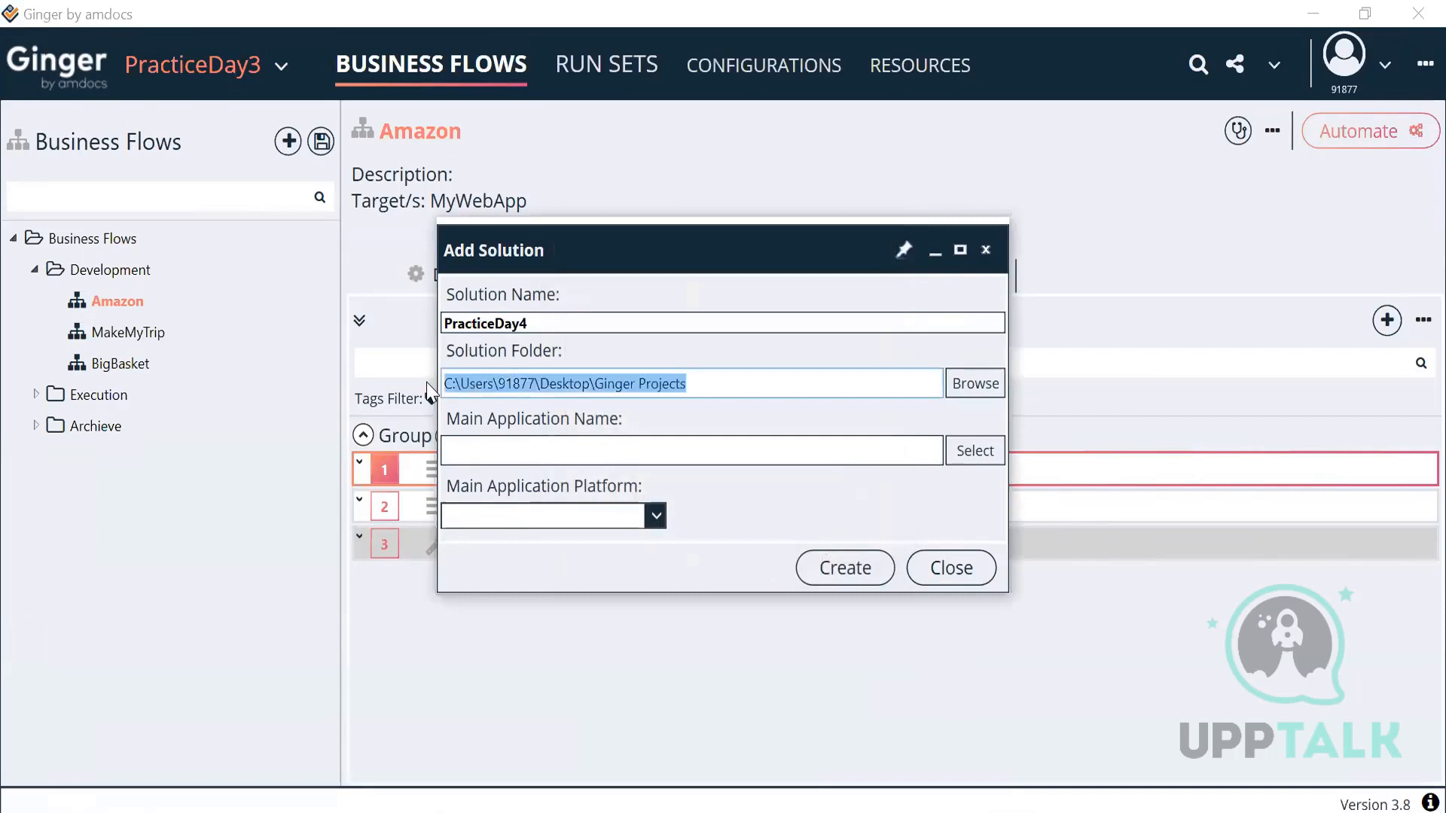
Step: Create the PracticeDay4 solution with MyWebApp as its web application
{"action": "left_click", "coordinate": [954, 459]}
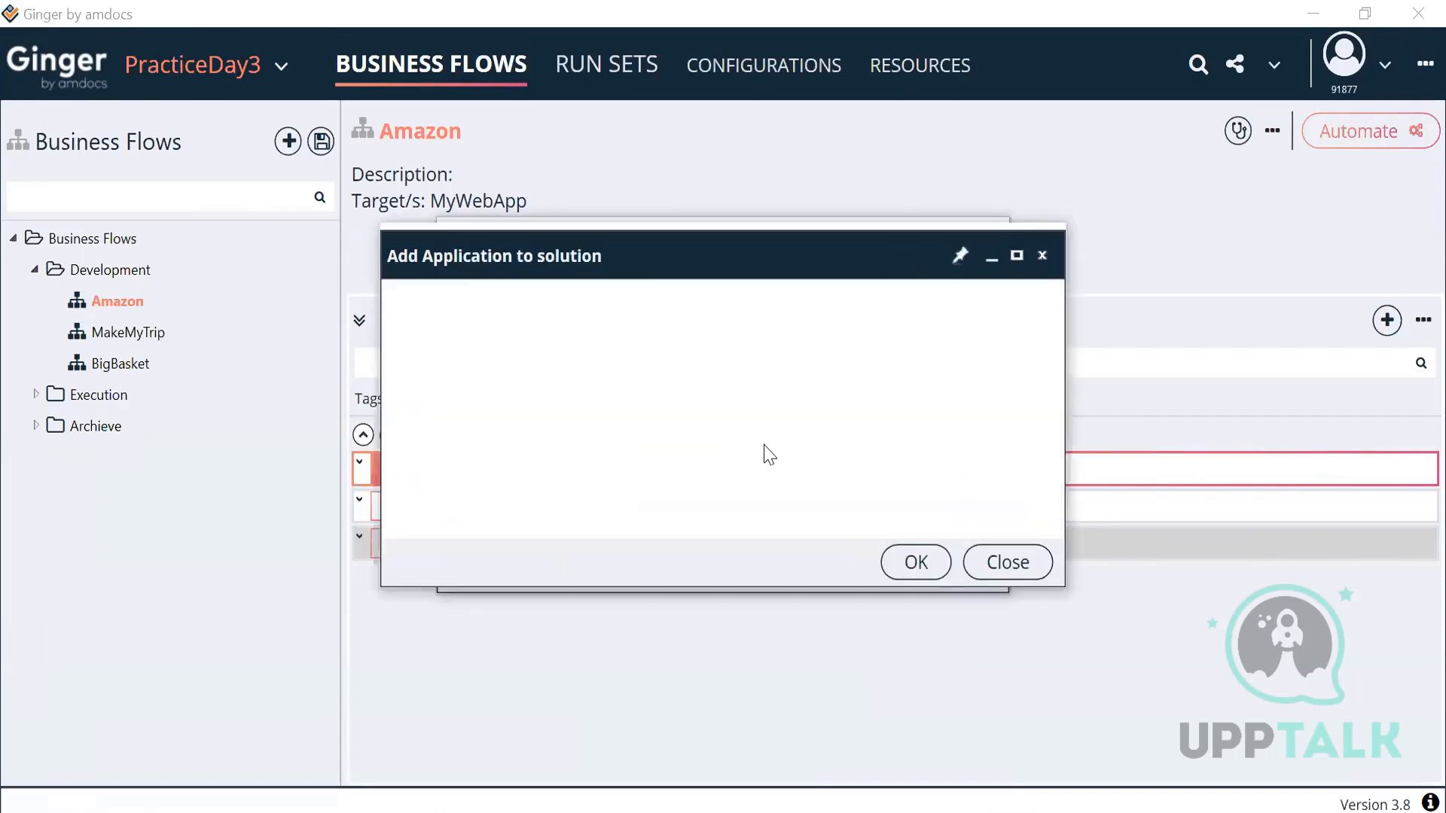
{"action": "double_click", "coordinate": [607, 380]}
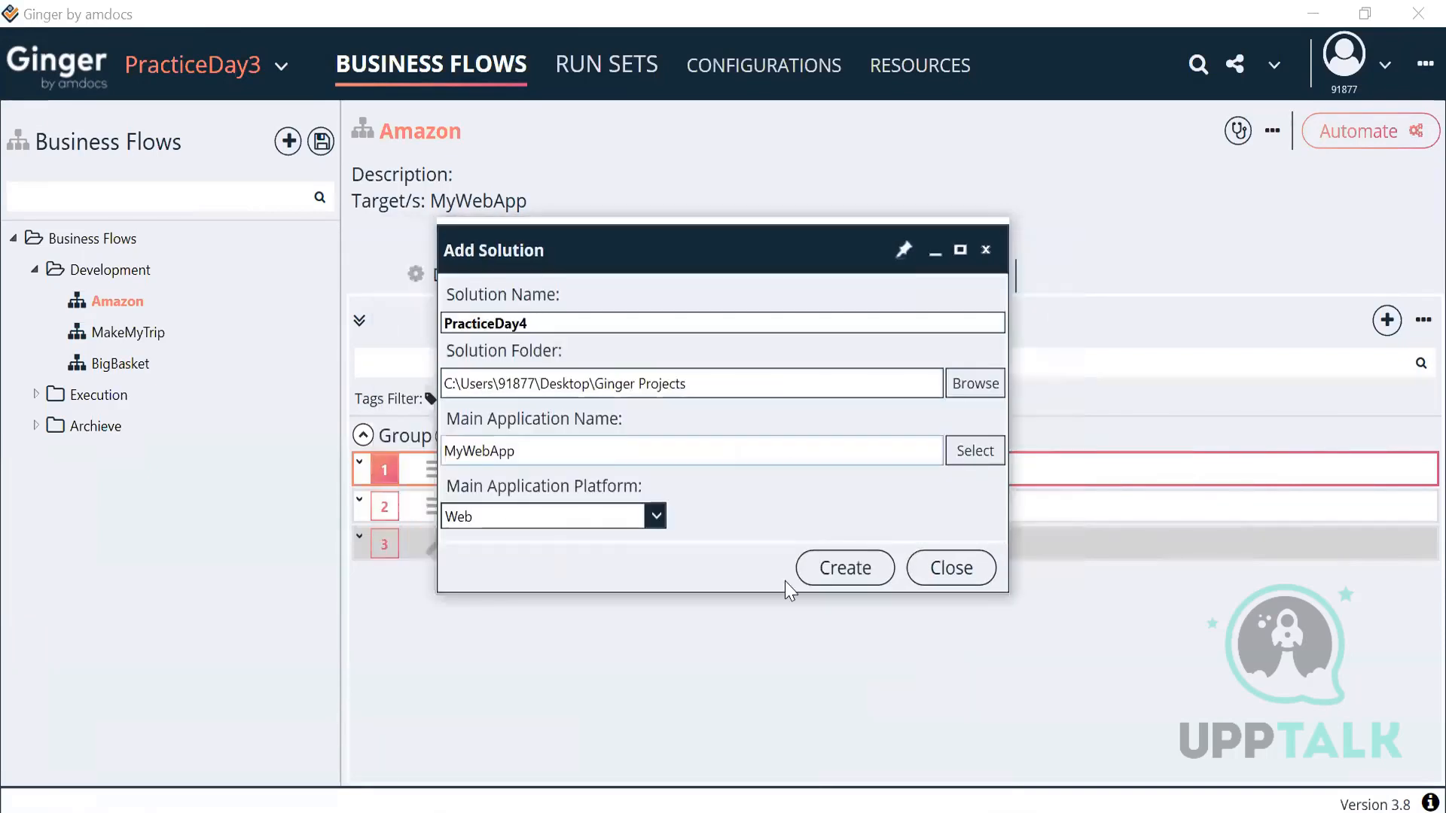
{"action": "left_click", "coordinate": [852, 561]}
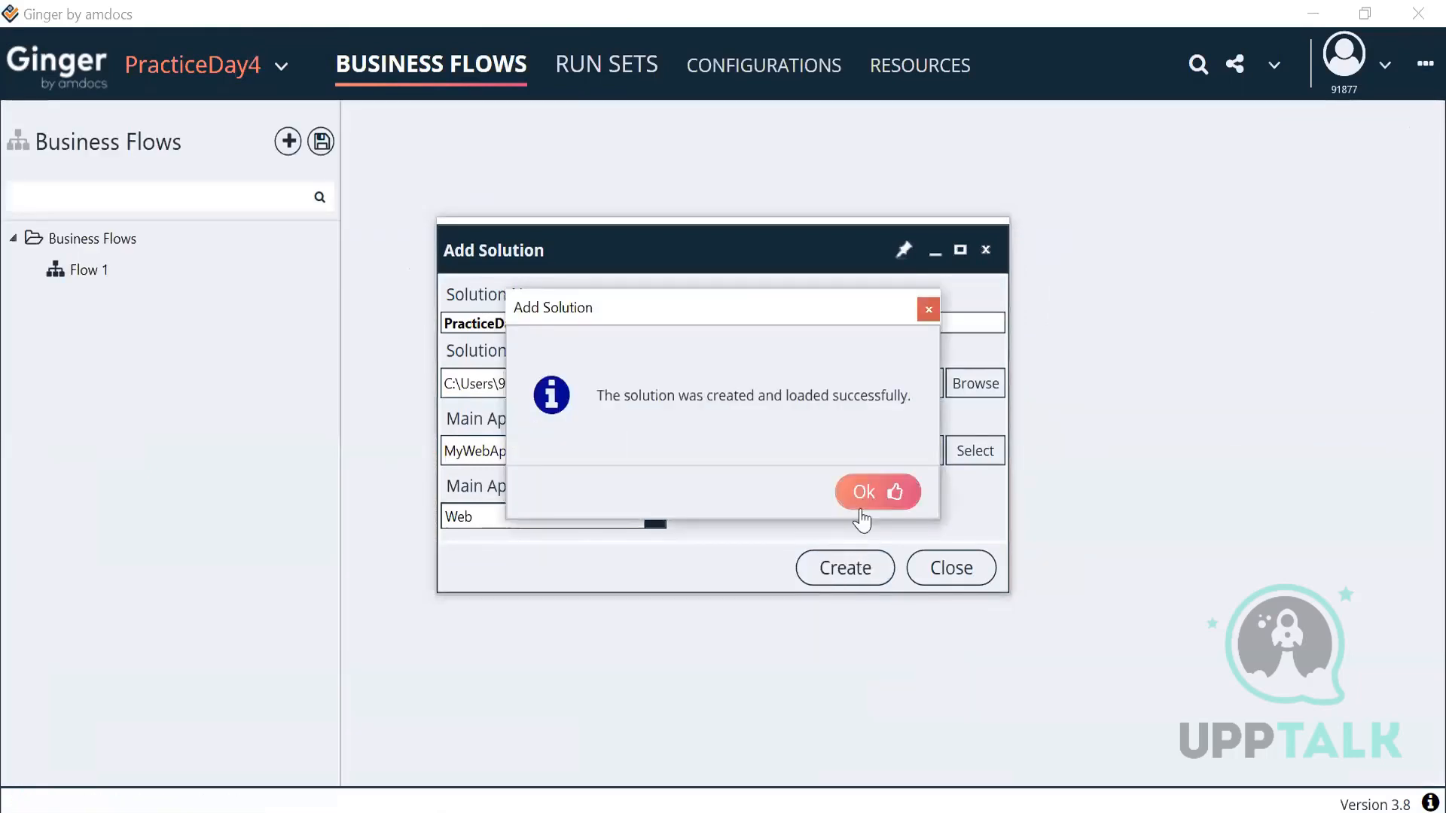
{"action": "left_click", "coordinate": [859, 506]}
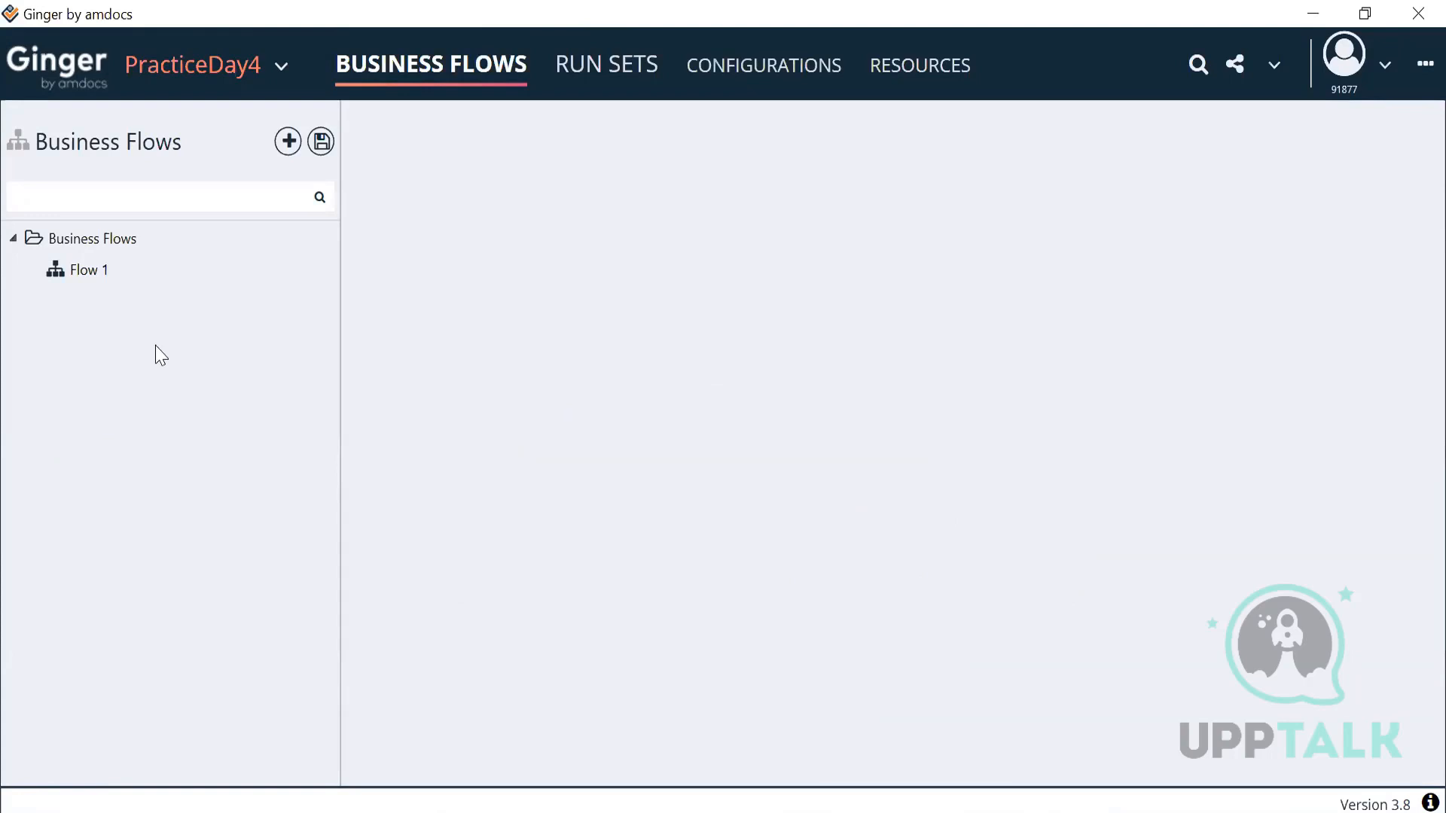
Step: Review Flow 1's details and activities, then go to the project's Resources environments
{"action": "left_click", "coordinate": [89, 268]}
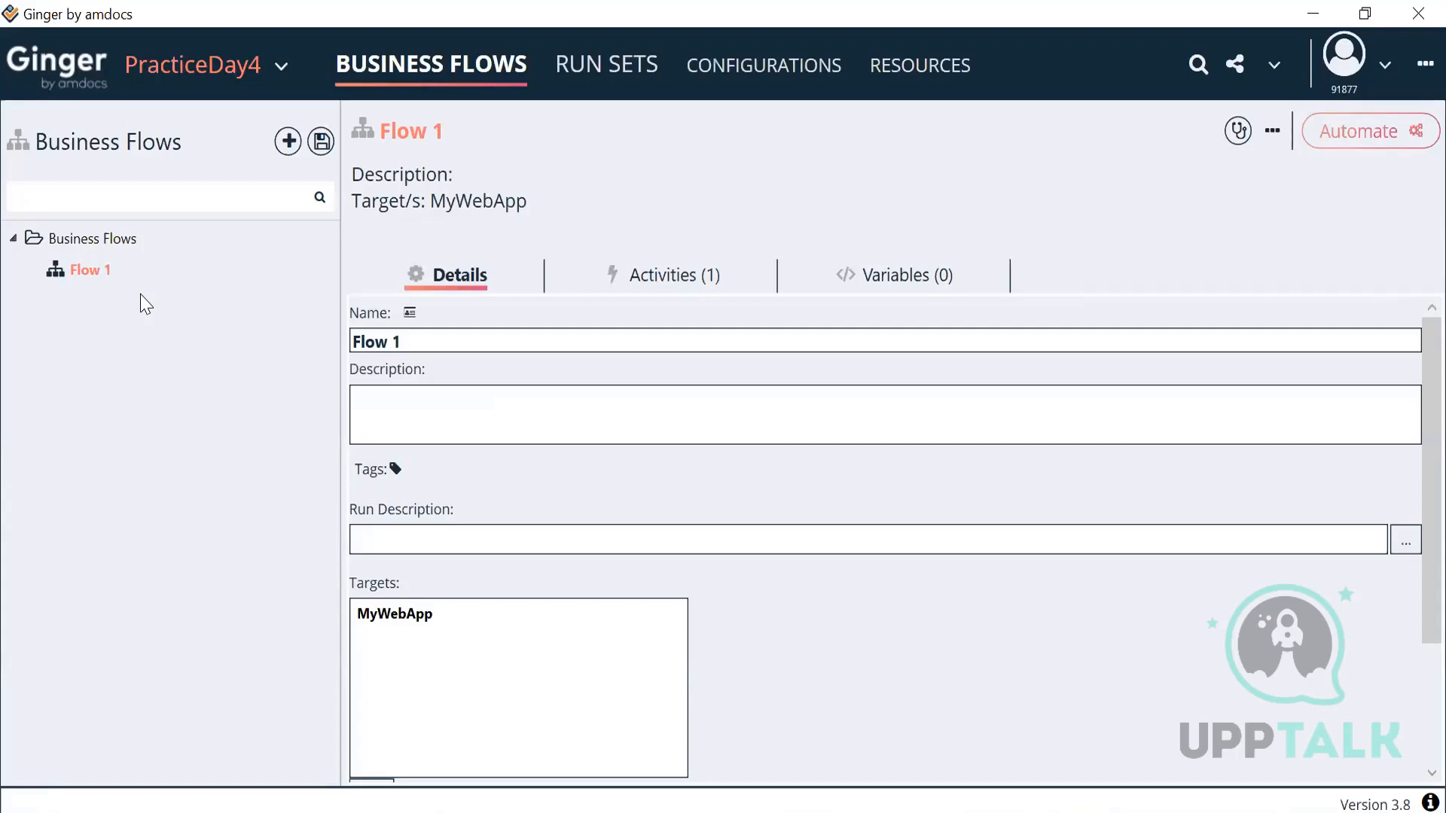
{"action": "left_click", "coordinate": [664, 277]}
{"action": "left_click", "coordinate": [475, 276]}
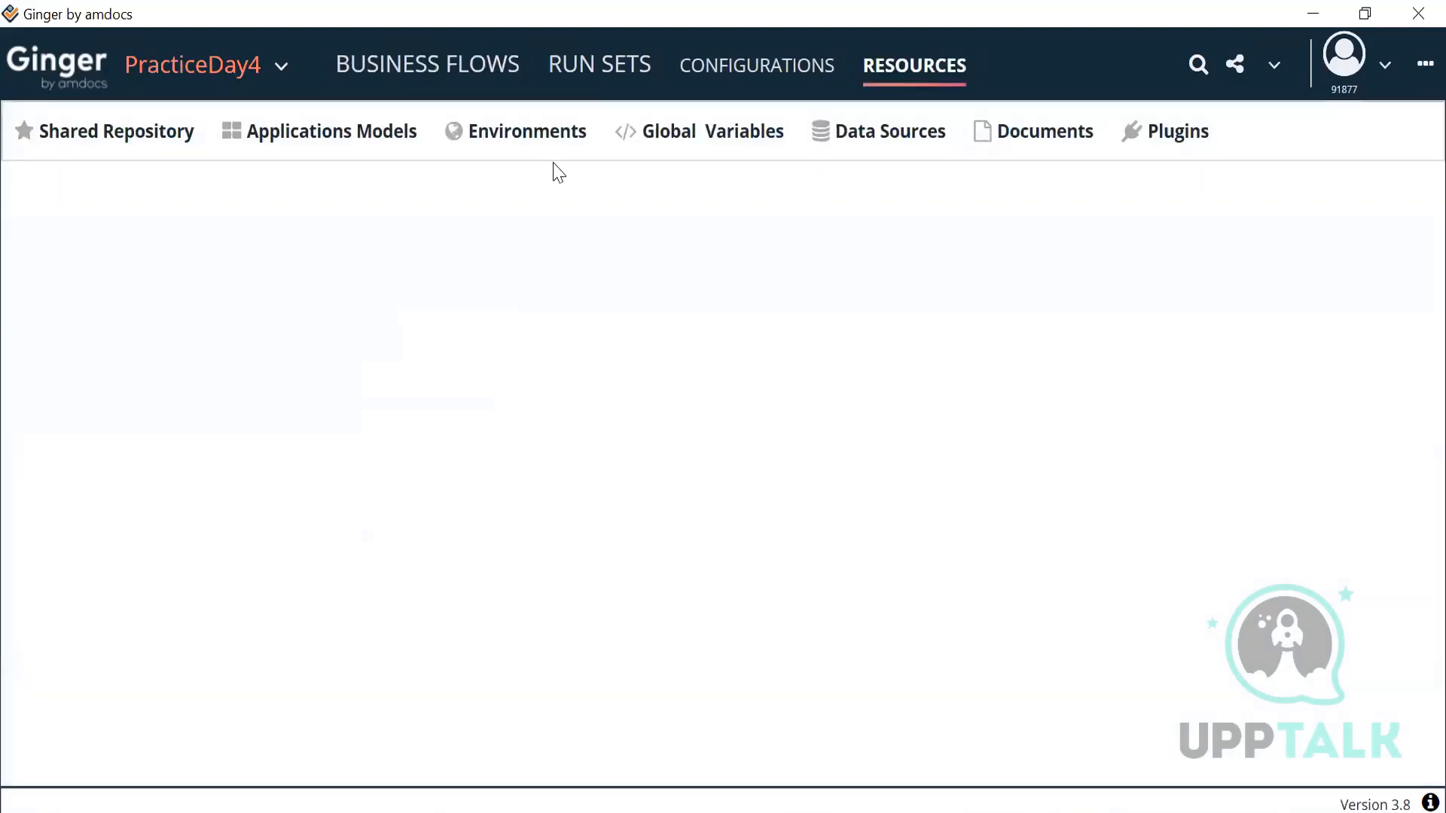
{"action": "left_click", "coordinate": [538, 147]}
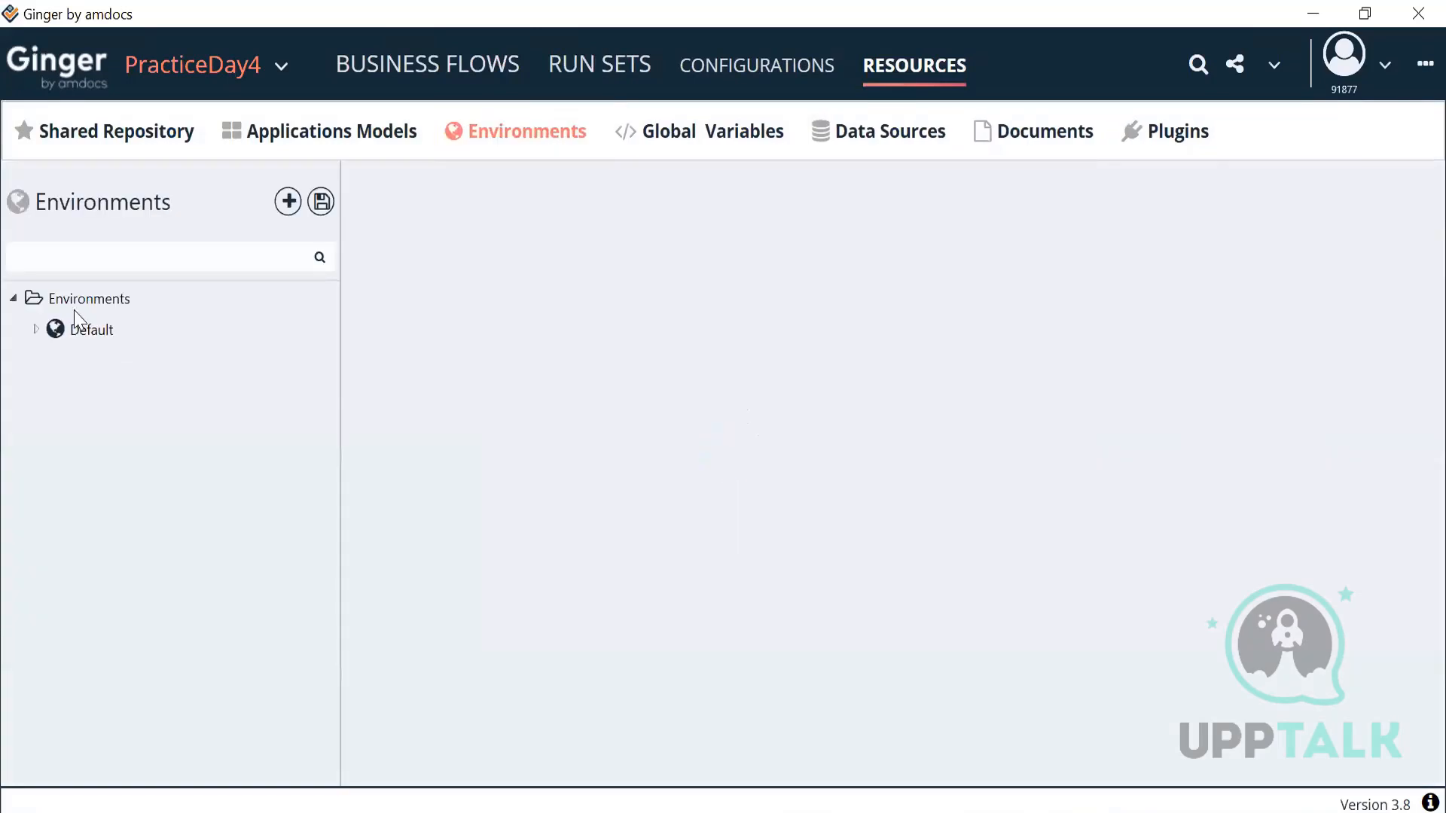
Step: Create a new environment named Env1 containing MyWebApp
{"action": "left_click", "coordinate": [68, 299]}
{"action": "right_click", "coordinate": [73, 301]}
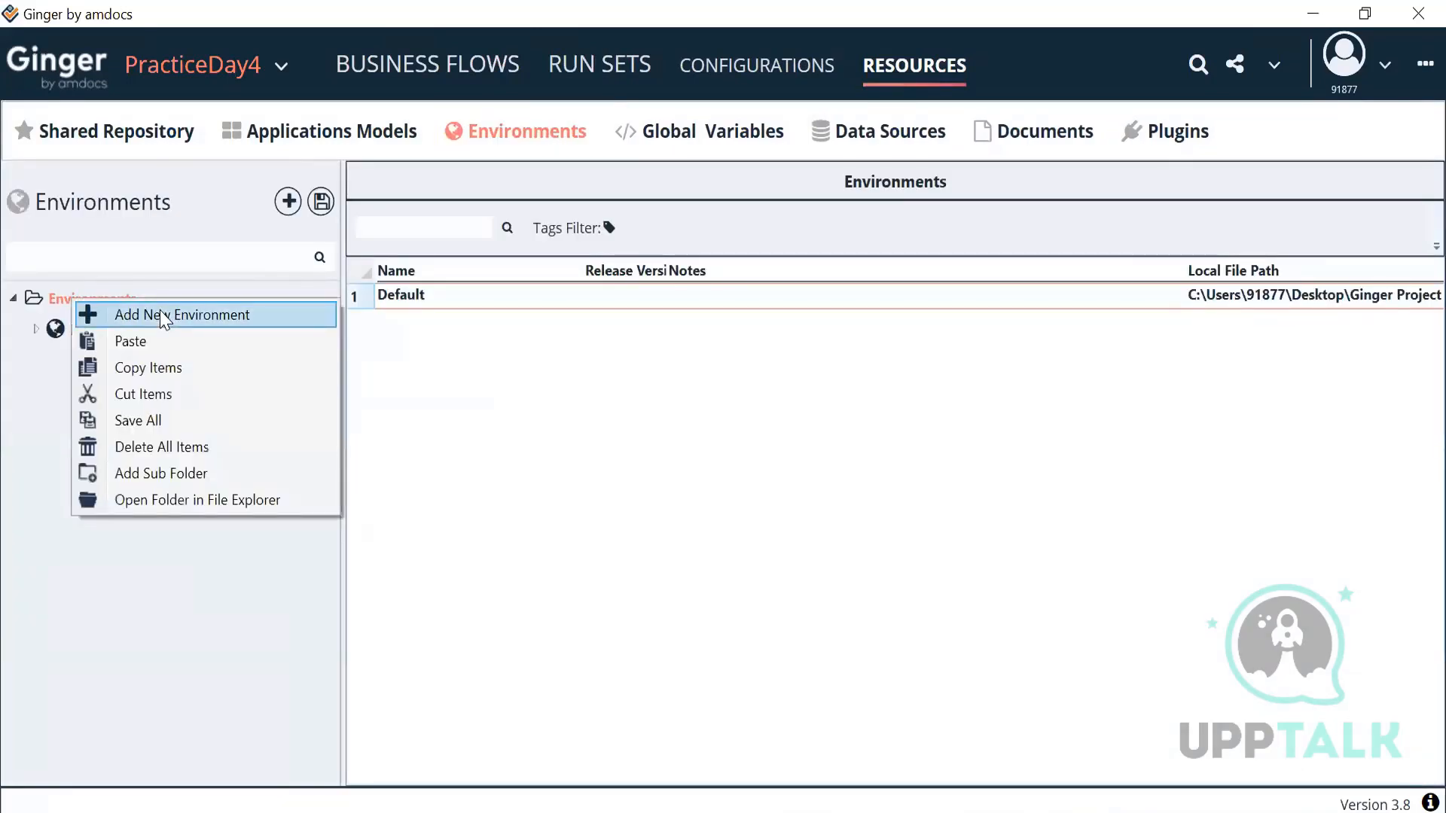
{"action": "left_click", "coordinate": [164, 316]}
{"action": "left_click", "coordinate": [878, 774]}
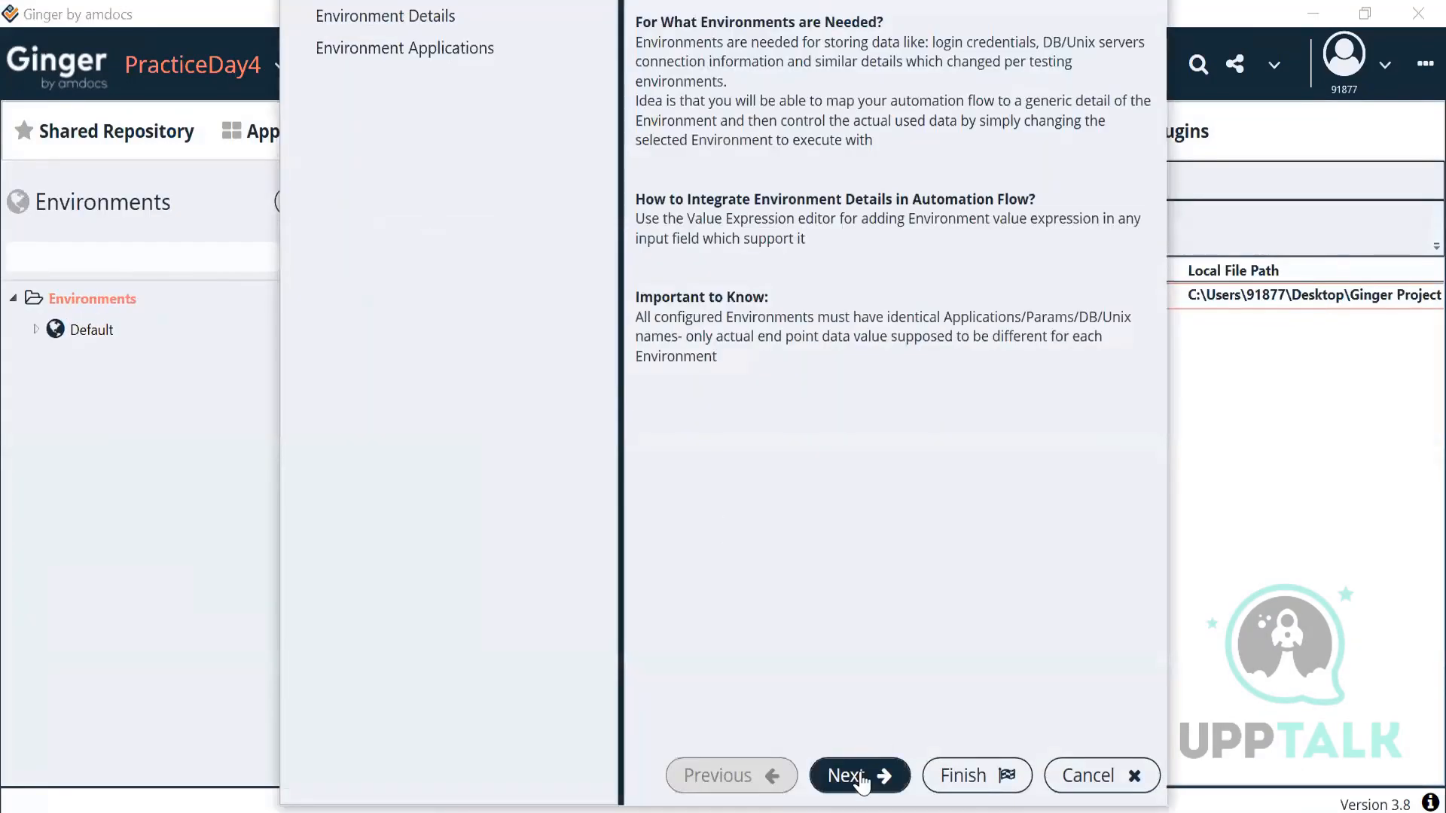
{"action": "type", "text": "Env1"}
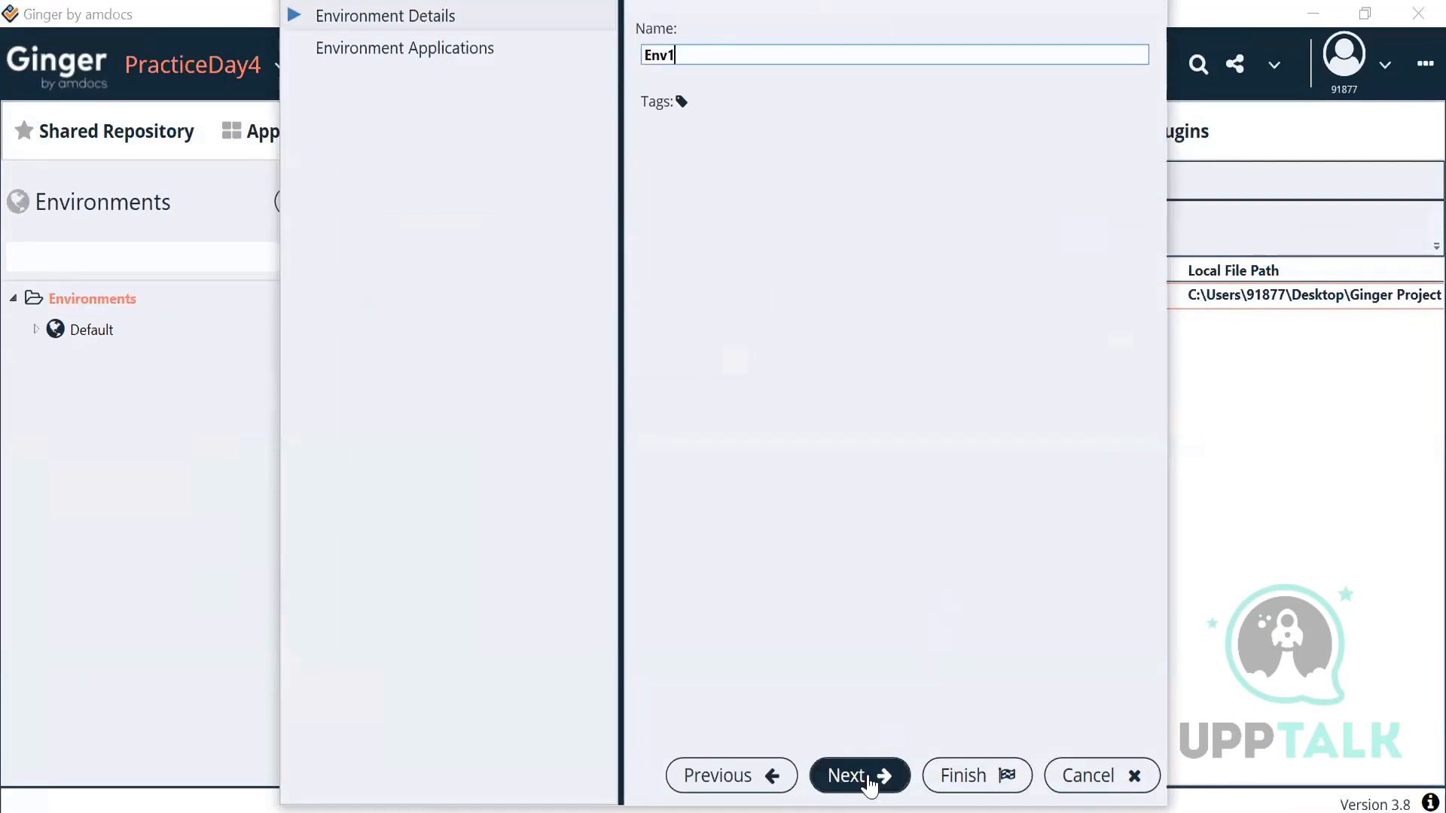
{"action": "left_click", "coordinate": [875, 774]}
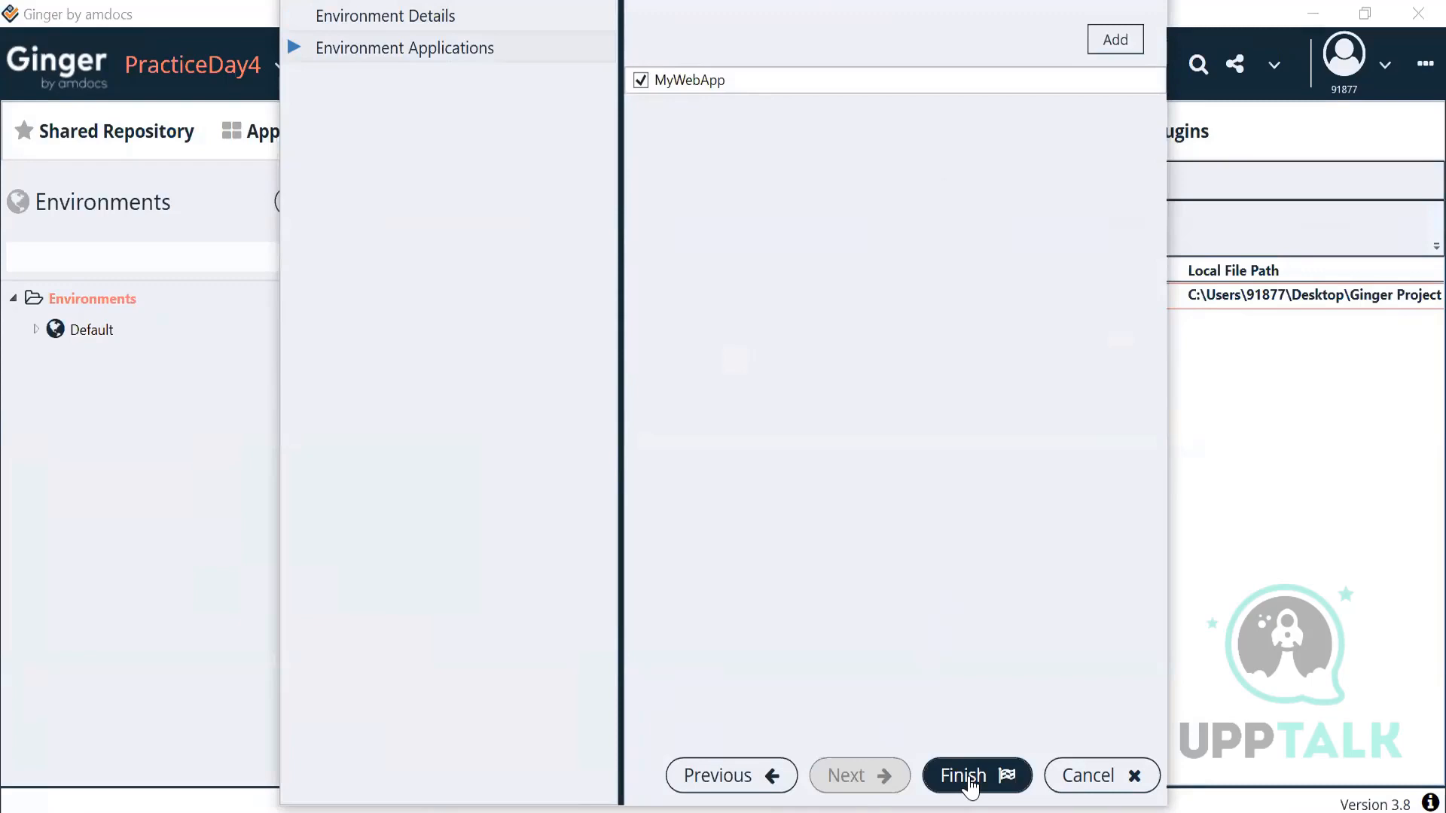
{"action": "left_click", "coordinate": [969, 783]}
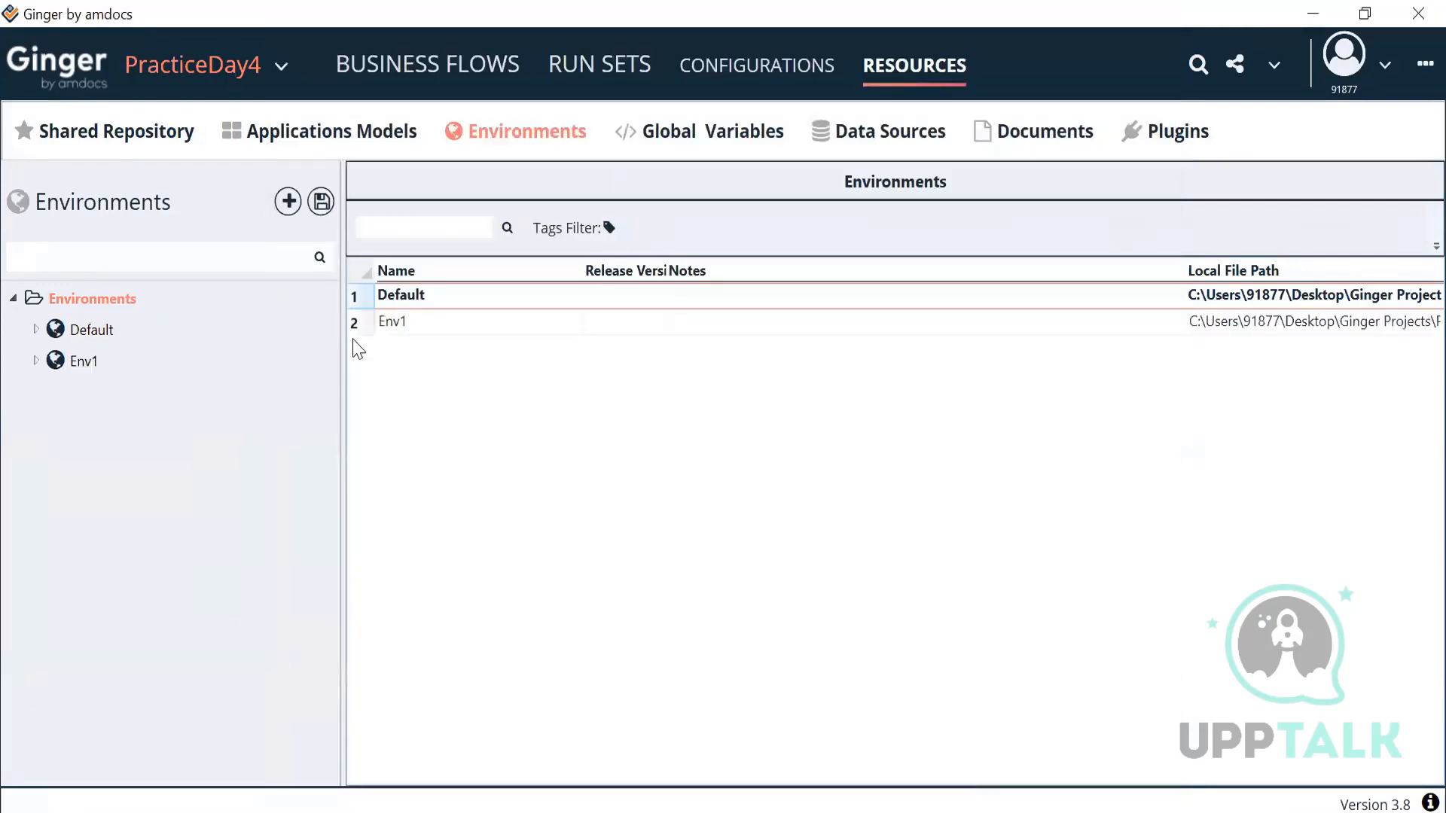
Step: Add a parameter named URL to MyWebApp in Env1
{"action": "left_click", "coordinate": [71, 363]}
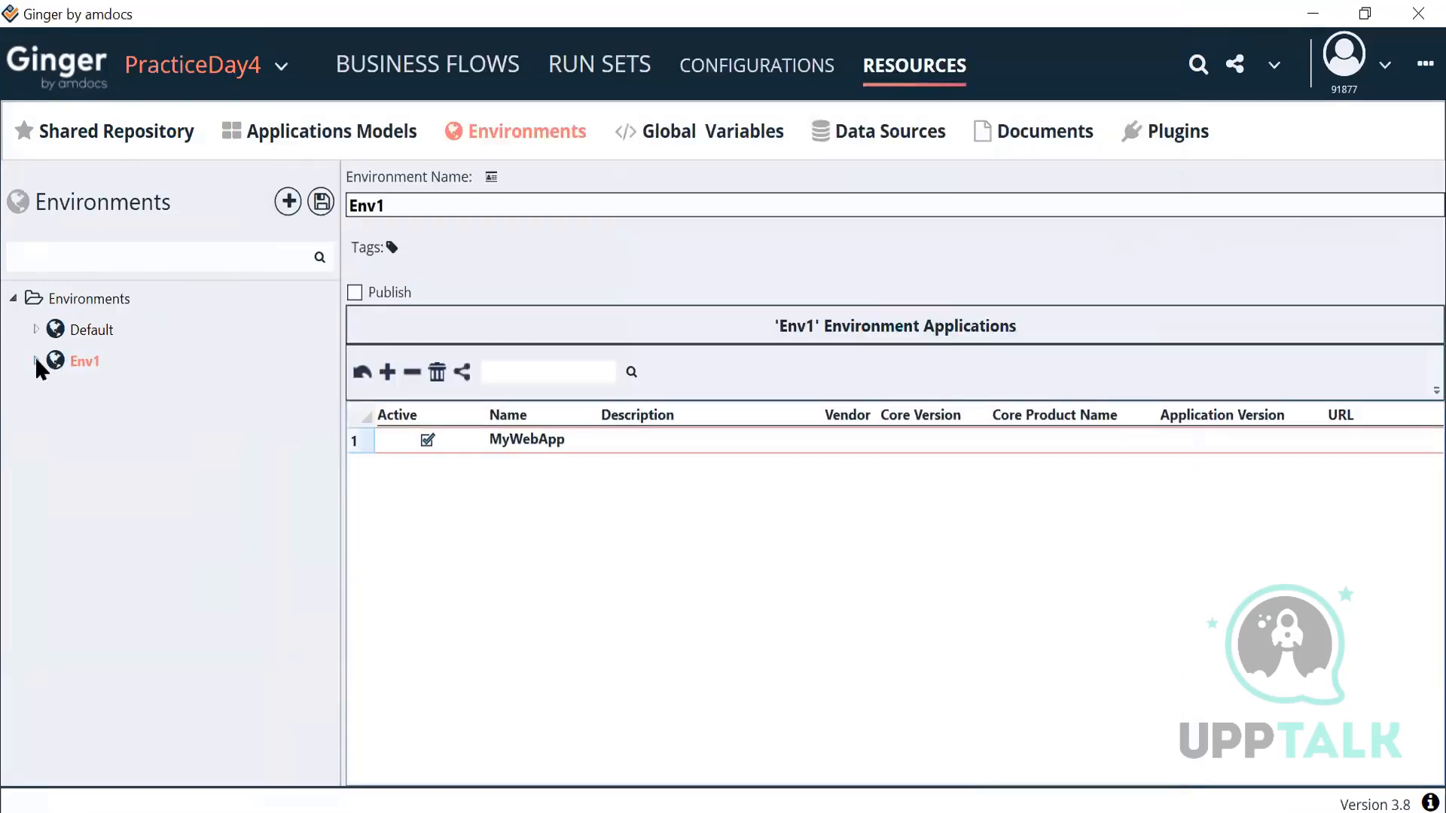
{"action": "left_click", "coordinate": [35, 361]}
{"action": "left_click", "coordinate": [141, 393]}
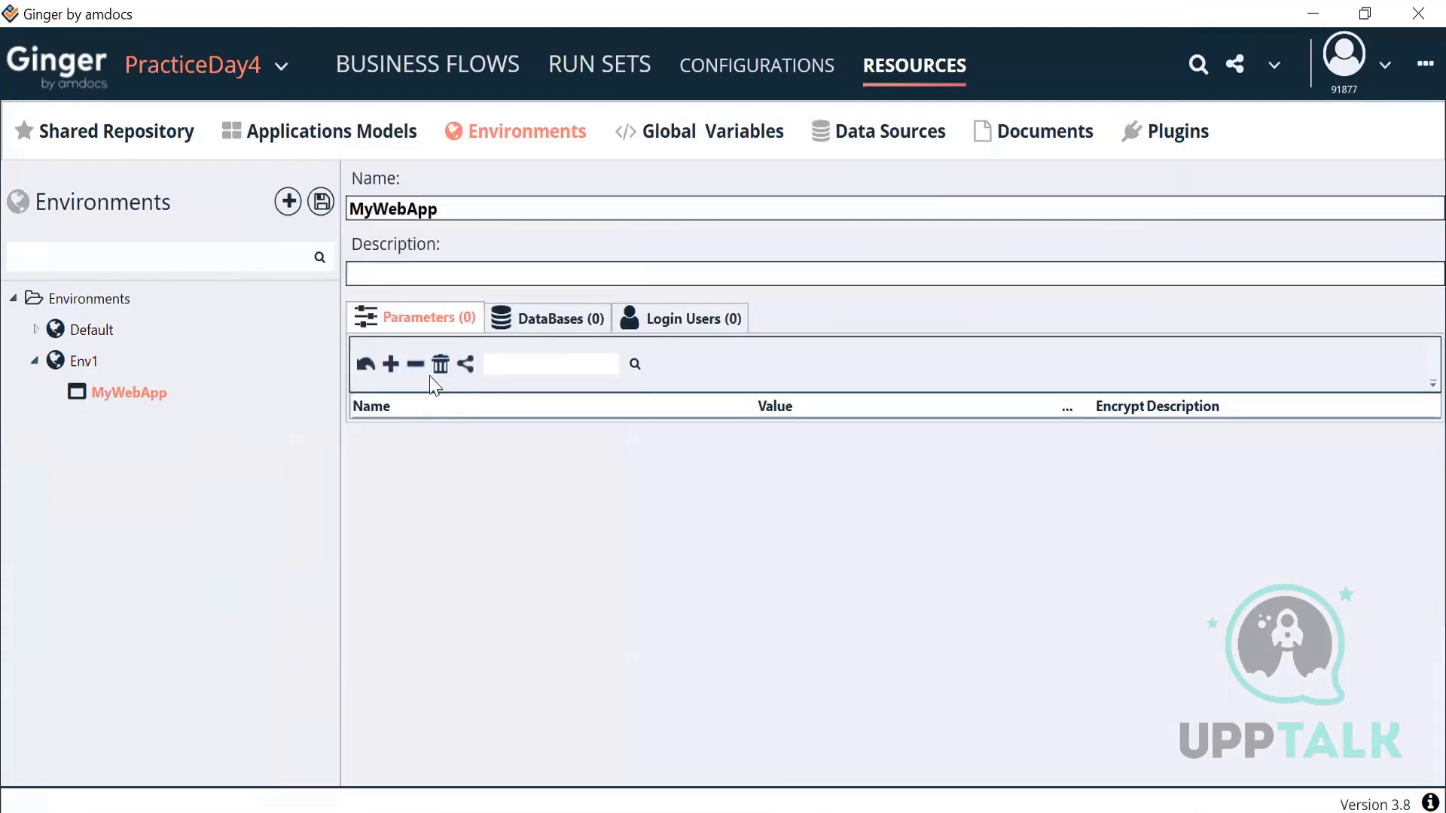
{"action": "left_click", "coordinate": [392, 365]}
{"action": "left_click", "coordinate": [420, 432]}
{"action": "left_click", "coordinate": [421, 432]}
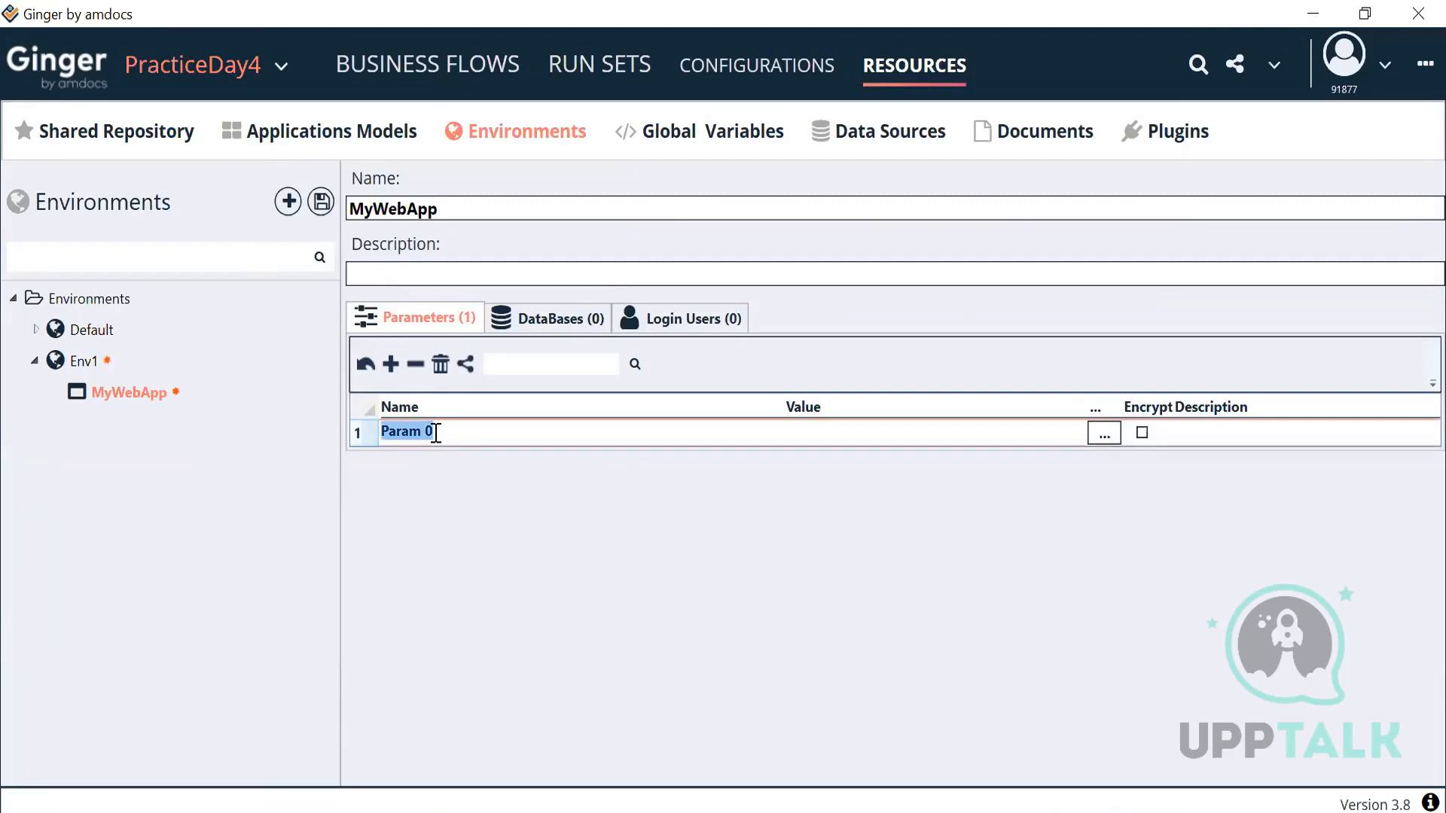
{"action": "type", "text": "URL"}
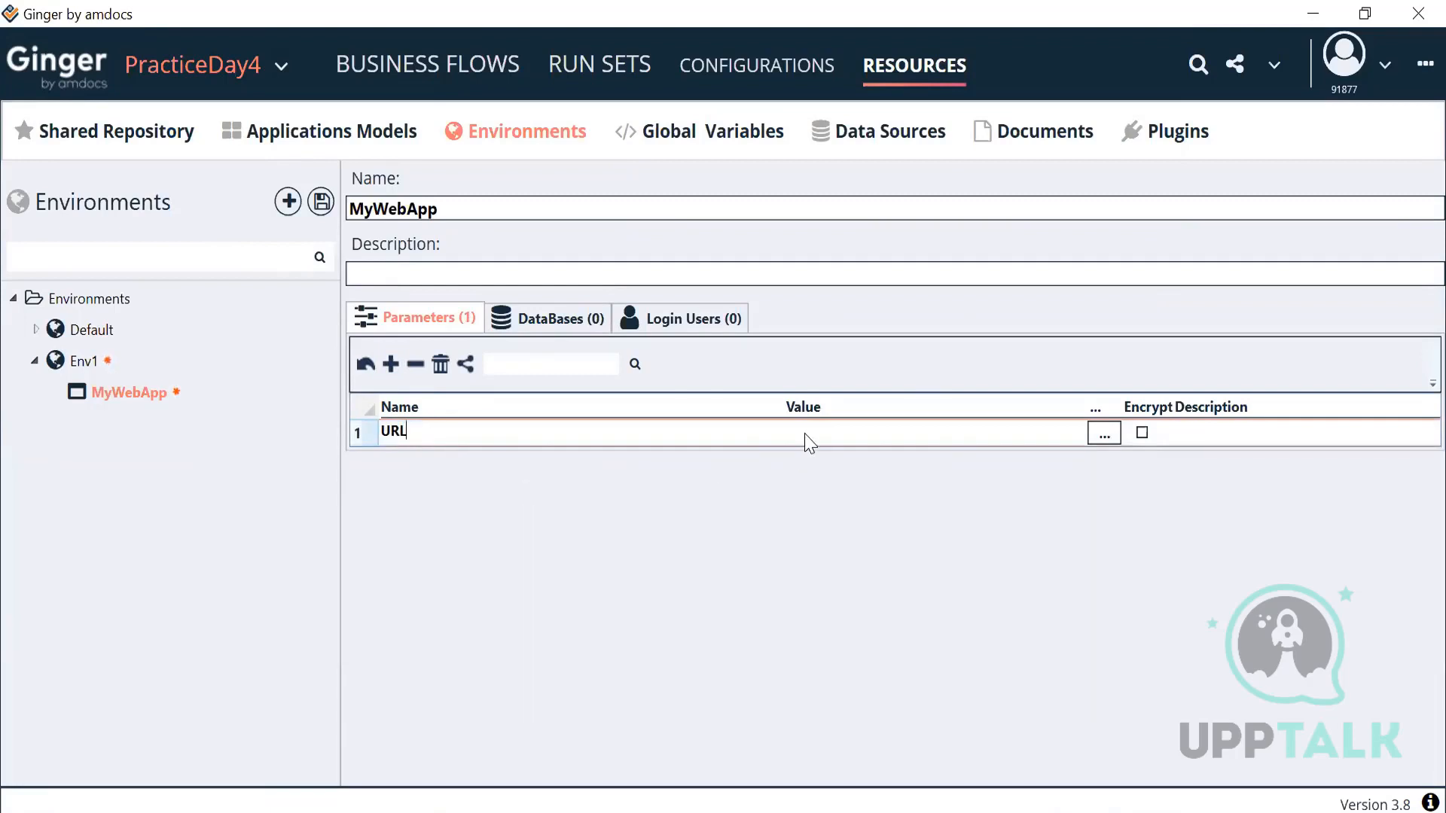
{"action": "left_click", "coordinate": [806, 441]}
{"action": "left_click", "coordinate": [775, 494]}
{"action": "type", "text": "https://r"}
{"action": "key", "text": "BackSpace"}
{"action": "type", "text": "housingm"}
{"action": "type", "text": "com"}
{"action": "right_click", "coordinate": [140, 396]}
{"action": "left_click", "coordinate": [143, 411]}
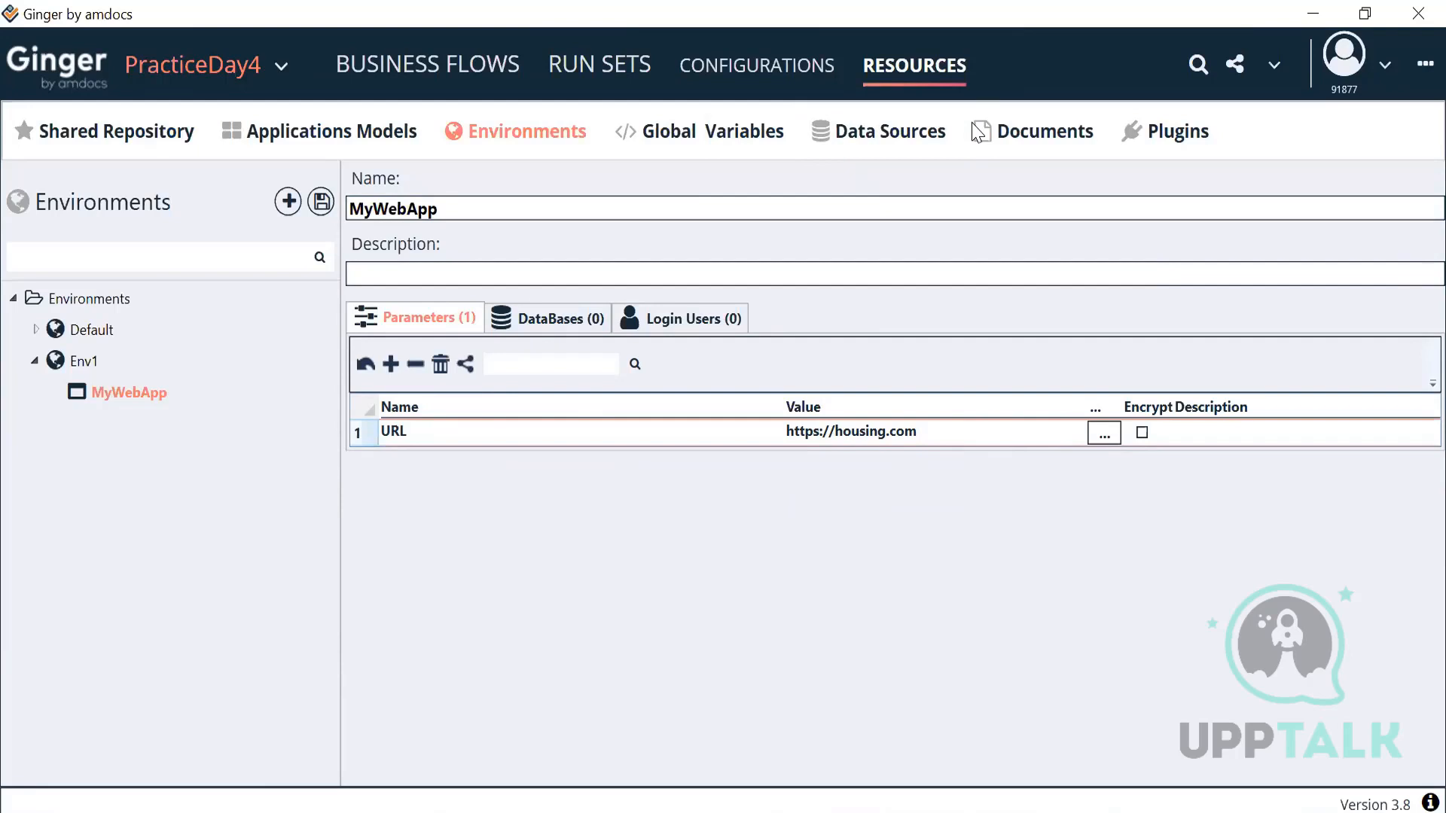
{"action": "left_click", "coordinate": [759, 72]}
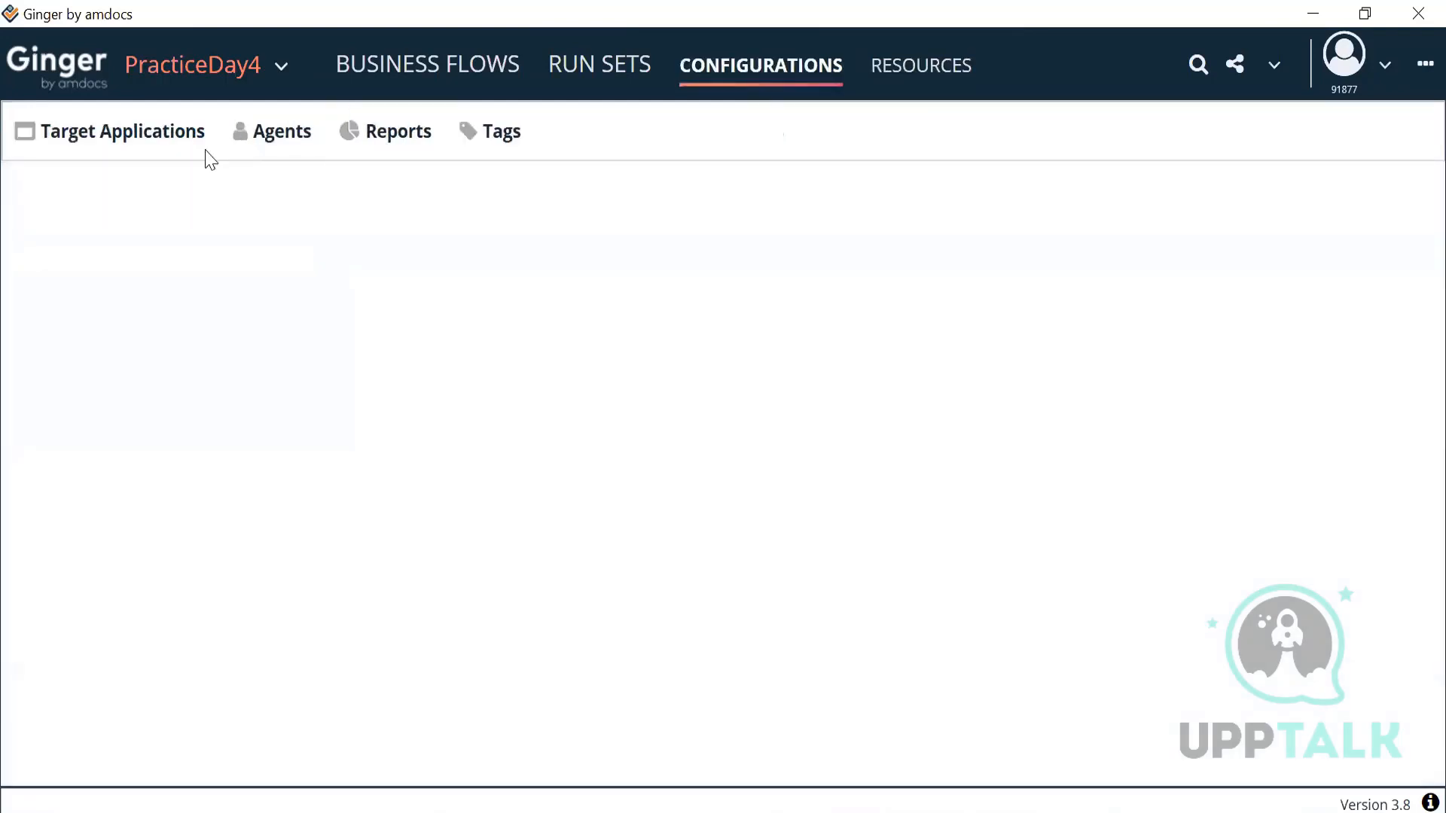
Step: Add and save a web agent named Chrome that uses the SeleniumChrome driver
{"action": "left_click", "coordinate": [240, 148]}
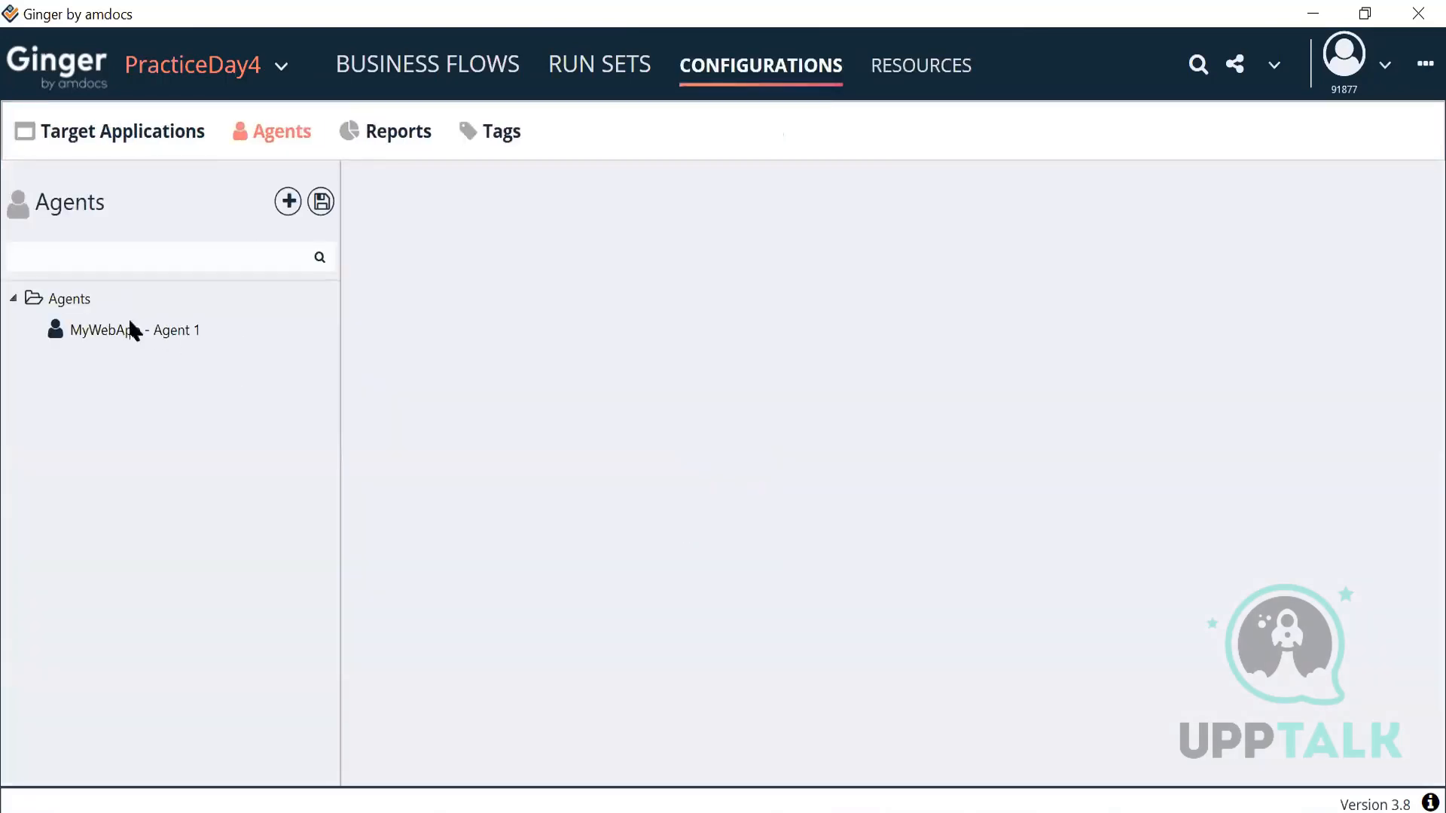
{"action": "right_click", "coordinate": [65, 302]}
{"action": "left_click", "coordinate": [161, 314]}
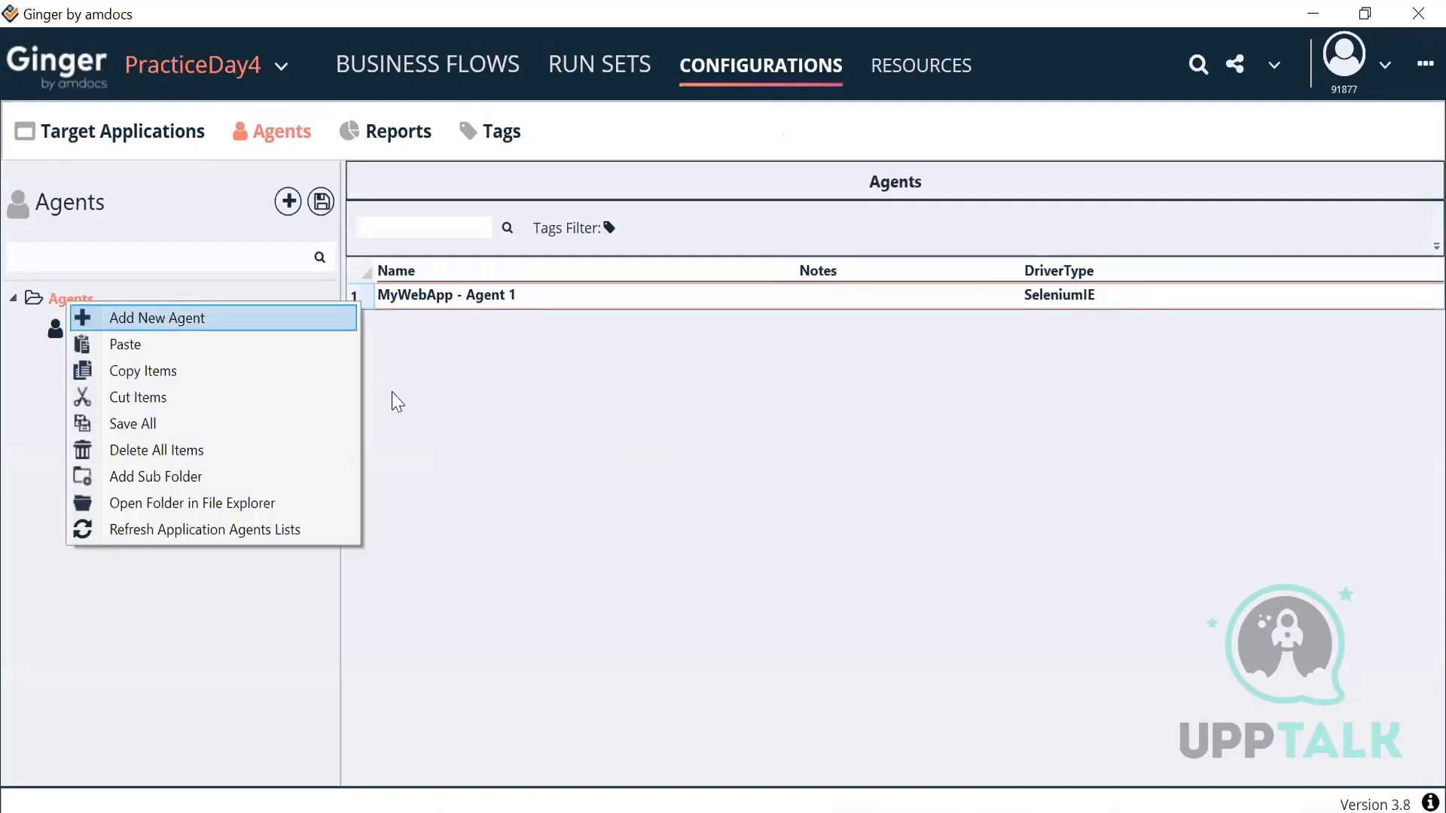
{"action": "left_click", "coordinate": [848, 769]}
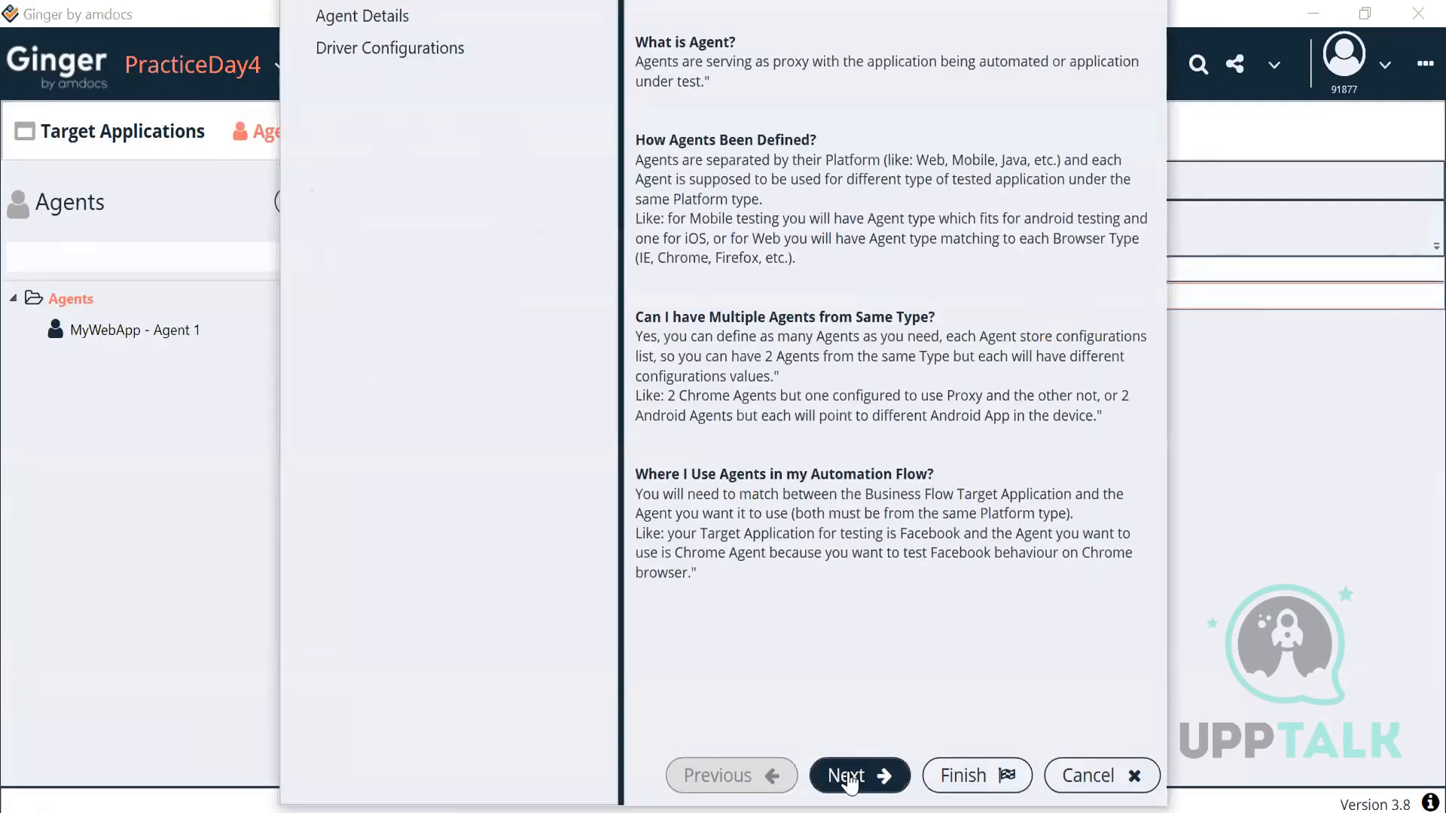
{"action": "type", "text": "Chrome"}
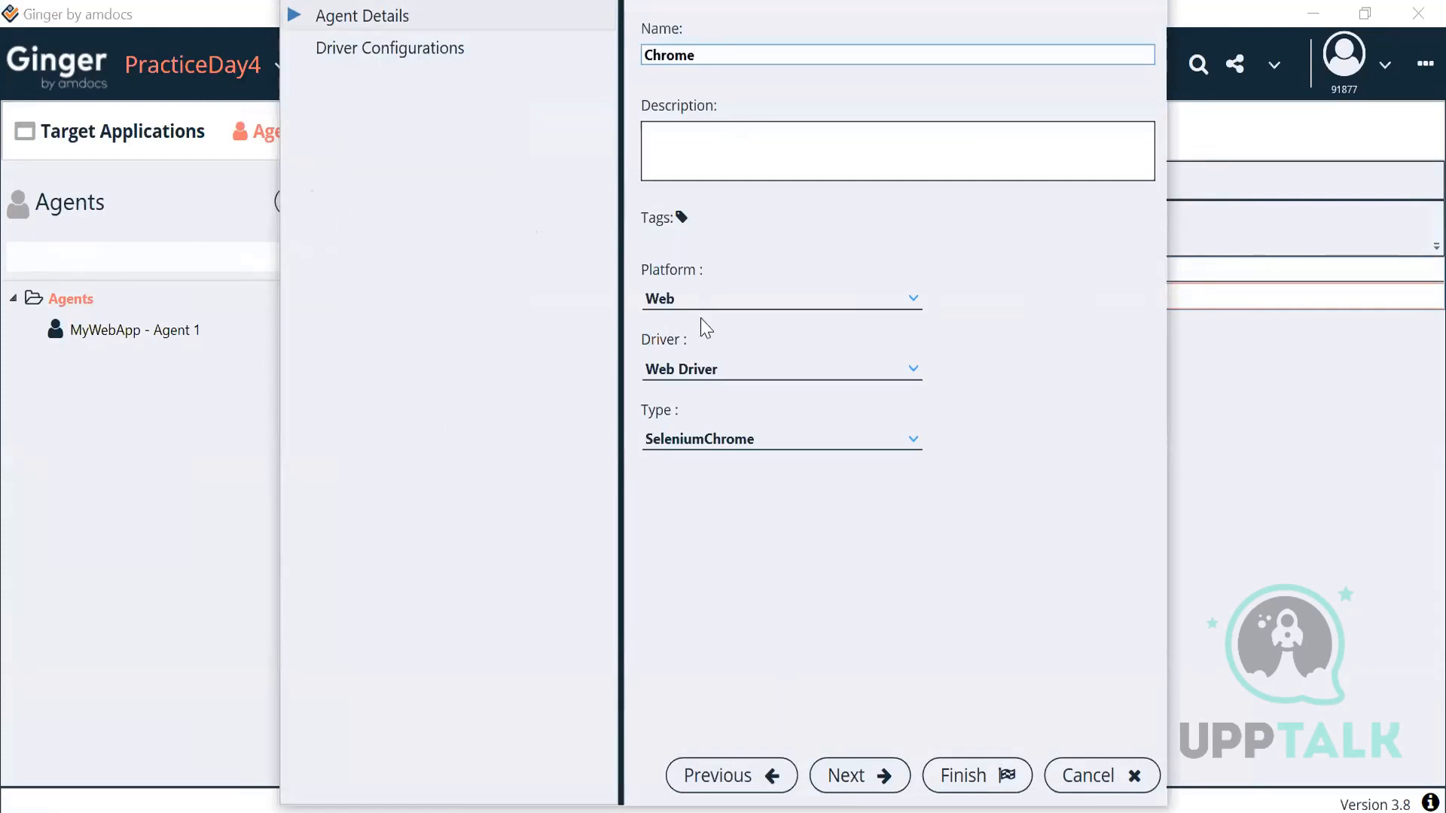
{"action": "double_click", "coordinate": [721, 441]}
{"action": "left_click", "coordinate": [939, 779]}
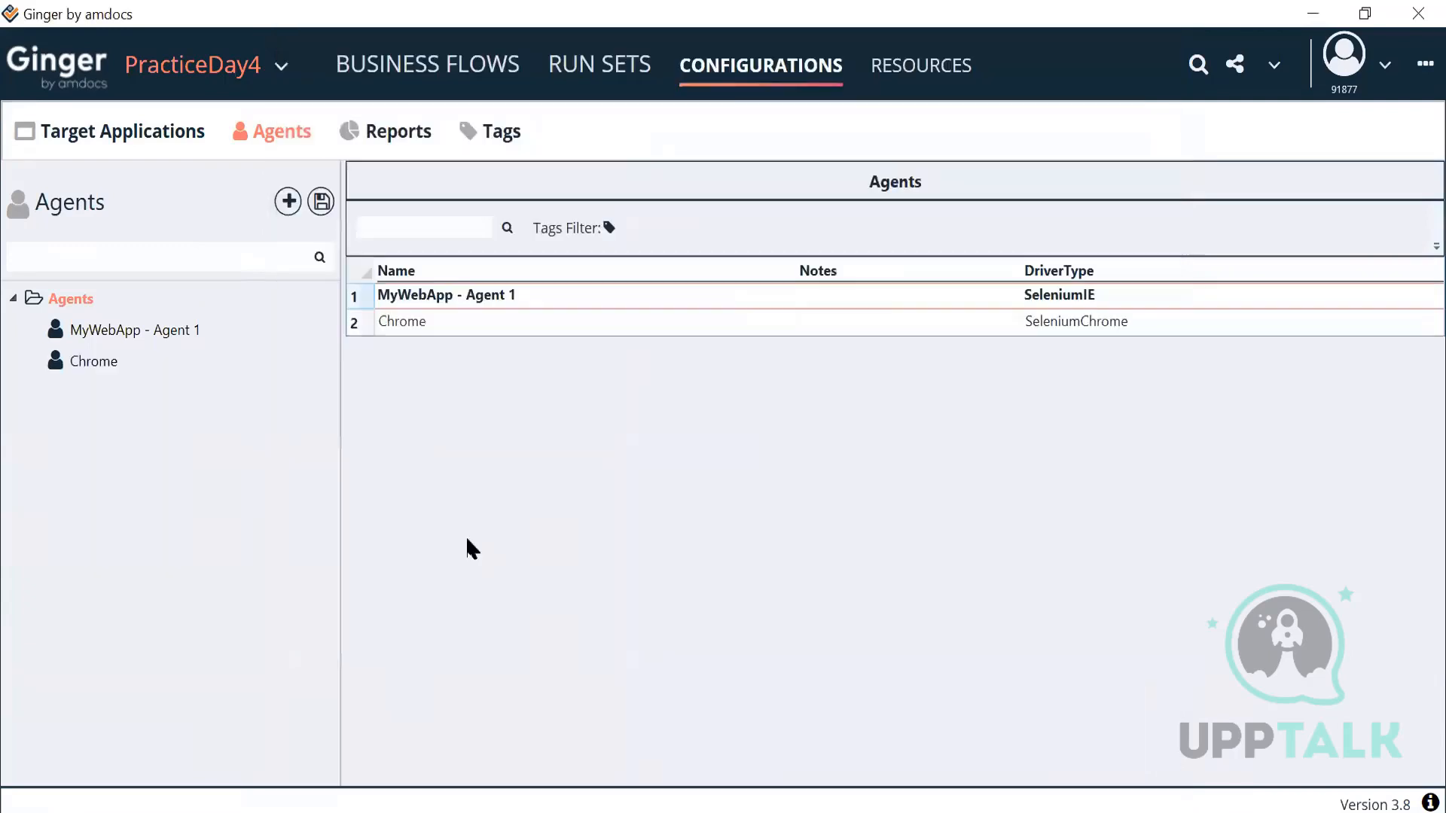
{"action": "left_click", "coordinate": [96, 361]}
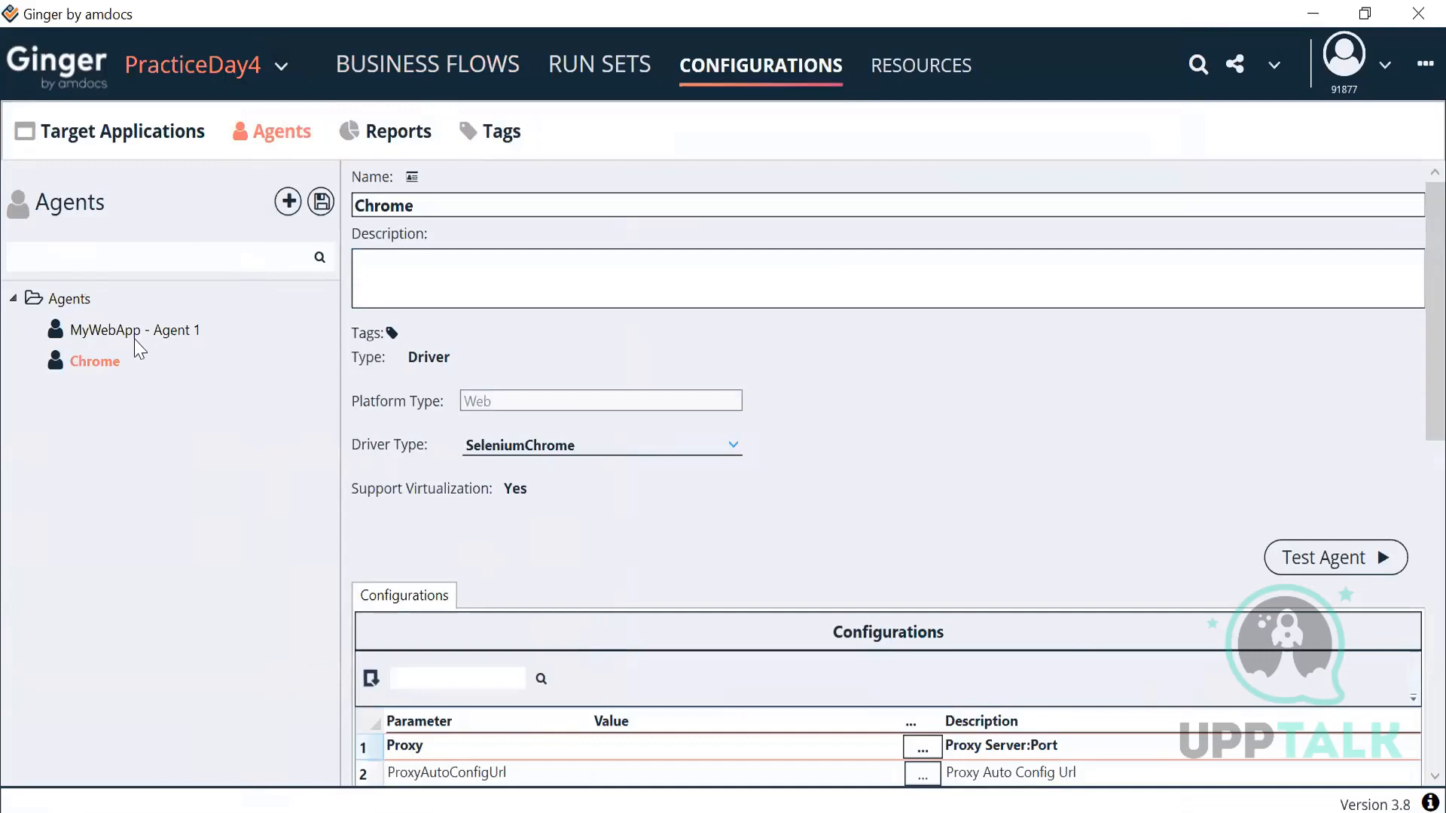
{"action": "left_click", "coordinate": [328, 213]}
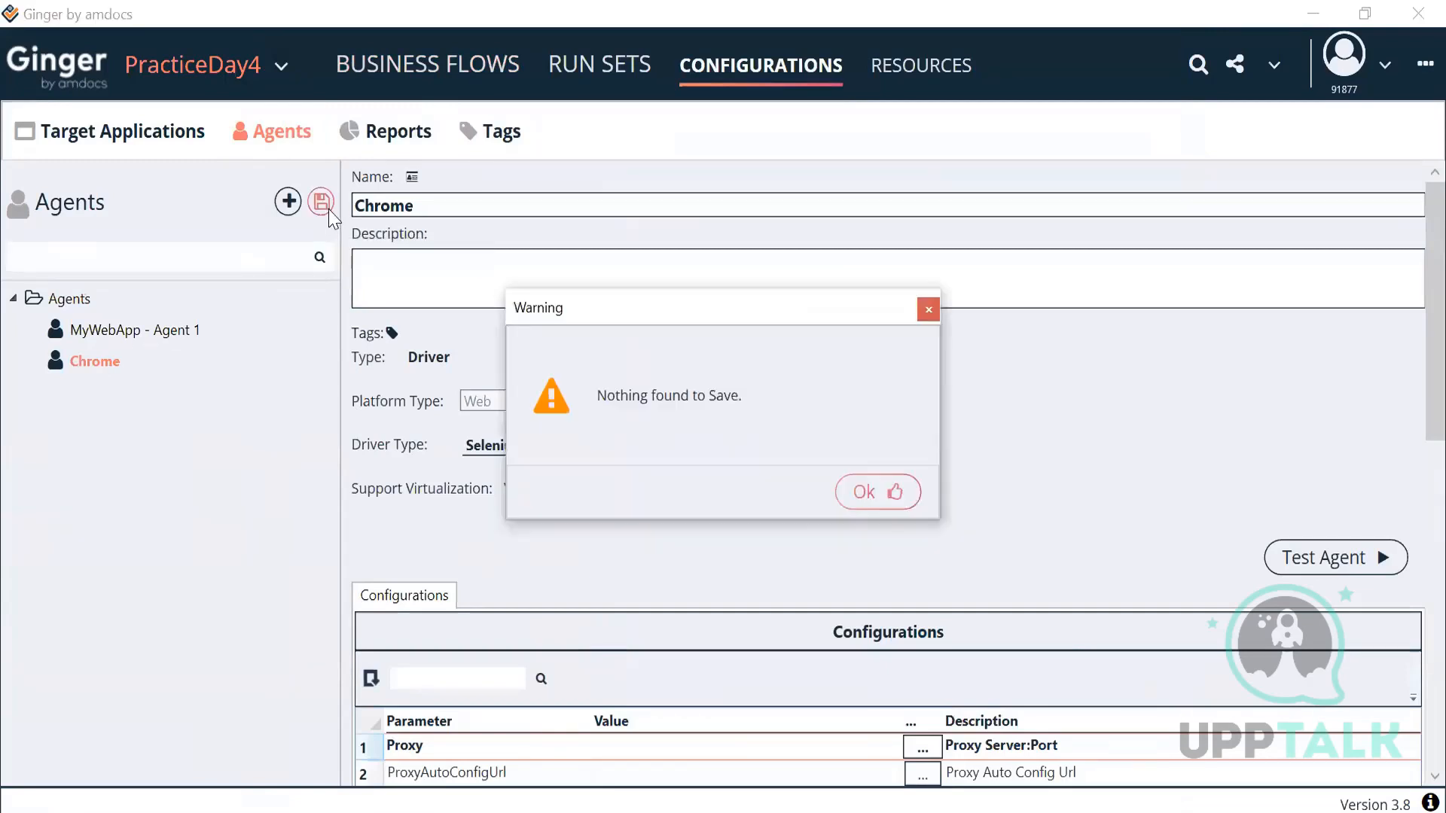
{"action": "left_click", "coordinate": [886, 491]}
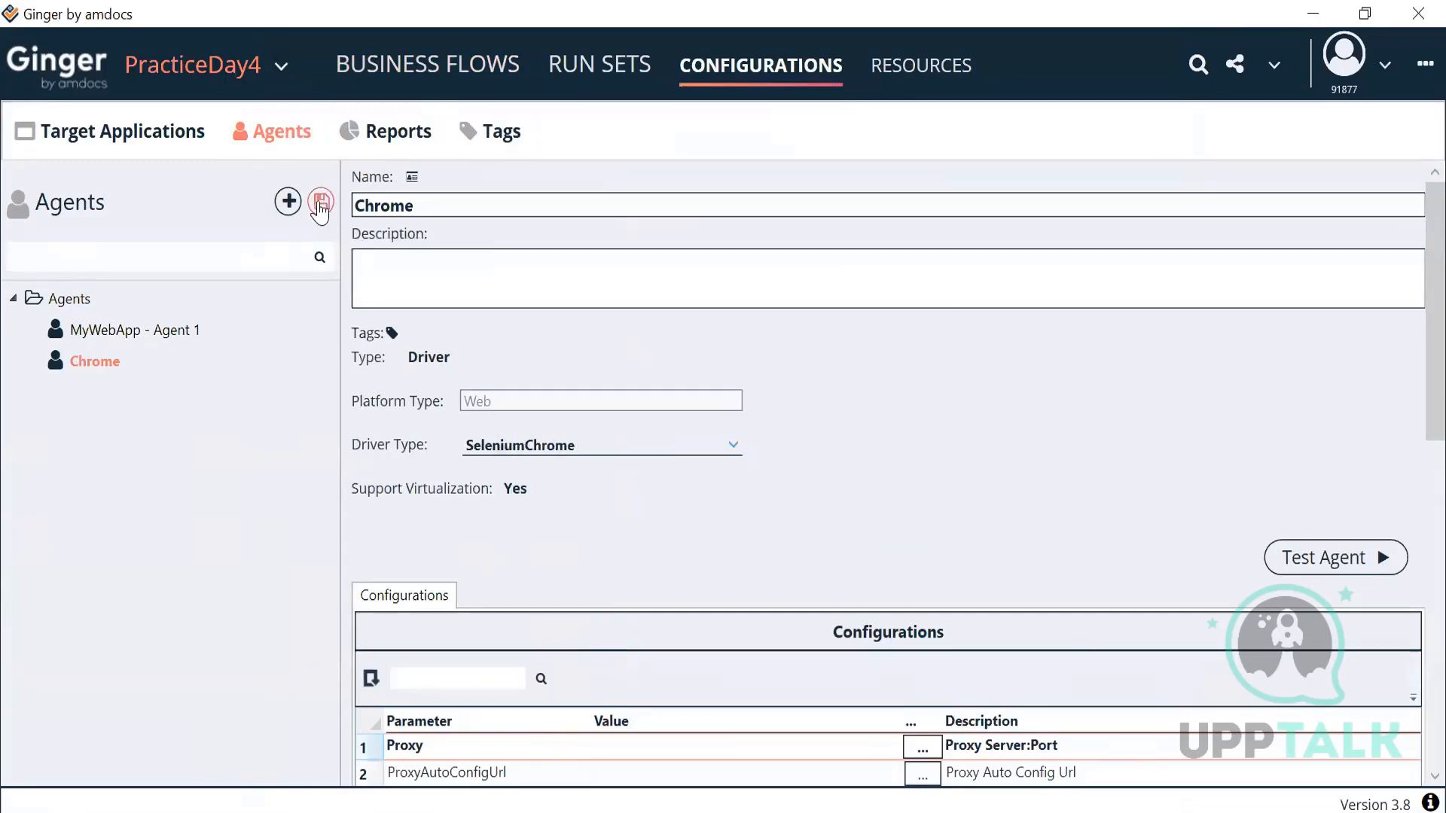
{"action": "left_click", "coordinate": [469, 76]}
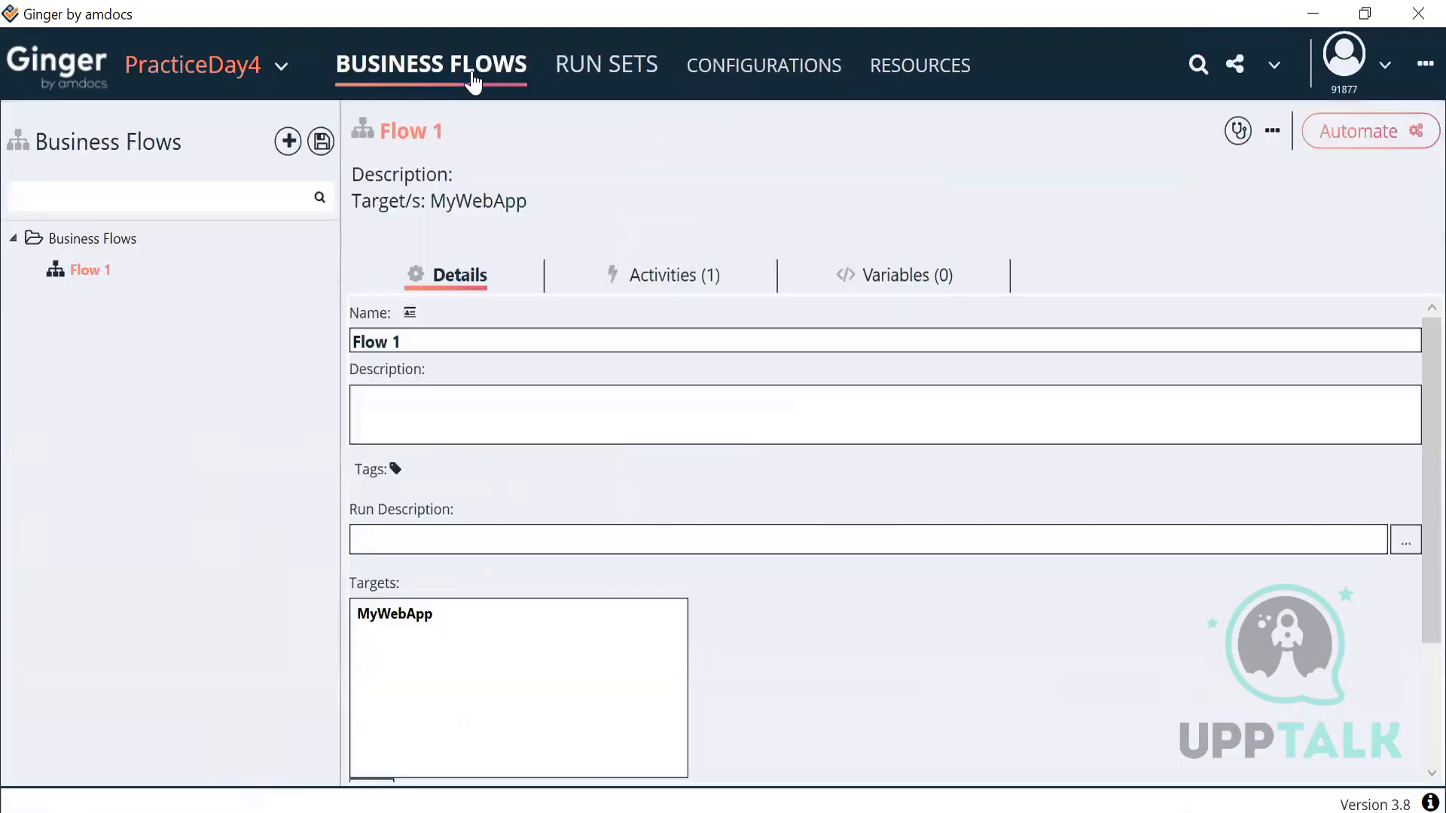
Step: Save the business flows, then start a new business flow and cancel it
{"action": "left_click", "coordinate": [323, 142]}
{"action": "left_click", "coordinate": [874, 496]}
{"action": "right_click", "coordinate": [93, 274]}
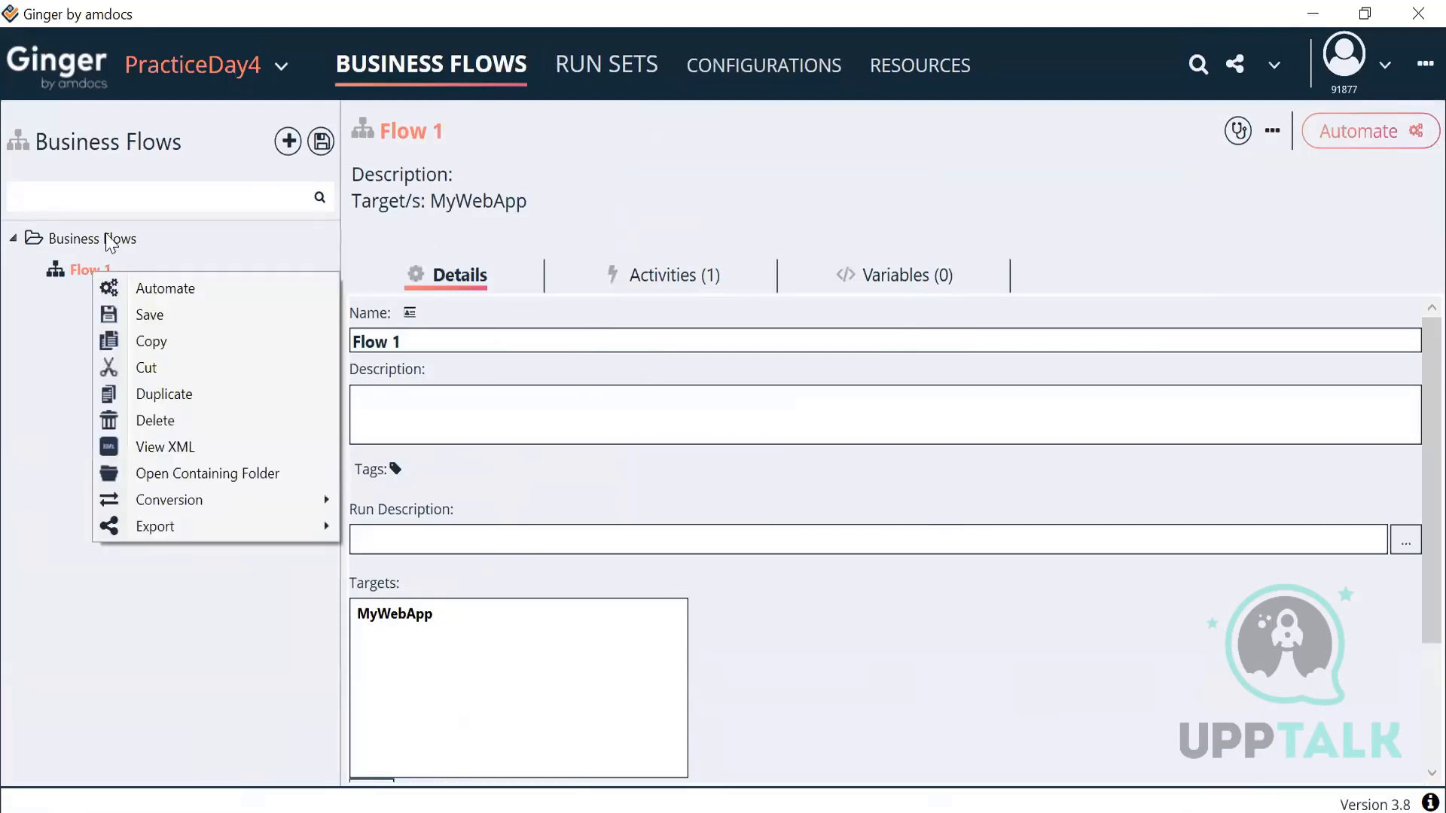
{"action": "left_click", "coordinate": [106, 238]}
{"action": "right_click", "coordinate": [107, 239]}
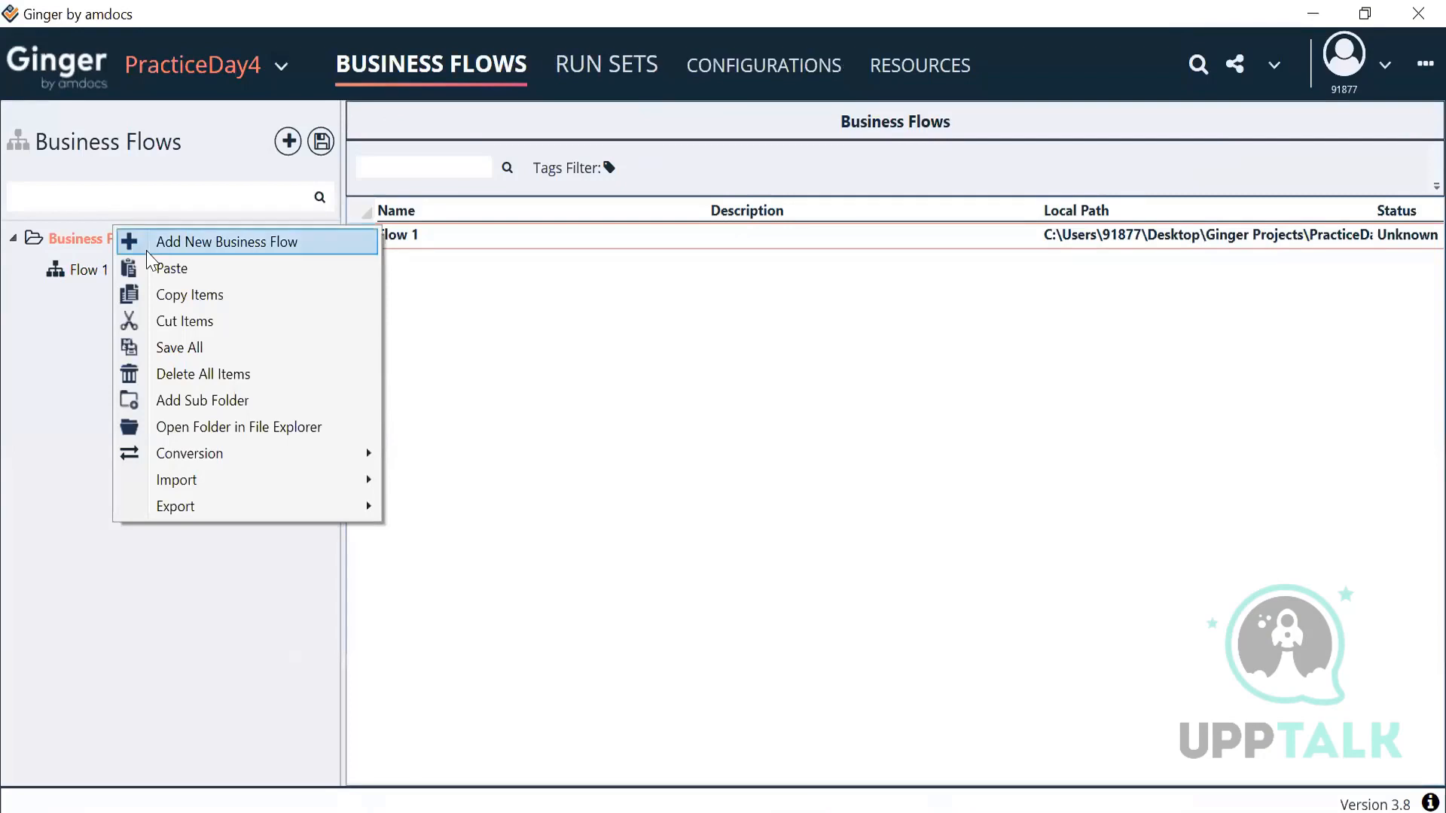
{"action": "left_click", "coordinate": [148, 253]}
{"action": "left_click", "coordinate": [740, 478]}
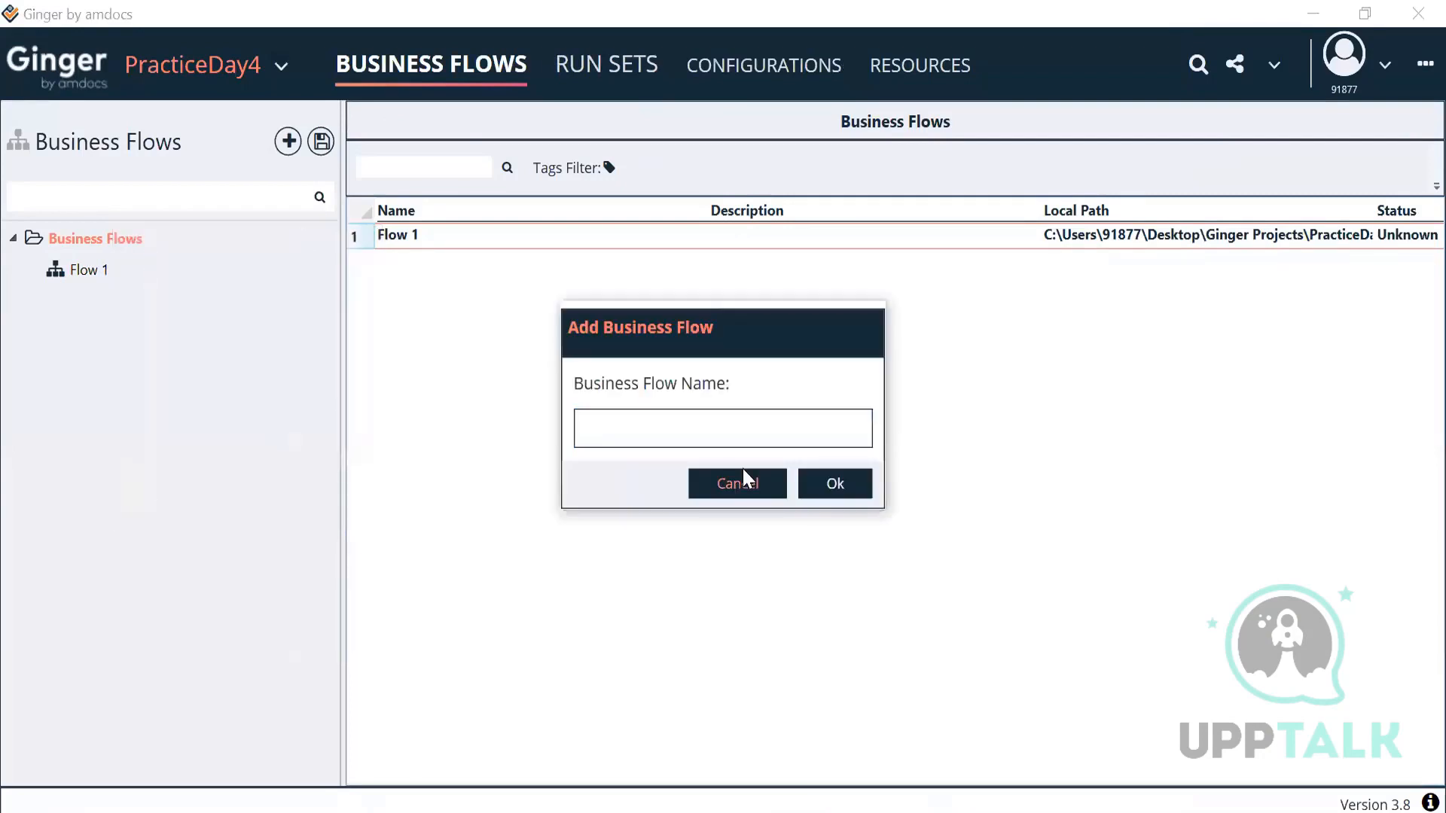
Step: Add Development and Execution subfolders under Business Flows
{"action": "right_click", "coordinate": [111, 242]}
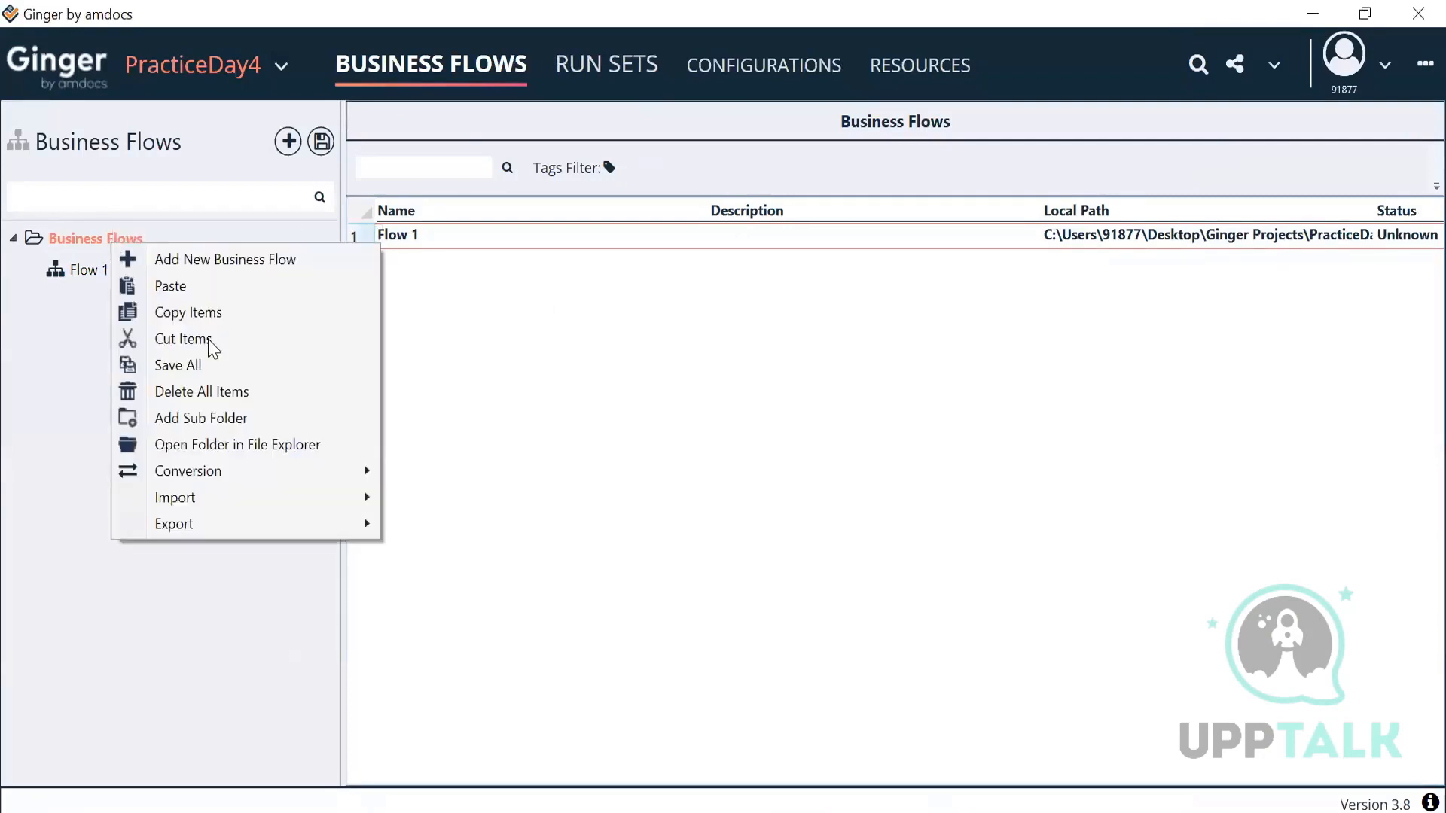
{"action": "left_click", "coordinate": [213, 418]}
{"action": "type", "text": "Develo"}
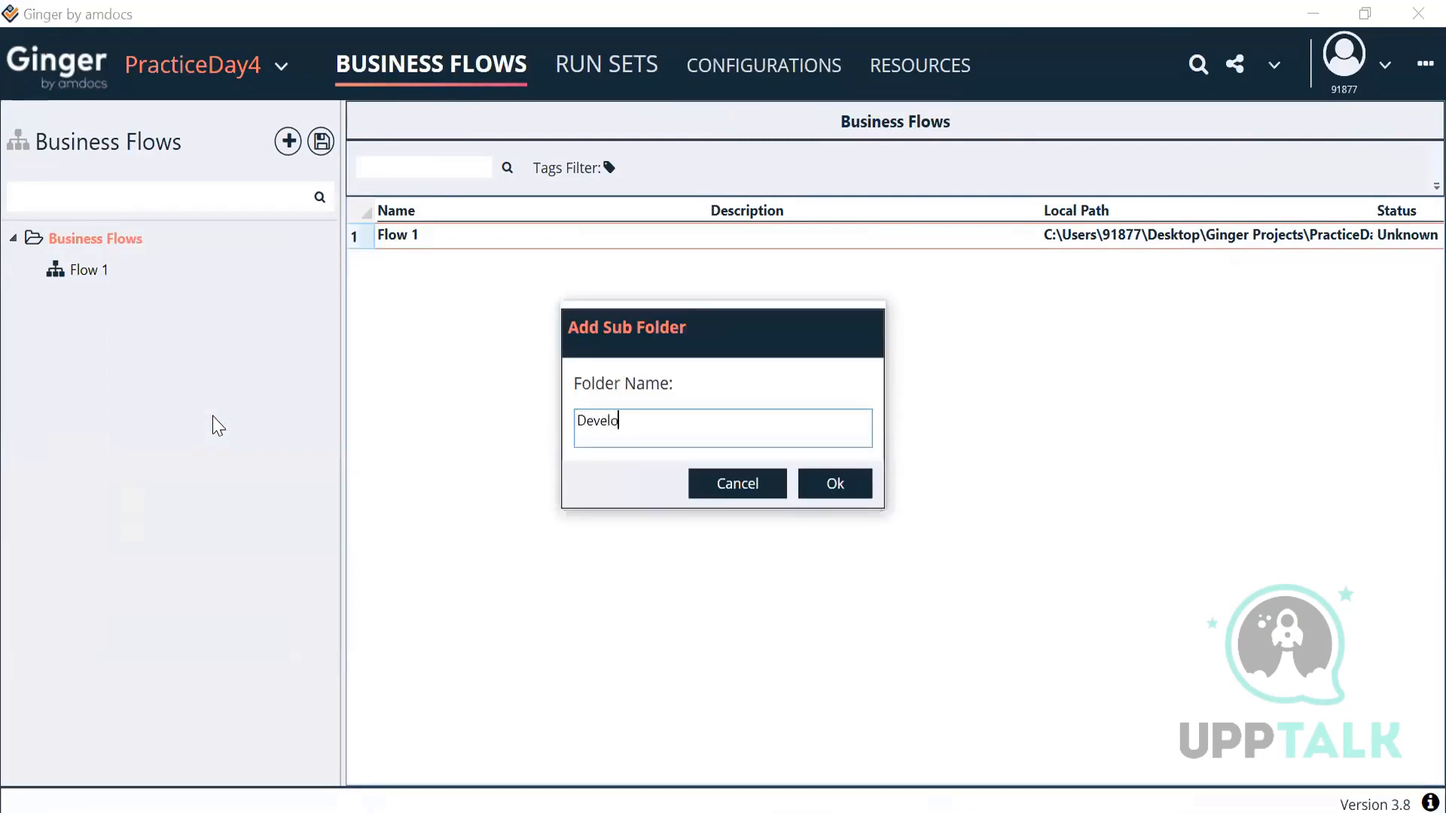
{"action": "type", "text": "pment"}
{"action": "left_click", "coordinate": [833, 491]}
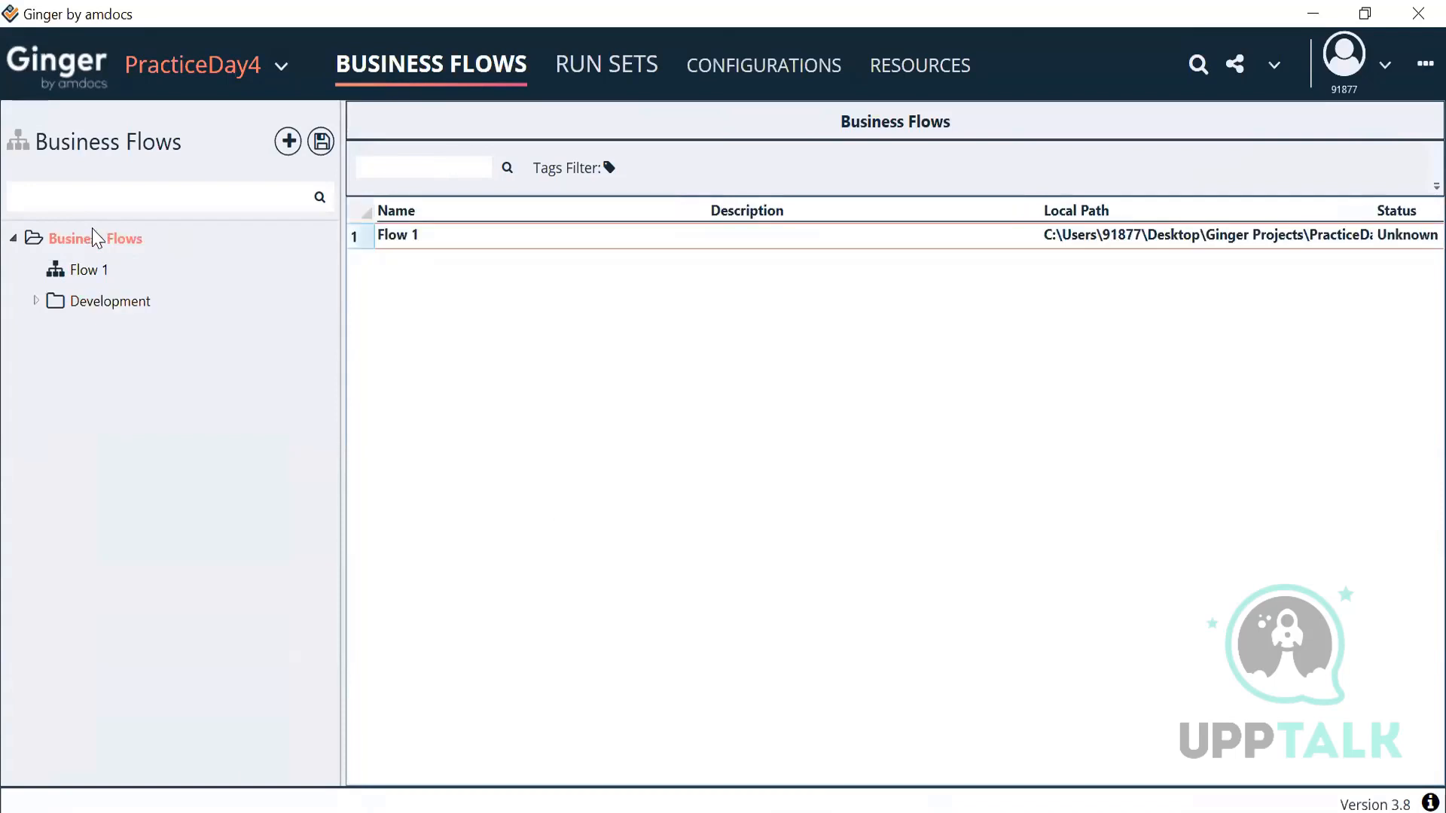
{"action": "right_click", "coordinate": [92, 229]}
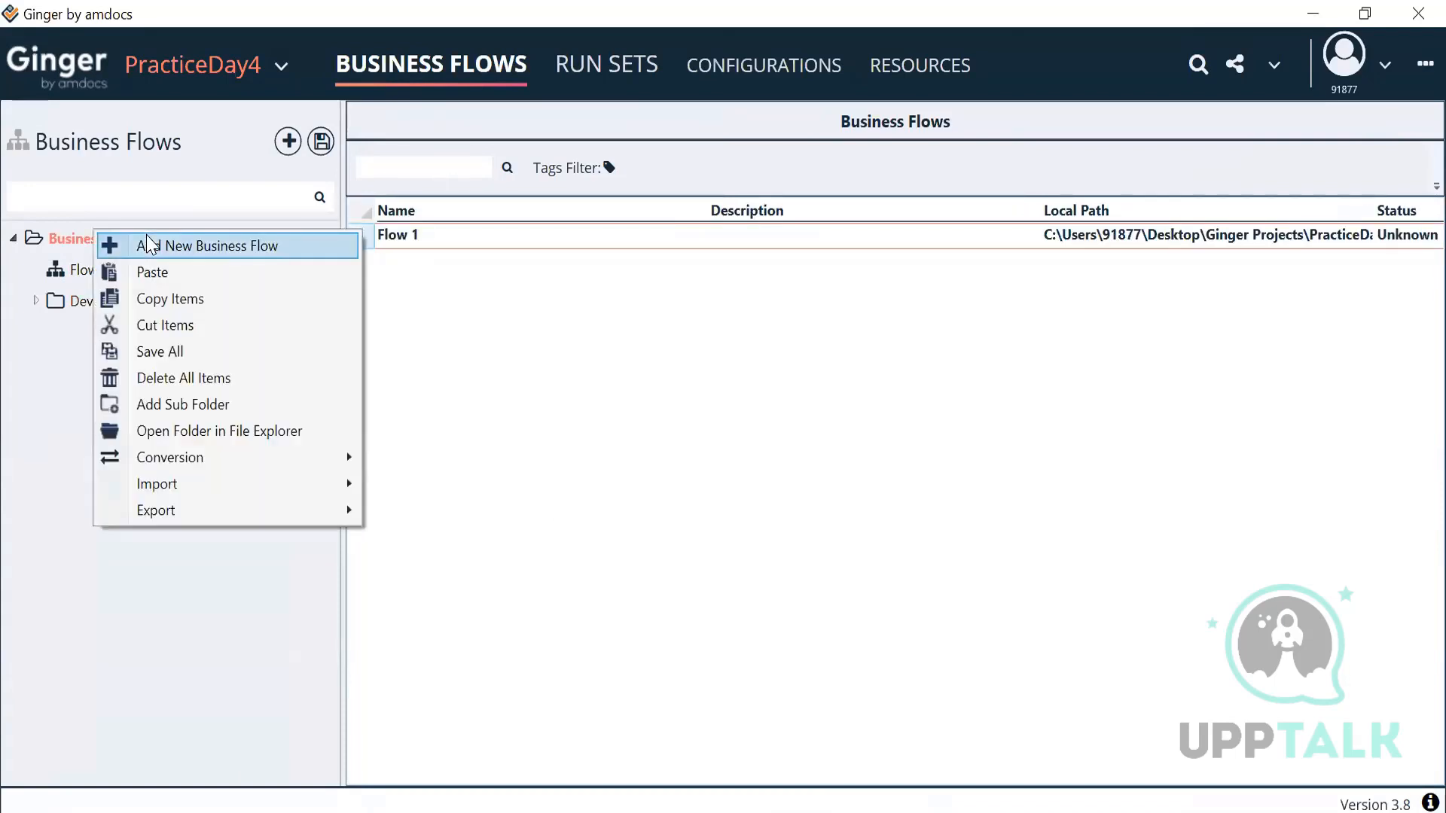
{"action": "left_click", "coordinate": [180, 406]}
{"action": "type", "text": "Execution"}
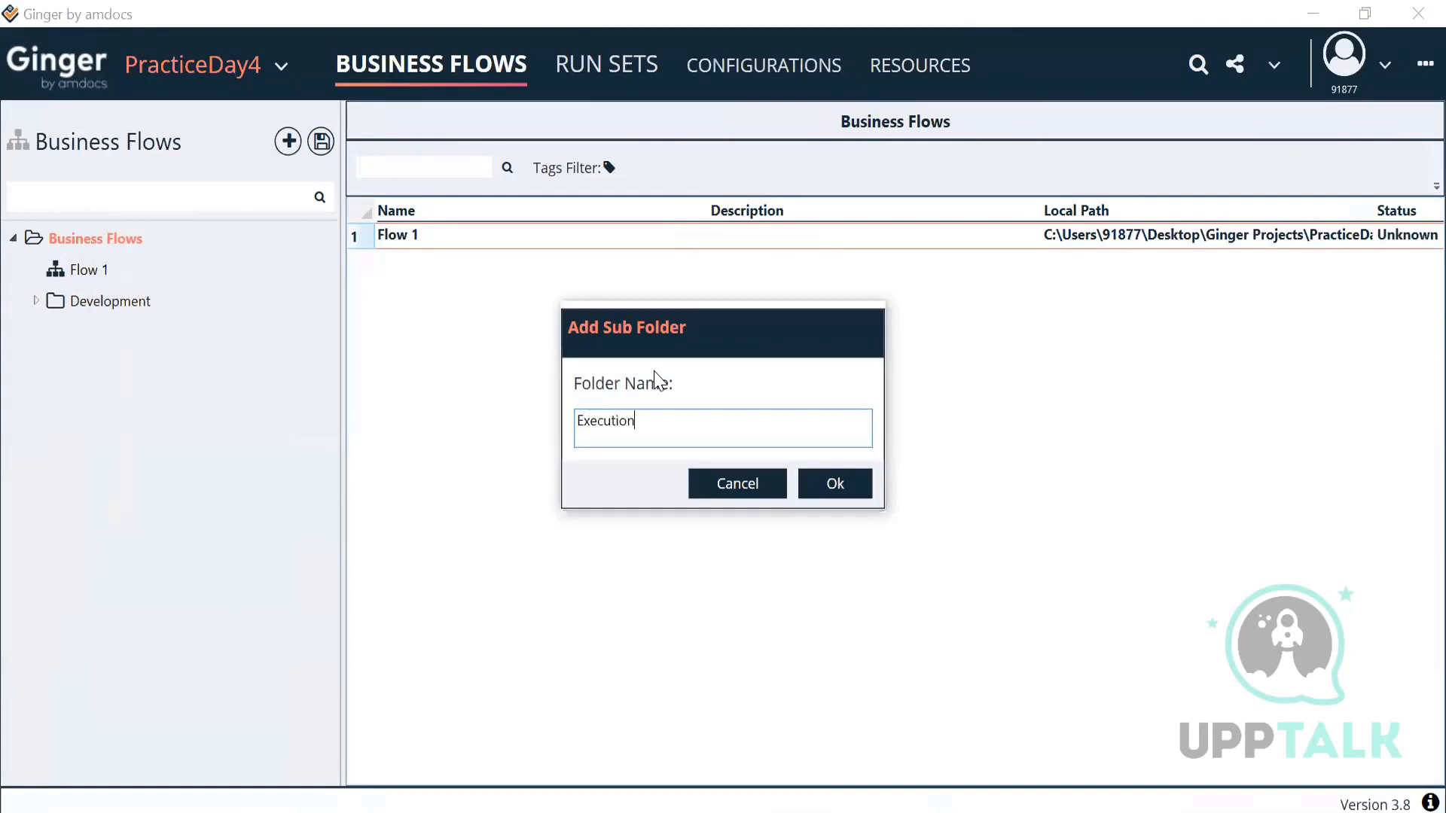
{"action": "left_click", "coordinate": [847, 486]}
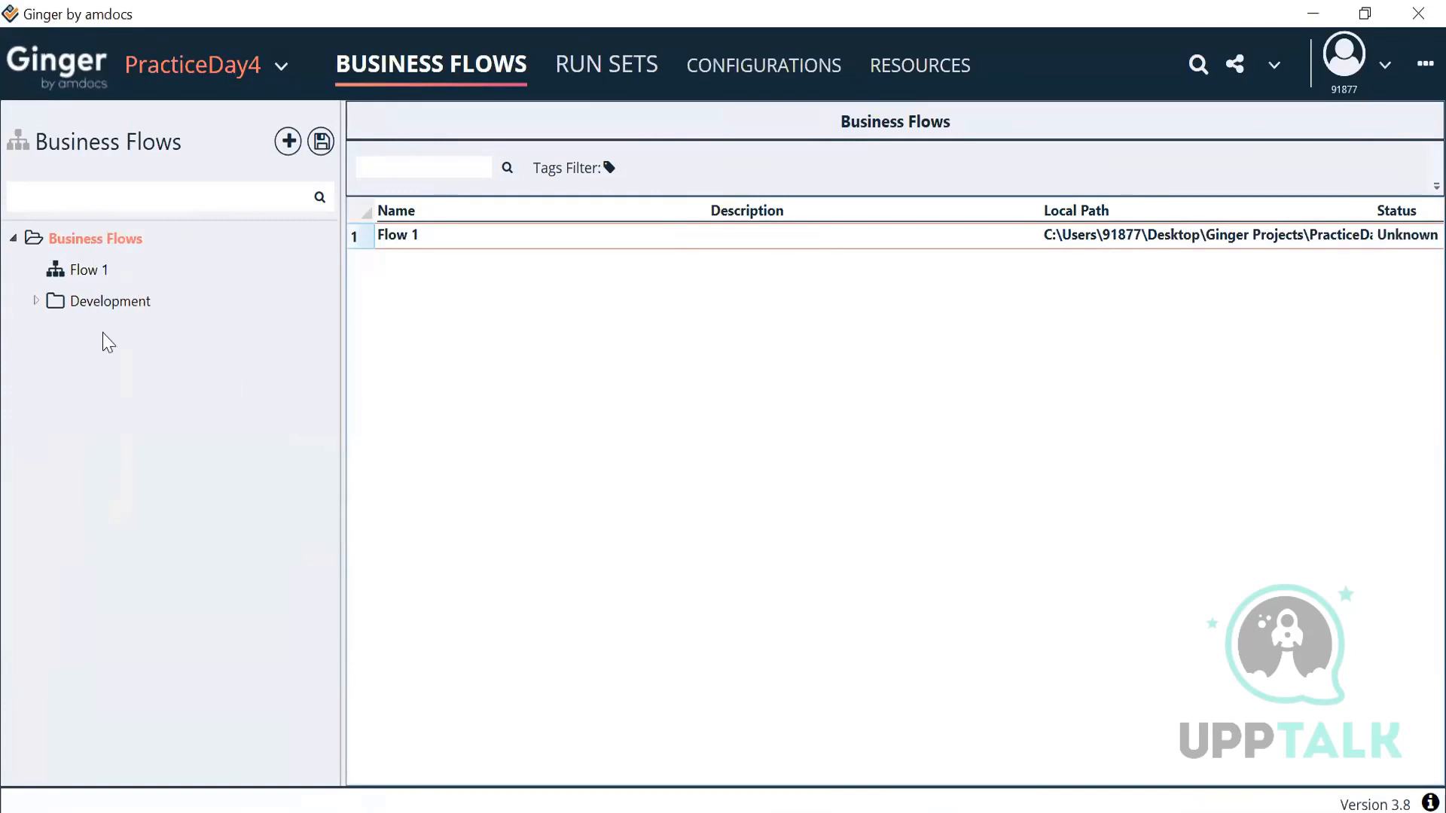
Step: Create a business flow named 'Hosing Website' inside the Development folder
{"action": "right_click", "coordinate": [75, 299]}
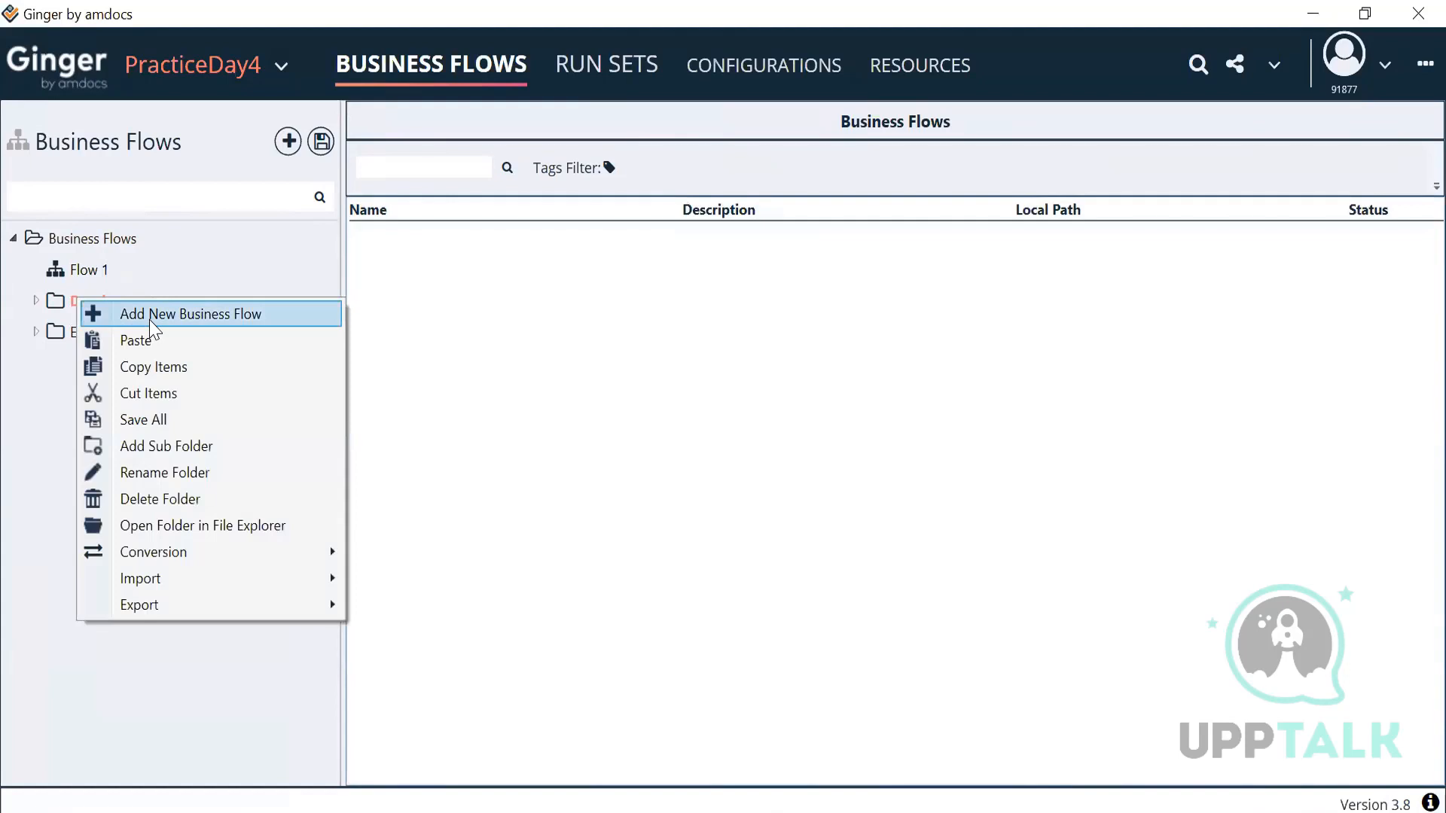
{"action": "left_click", "coordinate": [153, 316]}
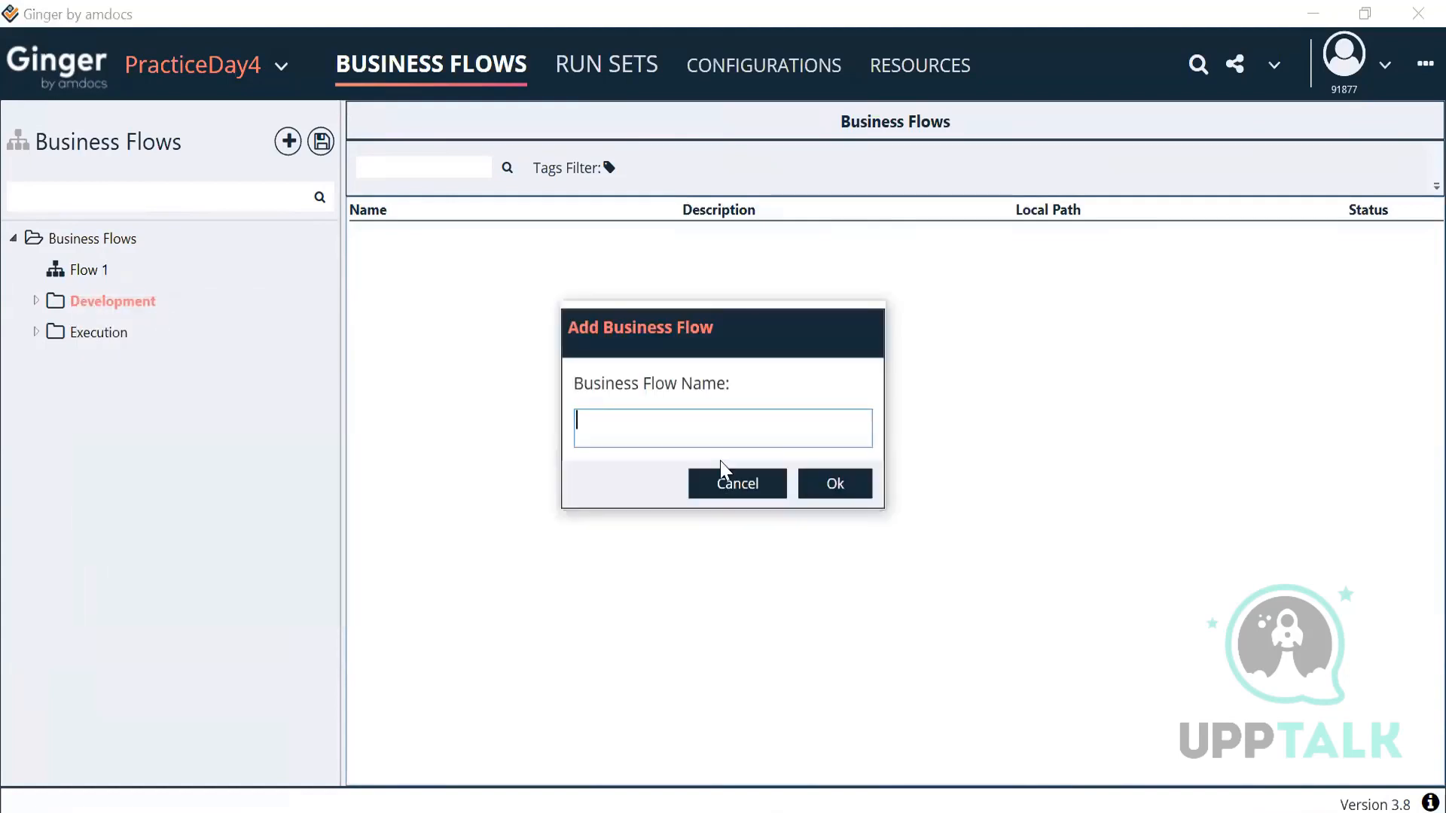
{"action": "type", "text": "Hosing Website"}
{"action": "left_click", "coordinate": [857, 491]}
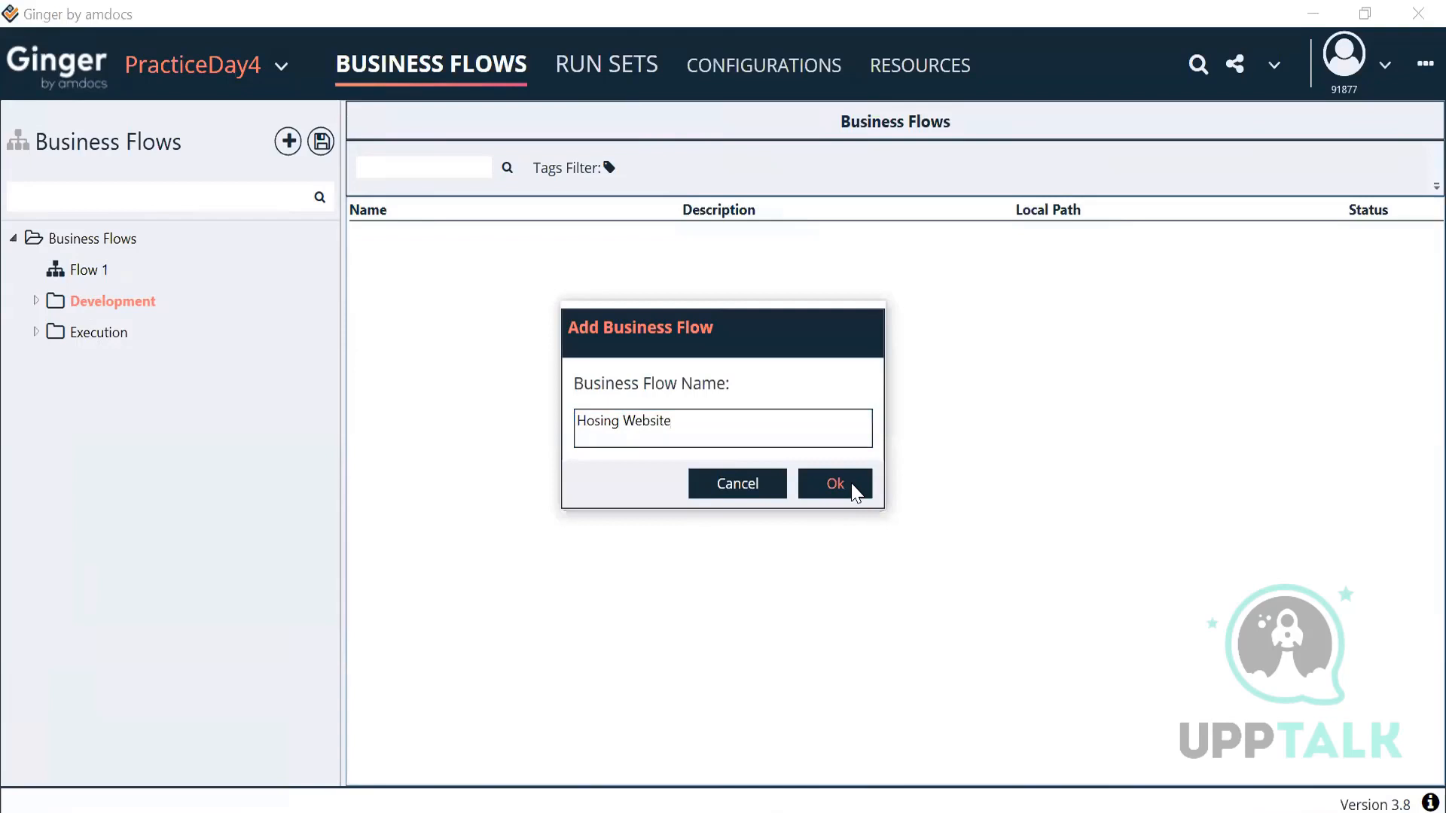
{"action": "left_click", "coordinate": [36, 299]}
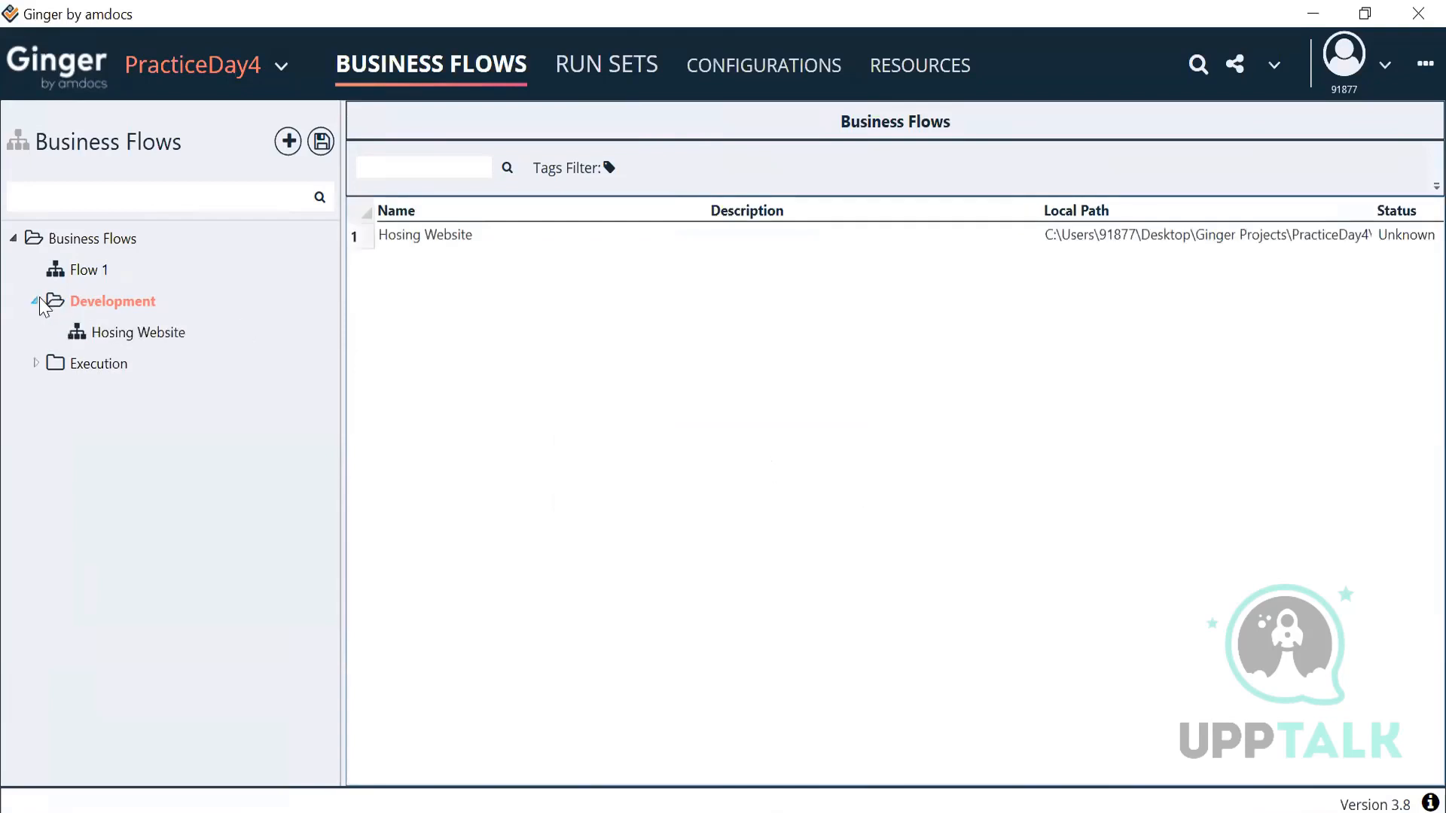
Step: Rename the Hosing Website flow's Activity 1 to 'Search Property'
{"action": "left_click", "coordinate": [141, 332]}
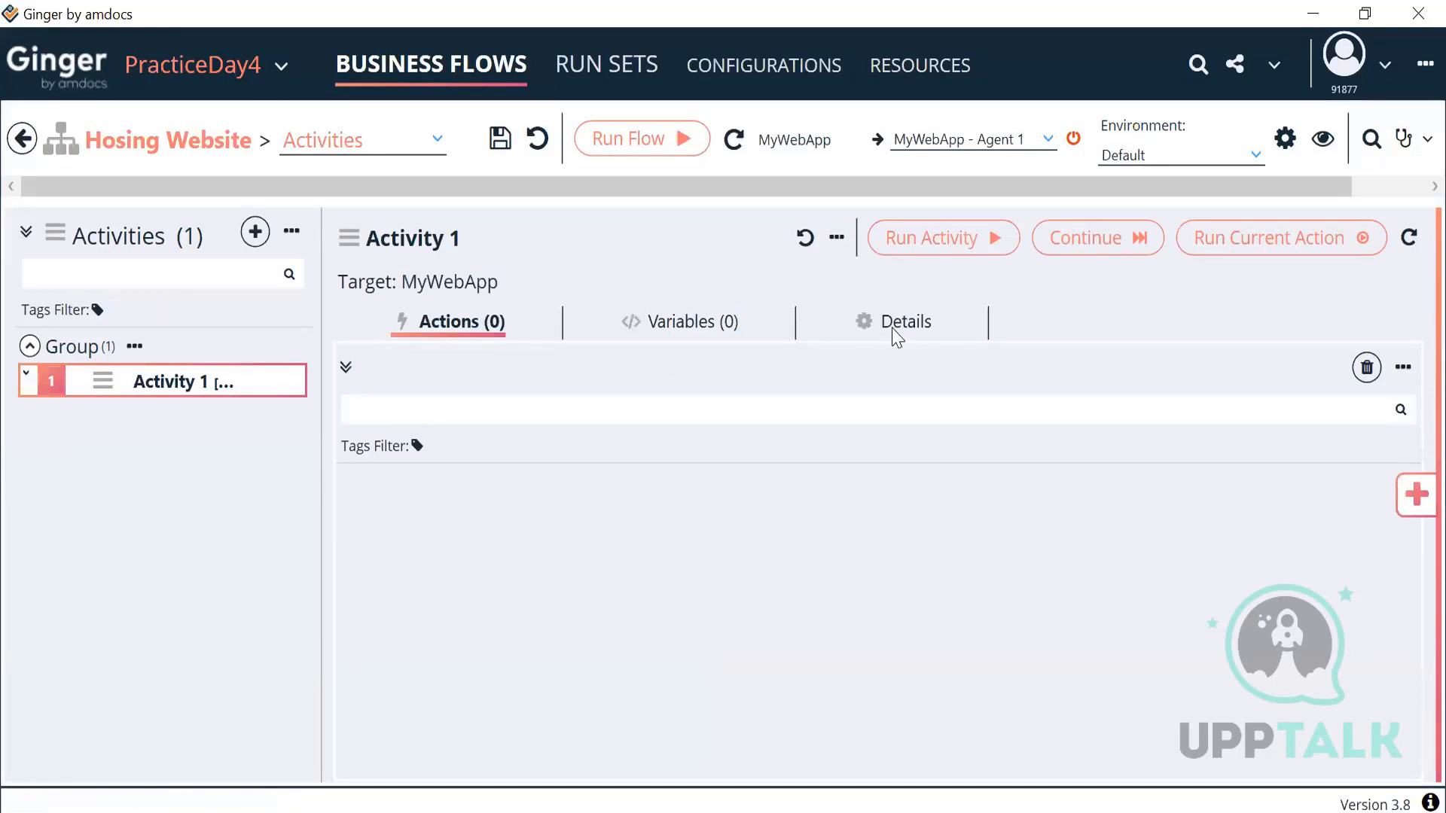
{"action": "left_click", "coordinate": [894, 335]}
{"action": "left_click_drag", "start_coordinate": [487, 412], "coordinate": [321, 405]}
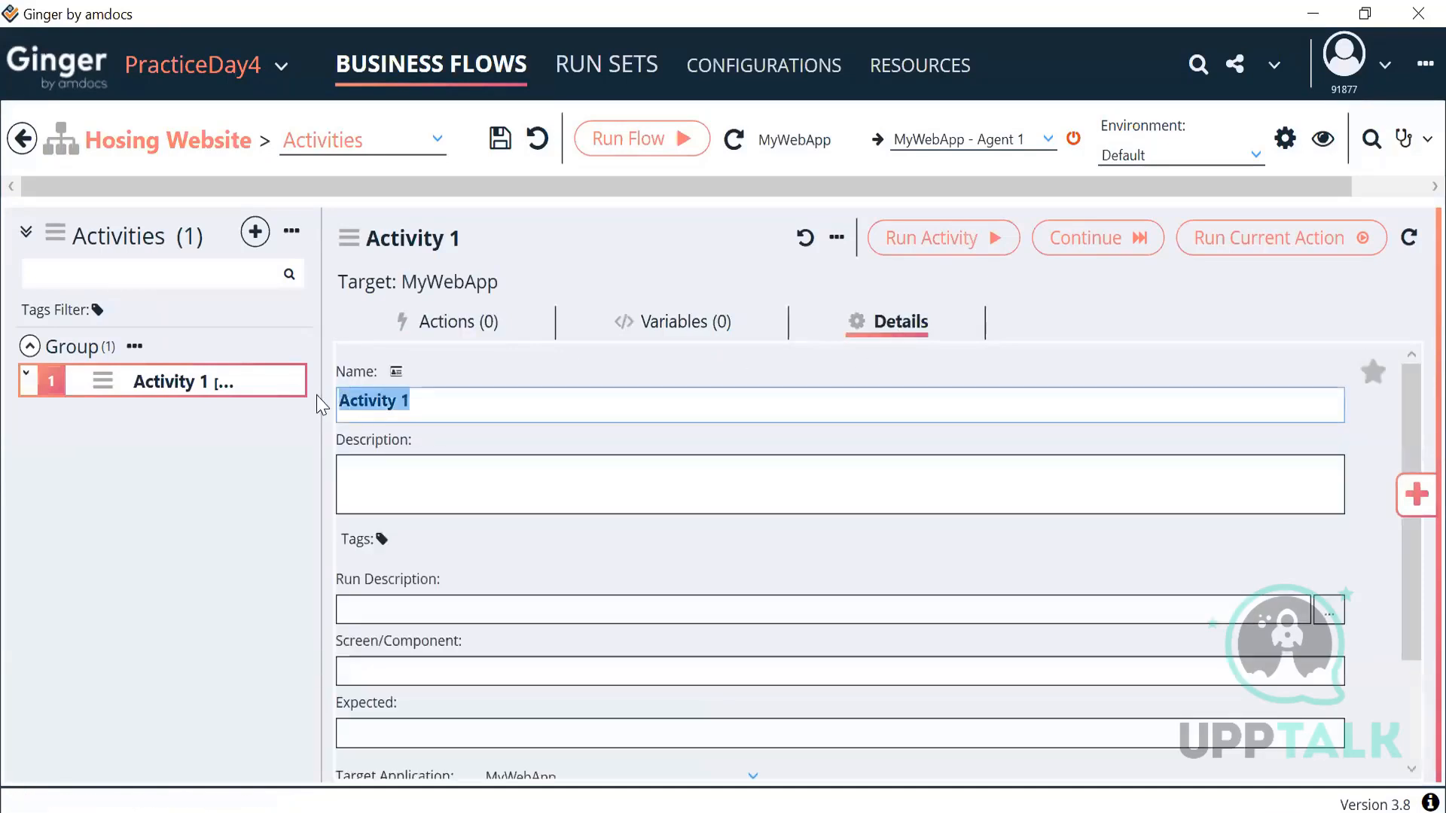
{"action": "type", "text": "SEar"}
{"action": "key", "text": "BackSpace"}
{"action": "key", "text": "BackSpace"}
{"action": "key", "text": "BackSpace"}
{"action": "type", "text": "earch "}
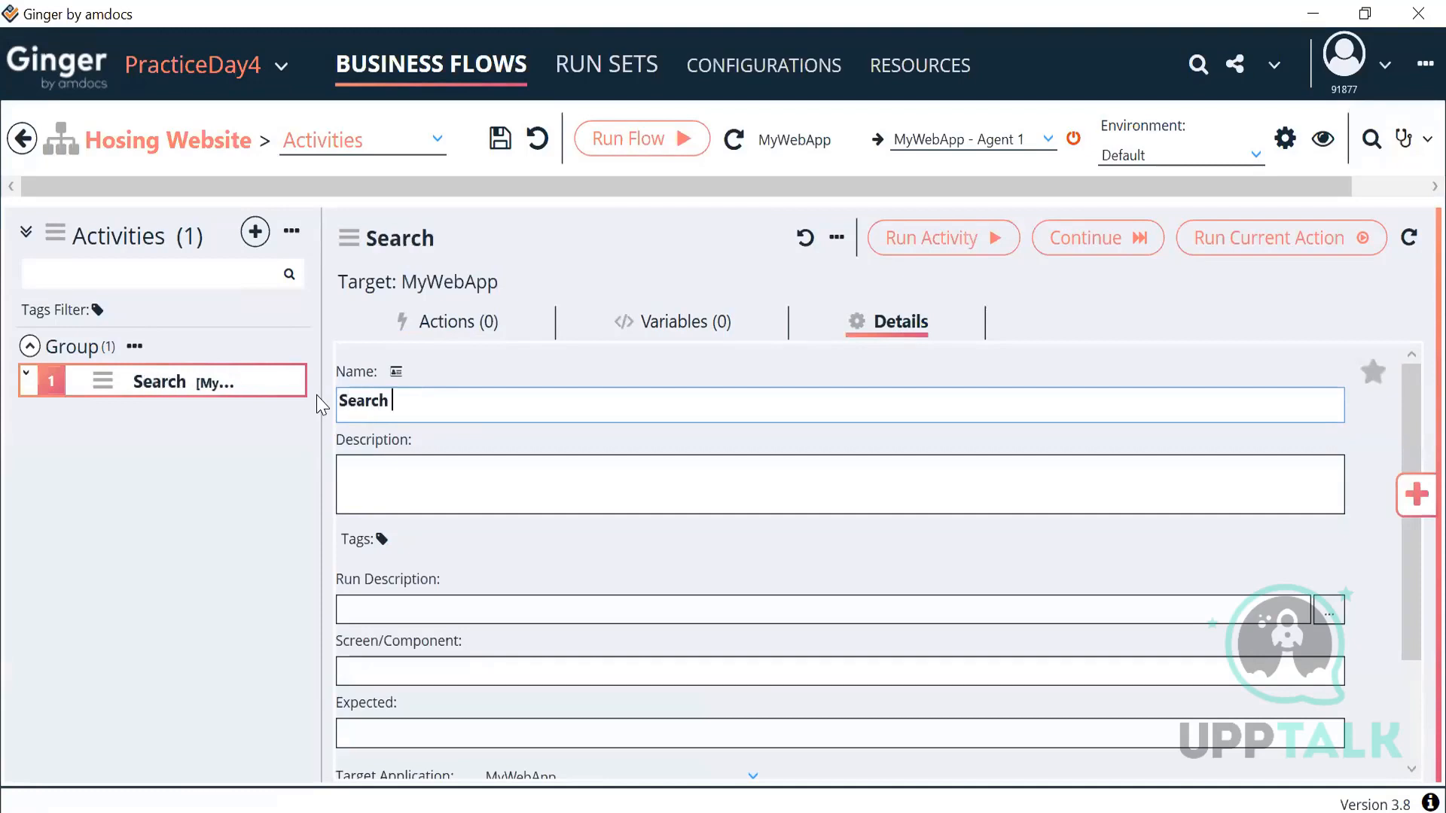
{"action": "type", "text": "Property"}
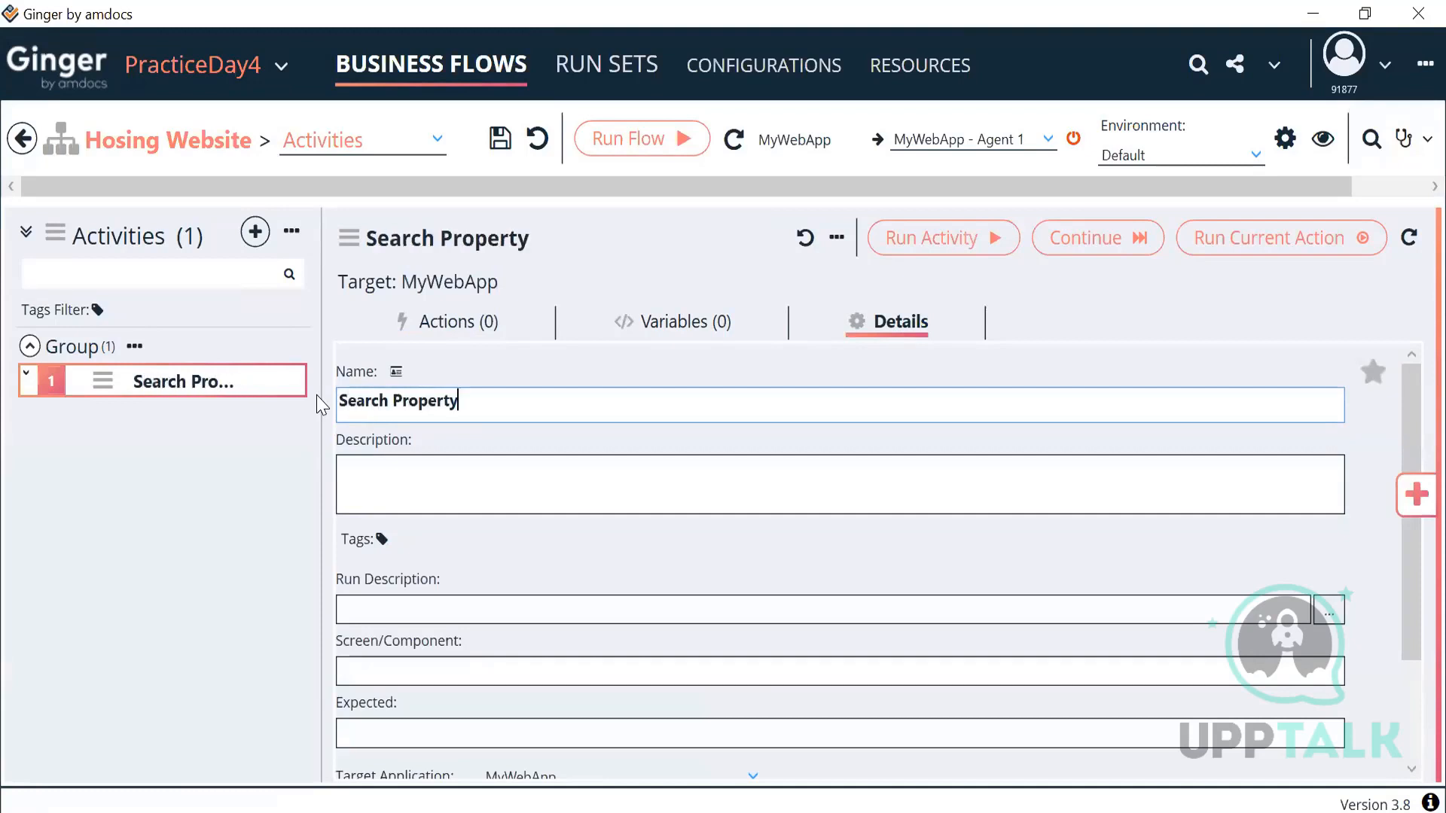
Step: Select Chrome as the agent for the activity's web app
{"action": "left_click", "coordinate": [490, 325]}
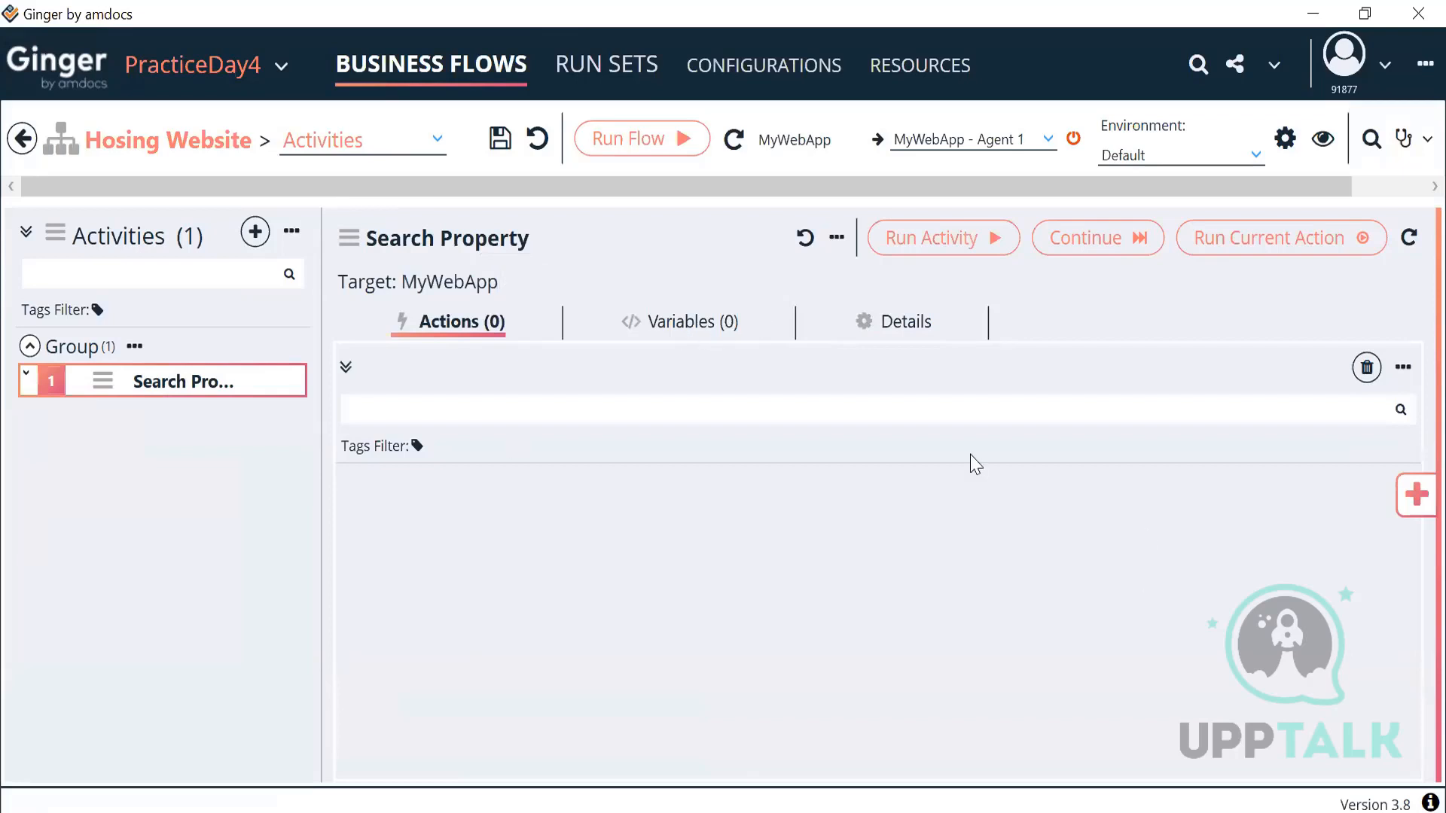
{"action": "left_click", "coordinate": [1046, 138]}
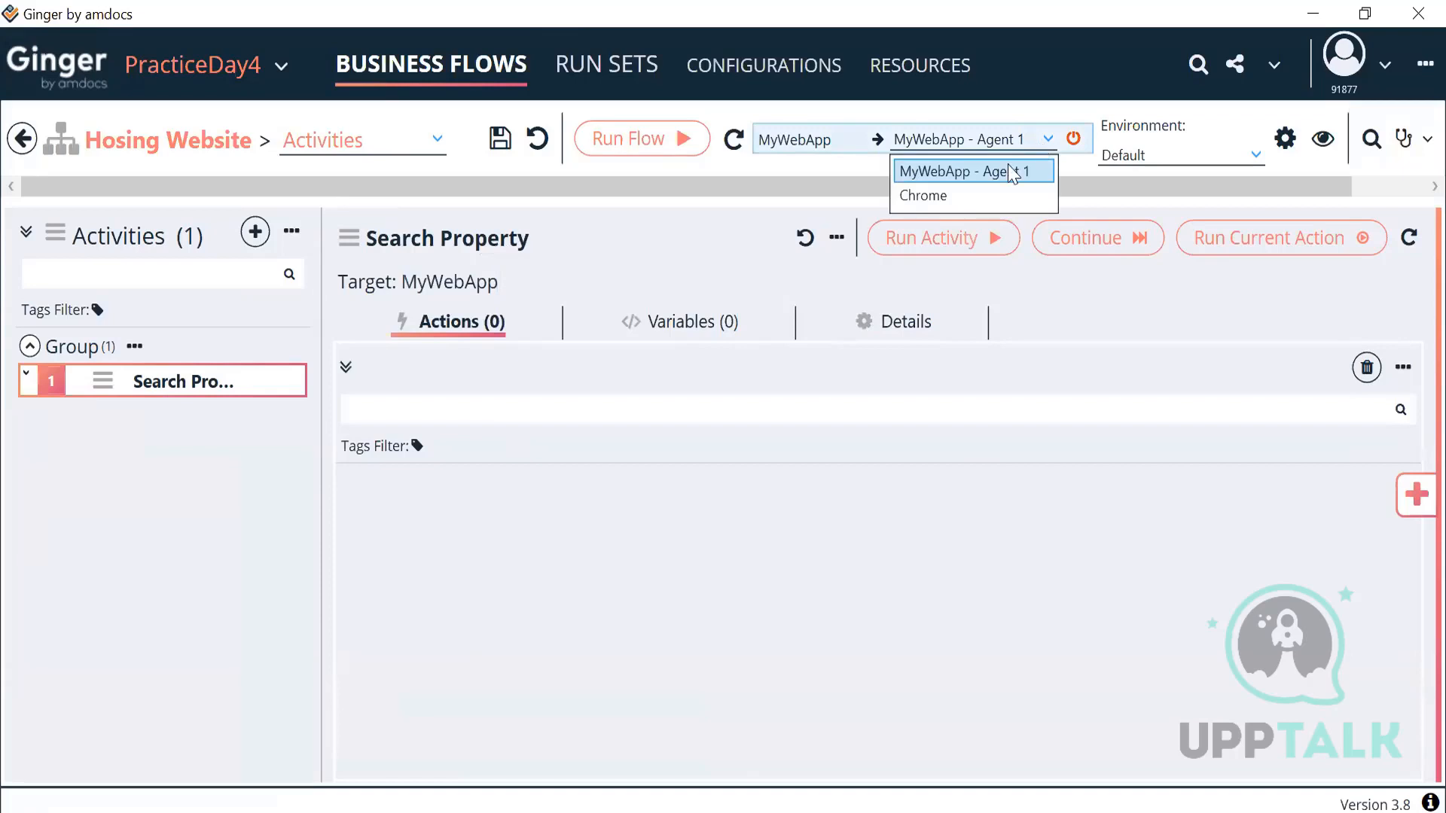
{"action": "left_click", "coordinate": [933, 198]}
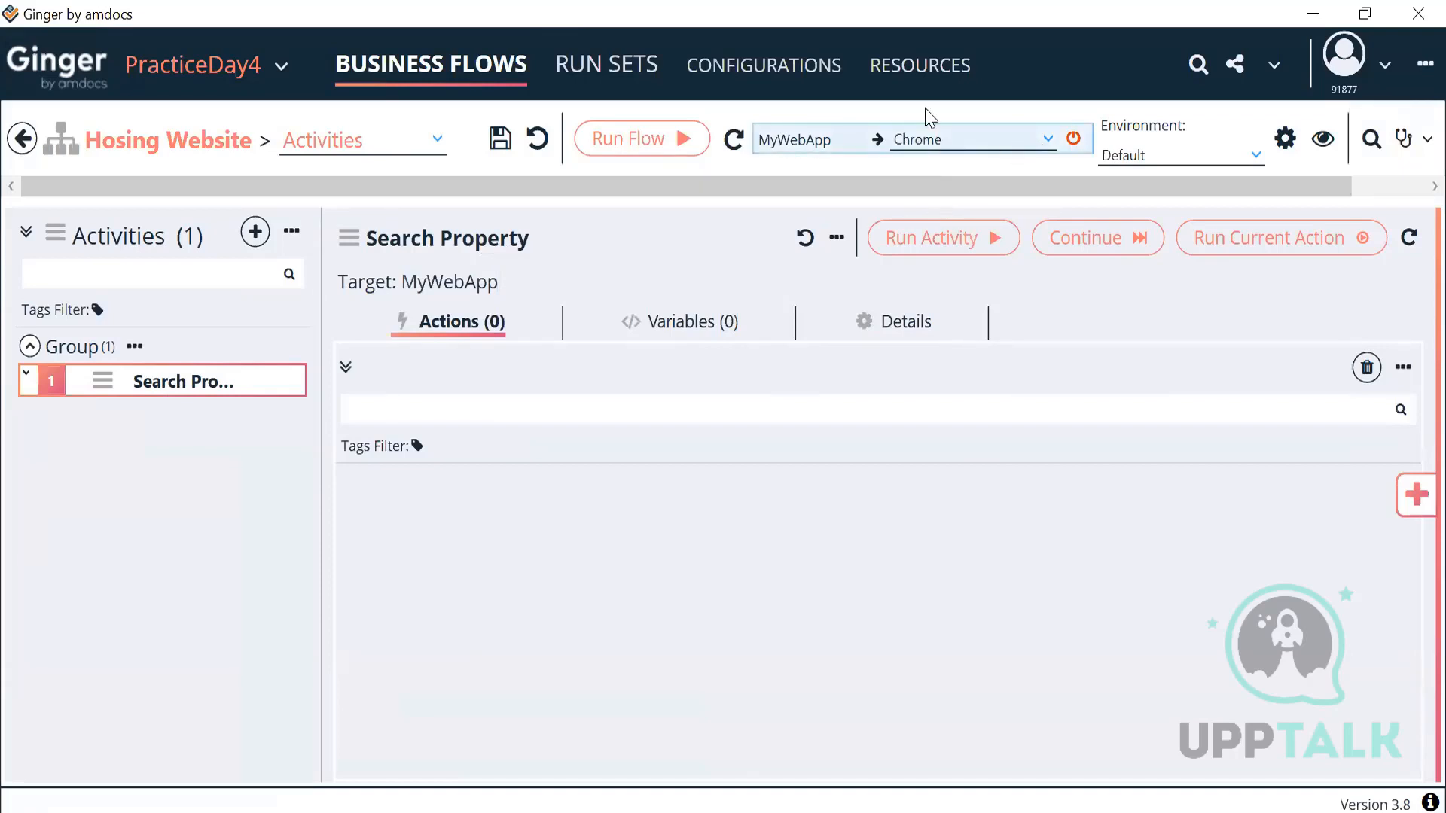
Step: Use Env1 as the environment and add a Goto URL Browser Action to Search Property
{"action": "left_click", "coordinate": [1169, 162]}
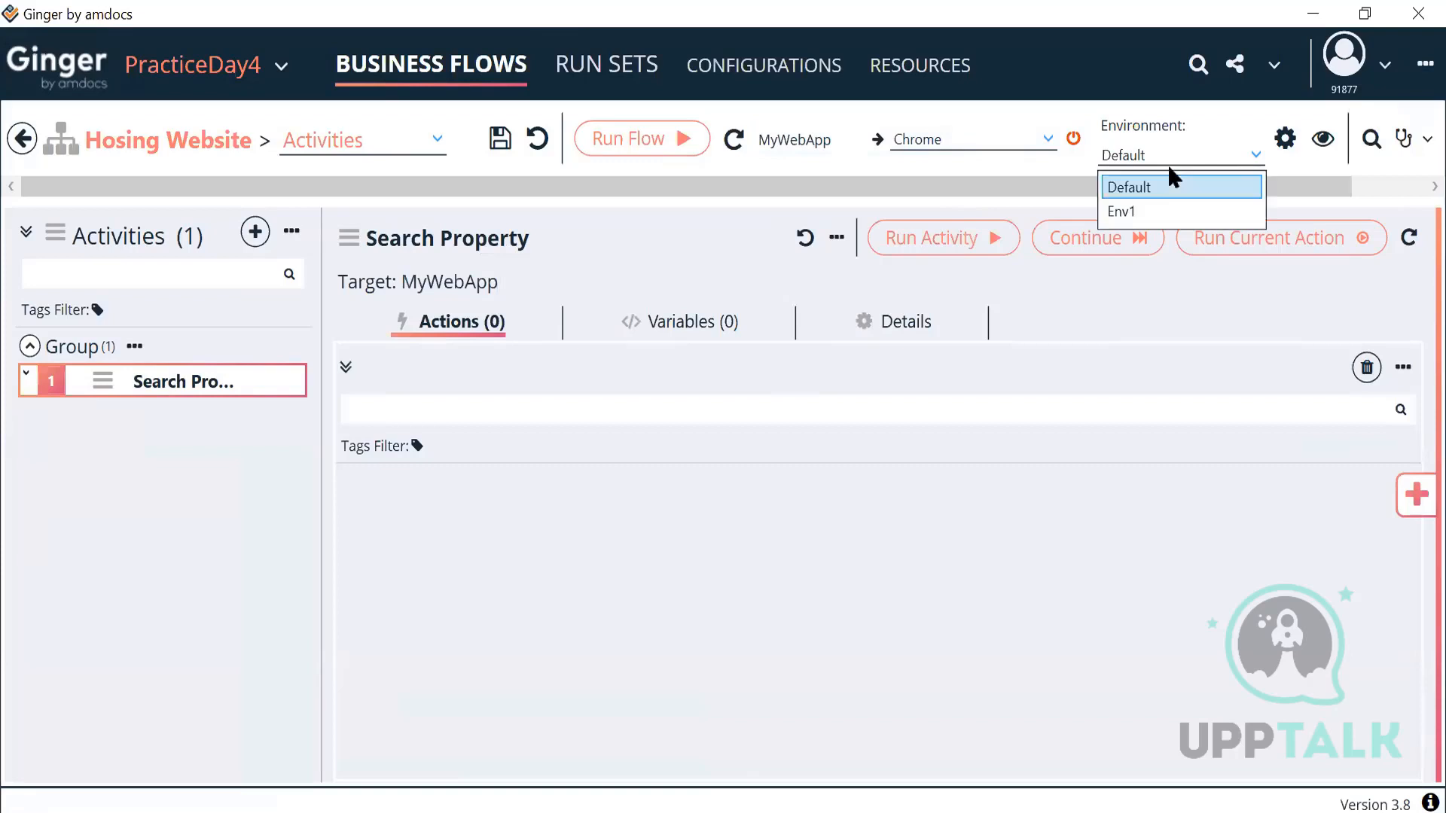
{"action": "left_click", "coordinate": [1131, 205]}
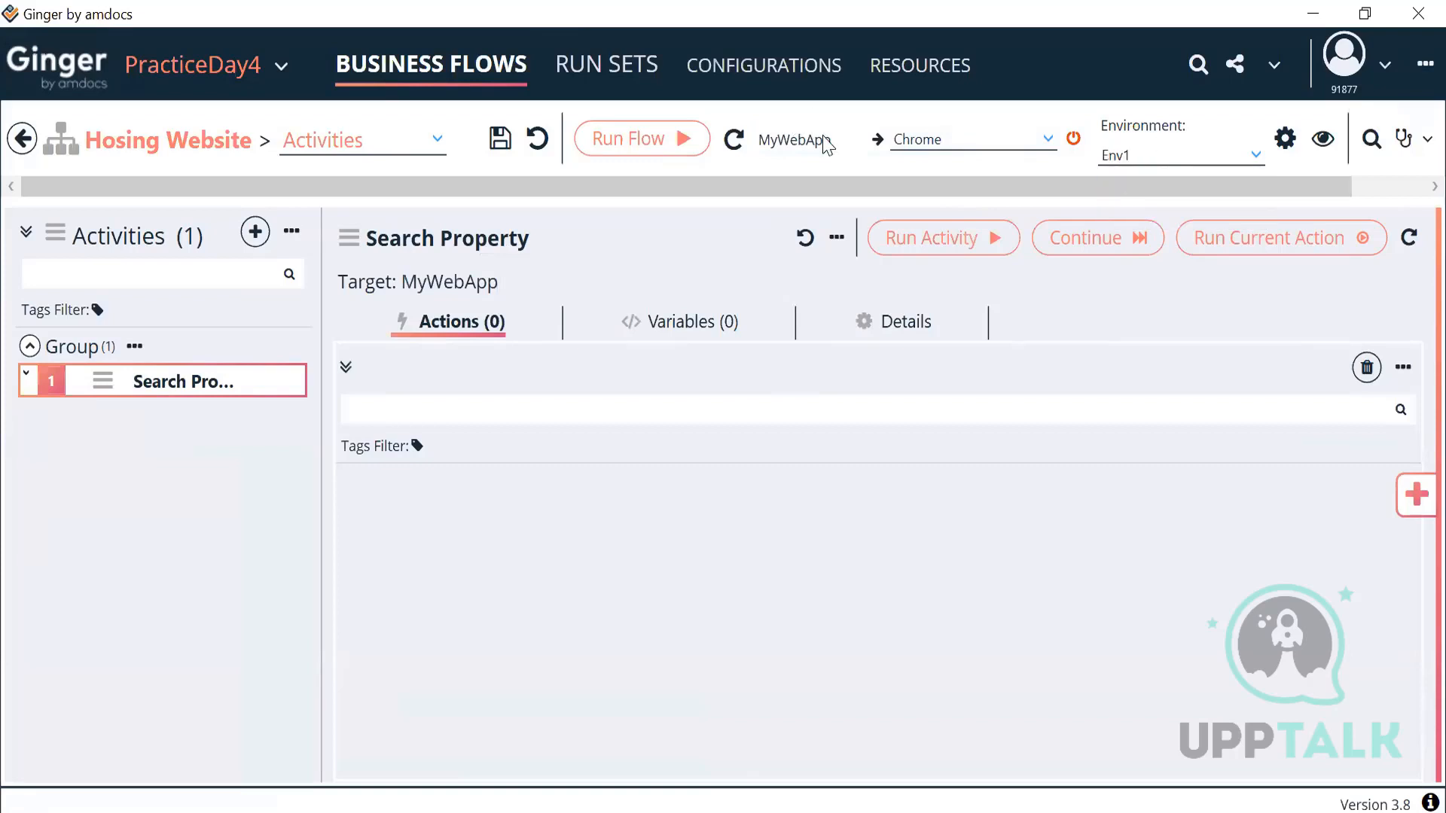
{"action": "left_click", "coordinate": [1416, 506]}
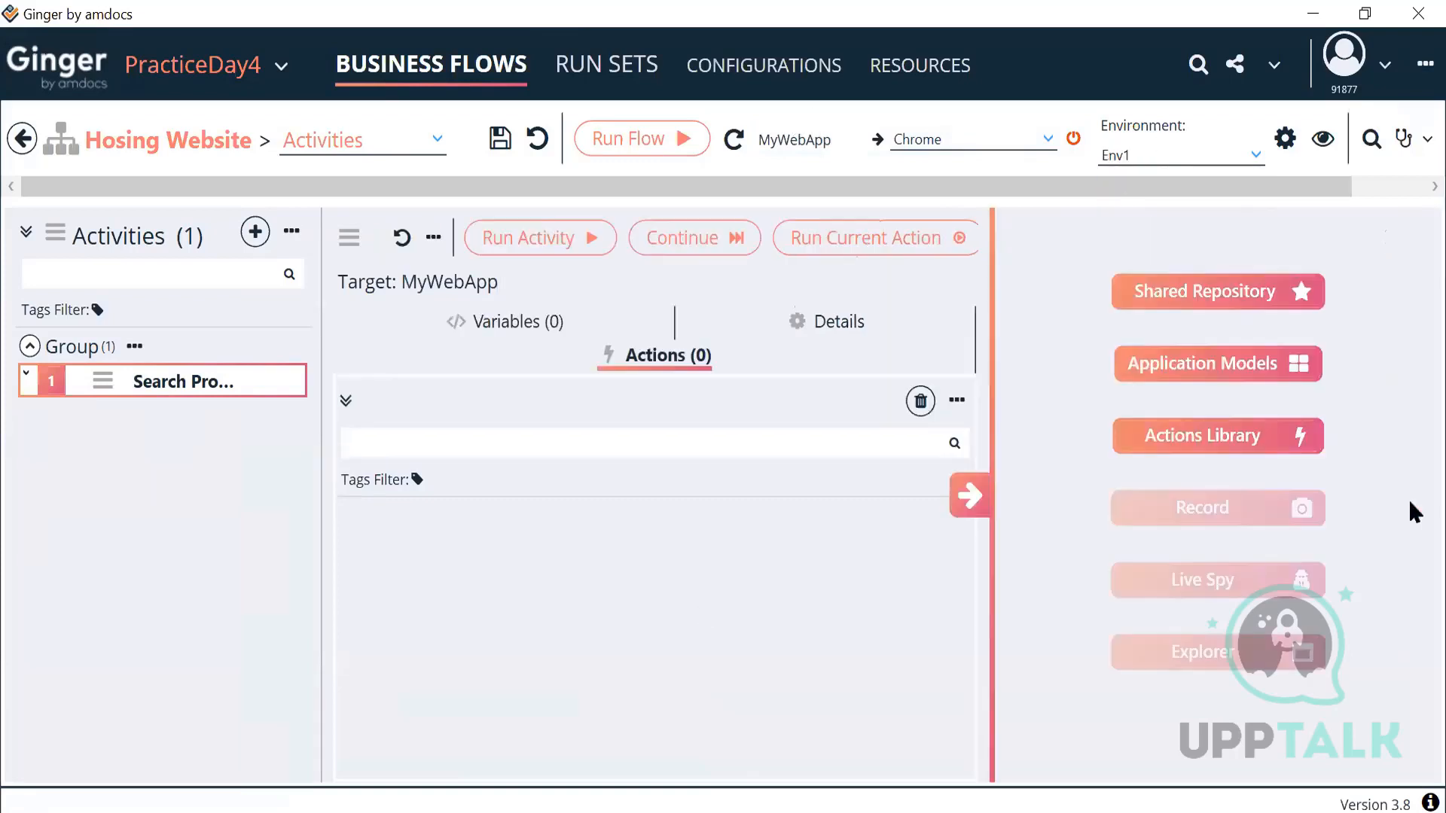
{"action": "left_click", "coordinate": [1223, 444]}
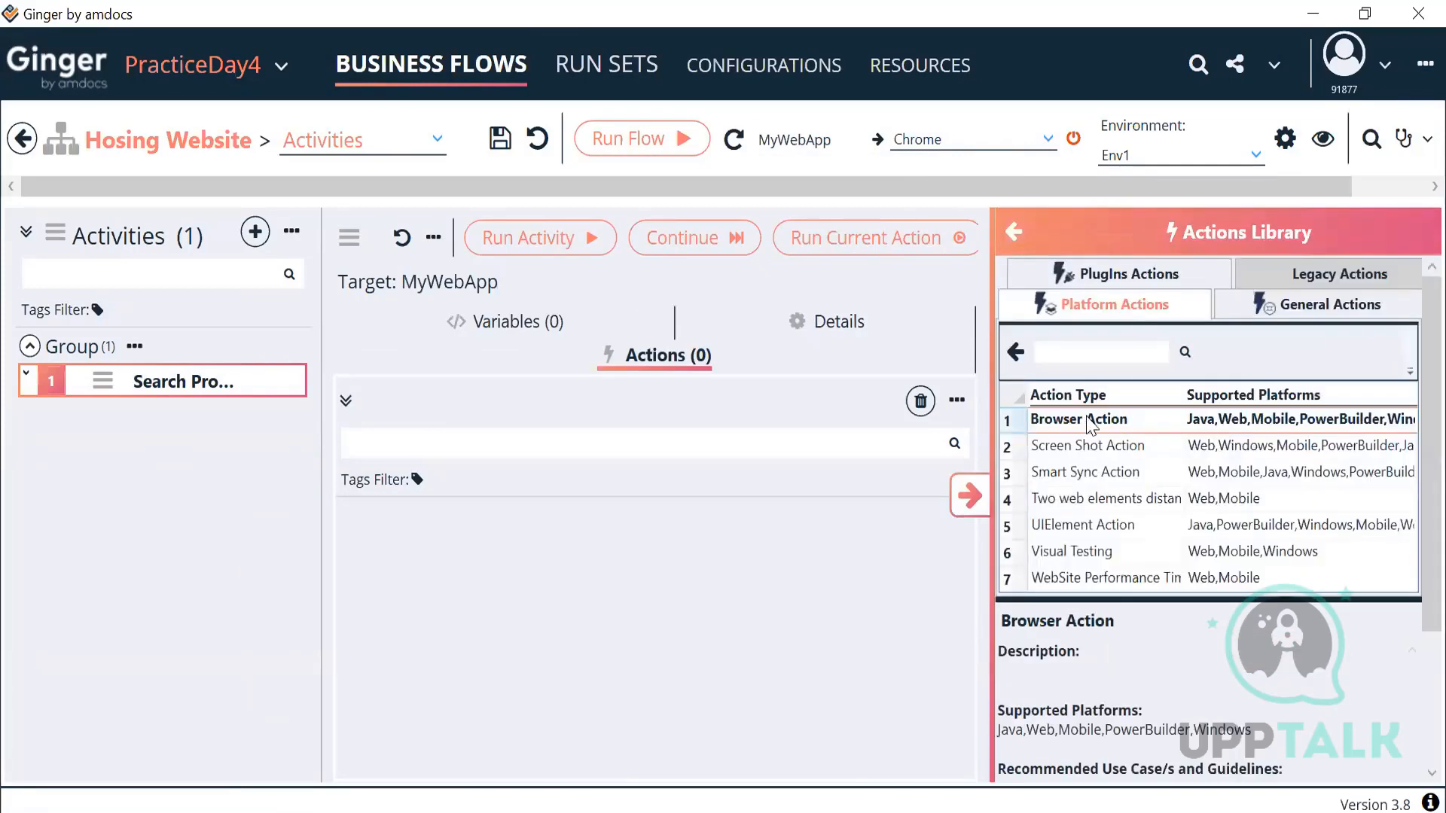
{"action": "double_click", "coordinate": [1090, 424]}
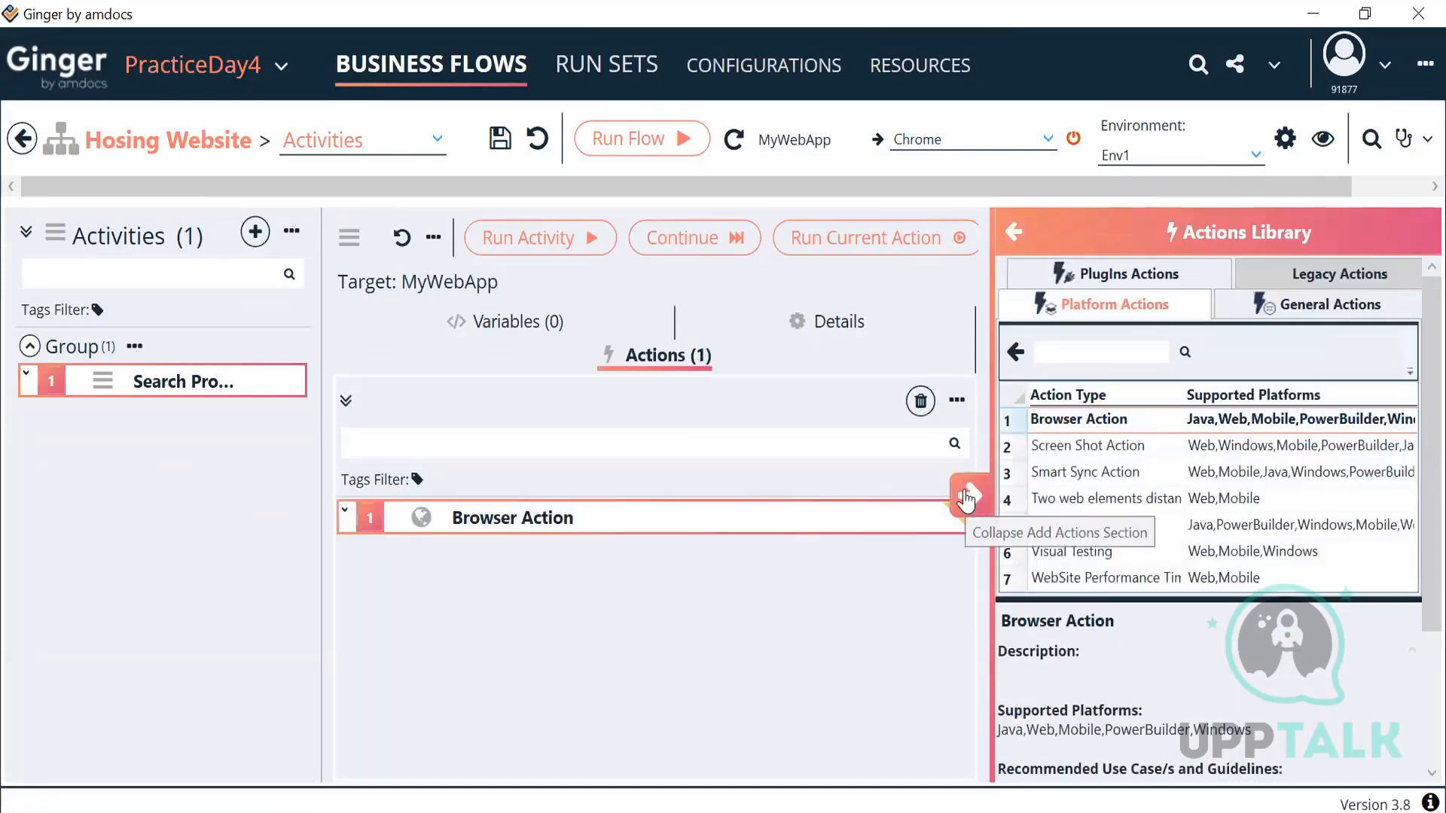
{"action": "left_click", "coordinate": [966, 498]}
{"action": "double_click", "coordinate": [671, 500]}
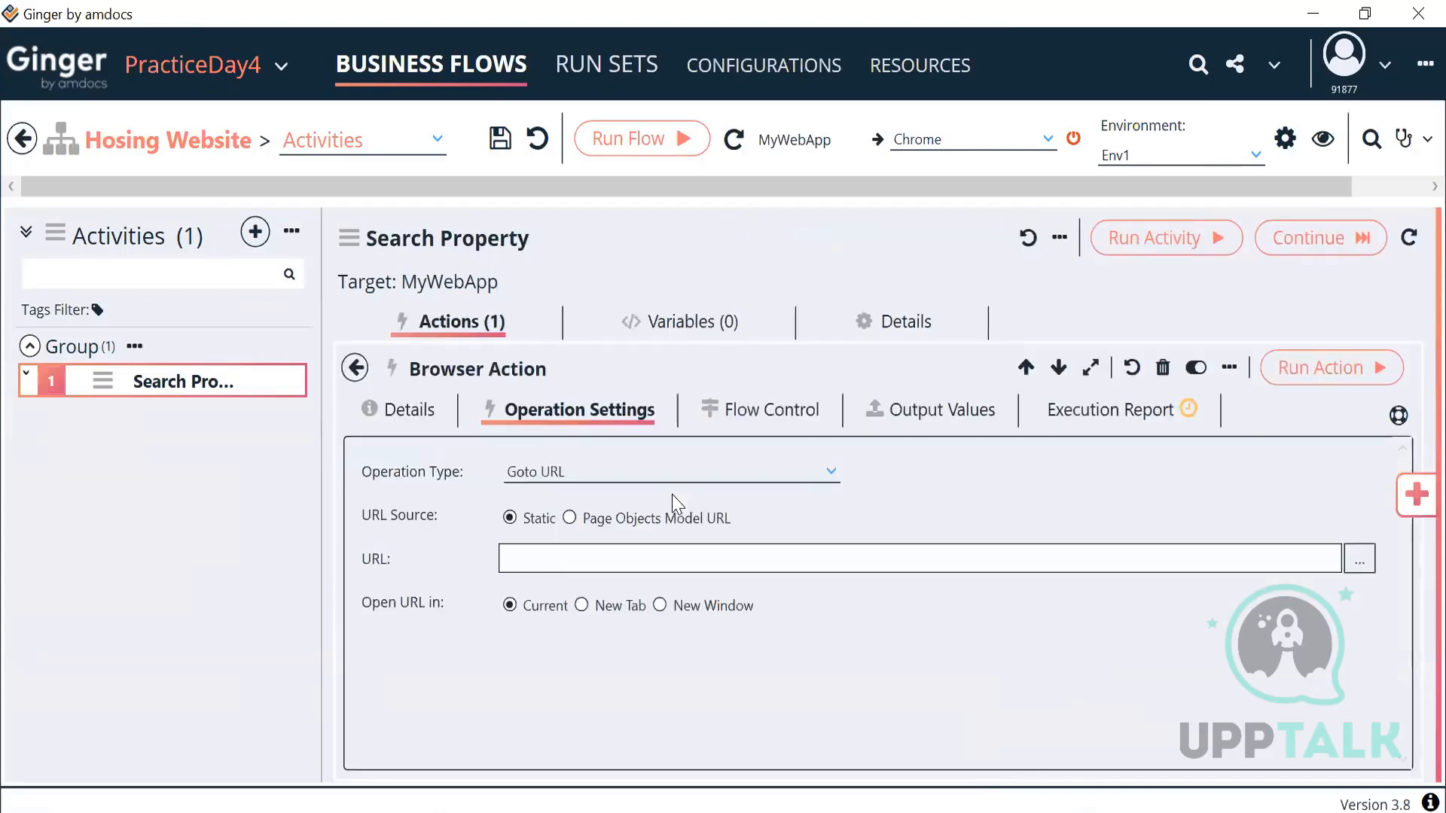
{"action": "left_click", "coordinate": [563, 558]}
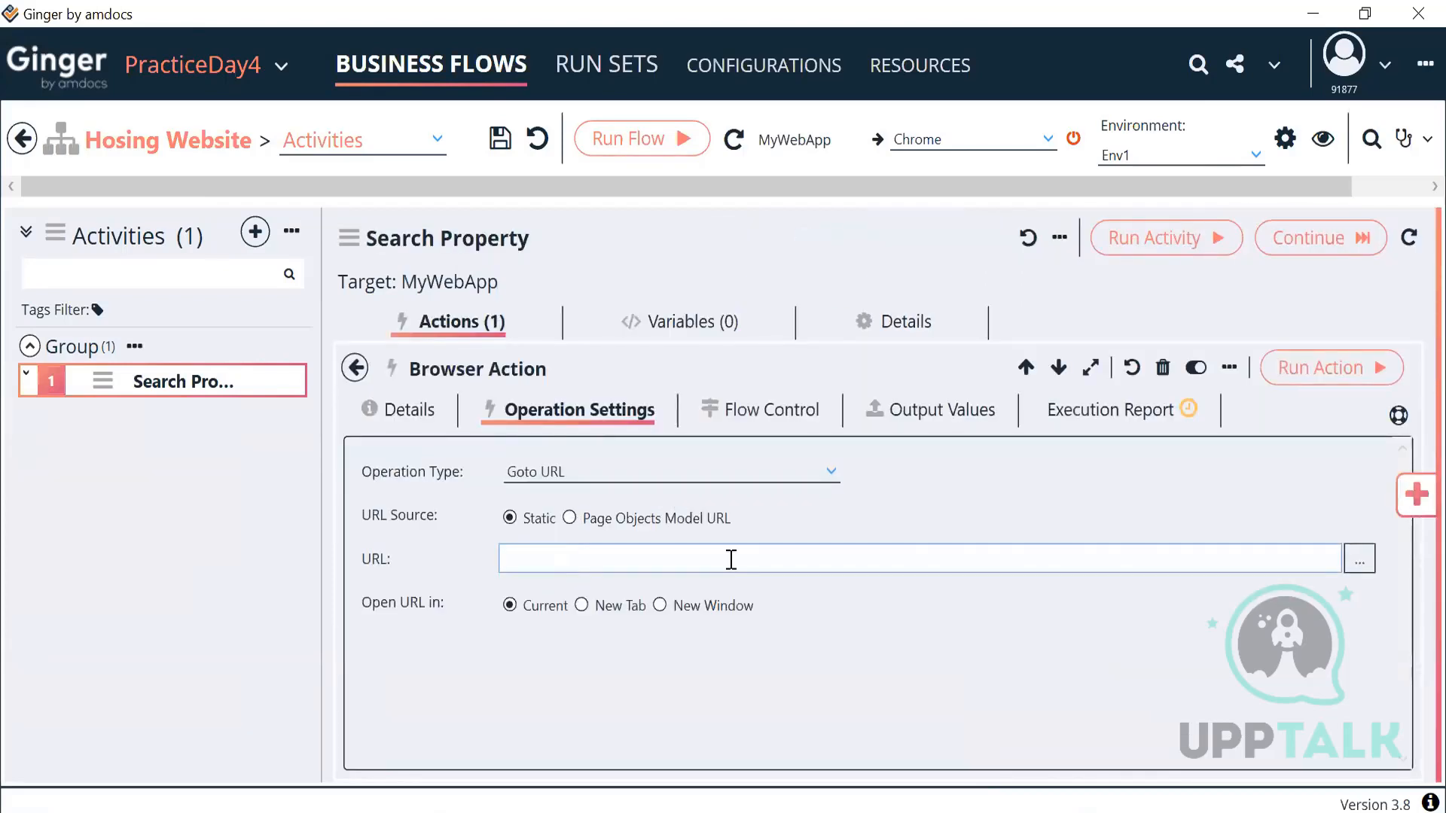
Step: Set the Browser Action URL to Env1's MyWebApp URL parameter, {EnvParam App=MyWebApp Param=URL}
{"action": "left_click", "coordinate": [1354, 566]}
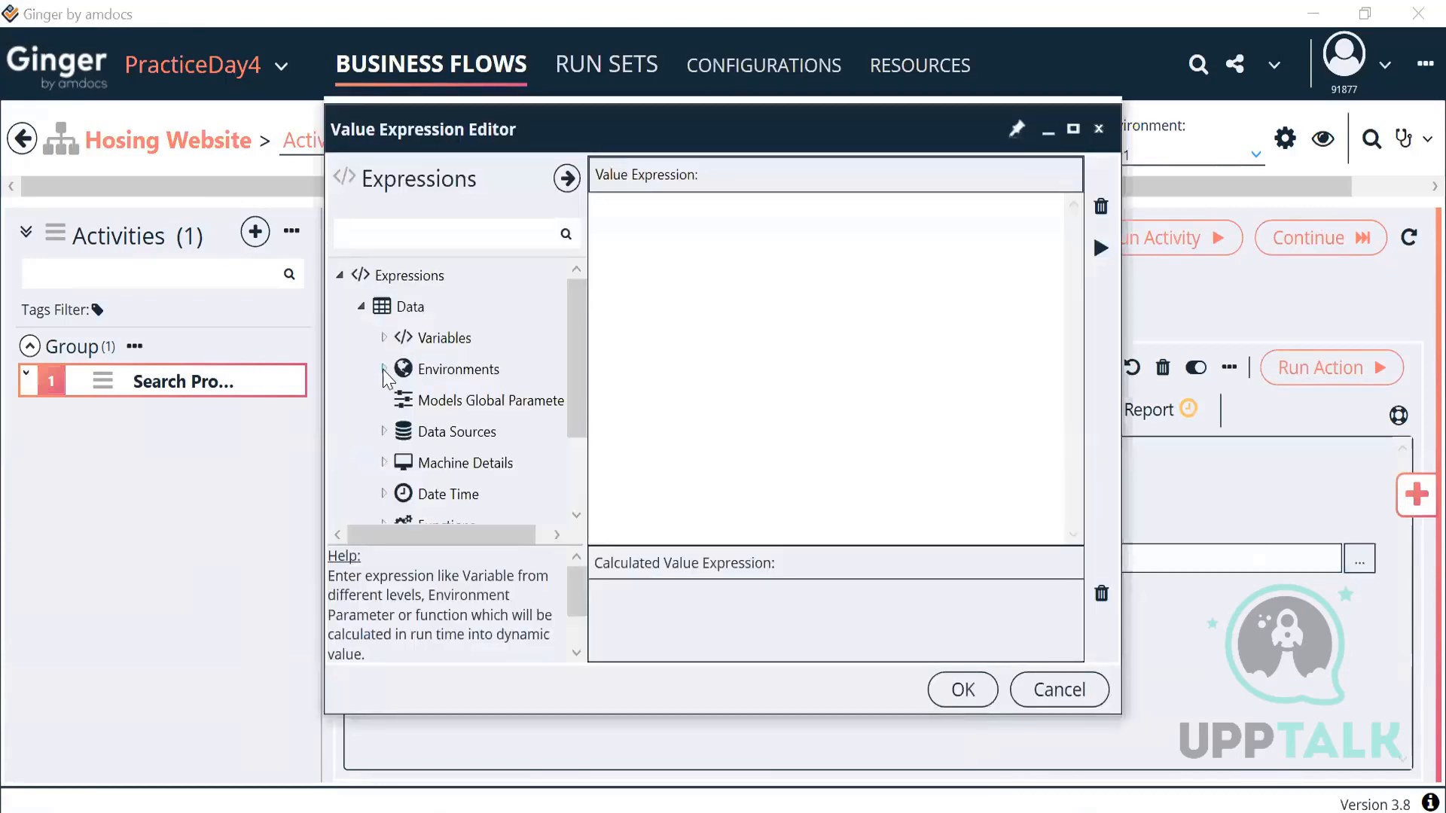
{"action": "left_click", "coordinate": [384, 369]}
{"action": "left_click", "coordinate": [406, 431]}
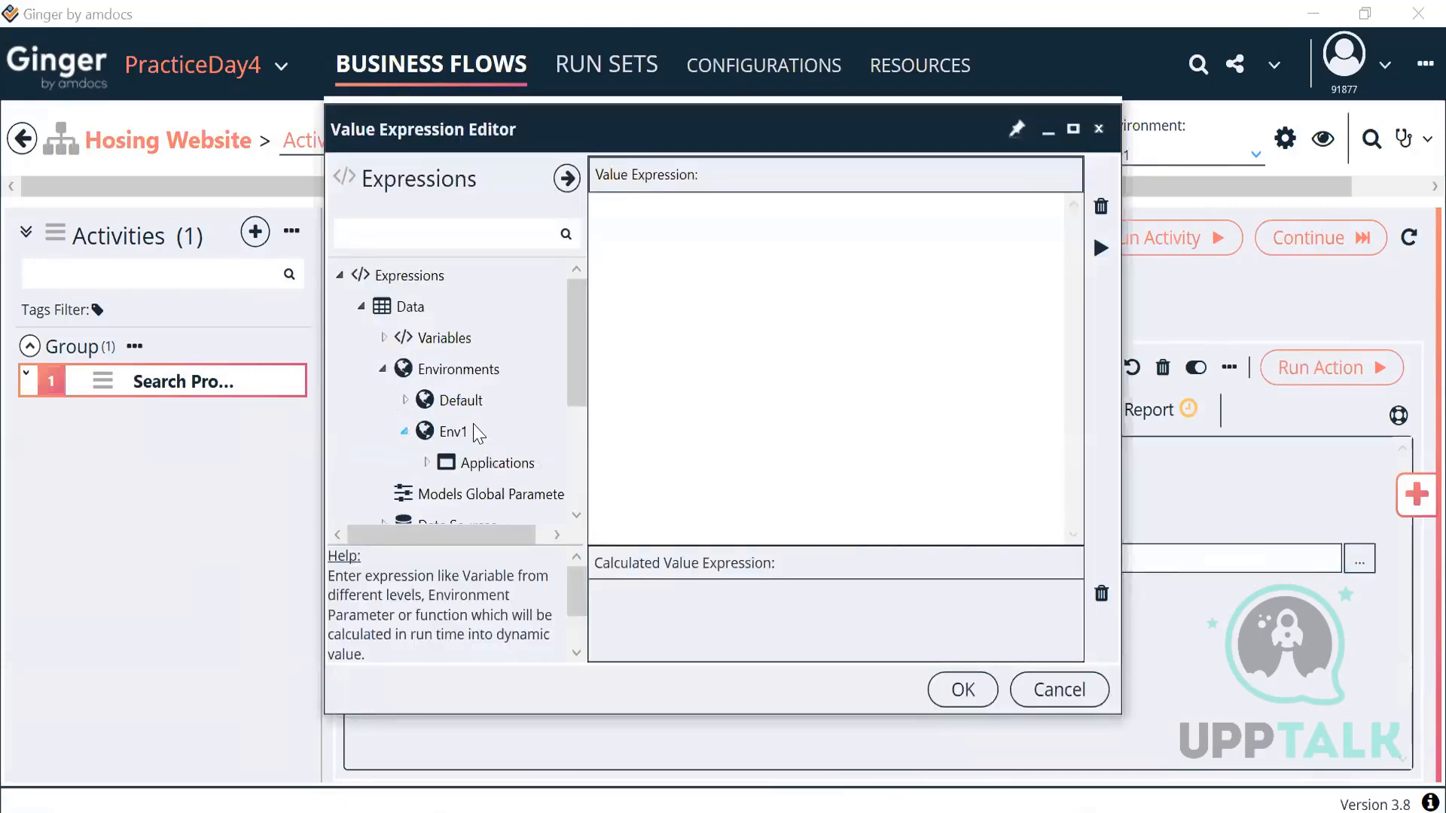
{"action": "scroll", "coordinate": [473, 423], "scroll_direction": "down", "scroll_amount": 3}
{"action": "left_click_drag", "start_coordinate": [574, 427], "coordinate": [574, 414]}
{"action": "left_click", "coordinate": [426, 288]}
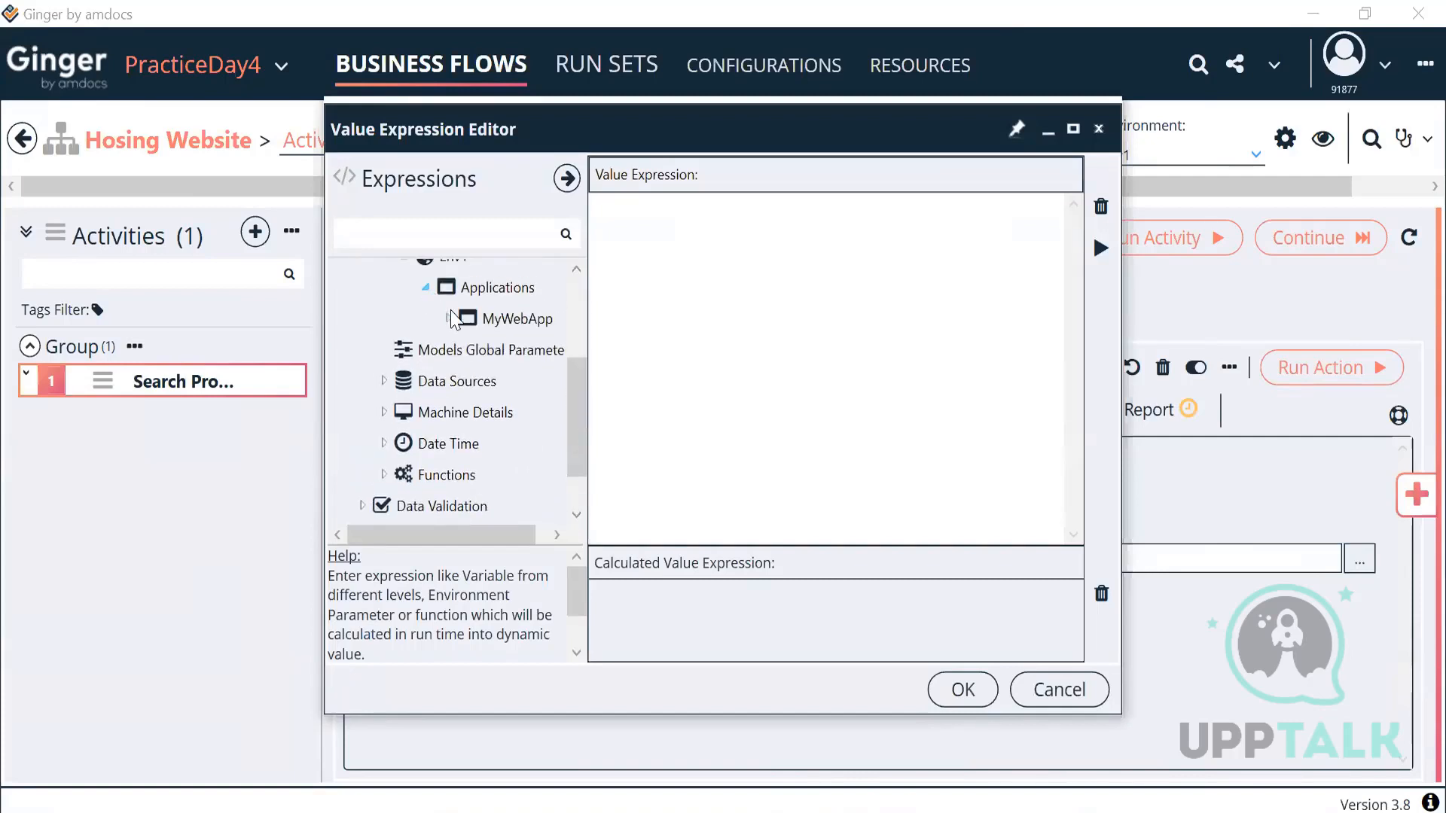
{"action": "left_click", "coordinate": [447, 318]}
{"action": "left_click", "coordinate": [469, 381]}
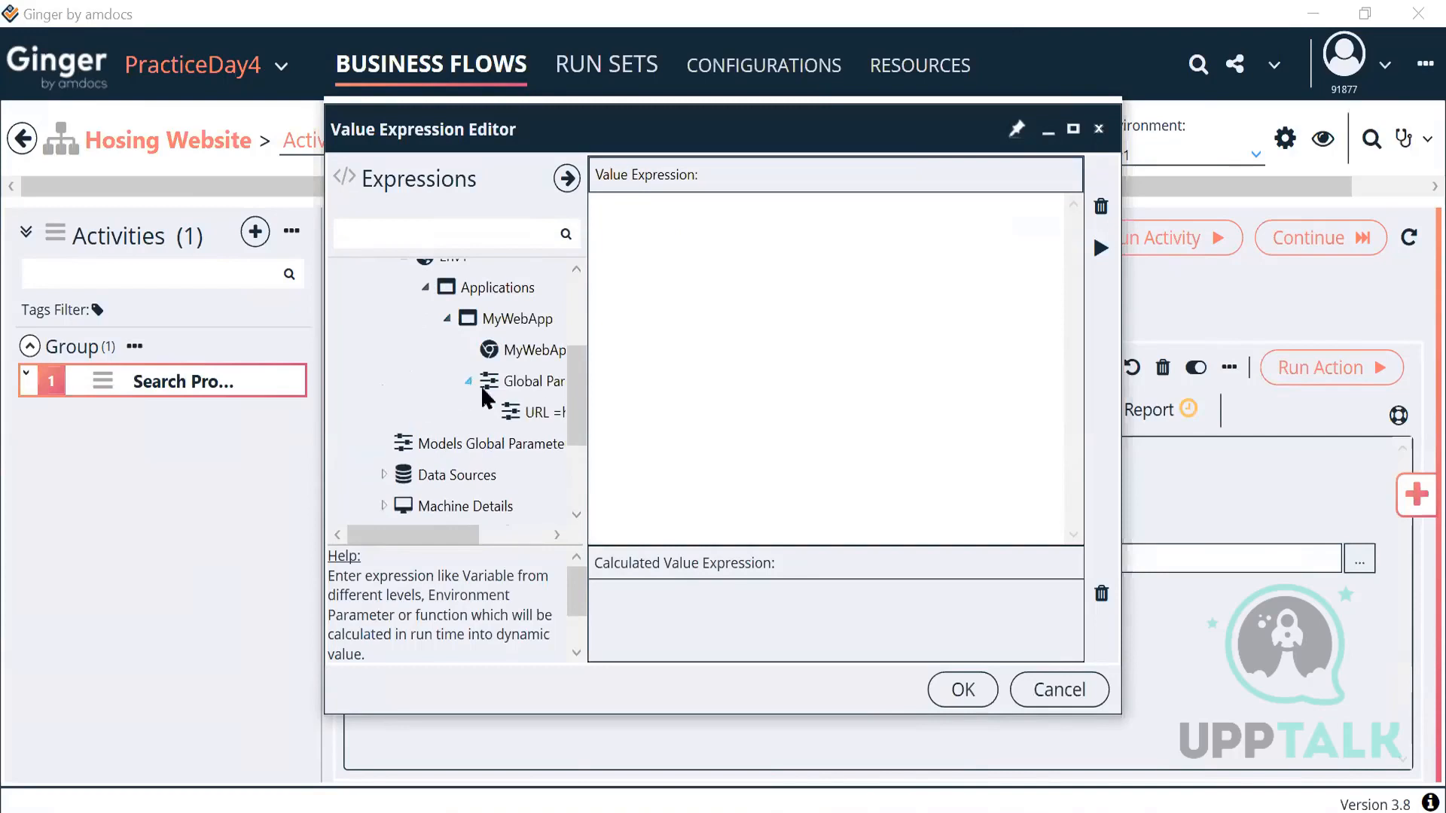
{"action": "double_click", "coordinate": [523, 411]}
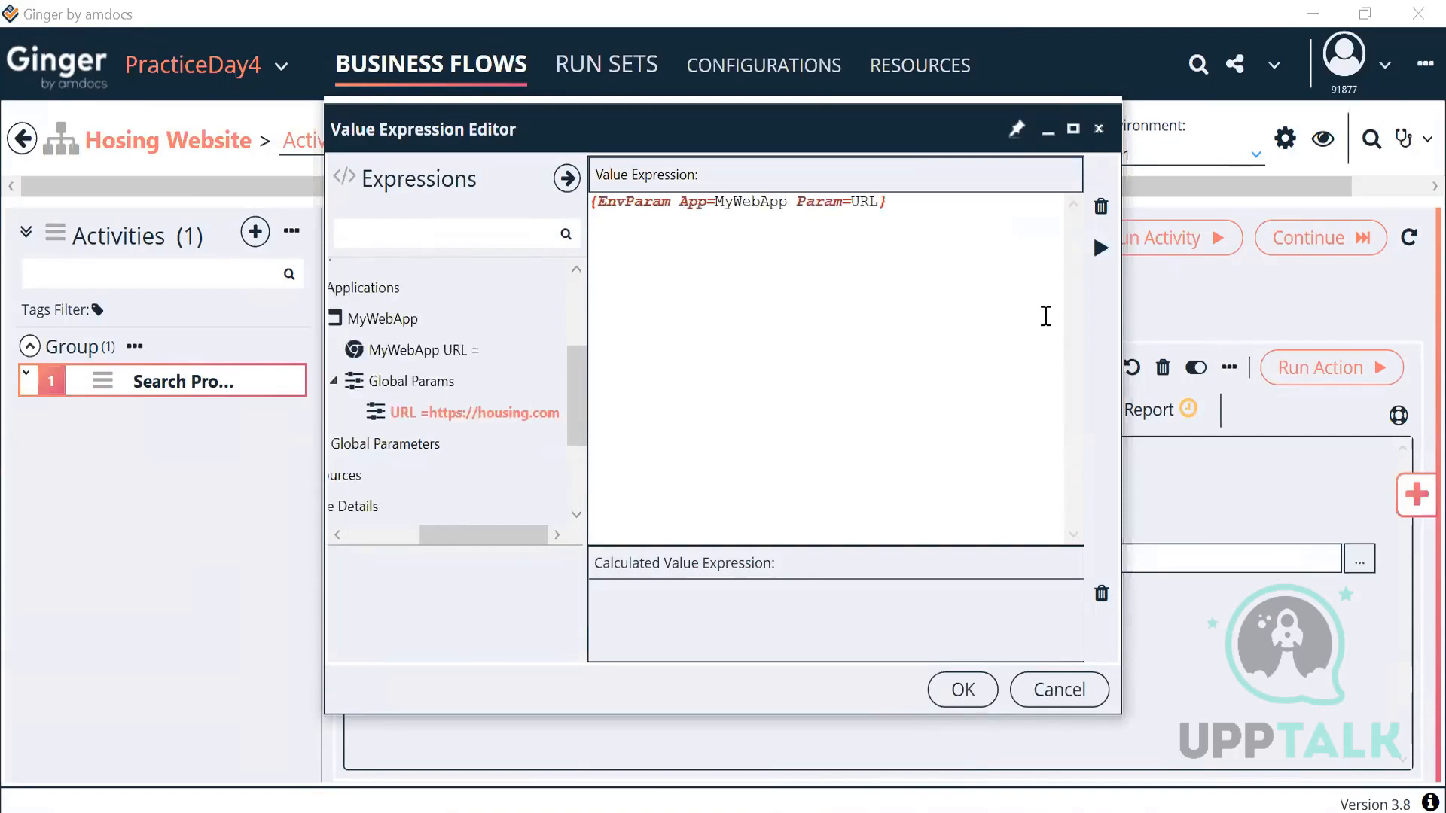
{"action": "left_click", "coordinate": [1100, 248]}
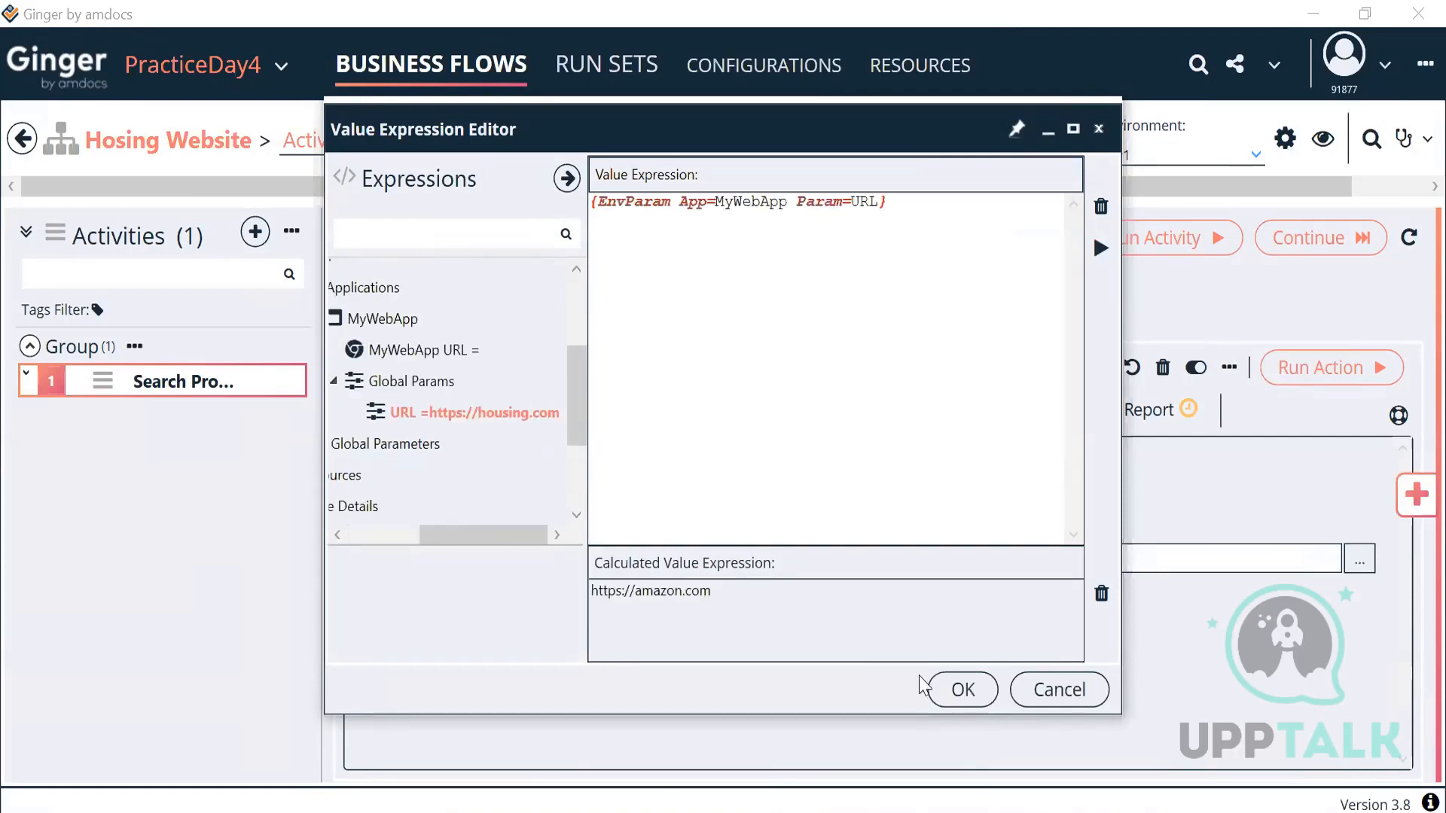
{"action": "left_click", "coordinate": [963, 689]}
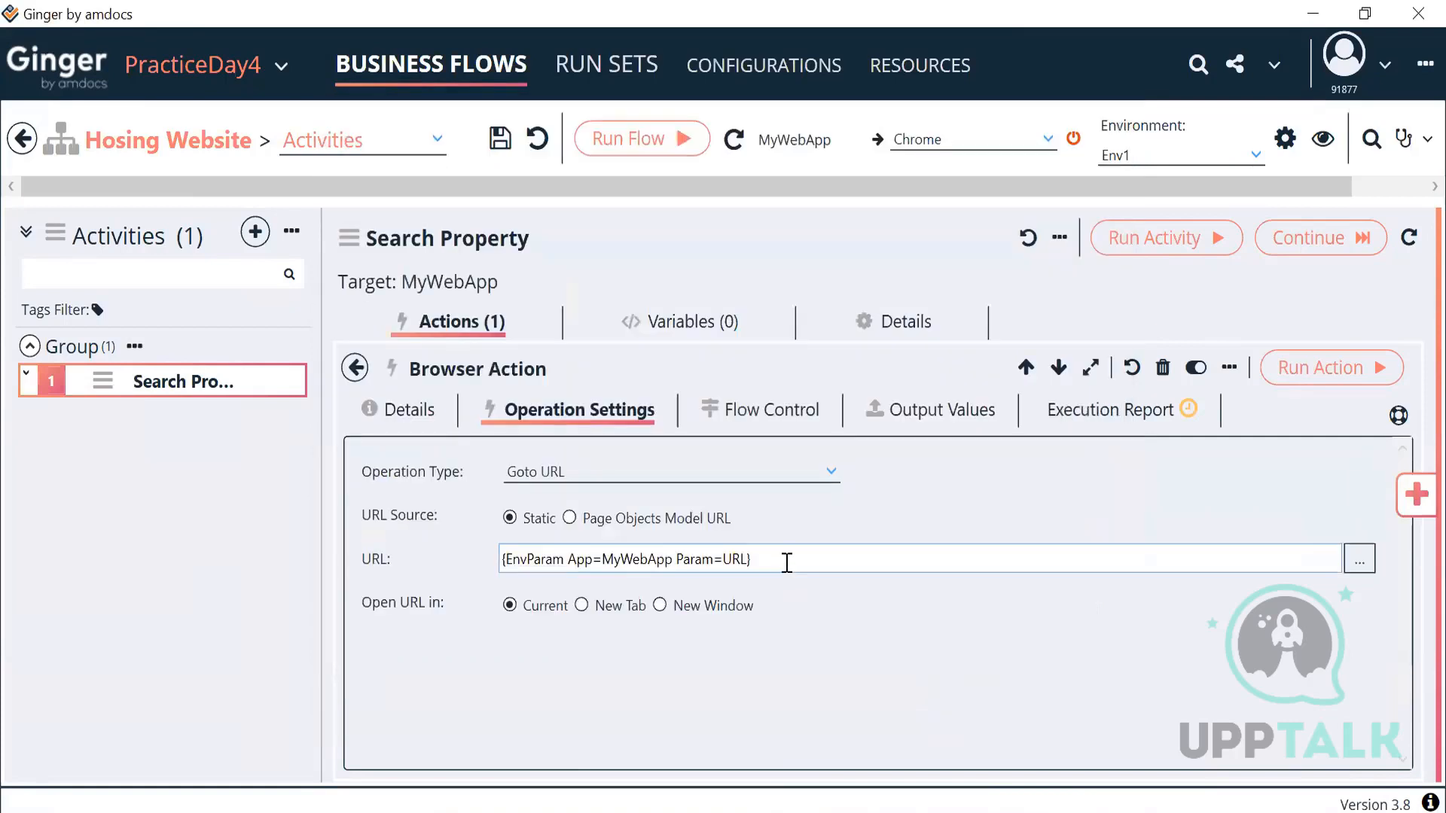
{"action": "left_click", "coordinate": [1191, 158]}
{"action": "left_click", "coordinate": [1191, 164]}
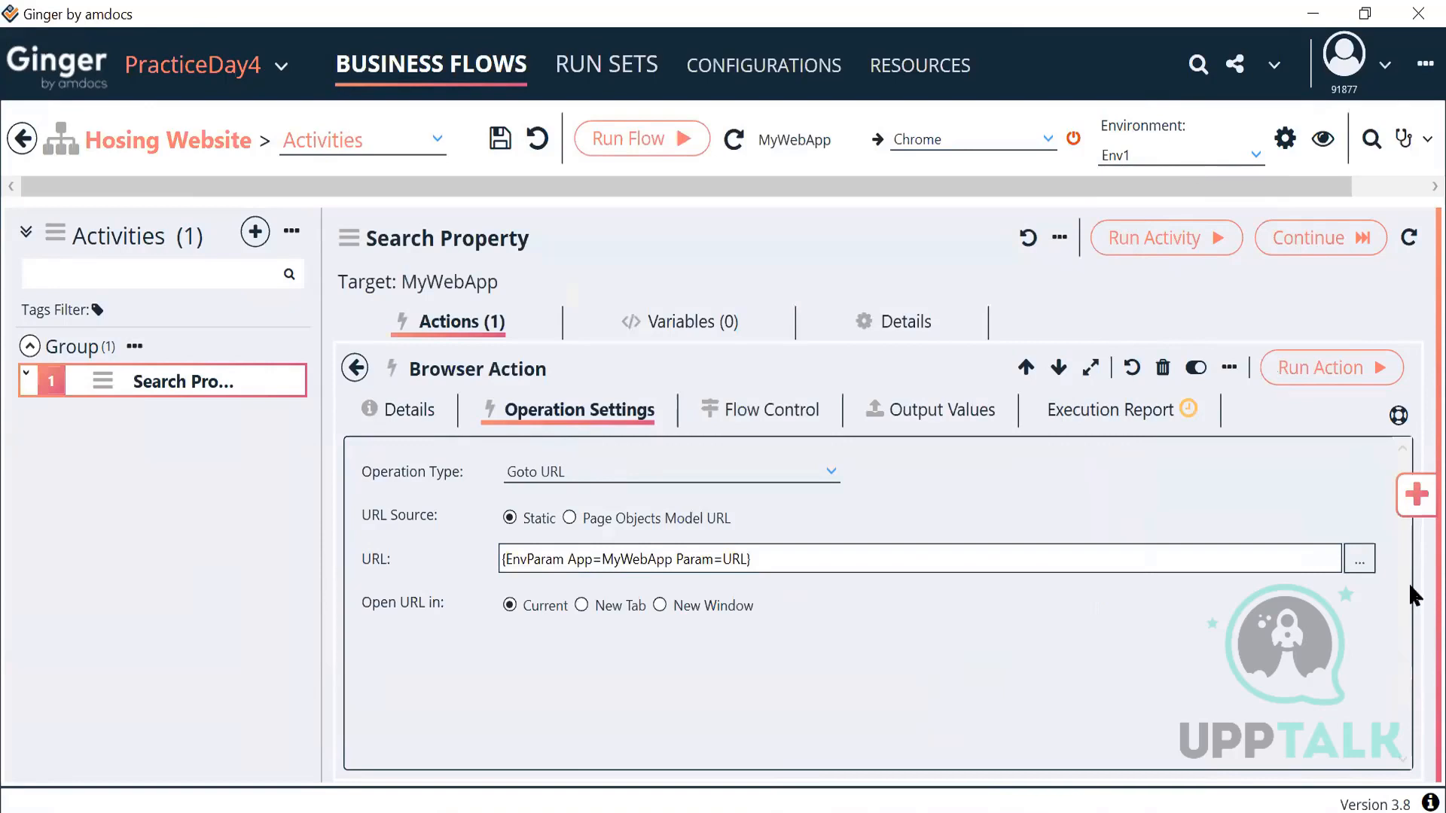
{"action": "left_click", "coordinate": [1359, 558]}
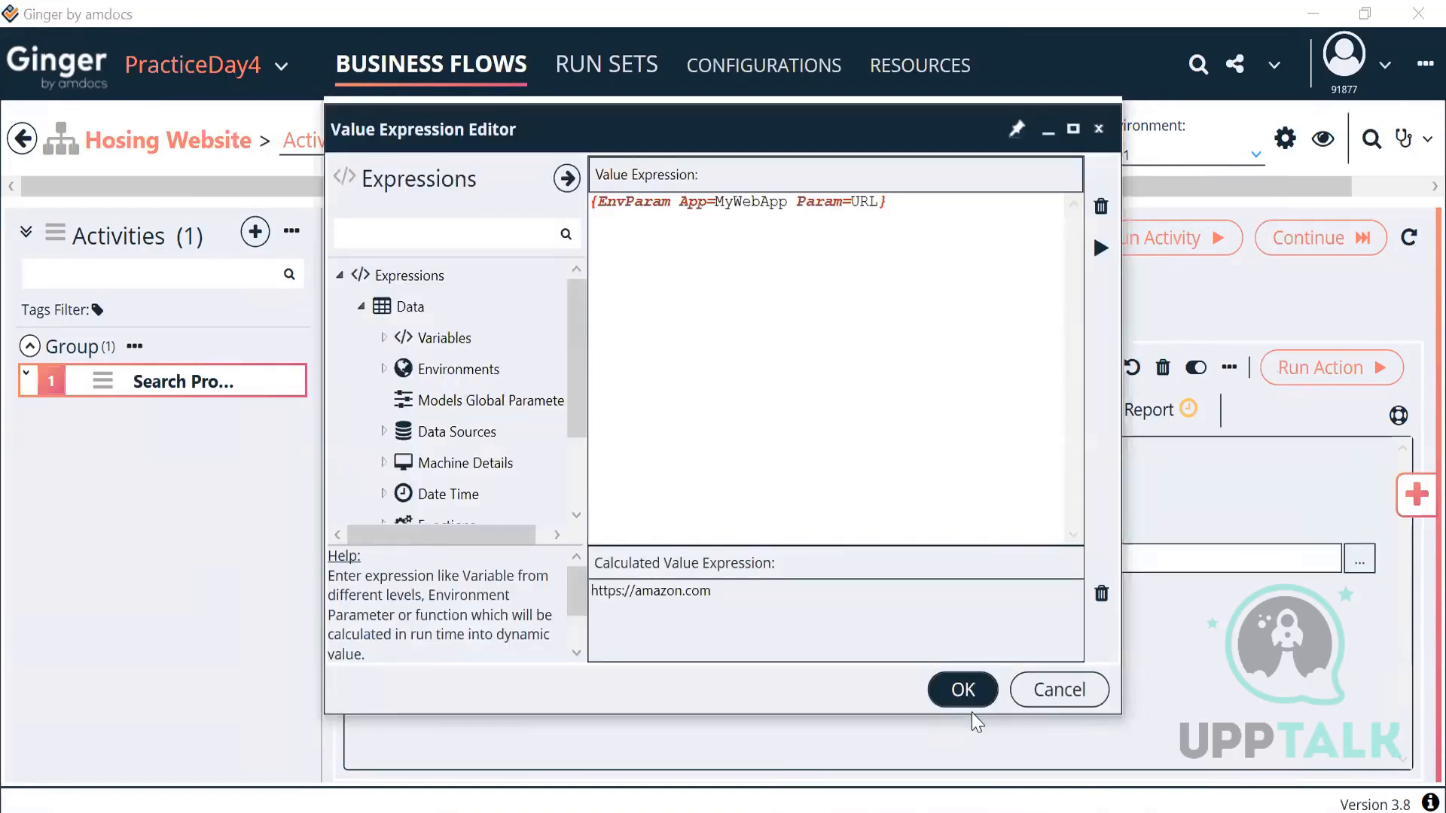
{"action": "left_click", "coordinate": [982, 691]}
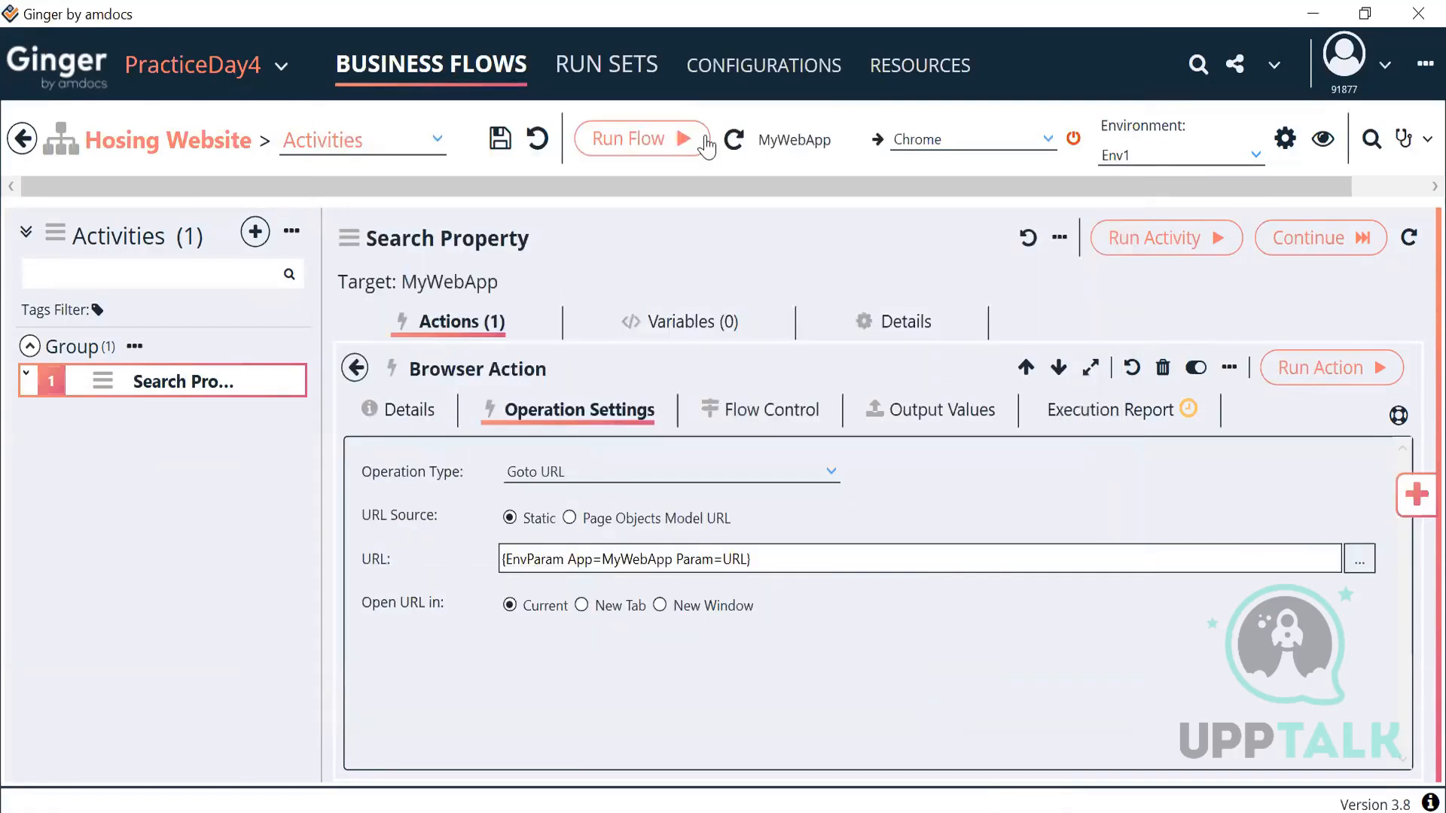
{"action": "left_click", "coordinate": [920, 68]}
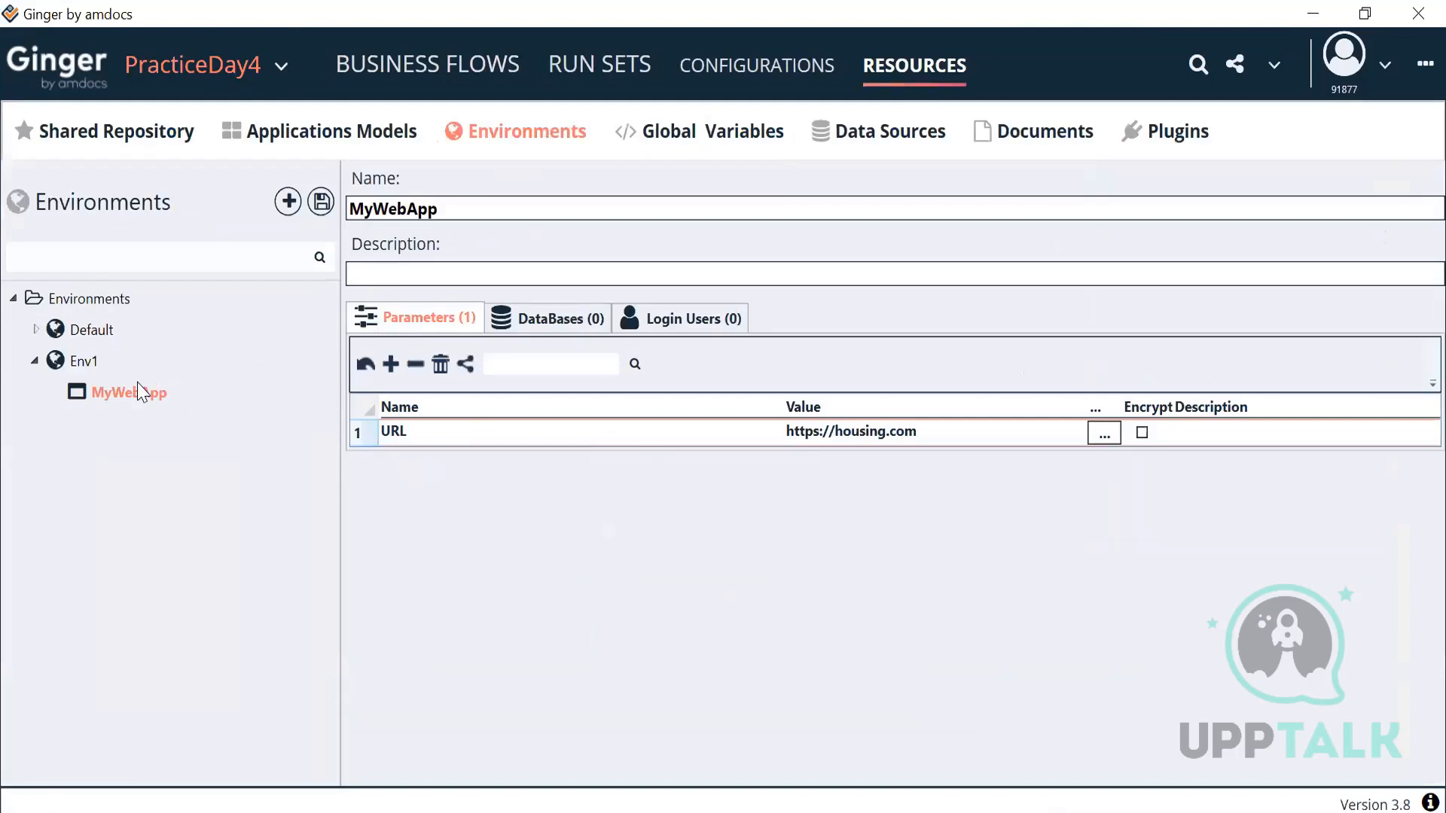
{"action": "left_click", "coordinate": [87, 362]}
{"action": "left_click", "coordinate": [102, 388]}
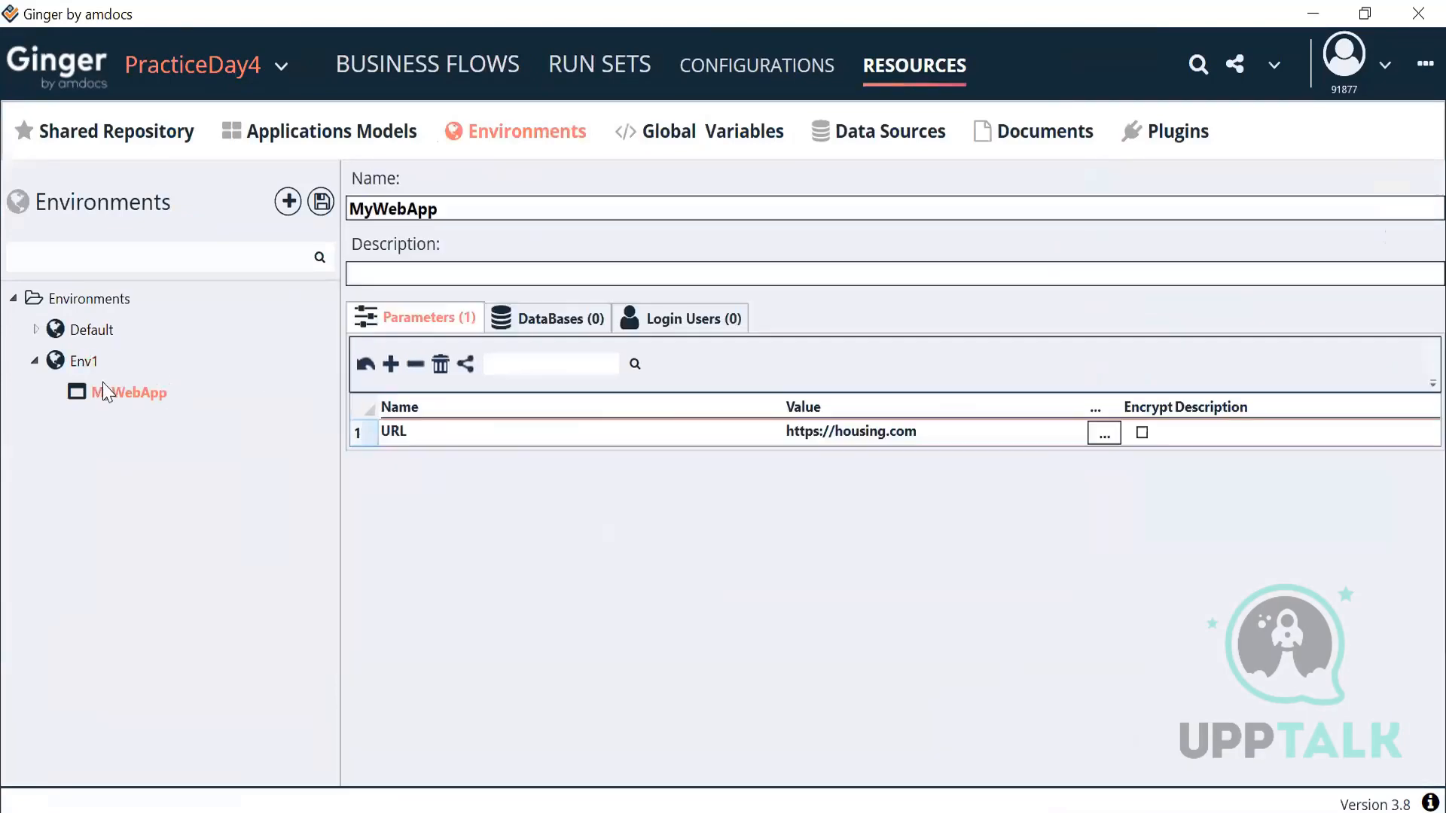
{"action": "left_click", "coordinate": [321, 202]}
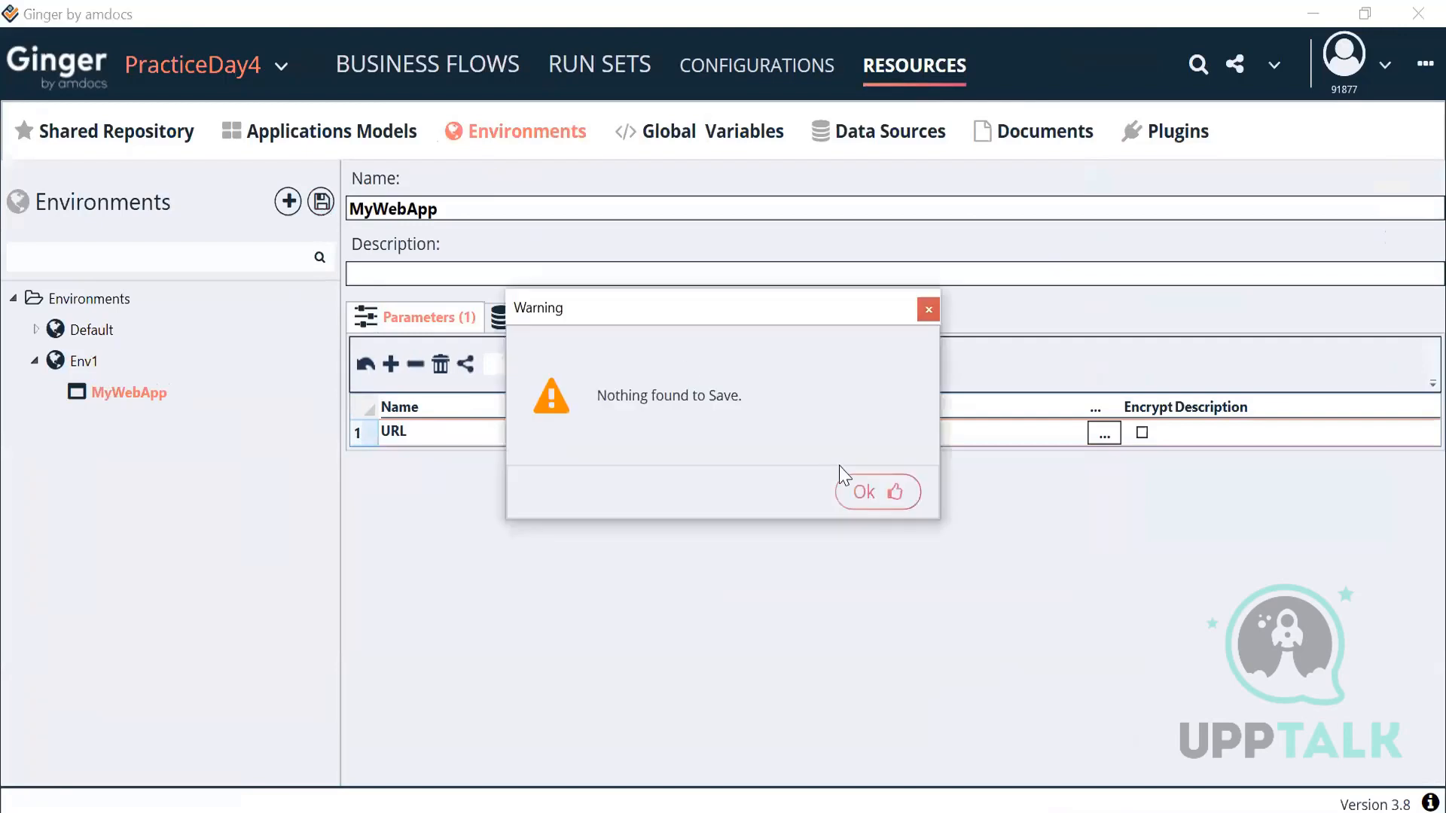
{"action": "left_click", "coordinate": [862, 491]}
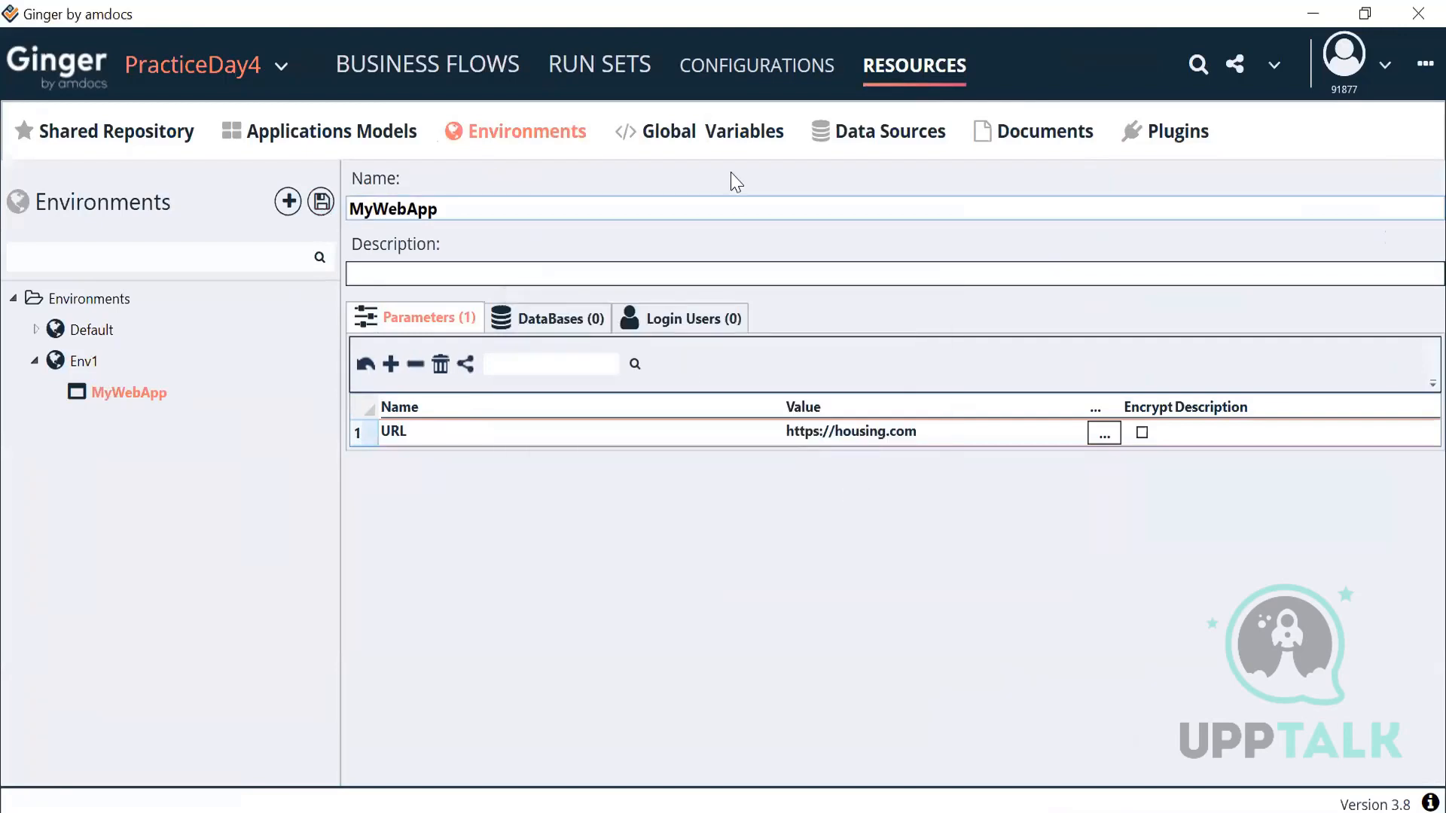
{"action": "left_click", "coordinate": [482, 68]}
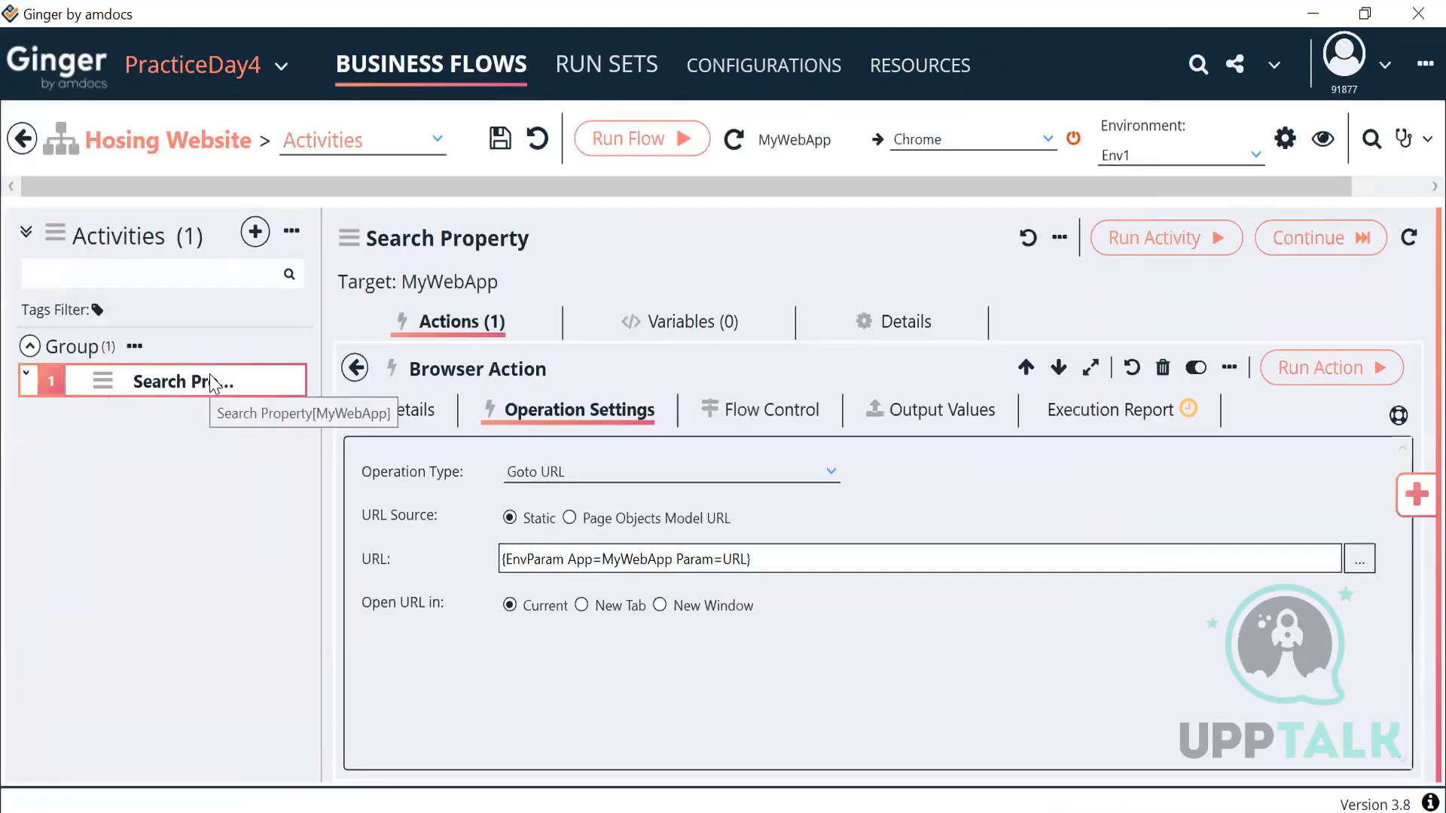
Step: Keep Env1, reopen the Browser Action, and recheck the calculated URL expression
{"action": "left_click", "coordinate": [1206, 158]}
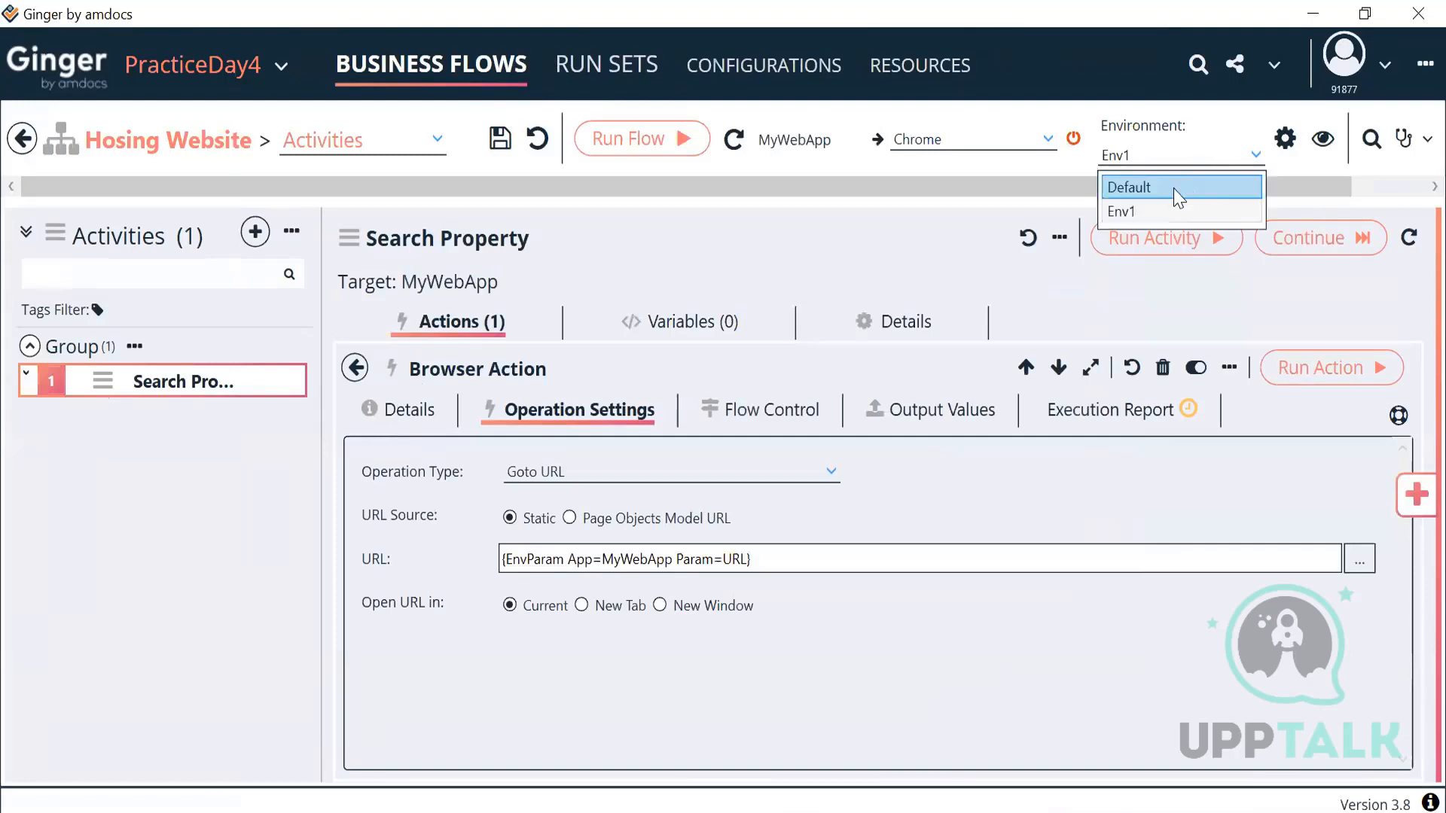
{"action": "left_click", "coordinate": [1158, 204]}
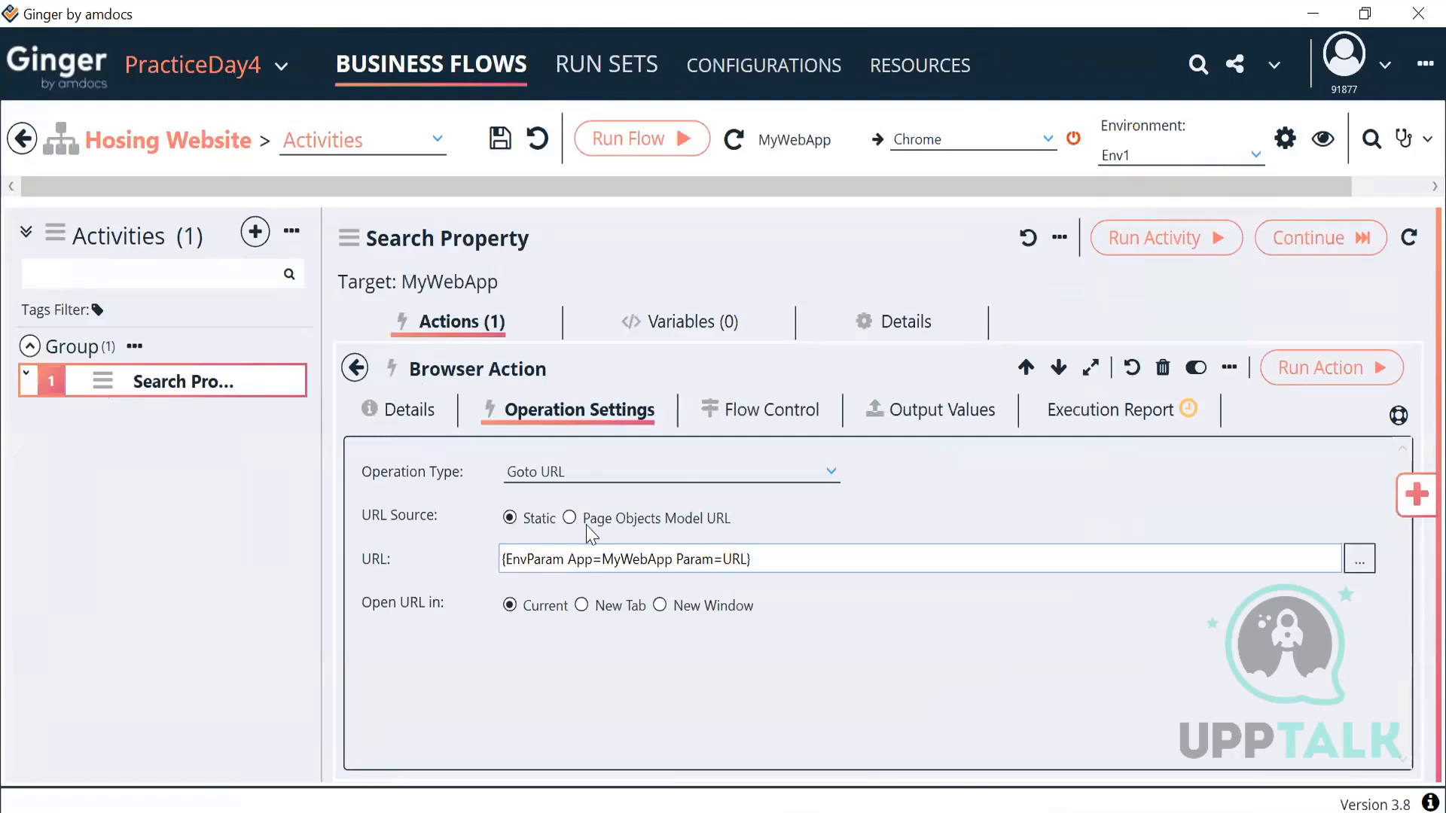
{"action": "left_click", "coordinate": [355, 368]}
{"action": "double_click", "coordinate": [529, 488]}
{"action": "left_click", "coordinate": [1360, 561]}
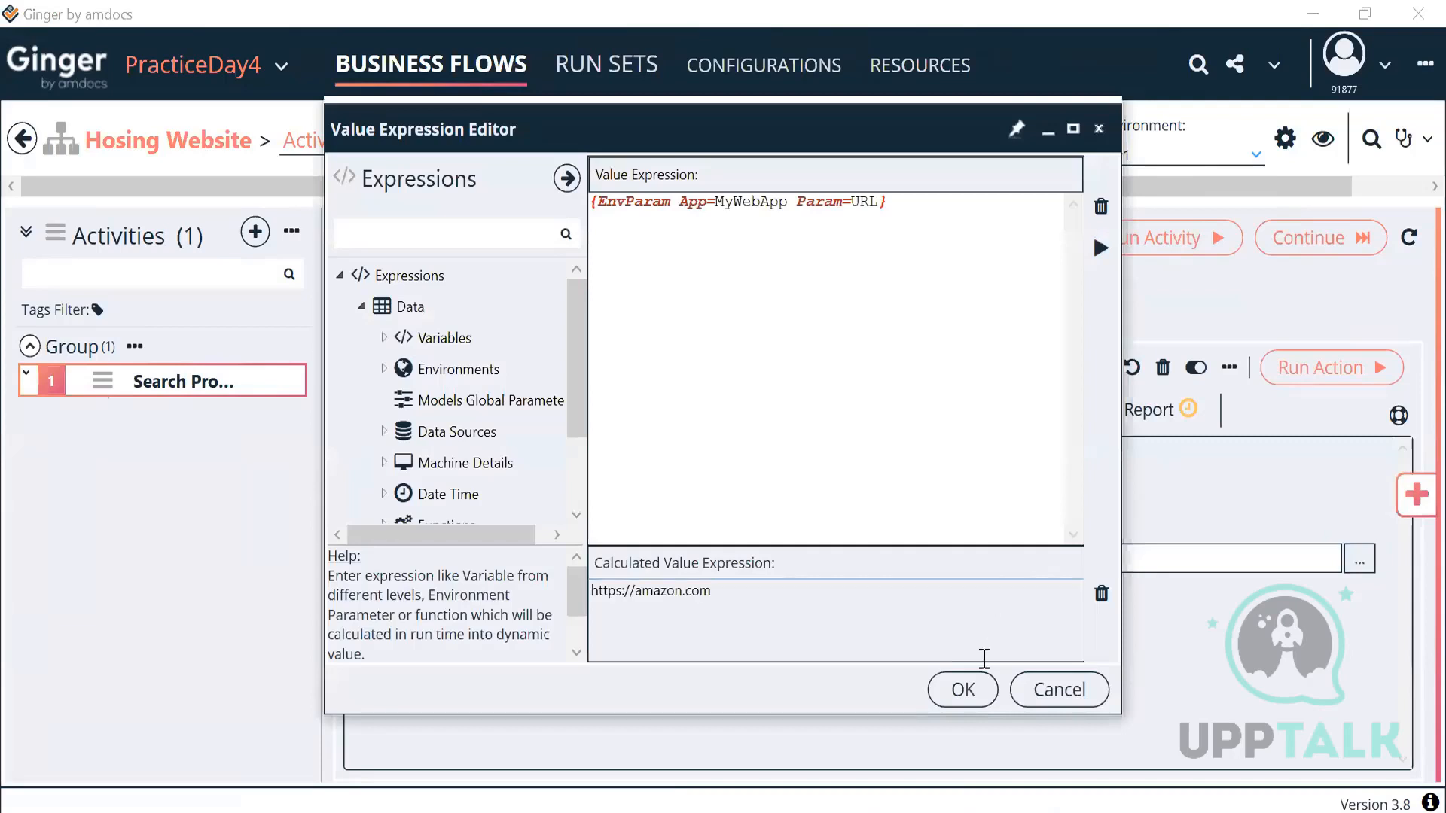
{"action": "left_click", "coordinate": [963, 689]}
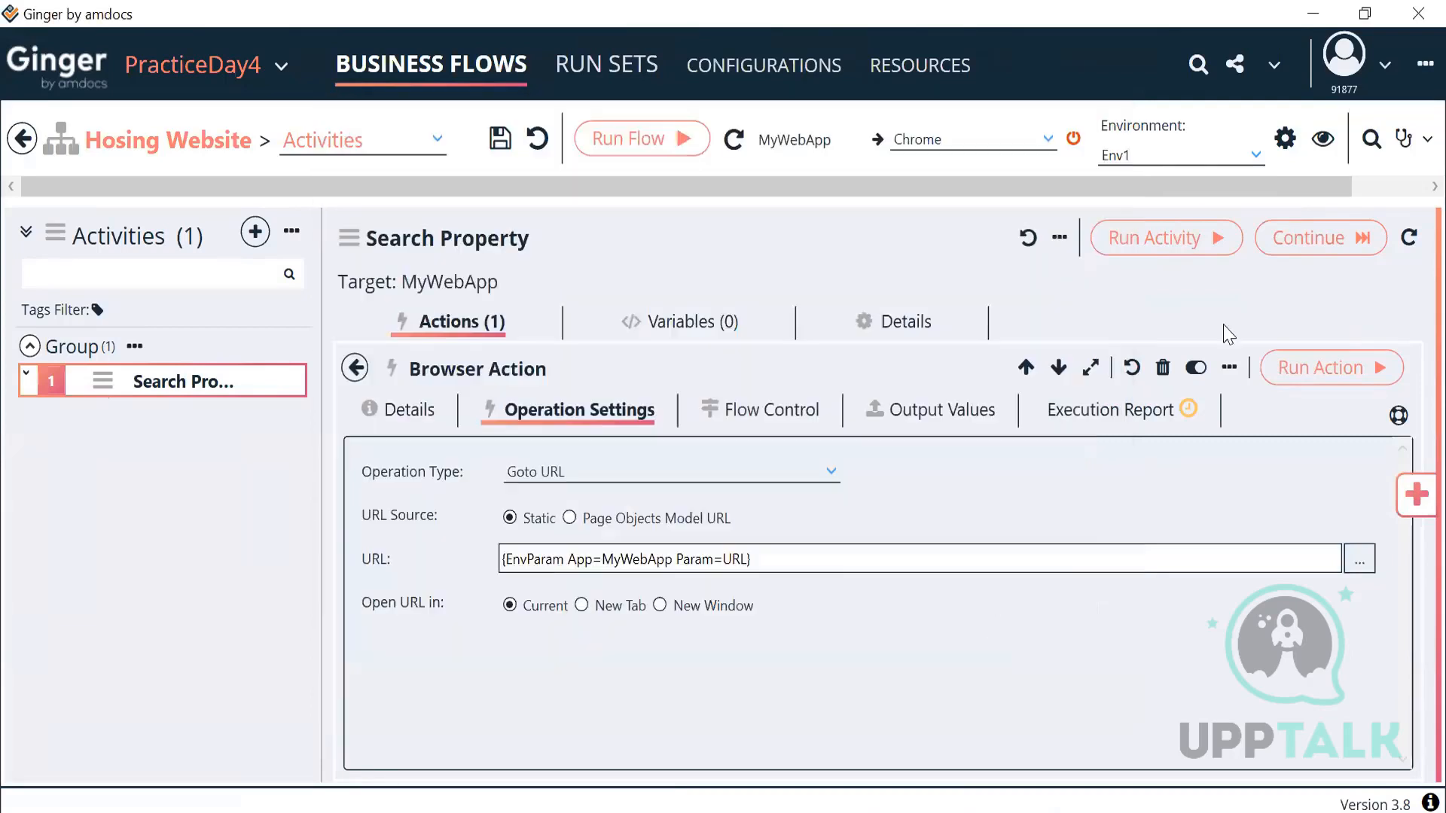
Step: Switch the flow's environment to Default and back to Env1
{"action": "left_click", "coordinate": [1228, 158]}
{"action": "left_click", "coordinate": [1156, 183]}
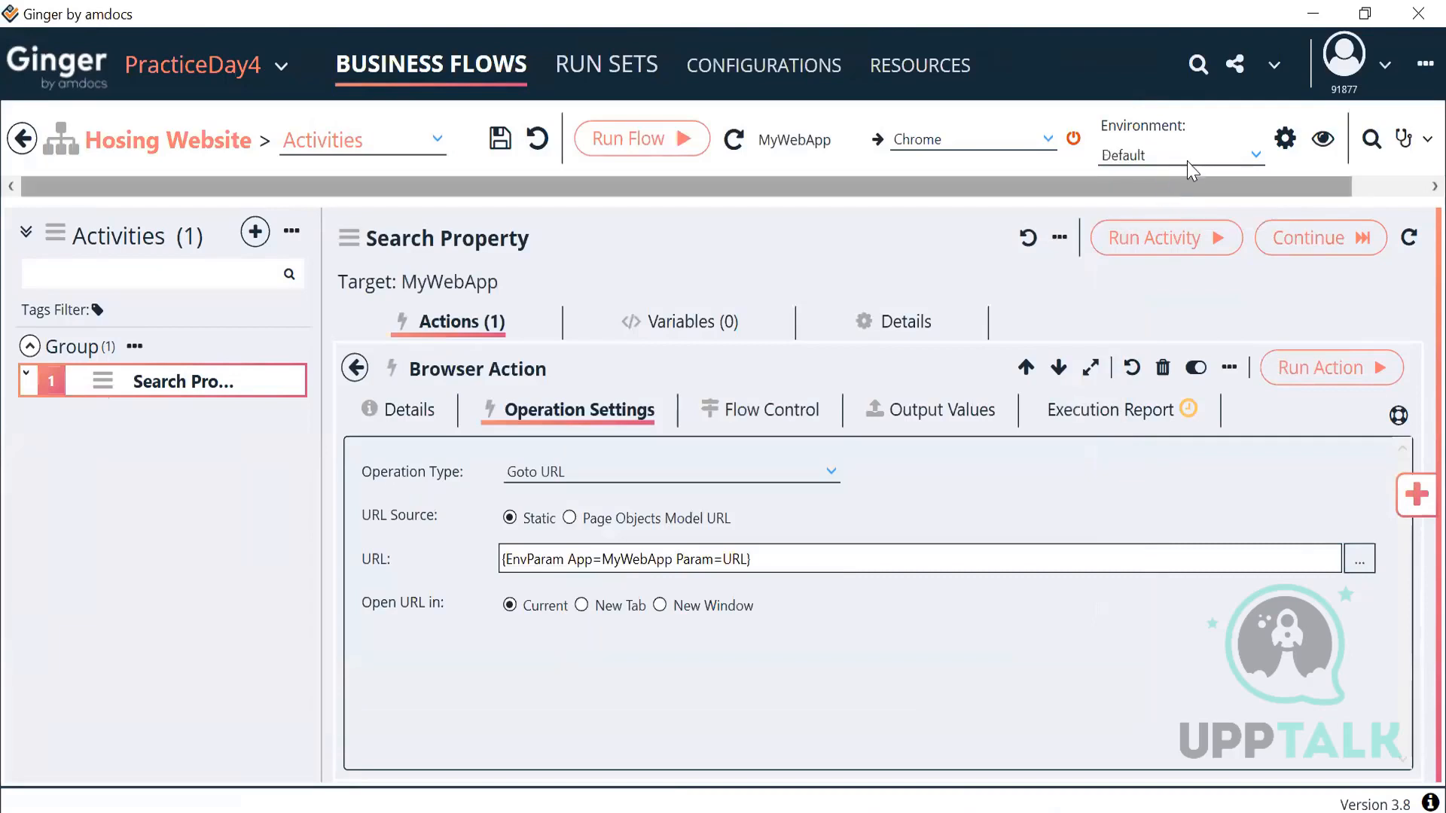
{"action": "left_click", "coordinate": [1178, 157]}
{"action": "left_click", "coordinate": [1159, 210]}
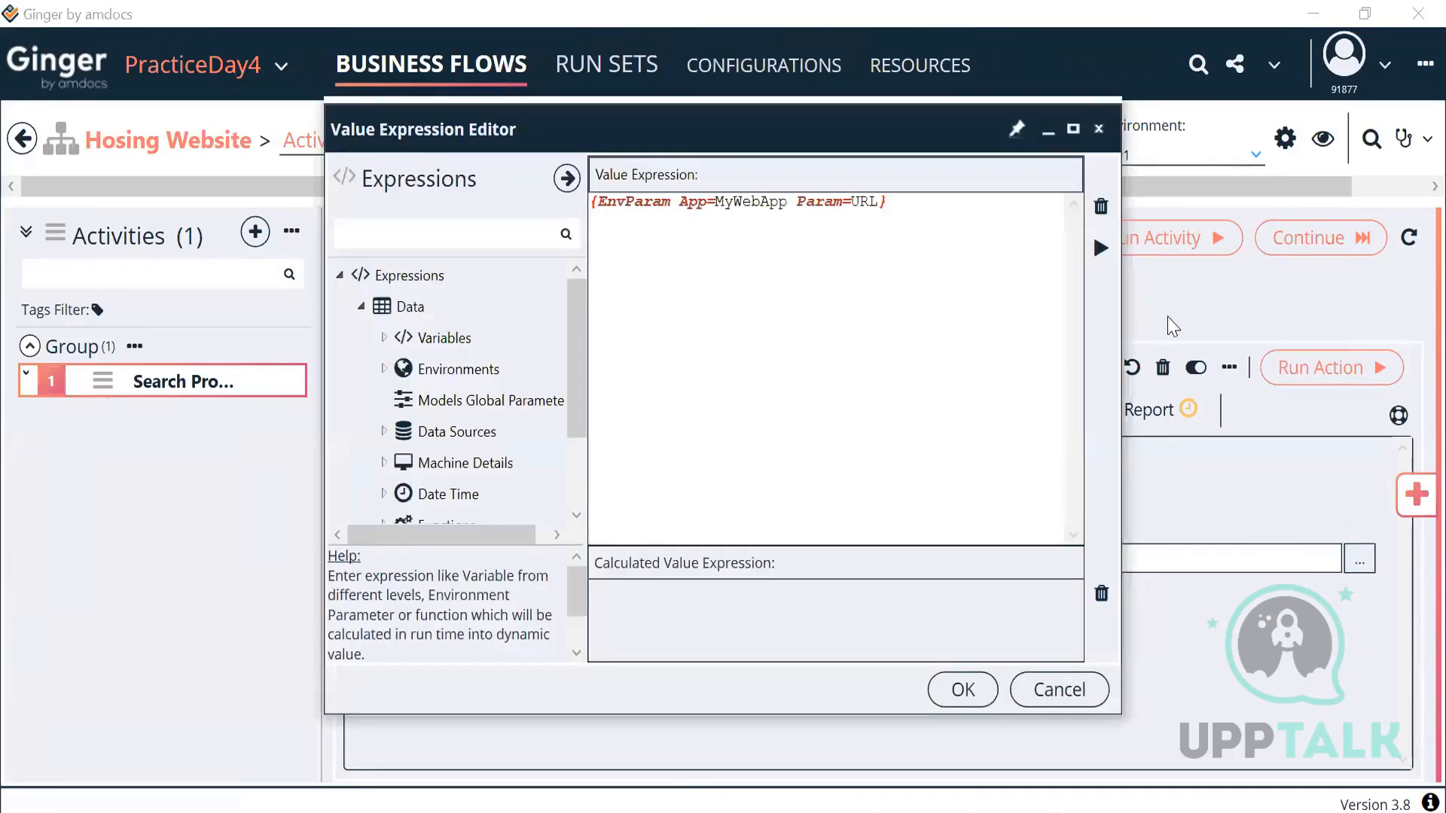
Step: Close the expression editor, let Chrome load amazon.com, and return to Ginger's flow details
{"action": "left_click", "coordinate": [963, 689]}
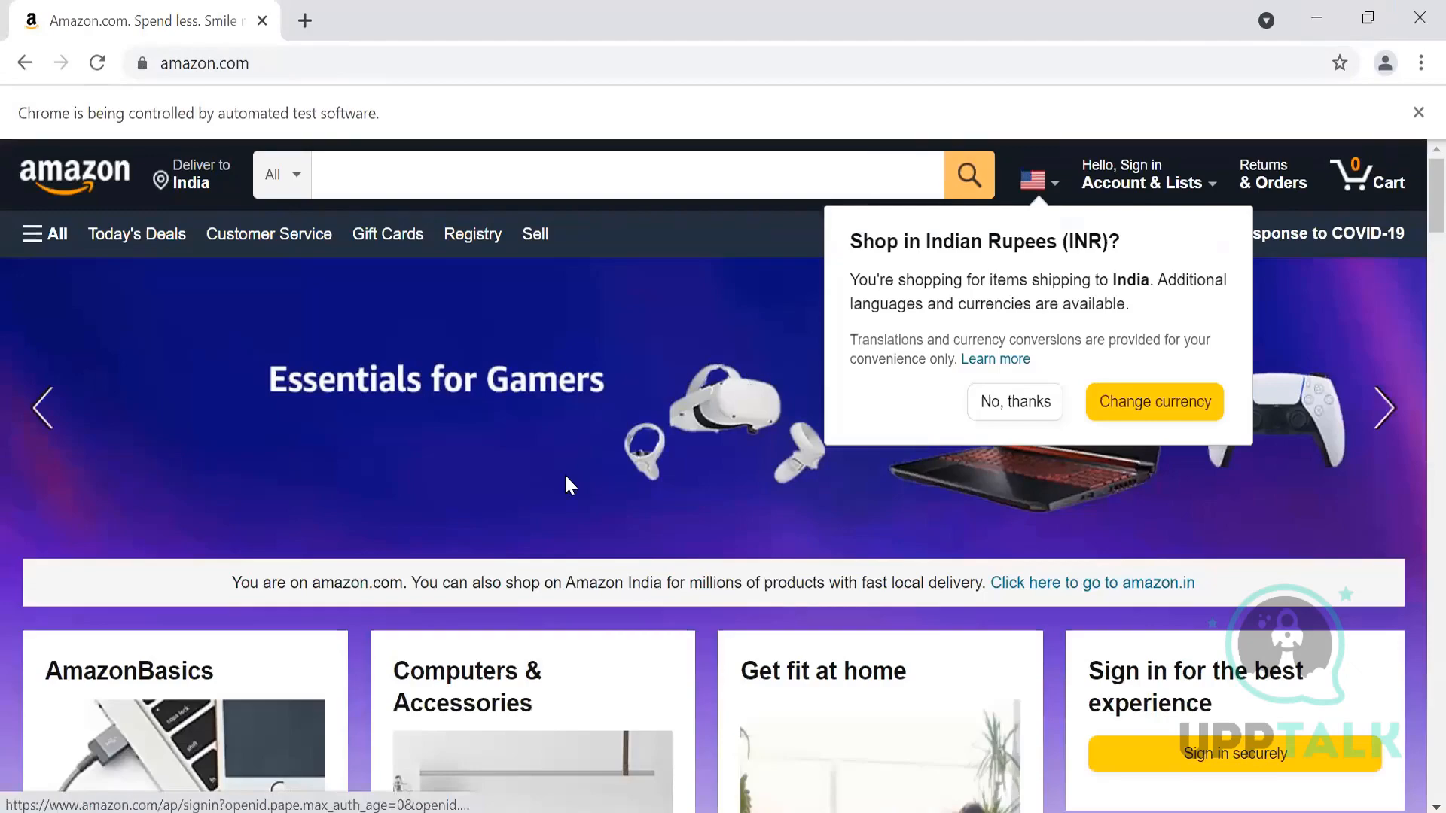
{"action": "key", "text": "alt+Tab"}
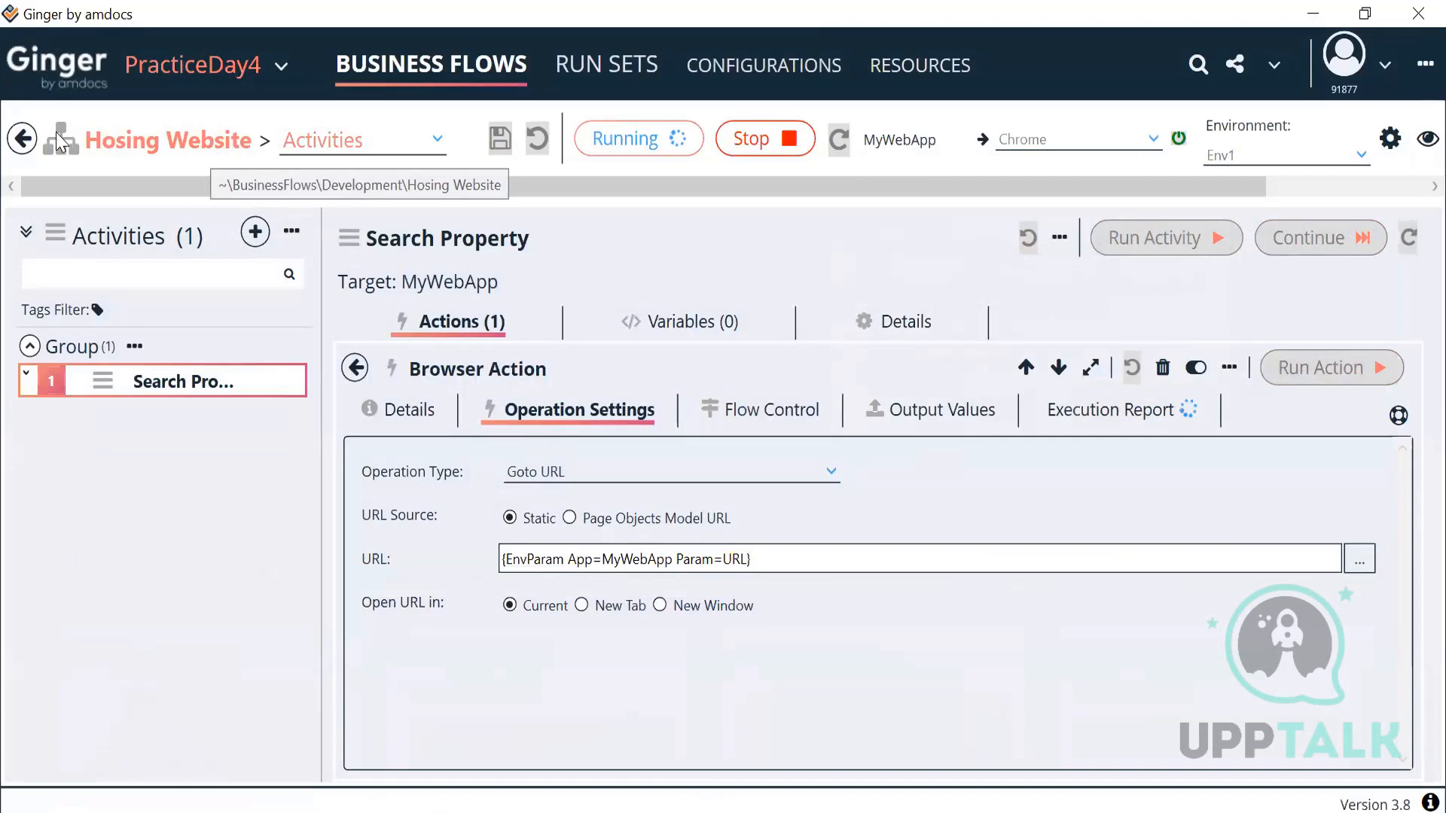
{"action": "left_click", "coordinate": [212, 151]}
Step: Rename the flow to 'Housing Website', save it, and run its Goto URL action
{"action": "left_click", "coordinate": [366, 343]}
{"action": "left_click", "coordinate": [374, 343]}
{"action": "type", "text": "using Website"}
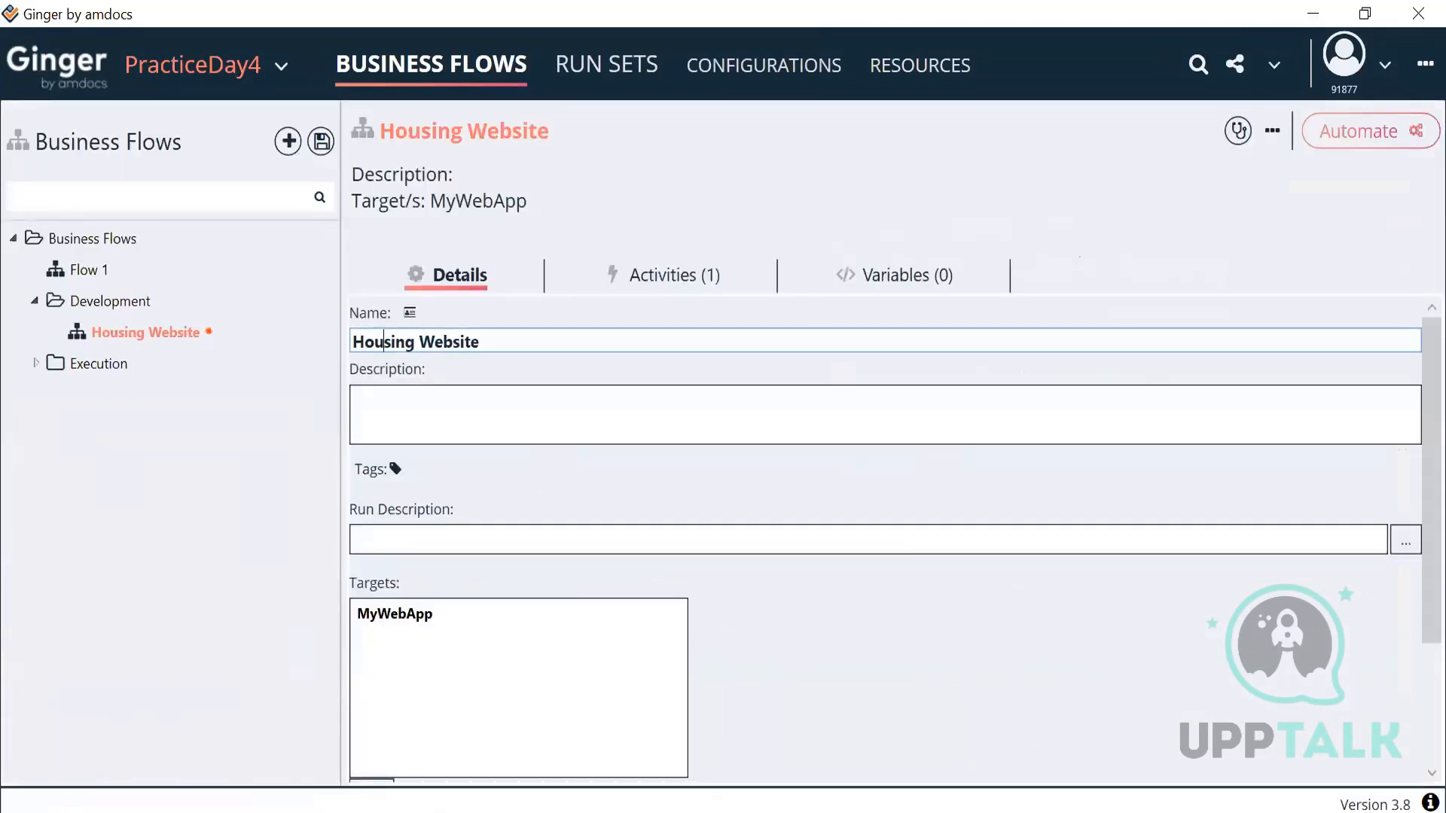
{"action": "left_click", "coordinate": [119, 340]}
{"action": "right_click", "coordinate": [119, 340]}
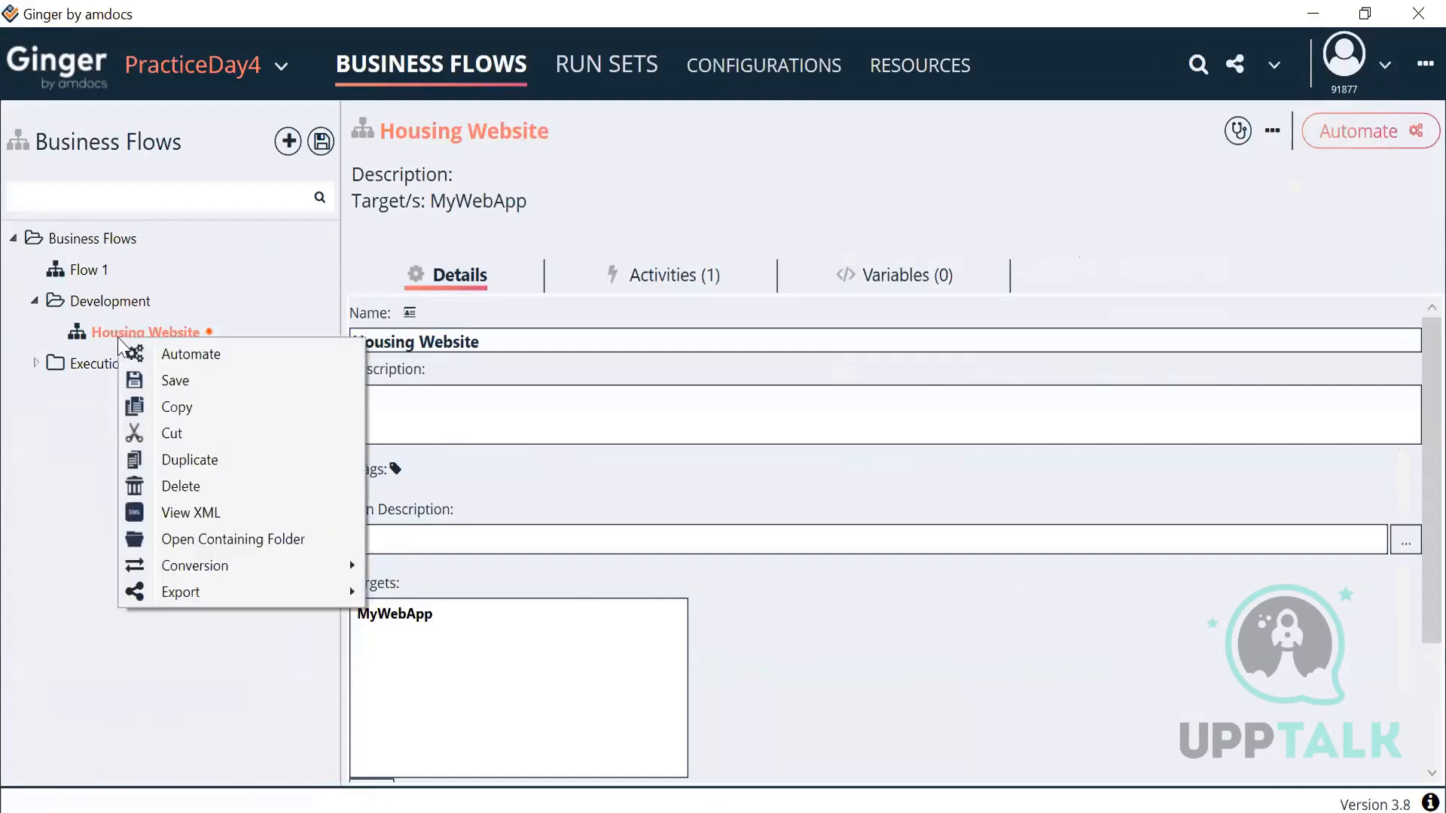
{"action": "left_click", "coordinate": [169, 378]}
{"action": "double_click", "coordinate": [176, 336]}
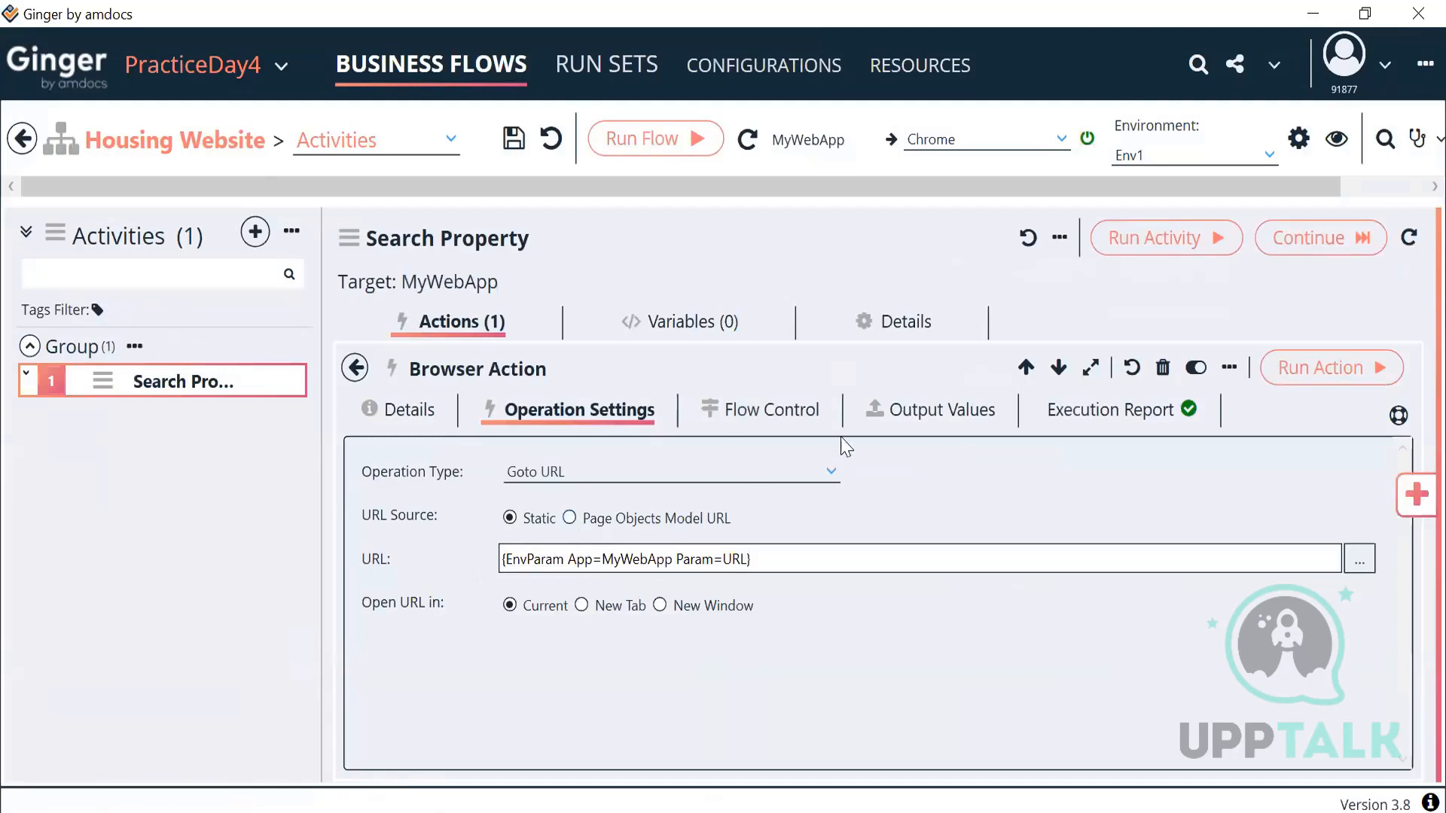
{"action": "left_click", "coordinate": [1305, 377]}
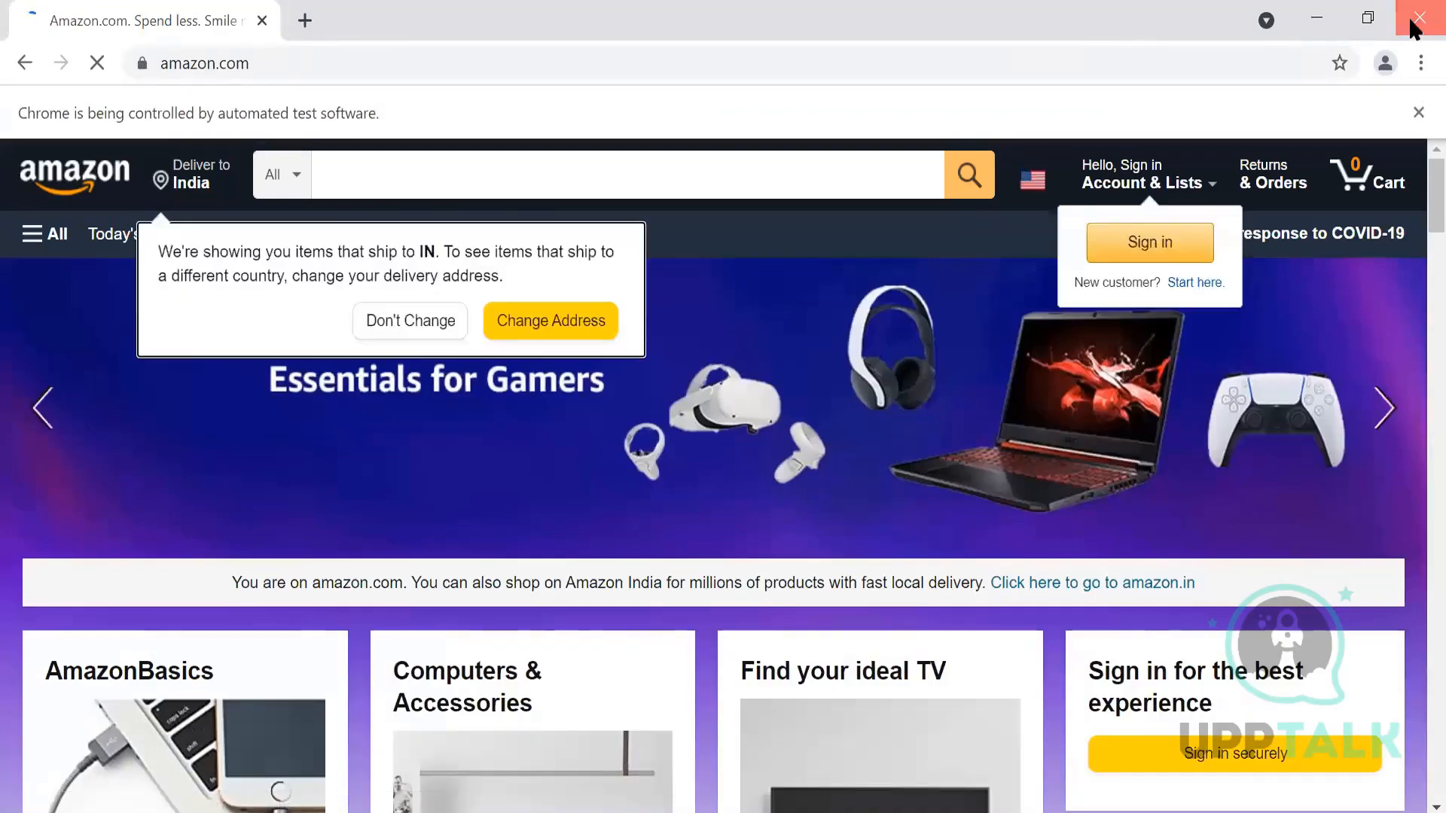
Step: Close the automated Chrome window and save the Housing Website flow from its context menu
{"action": "left_click", "coordinate": [1417, 18]}
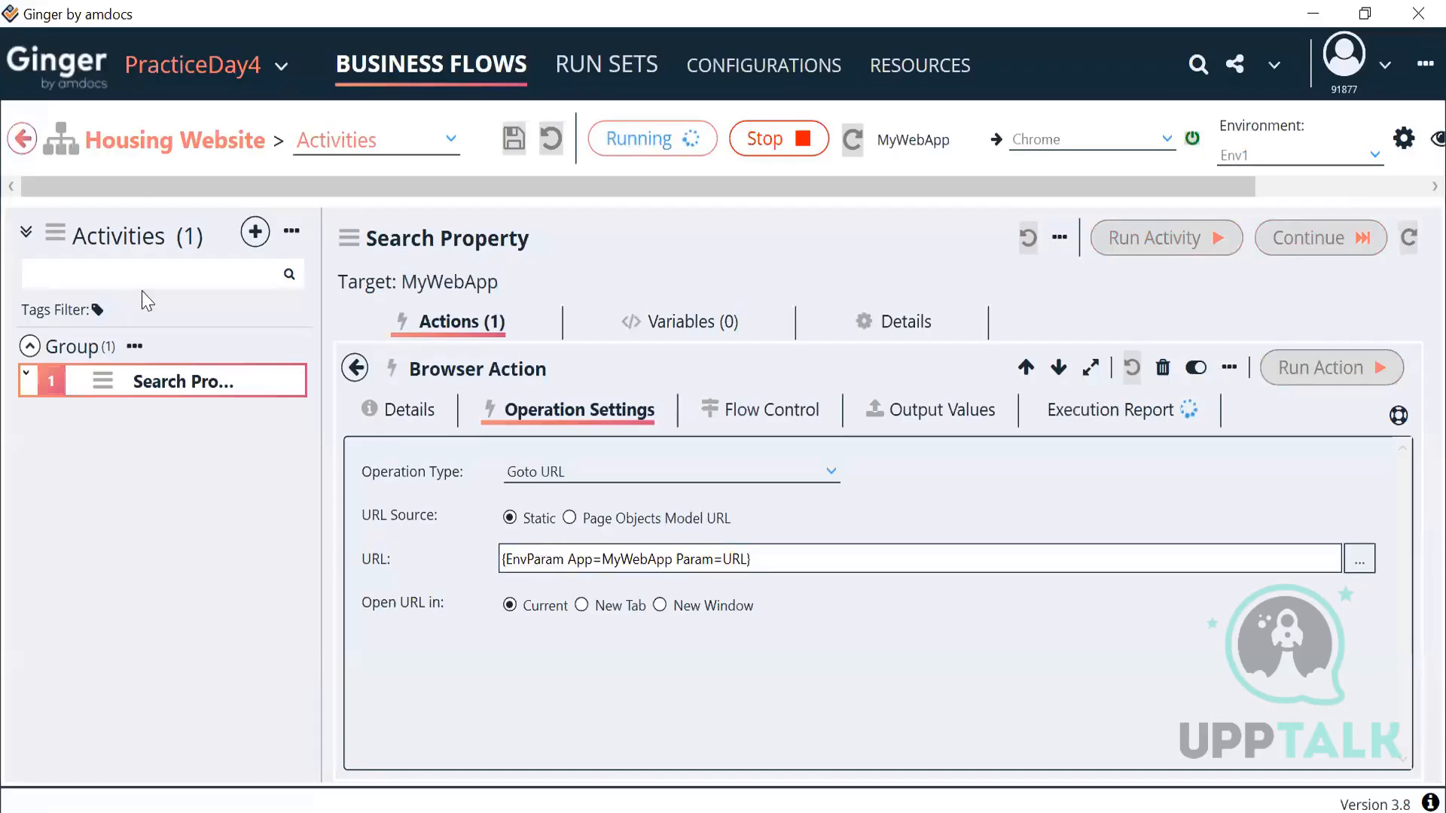
{"action": "left_click", "coordinate": [23, 138]}
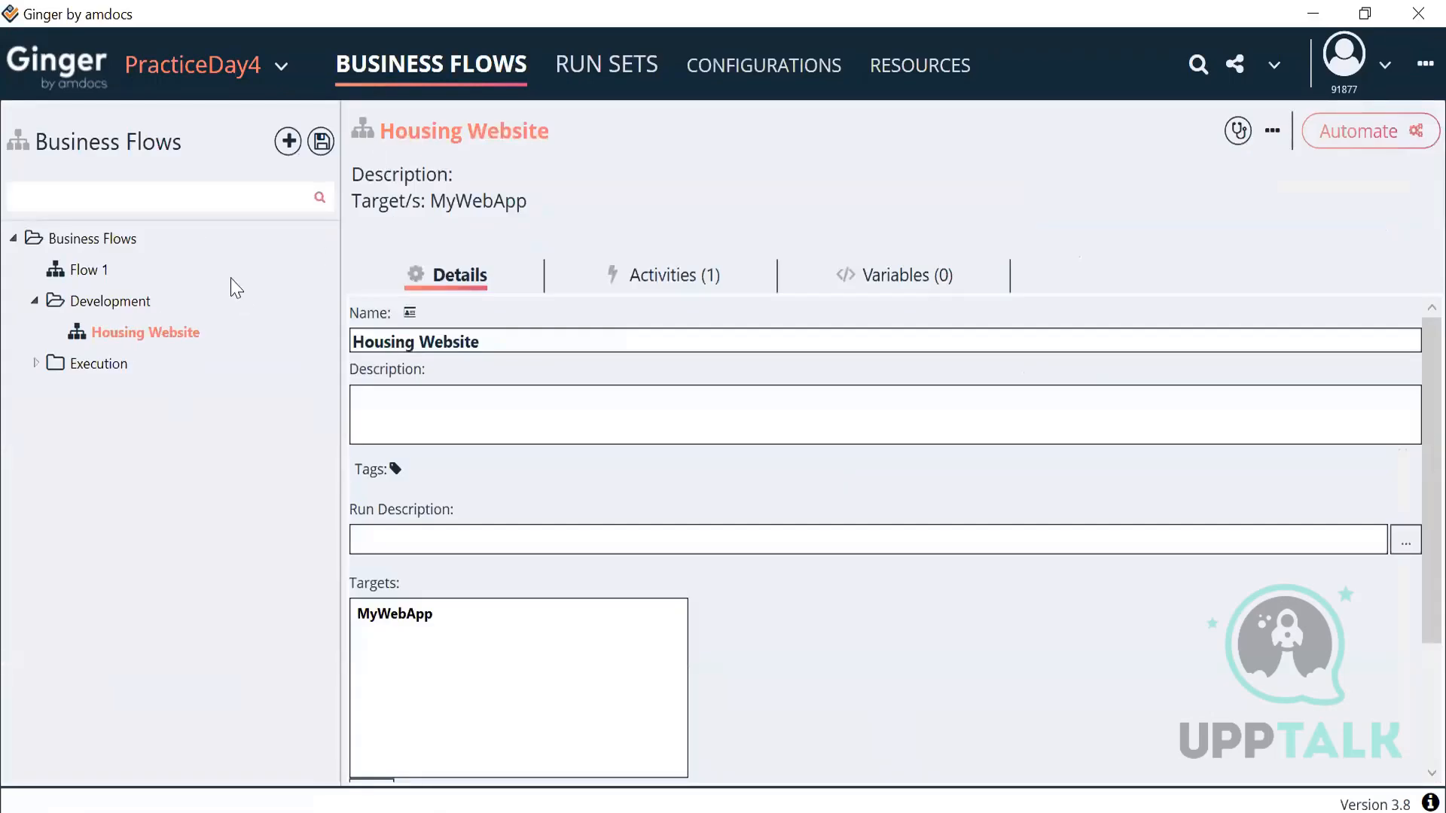
{"action": "double_click", "coordinate": [167, 328]}
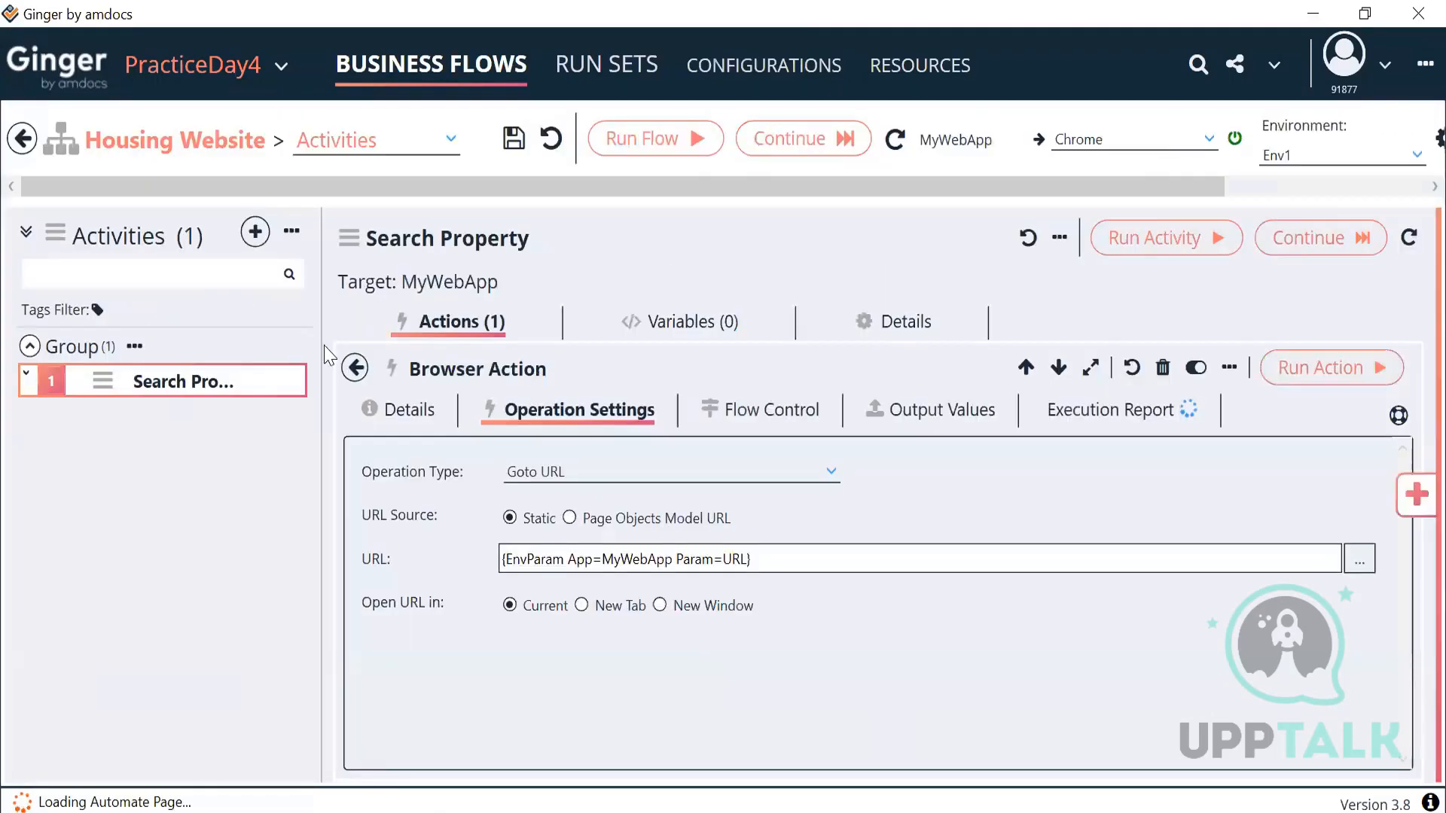
{"action": "left_click", "coordinate": [24, 139]}
{"action": "right_click", "coordinate": [170, 340]}
{"action": "left_click", "coordinate": [219, 386]}
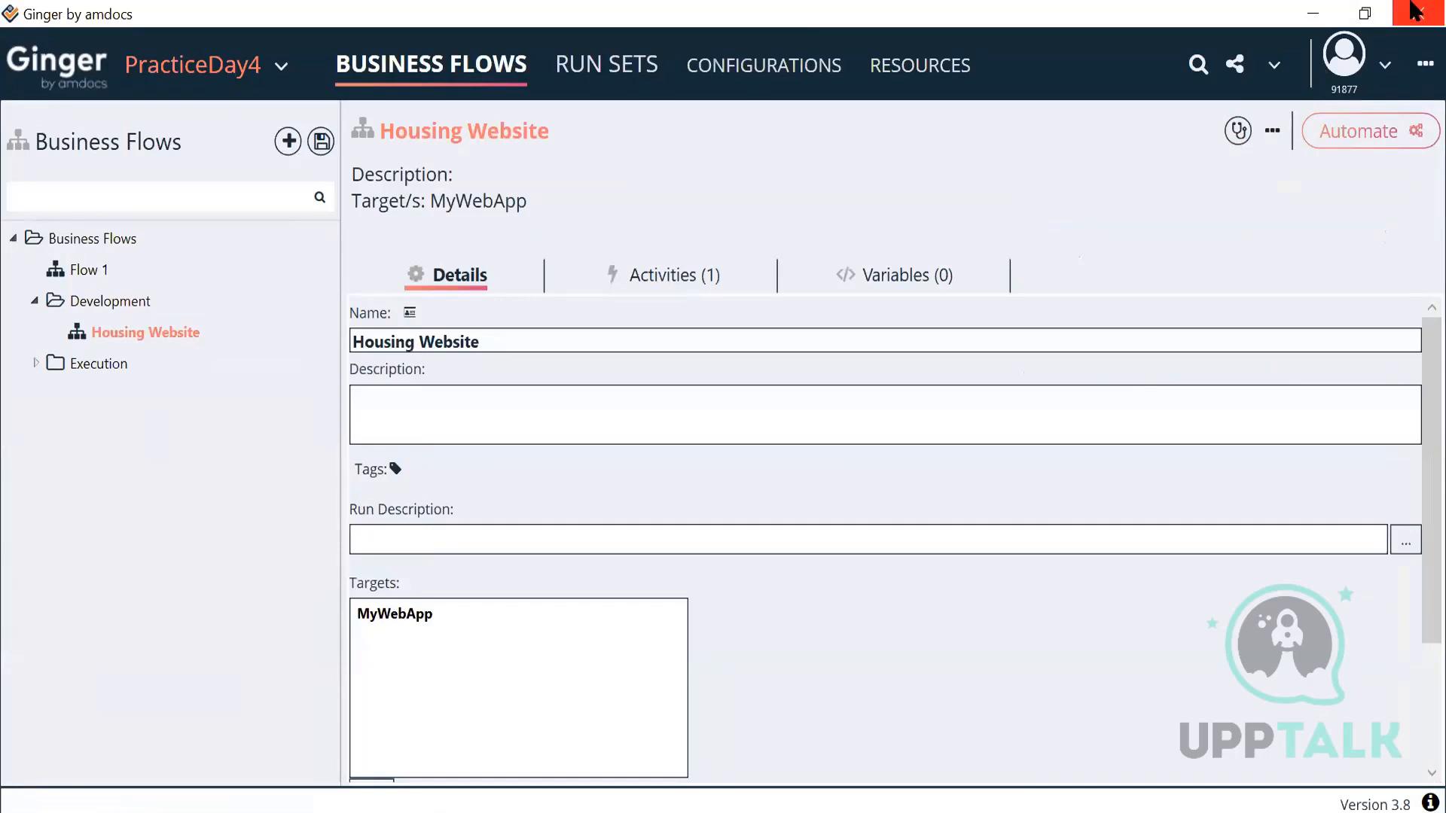
Step: Reopen the Housing Website flow, then quit Ginger and confirm closing without saving
{"action": "double_click", "coordinate": [153, 332]}
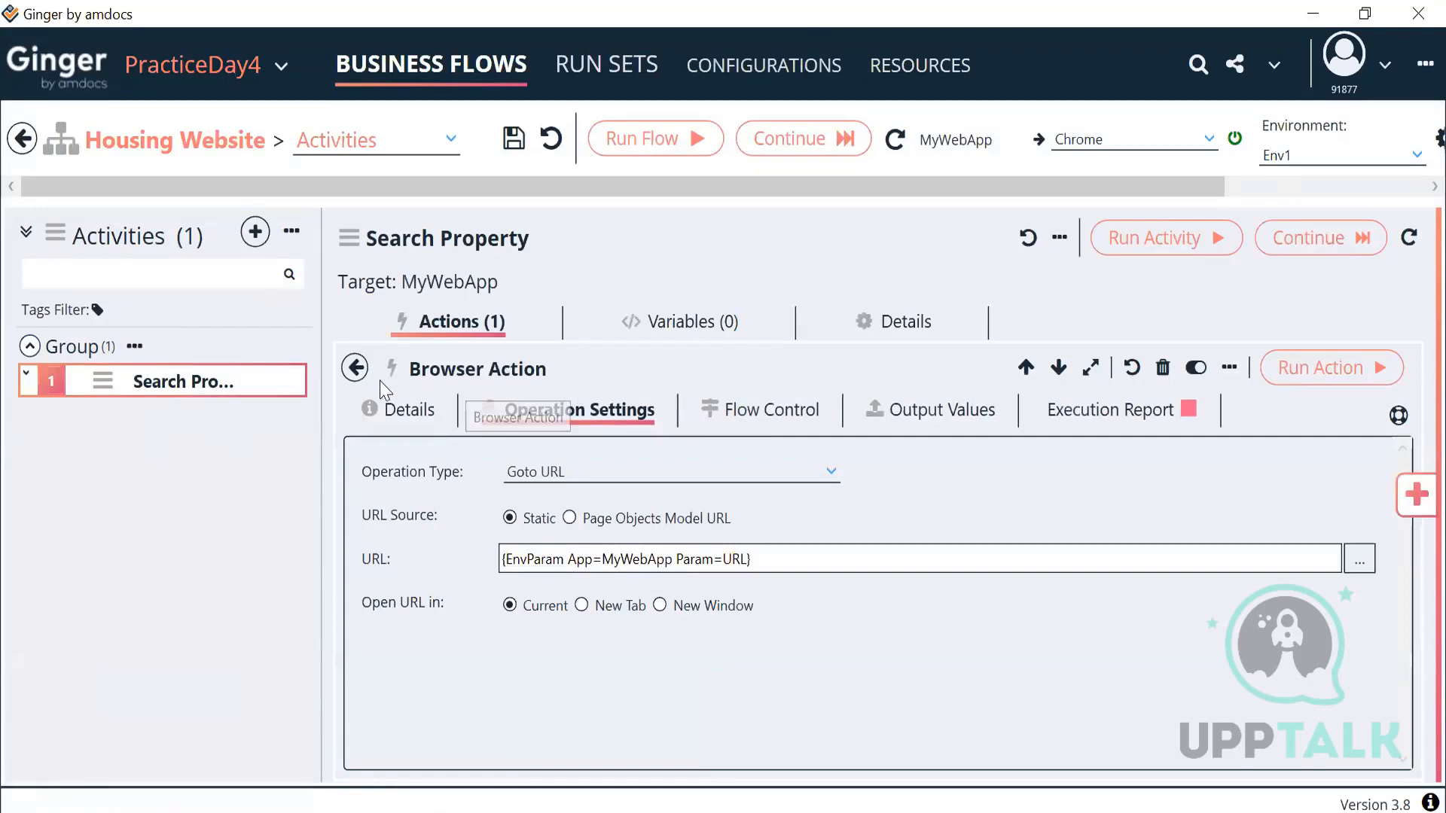
{"action": "left_click", "coordinate": [357, 370]}
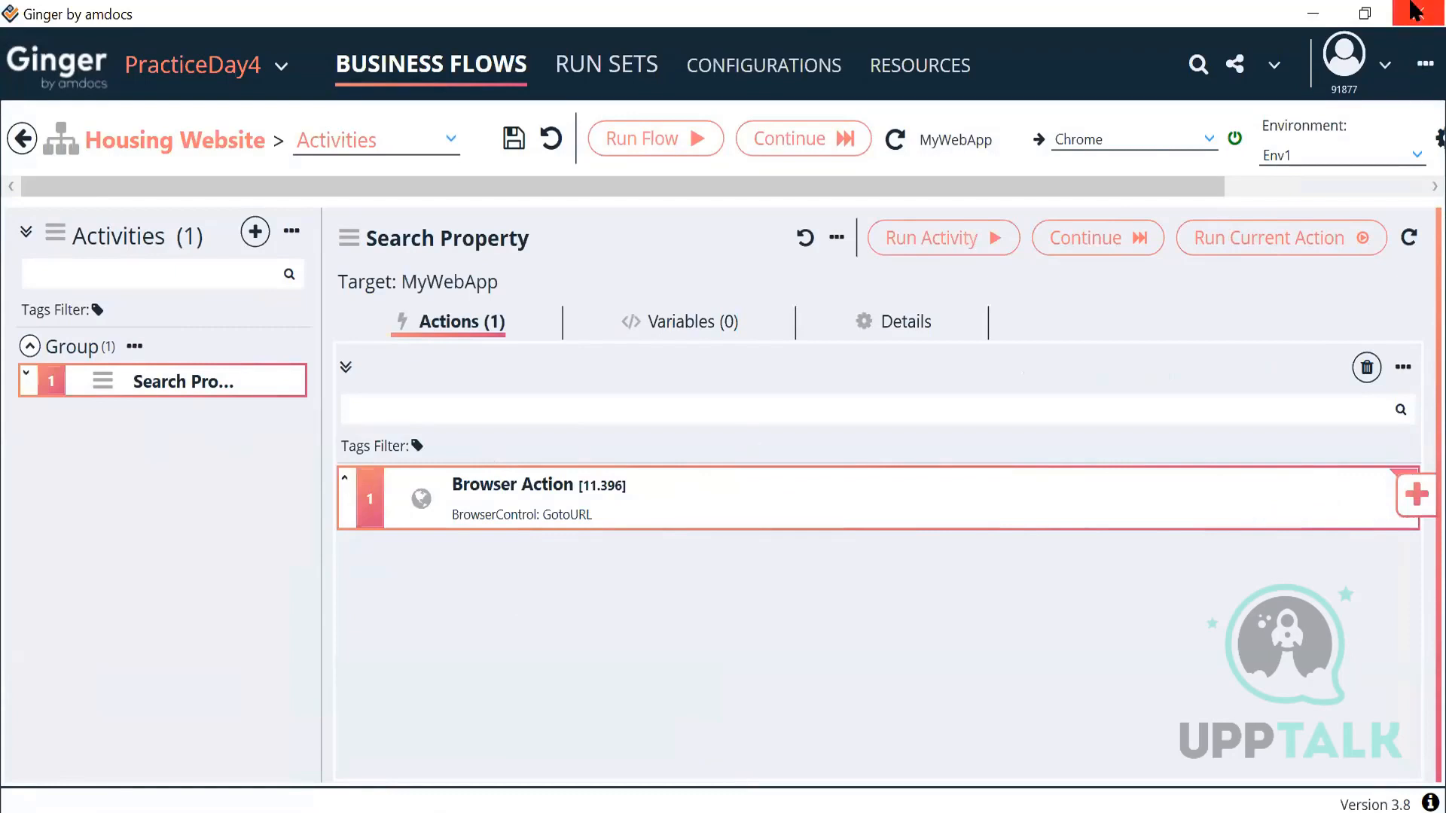
{"action": "left_click", "coordinate": [1414, 13]}
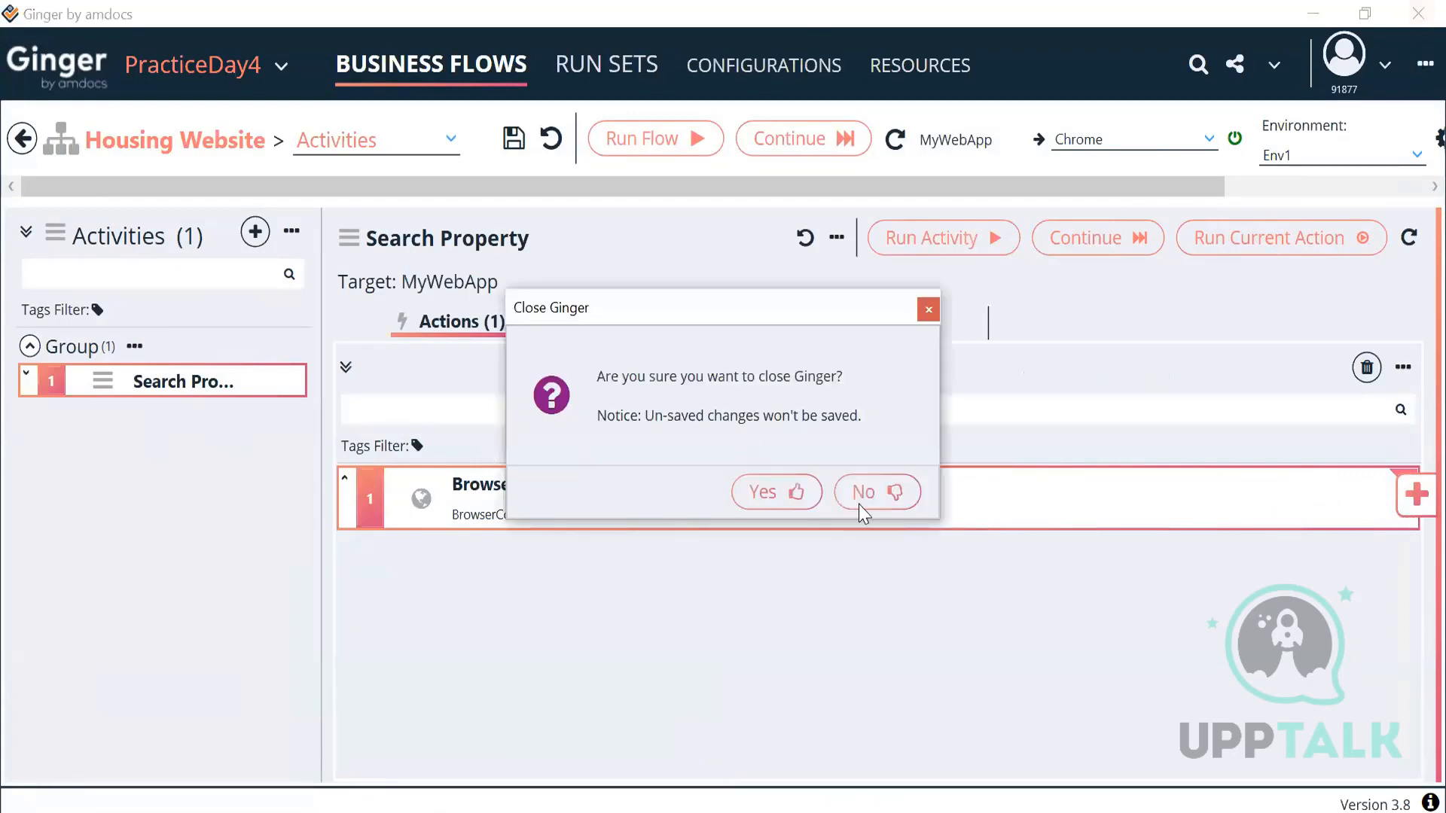
{"action": "left_click", "coordinate": [789, 497]}
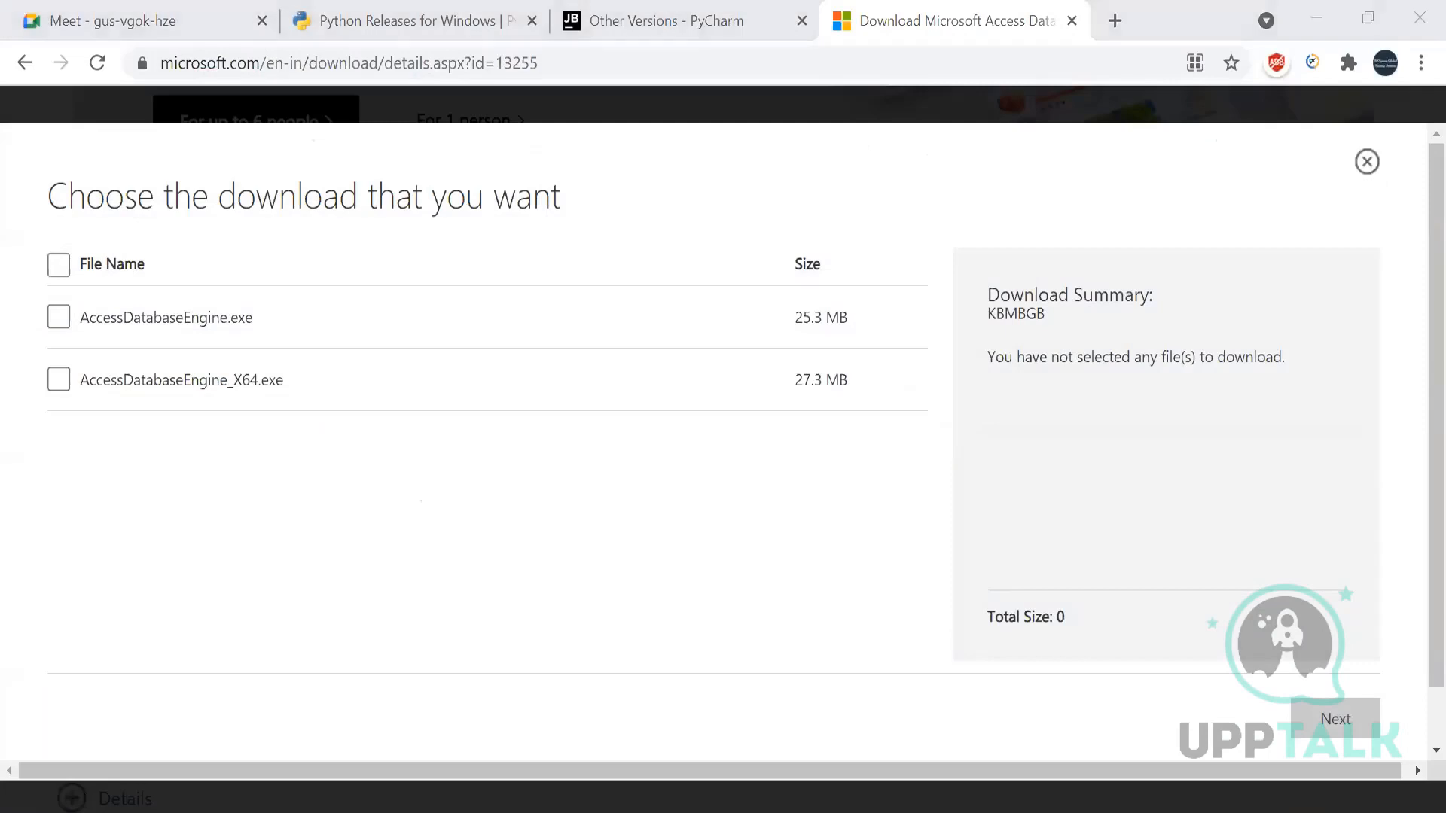
Step: Relaunch Ginger from a 'ging' Start search, close the duplicate window, and open Development > Housing Website
{"action": "type", "text": "ging"}
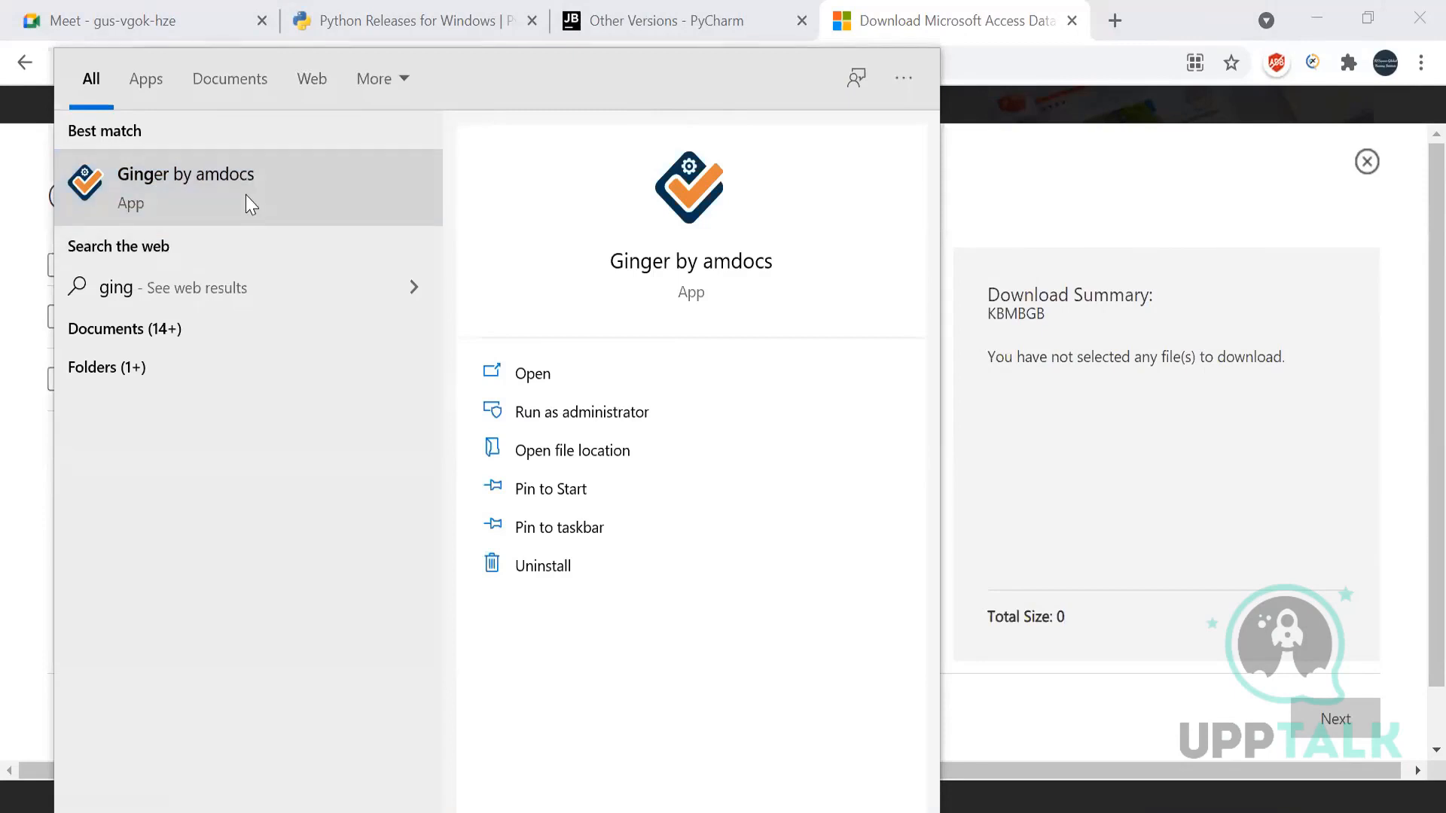
{"action": "left_click", "coordinate": [1099, 195]}
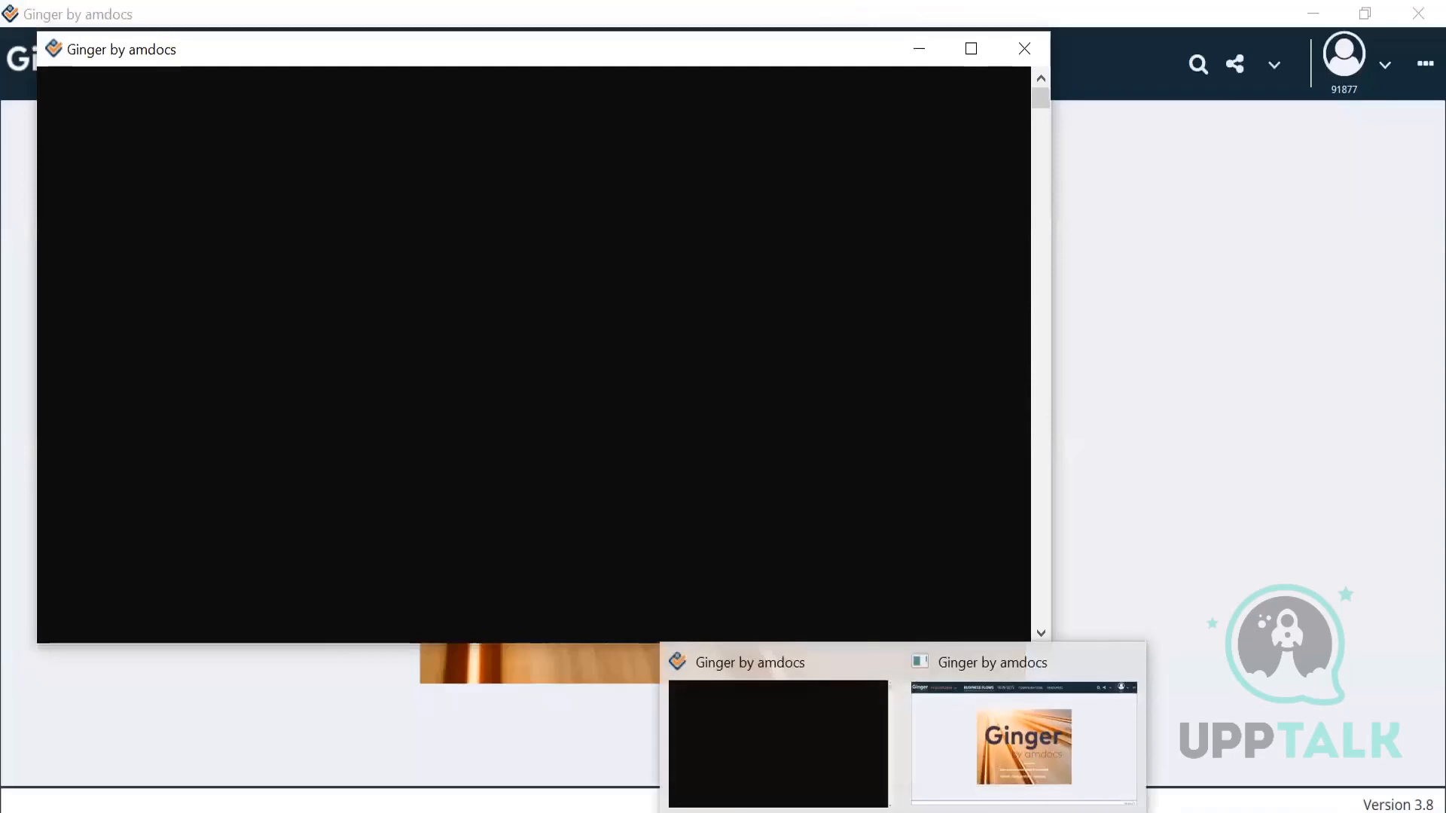
{"action": "left_click", "coordinate": [1214, 307]}
{"action": "left_click", "coordinate": [904, 812]}
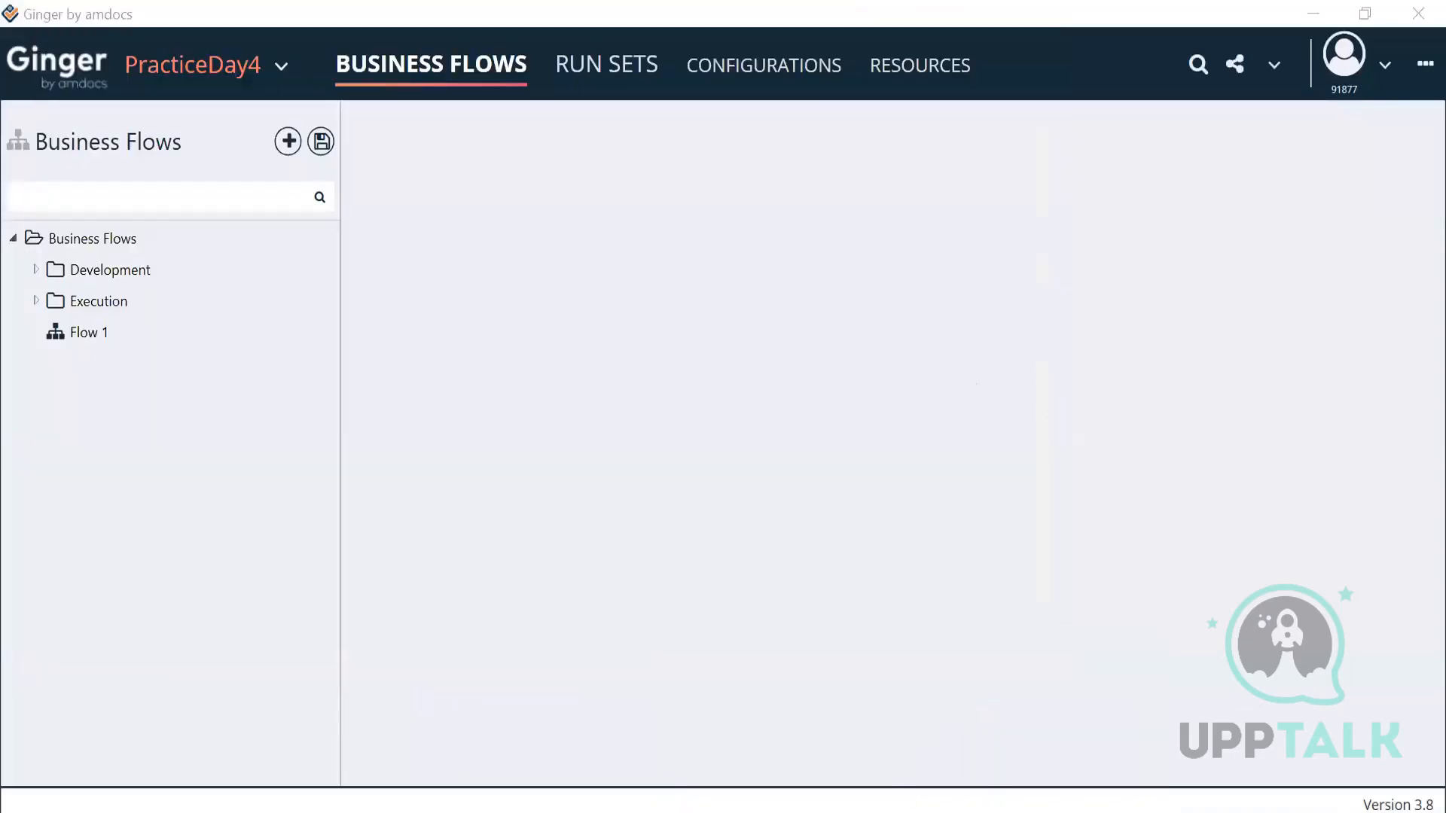
{"action": "left_click", "coordinate": [1129, 676]}
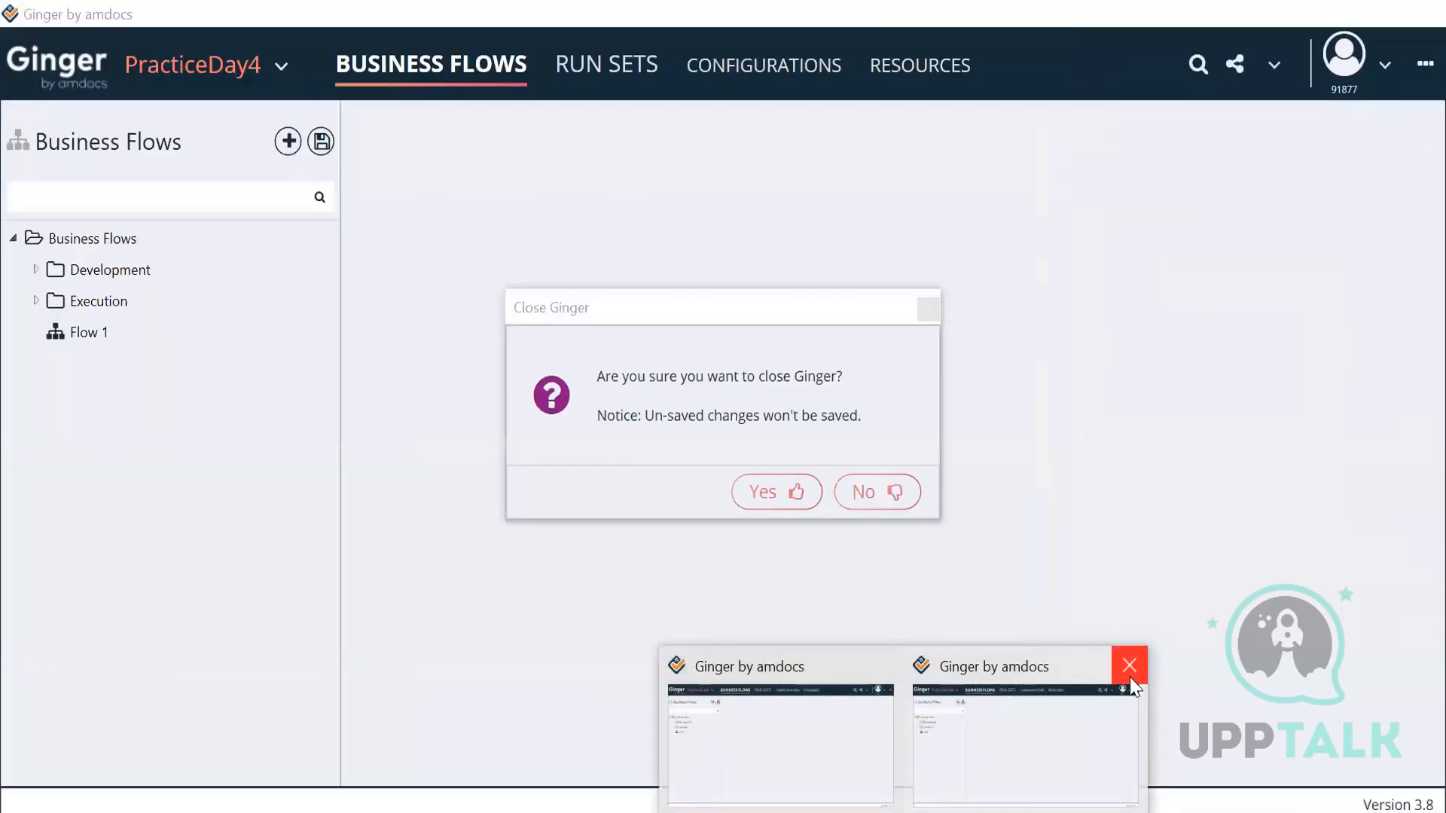
{"action": "left_click", "coordinate": [776, 493]}
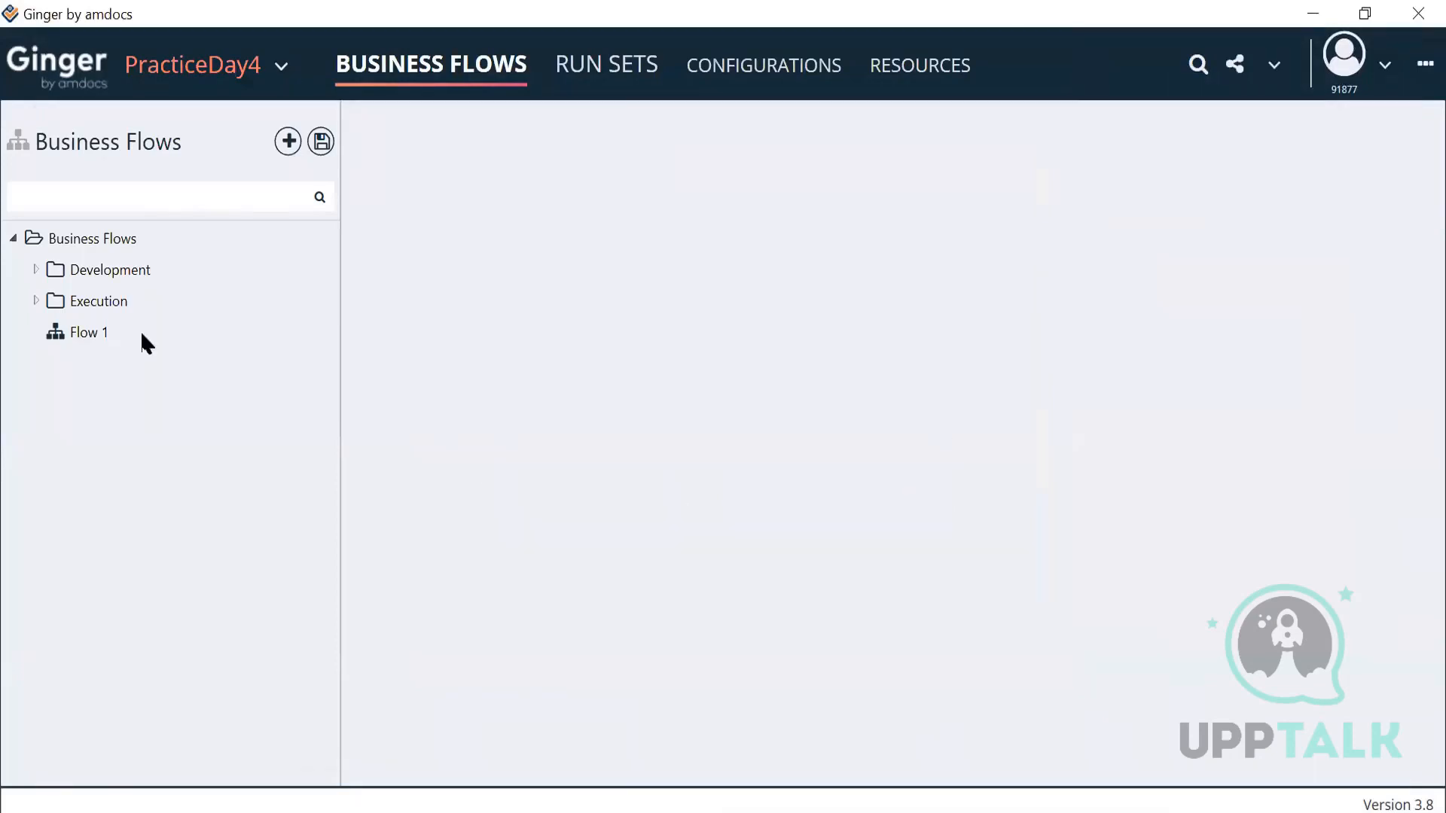
{"action": "left_click", "coordinate": [34, 270]}
{"action": "double_click", "coordinate": [99, 300]}
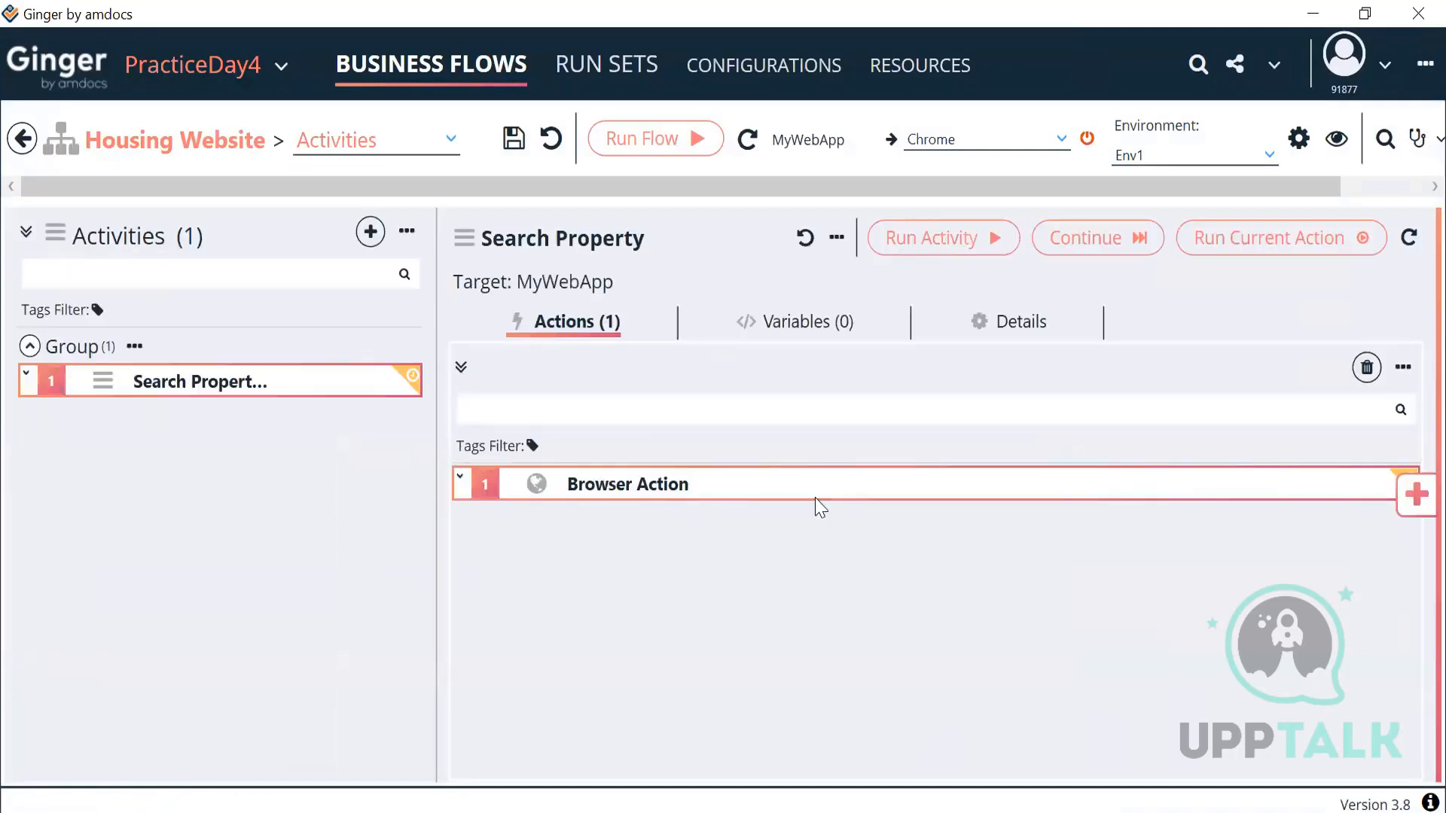
Step: Check the Browser Action's evaluated URL in the Value Expression Editor
{"action": "double_click", "coordinate": [816, 506]}
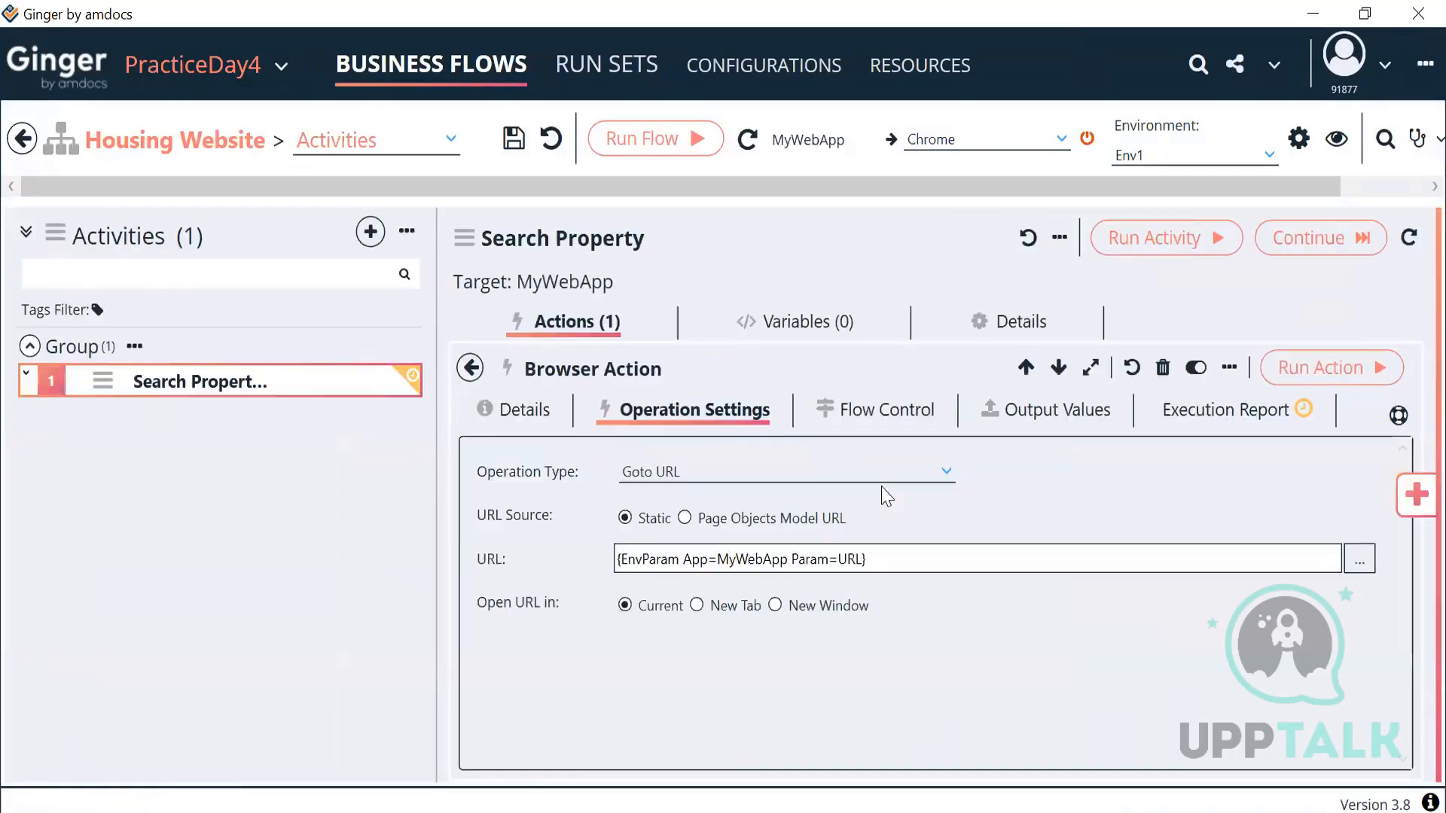
{"action": "left_click", "coordinate": [1350, 569]}
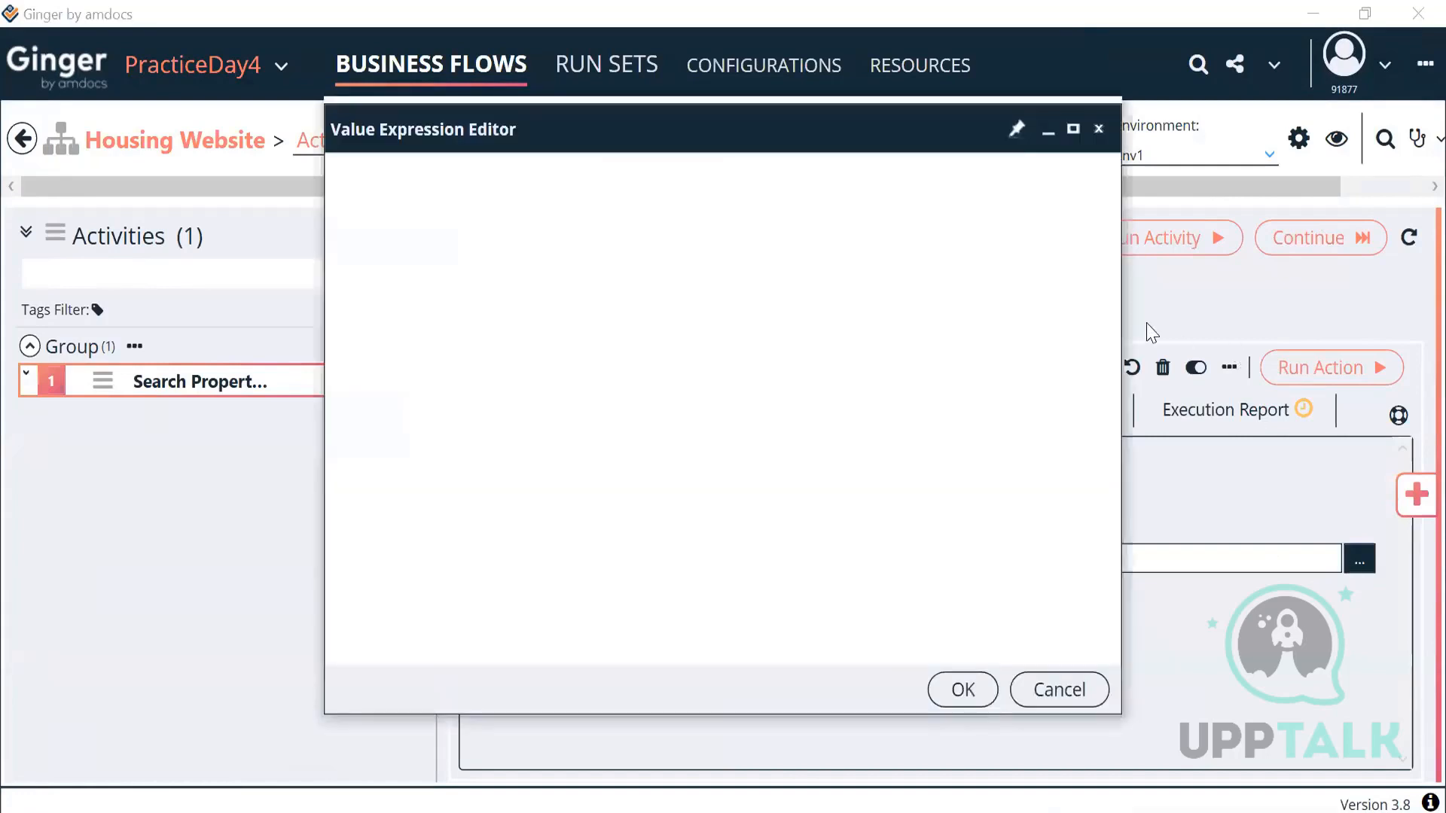
{"action": "left_click", "coordinate": [1103, 250]}
{"action": "left_click", "coordinate": [963, 690]}
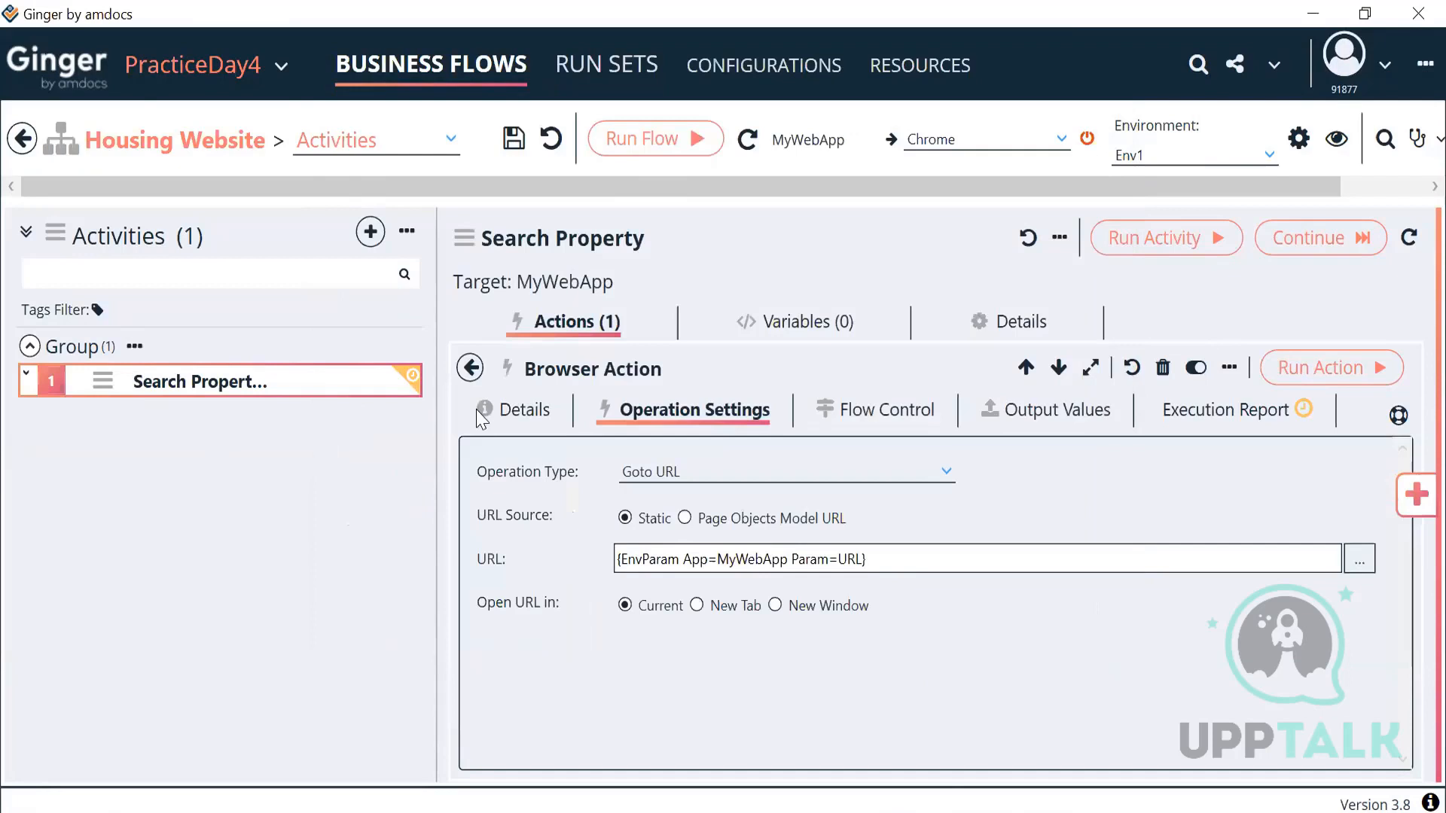
{"action": "left_click", "coordinate": [472, 369]}
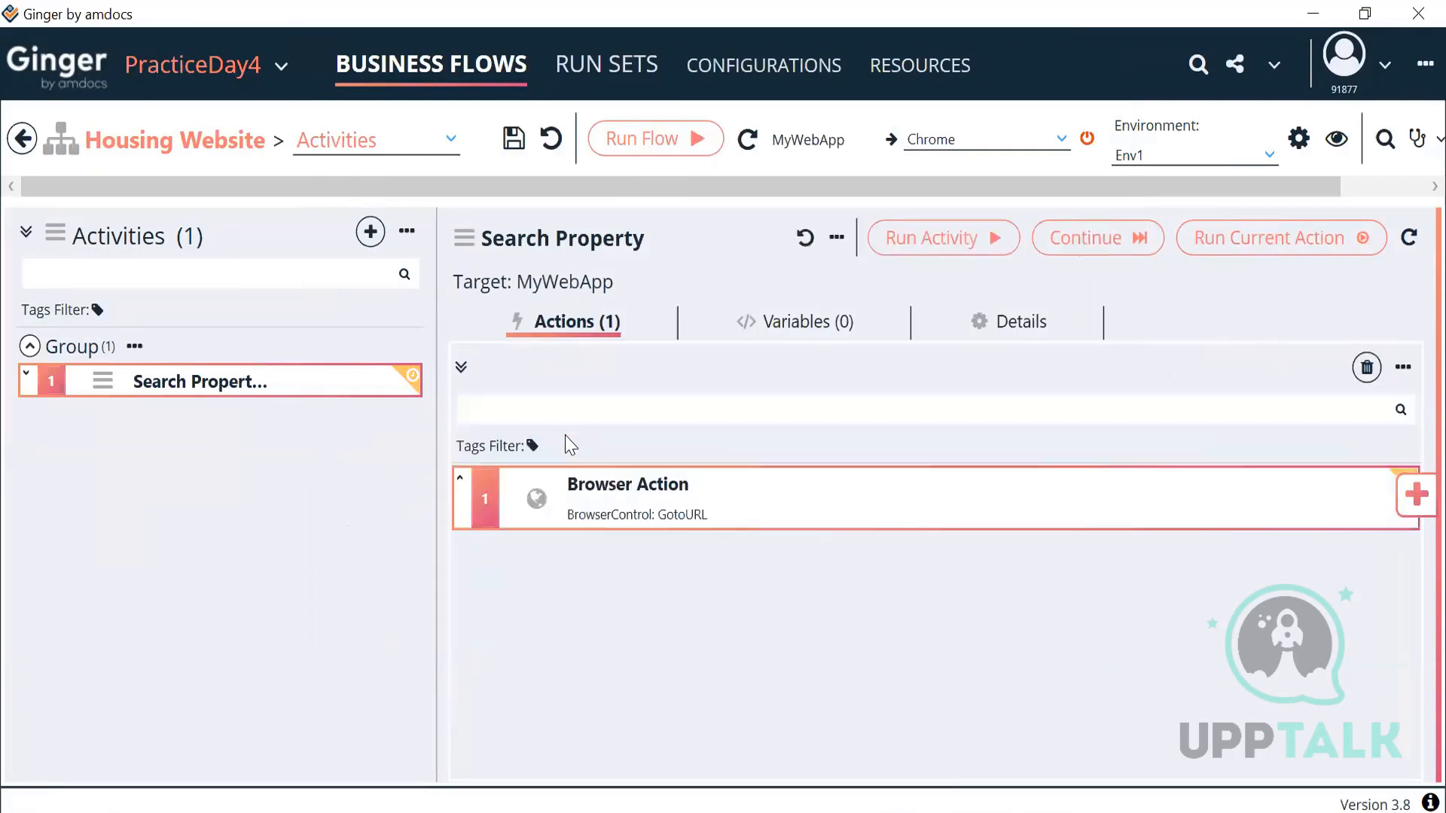
Step: Rename the Browser Action's description to 'Launch URL' and widen the actions panel
{"action": "double_click", "coordinate": [580, 488]}
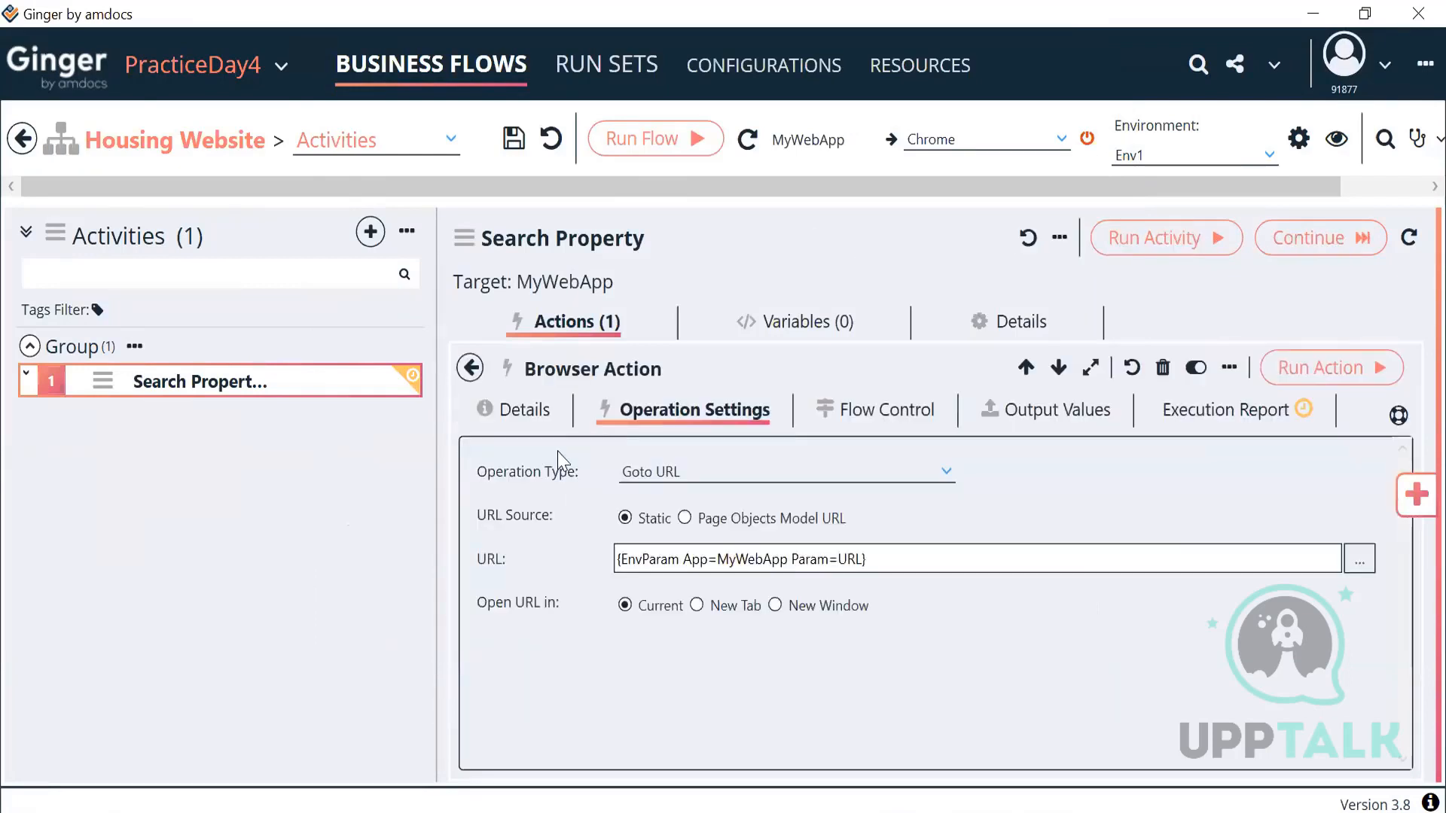
{"action": "left_click", "coordinate": [527, 412]}
{"action": "left_click_drag", "start_coordinate": [419, 527], "coordinate": [413, 536]}
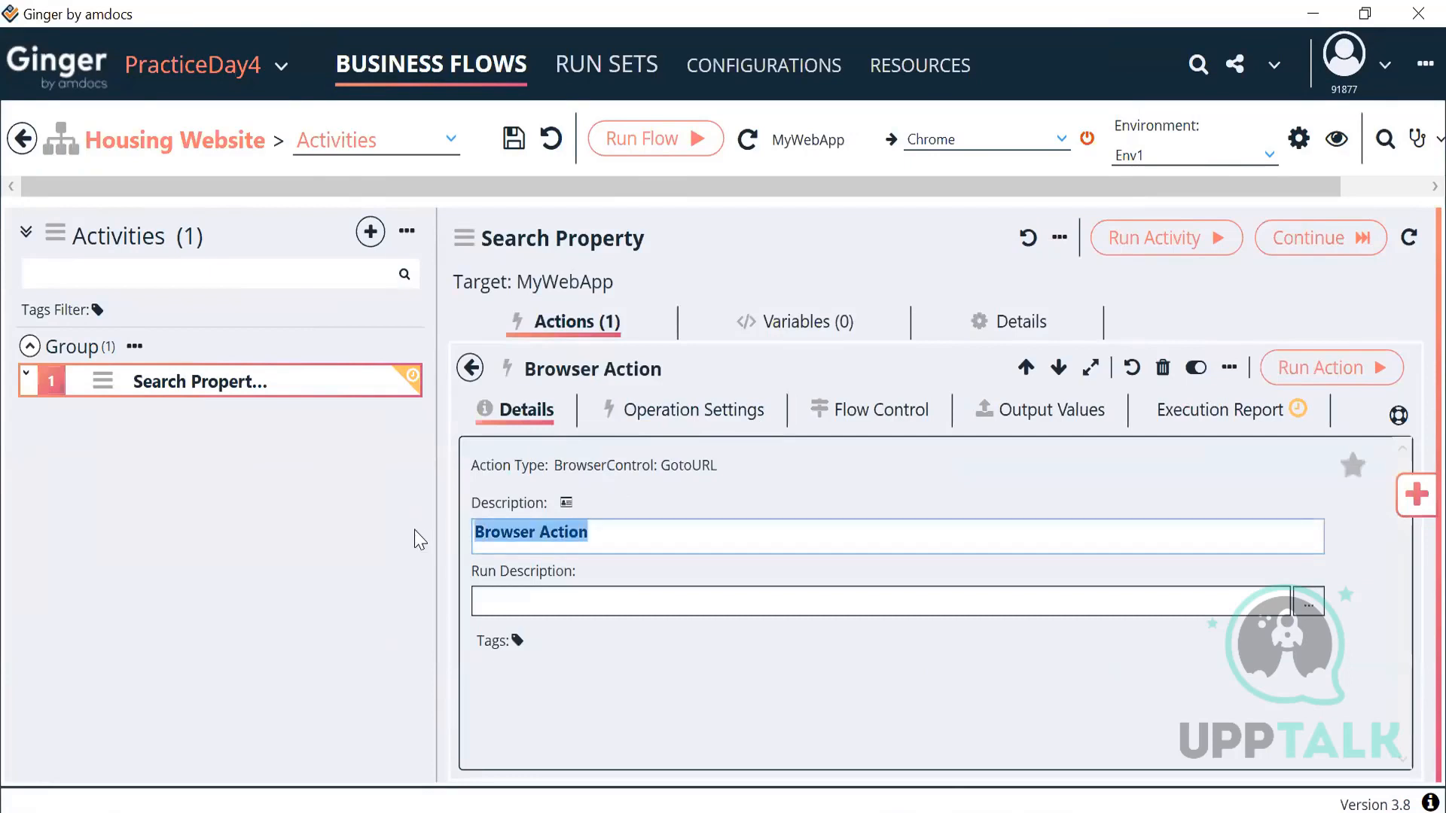
{"action": "key", "text": "BackSpace"}
{"action": "type", "text": "L"}
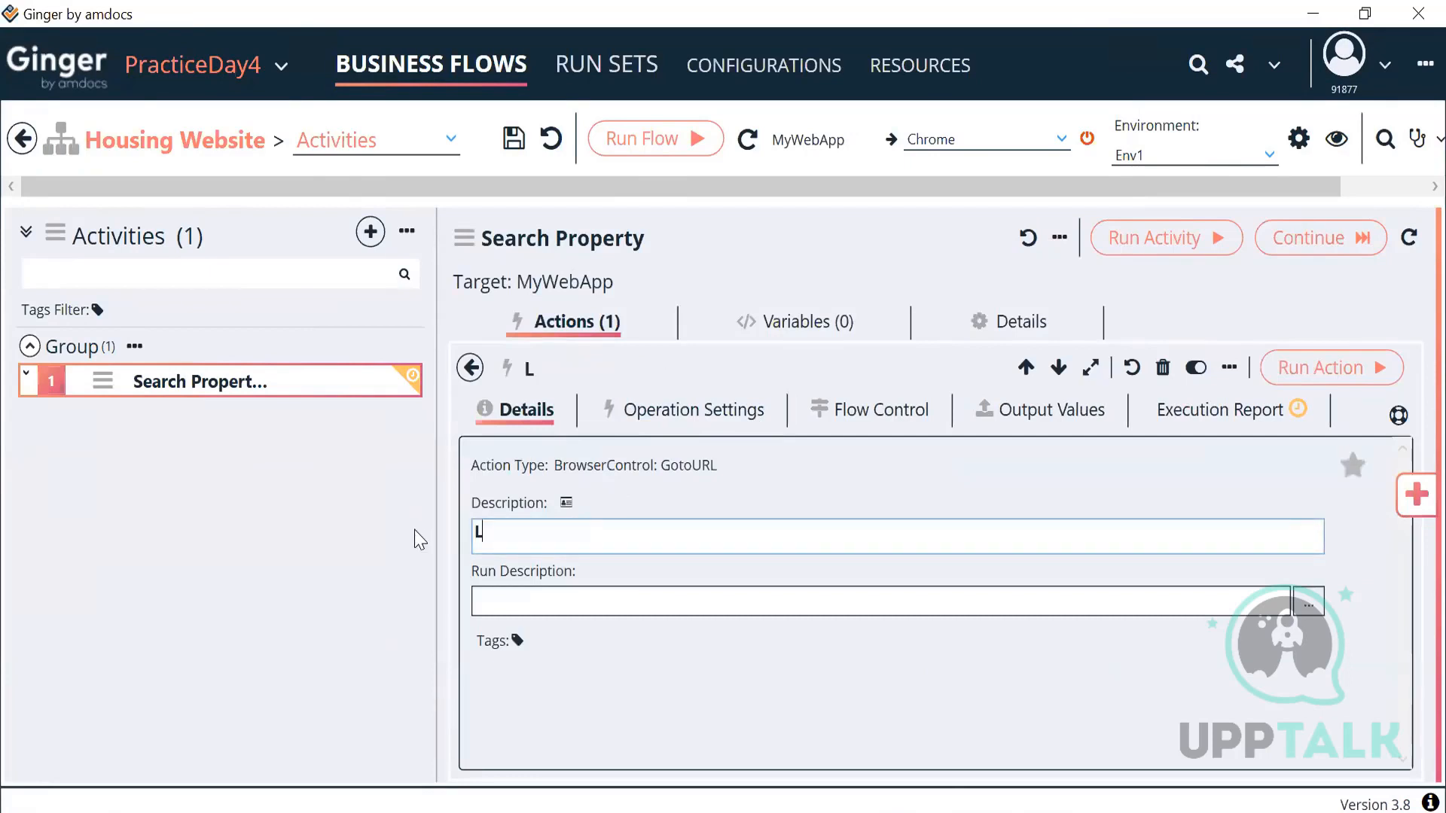
{"action": "type", "text": "aunch URL"}
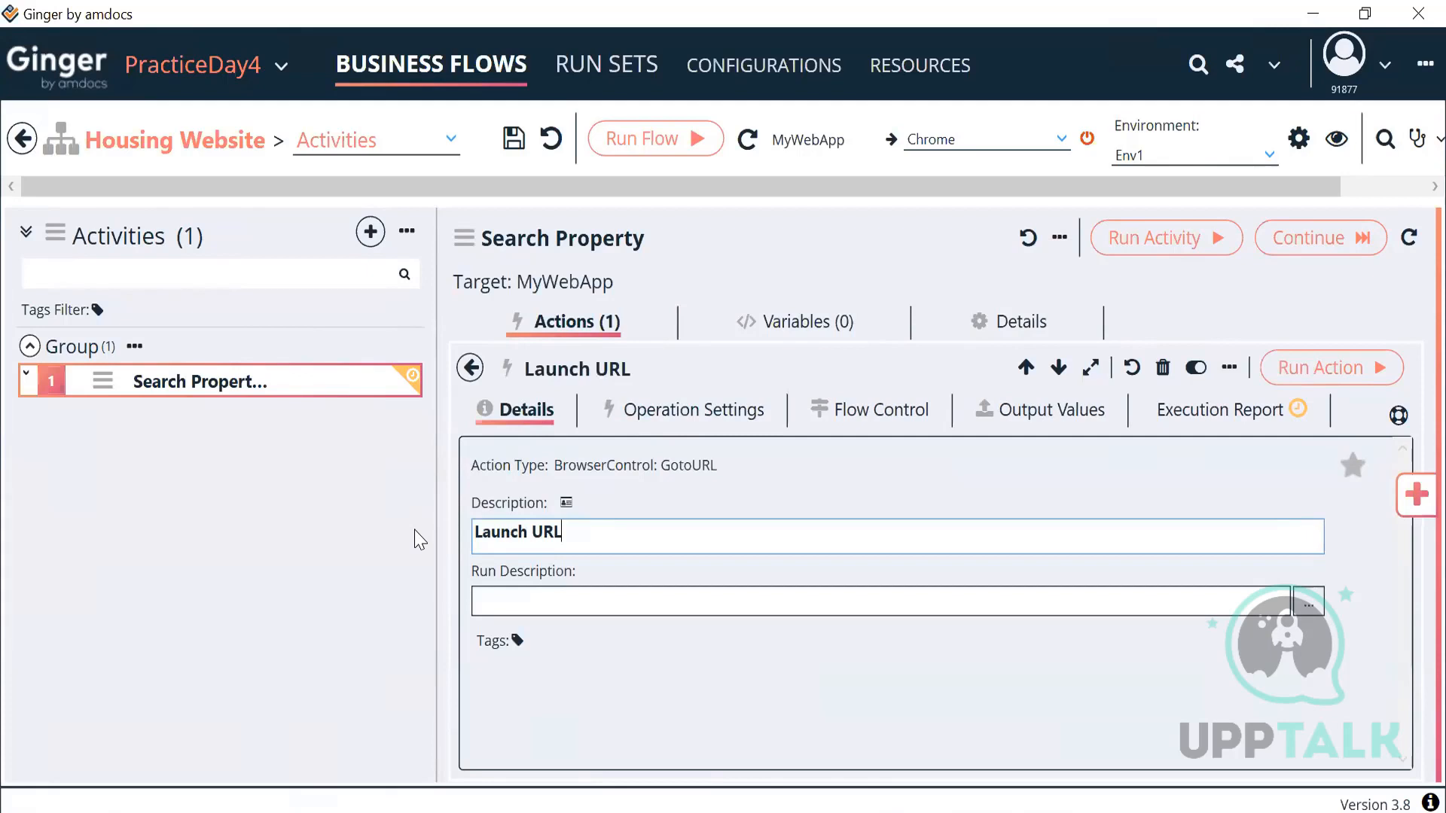
{"action": "left_click", "coordinate": [471, 369]}
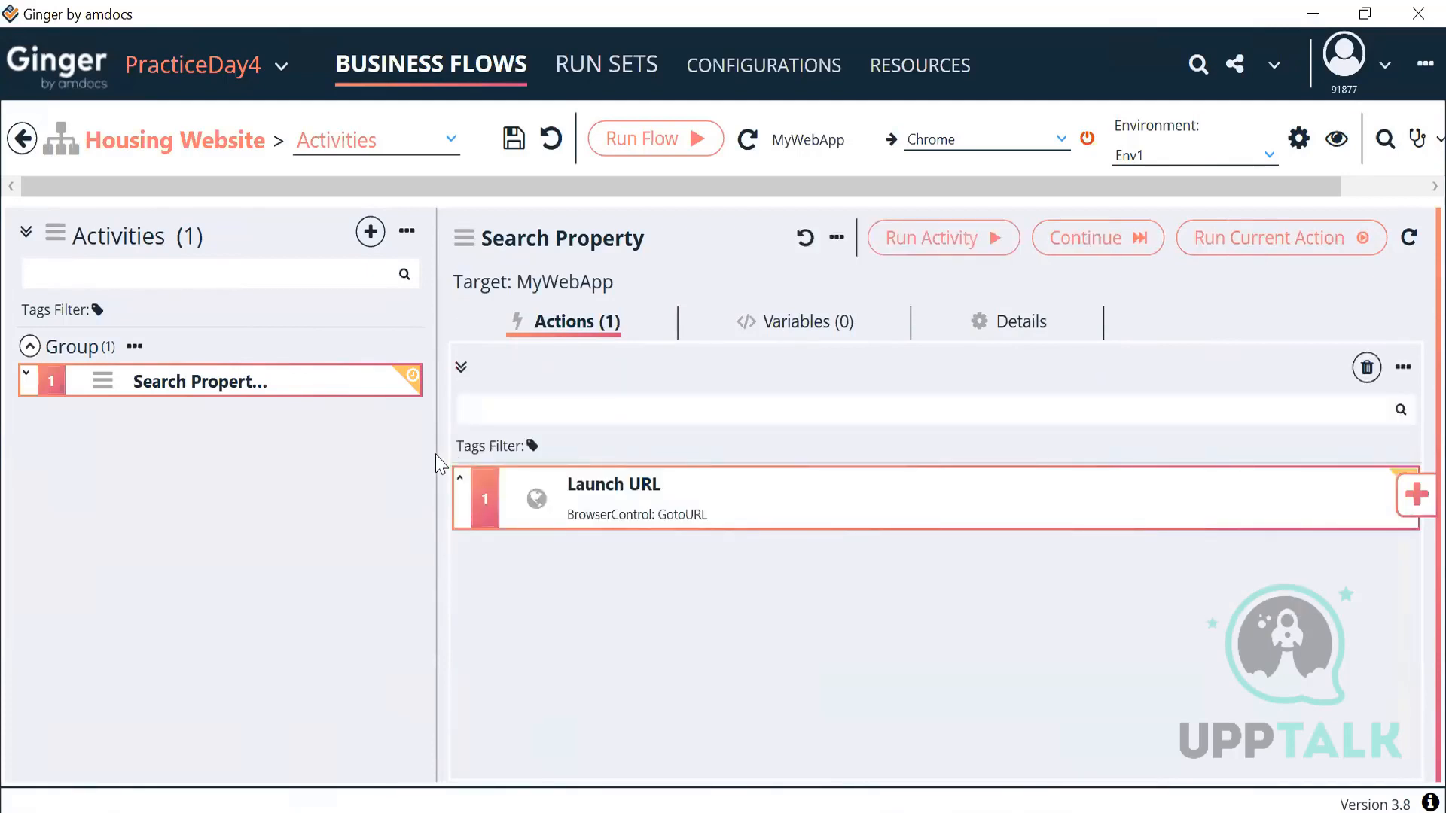
{"action": "left_click_drag", "start_coordinate": [437, 454], "coordinate": [324, 452]}
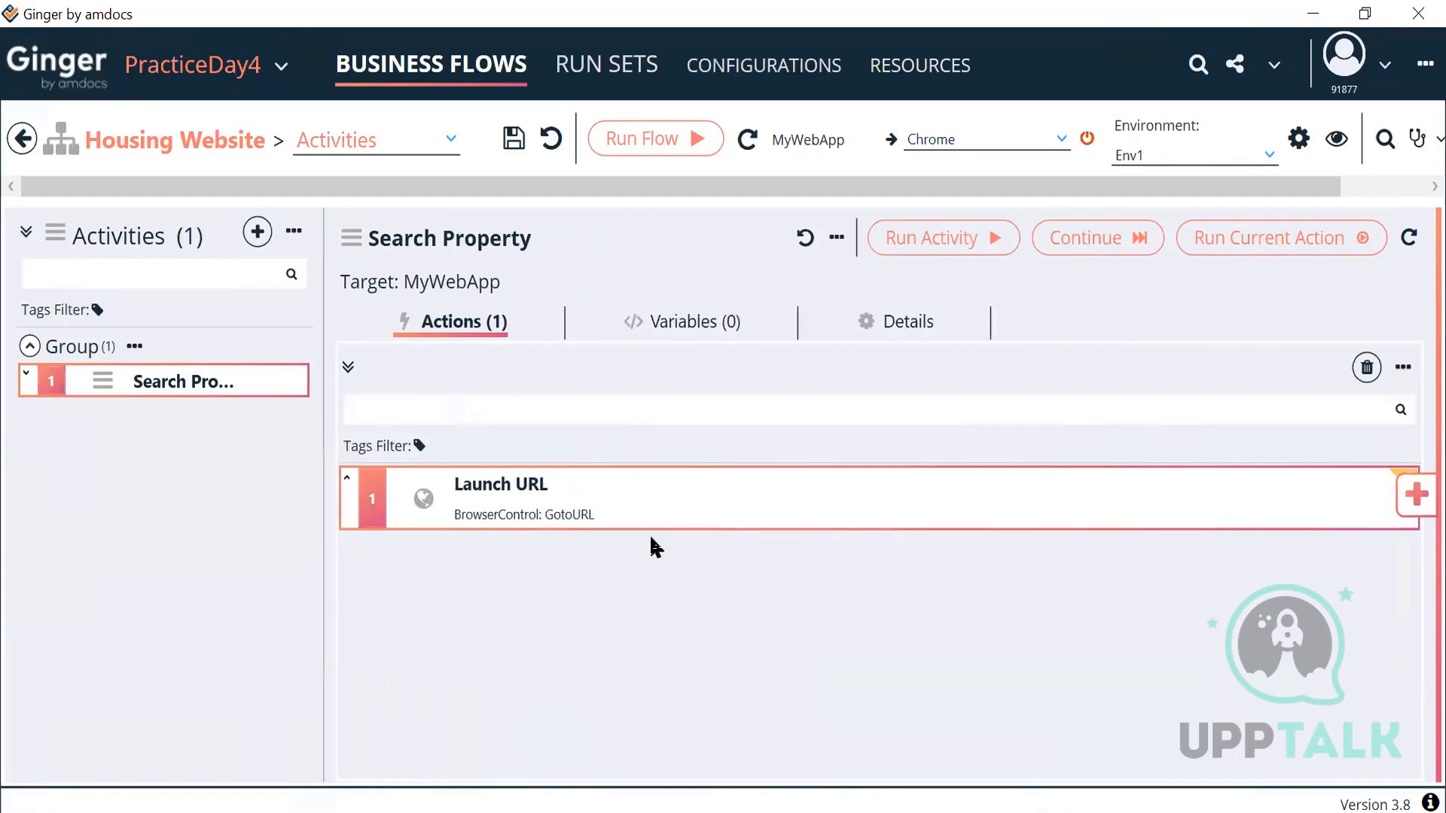
Step: Run Launch URL alone to open housing.com in Chrome, then run the whole Housing Website flow
{"action": "double_click", "coordinate": [768, 513]}
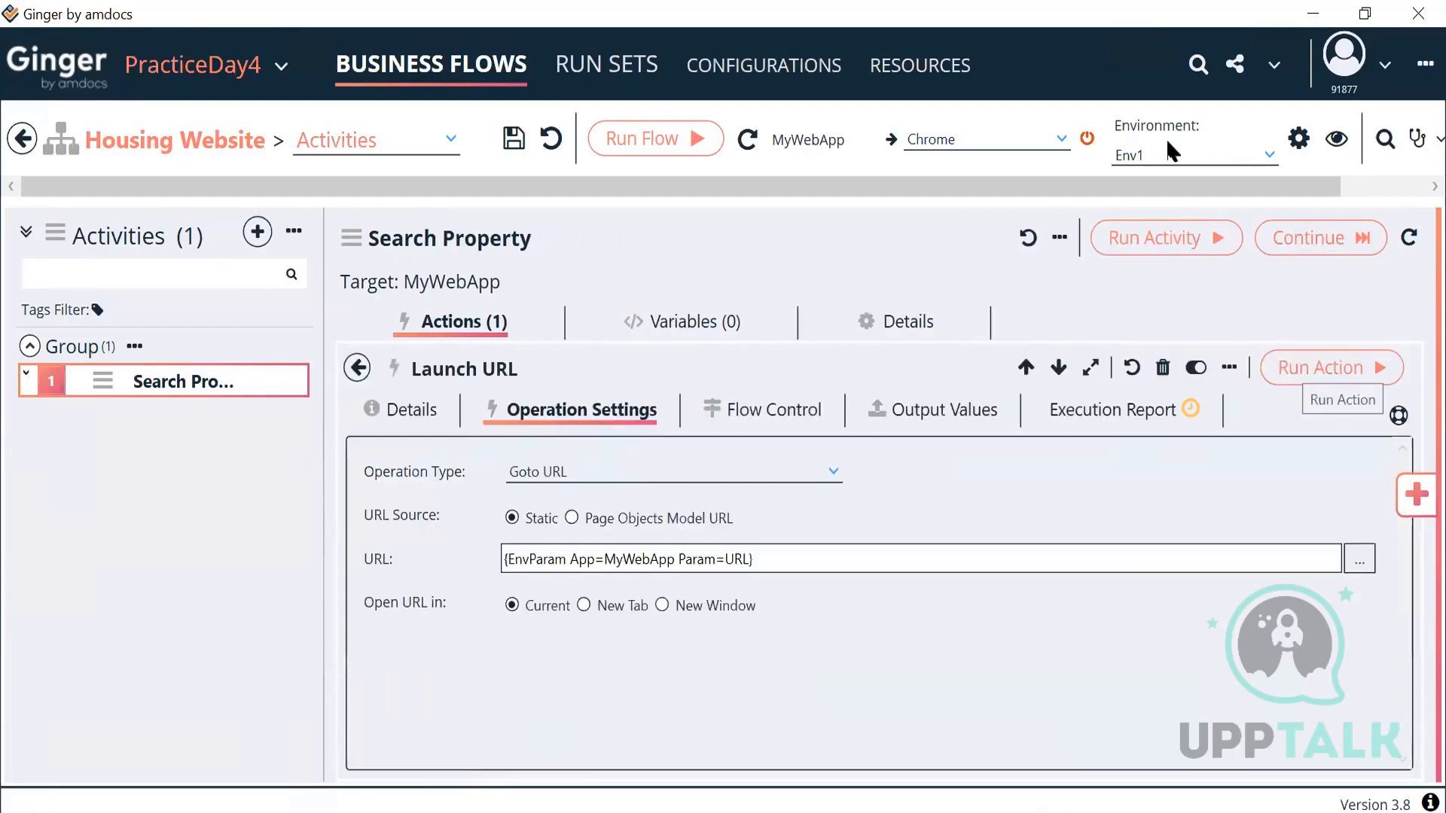
{"action": "left_click", "coordinate": [1293, 371]}
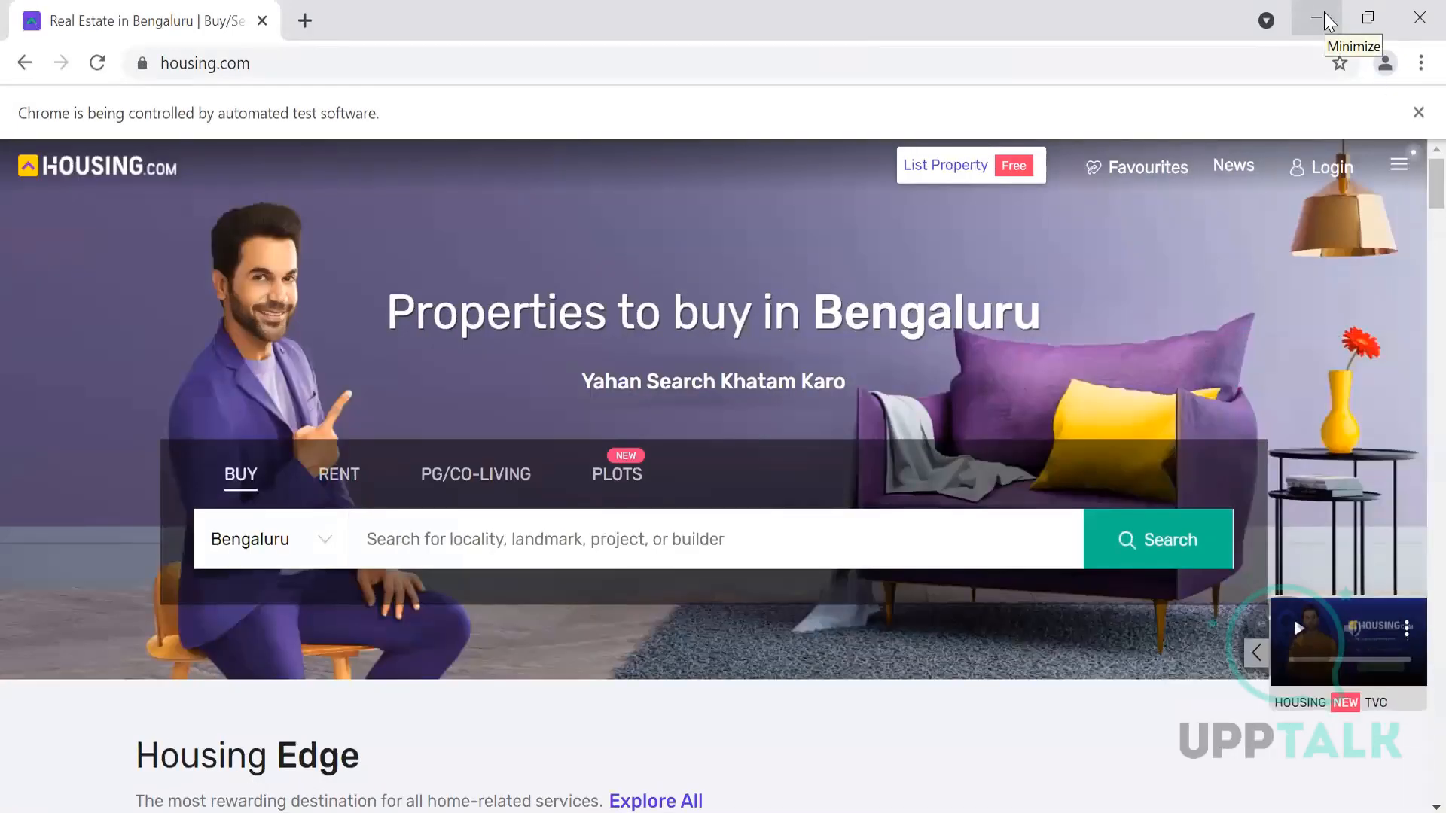
{"action": "left_click", "coordinate": [1324, 12]}
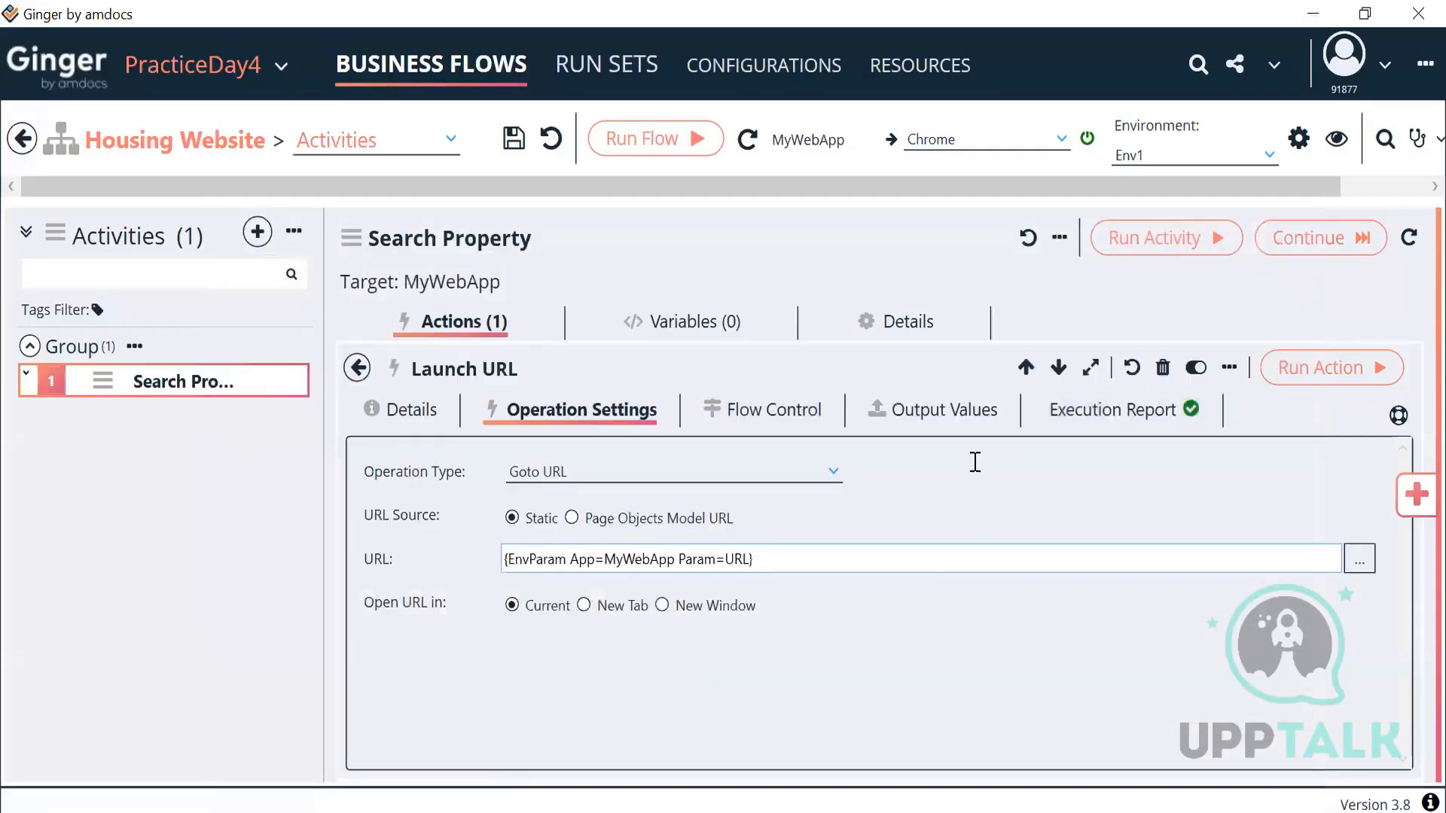
{"action": "left_click", "coordinate": [358, 368]}
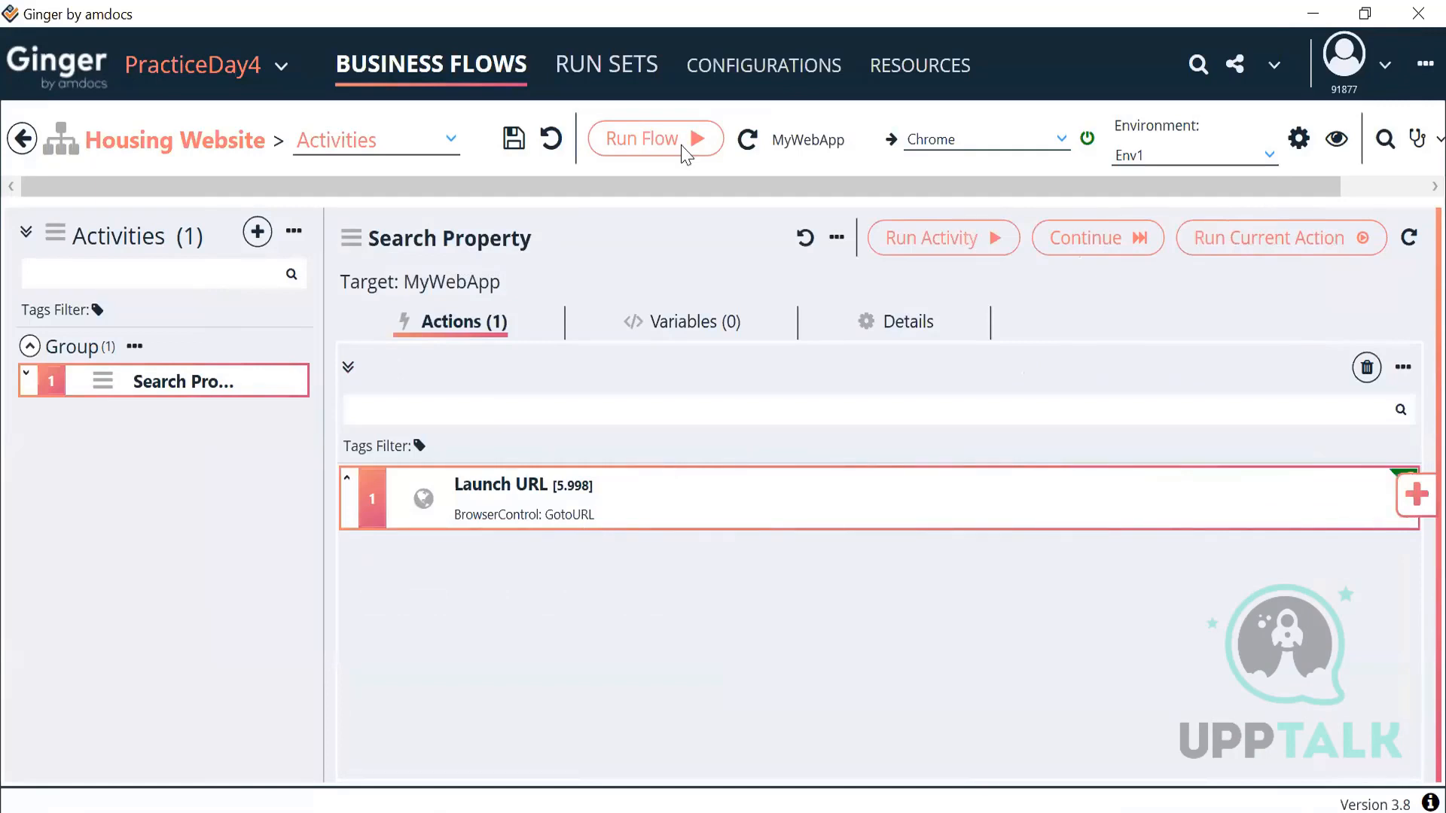
{"action": "left_click", "coordinate": [654, 141]}
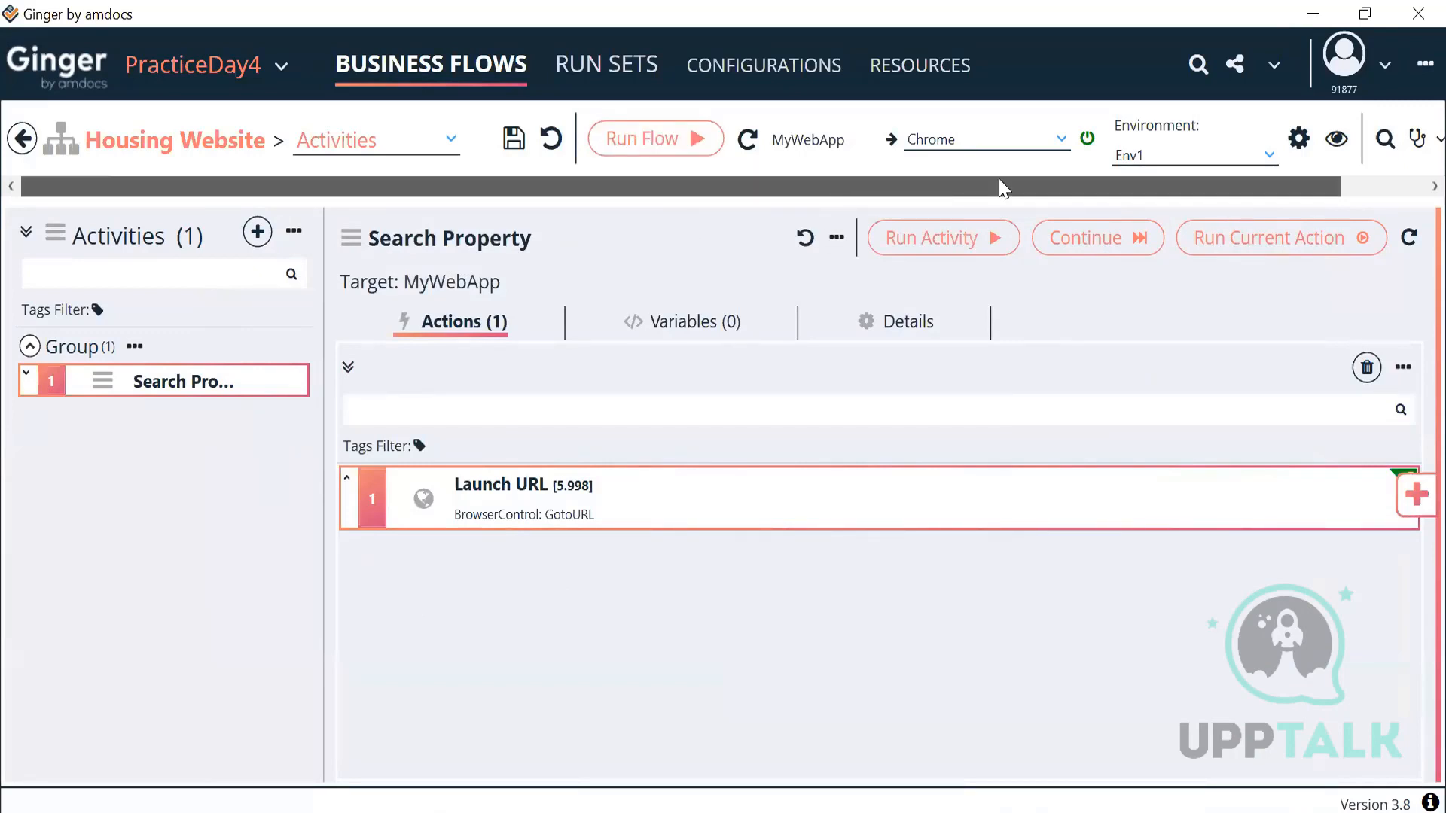
{"action": "scroll", "coordinate": [1000, 182], "scroll_direction": "right", "scroll_amount": 3}
{"action": "scroll", "coordinate": [800, 175], "scroll_direction": "left", "scroll_amount": 3}
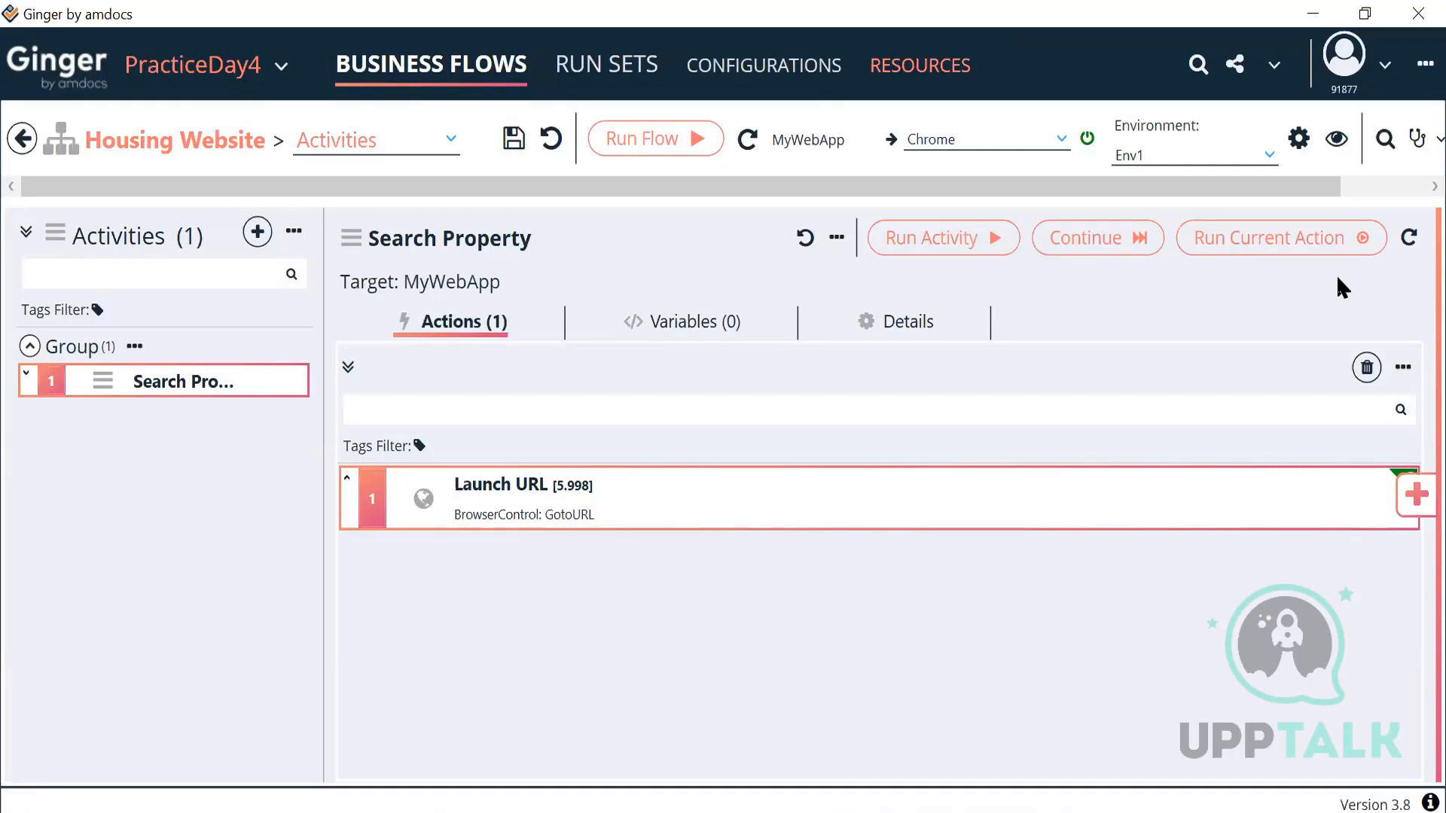
{"action": "left_click", "coordinate": [920, 65]}
Step: Inspect MyWebApp's URL parameter under Env1, then reopen Launch URL's execution report showing Passed
{"action": "left_click", "coordinate": [544, 149]}
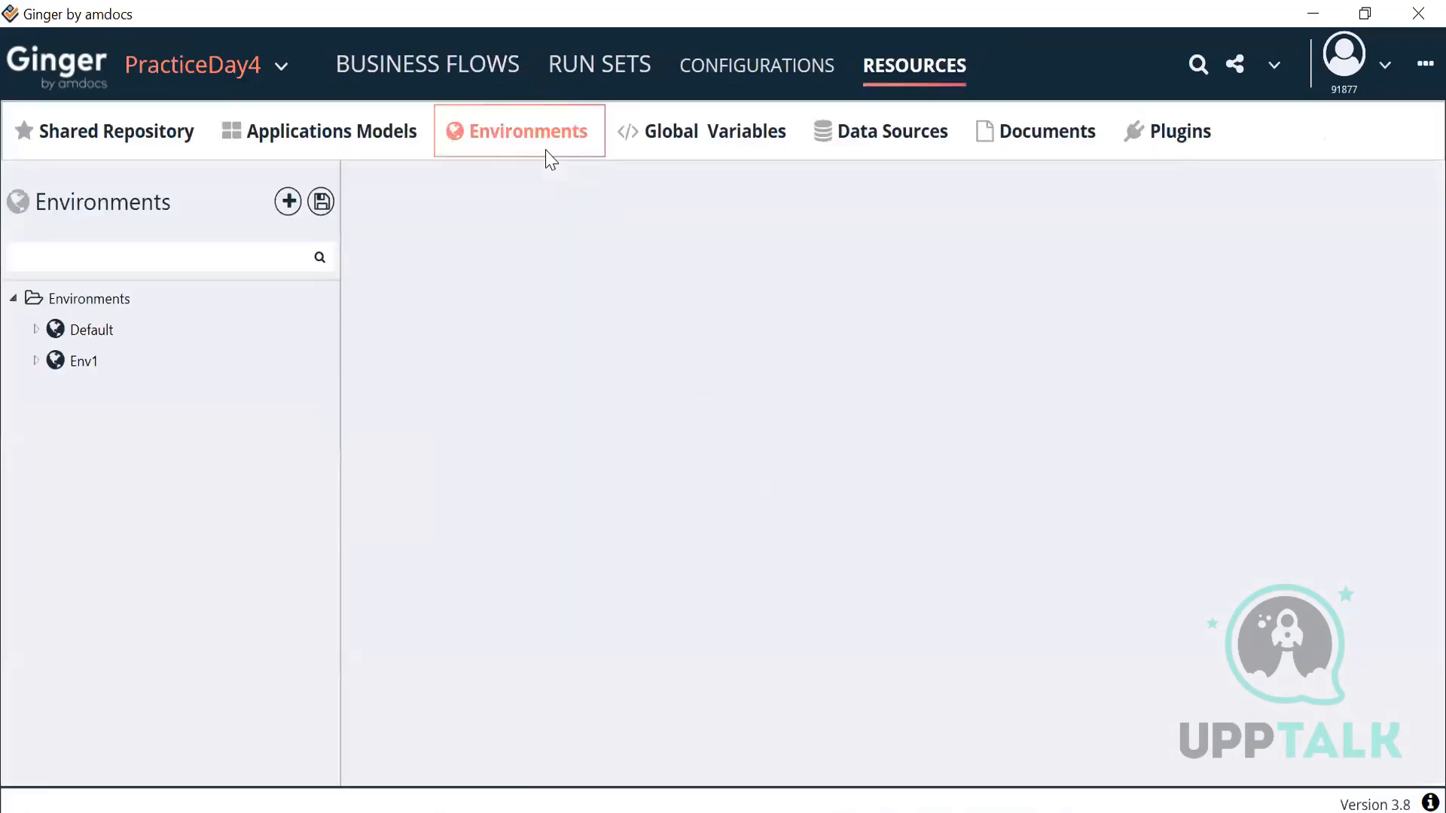
{"action": "left_click", "coordinate": [35, 361]}
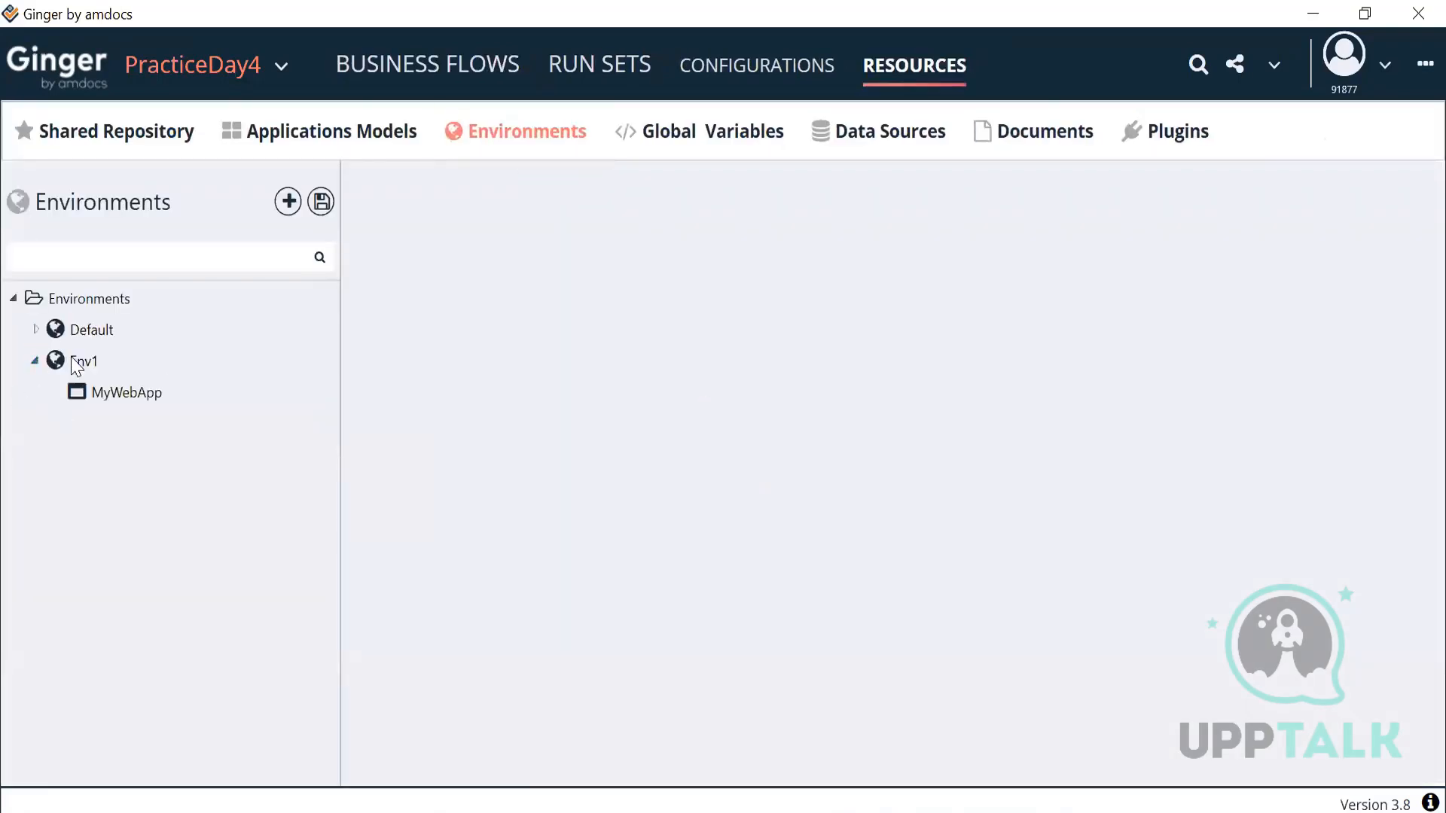
{"action": "left_click", "coordinate": [121, 401]}
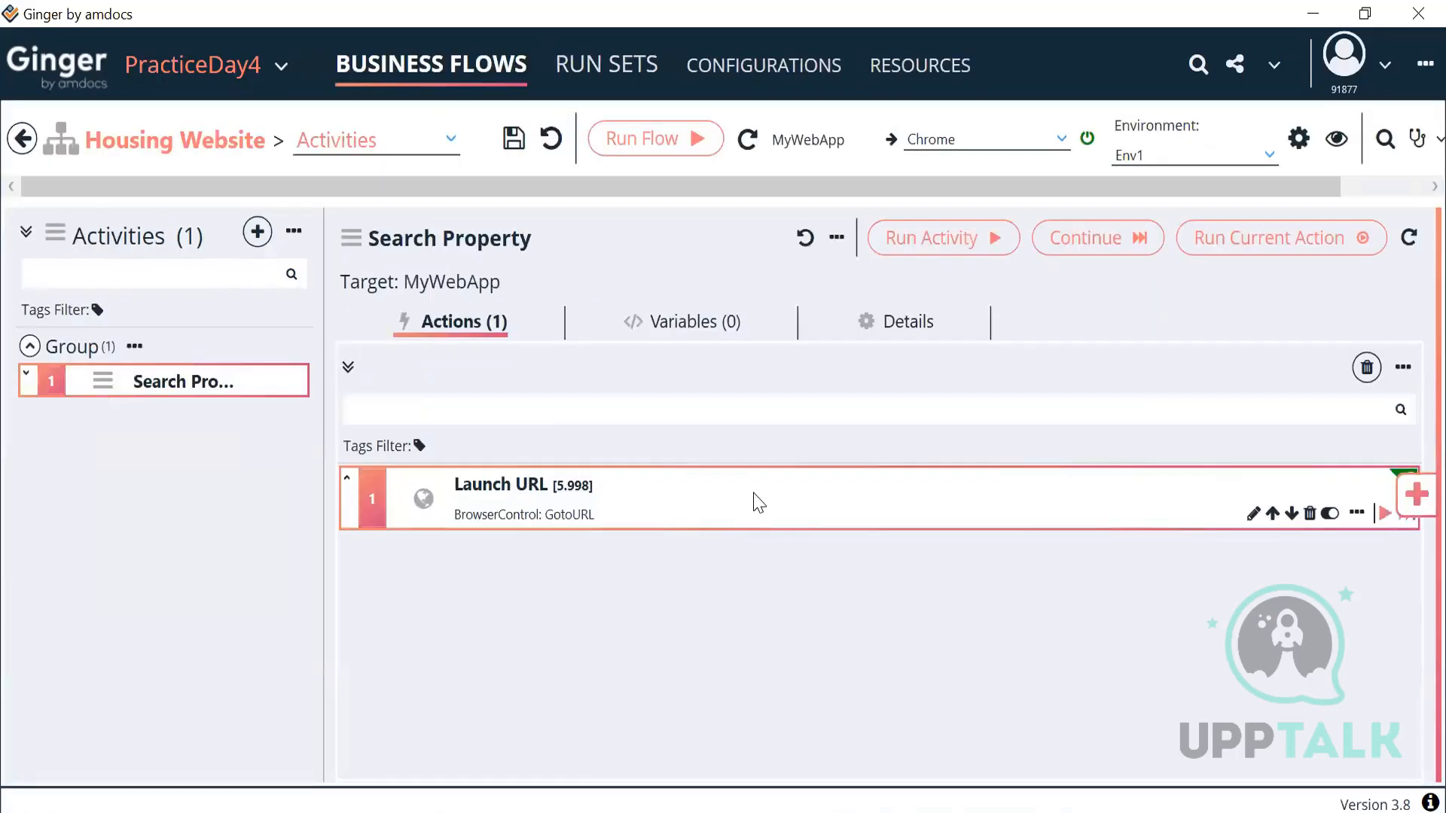
{"action": "double_click", "coordinate": [755, 500]}
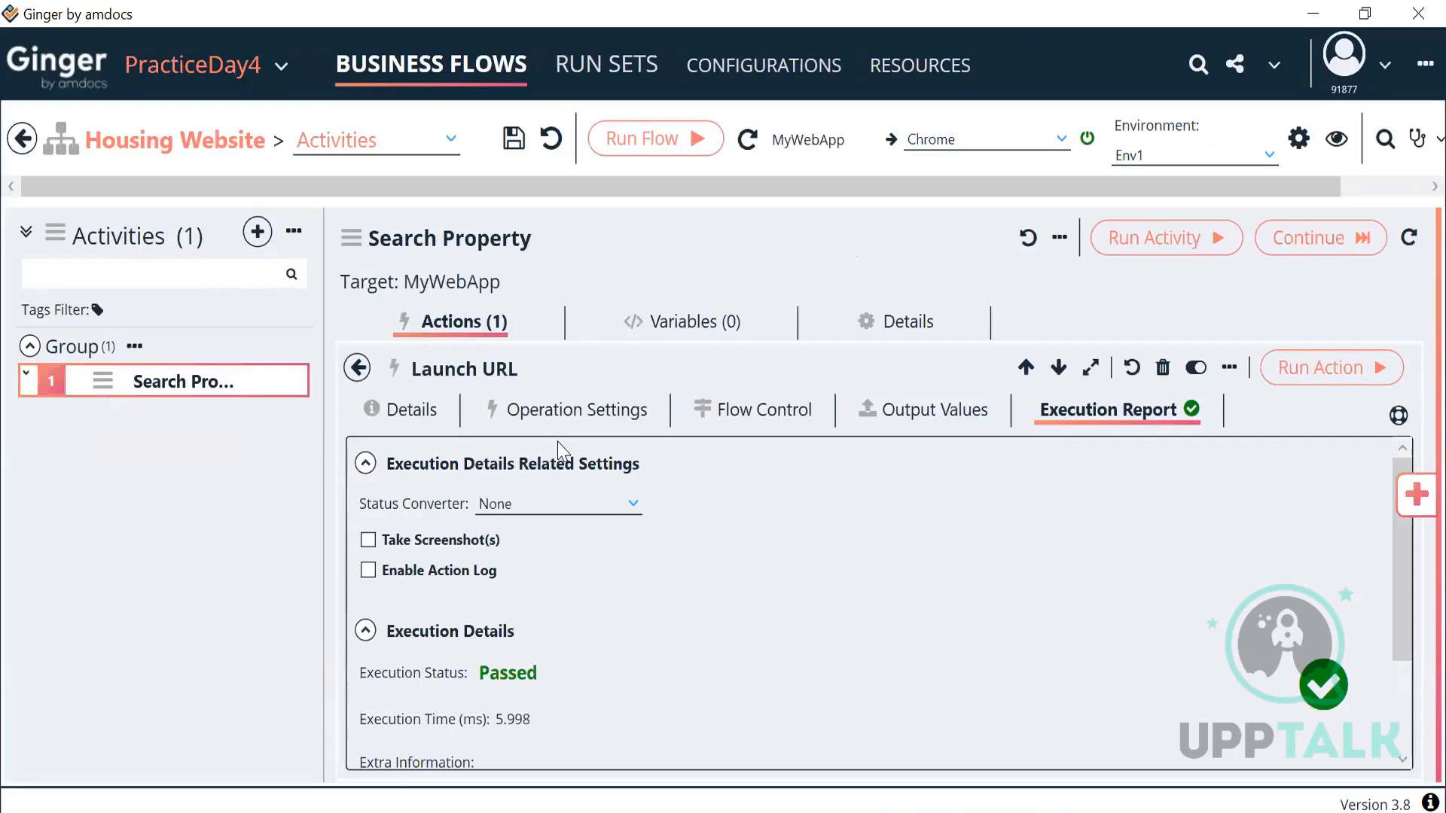
{"action": "left_click", "coordinate": [579, 411]}
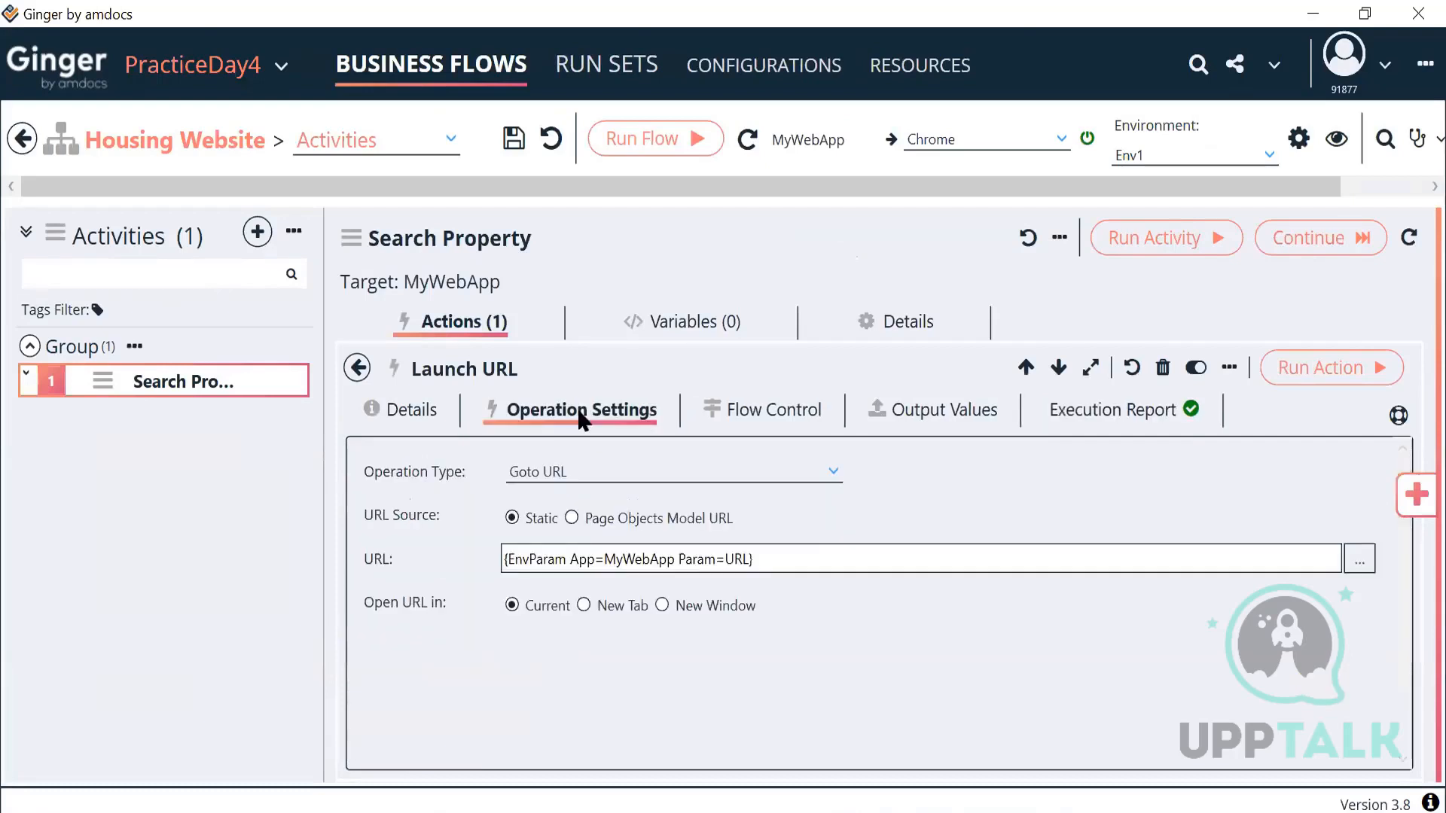
{"action": "left_click", "coordinate": [1359, 561]}
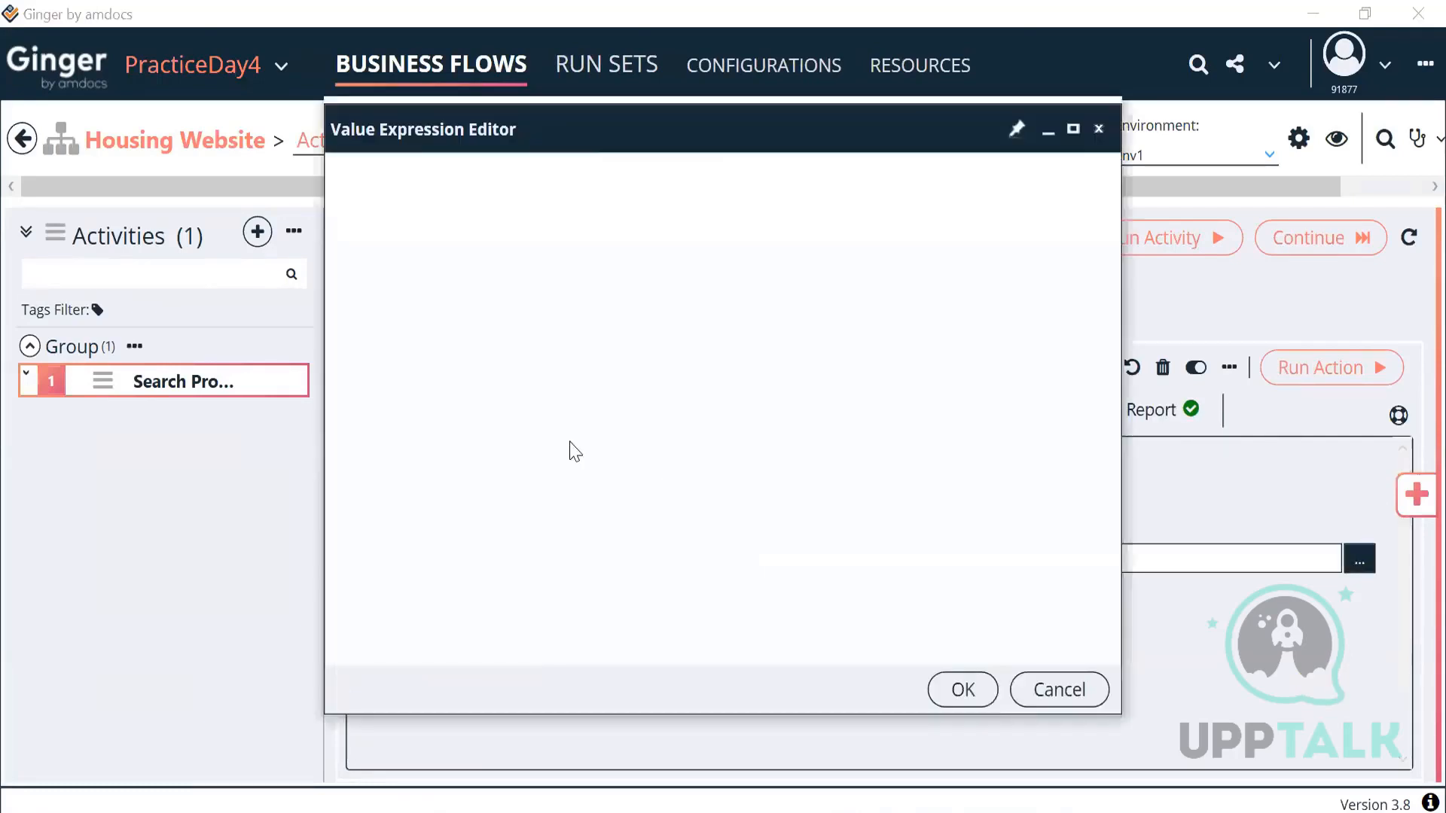
{"action": "left_click_drag", "start_coordinate": [321, 351], "coordinate": [156, 391]}
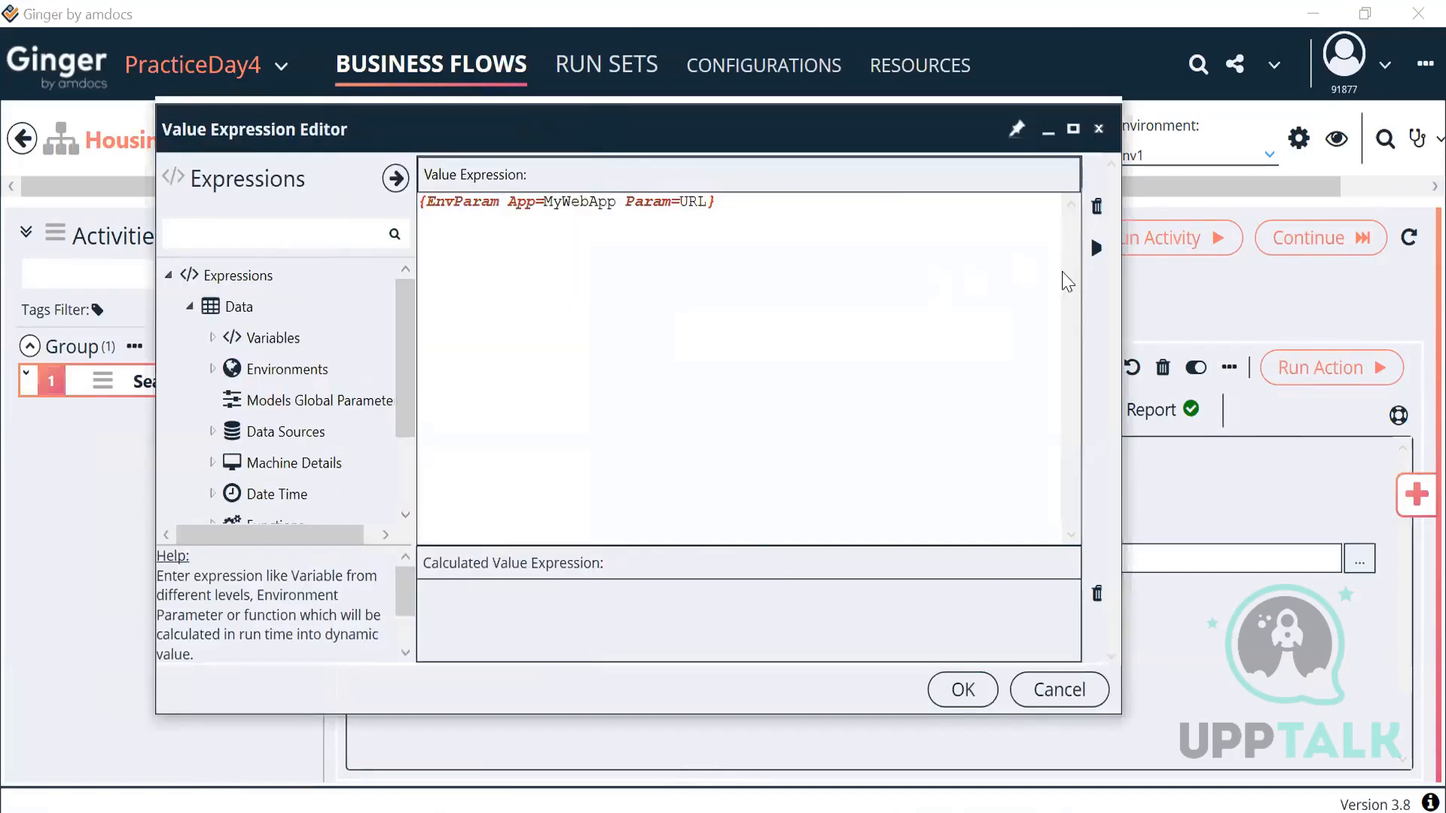
{"action": "left_click", "coordinate": [1096, 250]}
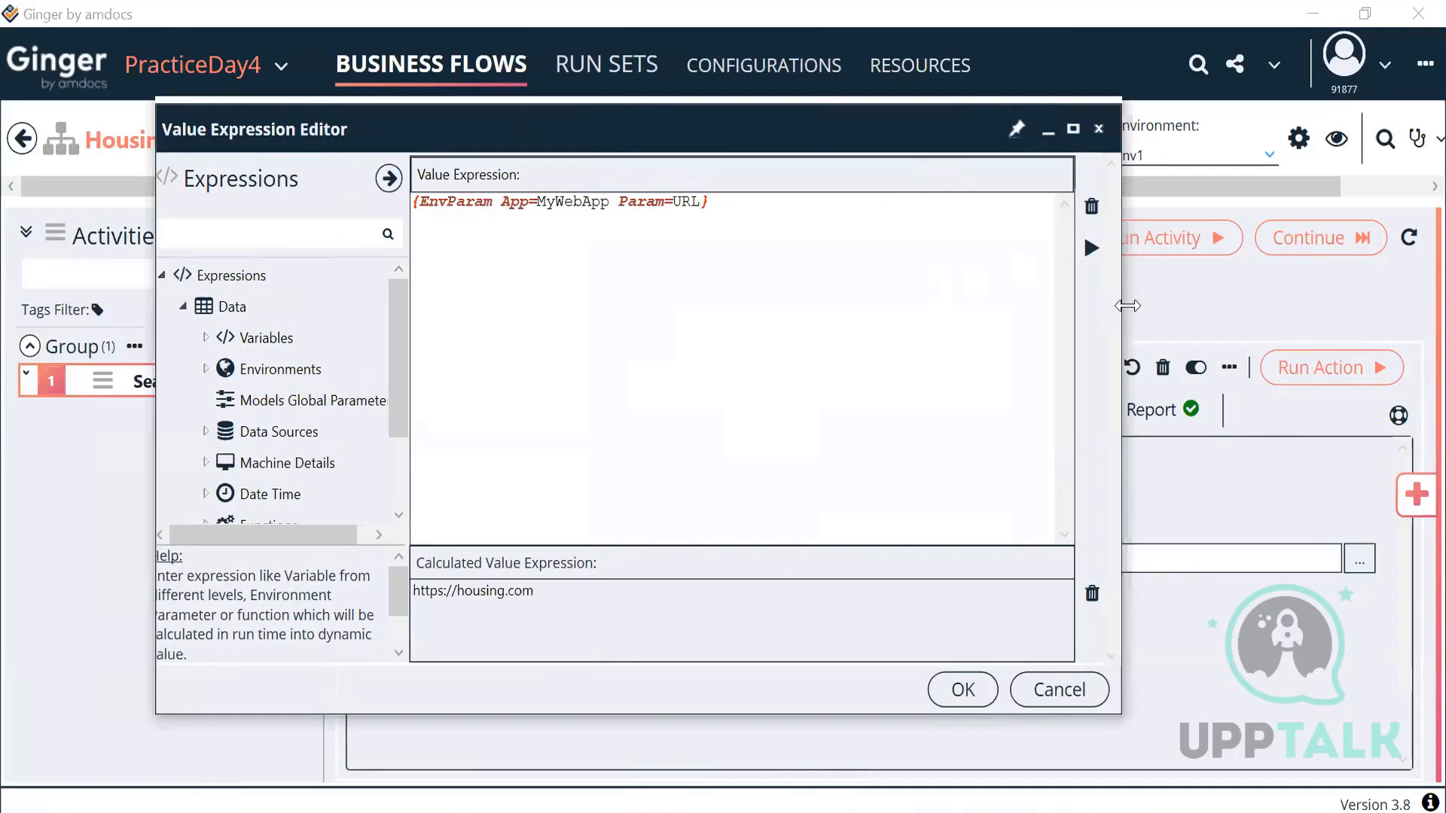
{"action": "left_click_drag", "start_coordinate": [1127, 306], "coordinate": [1185, 292]}
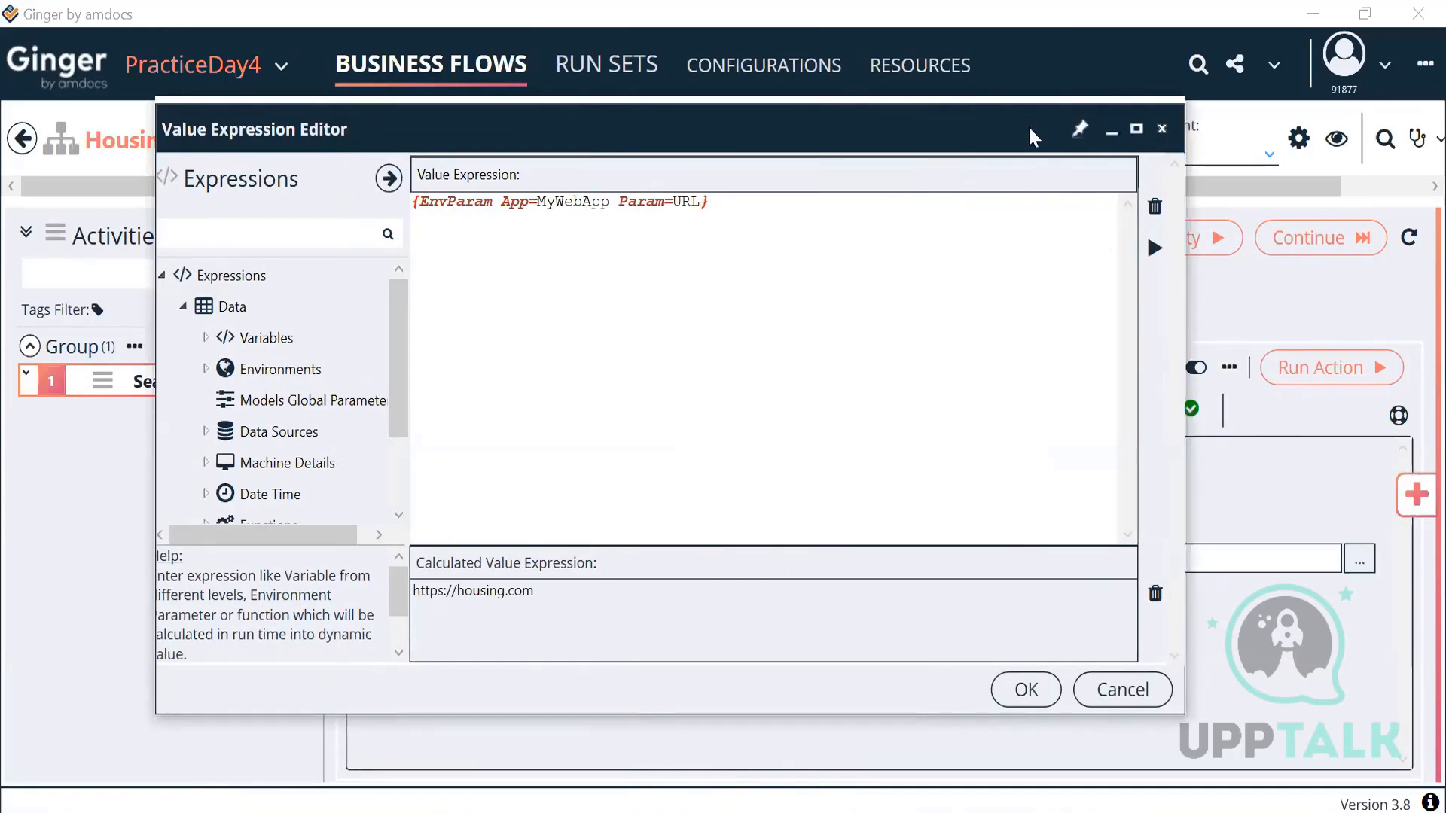
{"action": "left_click_drag", "start_coordinate": [1028, 129], "coordinate": [926, 137]}
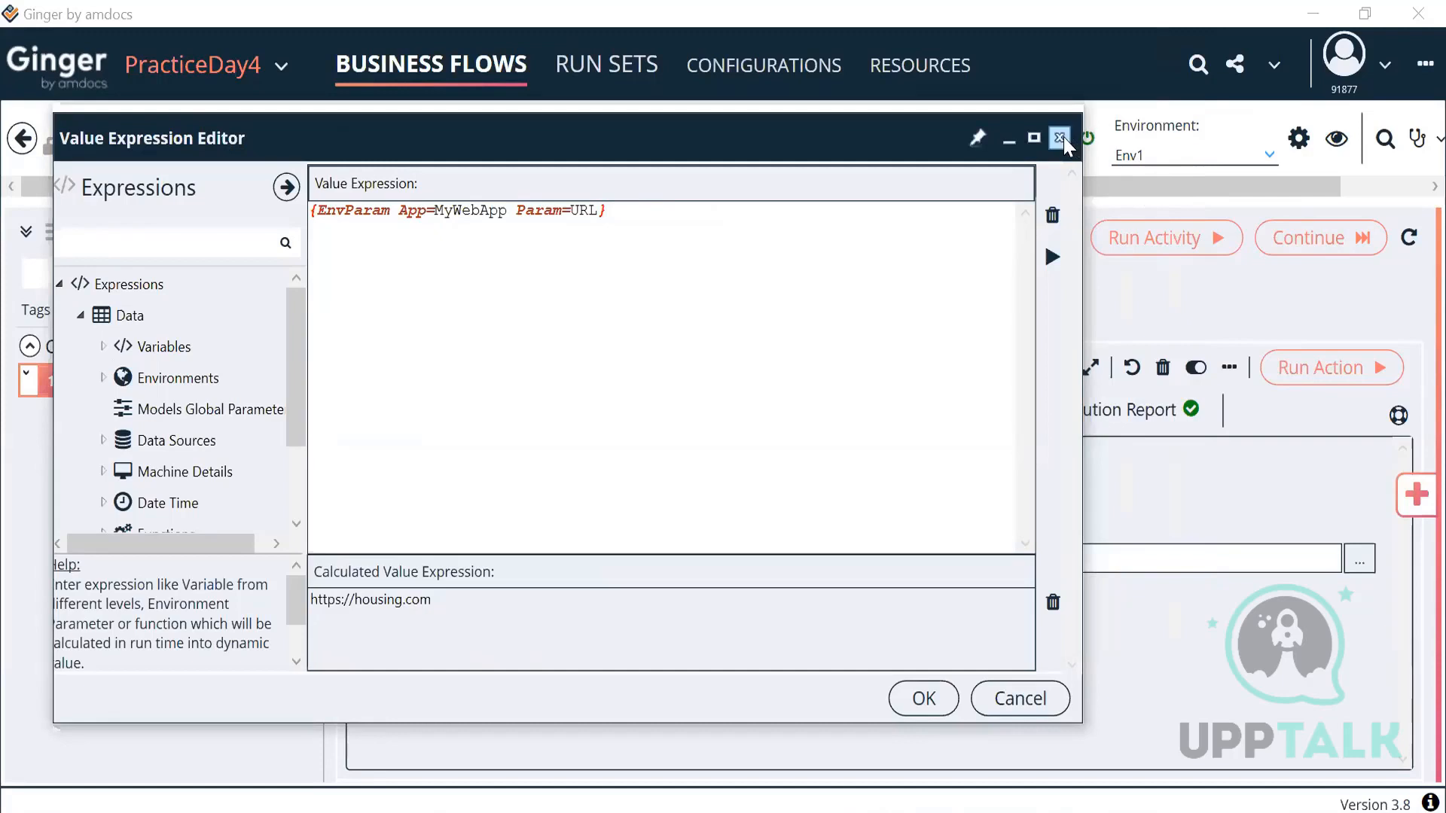
{"action": "left_click", "coordinate": [925, 699]}
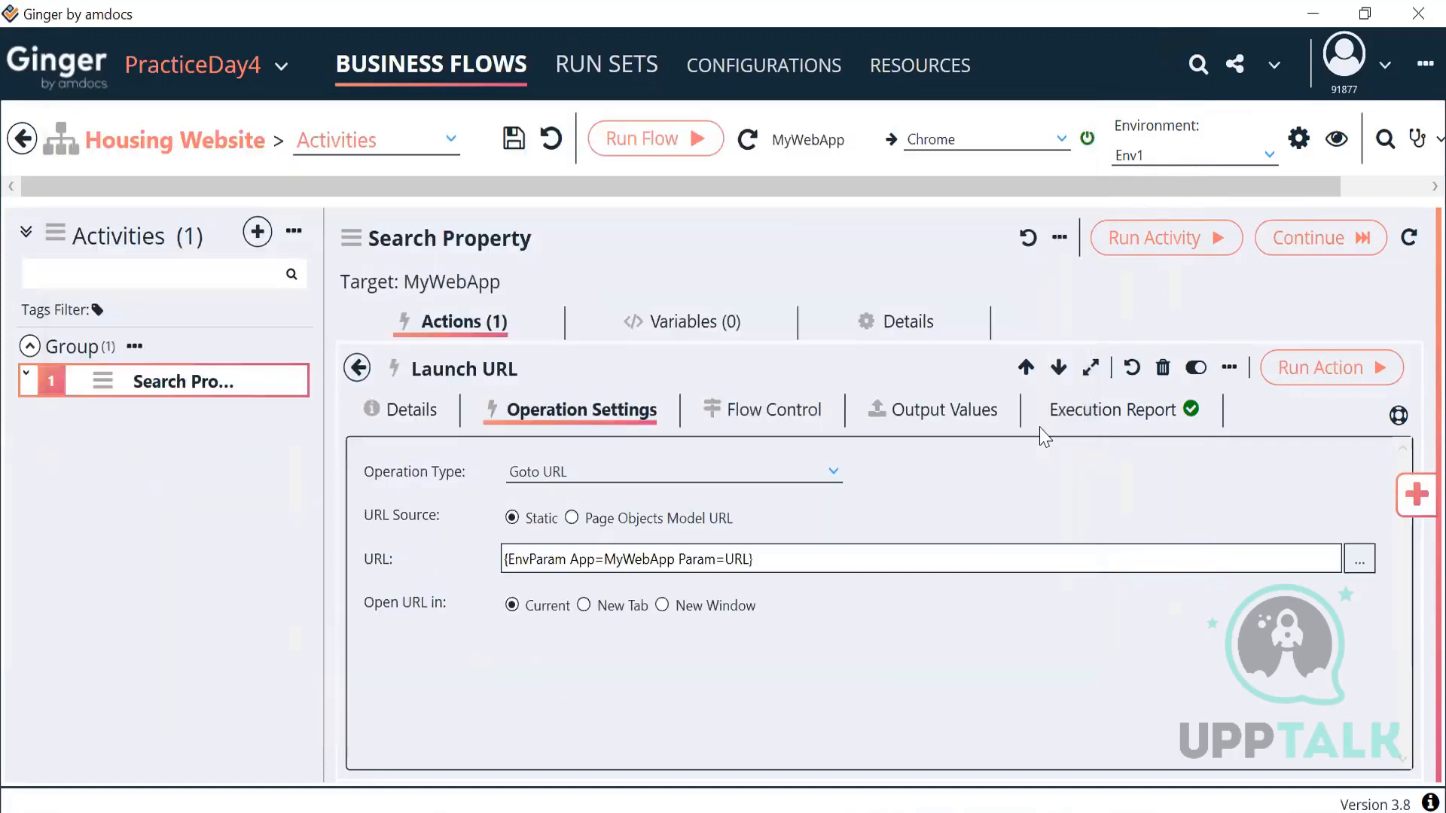
{"action": "left_click", "coordinate": [1169, 158]}
{"action": "left_click", "coordinate": [1169, 213]}
{"action": "left_click", "coordinate": [1358, 558]}
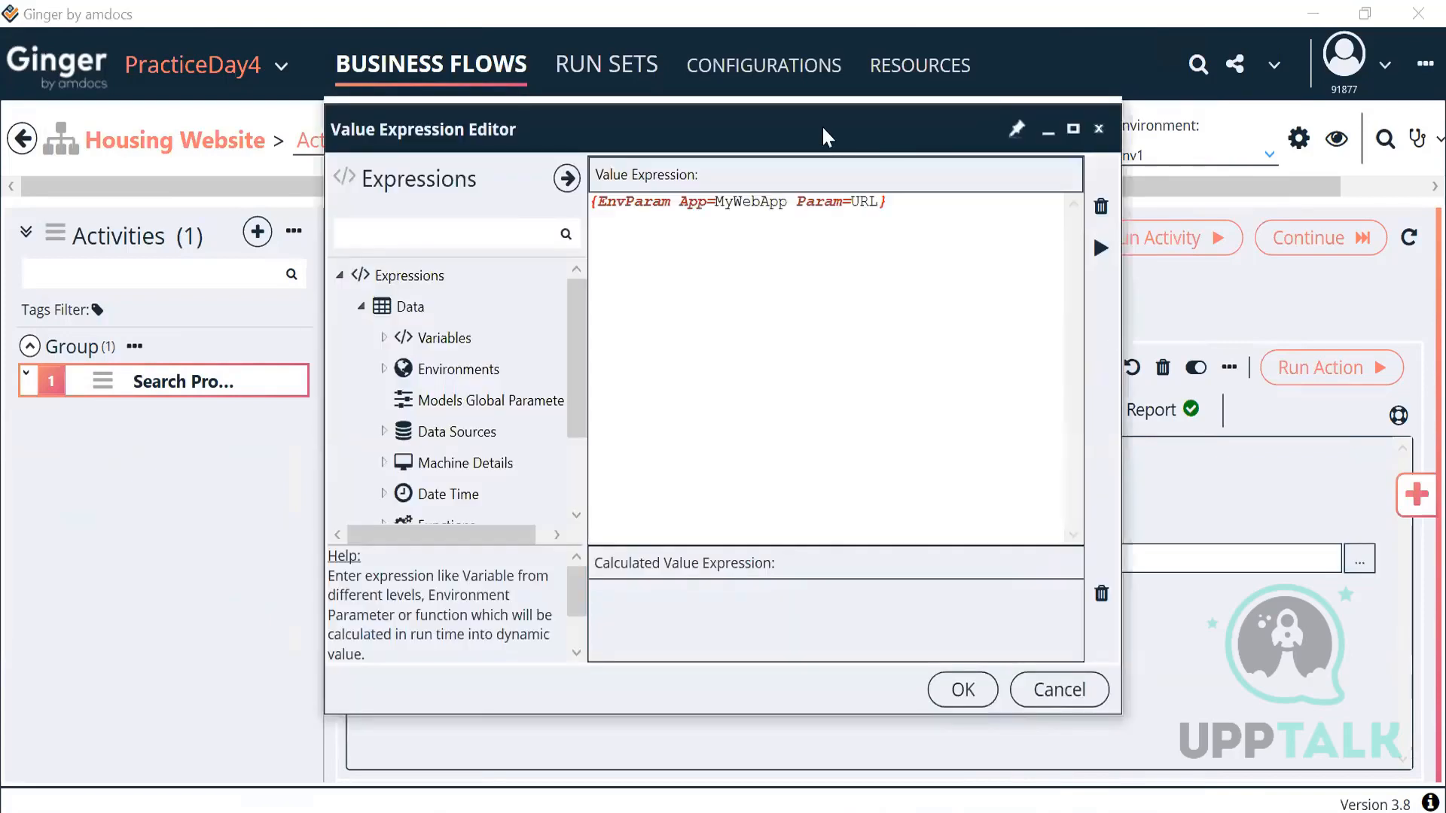
{"action": "left_click_drag", "start_coordinate": [823, 136], "coordinate": [607, 147]}
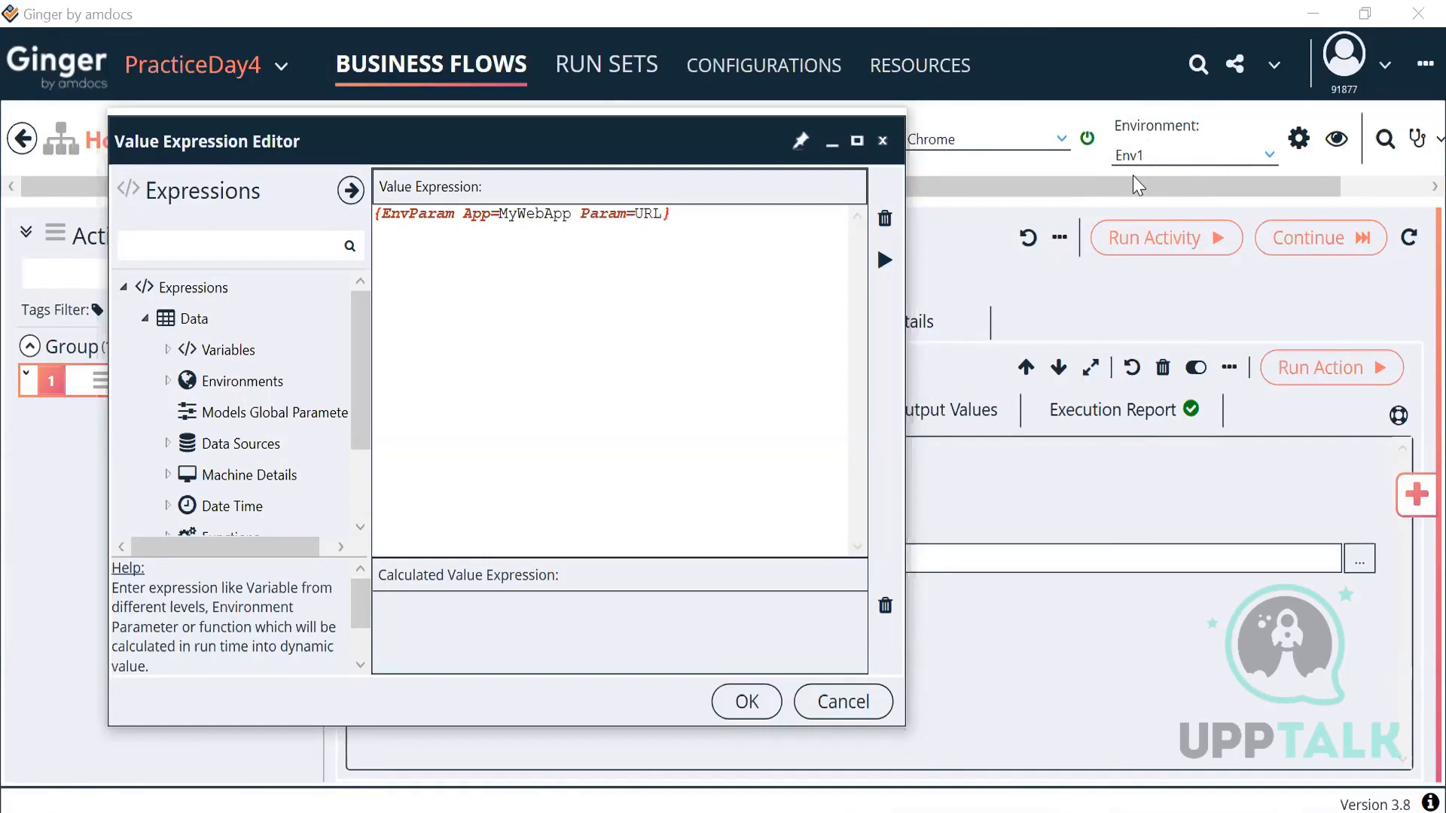
{"action": "left_click", "coordinate": [884, 260]}
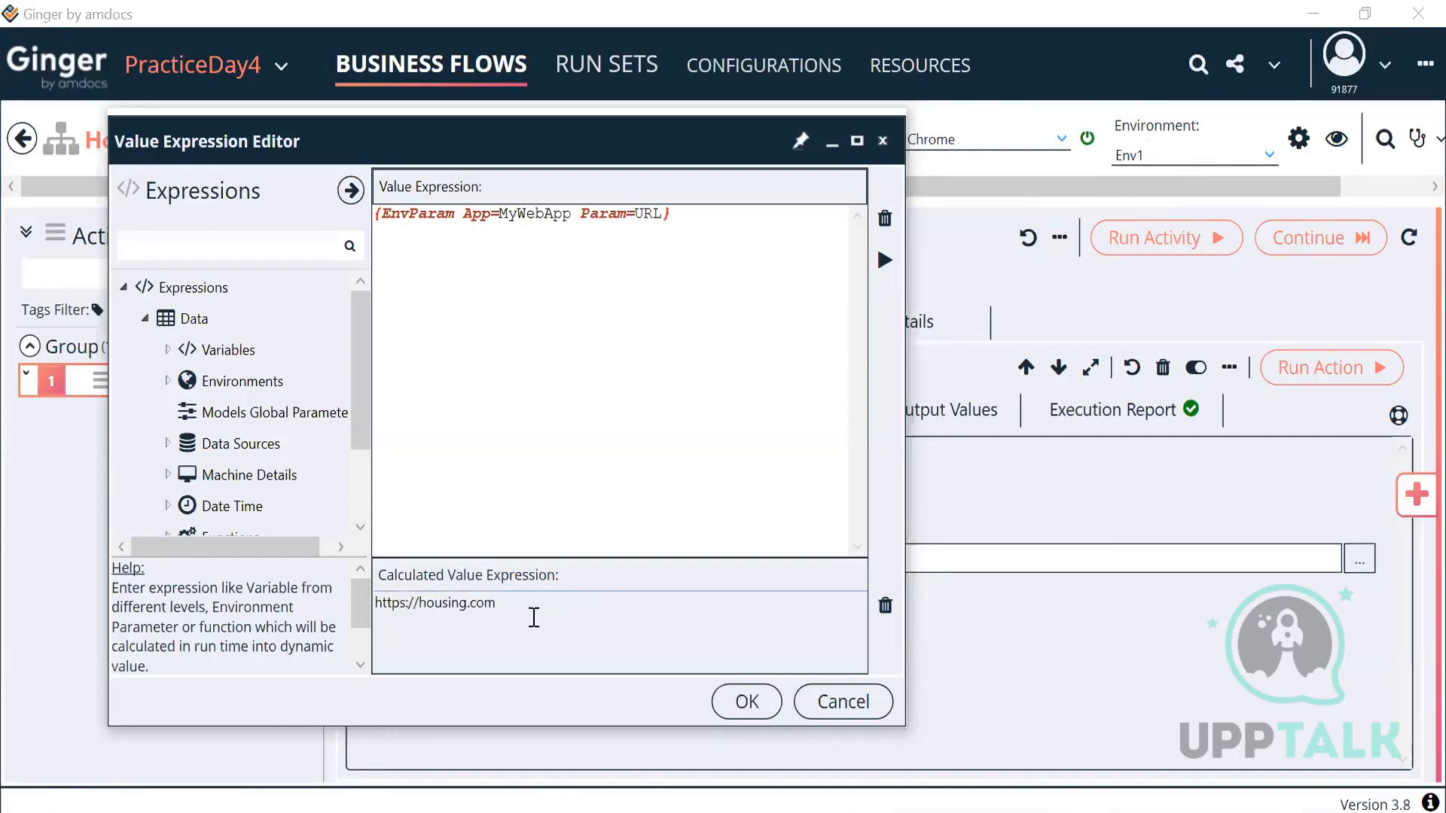
{"action": "left_click_drag", "start_coordinate": [497, 604], "coordinate": [343, 614]}
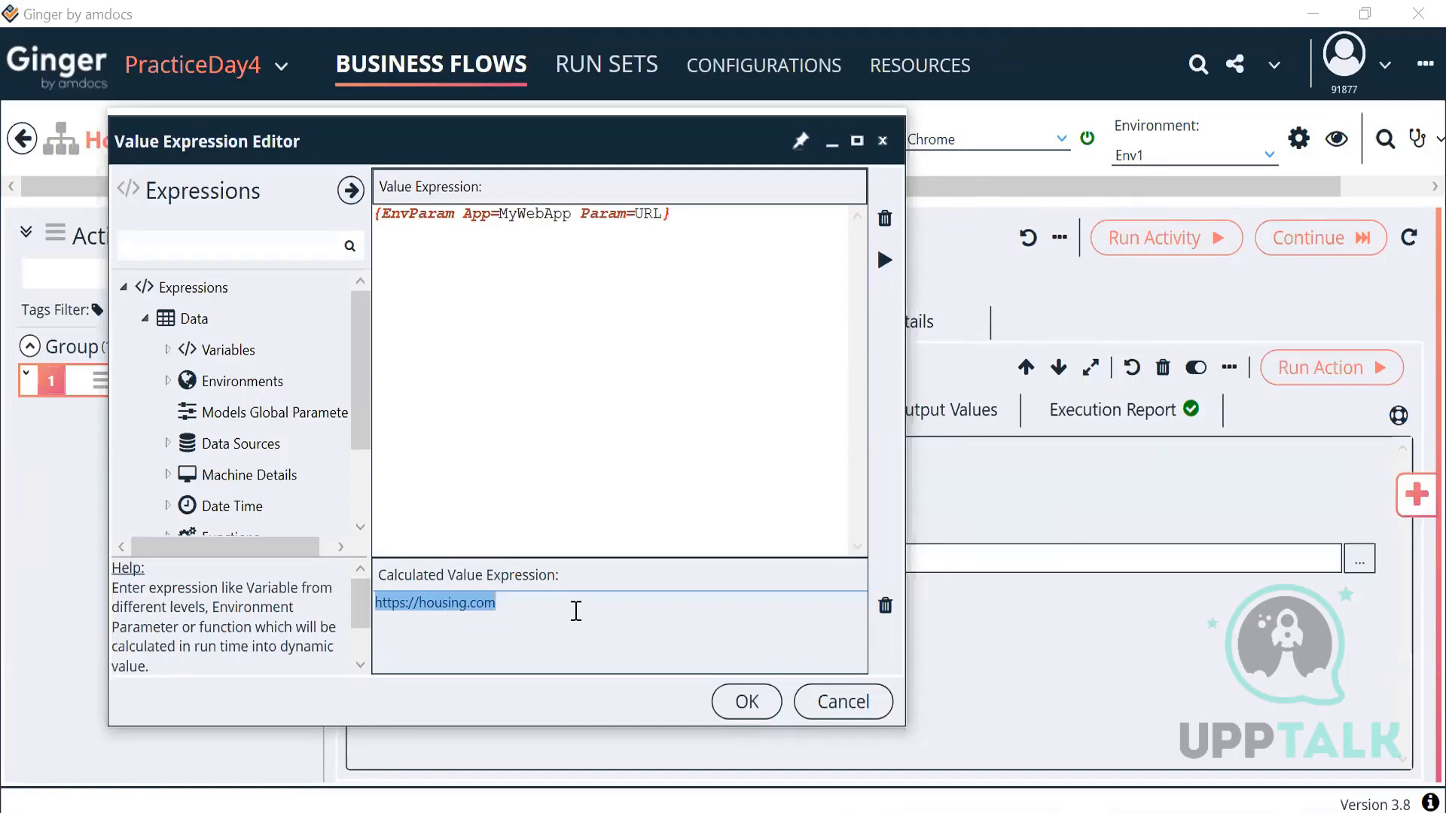
{"action": "left_click", "coordinate": [747, 701]}
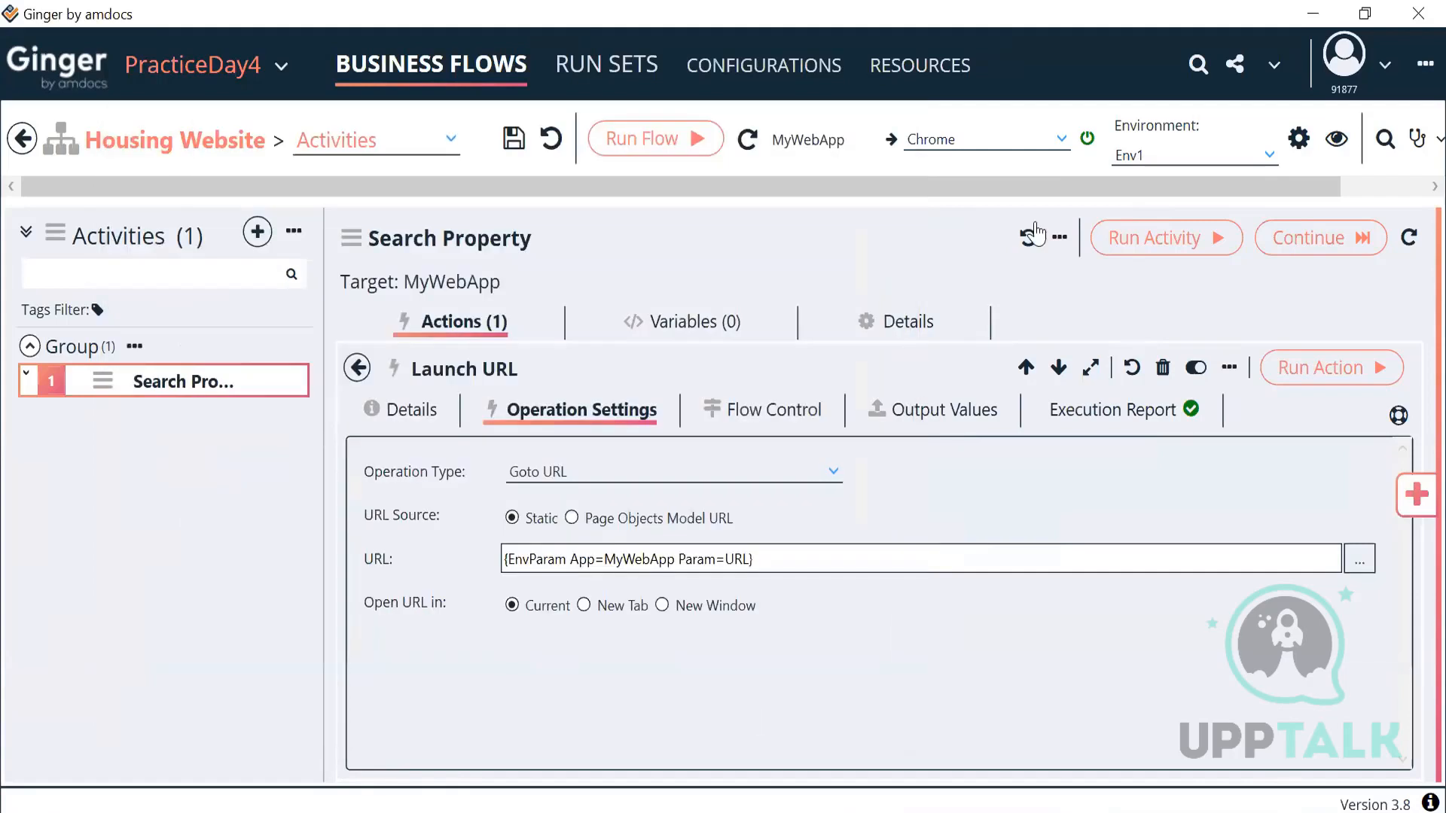
{"action": "left_click", "coordinate": [919, 65]}
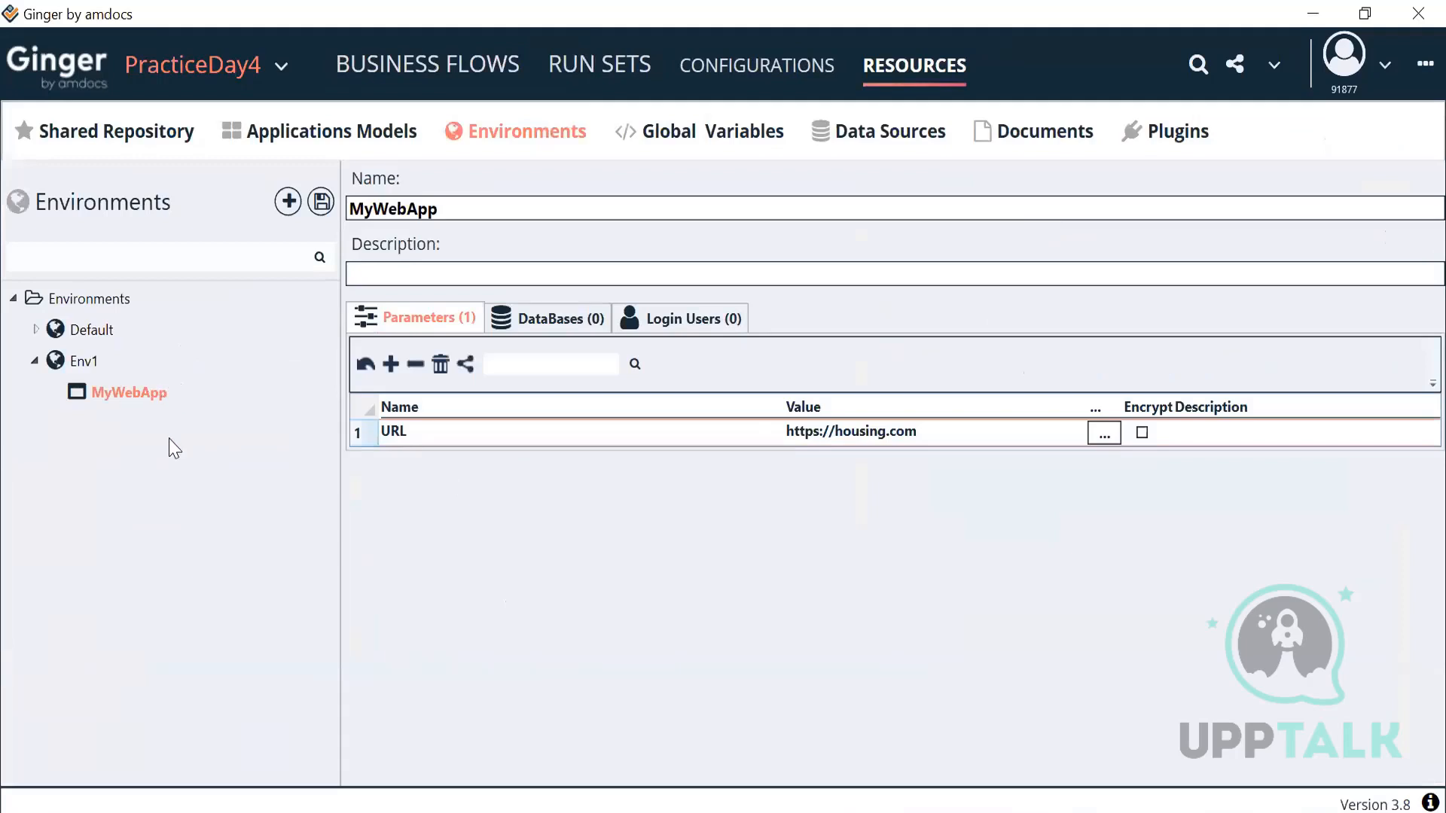
{"action": "left_click", "coordinate": [321, 202]}
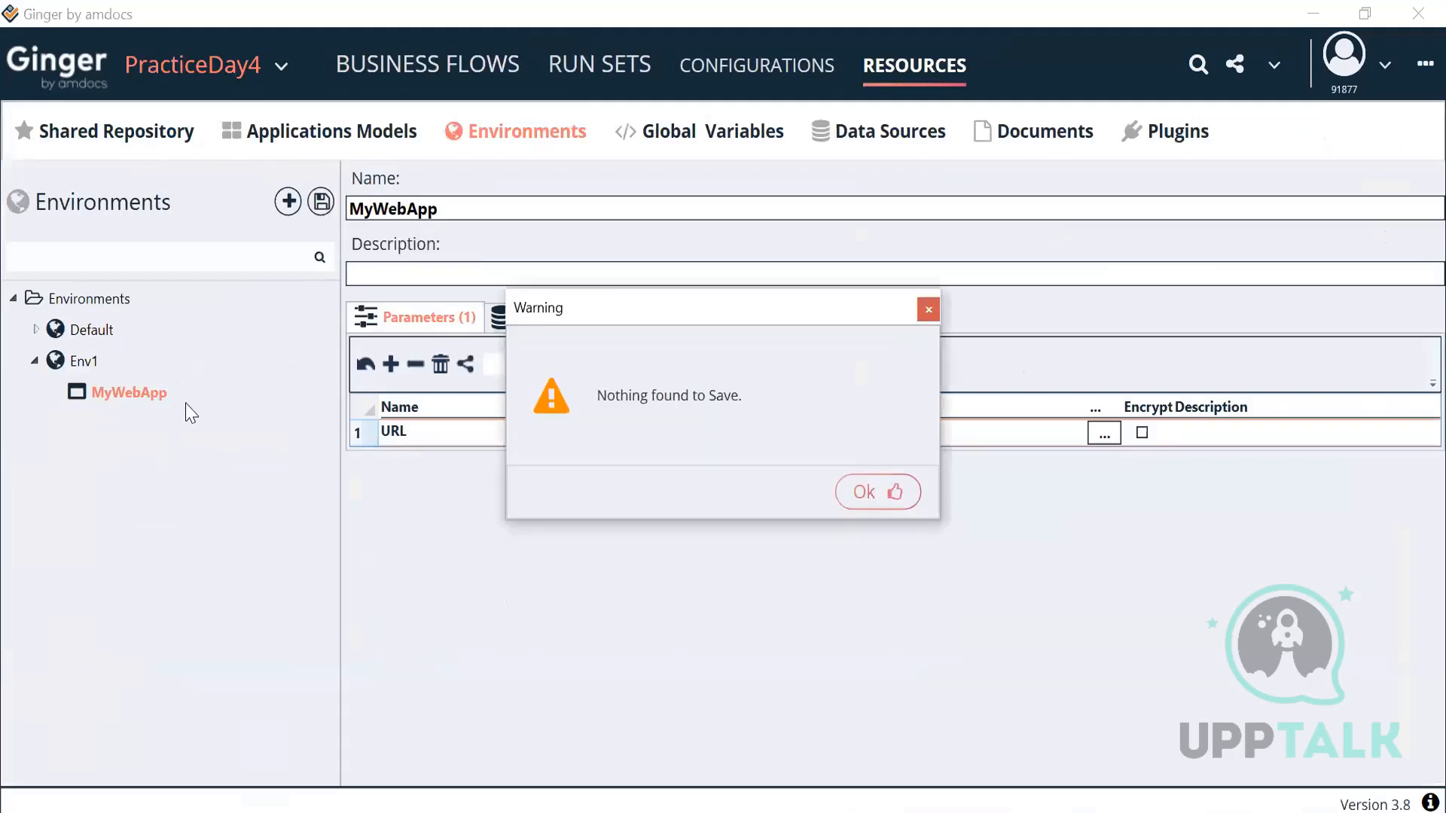
{"action": "right_click", "coordinate": [132, 396]}
{"action": "left_click", "coordinate": [200, 419]}
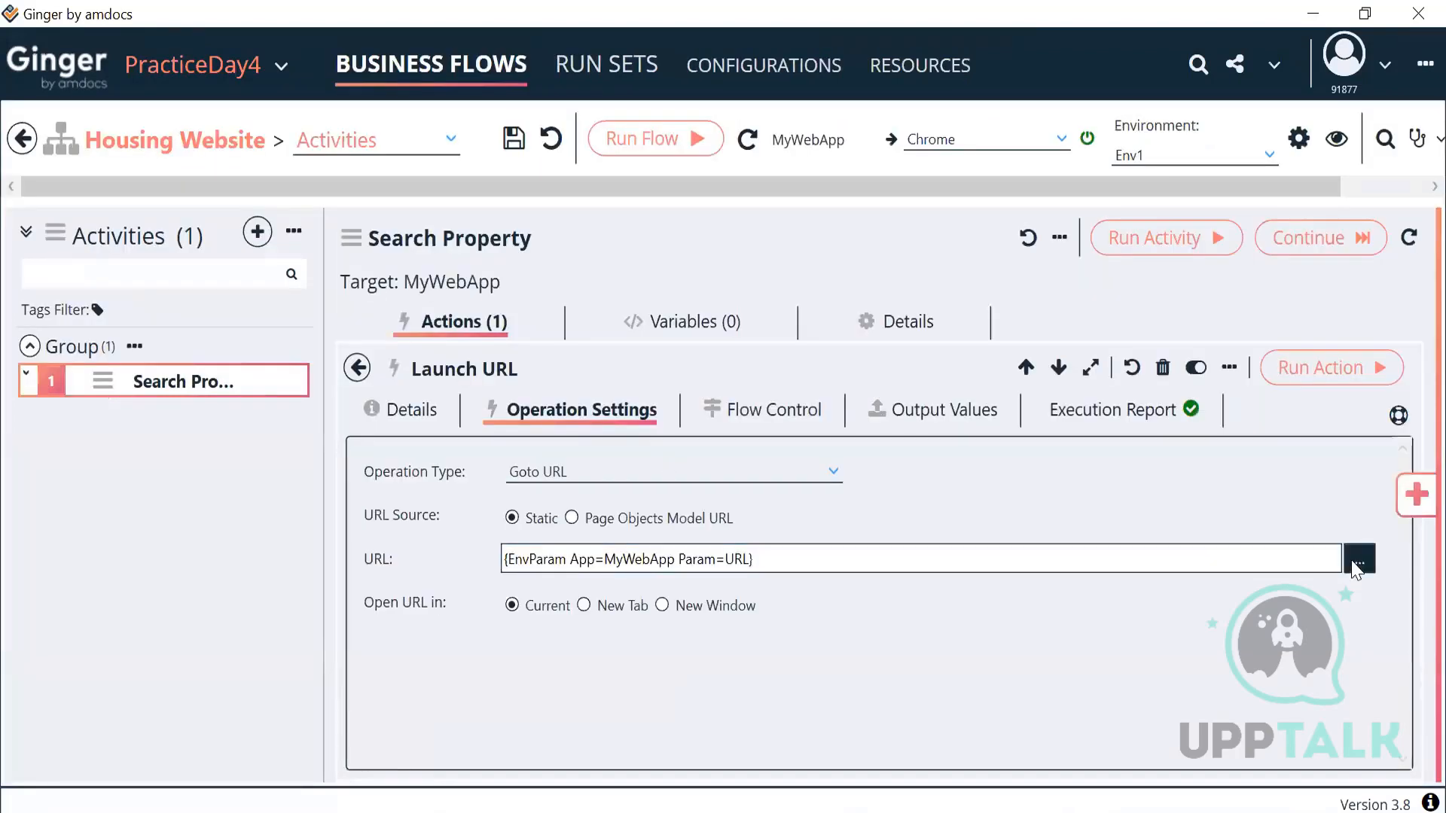
Step: Evaluate Launch URL's EnvParam URL expression, run it in Chrome, and return to the flow's details page
{"action": "left_click", "coordinate": [1358, 561]}
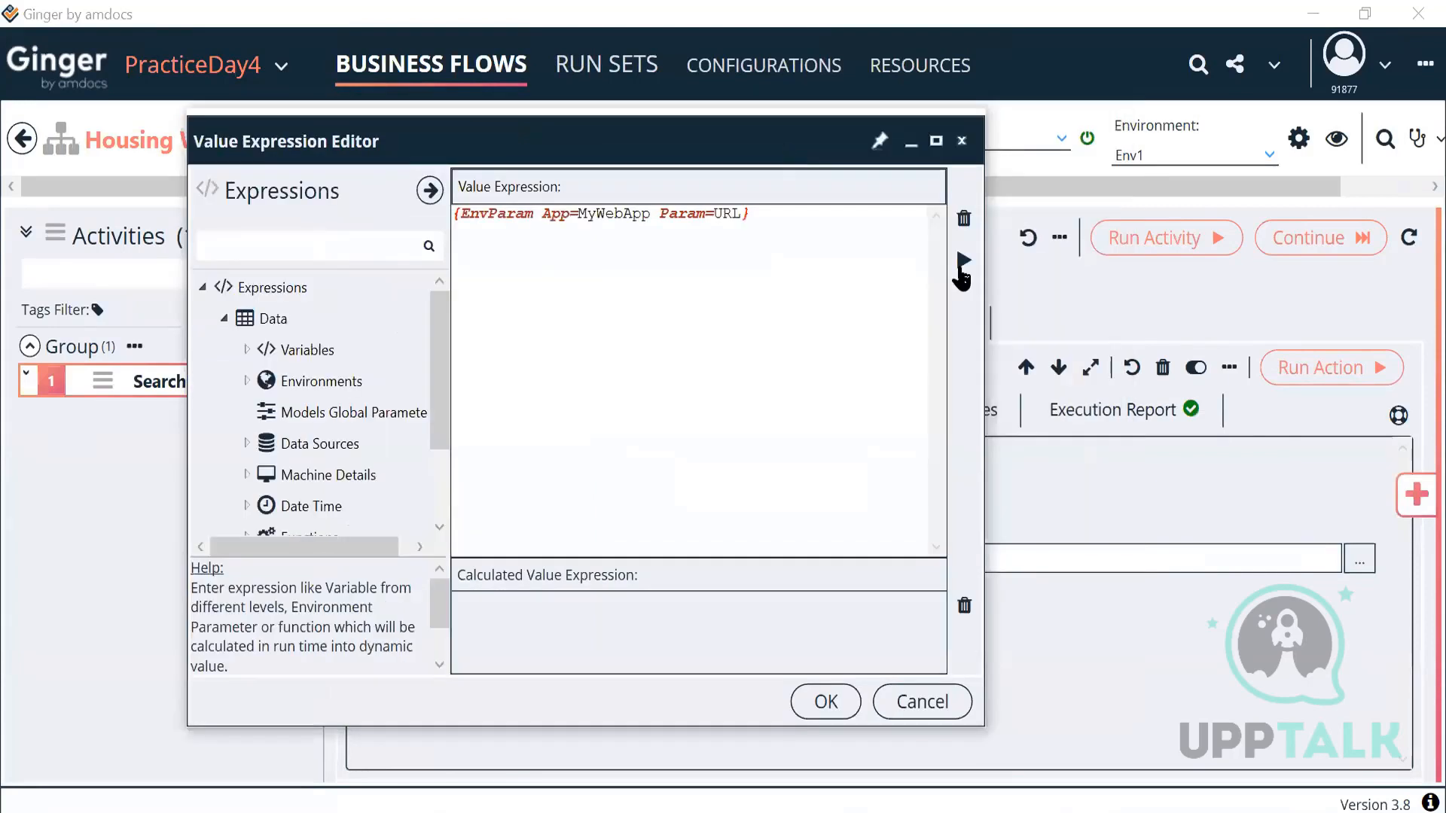
{"action": "left_click", "coordinate": [962, 264]}
{"action": "left_click_drag", "start_coordinate": [578, 603], "coordinate": [399, 643]}
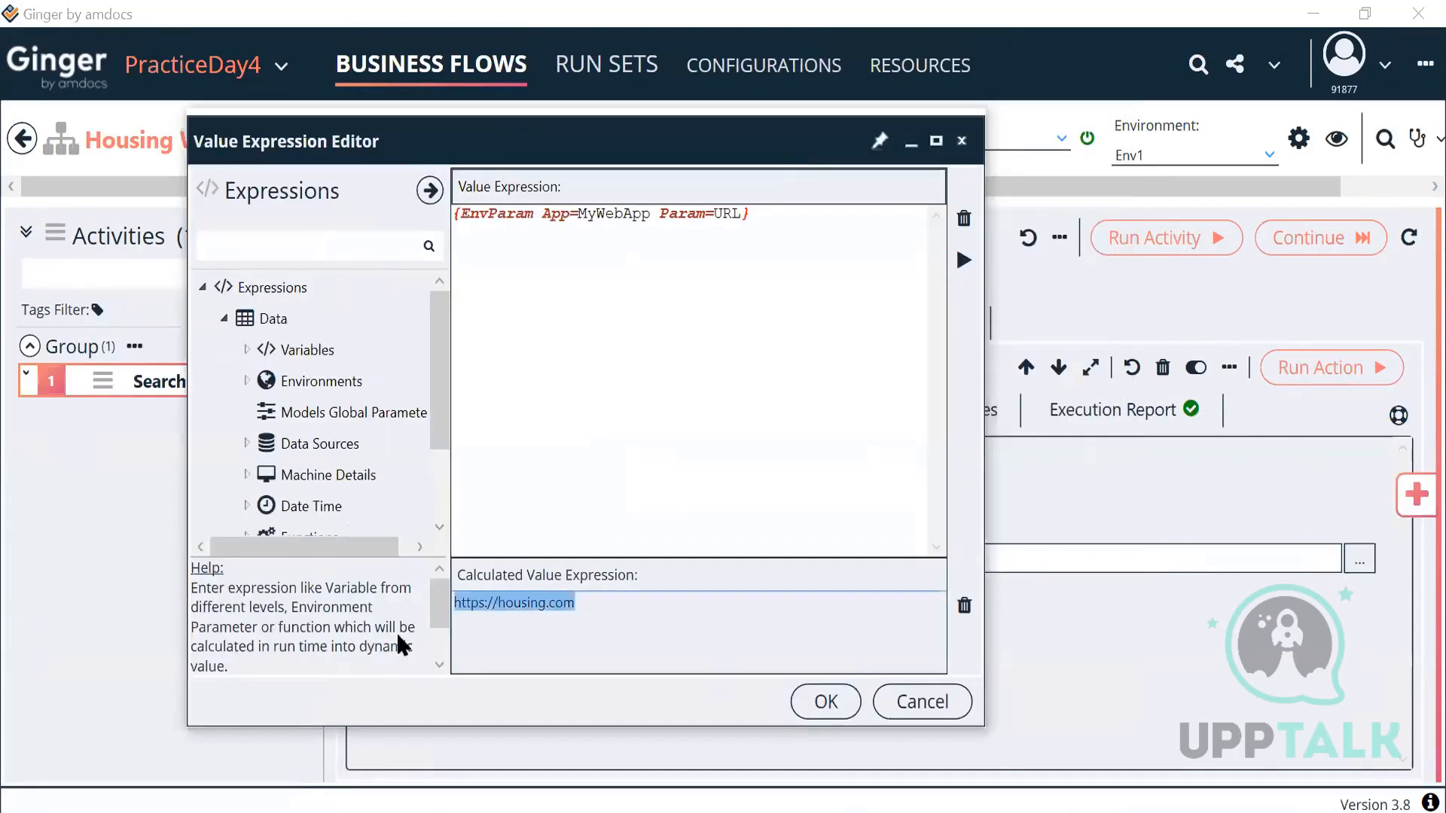
{"action": "left_click", "coordinate": [826, 703]}
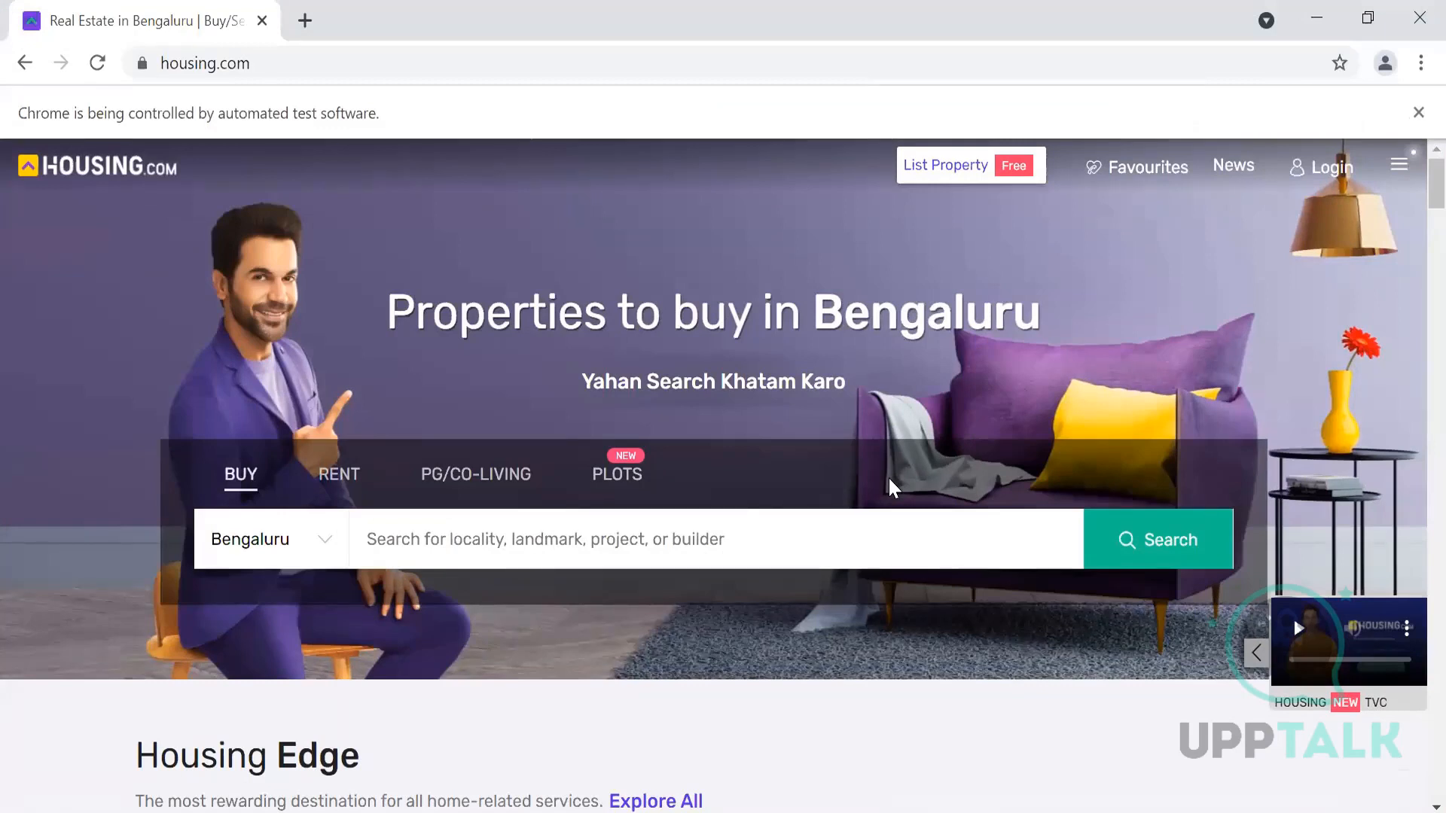
{"action": "left_click", "coordinate": [812, 784]}
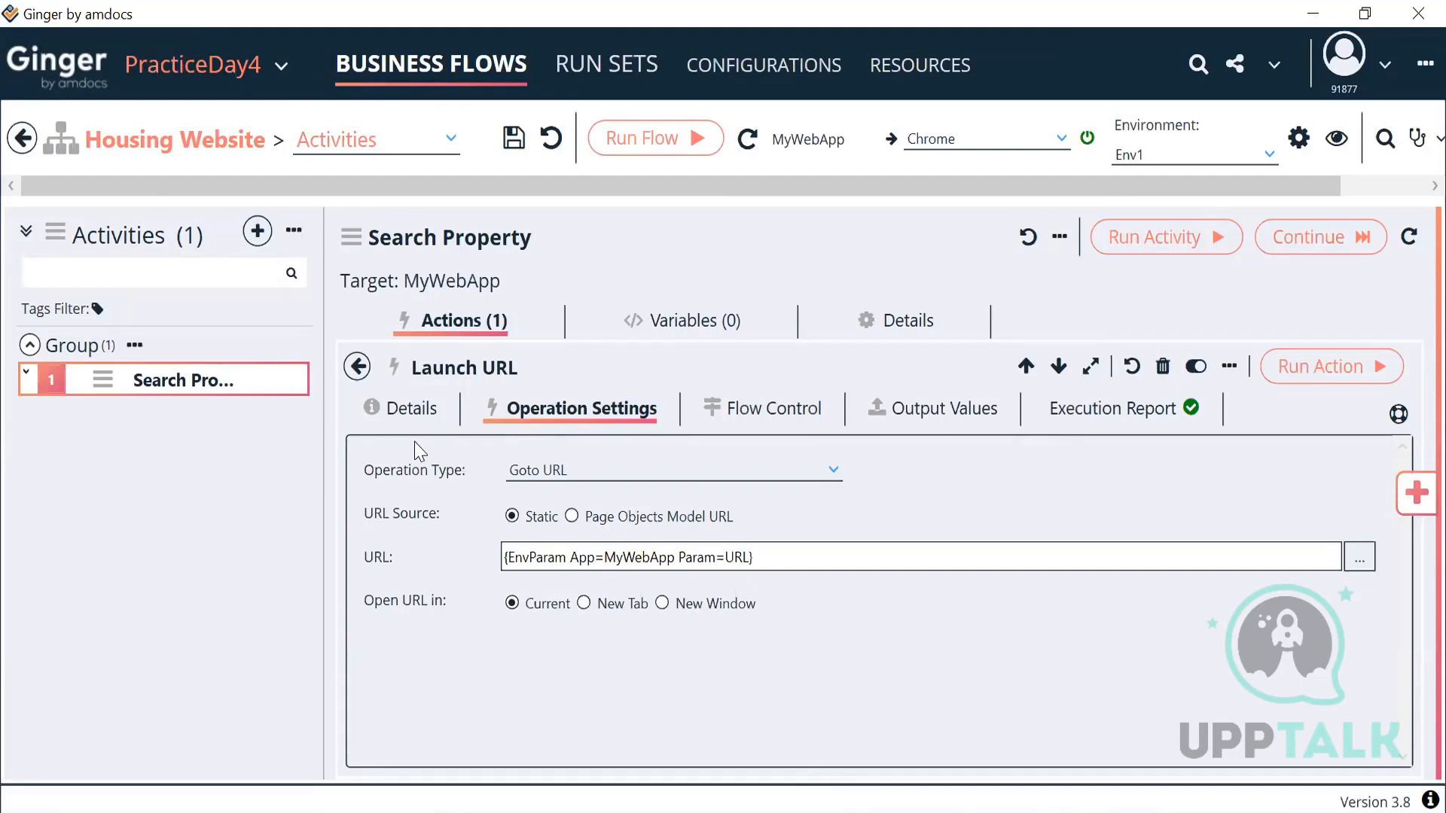
{"action": "left_click", "coordinate": [23, 137]}
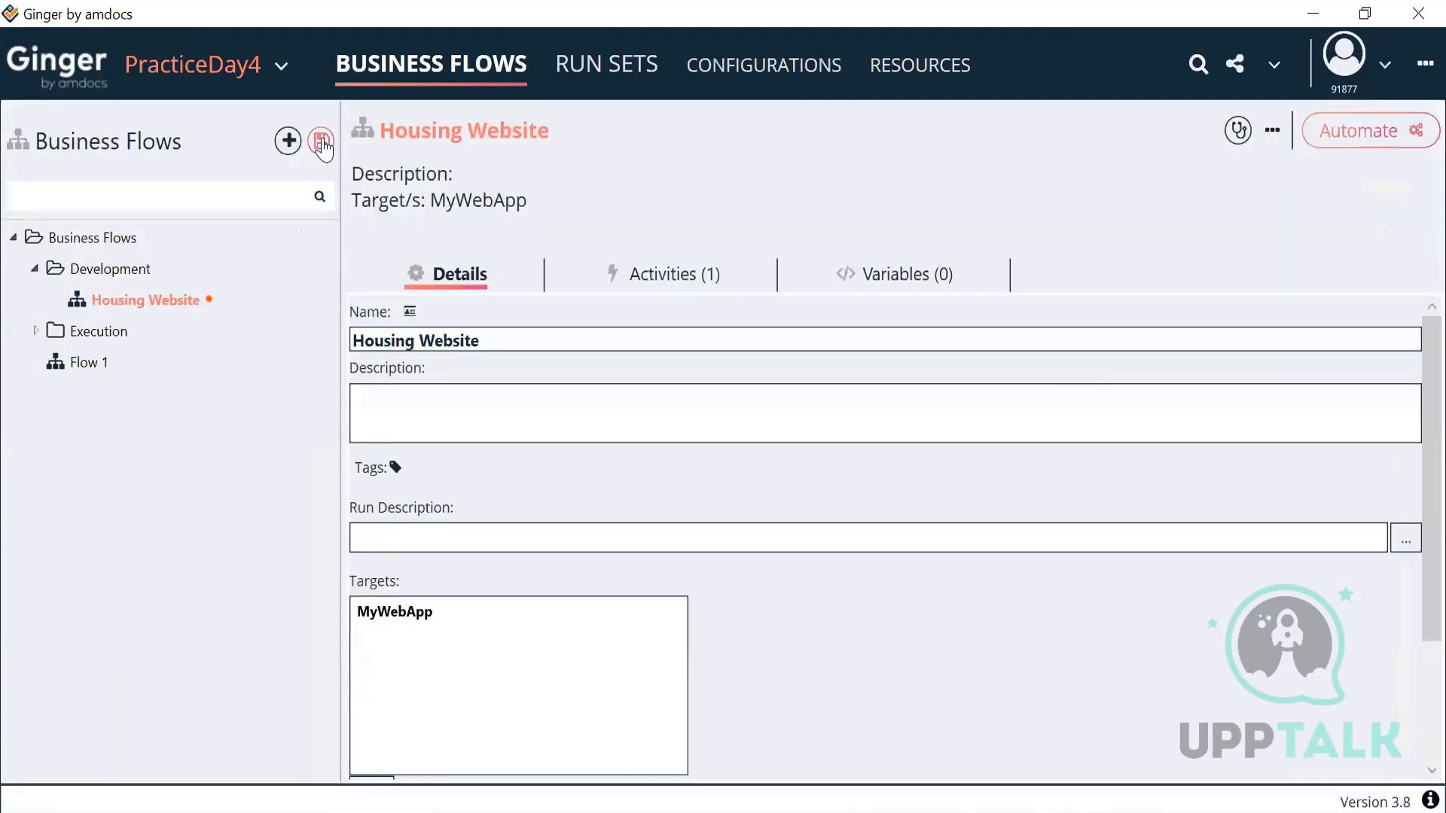
Step: Save the Housing Website business flow and reopen it to Launch URL's settings
{"action": "left_click", "coordinate": [322, 143]}
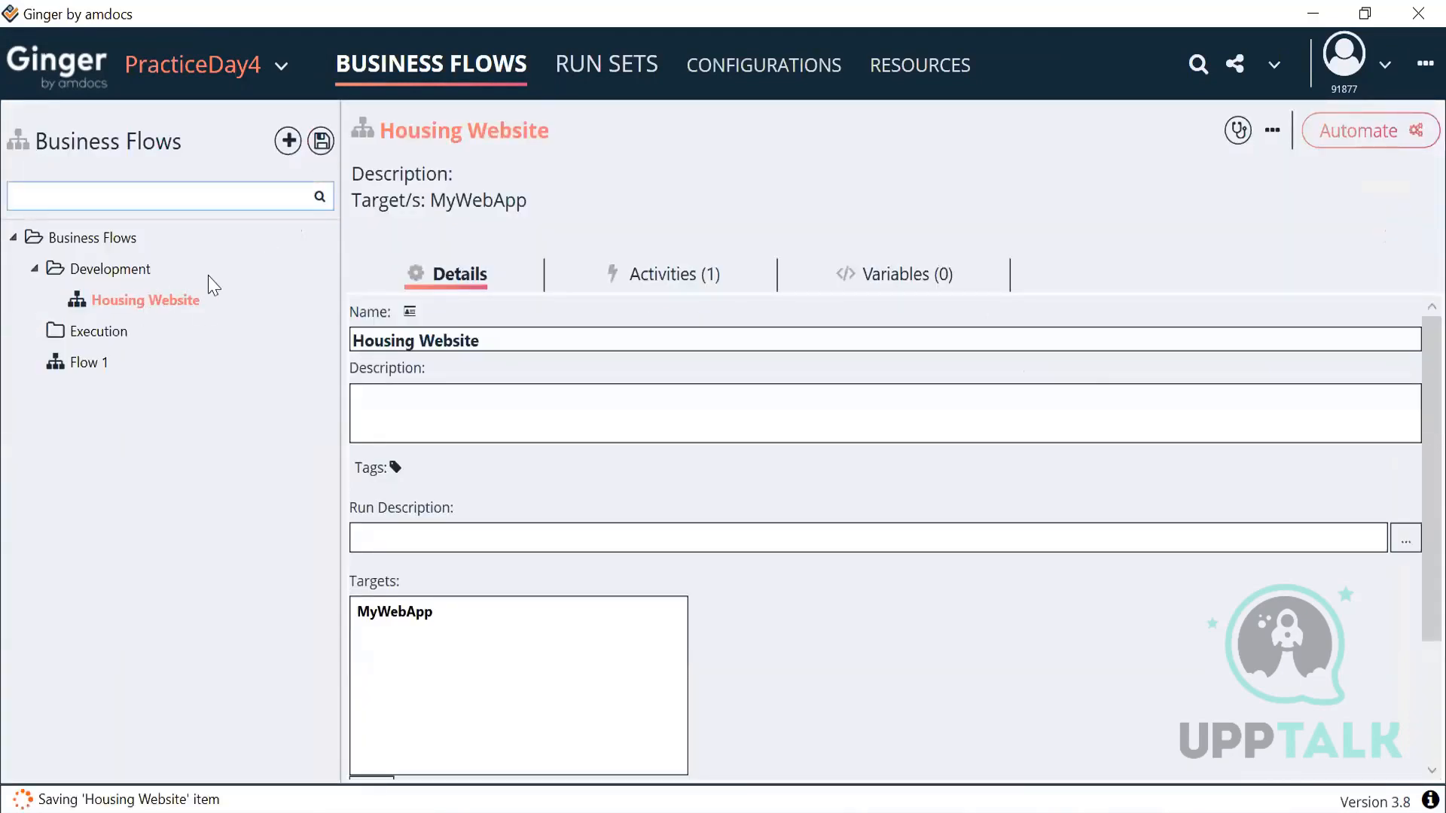
{"action": "right_click", "coordinate": [167, 307]}
{"action": "left_click", "coordinate": [223, 349]}
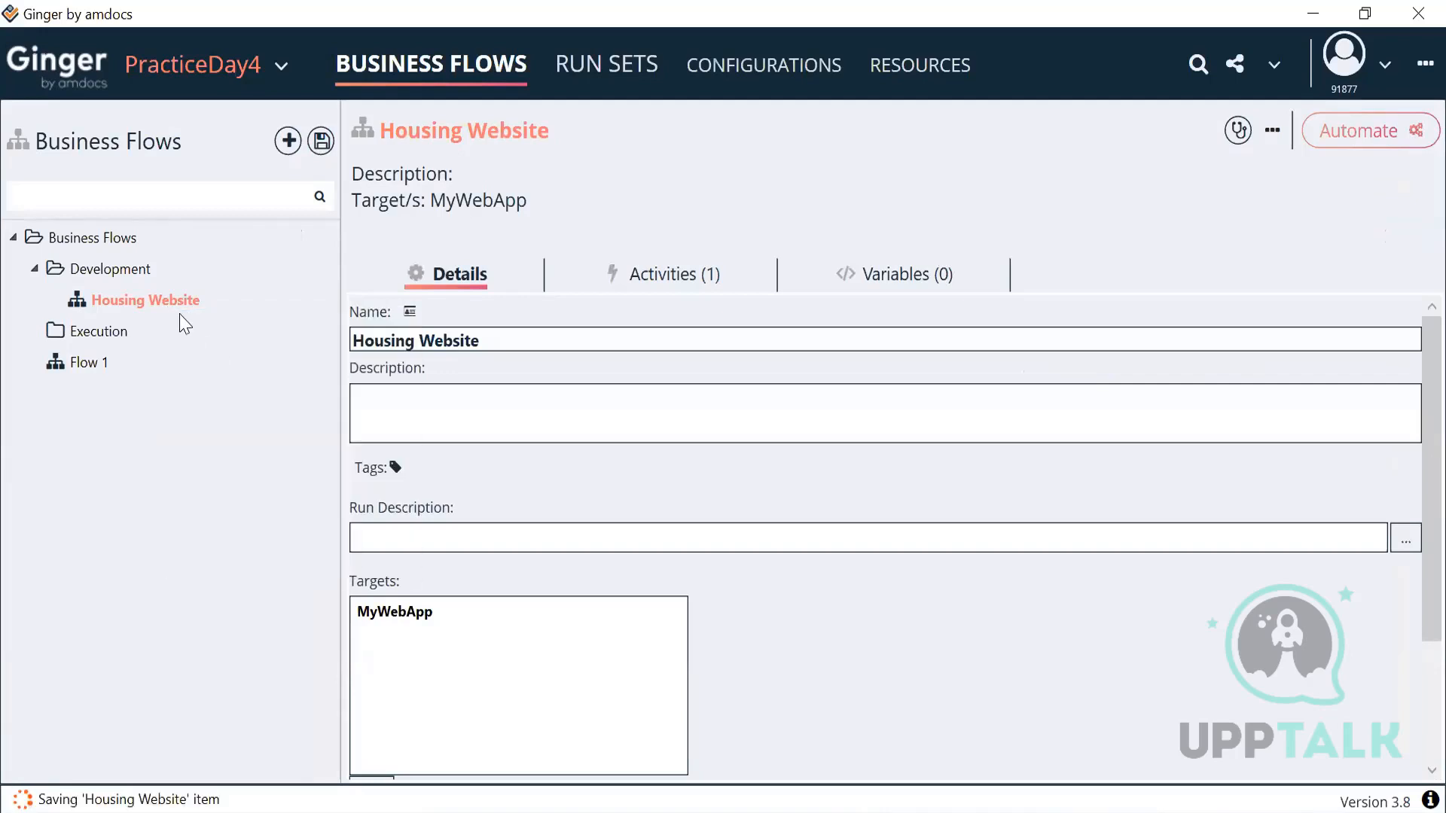
{"action": "double_click", "coordinate": [173, 304]}
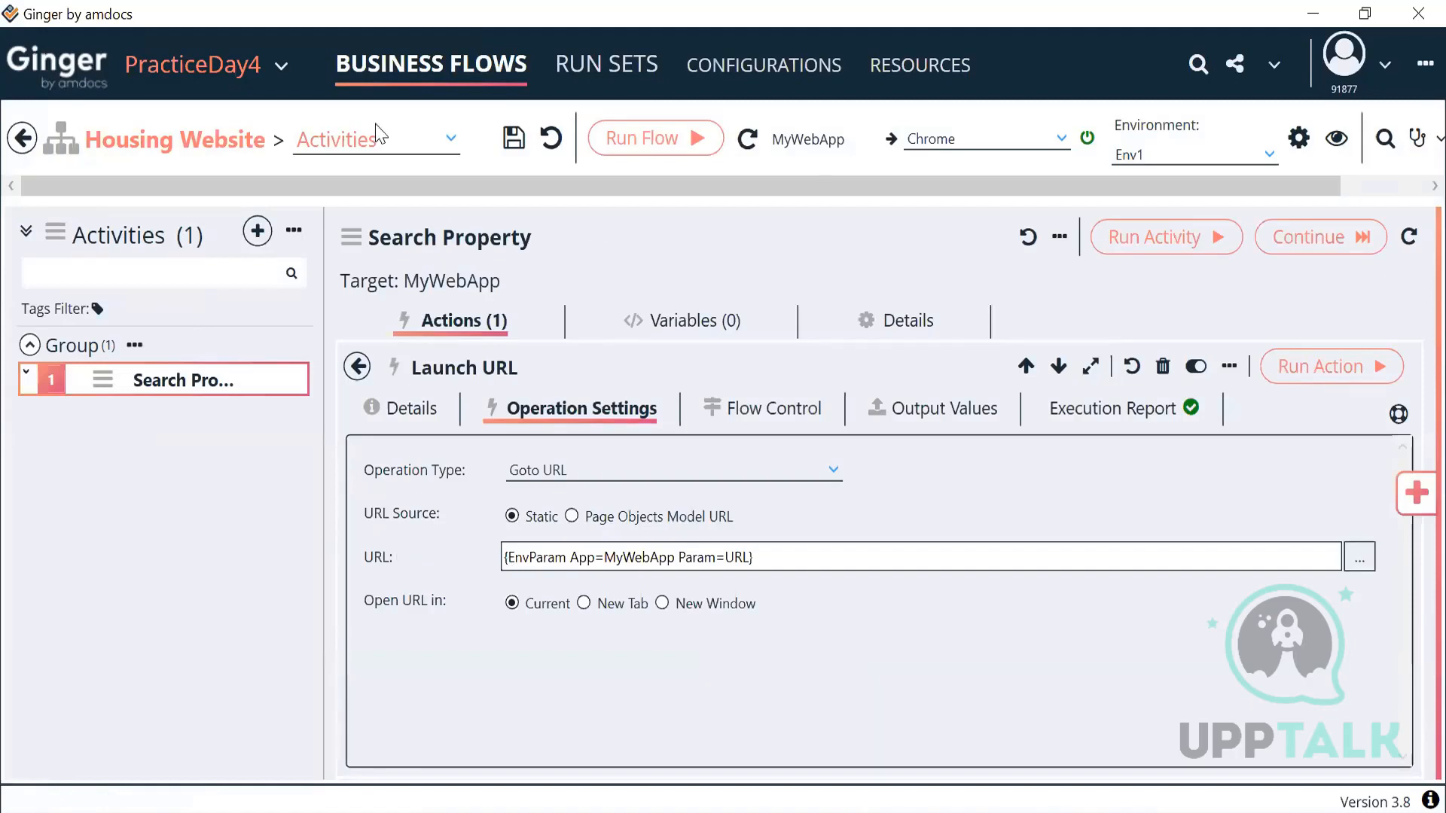
{"action": "key", "text": "alt+Tab"}
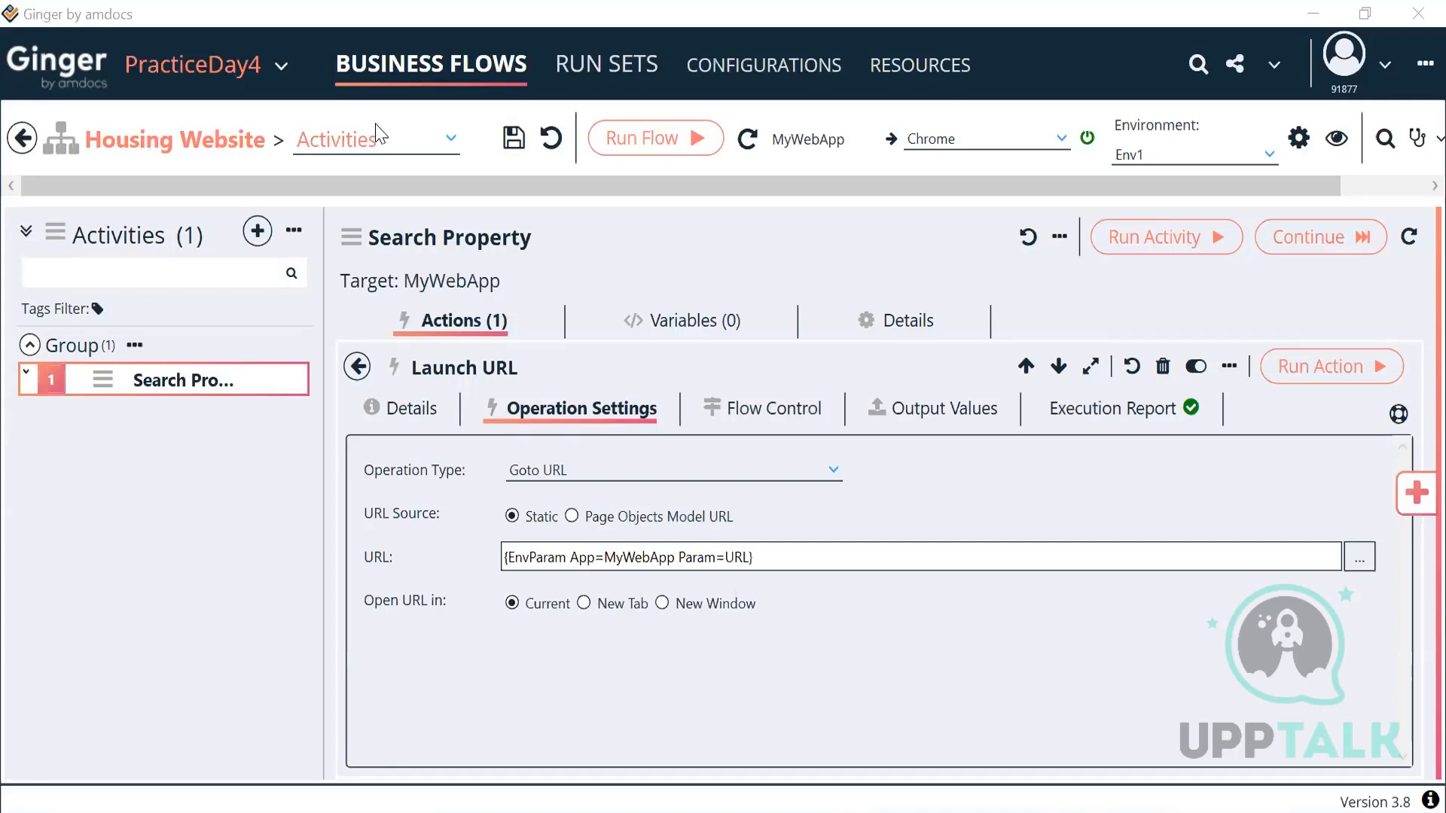
{"action": "left_click", "coordinate": [722, 252]}
{"action": "left_click", "coordinate": [1191, 161]}
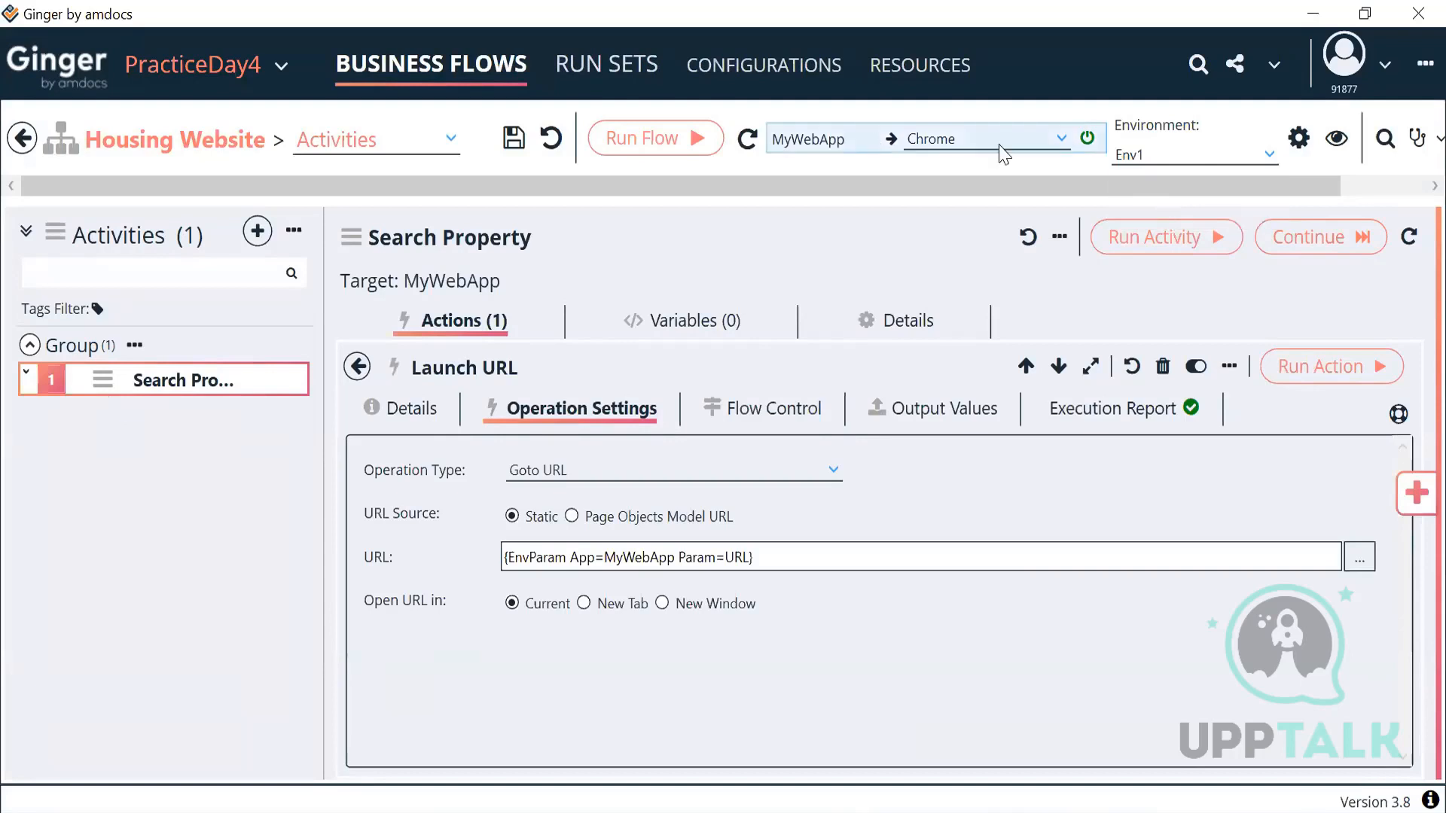
Step: Save Env1 via MyWebApp's Save Parent Environment and keep Env1 as Launch URL's run environment
{"action": "left_click", "coordinate": [920, 64]}
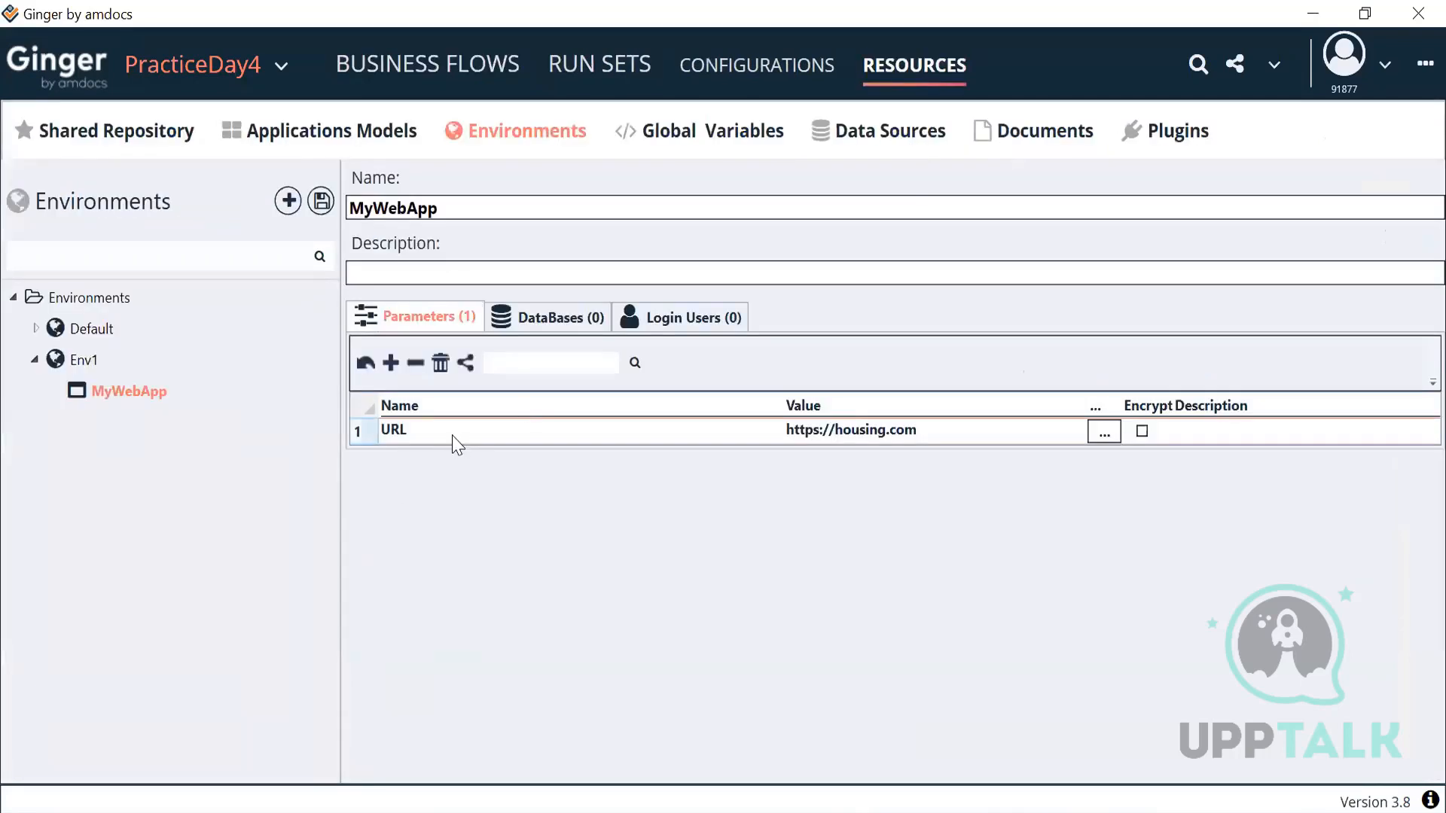
{"action": "left_click", "coordinate": [446, 64]}
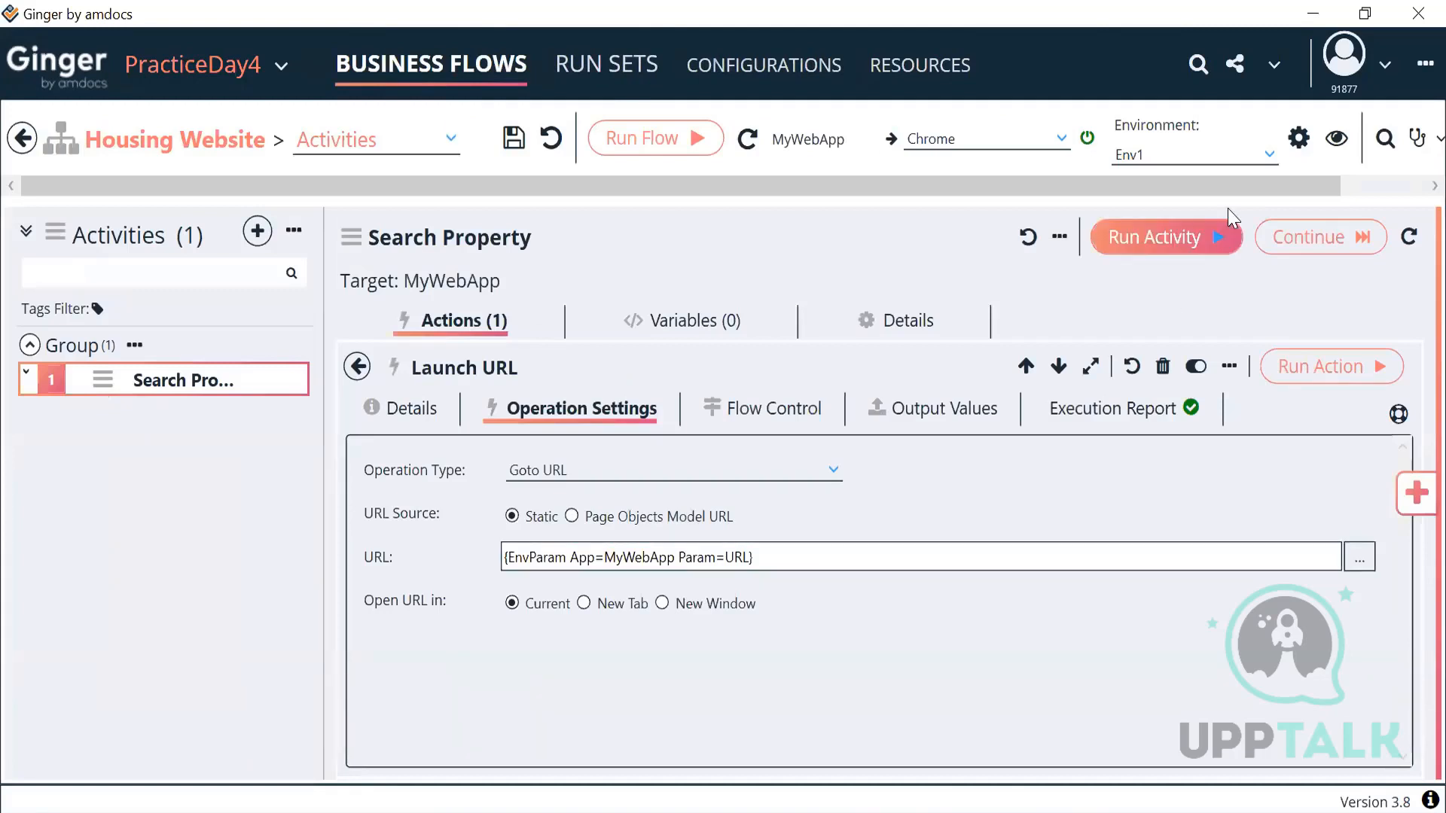
{"action": "left_click", "coordinate": [1222, 162]}
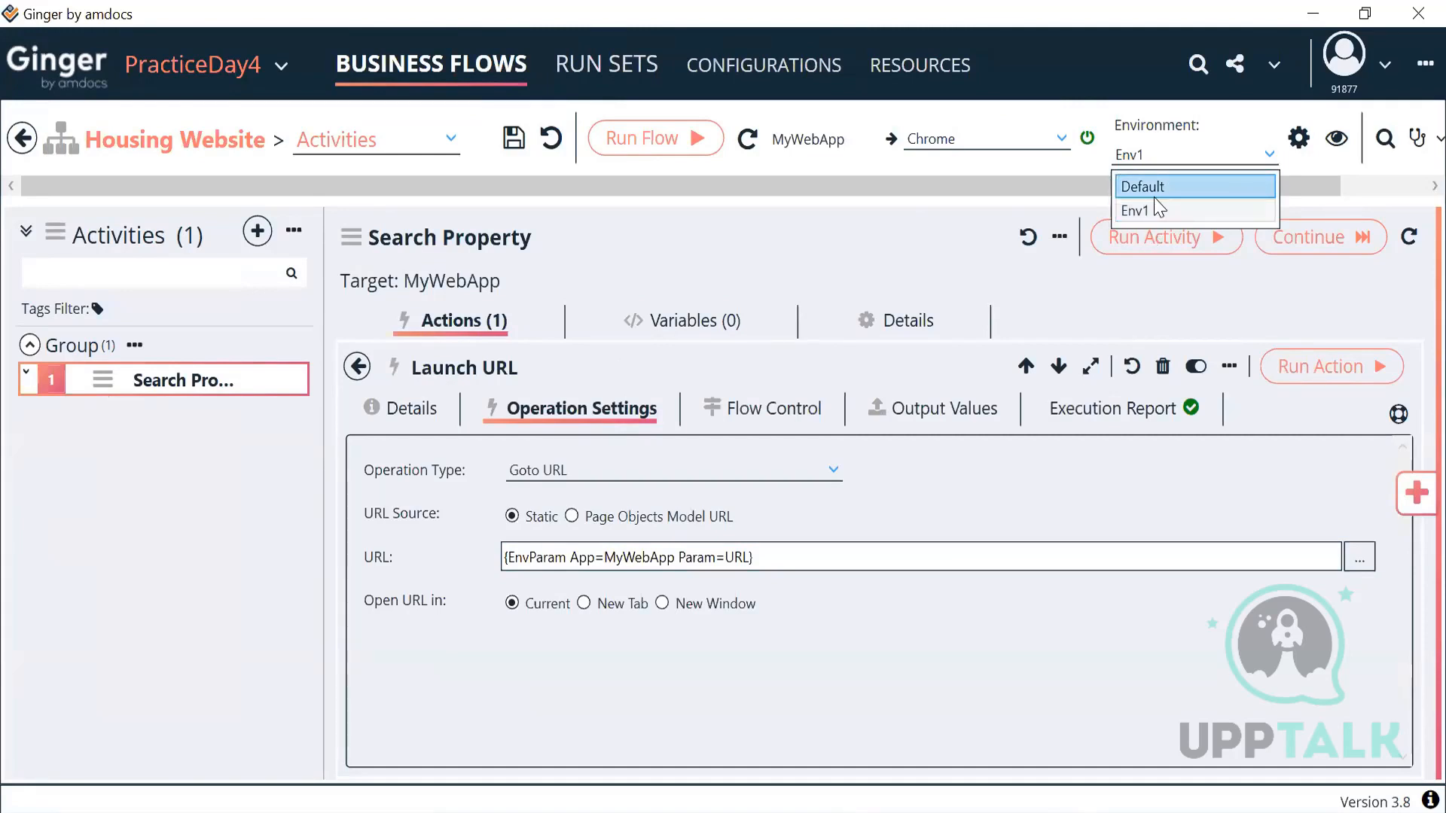
{"action": "left_click", "coordinate": [1015, 188]}
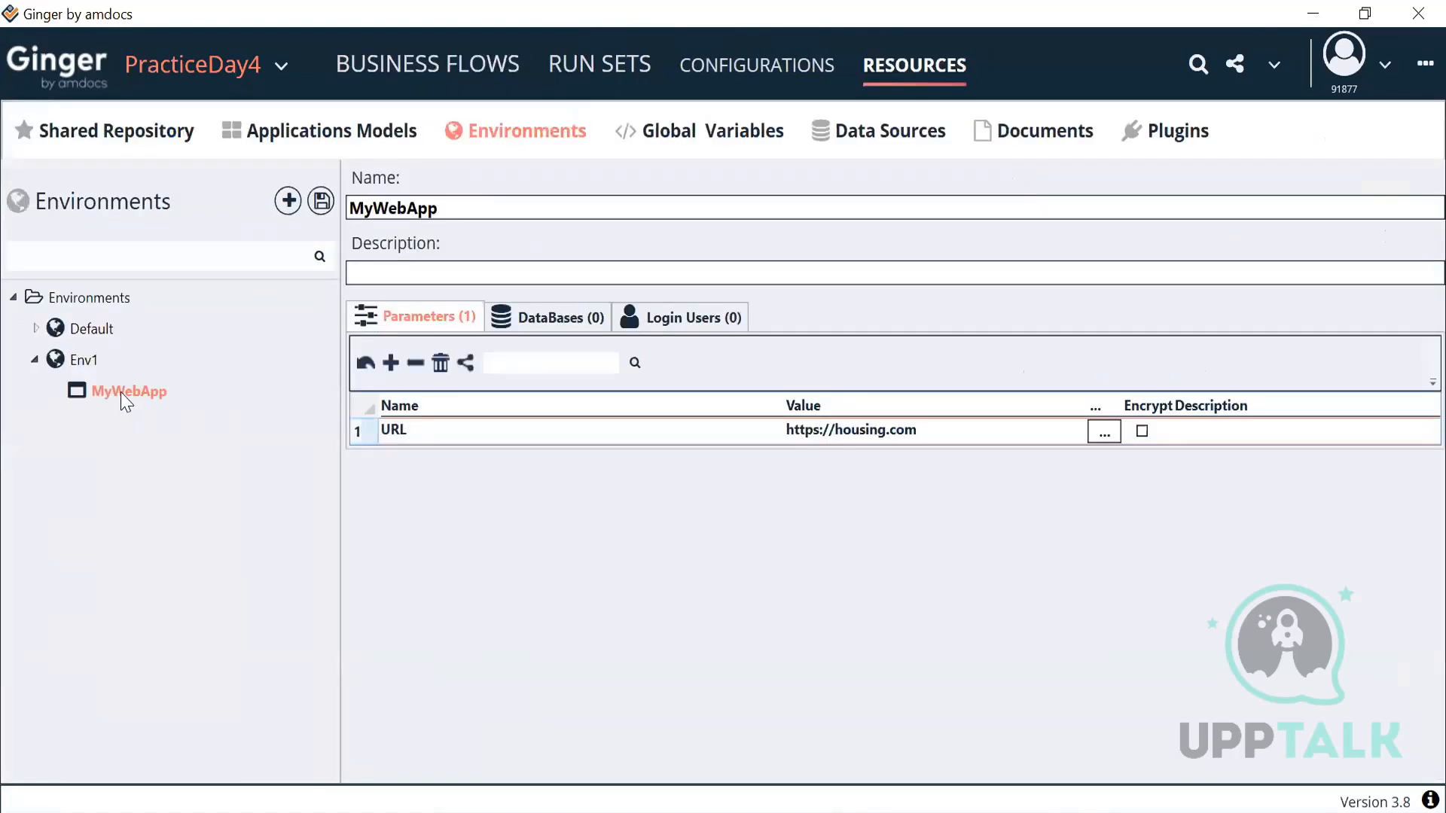
{"action": "right_click", "coordinate": [126, 402]}
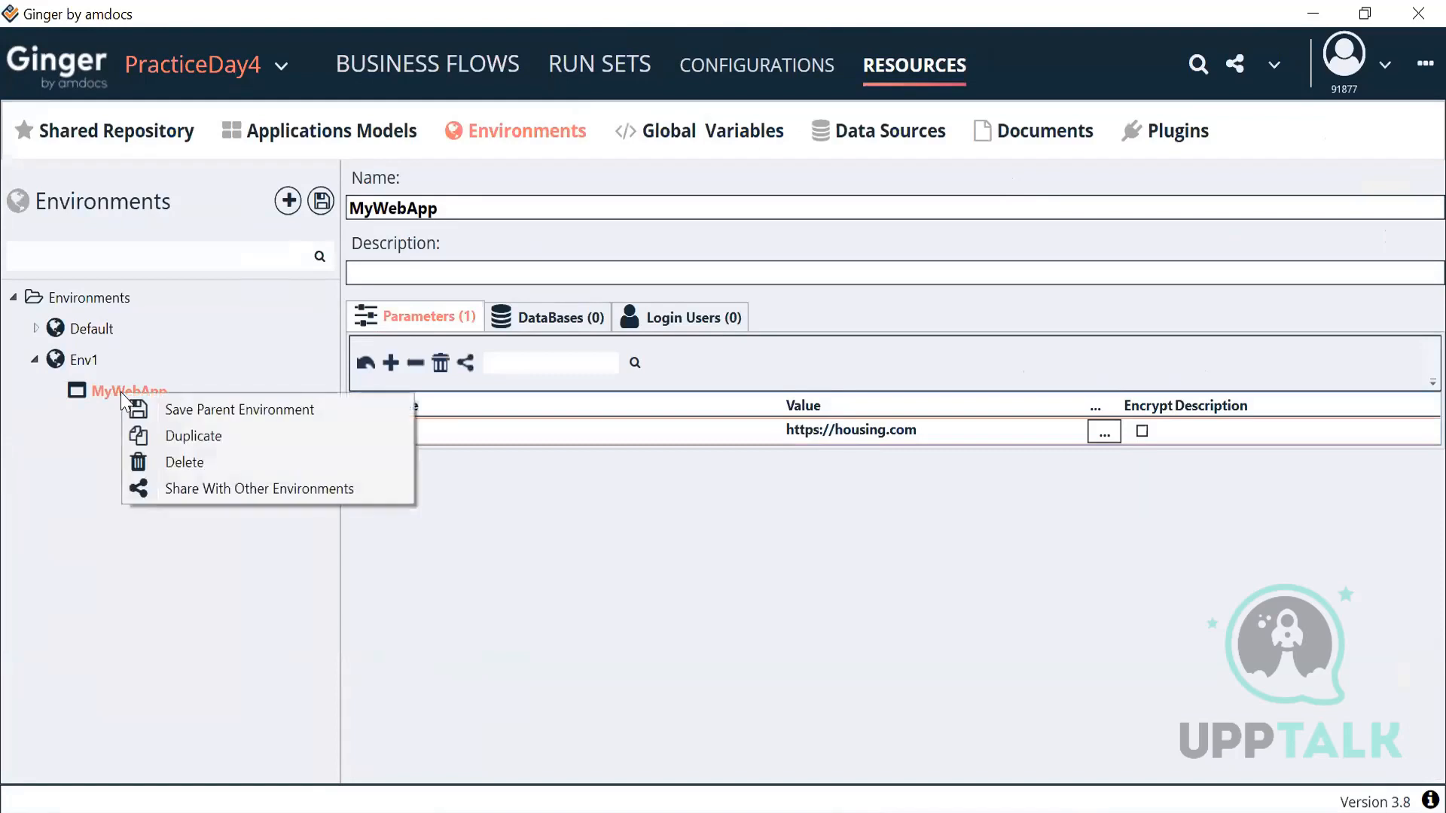
{"action": "left_click", "coordinate": [183, 412]}
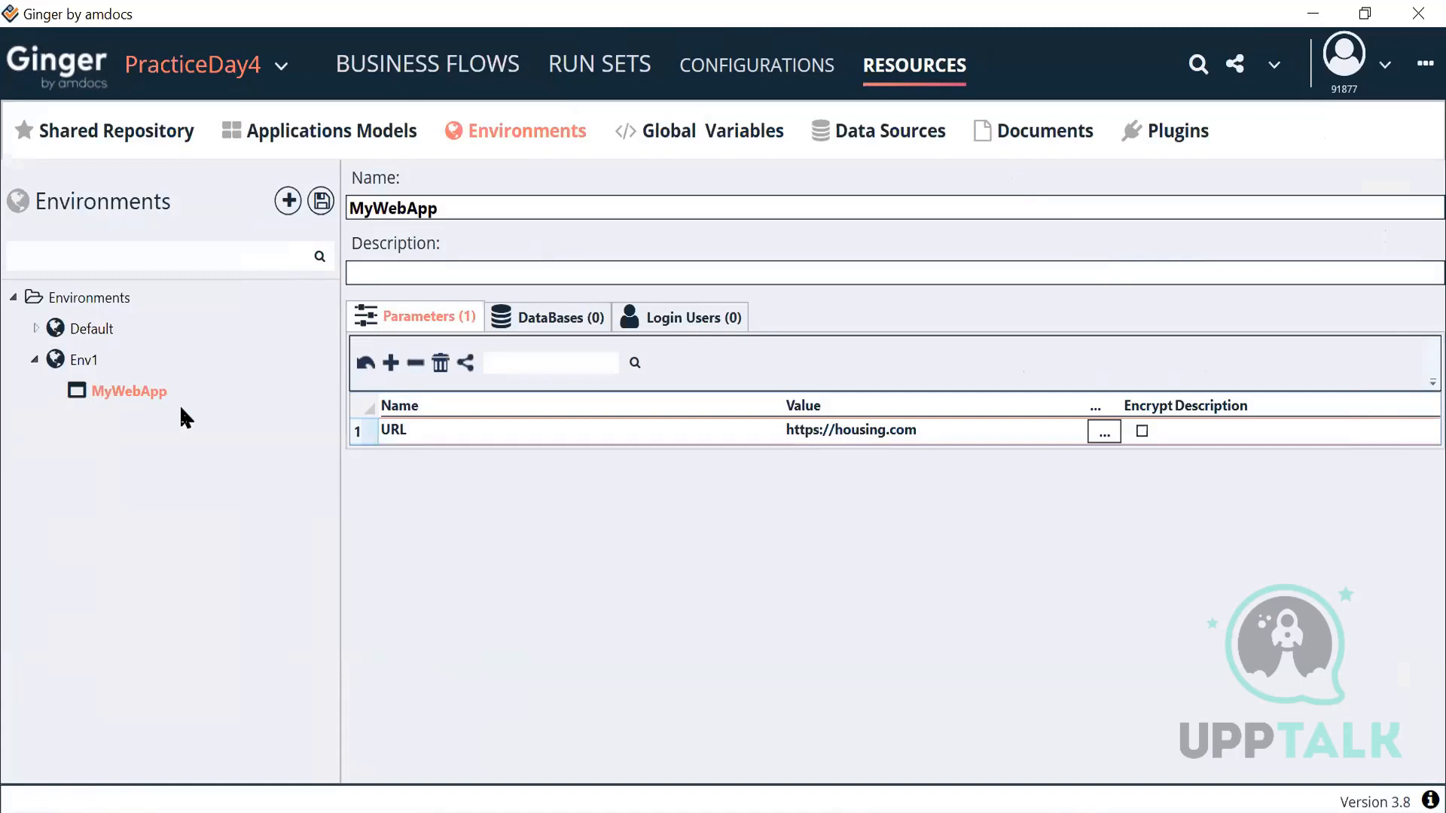
{"action": "right_click", "coordinate": [148, 403]}
{"action": "left_click", "coordinate": [169, 411]}
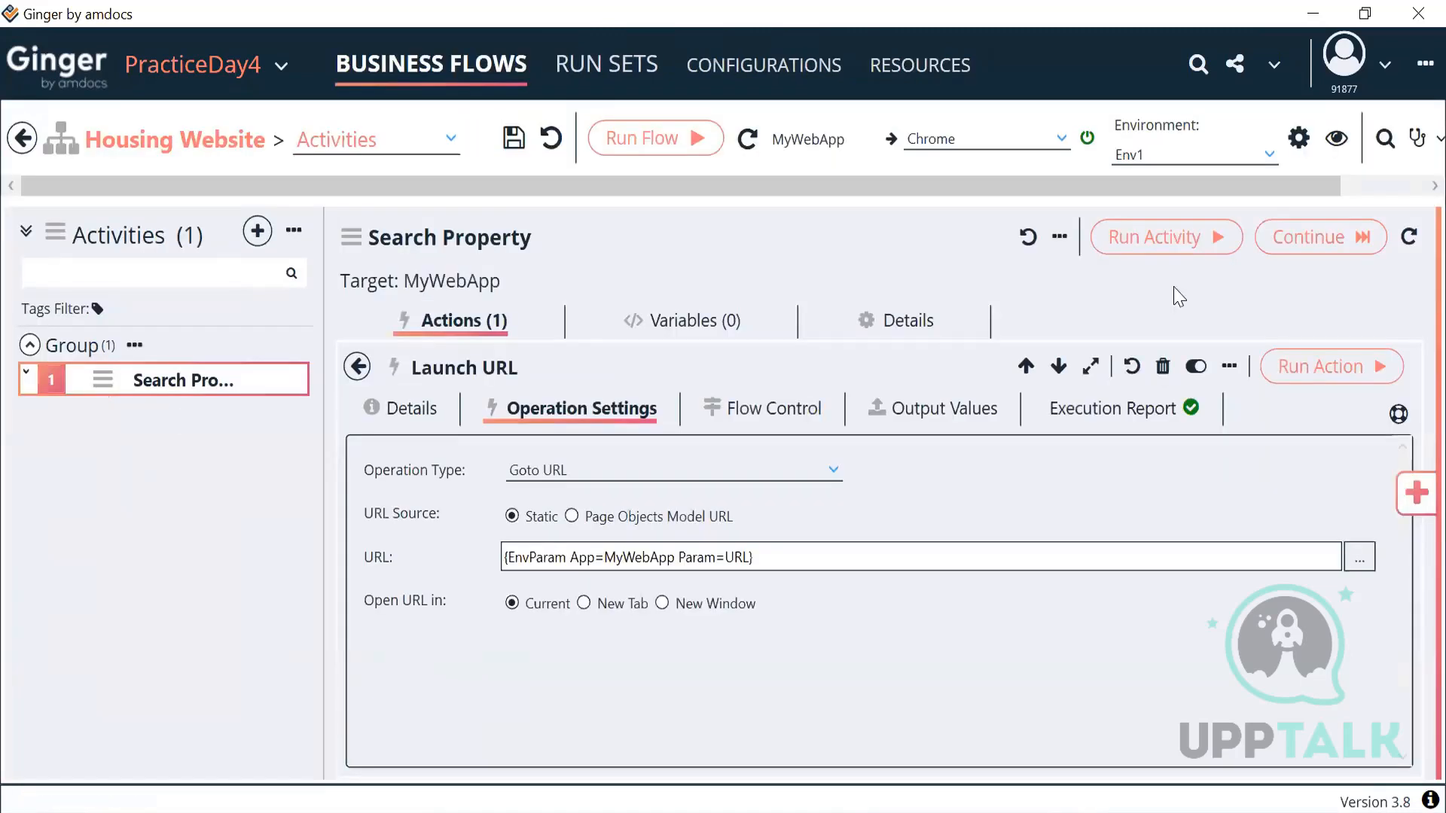
{"action": "left_click", "coordinate": [1232, 162]}
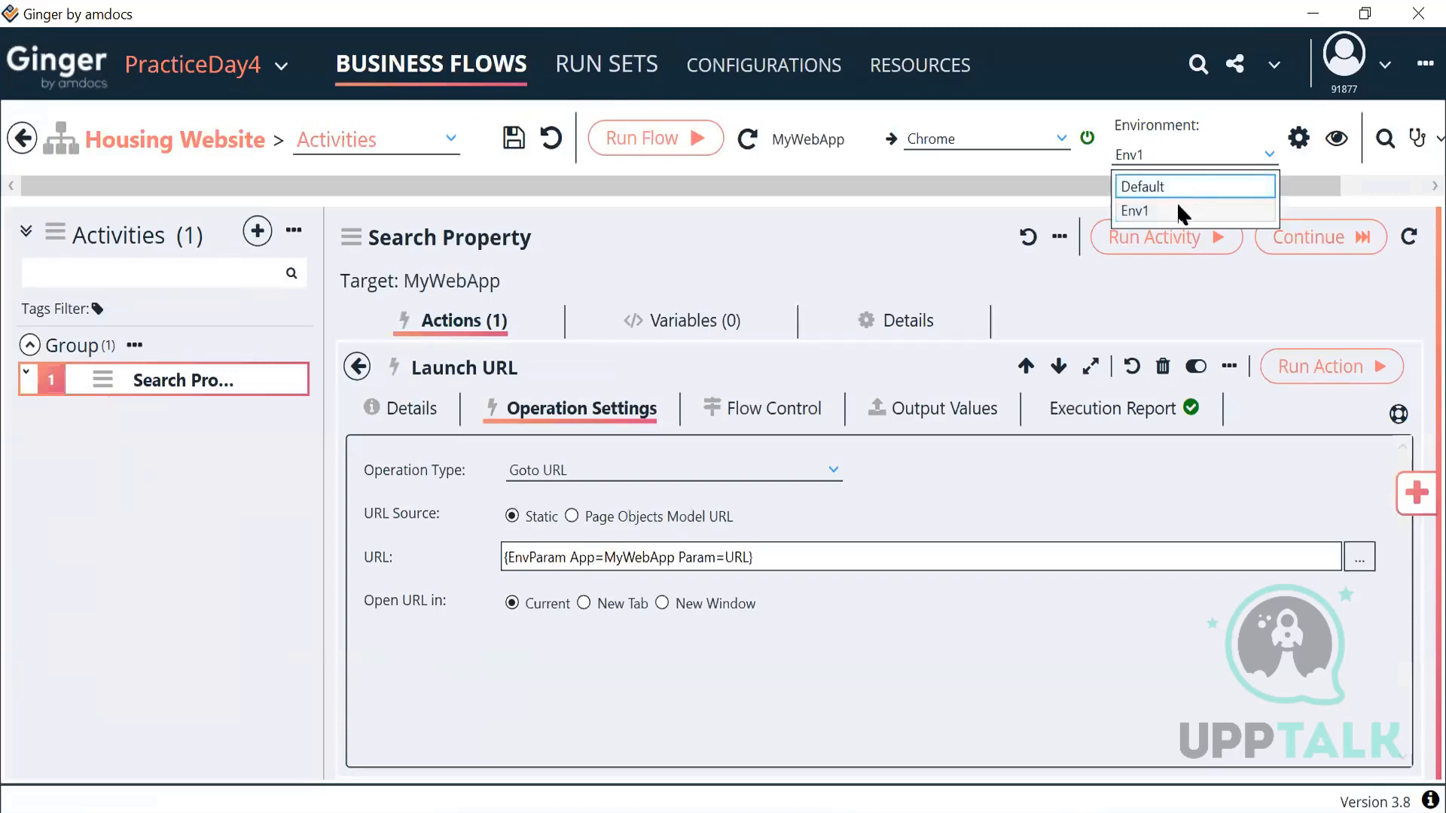
{"action": "left_click", "coordinate": [1181, 209]}
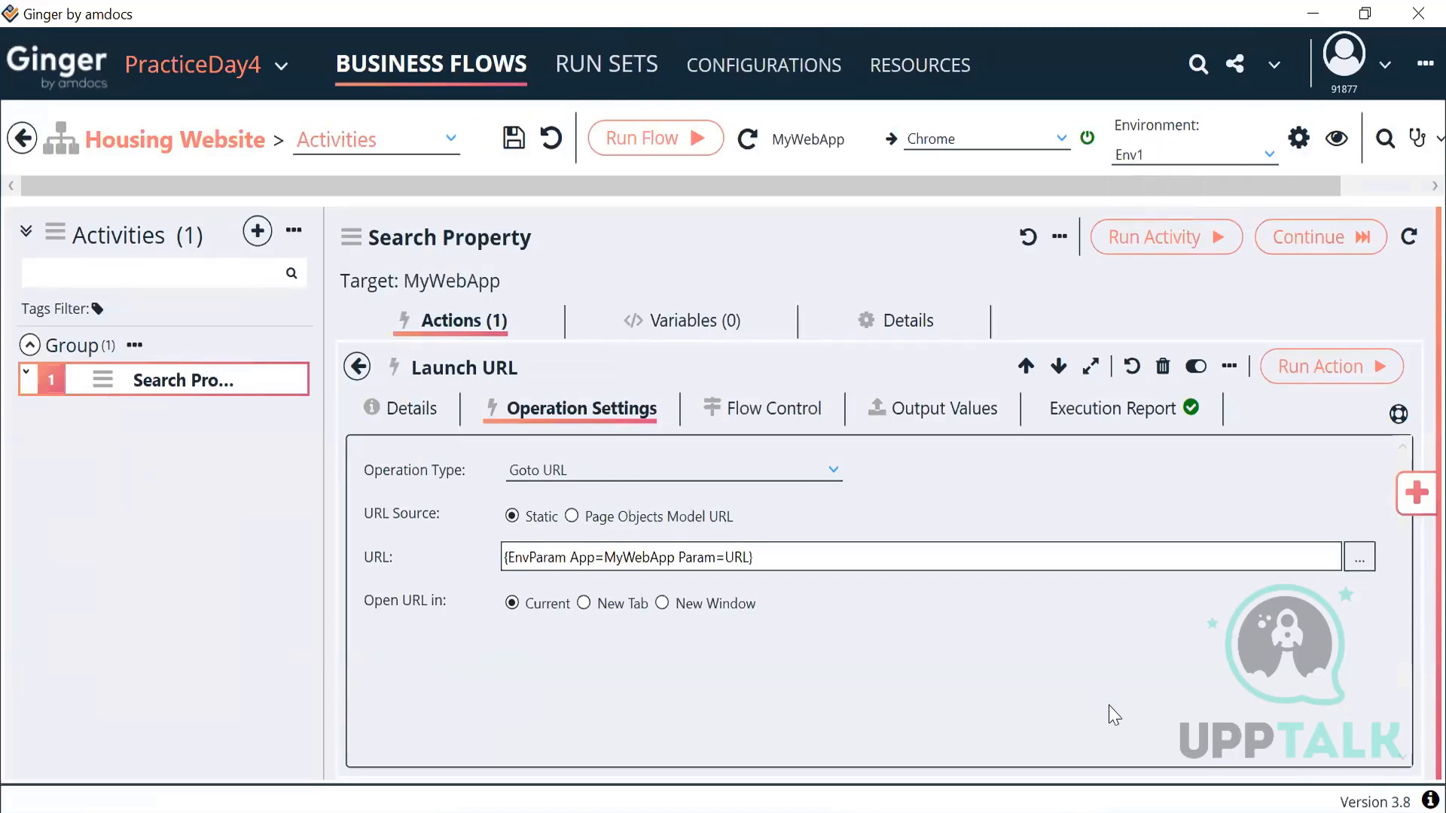
Step: Accept the unchanged URL expression, run Launch URL to open housing.com, and return to the action list
{"action": "left_click", "coordinate": [1359, 558]}
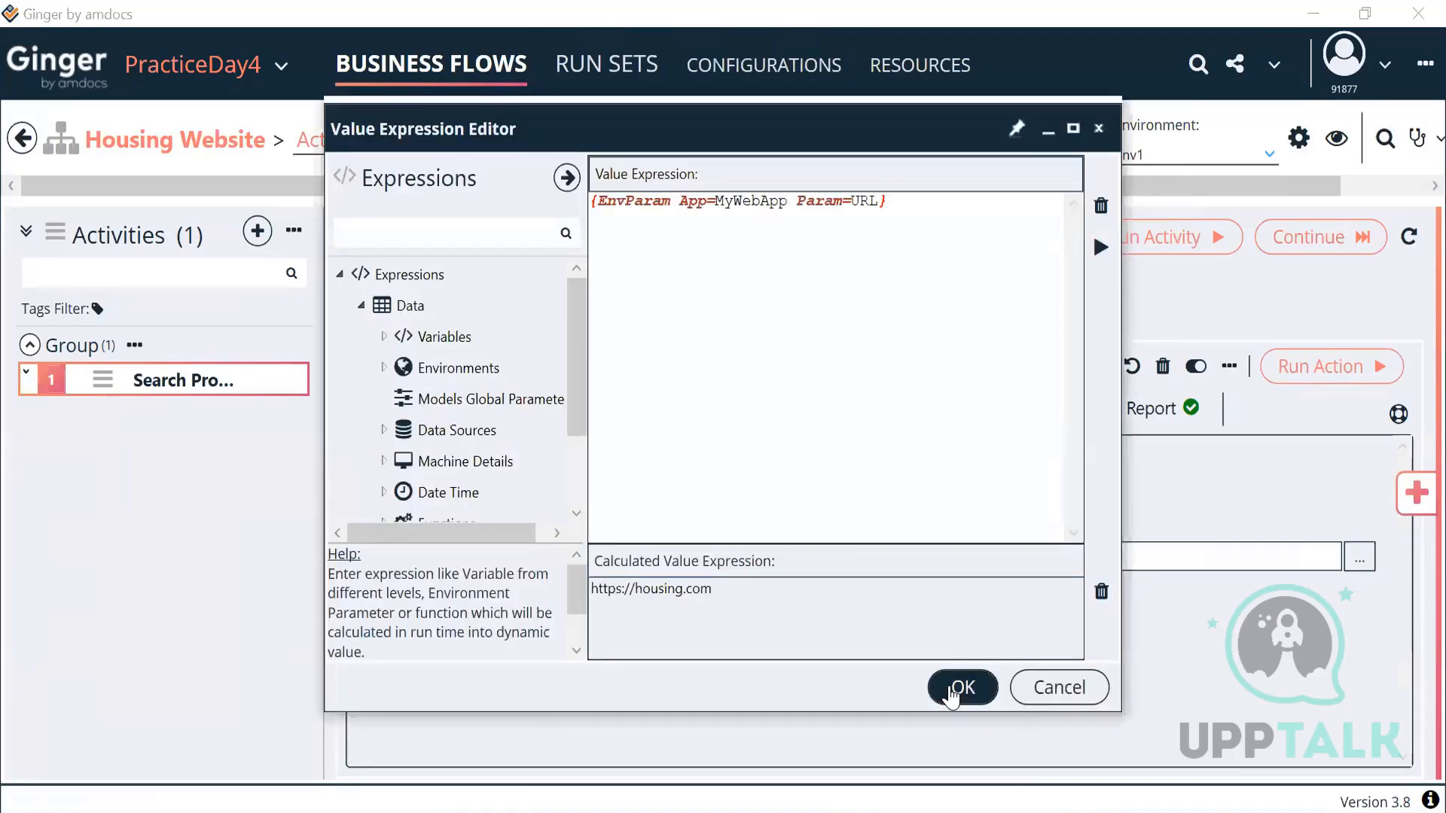
{"action": "left_click", "coordinate": [951, 689]}
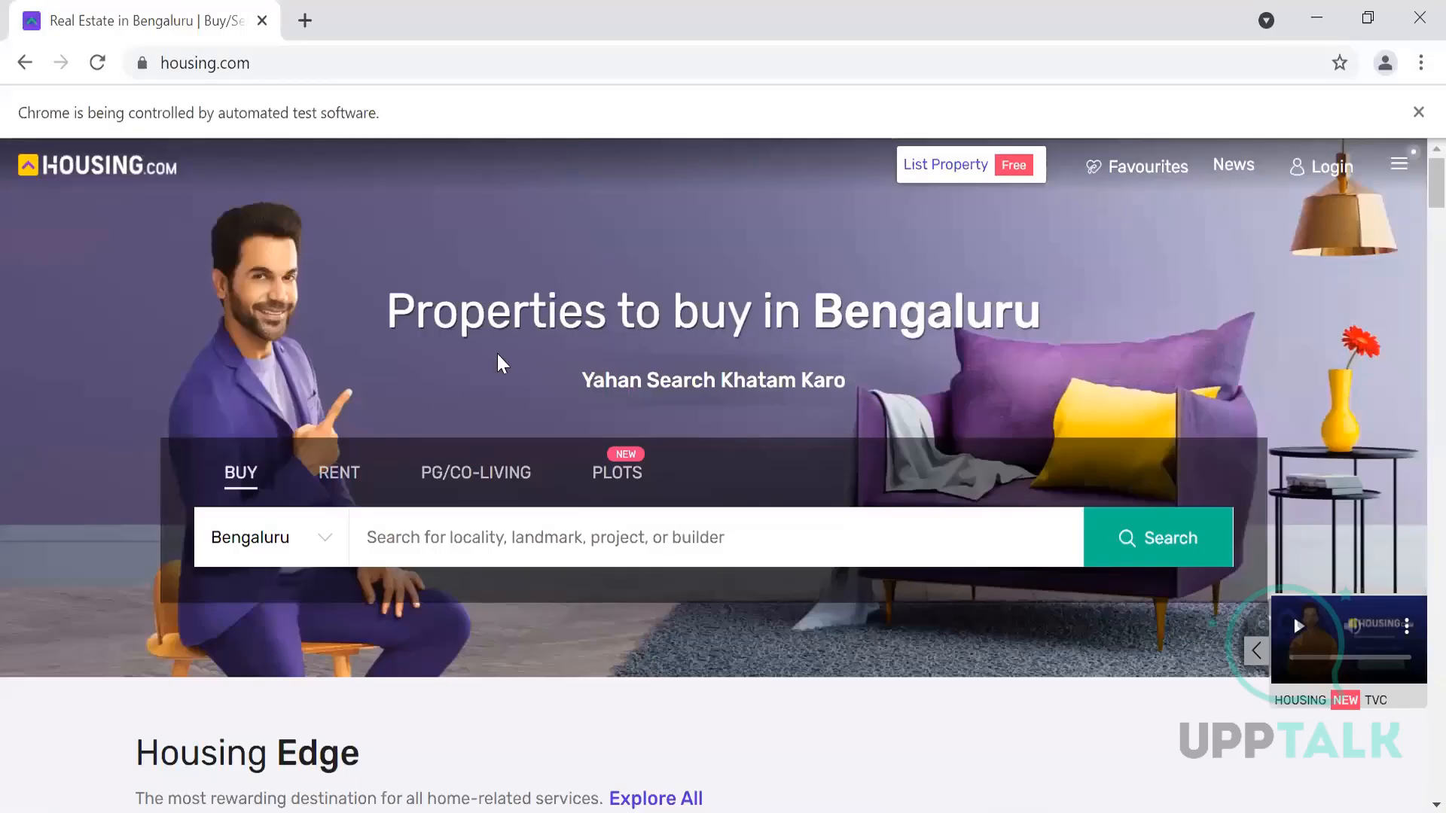
{"action": "left_click", "coordinate": [1322, 29]}
{"action": "left_click", "coordinate": [356, 368]}
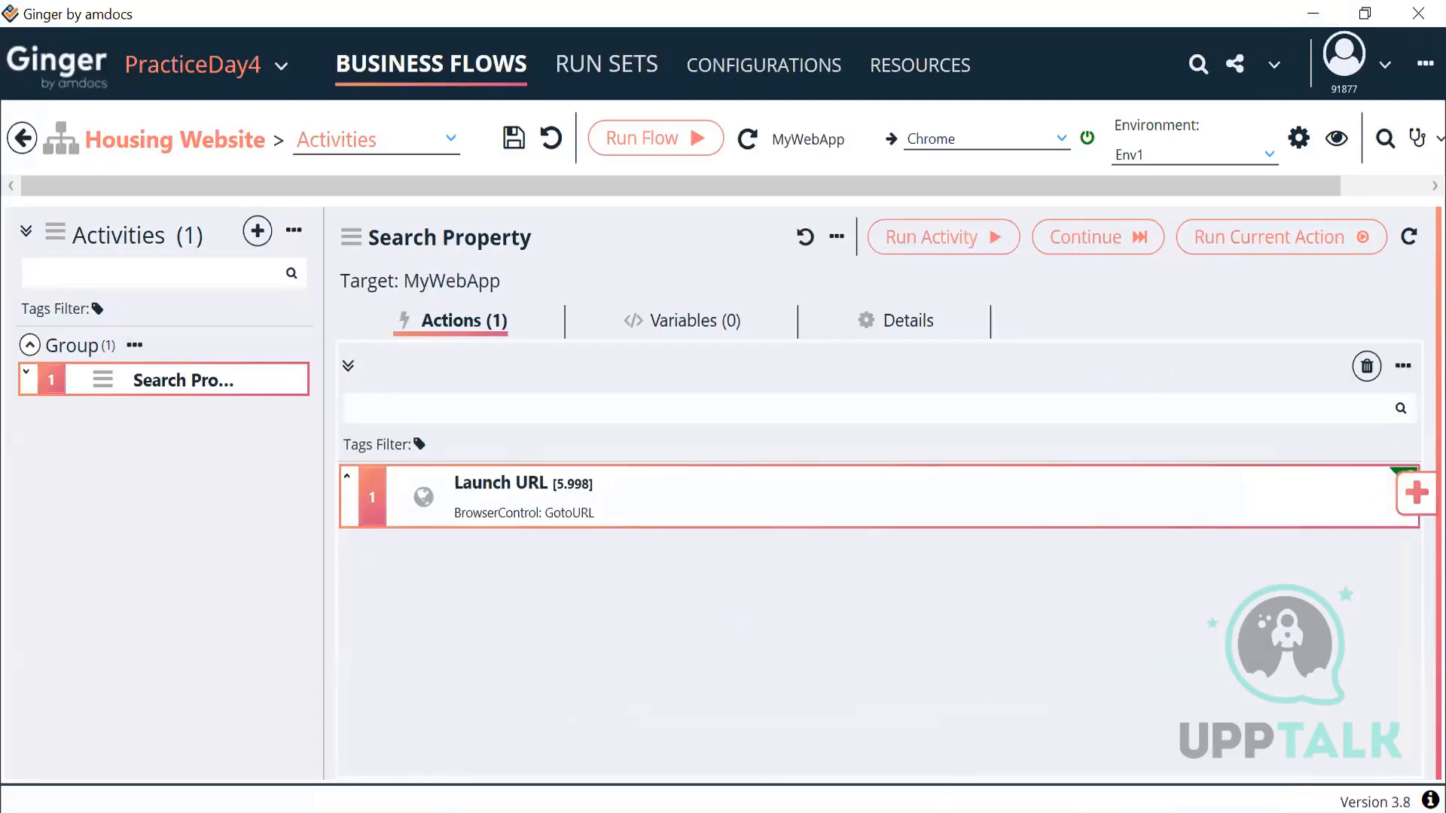
Step: Bring the automated Chrome window with the housing.com home page back to the front
{"action": "left_click", "coordinate": [905, 811]}
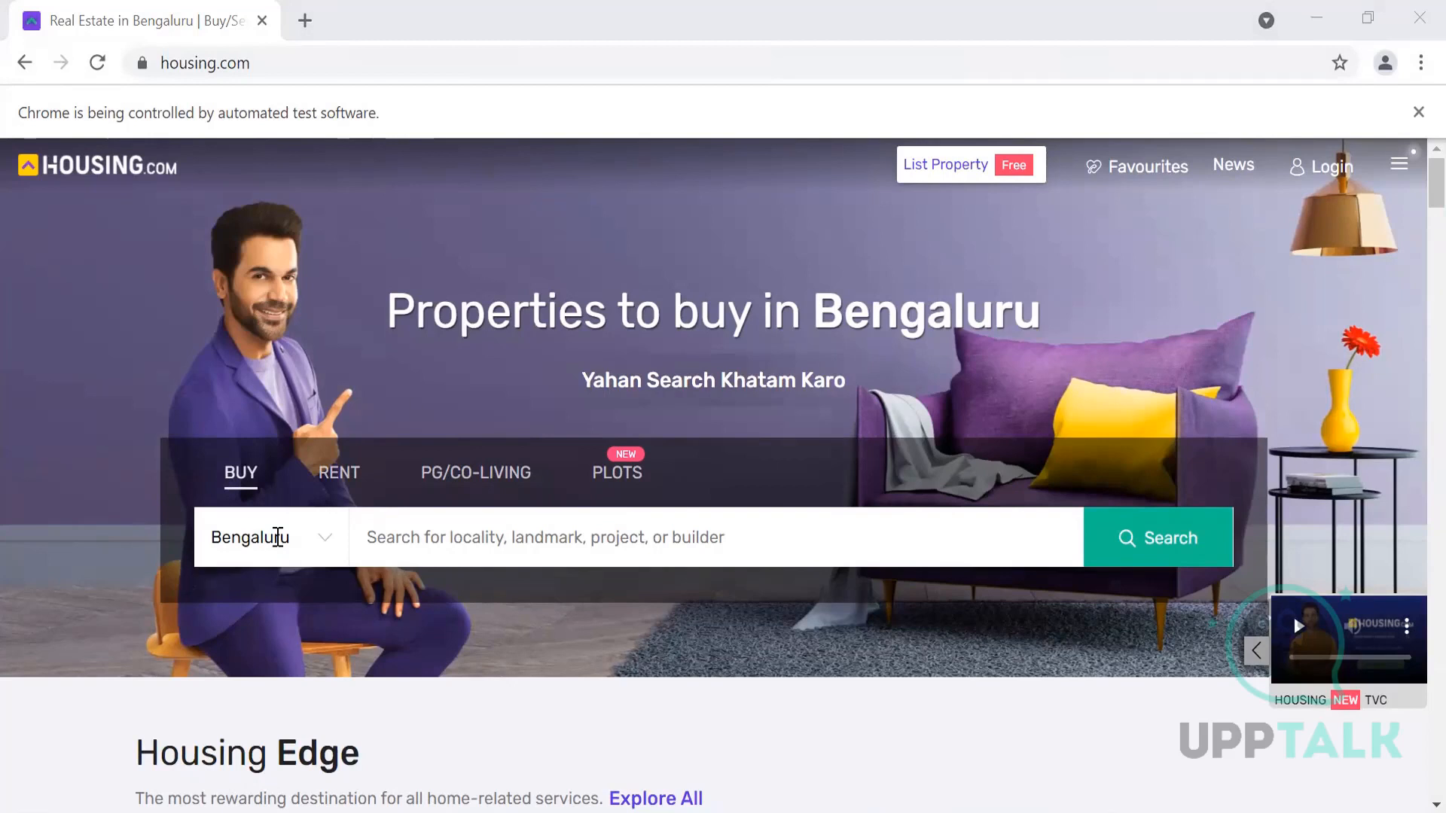
Step: Inspect the Bengaluru city input (class search-bar css-80eldr) with DevTools docked at the bottom
{"action": "right_click", "coordinate": [278, 536]}
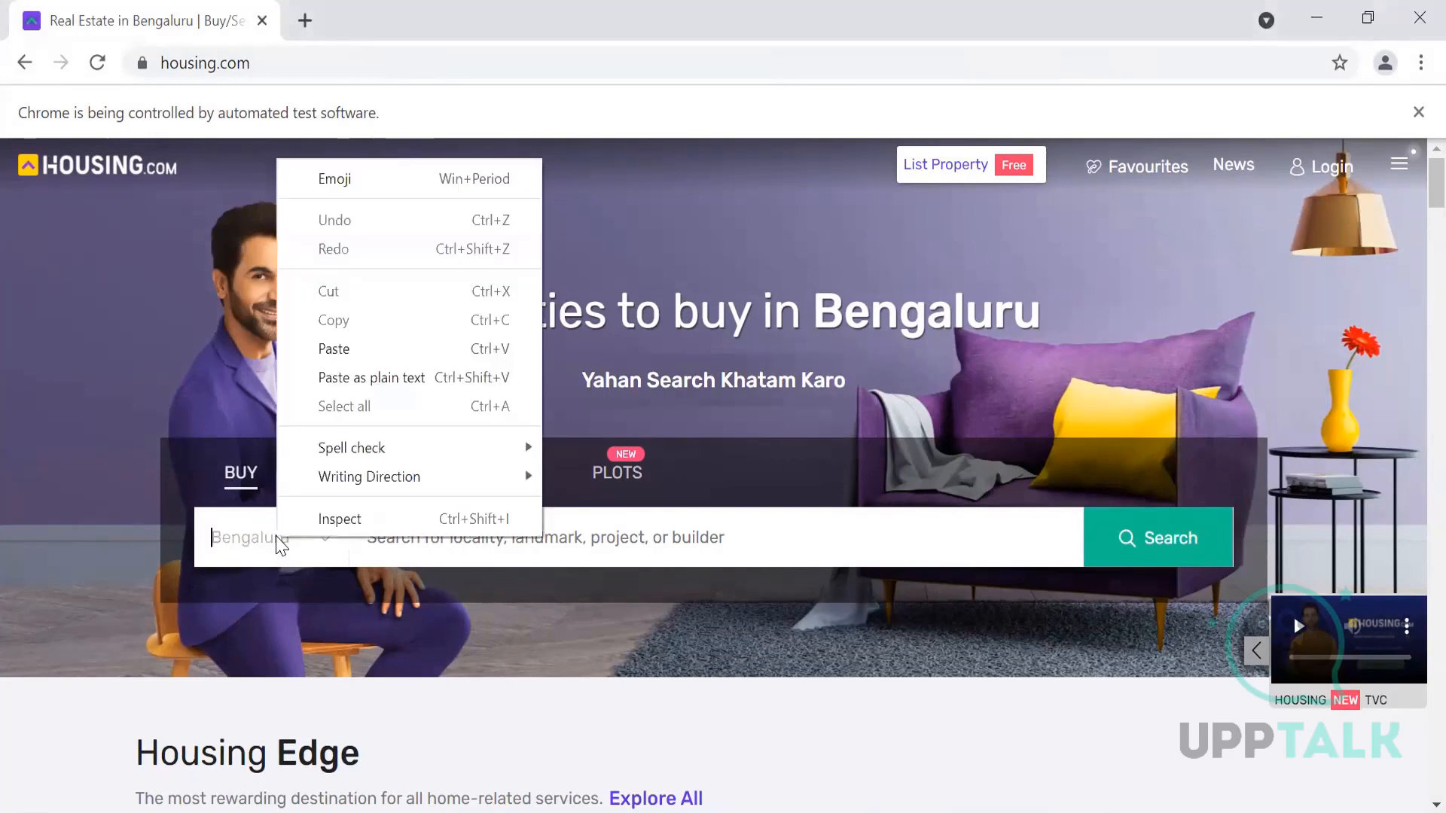
{"action": "left_click", "coordinate": [322, 520]}
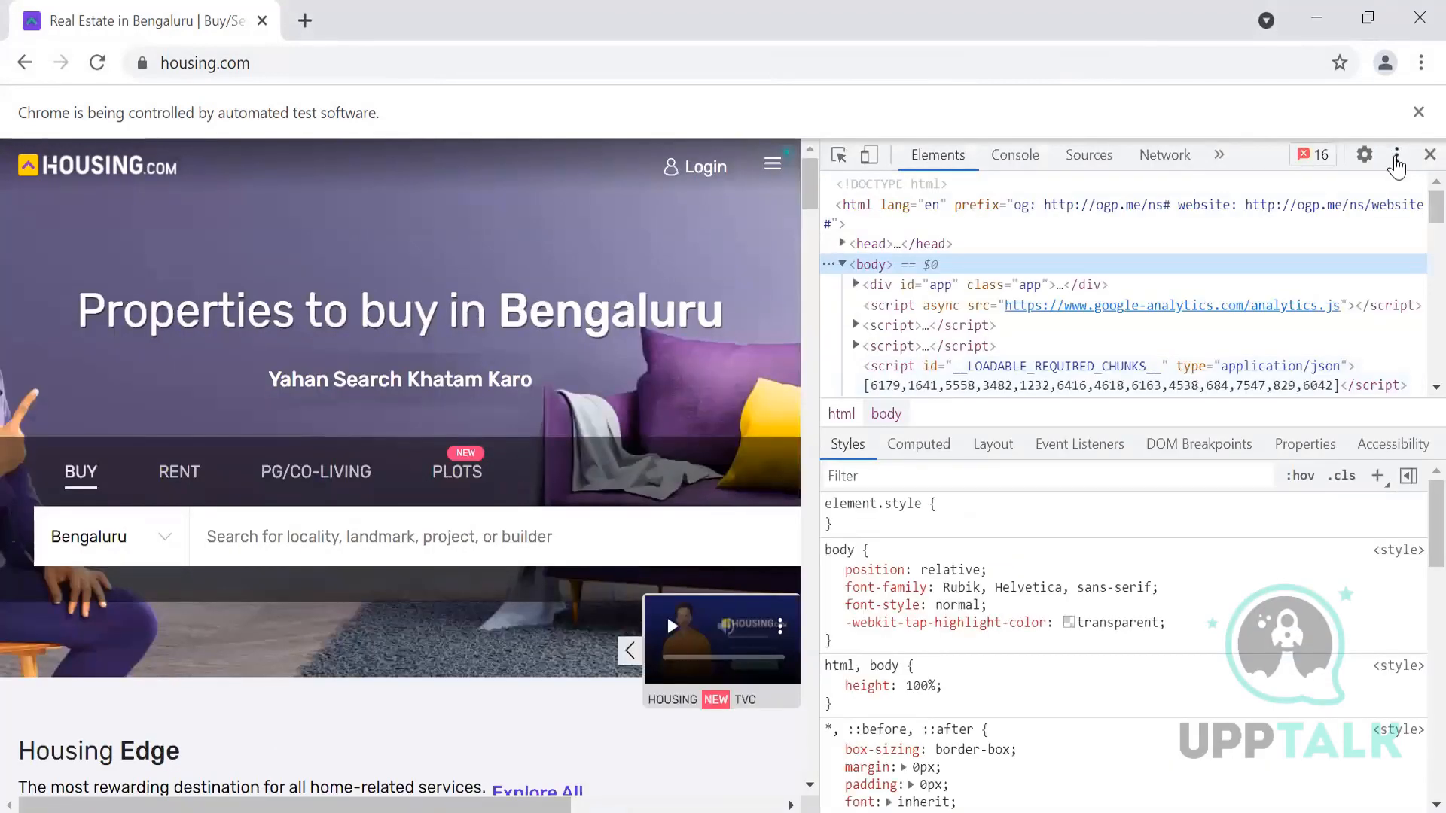
{"action": "left_click", "coordinate": [1397, 156]}
{"action": "left_click", "coordinate": [1387, 196]}
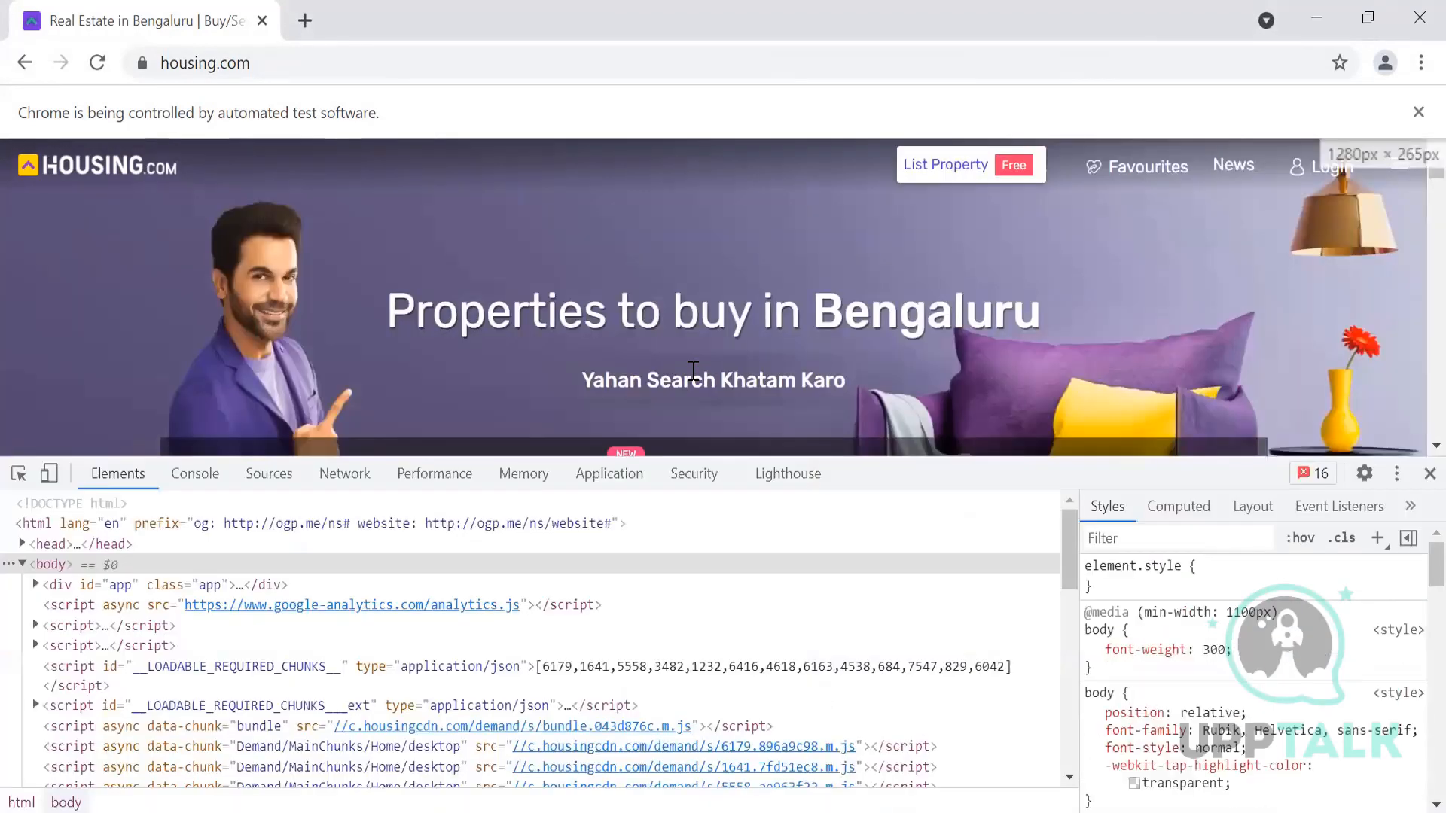
{"action": "scroll", "coordinate": [548, 337], "scroll_direction": "down", "scroll_amount": 2}
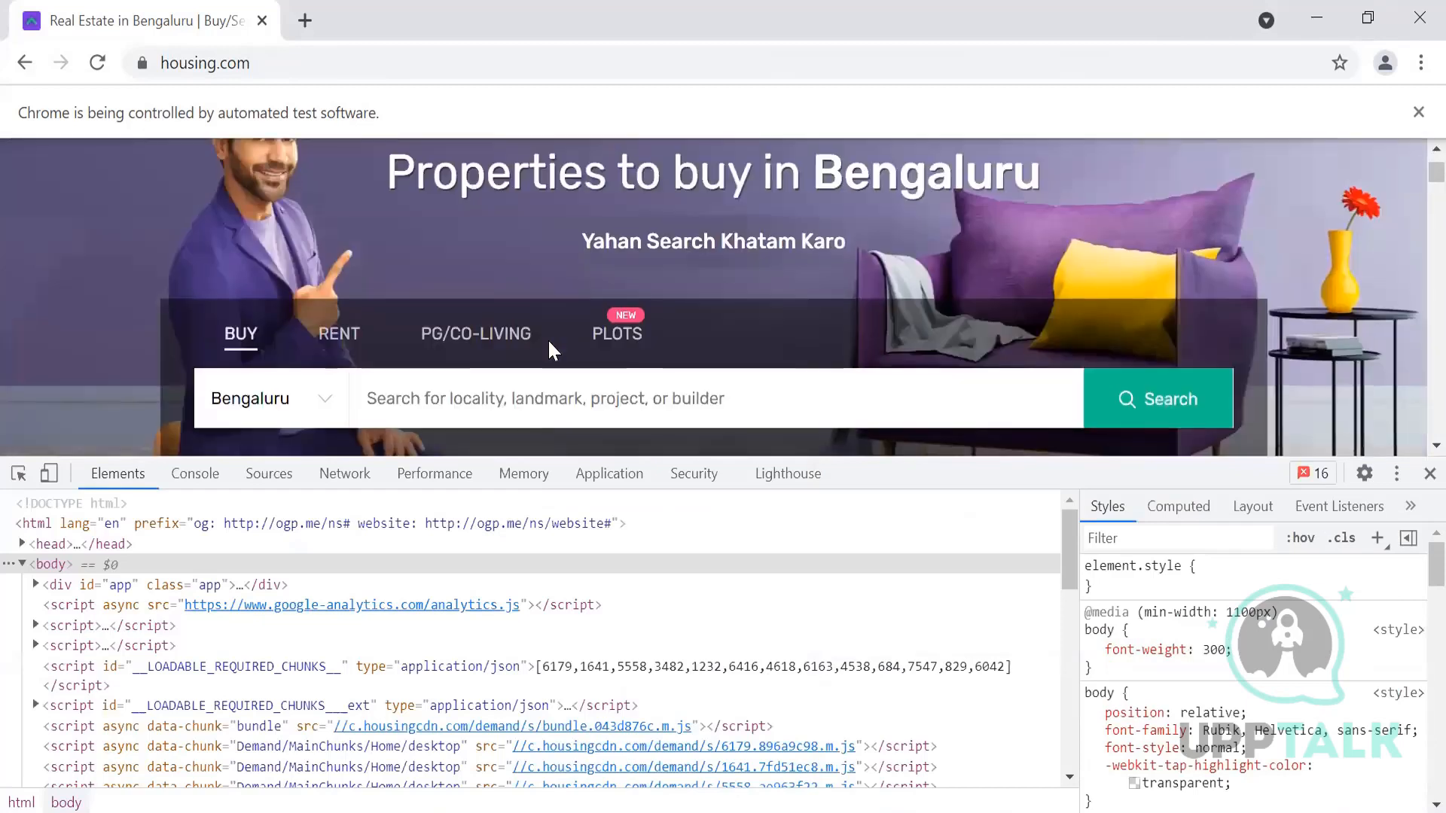
{"action": "left_click", "coordinate": [19, 473]}
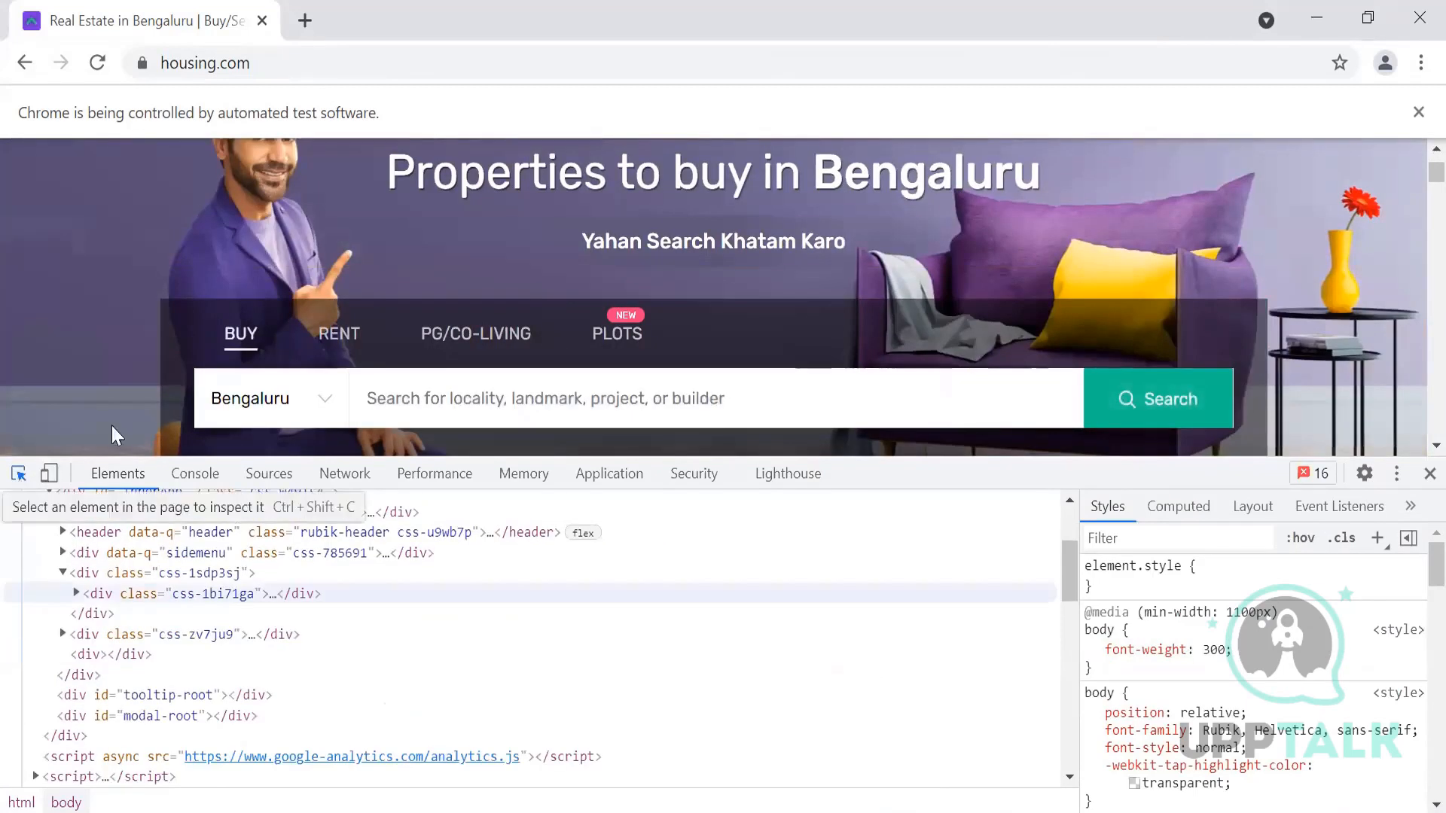
{"action": "left_click", "coordinate": [245, 411]}
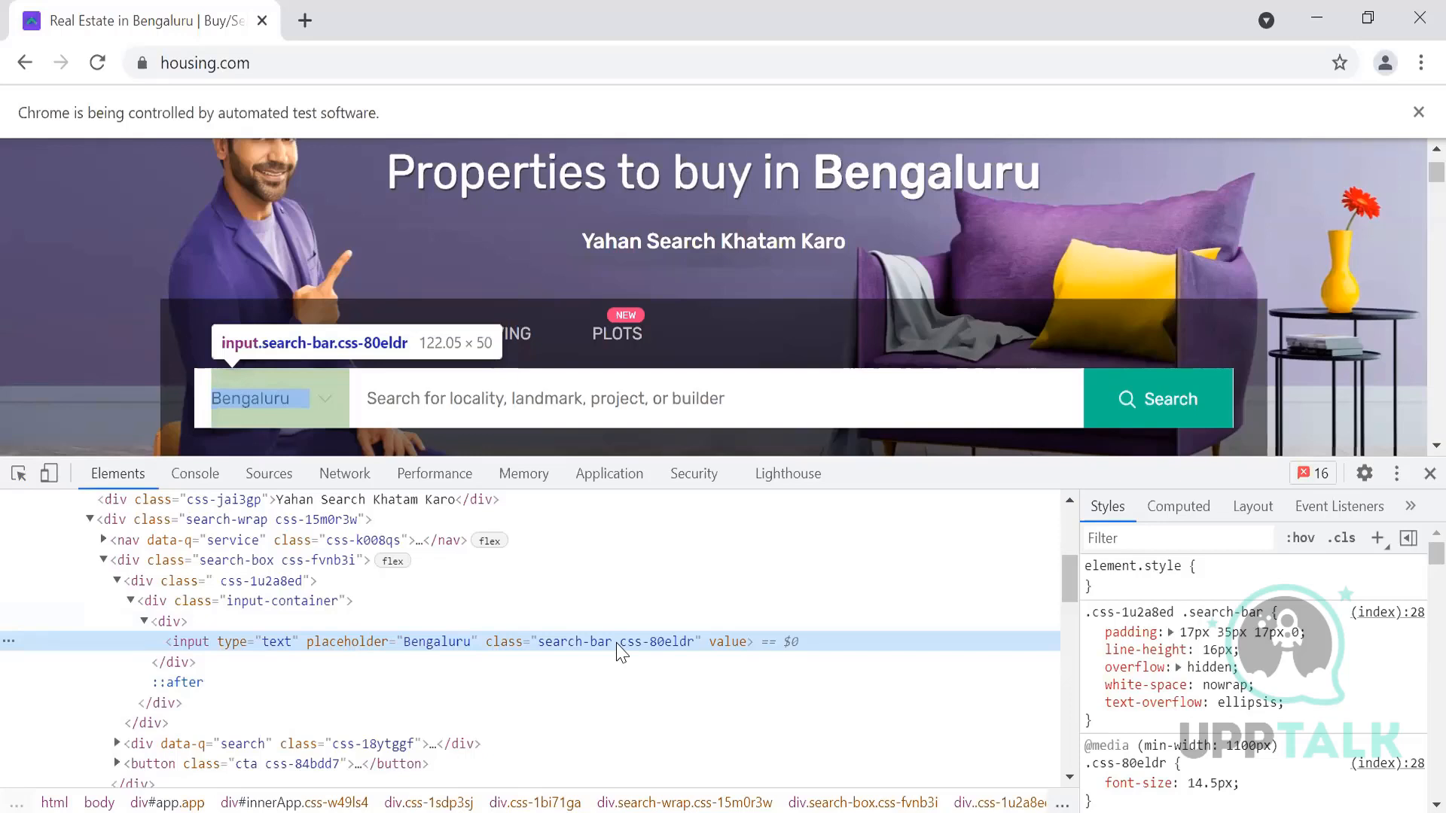
Step: Zoom the DevTools text two levels larger and scroll the Elements tree
{"action": "key", "text": "ctrl+plus"}
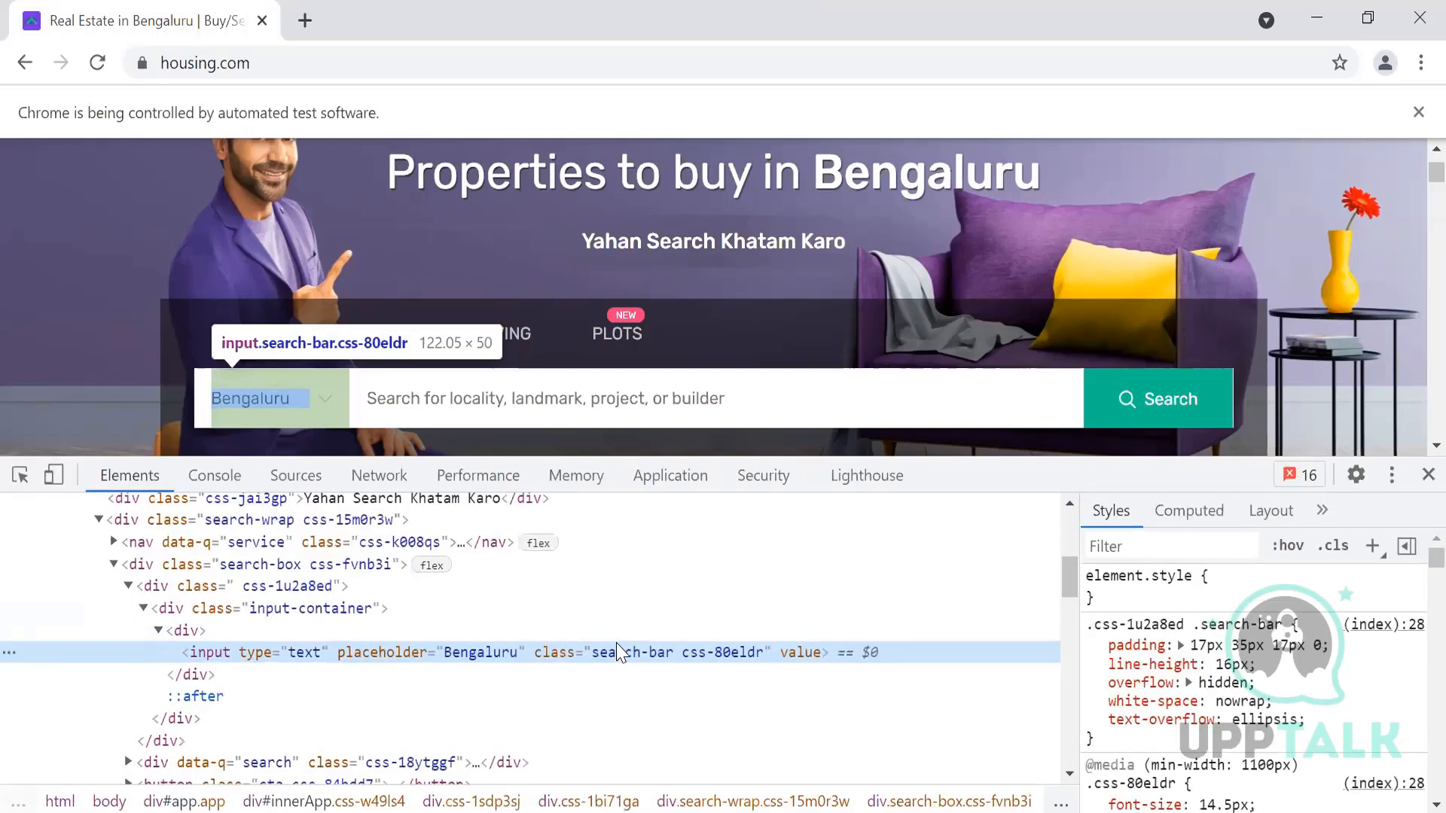
{"action": "key", "text": "ctrl+plus"}
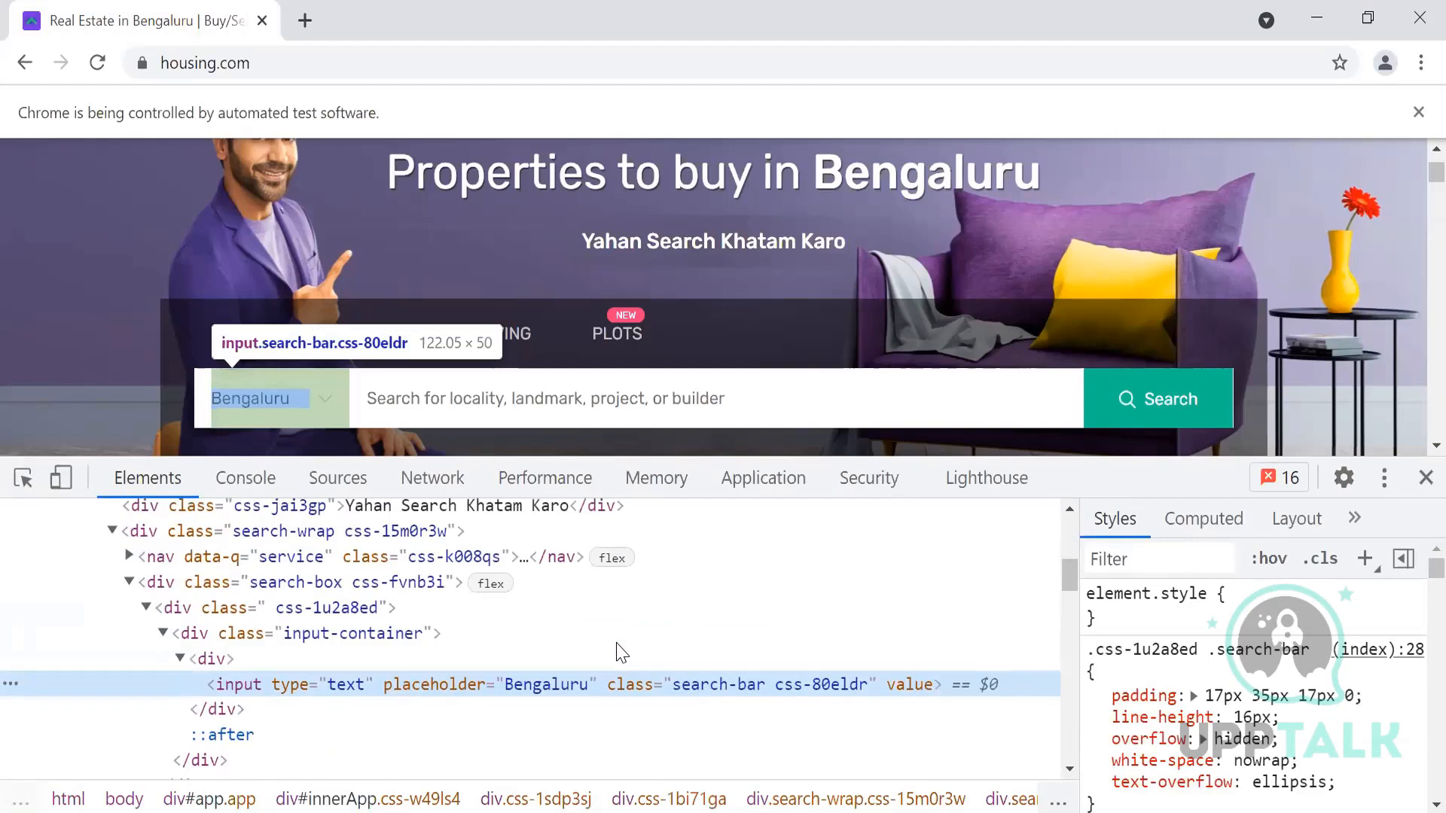
{"action": "scroll", "coordinate": [621, 652], "scroll_direction": "down", "scroll_amount": 2}
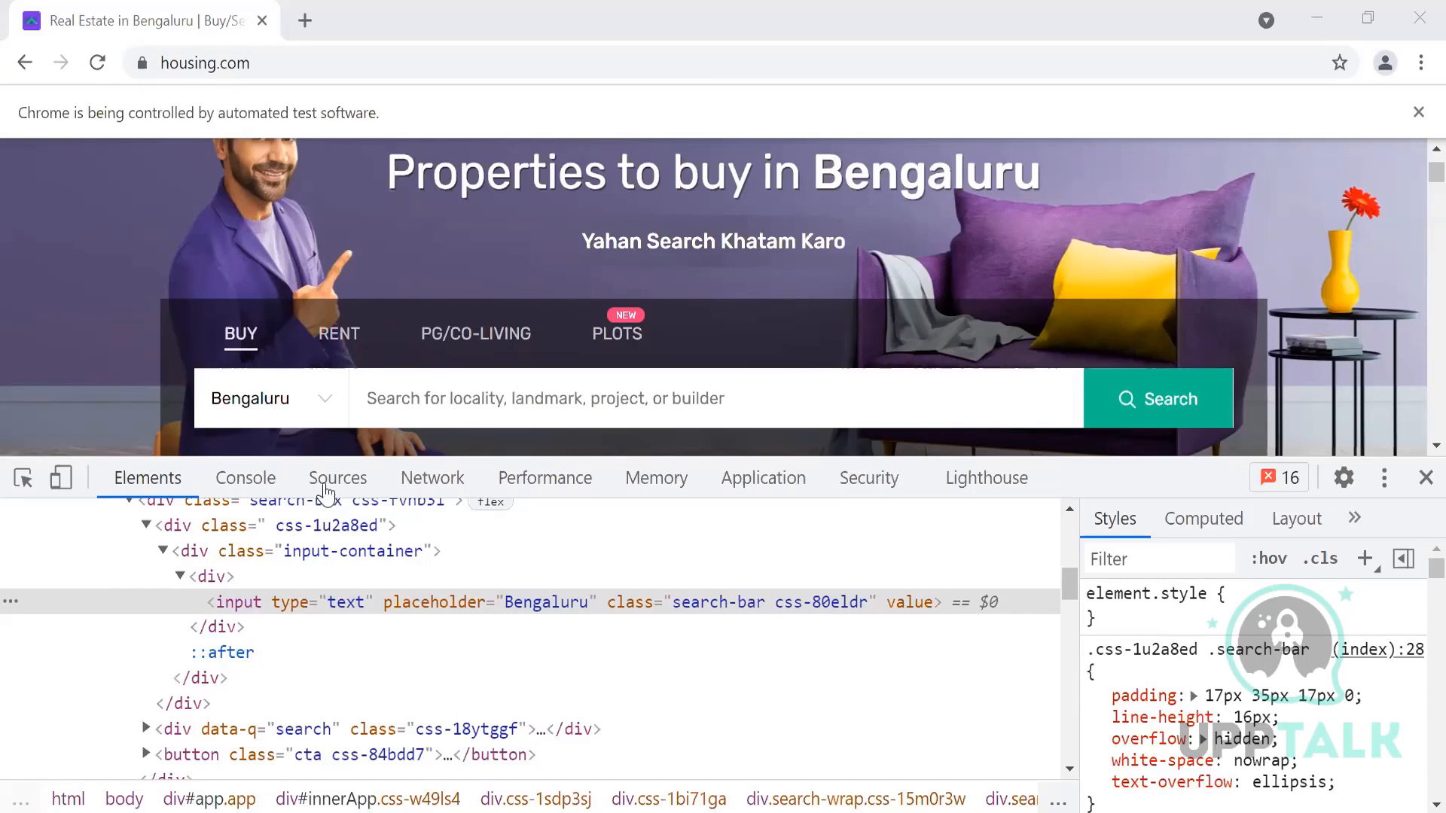
Step: Expand the div data-q="search" node to show the locality search input
{"action": "scroll", "coordinate": [214, 729], "scroll_direction": "down", "scroll_amount": 1}
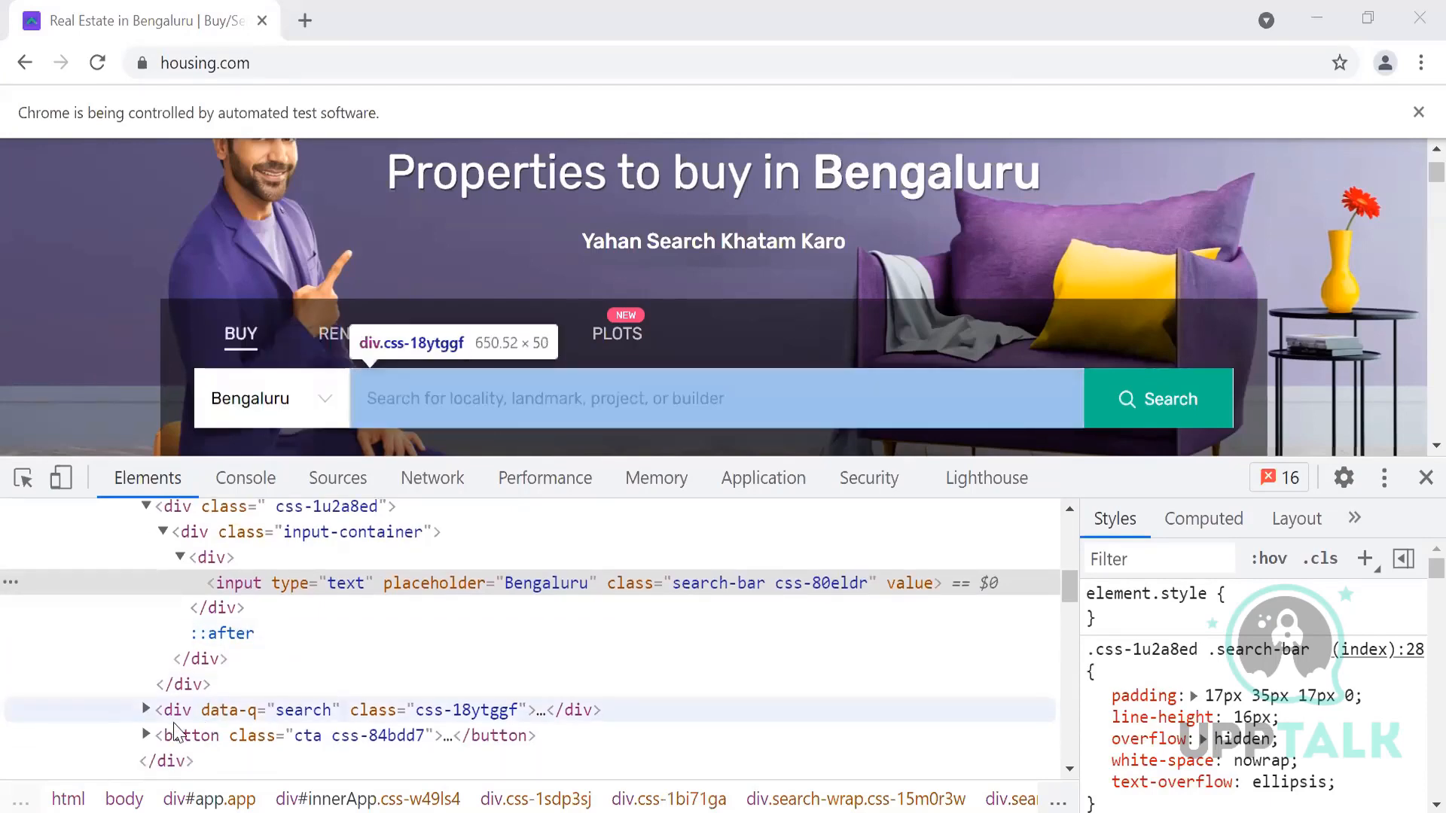
{"action": "left_click", "coordinate": [146, 711]}
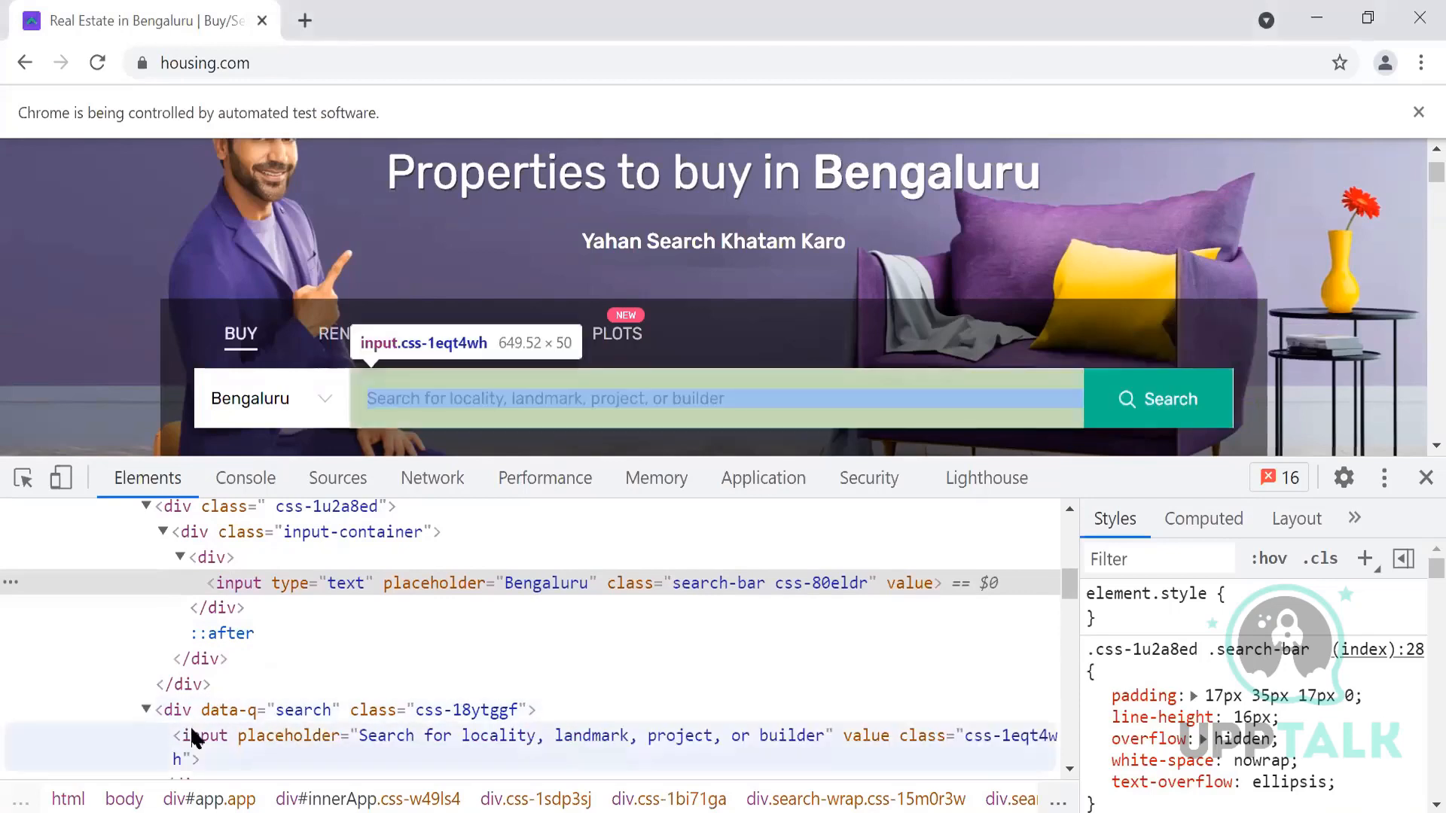
{"action": "scroll", "coordinate": [189, 725], "scroll_direction": "down", "scroll_amount": 1}
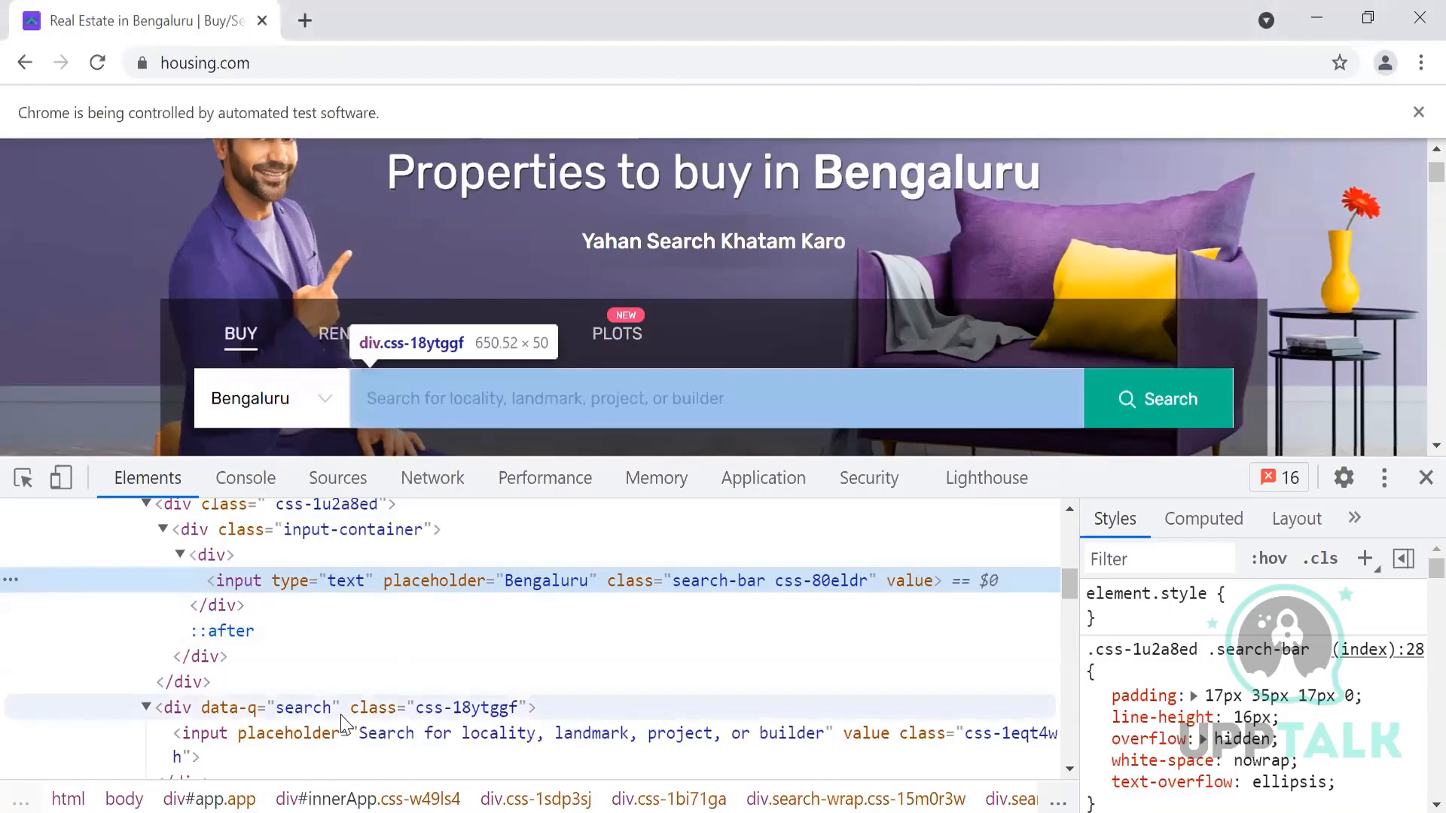
{"action": "key", "text": "ctrl+f"}
{"action": "type", "text": "//input[contains(@class,'css-80eldr')]"}
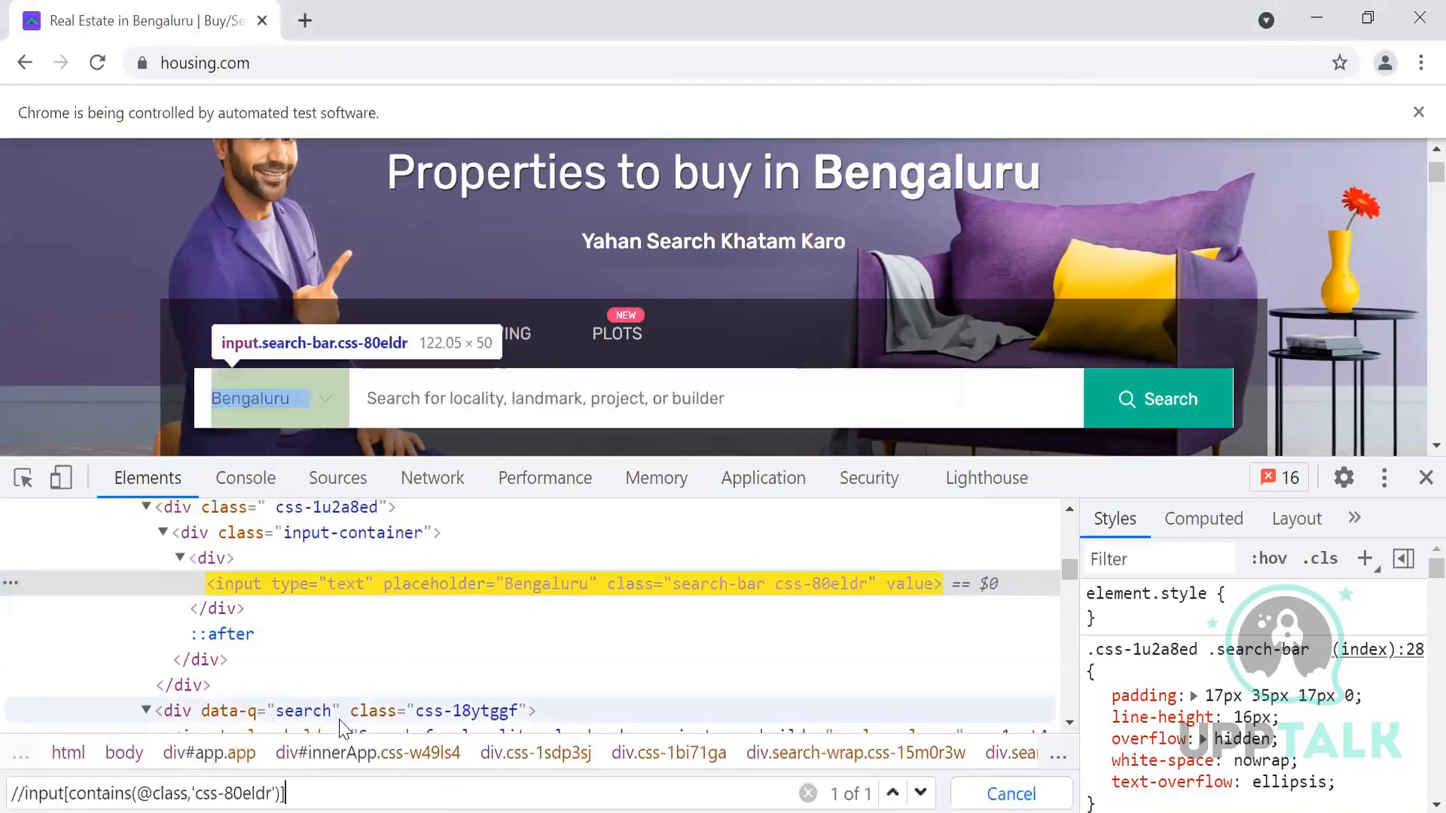
{"action": "left_click_drag", "start_coordinate": [198, 790], "coordinate": [271, 793]}
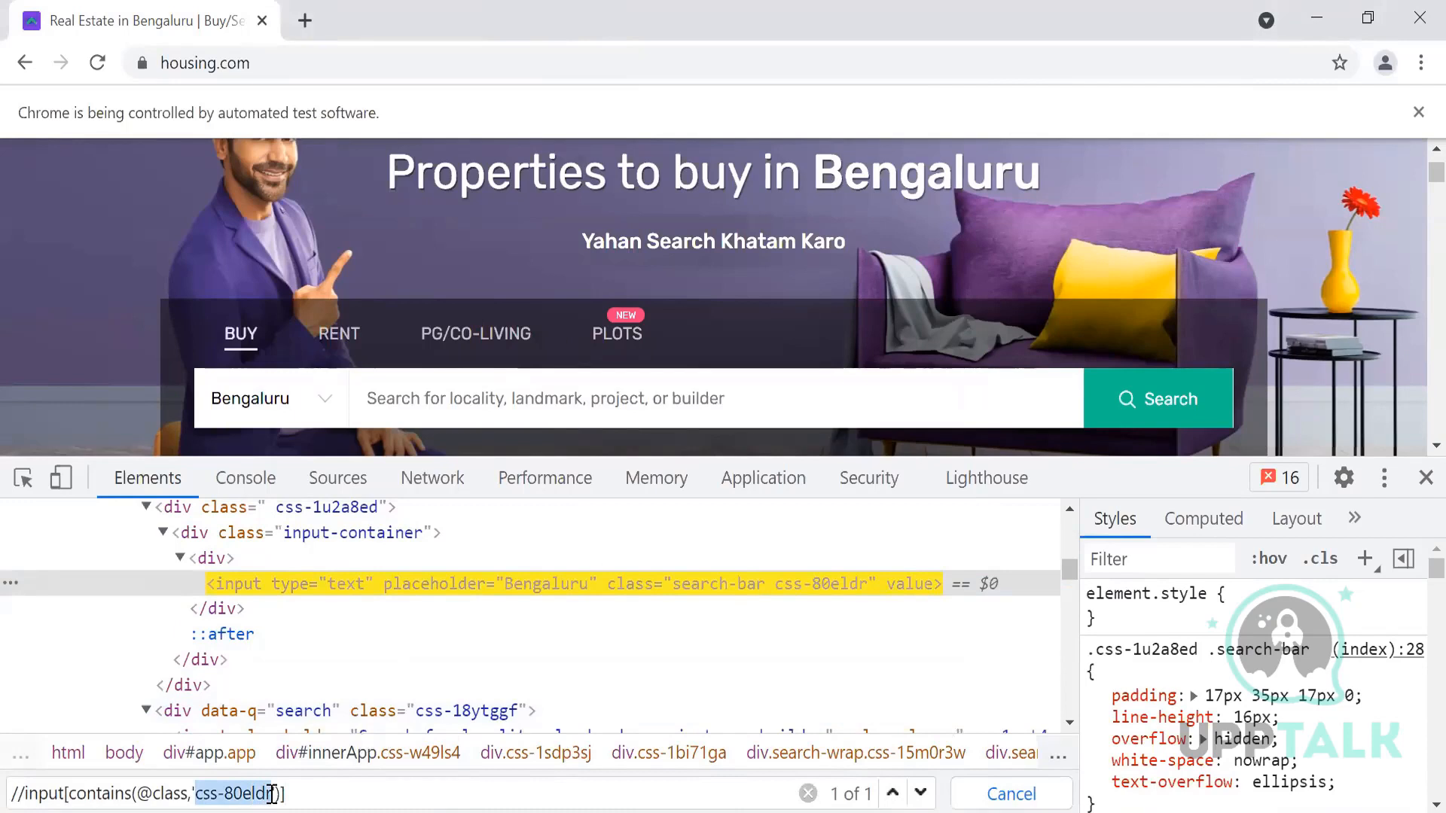
{"action": "key", "text": "BackSpace"}
{"action": "type", "text": "search"}
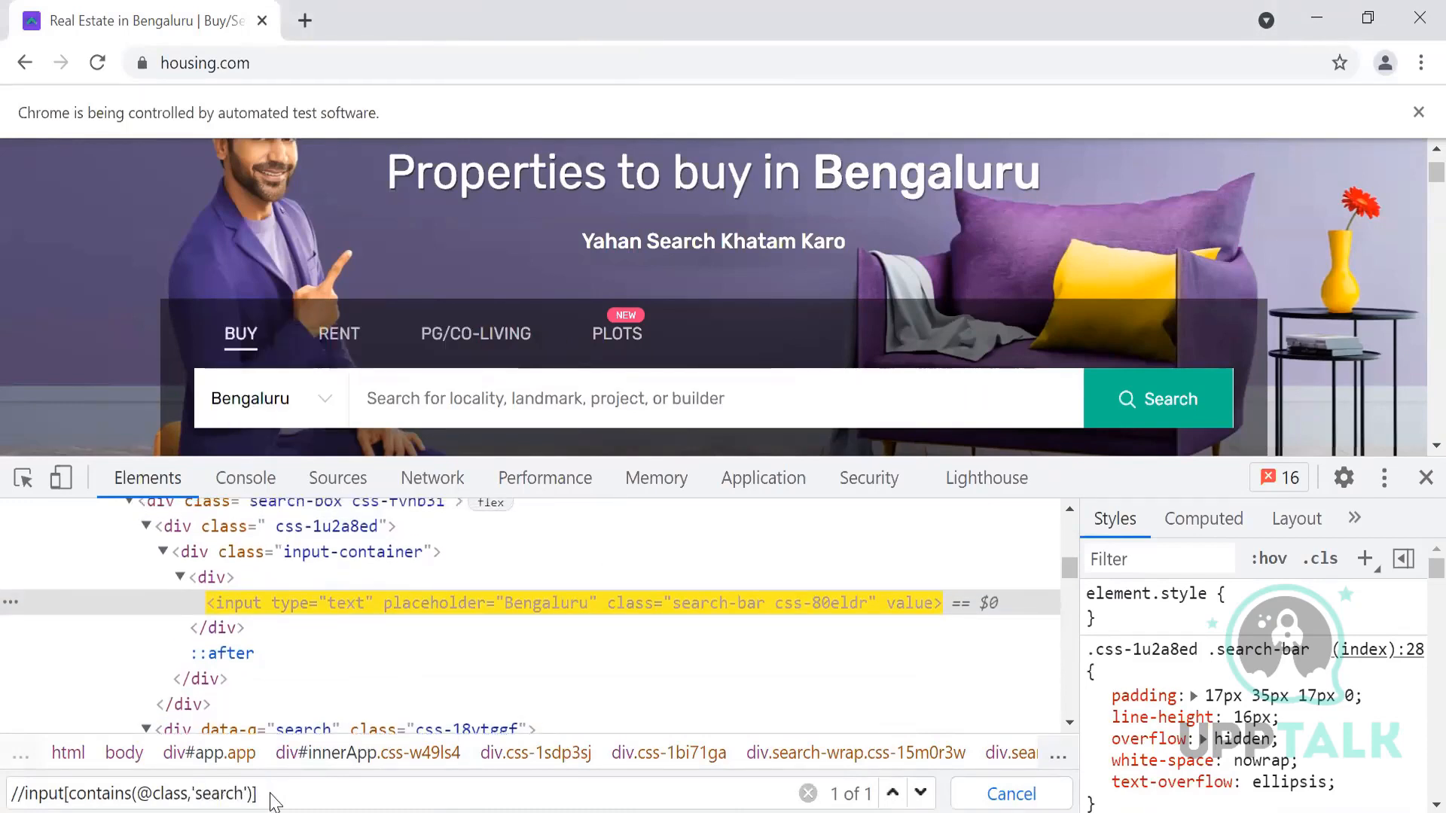
{"action": "left_click_drag", "start_coordinate": [271, 793], "coordinate": [7, 797]}
{"action": "key", "text": "ctrl+c"}
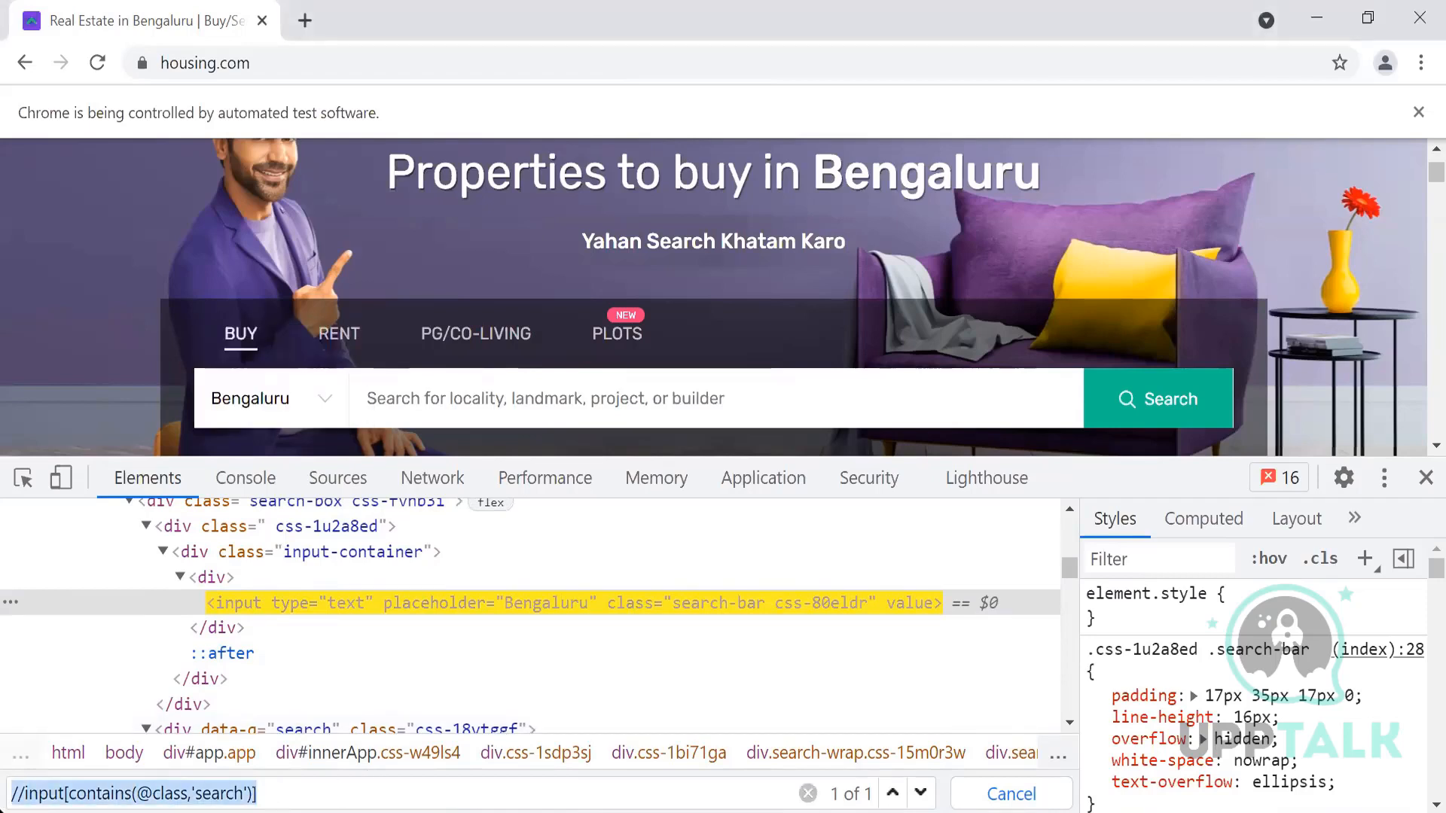
{"action": "key", "text": "alt+Tab"}
{"action": "key", "text": "alt+Tab"}
{"action": "key", "text": "Tab"}
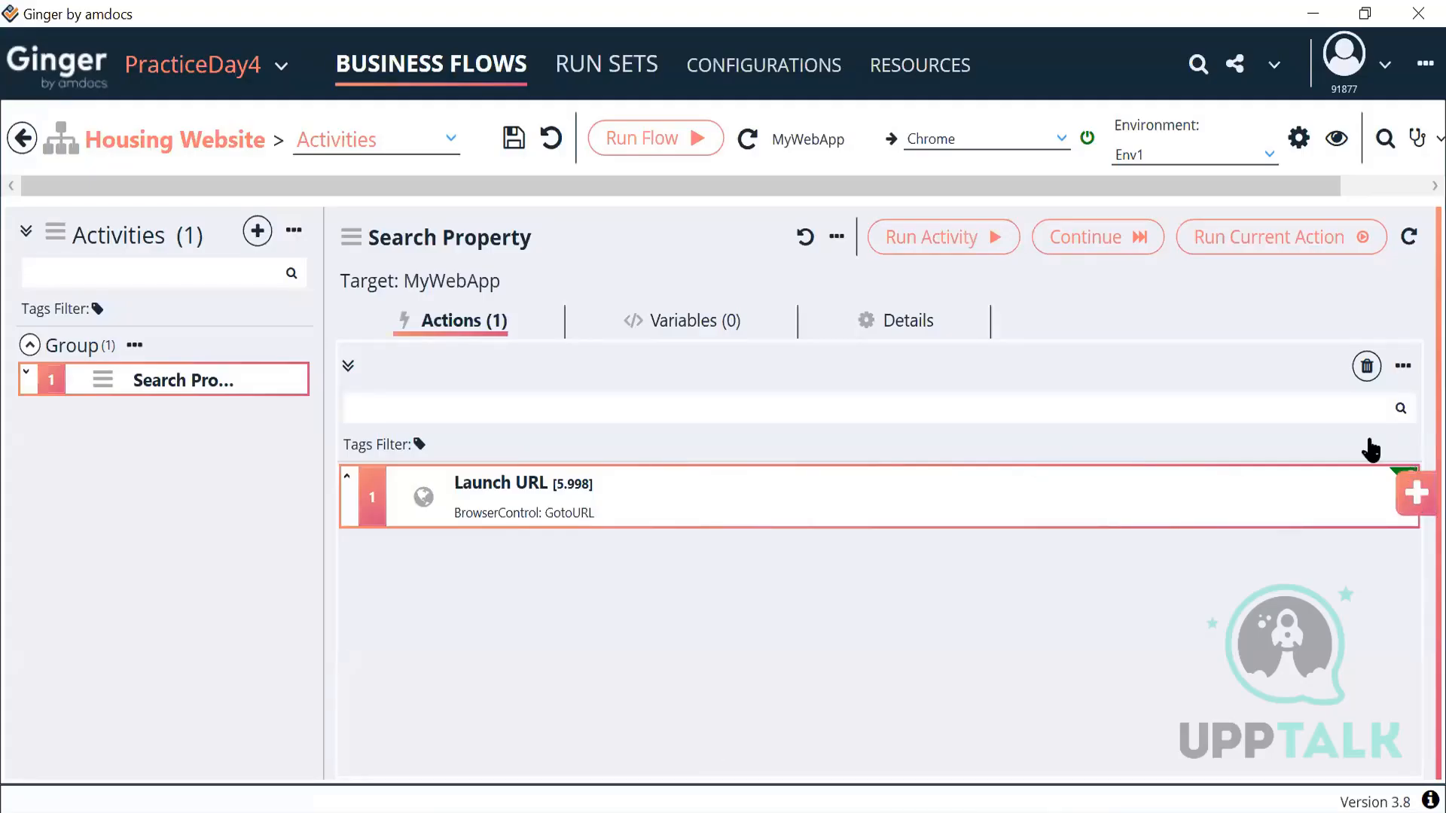
Step: Add a UIElement Action to Search Property from the actions library and open it
{"action": "left_click", "coordinate": [1403, 497]}
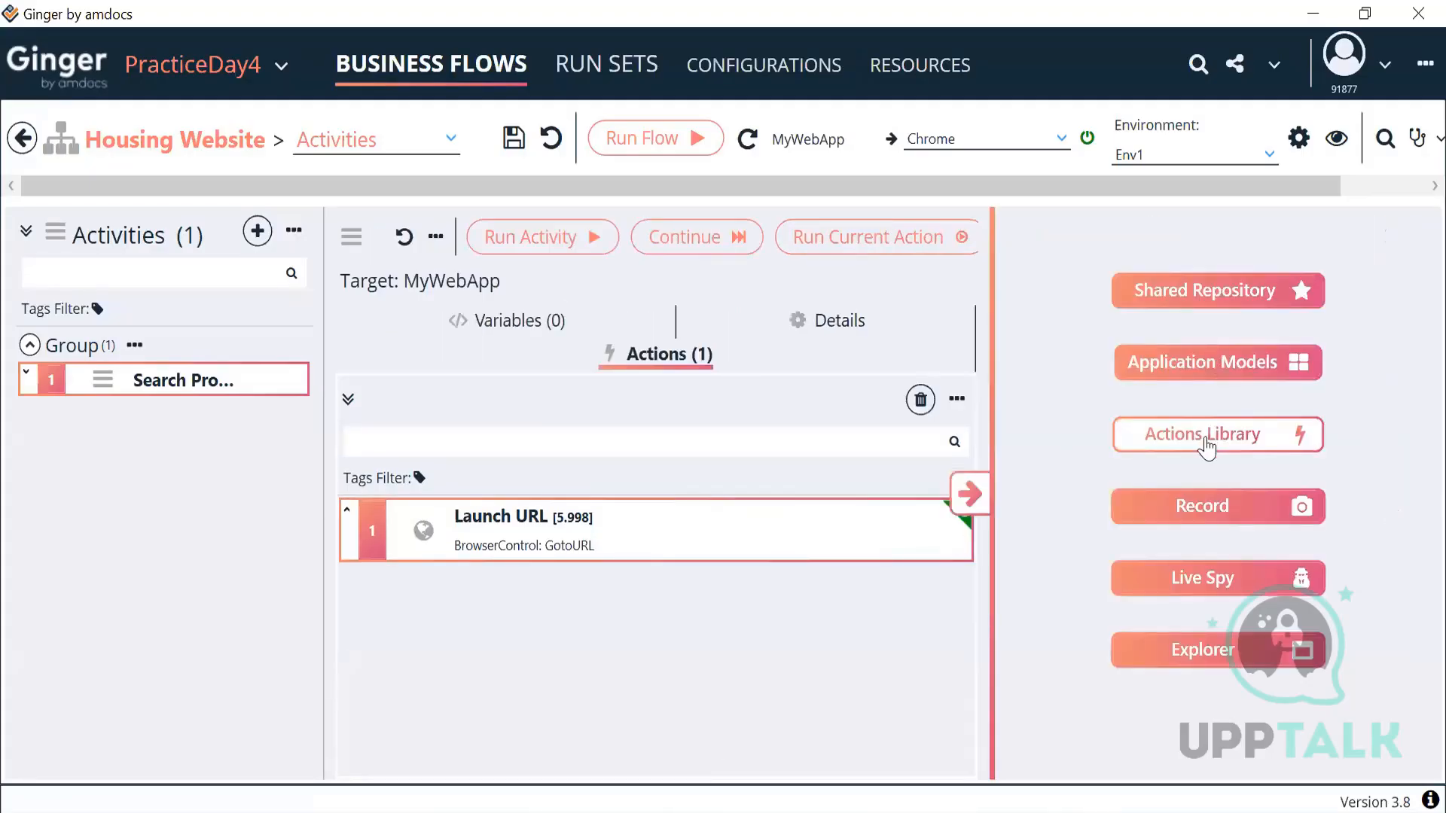
{"action": "left_click", "coordinate": [1205, 445]}
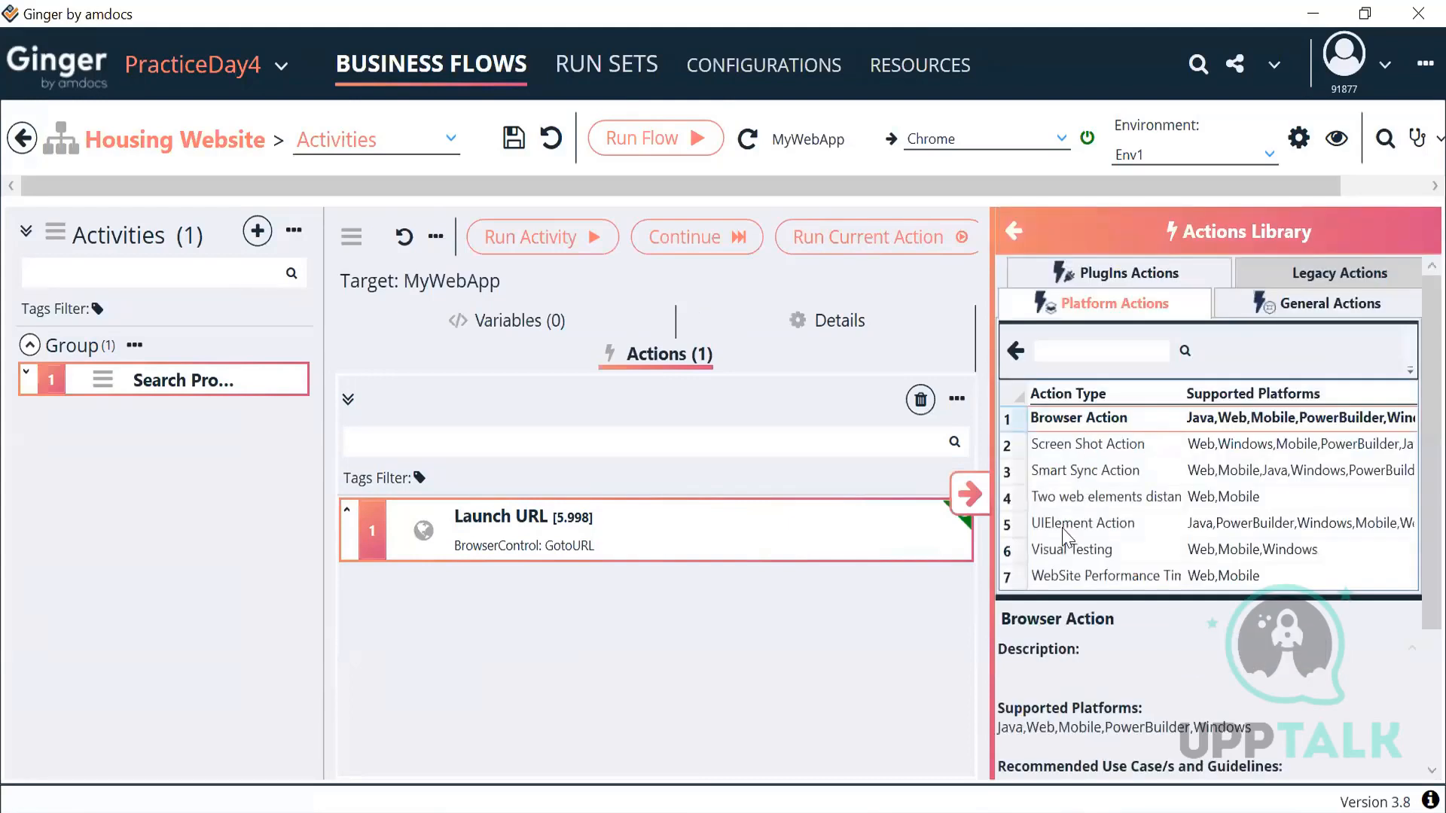
{"action": "double_click", "coordinate": [1064, 527]}
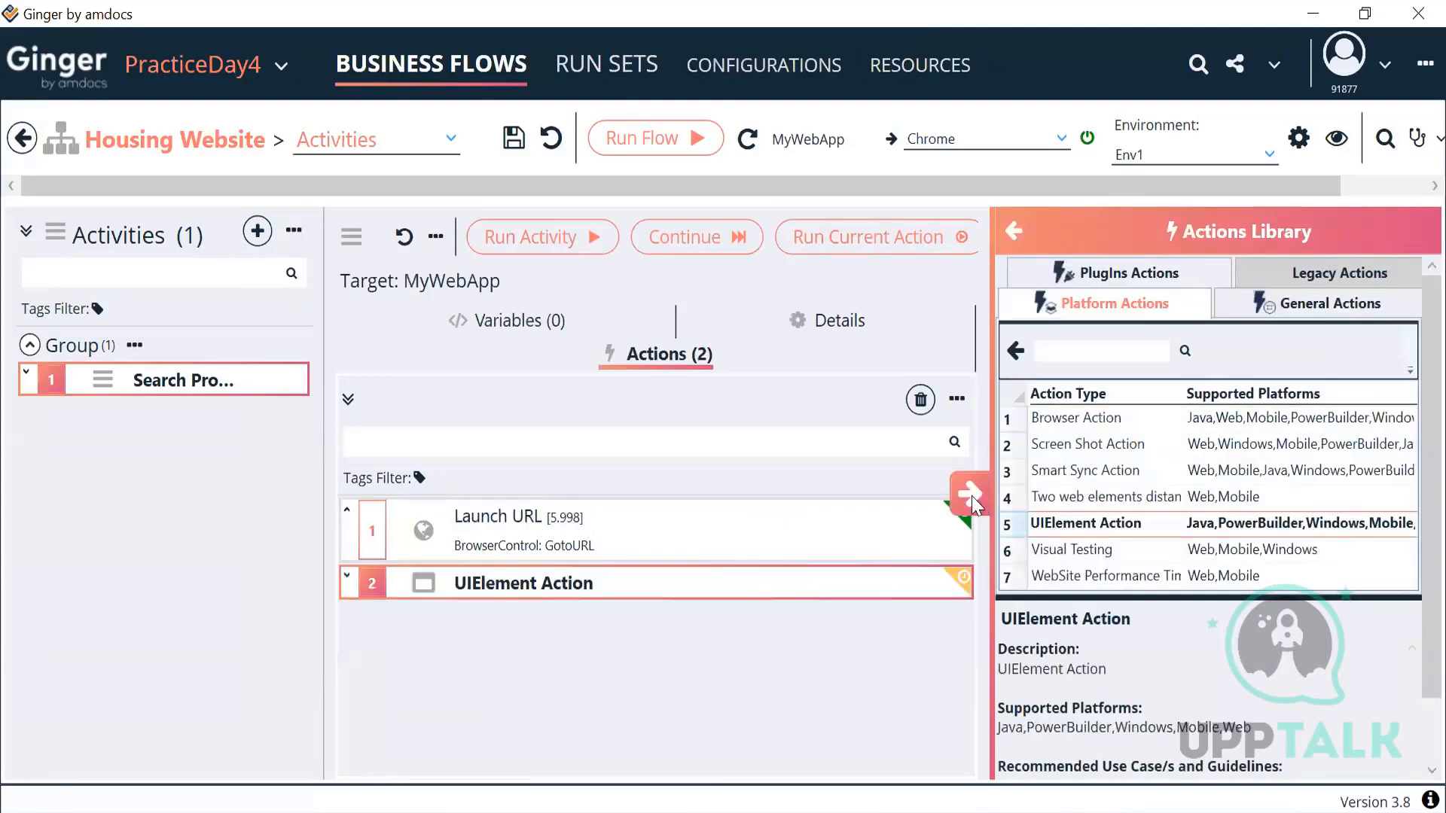
{"action": "left_click", "coordinate": [972, 495]}
{"action": "double_click", "coordinate": [680, 546]}
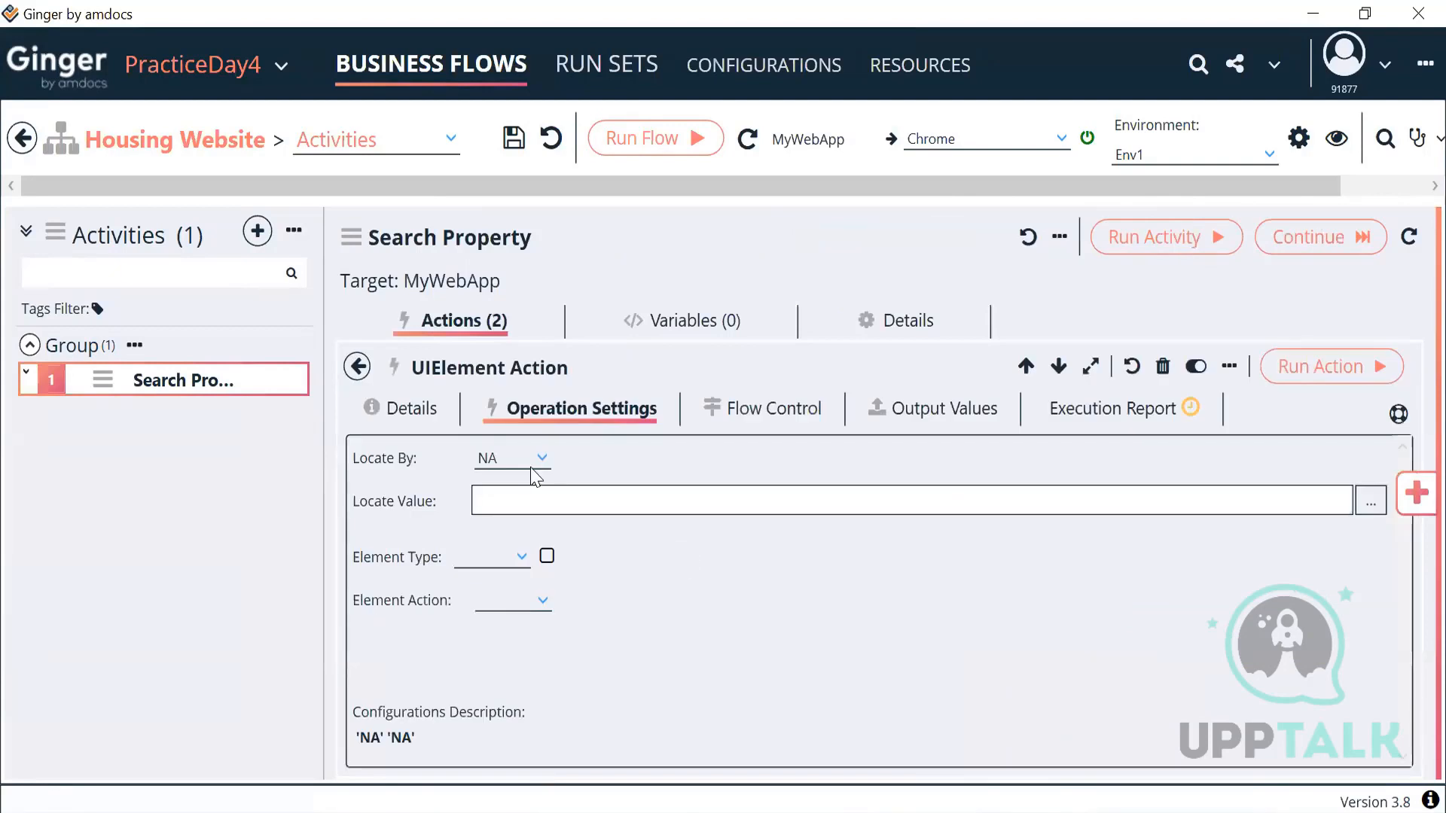
{"action": "left_click", "coordinate": [535, 465]}
{"action": "scroll", "coordinate": [541, 563], "scroll_direction": "up", "scroll_amount": 5}
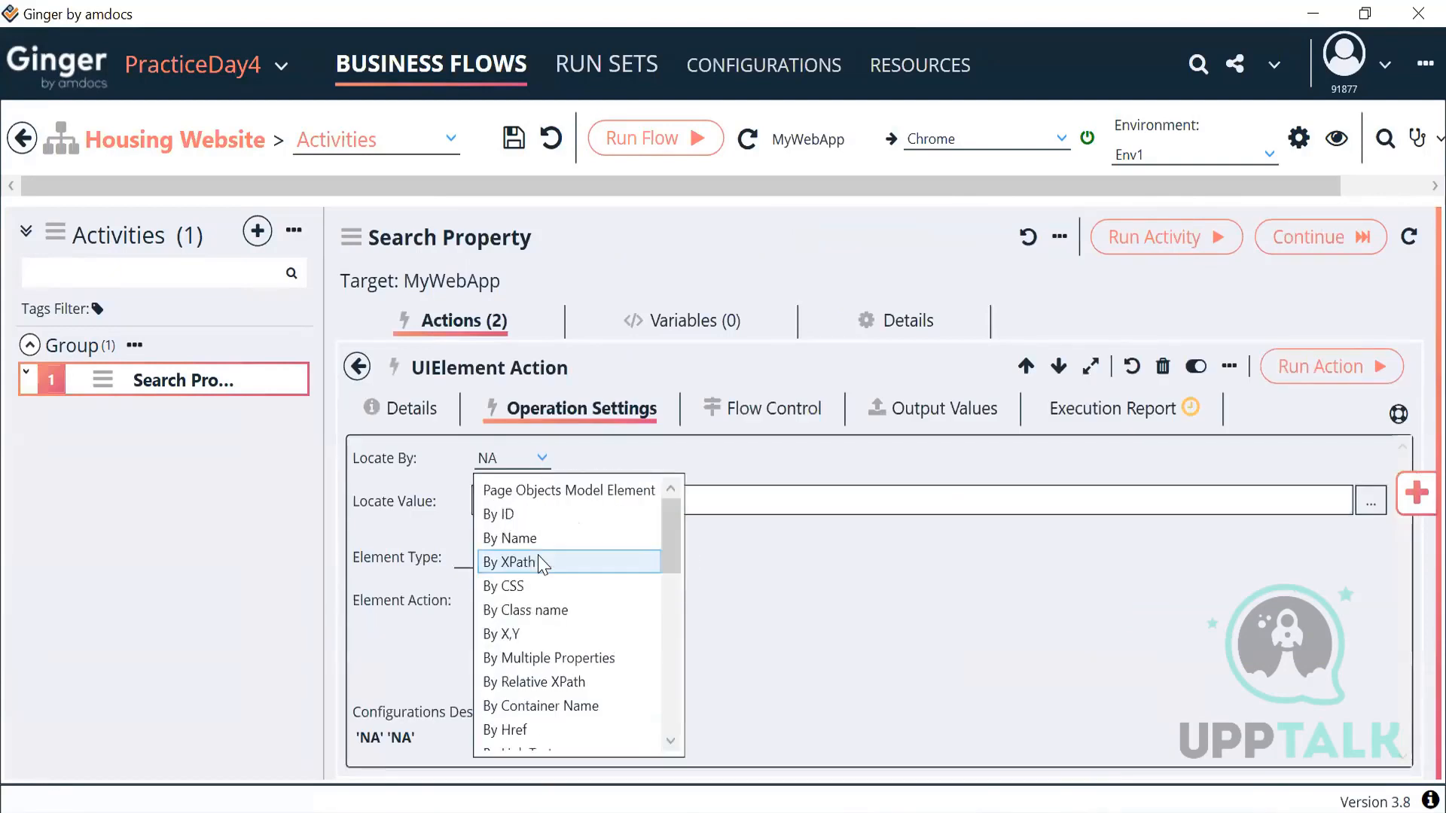
{"action": "left_click", "coordinate": [531, 562]}
{"action": "left_click", "coordinate": [577, 510]}
{"action": "key", "text": "ctrl+v"}
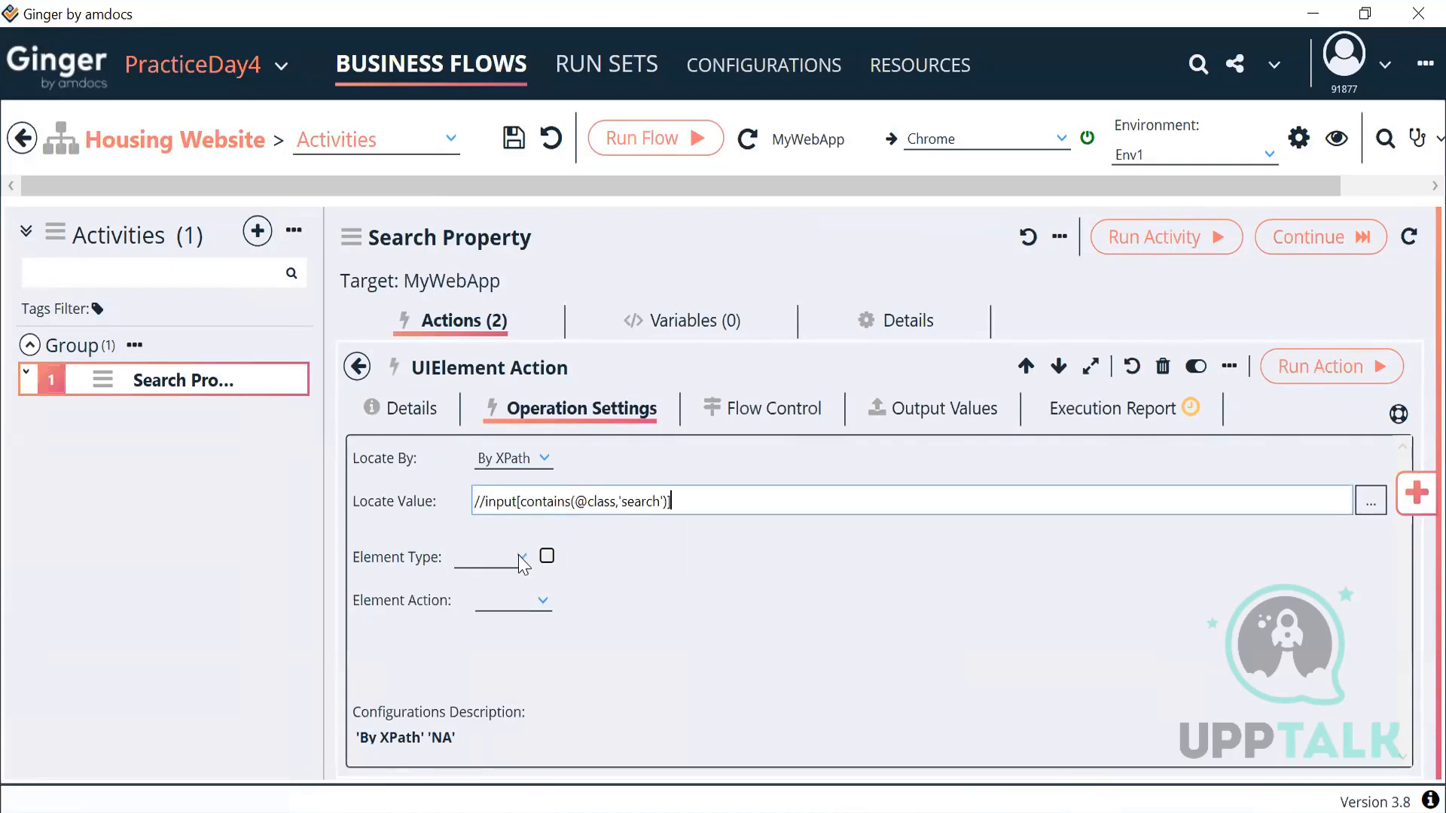
Step: Set the Element Type to Text Box and the value to Dubai
{"action": "left_click", "coordinate": [521, 558]}
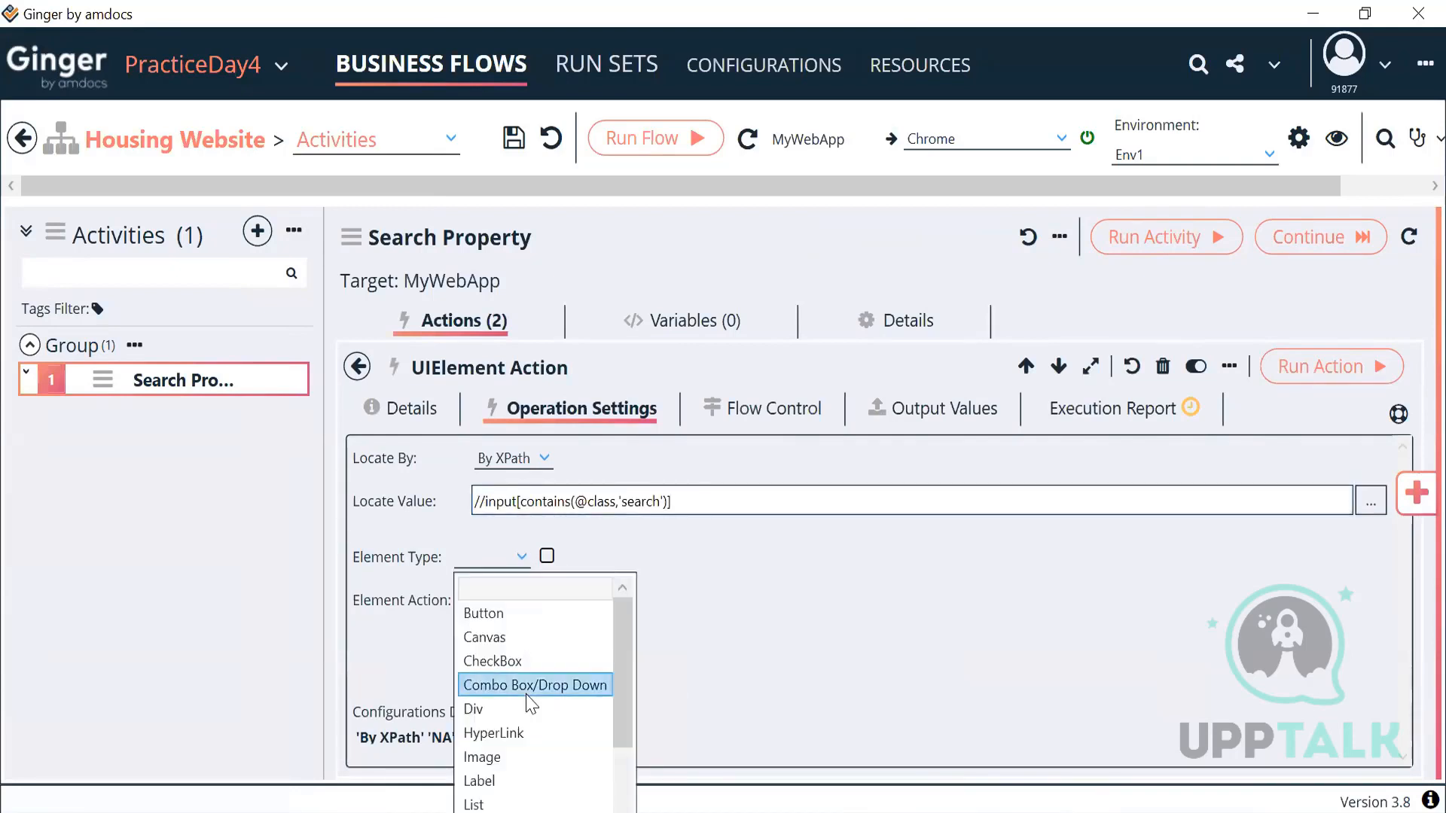
{"action": "scroll", "coordinate": [538, 802], "scroll_direction": "down", "scroll_amount": 2}
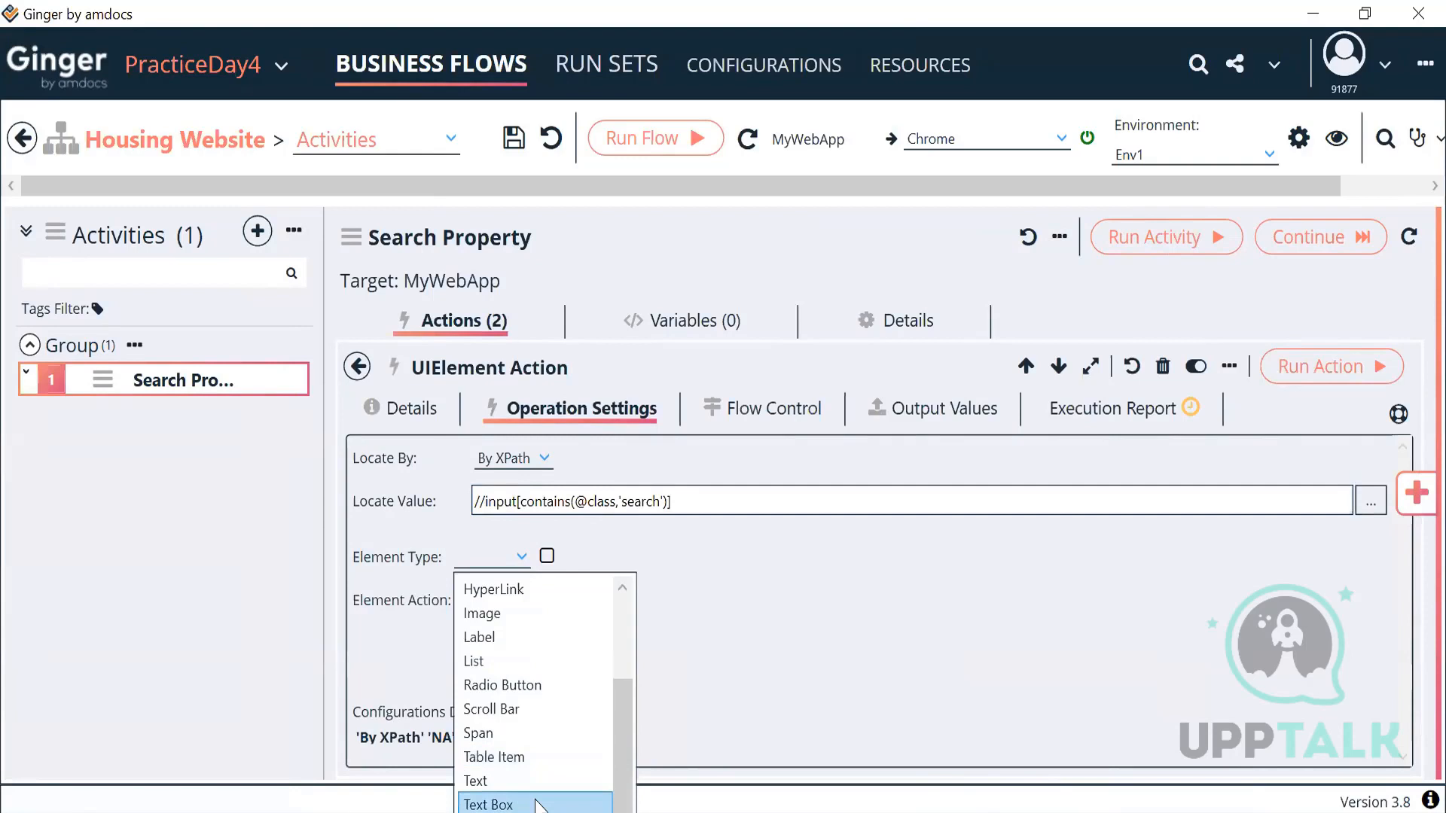
{"action": "left_click", "coordinate": [538, 804]}
{"action": "left_click", "coordinate": [537, 654]}
{"action": "type", "text": "Dubai"}
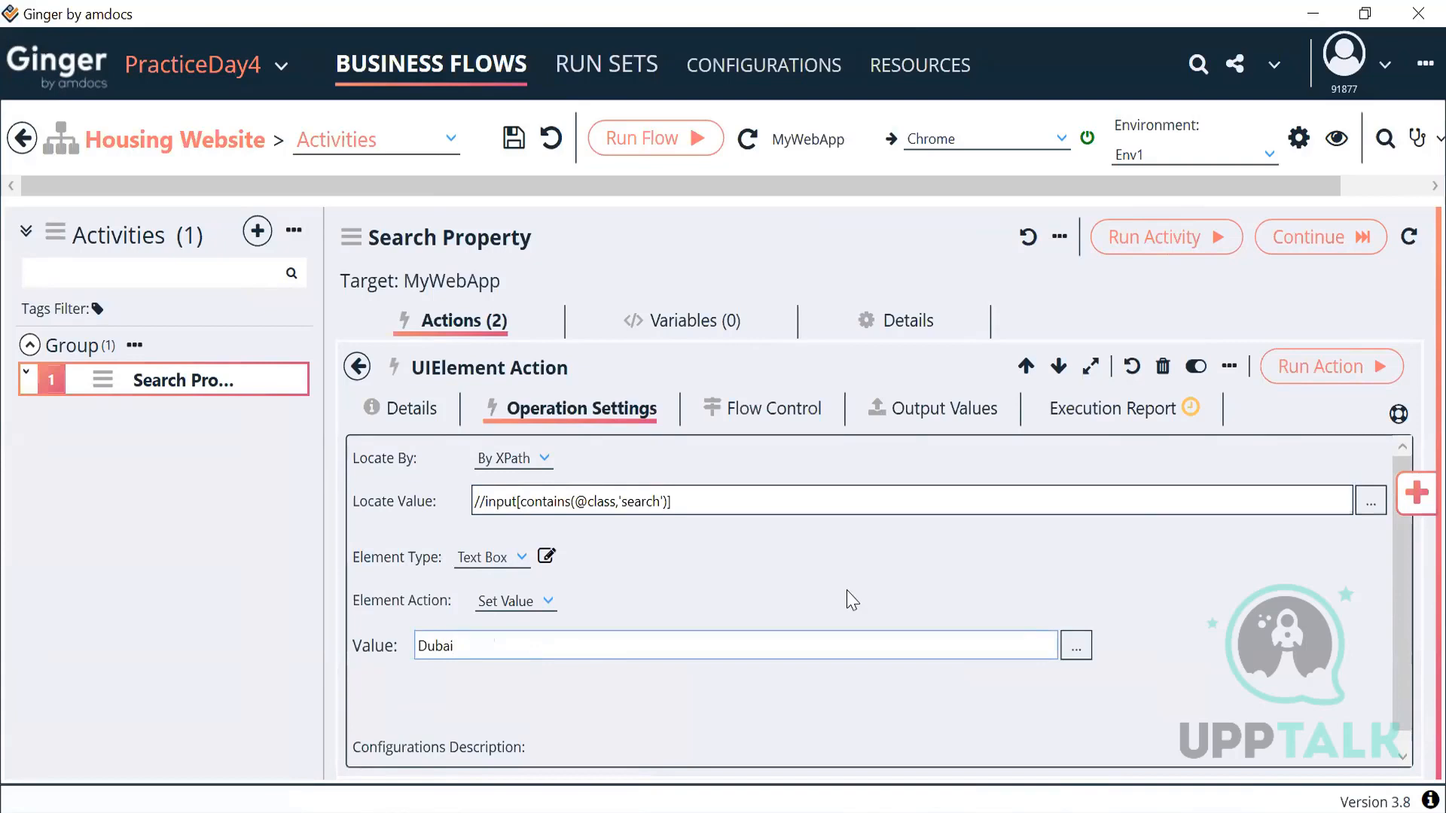
{"action": "scroll", "coordinate": [850, 600], "scroll_direction": "down", "scroll_amount": 1}
{"action": "scroll", "coordinate": [851, 600], "scroll_direction": "up", "scroll_amount": 1}
{"action": "left_click", "coordinate": [402, 408]}
Step: Change the action's description to 'To Enter Value in Search City'
{"action": "left_click", "coordinate": [512, 531]}
{"action": "key", "text": "ctrl+a"}
{"action": "key", "text": "BackSpace"}
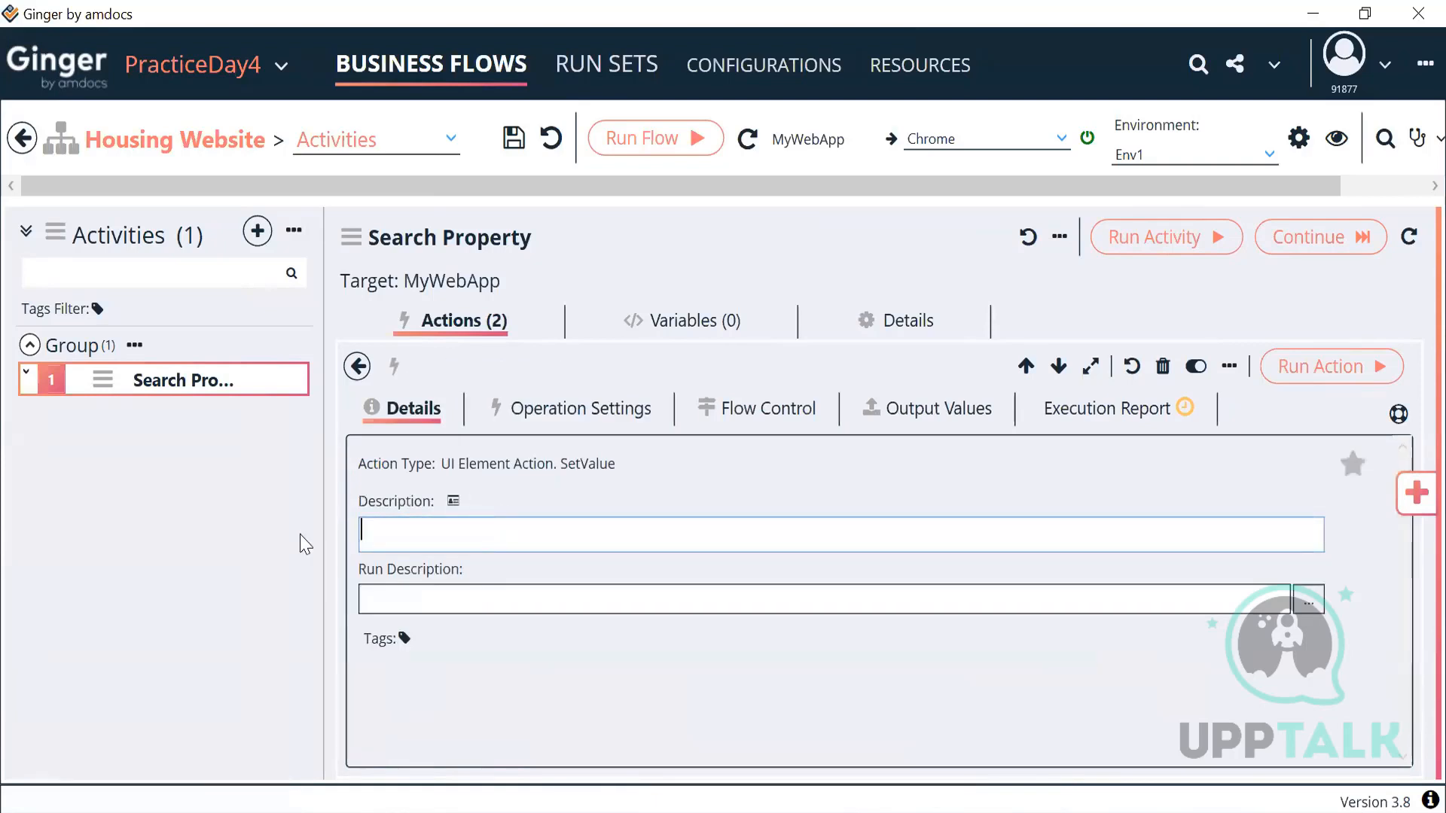
{"action": "type", "text": "To Enter"}
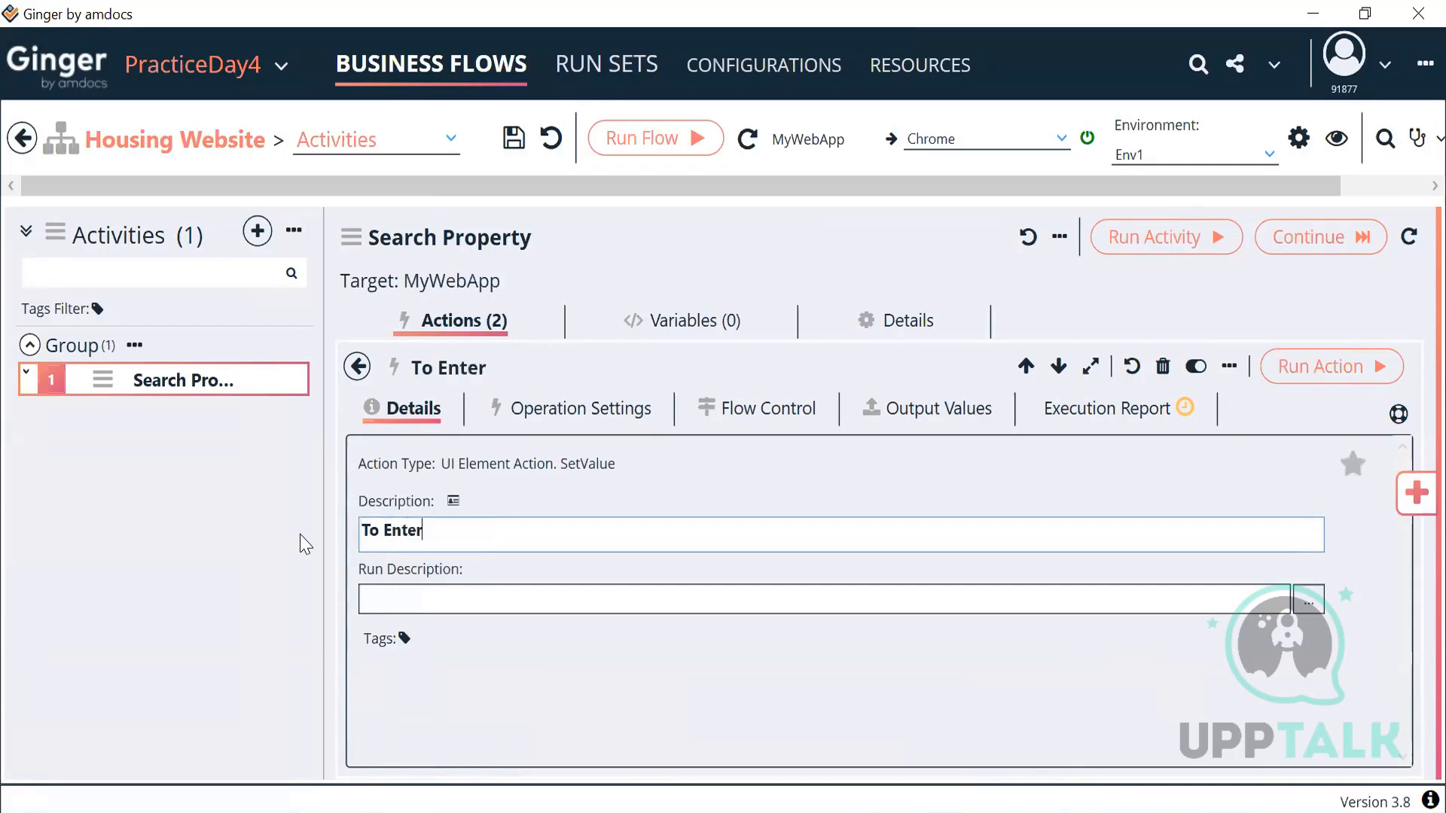
{"action": "type", "text": " Value in"}
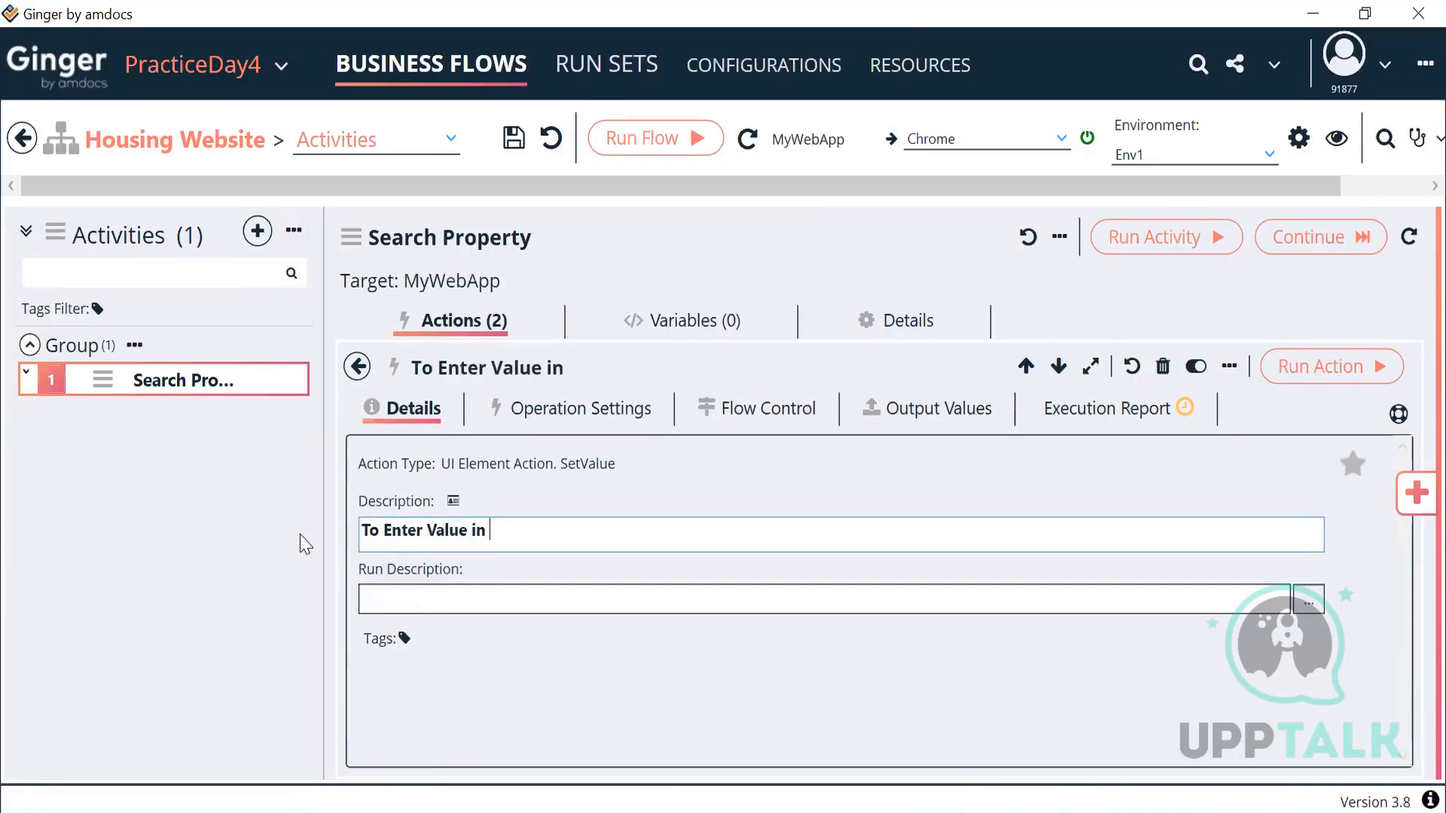
{"action": "type", "text": " Search City"}
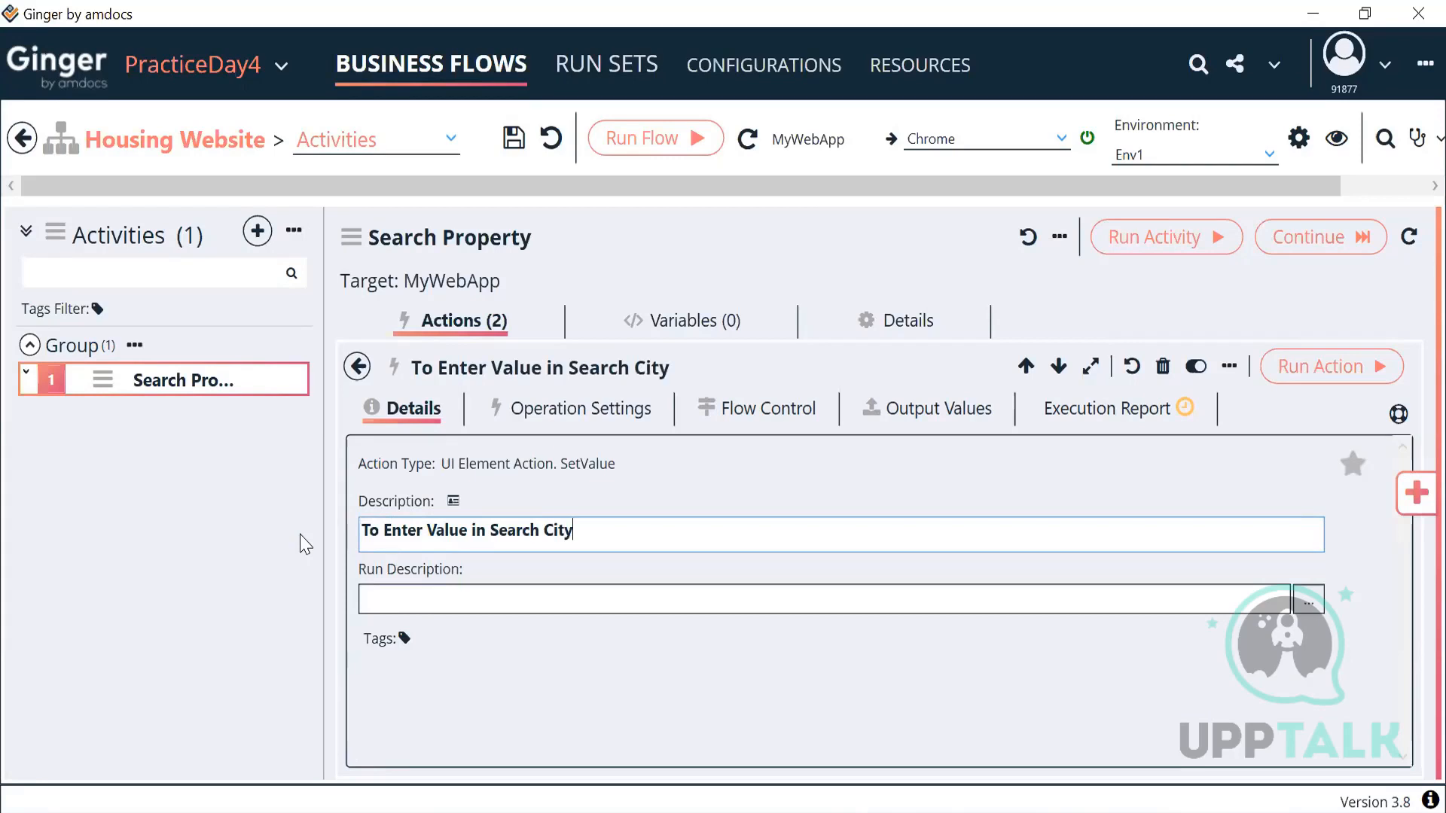
{"action": "left_click", "coordinate": [359, 369]}
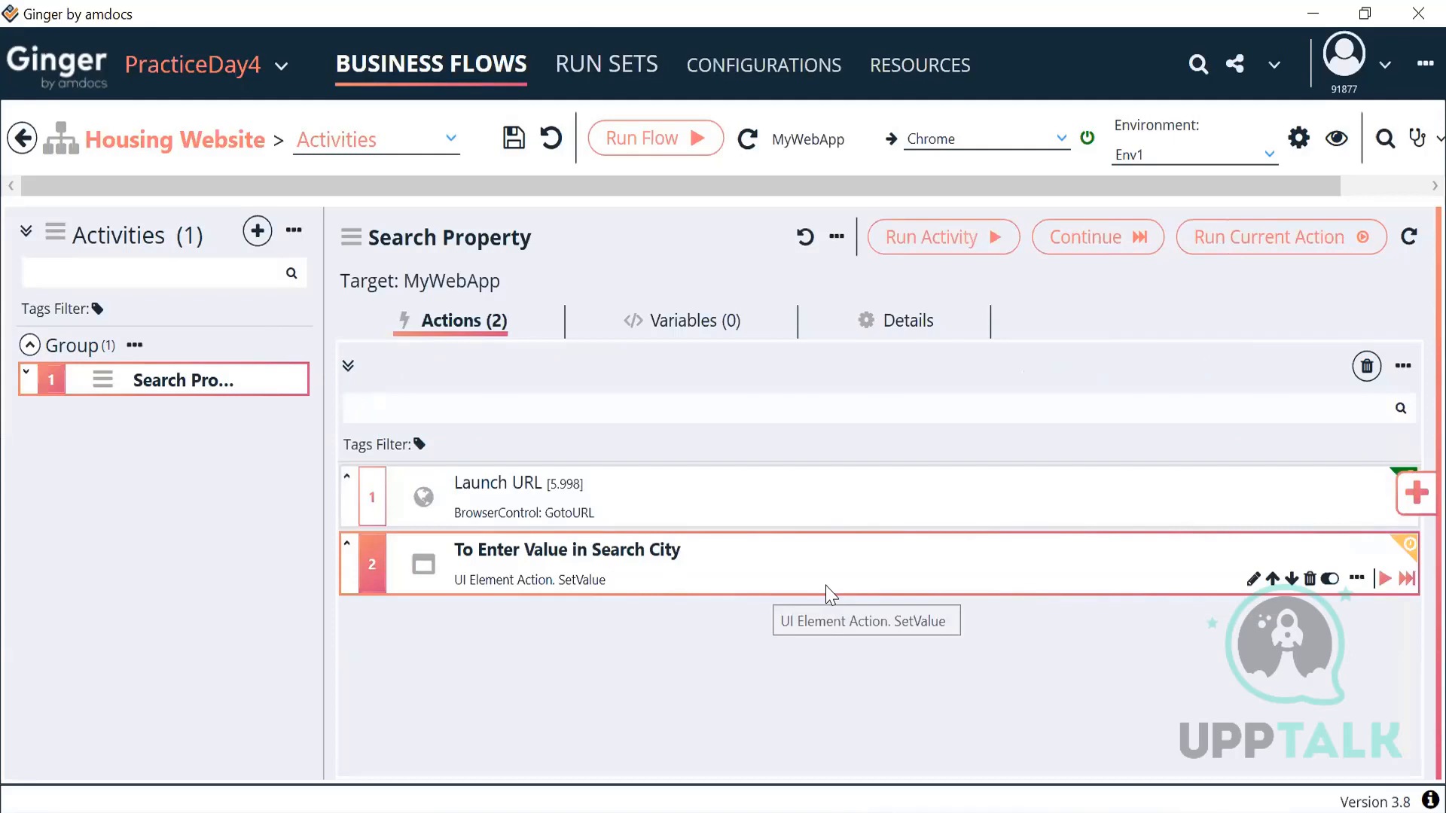
Step: Reopen the search-city action and view the activity's empty Variables list
{"action": "double_click", "coordinate": [825, 585]}
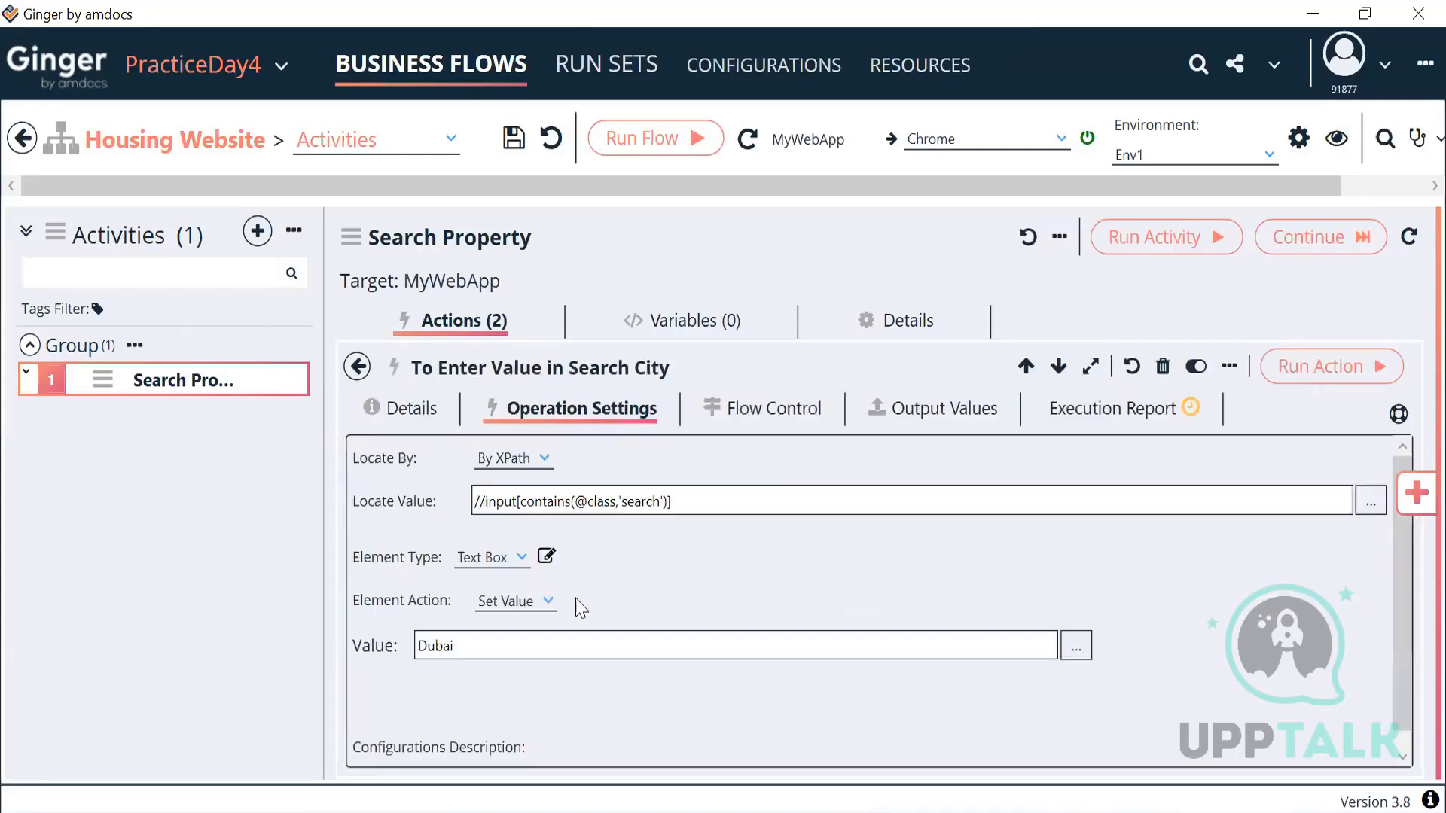
{"action": "left_click_drag", "start_coordinate": [486, 652], "coordinate": [397, 652]}
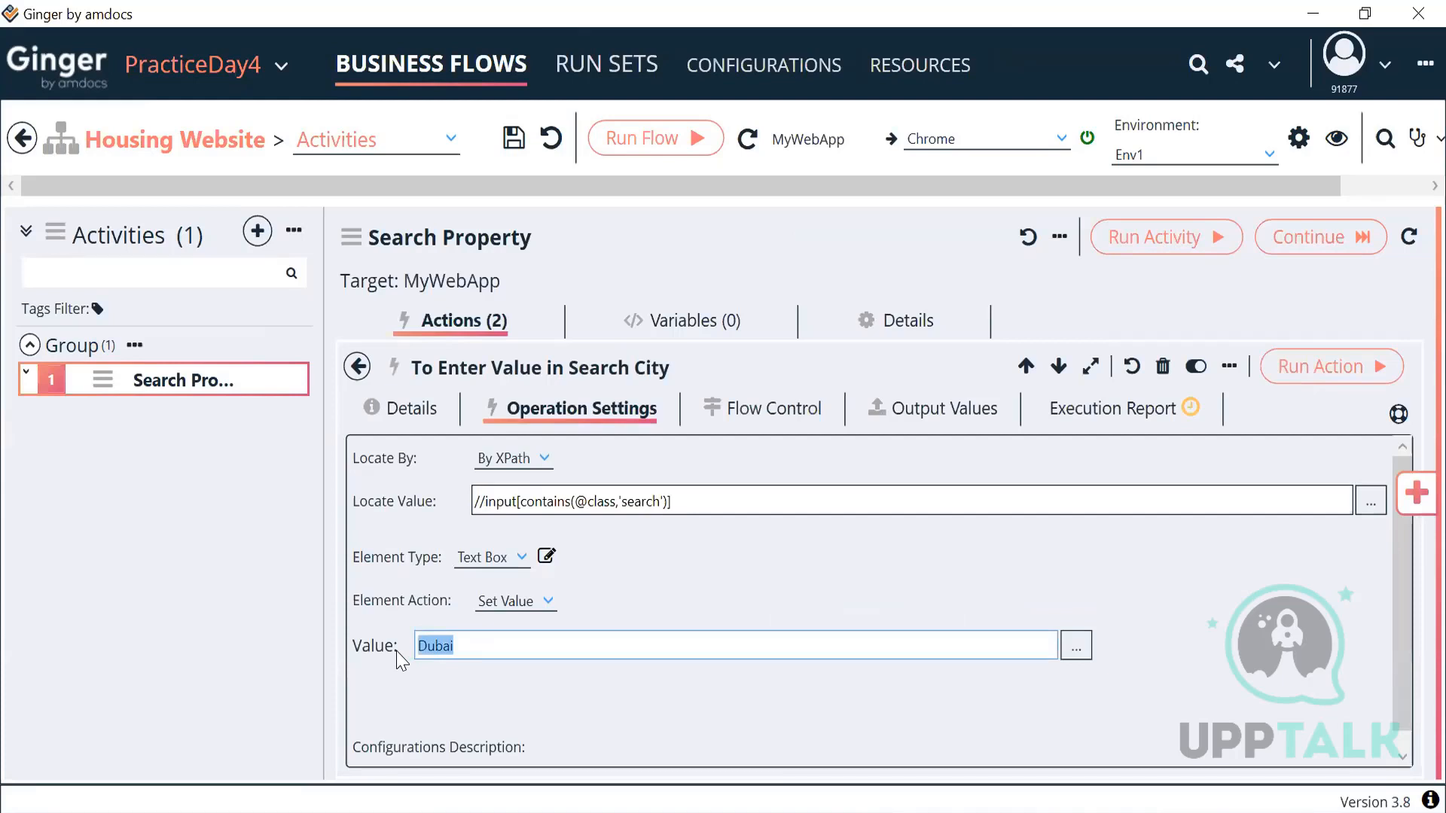
{"action": "left_click", "coordinate": [681, 324]}
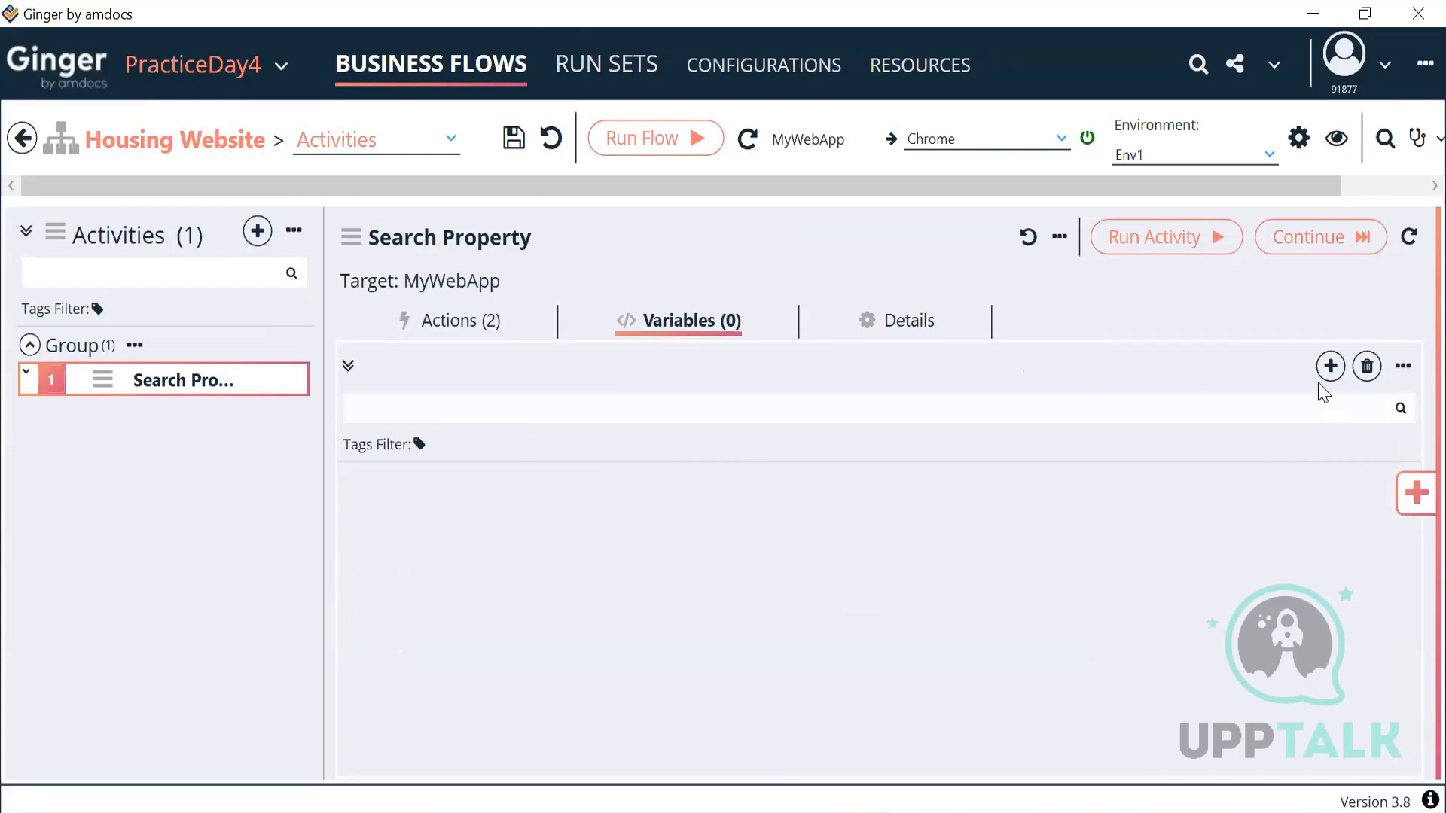
Step: Add string variable ACT_CityName with initial value Dubai, then return to the search action
{"action": "left_click", "coordinate": [1330, 367]}
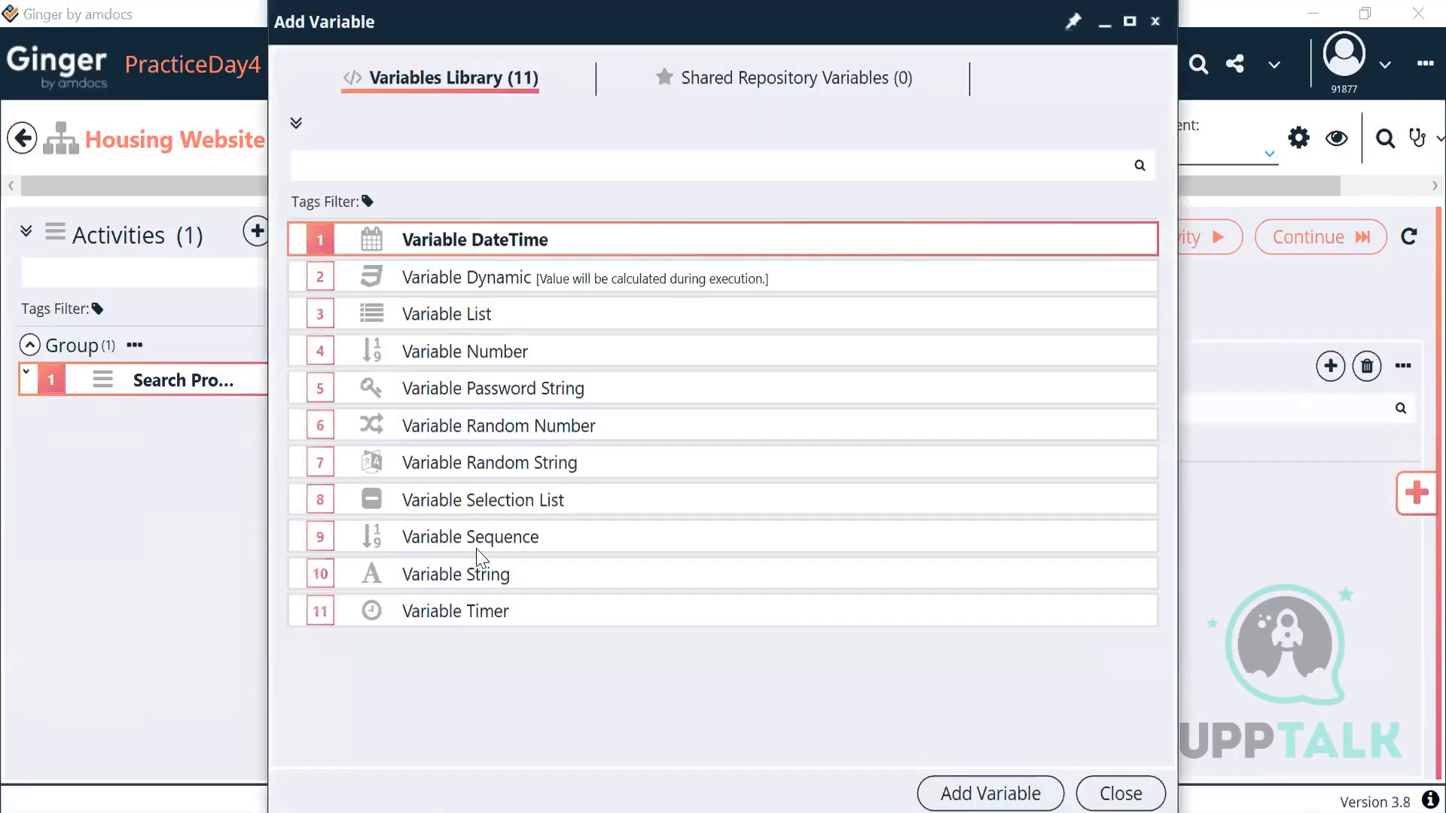
{"action": "left_click", "coordinate": [471, 580]}
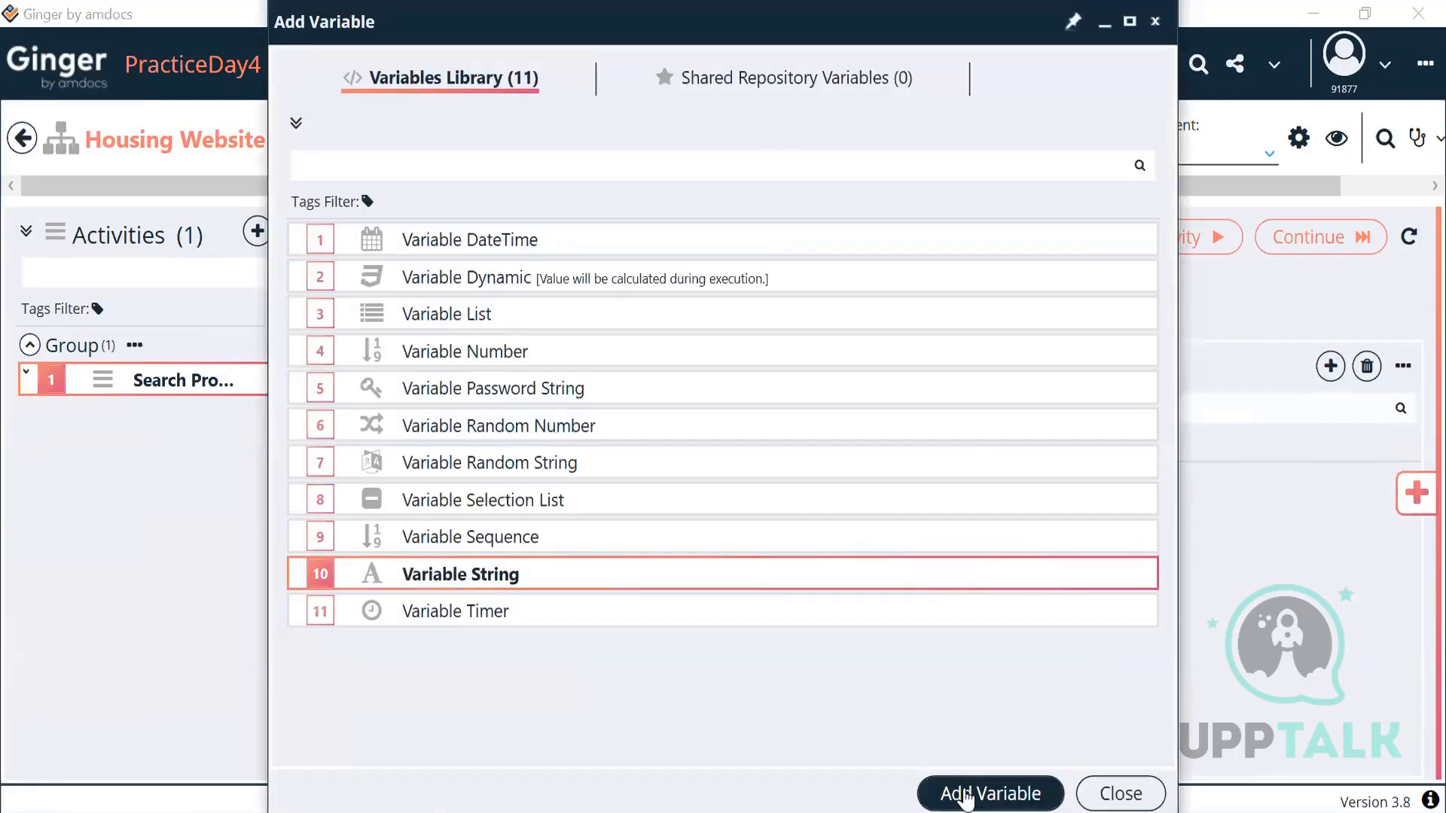
{"action": "left_click", "coordinate": [966, 795]}
{"action": "double_click", "coordinate": [600, 488]}
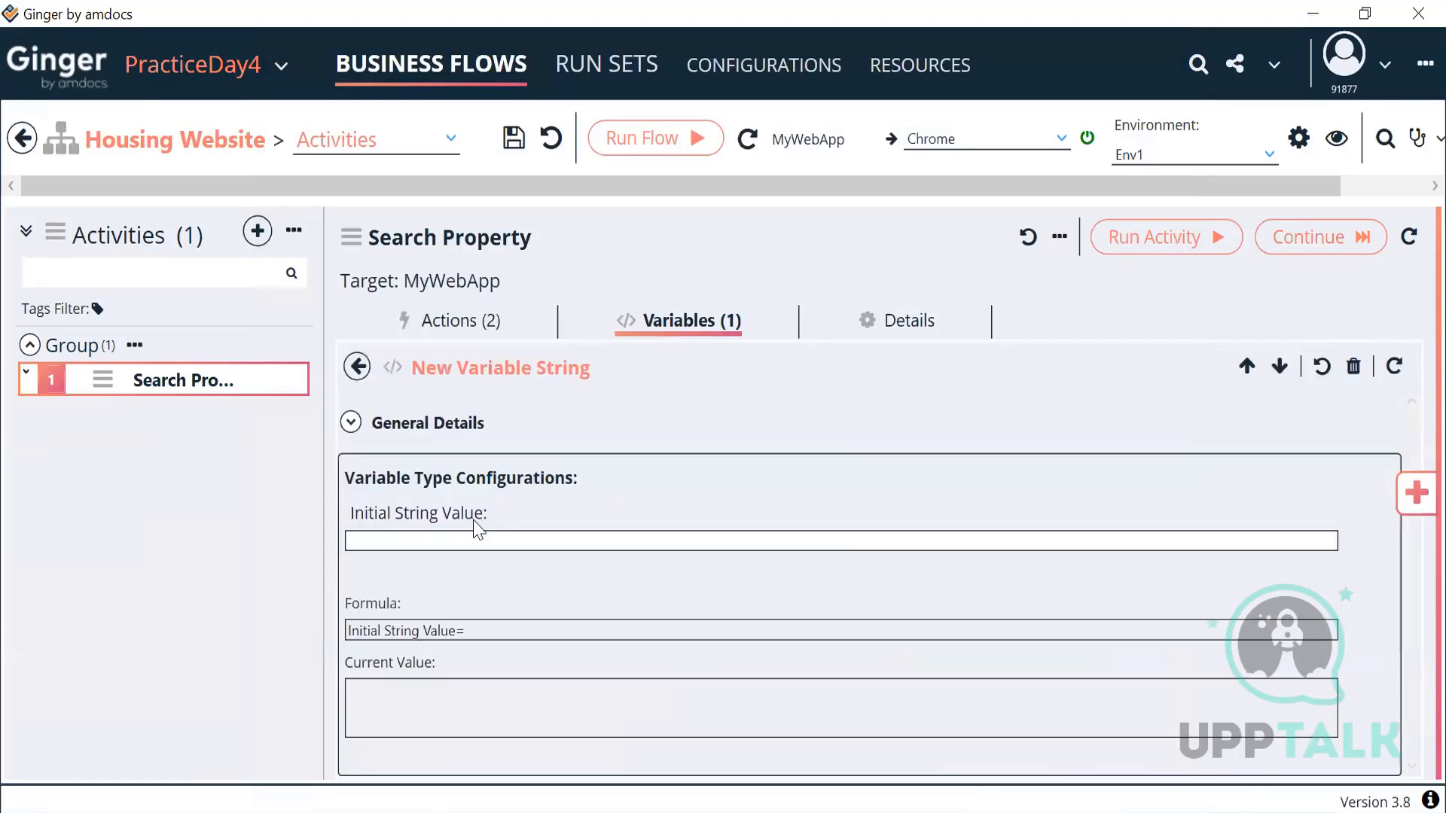
{"action": "left_click", "coordinate": [350, 422]}
{"action": "triple_click", "coordinate": [436, 529]}
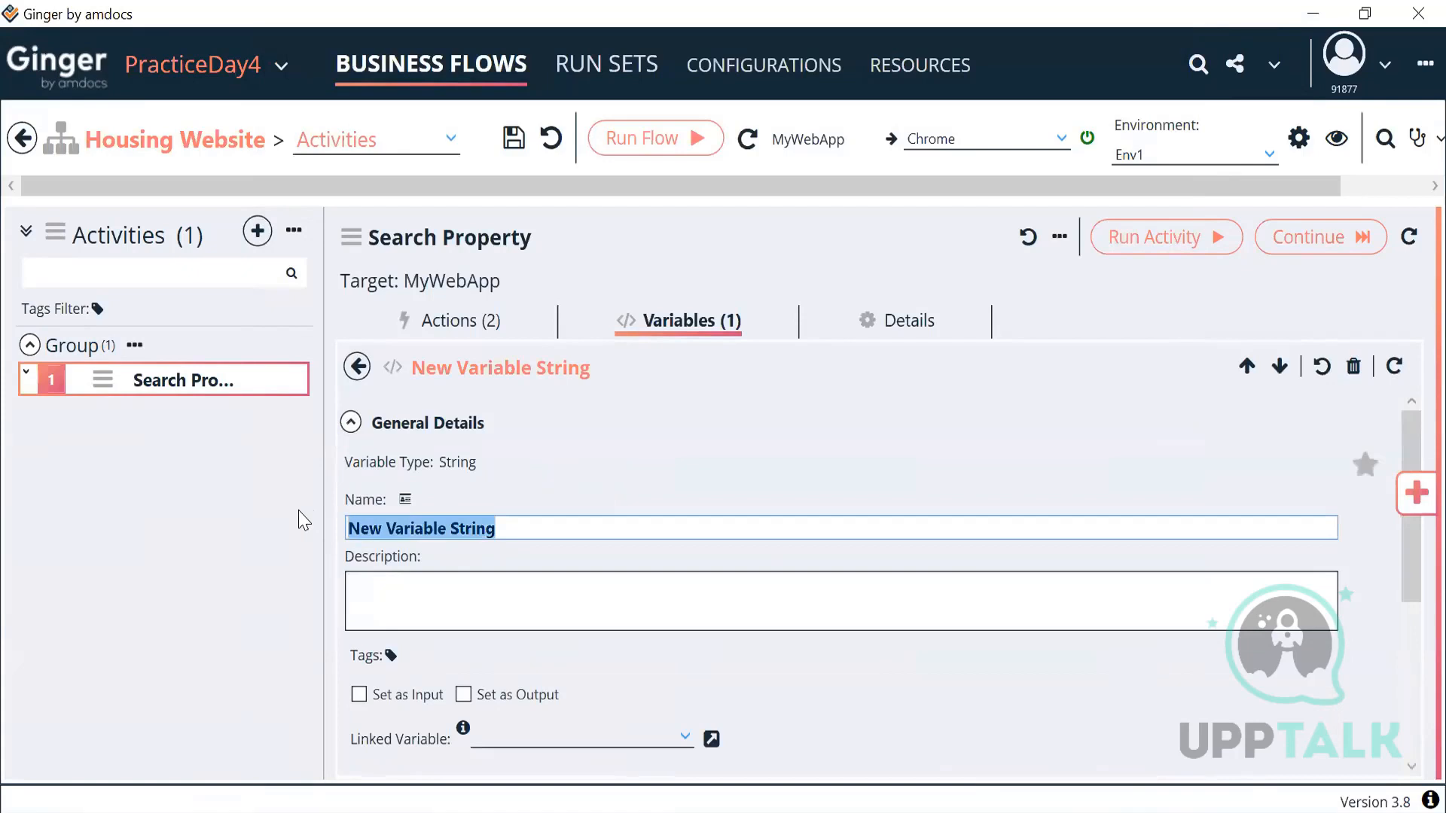
{"action": "type", "text": "ACT_CityName"}
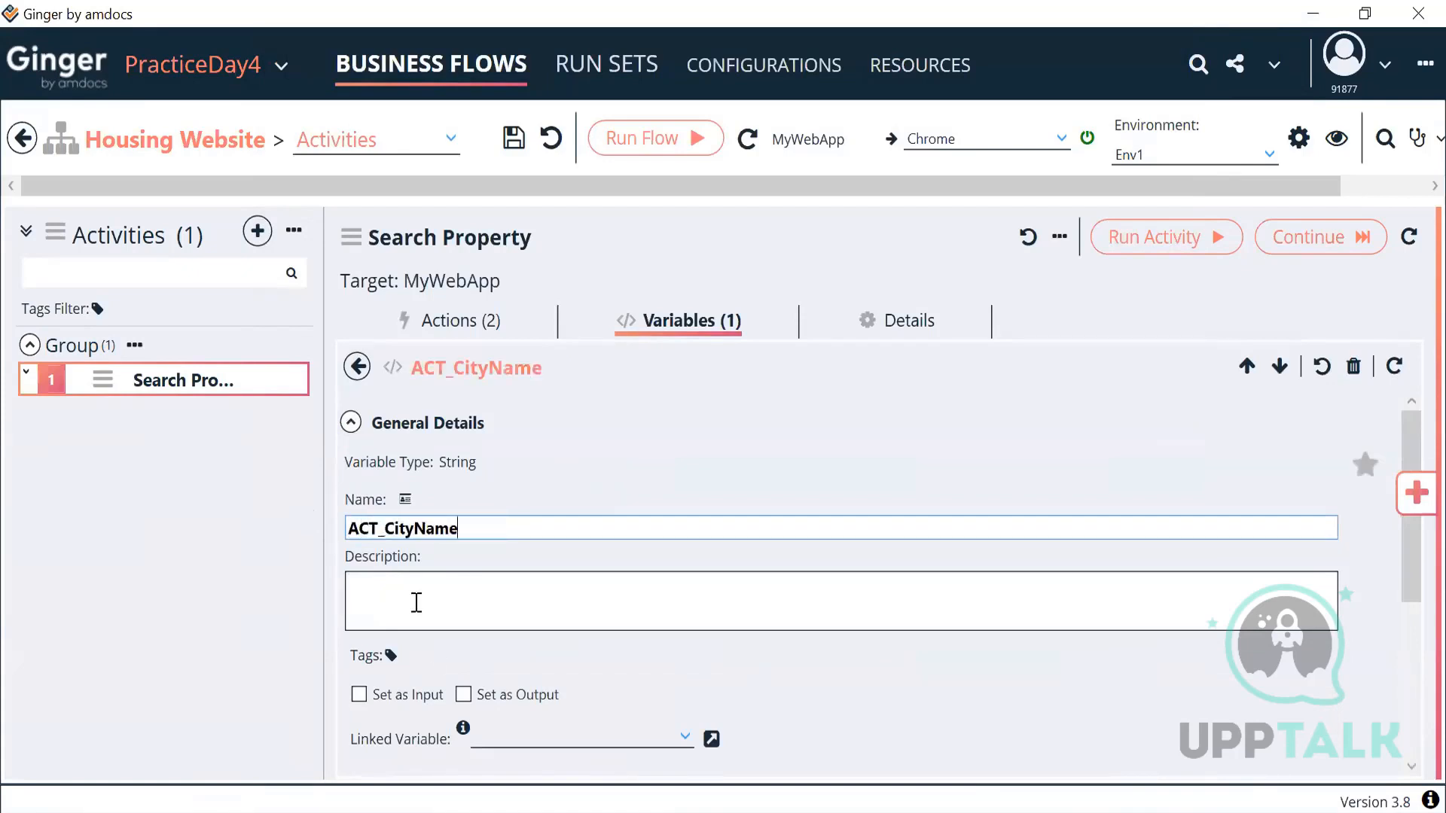
{"action": "left_click", "coordinate": [351, 423]}
{"action": "left_click", "coordinate": [449, 541]}
{"action": "type", "text": "Dubai"}
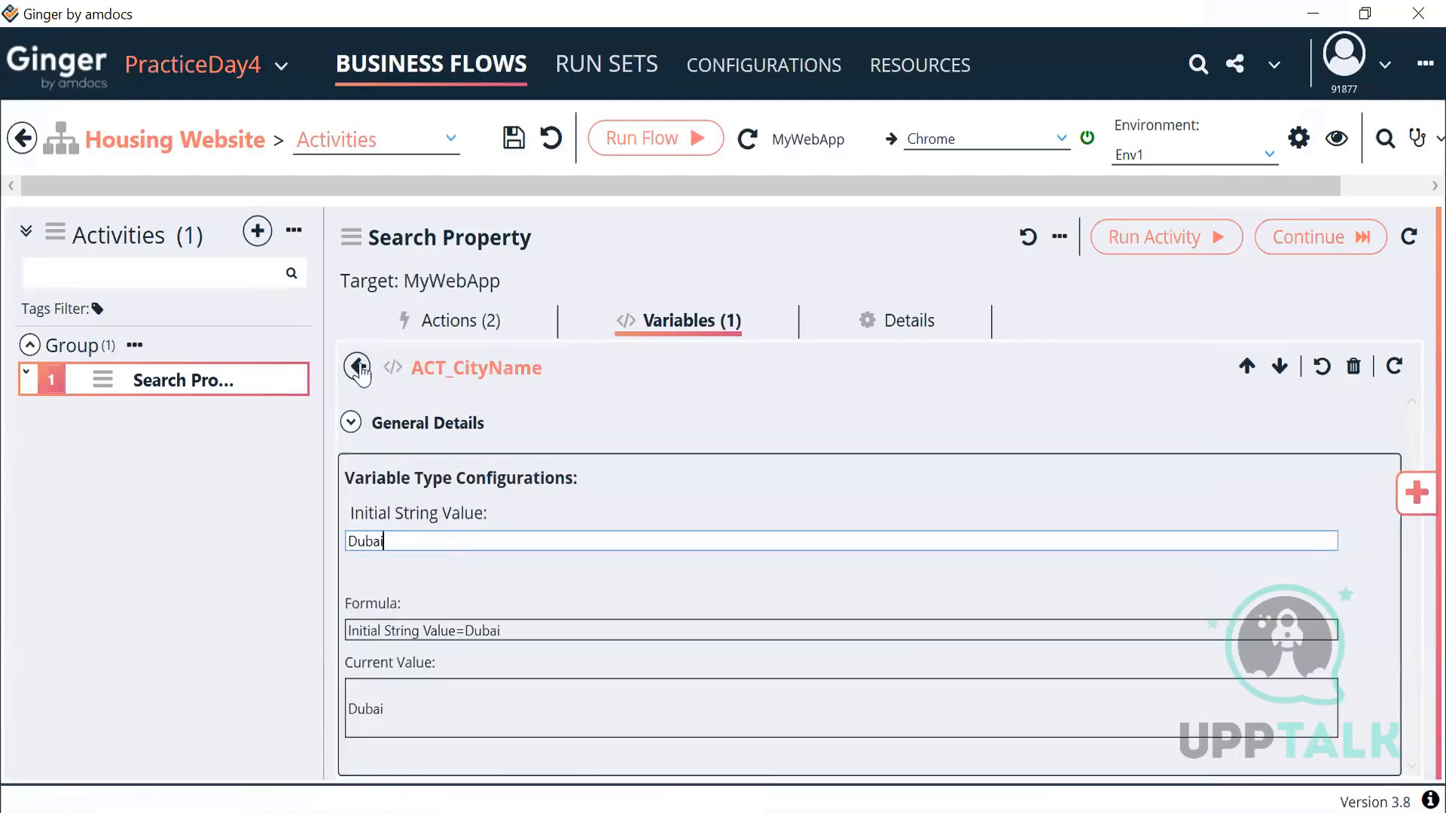
{"action": "left_click", "coordinate": [358, 368]}
{"action": "left_click", "coordinate": [456, 325]}
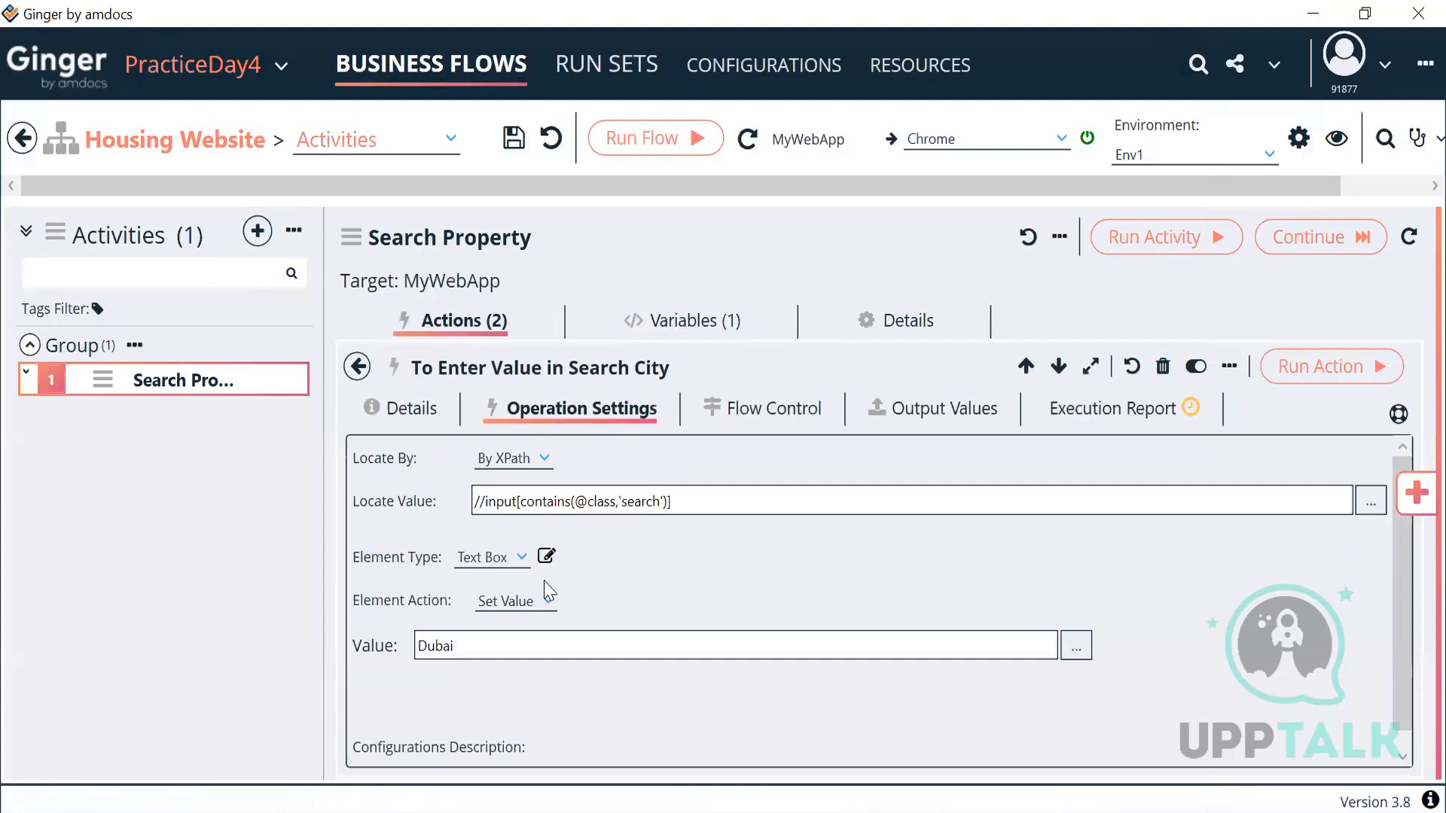
Step: Replace the hard-coded Dubai value with {Var Name=ACT_CityName}, confirming it evaluates to Dubai
{"action": "left_click", "coordinate": [1076, 646]}
{"action": "key", "text": "ctrl+a"}
{"action": "key", "text": "Delete"}
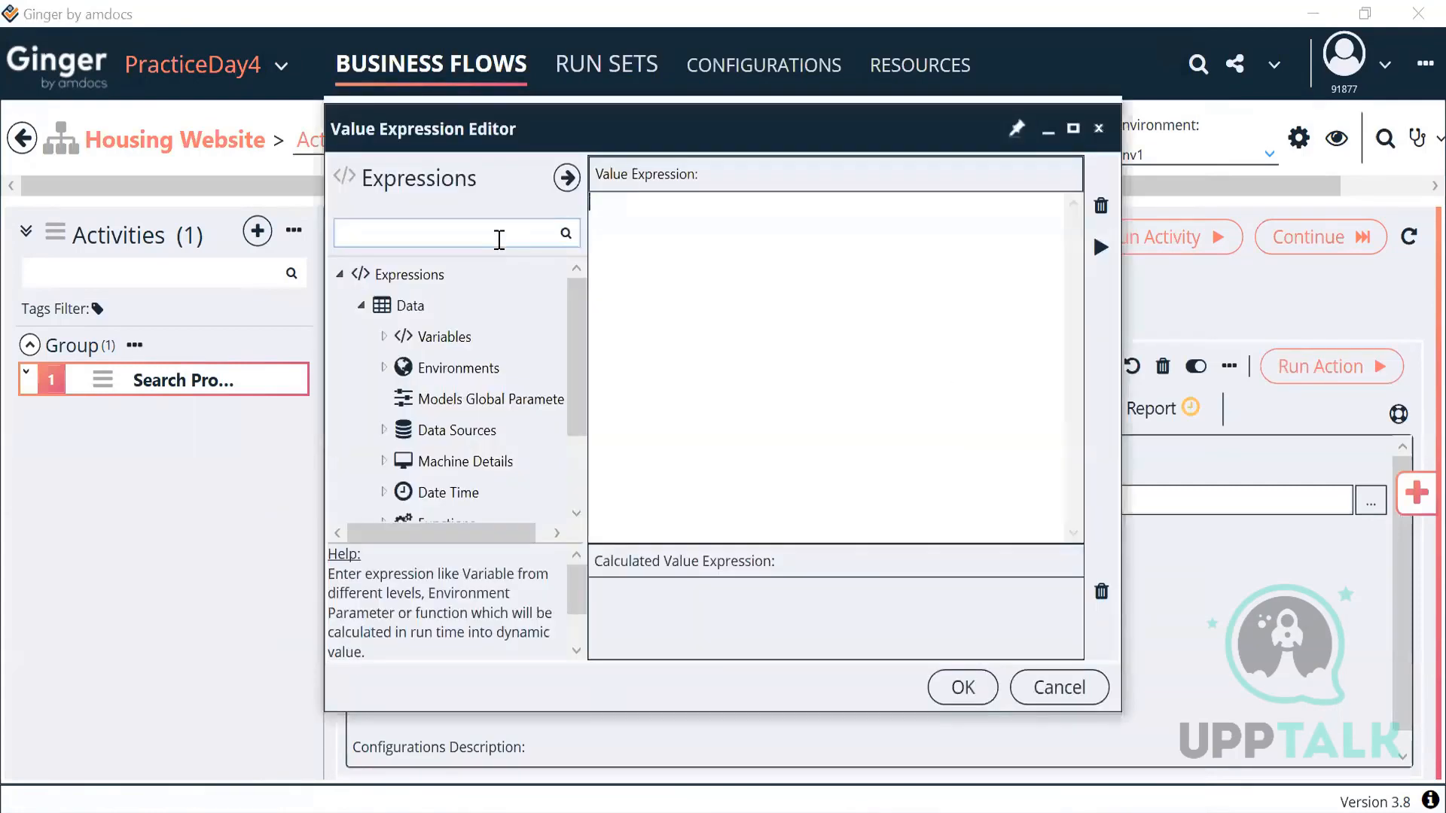
{"action": "left_click", "coordinate": [383, 336]}
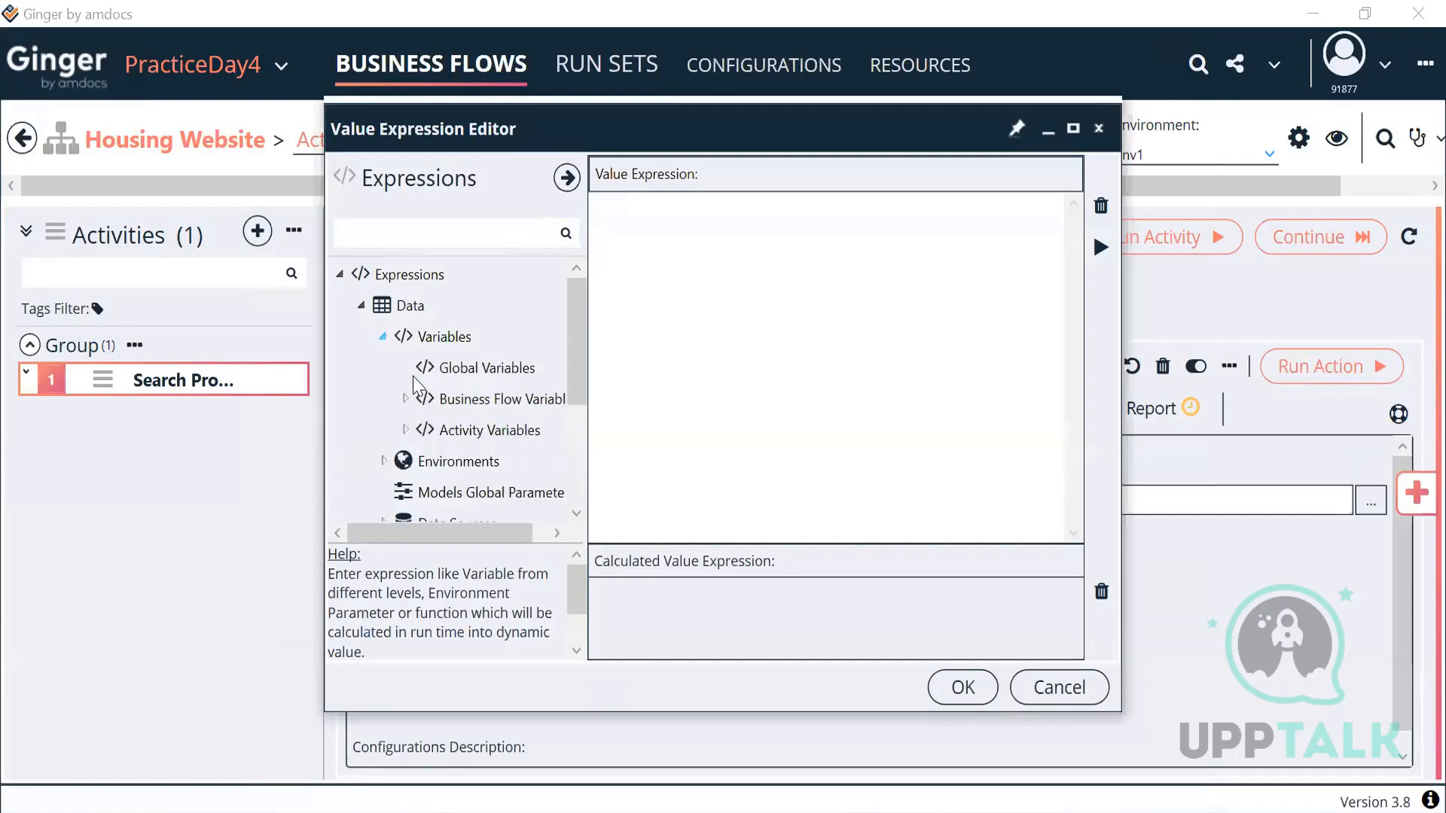
{"action": "left_click", "coordinate": [404, 430]}
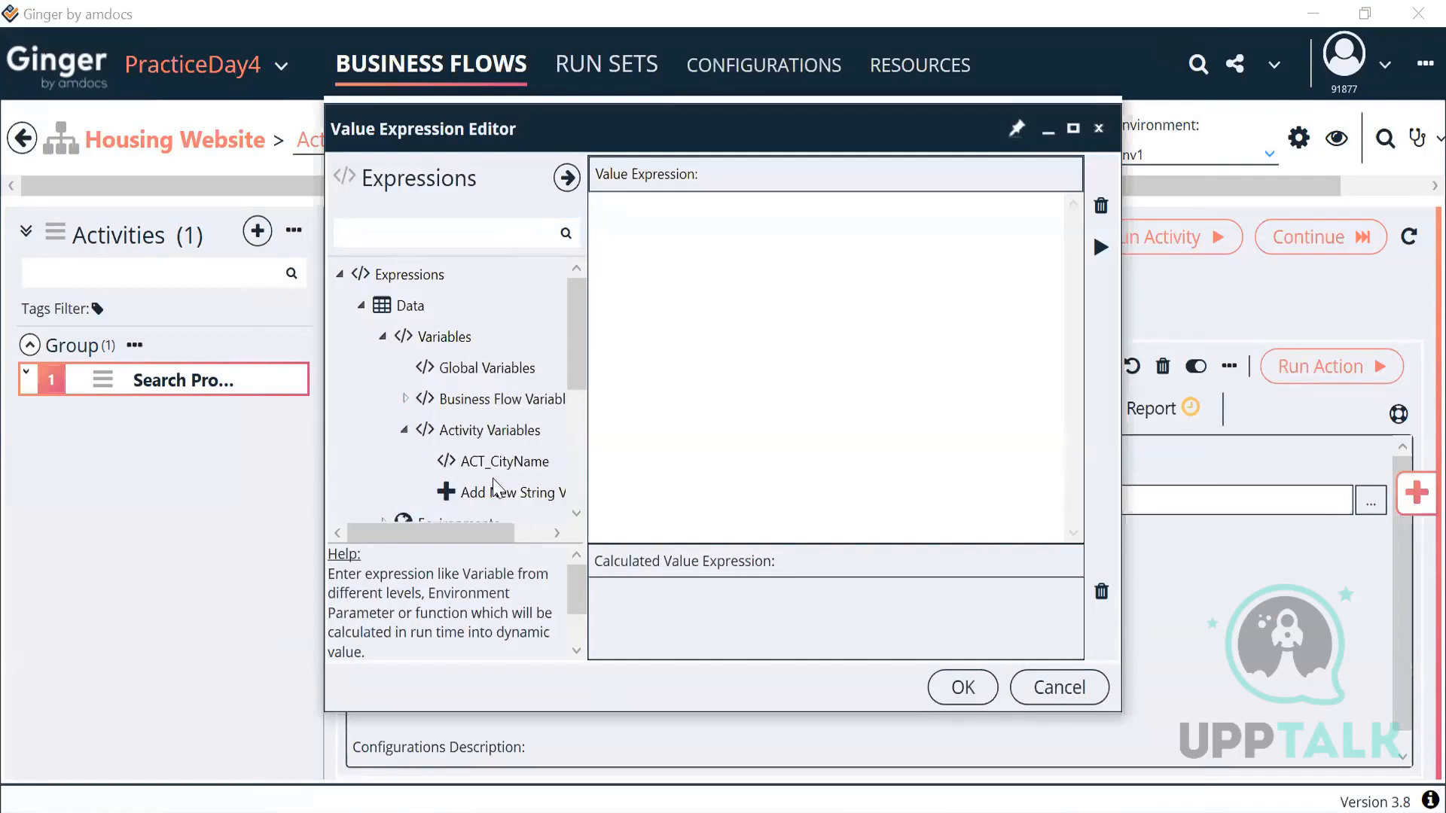
{"action": "double_click", "coordinate": [505, 461]}
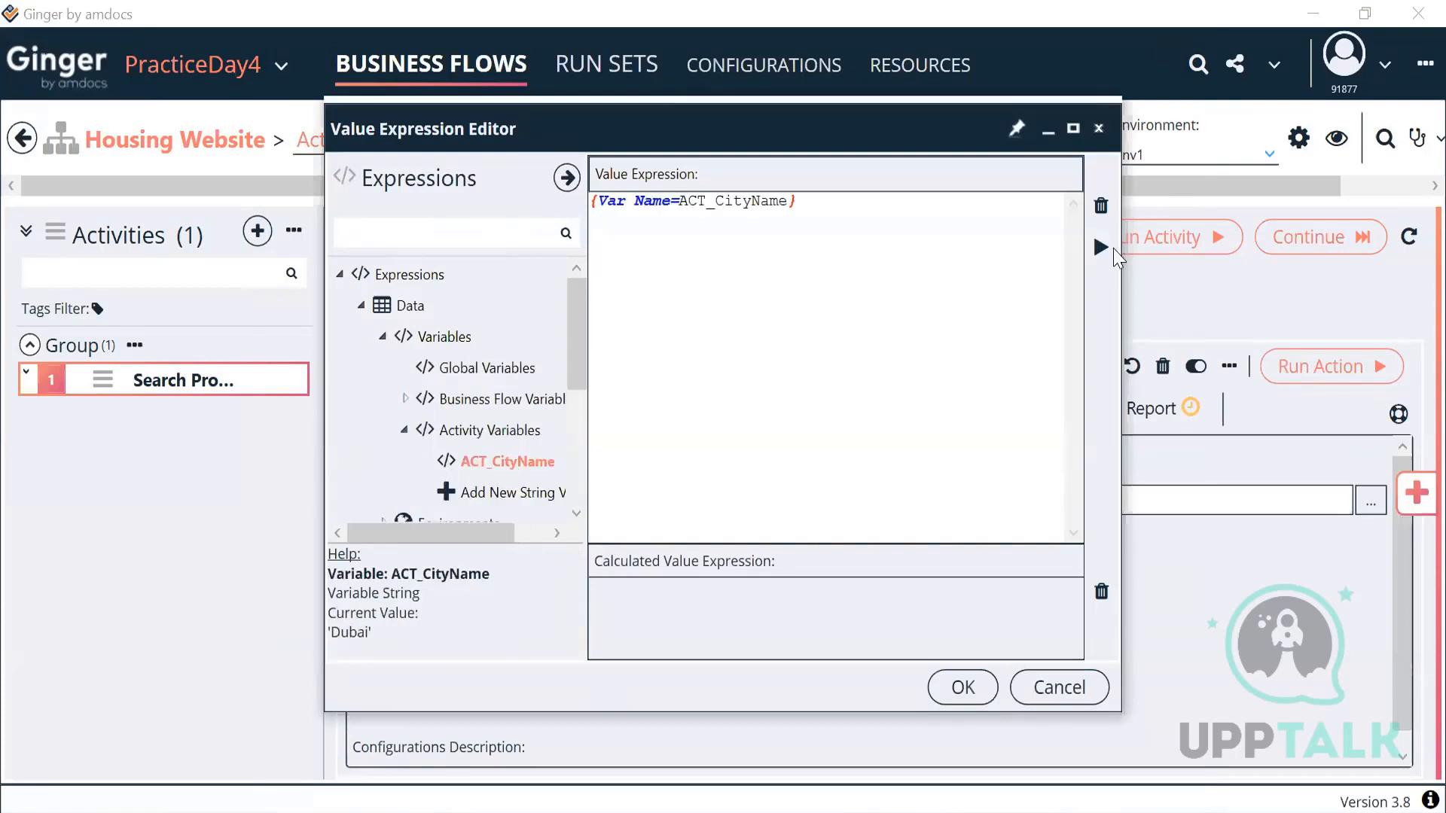
{"action": "left_click", "coordinate": [1101, 248]}
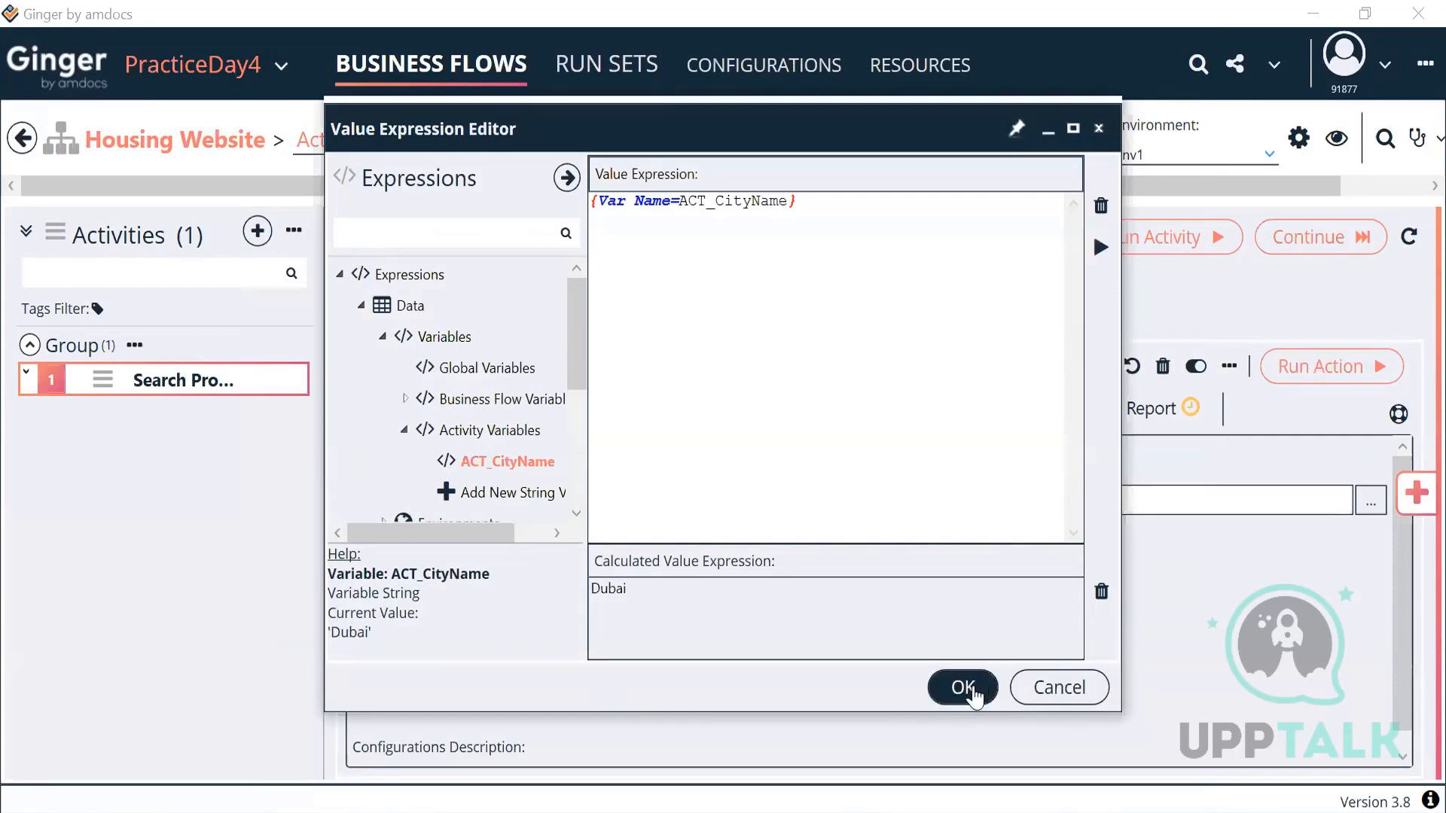
{"action": "left_click", "coordinate": [964, 688]}
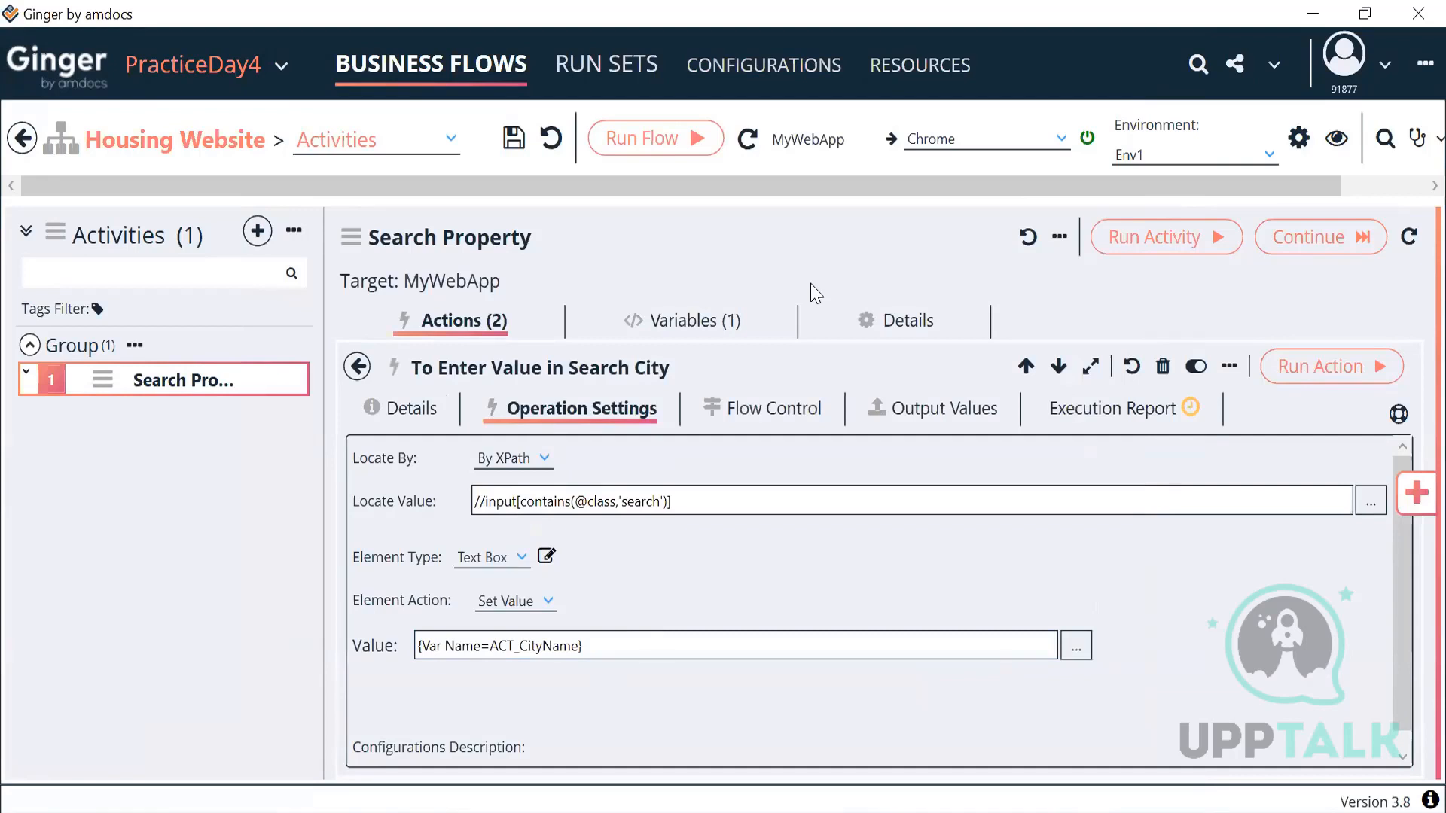
{"action": "key", "text": "alt+Tab"}
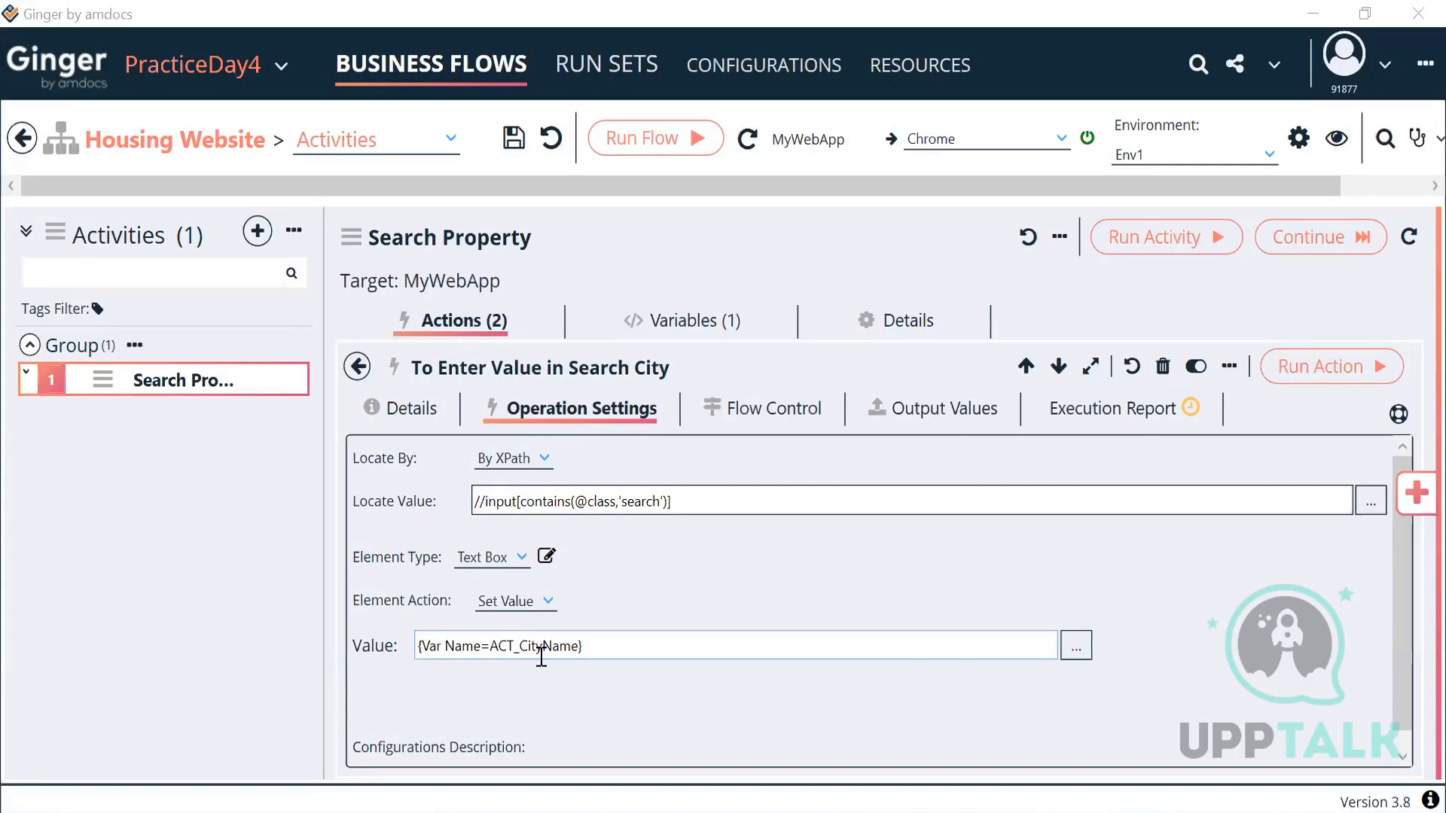
Step: Reopen the search-city action and review its XPath locator and variable value expression
{"action": "left_click", "coordinate": [358, 367]}
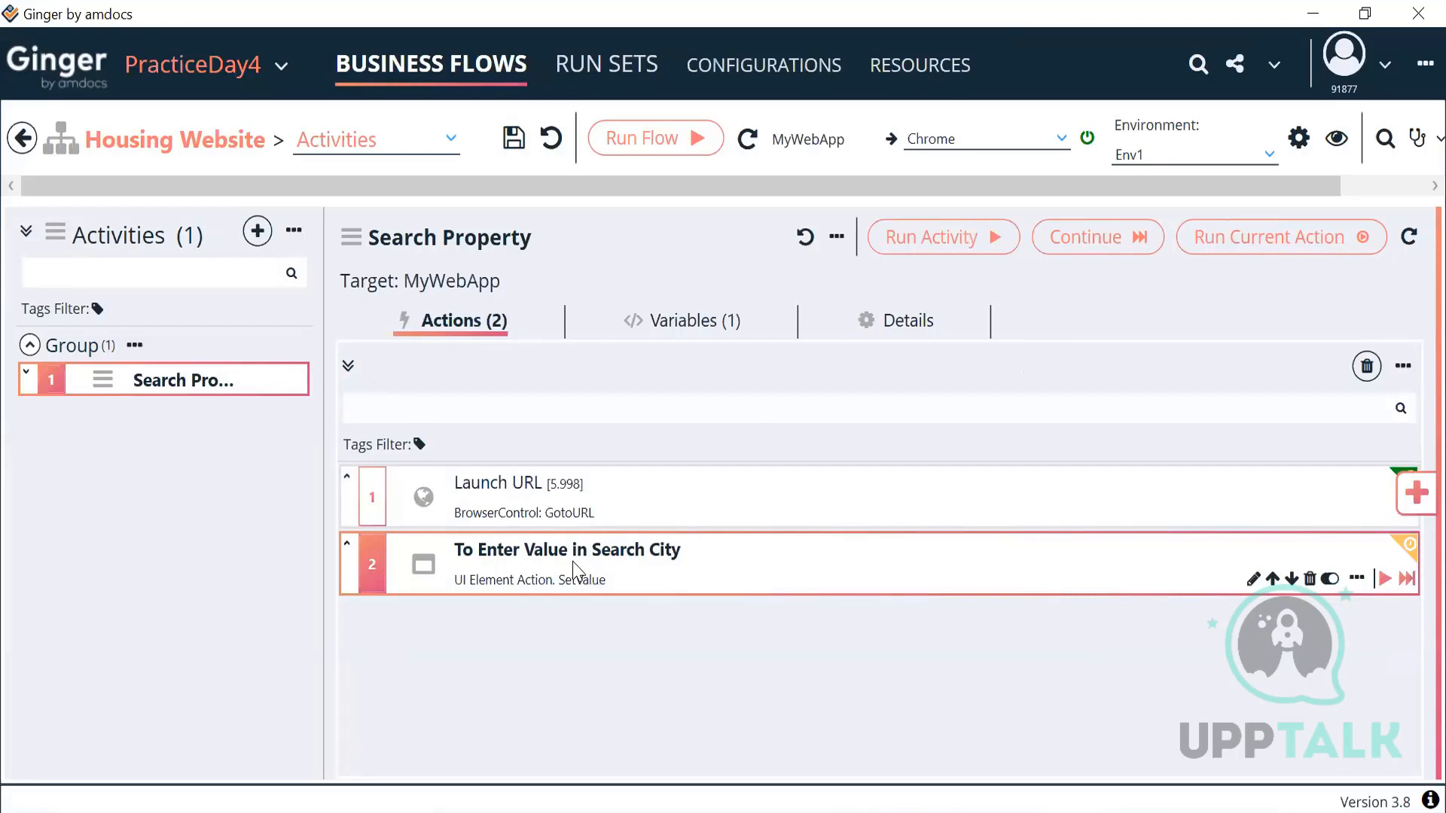
{"action": "double_click", "coordinate": [574, 570]}
{"action": "left_click_drag", "start_coordinate": [691, 496], "coordinate": [470, 511]}
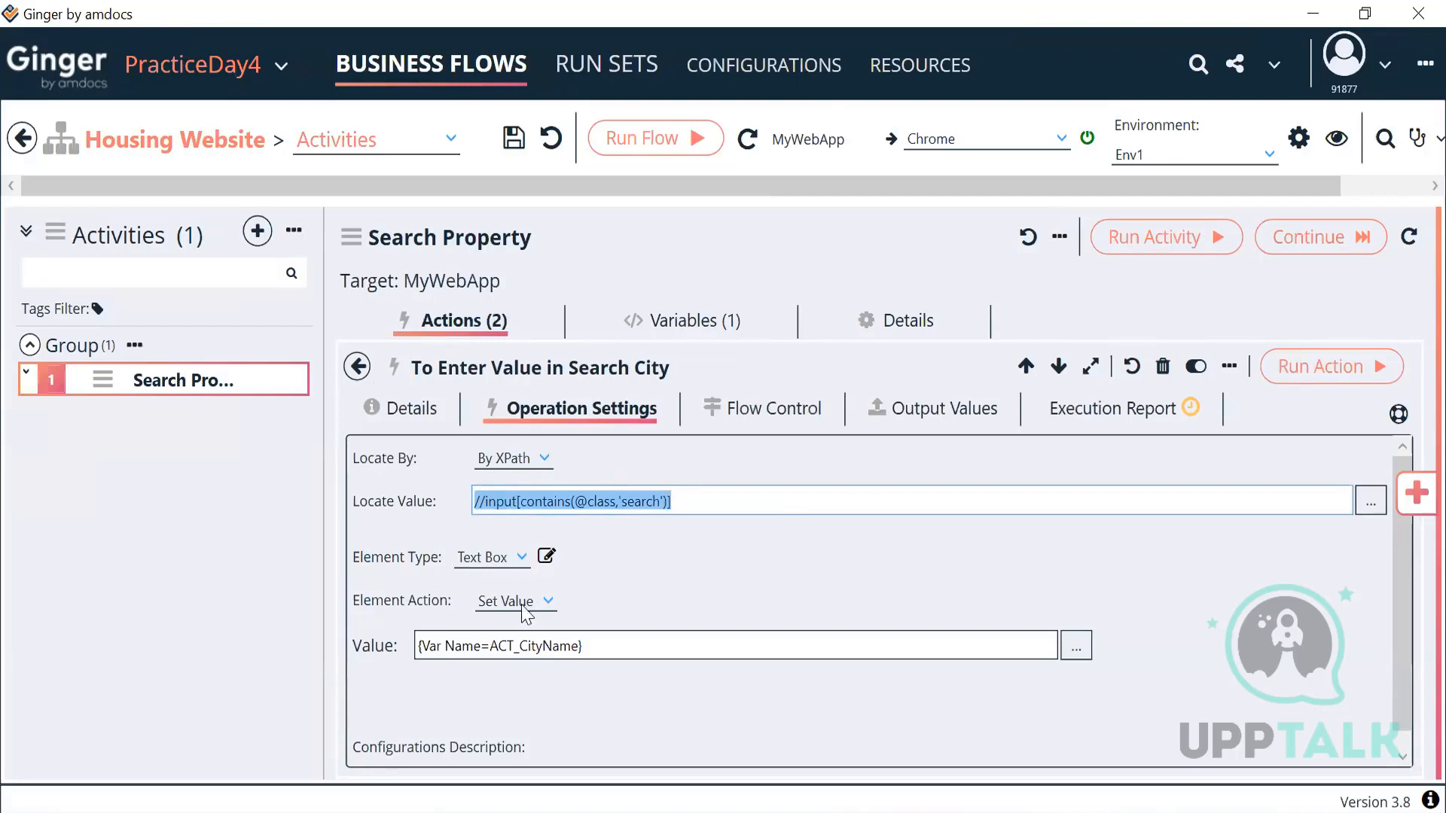
{"action": "left_click_drag", "start_coordinate": [597, 646], "coordinate": [377, 645]}
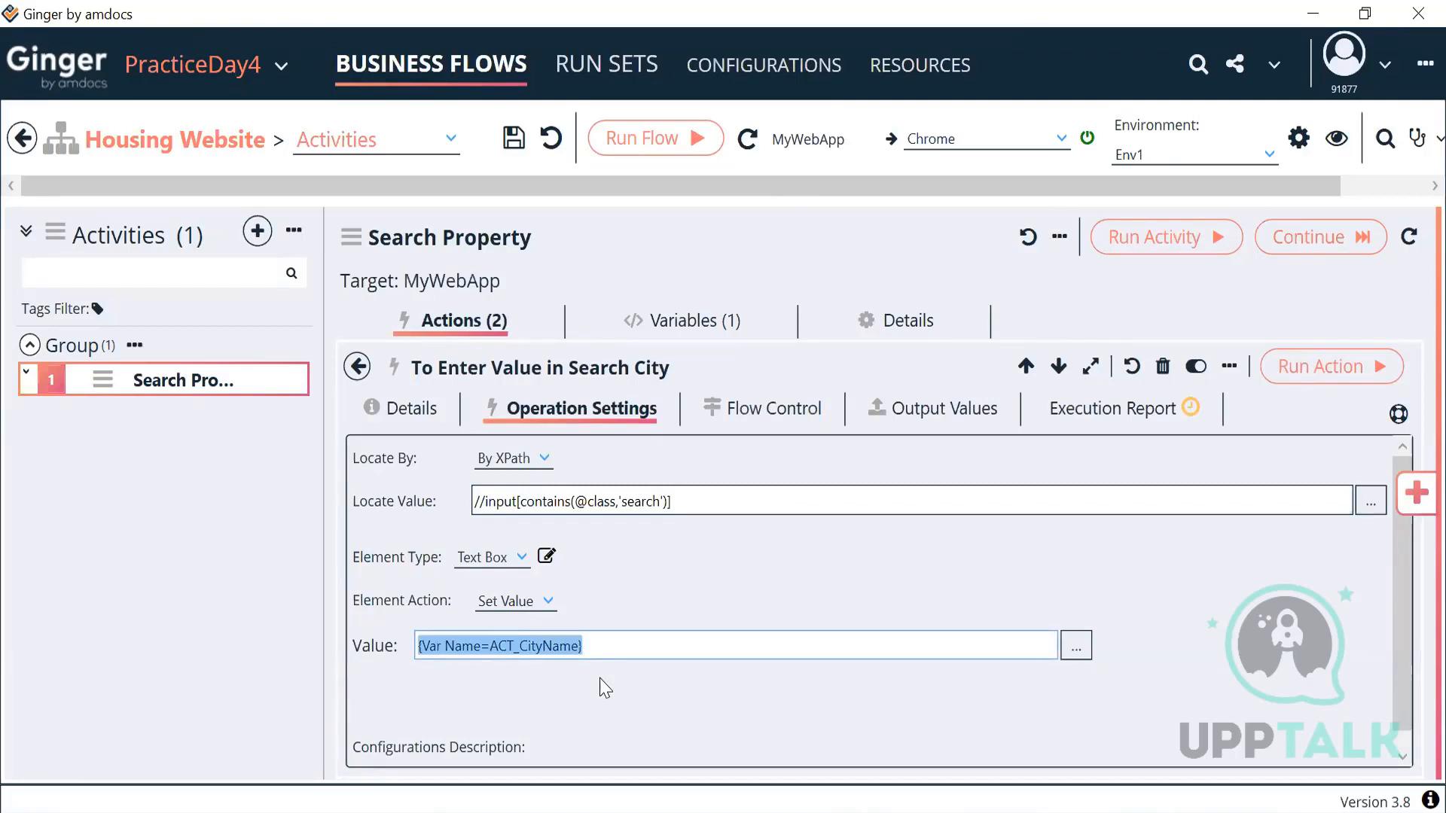
Step: Confirm ACT_CityName's initial value is Dubai and that the action's value references it
{"action": "left_click", "coordinate": [679, 321]}
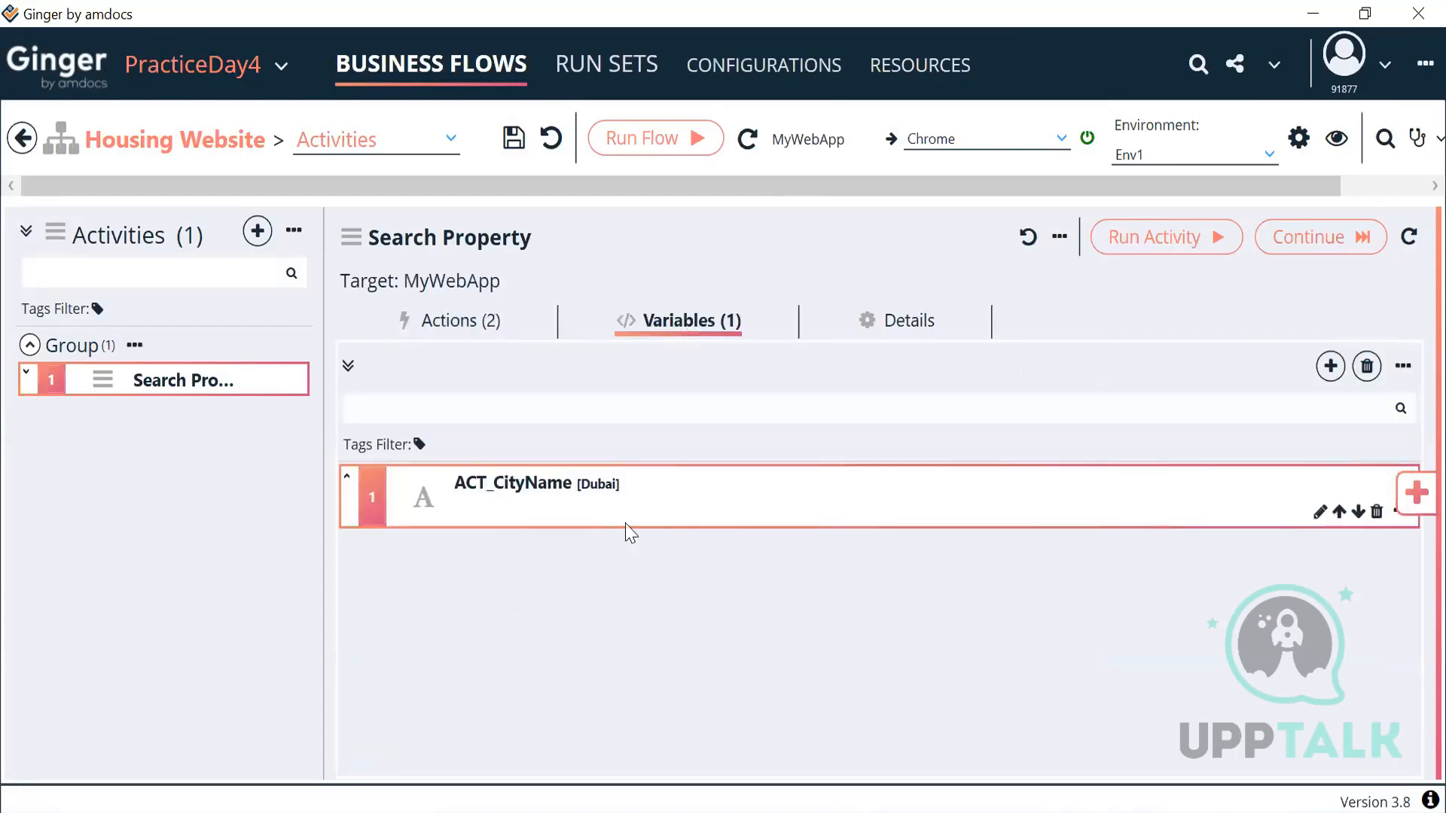
{"action": "double_click", "coordinate": [626, 524]}
{"action": "left_click_drag", "start_coordinate": [416, 543], "coordinate": [309, 537]}
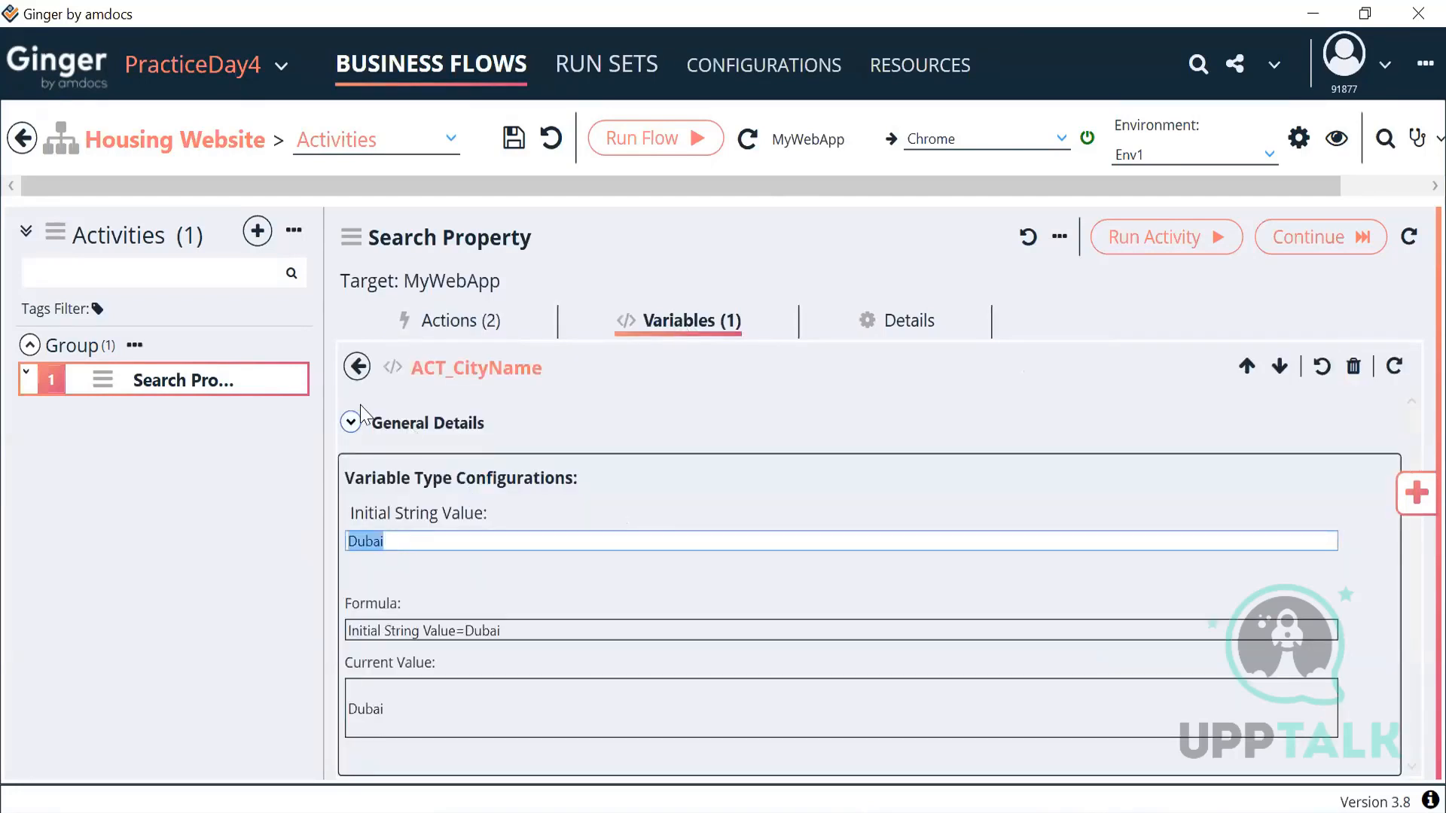
{"action": "left_click", "coordinate": [357, 367]}
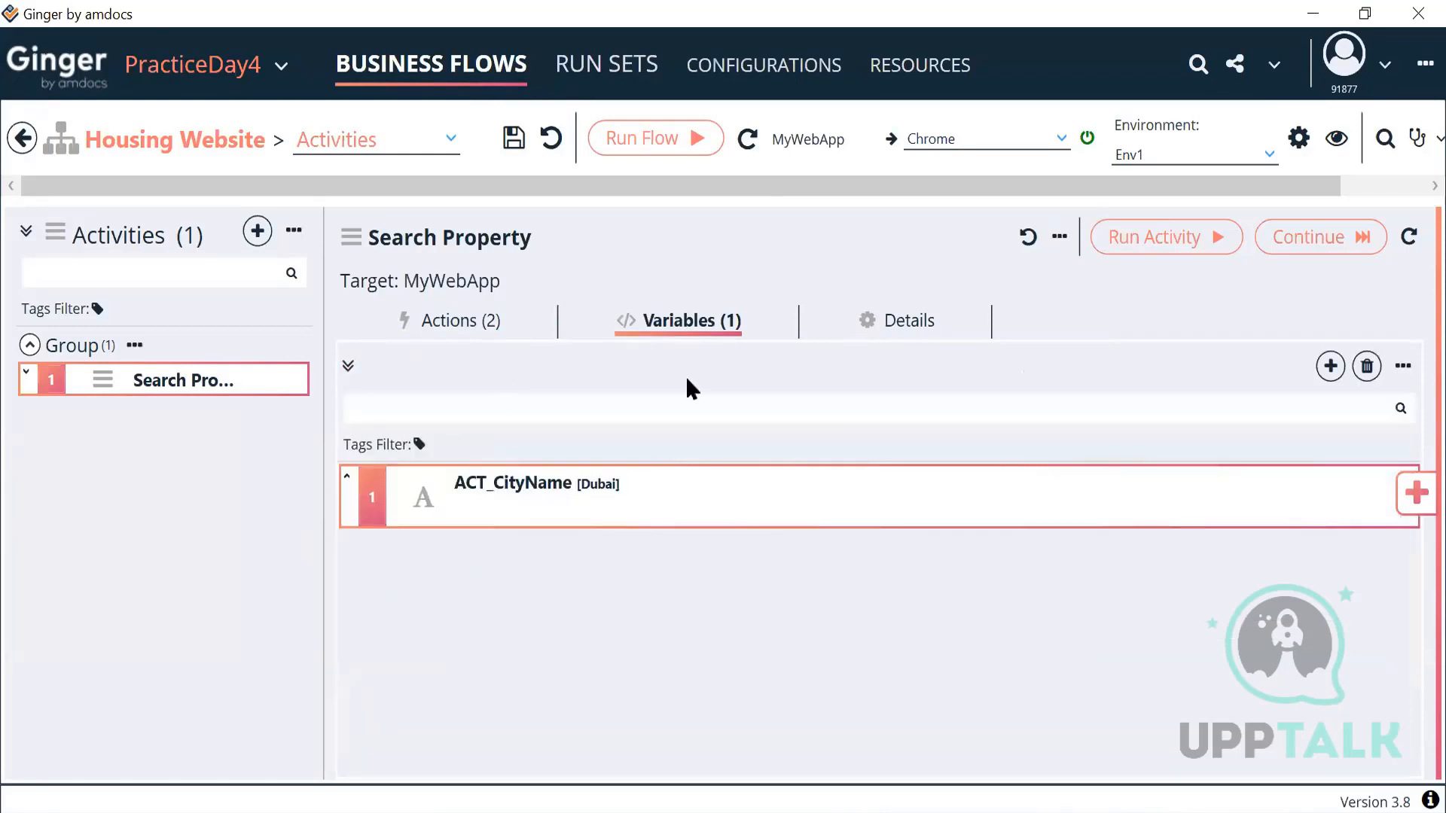
{"action": "double_click", "coordinate": [599, 490]}
{"action": "left_click_drag", "start_coordinate": [391, 538], "coordinate": [307, 558]}
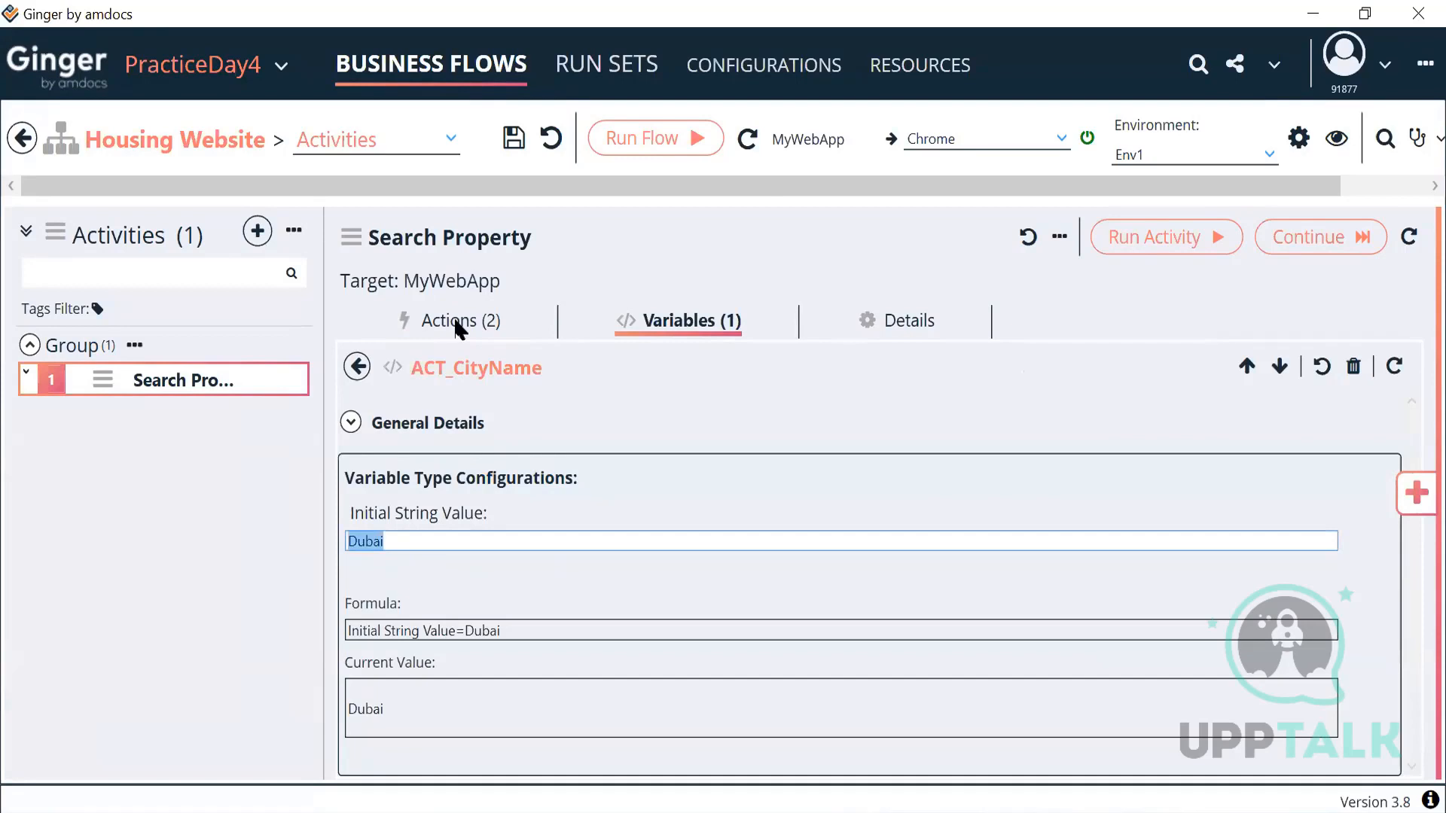
{"action": "left_click", "coordinate": [457, 327]}
{"action": "left_click_drag", "start_coordinate": [591, 649], "coordinate": [386, 649]}
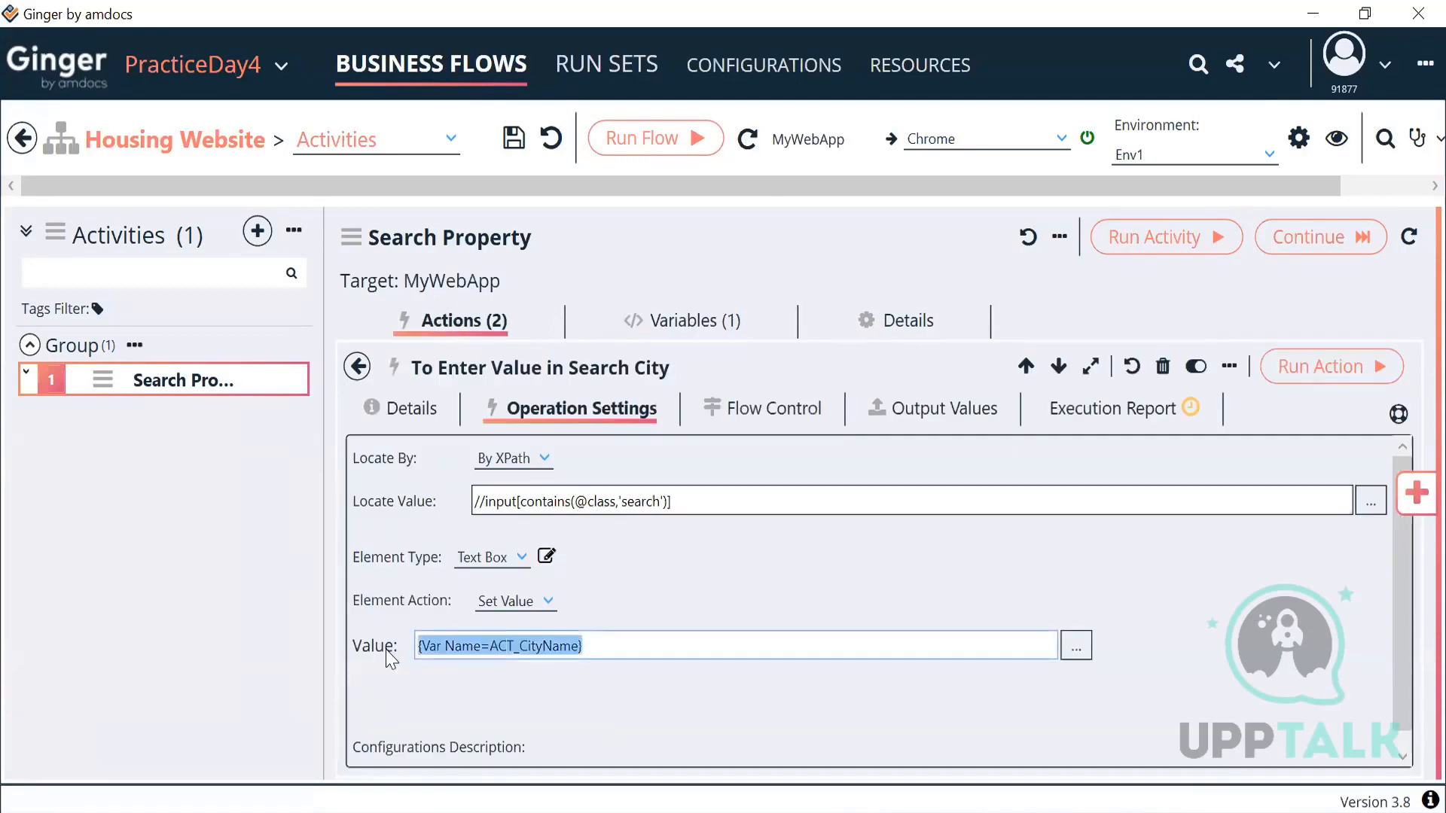
{"action": "left_click", "coordinate": [357, 368]}
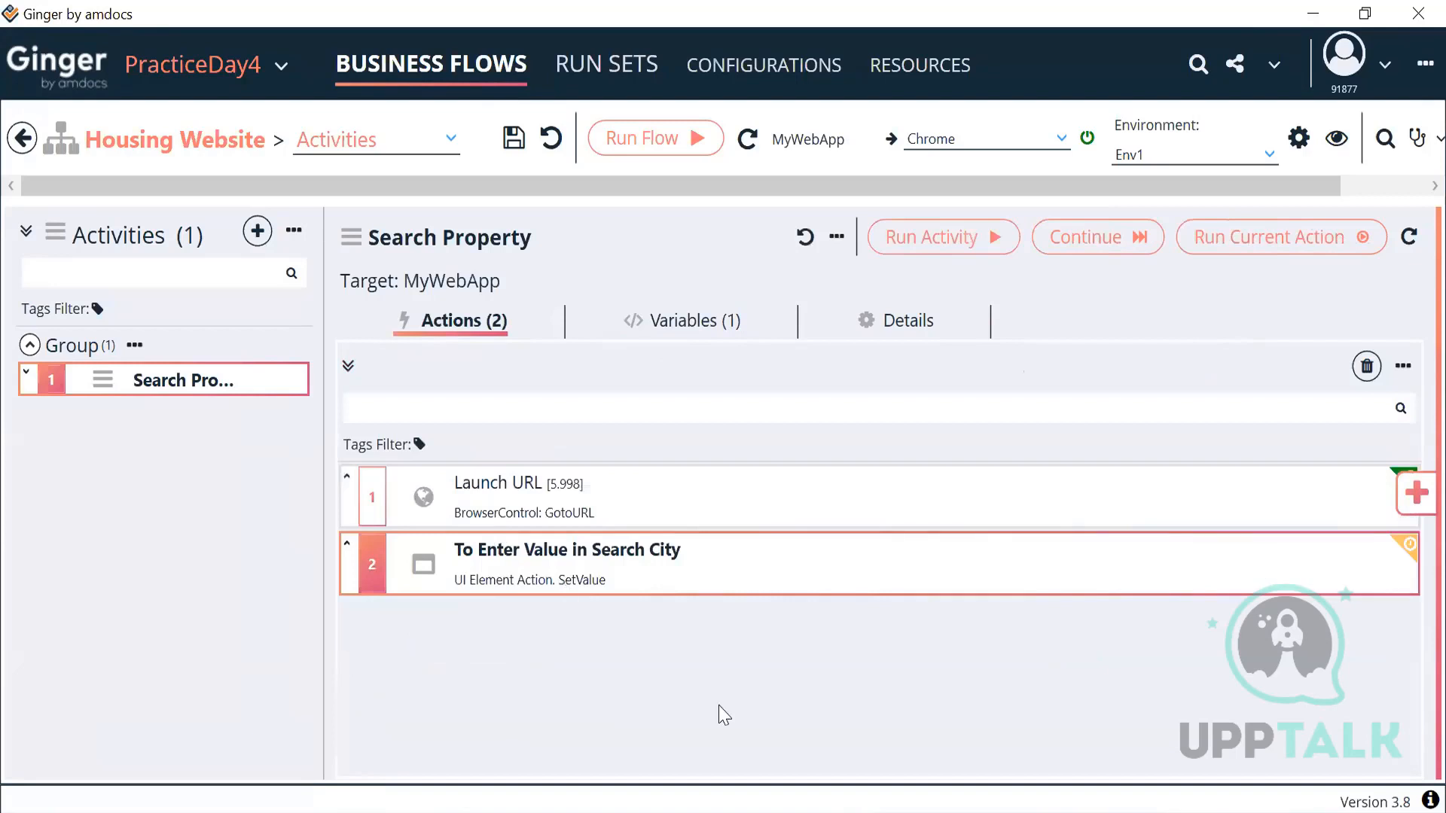
Step: Run only the search-city action, then check the city box in Chrome
{"action": "left_click", "coordinate": [1223, 247]}
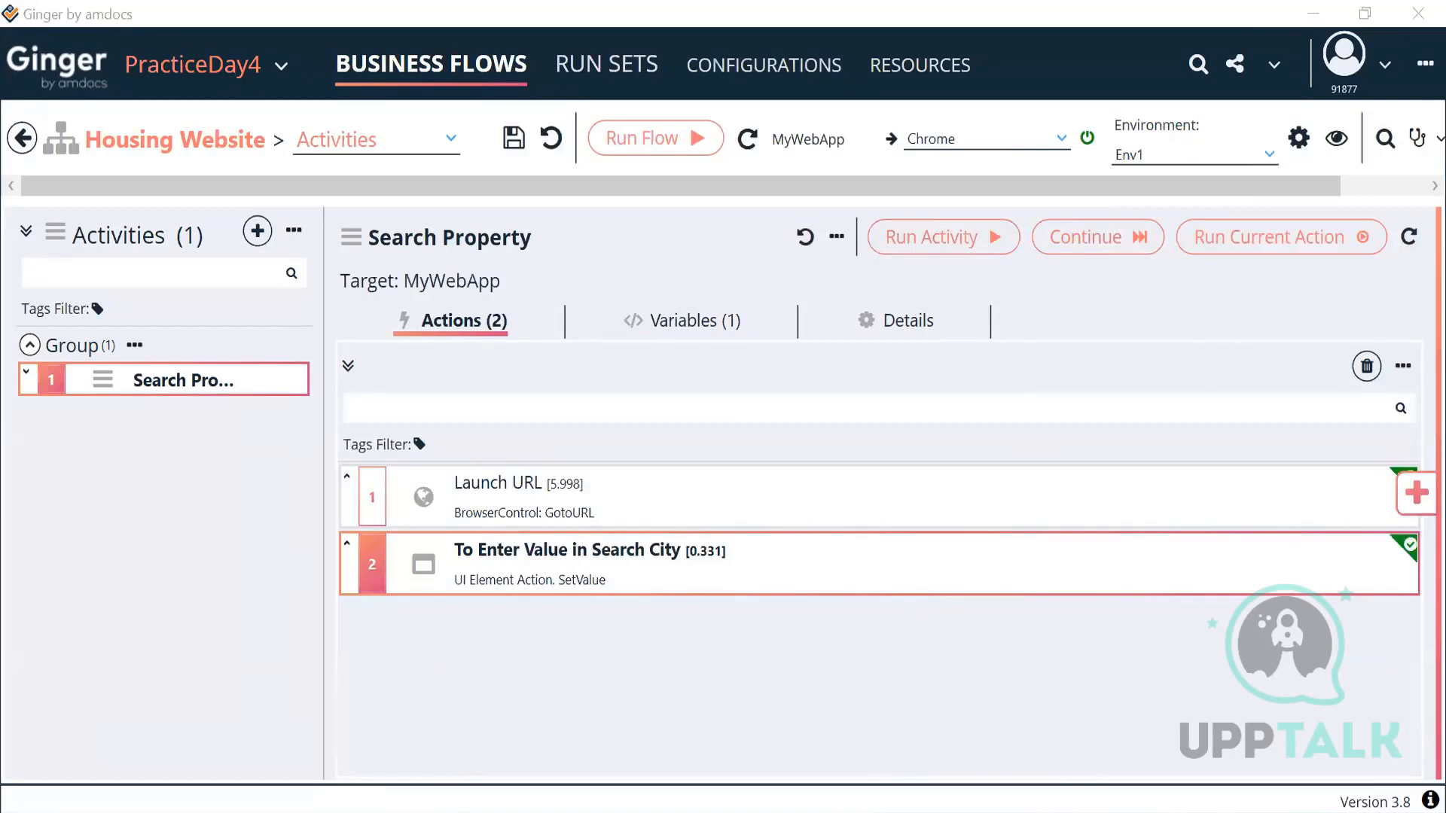
{"action": "key", "text": "alt+Tab"}
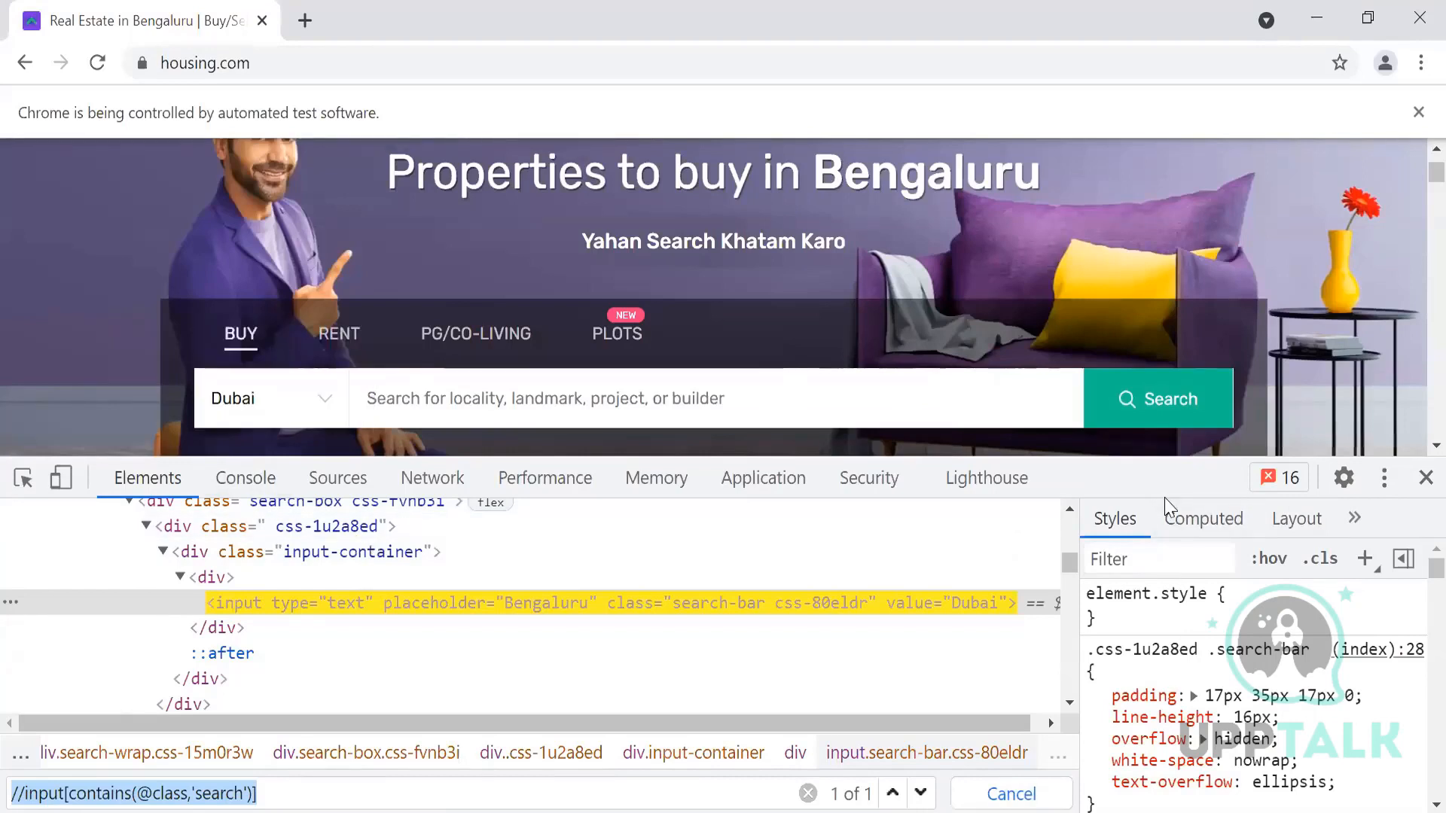
Step: Review the Launch URL and To Enter Value in Search City actions in Ginger
{"action": "scroll", "coordinate": [1262, 288], "scroll_direction": "down", "scroll_amount": 1}
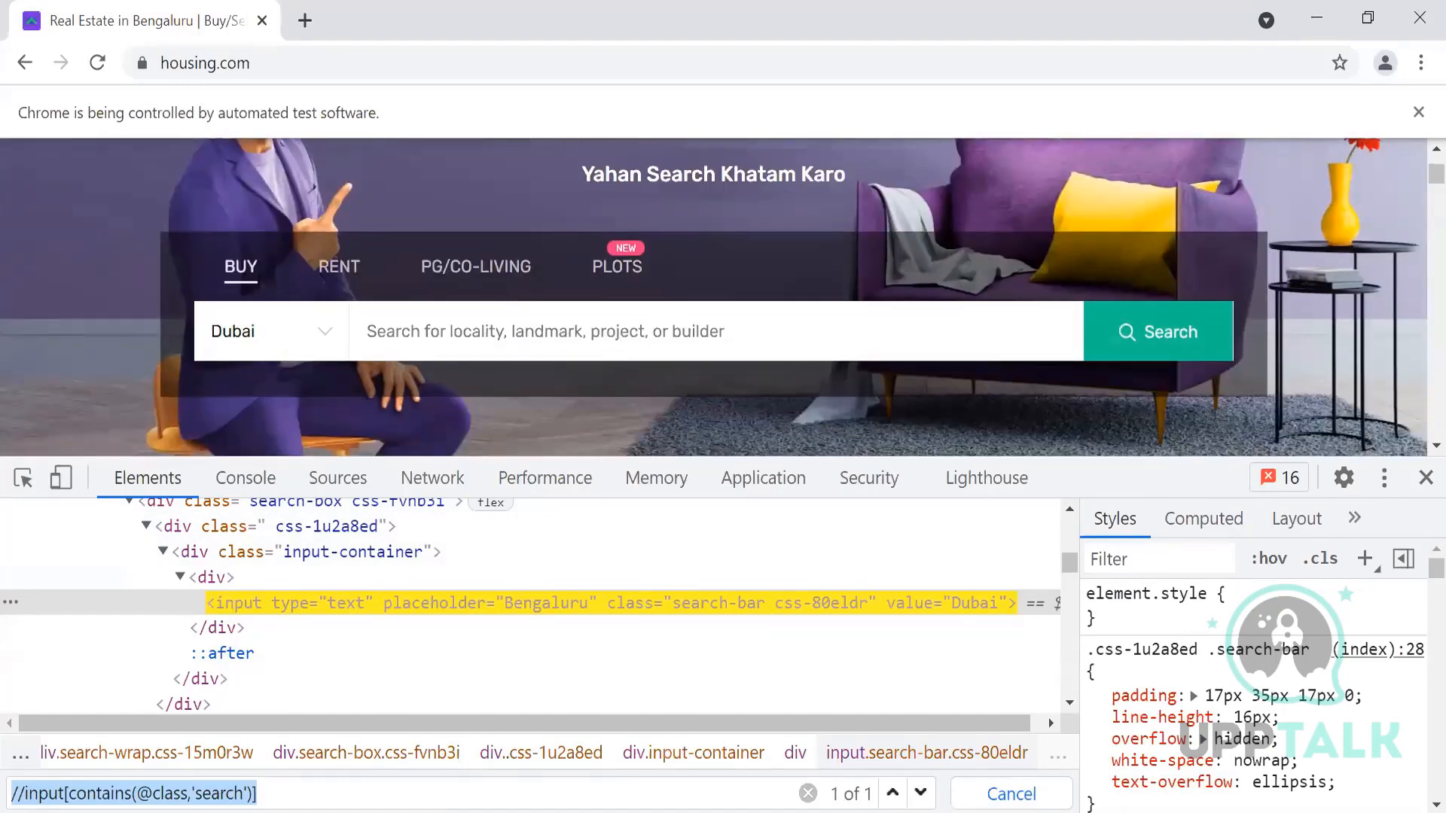
{"action": "left_click", "coordinate": [863, 640]}
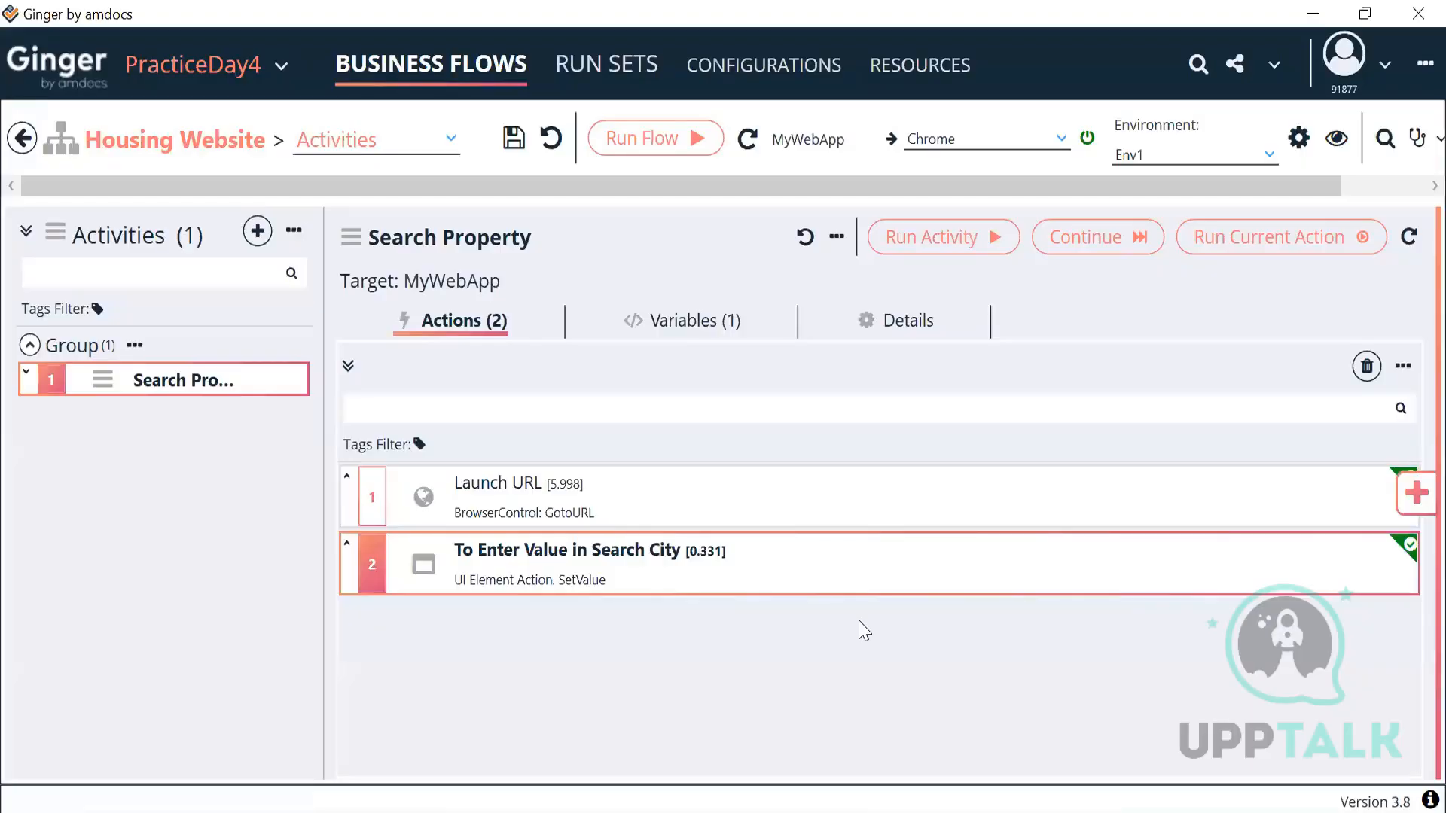
{"action": "left_click", "coordinate": [857, 505]}
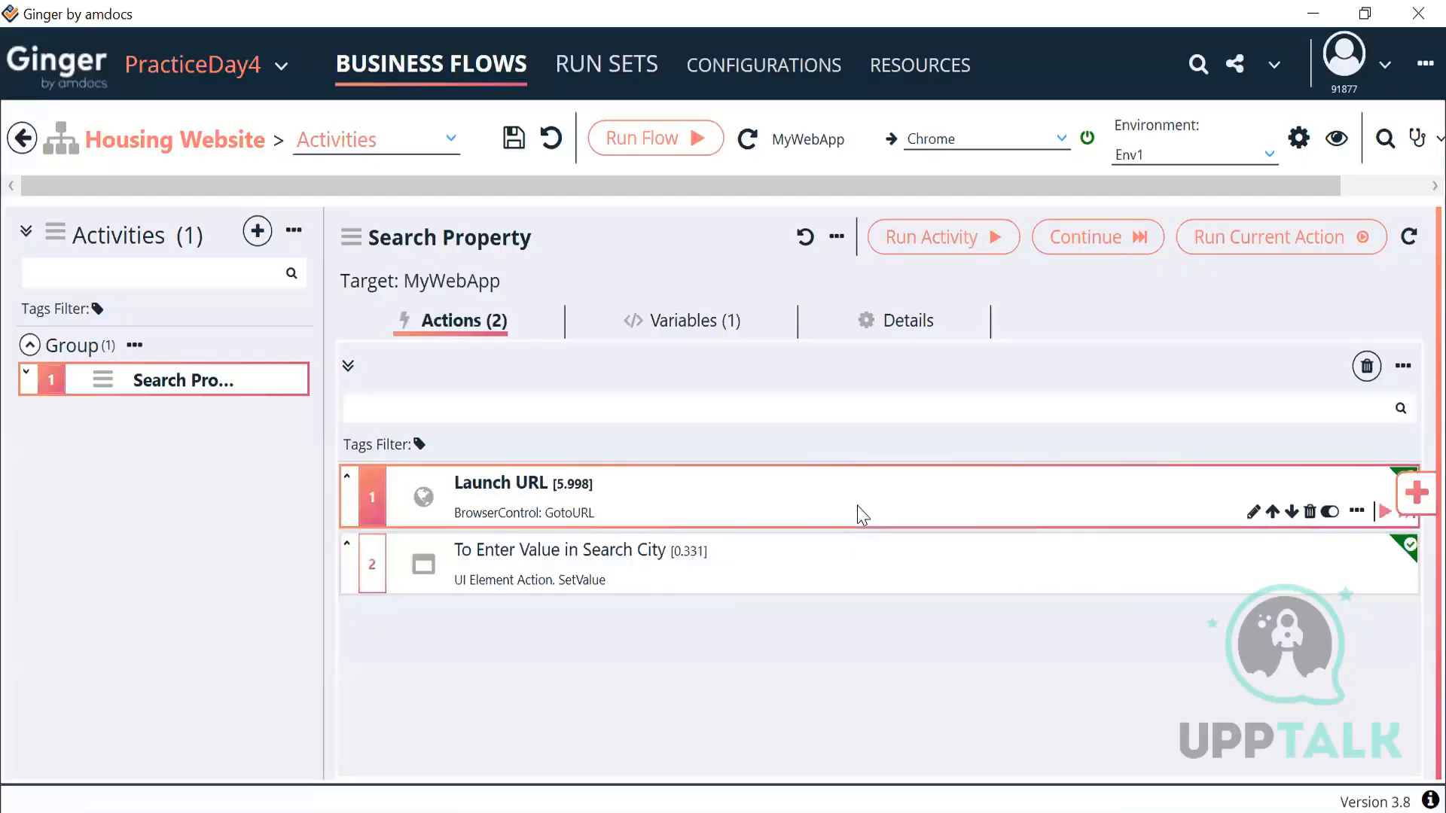
{"action": "left_click", "coordinate": [790, 590]}
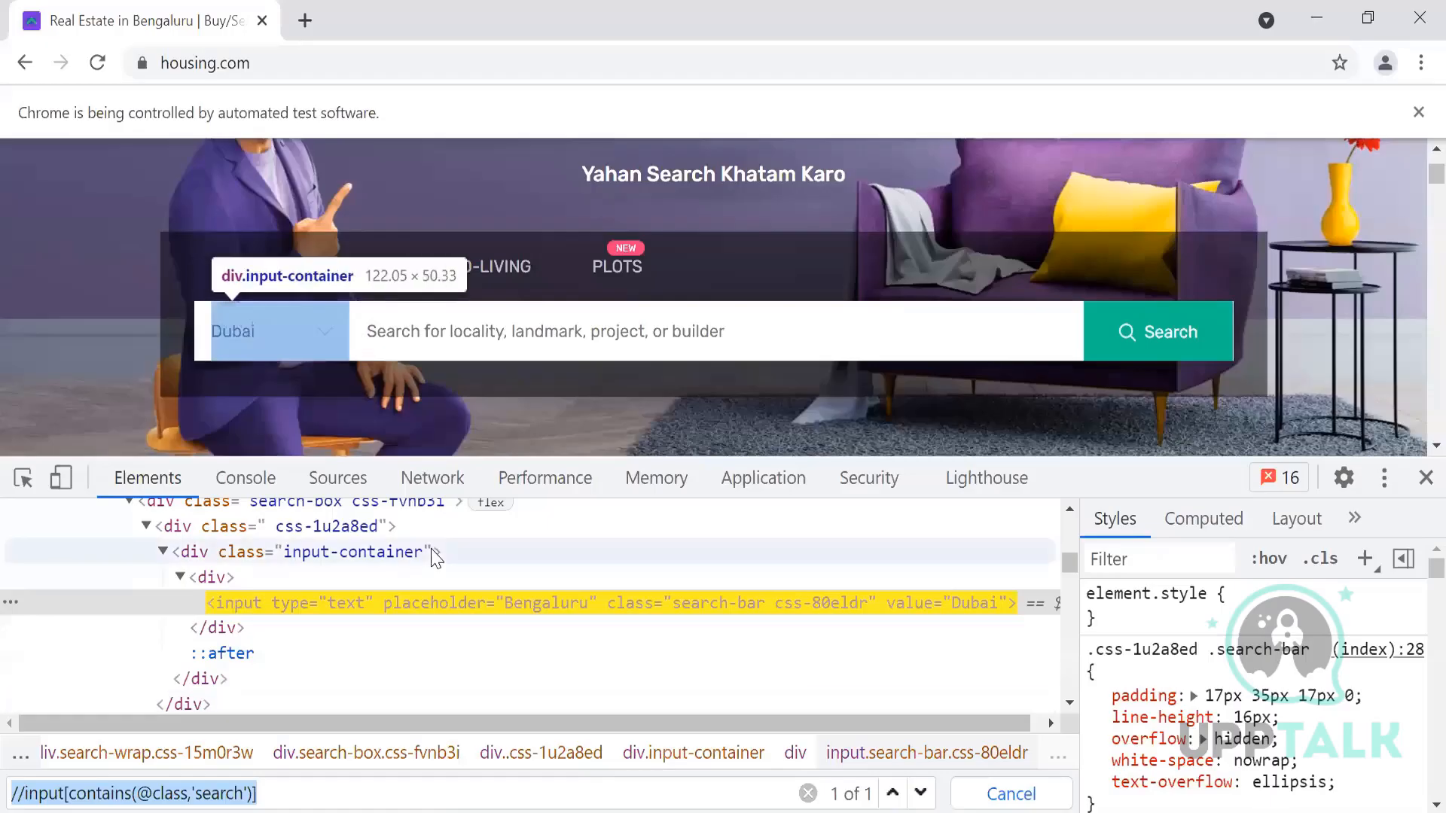
Step: Enter Dubai in housing.com's city box by hand and dismiss the notification prompt
{"action": "left_click", "coordinate": [294, 340]}
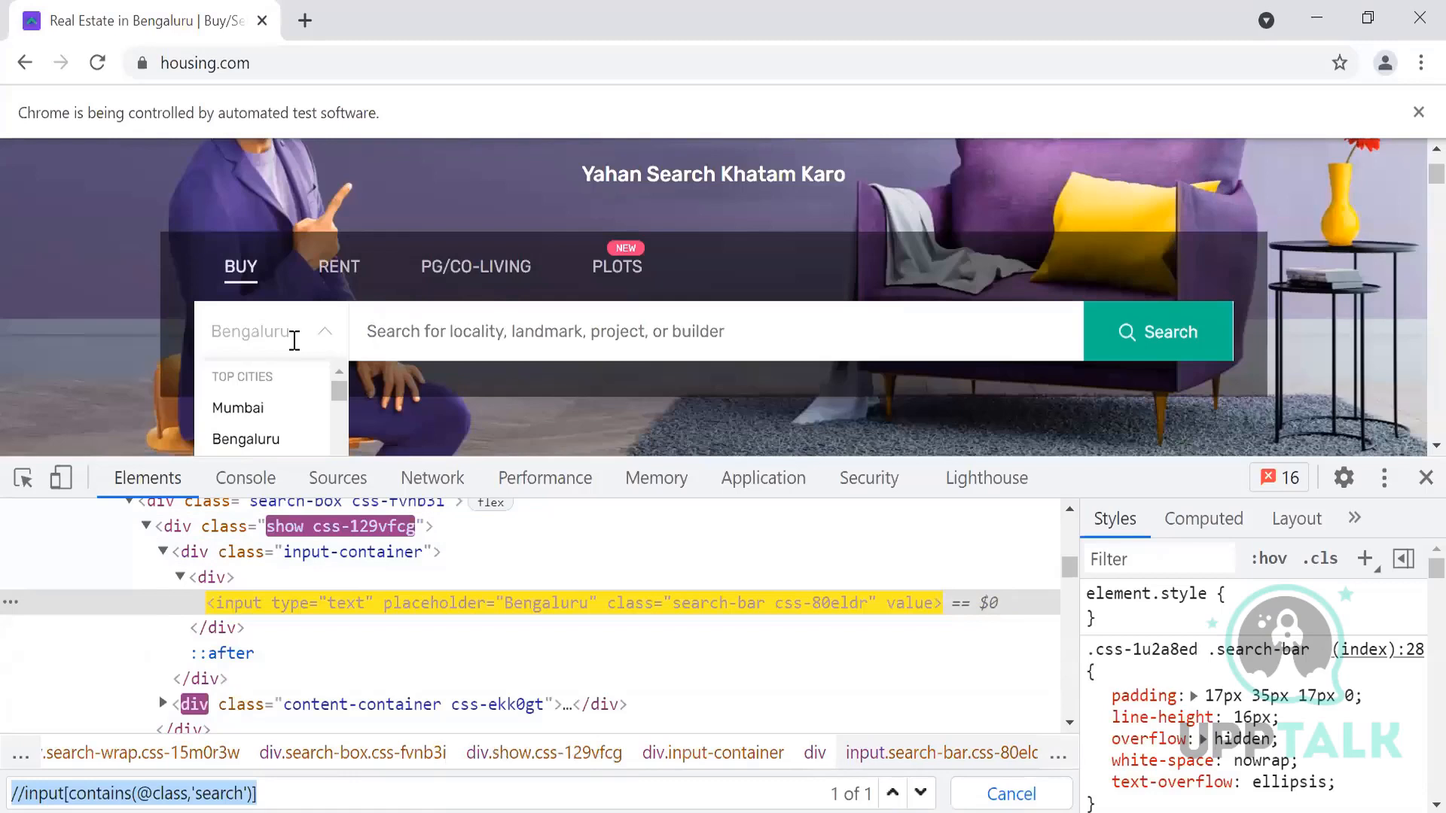
{"action": "type", "text": "Dubai"}
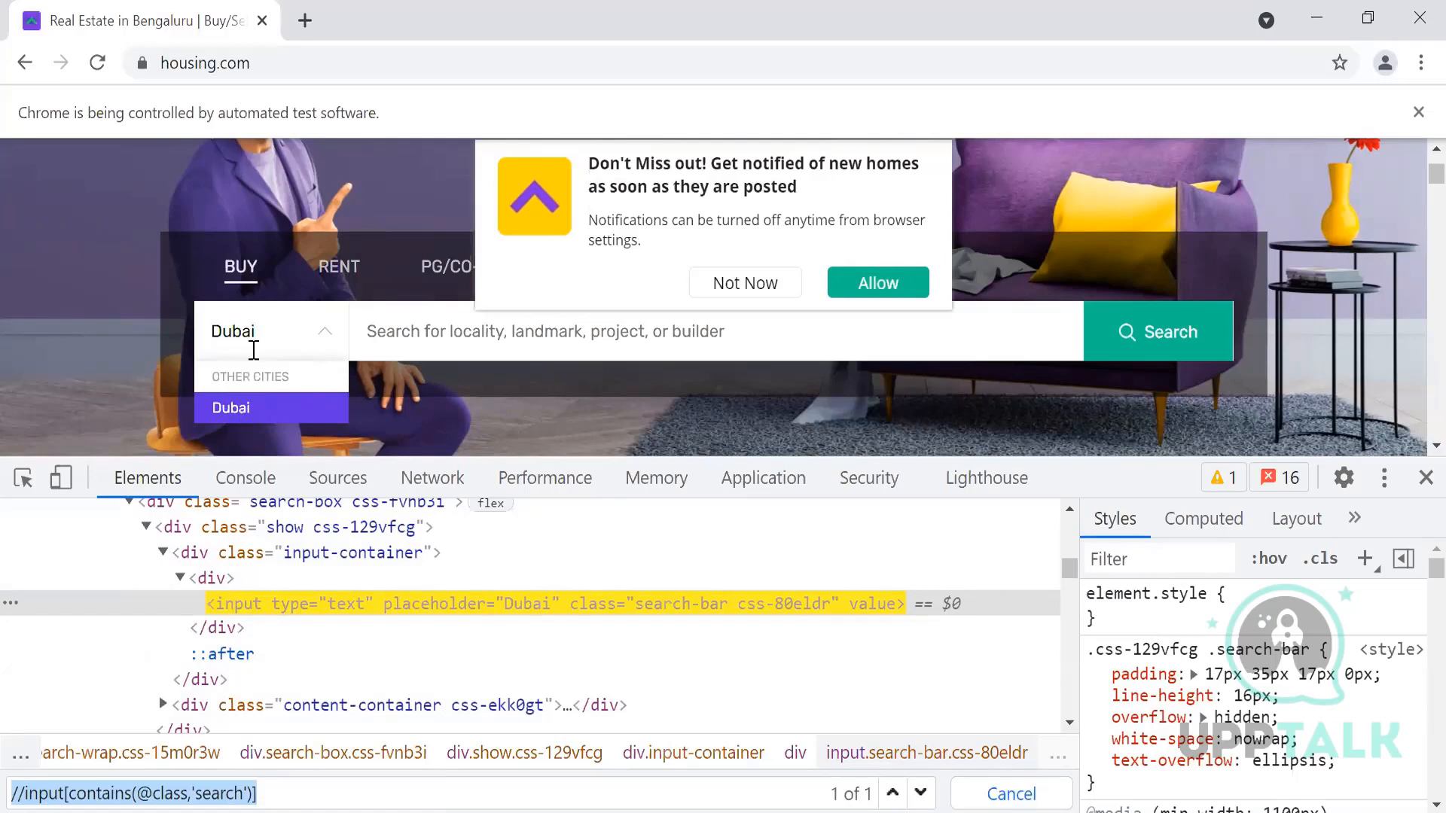
{"action": "double_click", "coordinate": [271, 333]}
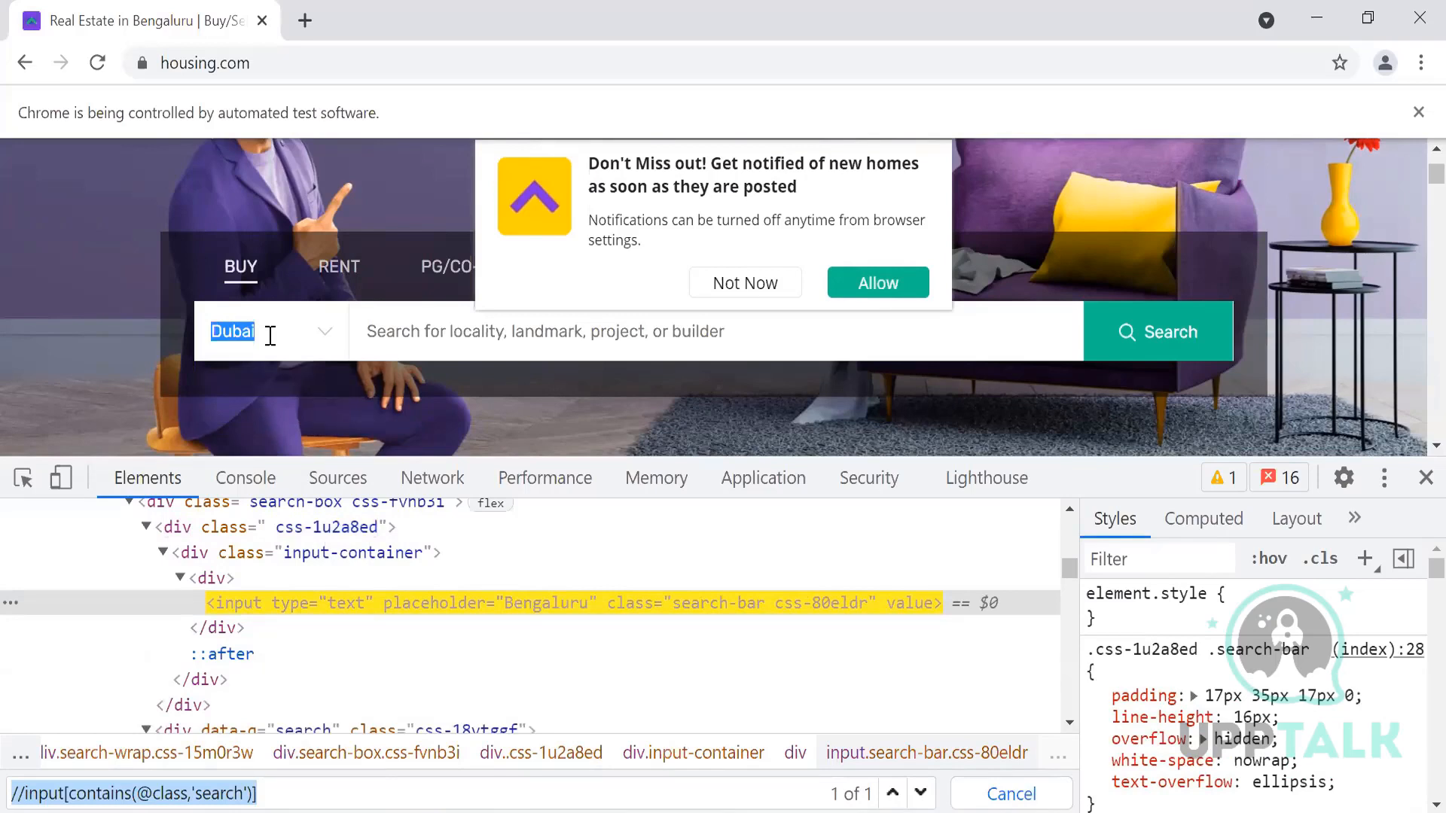
{"action": "left_click", "coordinate": [261, 333]}
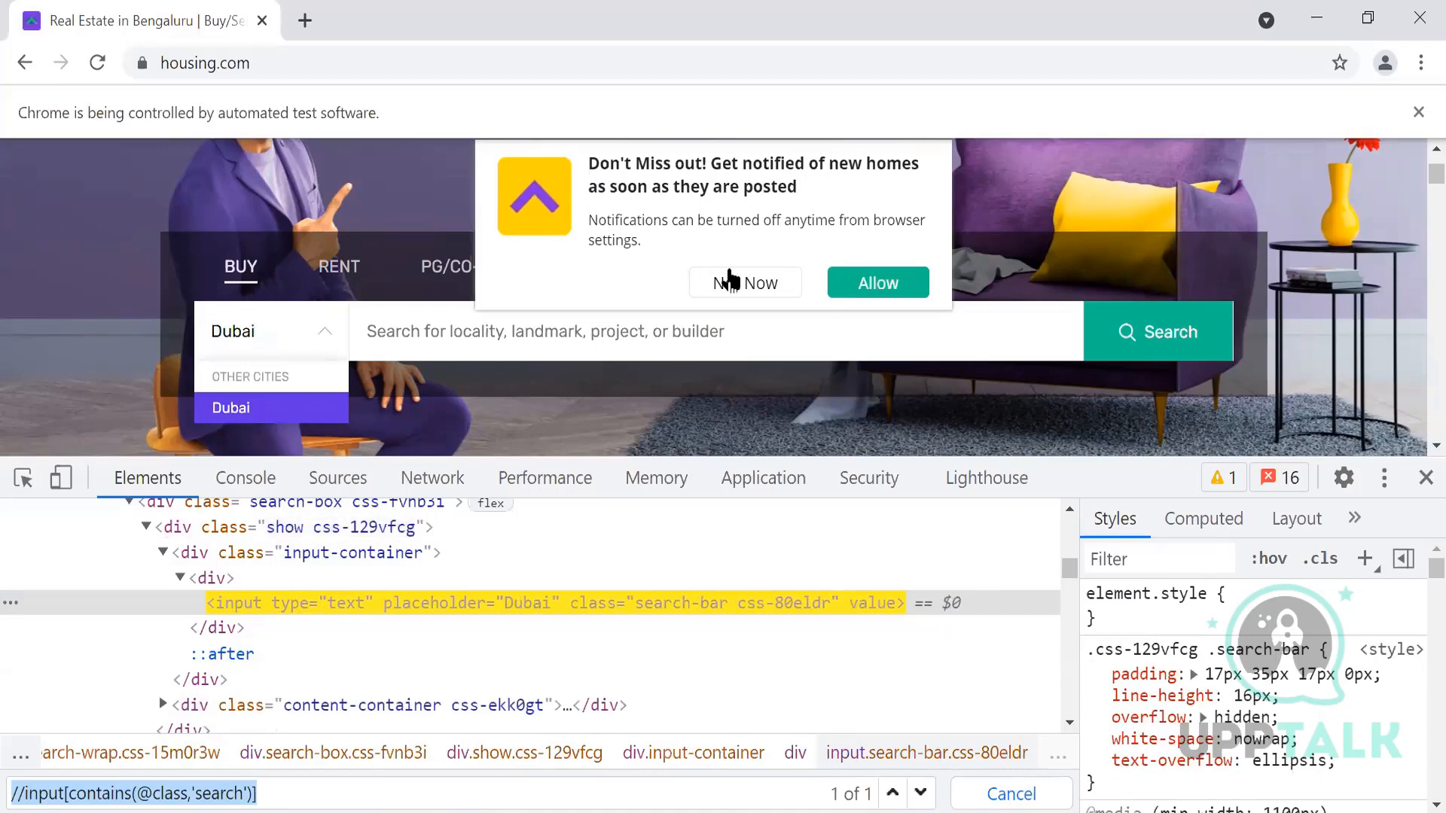
{"action": "left_click", "coordinate": [729, 278]}
{"action": "left_click", "coordinate": [262, 341]}
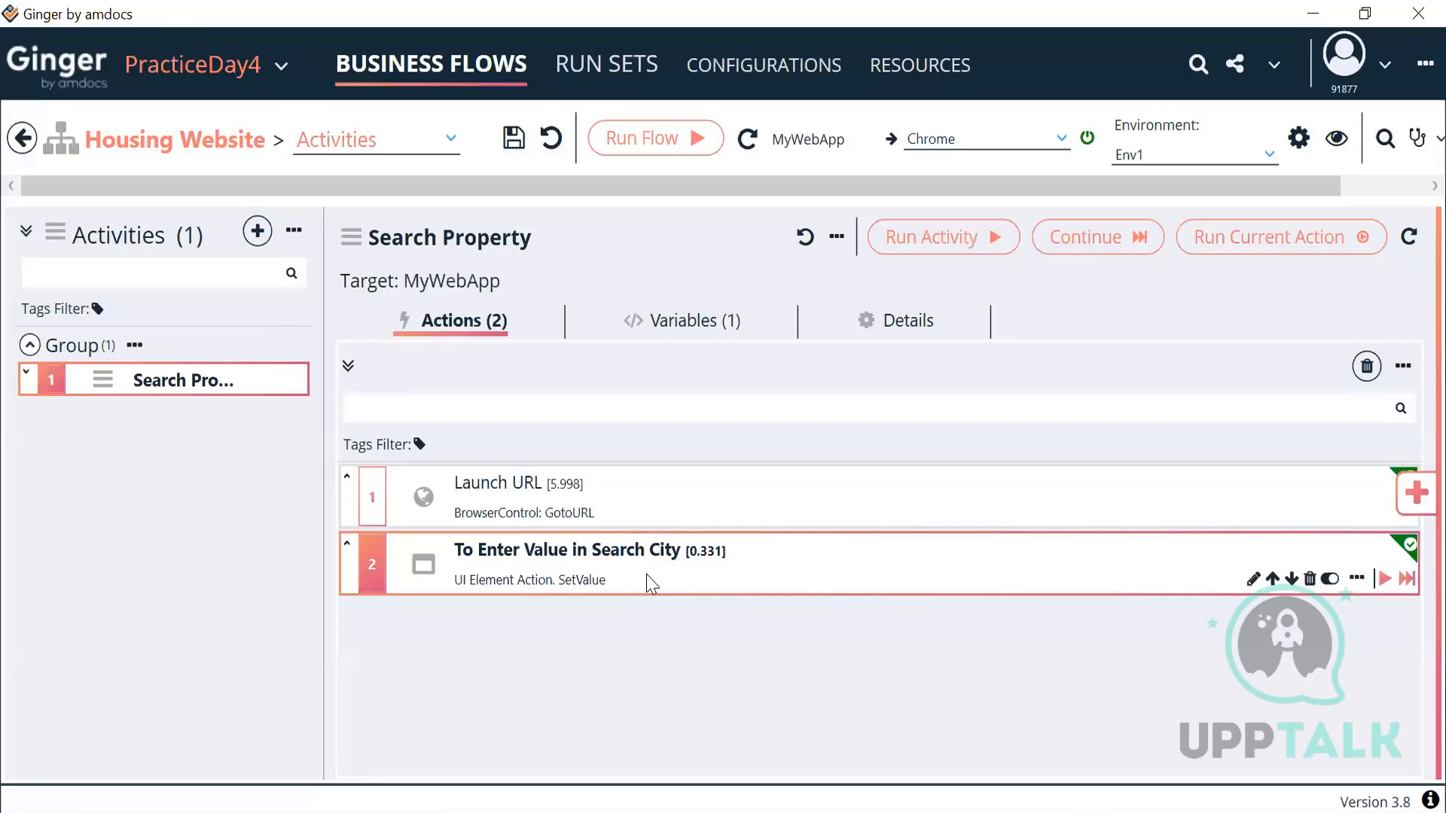
Step: Switch the search-city action's element action from Set Value to Send Keys, keeping value {Var Name=ACT_CityName}
{"action": "double_click", "coordinate": [649, 582]}
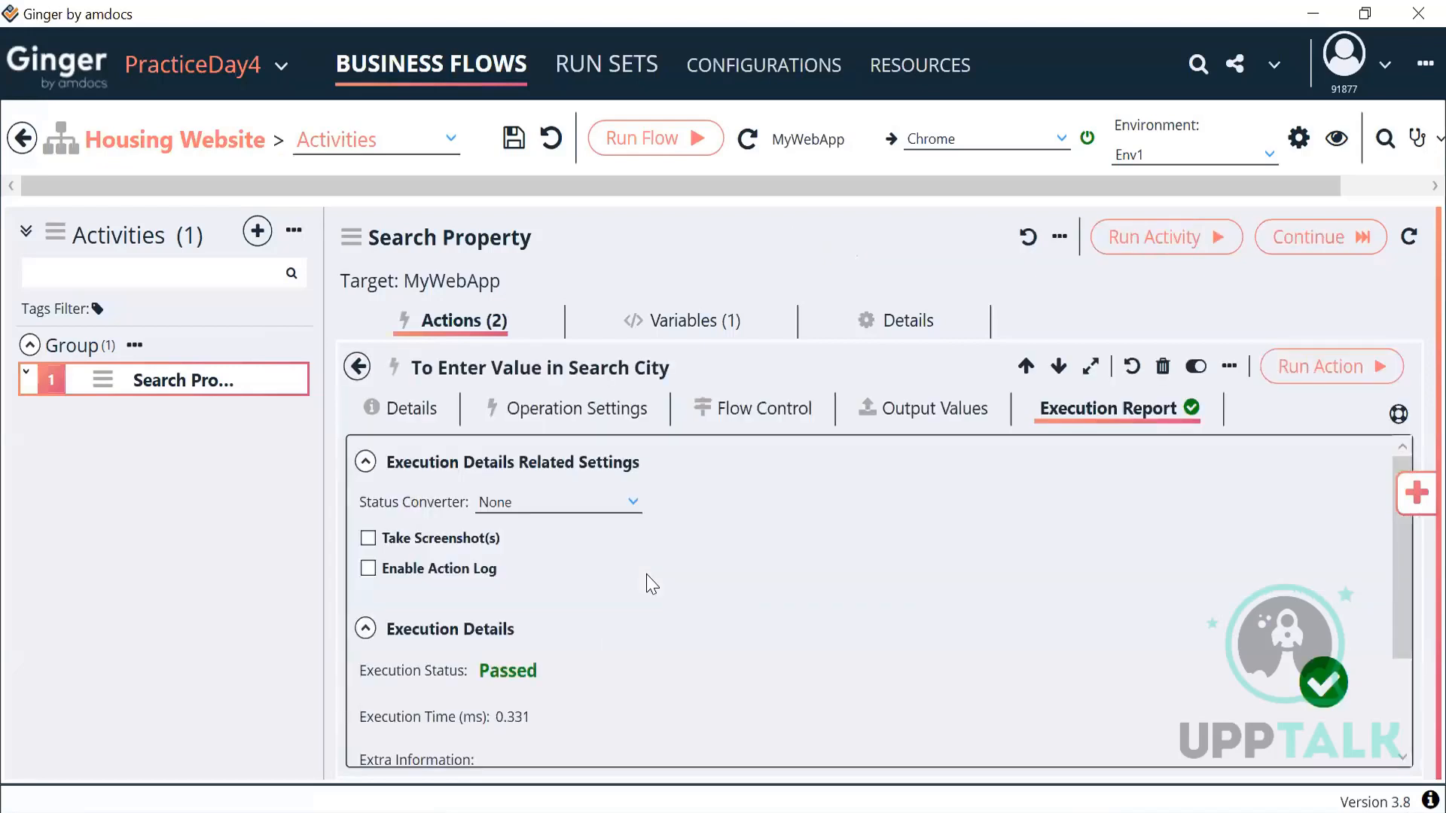
{"action": "left_click", "coordinate": [579, 426]}
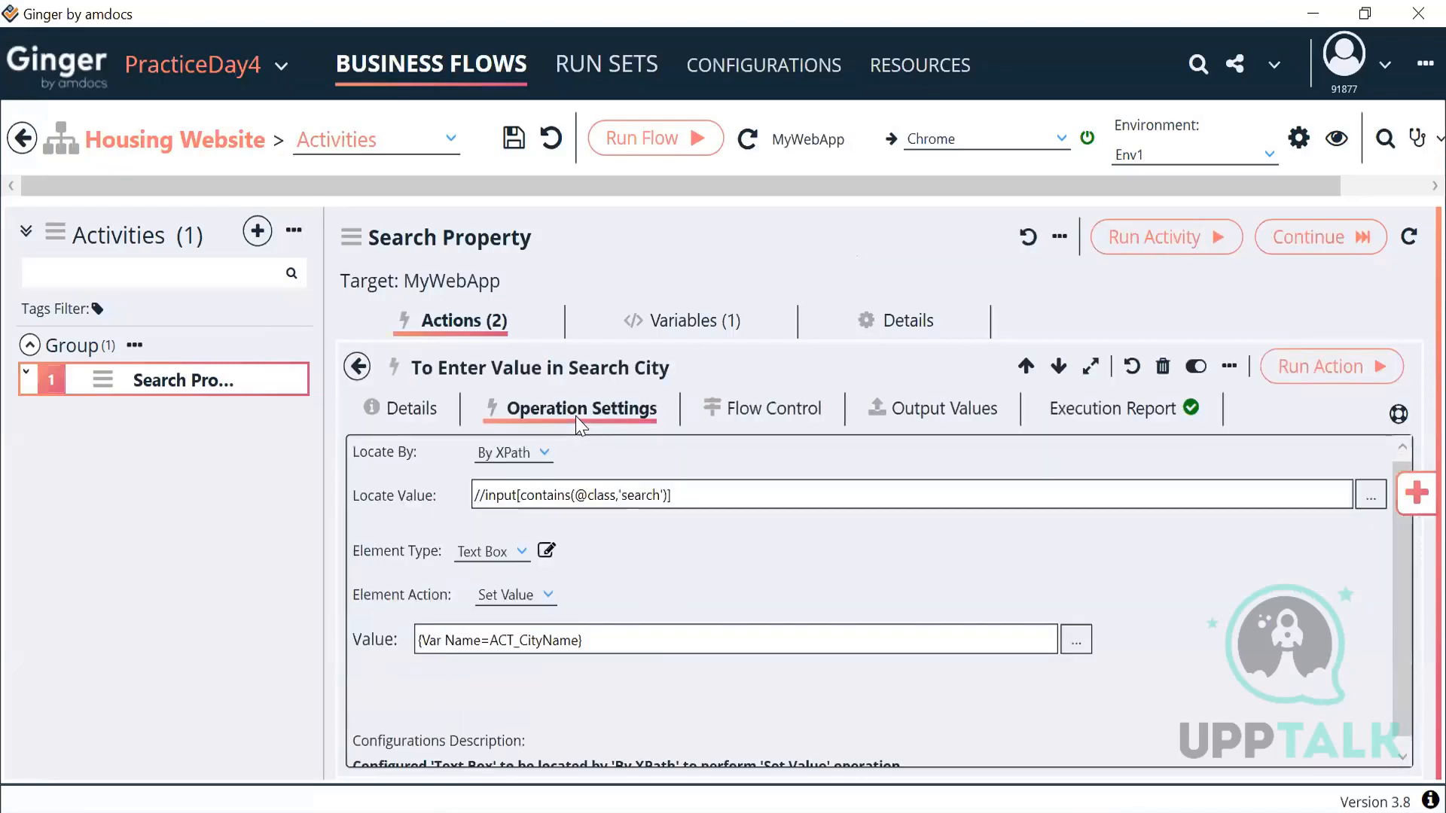
{"action": "left_click", "coordinate": [599, 646]}
{"action": "key", "text": "ctrl+a"}
{"action": "key", "text": "ctrl+c"}
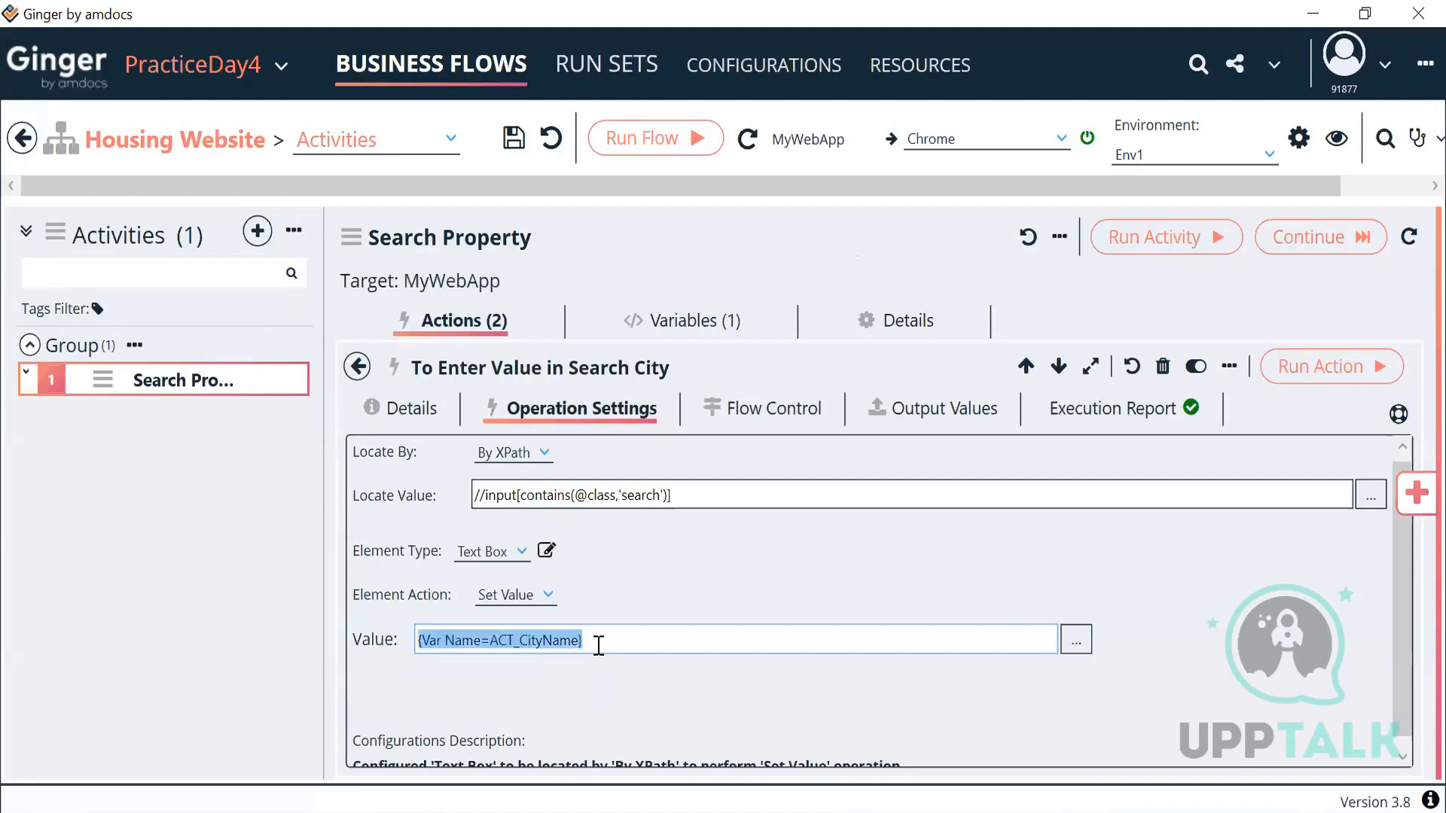
{"action": "left_click", "coordinate": [592, 595]}
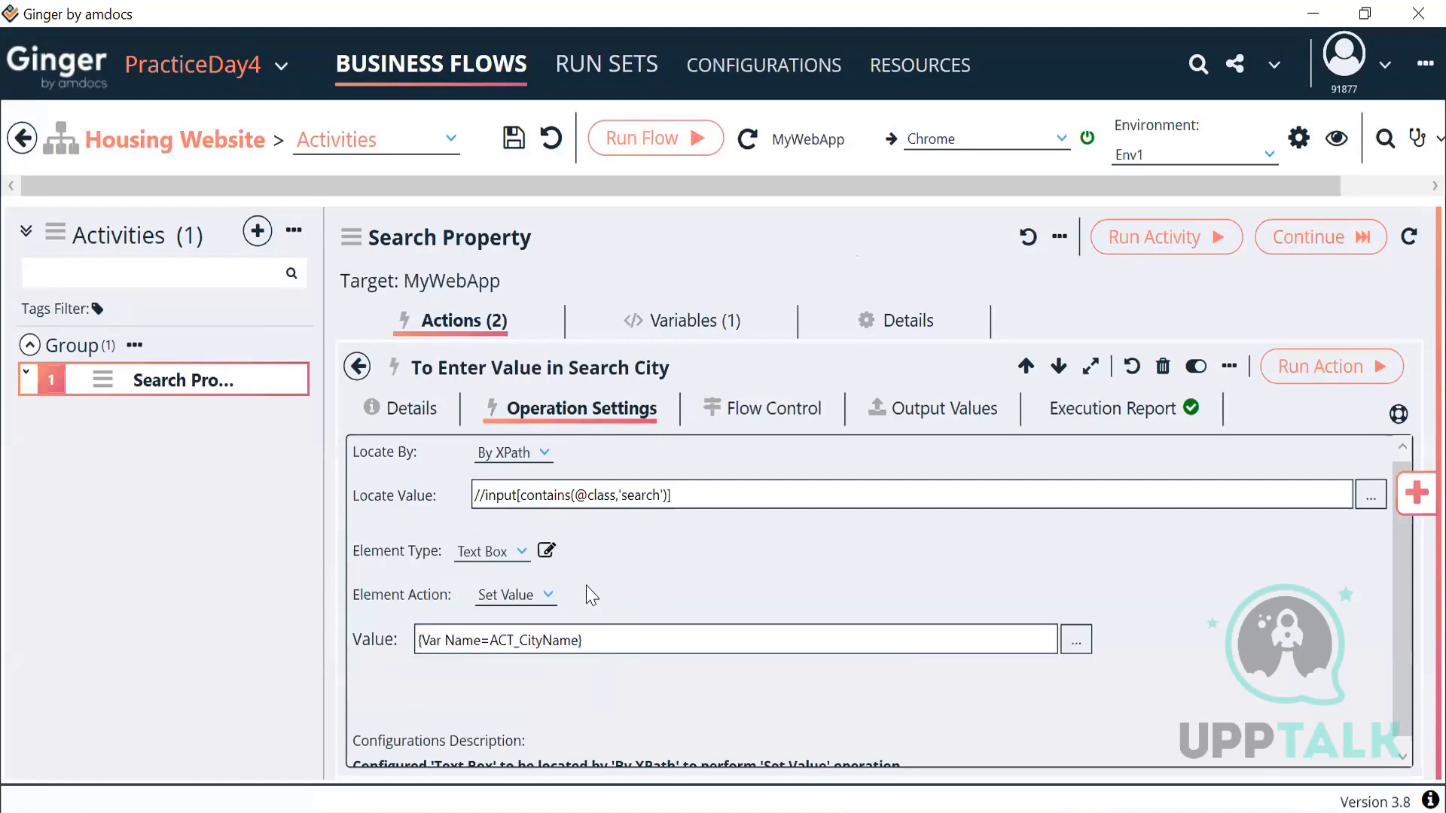
{"action": "left_click", "coordinate": [550, 596]}
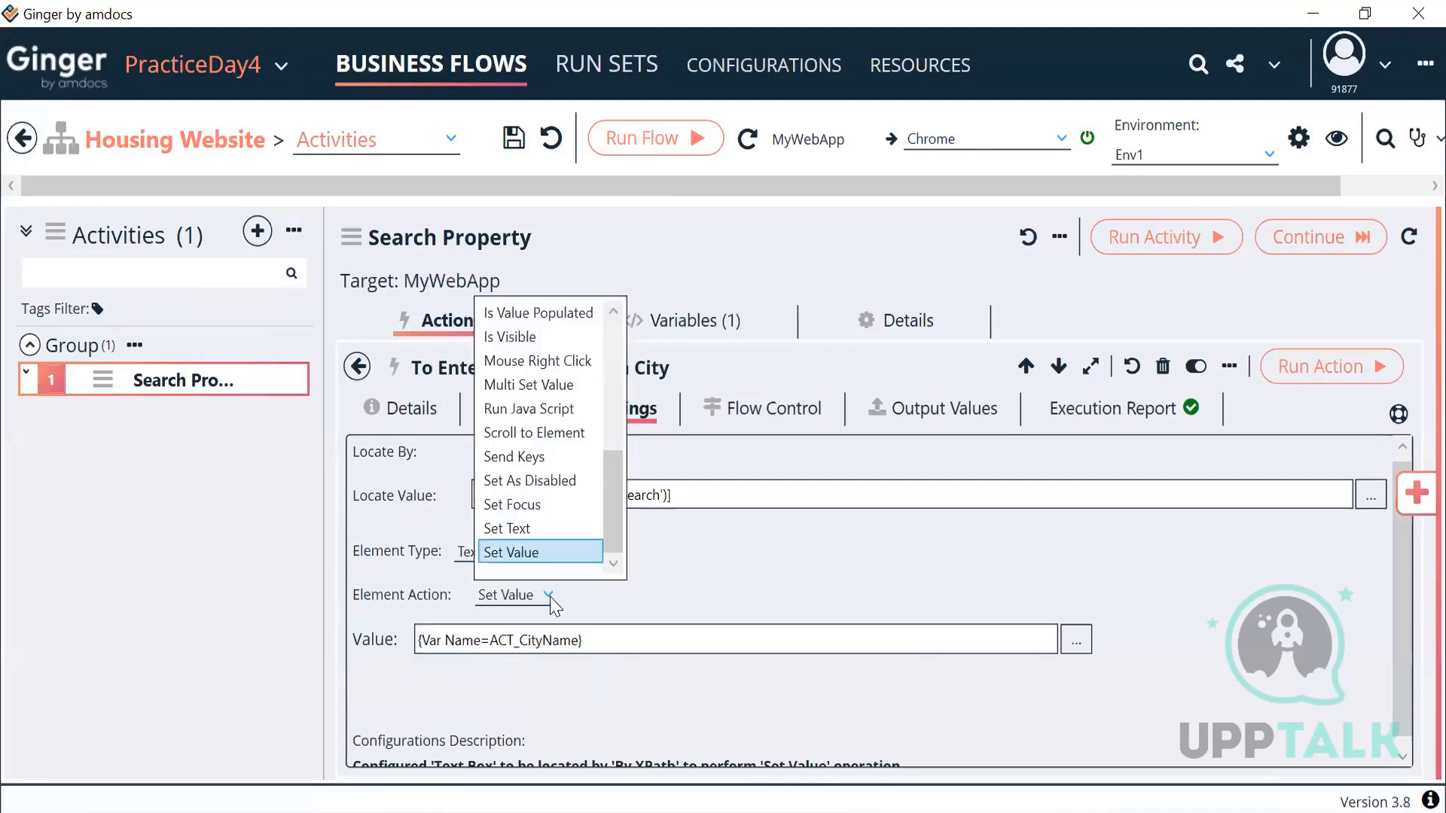
{"action": "left_click", "coordinate": [531, 461]}
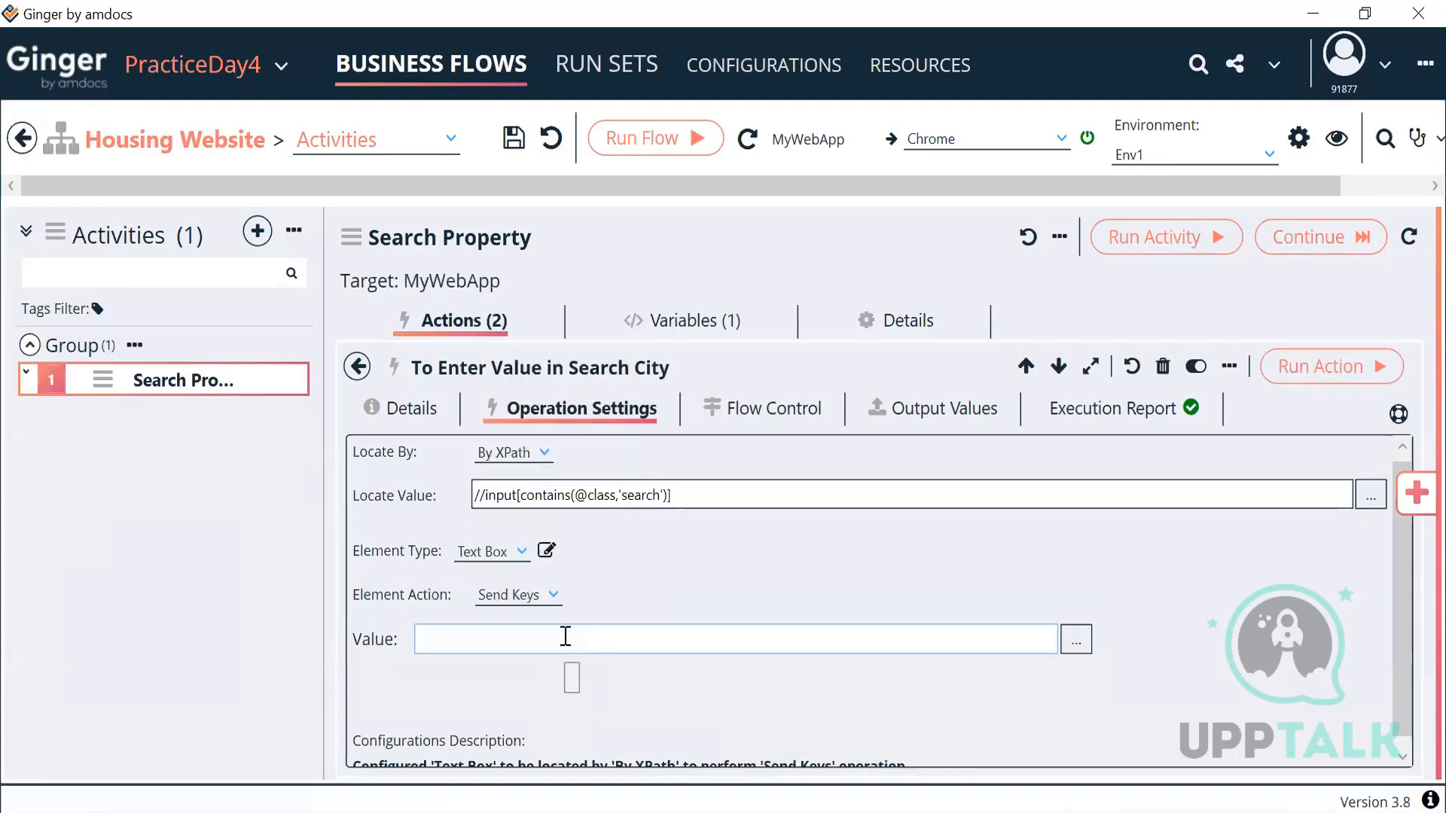
{"action": "left_click", "coordinate": [565, 636]}
{"action": "key", "text": "ctrl+v"}
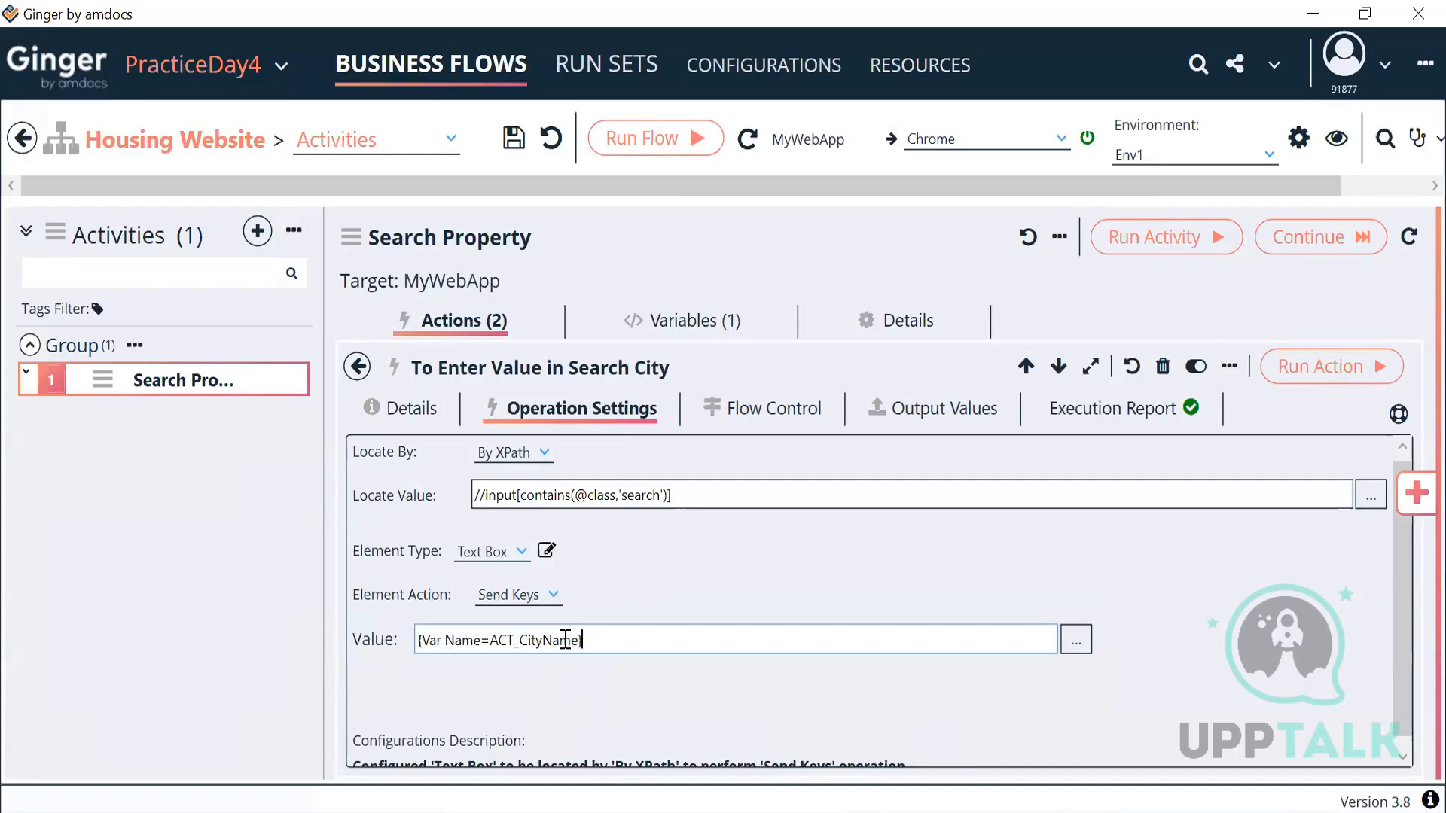
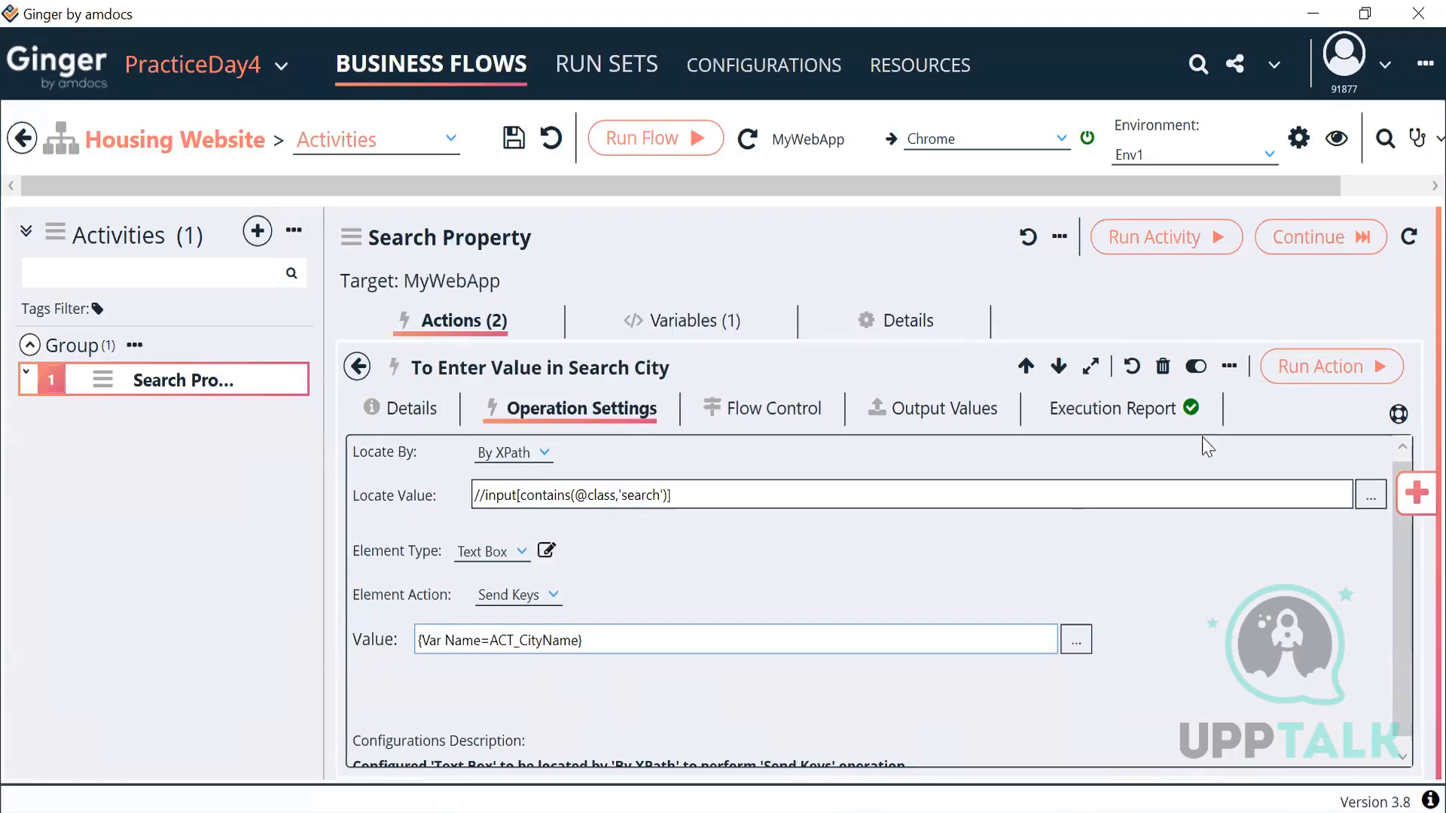
Step: Run the city-entry action, then clear the duplicated 'DubaiDubai' text from housing.com's city box
{"action": "left_click", "coordinate": [1294, 384]}
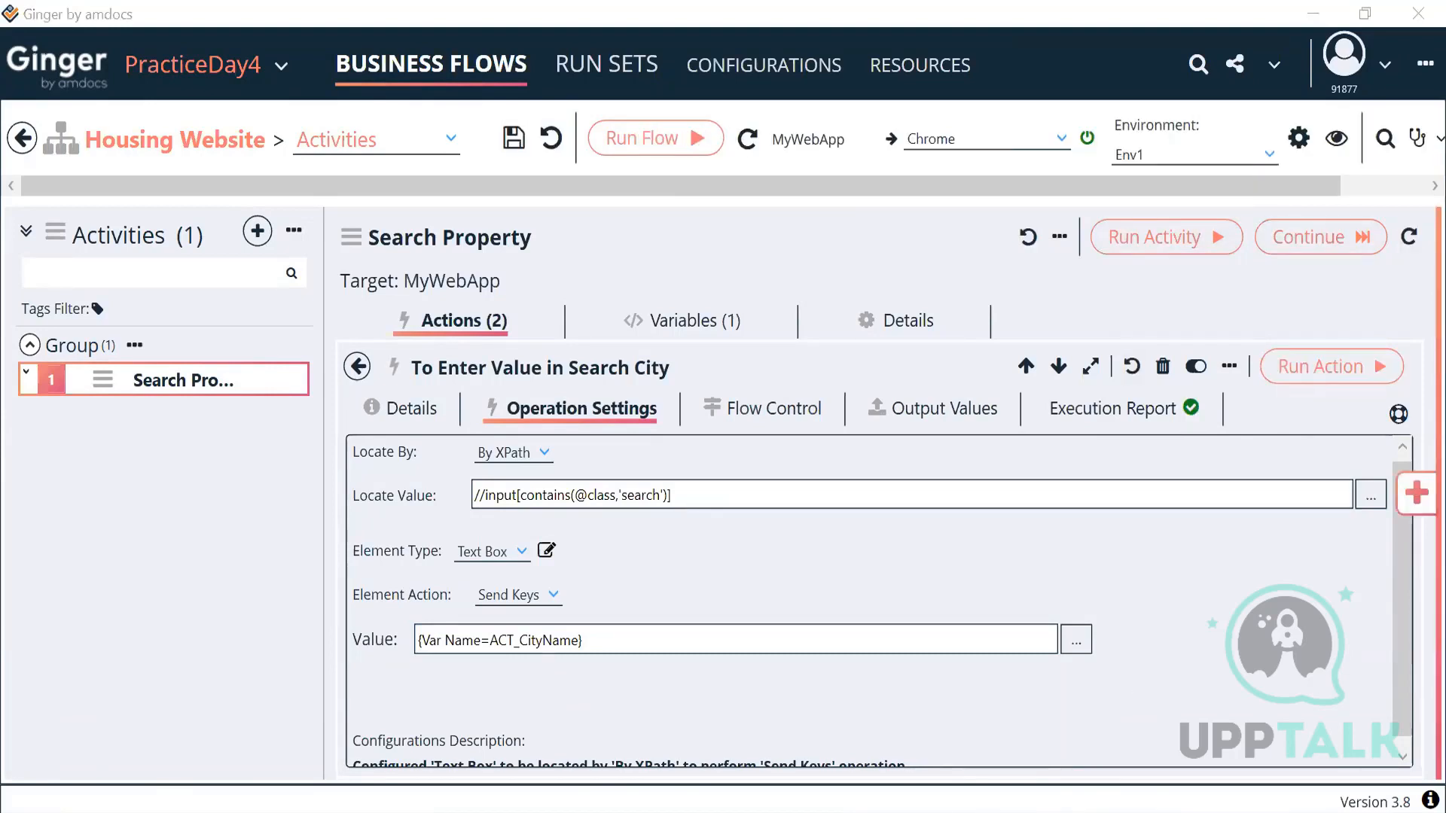
{"action": "key", "text": "alt+Tab"}
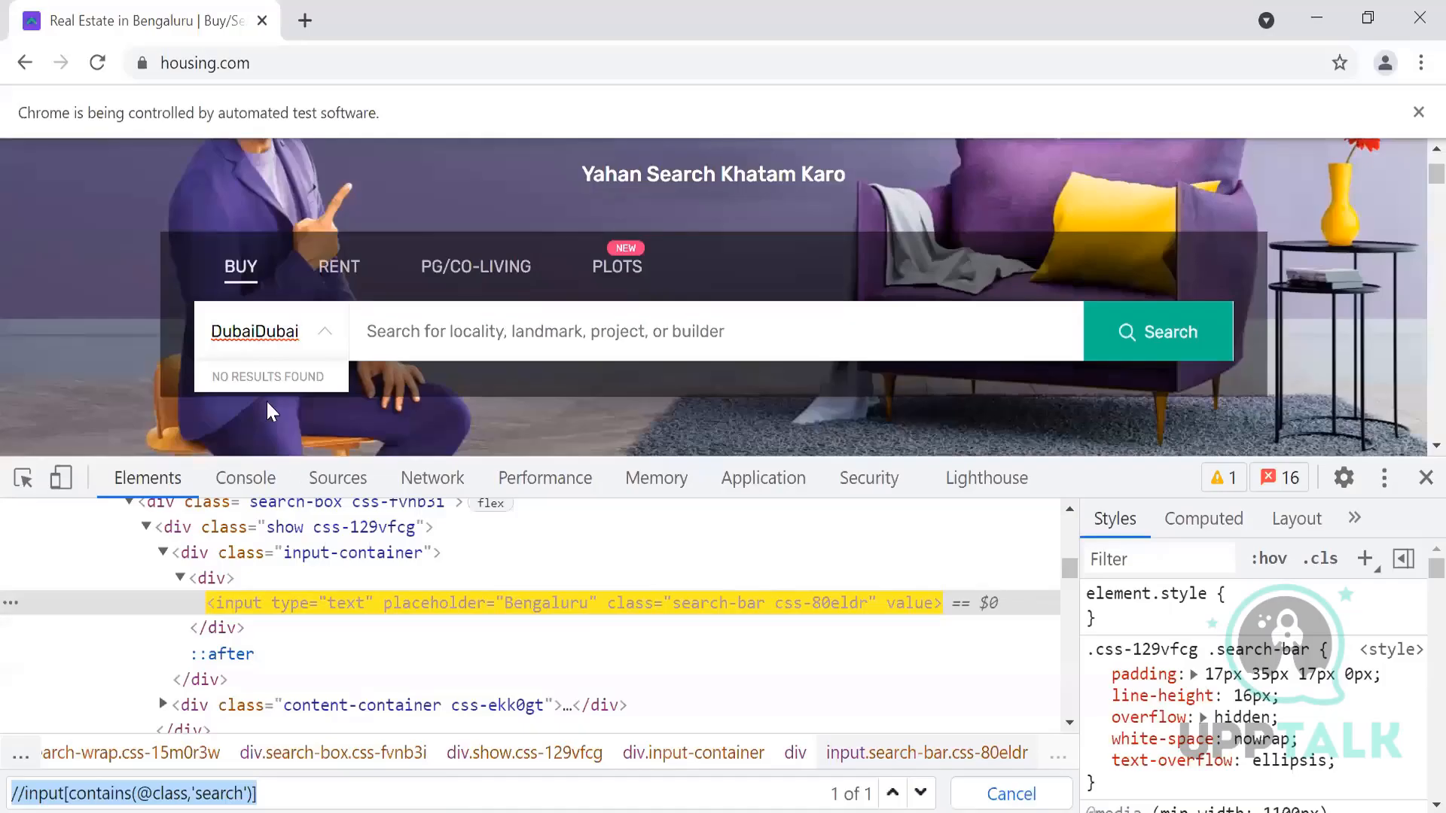
{"action": "double_click", "coordinate": [207, 331]}
{"action": "key", "text": "BackSpace"}
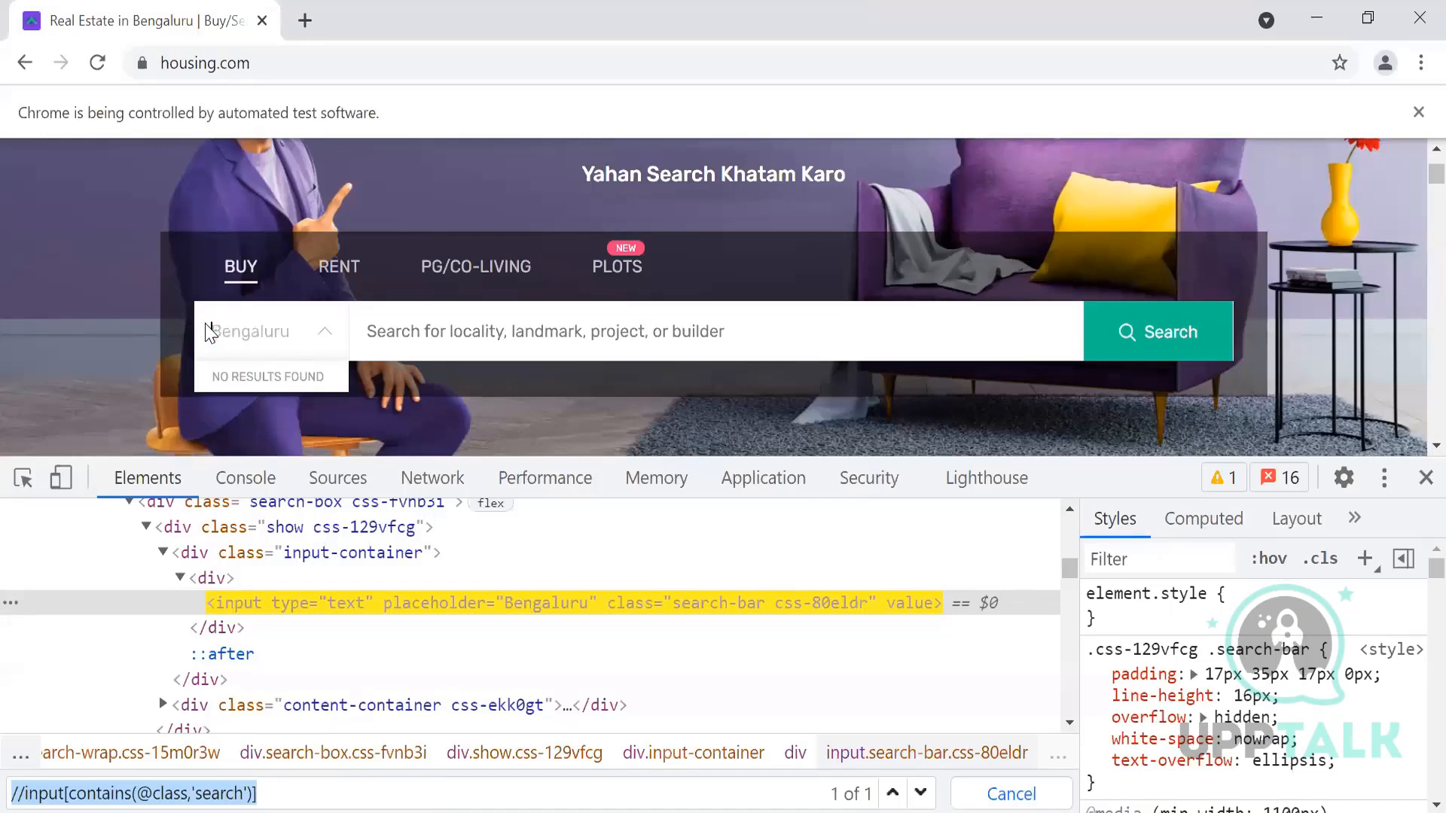
{"action": "key", "text": "alt+Tab"}
Step: Rerun the city-entry action, confirm Dubai in the city box, and close DevTools
{"action": "key", "text": "alt+Tab"}
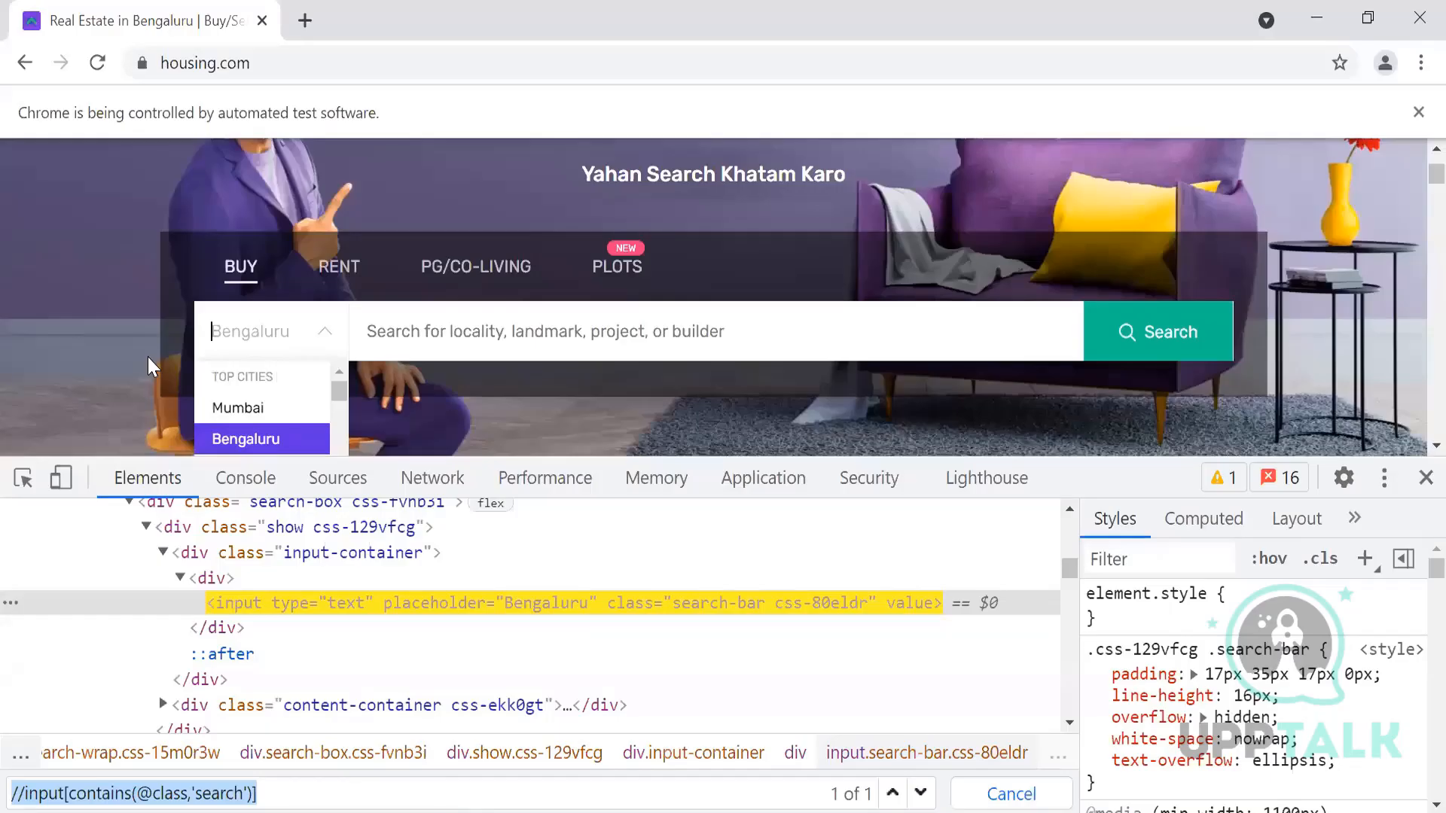
{"action": "left_click", "coordinate": [147, 358]}
{"action": "key", "text": "alt+Tab"}
{"action": "left_click", "coordinate": [1311, 386]}
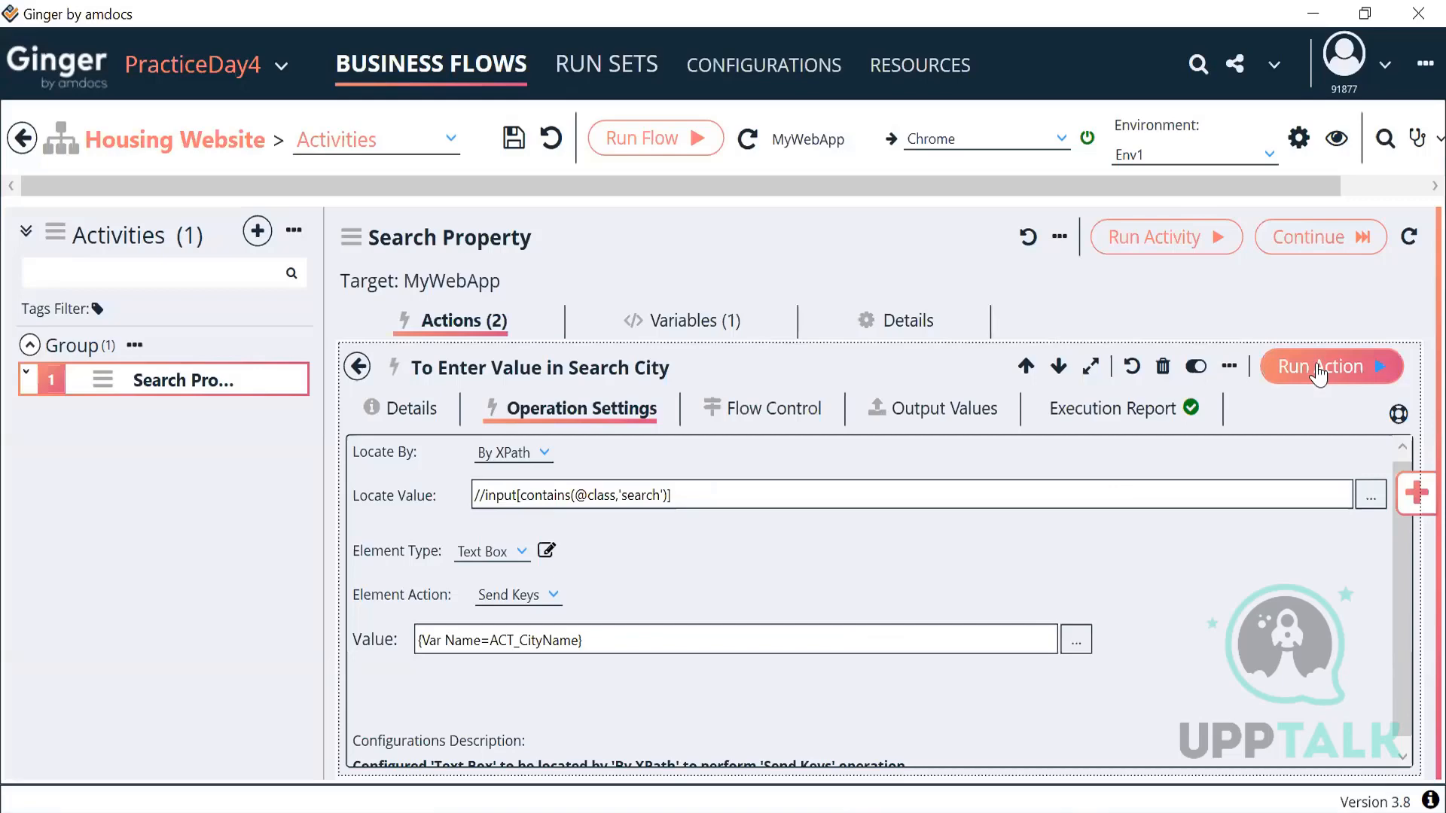
{"action": "key", "text": "alt+Tab"}
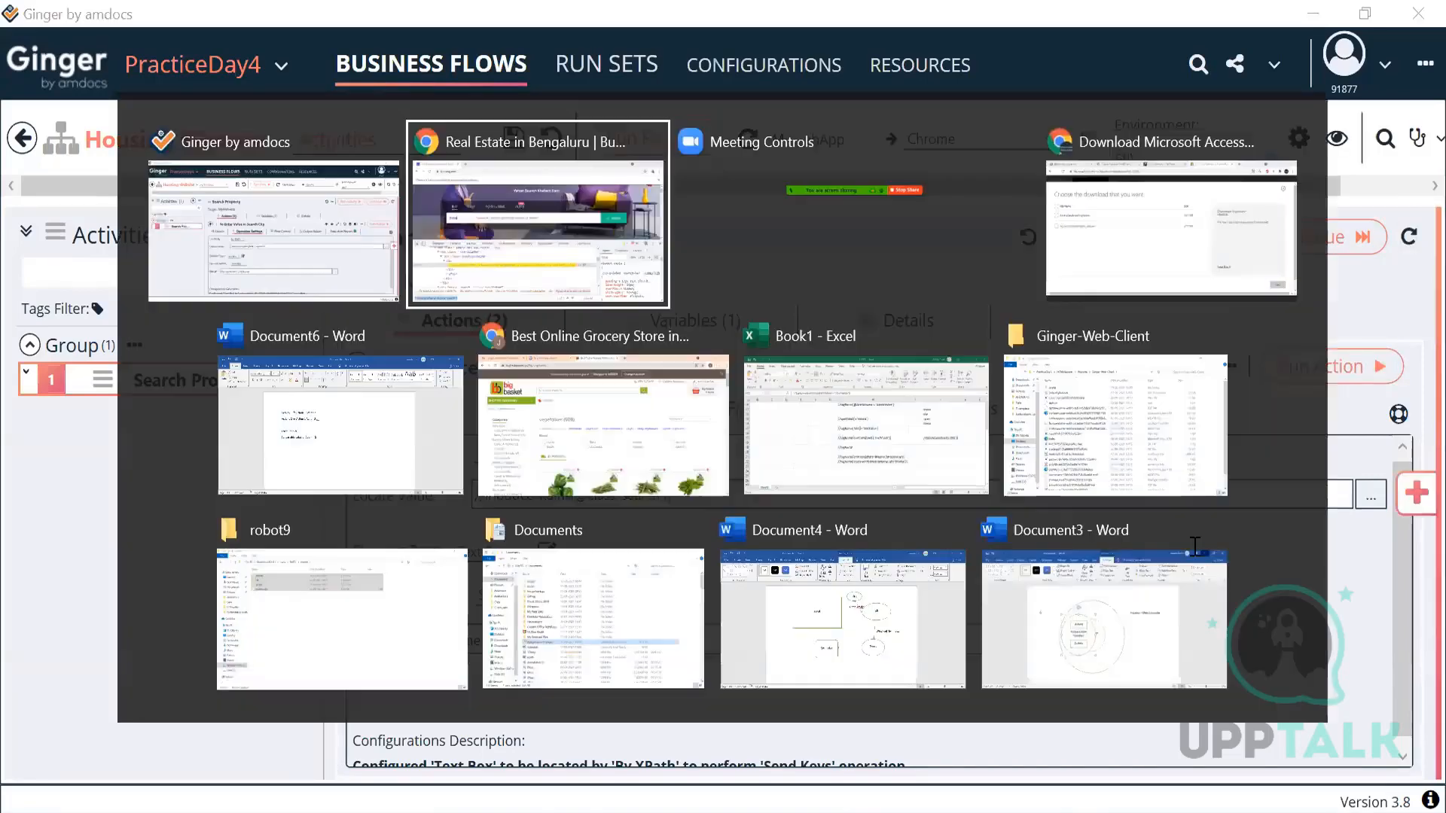
{"action": "left_click", "coordinate": [265, 343]}
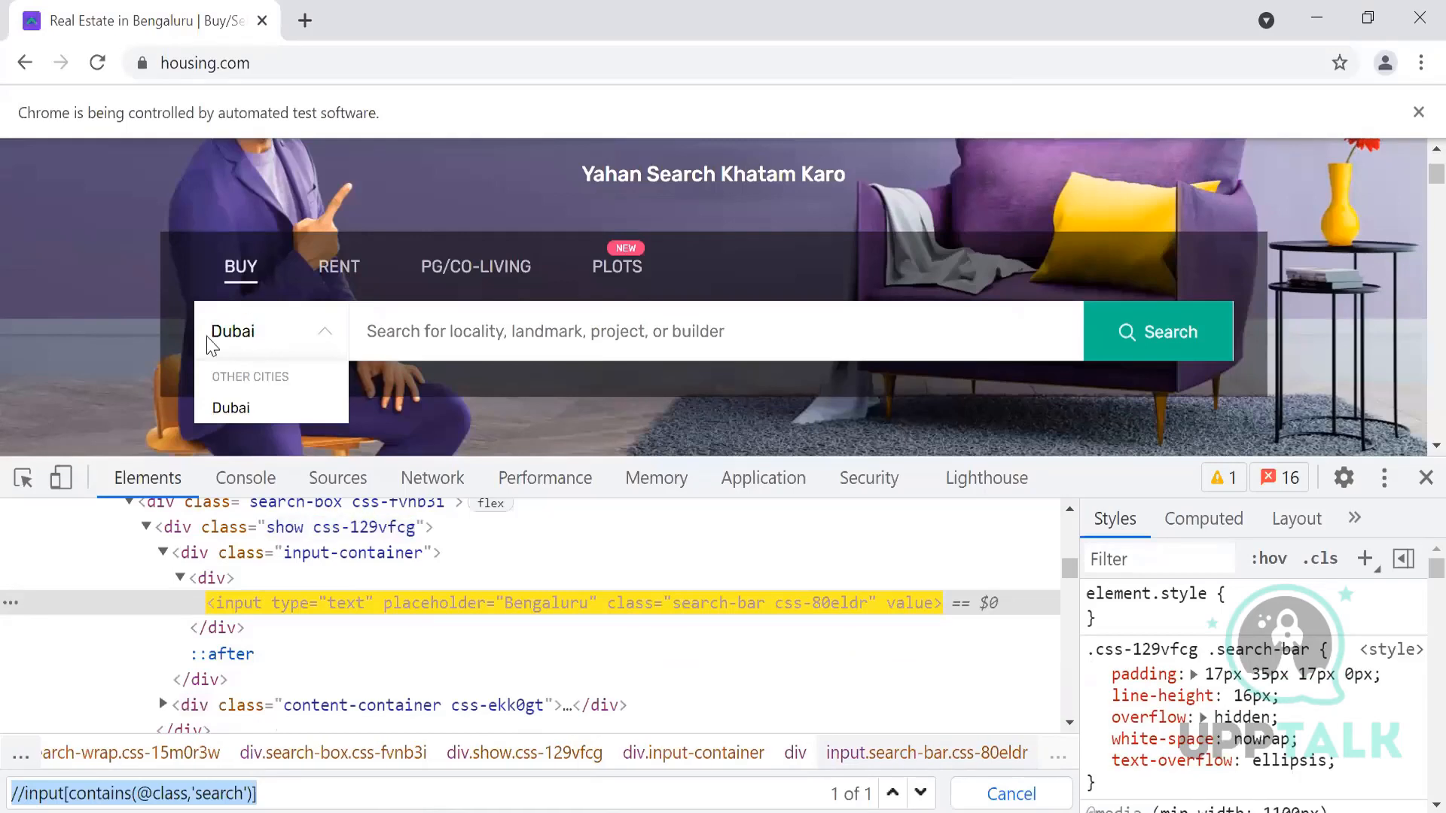
{"action": "double_click", "coordinate": [215, 339]}
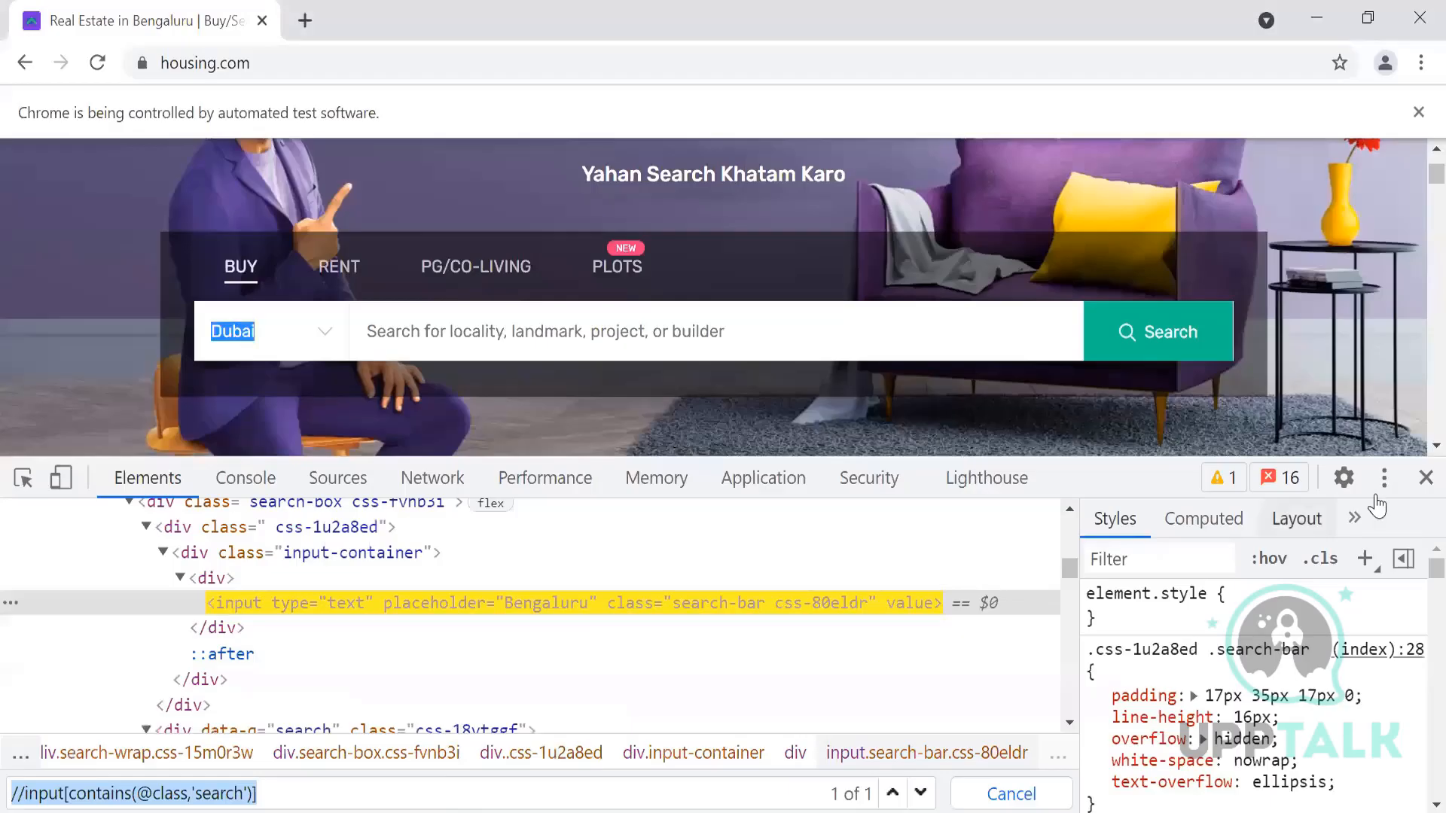
{"action": "left_click", "coordinate": [1425, 478]}
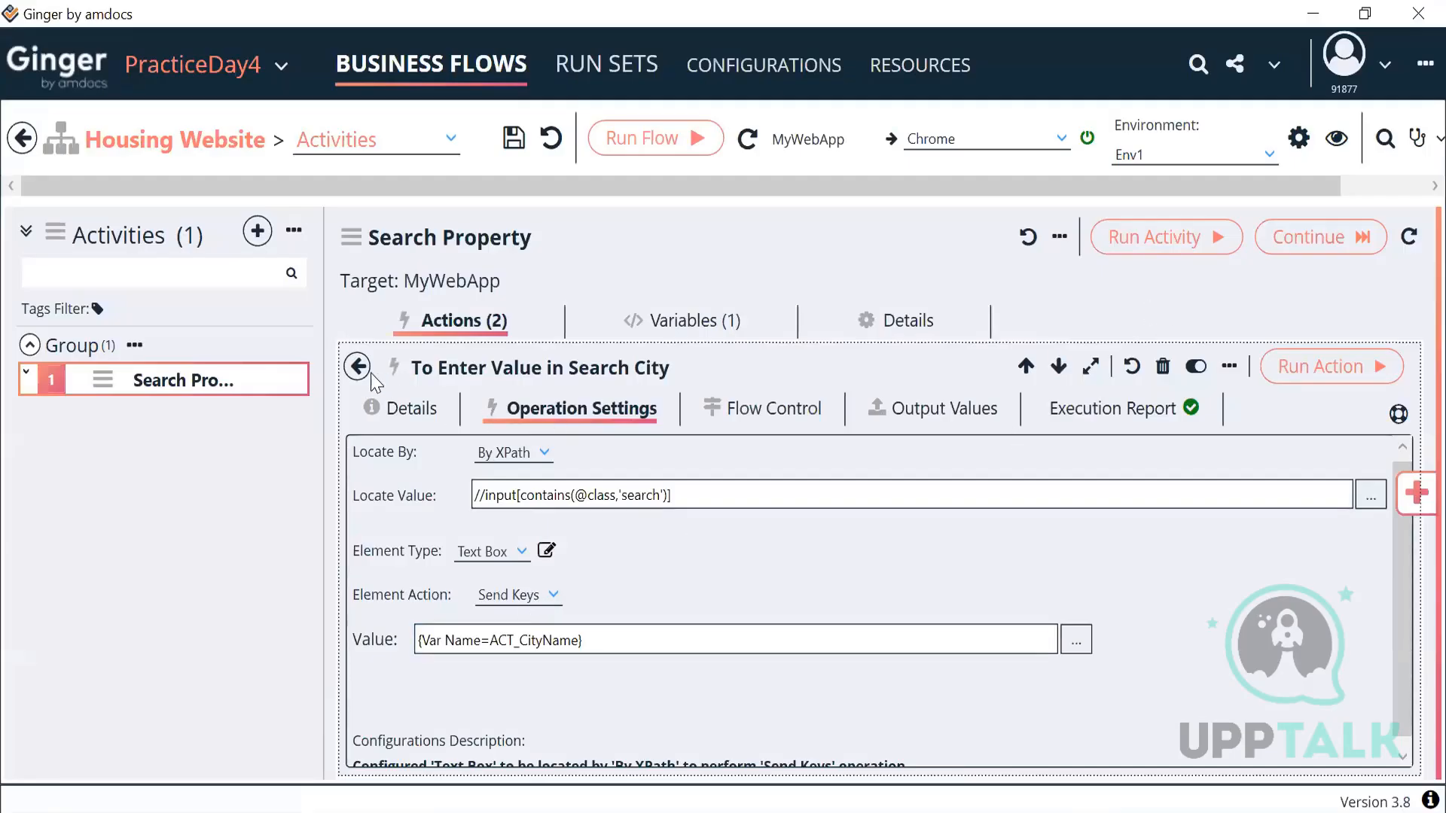
{"action": "left_click", "coordinate": [357, 367]}
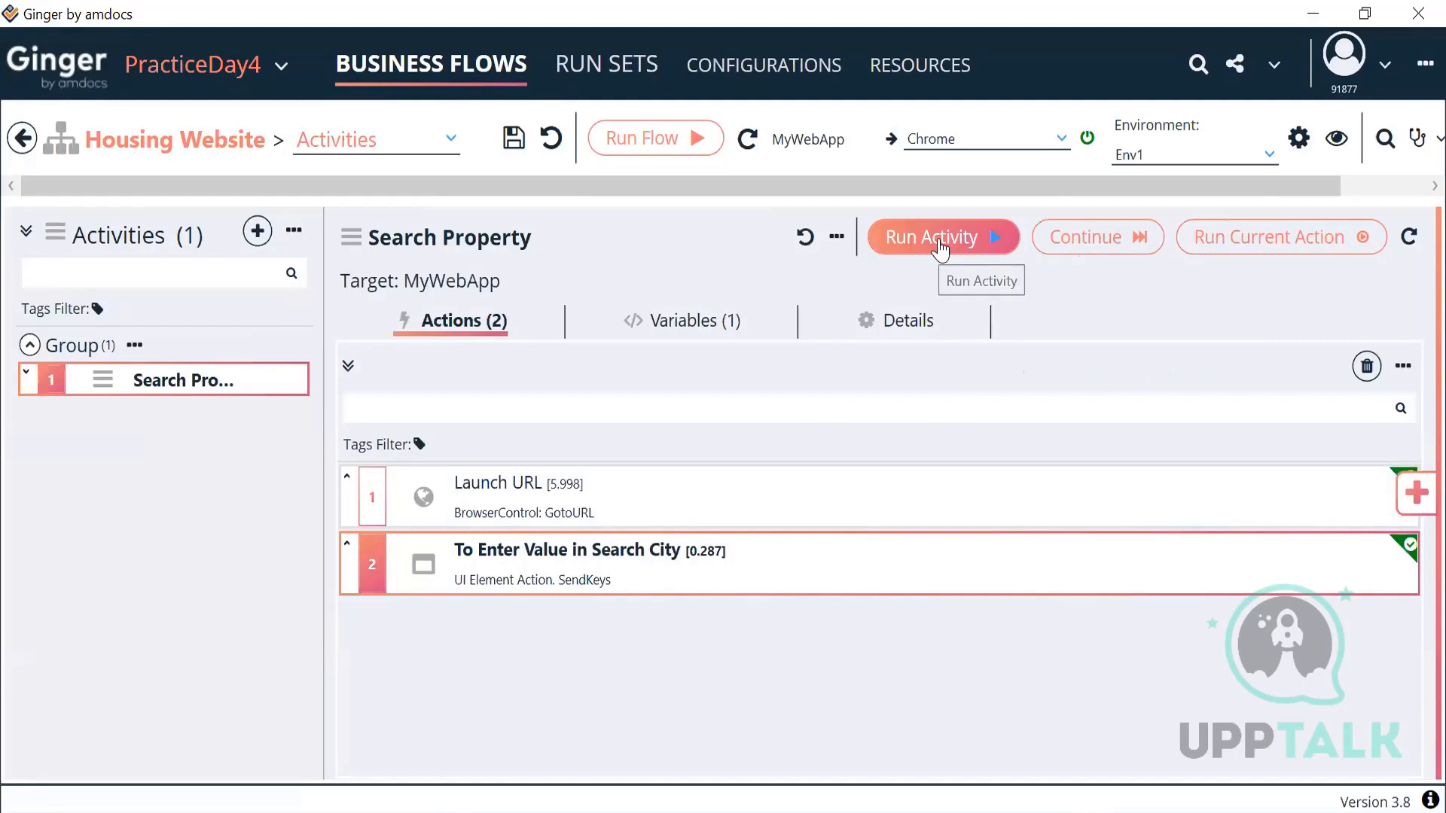
Step: Run the full Search Property activity so Launch URL and city entry both pass
{"action": "left_click", "coordinate": [940, 243]}
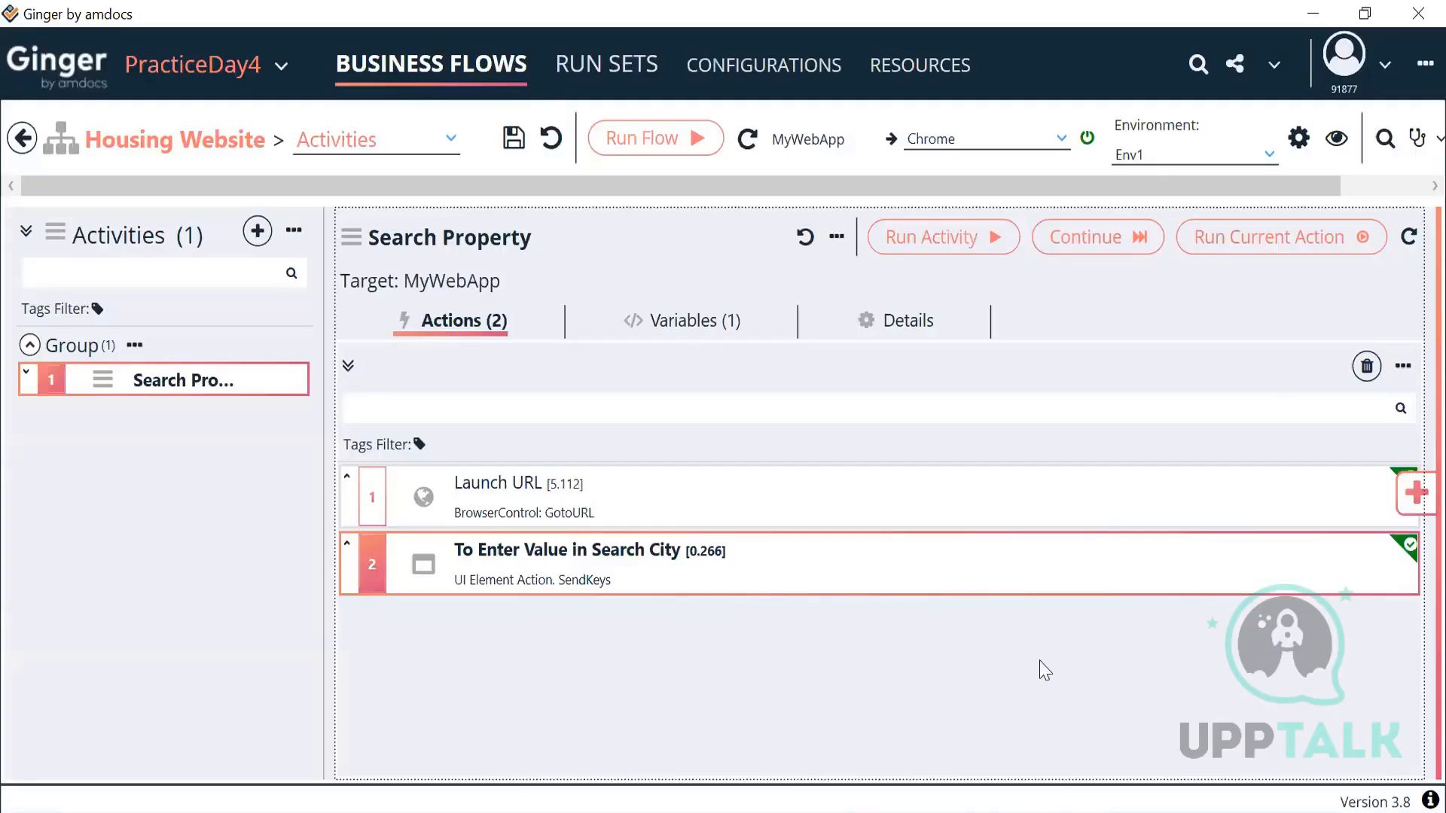
Step: Copy and paste the city-entry action to create a third action
{"action": "left_click", "coordinate": [1355, 578]}
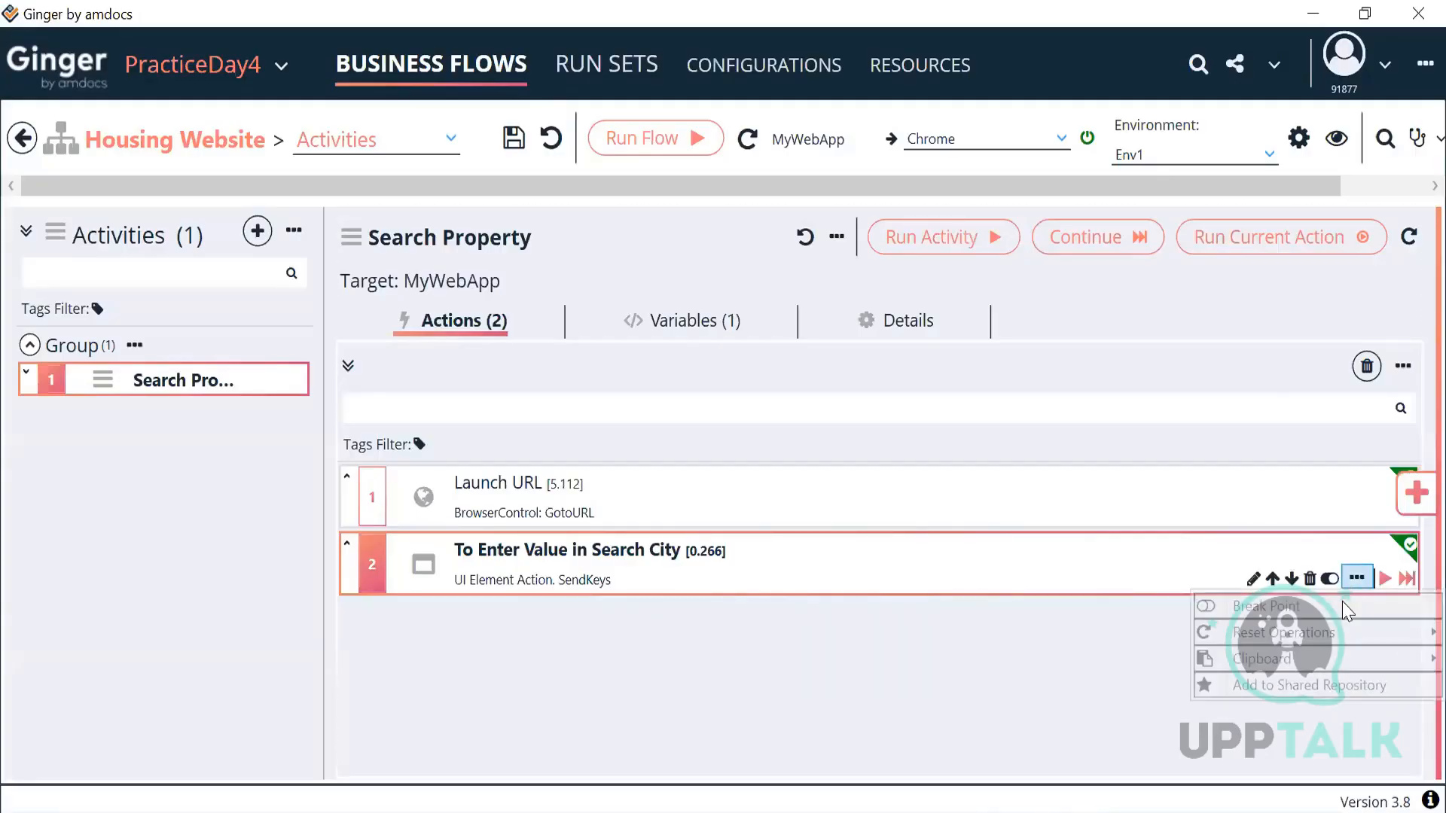
{"action": "mouse_move", "coordinate": [1268, 659]}
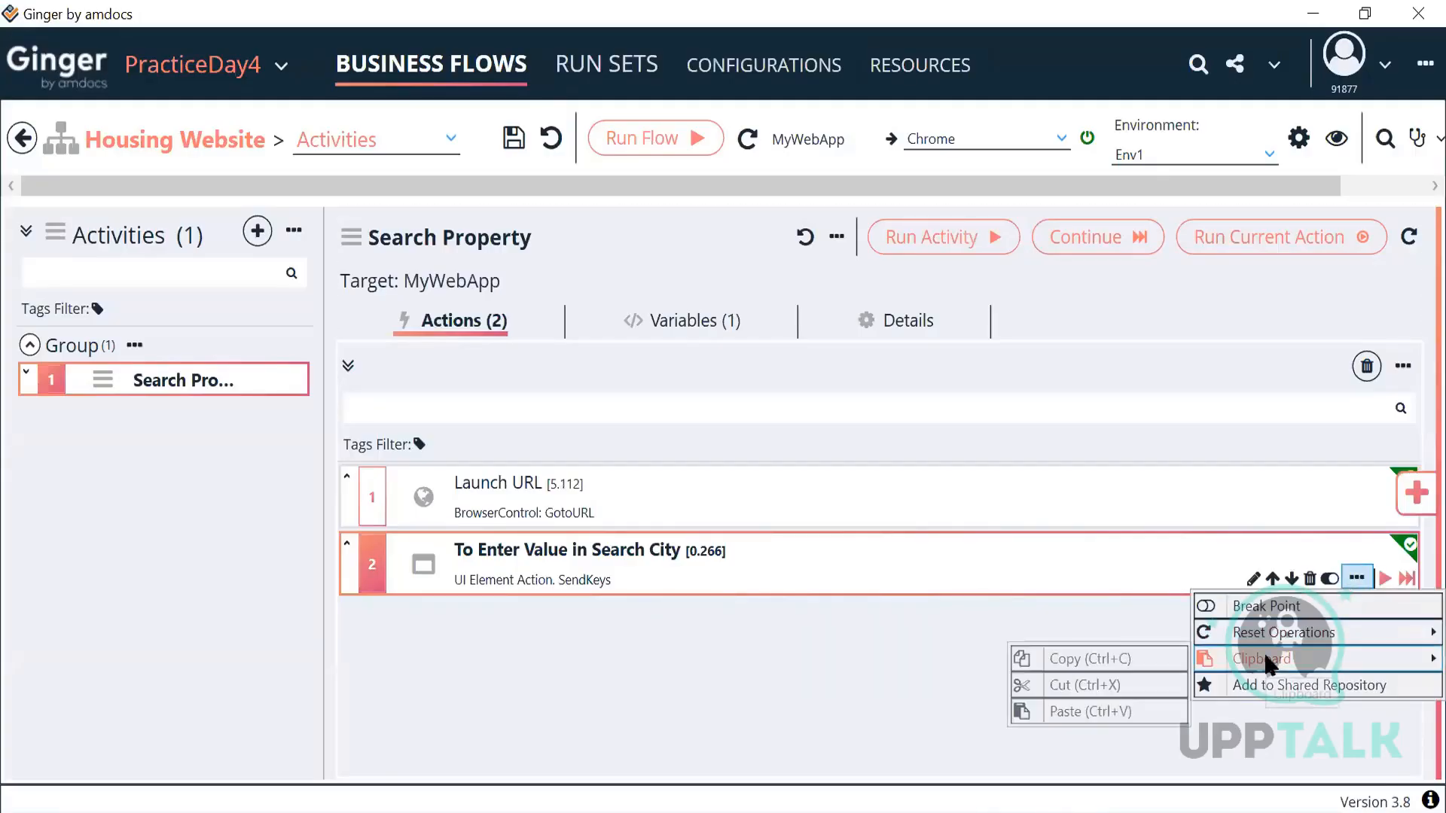
{"action": "left_click", "coordinate": [1065, 660]}
{"action": "left_click", "coordinate": [1357, 579]}
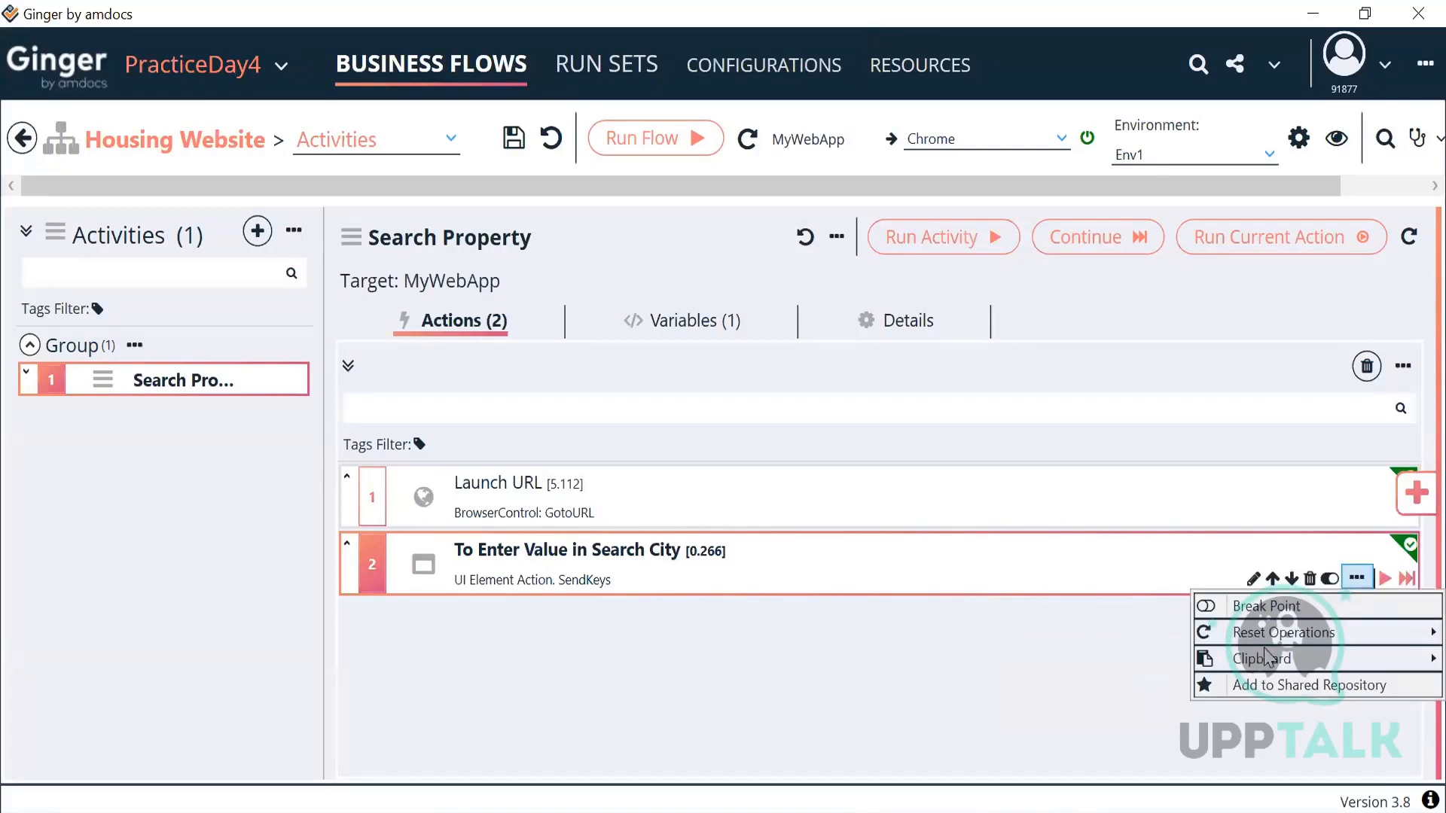
{"action": "mouse_move", "coordinate": [1266, 659]}
{"action": "left_click", "coordinate": [1072, 713]}
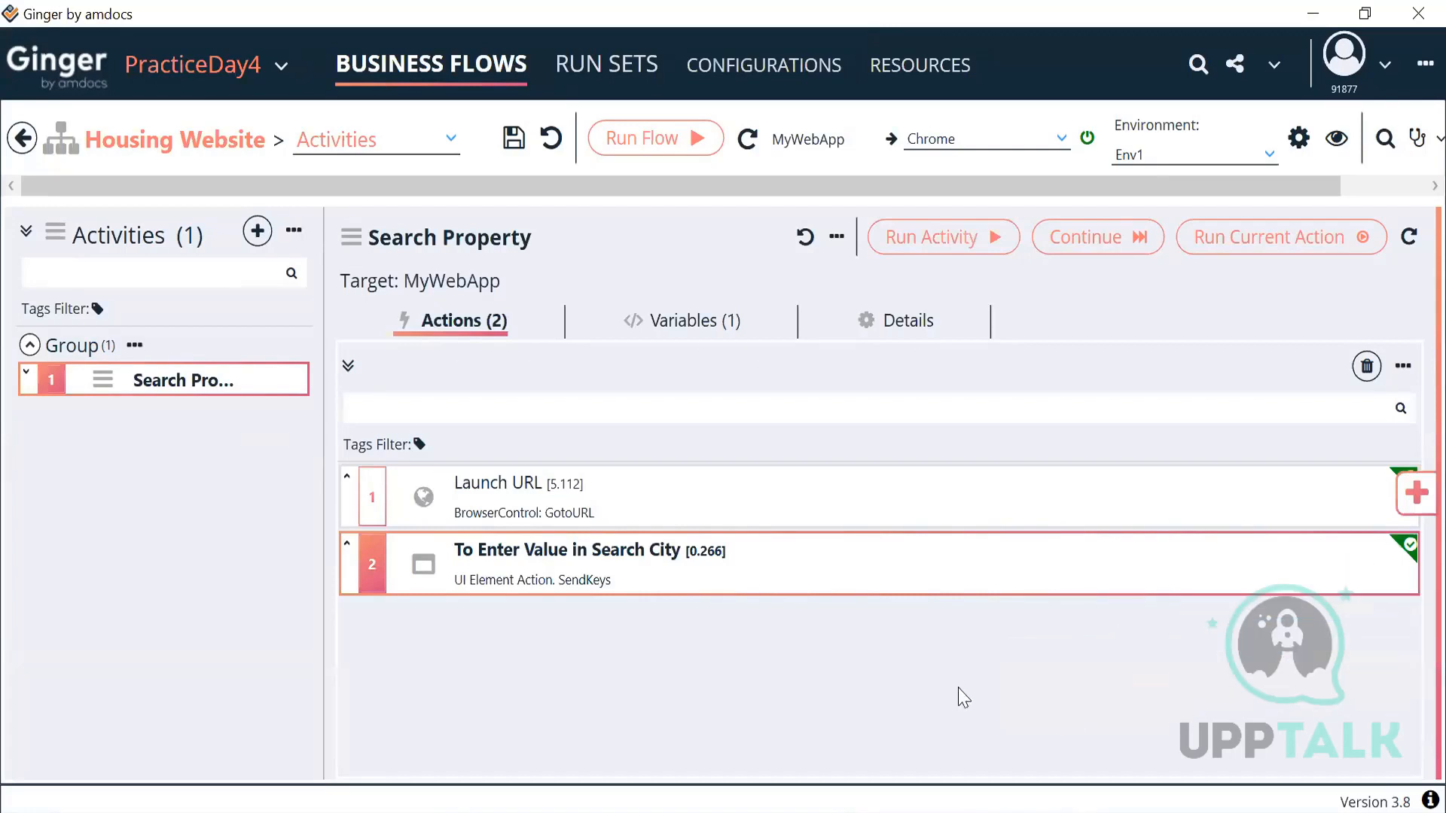
Step: Rename the copied action's description to 'Click - Get Suggestion'
{"action": "double_click", "coordinate": [729, 613]}
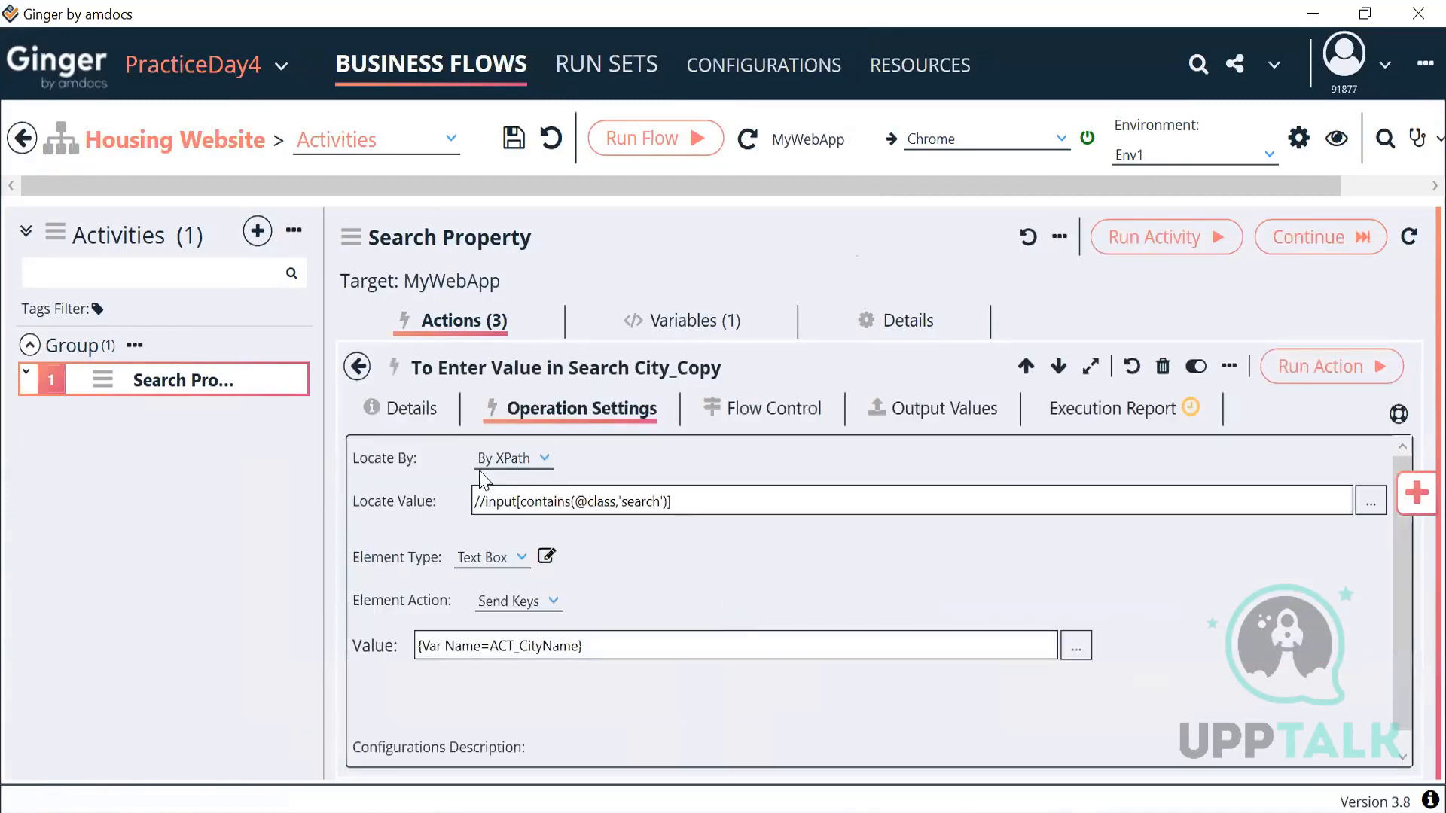
{"action": "left_click", "coordinate": [401, 416]}
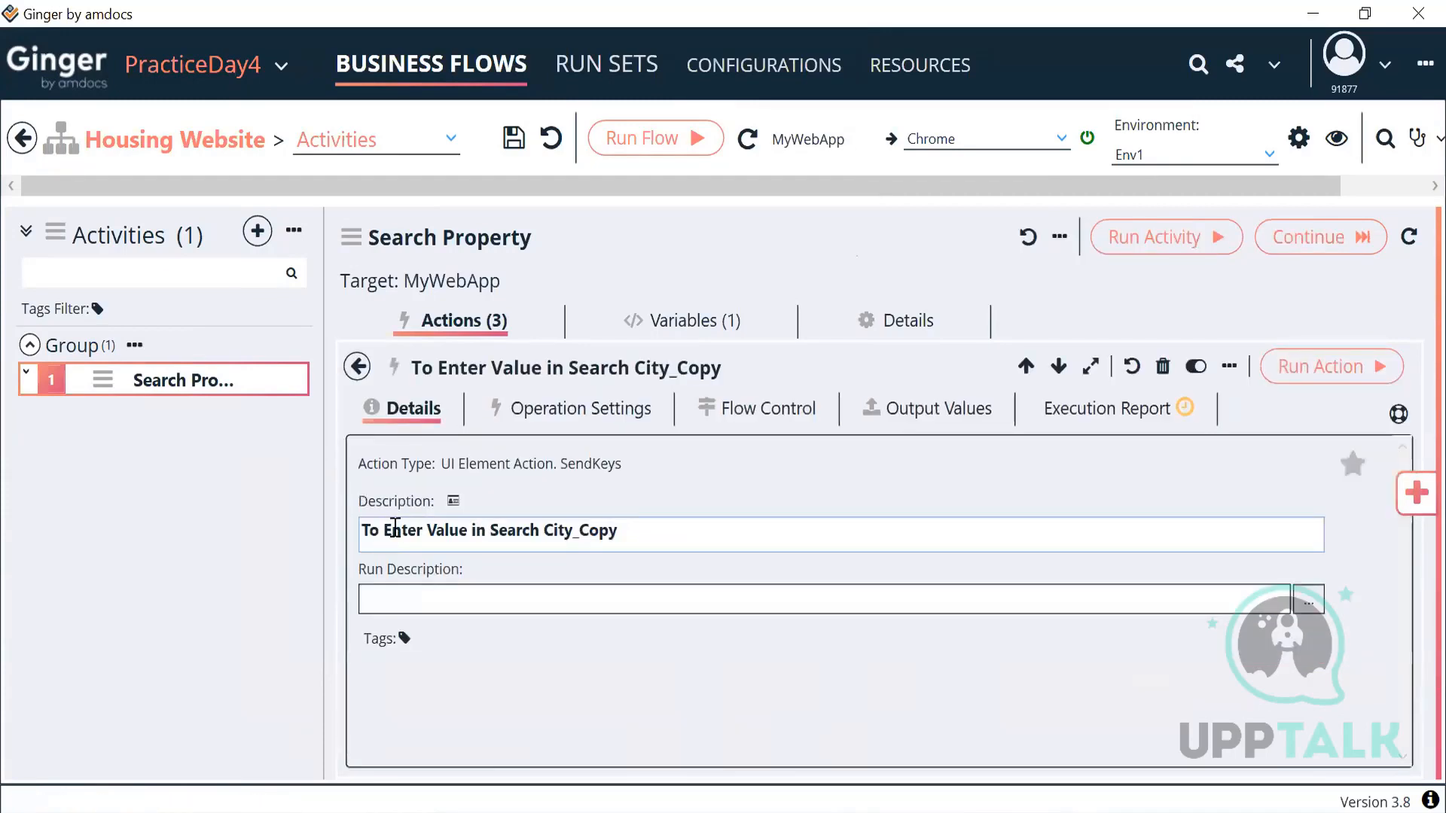
{"action": "left_click_drag", "start_coordinate": [388, 531], "coordinate": [688, 524]}
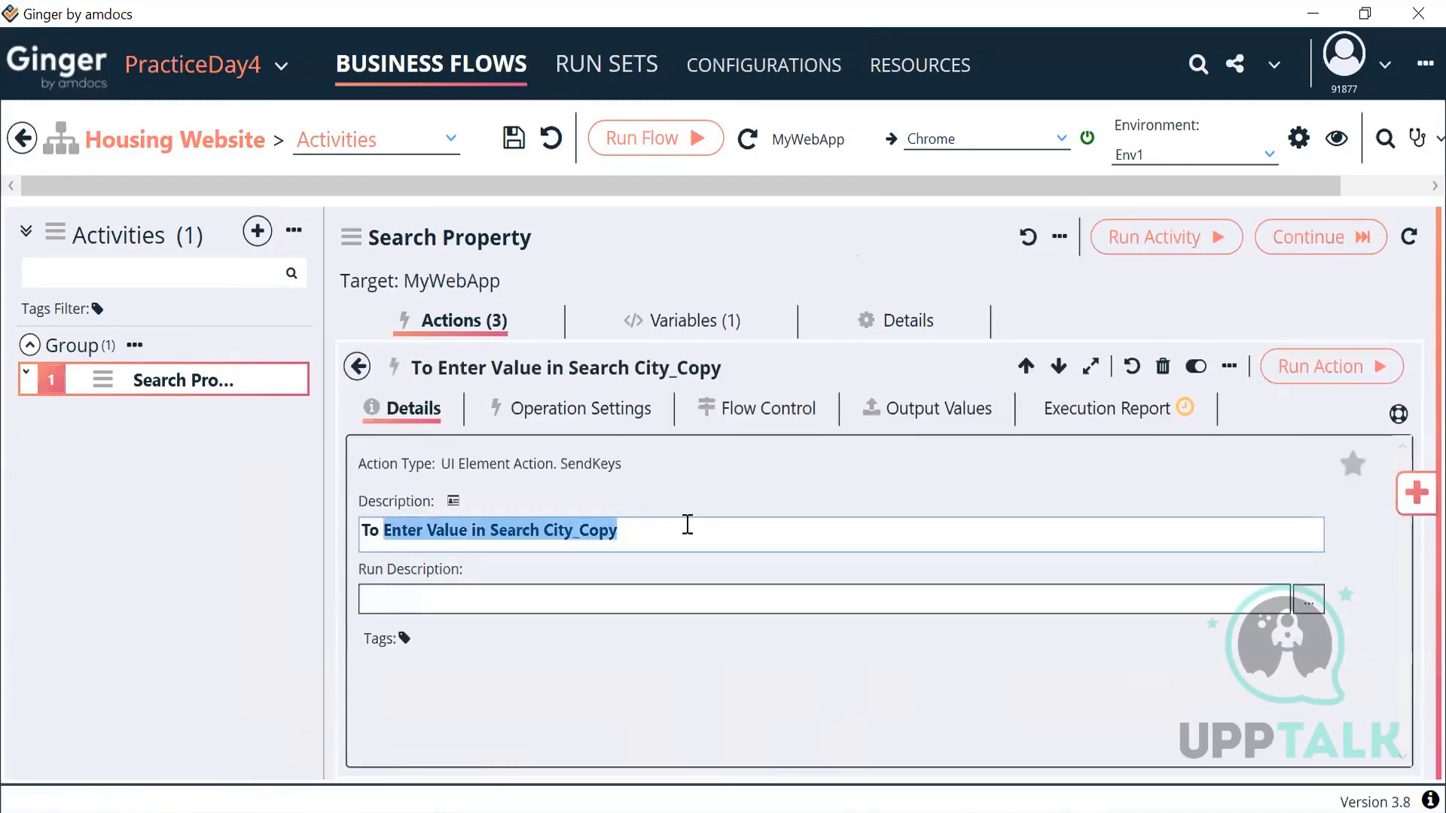
{"action": "type", "text": "Click"}
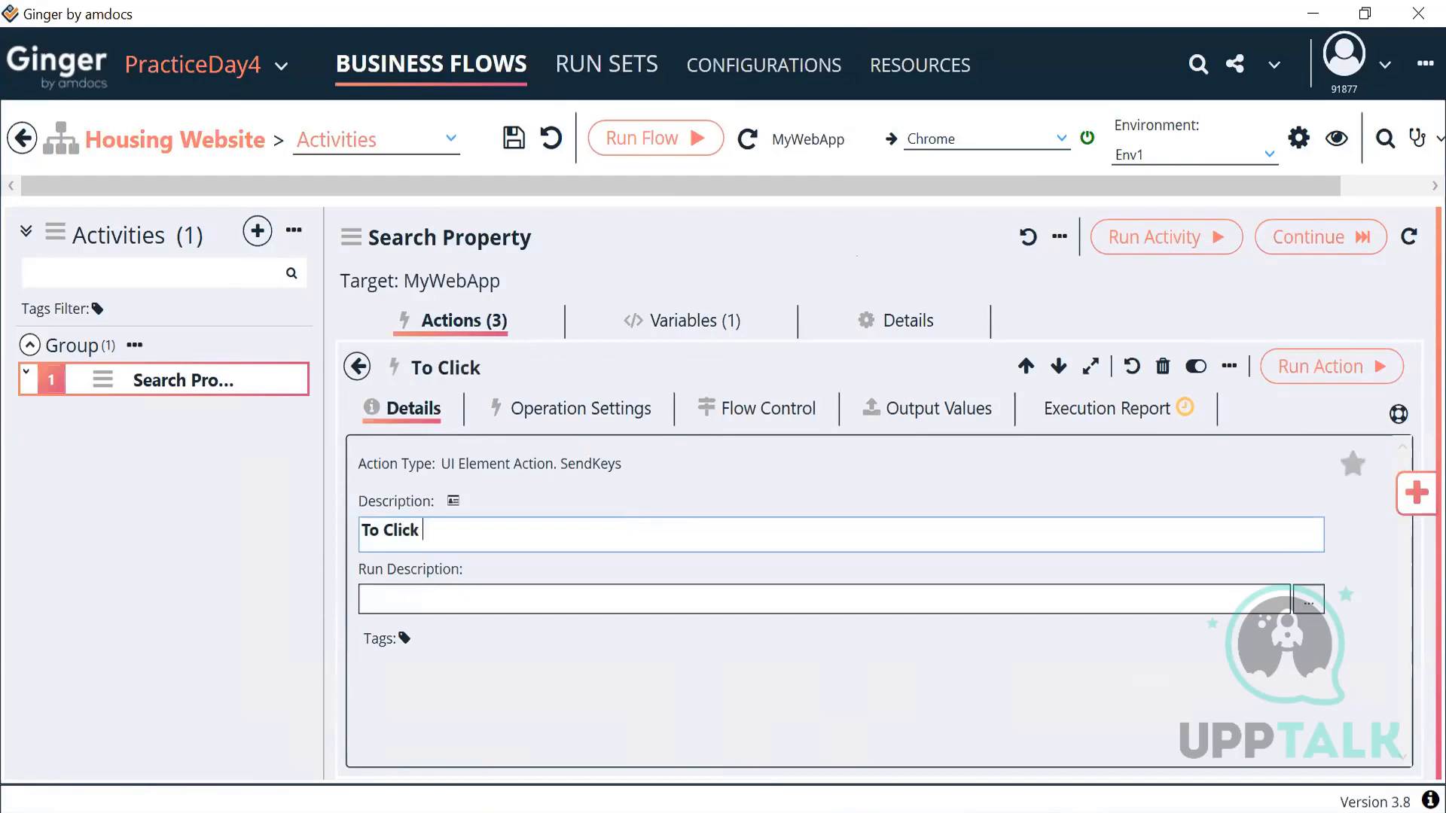
{"action": "type", "text": " - Get Suggestions"}
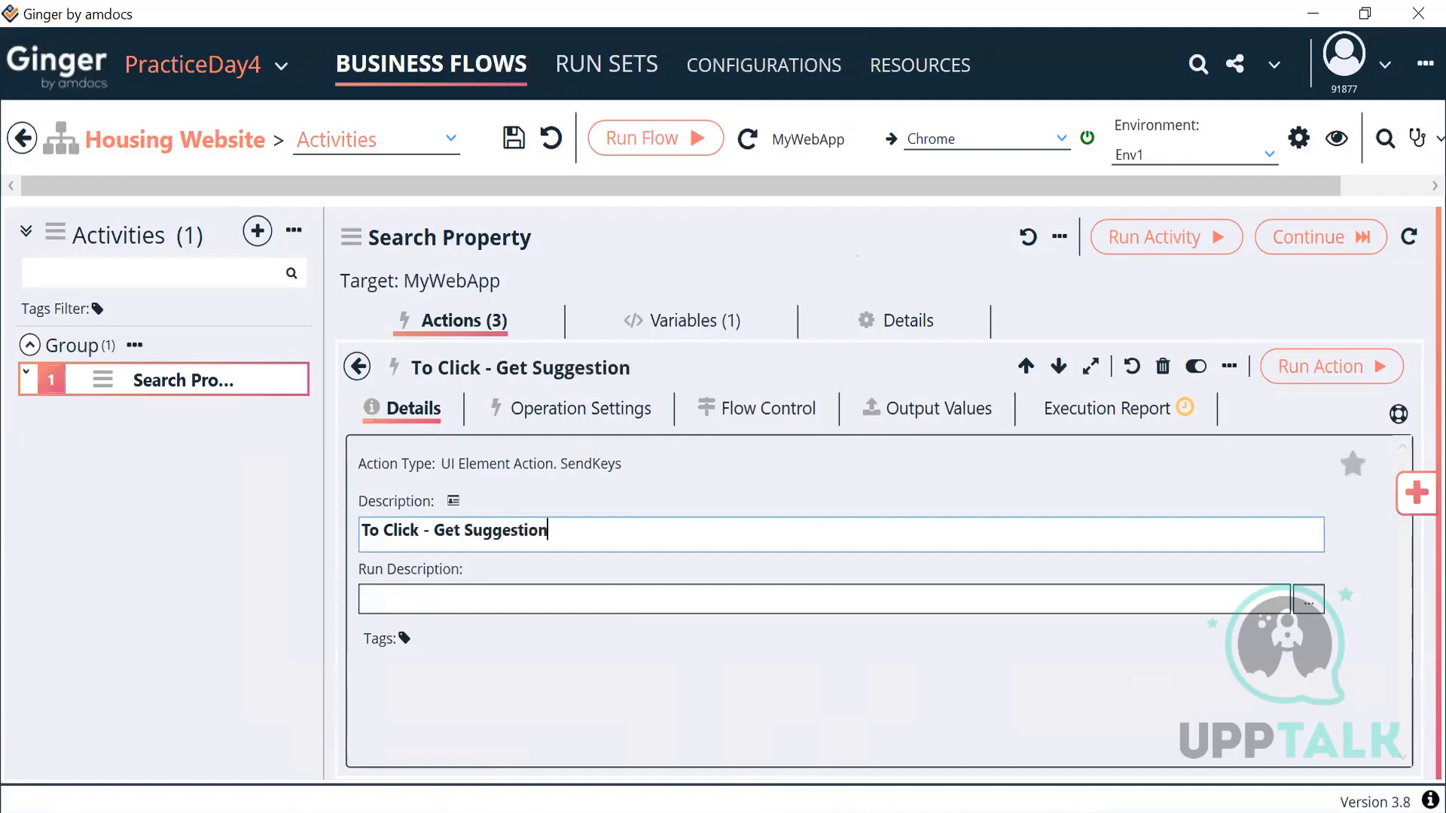
{"action": "left_click", "coordinate": [576, 410]}
Step: Change the copied action's Element Type from Text Box to HyperLink
{"action": "left_click", "coordinate": [523, 552]}
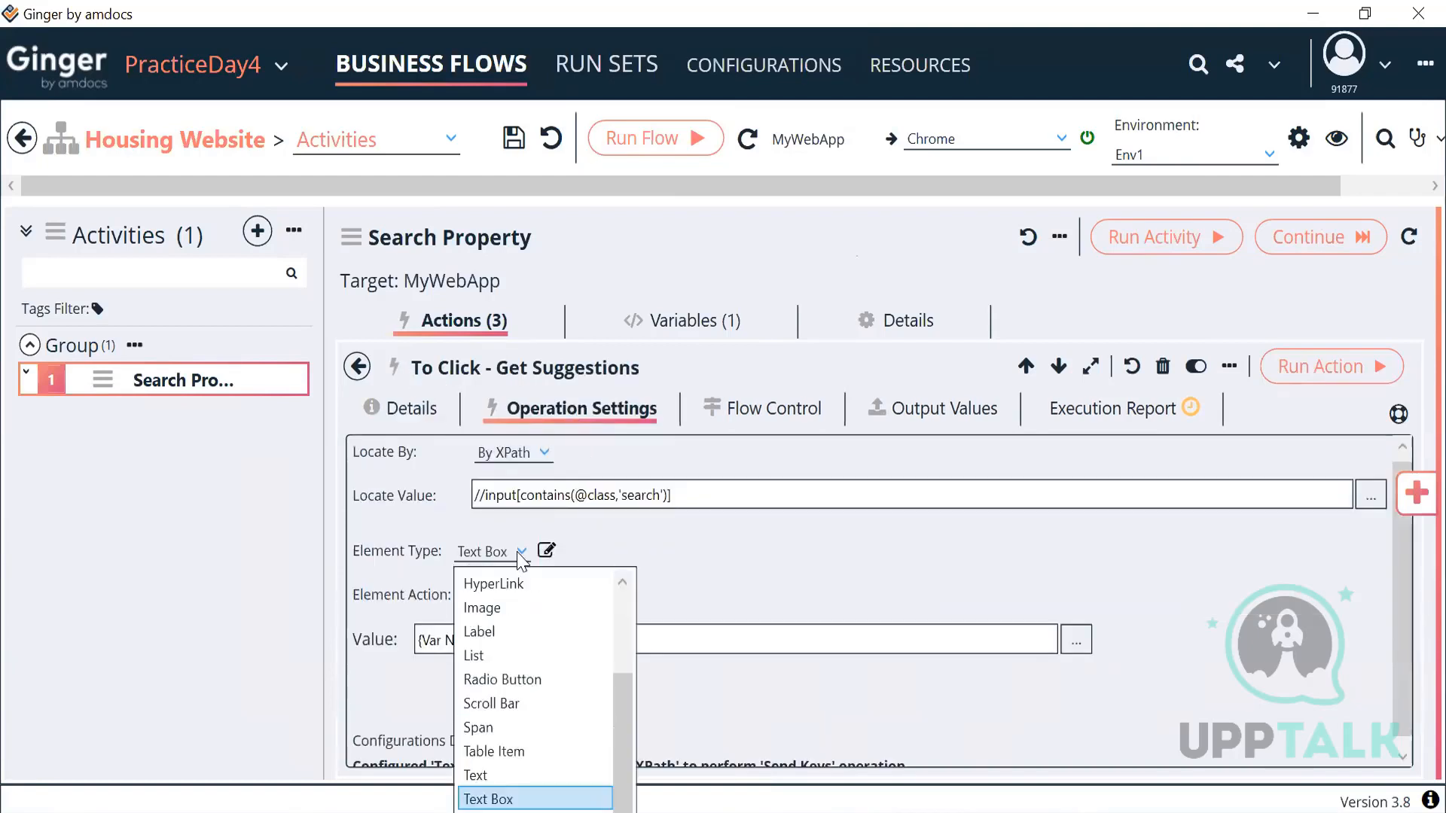
{"action": "scroll", "coordinate": [518, 666], "scroll_direction": "up", "scroll_amount": 2}
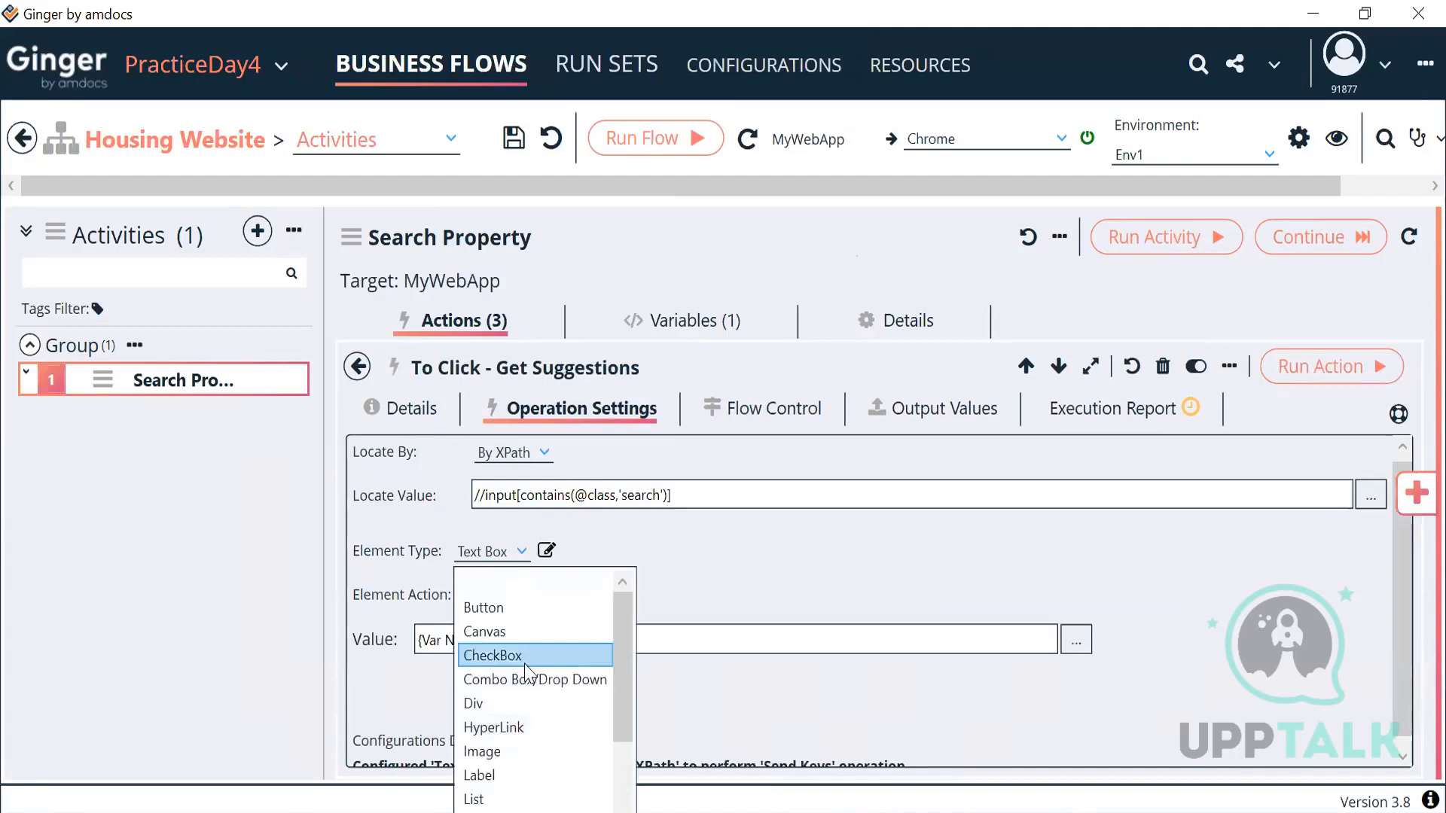
{"action": "left_click", "coordinate": [717, 555]}
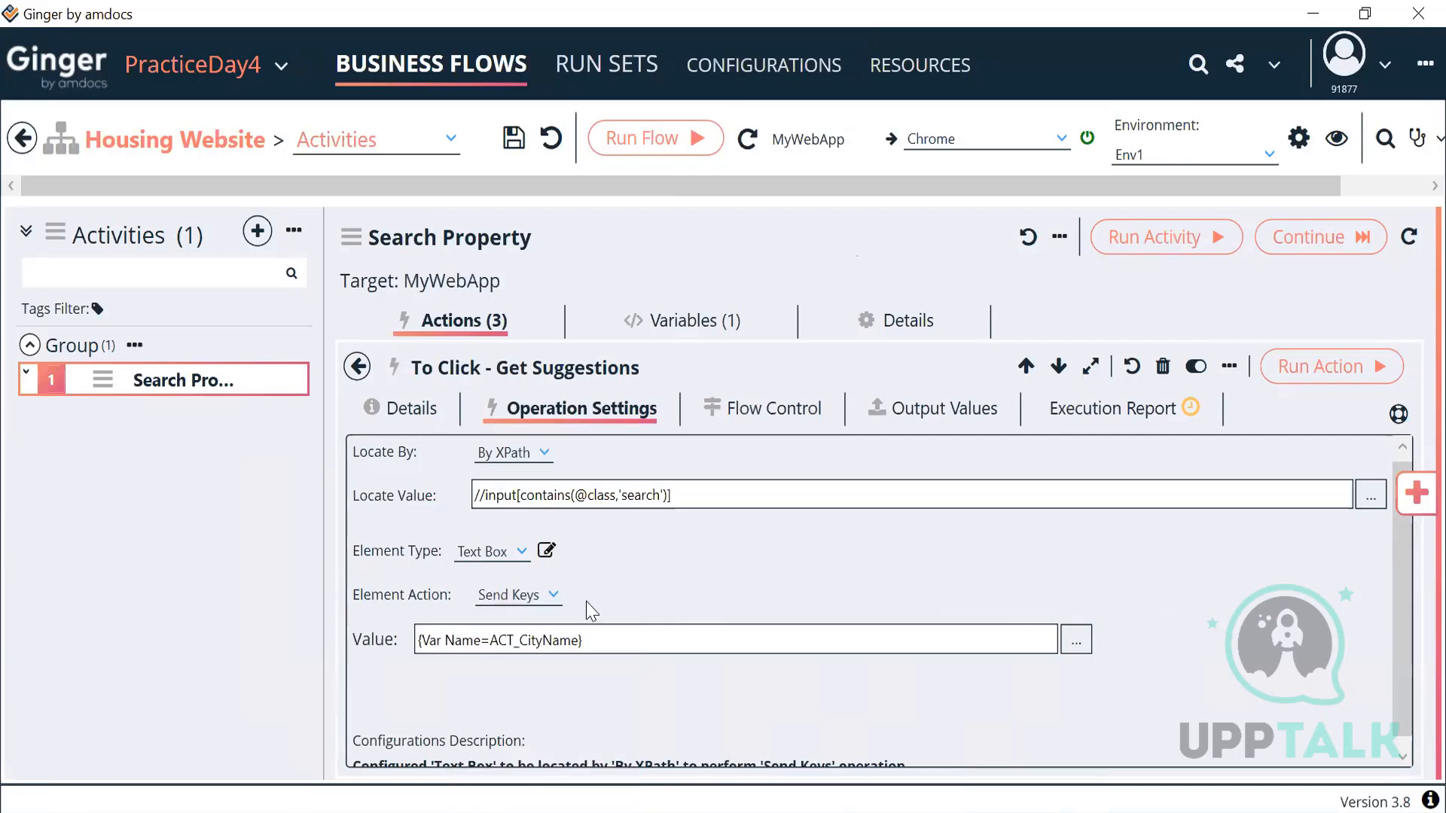
{"action": "left_click", "coordinate": [549, 598]}
{"action": "scroll", "coordinate": [556, 481], "scroll_direction": "up", "scroll_amount": 5}
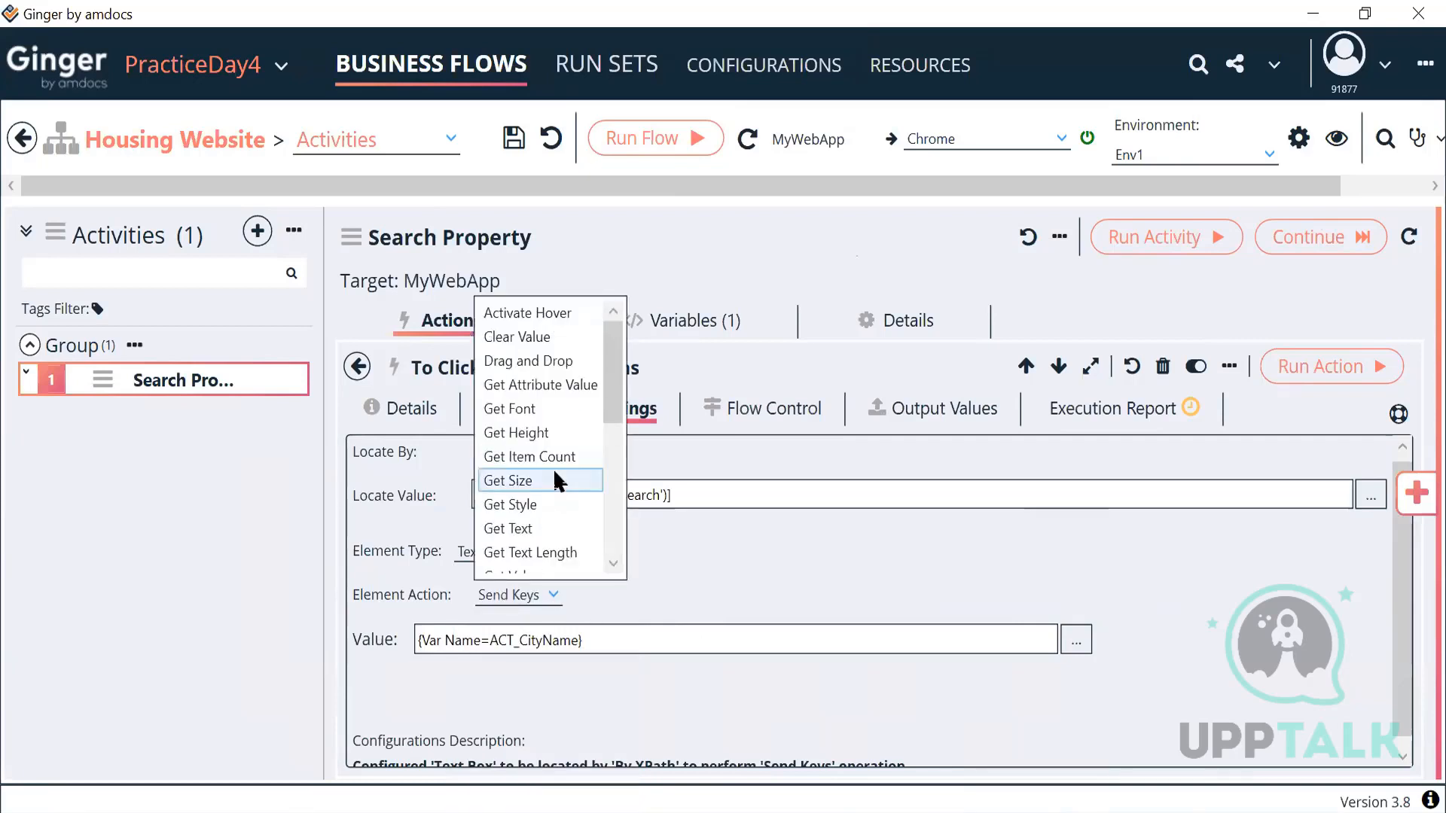
{"action": "scroll", "coordinate": [555, 474], "scroll_direction": "down", "scroll_amount": 5}
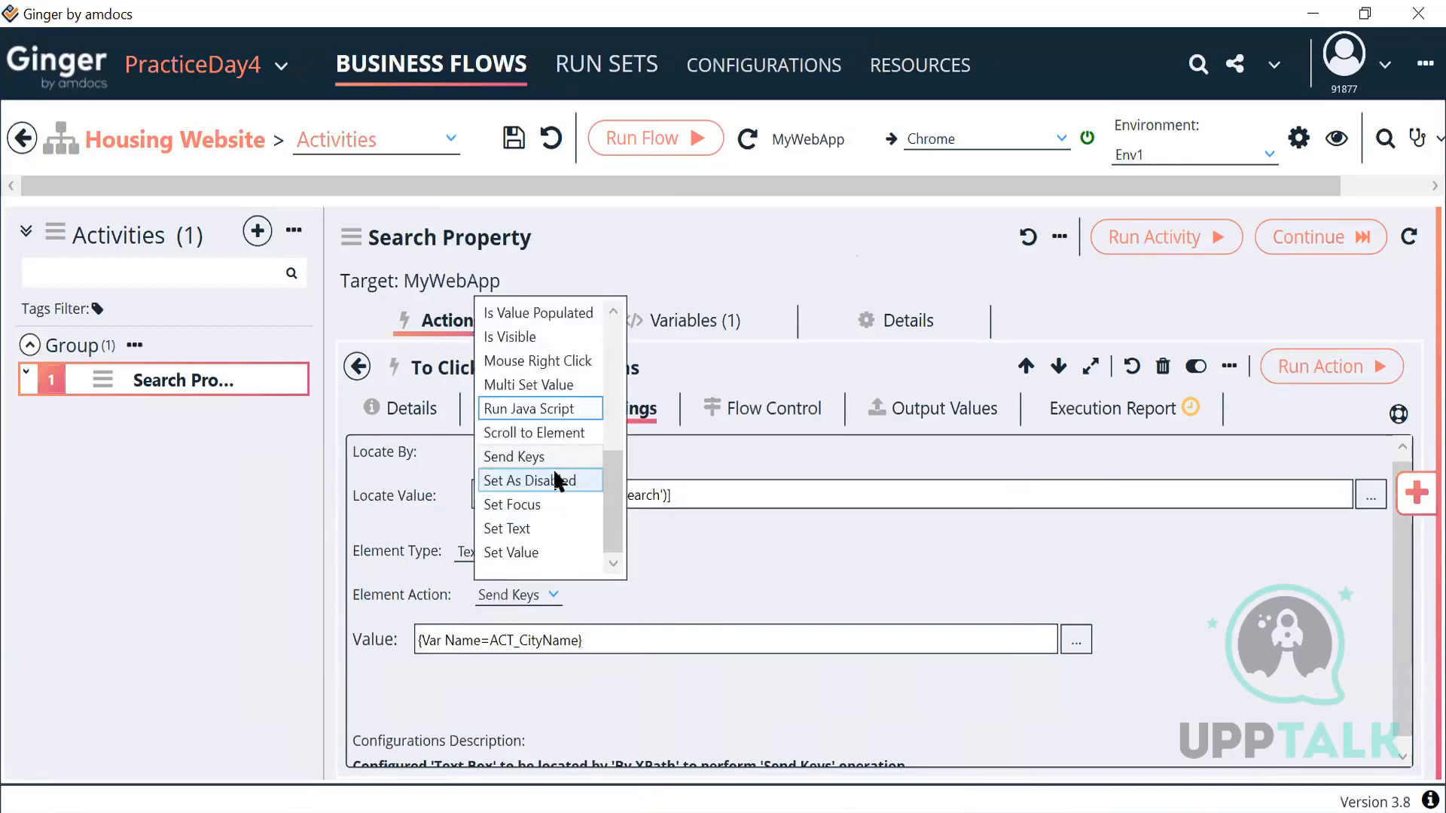
{"action": "scroll", "coordinate": [554, 475], "scroll_direction": "up", "scroll_amount": 5}
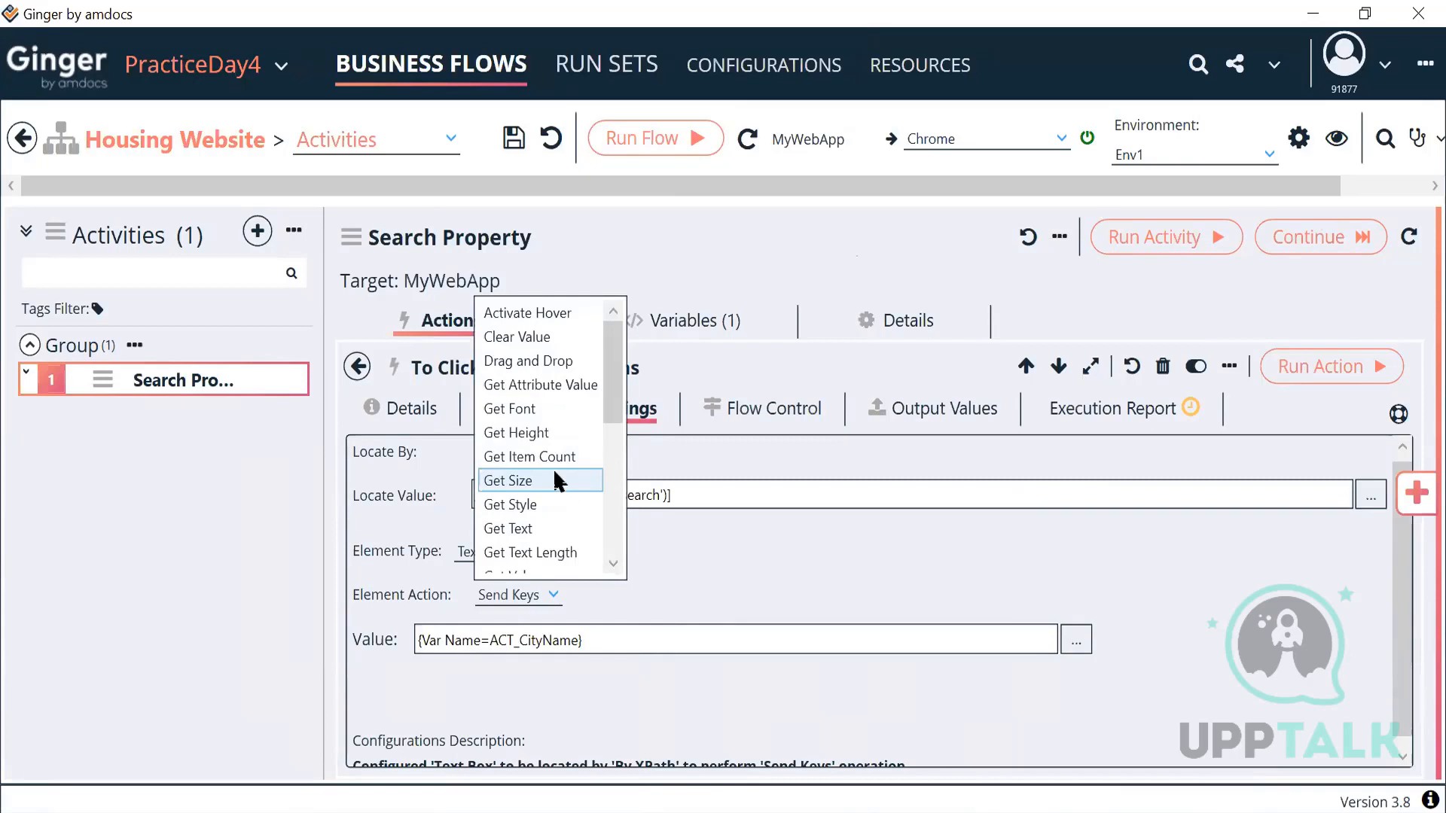
{"action": "left_click", "coordinate": [773, 565]}
{"action": "left_click", "coordinate": [517, 557]}
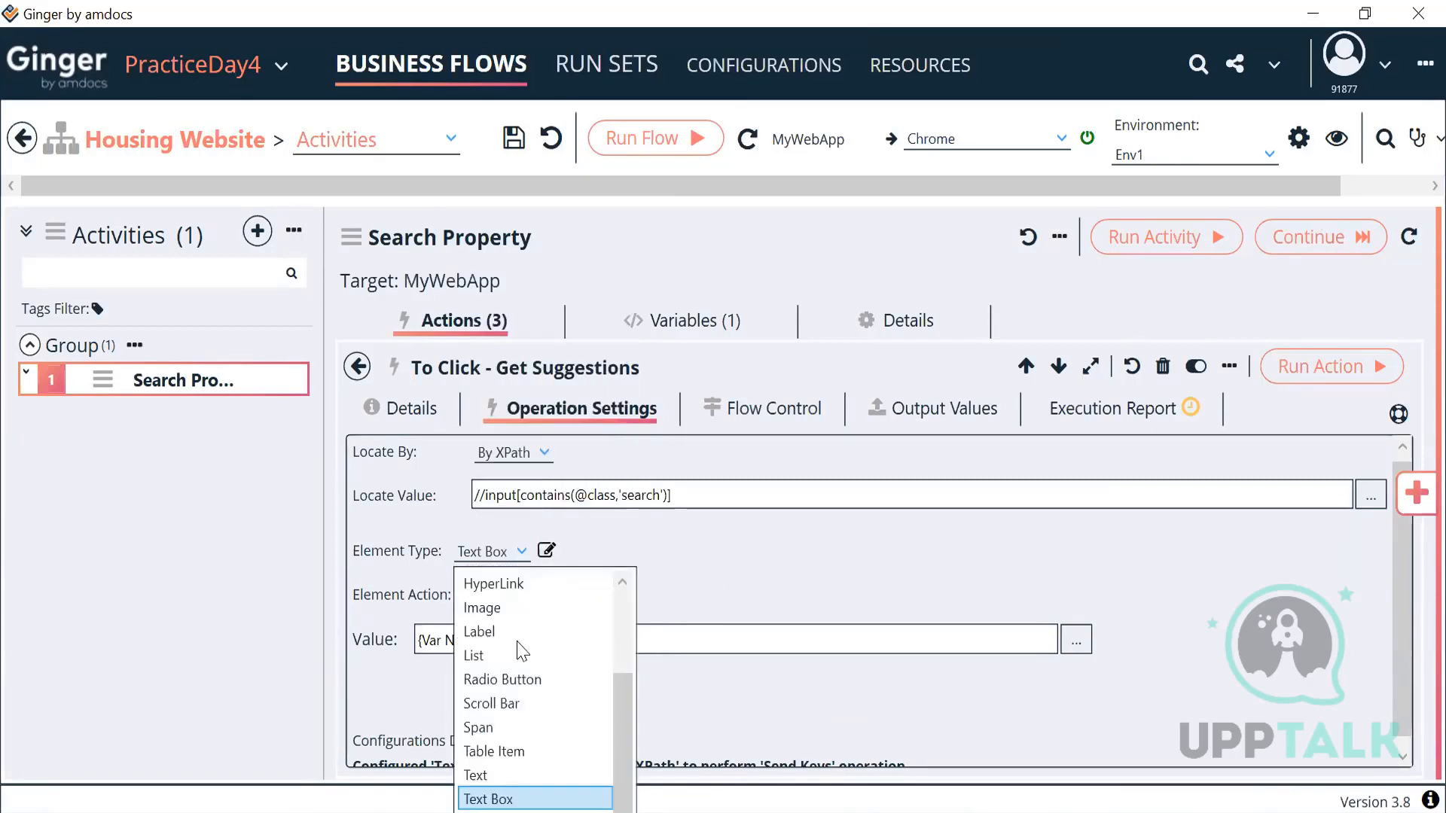
{"action": "scroll", "coordinate": [518, 681], "scroll_direction": "up", "scroll_amount": 2}
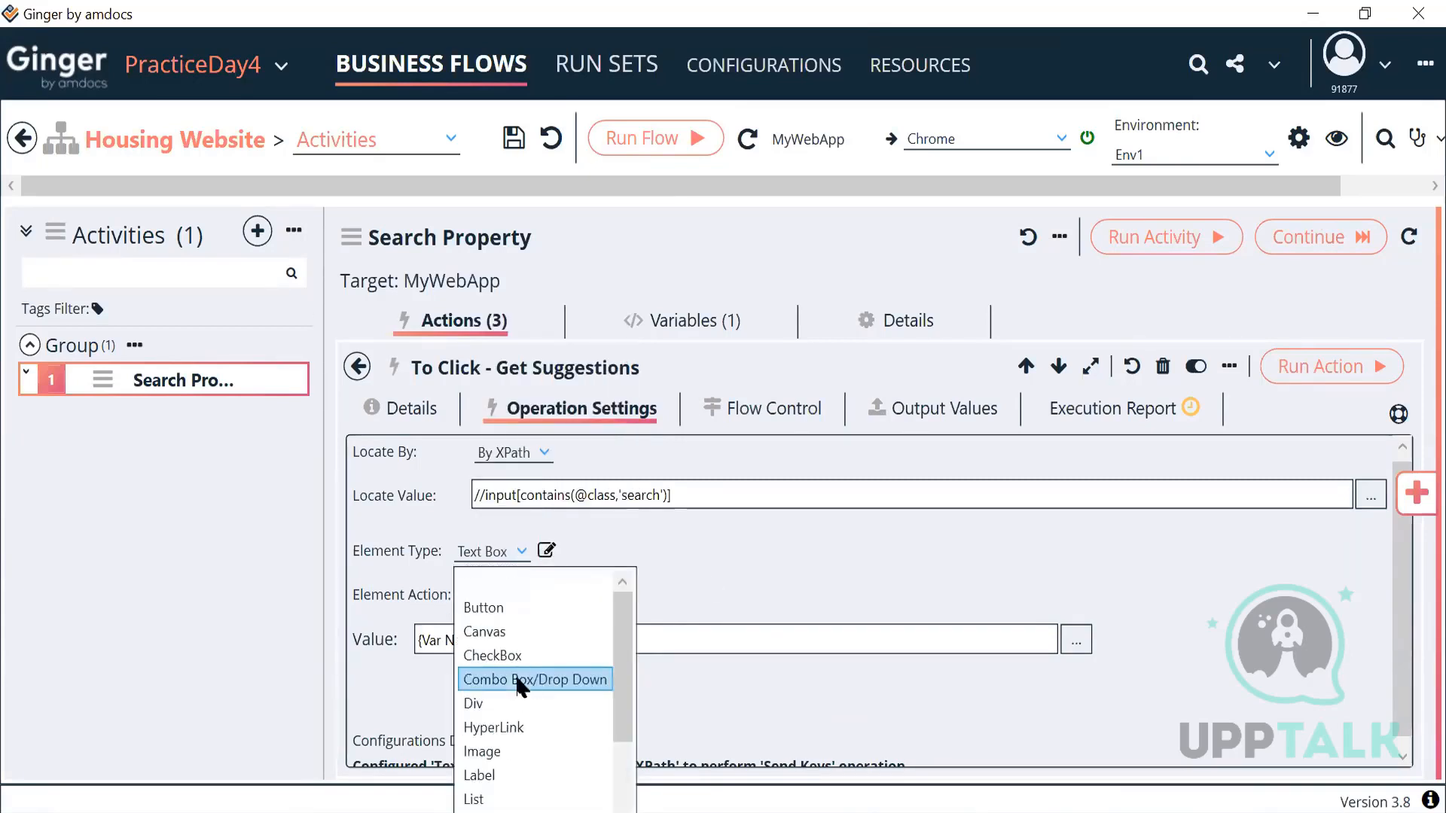
{"action": "left_click", "coordinate": [506, 727]}
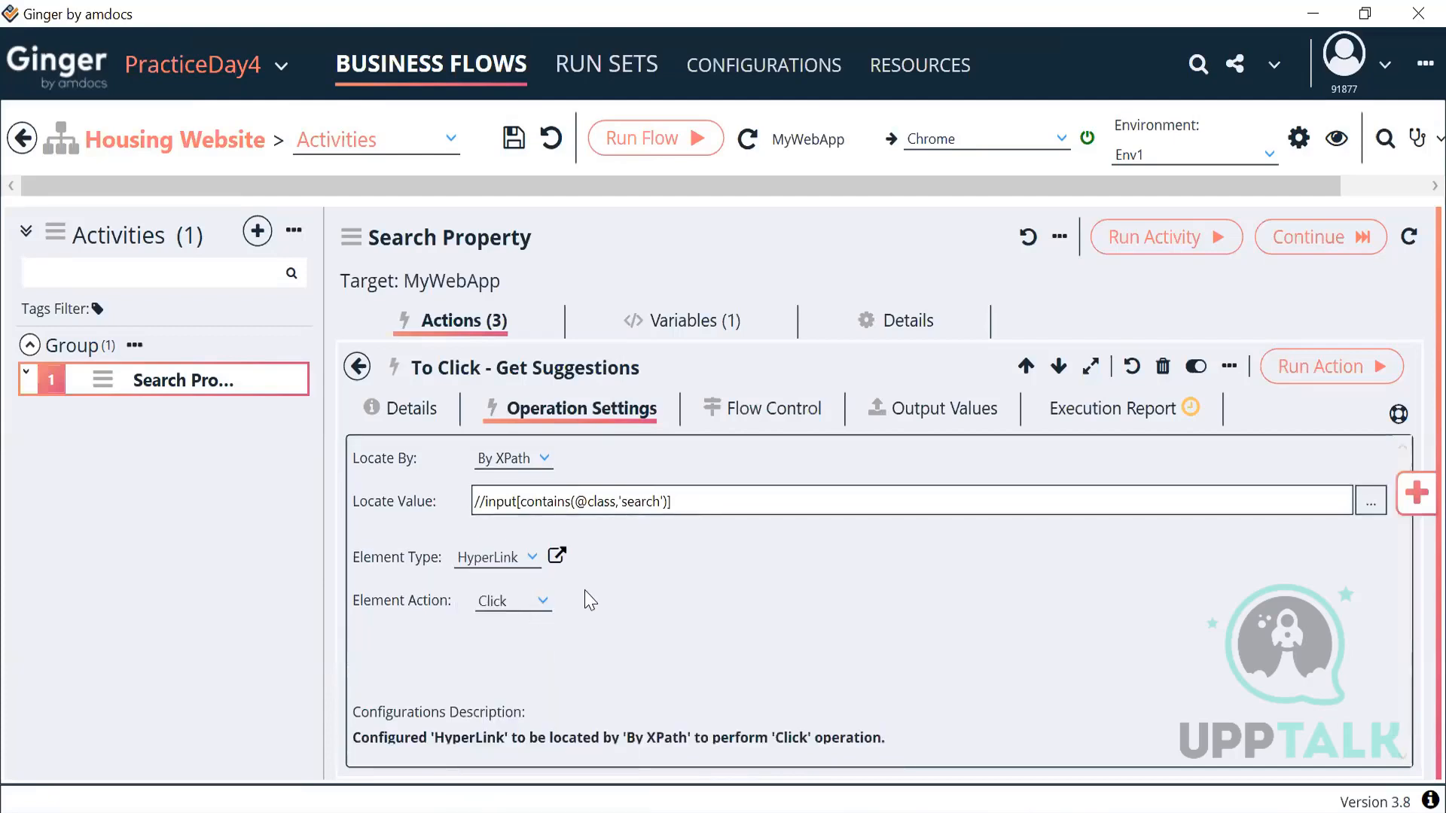
Step: Run the new click action and retype Dubai in housing.com's city search box
{"action": "left_click", "coordinate": [1294, 375]}
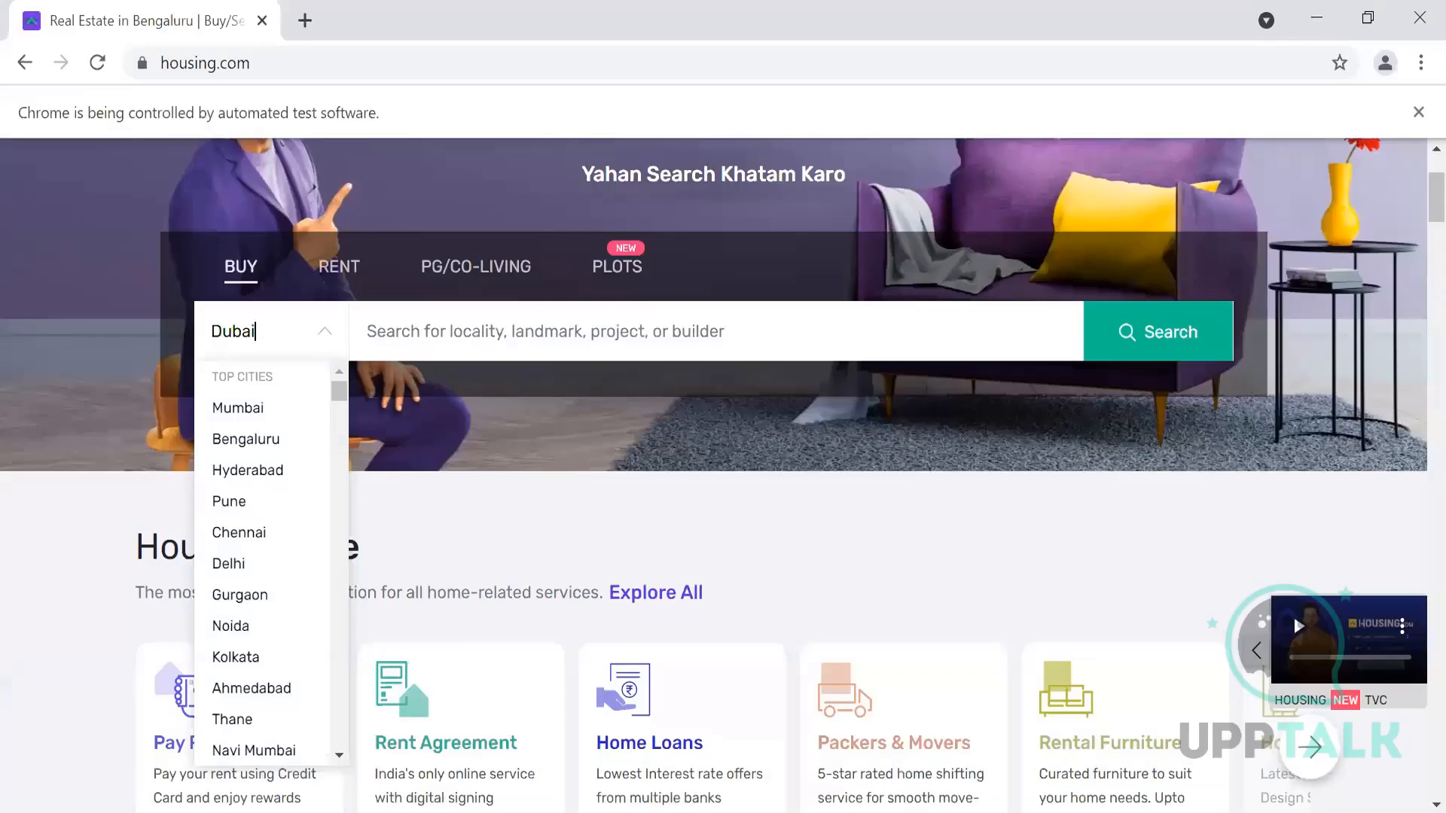
{"action": "left_click", "coordinate": [282, 336]}
{"action": "left_click", "coordinate": [282, 335]}
{"action": "scroll", "coordinate": [281, 461], "scroll_direction": "down", "scroll_amount": 6}
{"action": "scroll", "coordinate": [283, 458], "scroll_direction": "up", "scroll_amount": 6}
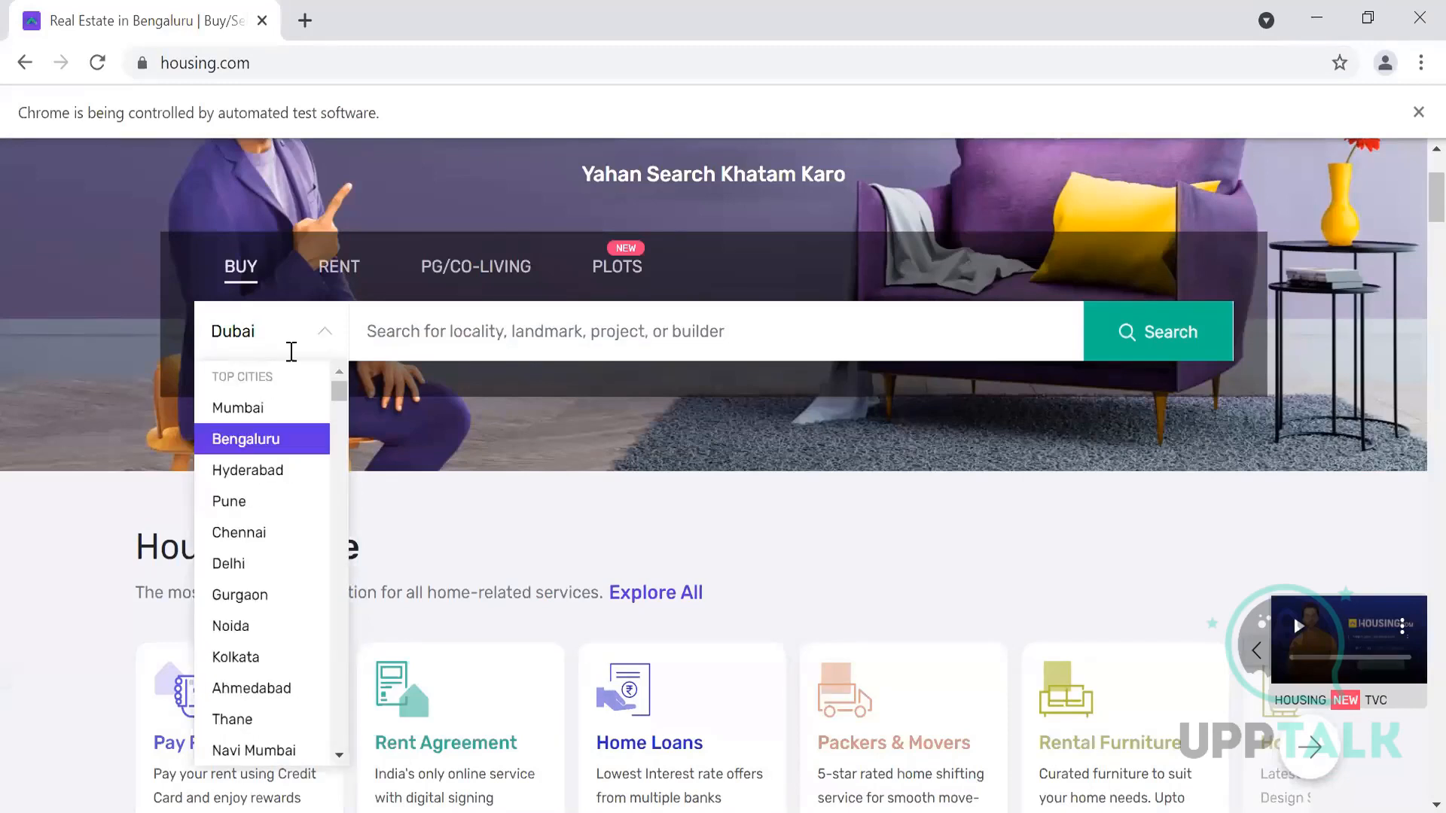
{"action": "left_click_drag", "start_coordinate": [294, 329], "coordinate": [114, 353]}
{"action": "type", "text": "Dubai"}
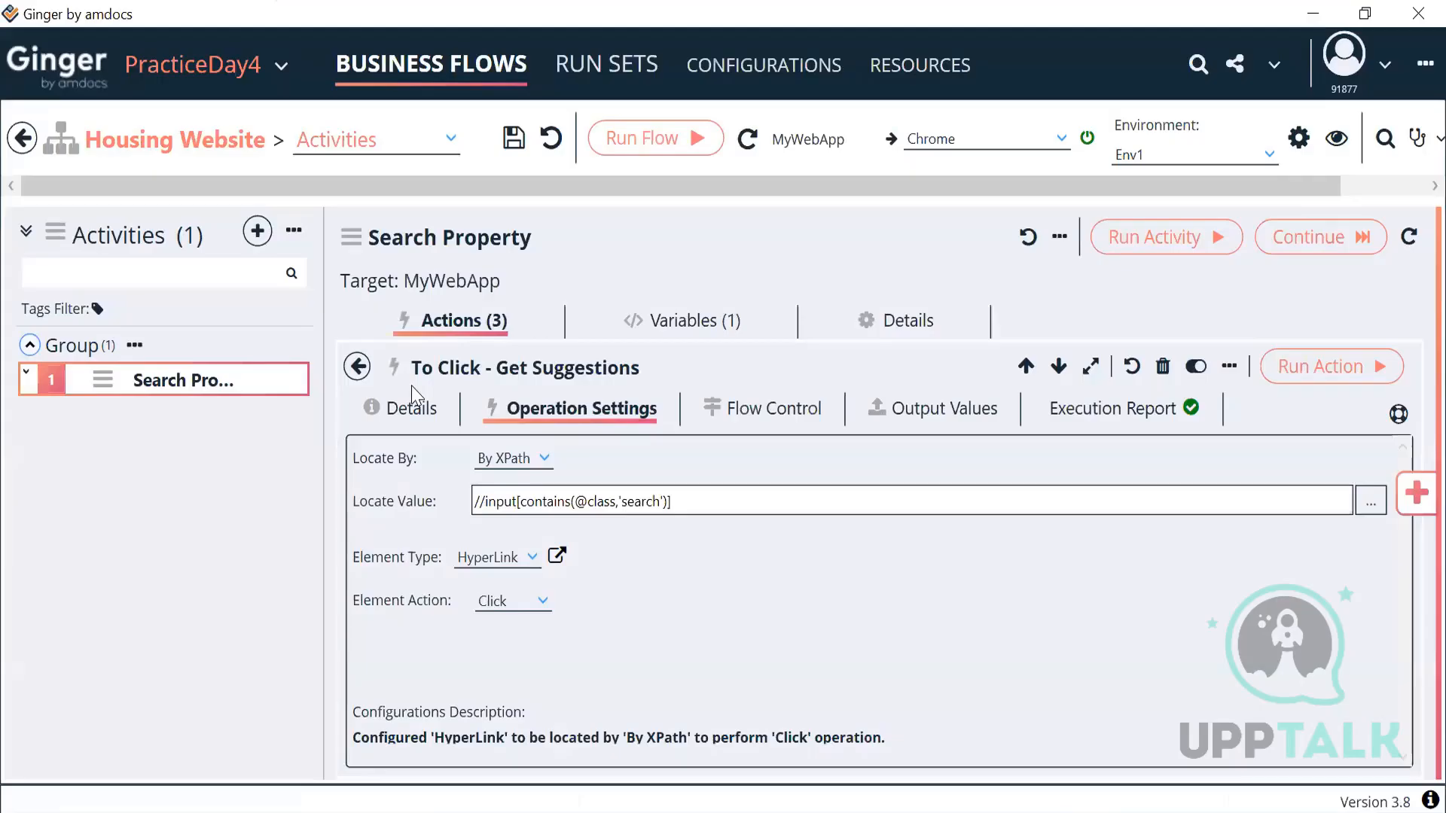
Step: Review the city-entry and Get Suggestions actions and bring up the Dubai suggestion in Chrome
{"action": "left_click", "coordinate": [357, 367]}
{"action": "left_click", "coordinate": [619, 561]}
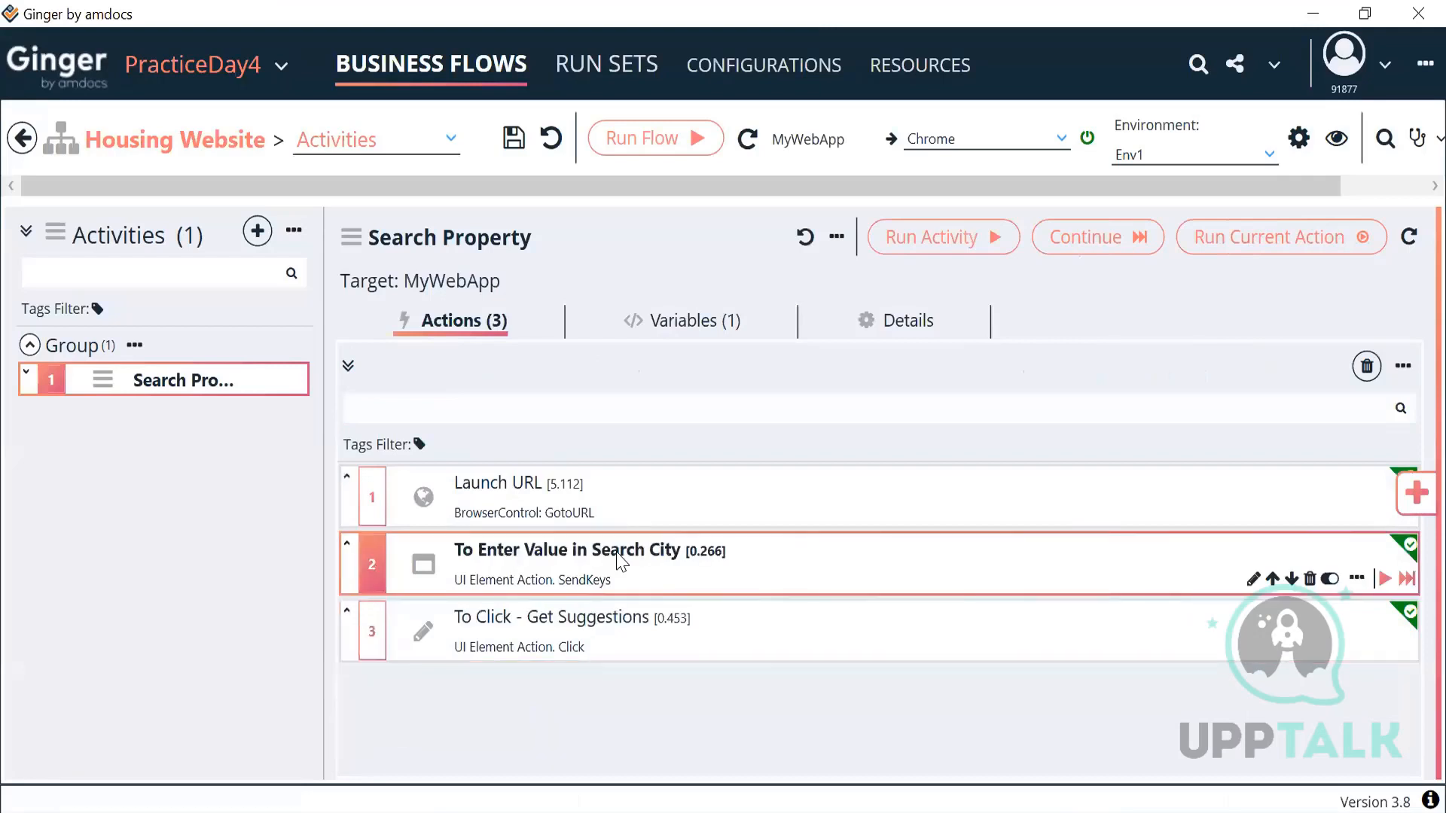
{"action": "left_click", "coordinate": [631, 644]}
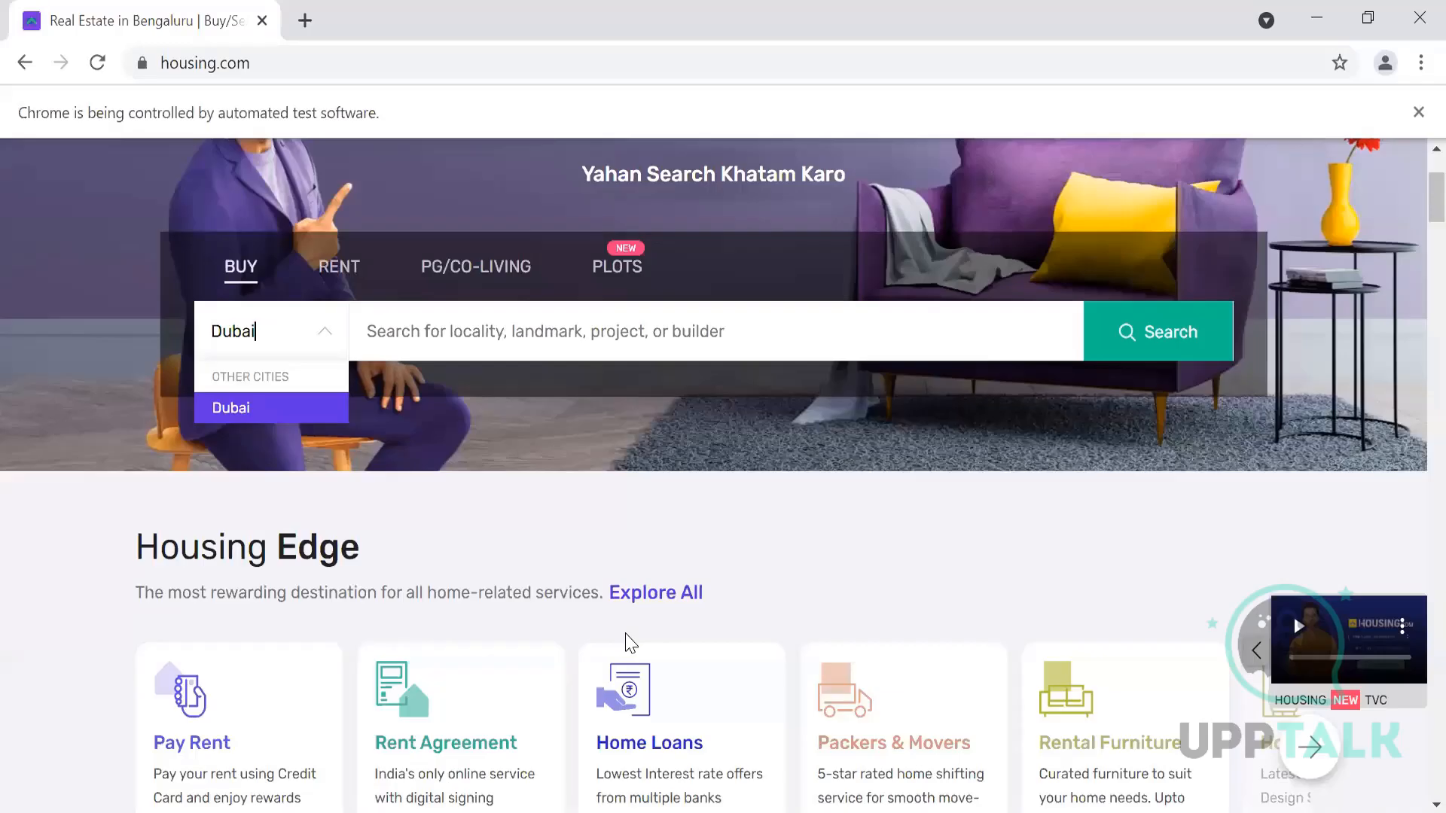
{"action": "left_click", "coordinate": [286, 342]}
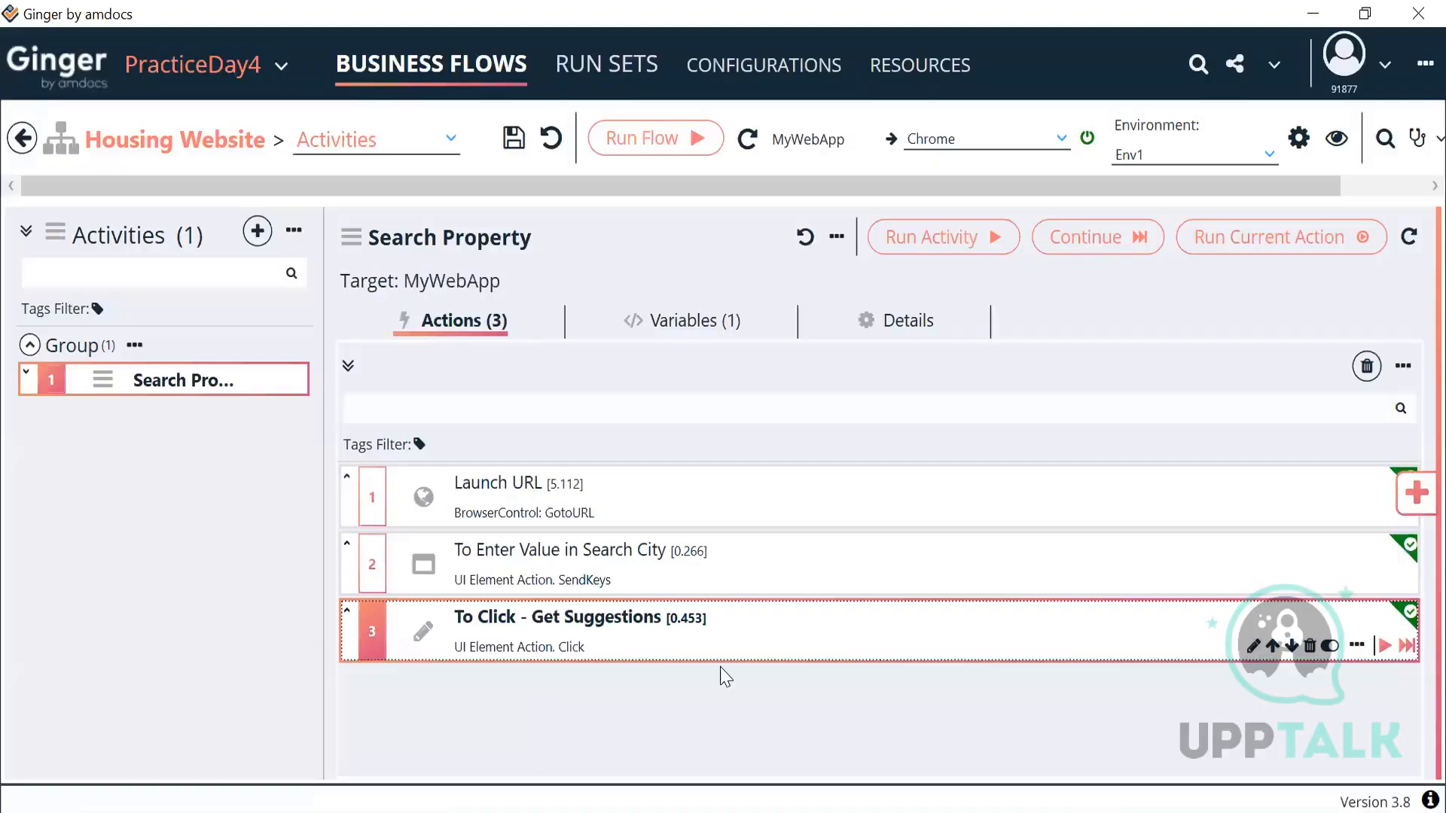
{"action": "left_click", "coordinate": [795, 585]}
{"action": "left_click", "coordinate": [807, 654]}
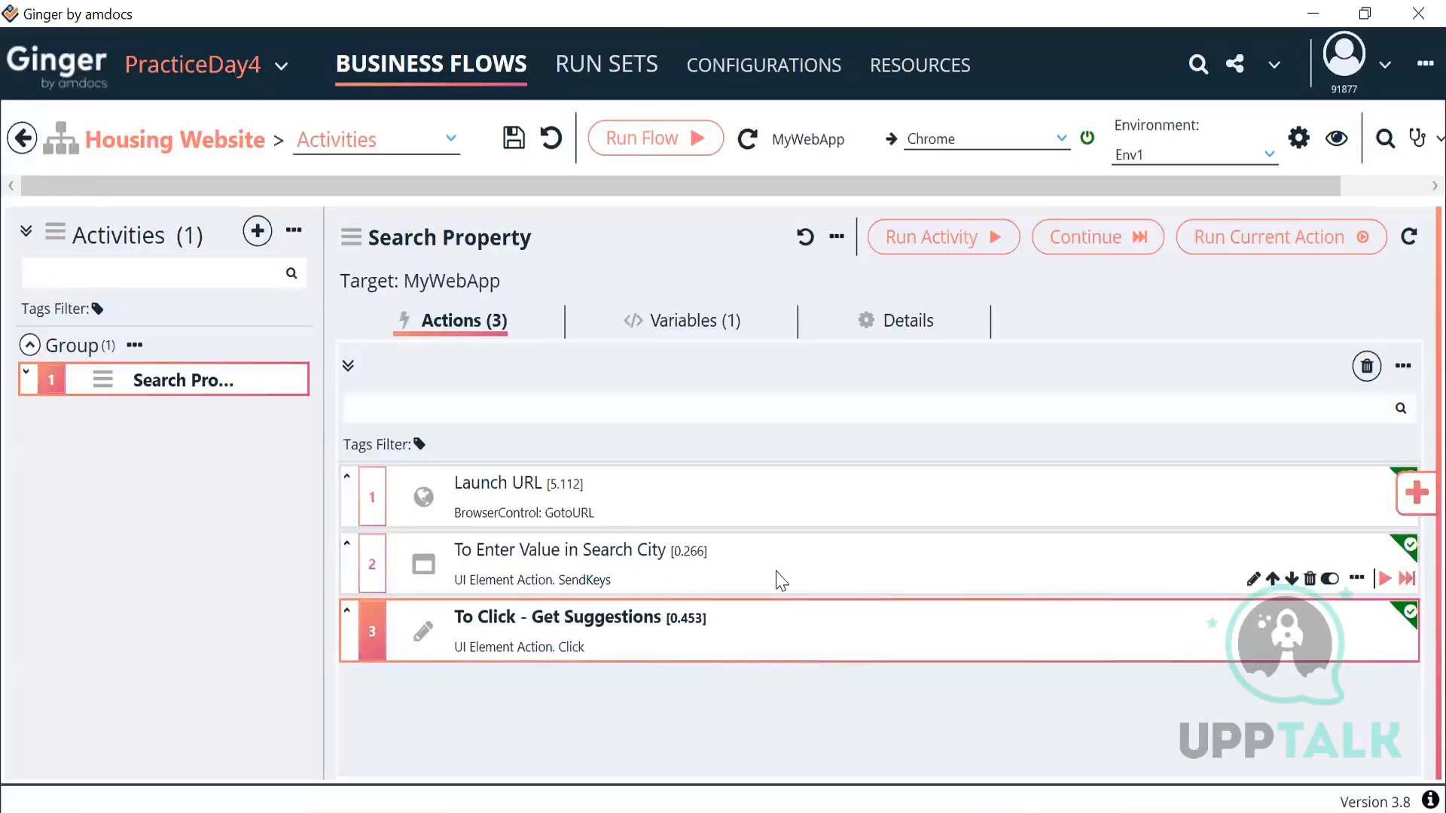
{"action": "left_click", "coordinate": [663, 580]}
{"action": "left_click", "coordinate": [579, 641]}
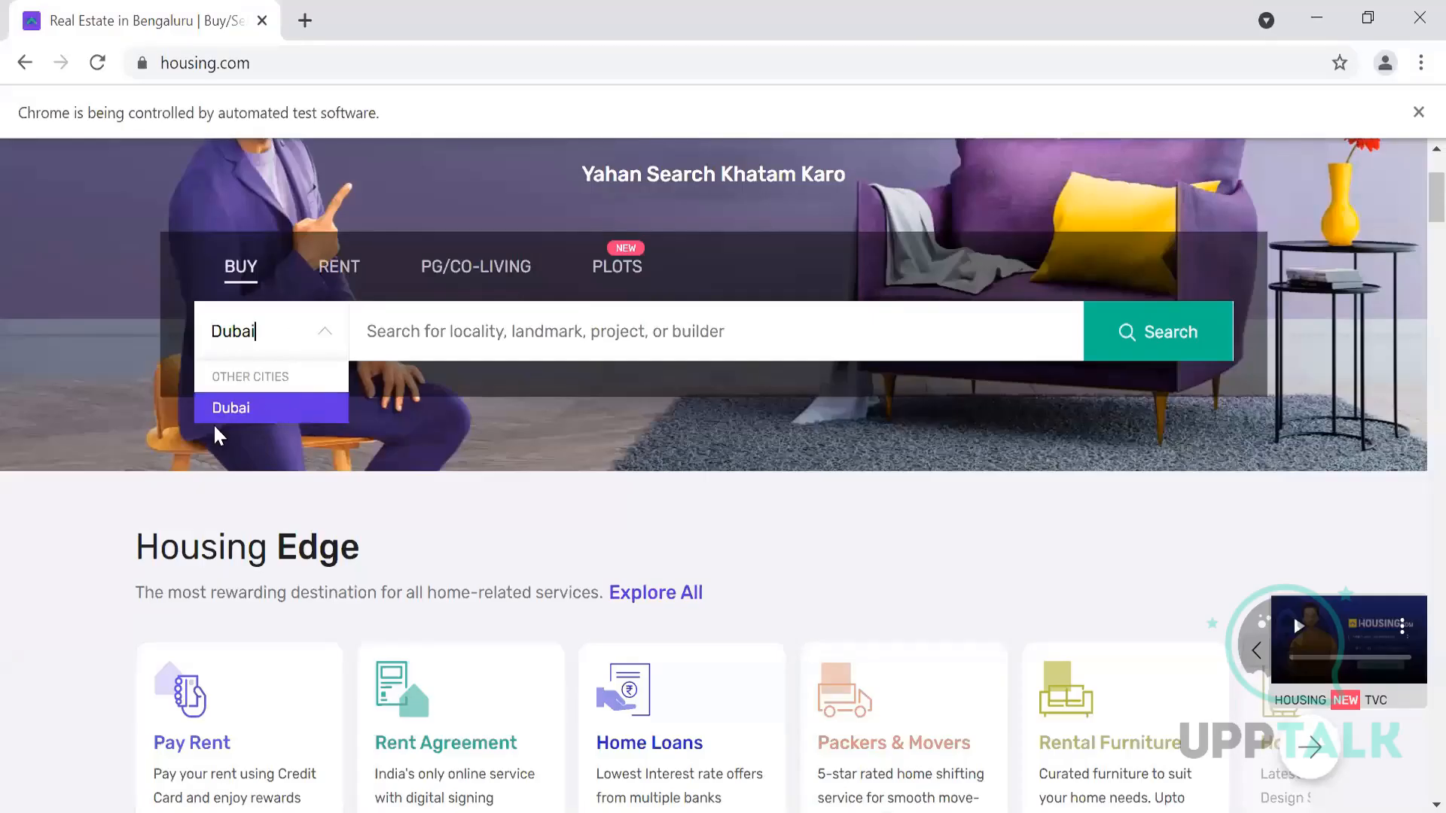
Step: Inspect the Dubai suggestion's element in Chrome DevTools
{"action": "right_click", "coordinate": [233, 408]}
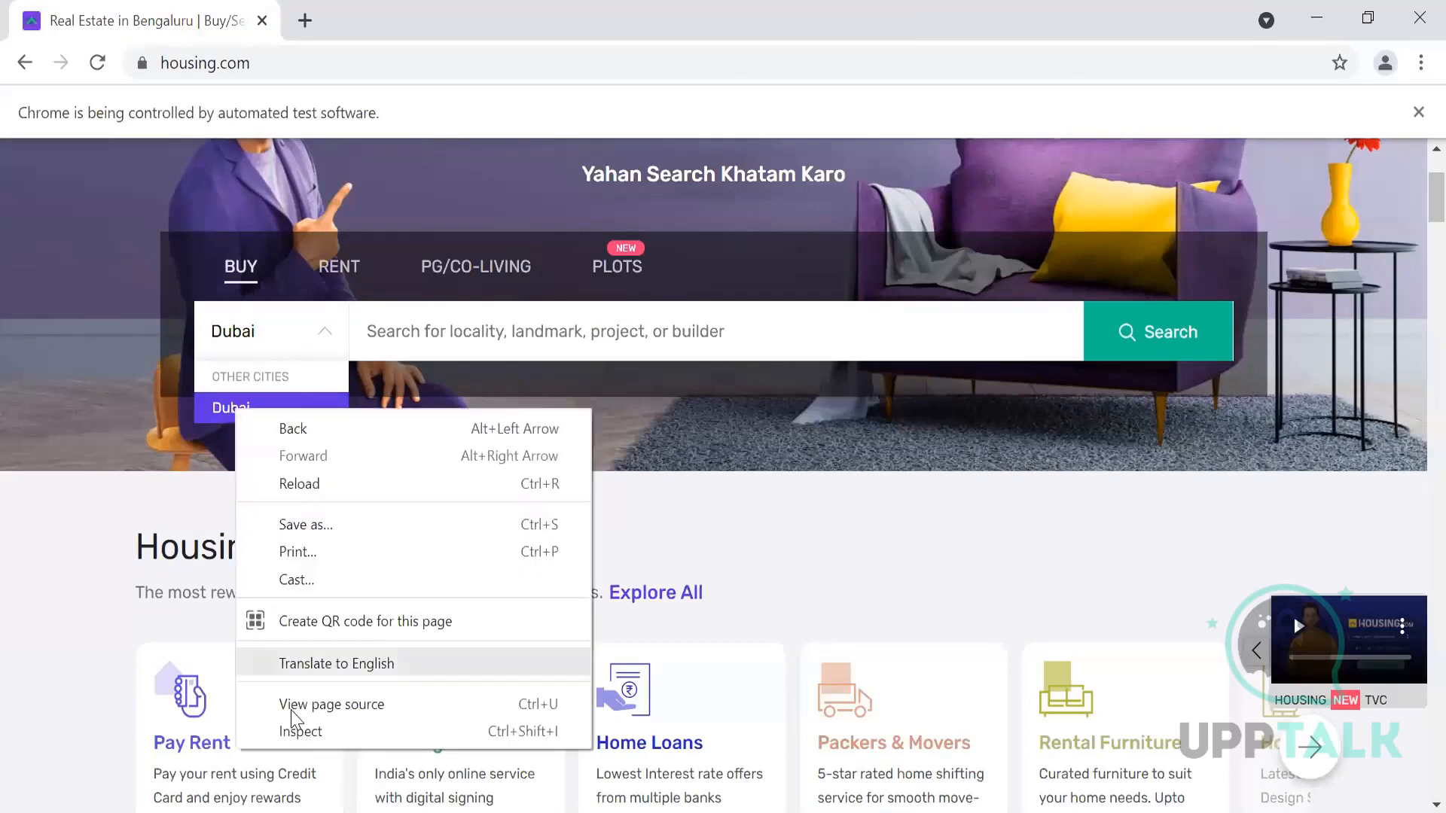
{"action": "left_click", "coordinate": [295, 732]}
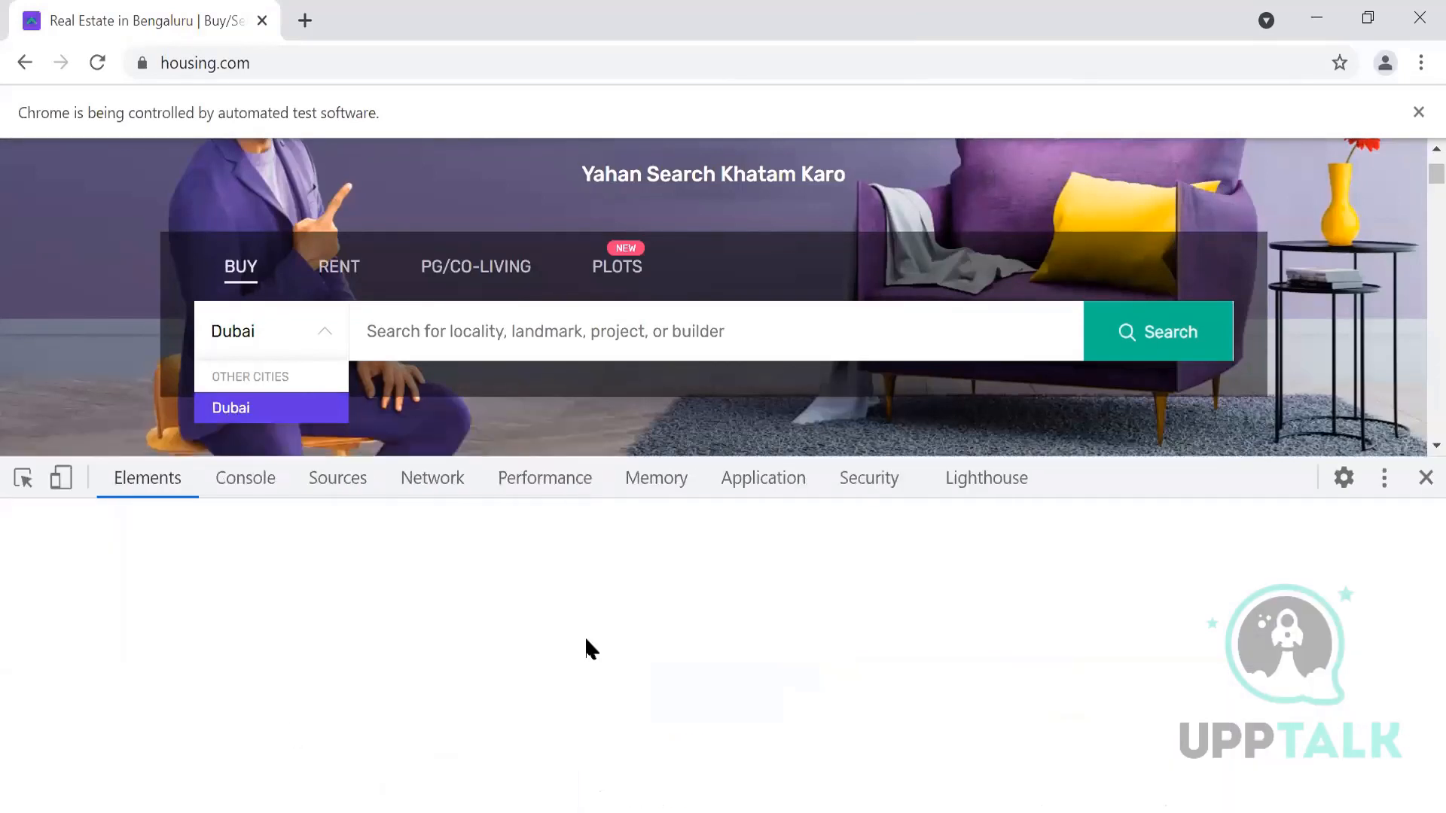
{"action": "left_click", "coordinate": [26, 495]}
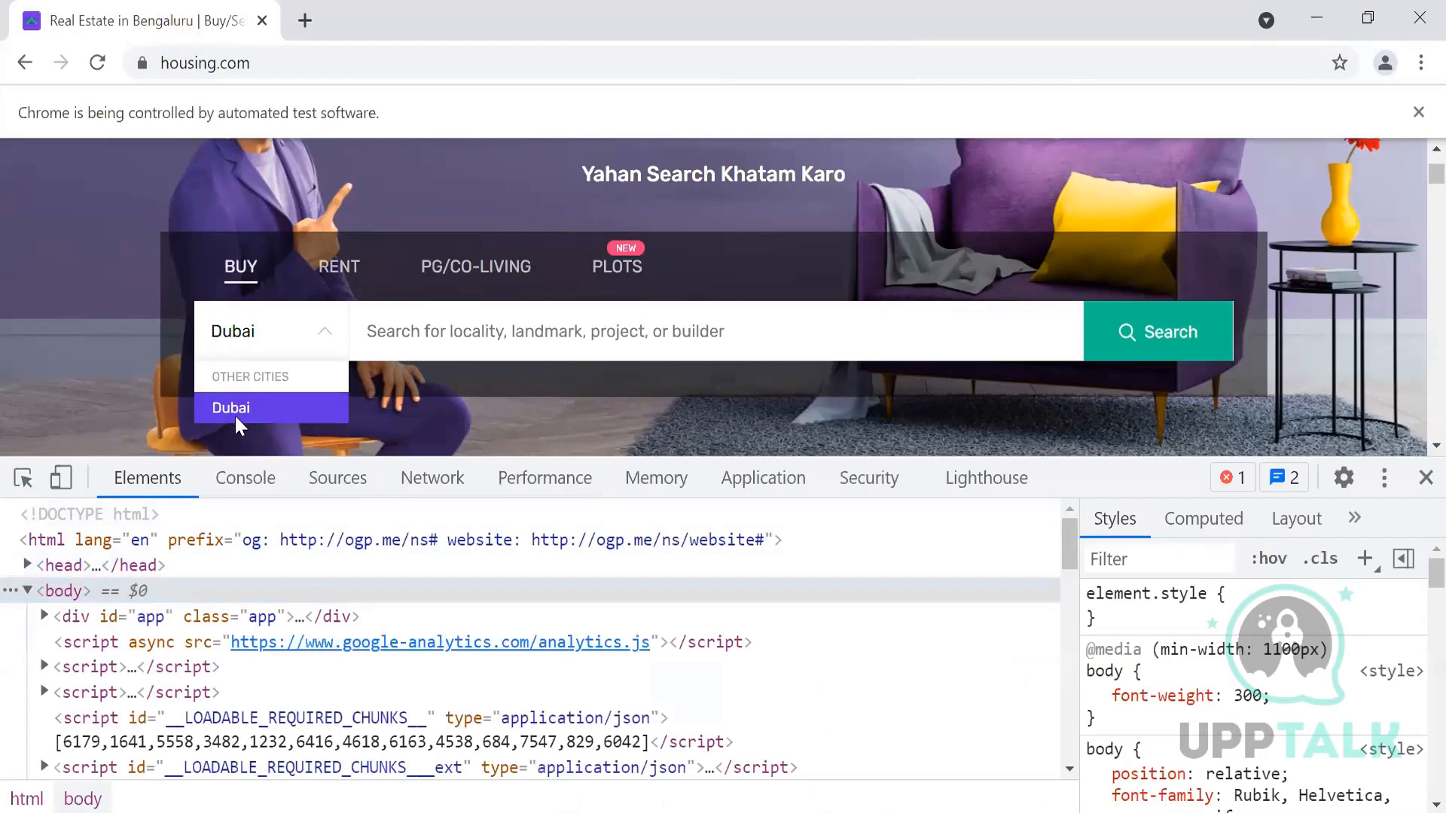
{"action": "left_click", "coordinate": [252, 413]}
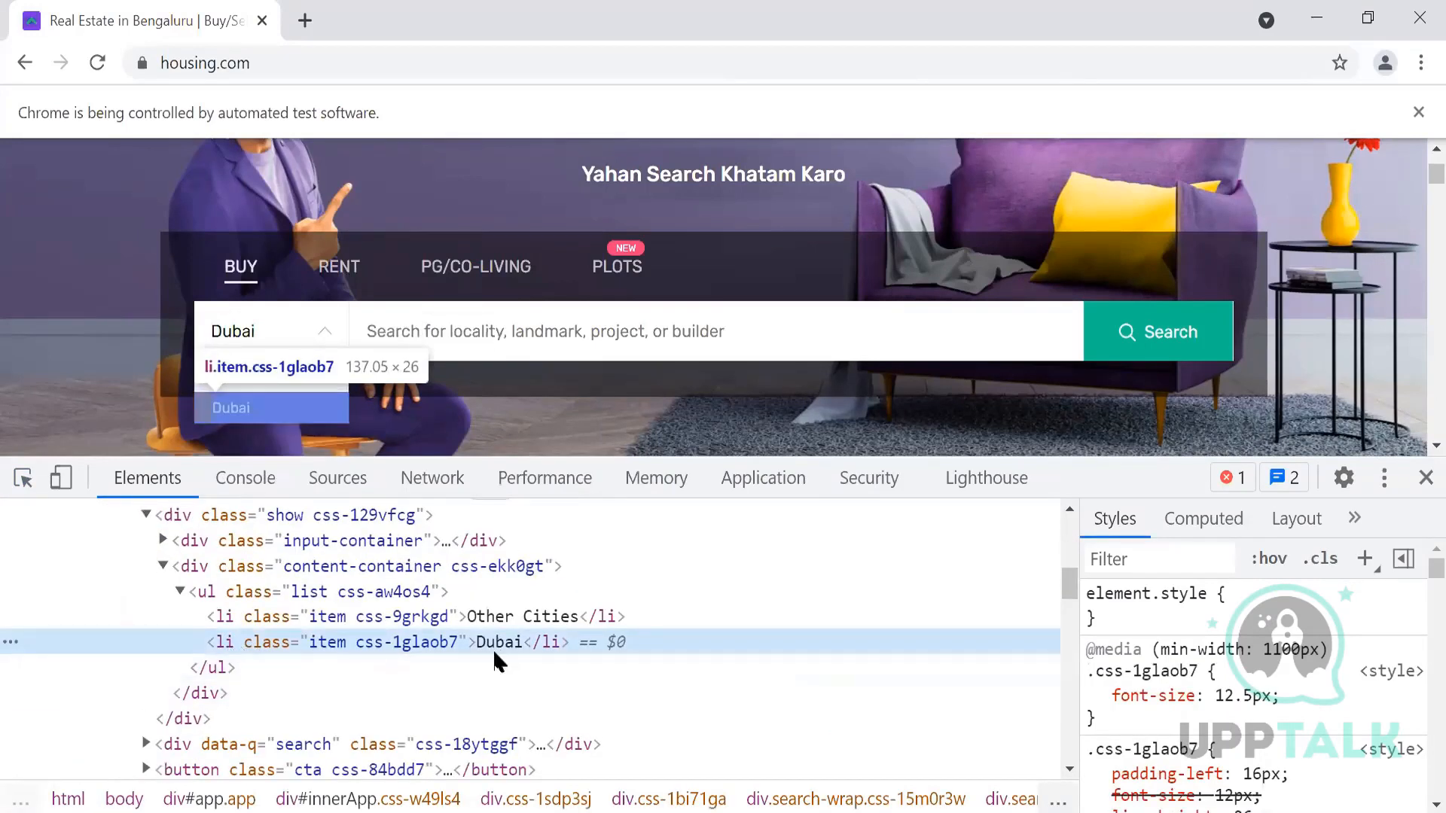
Step: Search the DOM with XPath //li[text()='Dubai'] (1 of 1 match) and copy the query
{"action": "key", "text": "ctrl+f"}
{"action": "type", "text": "//"}
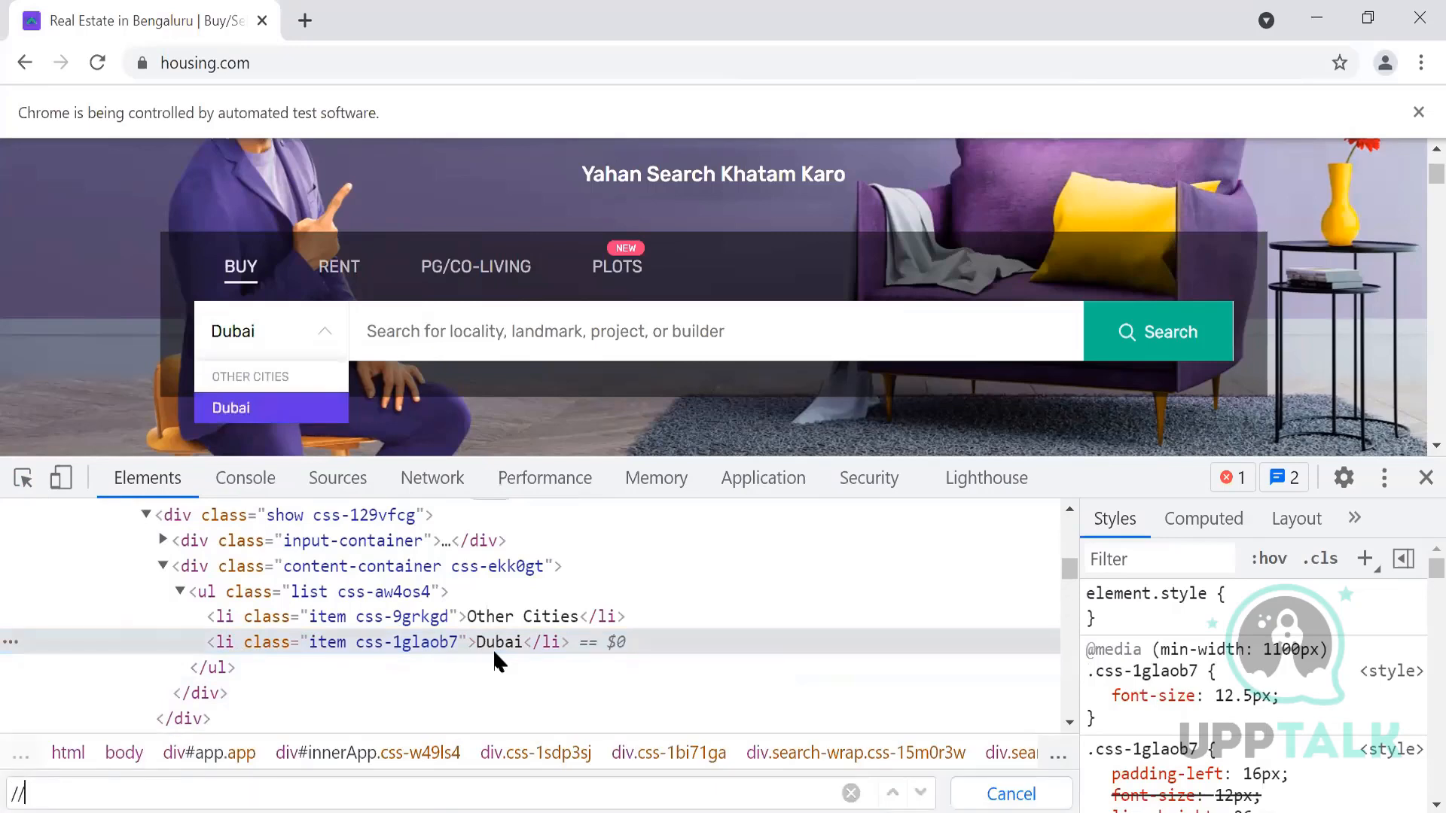
{"action": "type", "text": "li[text("}
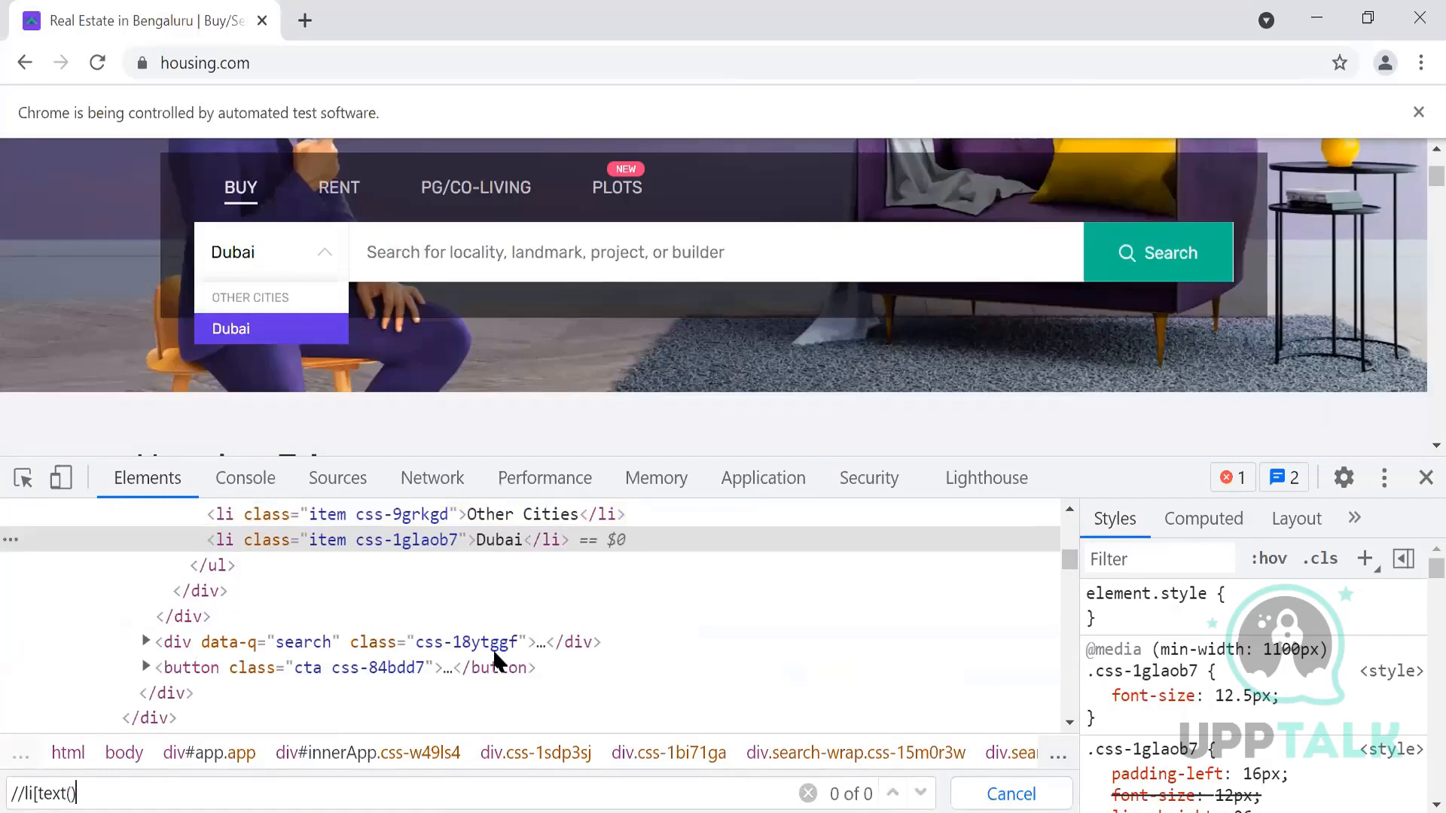
{"action": "type", "text": ")='Dubai']"}
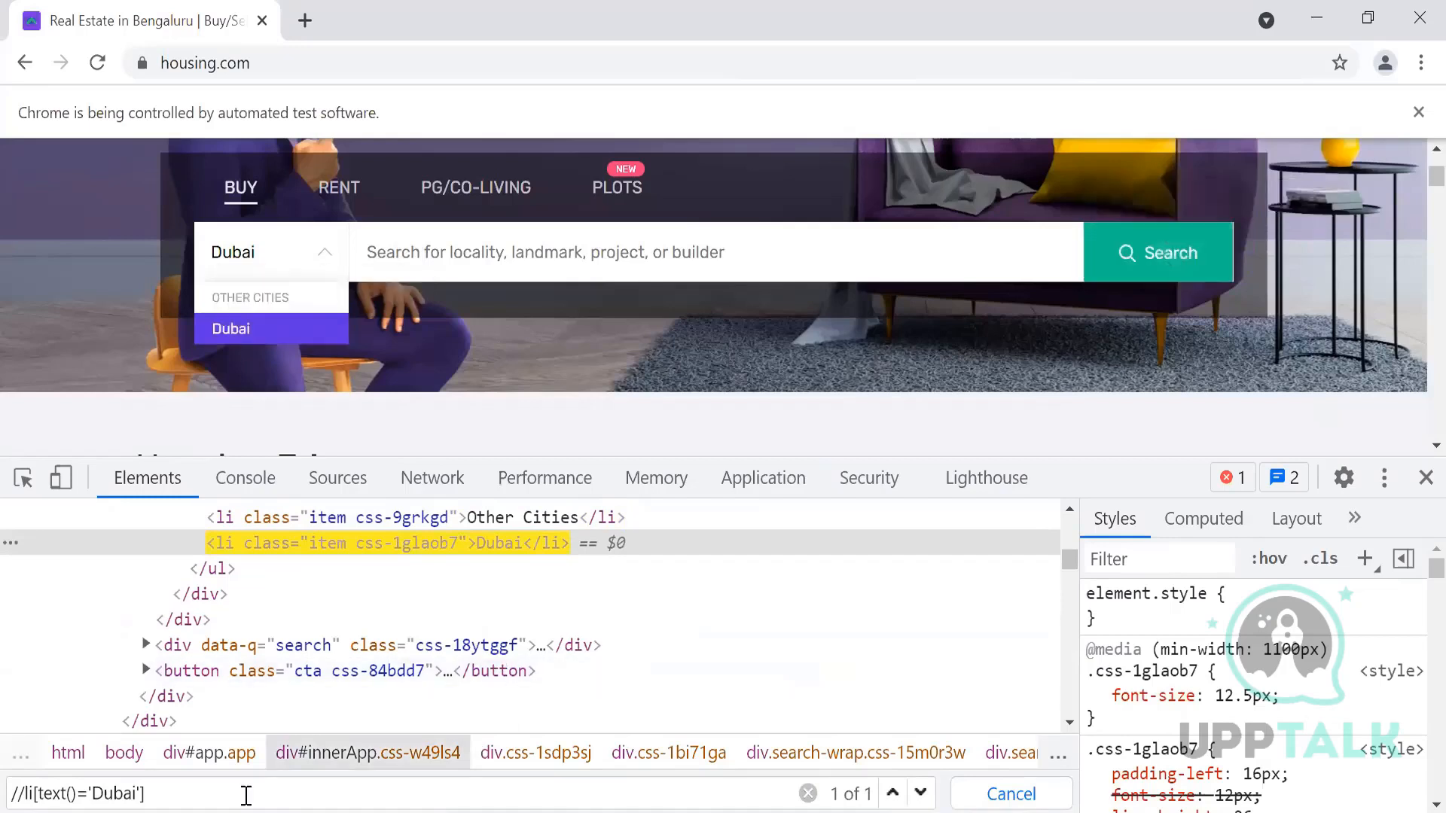
{"action": "left_click_drag", "start_coordinate": [141, 793], "coordinate": [6, 806]}
{"action": "key", "text": "ctrl+c"}
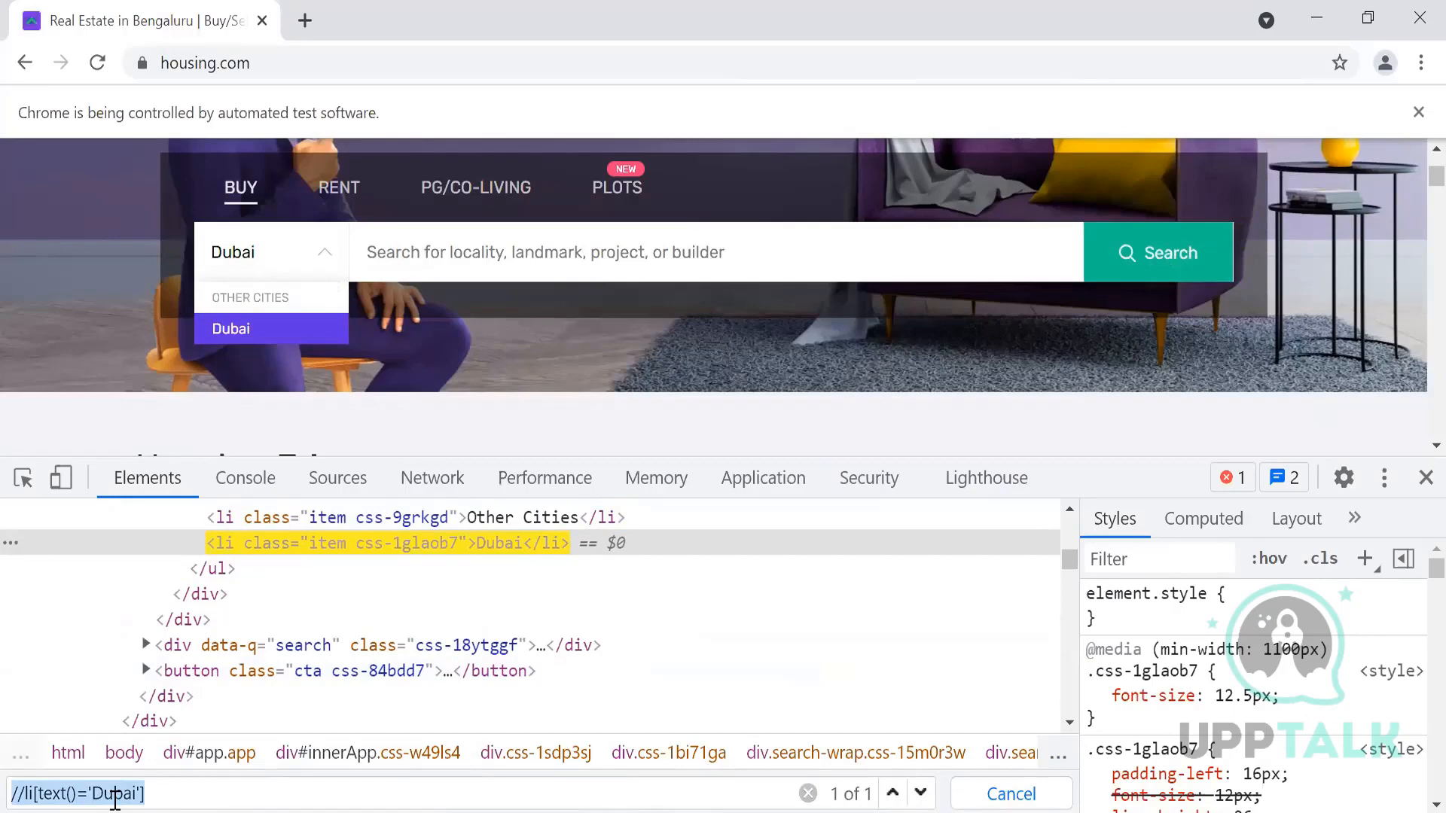
{"action": "key", "text": "alt+Tab"}
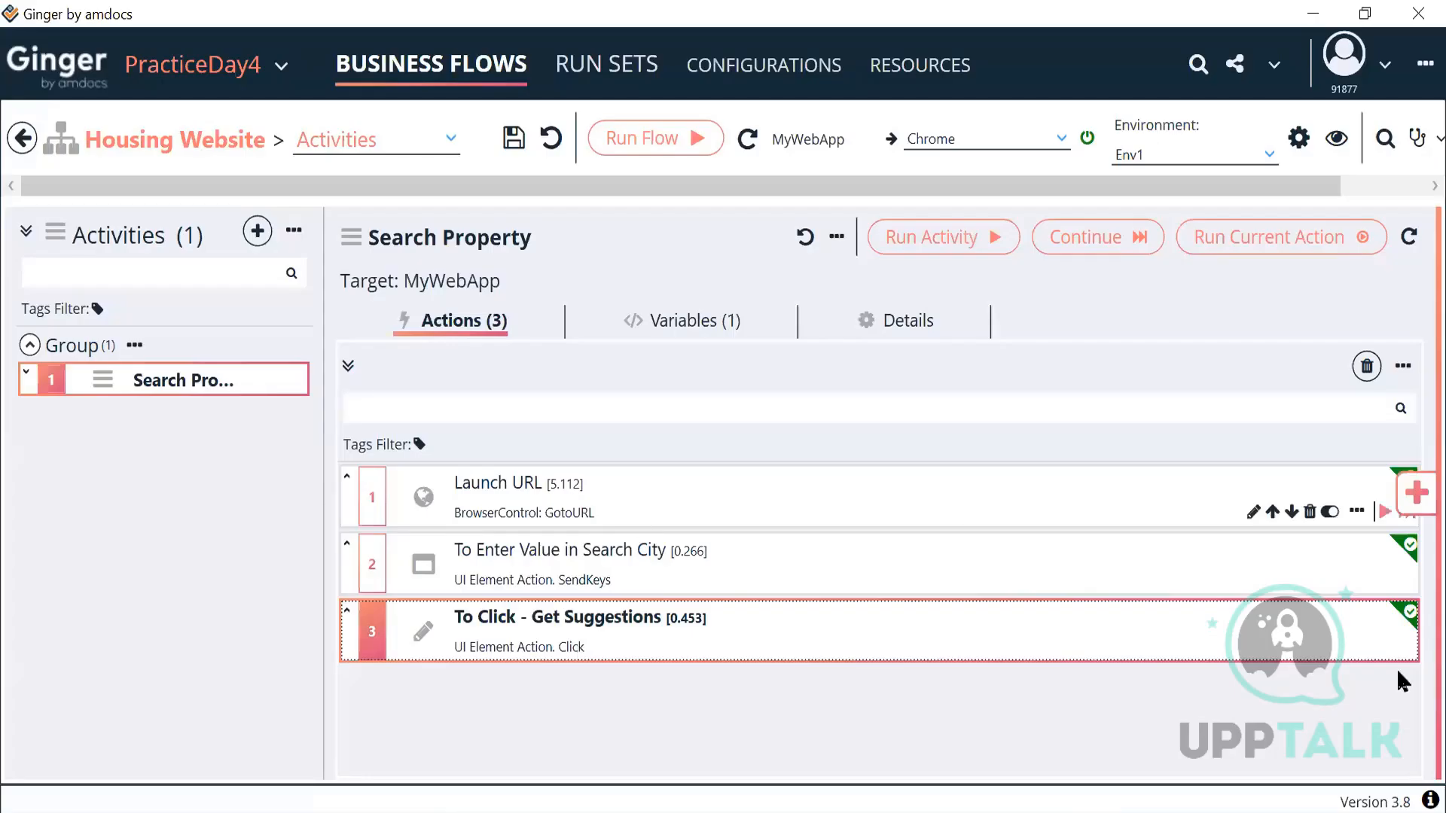
{"action": "left_click", "coordinate": [1416, 496]}
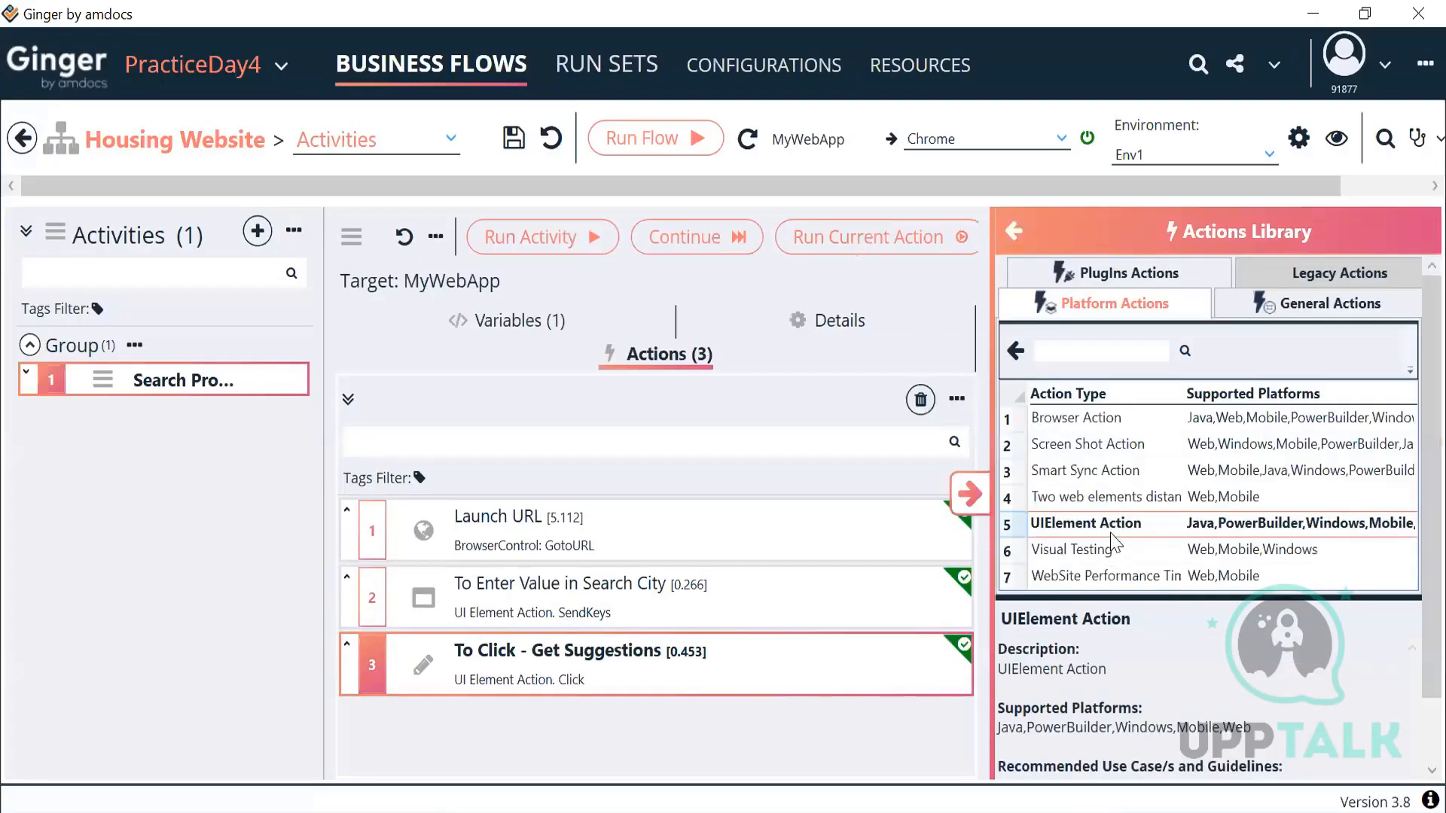
Step: Add a UIElement Action as the fourth action, described 'Click on Result'
{"action": "double_click", "coordinate": [1114, 524]}
{"action": "left_click", "coordinate": [969, 494]}
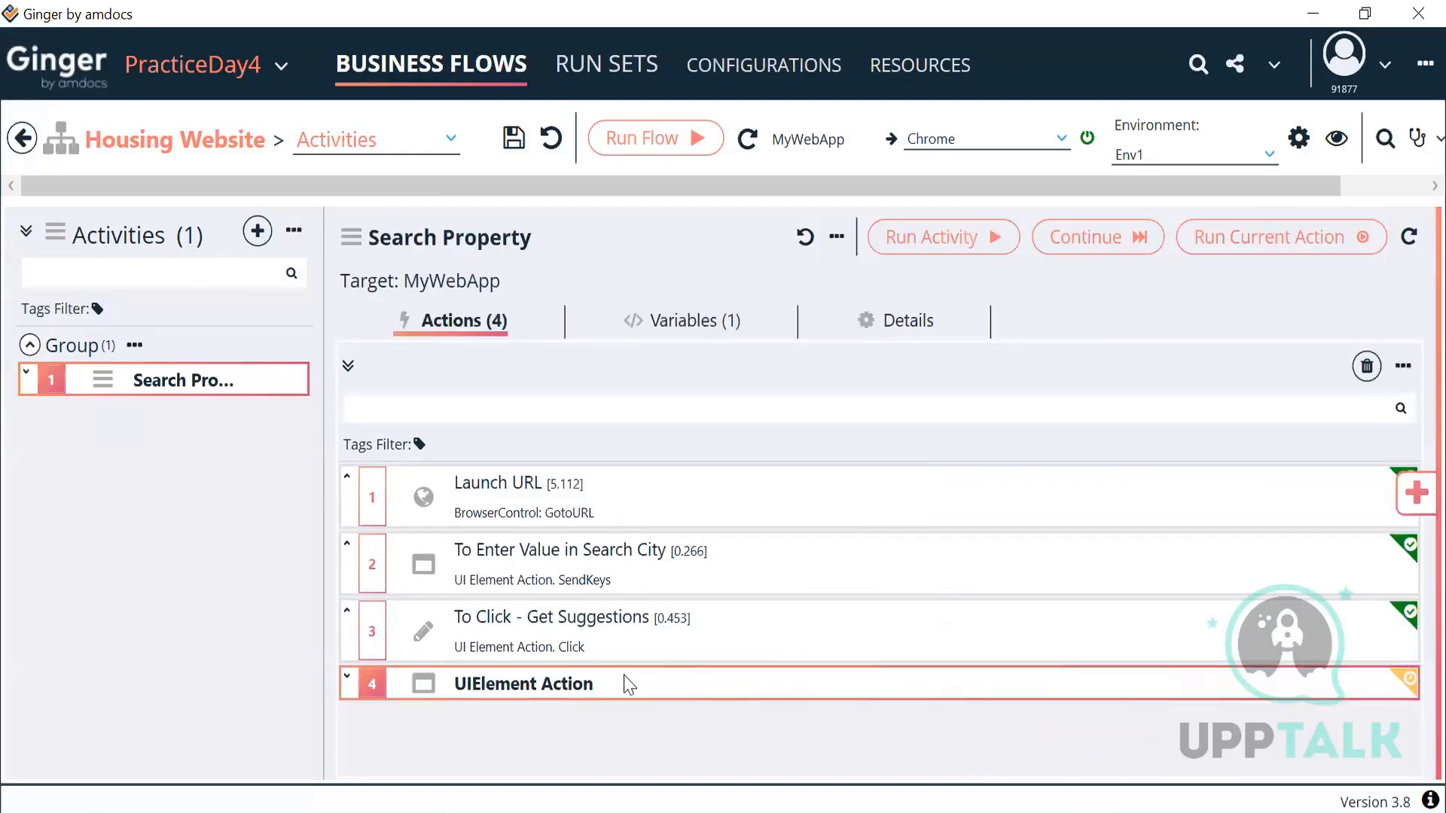
{"action": "left_click", "coordinate": [629, 685]}
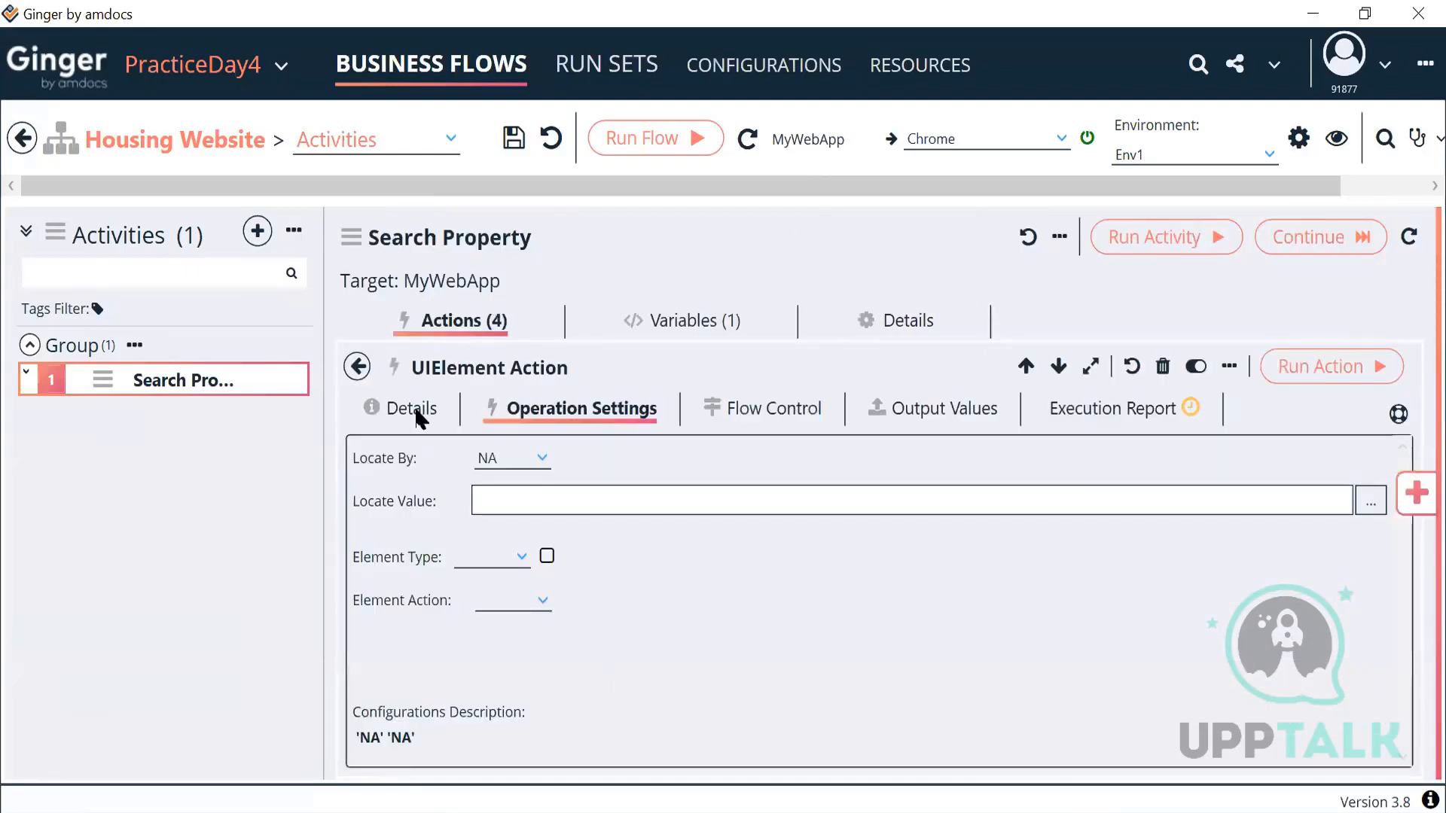
{"action": "left_click", "coordinate": [418, 411]}
{"action": "left_click", "coordinate": [513, 530]}
{"action": "key", "text": "ctrl+a"}
{"action": "type", "text": "C"}
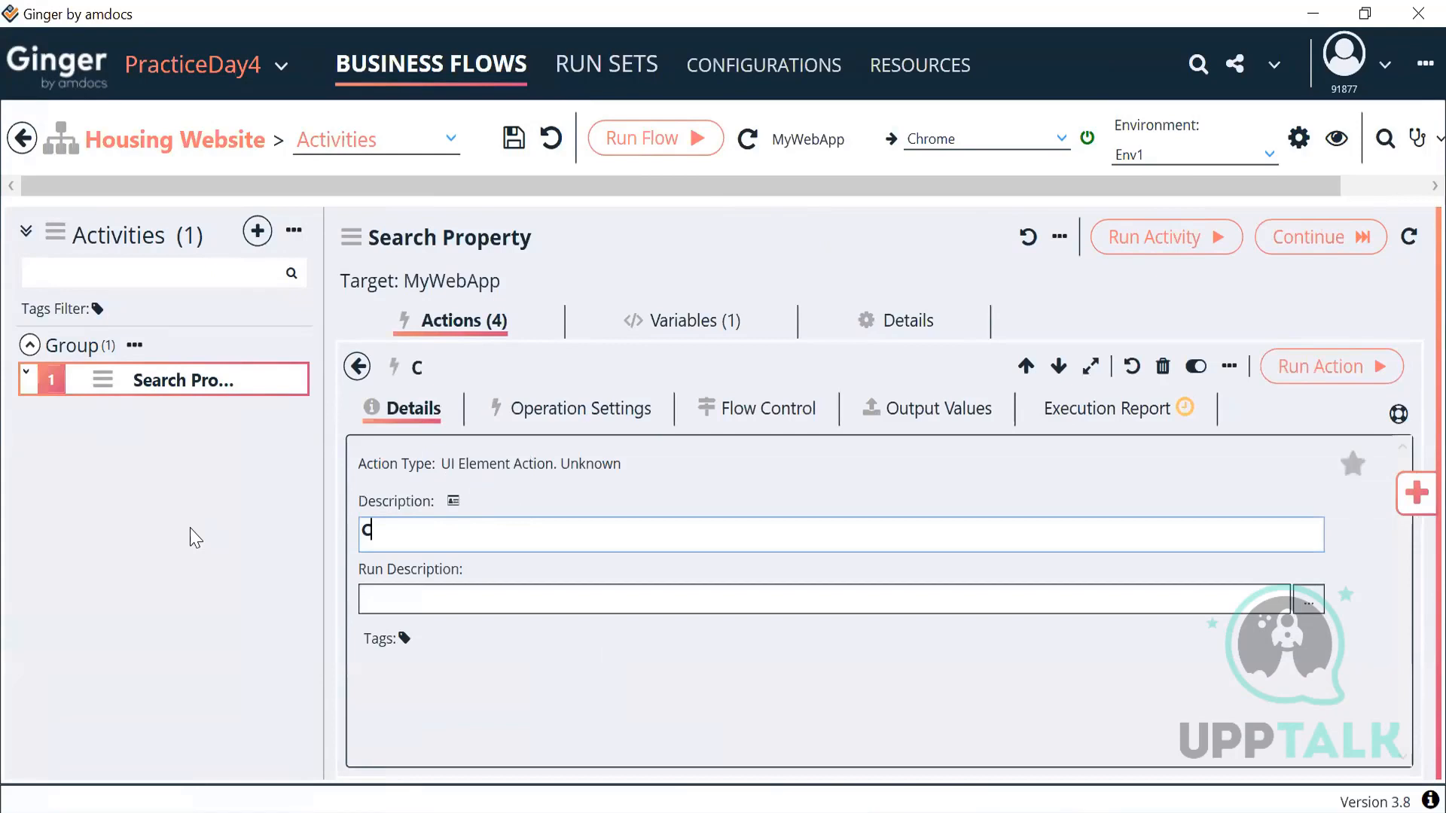
{"action": "type", "text": "lick on R"}
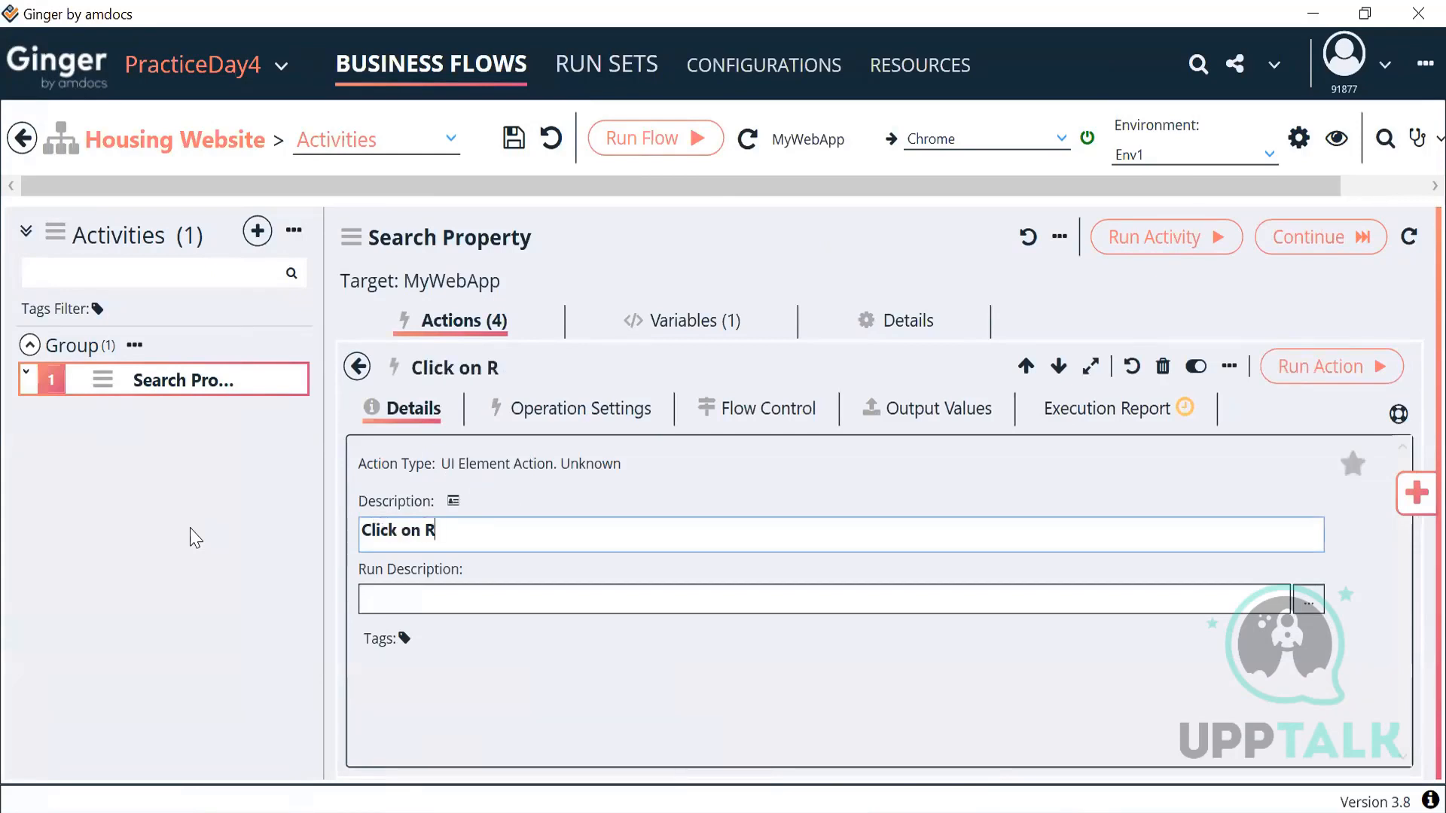
{"action": "type", "text": "esult"}
Step: Locate it by XPath //li[text()='Dubai'] as a HyperLink, then run it to open Dubai's properties
{"action": "left_click", "coordinate": [602, 408]}
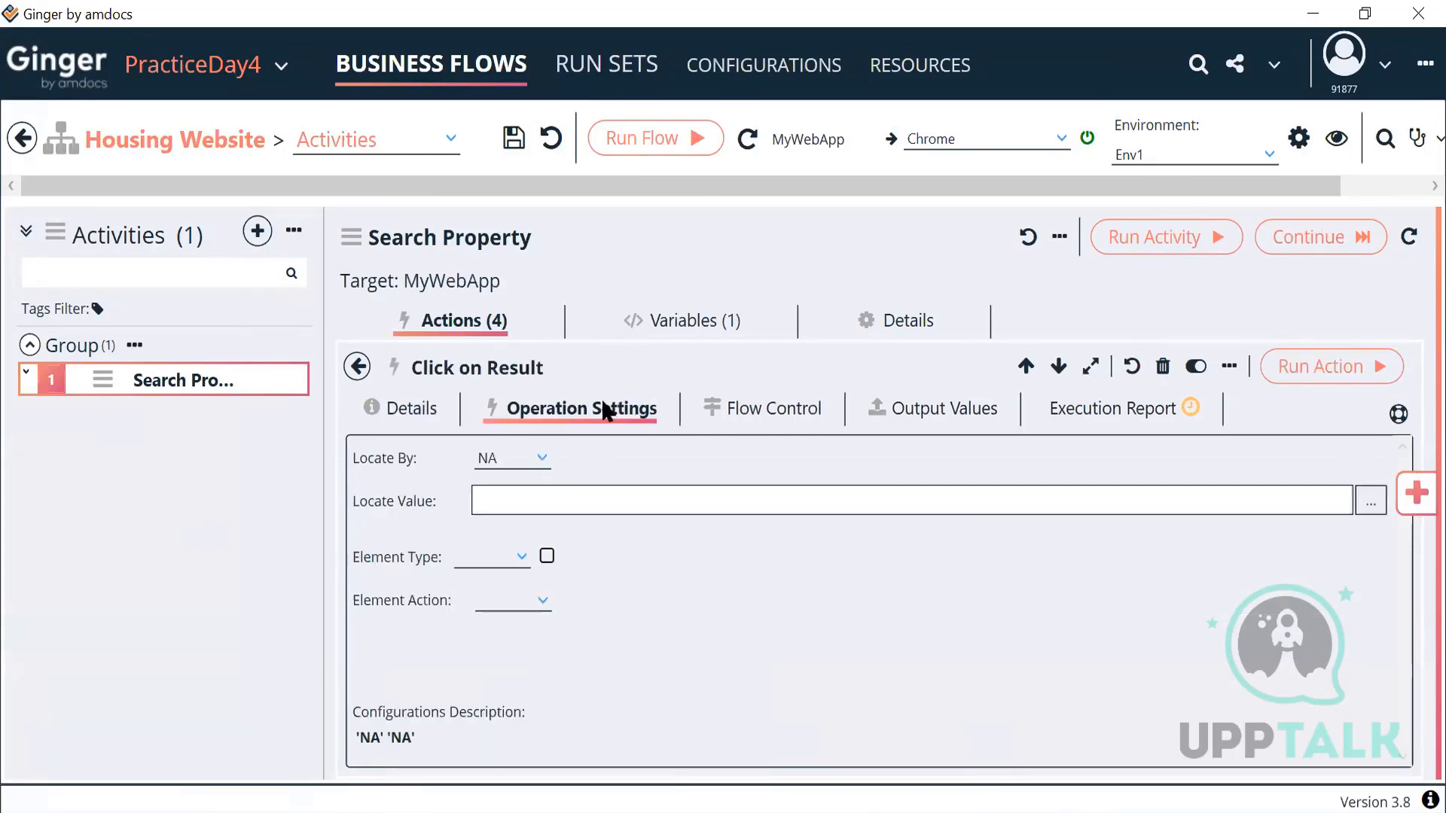
{"action": "left_click", "coordinate": [527, 450]}
{"action": "scroll", "coordinate": [525, 557], "scroll_direction": "up", "scroll_amount": 5}
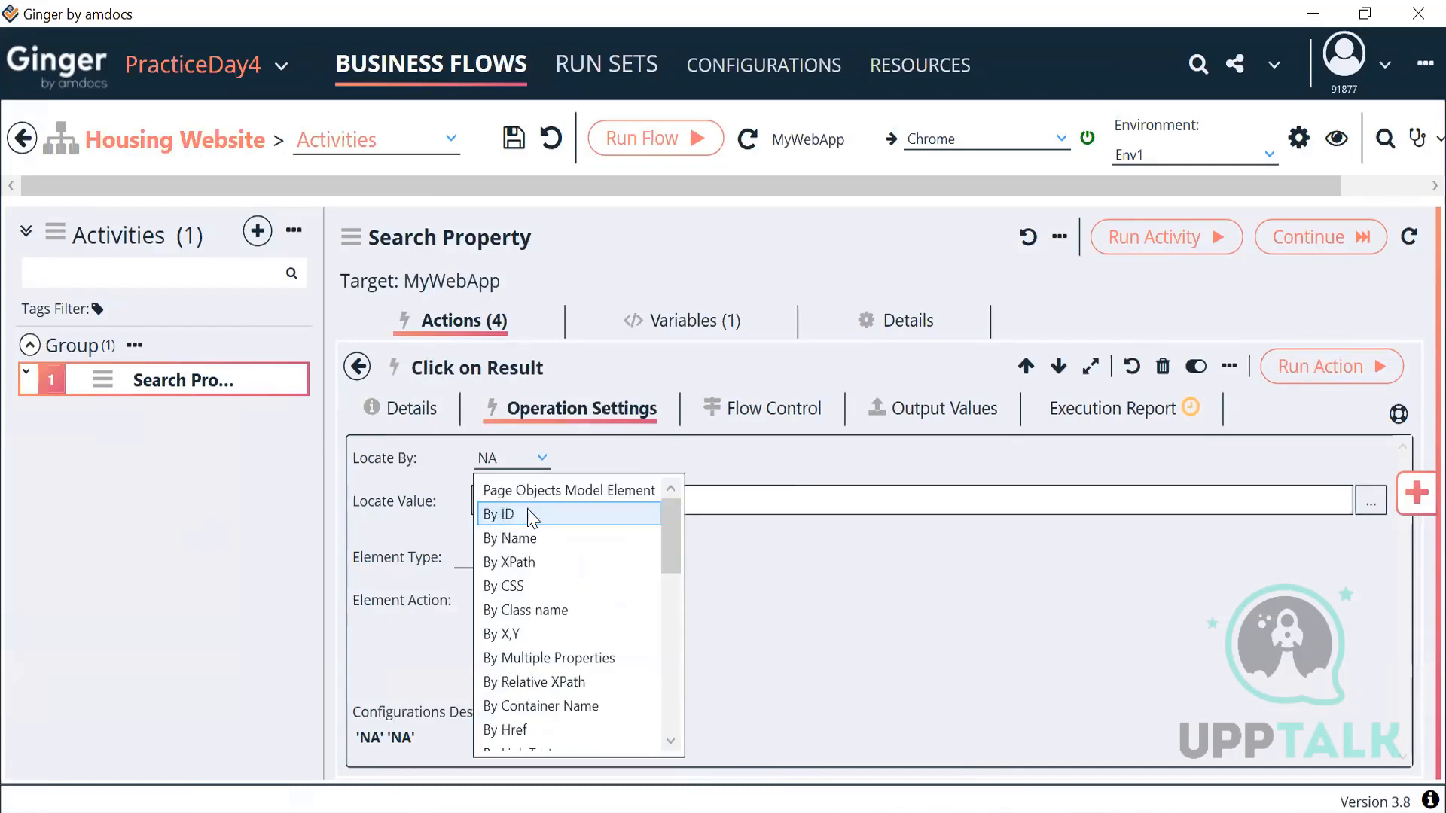
{"action": "left_click", "coordinate": [519, 561]}
{"action": "left_click", "coordinate": [578, 500]}
{"action": "key", "text": "ctrl+v"}
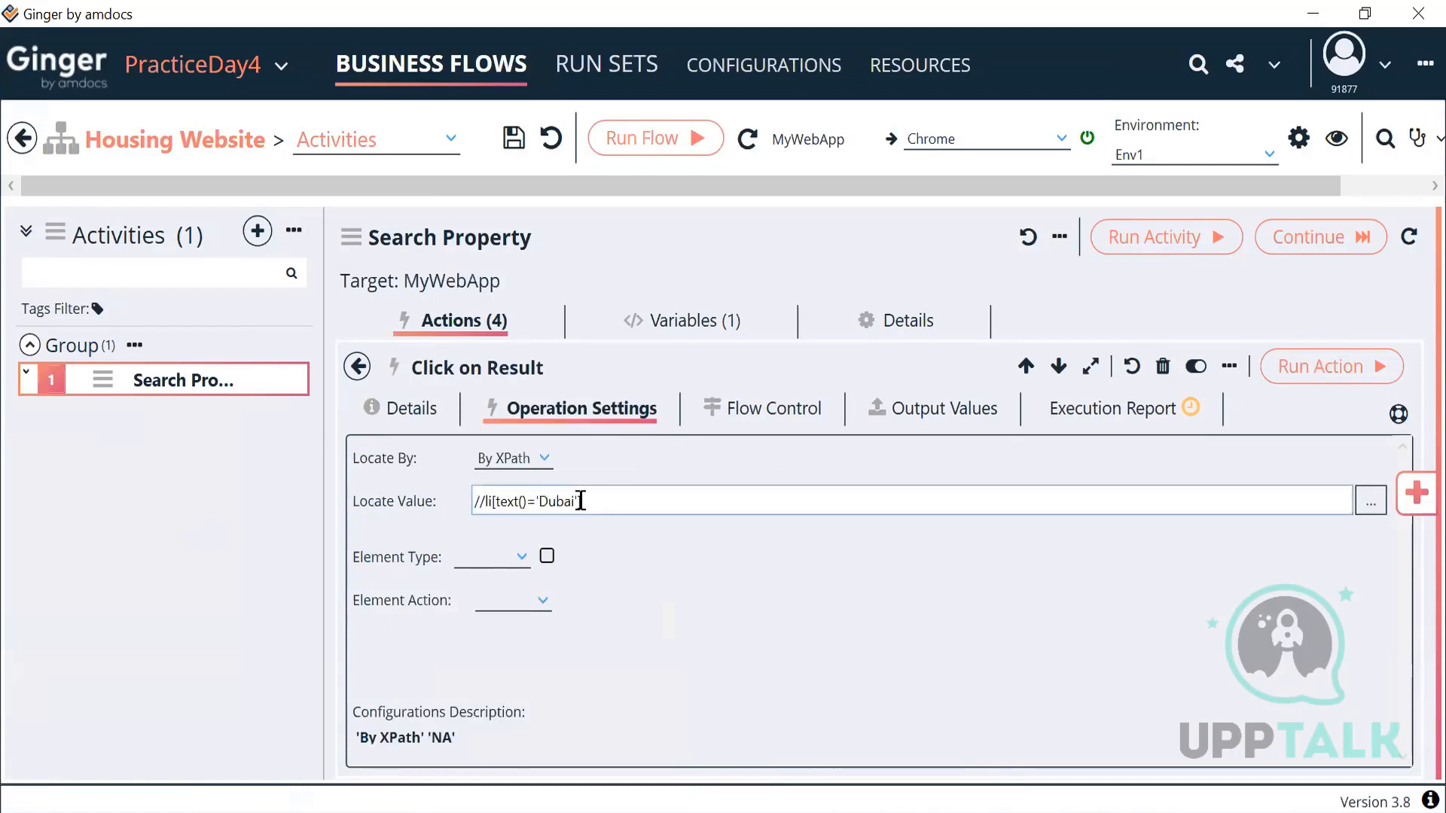
{"action": "left_click", "coordinate": [518, 566]}
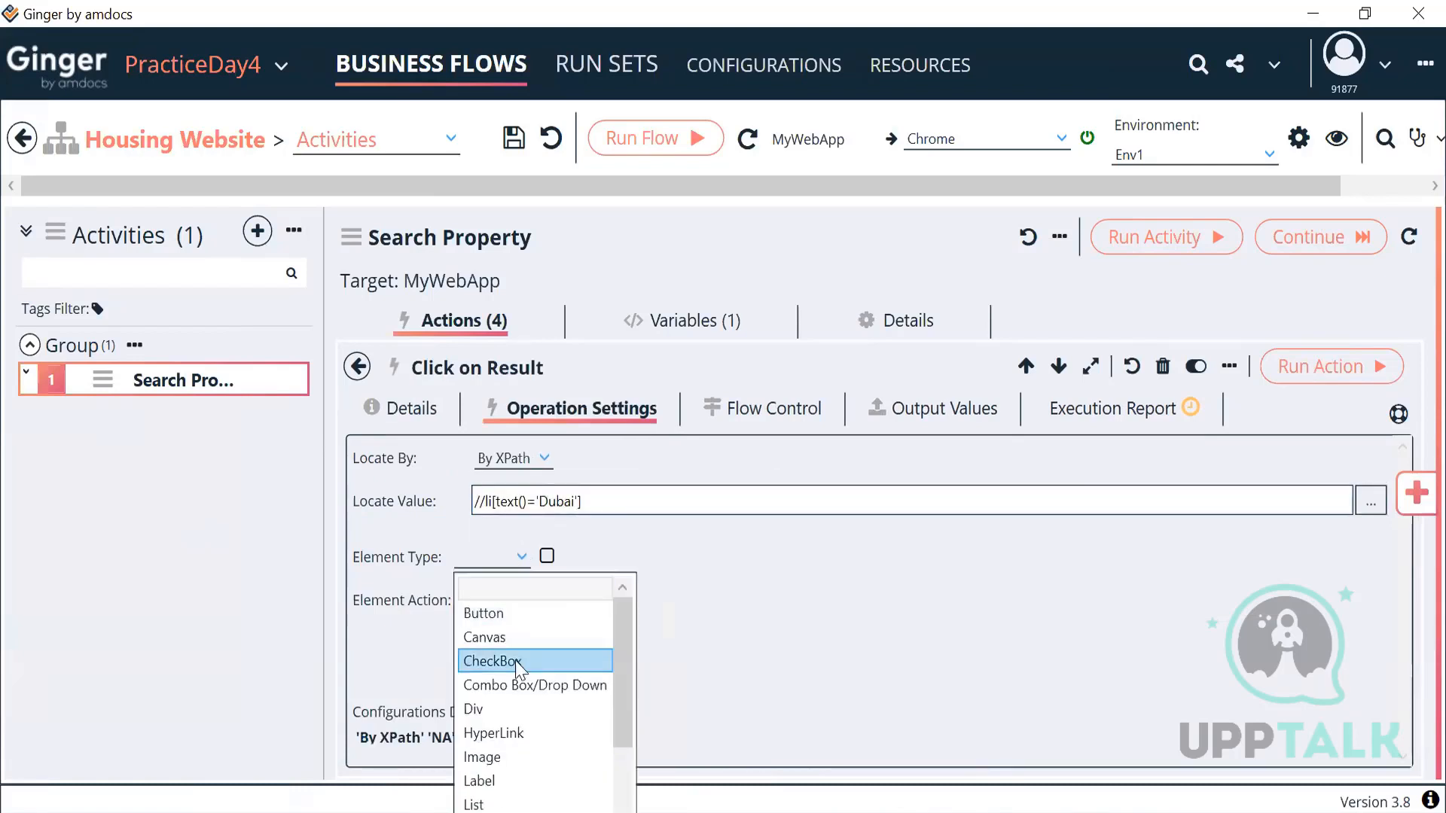
{"action": "left_click", "coordinate": [500, 734]}
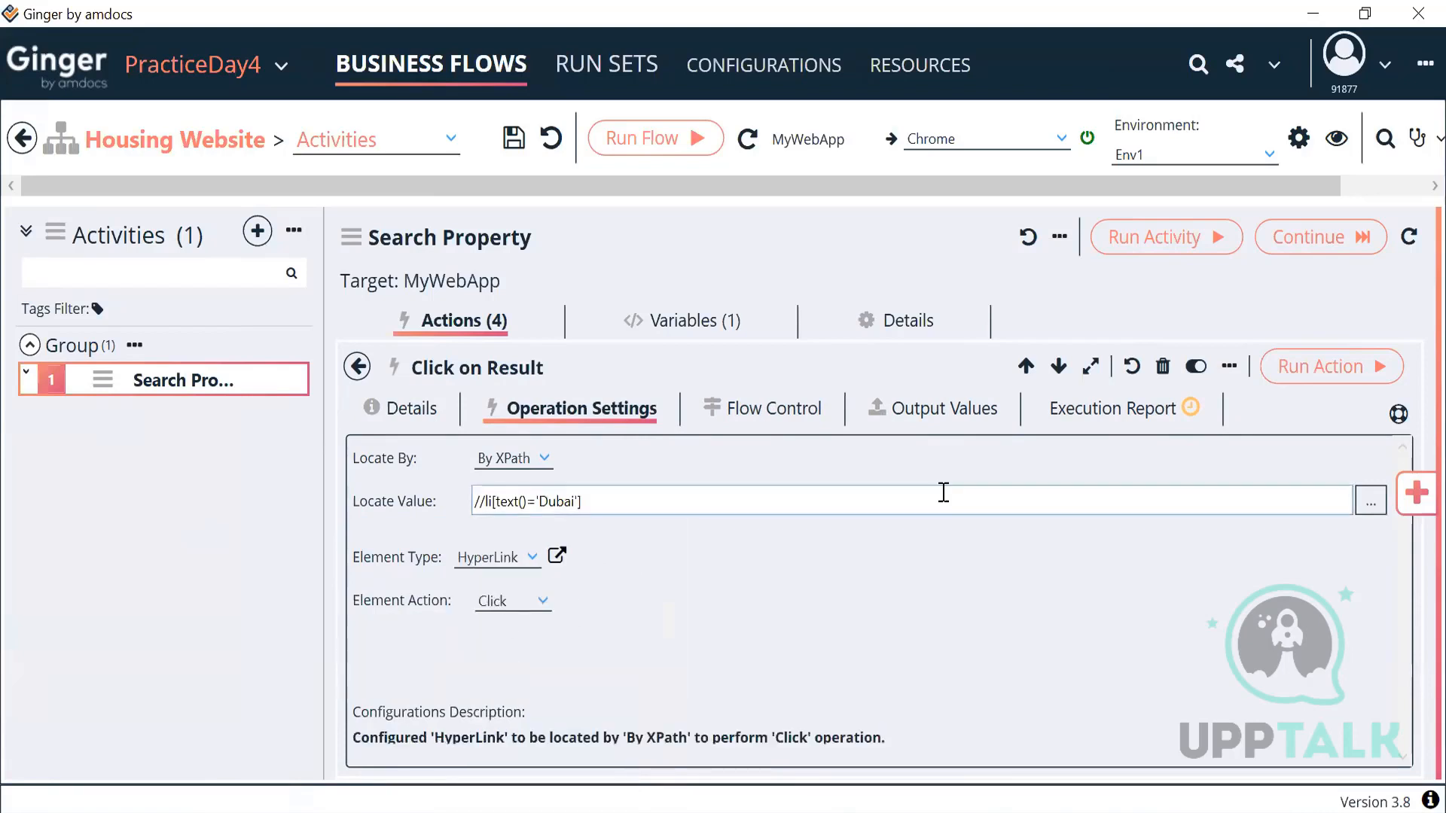
{"action": "left_click", "coordinate": [1290, 371]}
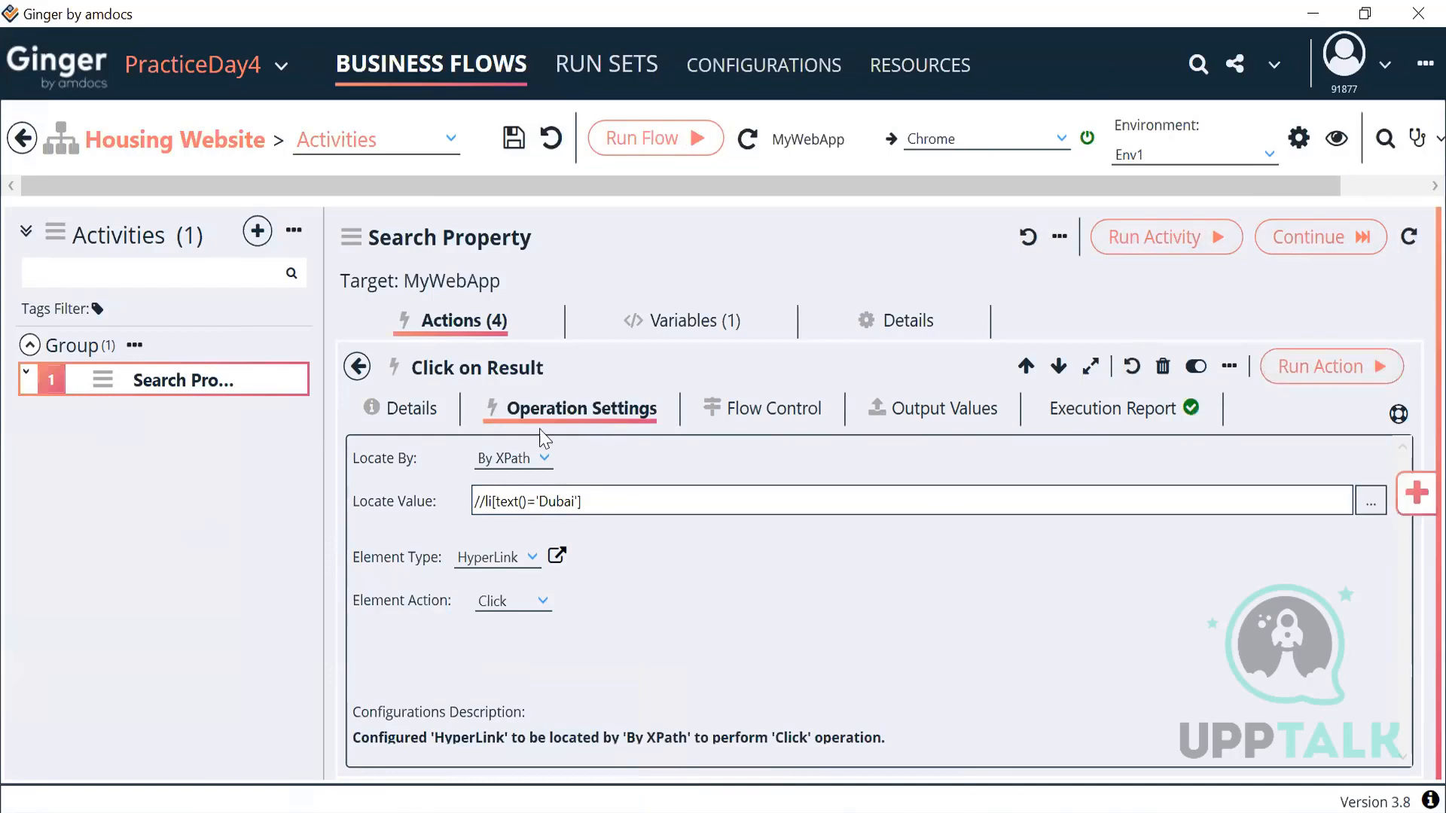
{"action": "left_click", "coordinate": [339, 811]}
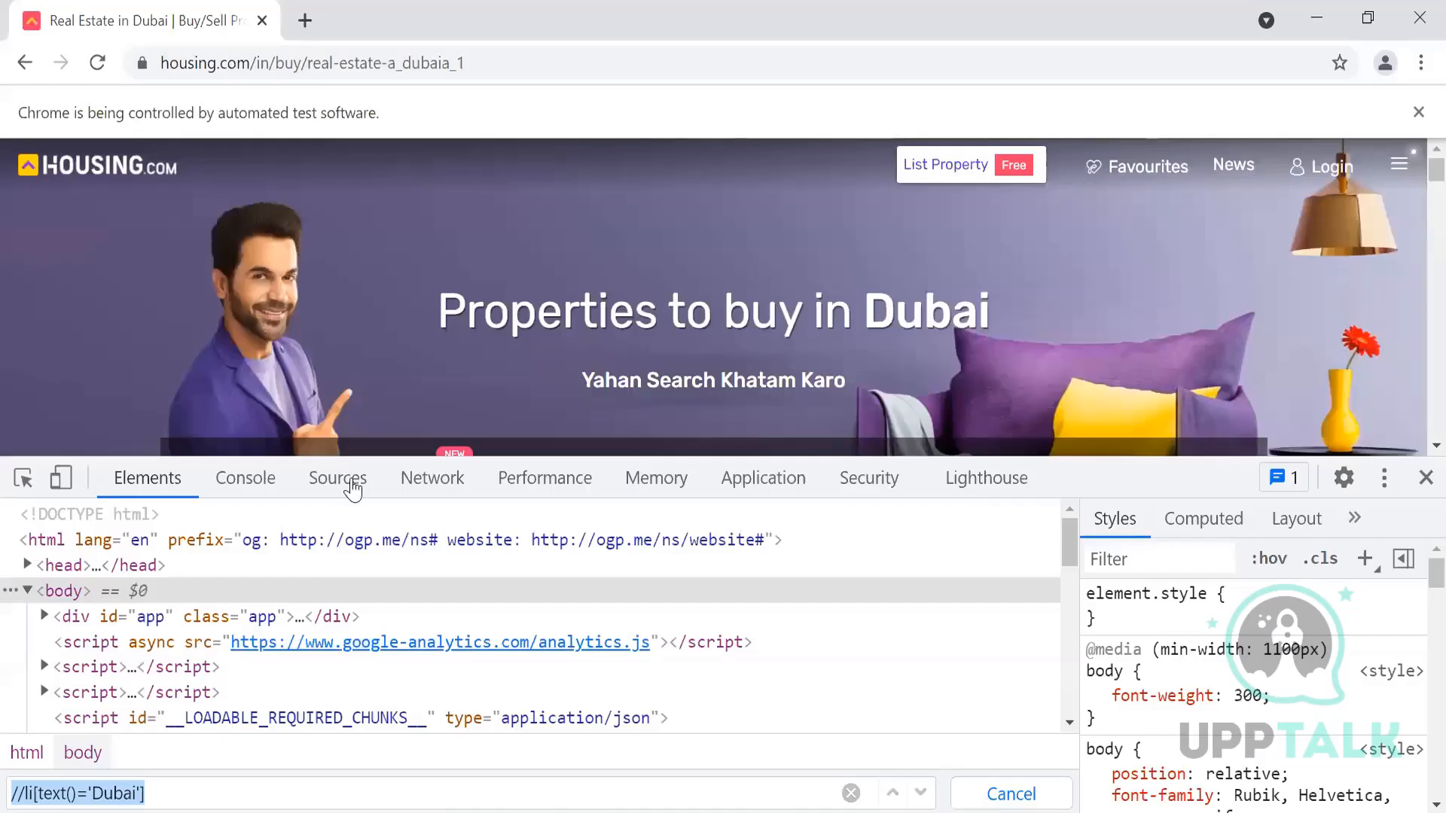
Step: Close DevTools and rerun Search Property; Click on Result fails with 'element click intercepted'
{"action": "scroll", "coordinate": [431, 363], "scroll_direction": "down", "scroll_amount": 1}
{"action": "scroll", "coordinate": [377, 362], "scroll_direction": "down", "scroll_amount": 1}
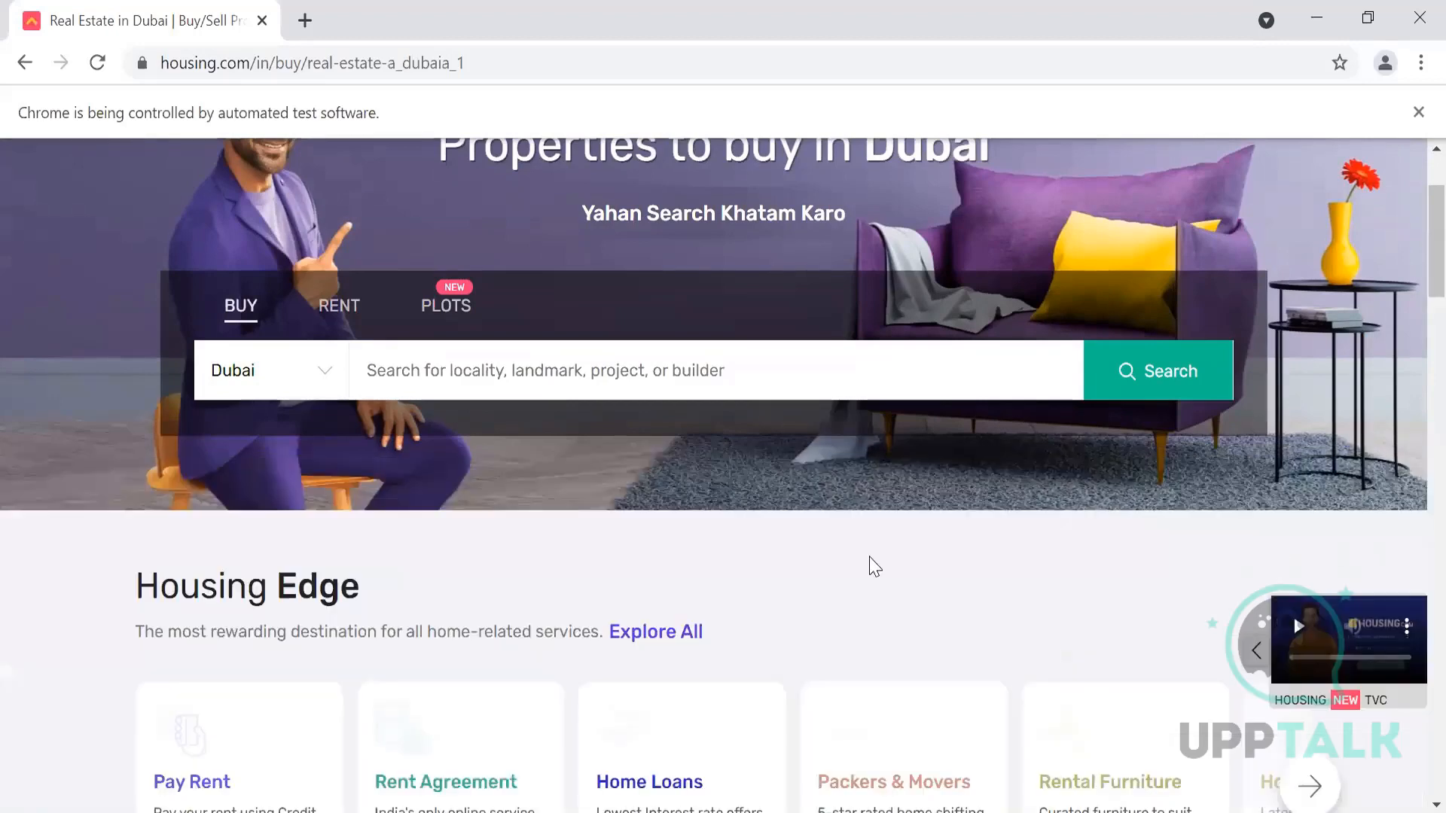
{"action": "left_click", "coordinate": [1425, 479]}
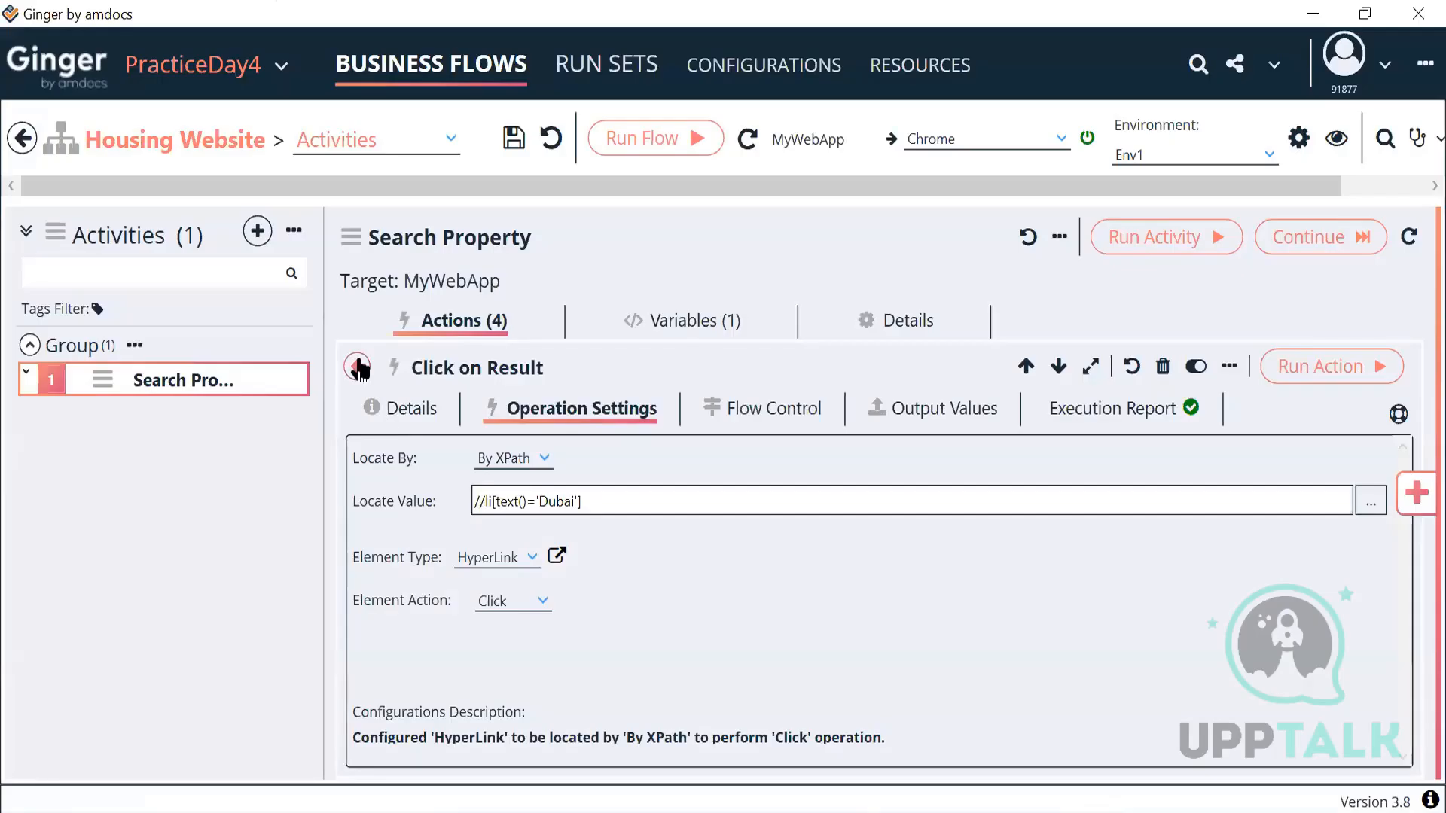
{"action": "left_click", "coordinate": [358, 368]}
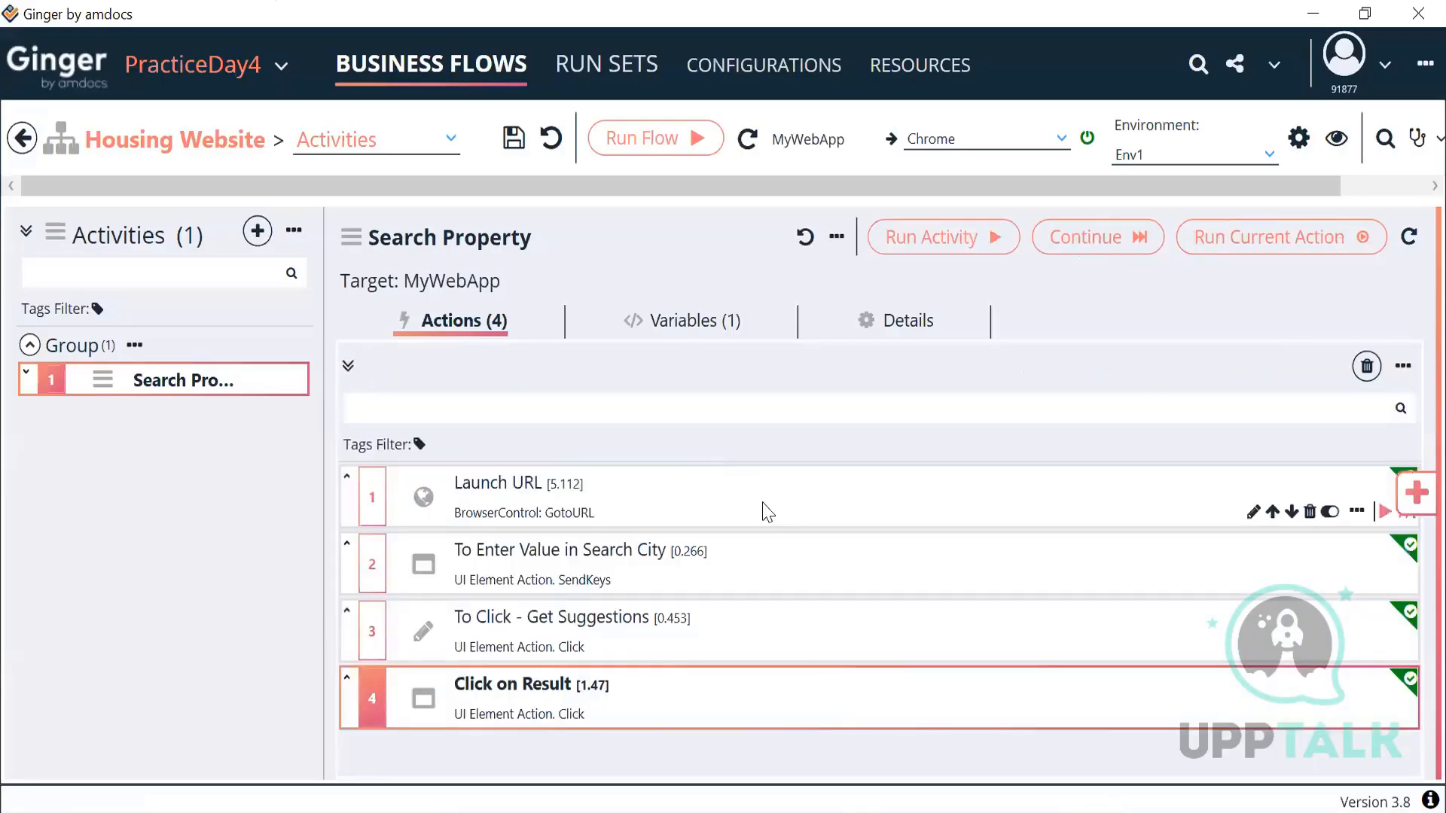
{"action": "left_click", "coordinate": [930, 239]}
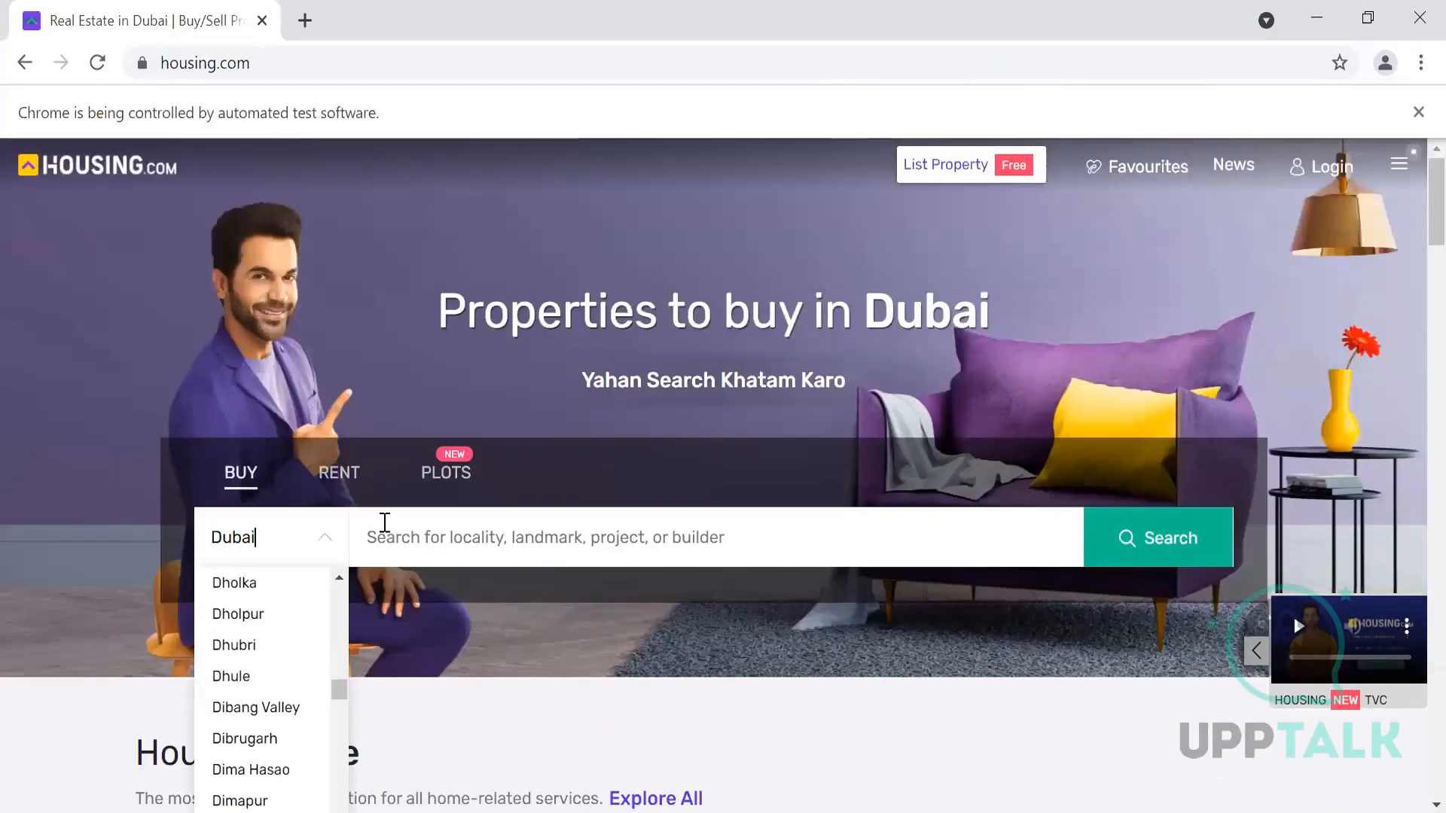
{"action": "left_click", "coordinate": [288, 540]}
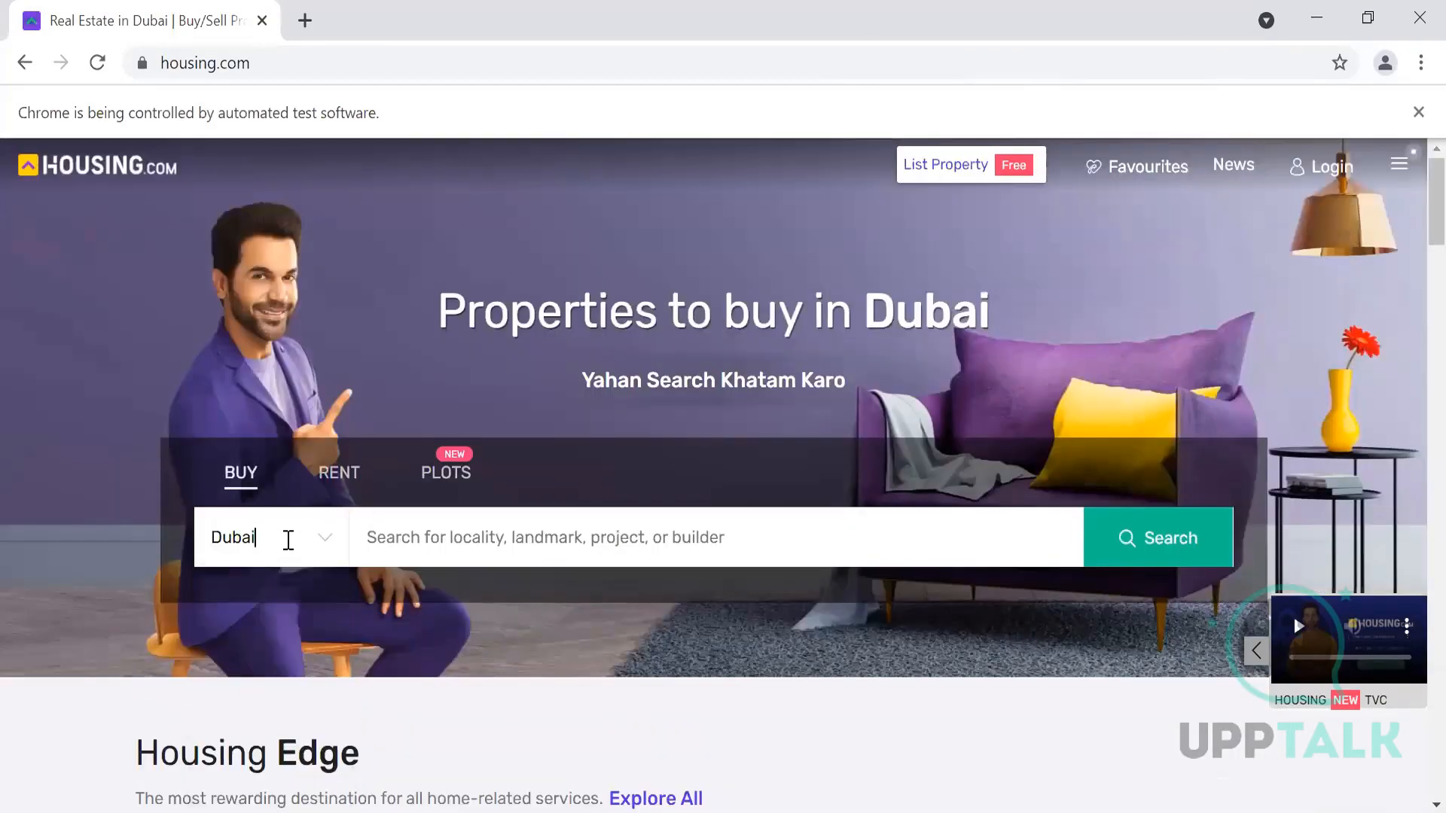
{"action": "left_click", "coordinate": [287, 540]}
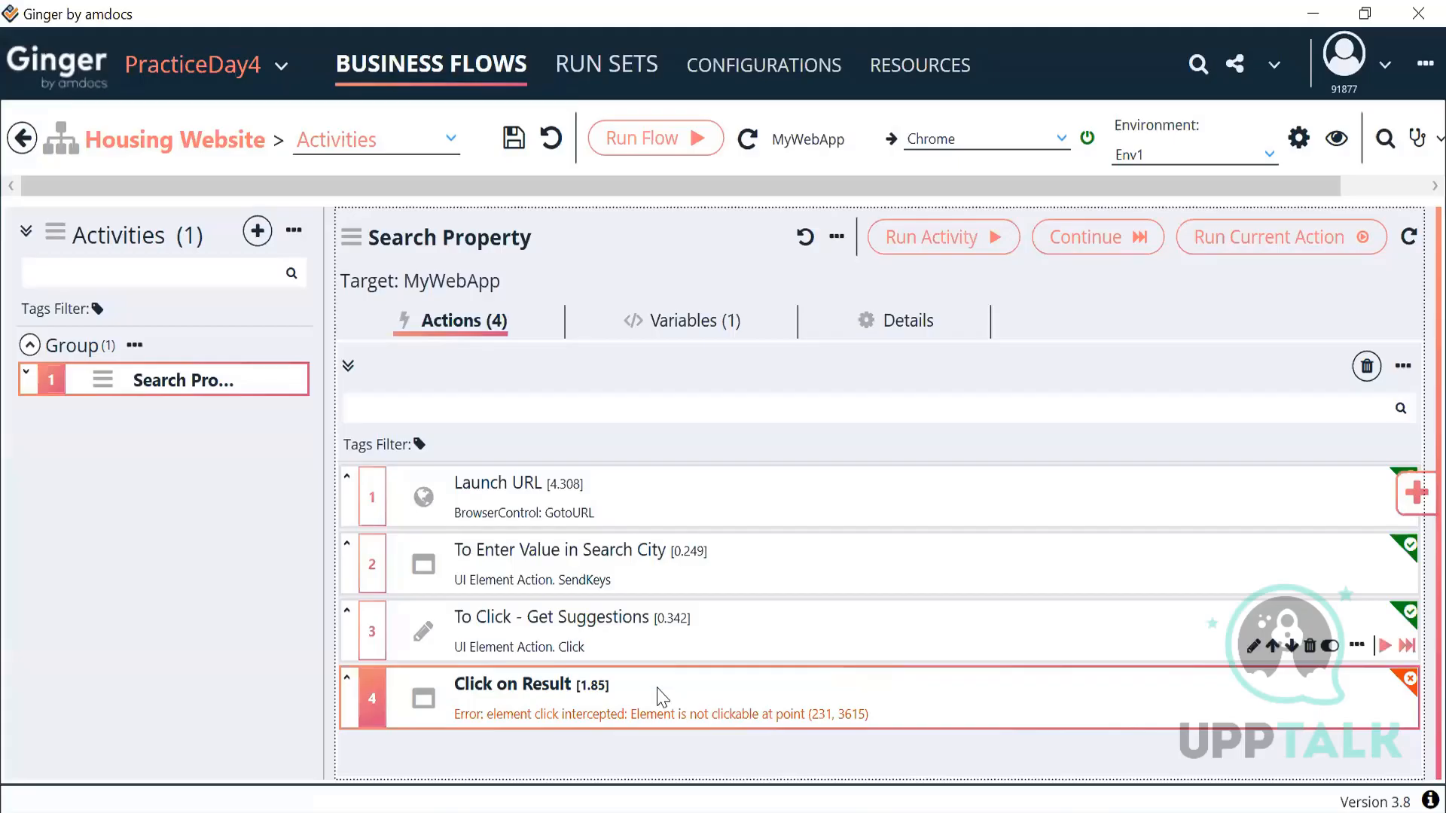
Step: Set Click on Result's Flow Control Wait to 1
{"action": "double_click", "coordinate": [657, 688]}
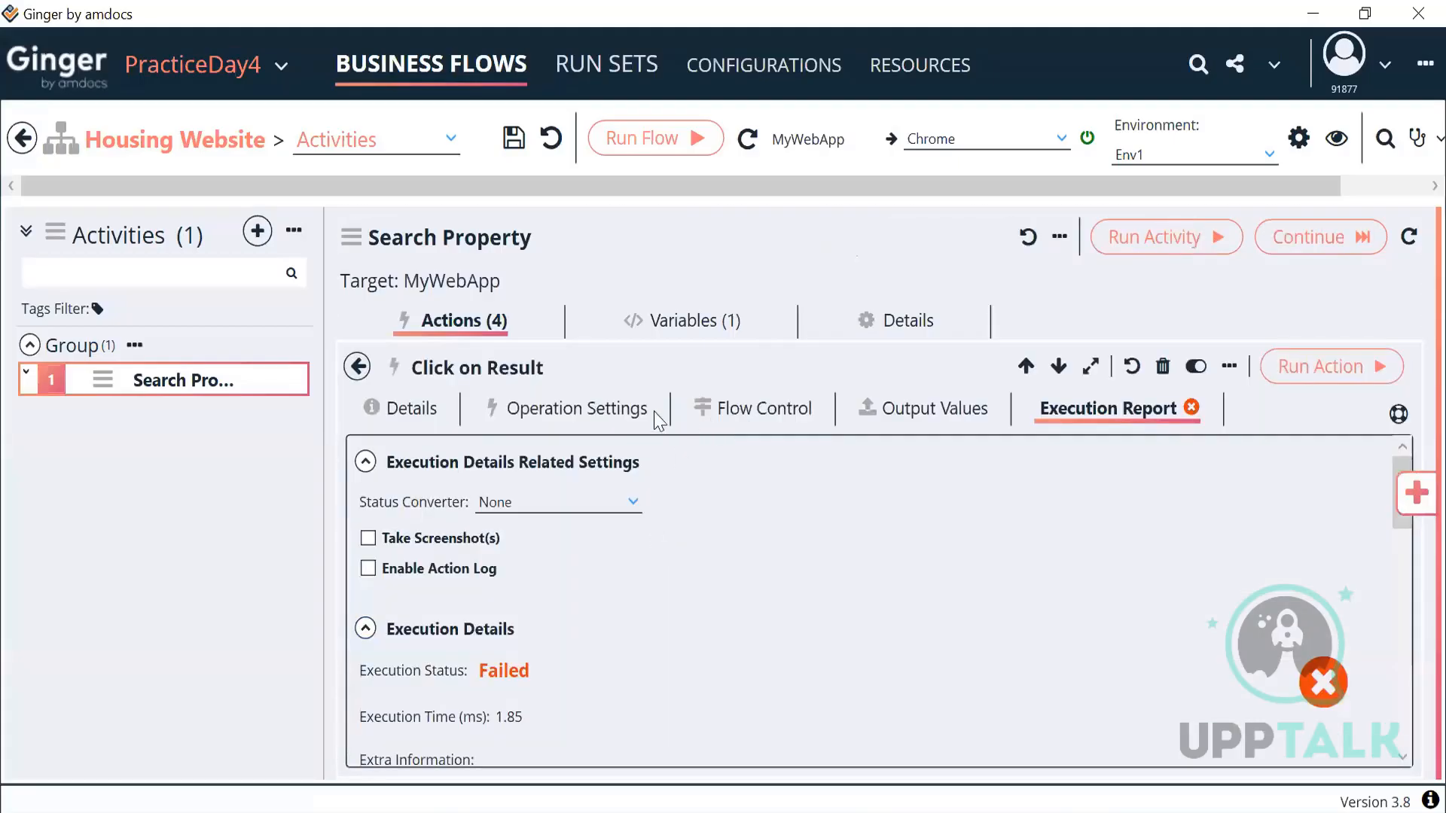
{"action": "left_click", "coordinate": [617, 411]}
{"action": "left_click", "coordinate": [749, 414]}
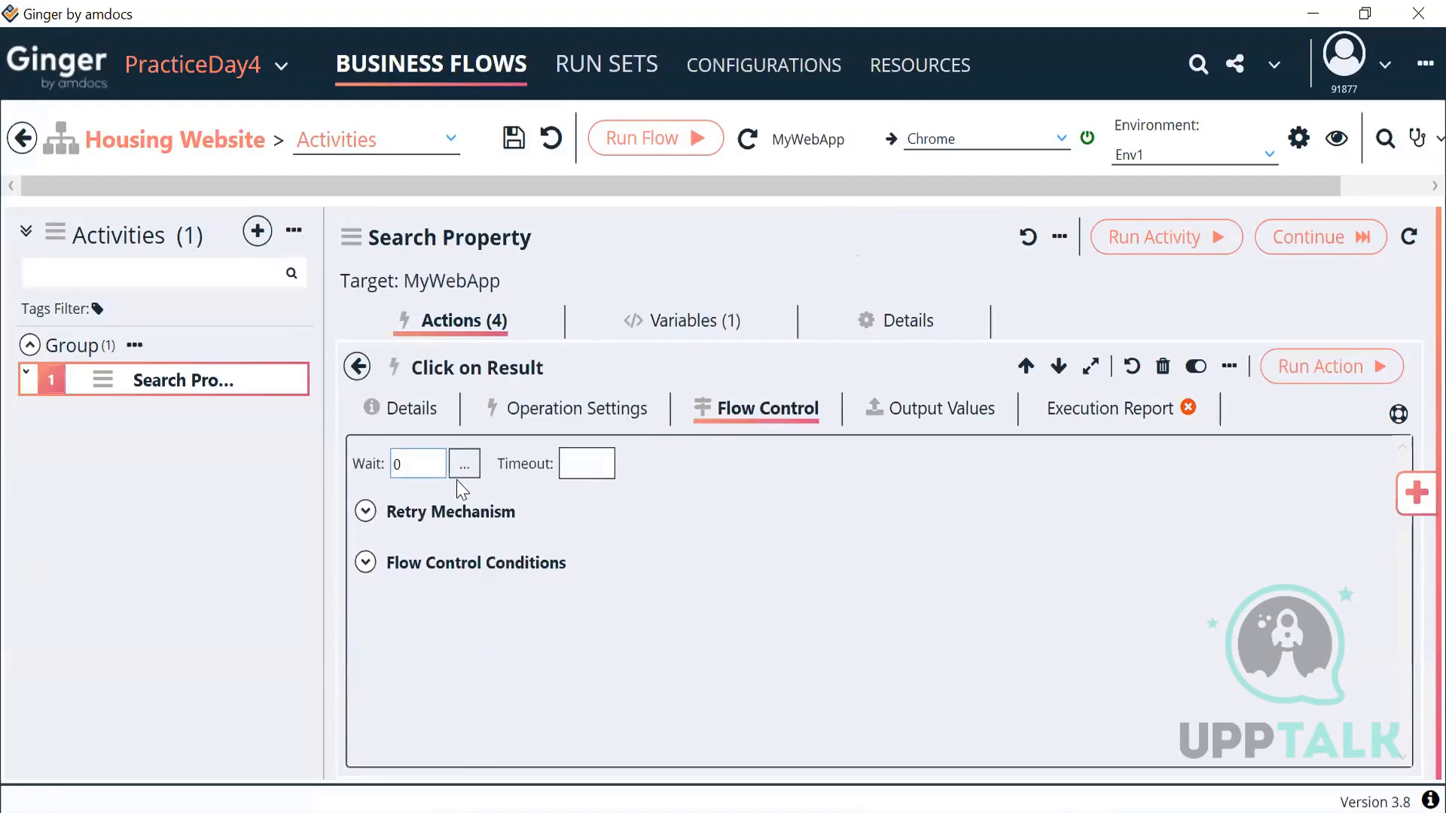
{"action": "key", "text": "Delete"}
{"action": "type", "text": "1"}
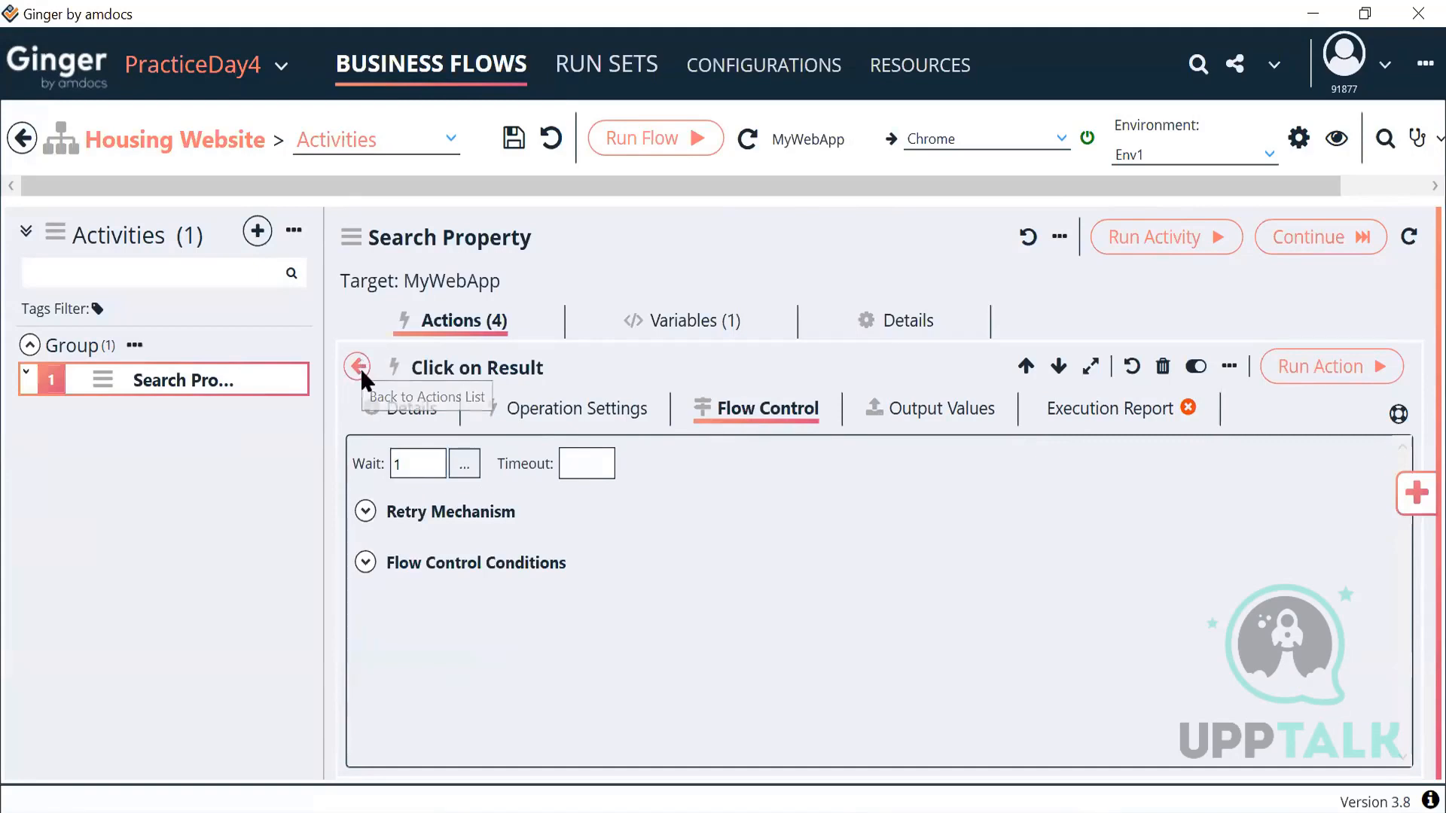
Step: Close the automated Chrome window and rerun Search Property, which still fails at Click on Result
{"action": "left_click", "coordinate": [361, 367]}
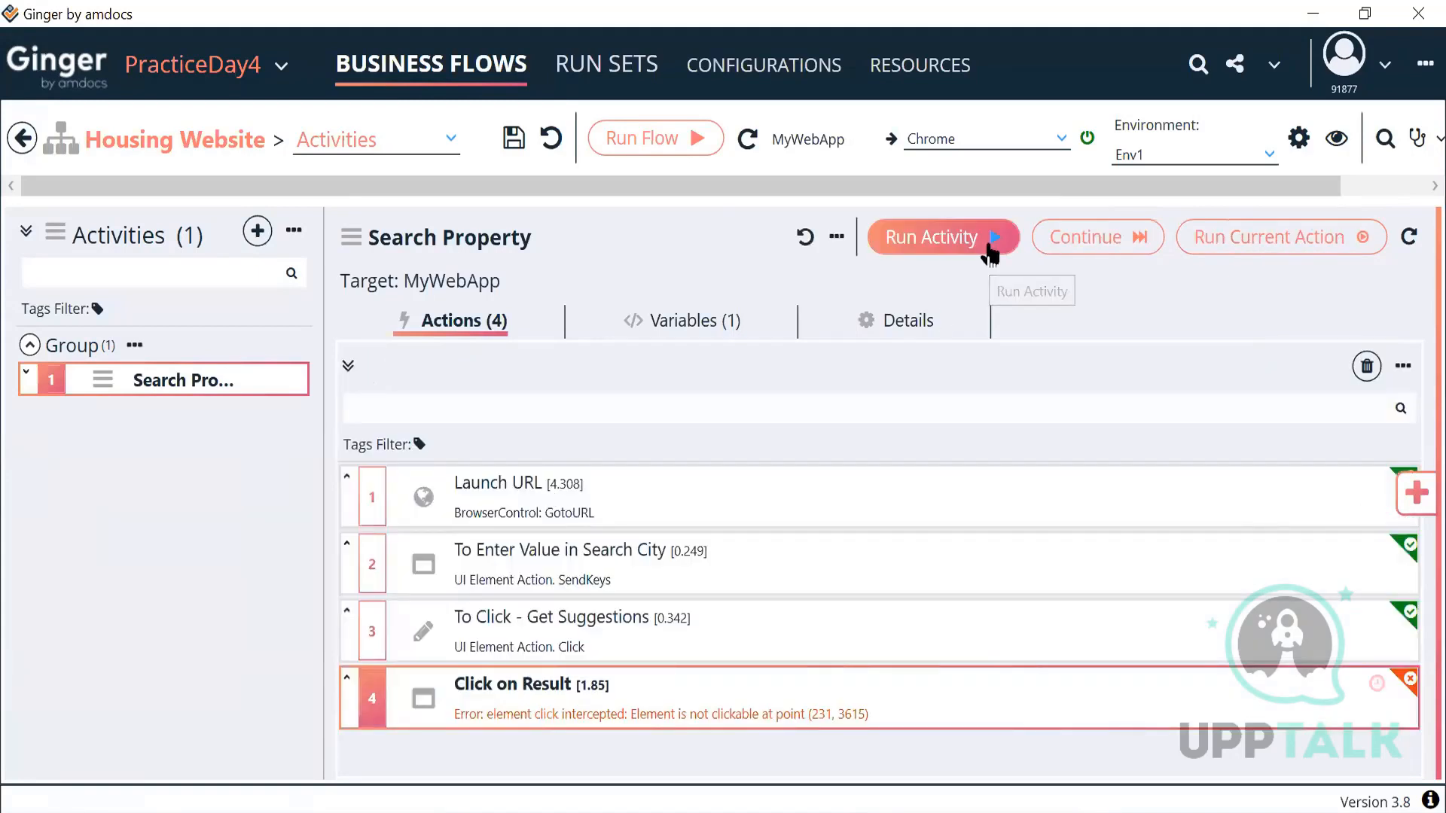
{"action": "left_click", "coordinate": [989, 256]}
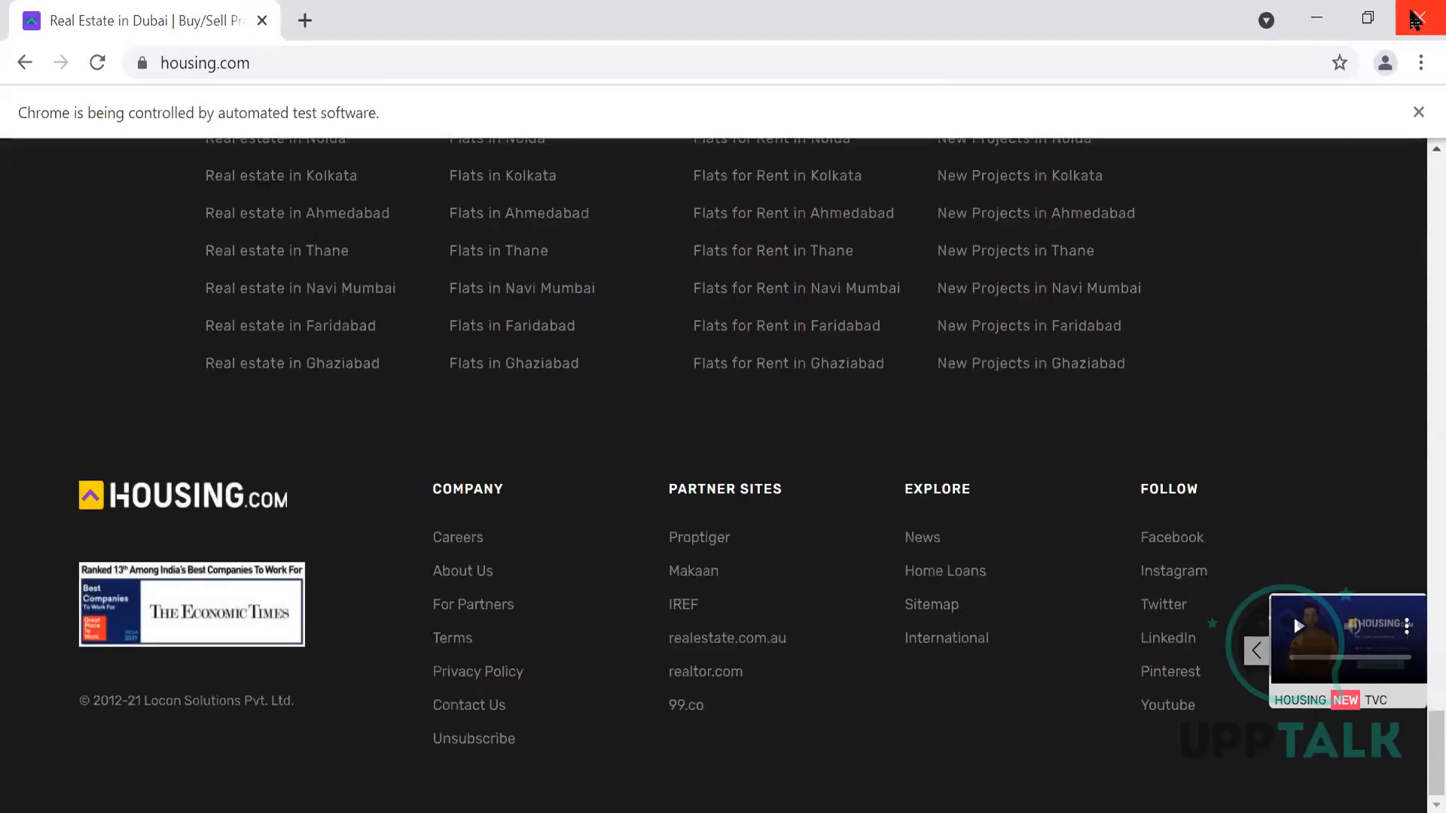
{"action": "left_click", "coordinate": [1416, 17]}
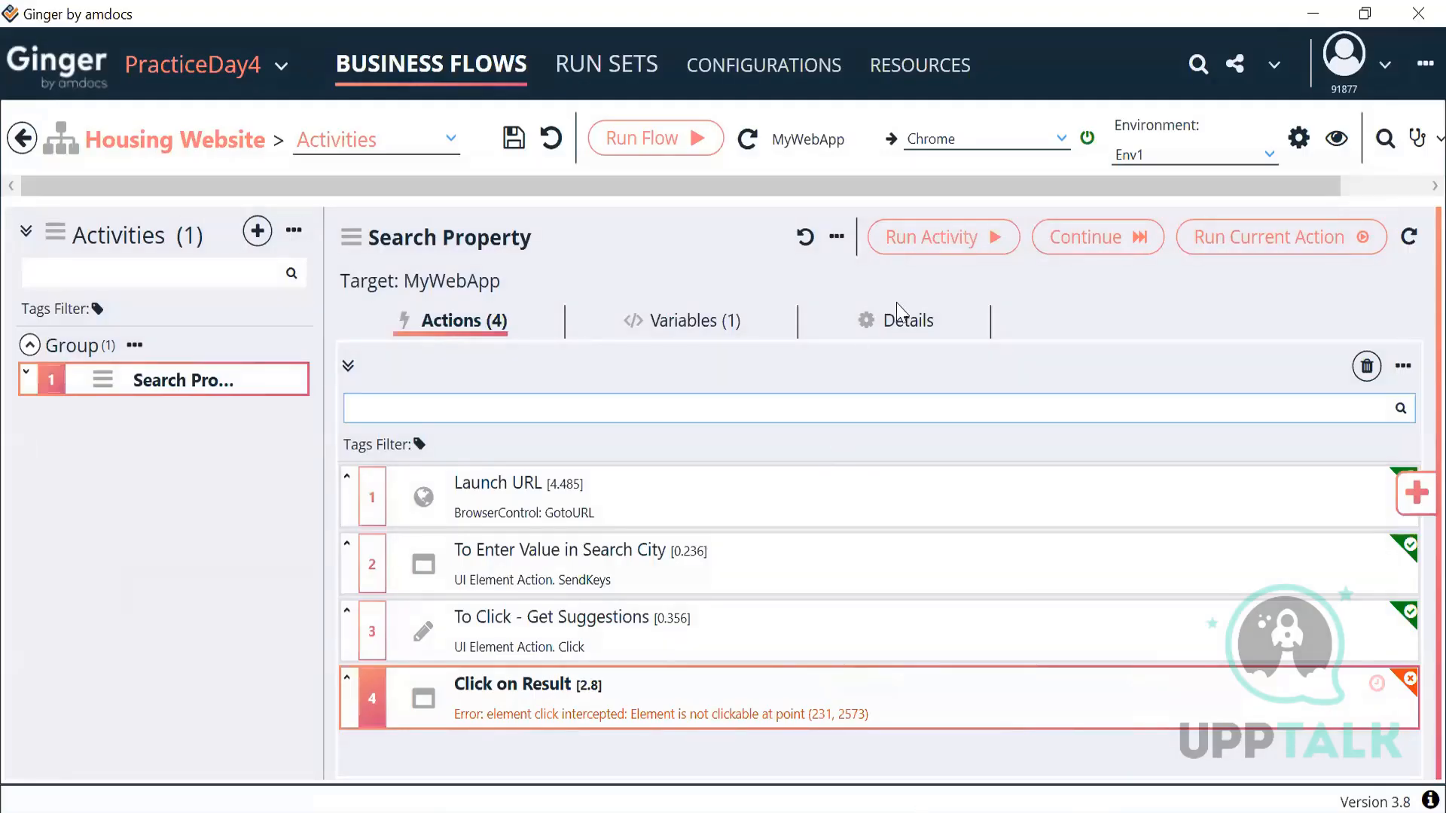
{"action": "left_click", "coordinate": [958, 239]}
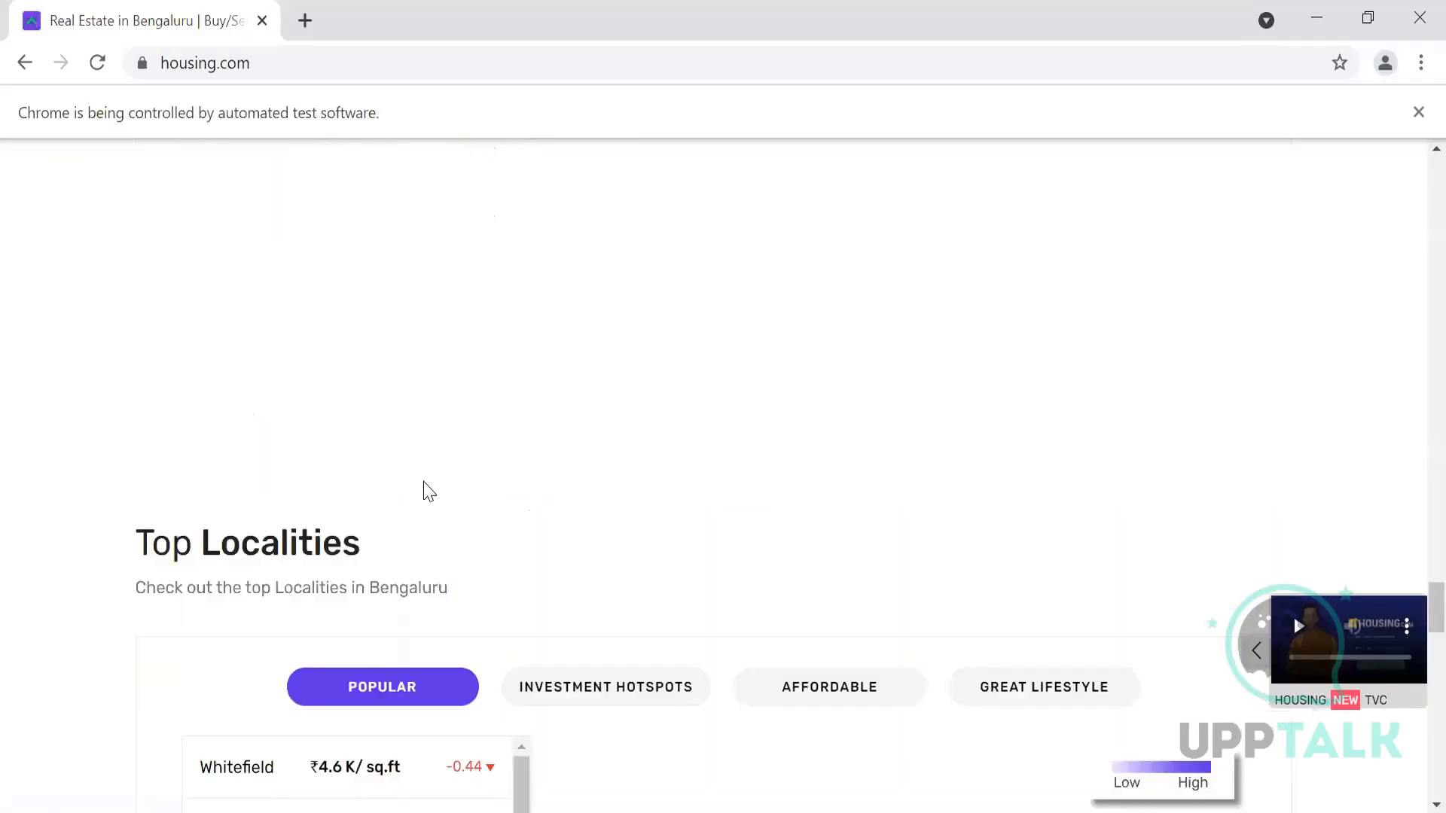
Step: Dismiss the housing.com notification prompt with Not Now
{"action": "scroll", "coordinate": [424, 491], "scroll_direction": "down", "scroll_amount": 10}
{"action": "scroll", "coordinate": [425, 494], "scroll_direction": "up", "scroll_amount": 20}
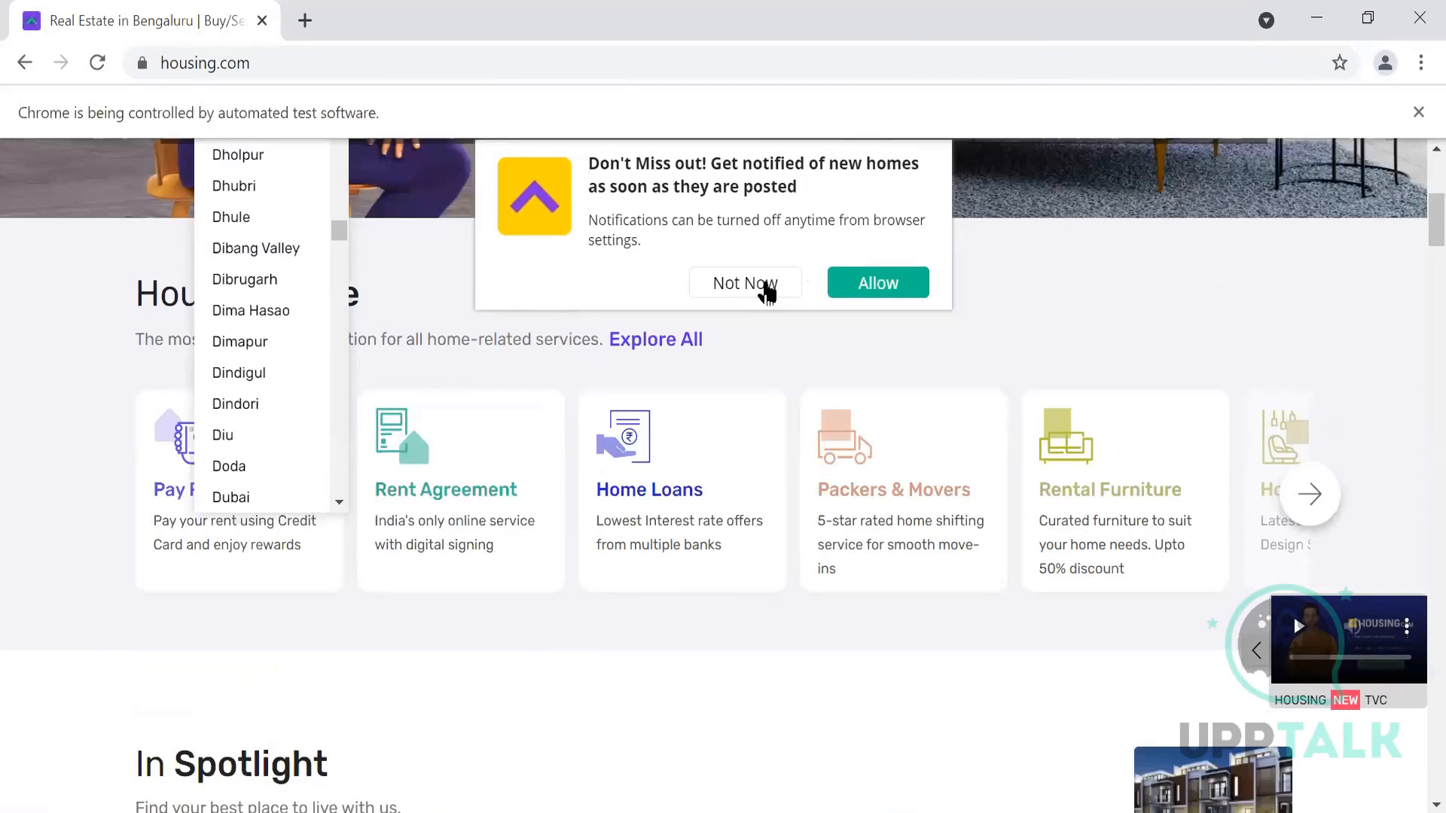
{"action": "left_click", "coordinate": [767, 290]}
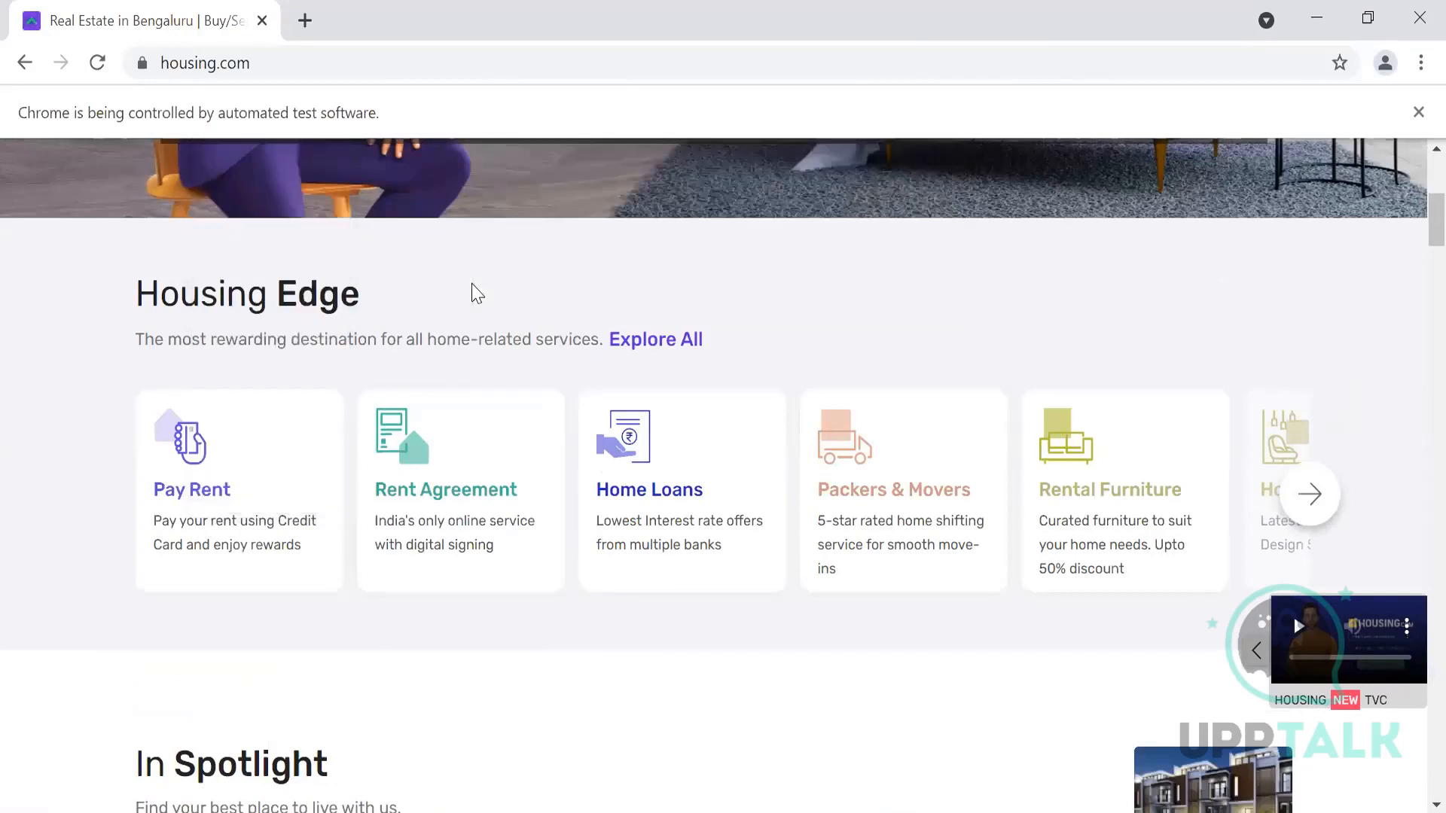
{"action": "scroll", "coordinate": [475, 290], "scroll_direction": "up", "scroll_amount": 5}
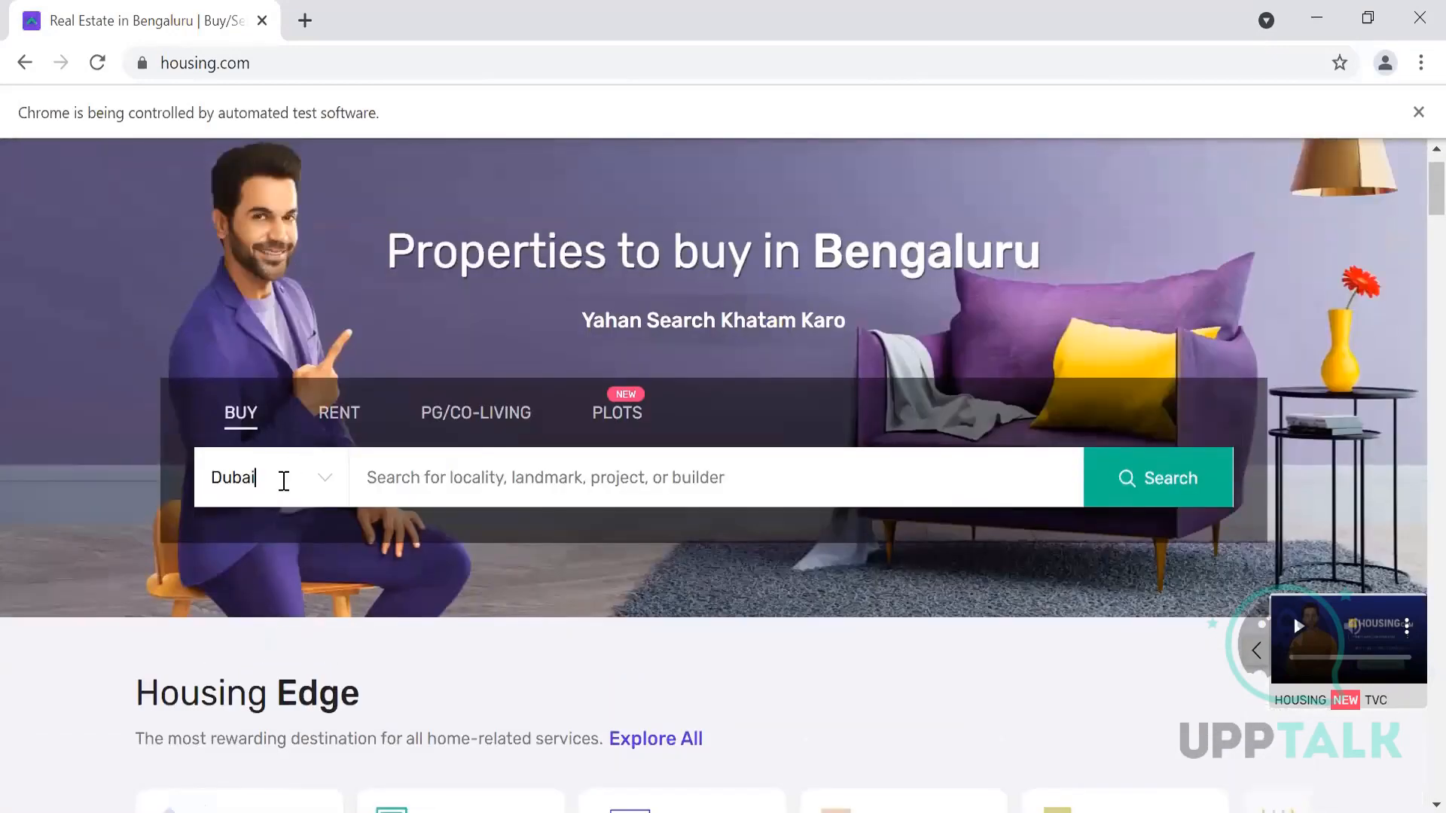
Step: Retype Dubai in the city search field and pick it from the suggestions
{"action": "left_click", "coordinate": [284, 480]}
{"action": "scroll", "coordinate": [296, 663], "scroll_direction": "down", "scroll_amount": 2}
{"action": "scroll", "coordinate": [294, 665], "scroll_direction": "down", "scroll_amount": 3}
{"action": "key", "text": "BackSpace"}
{"action": "type", "text": "i"}
{"action": "double_click", "coordinate": [288, 483]}
{"action": "left_click", "coordinate": [288, 483]}
{"action": "left_click", "coordinate": [289, 482]}
{"action": "left_click", "coordinate": [288, 483]}
{"action": "left_click", "coordinate": [288, 482]}
{"action": "type", "text": "Dubai"}
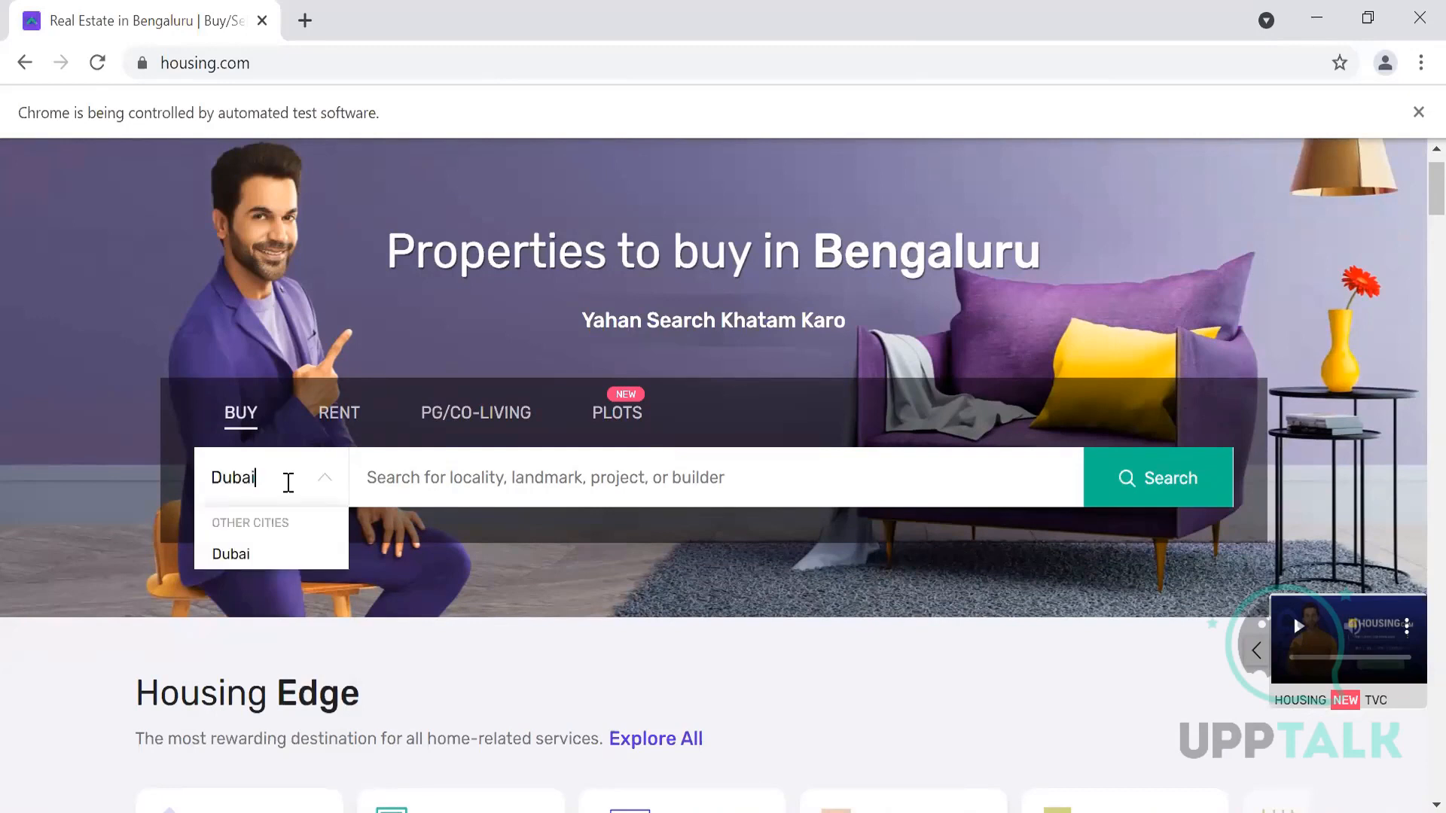
{"action": "key", "text": "Down"}
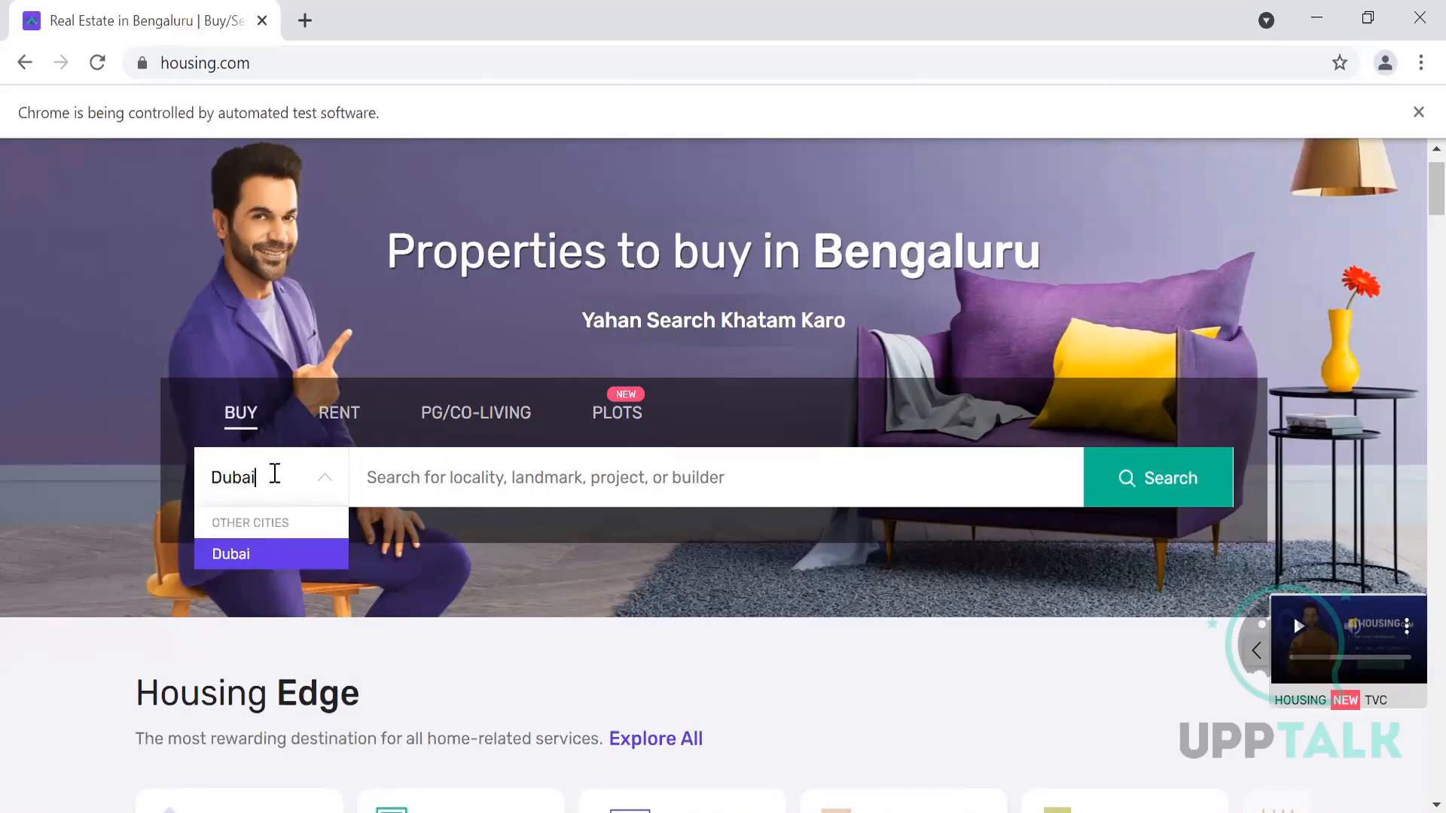
{"action": "key", "text": "Return"}
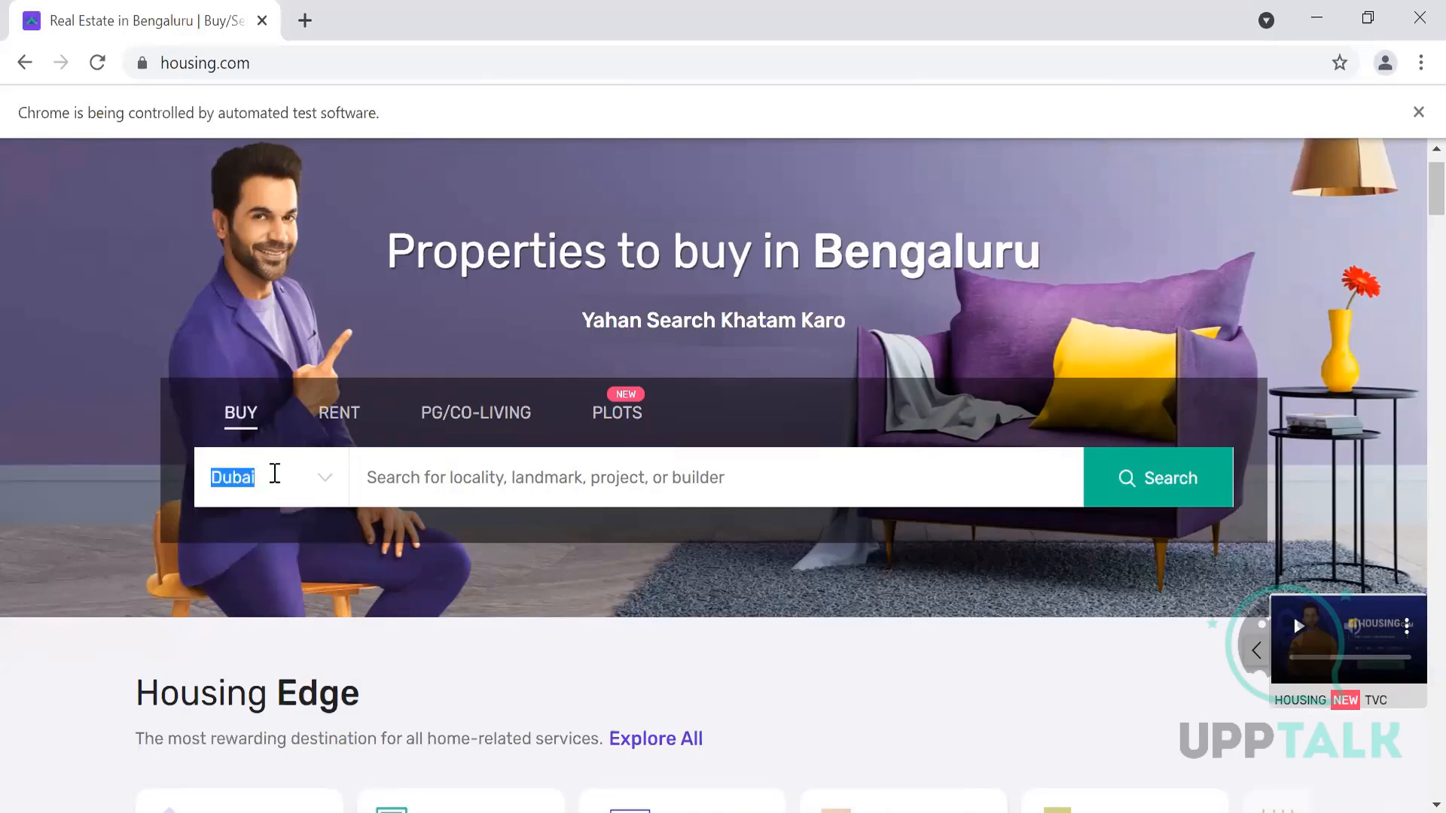
Step: Delete Dubai from the city field and browse the full list of cities
{"action": "key", "text": "BackSpace"}
{"action": "left_click", "coordinate": [274, 474]}
{"action": "scroll", "coordinate": [285, 751], "scroll_direction": "down", "scroll_amount": 2}
{"action": "scroll", "coordinate": [285, 750], "scroll_direction": "down", "scroll_amount": 3}
{"action": "scroll", "coordinate": [283, 751], "scroll_direction": "up", "scroll_amount": 5}
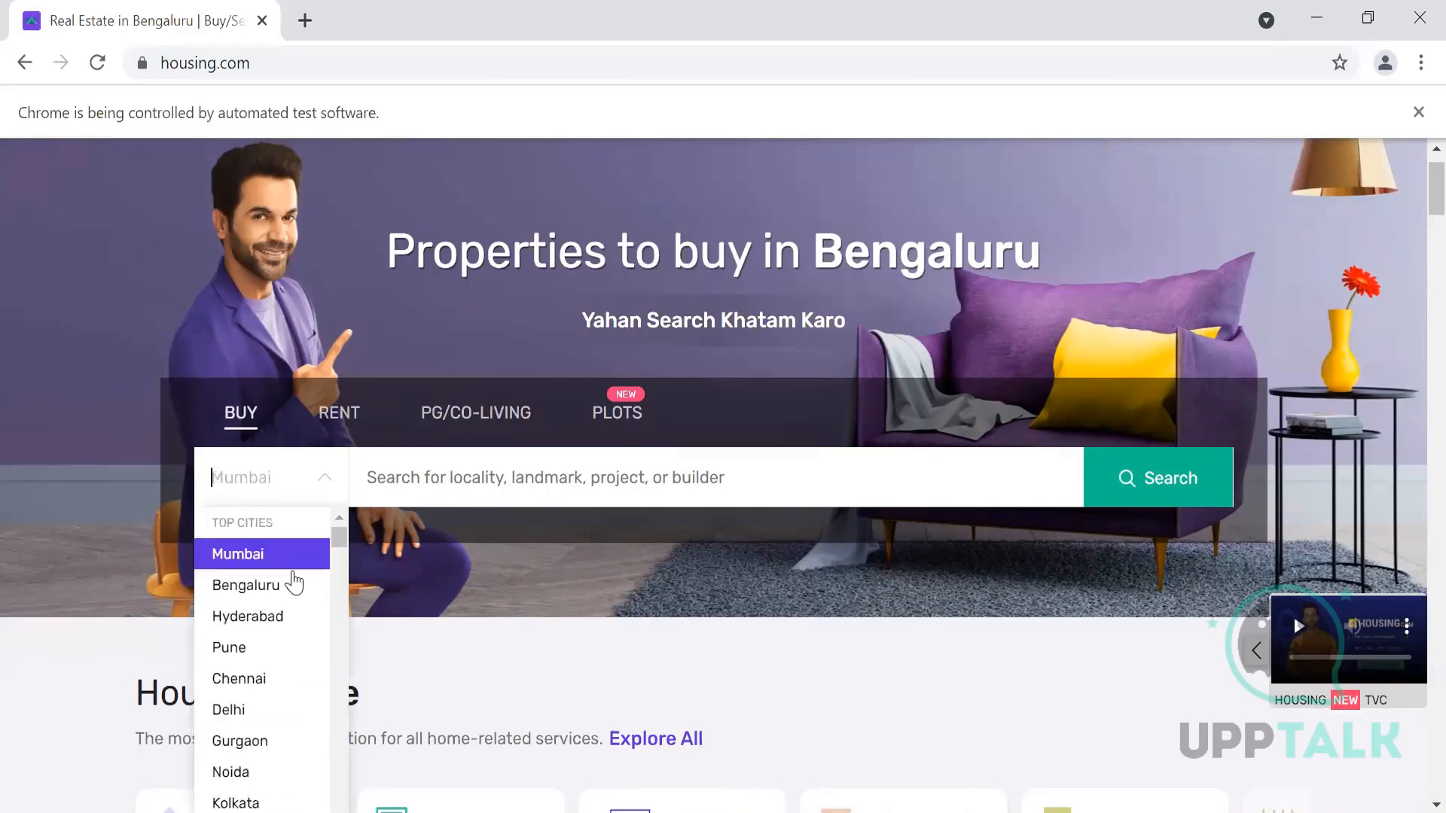
{"action": "scroll", "coordinate": [283, 690], "scroll_direction": "down", "scroll_amount": 3}
{"action": "scroll", "coordinate": [284, 692], "scroll_direction": "up", "scroll_amount": 3}
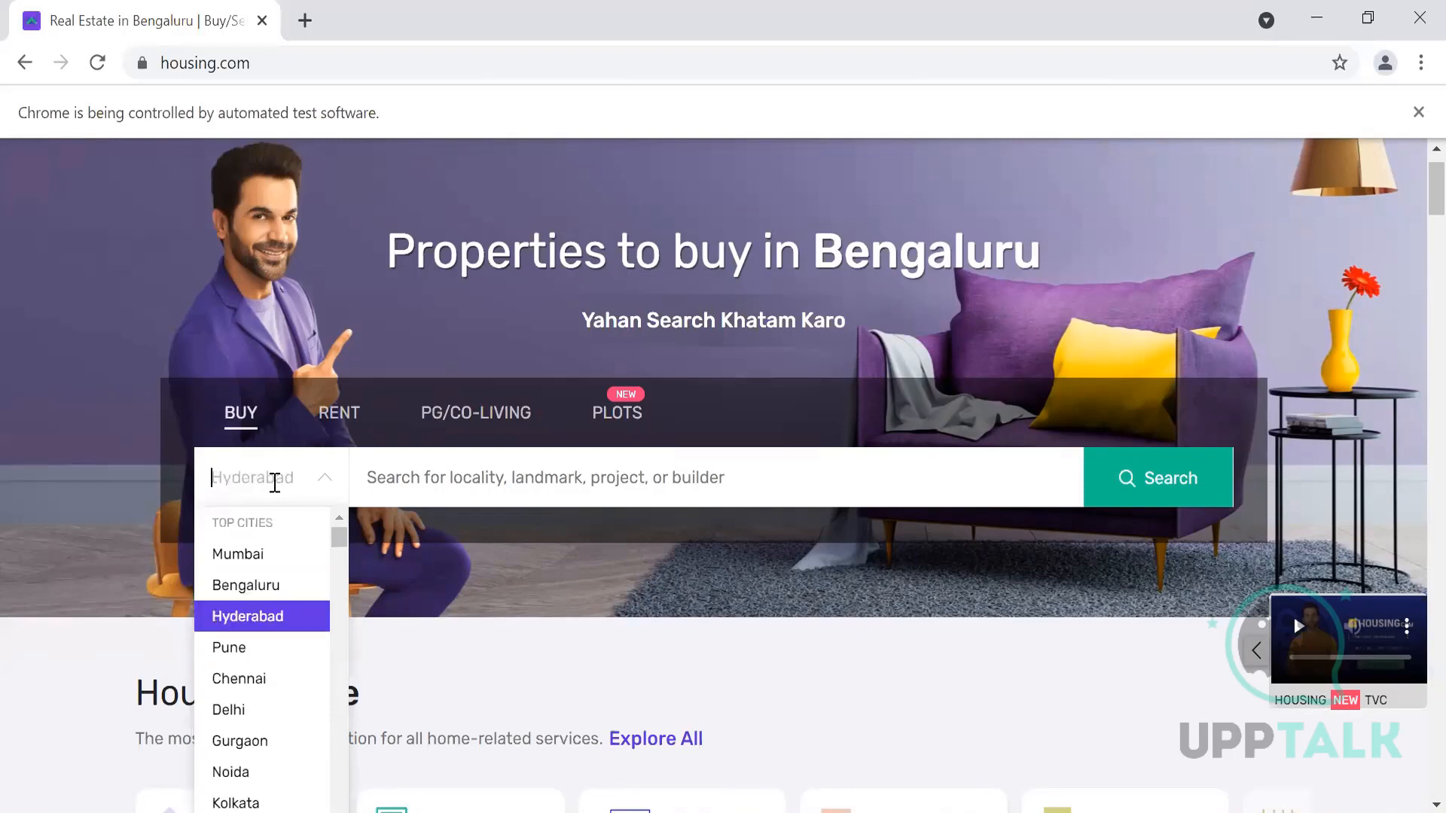
{"action": "scroll", "coordinate": [286, 645], "scroll_direction": "down", "scroll_amount": 3}
{"action": "scroll", "coordinate": [425, 677], "scroll_direction": "down", "scroll_amount": 3}
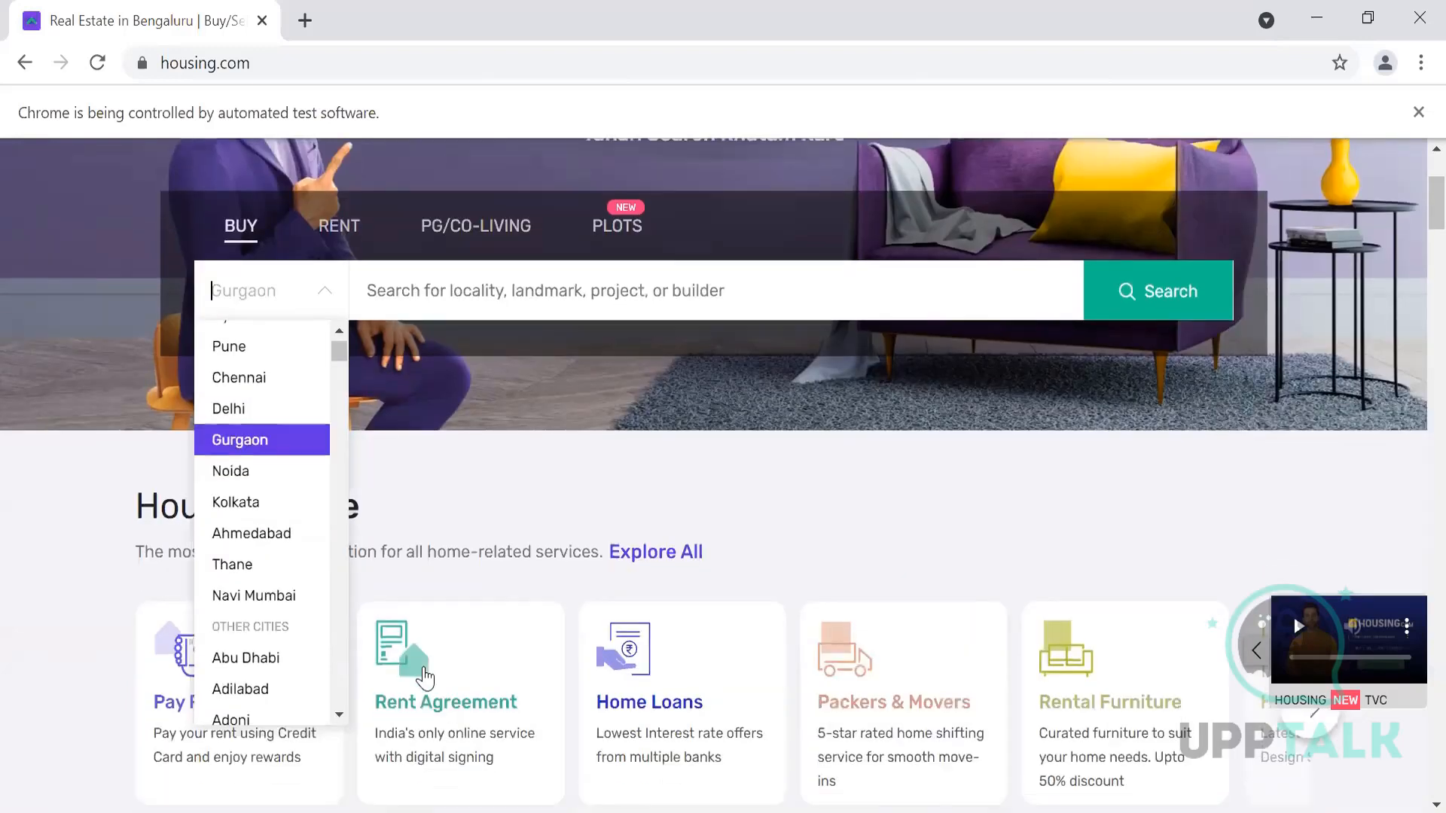
{"action": "scroll", "coordinate": [277, 651], "scroll_direction": "down", "scroll_amount": 10}
{"action": "scroll", "coordinate": [277, 653], "scroll_direction": "down", "scroll_amount": 17}
{"action": "scroll", "coordinate": [277, 653], "scroll_direction": "up", "scroll_amount": 20}
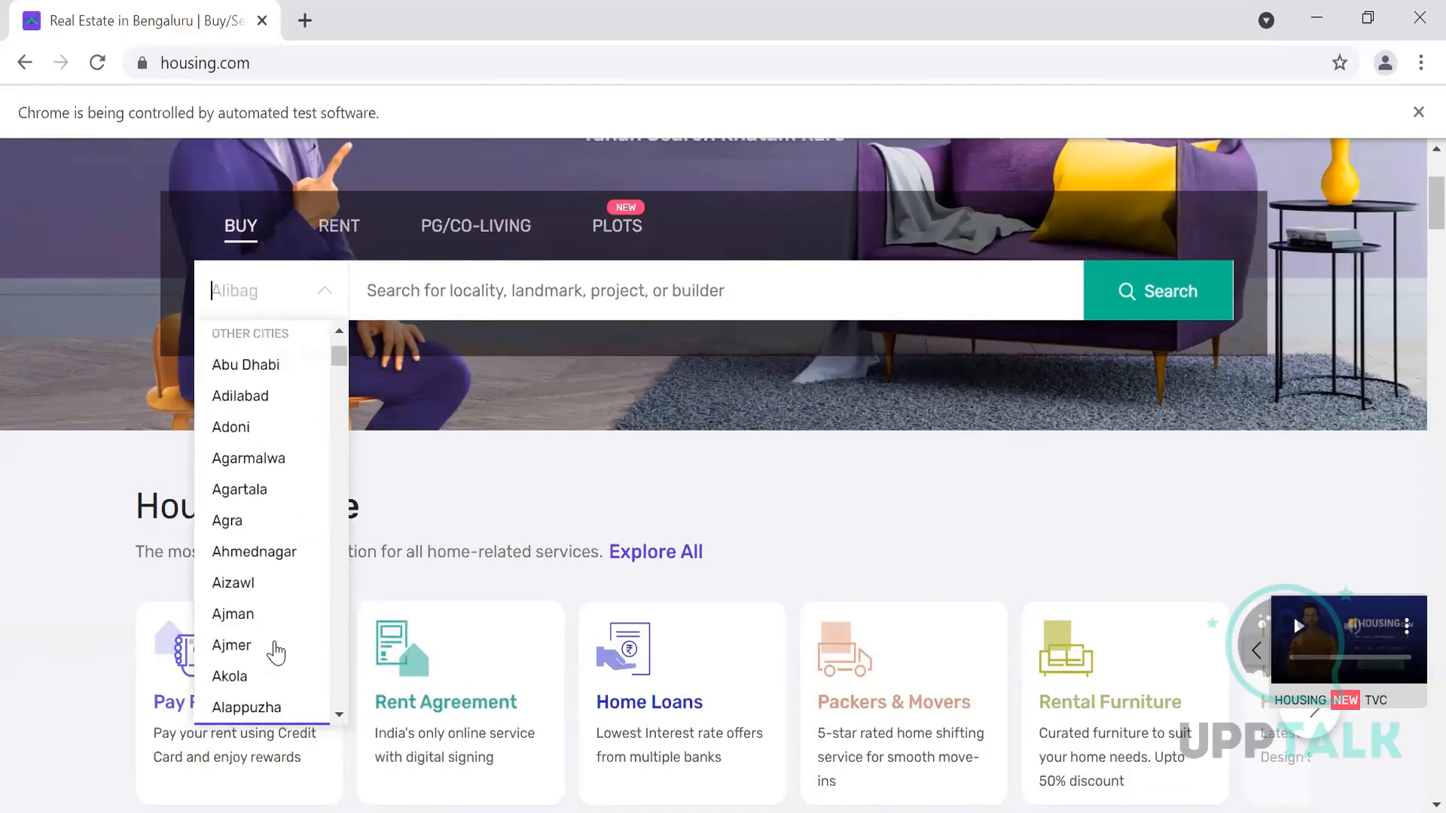
{"action": "scroll", "coordinate": [277, 653], "scroll_direction": "up", "scroll_amount": 5}
{"action": "key", "text": "alt+Tab"}
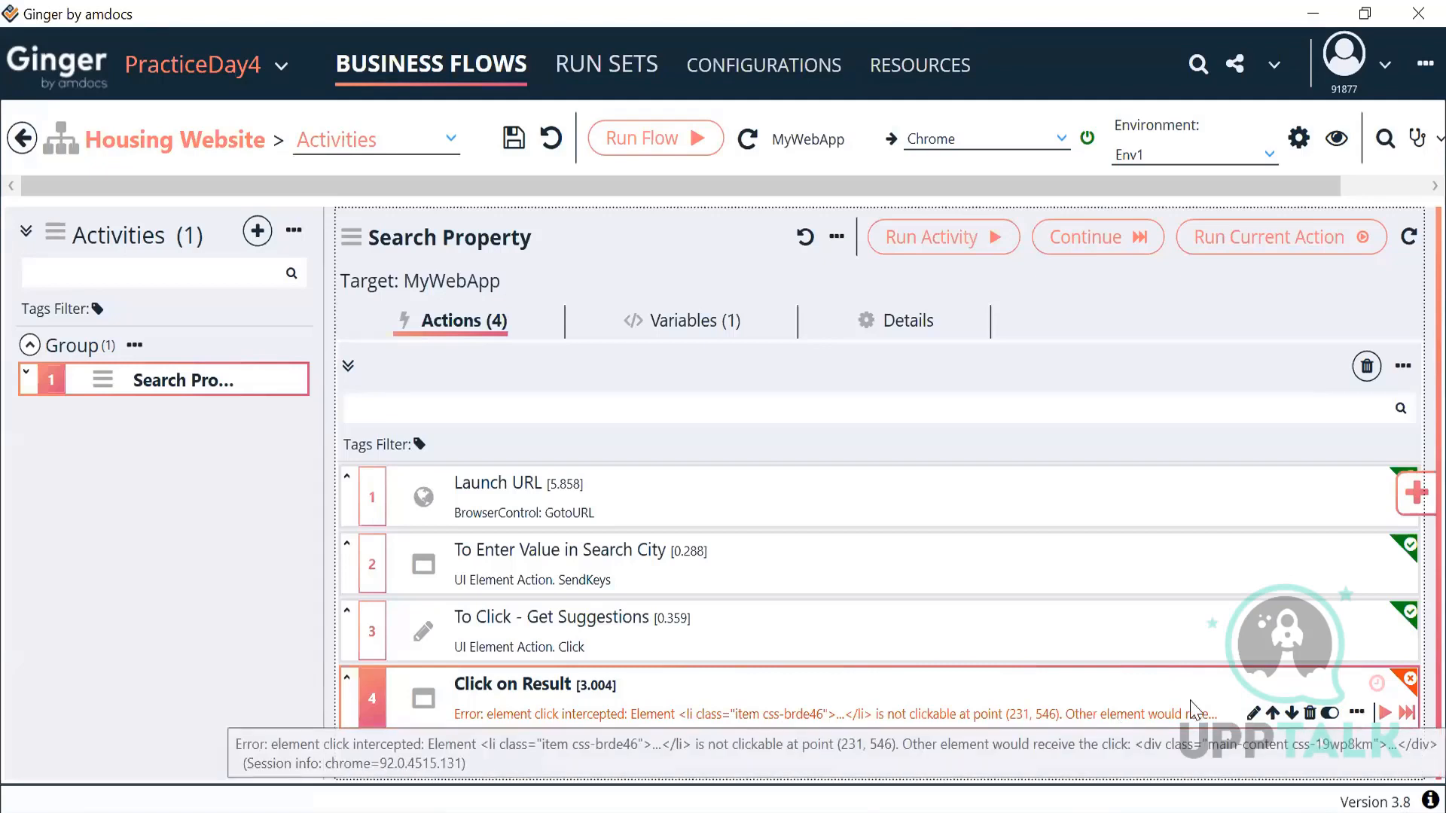
Step: Inspect the locator settings of the To Click - Get Suggestions action
{"action": "left_click", "coordinate": [1069, 623]}
{"action": "double_click", "coordinate": [1070, 623]}
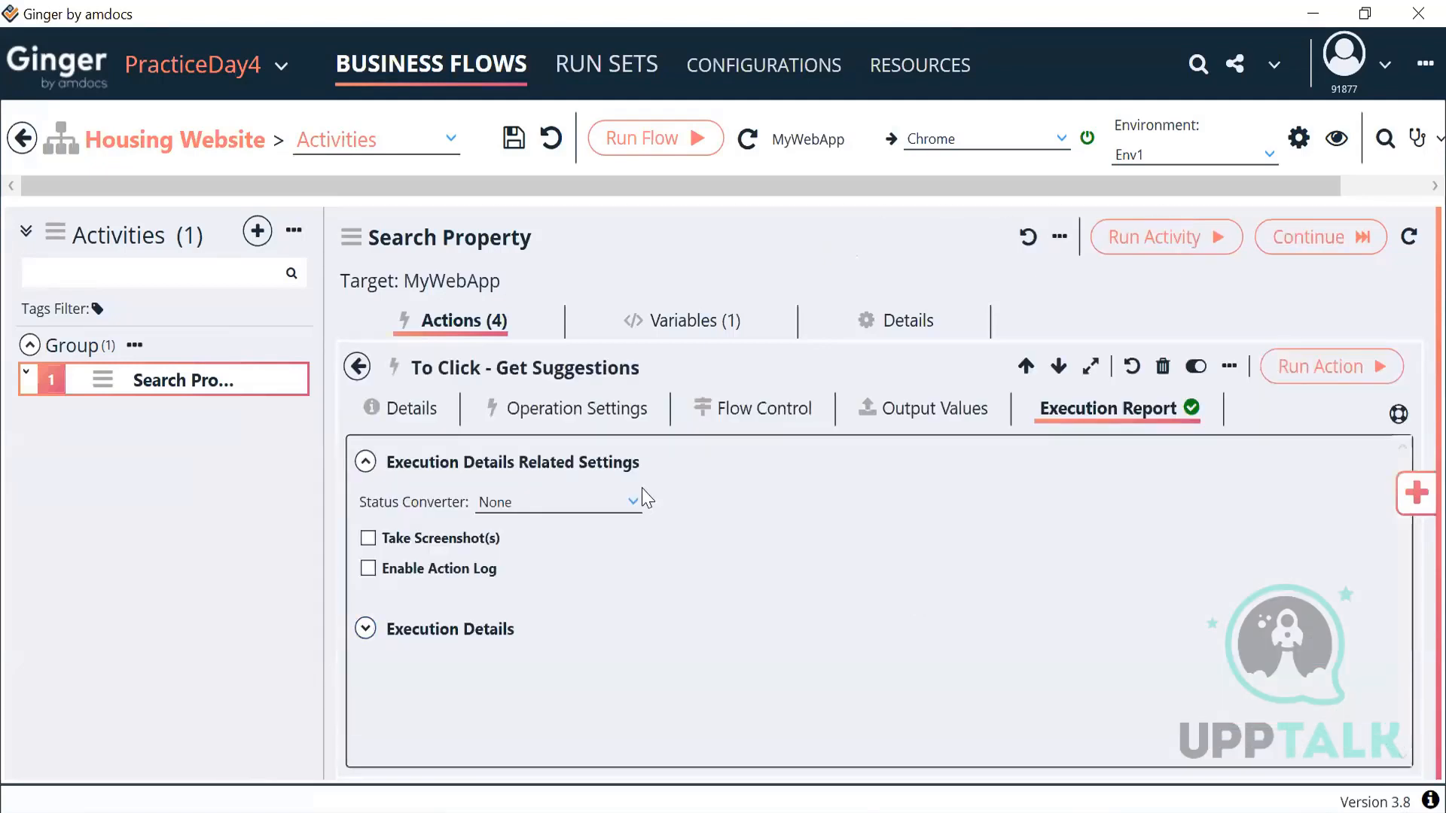
{"action": "left_click", "coordinate": [608, 414]}
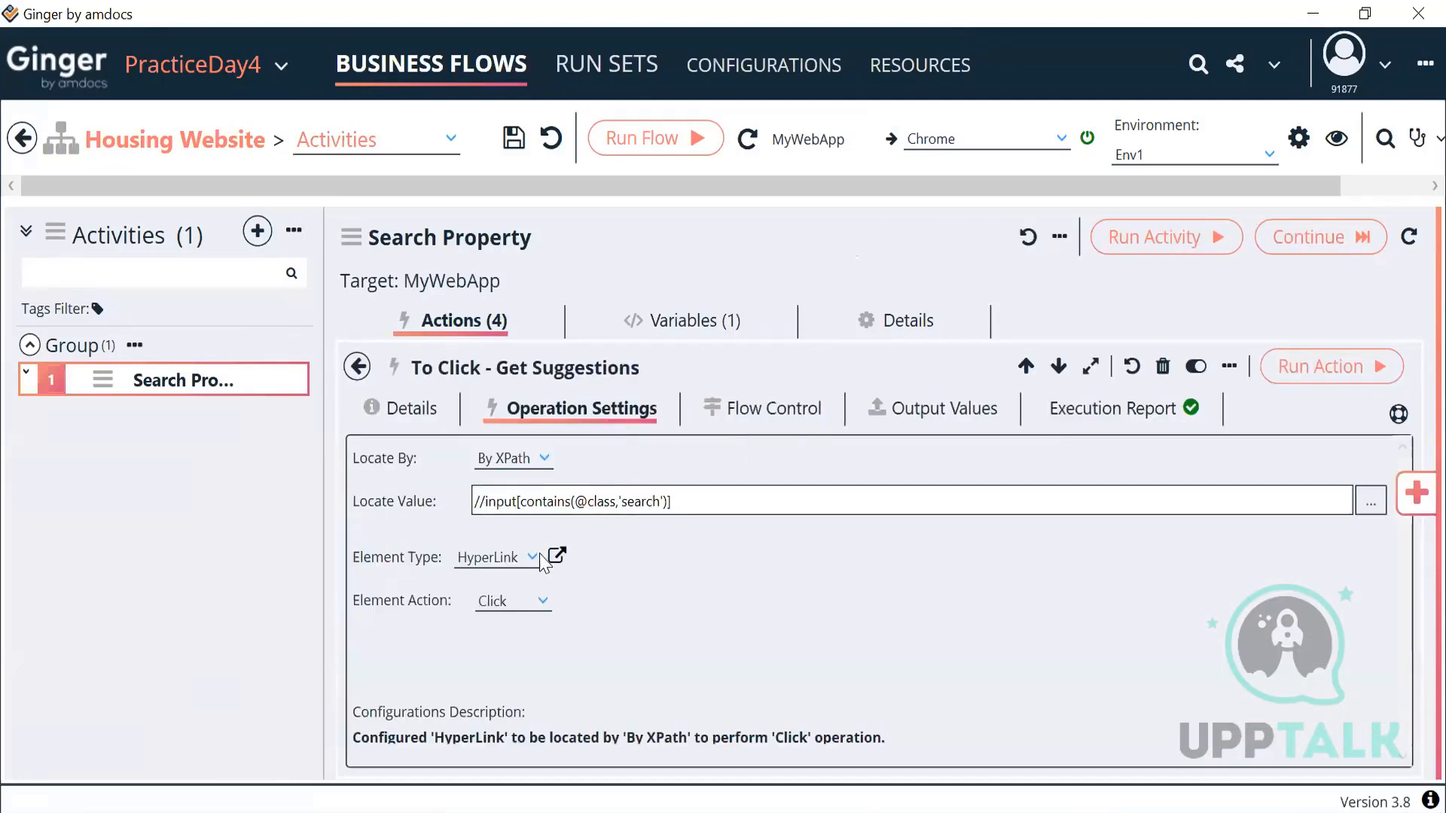
{"action": "left_click", "coordinate": [355, 369]}
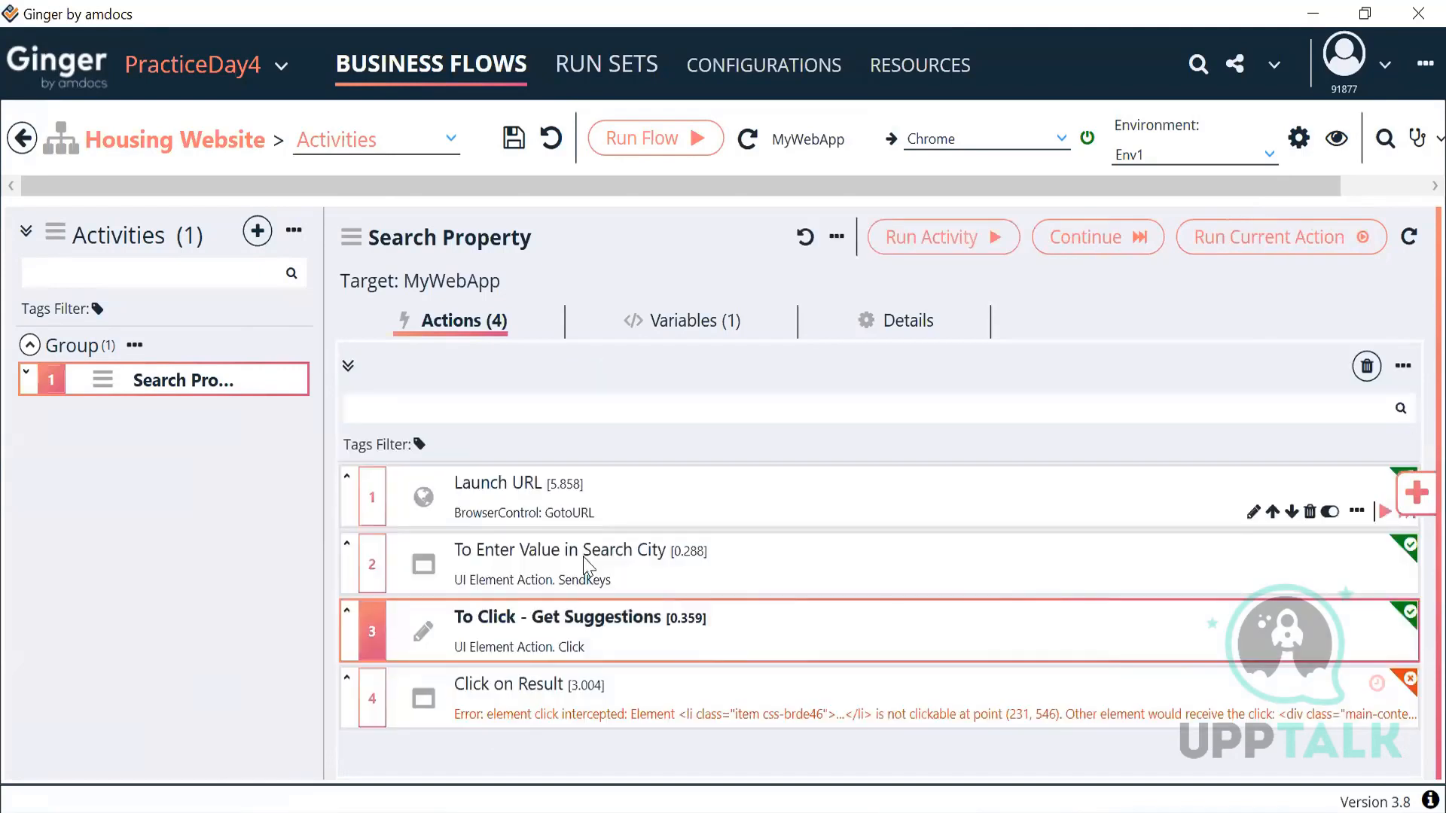
Step: Check the Search City action's ACT_CityName value, then go back to the Housing Website flow page
{"action": "left_click", "coordinate": [609, 581]}
{"action": "double_click", "coordinate": [608, 581]}
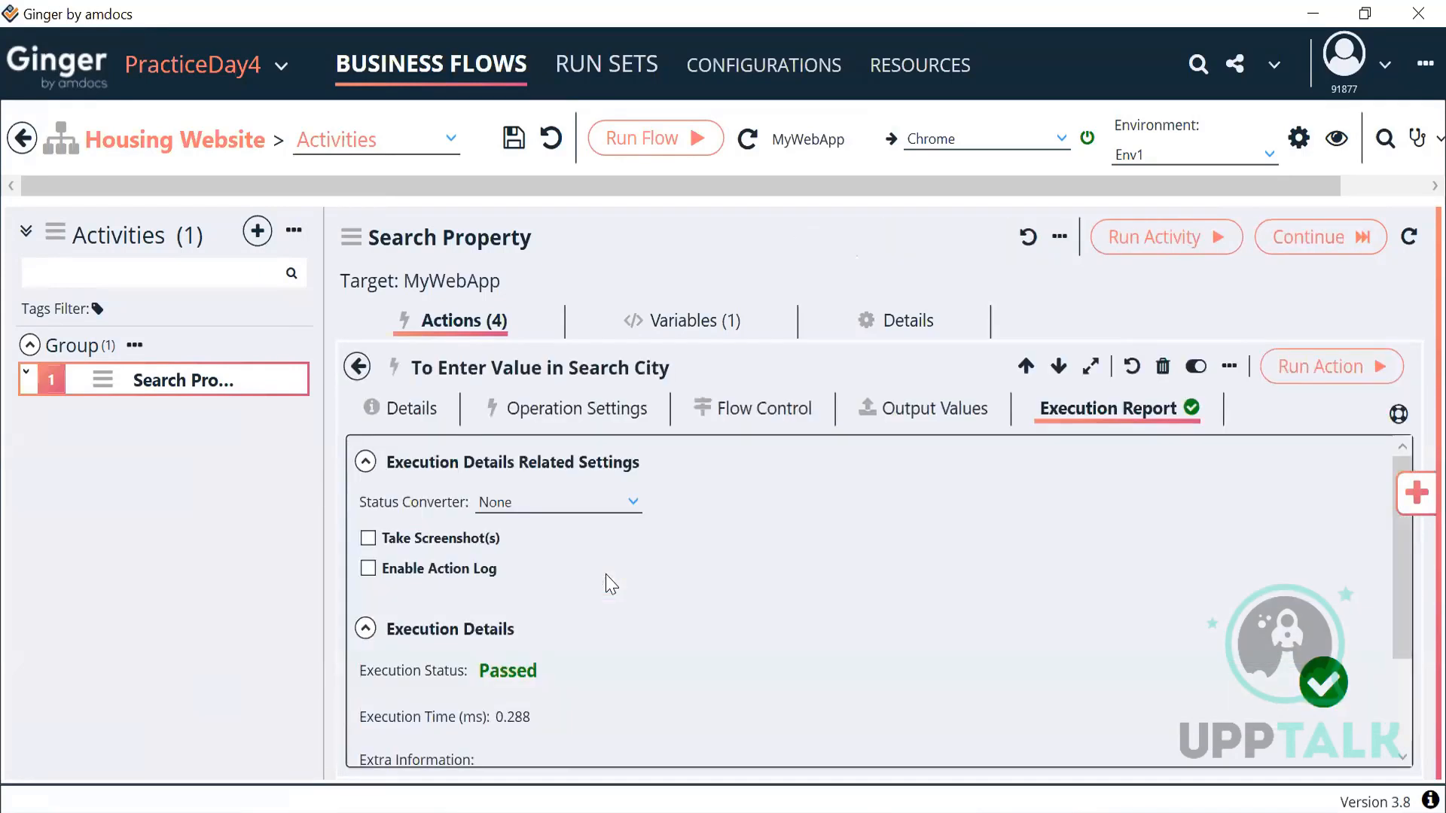
{"action": "left_click", "coordinate": [544, 416]}
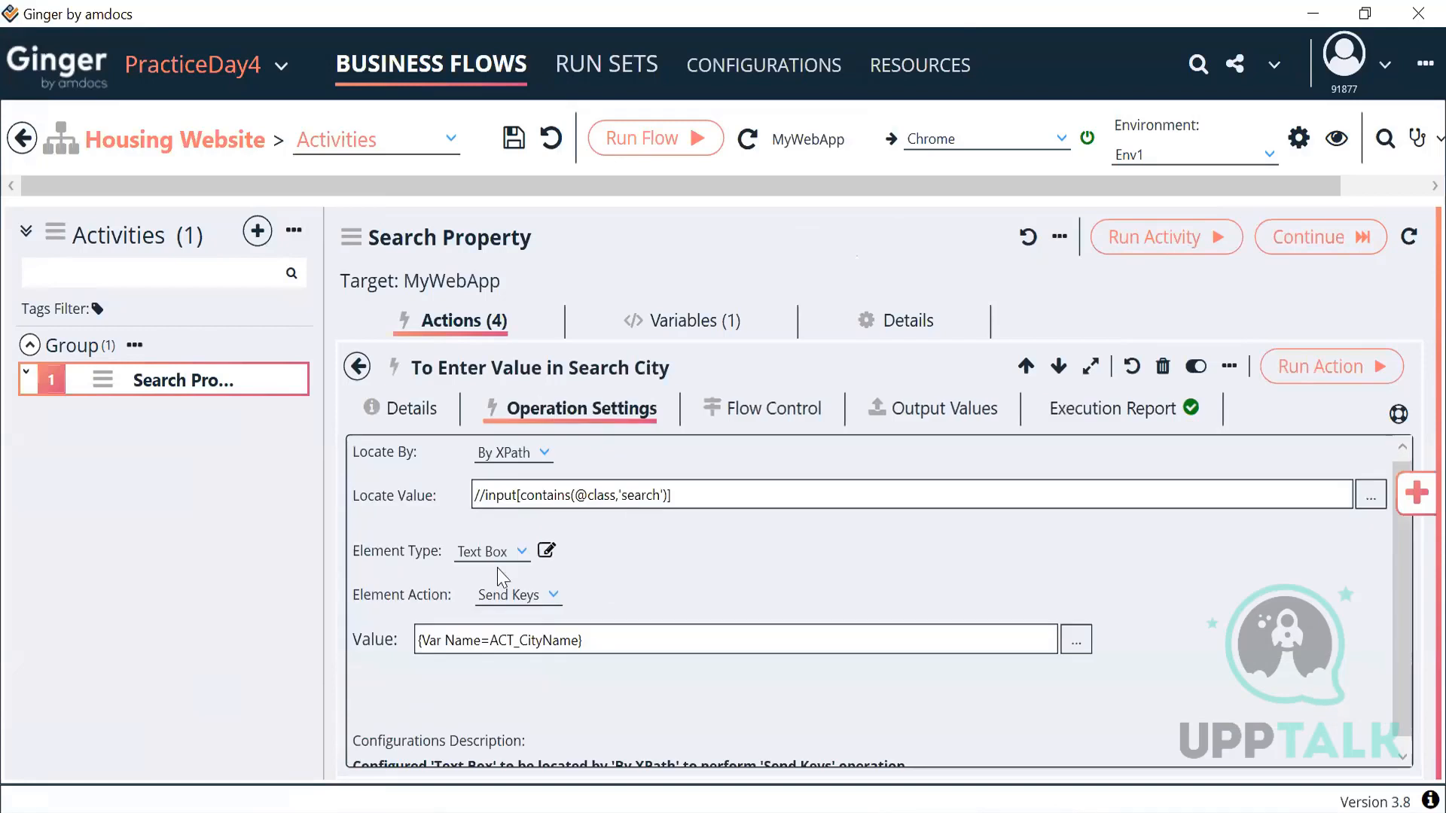
{"action": "left_click_drag", "start_coordinate": [585, 639], "coordinate": [358, 645]}
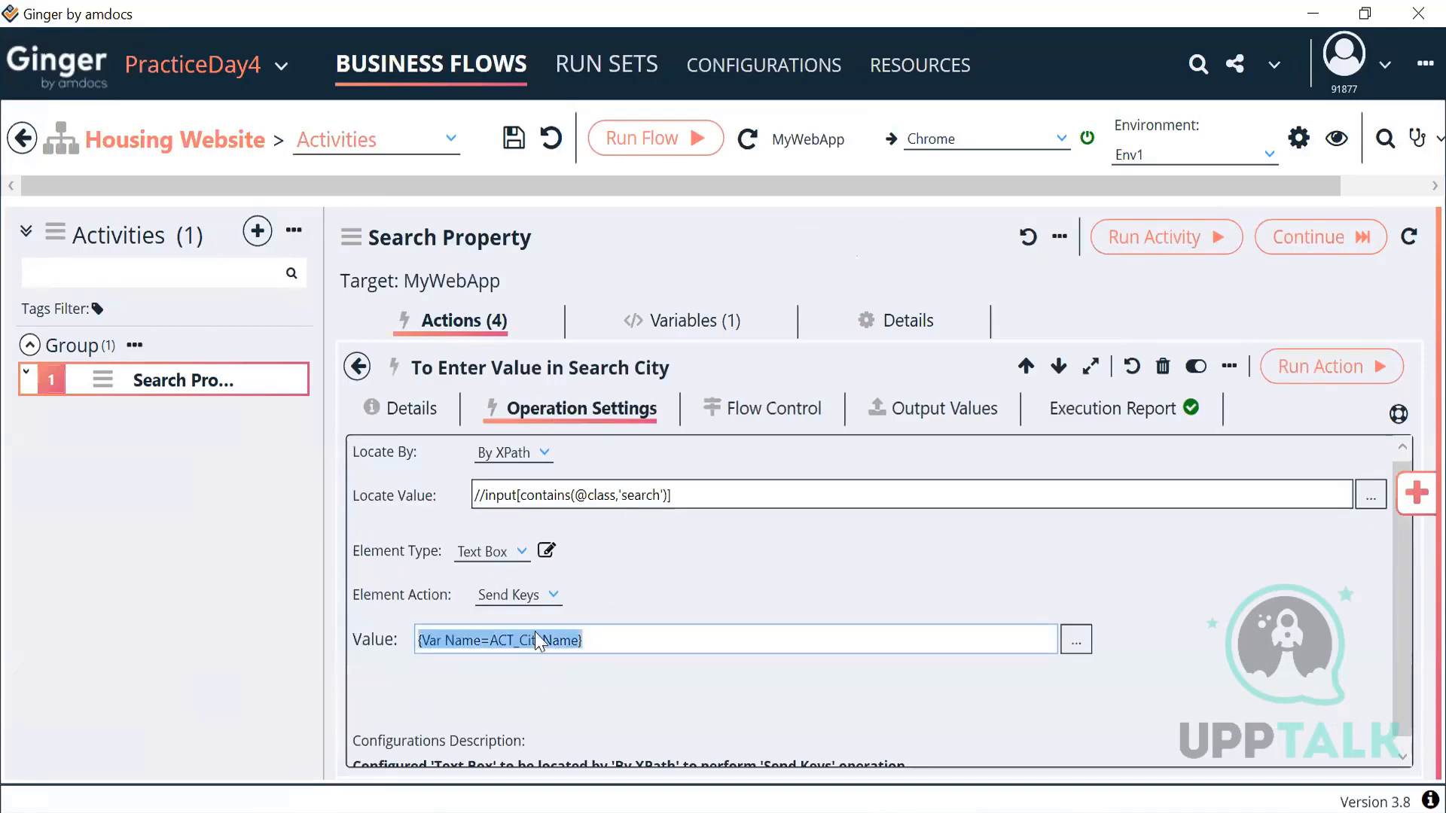
{"action": "left_click", "coordinate": [357, 367]}
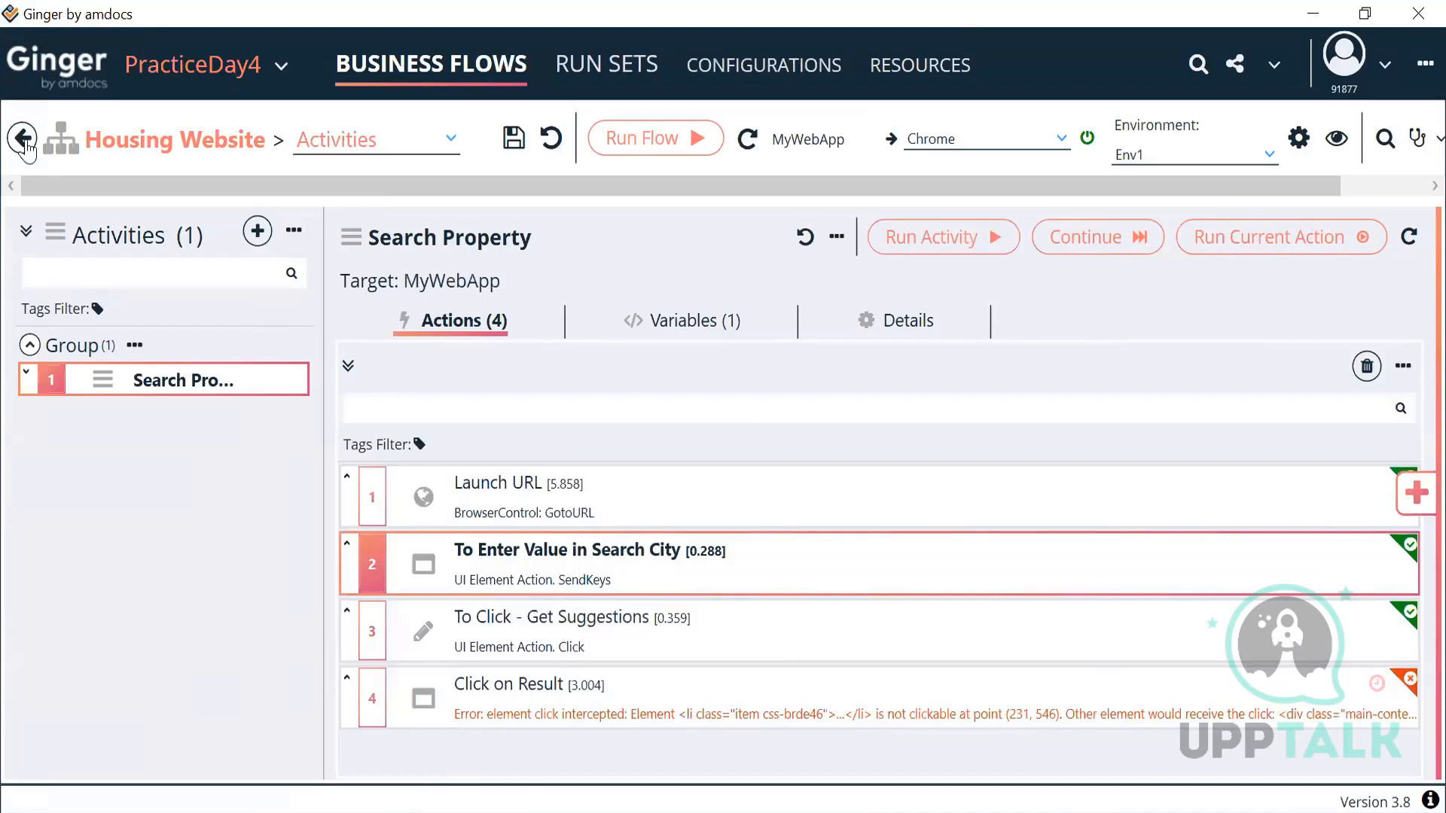
{"action": "left_click", "coordinate": [23, 137]}
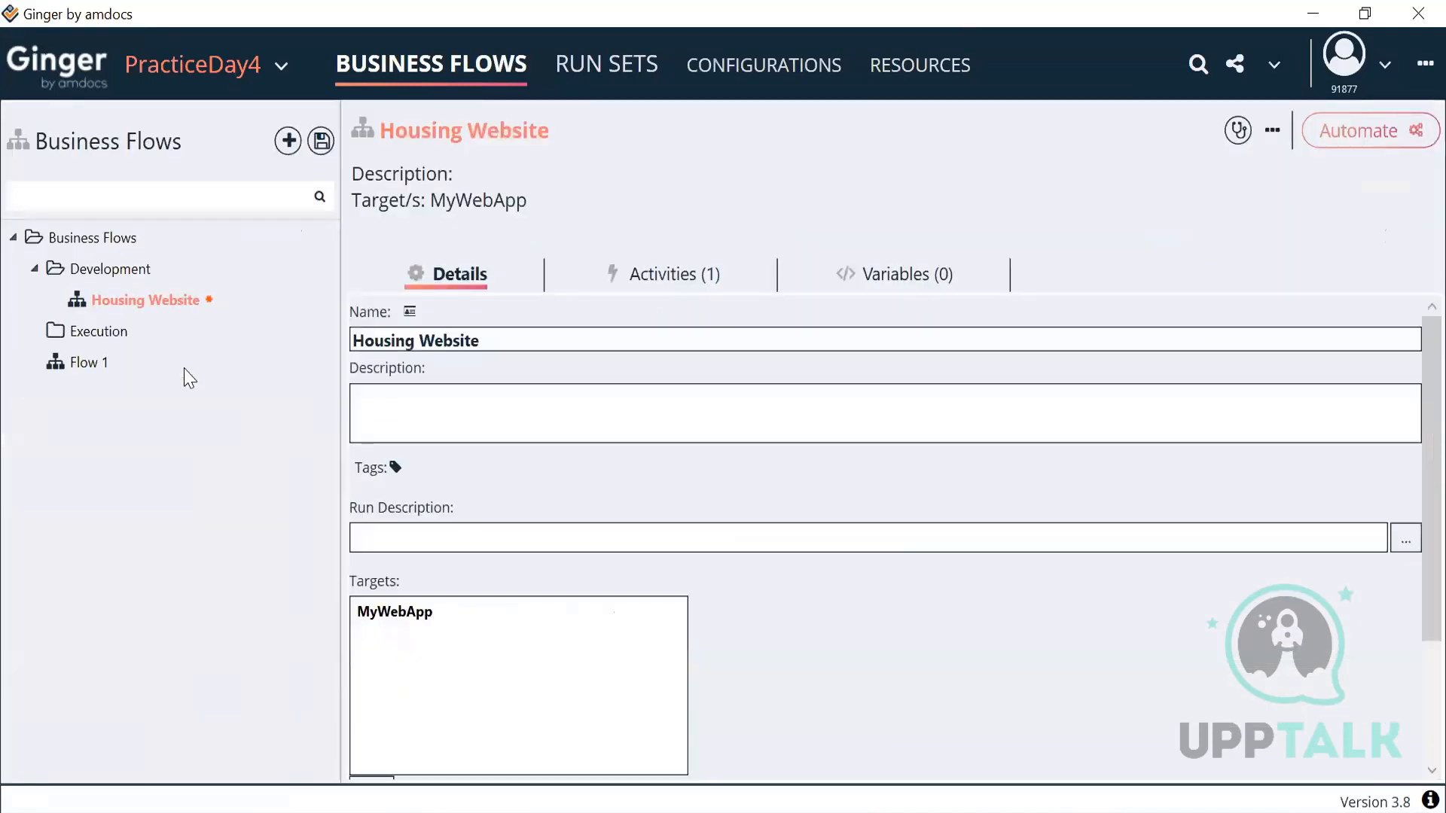
Step: Open the Housing Website flow under Development and save it
{"action": "right_click", "coordinate": [139, 279]}
{"action": "left_click", "coordinate": [112, 312]}
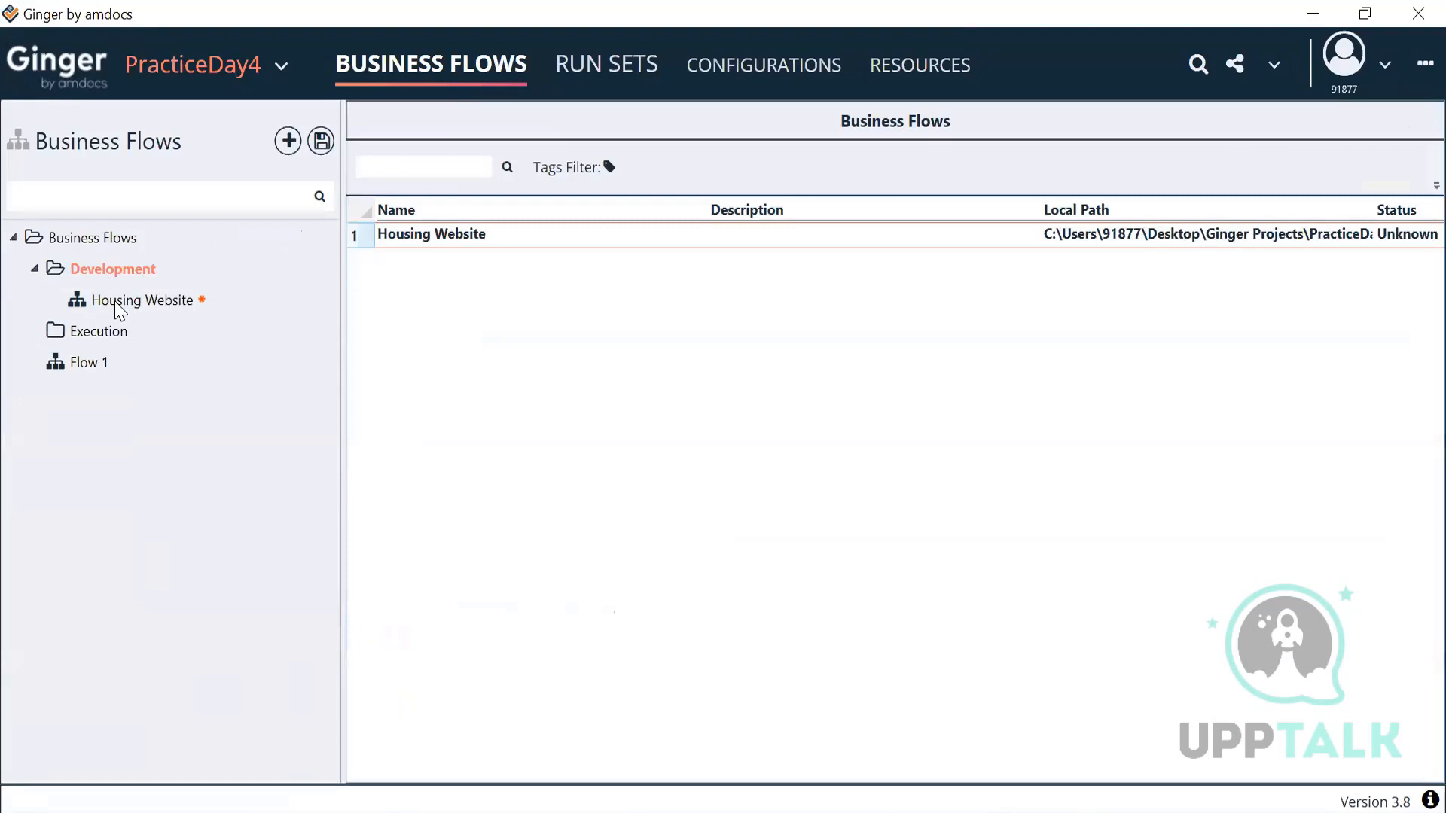
{"action": "left_click", "coordinate": [118, 309]}
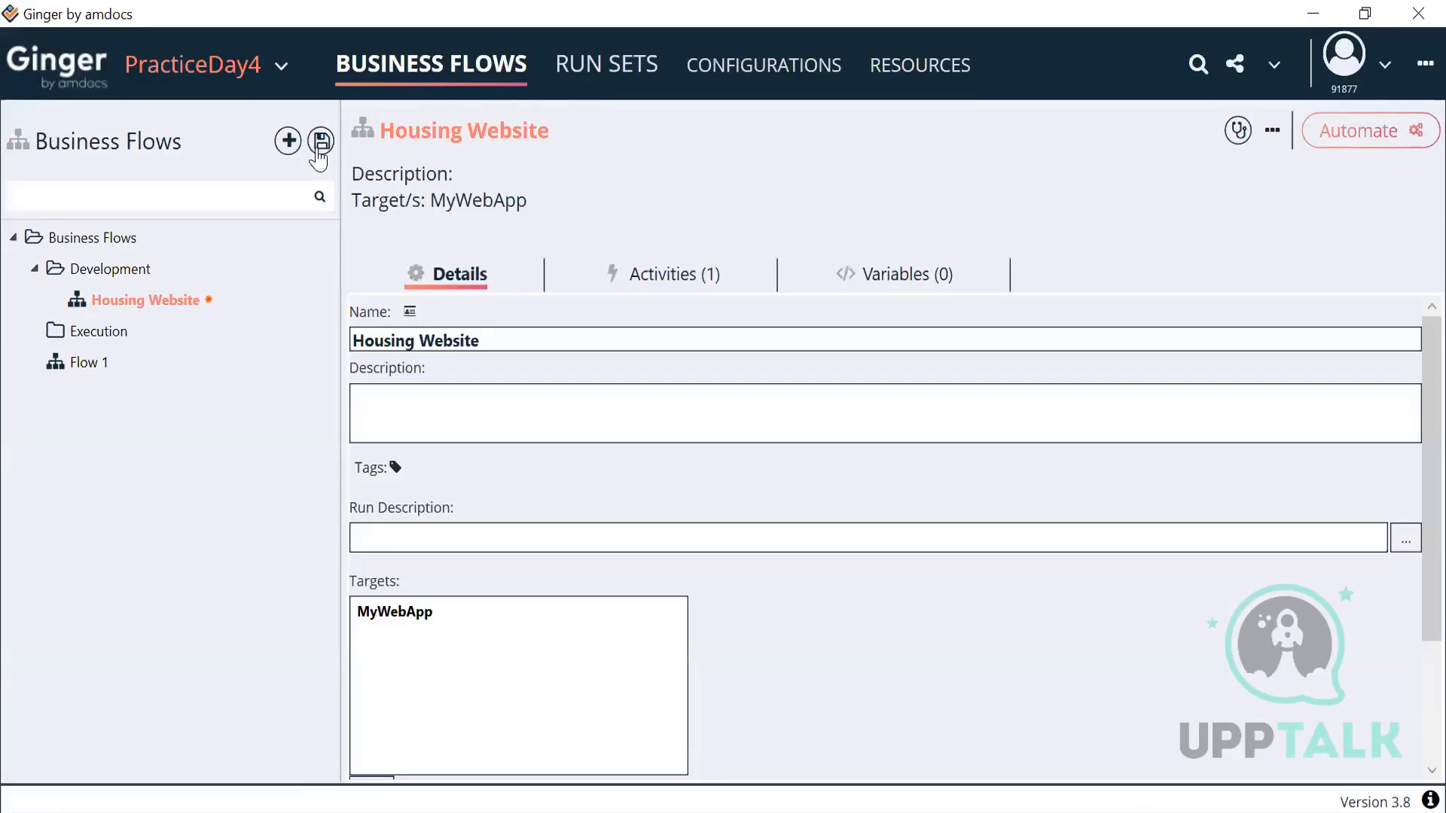
{"action": "left_click", "coordinate": [321, 140]}
Step: Add a new business flow named Google under Development and open it for automation
{"action": "right_click", "coordinate": [122, 277]}
{"action": "left_click", "coordinate": [172, 294]}
{"action": "type", "text": "Google"}
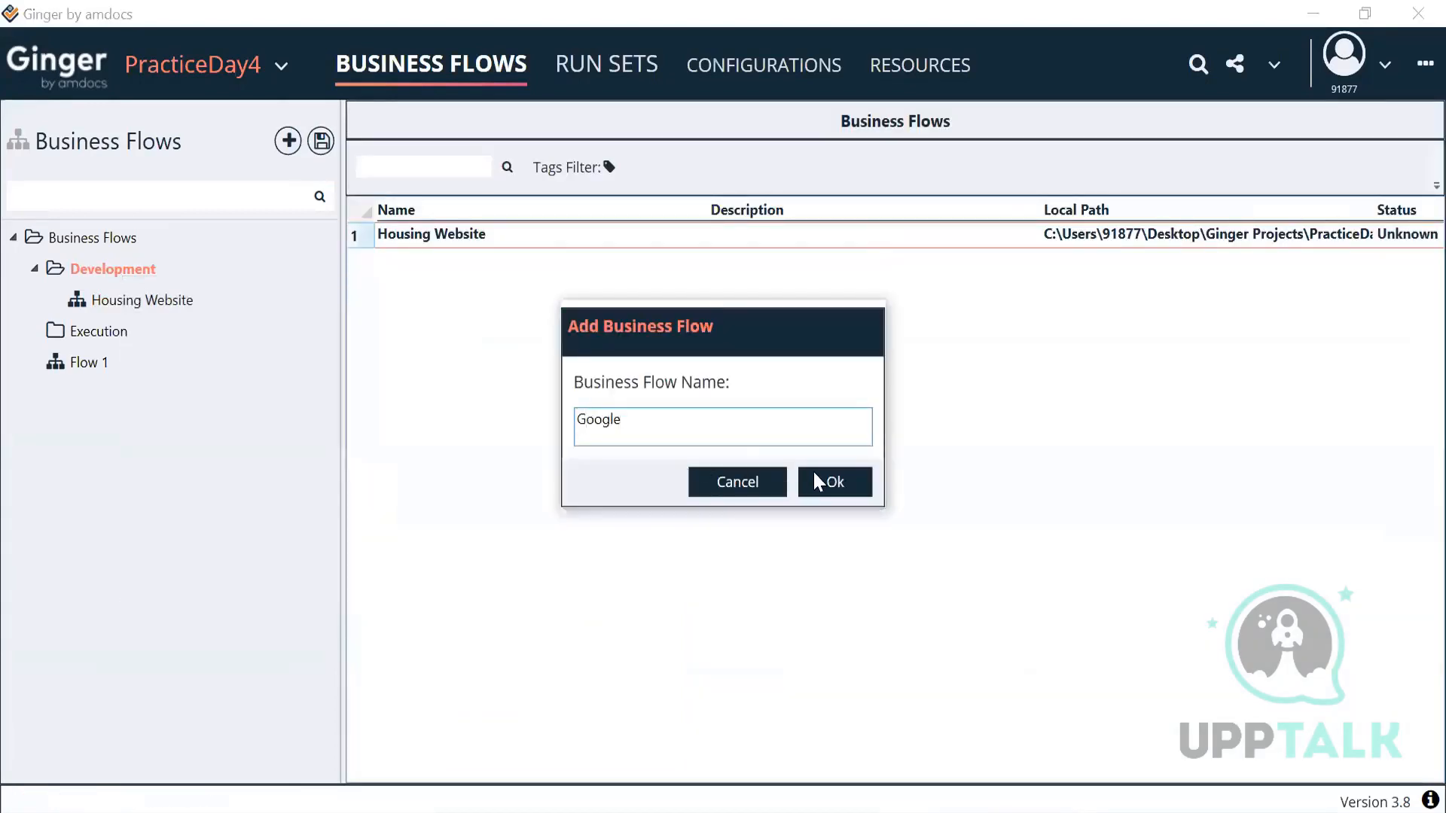
{"action": "left_click", "coordinate": [815, 477]}
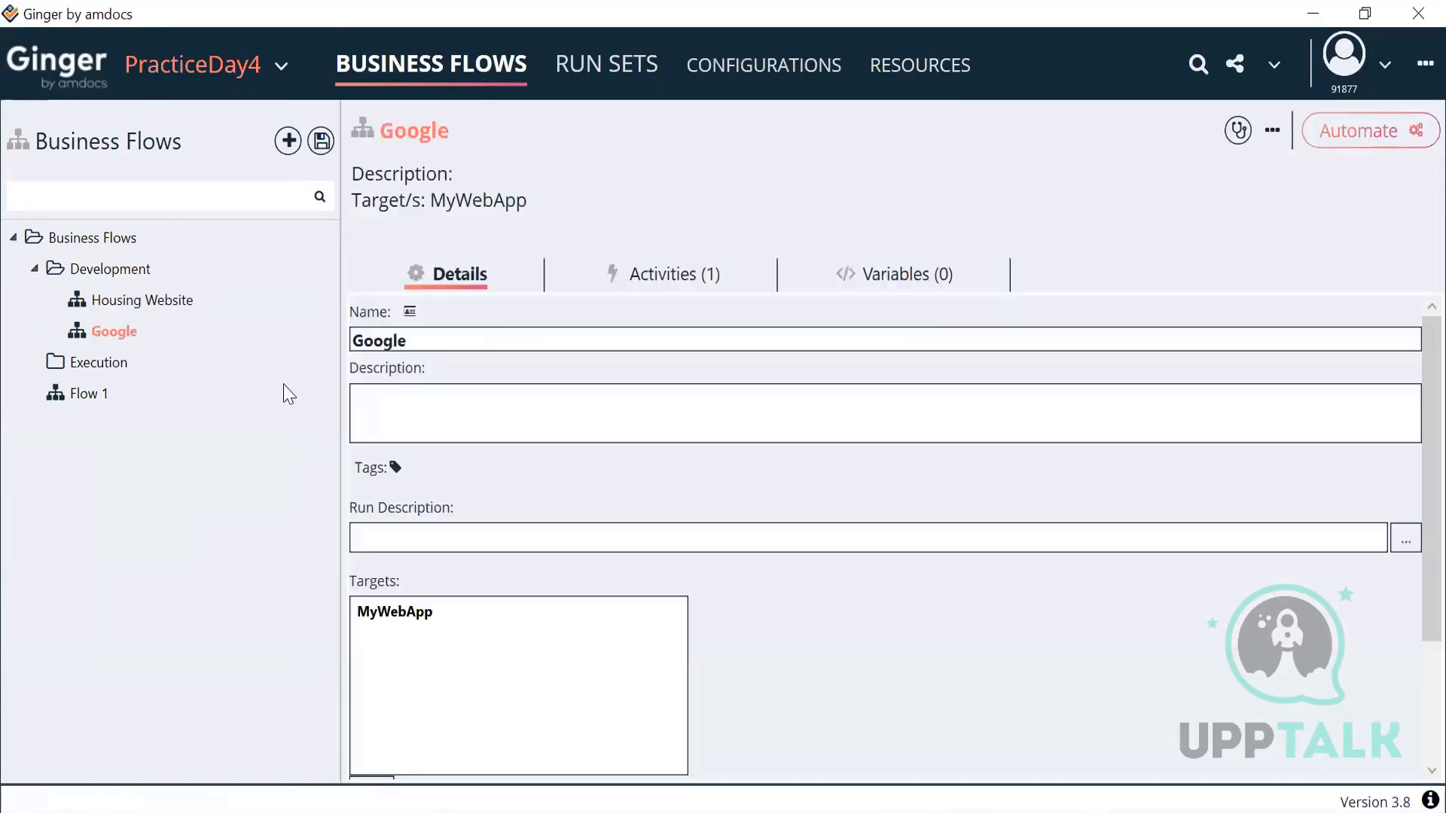
{"action": "double_click", "coordinate": [121, 331]}
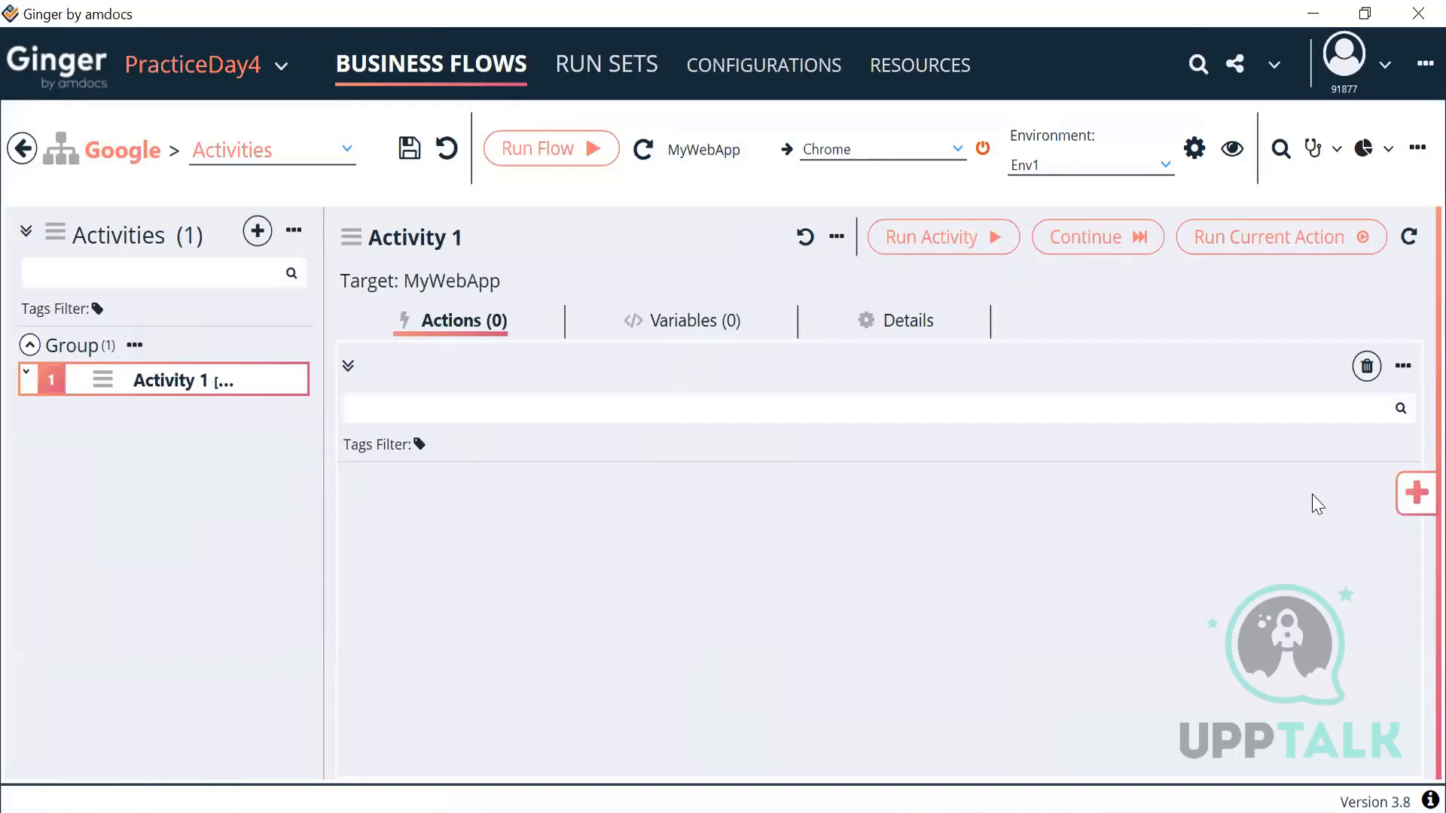
{"action": "left_click", "coordinate": [1412, 503]}
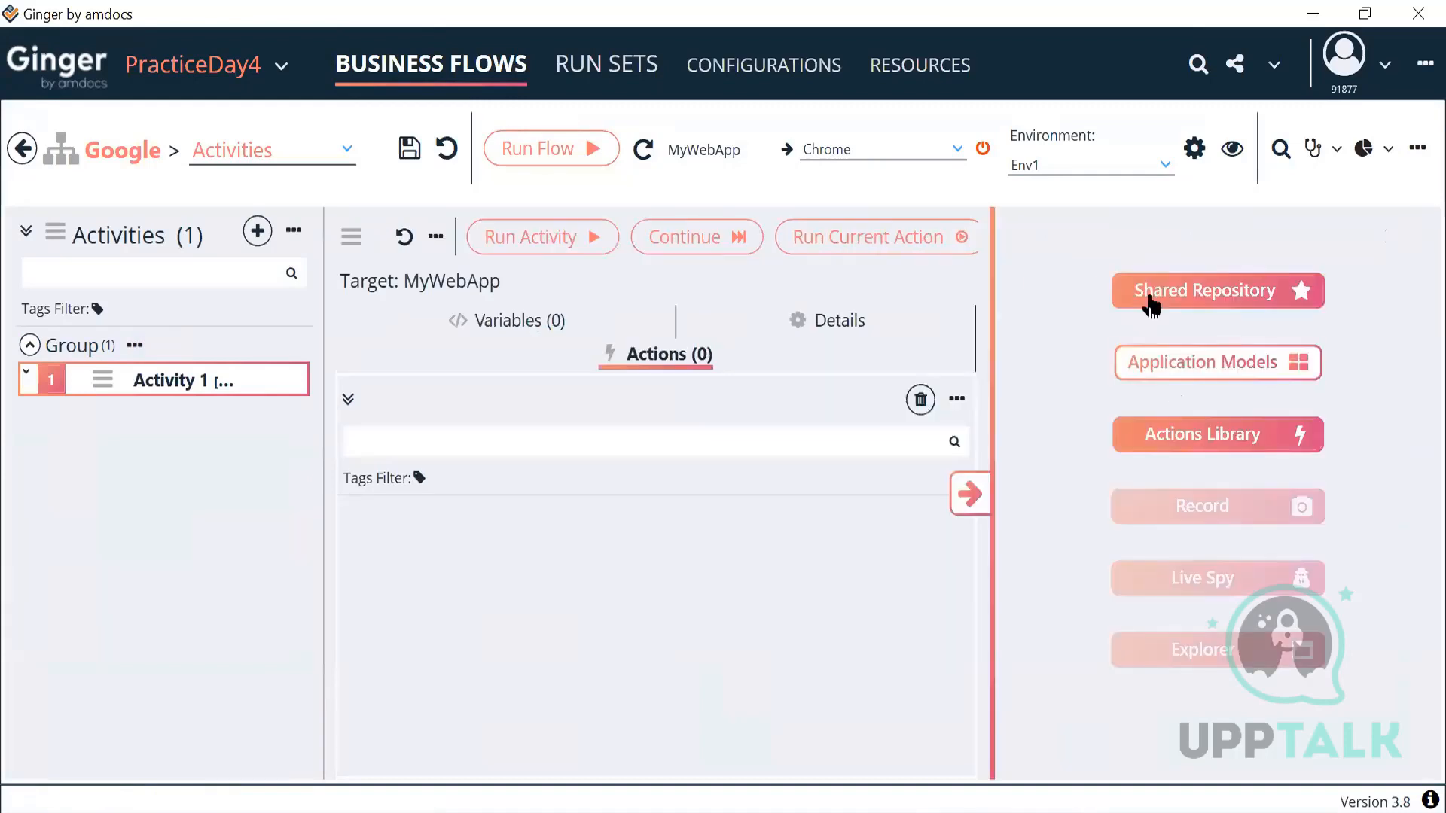
{"action": "left_click", "coordinate": [1201, 441]}
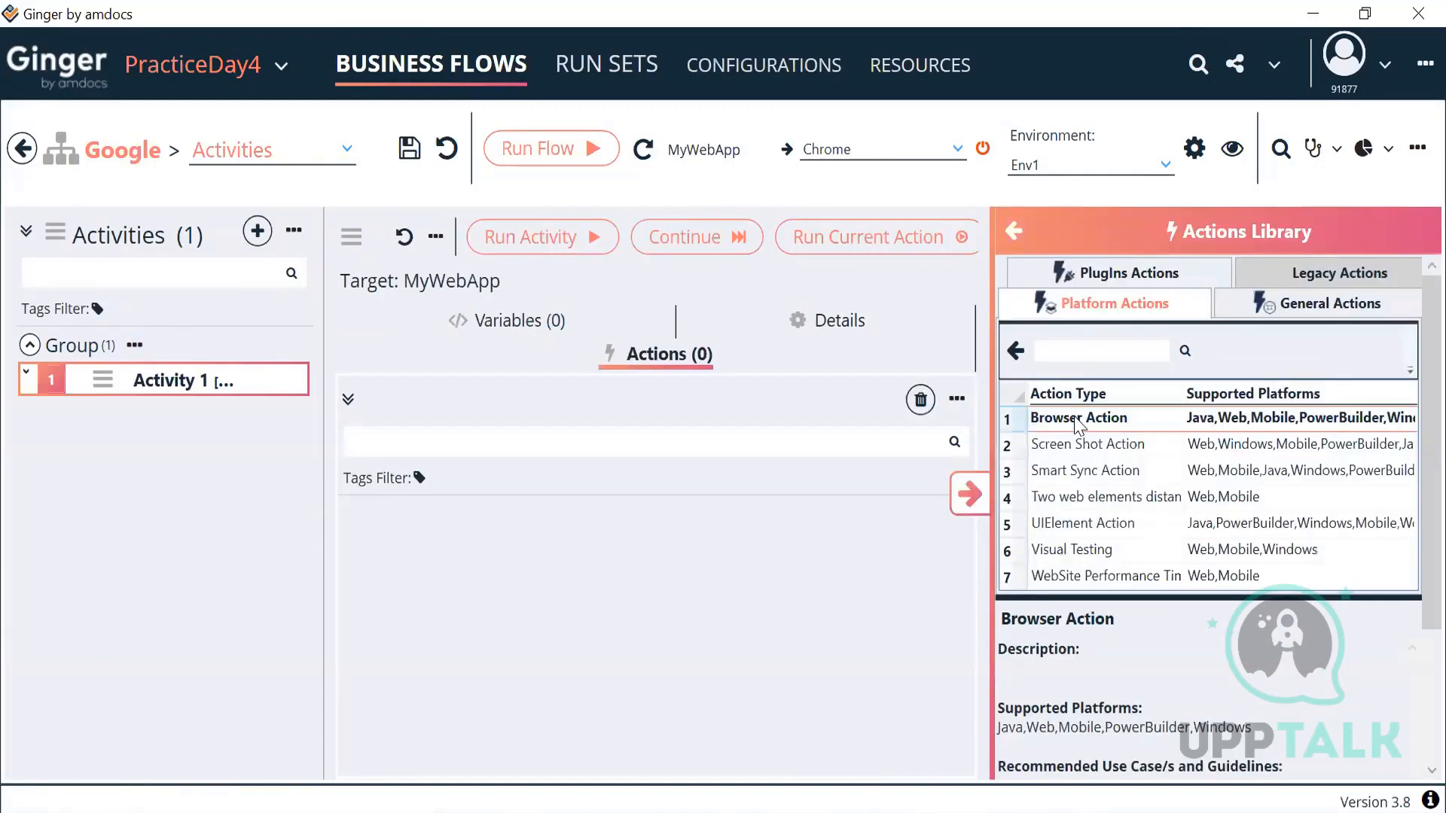
{"action": "double_click", "coordinate": [1081, 419]}
{"action": "left_click", "coordinate": [970, 494]}
{"action": "double_click", "coordinate": [664, 489]}
{"action": "left_click", "coordinate": [568, 557]}
{"action": "type", "text": "https:/"}
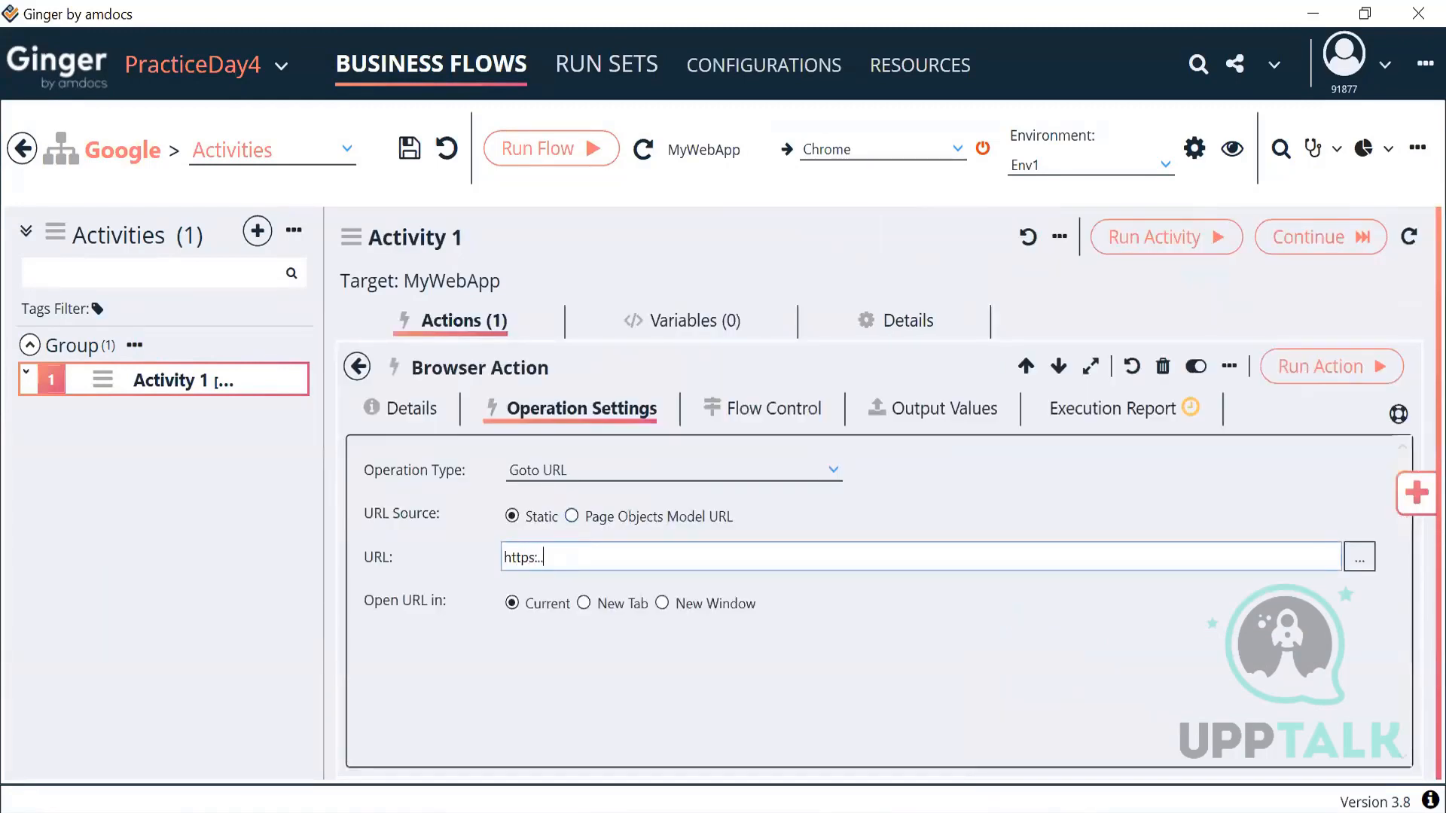
{"action": "type", "text": "/google.com"}
{"action": "left_click", "coordinate": [357, 366]}
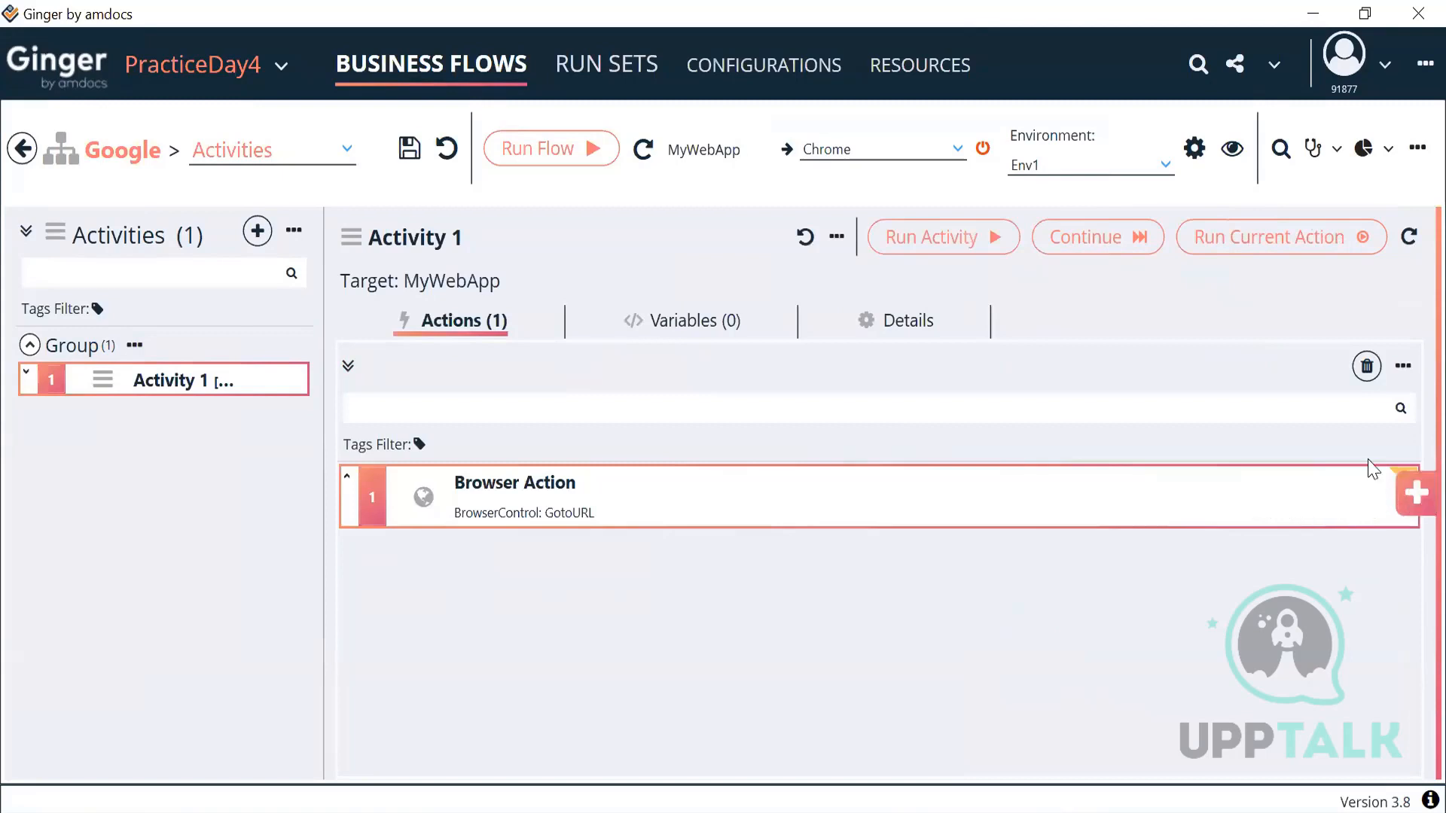
{"action": "left_click", "coordinate": [1244, 234]}
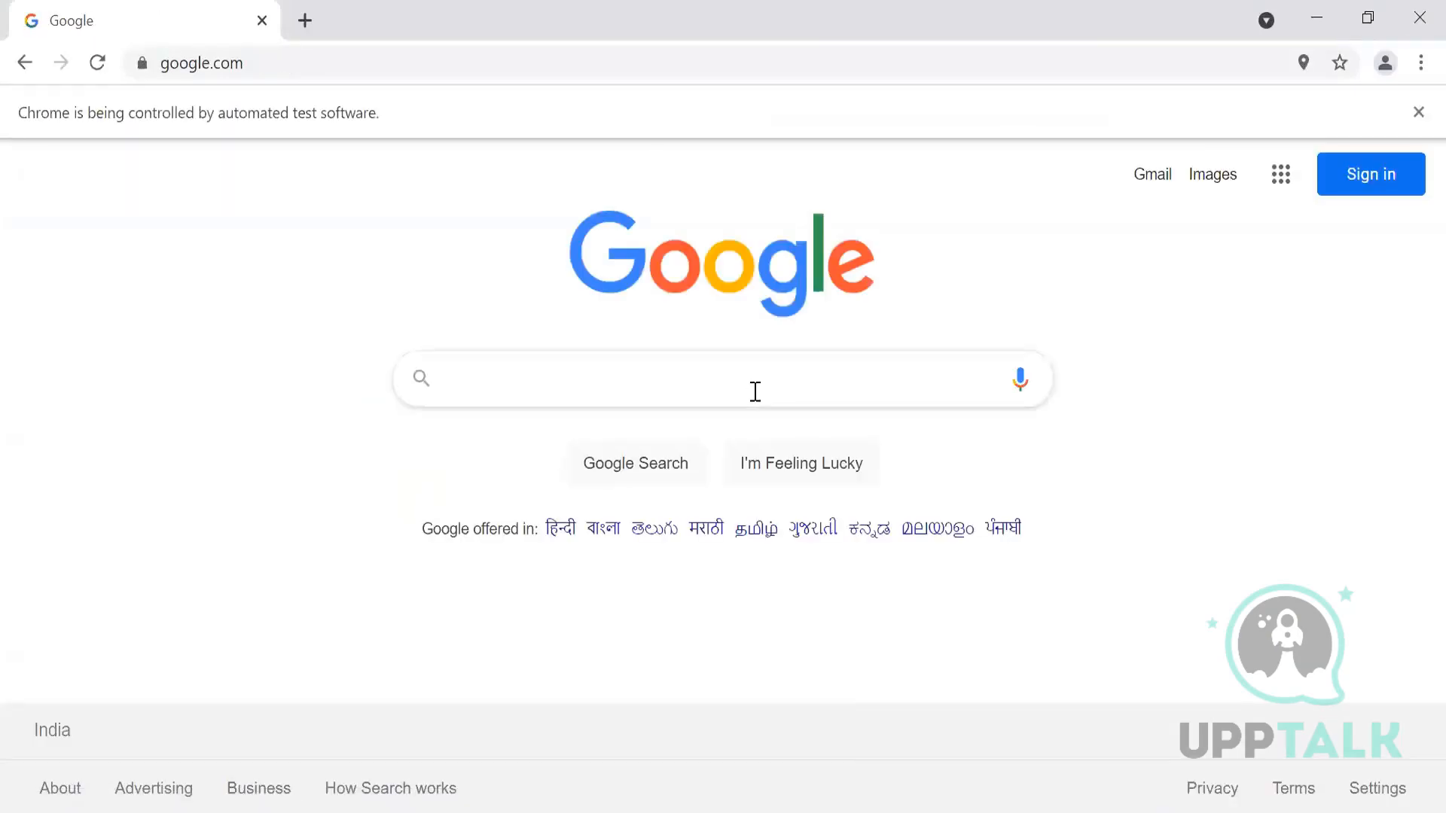
Step: Type 'automation' into the Google search box and select it
{"action": "type", "text": "automation"}
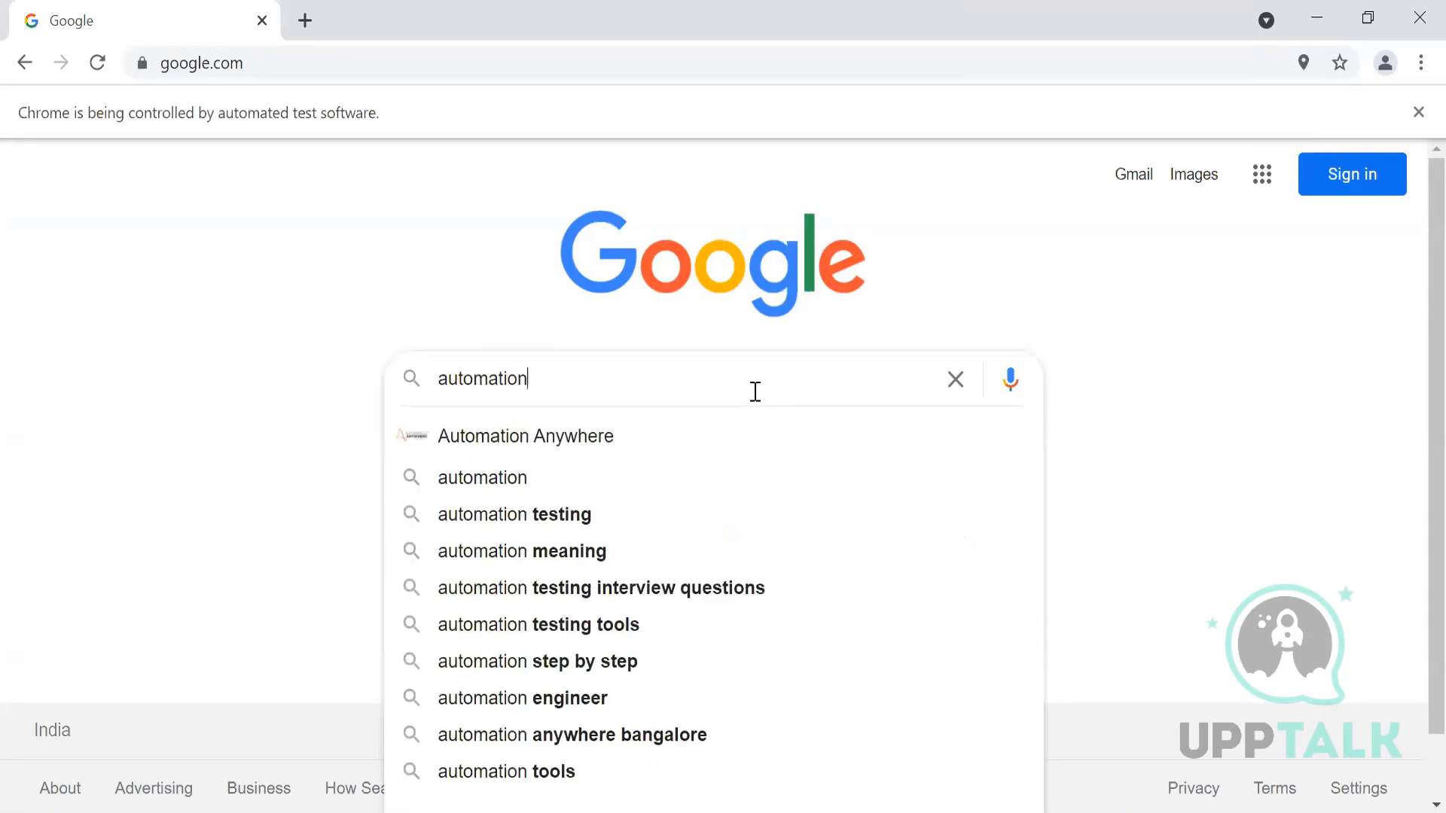
{"action": "key", "text": "ctrl+a"}
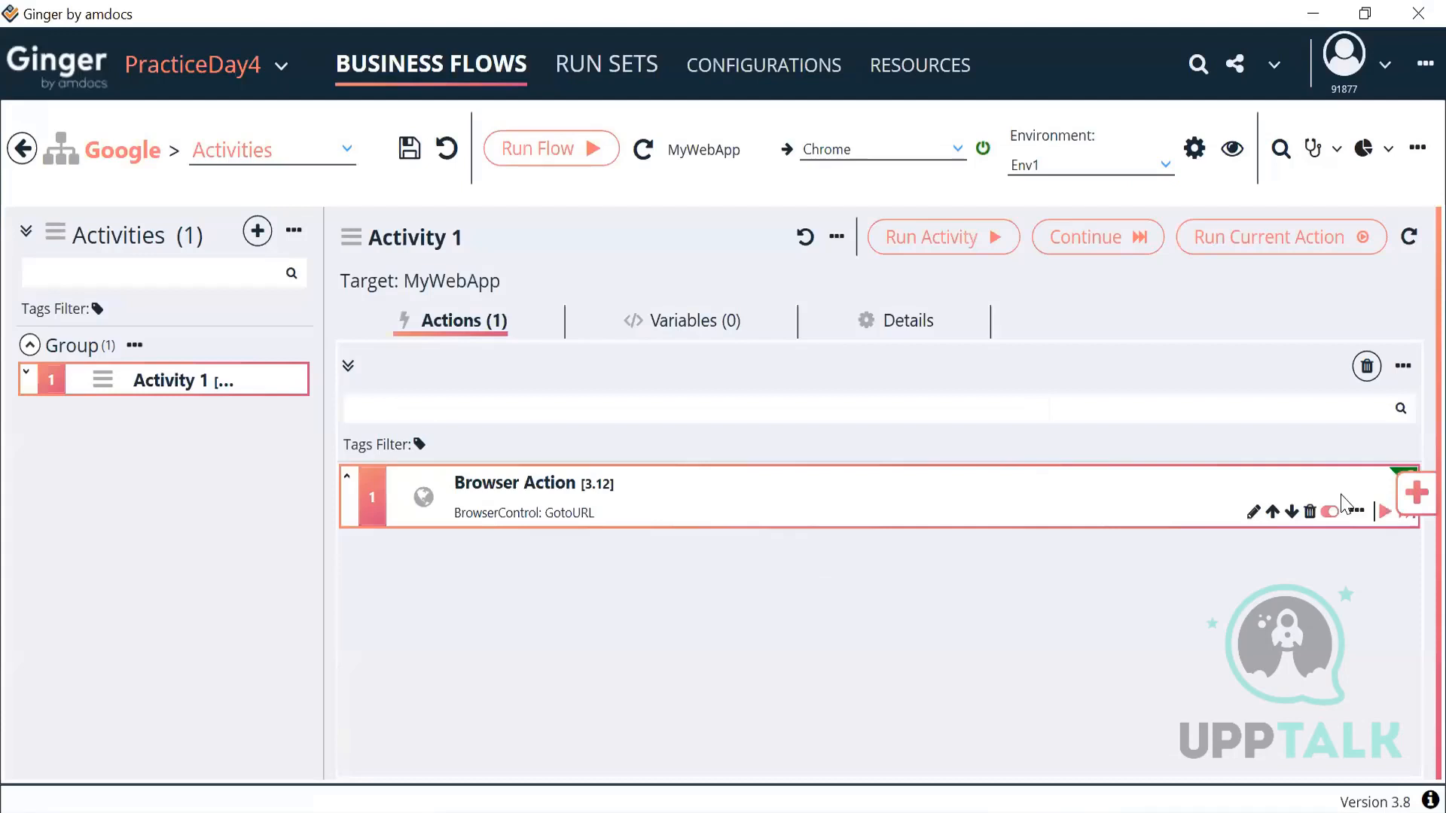
{"action": "left_click", "coordinate": [1415, 493]}
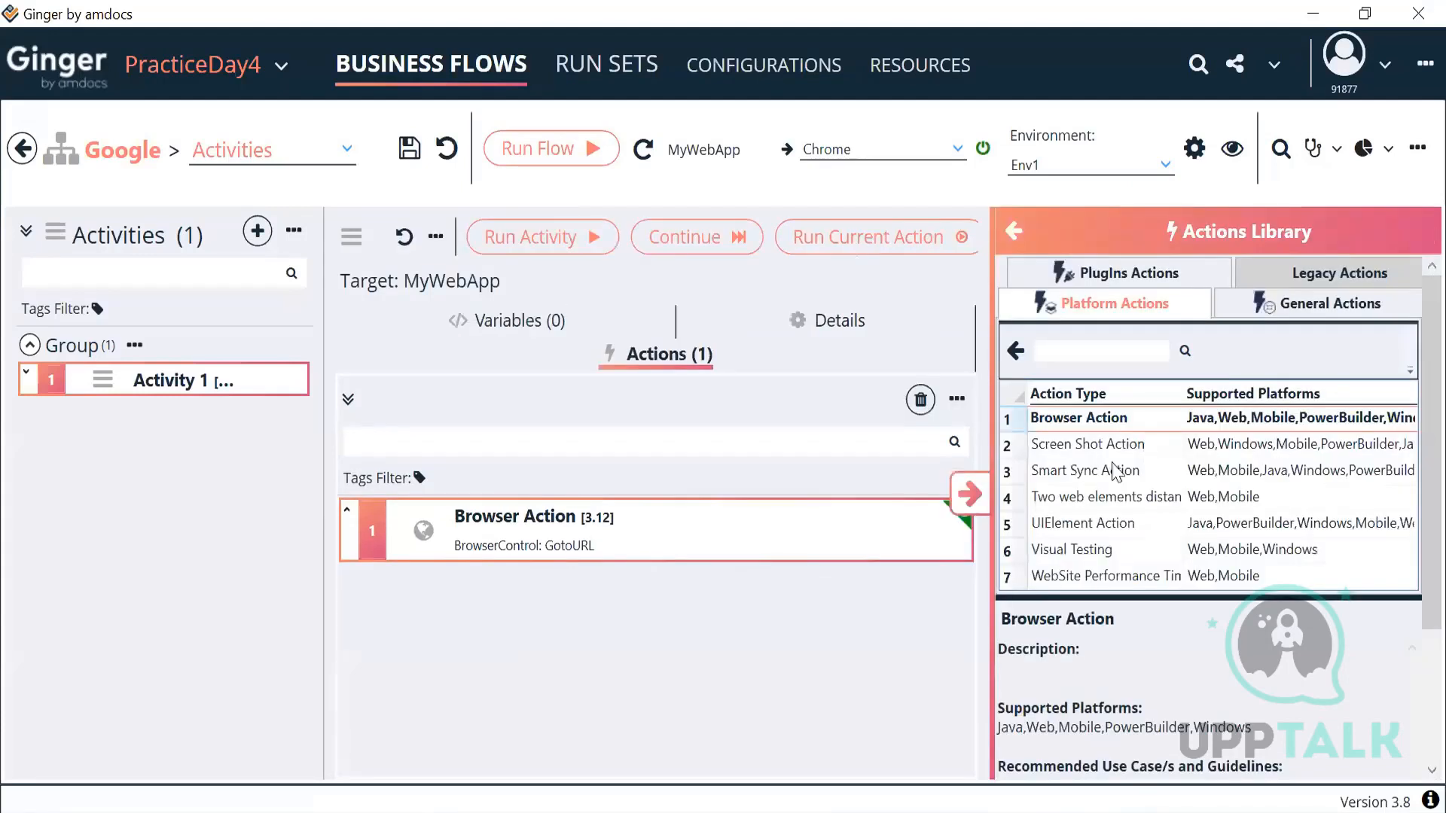
{"action": "double_click", "coordinate": [1078, 534]}
{"action": "left_click", "coordinate": [970, 493]}
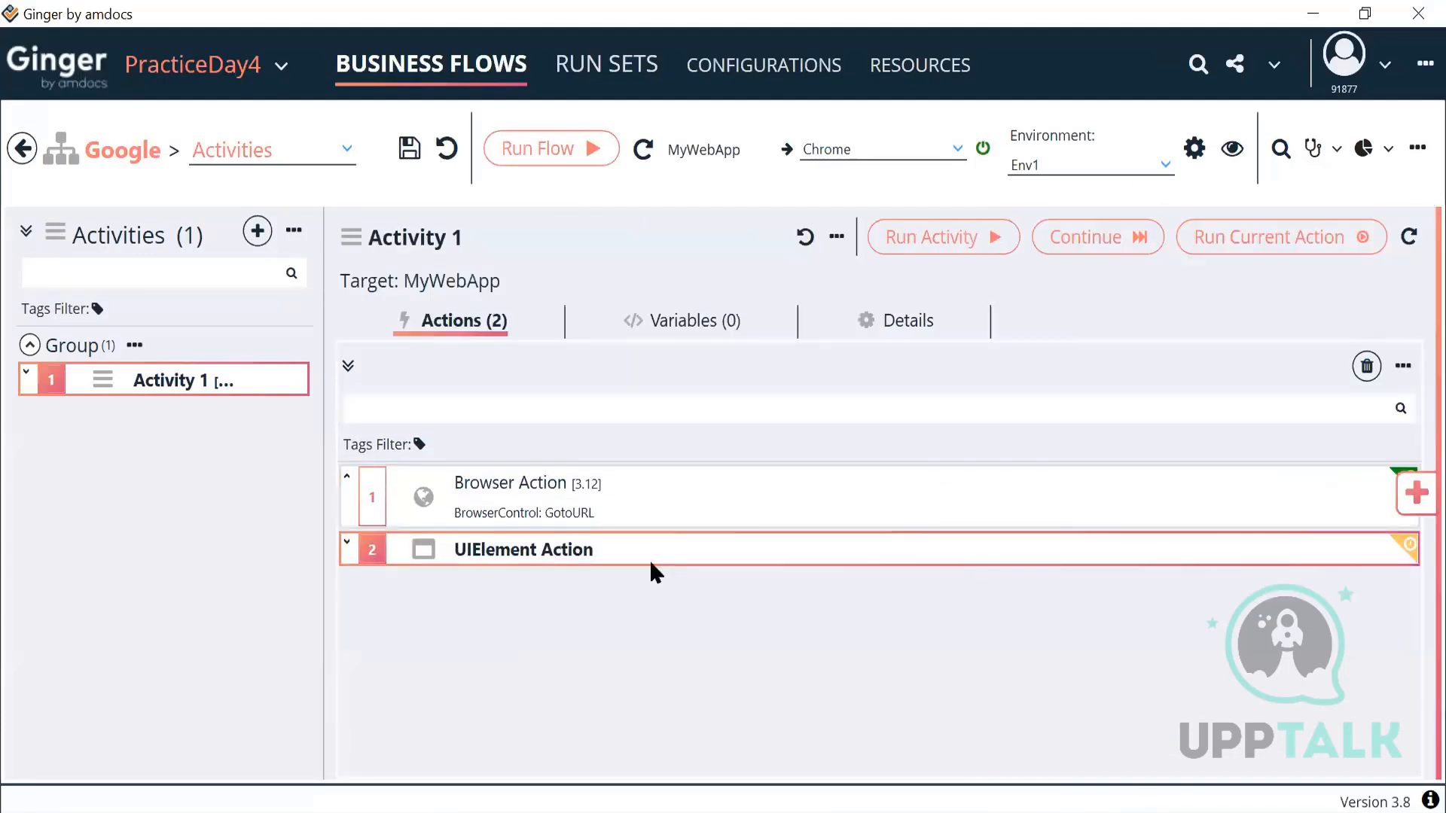
{"action": "double_click", "coordinate": [649, 559]}
{"action": "left_click", "coordinate": [536, 459]}
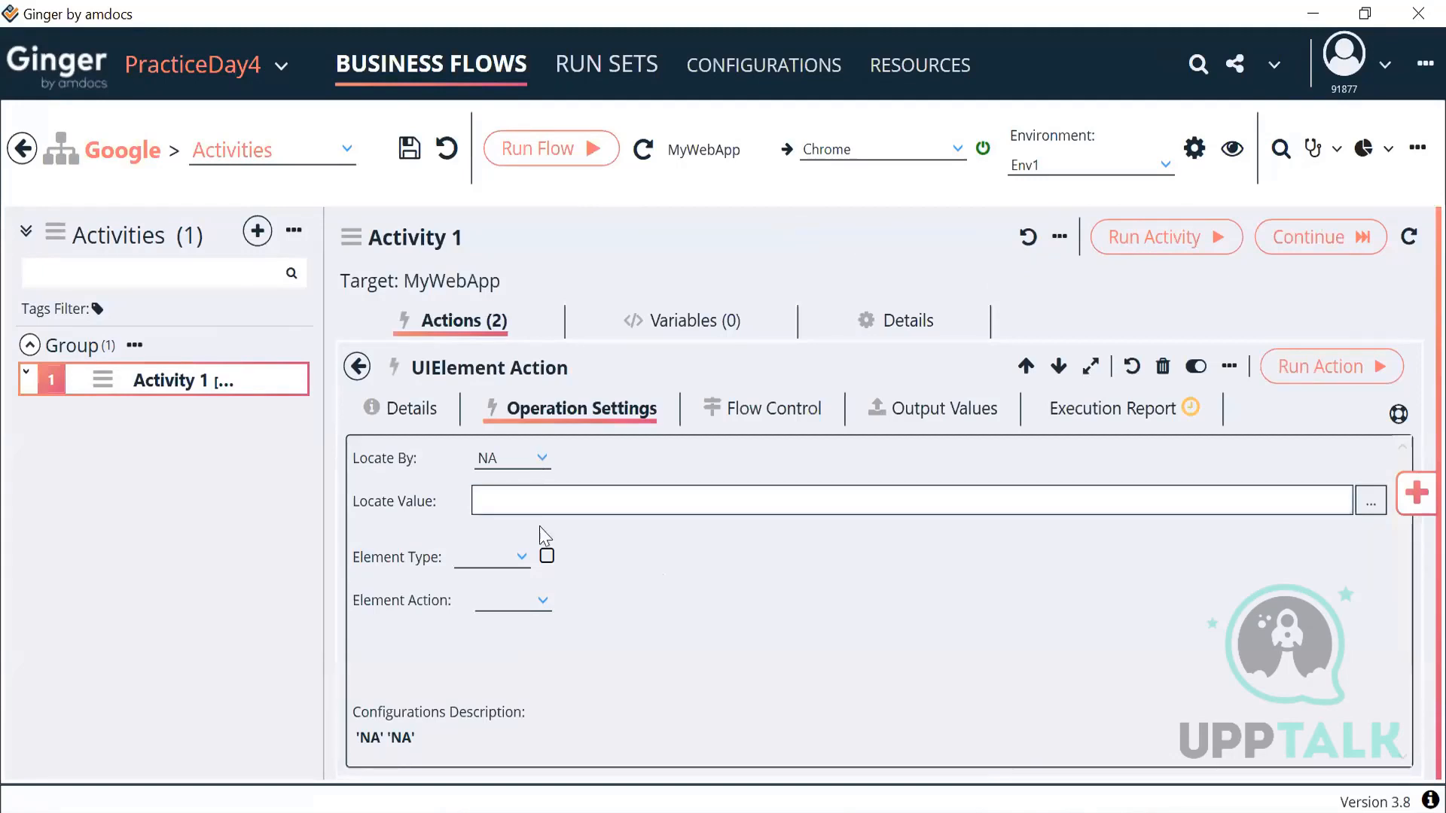
{"action": "scroll", "coordinate": [548, 606], "scroll_direction": "up", "scroll_amount": 7}
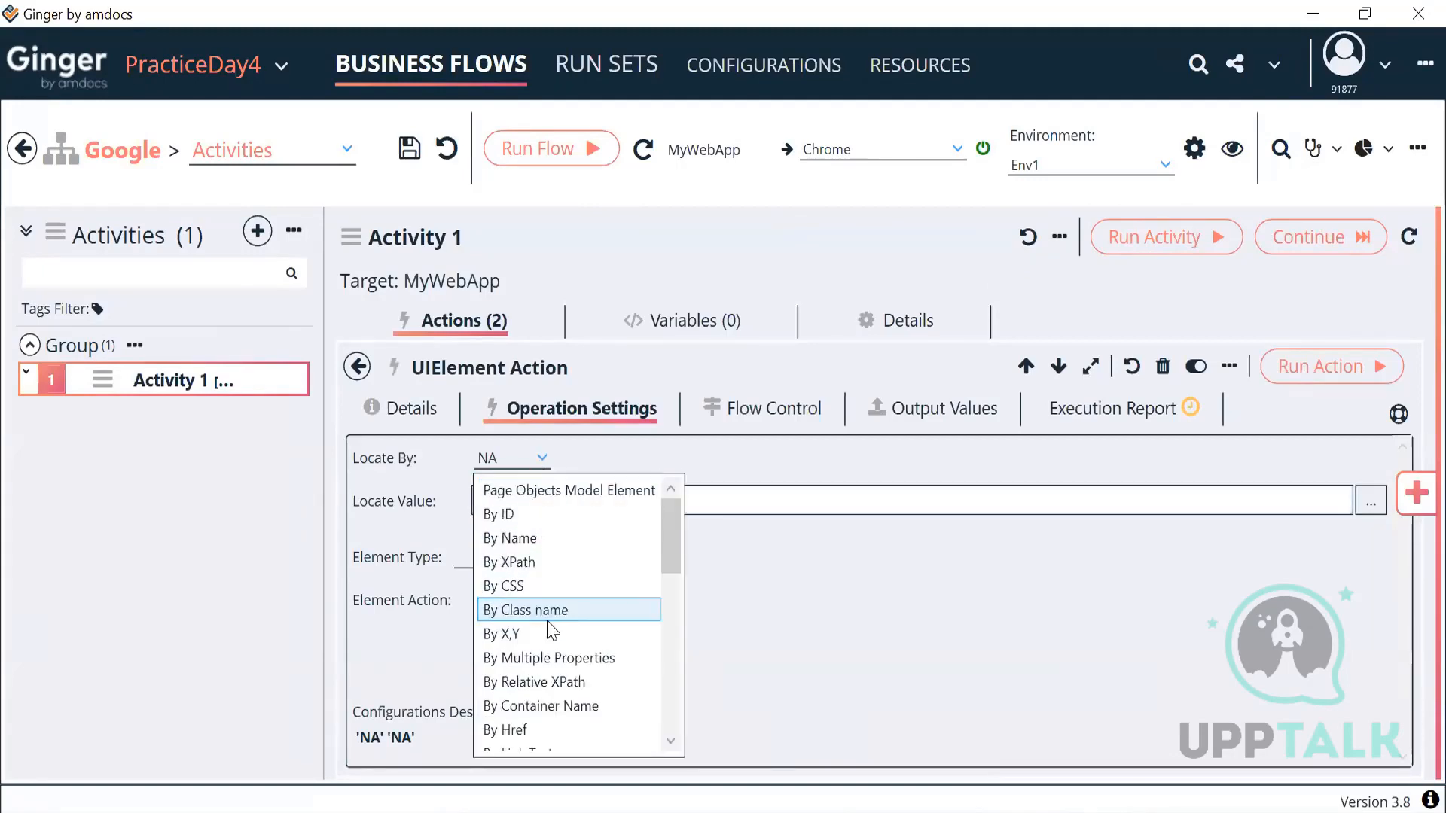
{"action": "left_click", "coordinate": [548, 561]}
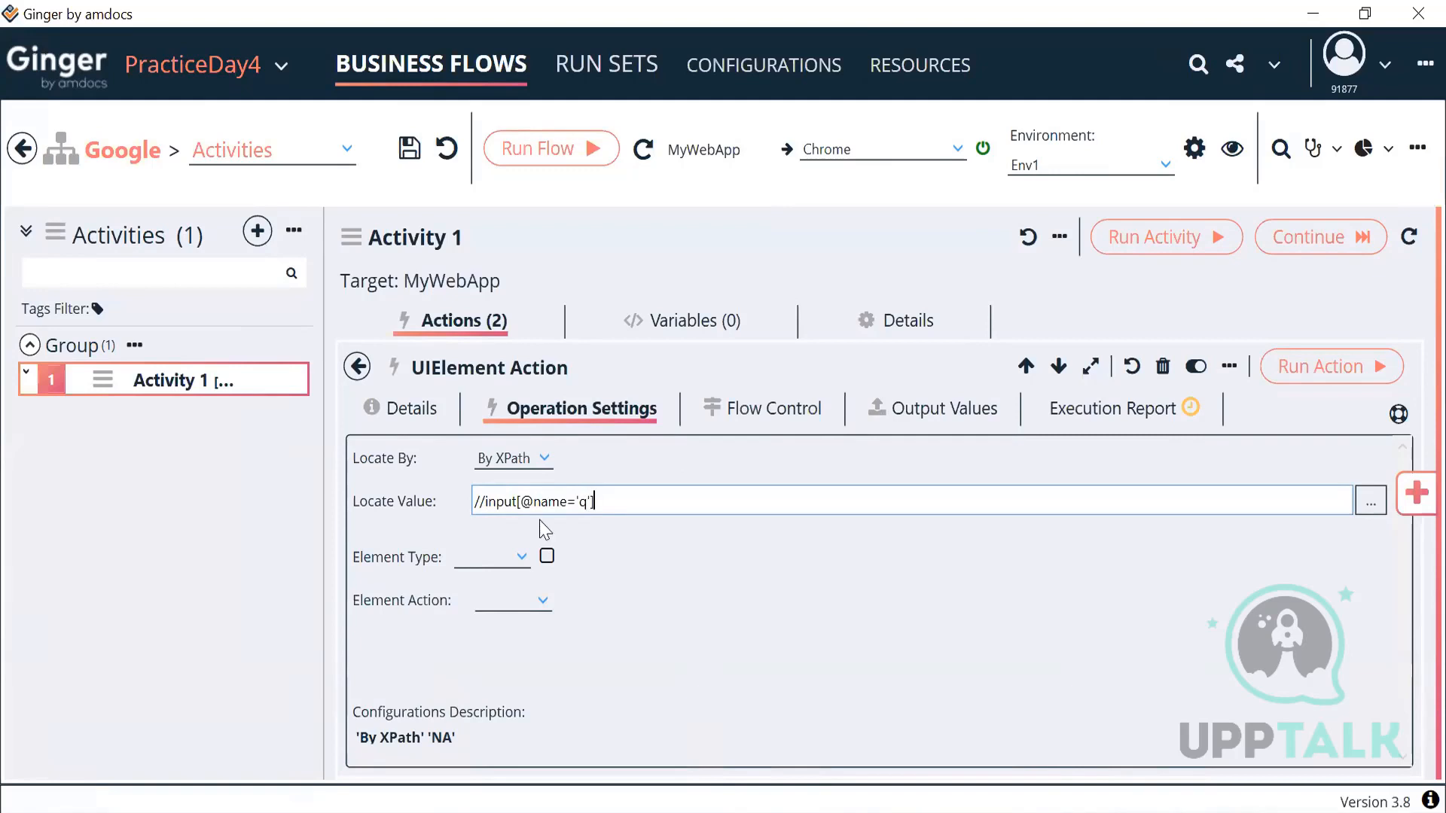
{"action": "left_click", "coordinate": [495, 567]}
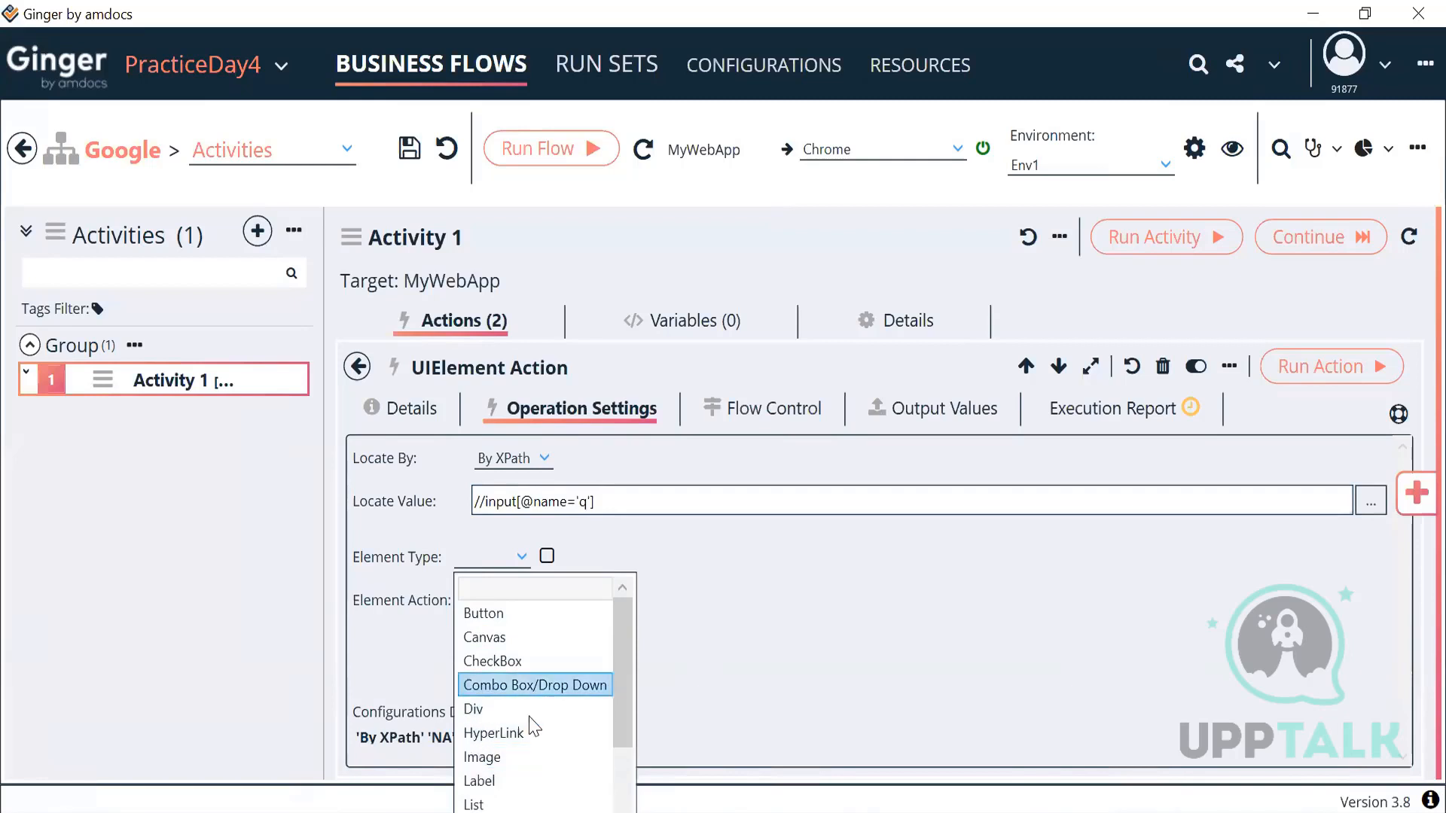
{"action": "scroll", "coordinate": [527, 750], "scroll_direction": "down", "scroll_amount": 2}
{"action": "left_click", "coordinate": [501, 805]}
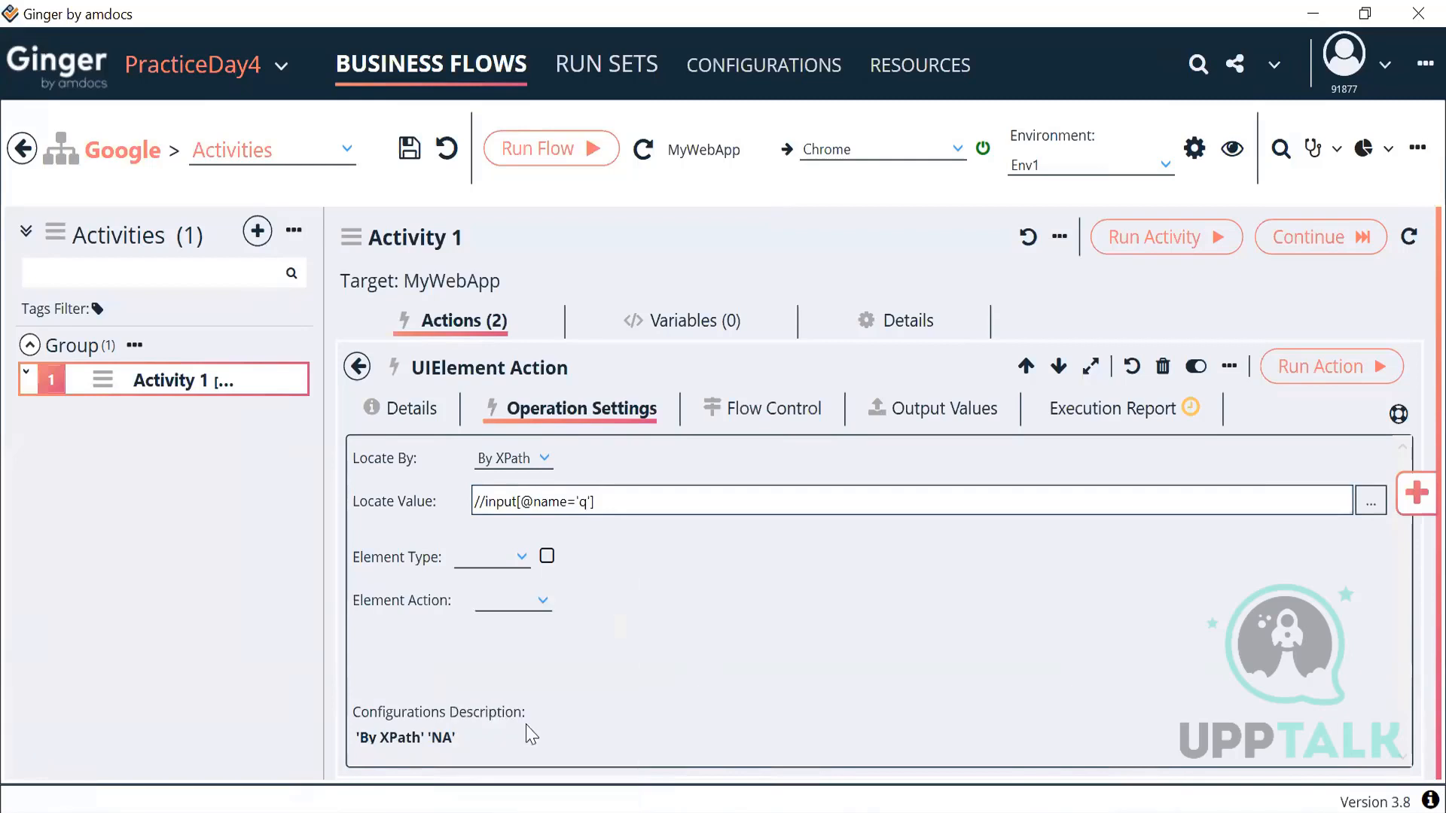
{"action": "left_click", "coordinate": [541, 605]}
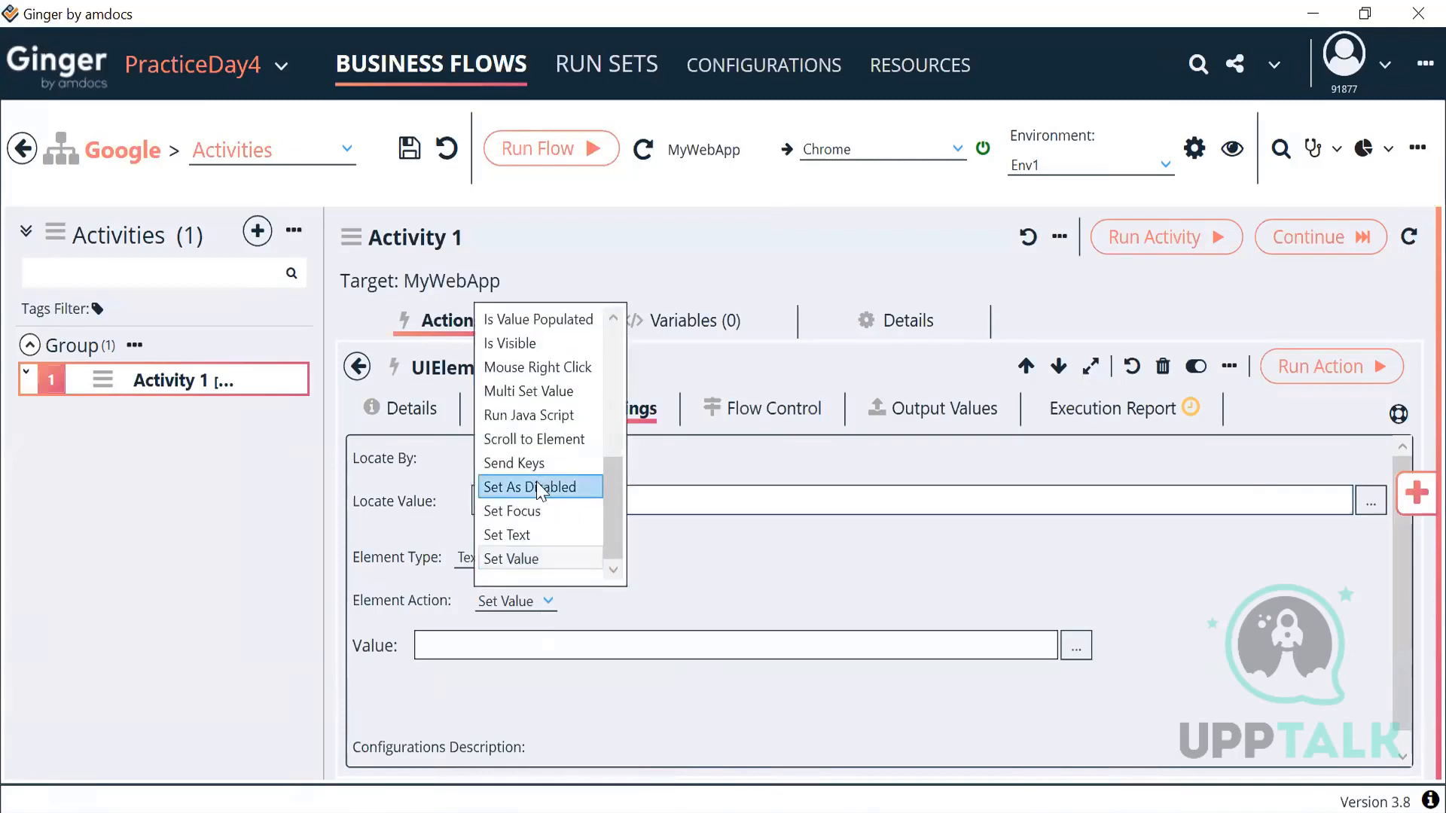
{"action": "left_click", "coordinate": [543, 462]}
{"action": "left_click", "coordinate": [527, 645]}
{"action": "type", "text": "Automation"}
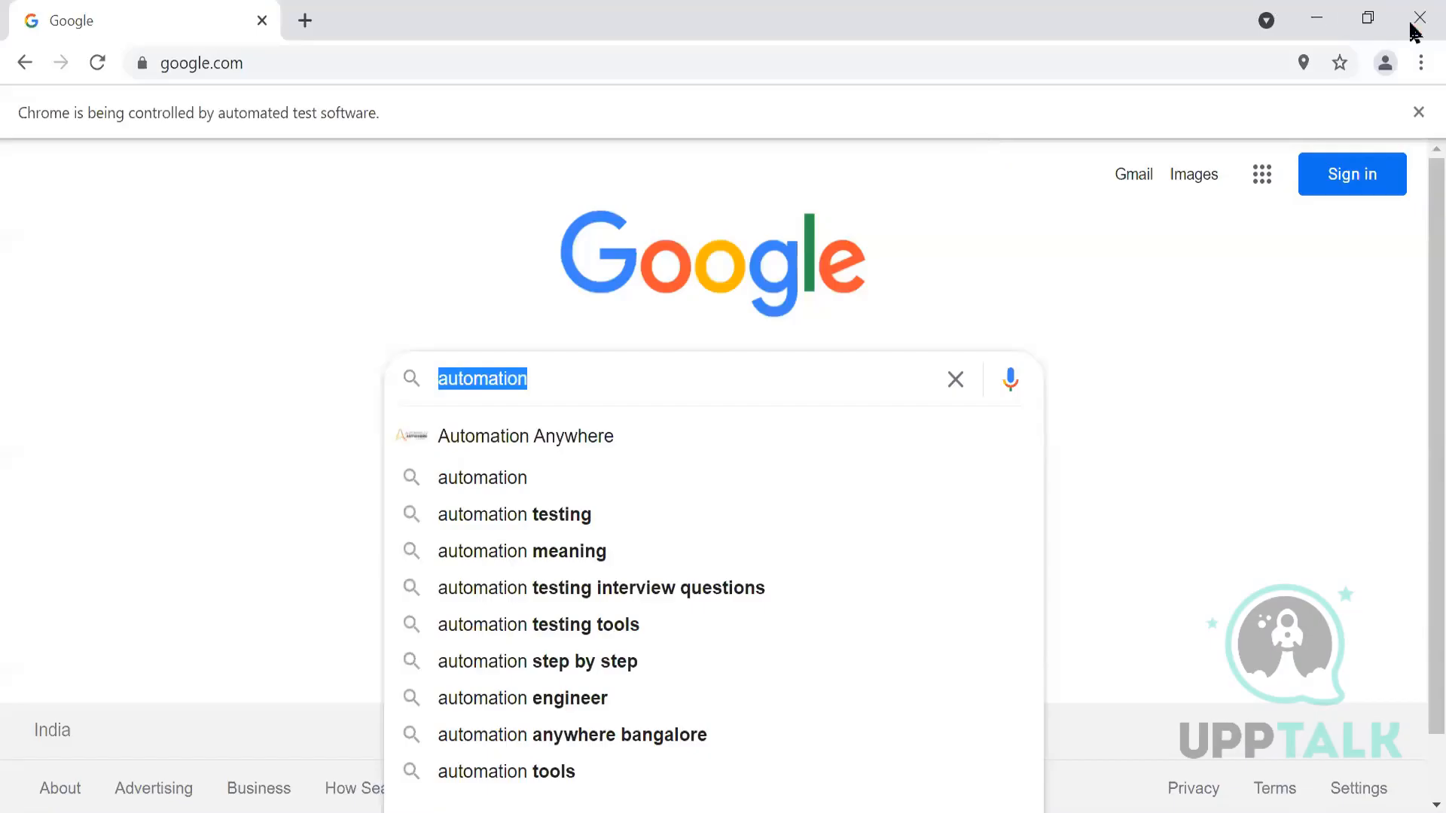
Step: Close the Google Chrome window and set the action's description to 'Search Value'
{"action": "left_click", "coordinate": [1411, 24]}
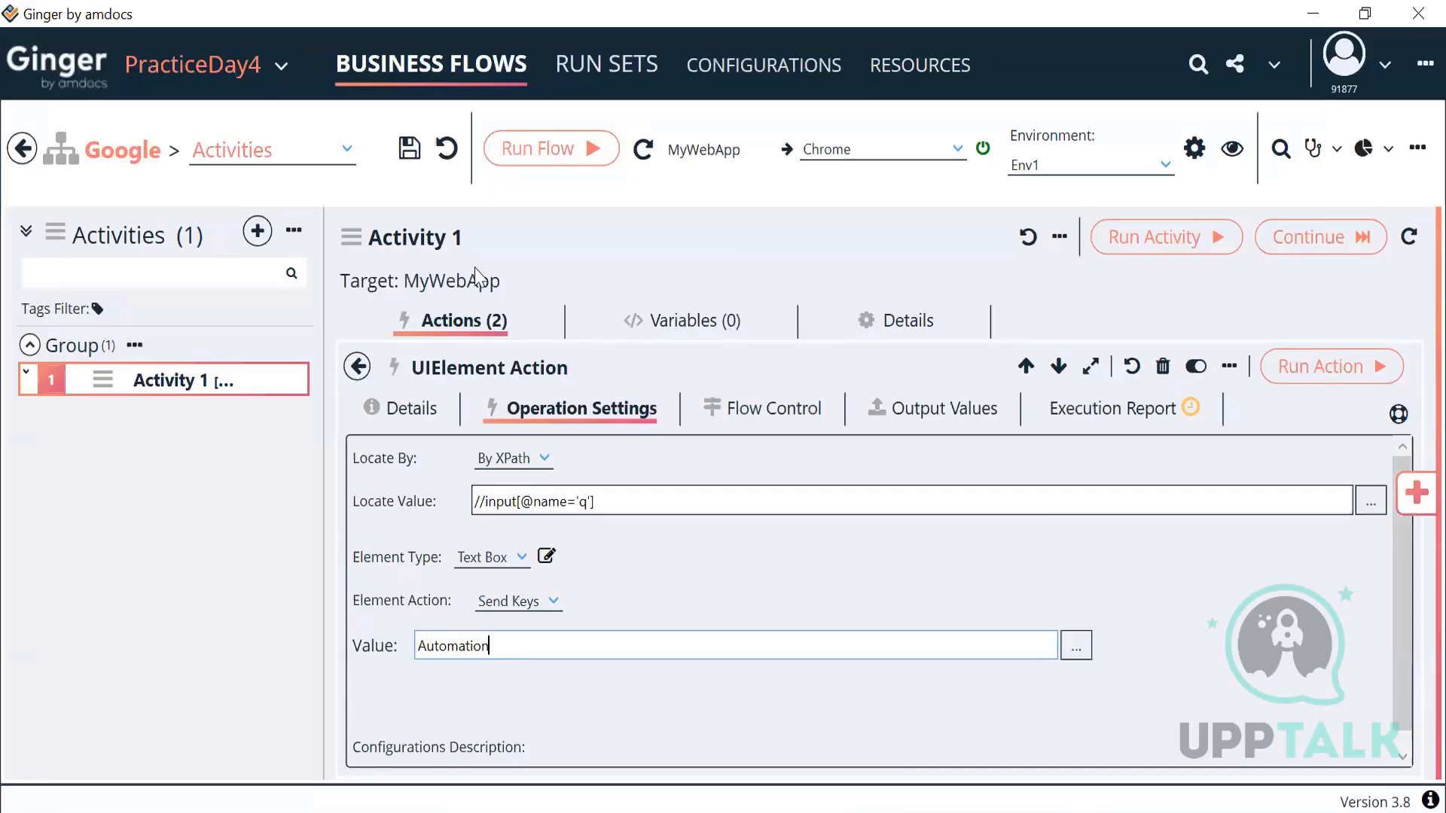
{"action": "left_click", "coordinate": [433, 405]}
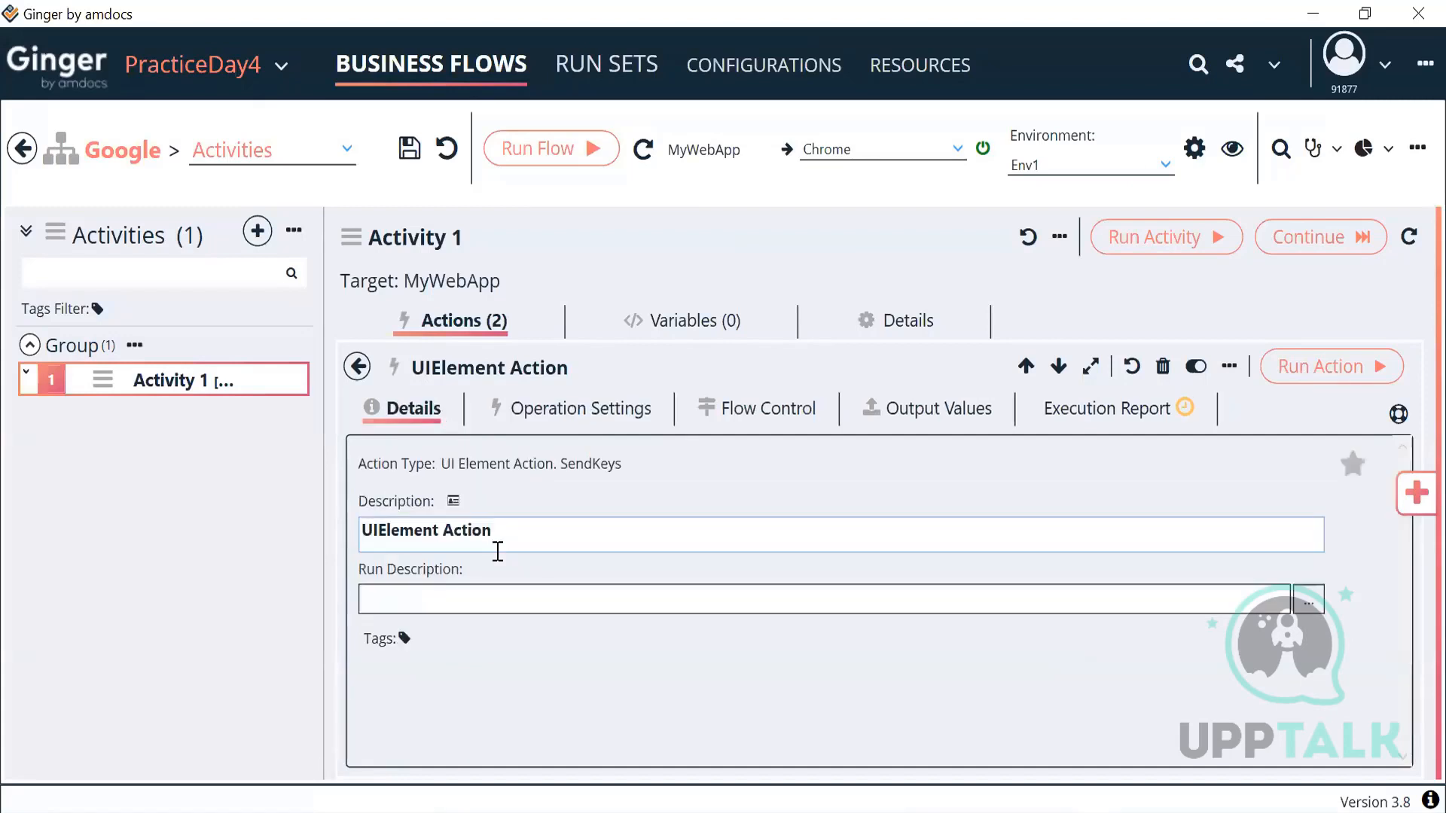
{"action": "triple_click", "coordinate": [514, 529]}
{"action": "type", "text": "Sec"}
{"action": "key", "text": "BackSpace"}
{"action": "type", "text": "arch Value"}
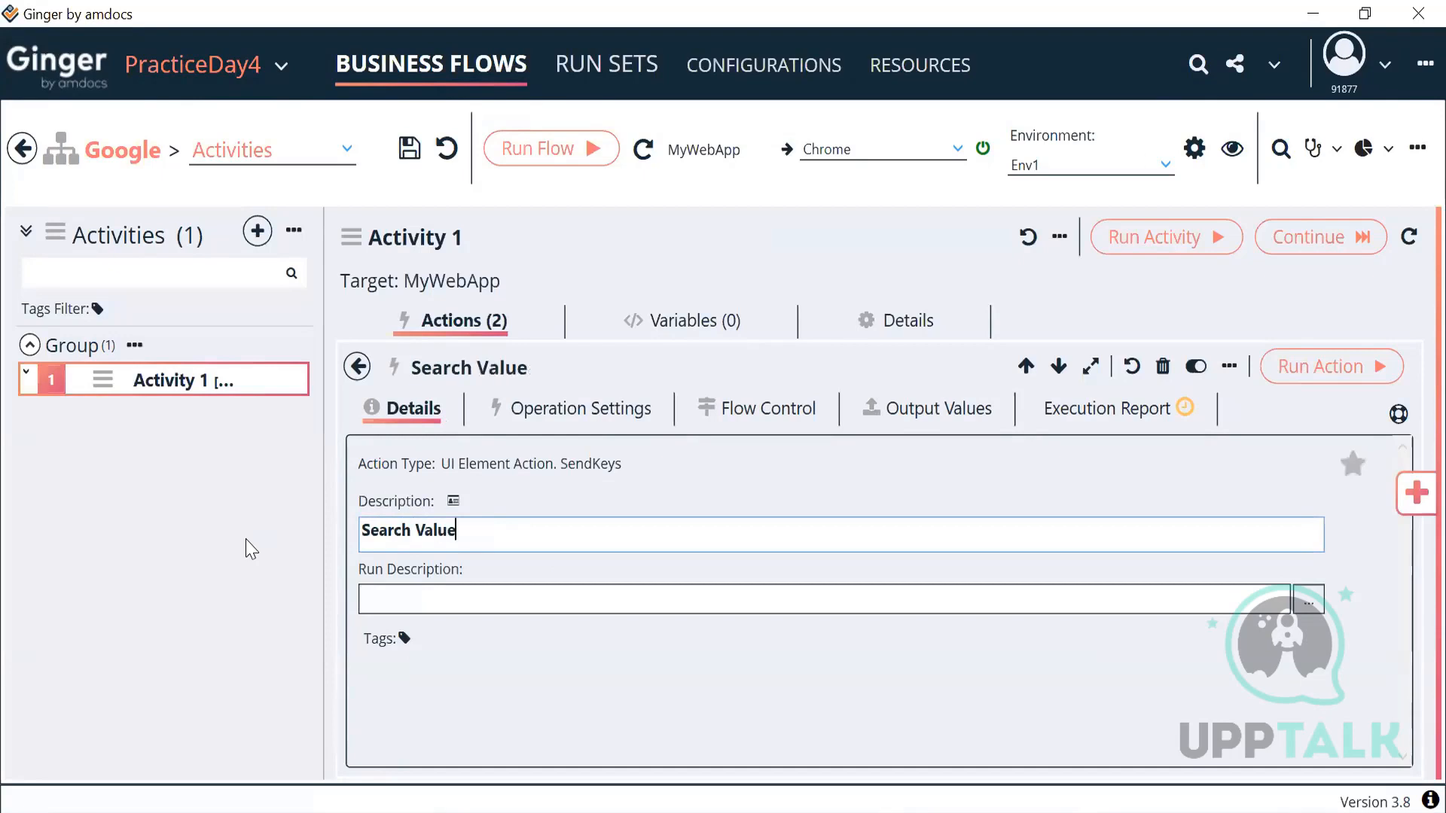
{"action": "left_click", "coordinate": [357, 367]}
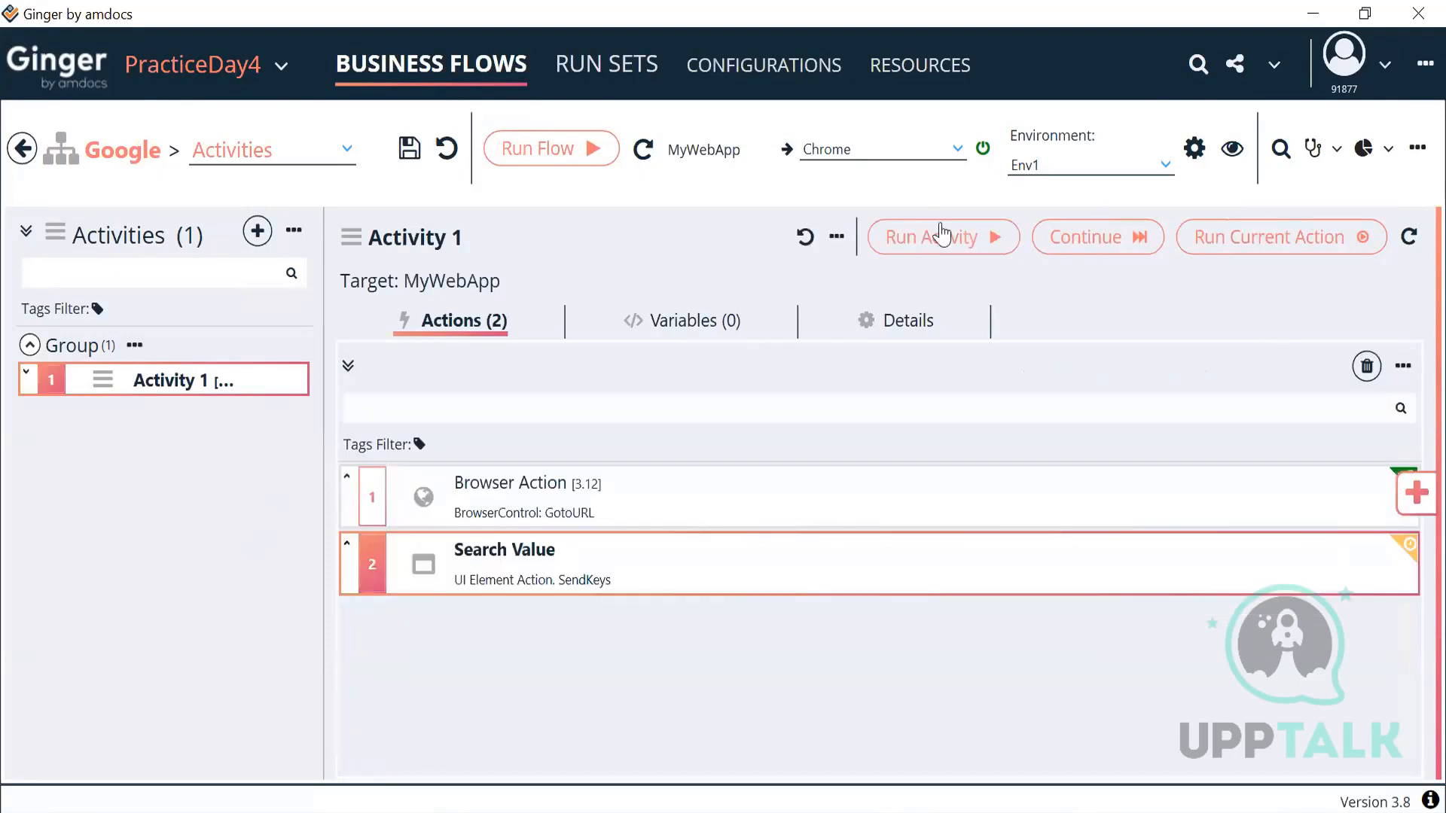
Step: Run Activity 1 so Google's search box receives Automation
{"action": "left_click", "coordinate": [931, 239]}
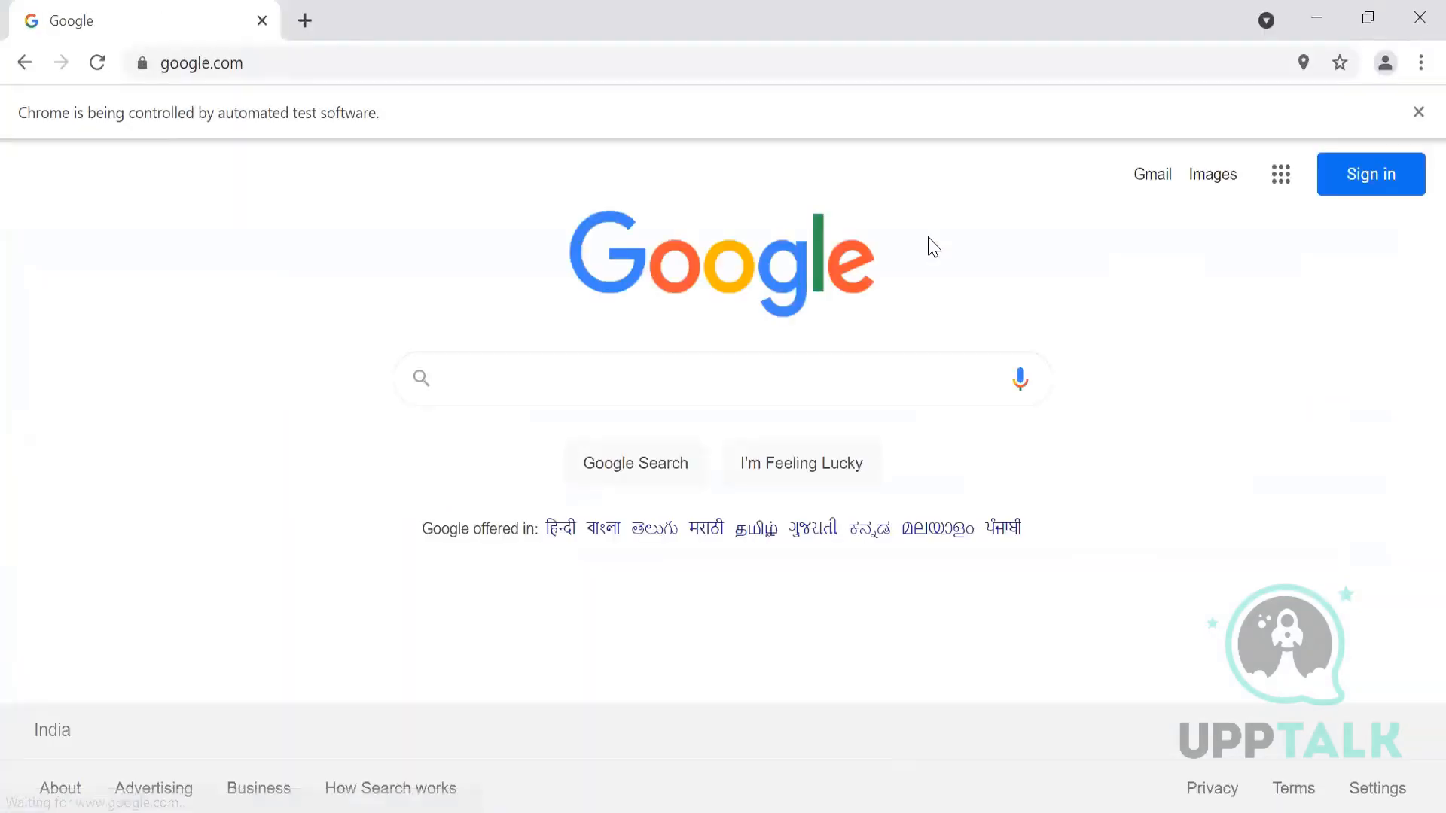
{"action": "type", "text": "Automation"}
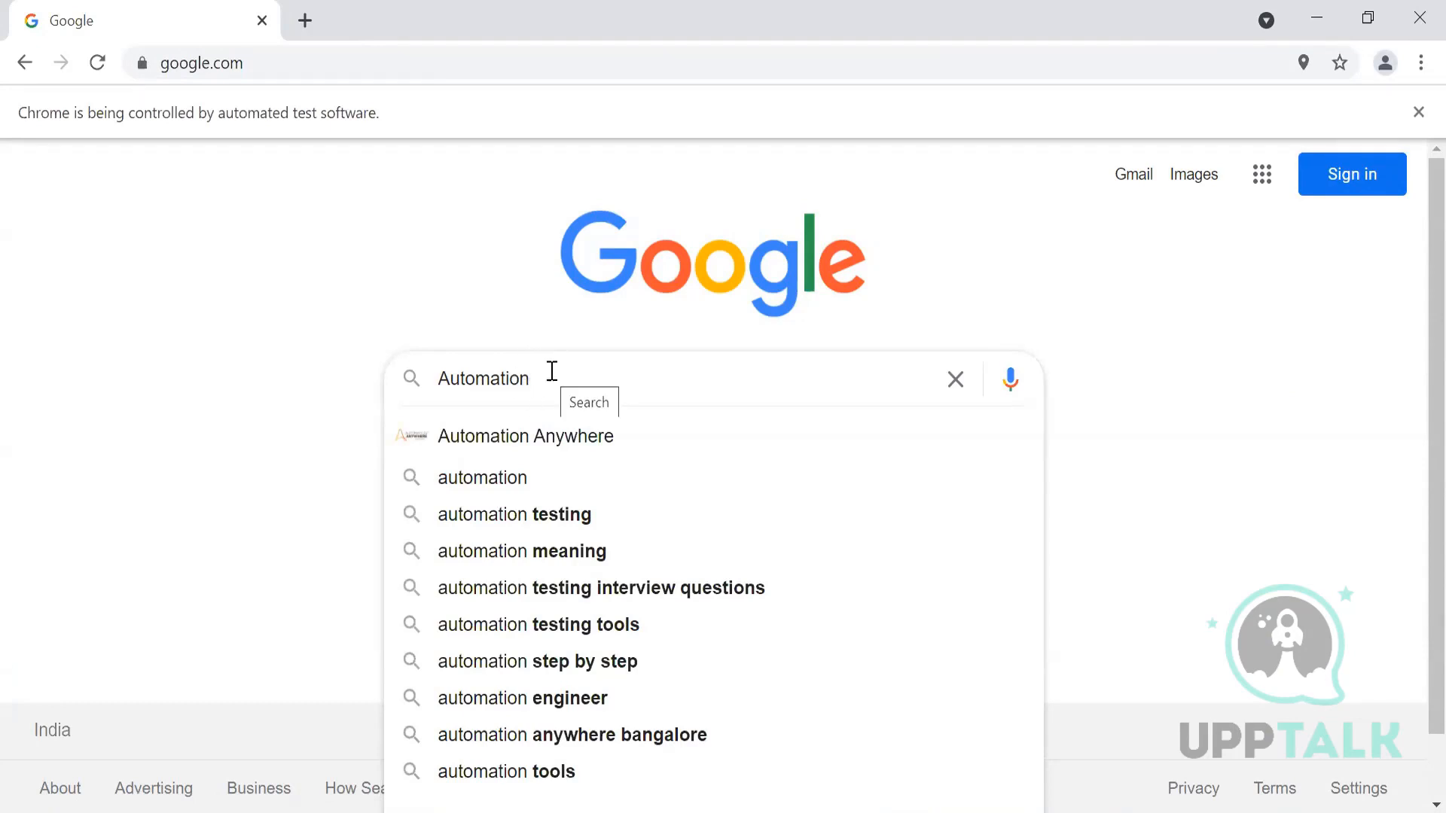
{"action": "right_click", "coordinate": [512, 482]}
{"action": "key", "text": "Escape"}
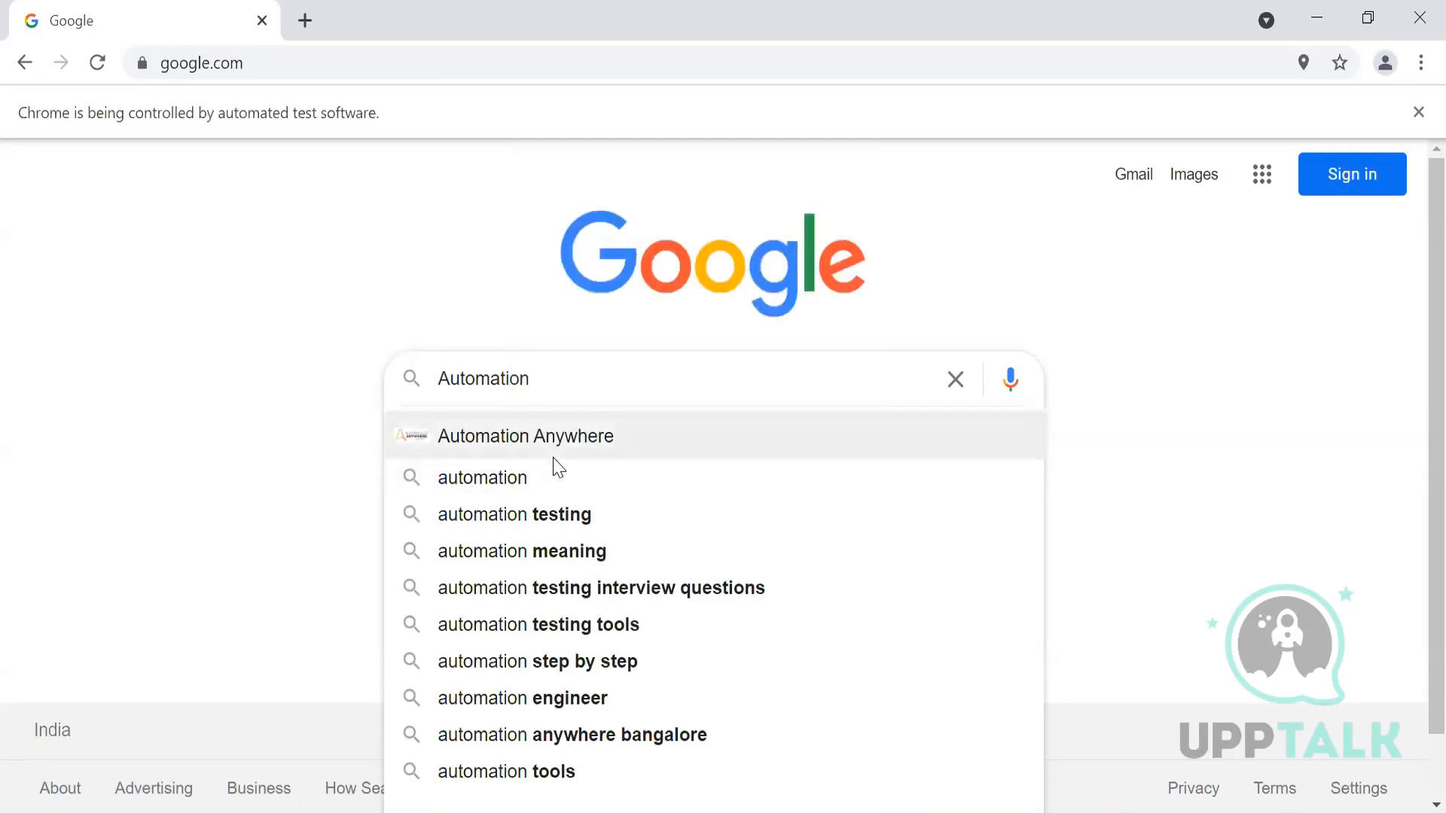
Step: In DevTools, verify and copy the XPath //span[text()='automation'] for the suggestion
{"action": "key", "text": "ctrl+shift+i"}
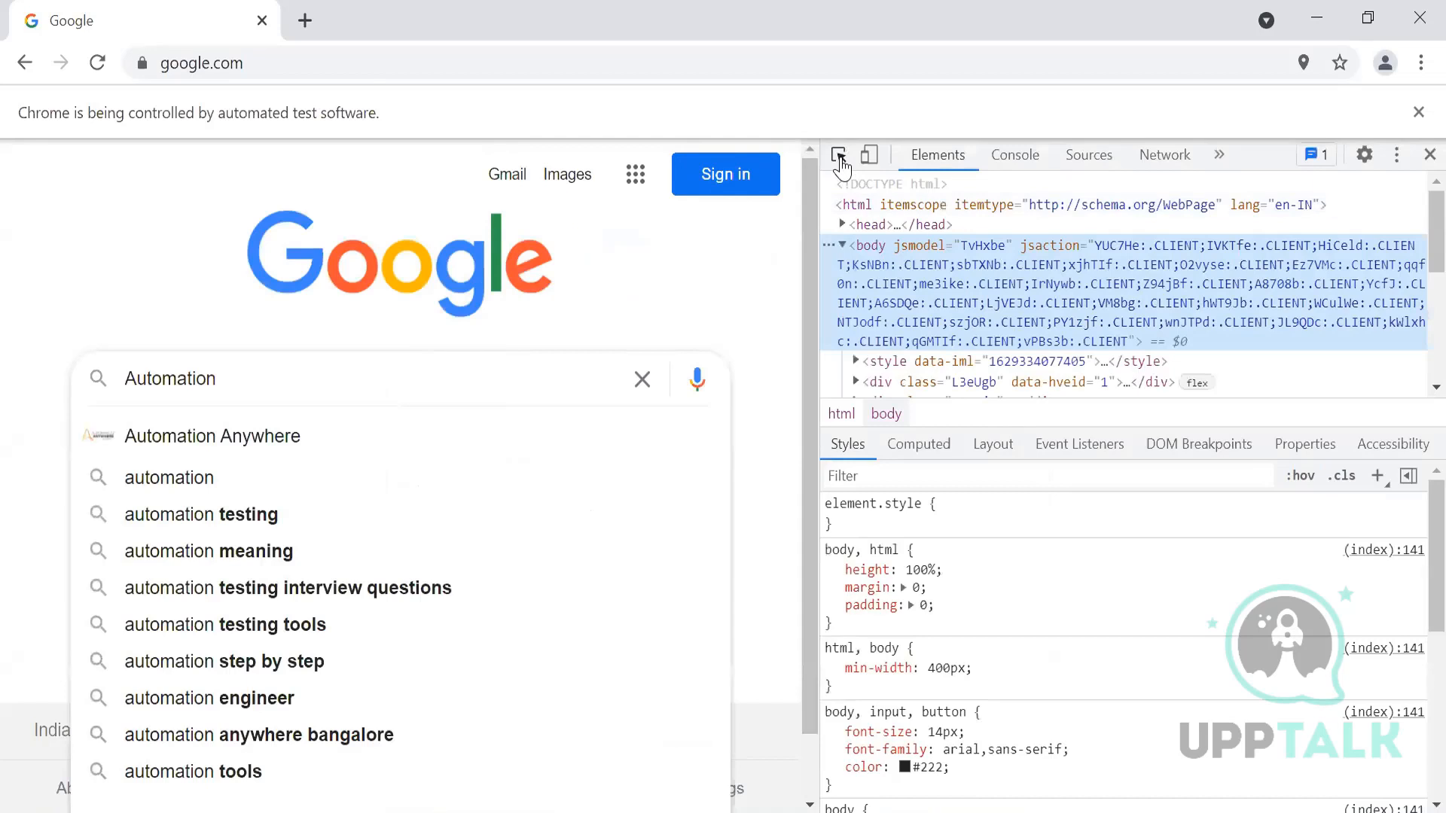
{"action": "key", "text": "ctrl+shift+c"}
{"action": "left_click", "coordinate": [246, 477]}
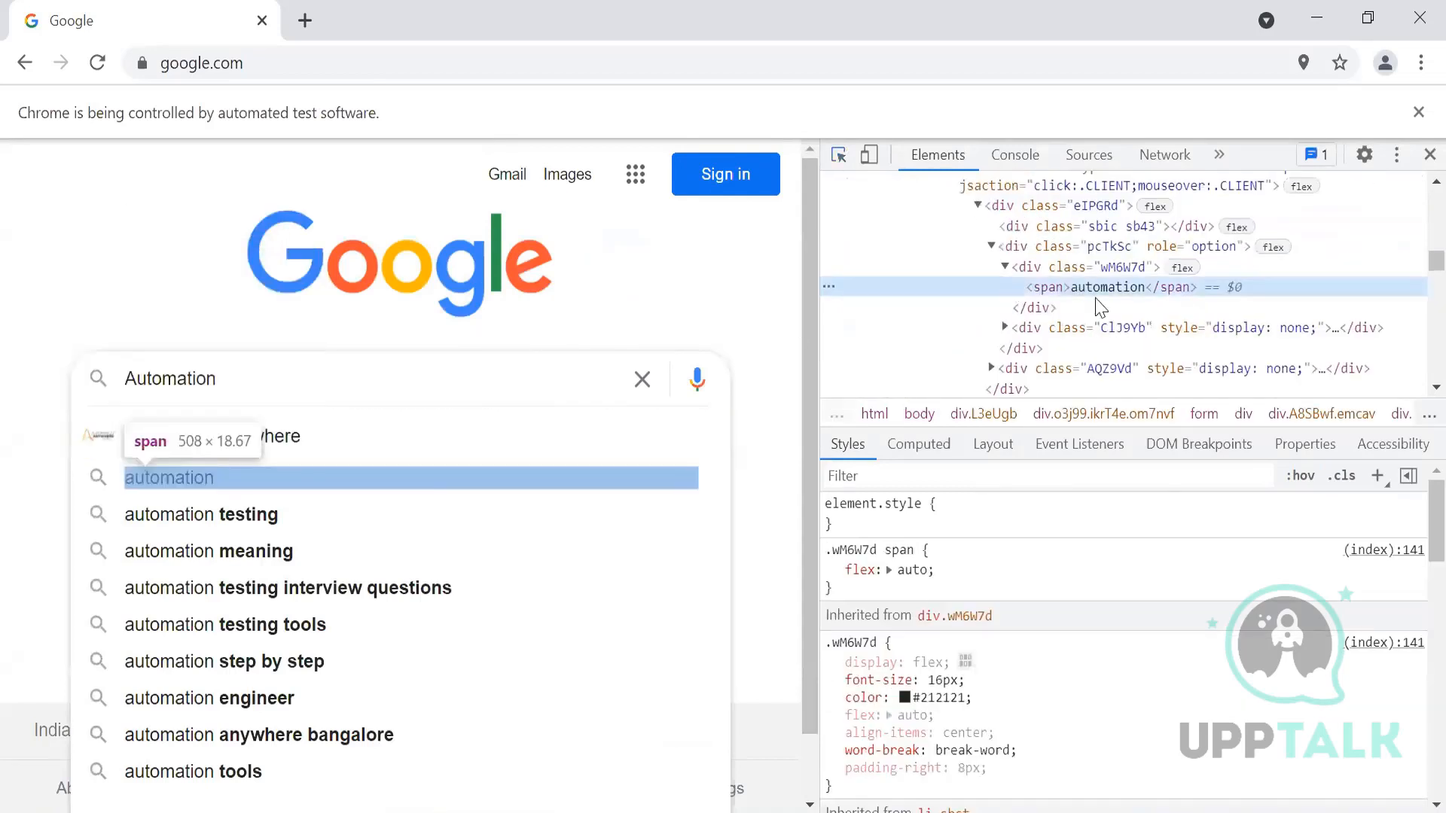
{"action": "double_click", "coordinate": [1121, 294]}
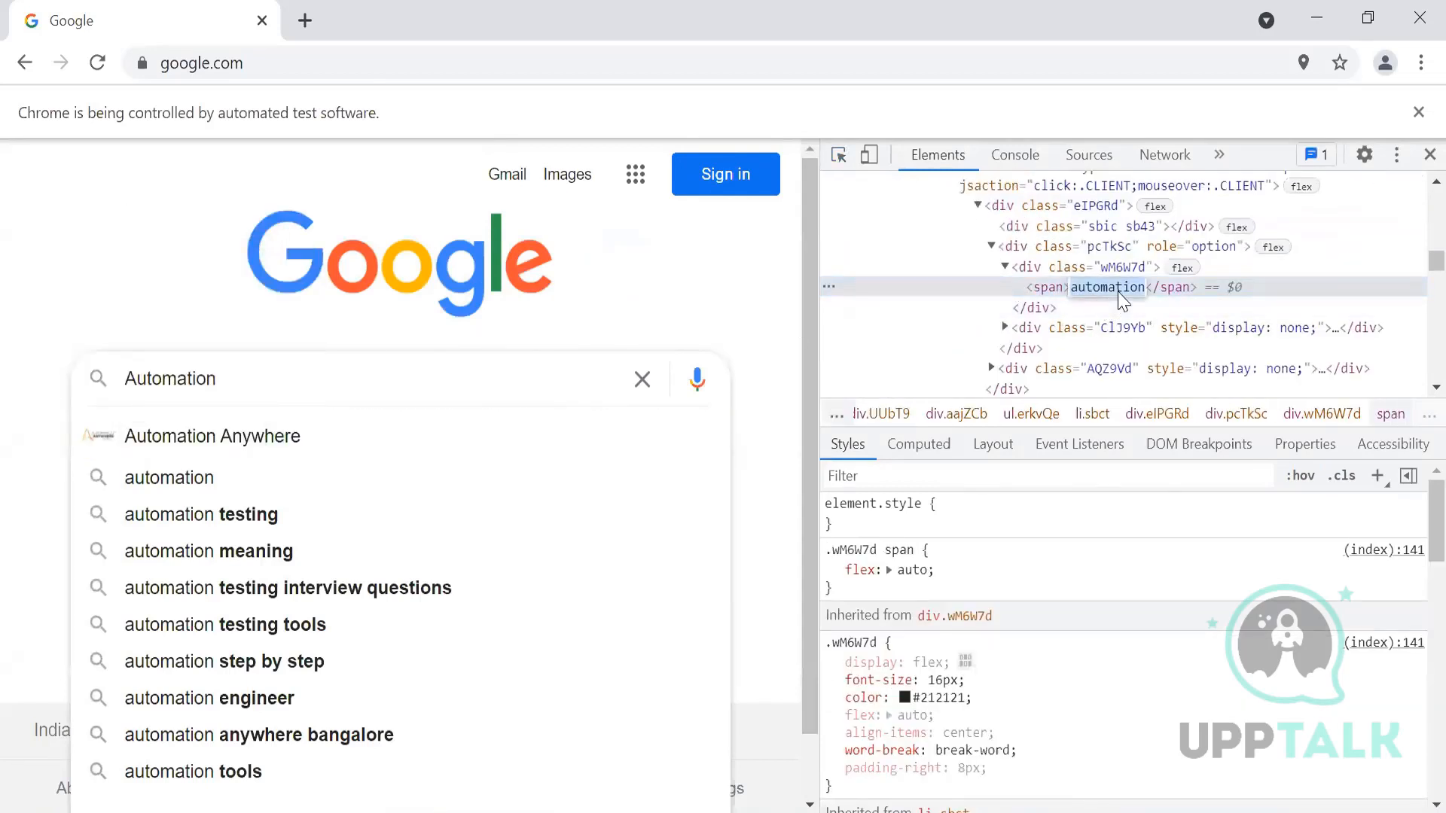
{"action": "key", "text": "ctrl+f"}
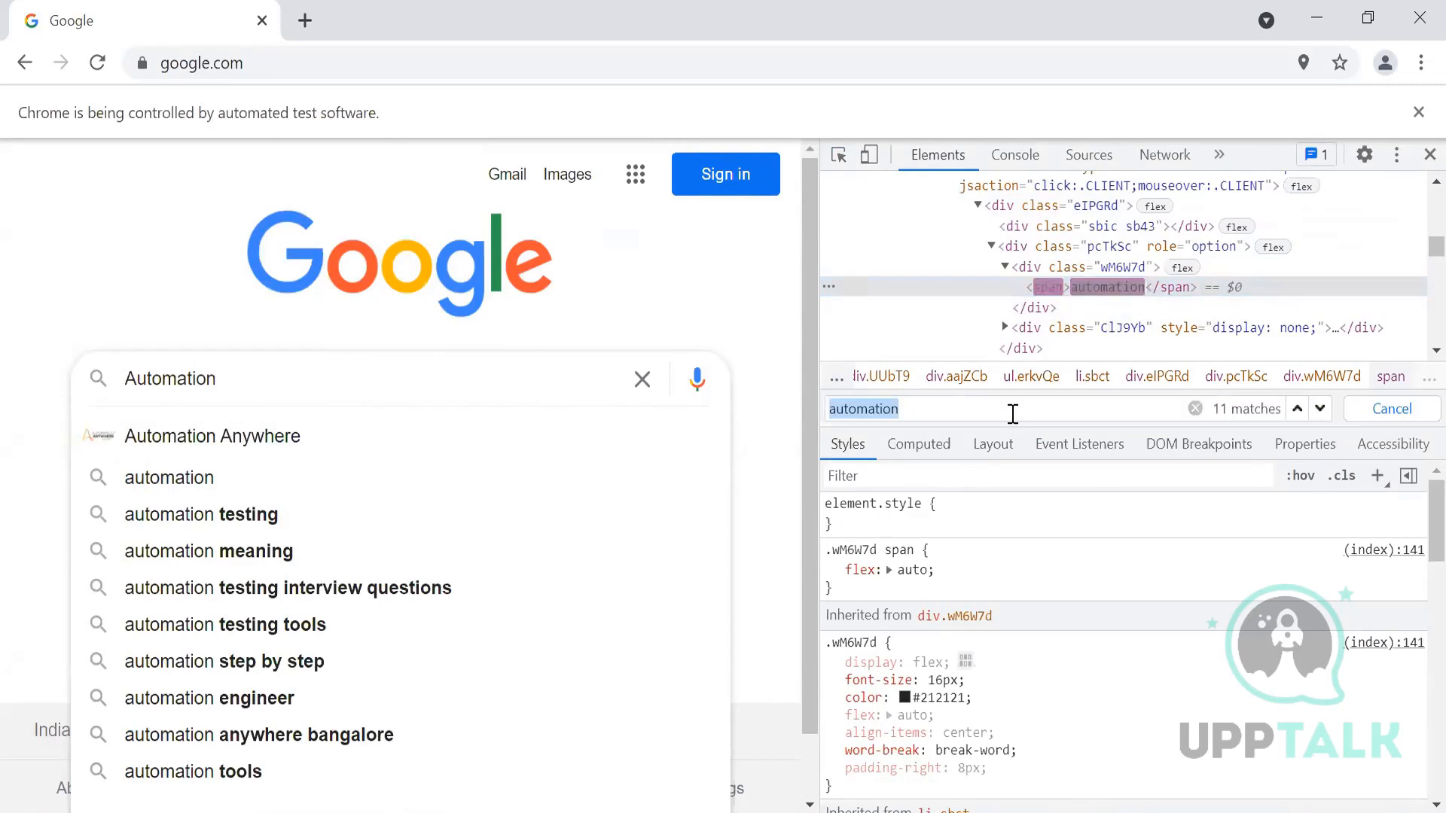
{"action": "left_click", "coordinate": [1010, 409]}
{"action": "type", "text": "//span[t"}
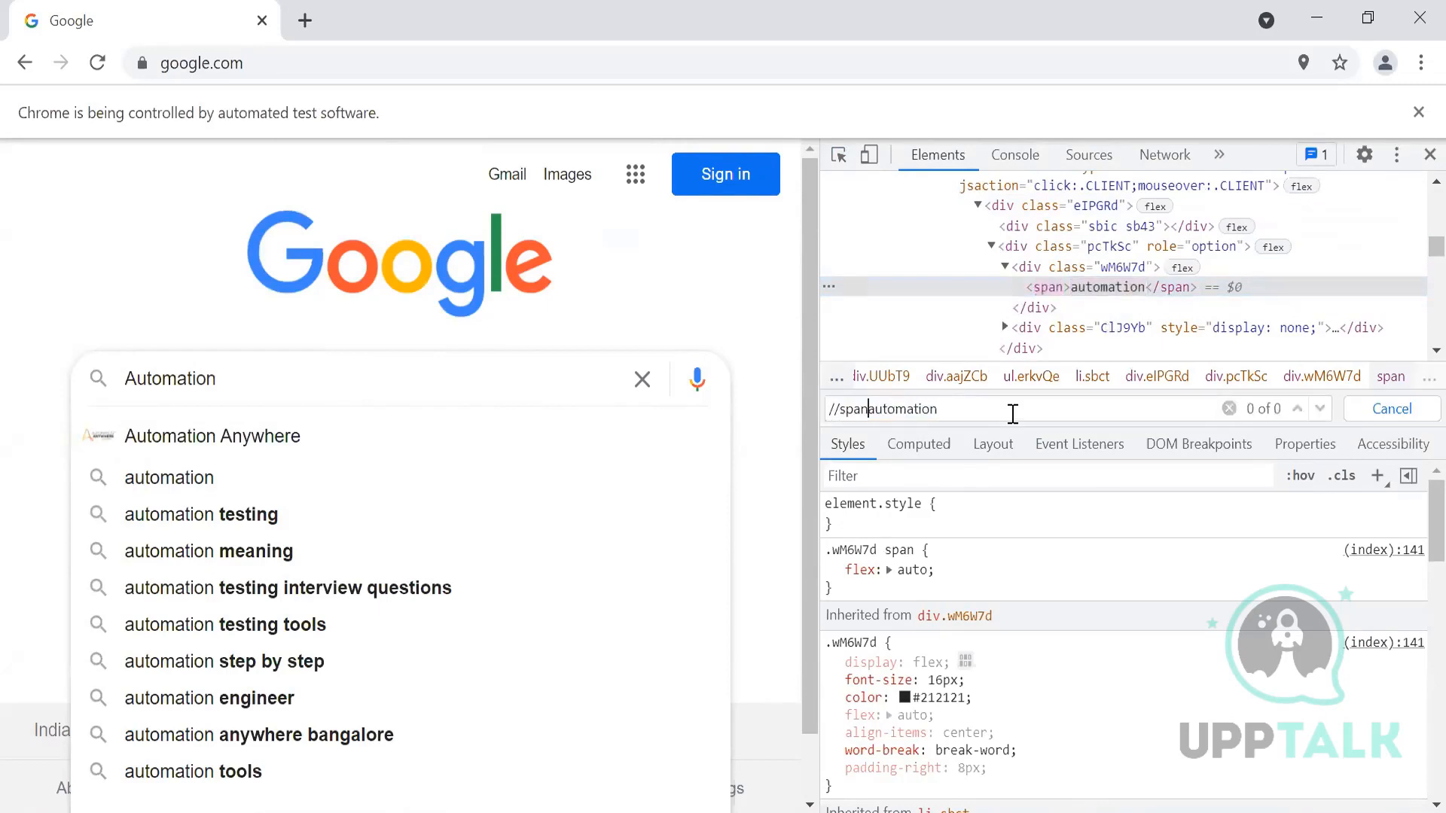
{"action": "type", "text": "ext()='automation']"}
{"action": "key", "text": "ctrl+a"}
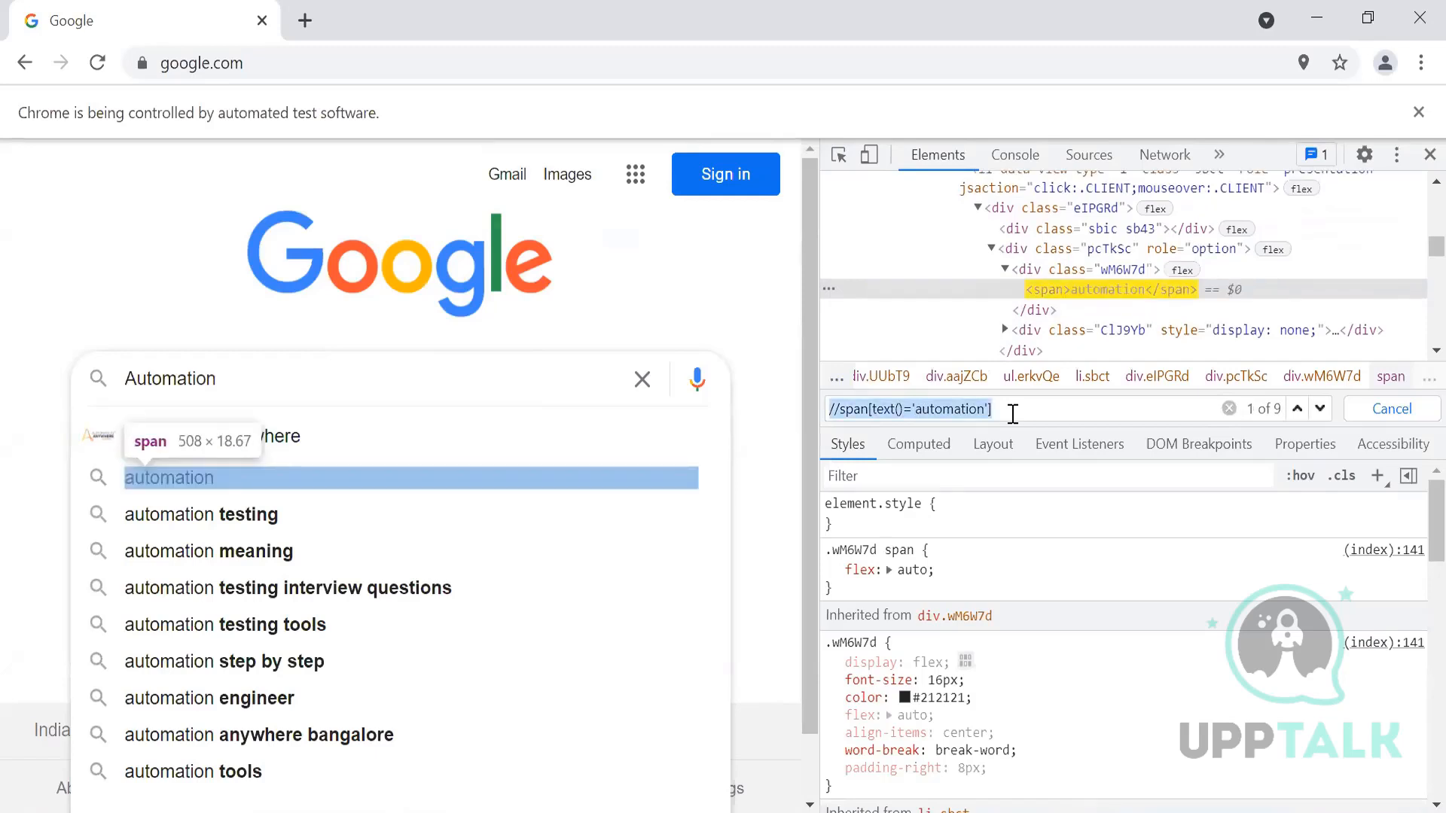
{"action": "key", "text": "alt+Tab"}
{"action": "left_click", "coordinate": [1416, 497]}
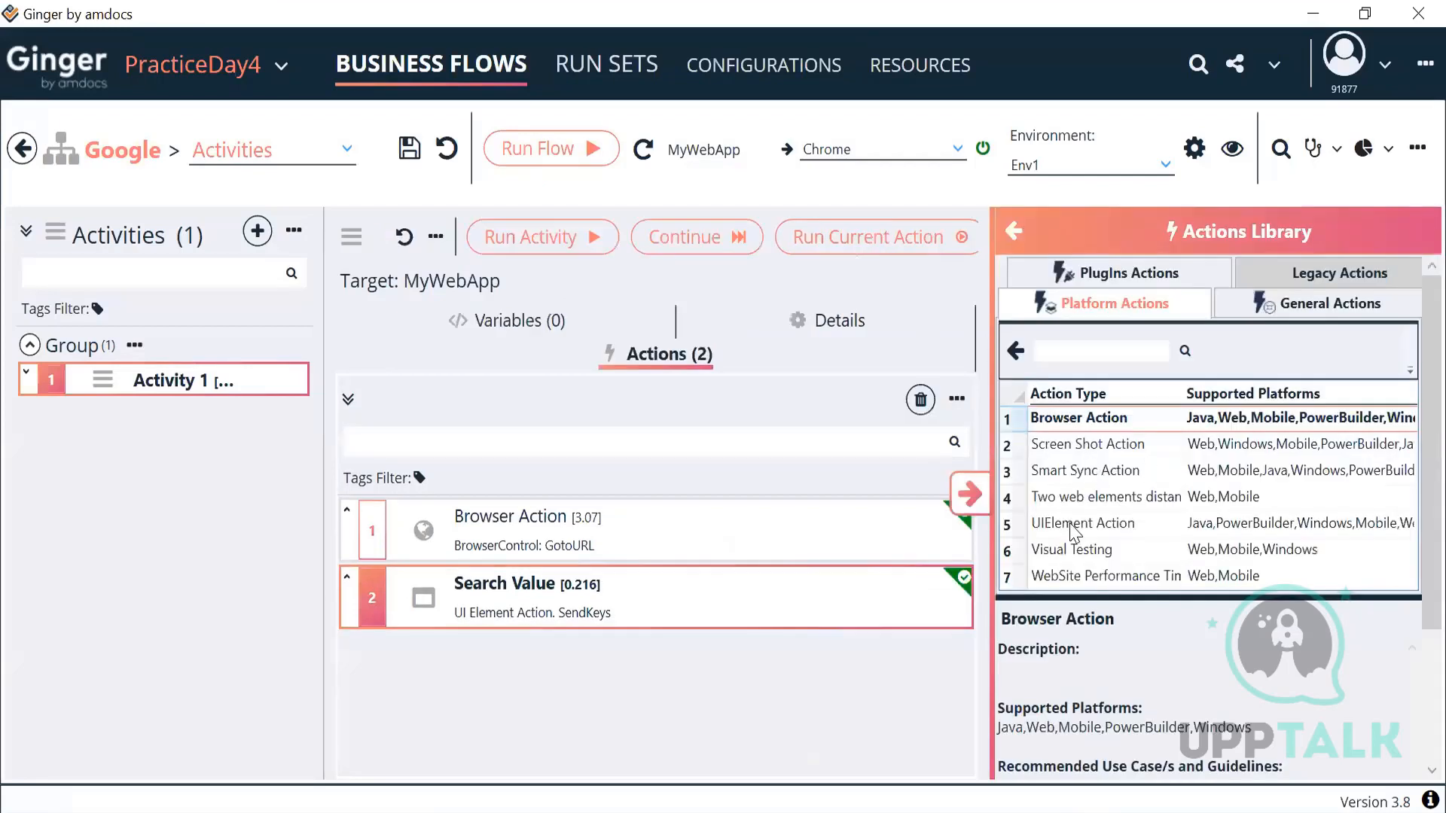
Step: Add a third UIElement Action described as 'Click suggestion'
{"action": "double_click", "coordinate": [1073, 531]}
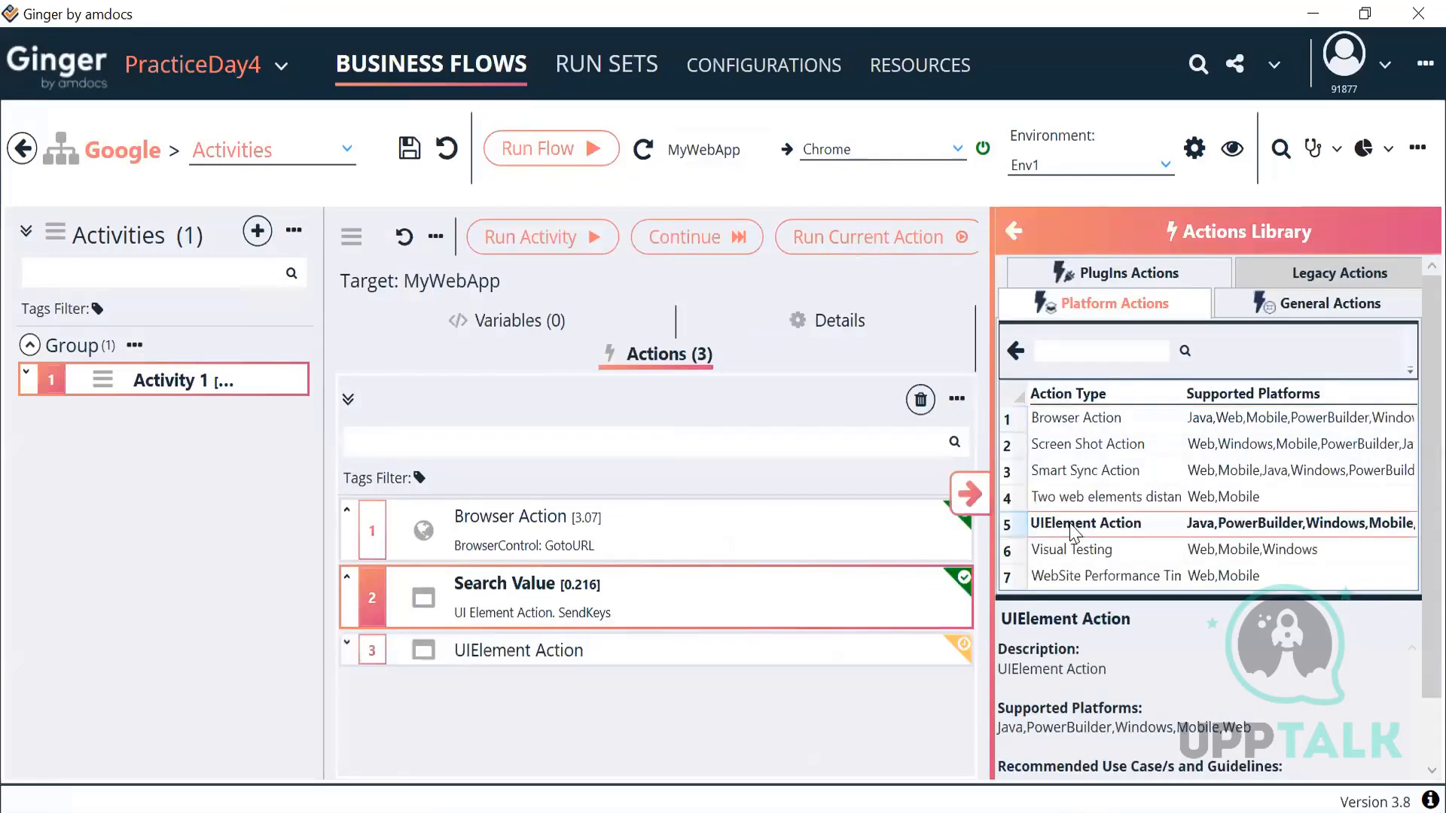
{"action": "left_click", "coordinate": [969, 493]}
{"action": "left_click", "coordinate": [736, 616]}
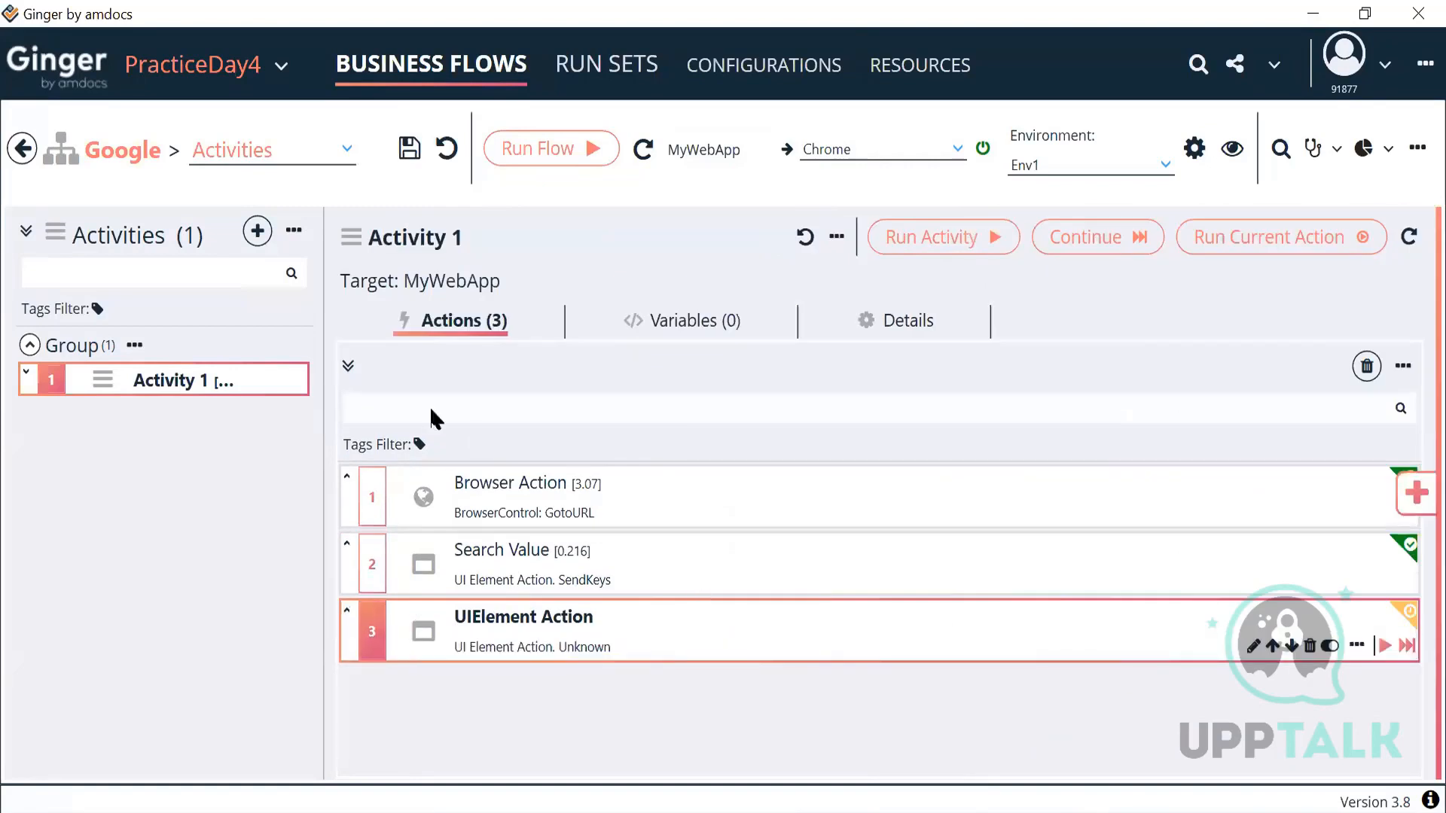
{"action": "left_click", "coordinate": [413, 410]}
{"action": "left_click_drag", "start_coordinate": [506, 529], "coordinate": [235, 518]}
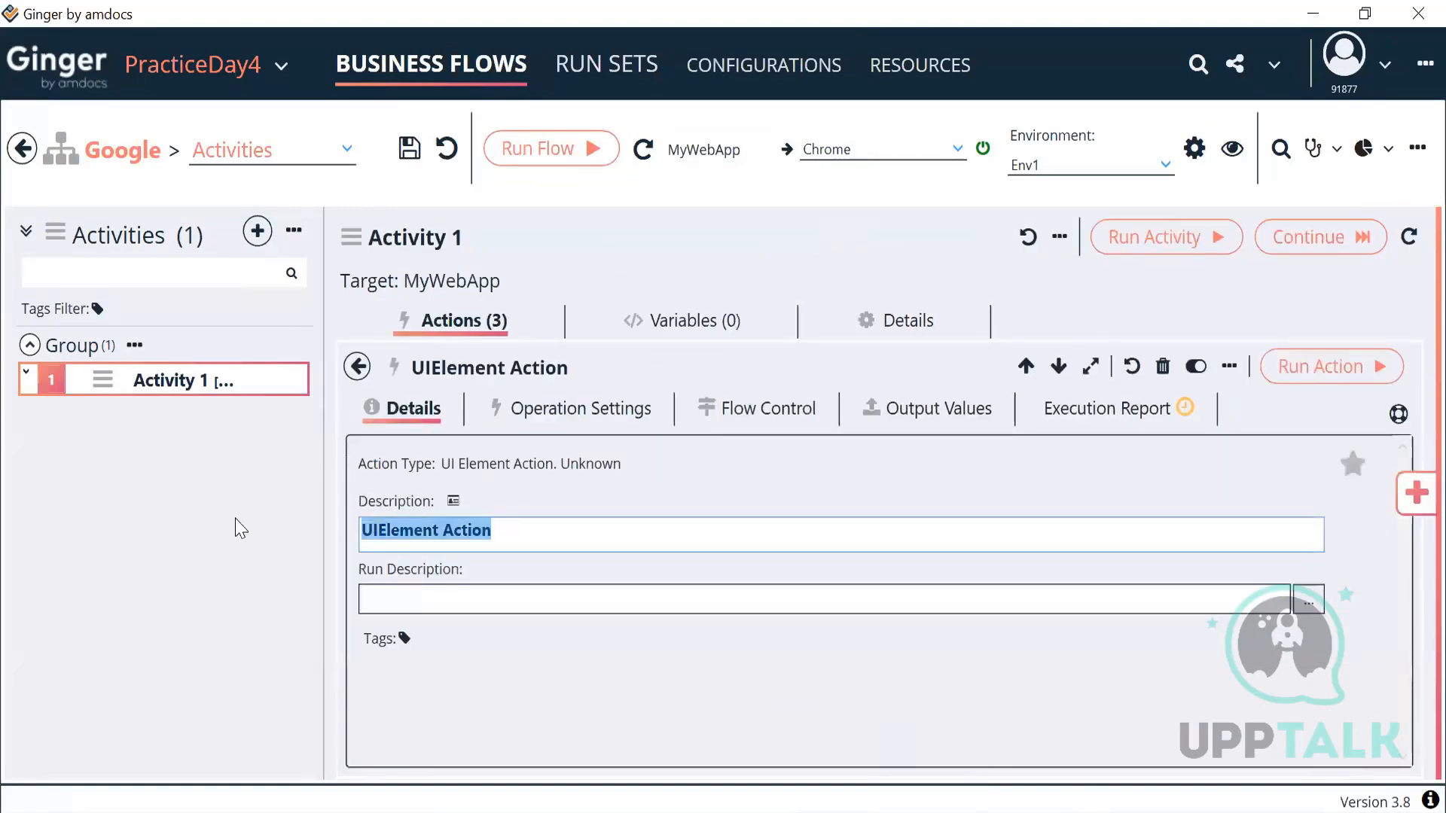
{"action": "type", "text": "Click sugge"}
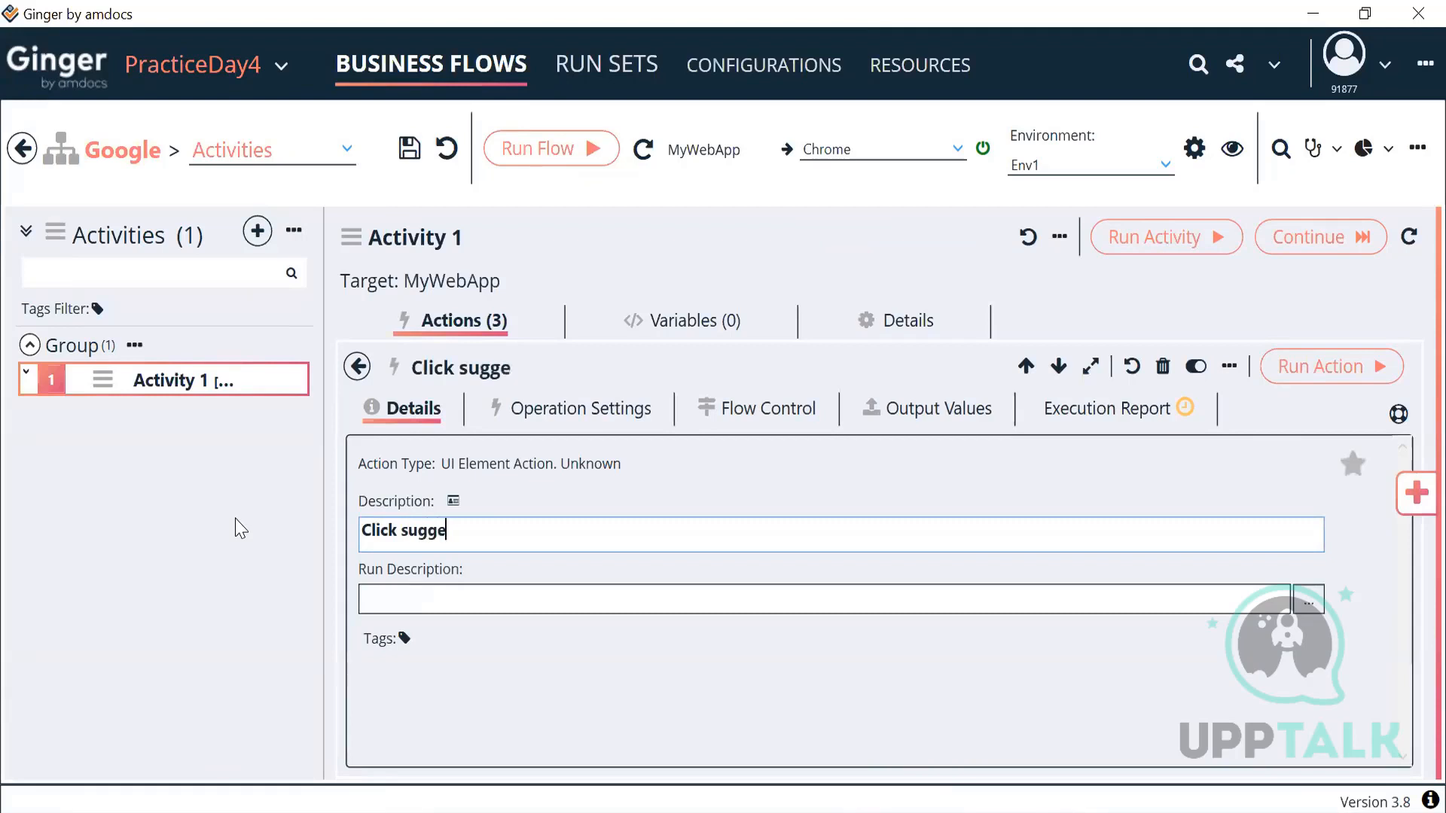
{"action": "type", "text": "stion"}
Step: Locate its element By XPath using the pasted //span[text()='automation']
{"action": "left_click", "coordinate": [555, 409]}
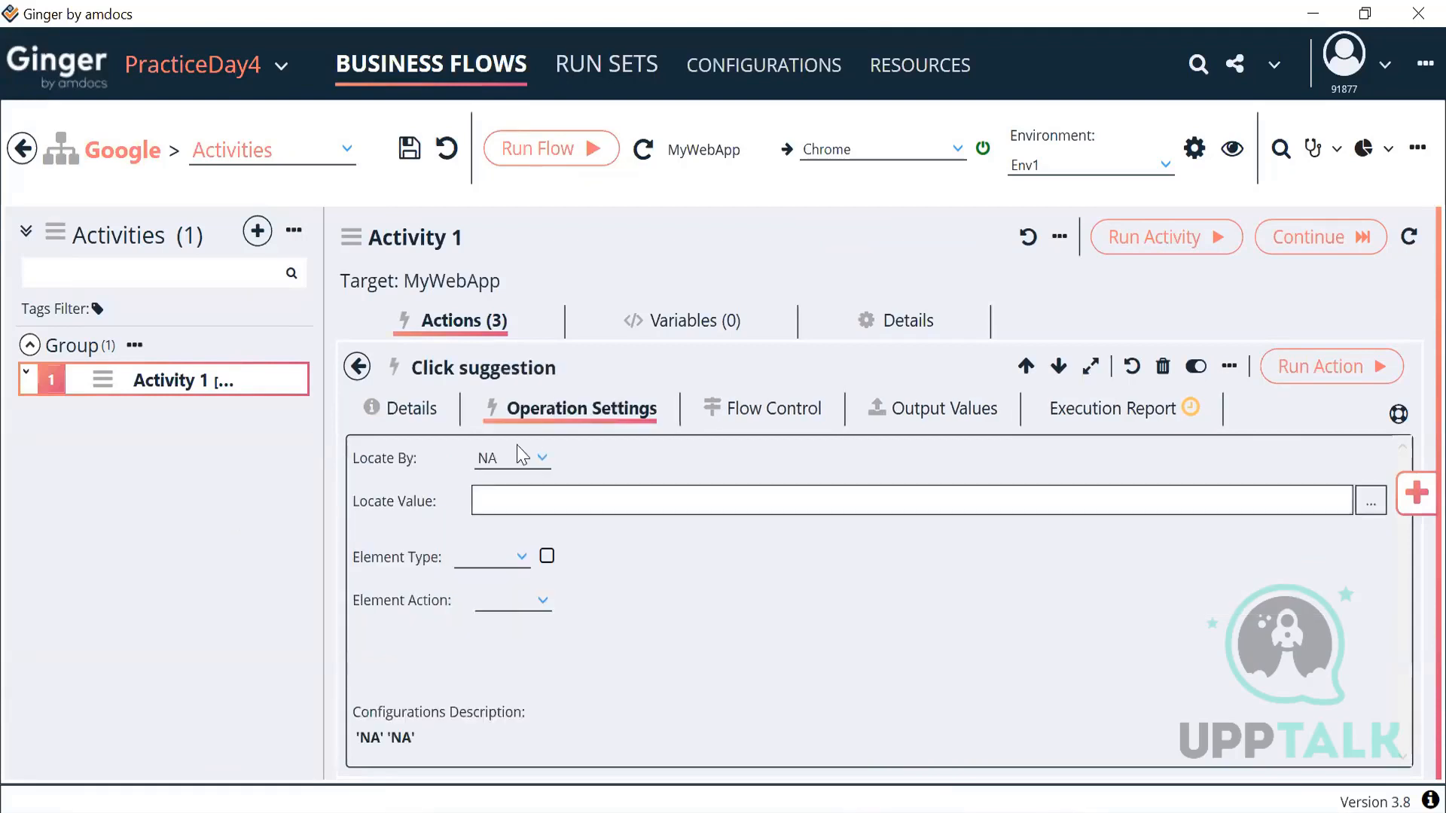
{"action": "left_click", "coordinate": [520, 457]}
{"action": "left_click", "coordinate": [512, 535]}
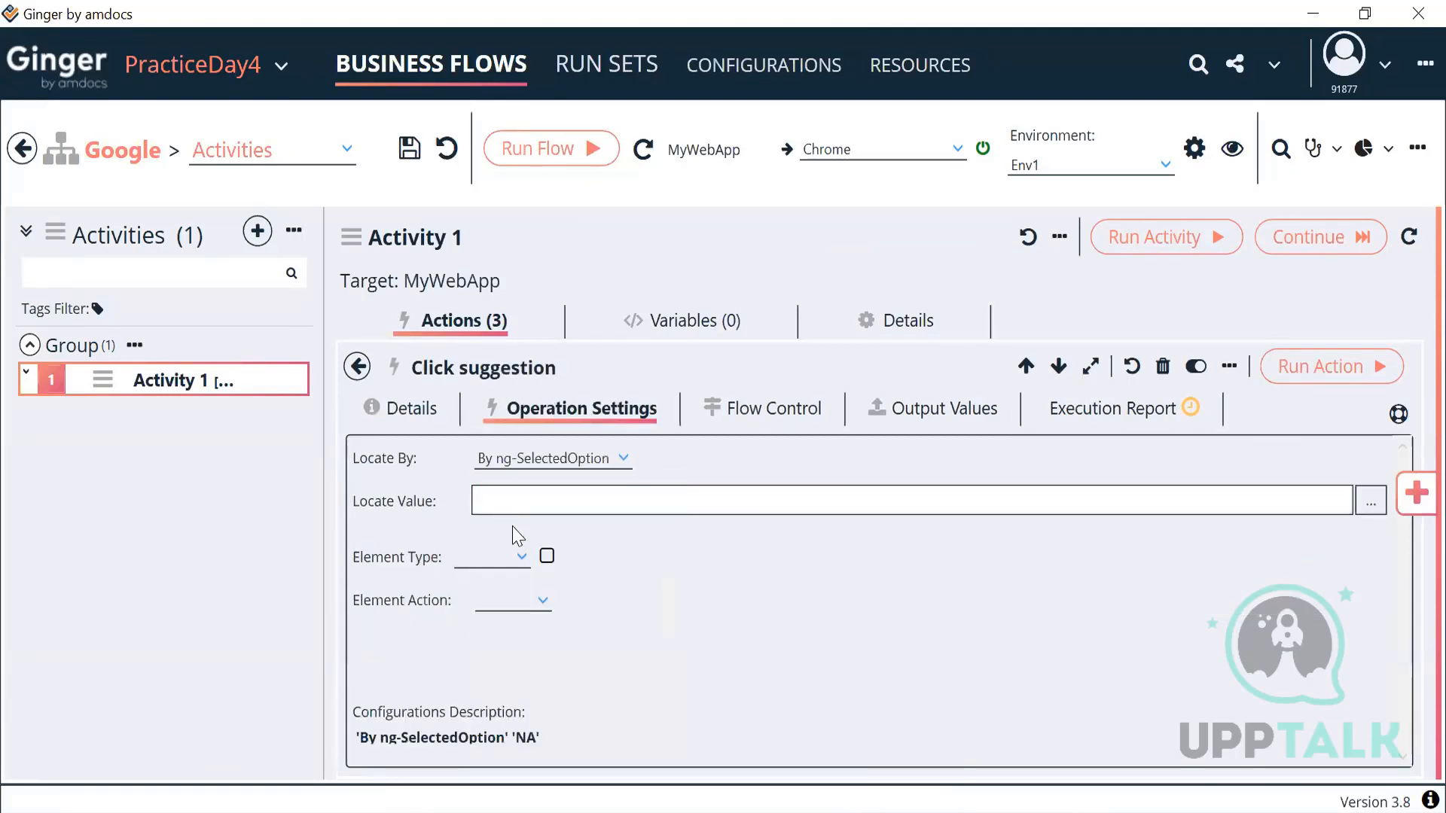
{"action": "left_click", "coordinate": [570, 455]}
{"action": "scroll", "coordinate": [572, 527], "scroll_direction": "up", "scroll_amount": 3}
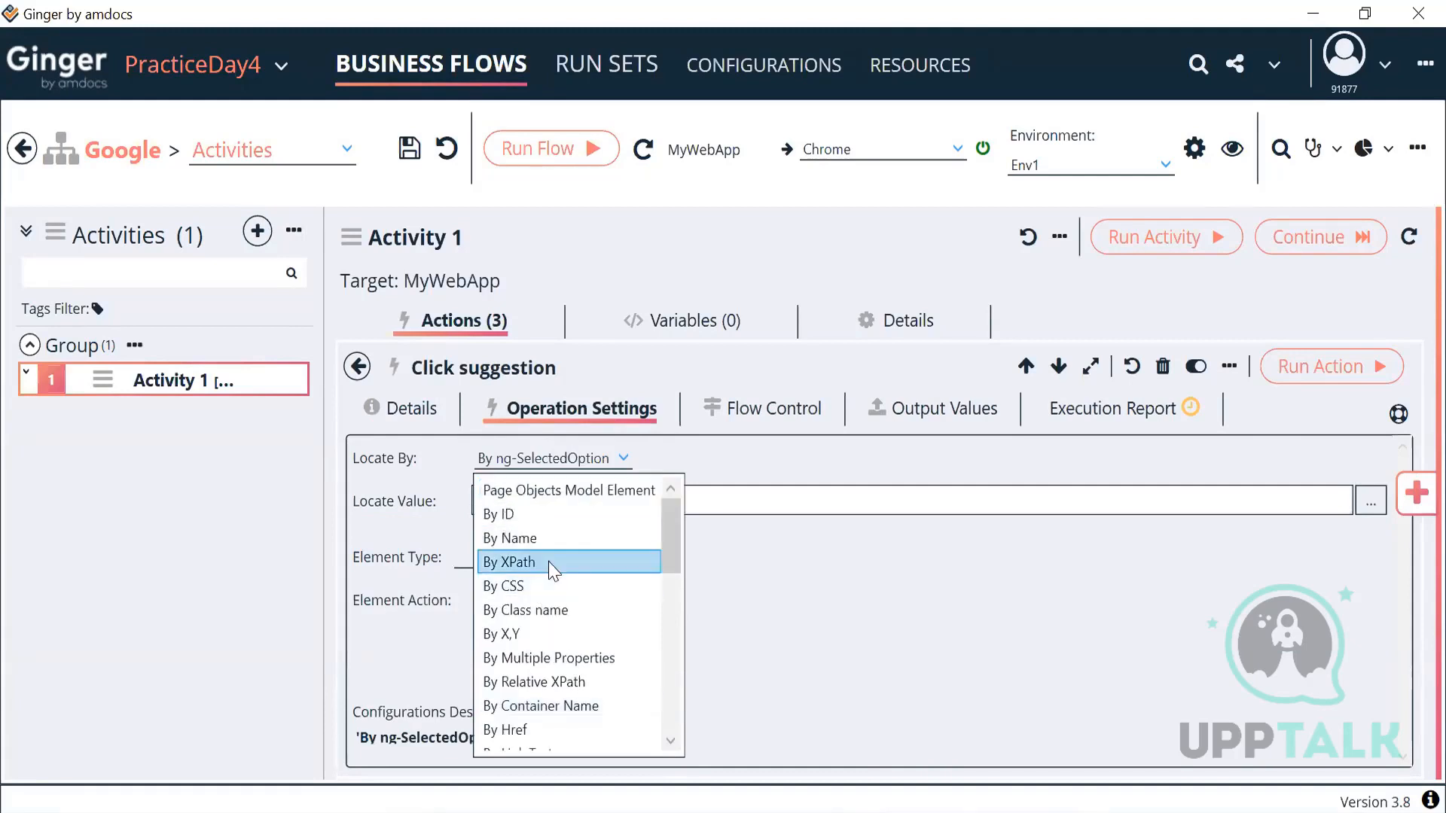
{"action": "left_click", "coordinate": [554, 562]}
{"action": "left_click", "coordinate": [600, 503]}
{"action": "key", "text": "ctrl+v"}
Step: Set the element type to HyperLink and run the Click suggestion action
{"action": "left_click", "coordinate": [499, 564]}
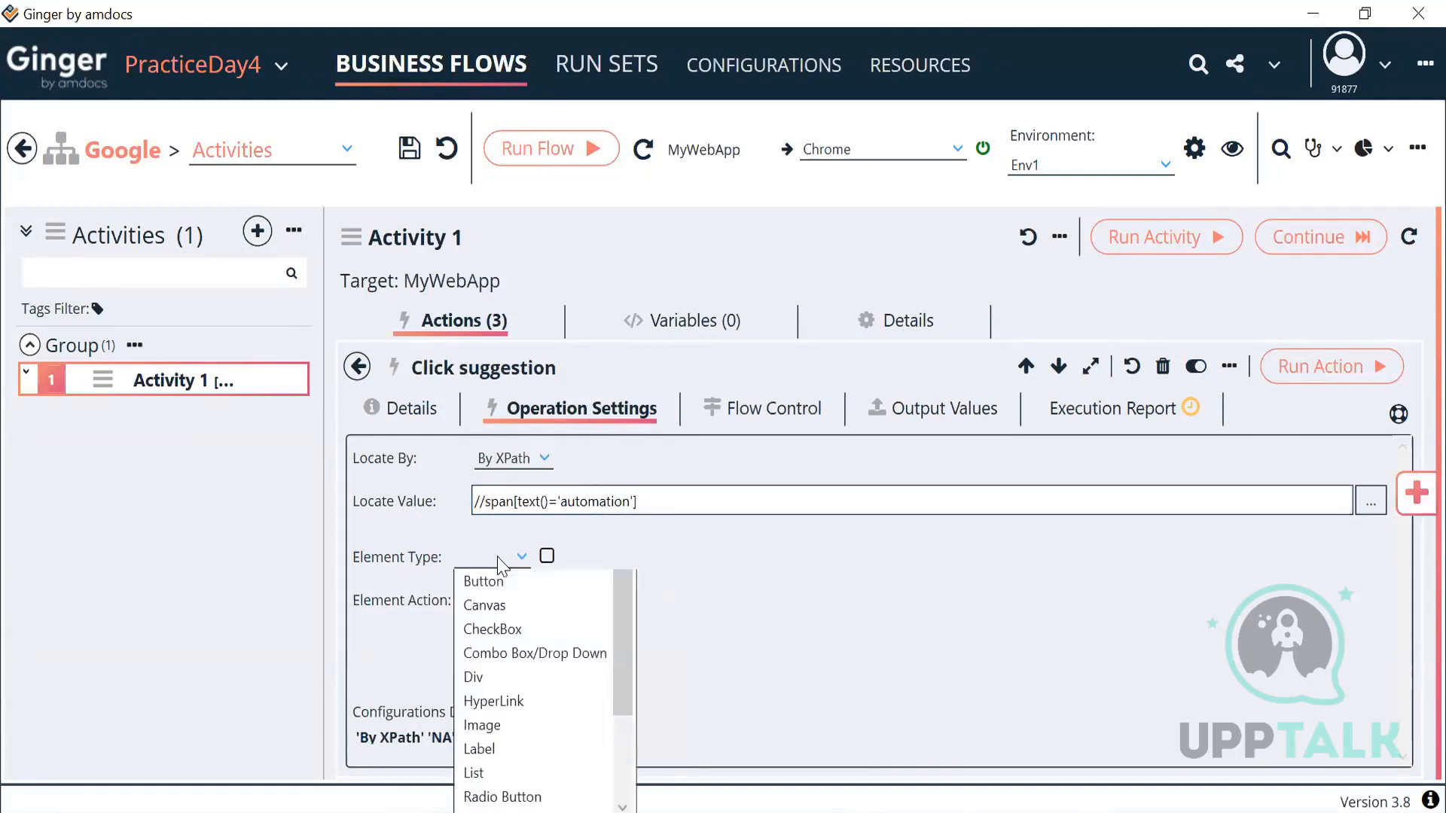
{"action": "left_click", "coordinate": [523, 662]}
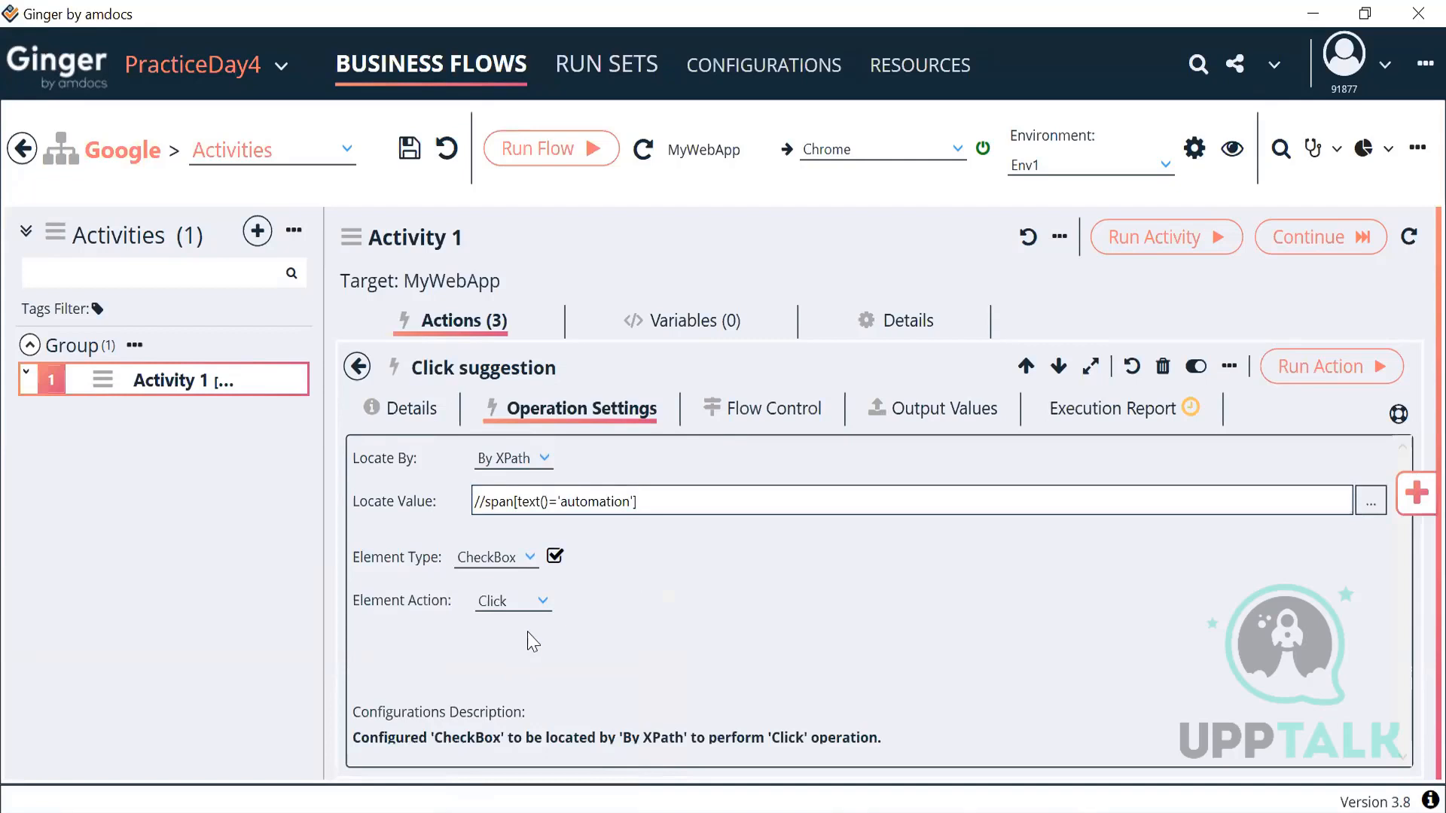
{"action": "left_click", "coordinate": [527, 558]}
{"action": "scroll", "coordinate": [525, 629], "scroll_direction": "up", "scroll_amount": 1}
{"action": "scroll", "coordinate": [524, 629], "scroll_direction": "down", "scroll_amount": 1}
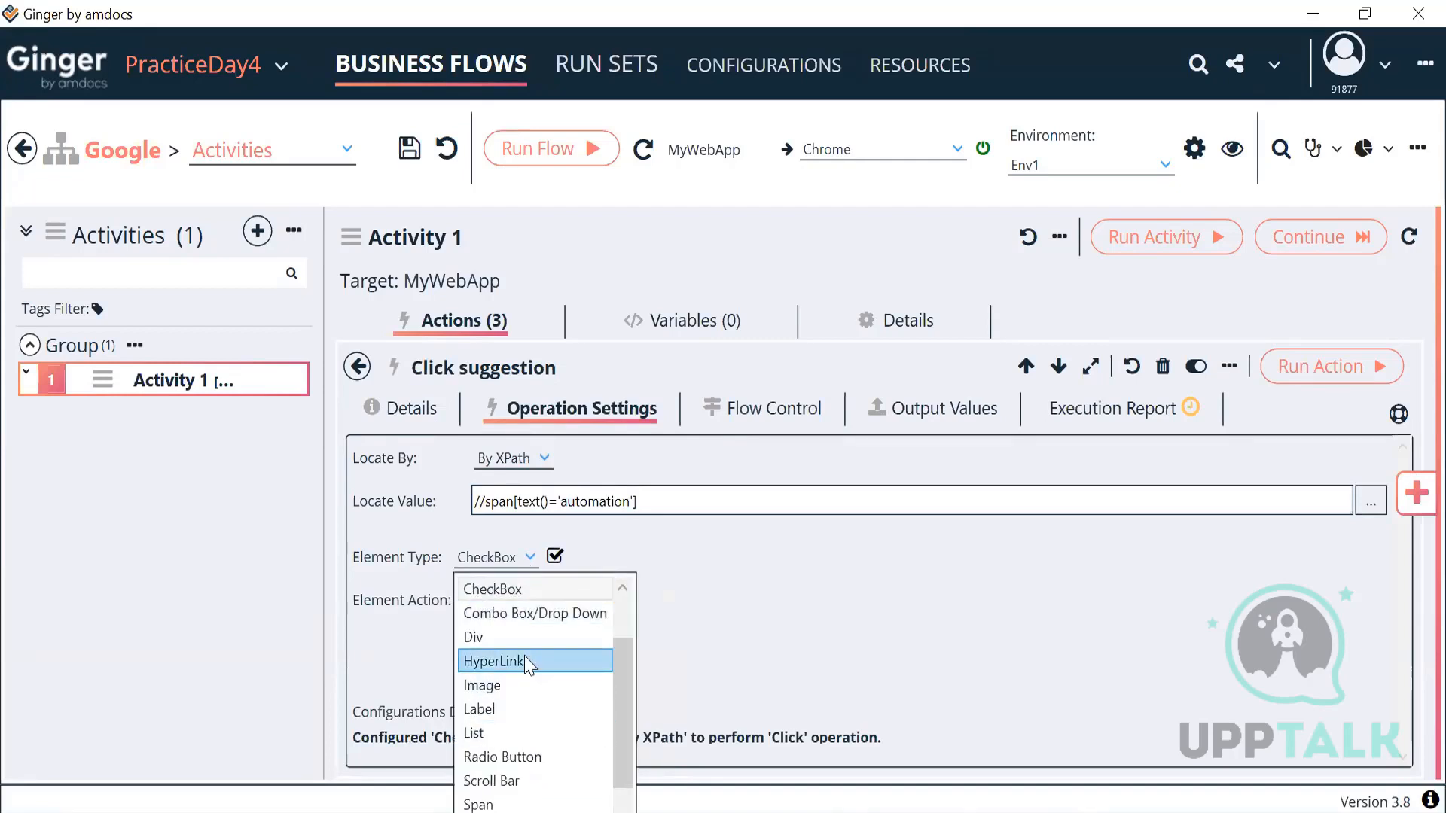
{"action": "left_click", "coordinate": [526, 662]}
{"action": "left_click", "coordinate": [1298, 391]}
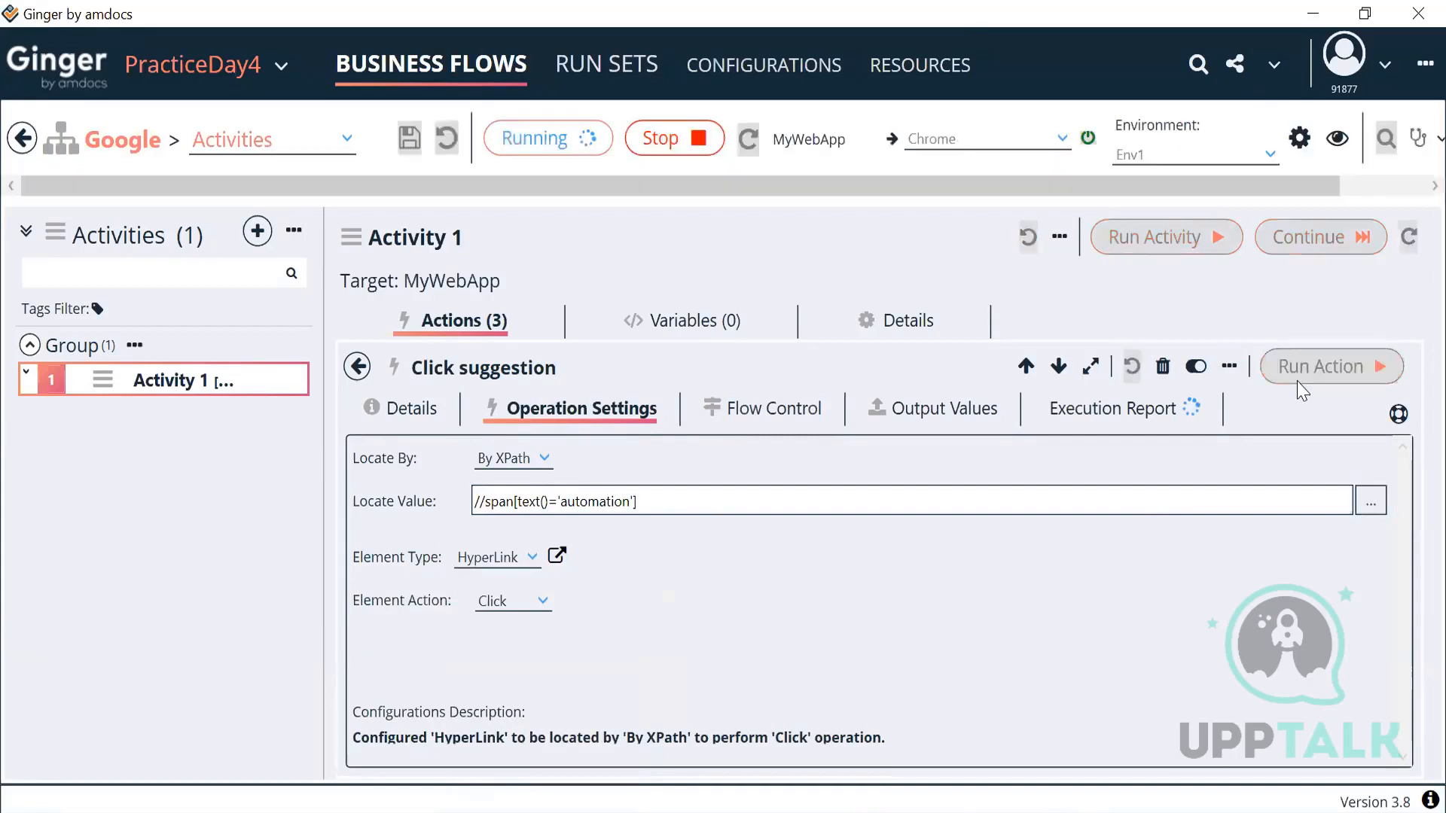
{"action": "left_click", "coordinate": [950, 812]}
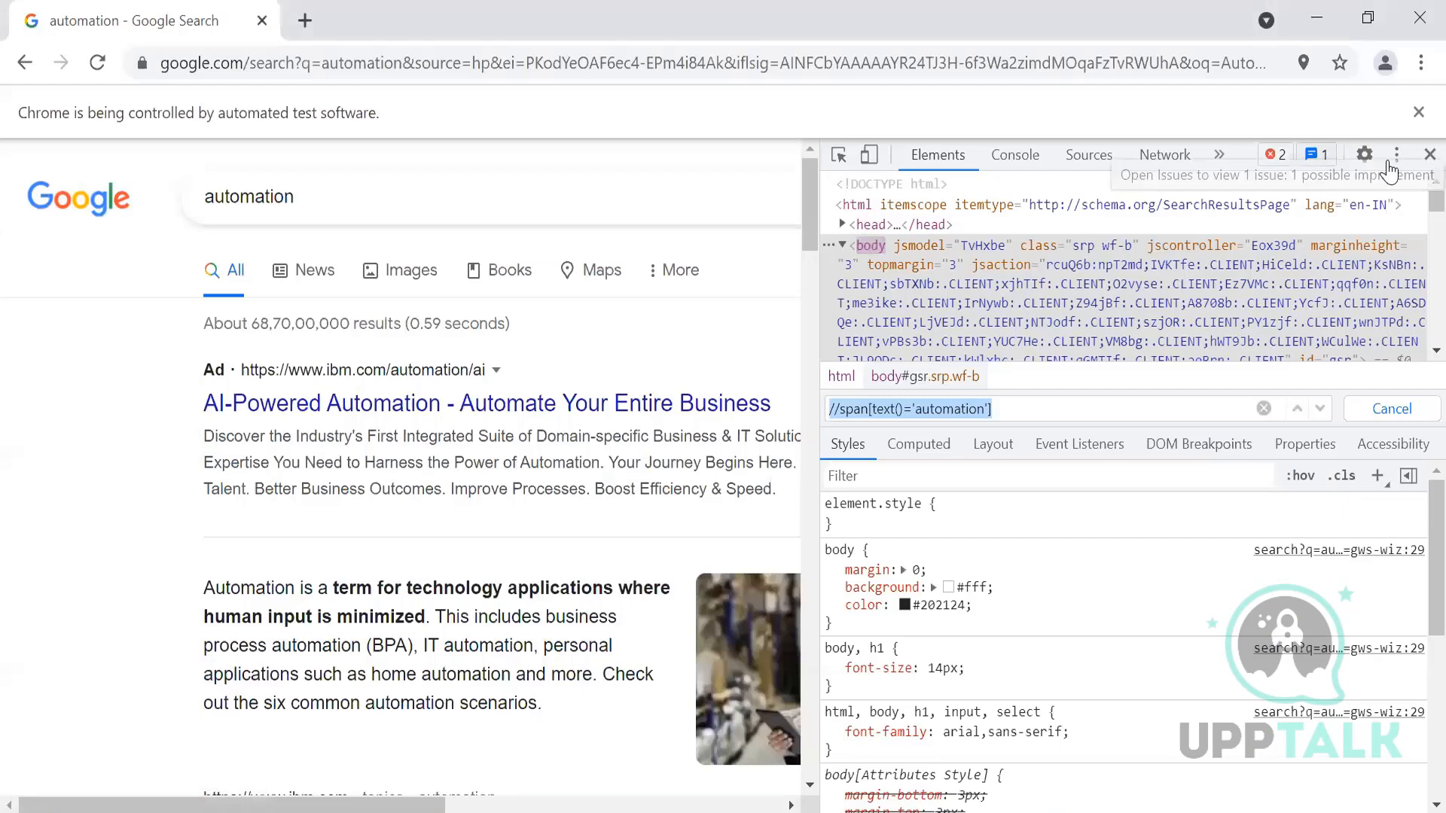
Step: Close DevTools and the automated Chrome window, then open Search Value's operation settings
{"action": "left_click", "coordinate": [1430, 154]}
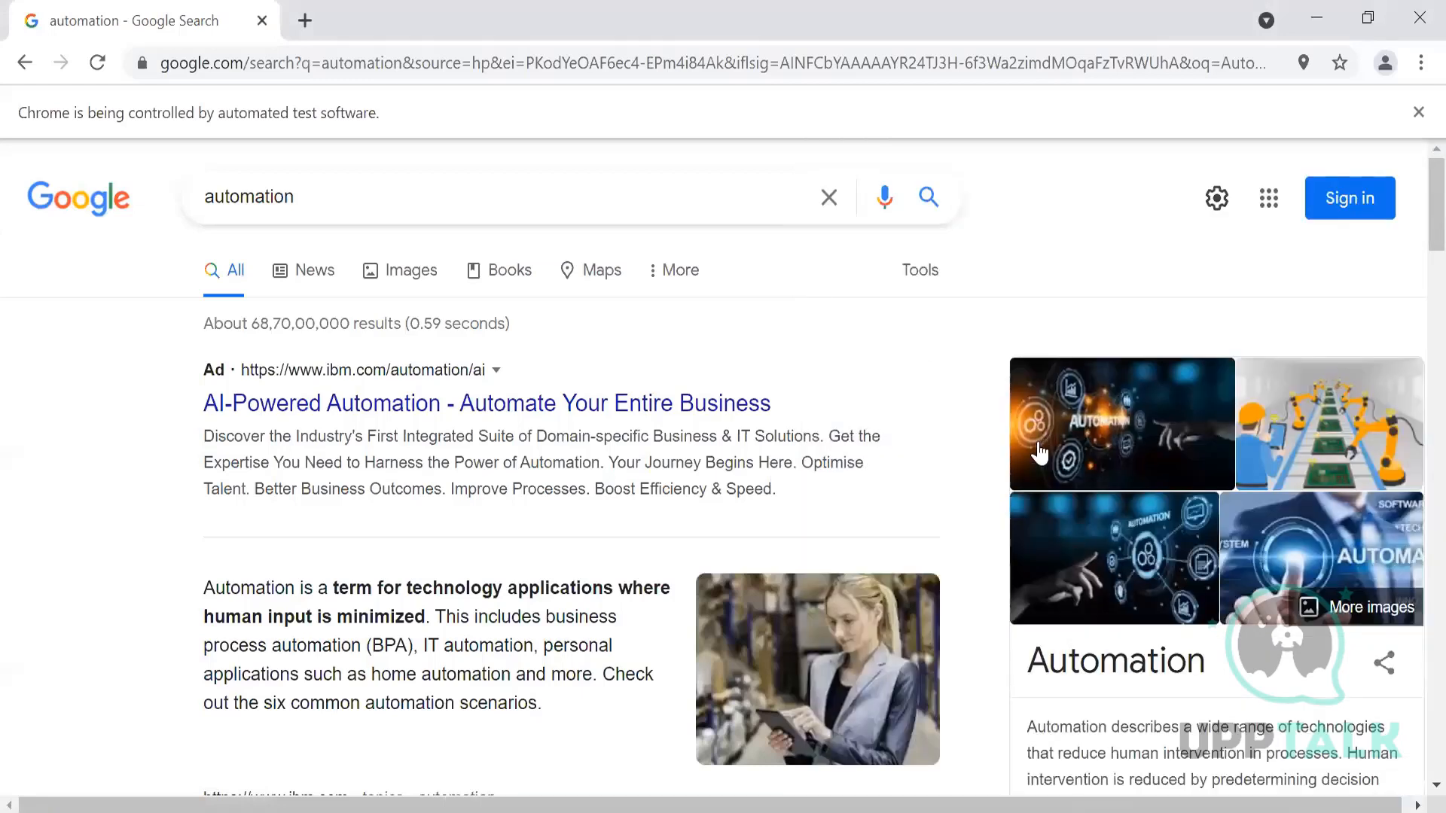
{"action": "left_click", "coordinate": [1418, 17]}
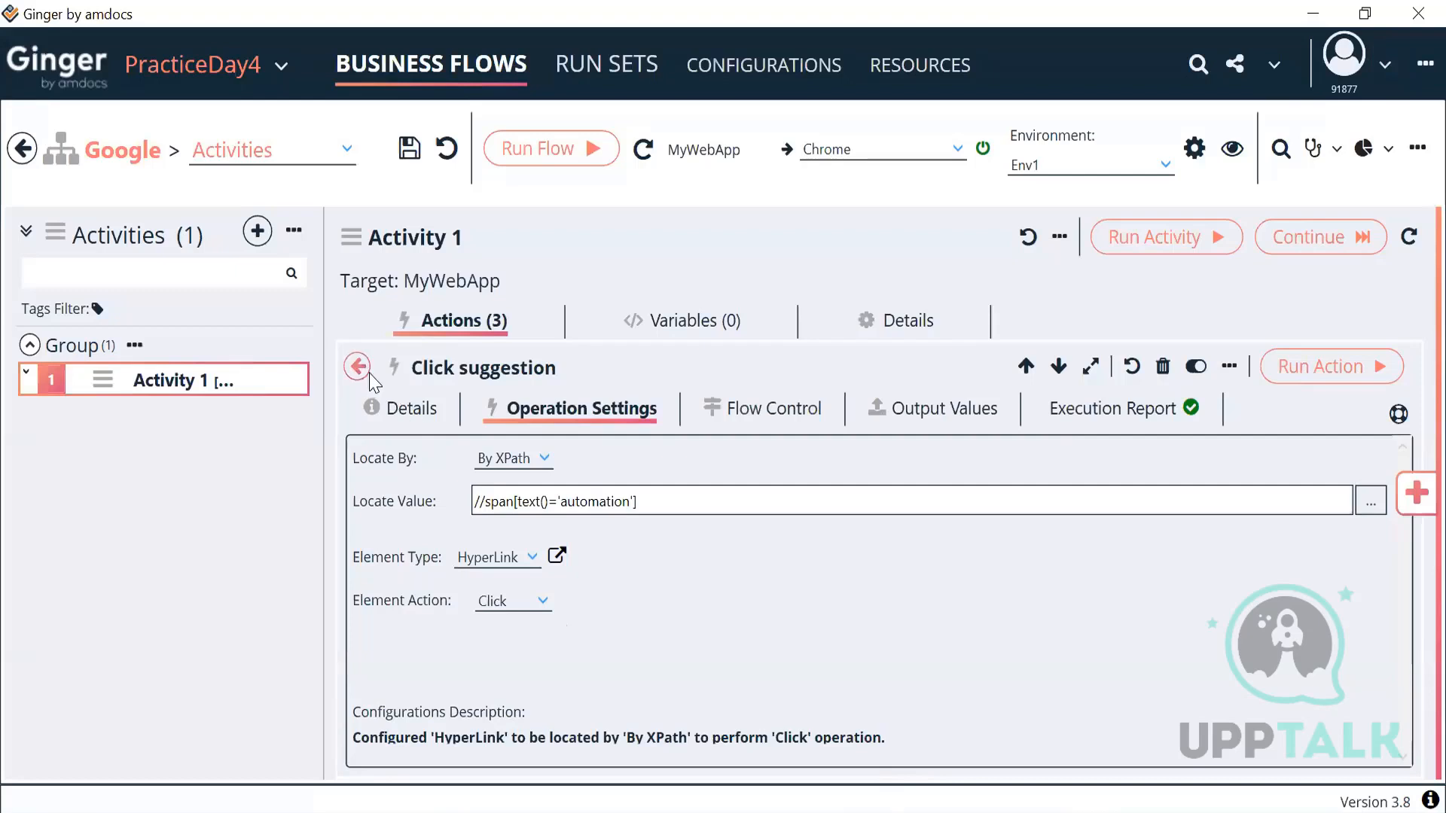
{"action": "left_click", "coordinate": [360, 369]}
{"action": "double_click", "coordinate": [574, 572]}
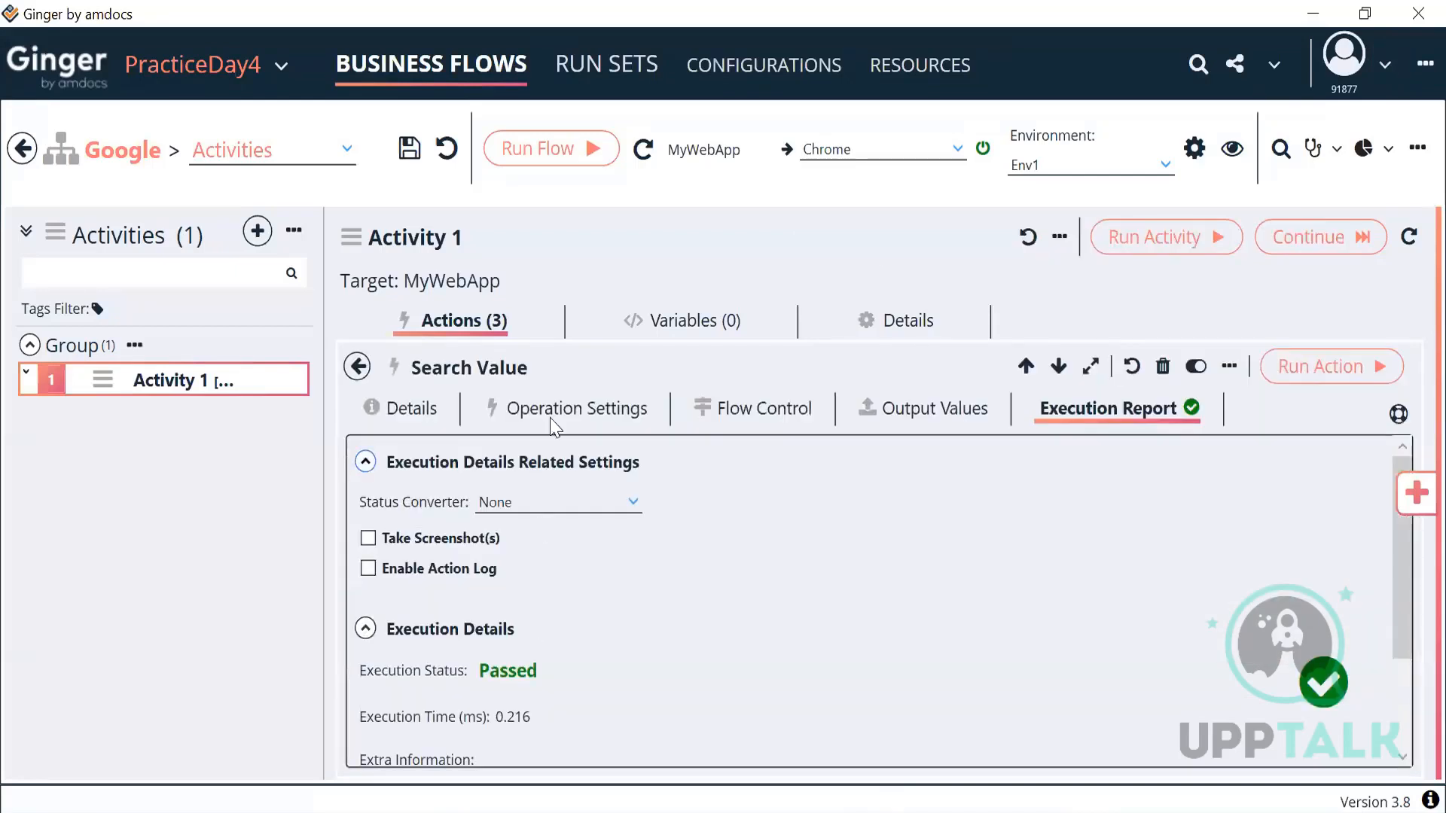
{"action": "left_click", "coordinate": [557, 412]}
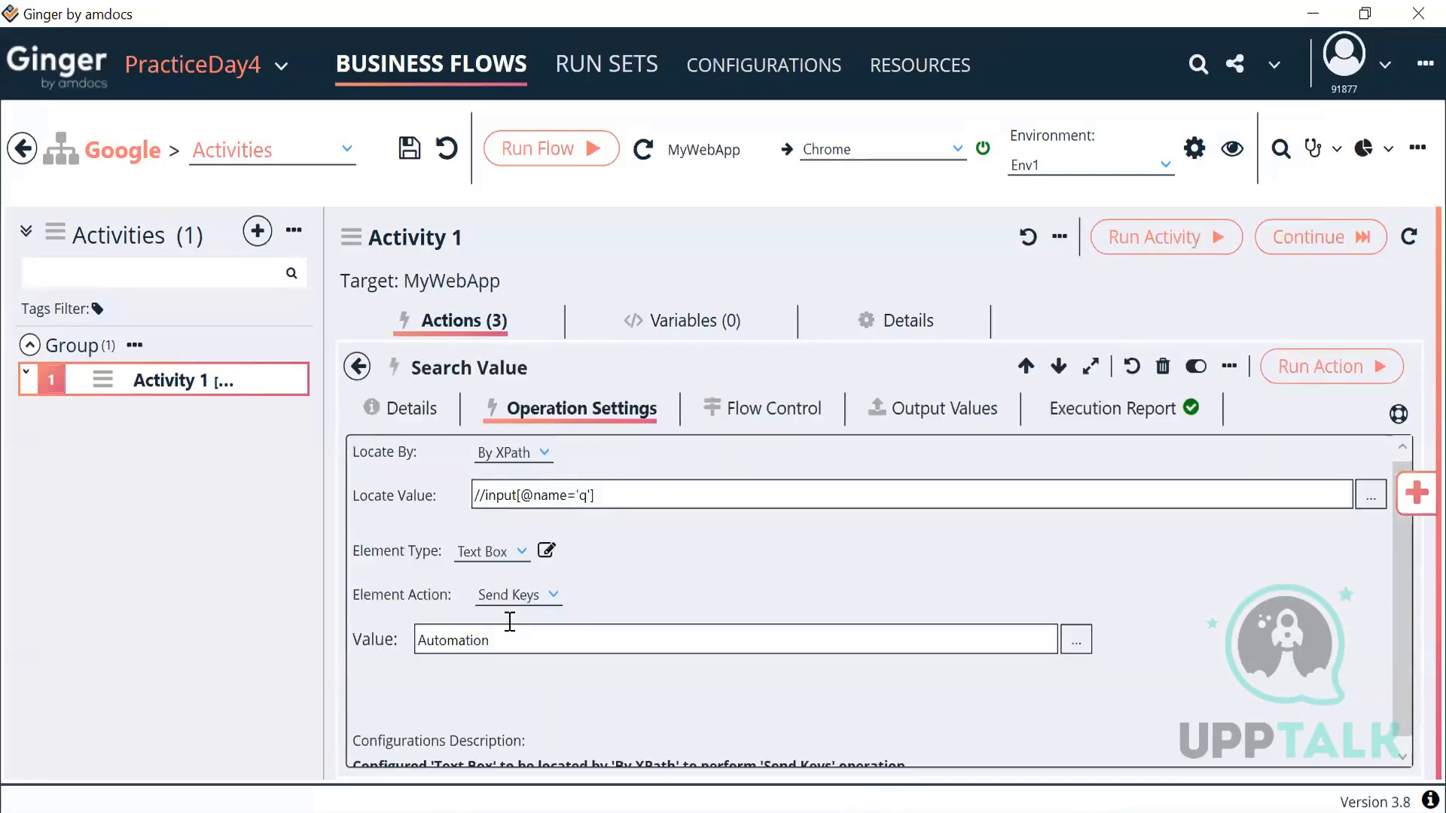
Step: Change Search Value's value from 'Automation' to lowercase 'automation'
{"action": "left_click_drag", "start_coordinate": [510, 639], "coordinate": [366, 673]}
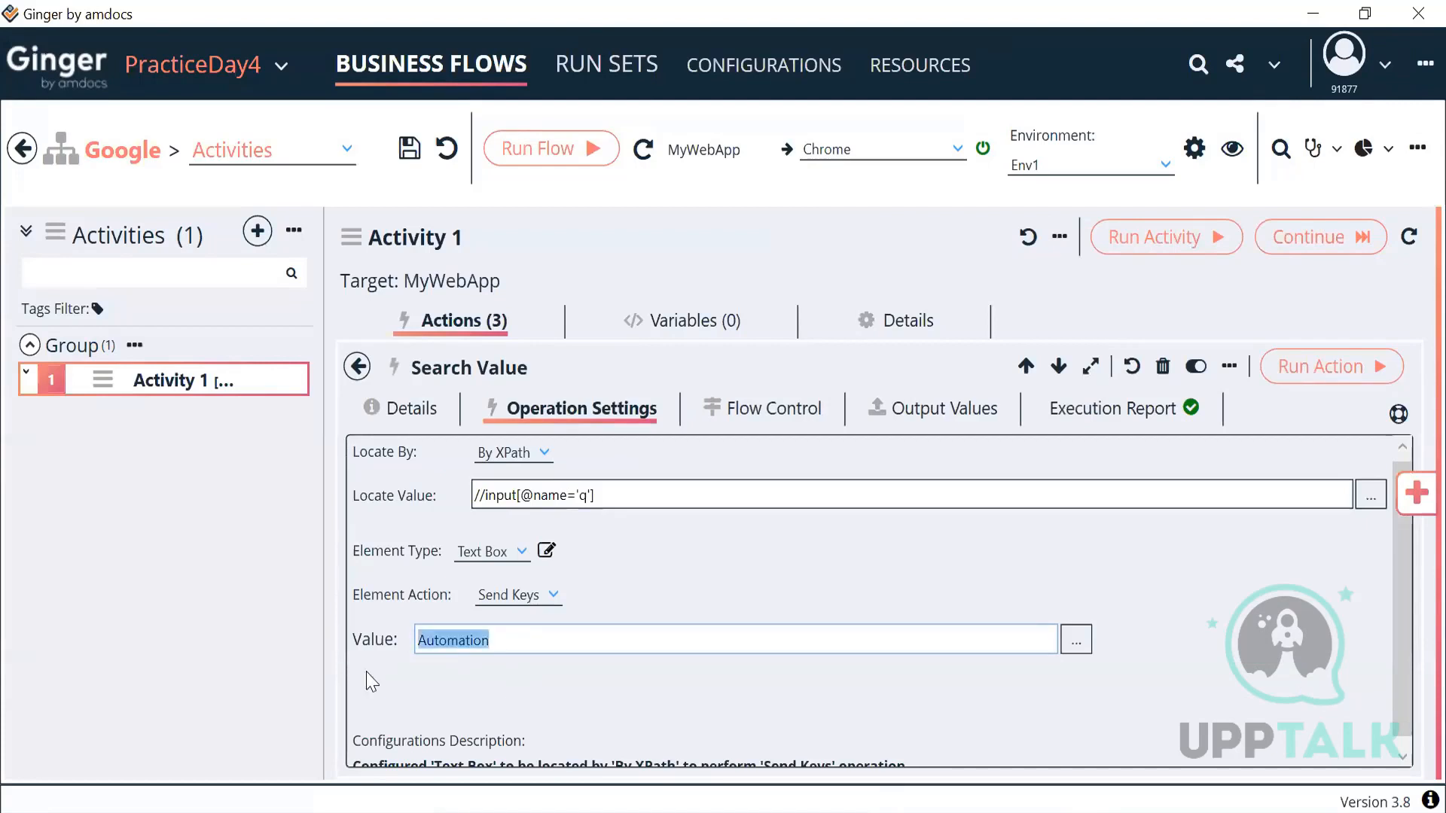
{"action": "key", "text": "alt+Tab"}
{"action": "left_click", "coordinate": [427, 644]}
{"action": "key", "text": "BackSpace"}
{"action": "type", "text": "a"}
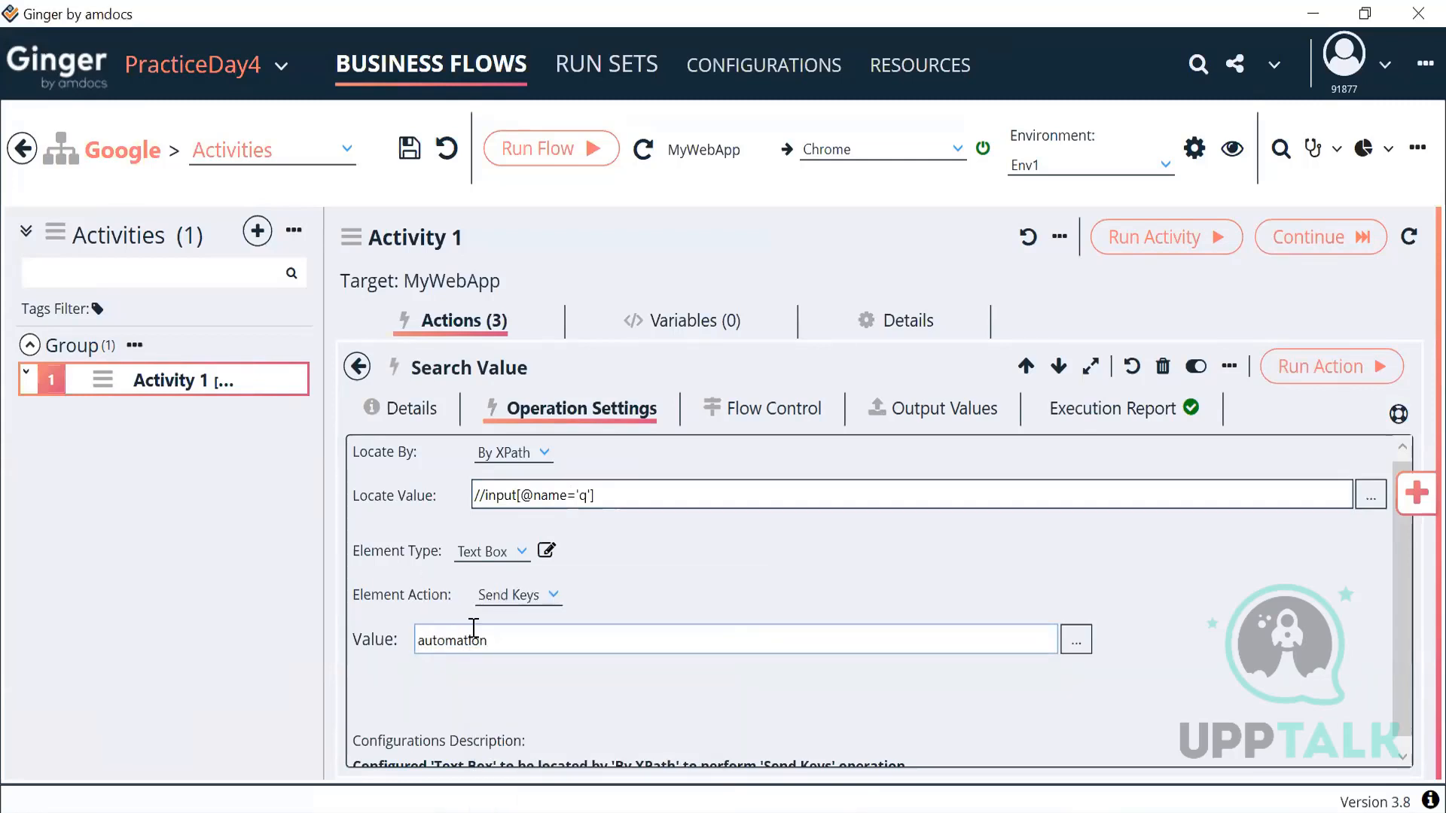
{"action": "left_click_drag", "start_coordinate": [488, 640], "coordinate": [382, 668]}
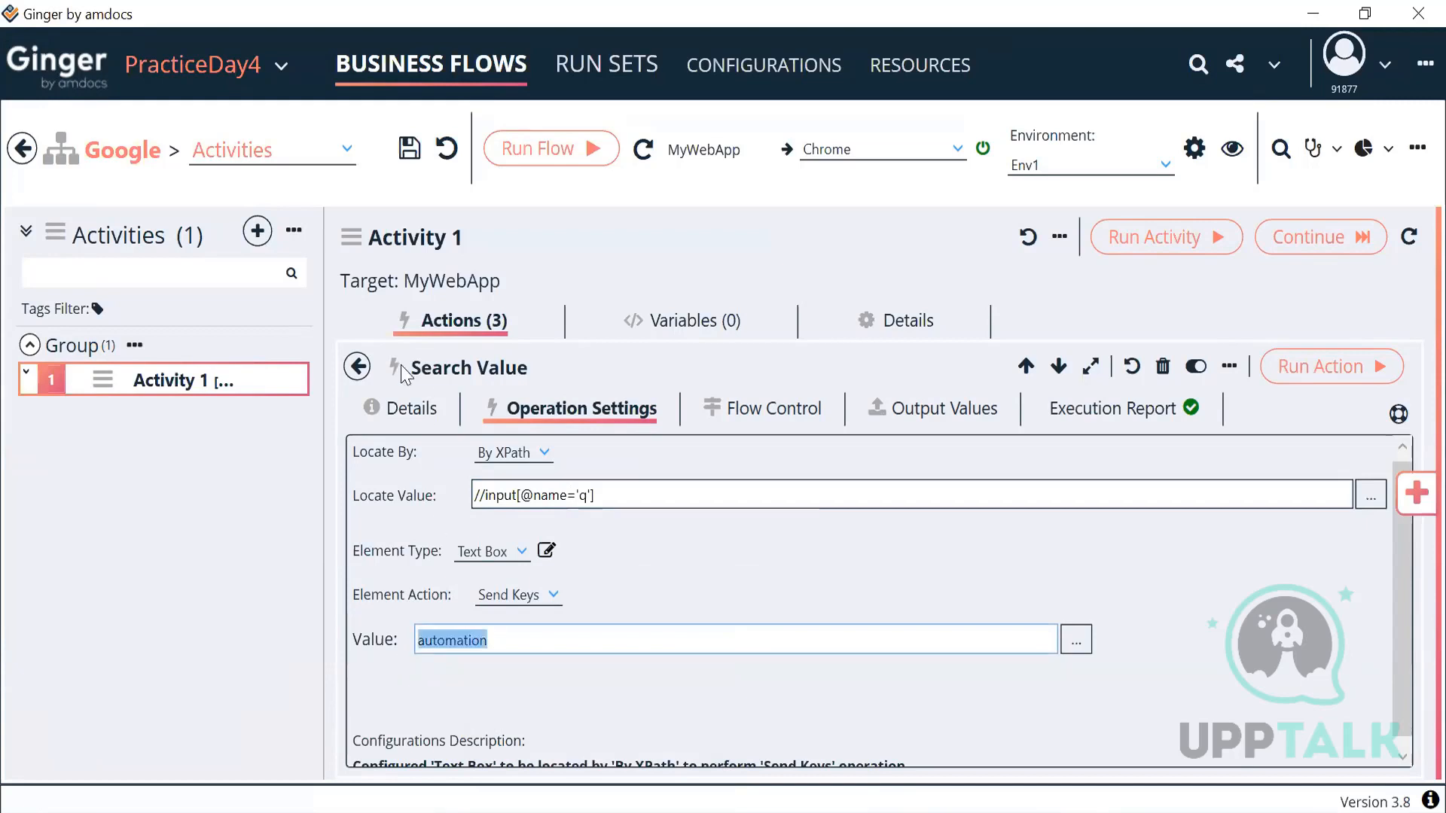
{"action": "left_click", "coordinate": [700, 334]}
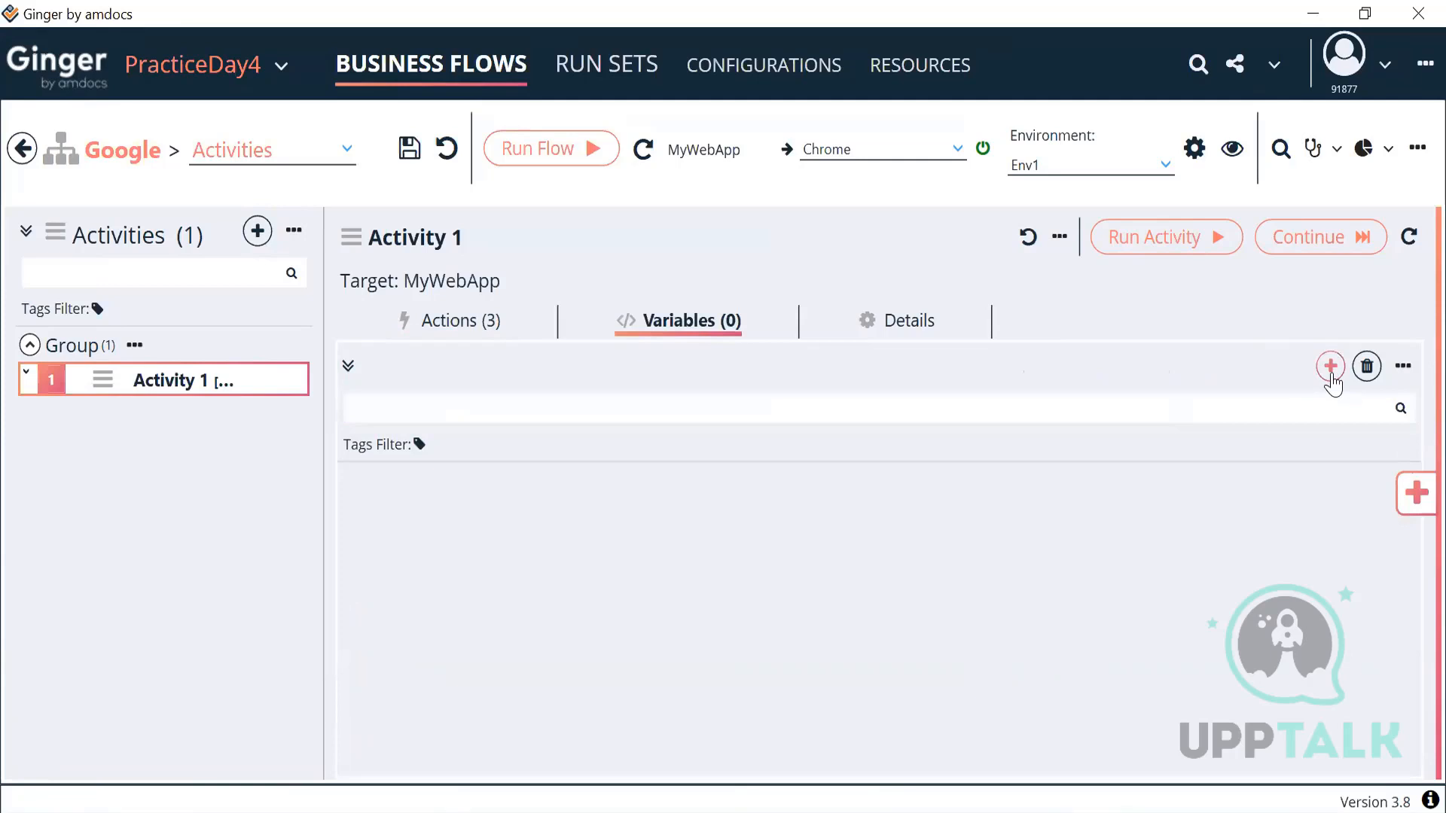
Step: Add a new String variable to Activity 1 and name it ACT_SearchString
{"action": "left_click", "coordinate": [1329, 367]}
{"action": "left_click", "coordinate": [436, 576]}
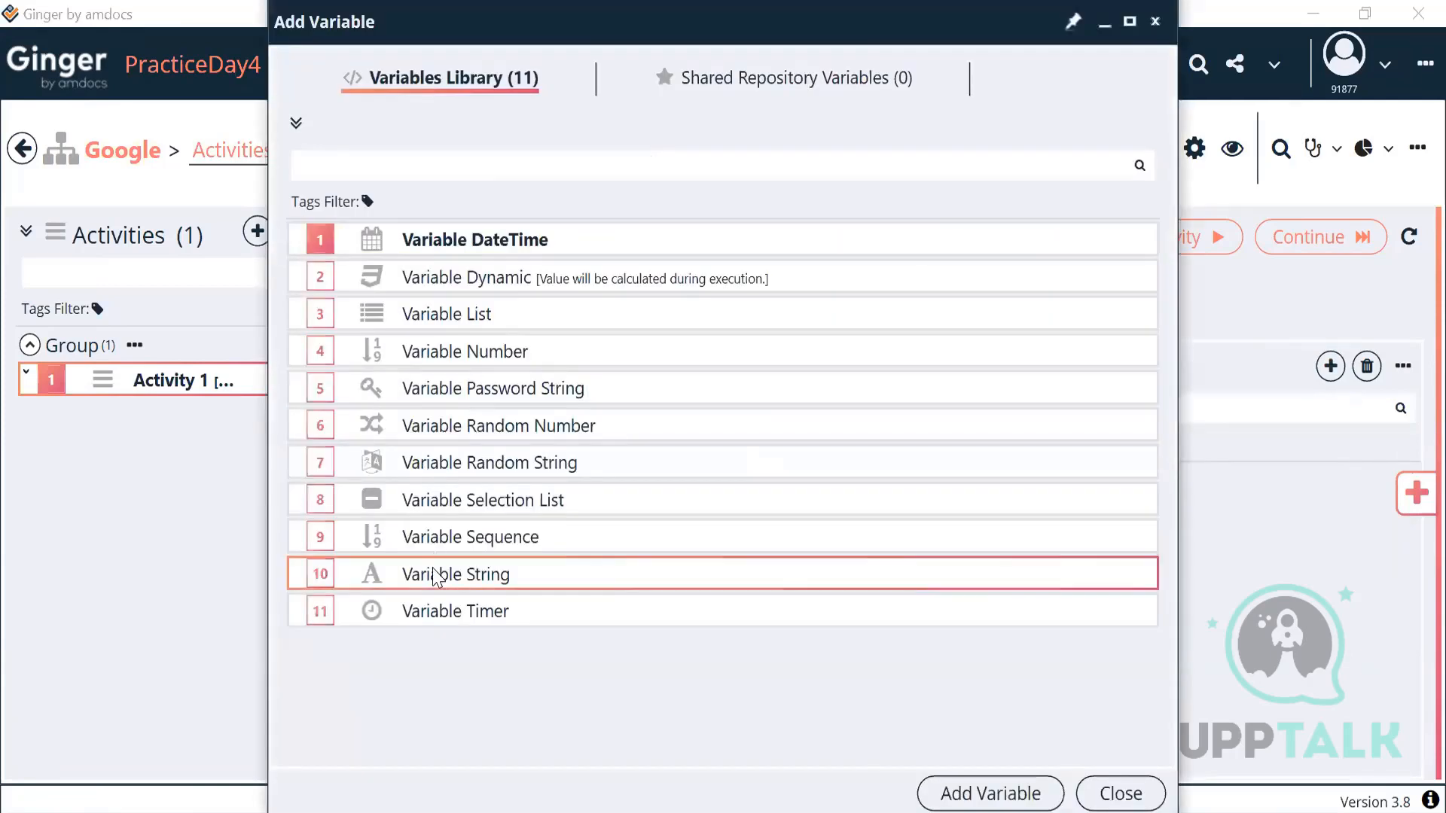
{"action": "left_click", "coordinate": [964, 797]}
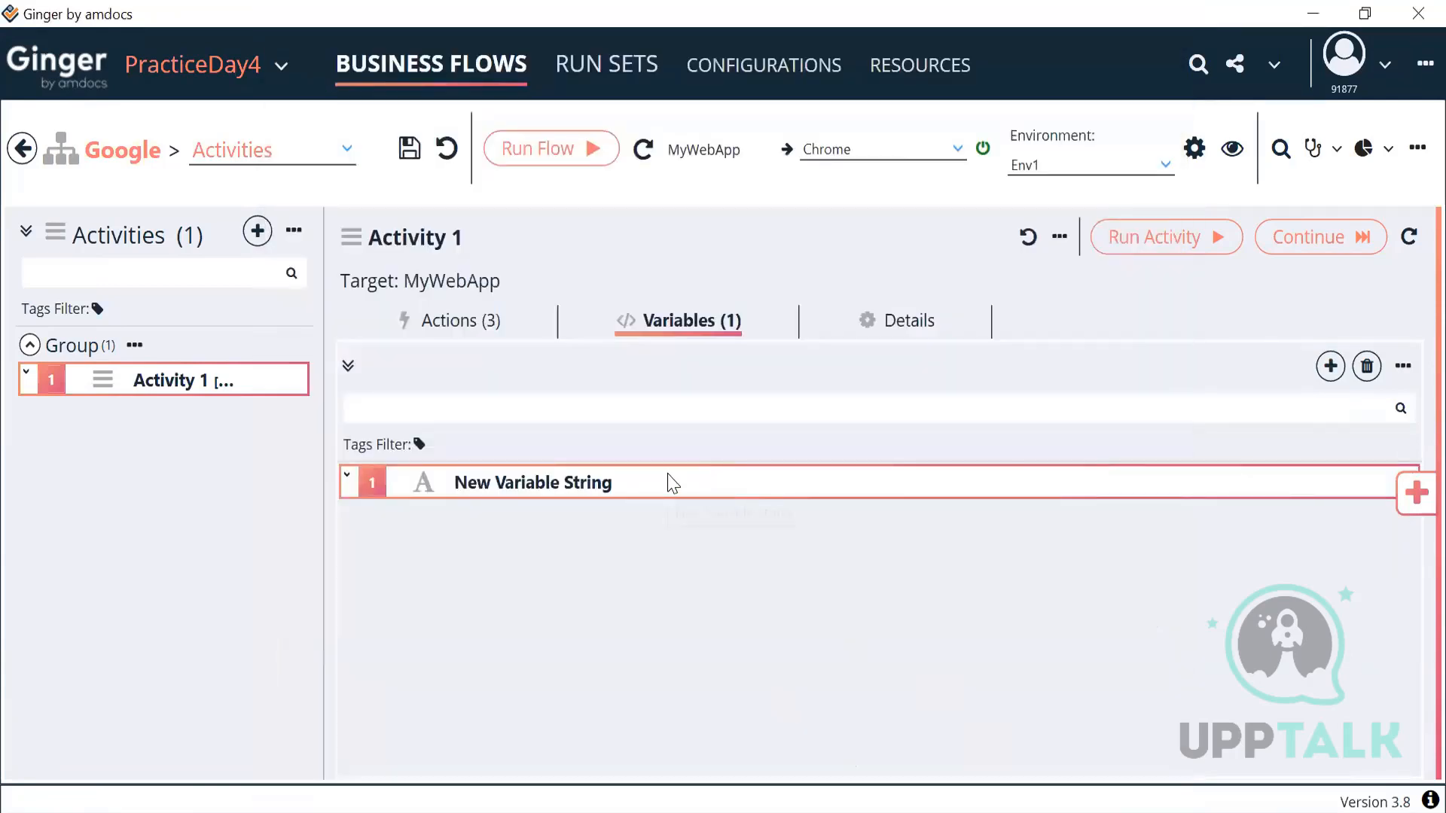
{"action": "double_click", "coordinate": [672, 483]}
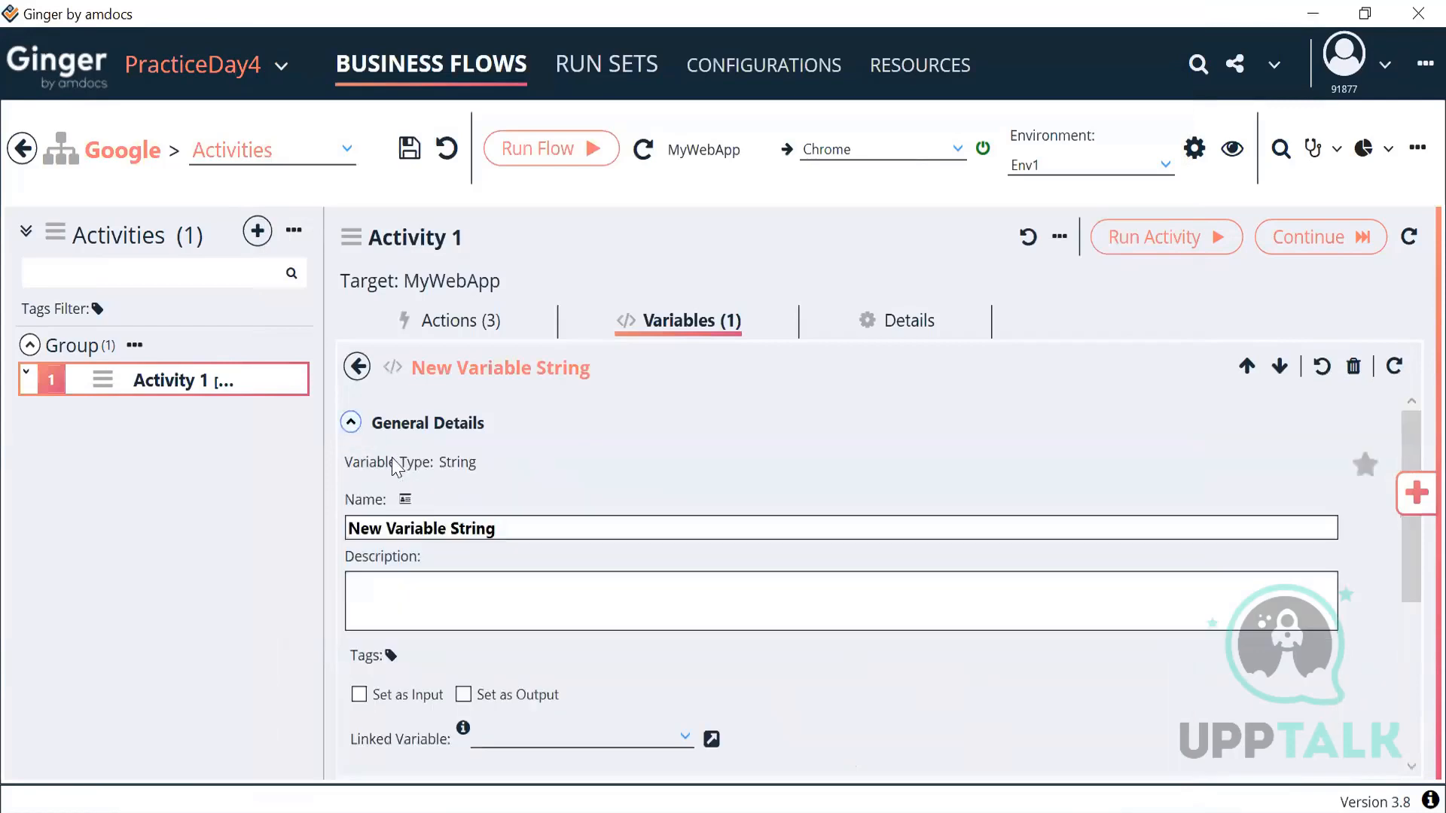
{"action": "left_click_drag", "start_coordinate": [500, 528], "coordinate": [267, 532]}
{"action": "type", "text": "Sea"}
{"action": "key", "text": "BackSpace"}
{"action": "key", "text": "BackSpace"}
{"action": "key", "text": "BackSpace"}
{"action": "type", "text": "ACT_SearchString"}
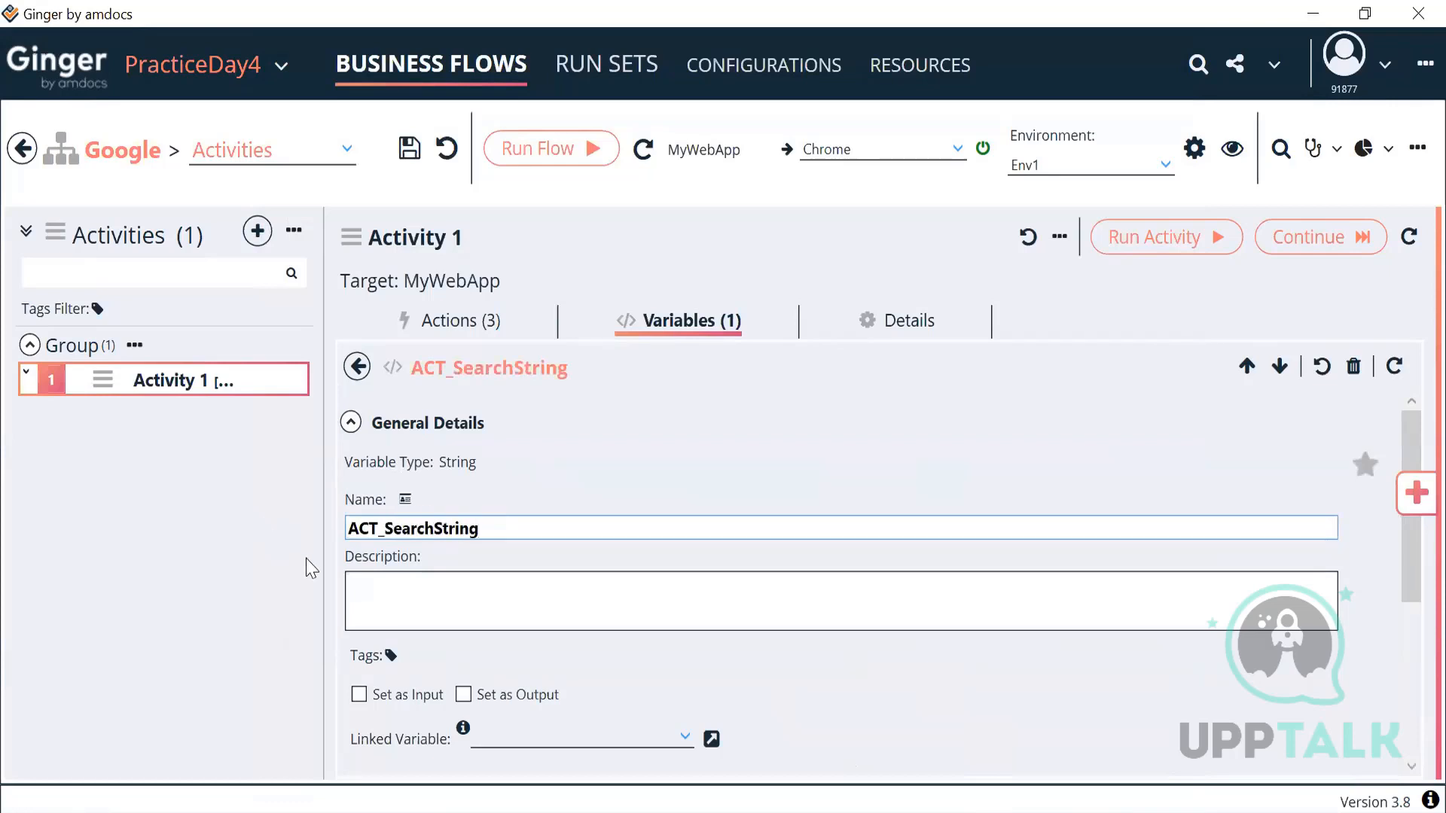
Step: Give ACT_SearchString the initial value automation and return to the variables list
{"action": "left_click", "coordinate": [351, 423]}
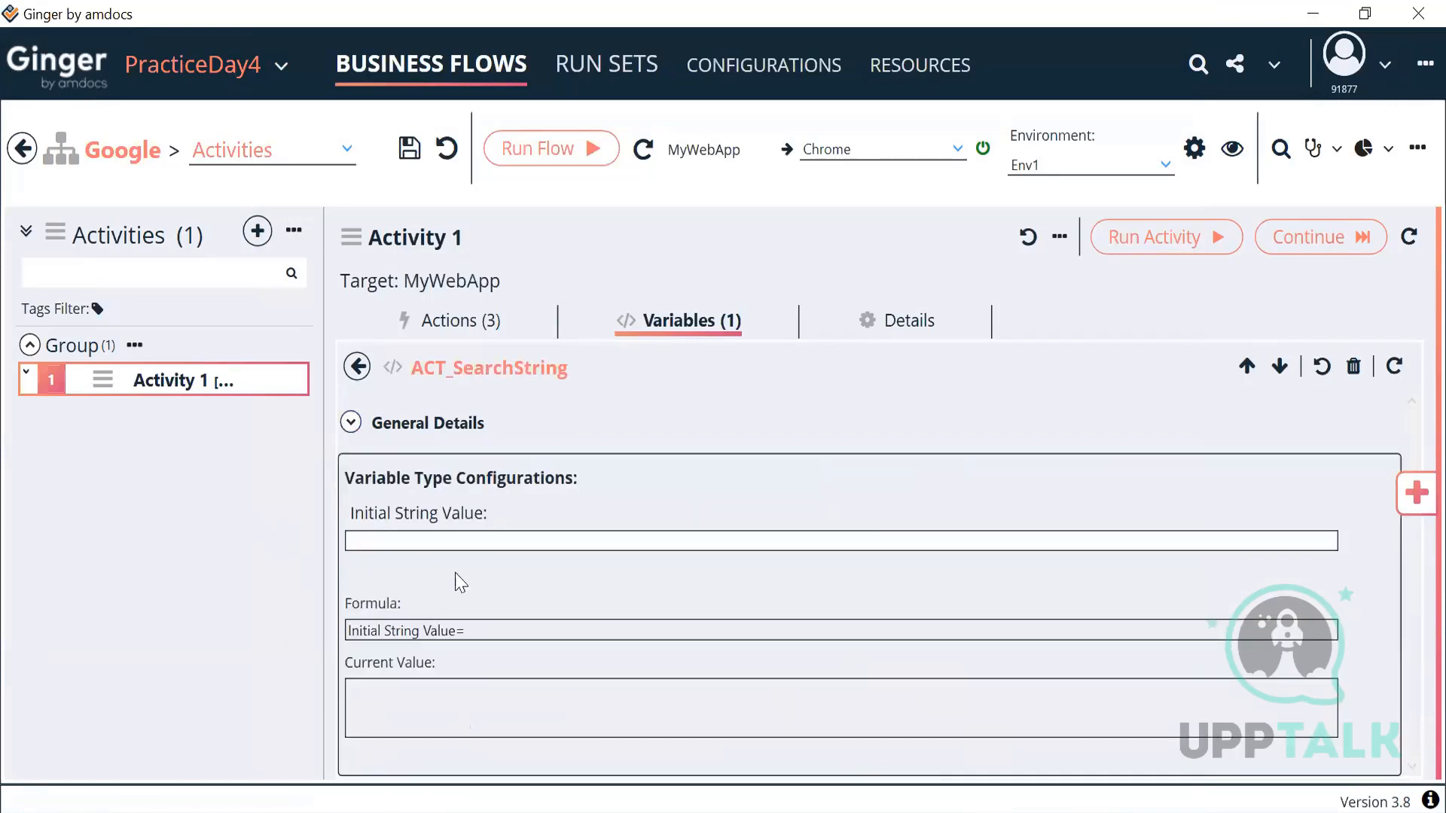
{"action": "left_click", "coordinate": [494, 541]}
{"action": "type", "text": "automation"}
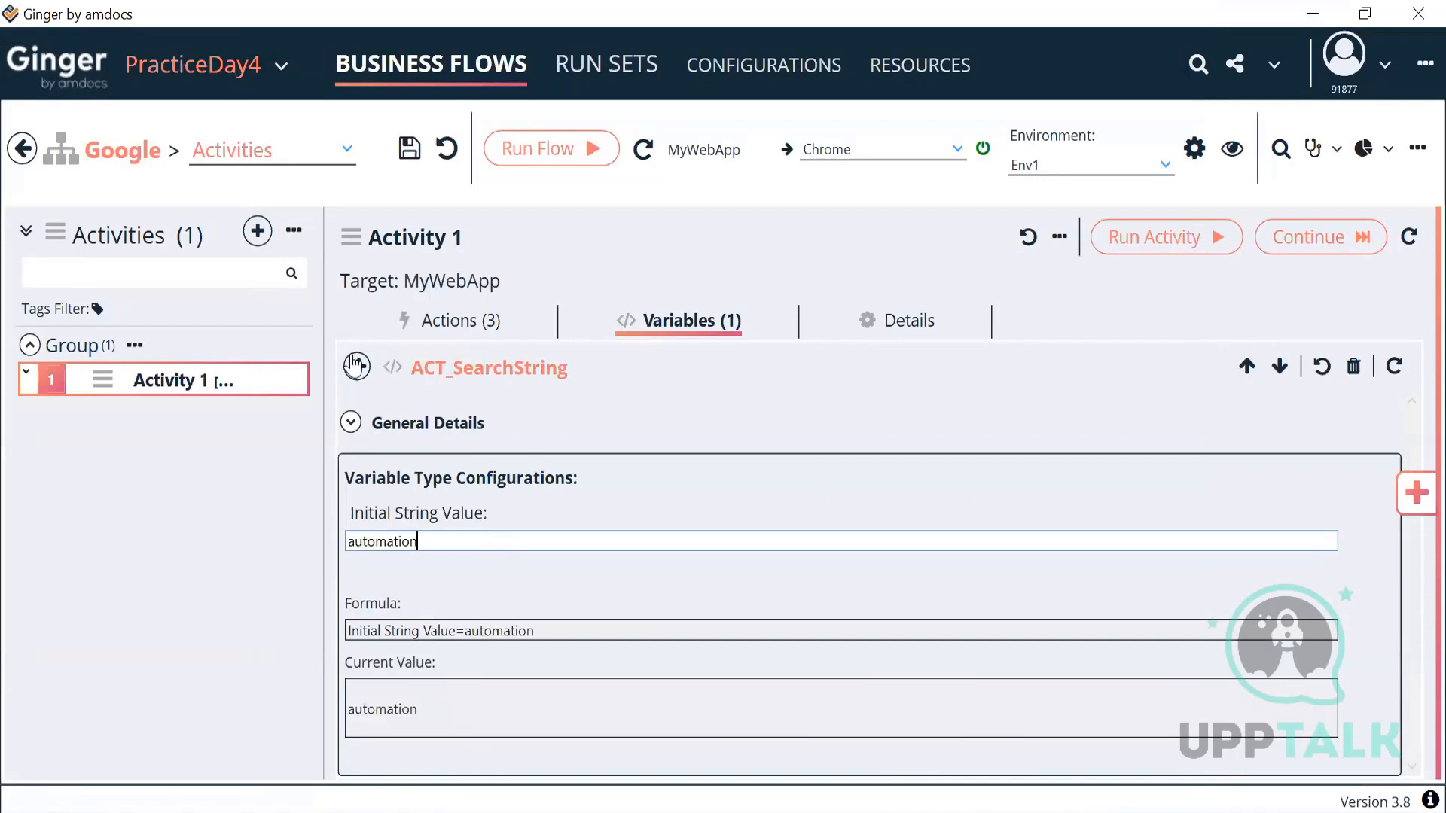
{"action": "left_click", "coordinate": [359, 368]}
Step: Replace Search Value's hard-coded automation with ACT_SearchString, confirming it evaluates to automation
{"action": "left_click", "coordinate": [455, 323]}
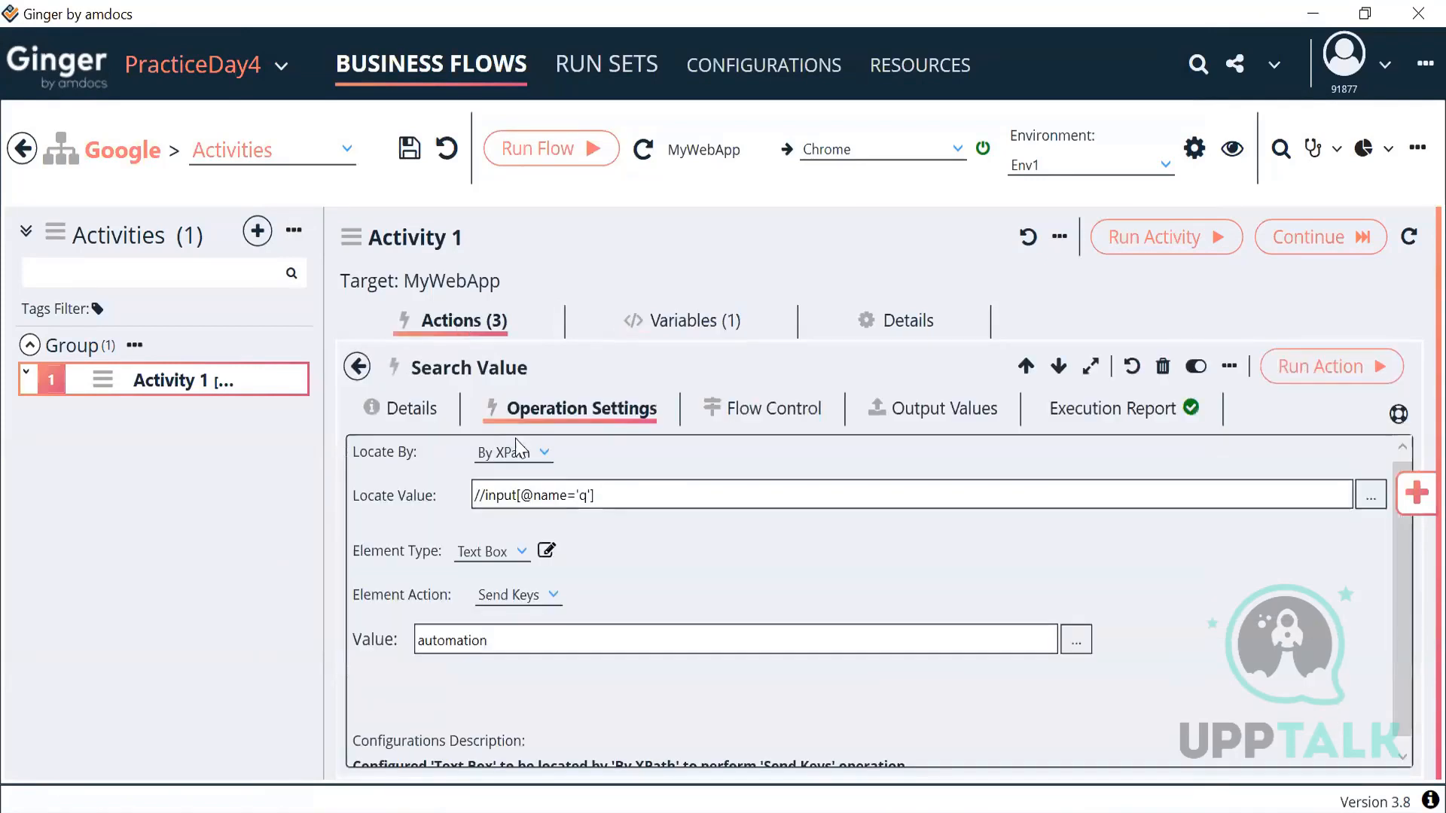
{"action": "left_click", "coordinate": [1076, 639]}
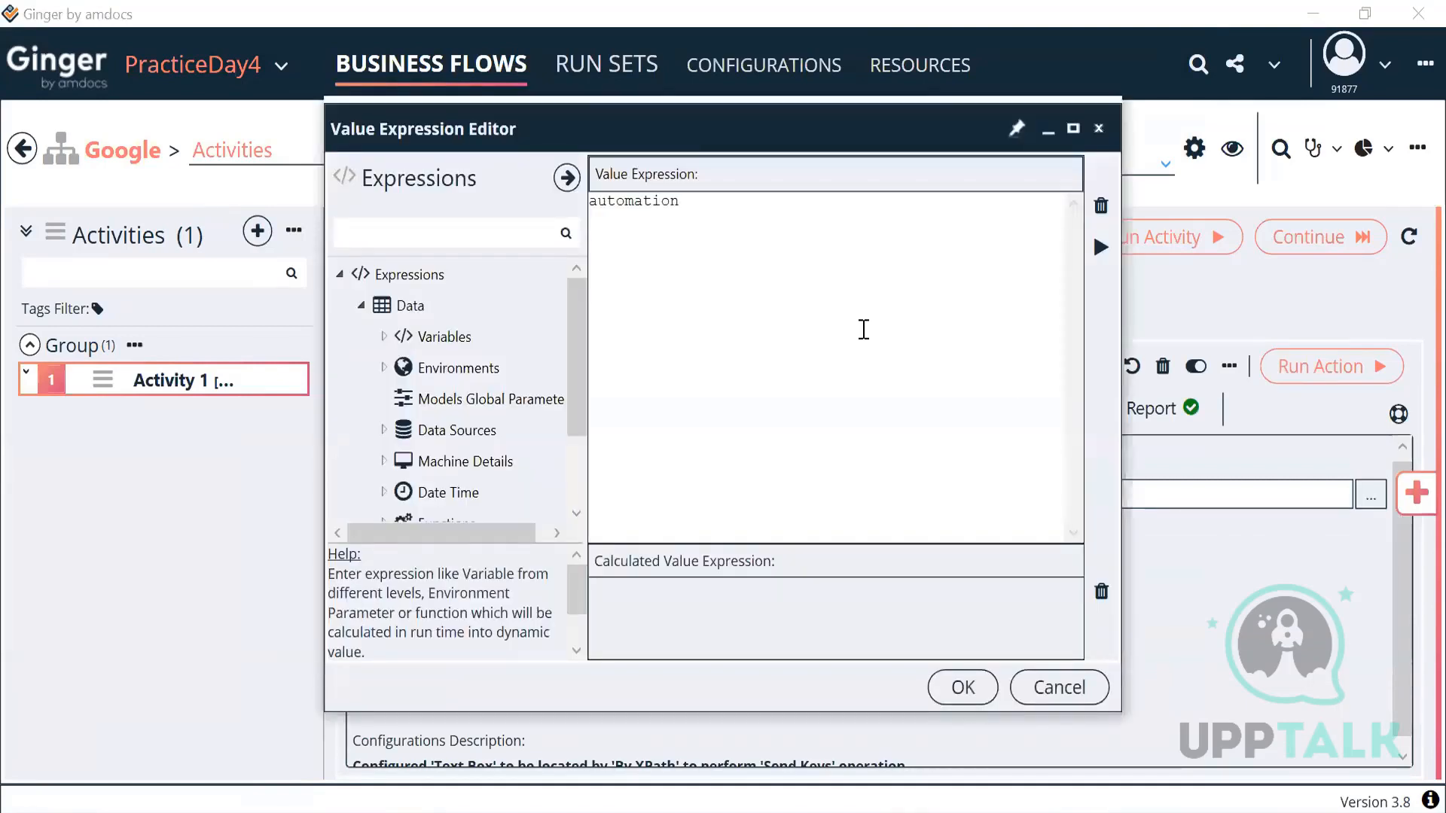
{"action": "key", "text": "ctrl+a"}
{"action": "key", "text": "BackSpace"}
{"action": "left_click", "coordinate": [384, 336]}
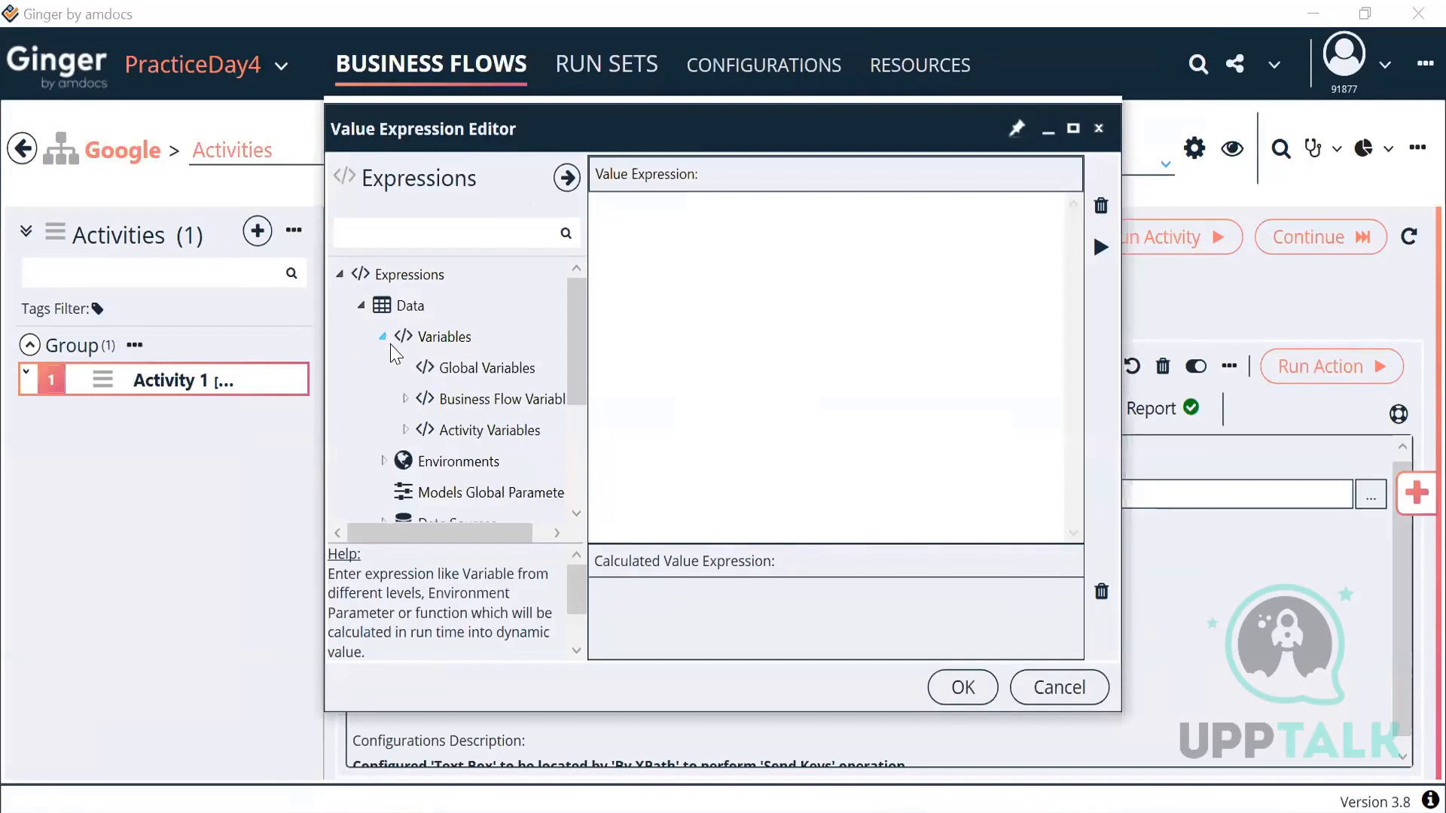
{"action": "left_click", "coordinate": [404, 430]}
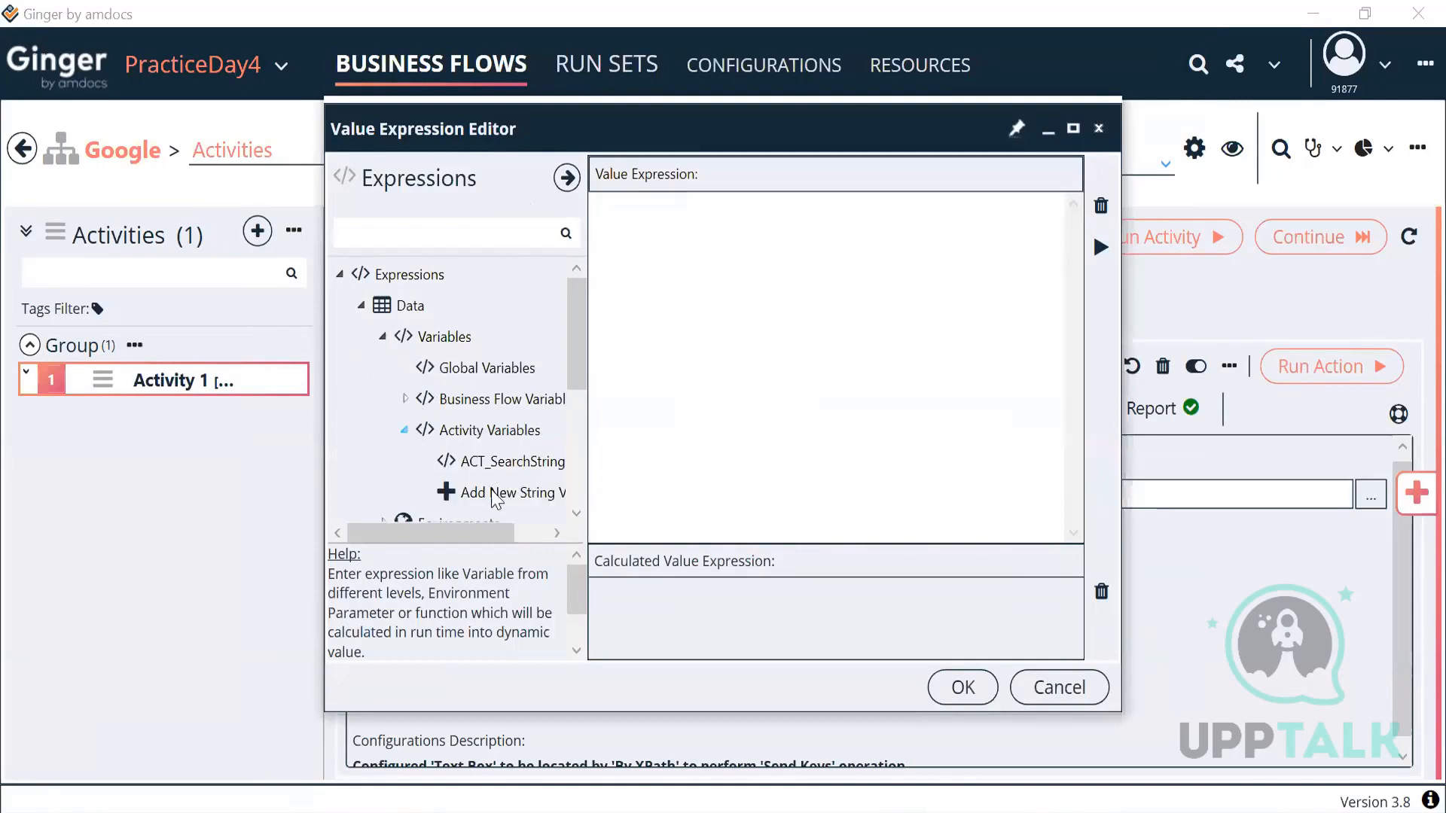
{"action": "double_click", "coordinate": [519, 461]}
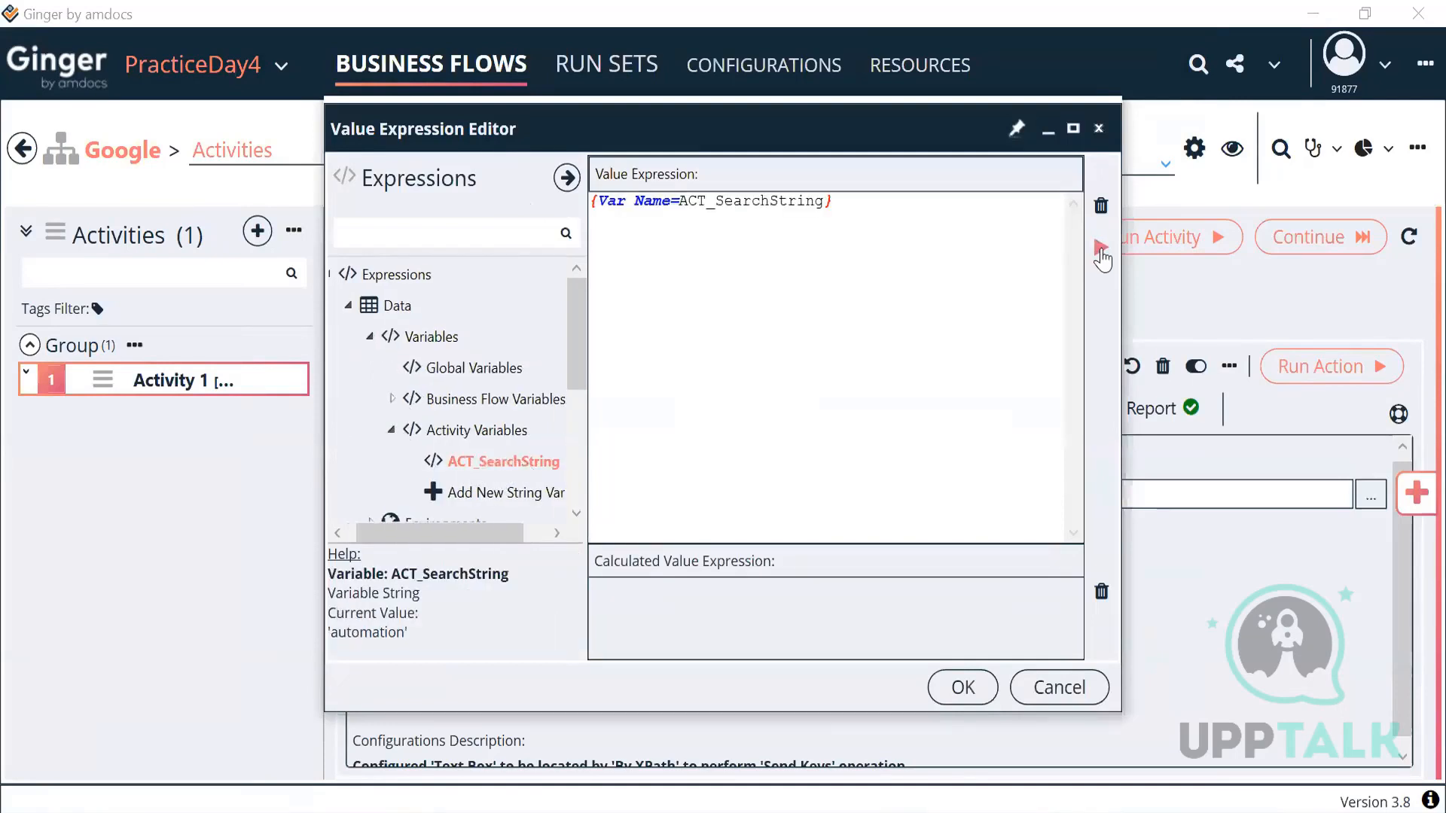
{"action": "left_click", "coordinate": [1101, 249]}
{"action": "left_click_drag", "start_coordinate": [644, 600], "coordinate": [558, 608]}
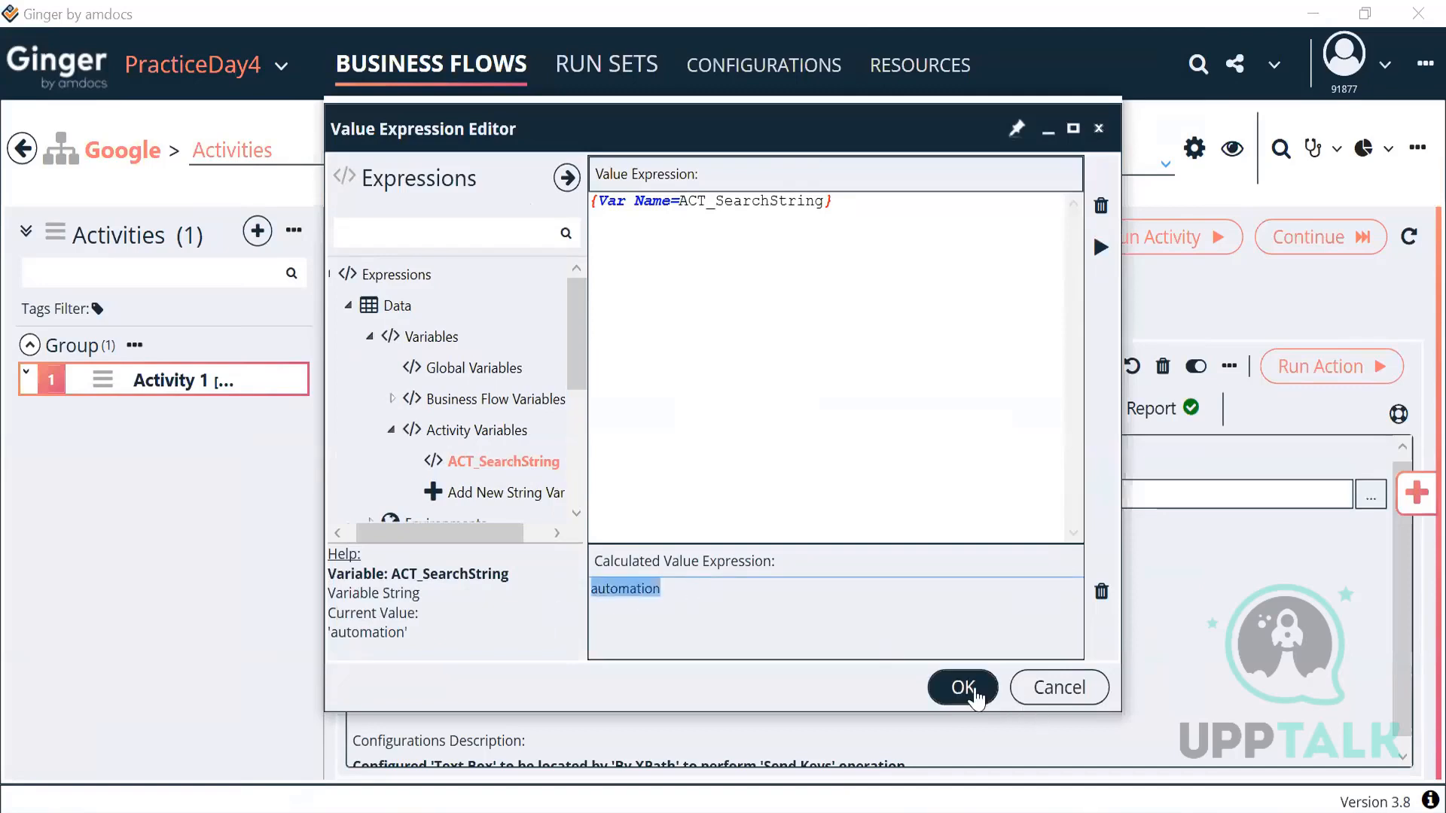
{"action": "left_click", "coordinate": [971, 691]}
{"action": "left_click", "coordinate": [356, 367]}
Step: Change the Click suggestion XPath to //span[text()='{Var Name=ACT_SearchString}'], verifying it resolves to automation
{"action": "double_click", "coordinate": [574, 622]}
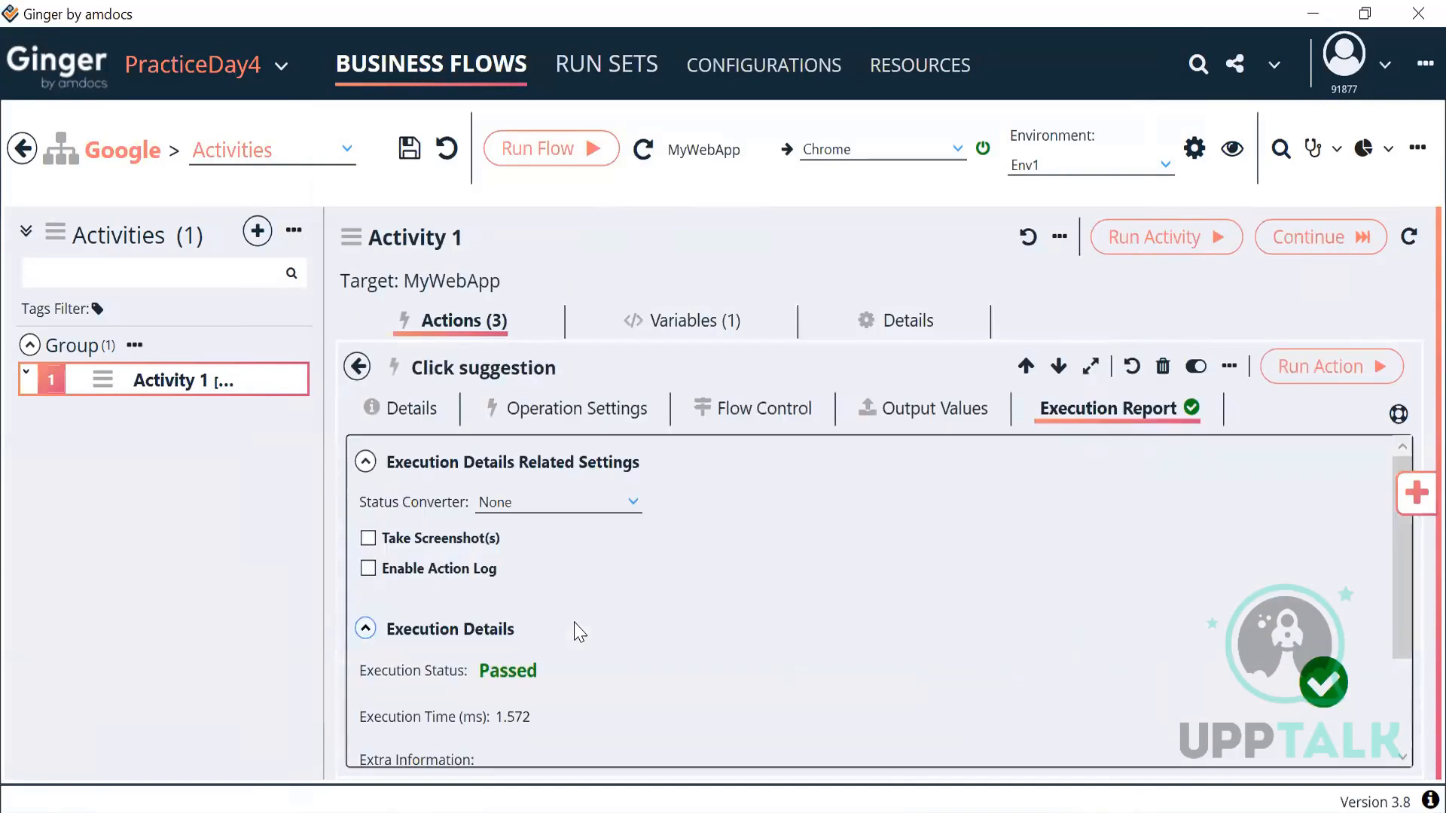
{"action": "left_click", "coordinate": [554, 413]}
{"action": "left_click", "coordinate": [598, 502]}
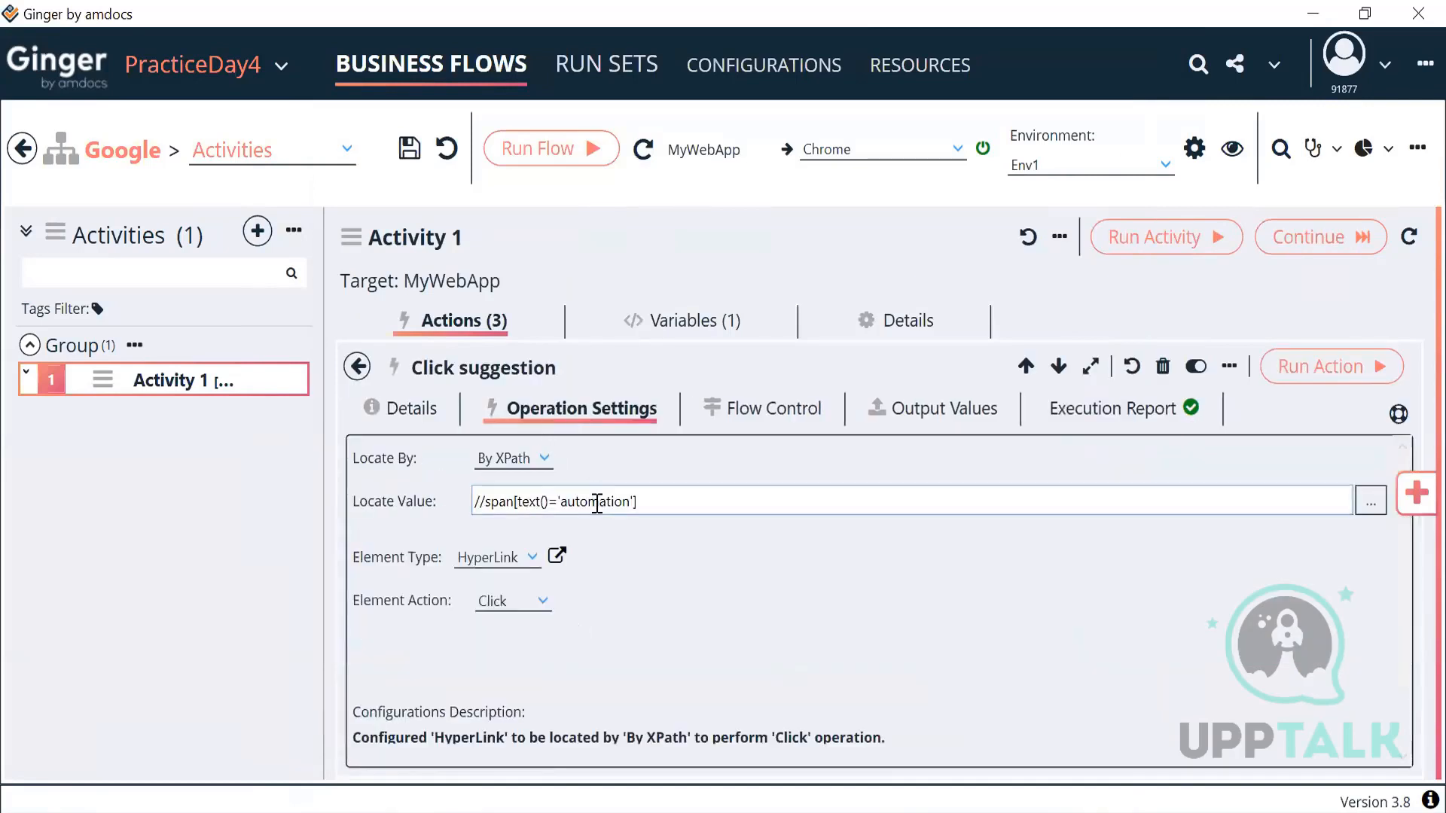
{"action": "double_click", "coordinate": [597, 501]}
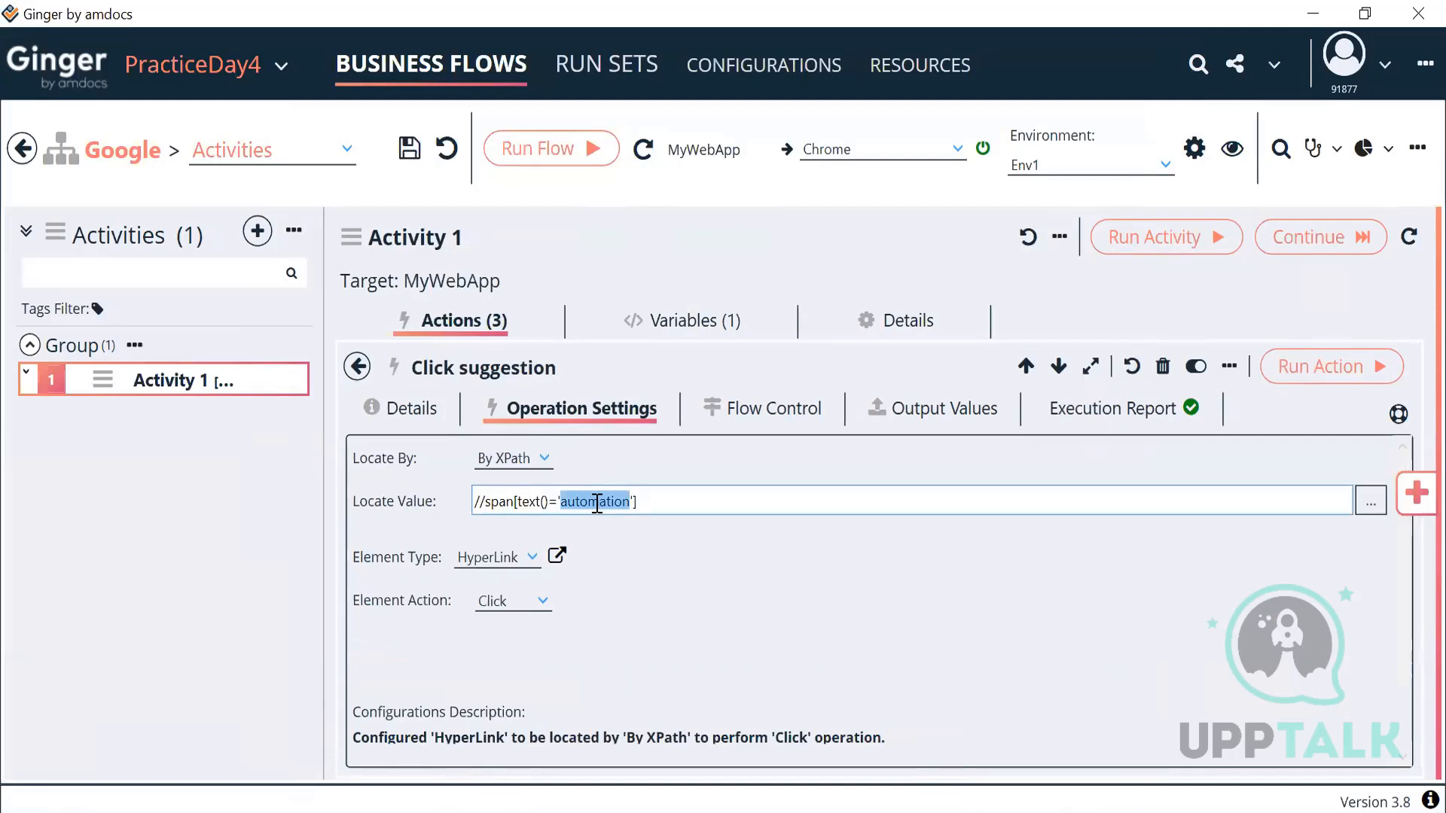
{"action": "left_click", "coordinate": [1371, 502]}
{"action": "double_click", "coordinate": [753, 202]}
{"action": "key", "text": "BackSpace"}
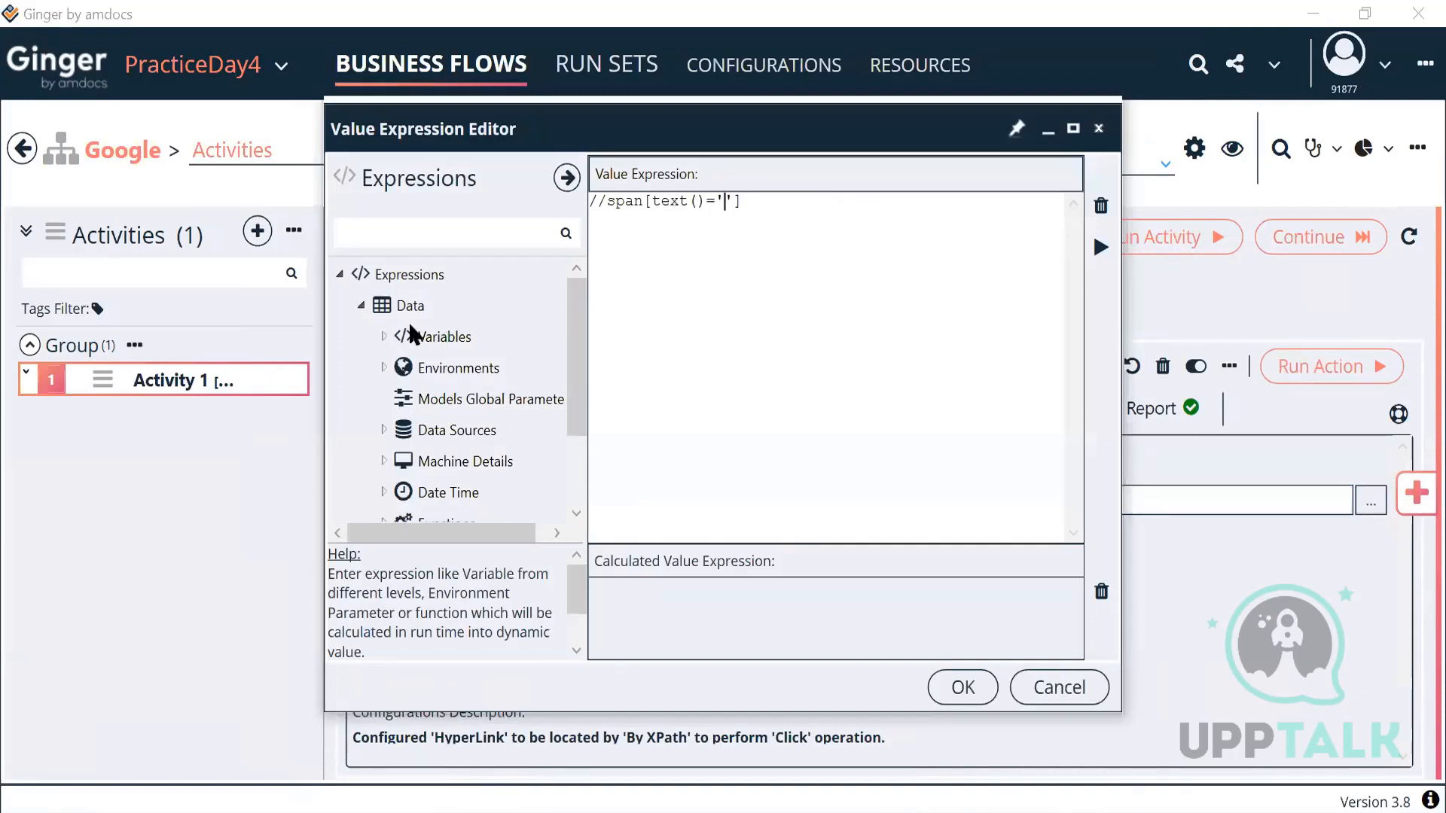
{"action": "left_click", "coordinate": [383, 336]}
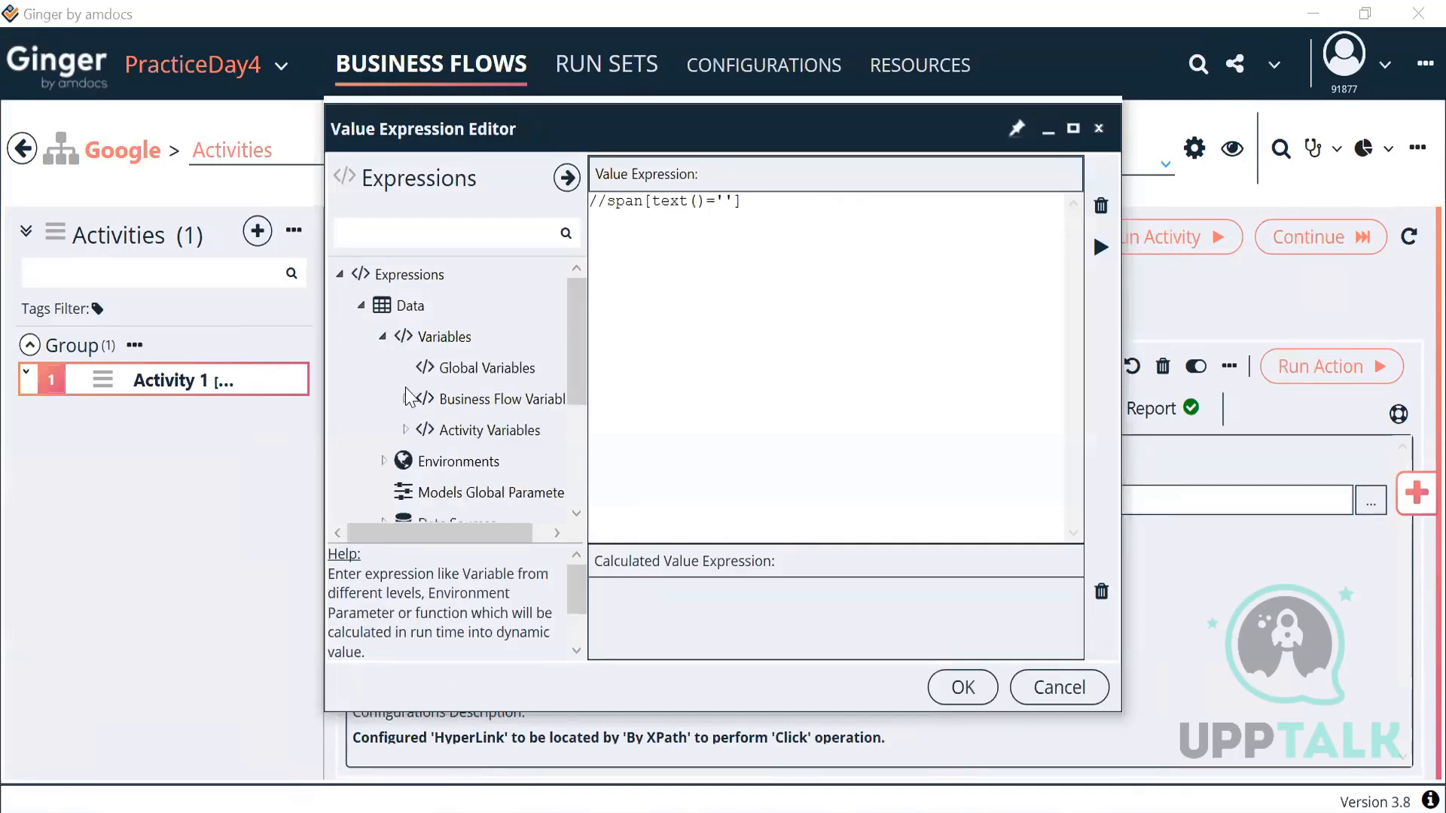
{"action": "left_click", "coordinate": [405, 430]}
{"action": "double_click", "coordinate": [509, 462]}
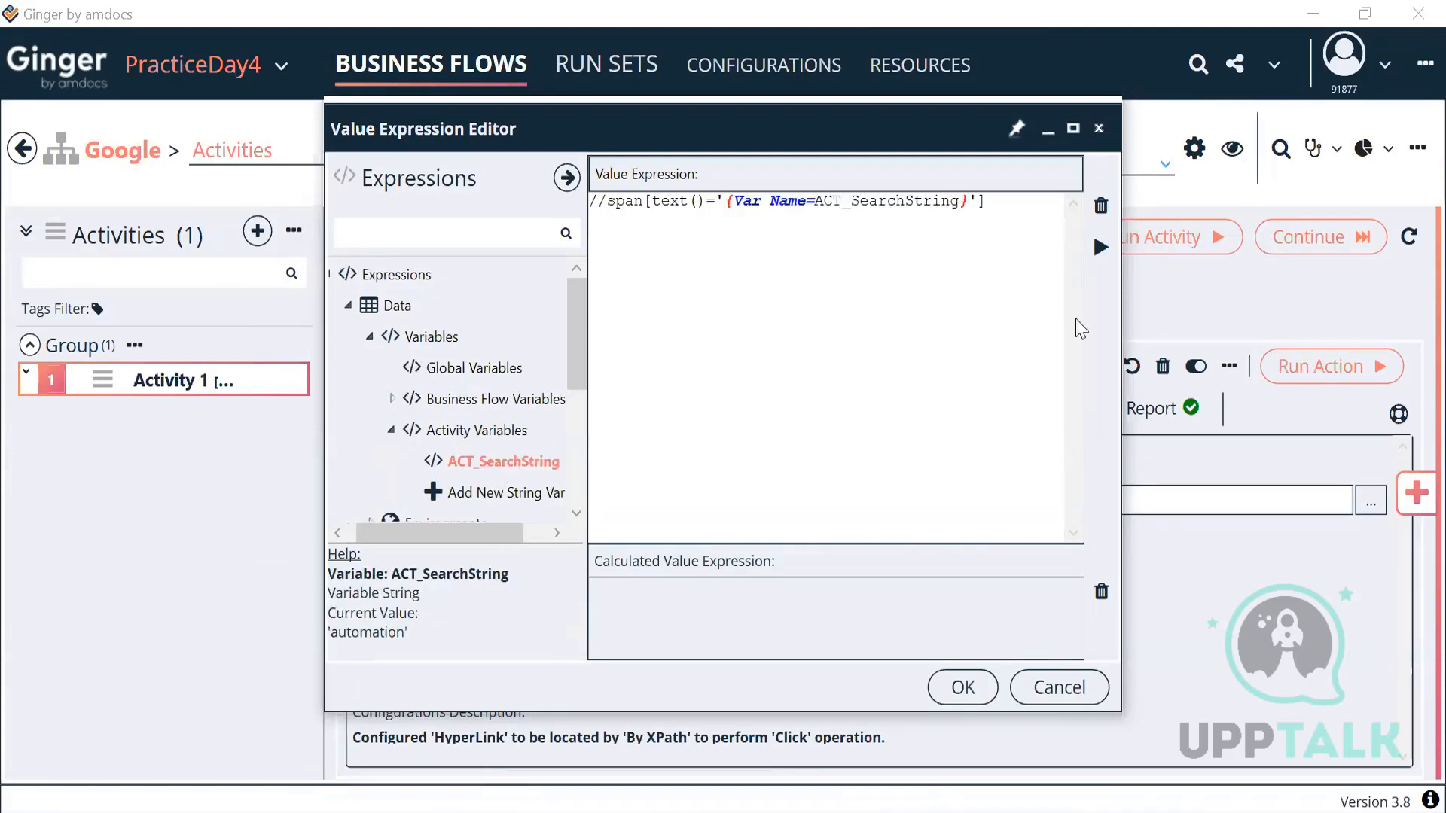
{"action": "left_click", "coordinate": [1100, 248]}
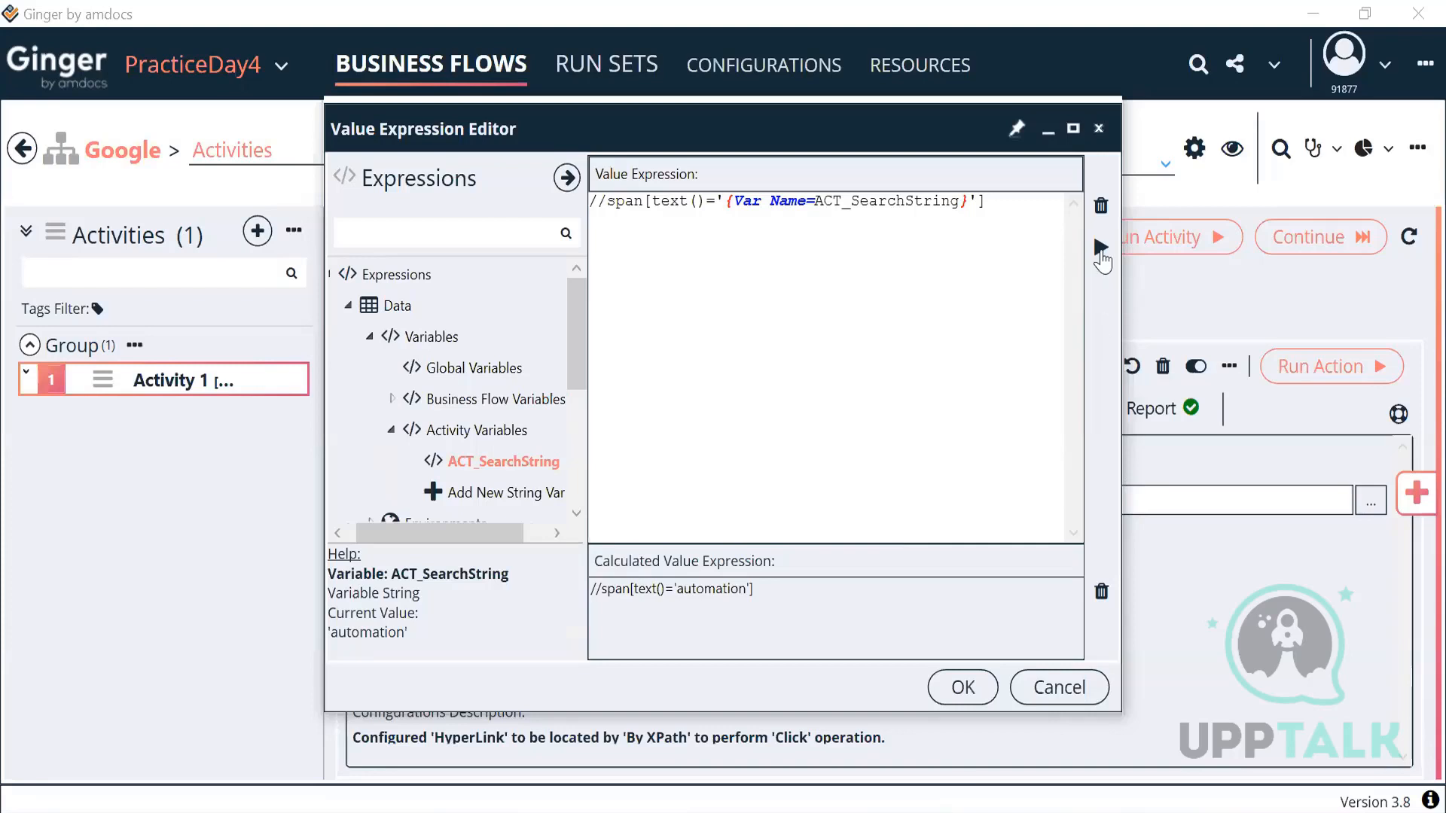
{"action": "left_click", "coordinate": [961, 689]}
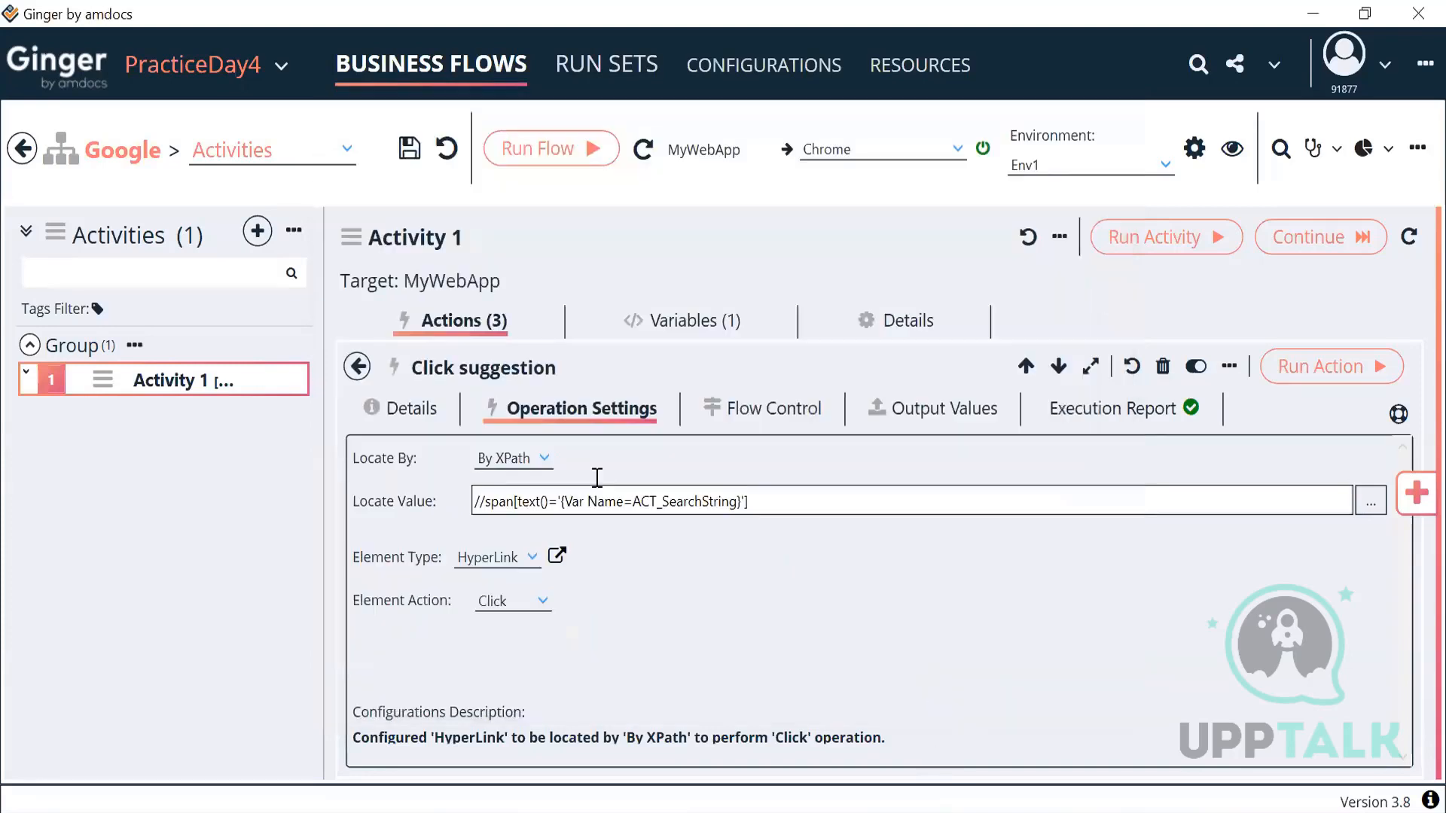
{"action": "left_click_drag", "start_coordinate": [562, 502], "coordinate": [742, 501]}
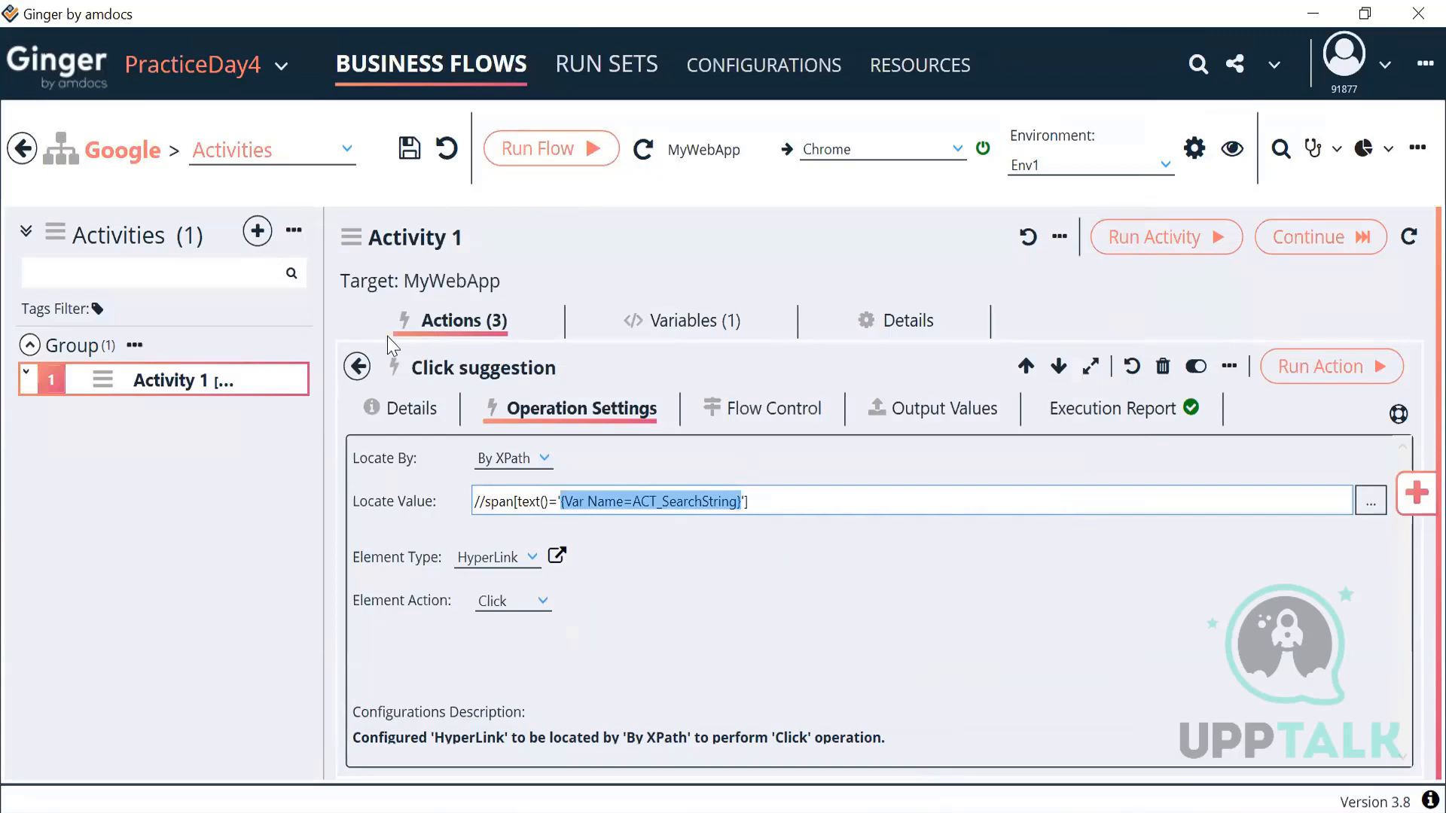
{"action": "left_click", "coordinate": [357, 367]}
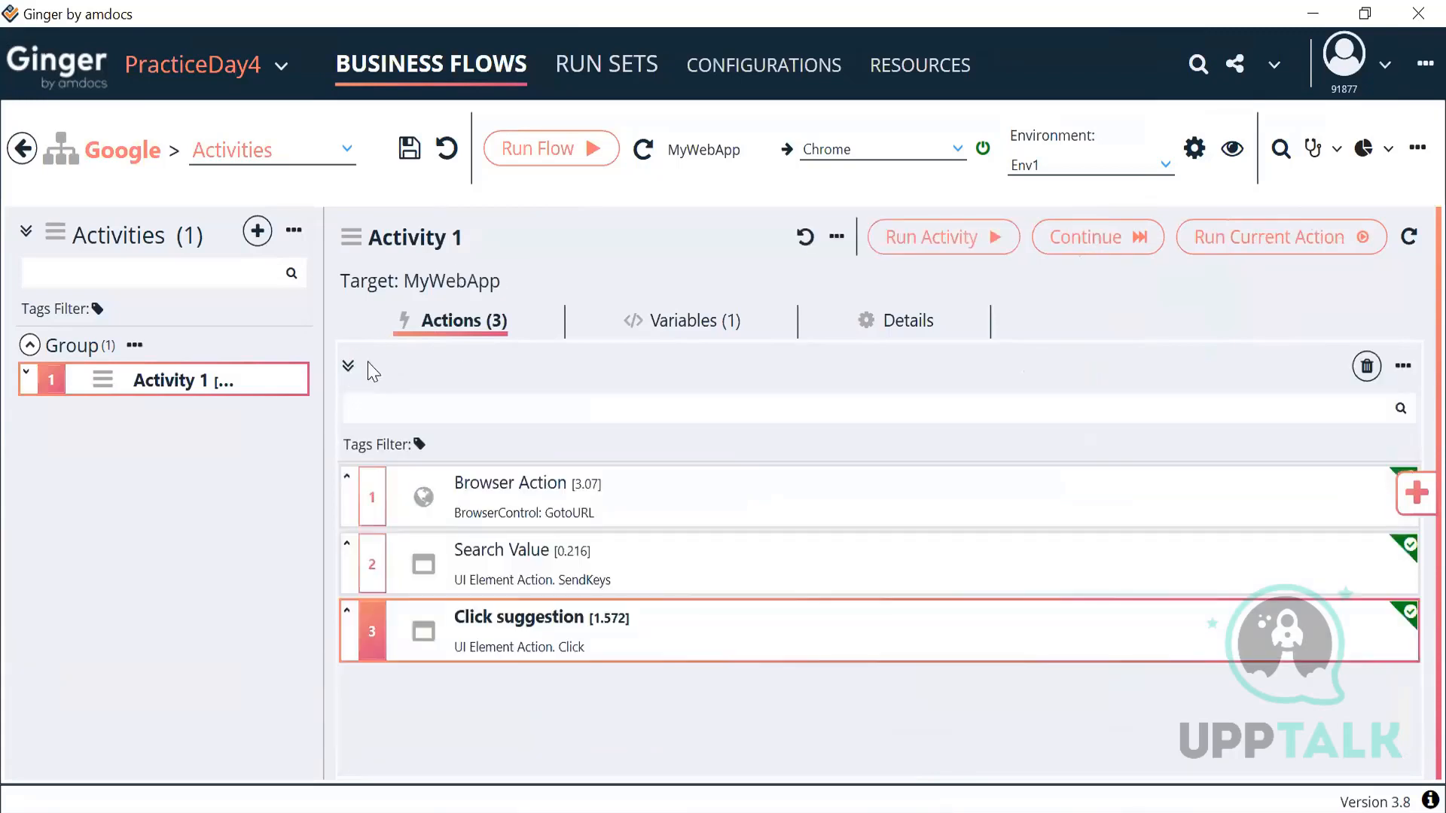
{"action": "double_click", "coordinate": [677, 626]}
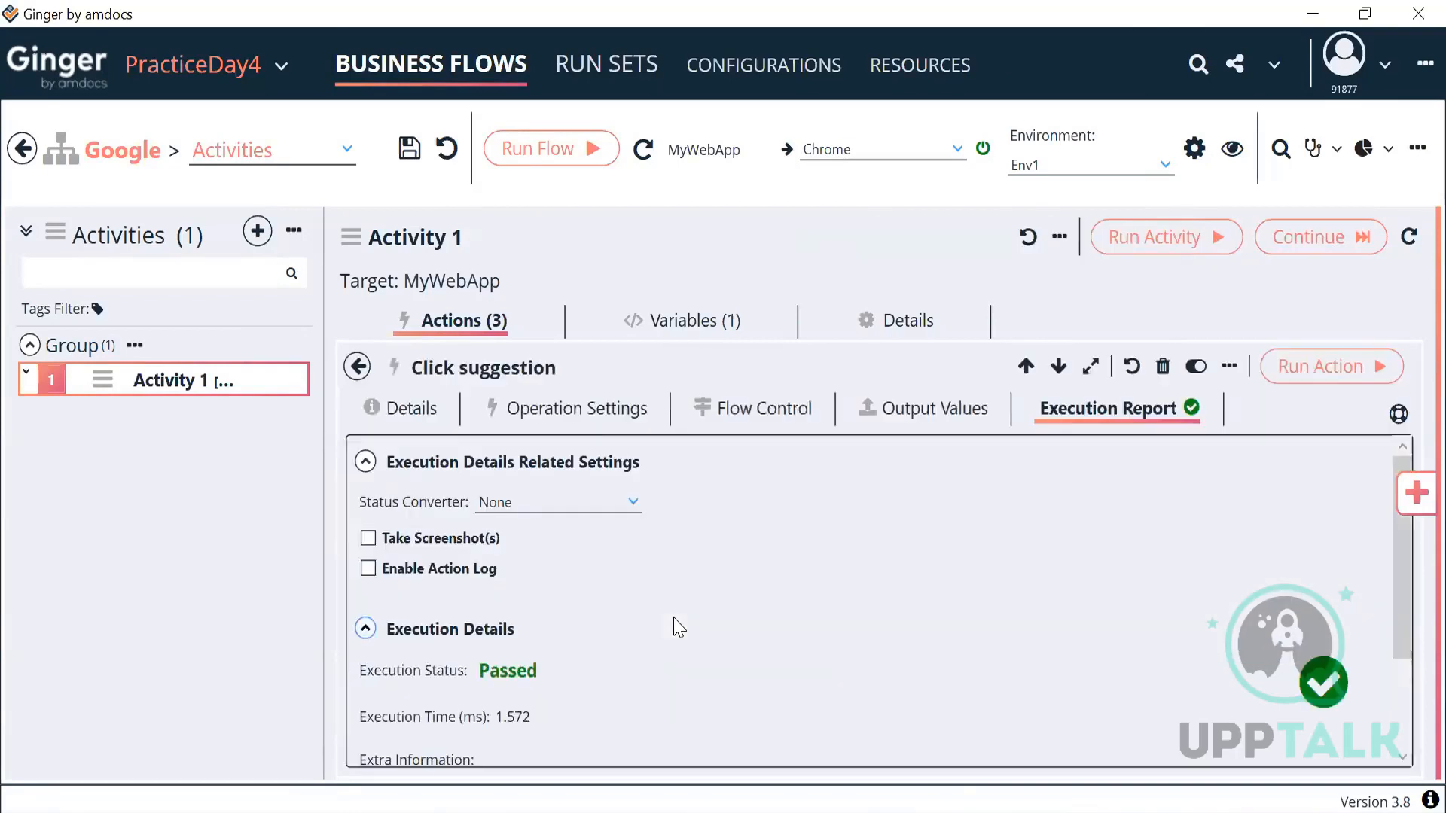
{"action": "left_click", "coordinate": [587, 410]}
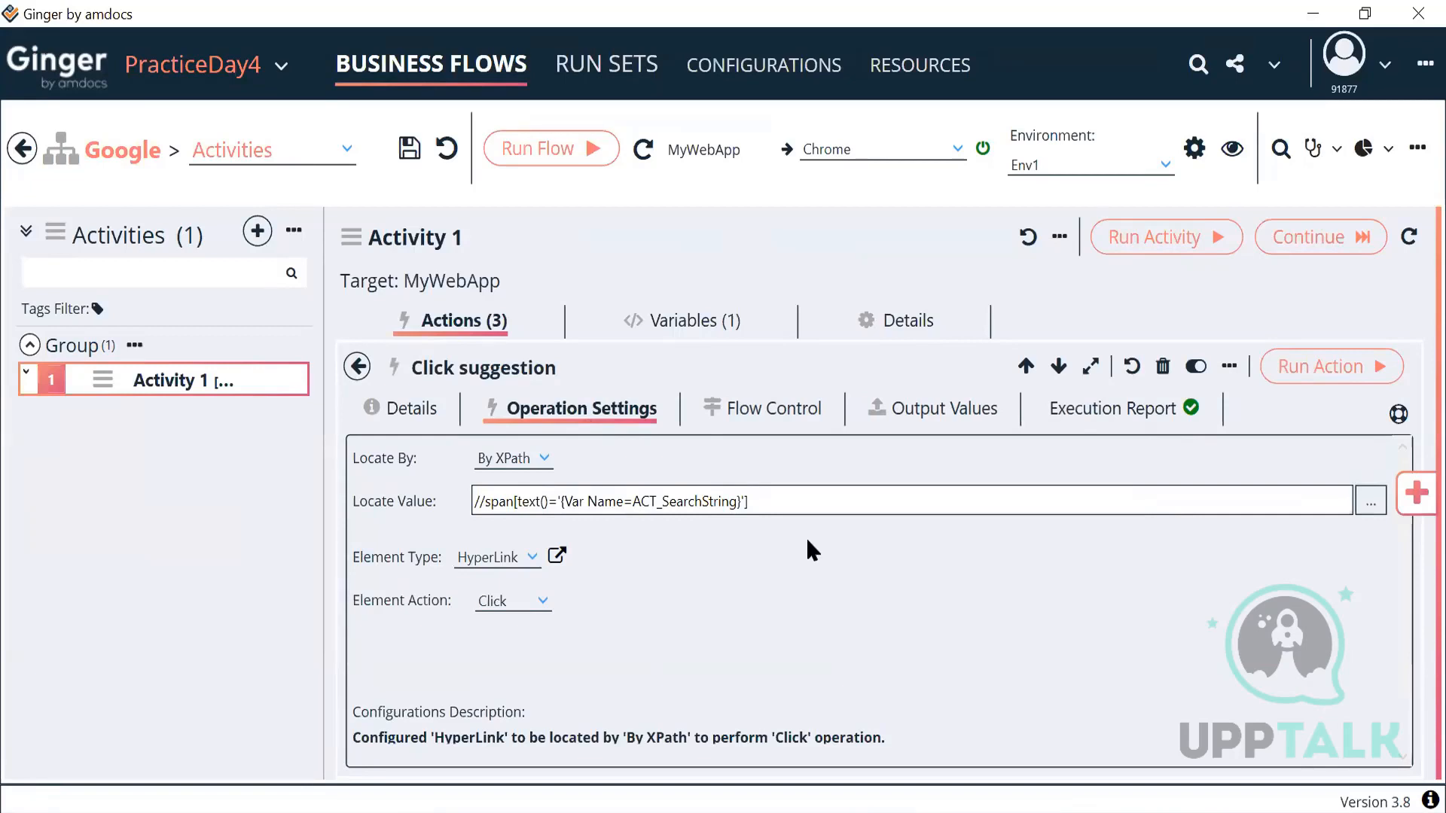
Step: Review the ACT_SearchString reference in the Click suggestion locator's expression editor
{"action": "left_click", "coordinate": [1371, 505]}
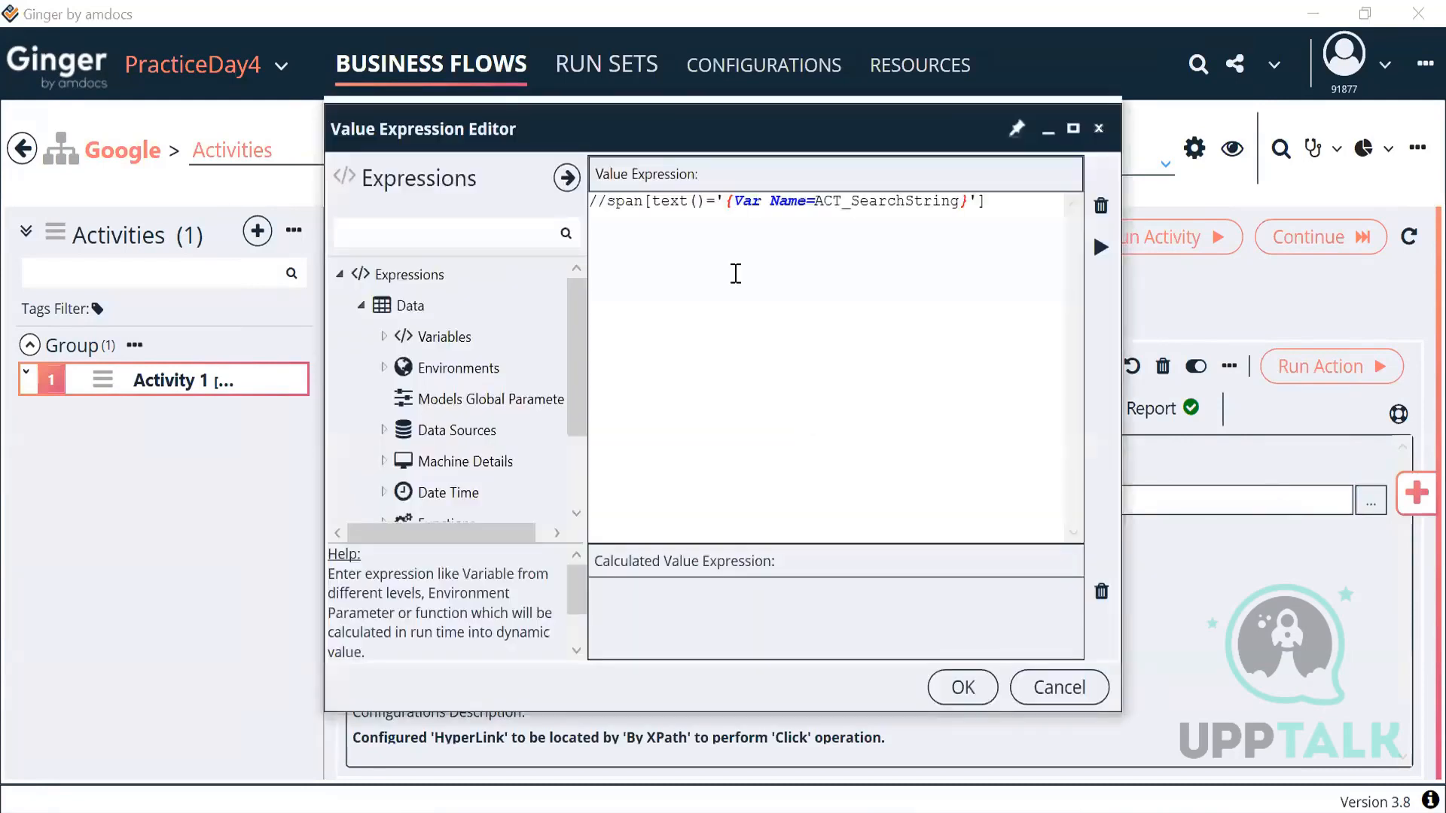
{"action": "left_click_drag", "start_coordinate": [725, 201], "coordinate": [970, 200]}
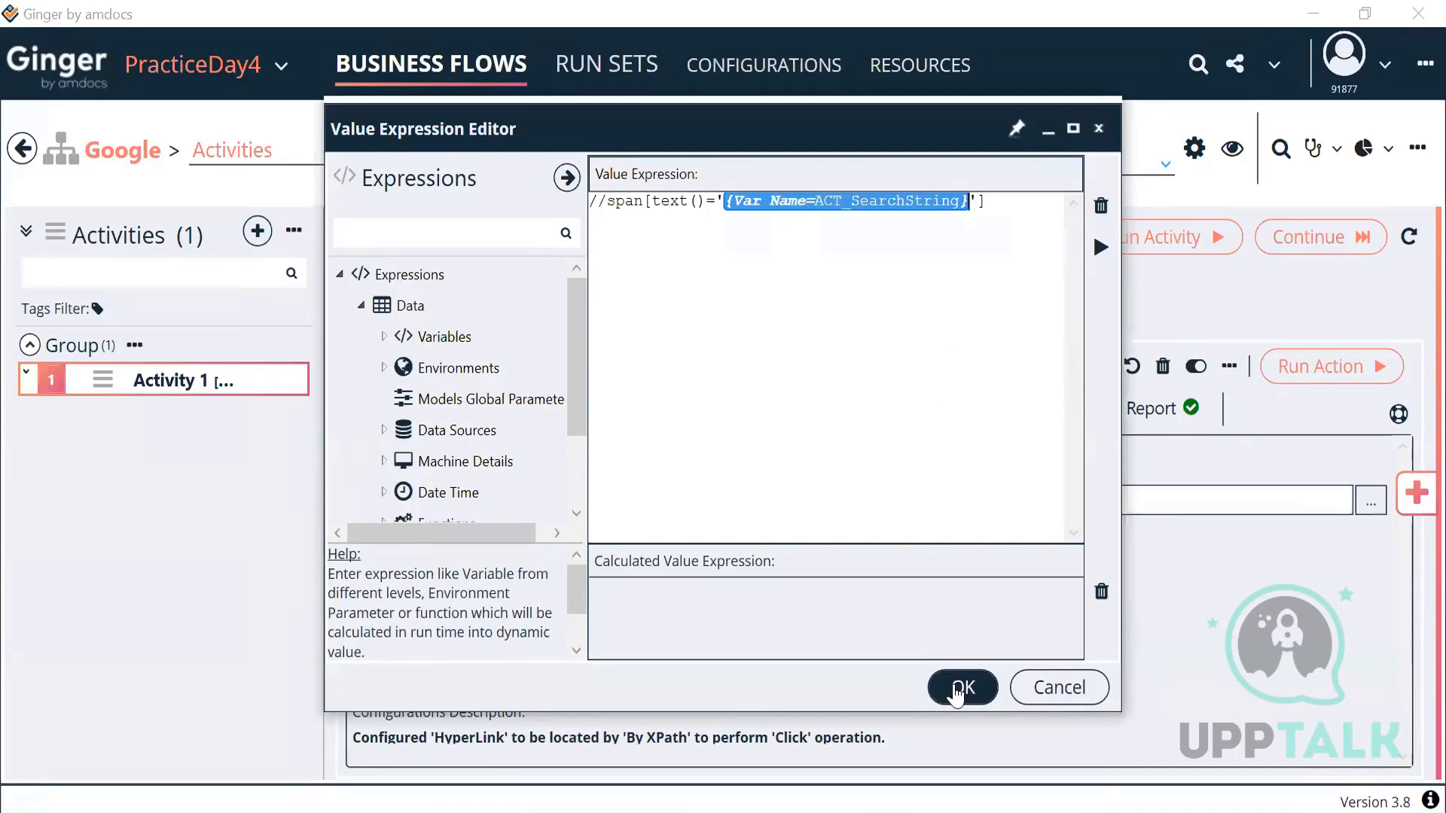
{"action": "left_click", "coordinate": [958, 688]}
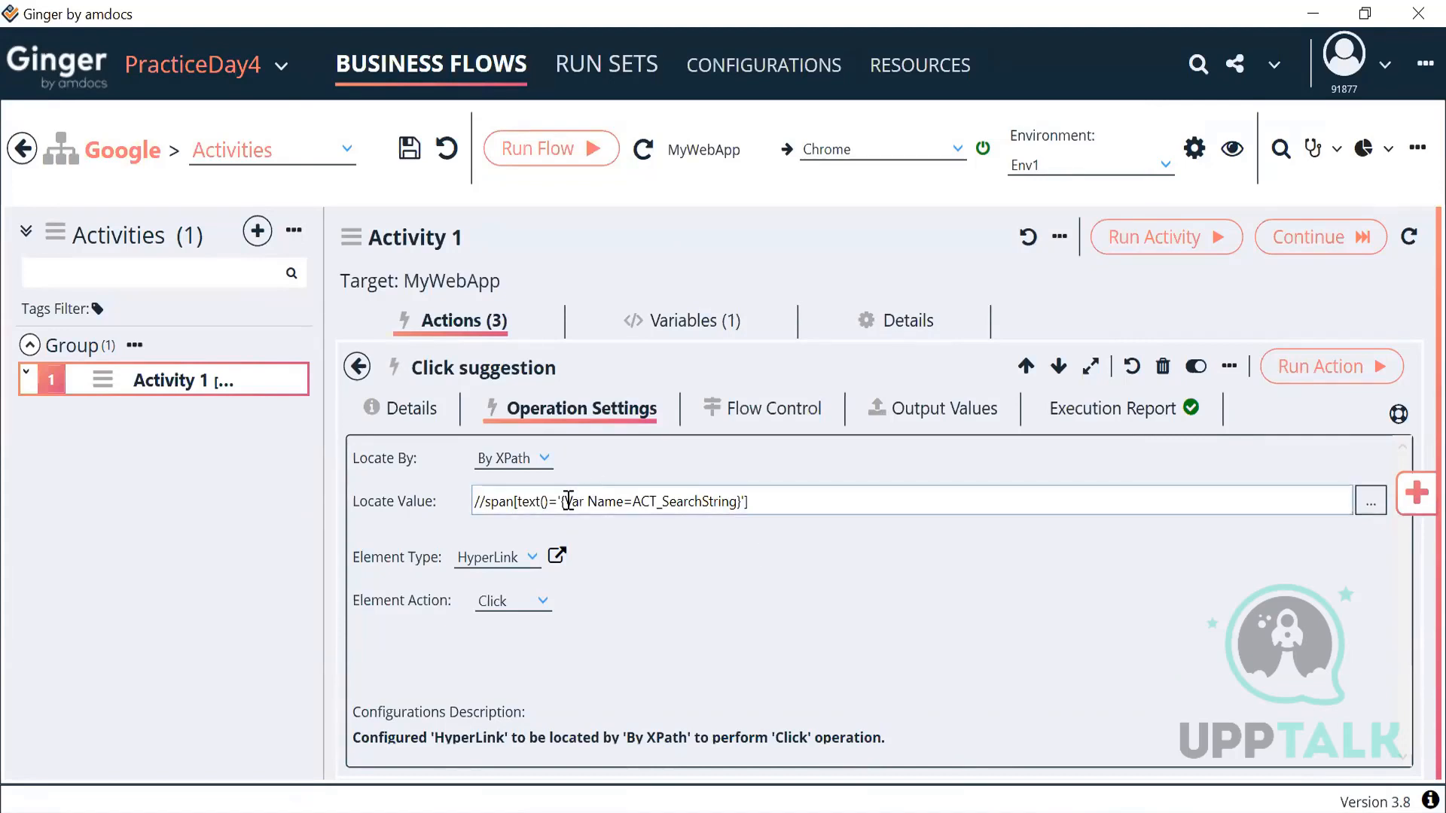
{"action": "left_click_drag", "start_coordinate": [560, 503], "coordinate": [743, 500]}
Step: Recheck the reference against the activity variables, keep the XPath unchanged, and return to the actions list
{"action": "left_click", "coordinate": [1370, 502]}
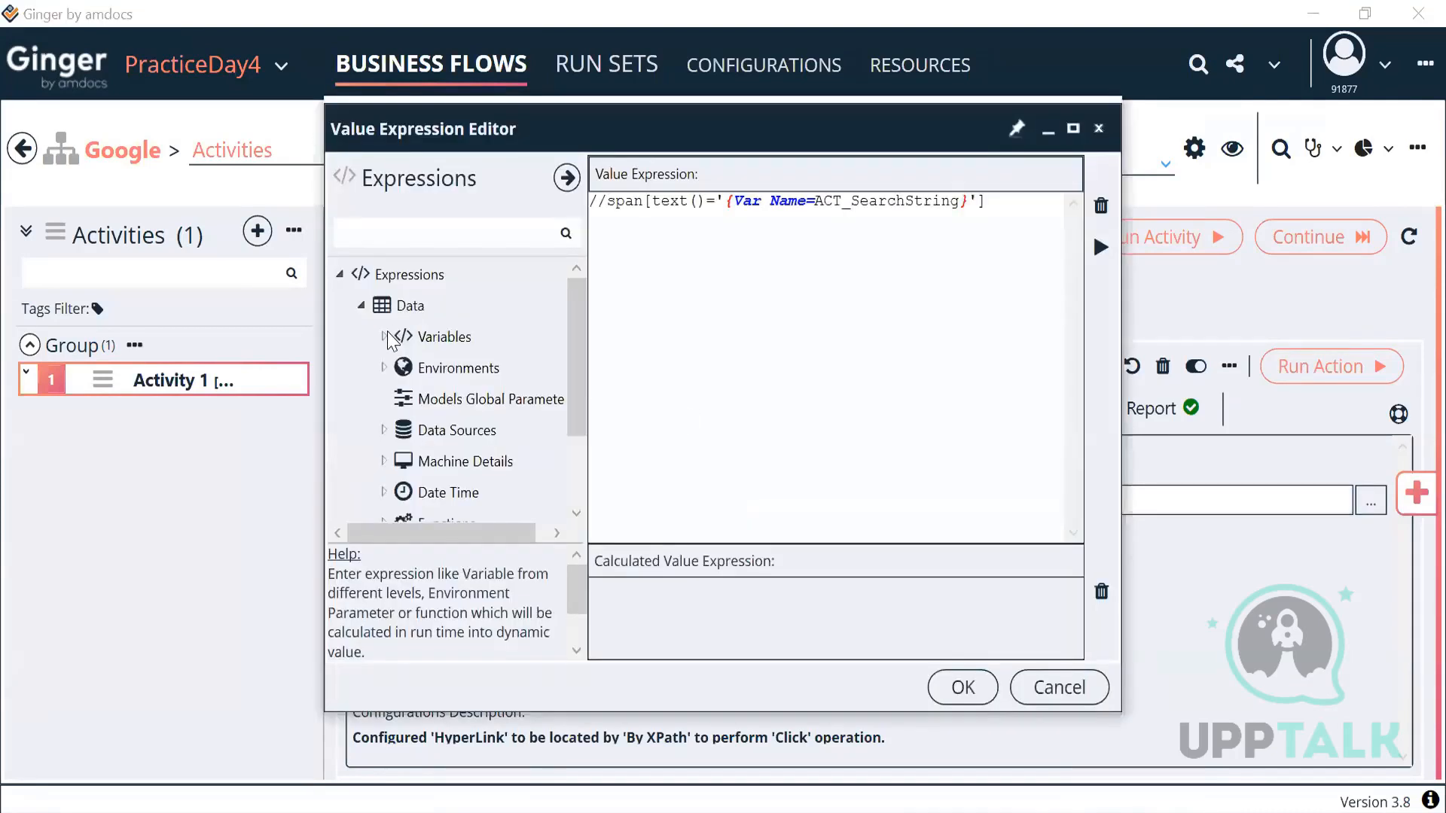
{"action": "left_click", "coordinate": [382, 336]}
{"action": "left_click", "coordinate": [406, 431]}
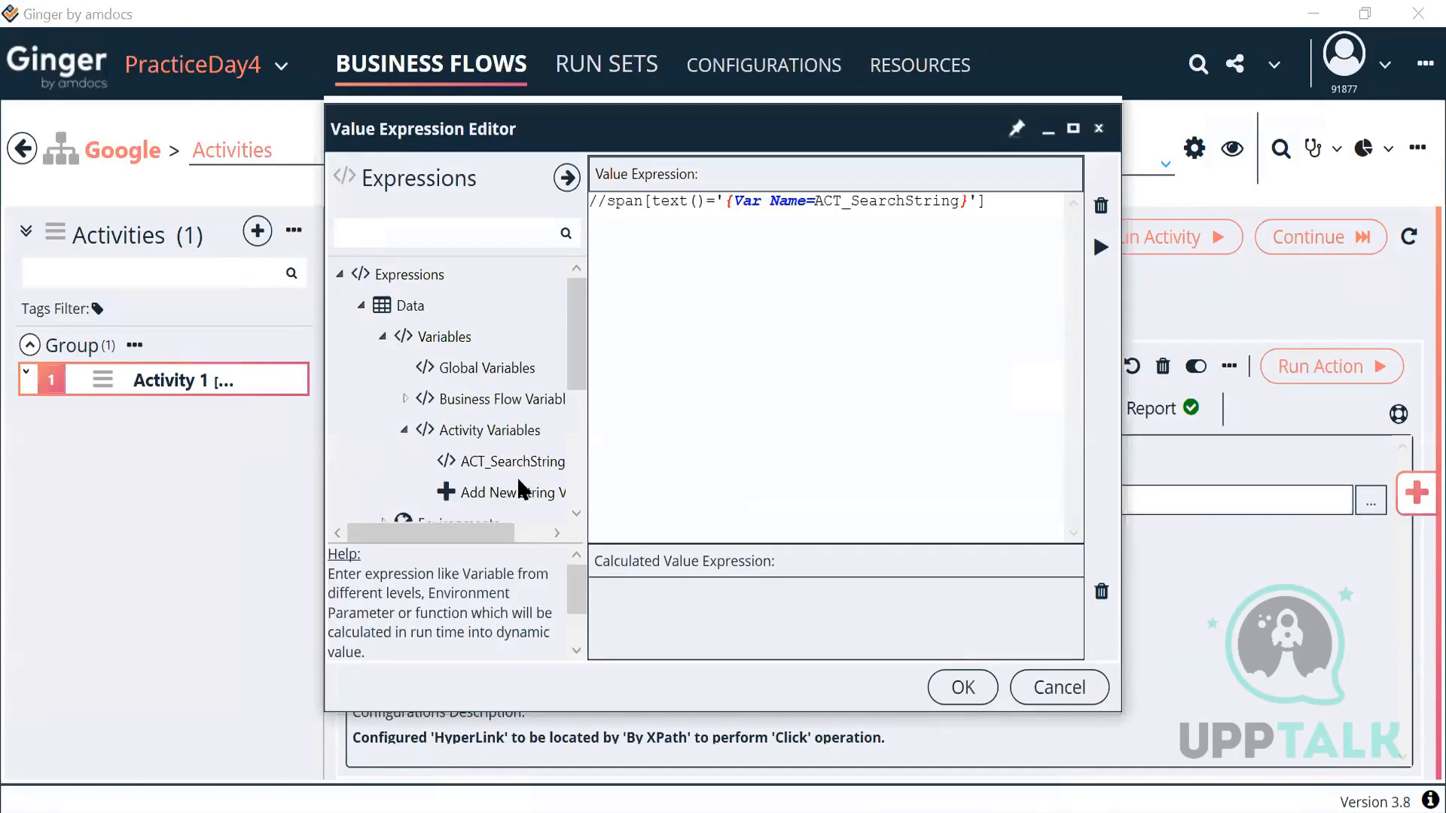
{"action": "left_click_drag", "start_coordinate": [724, 200], "coordinate": [969, 214]}
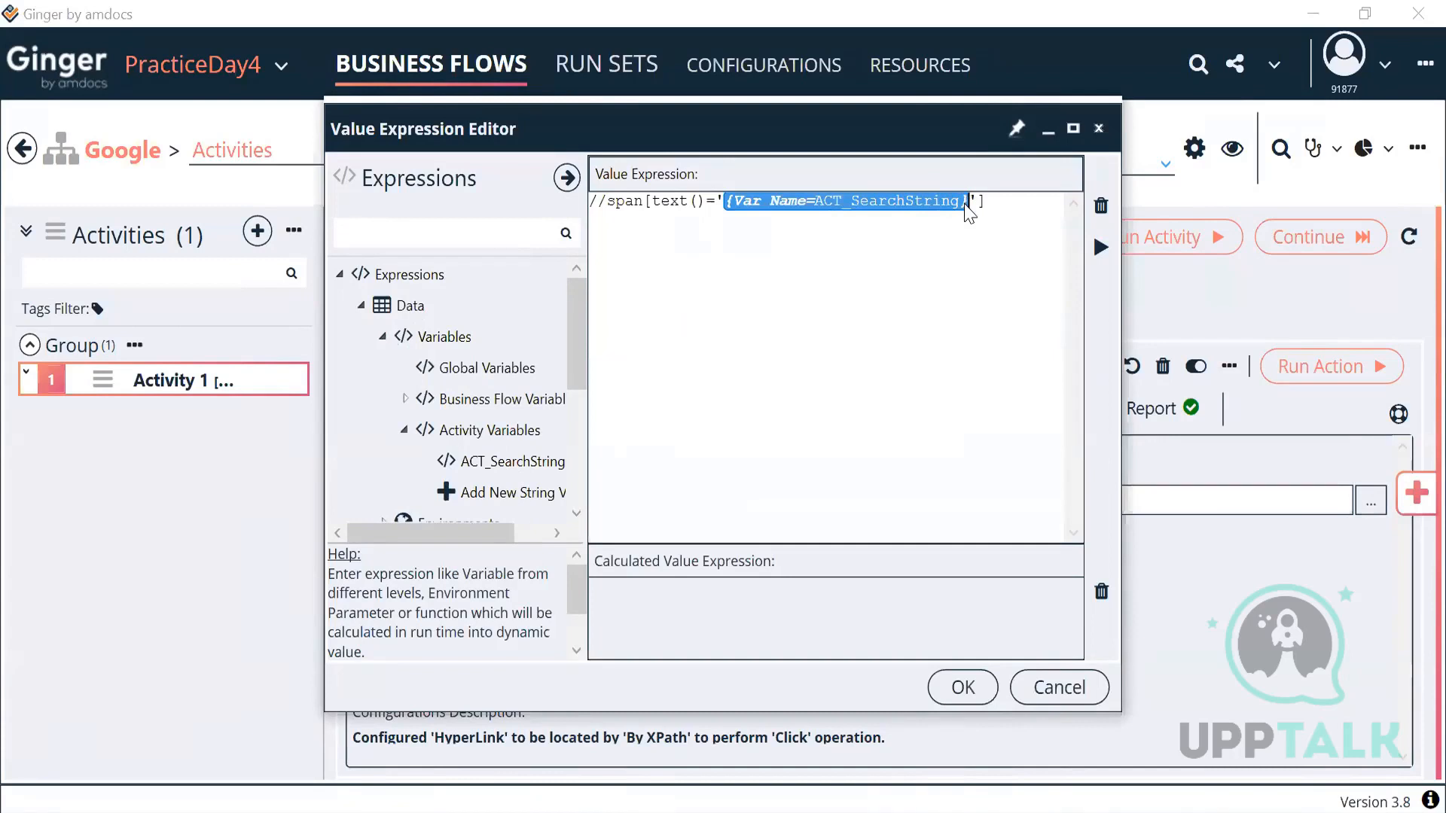
{"action": "left_click", "coordinate": [798, 202]}
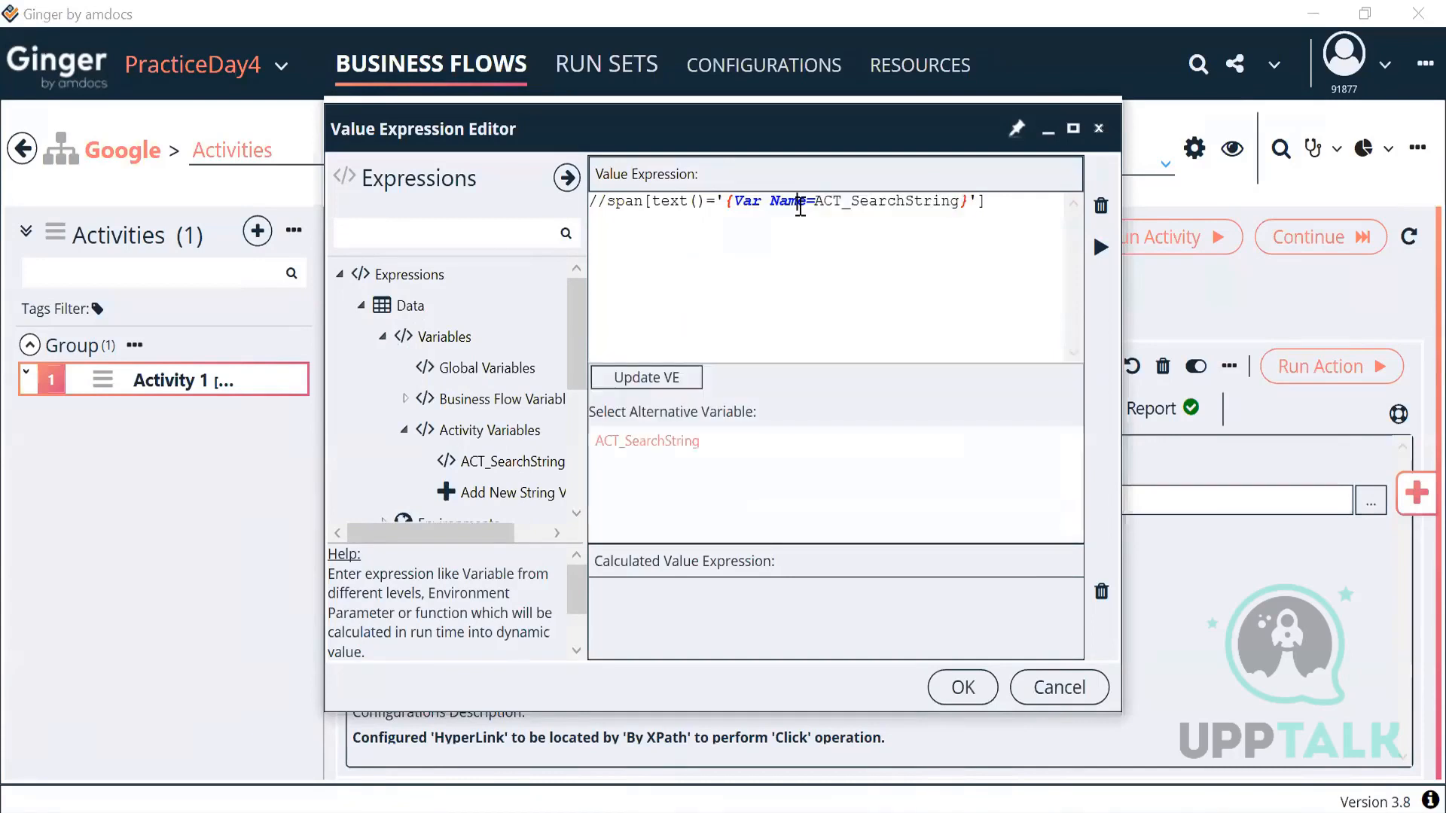
{"action": "left_click_drag", "start_coordinate": [815, 203], "coordinate": [959, 207]}
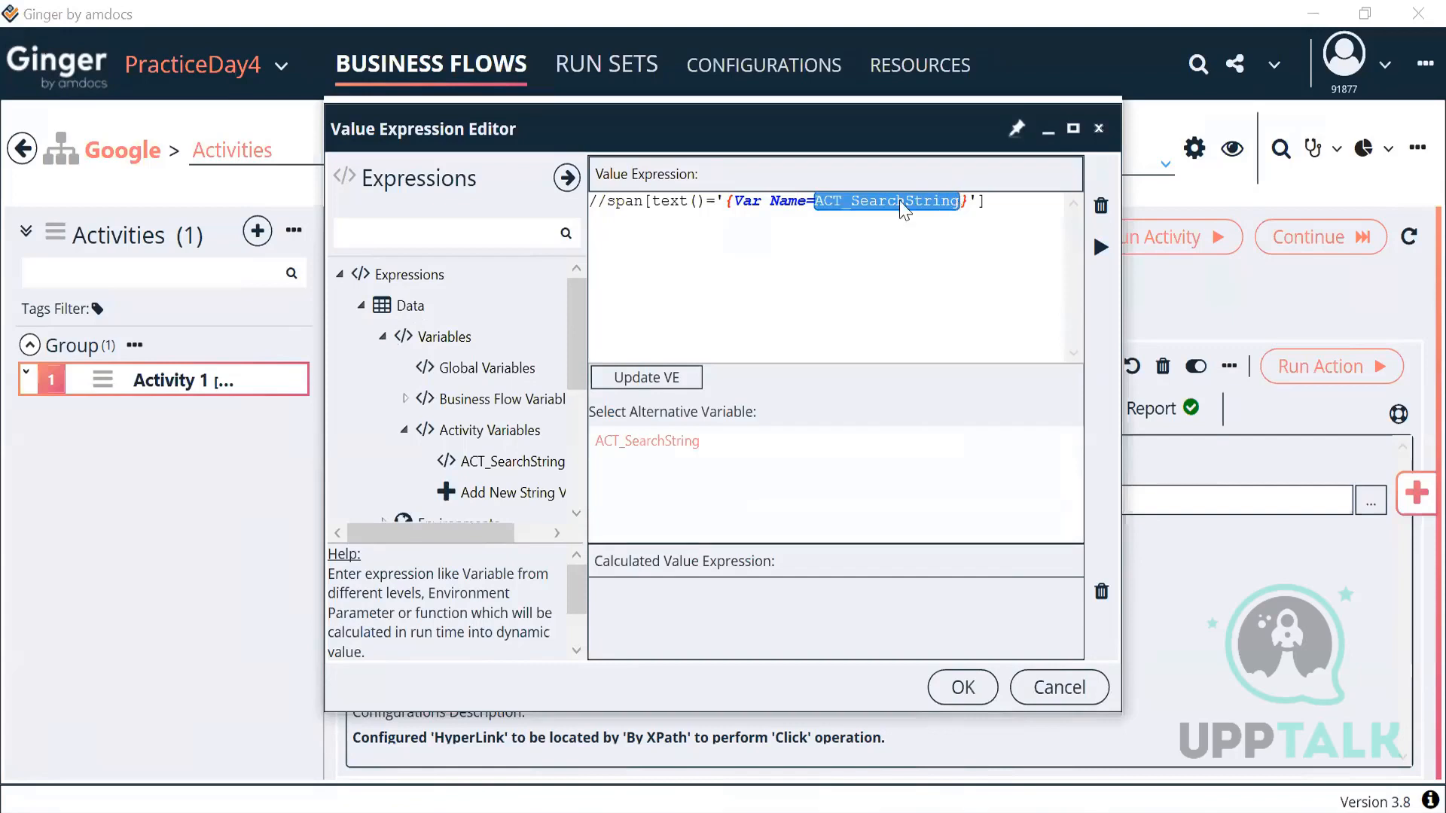
{"action": "left_click_drag", "start_coordinate": [724, 202], "coordinate": [966, 207]}
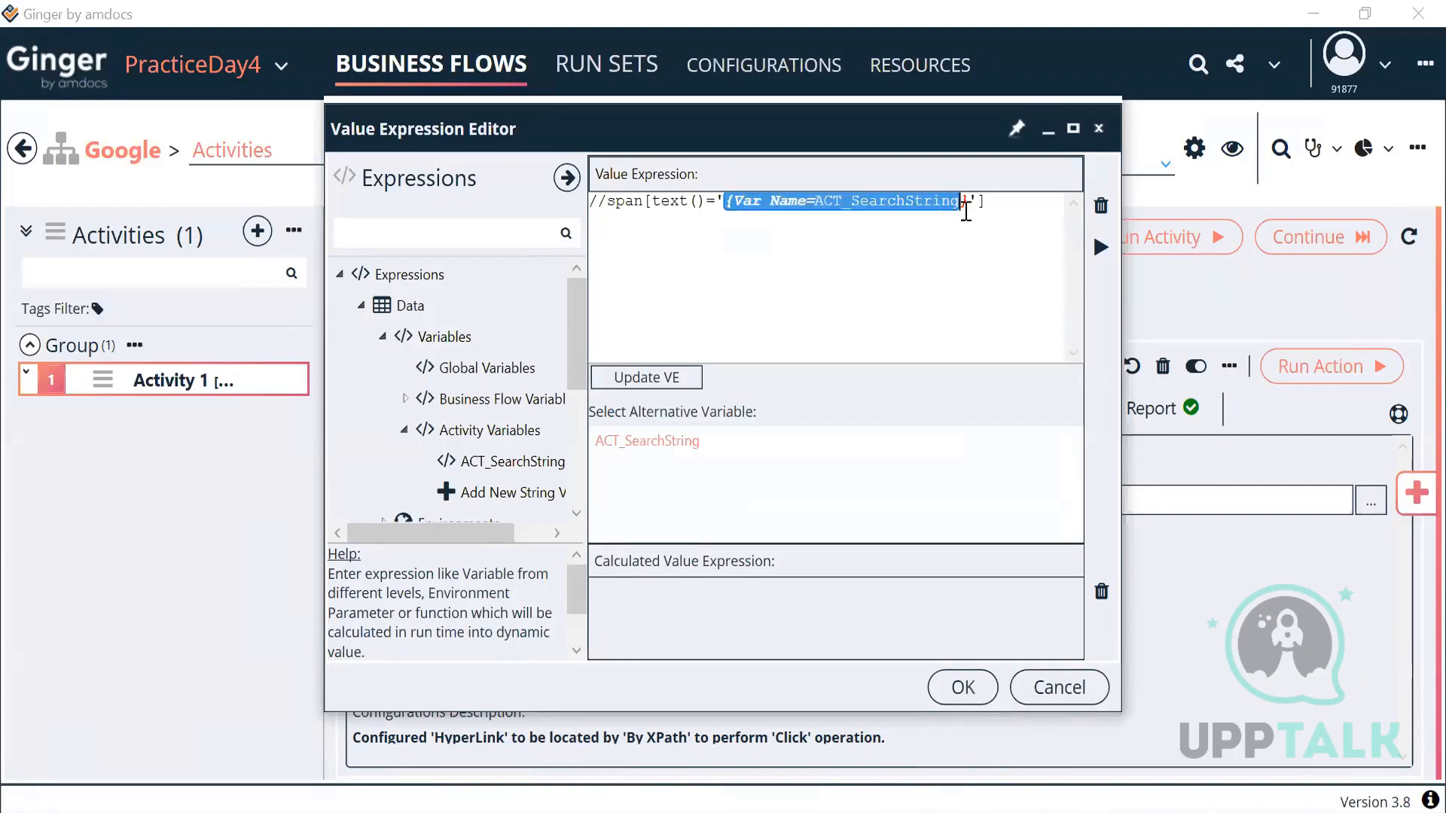
{"action": "left_click", "coordinate": [963, 688]}
{"action": "left_click", "coordinate": [358, 367]}
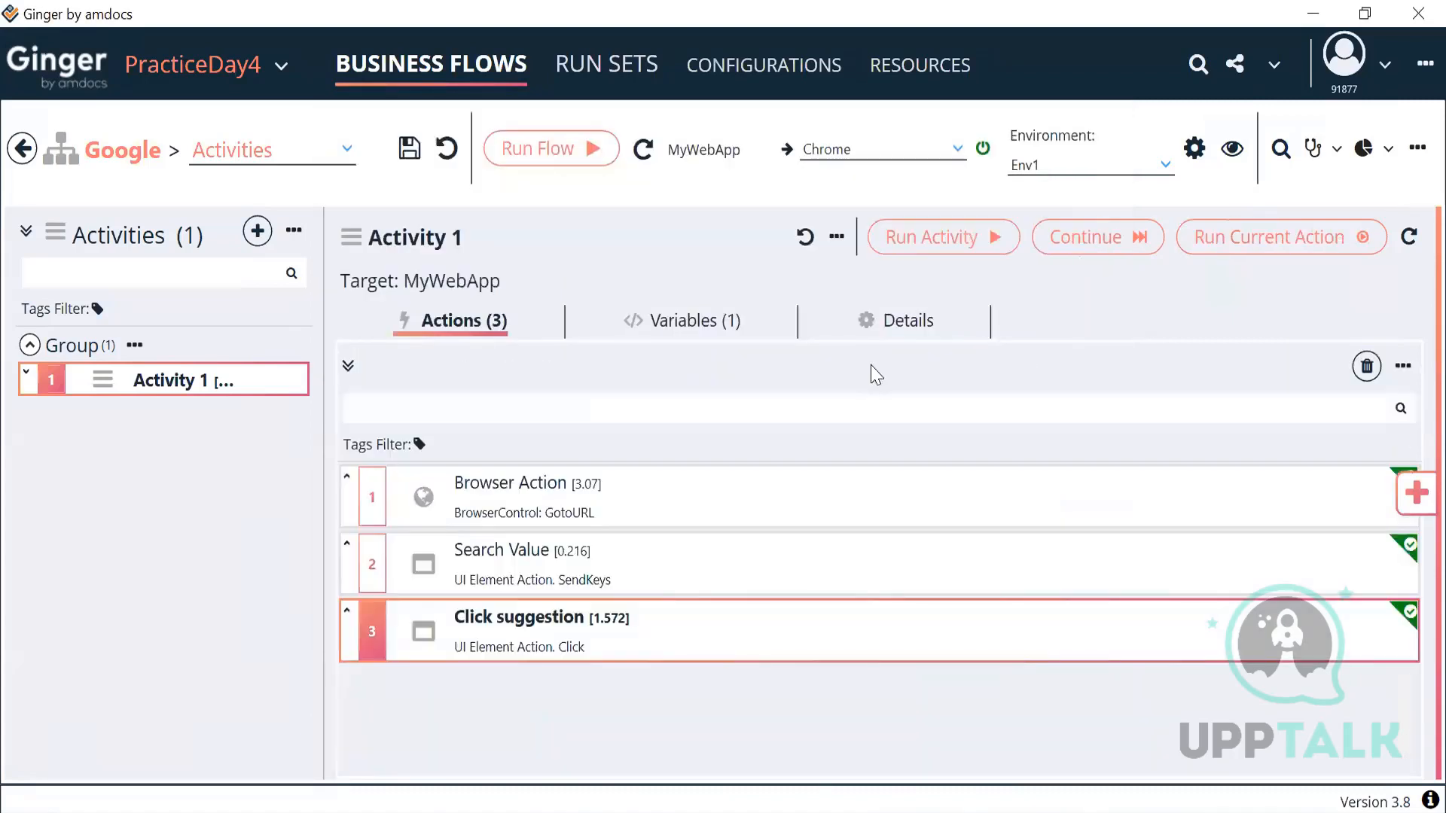
Step: Run Activity 1 so all three actions pass on Google's automation search, then minimise Chrome
{"action": "left_click", "coordinate": [970, 251]}
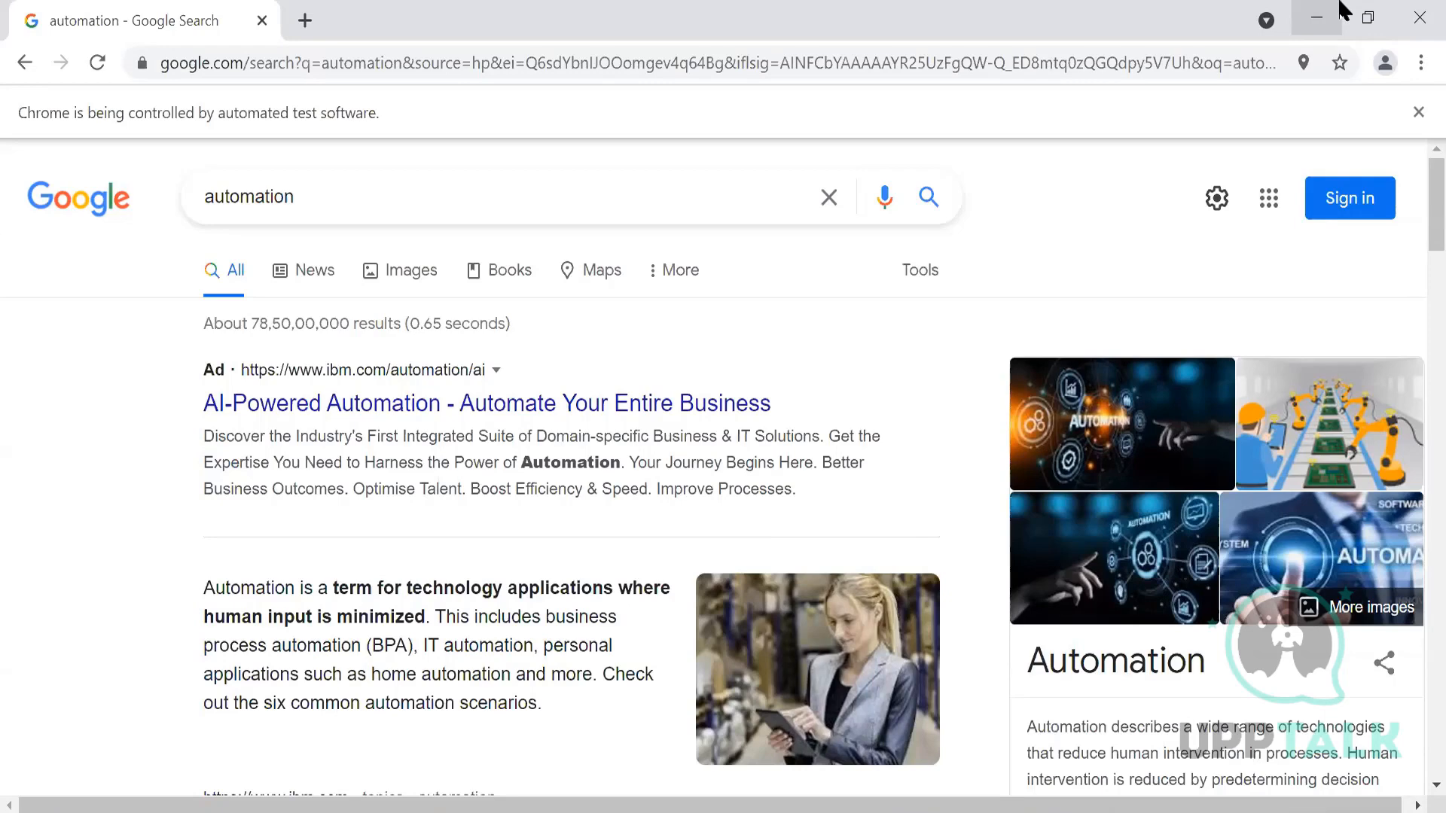
{"action": "left_click", "coordinate": [1339, 6]}
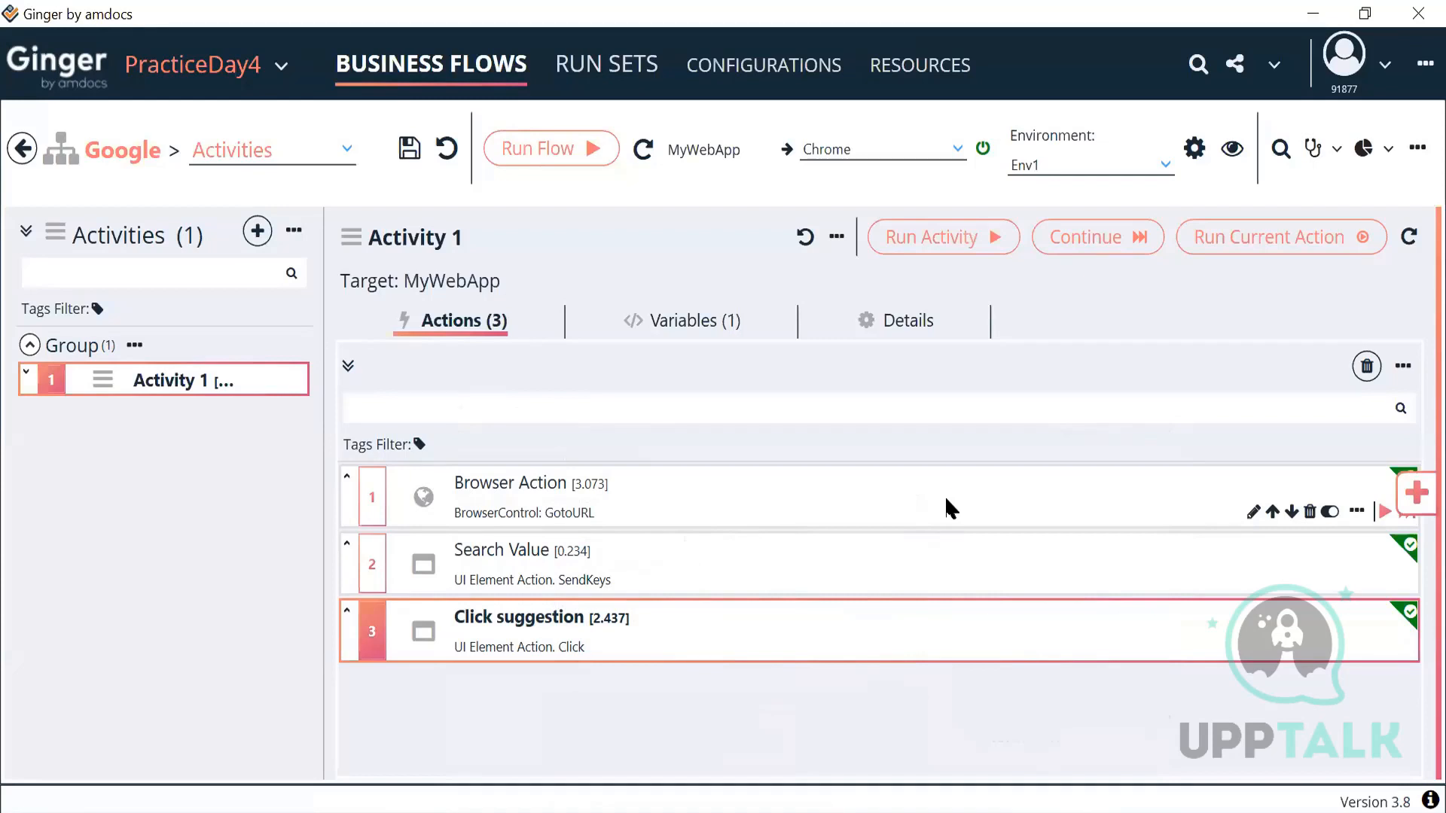
Step: Confirm the Click suggestion locator still references ACT_SearchString, then display Activity 1's variables
{"action": "double_click", "coordinate": [571, 637]}
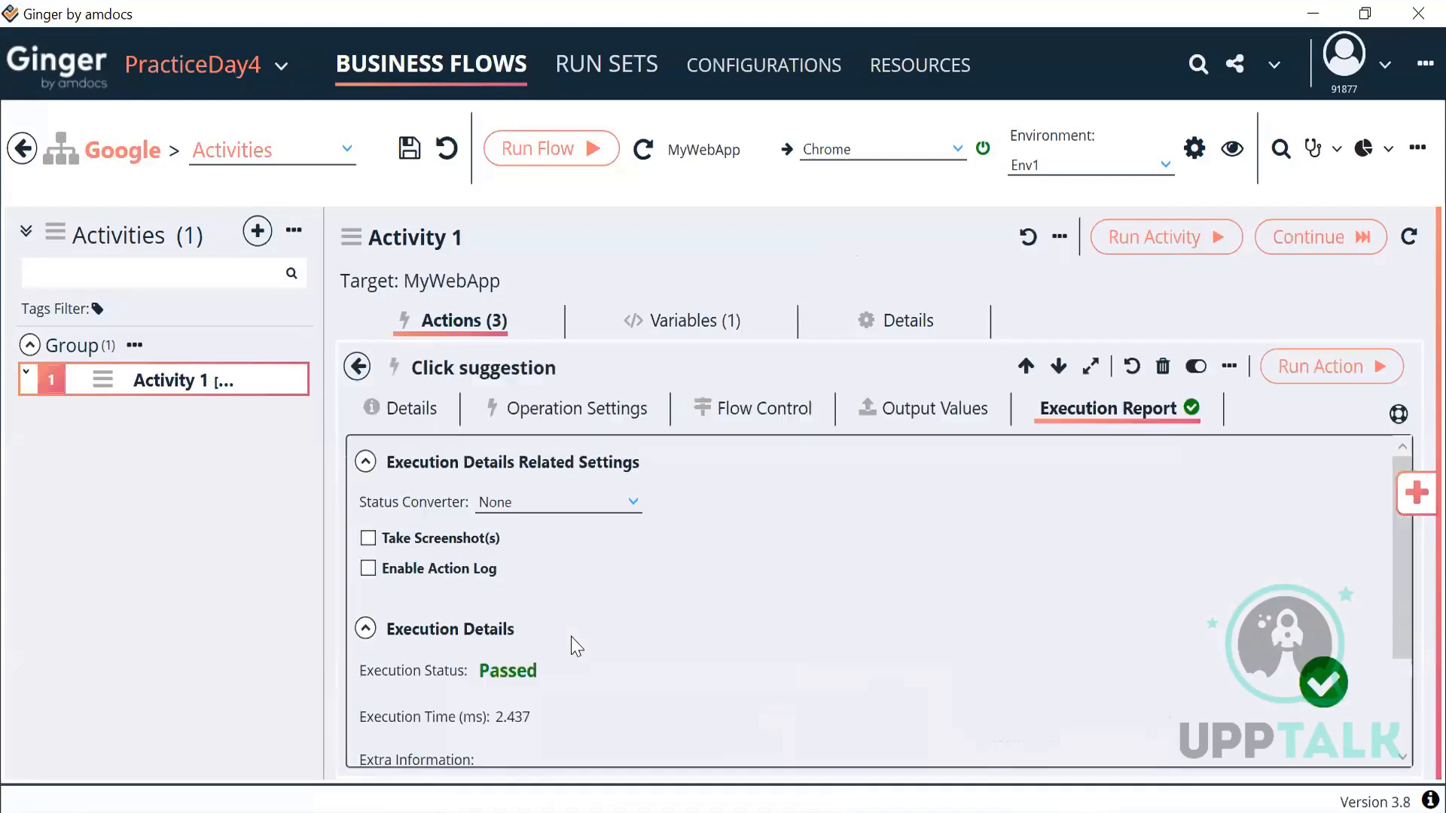
{"action": "left_click", "coordinate": [616, 413]}
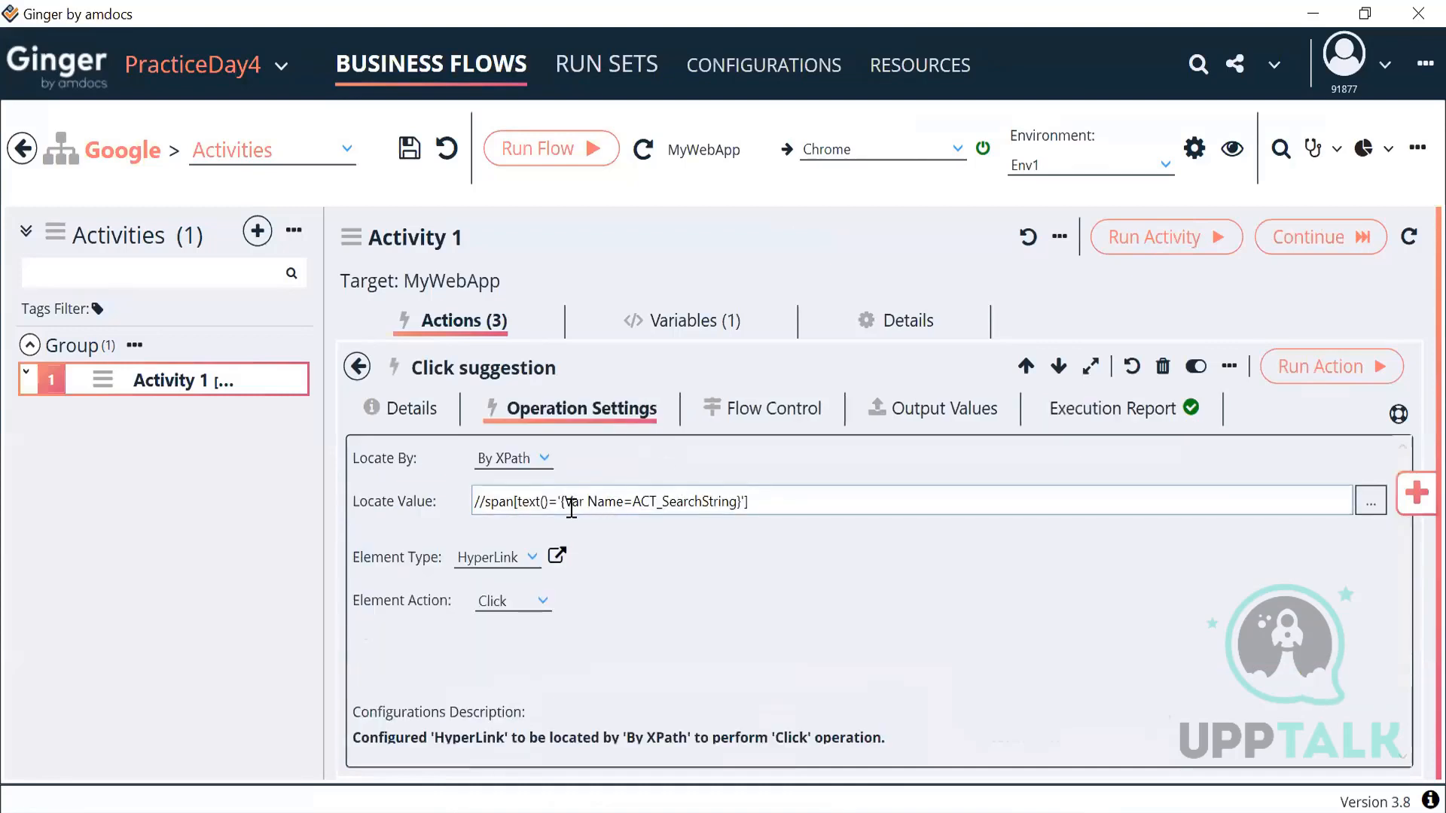
{"action": "left_click_drag", "start_coordinate": [561, 500], "coordinate": [740, 499]}
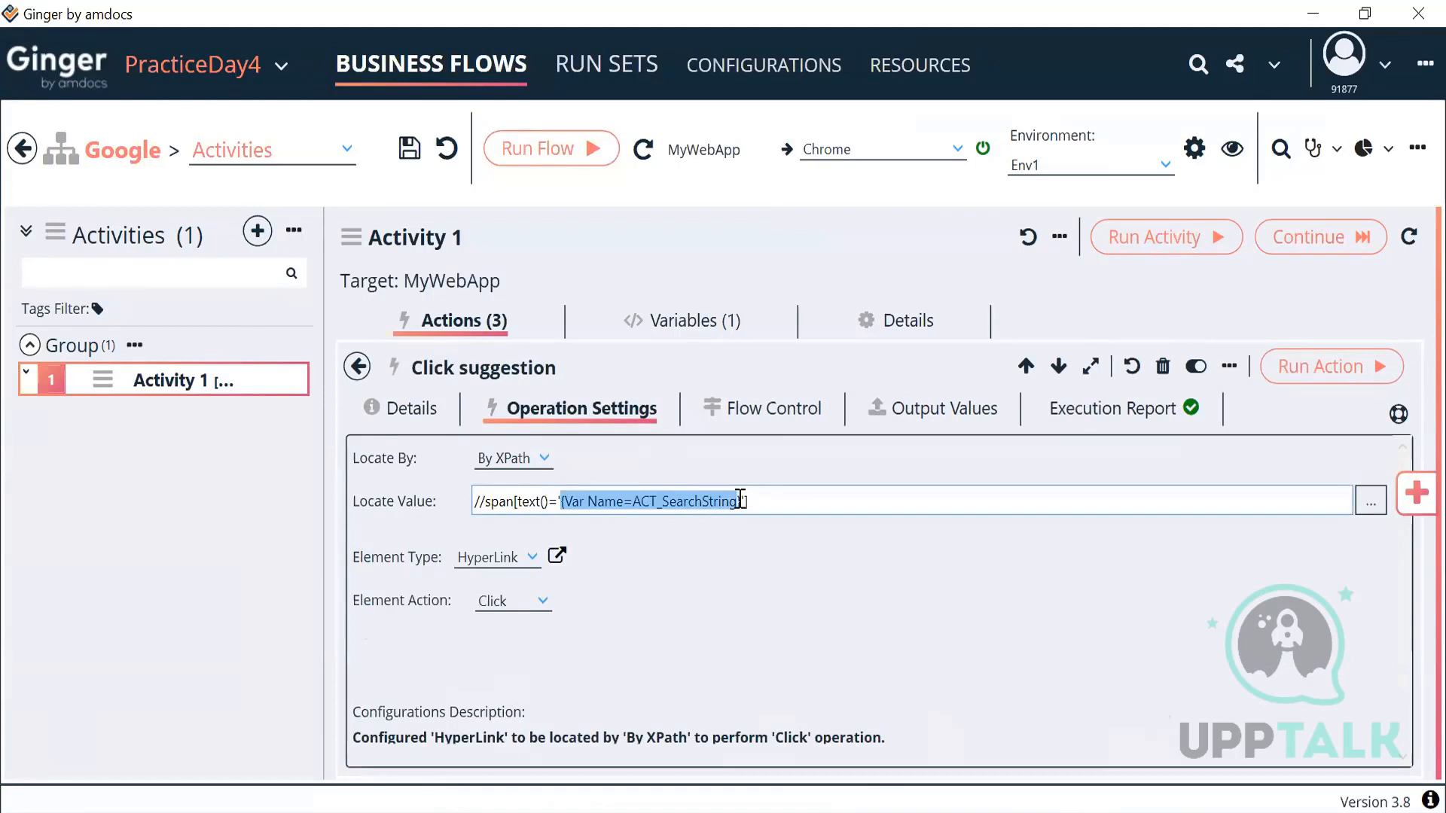
{"action": "left_click", "coordinate": [360, 368]}
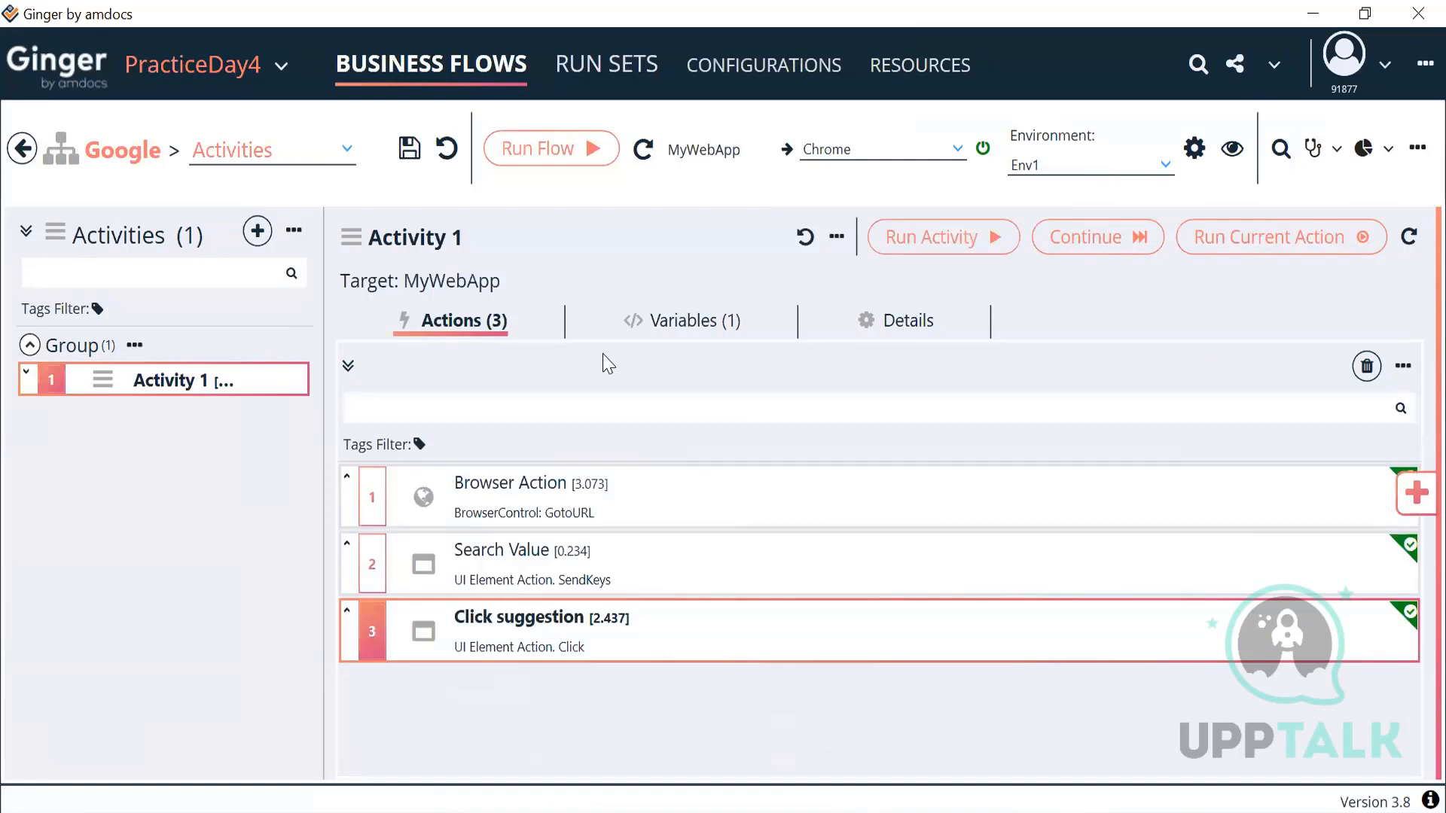
{"action": "left_click", "coordinate": [663, 326]}
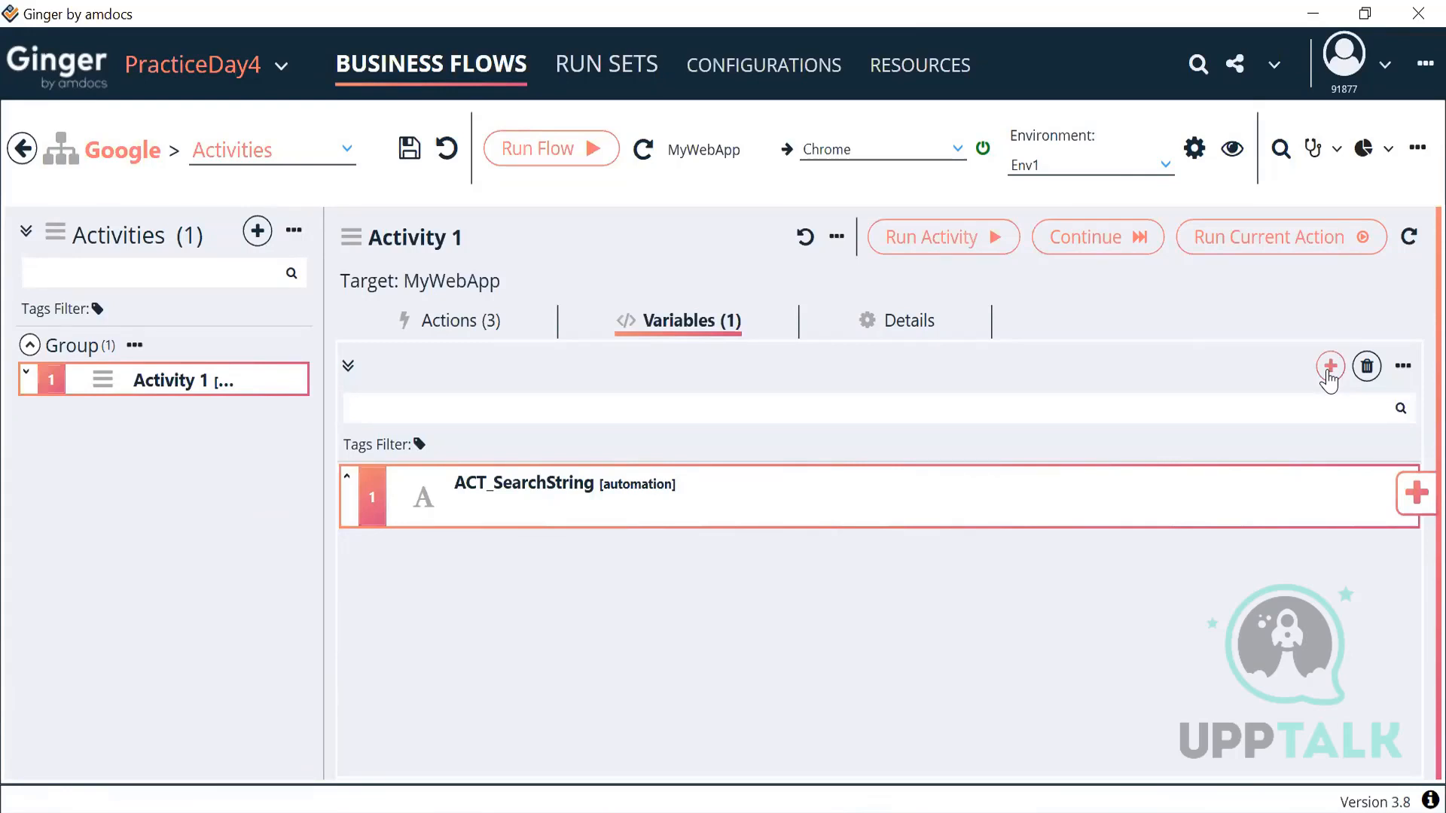
Step: Add a Variable Random Number to Activity 1 and open New Variable Random Number for editing
{"action": "left_click", "coordinate": [1329, 368]}
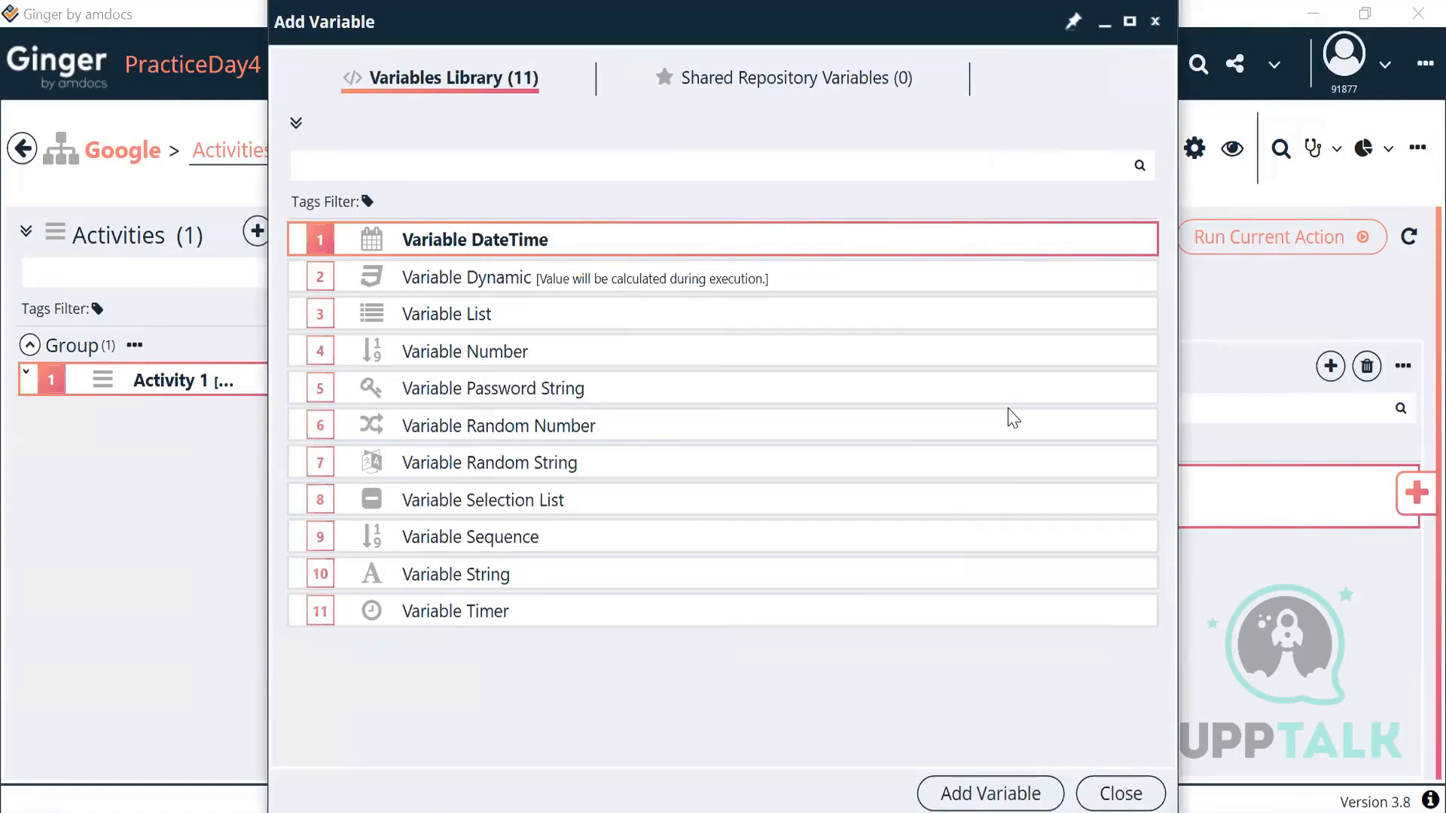
{"action": "left_click", "coordinate": [553, 427]}
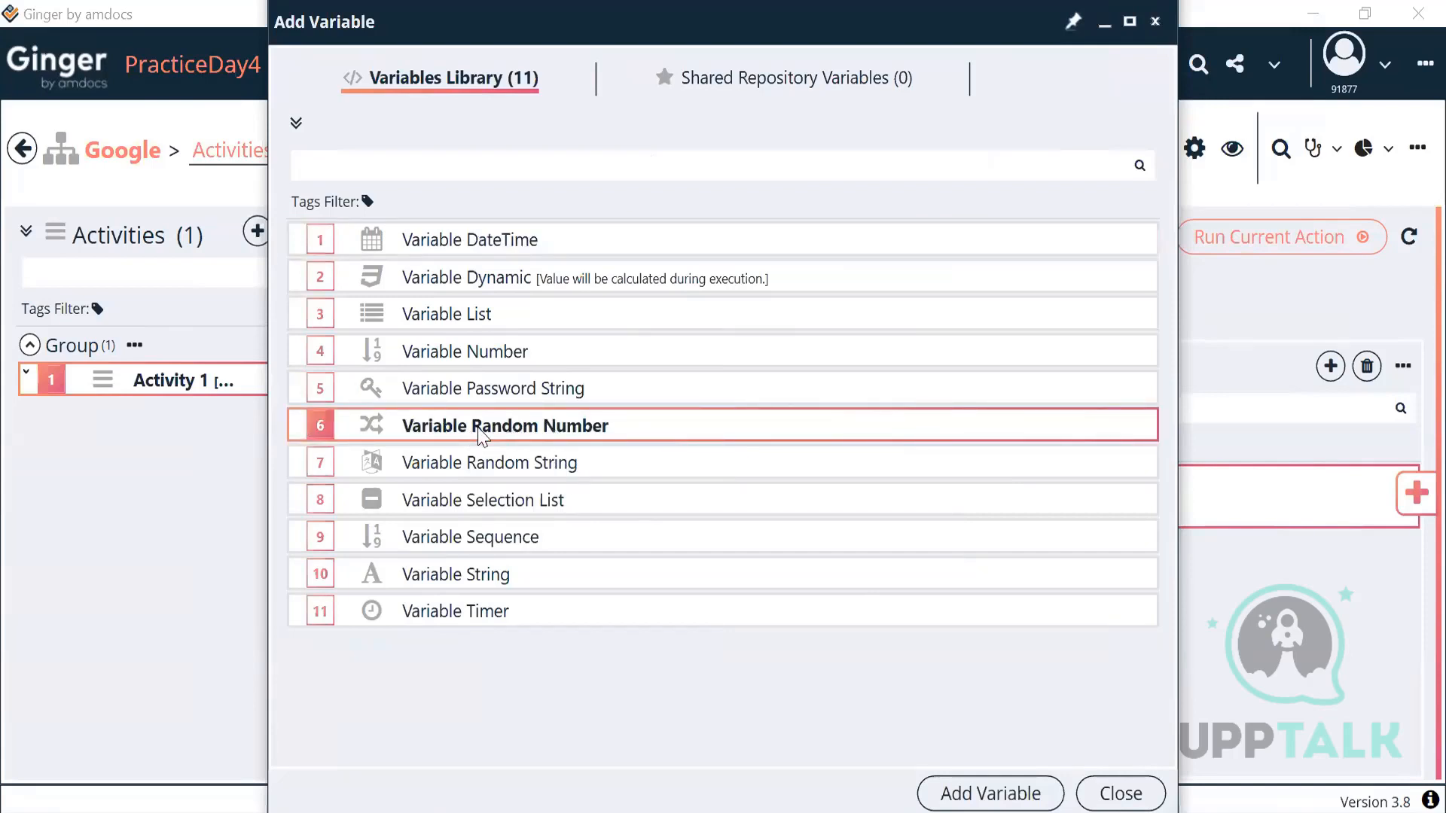
{"action": "left_click", "coordinate": [951, 795]}
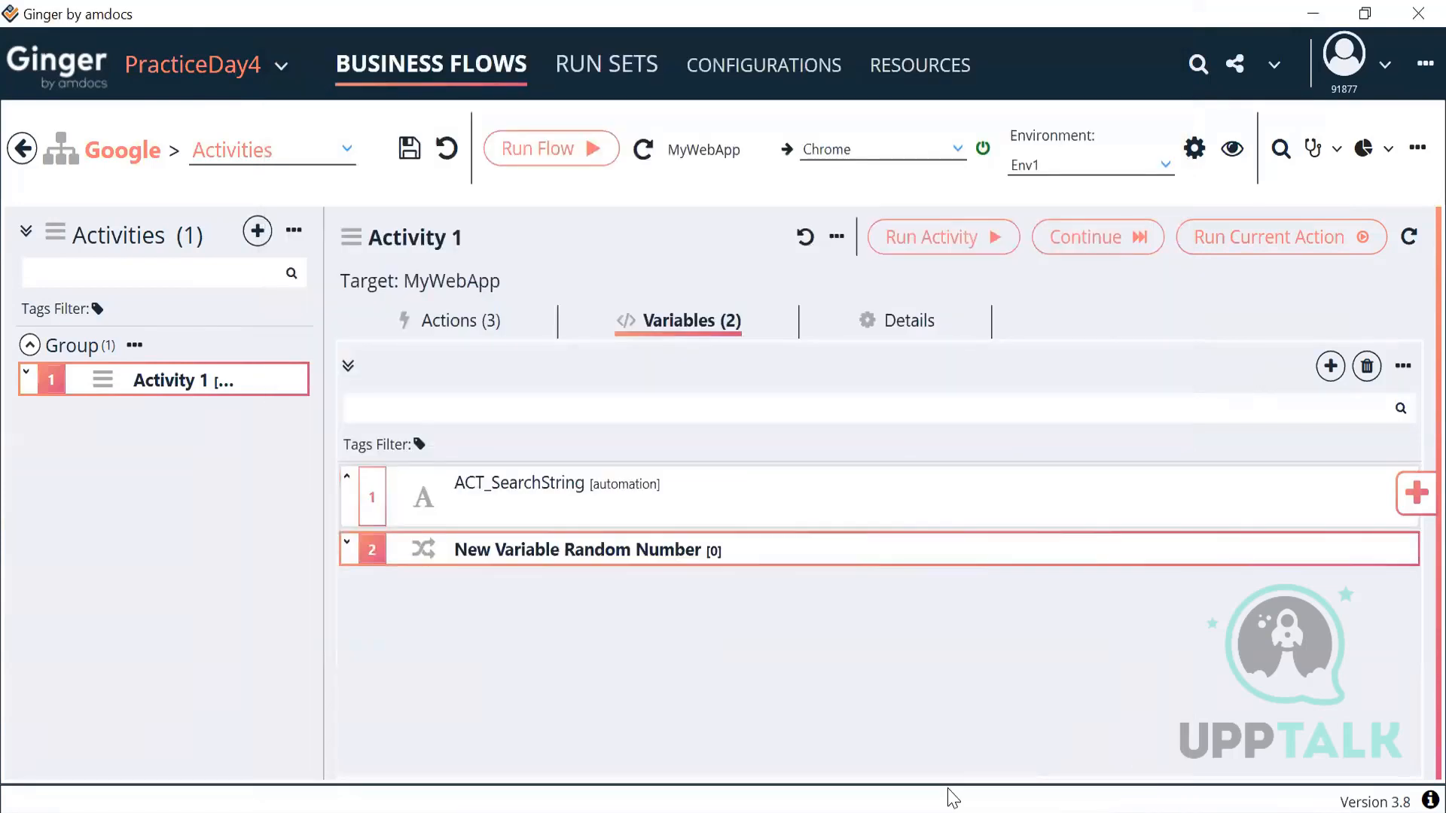
{"action": "double_click", "coordinate": [662, 564]}
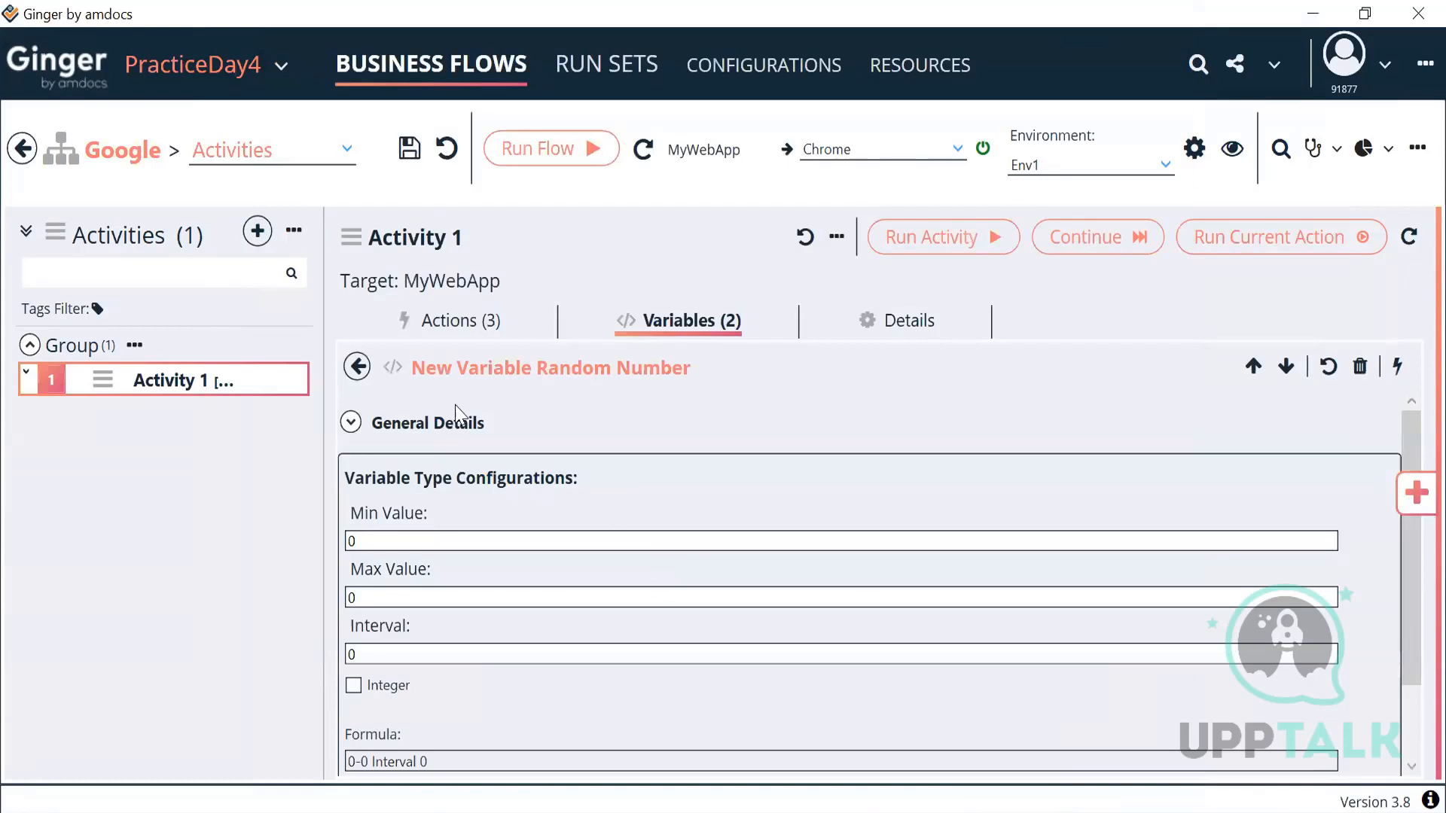
Step: Rename the random-number variable to ACT_RandomMobileNumber
{"action": "left_click", "coordinate": [354, 428]}
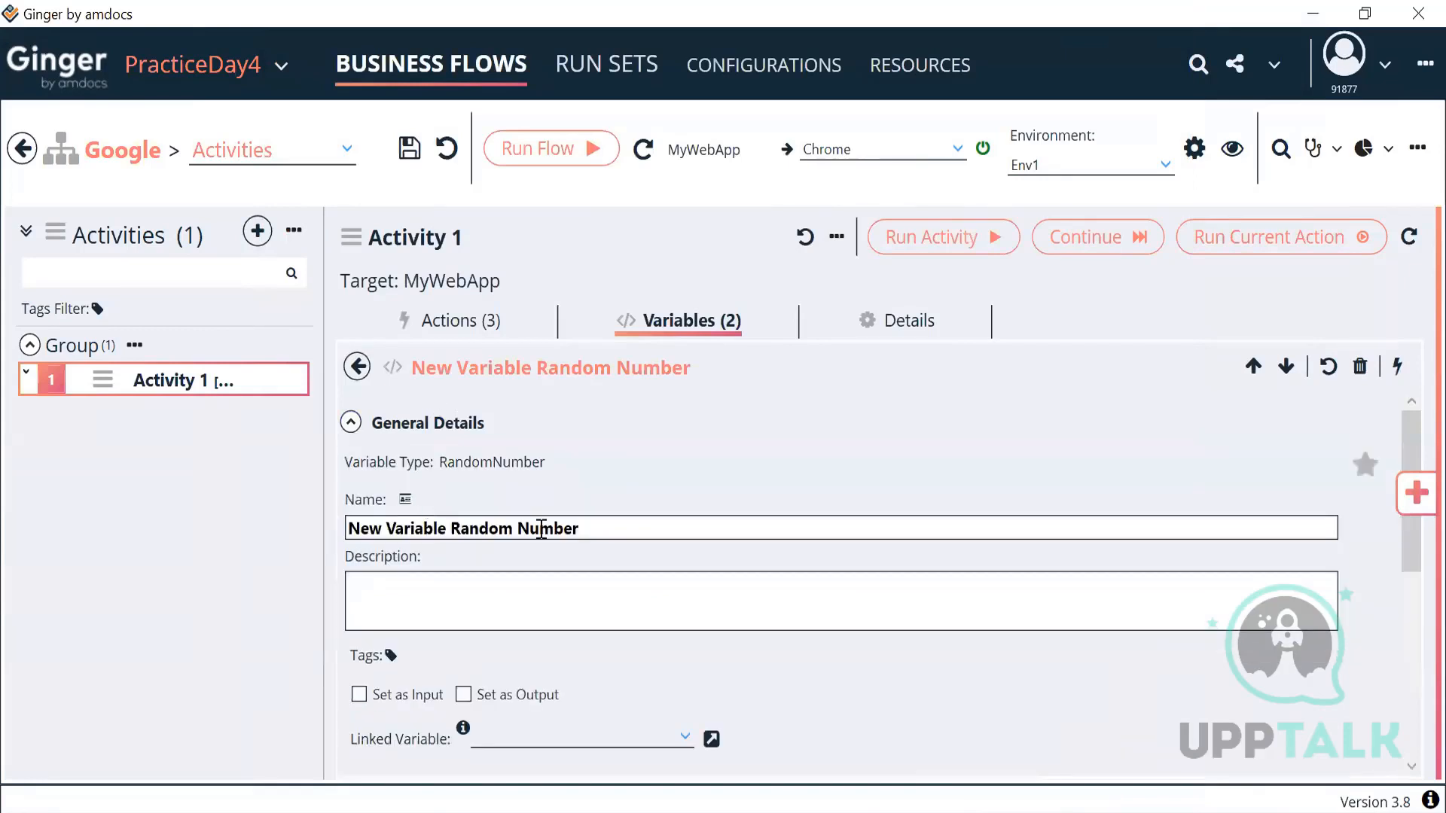
{"action": "left_click_drag", "start_coordinate": [585, 528], "coordinate": [331, 532]}
{"action": "type", "text": "Ra"}
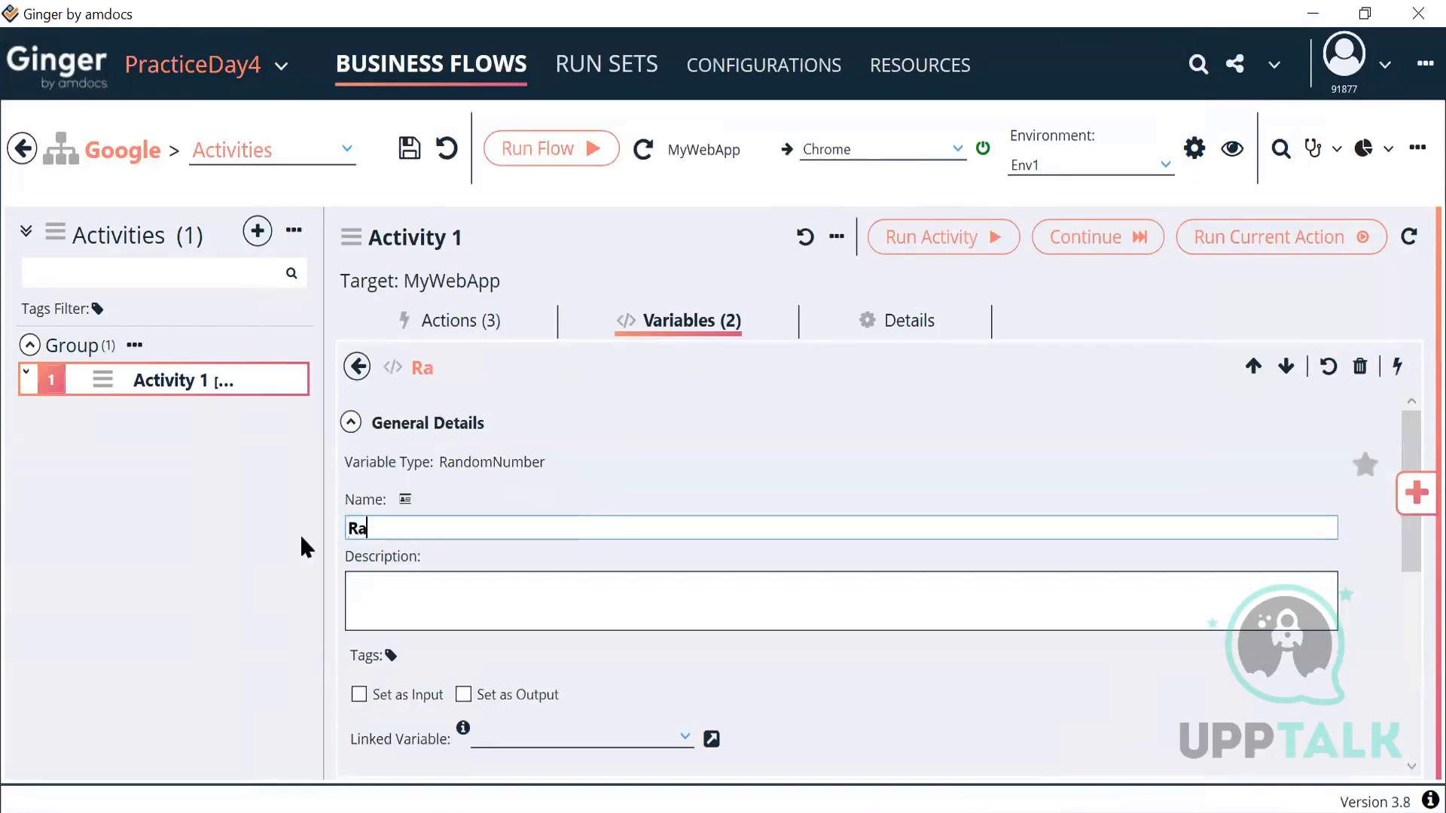
{"action": "type", "text": "ndomMobileNumber"}
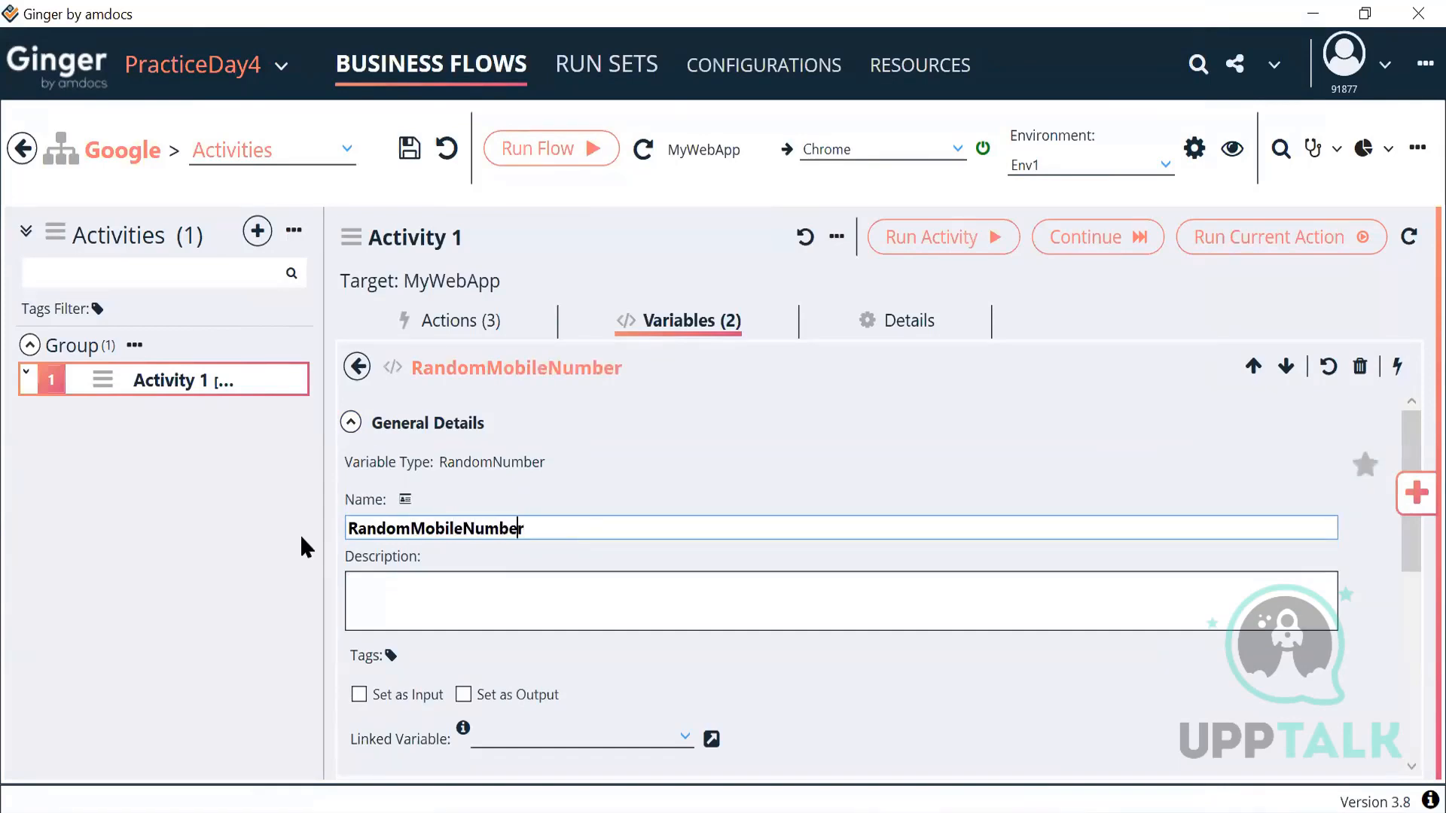
{"action": "key", "text": "Home"}
{"action": "type", "text": "ACT_"}
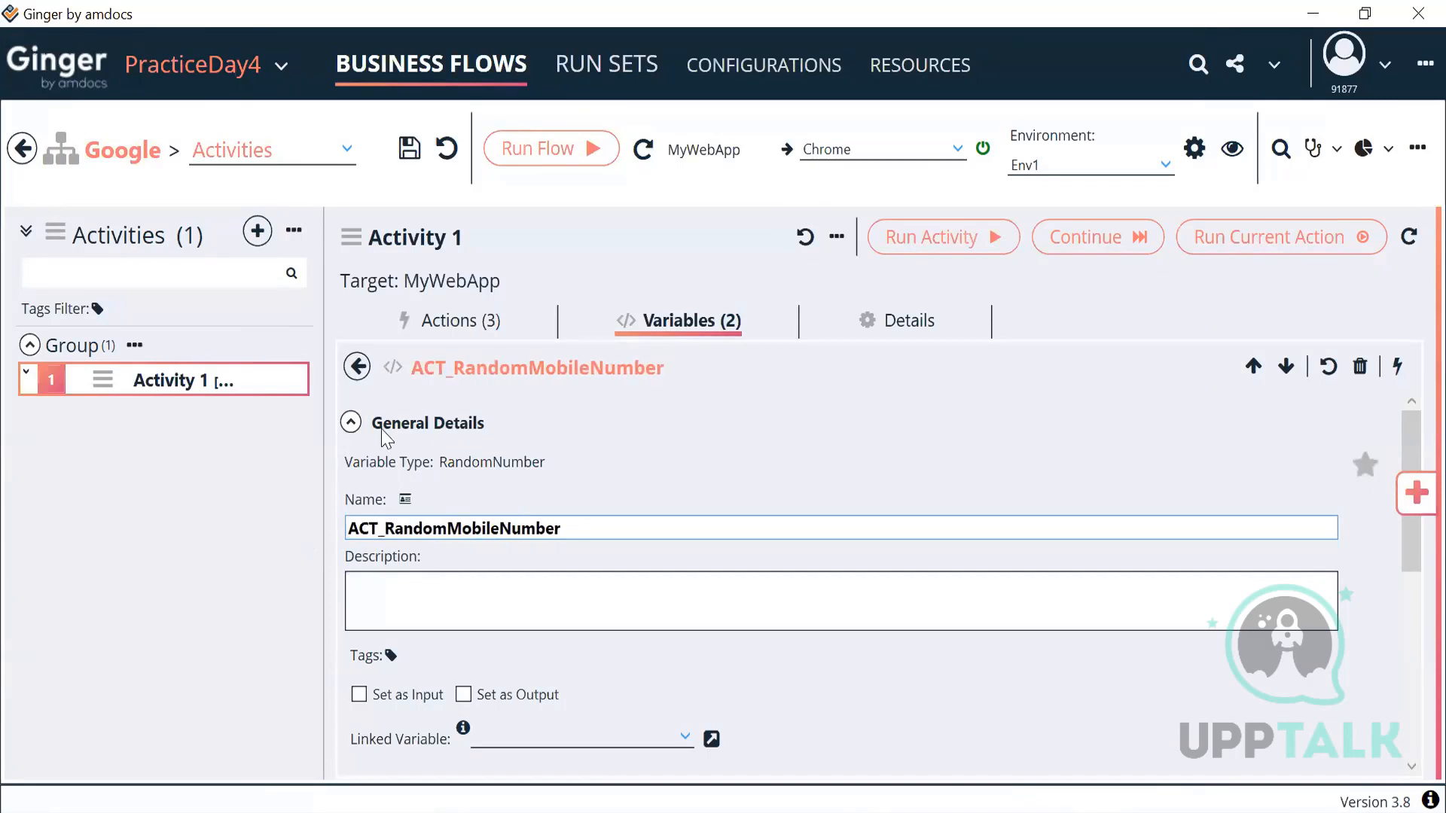
{"action": "left_click", "coordinate": [351, 422]}
{"action": "left_click", "coordinate": [465, 547]}
{"action": "key", "text": "BackSpace"}
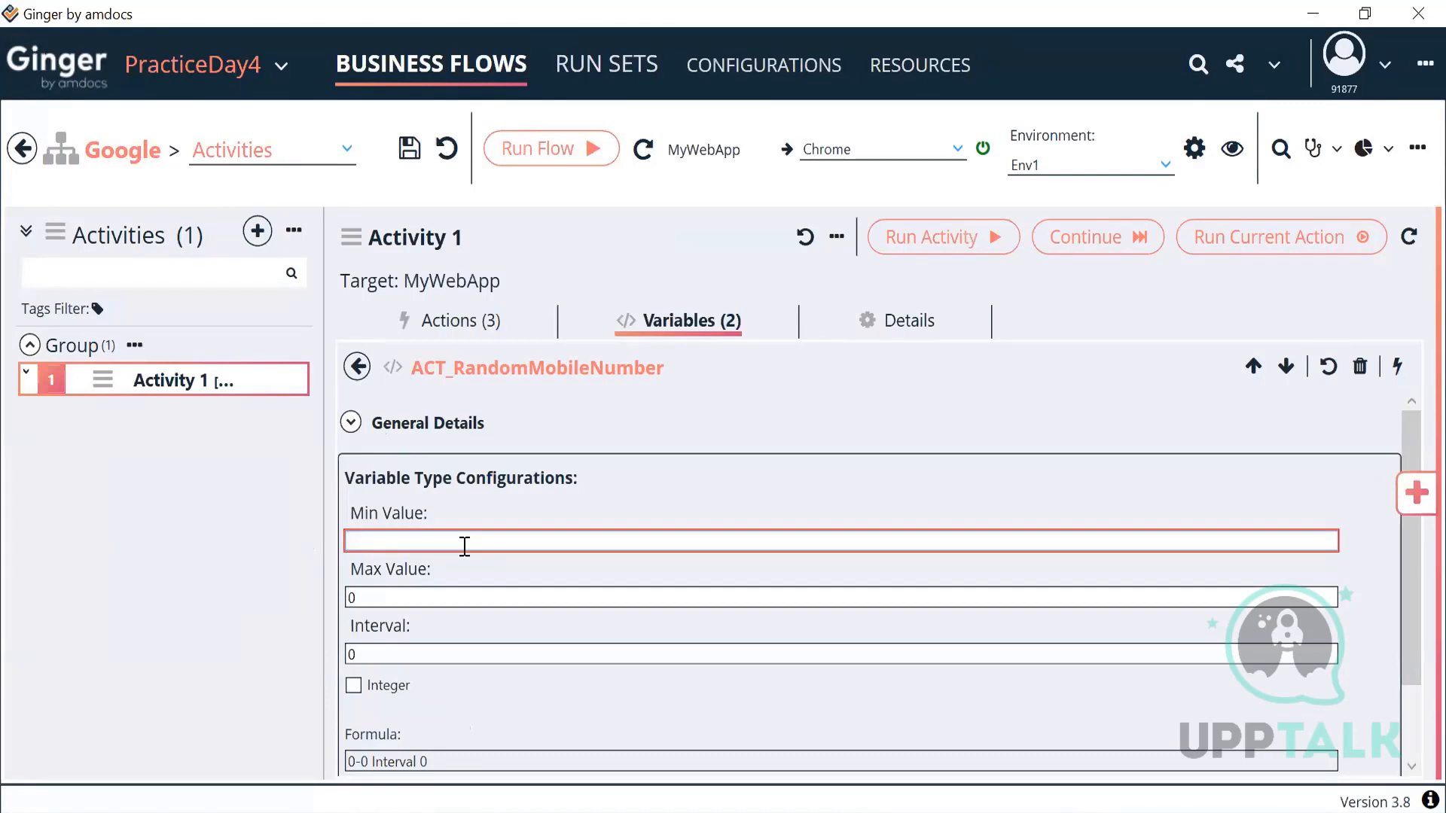
{"action": "type", "text": "100000000"}
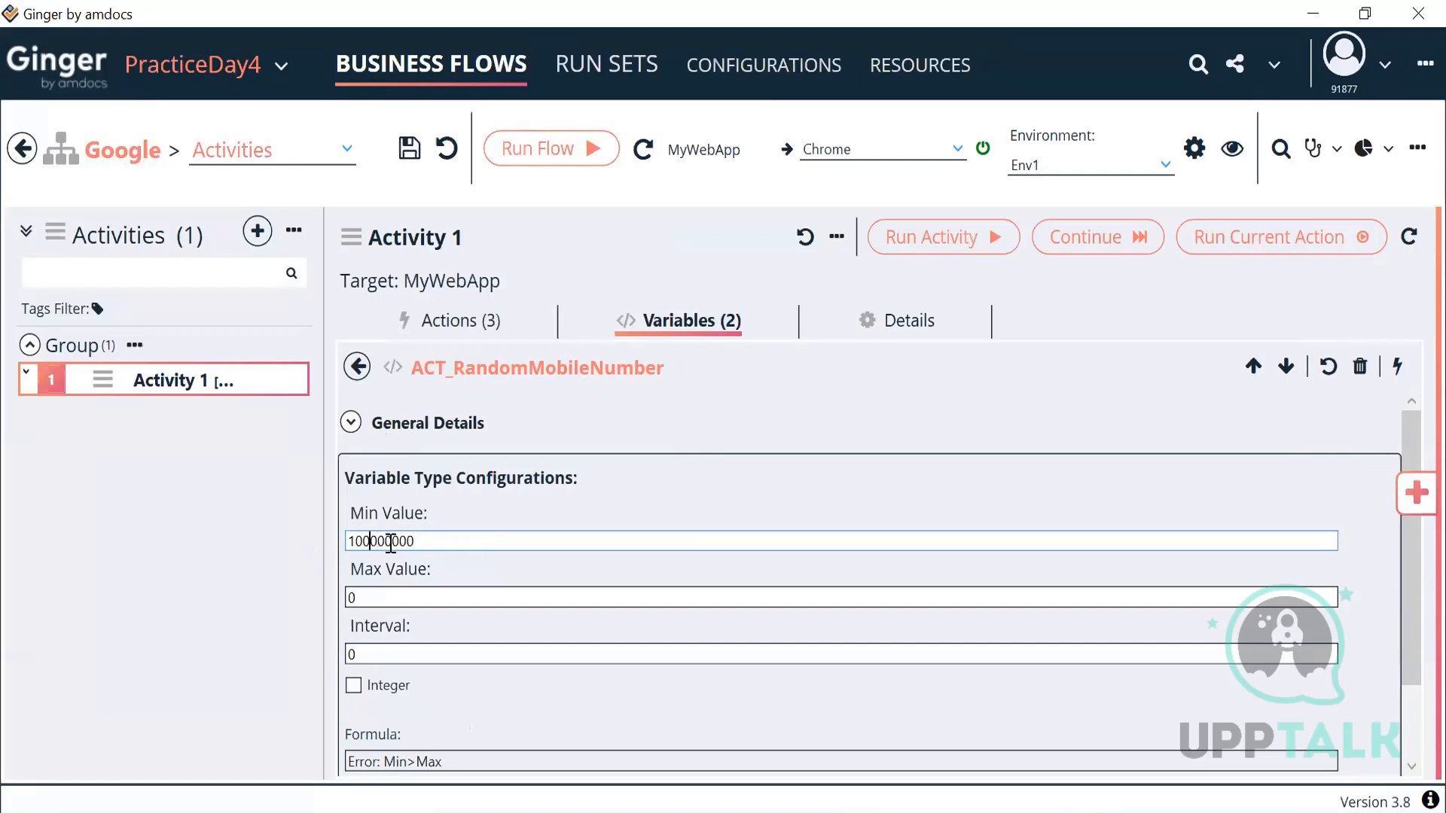
{"action": "key", "text": "Left"}
{"action": "key", "text": "Left"}
{"action": "key", "text": "End"}
{"action": "type", "text": "0"}
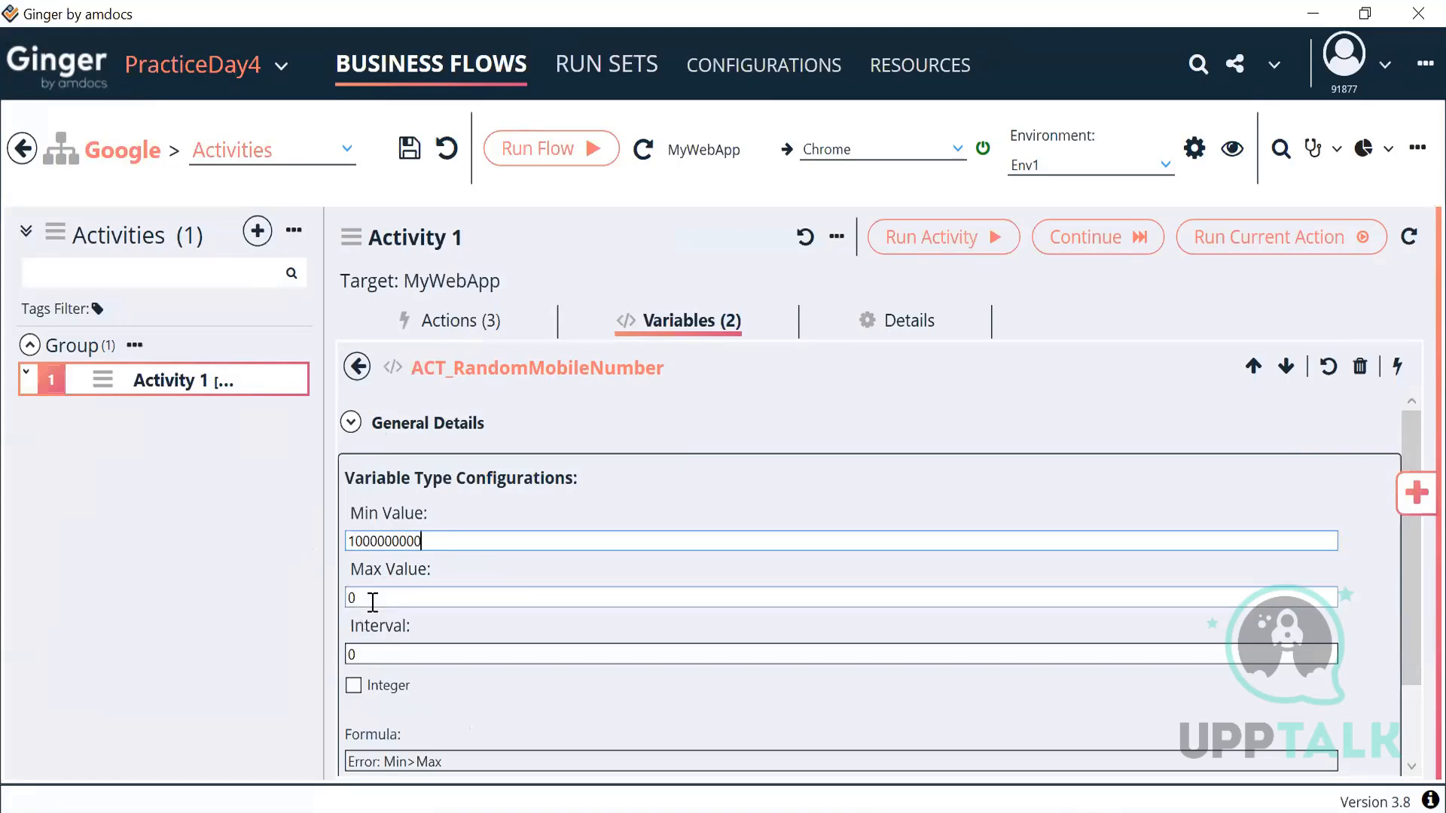
{"action": "left_click", "coordinate": [372, 602]}
{"action": "key", "text": "BackSpace"}
{"action": "type", "text": "999999999"}
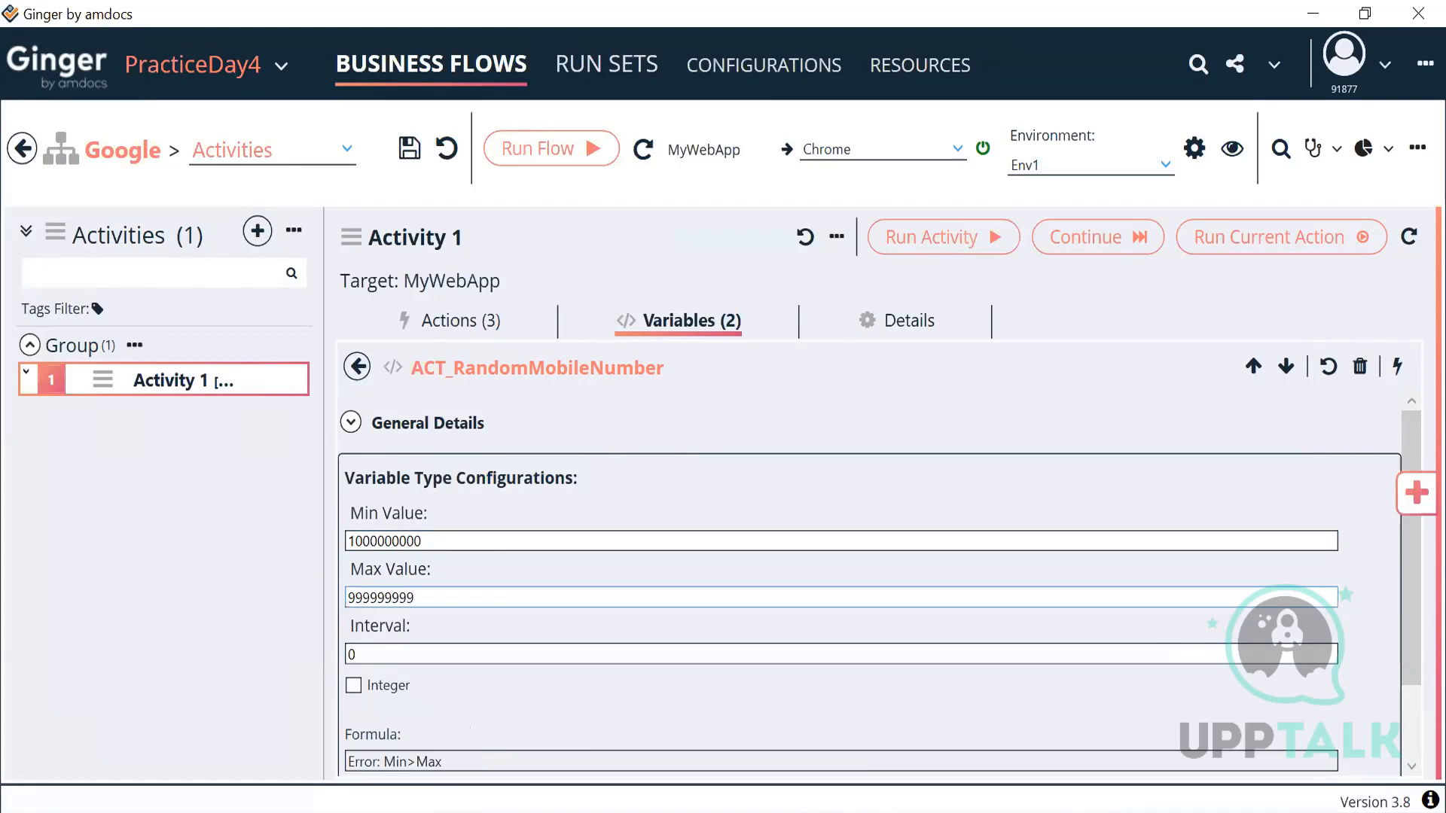
{"action": "type", "text": "9"}
{"action": "scroll", "coordinate": [547, 596], "scroll_direction": "down", "scroll_amount": 3}
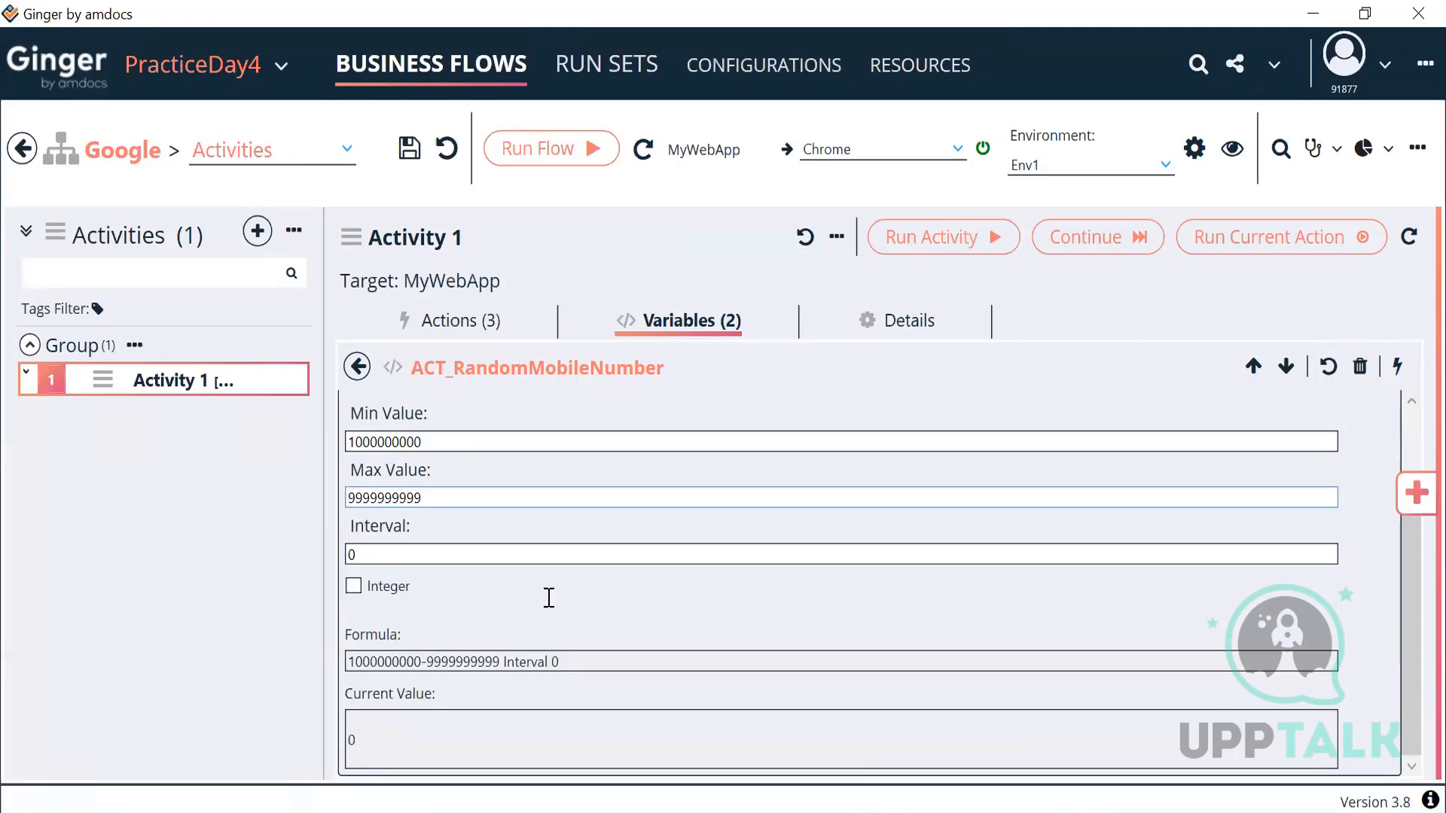
{"action": "scroll", "coordinate": [547, 597], "scroll_direction": "up", "scroll_amount": 2}
{"action": "scroll", "coordinate": [546, 597], "scroll_direction": "down", "scroll_amount": 2}
{"action": "scroll", "coordinate": [546, 596], "scroll_direction": "up", "scroll_amount": 2}
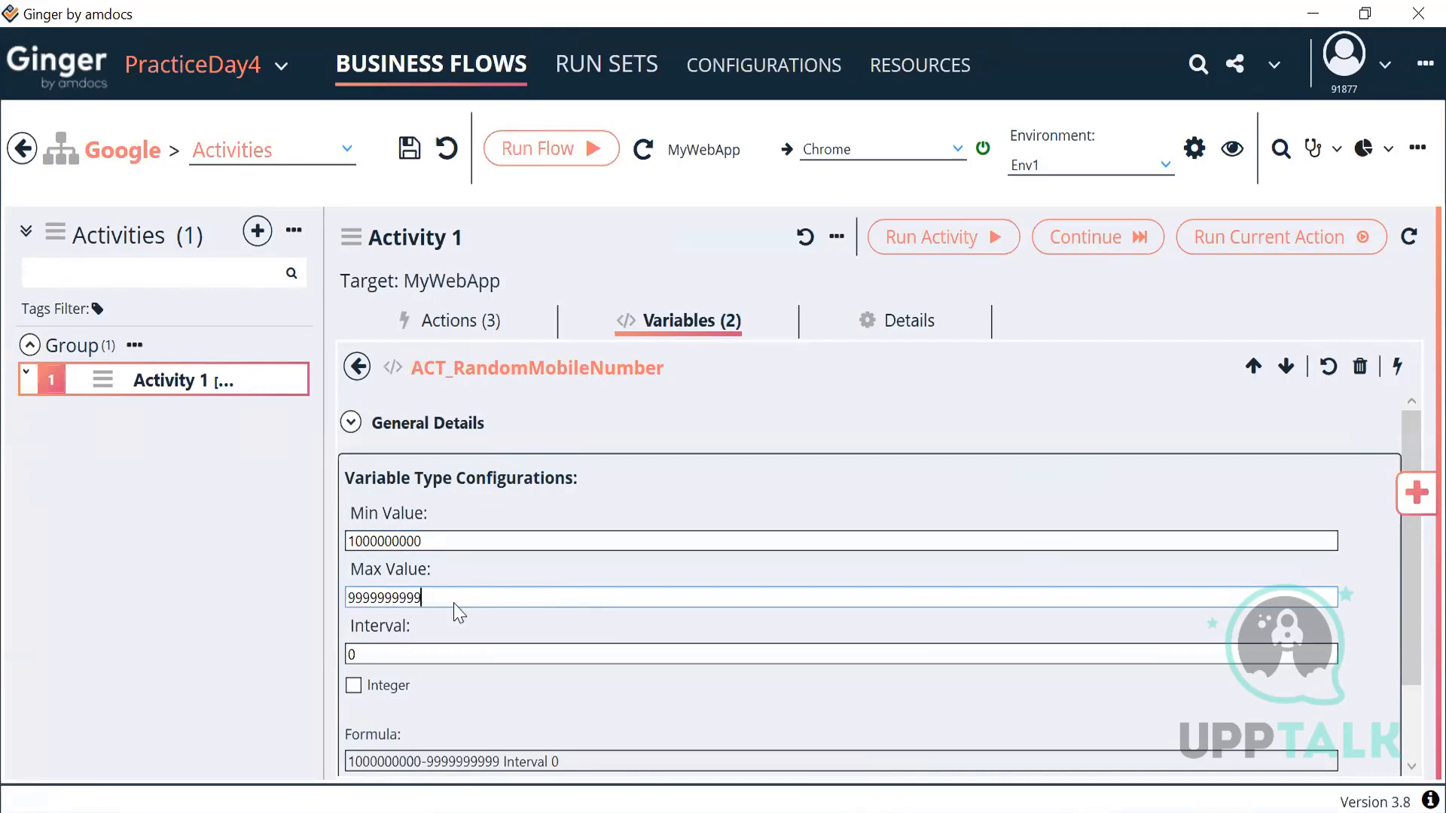
{"action": "scroll", "coordinate": [456, 607], "scroll_direction": "down", "scroll_amount": 2}
{"action": "left_click_drag", "start_coordinate": [439, 441], "coordinate": [271, 469]}
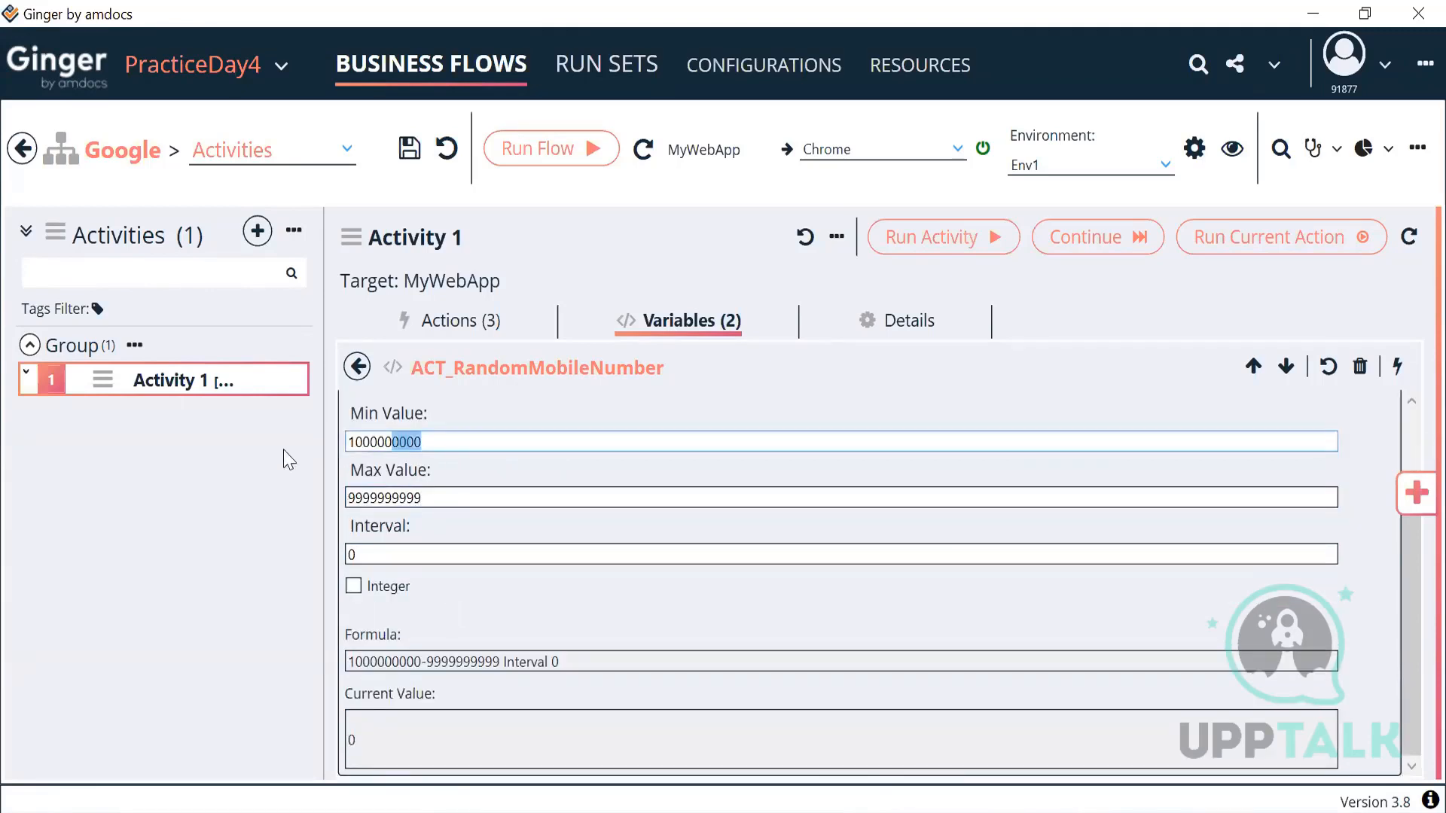
{"action": "left_click_drag", "start_coordinate": [423, 497], "coordinate": [253, 489]}
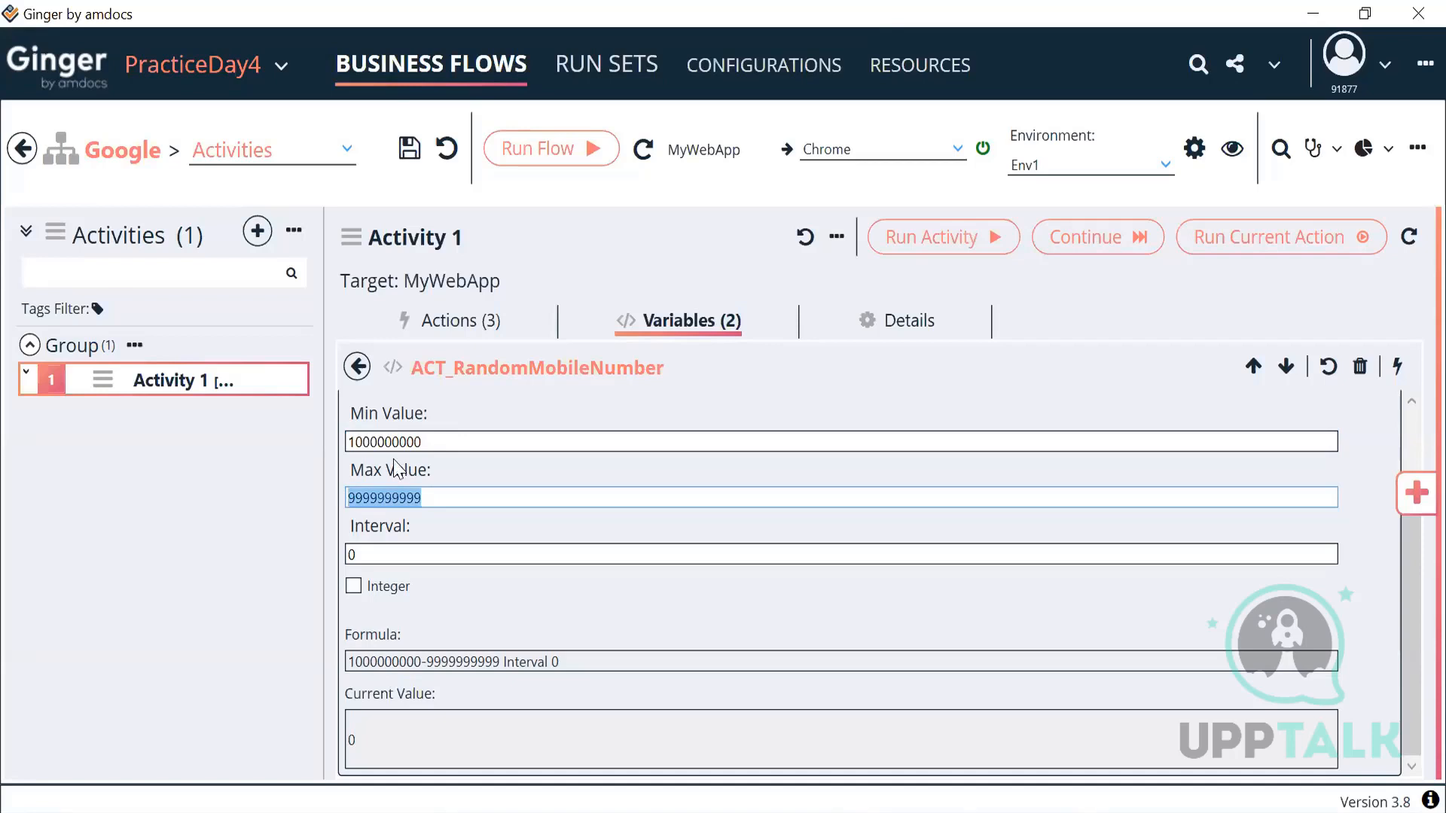
{"action": "scroll", "coordinate": [431, 518], "scroll_direction": "up", "scroll_amount": 3}
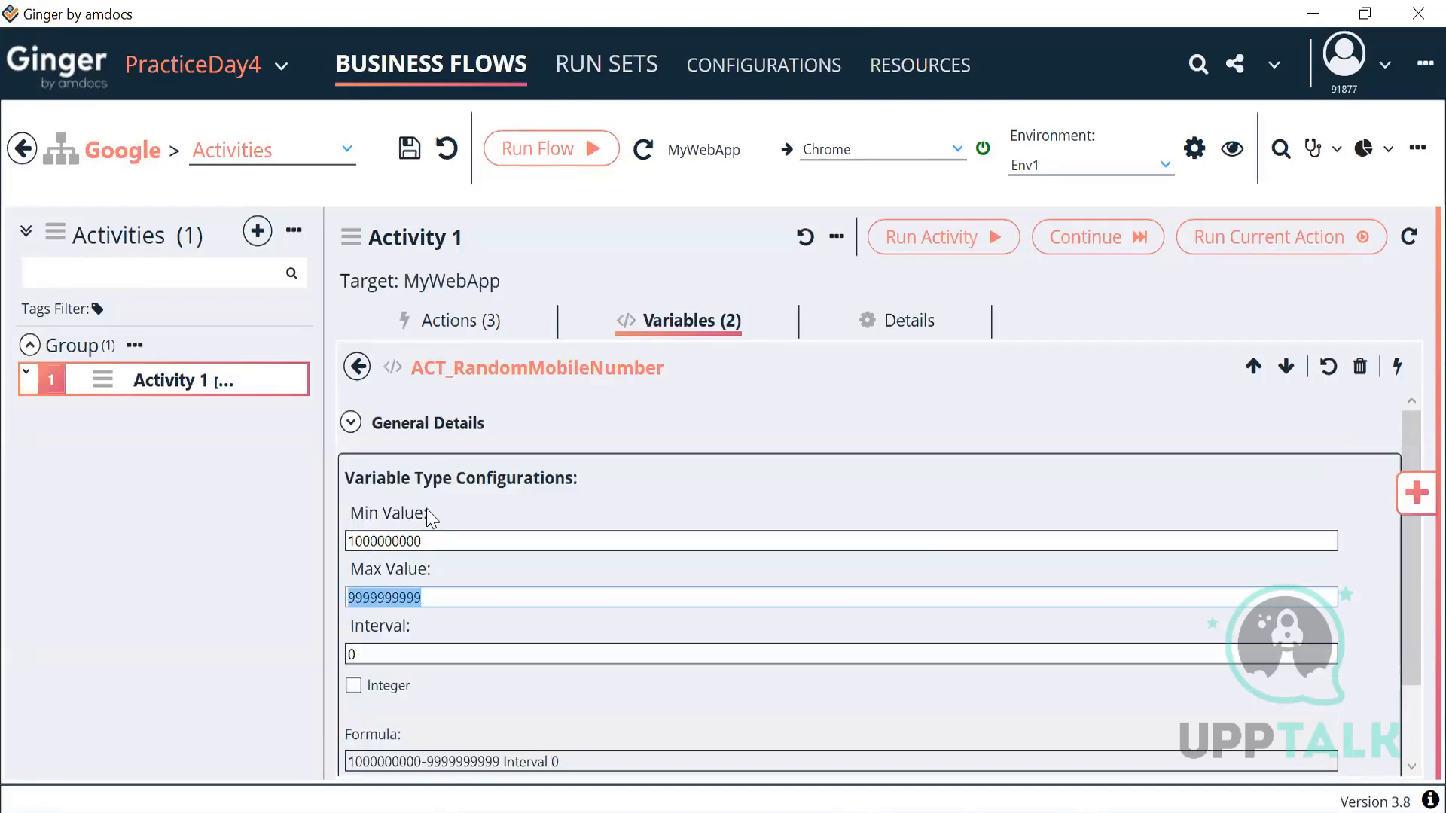
{"action": "left_click", "coordinate": [351, 422]}
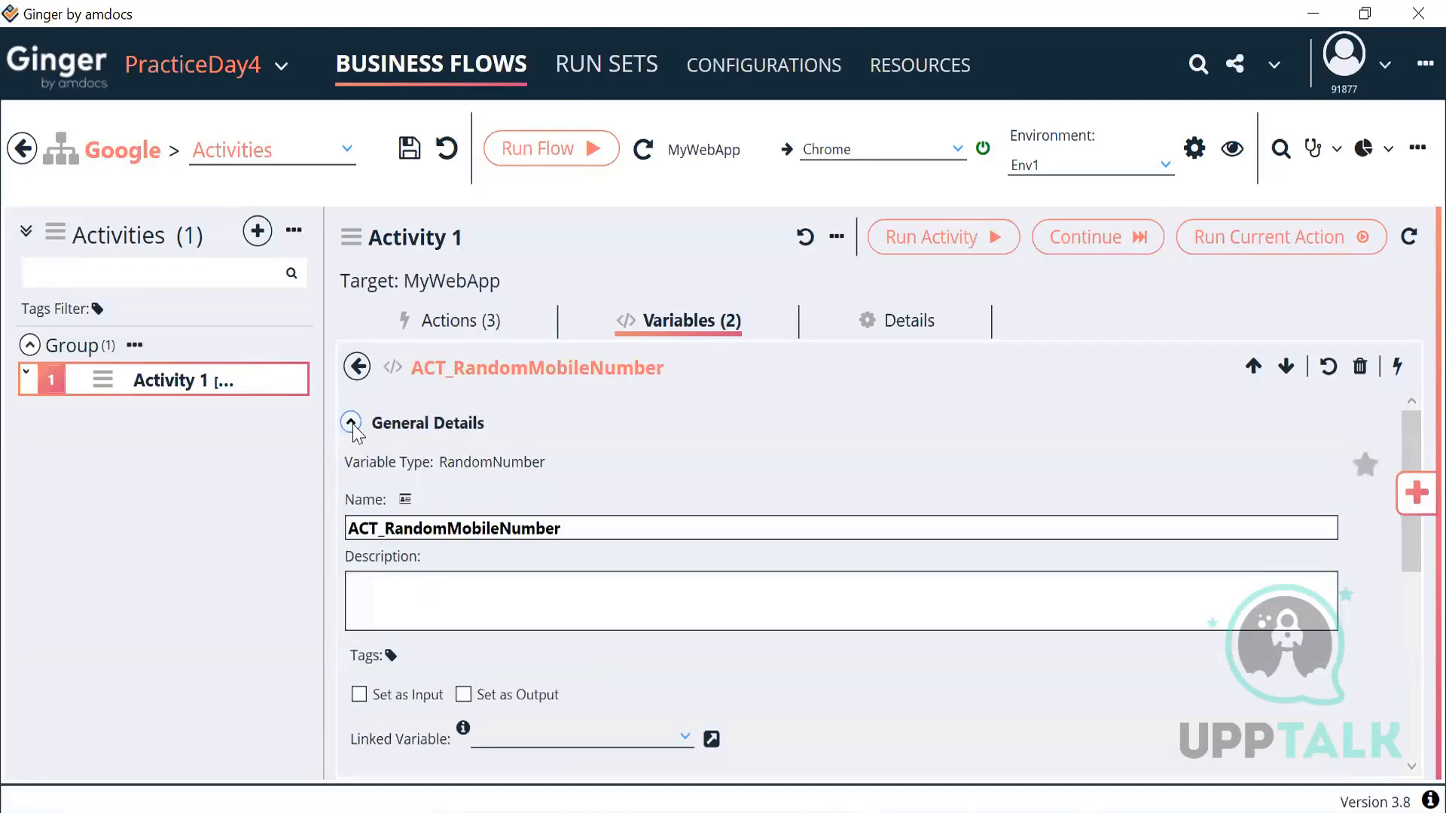
{"action": "scroll", "coordinate": [527, 595], "scroll_direction": "down", "scroll_amount": 10}
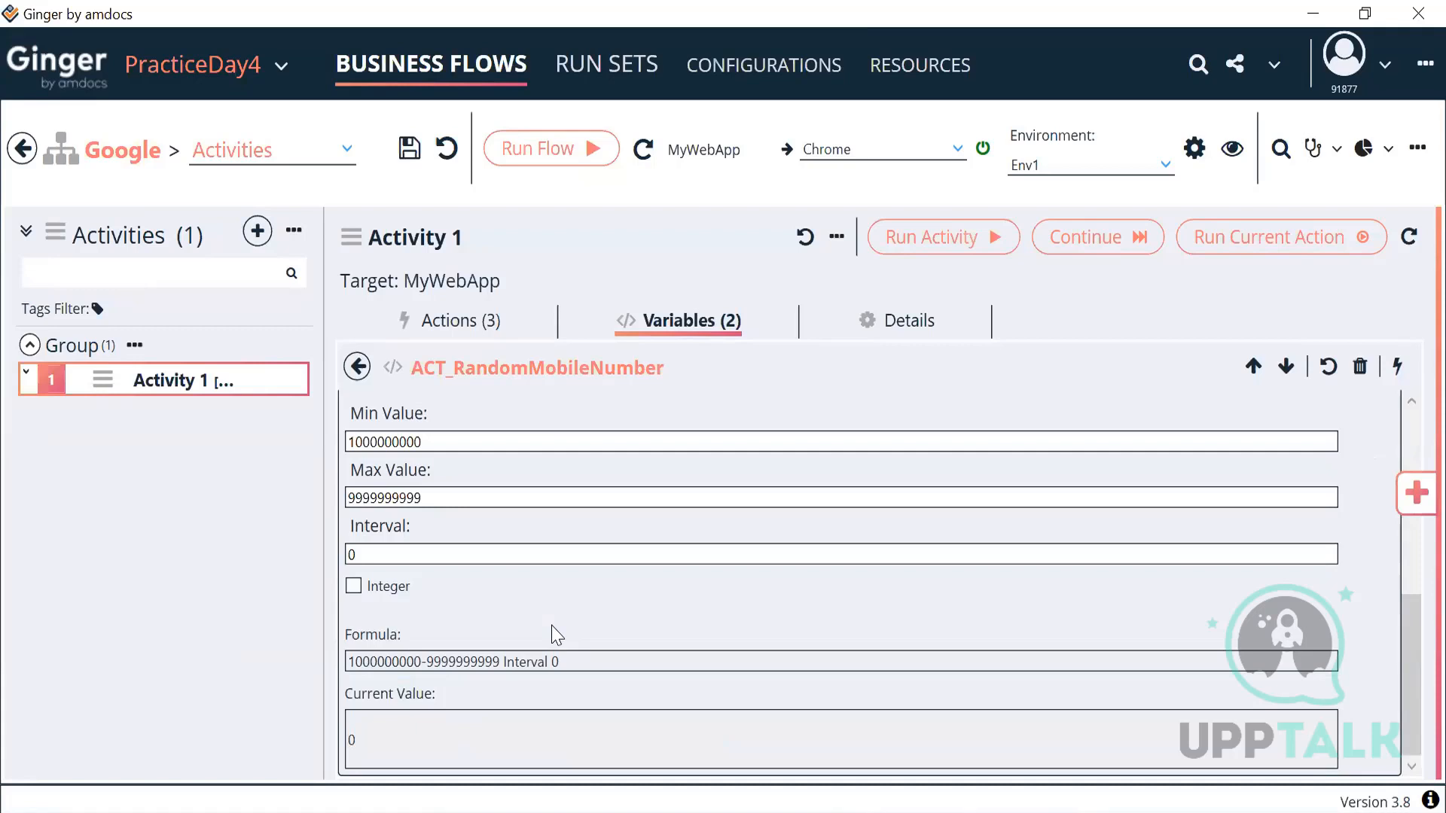
{"action": "scroll", "coordinate": [552, 625], "scroll_direction": "up", "scroll_amount": 10}
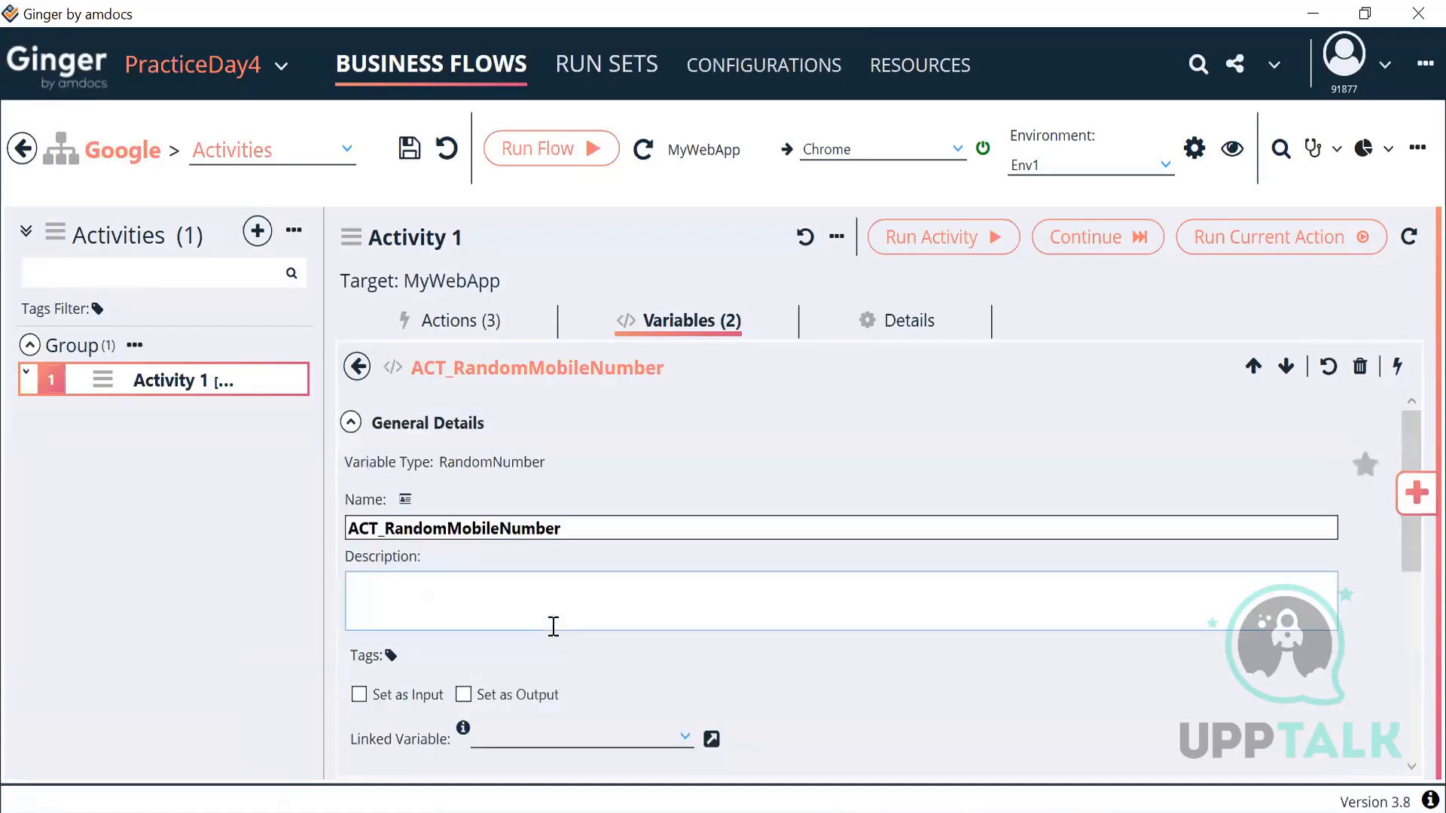
{"action": "left_click", "coordinate": [359, 367]}
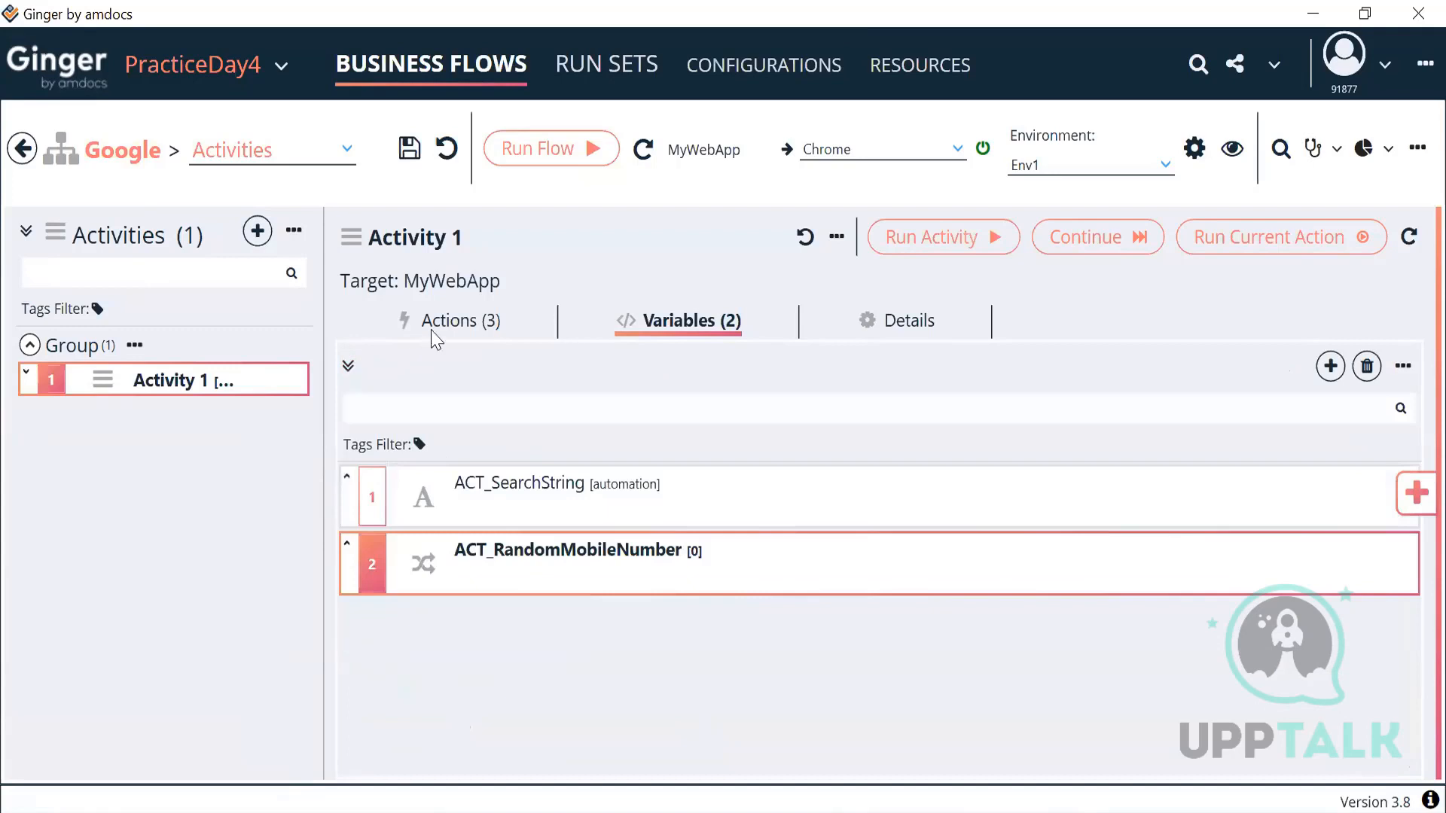
Step: Search the Actions Library's General Actions for 'set', then close it and show Activity 1's variables
{"action": "left_click", "coordinate": [455, 331]}
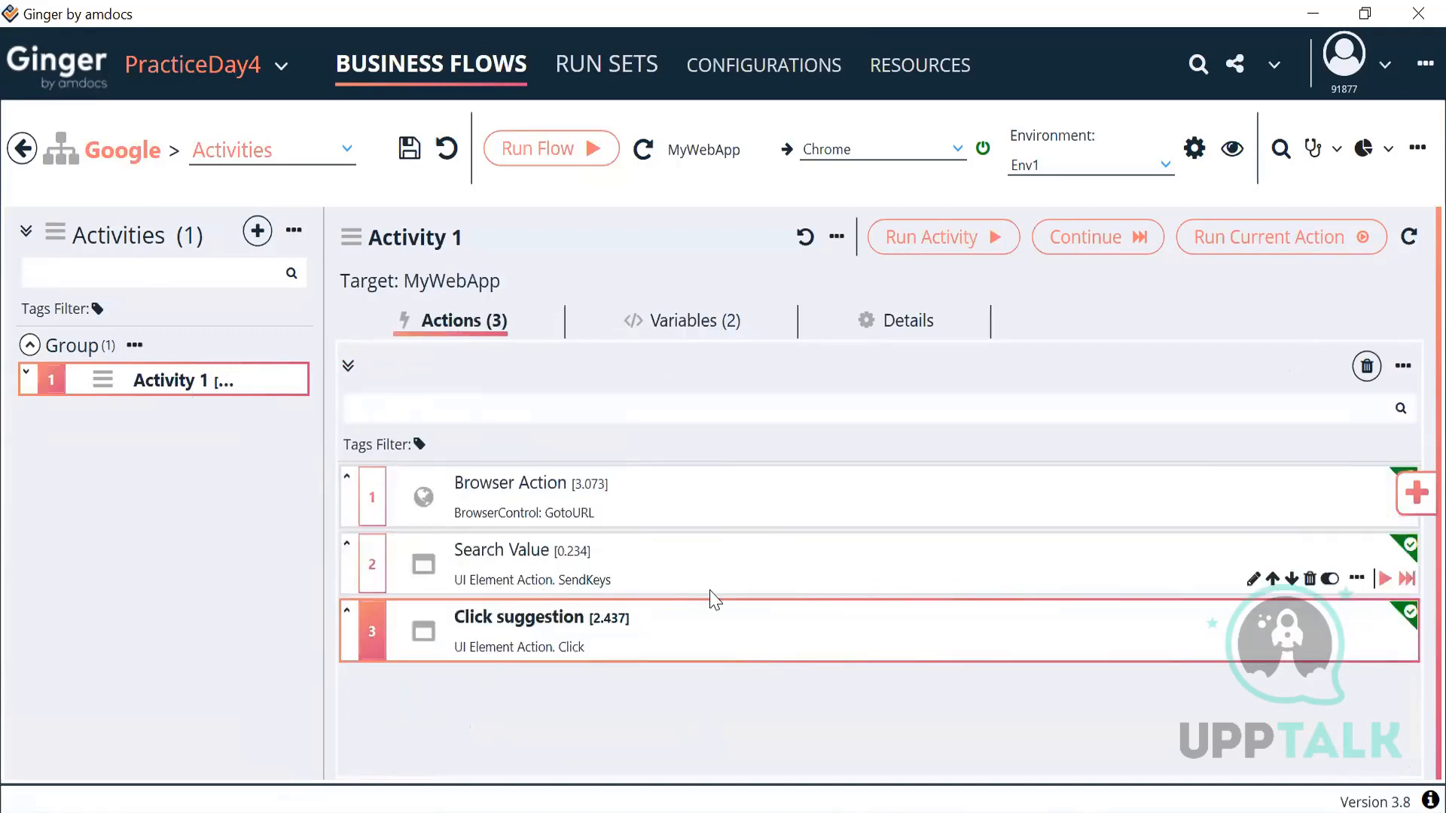
{"action": "left_click", "coordinate": [1415, 494]}
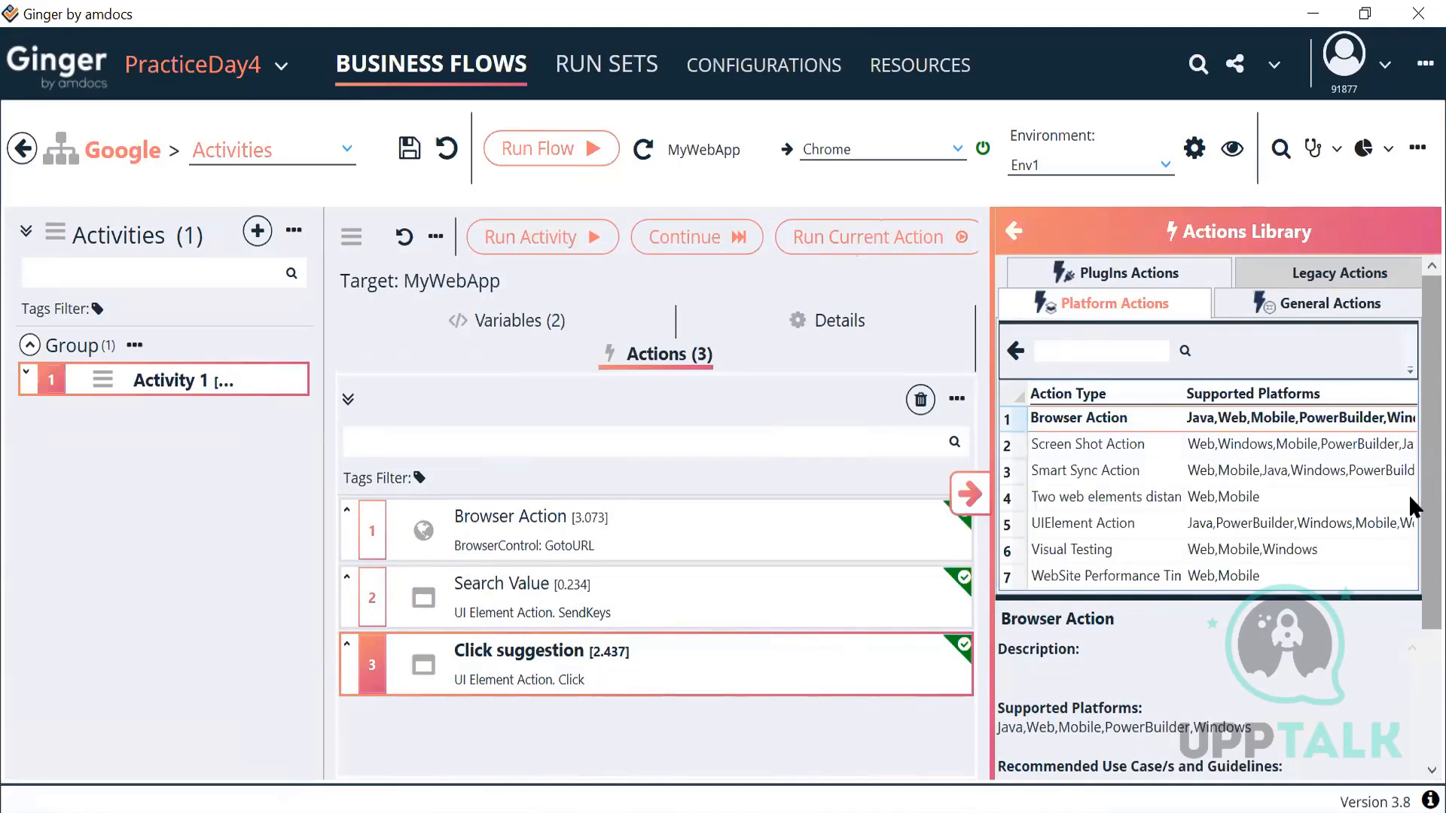
{"action": "left_click", "coordinate": [1293, 321]}
{"action": "left_click", "coordinate": [1133, 350]}
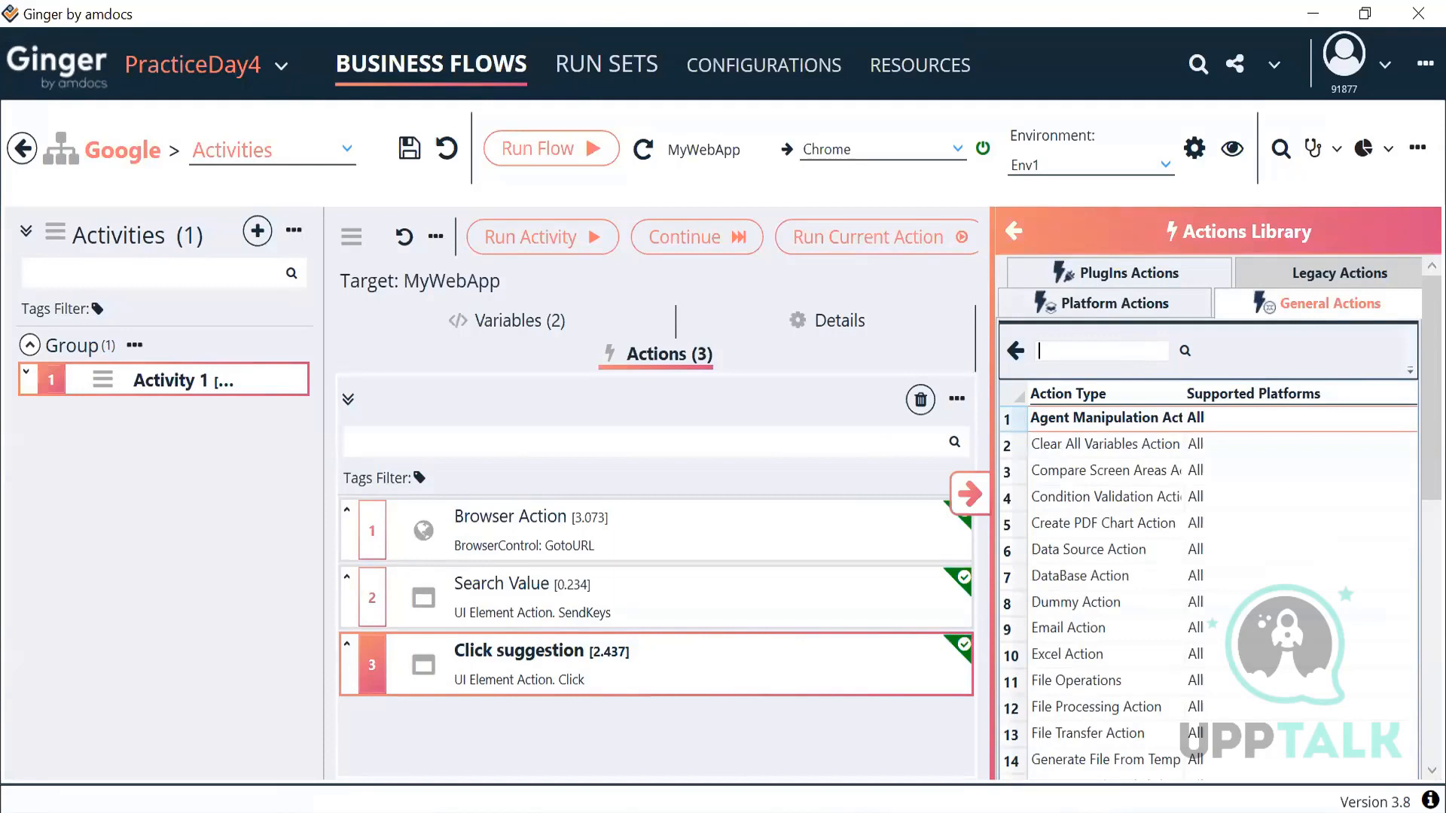
{"action": "type", "text": "set"}
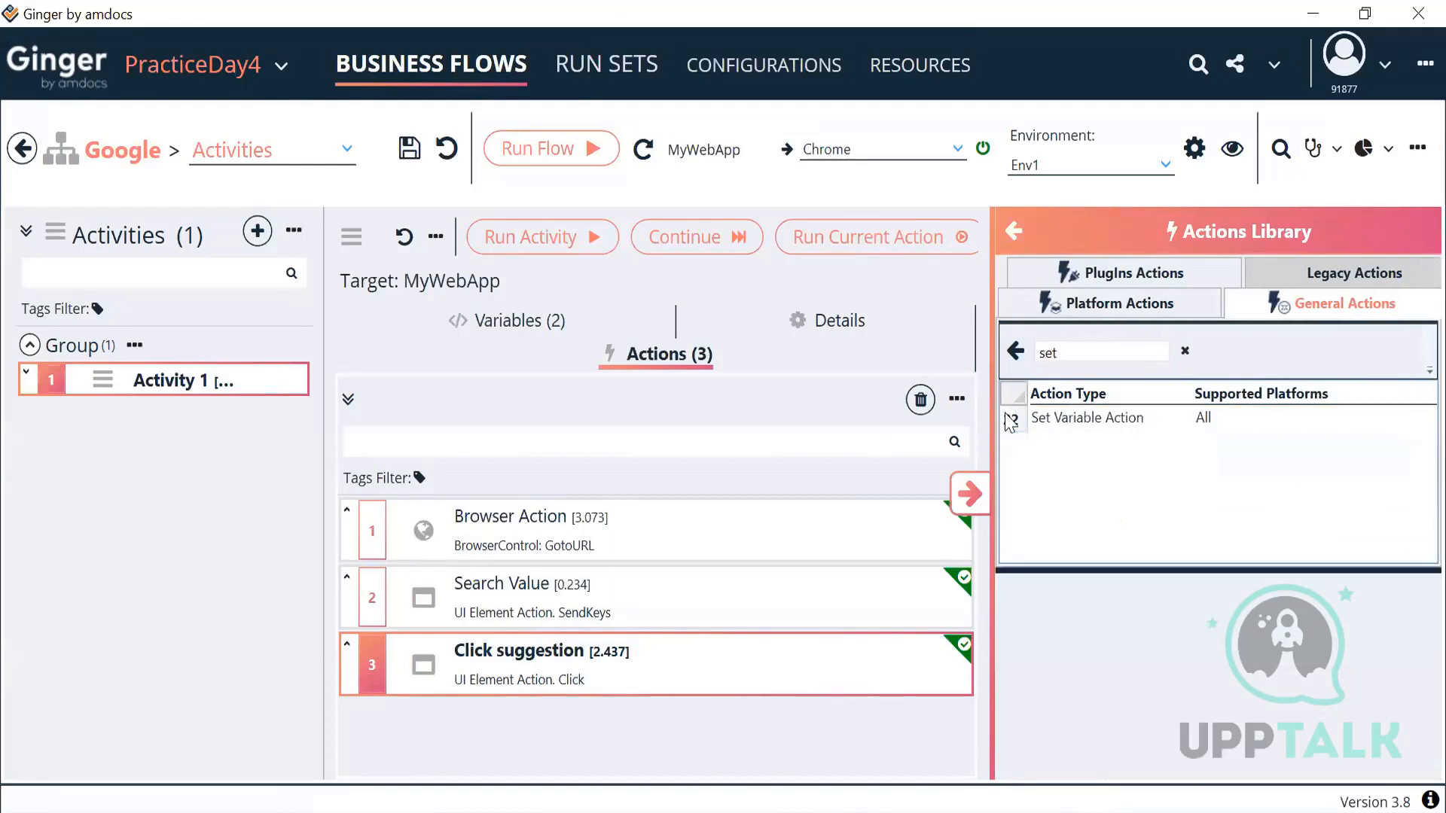
{"action": "left_click", "coordinate": [969, 494]}
{"action": "left_click", "coordinate": [664, 330]}
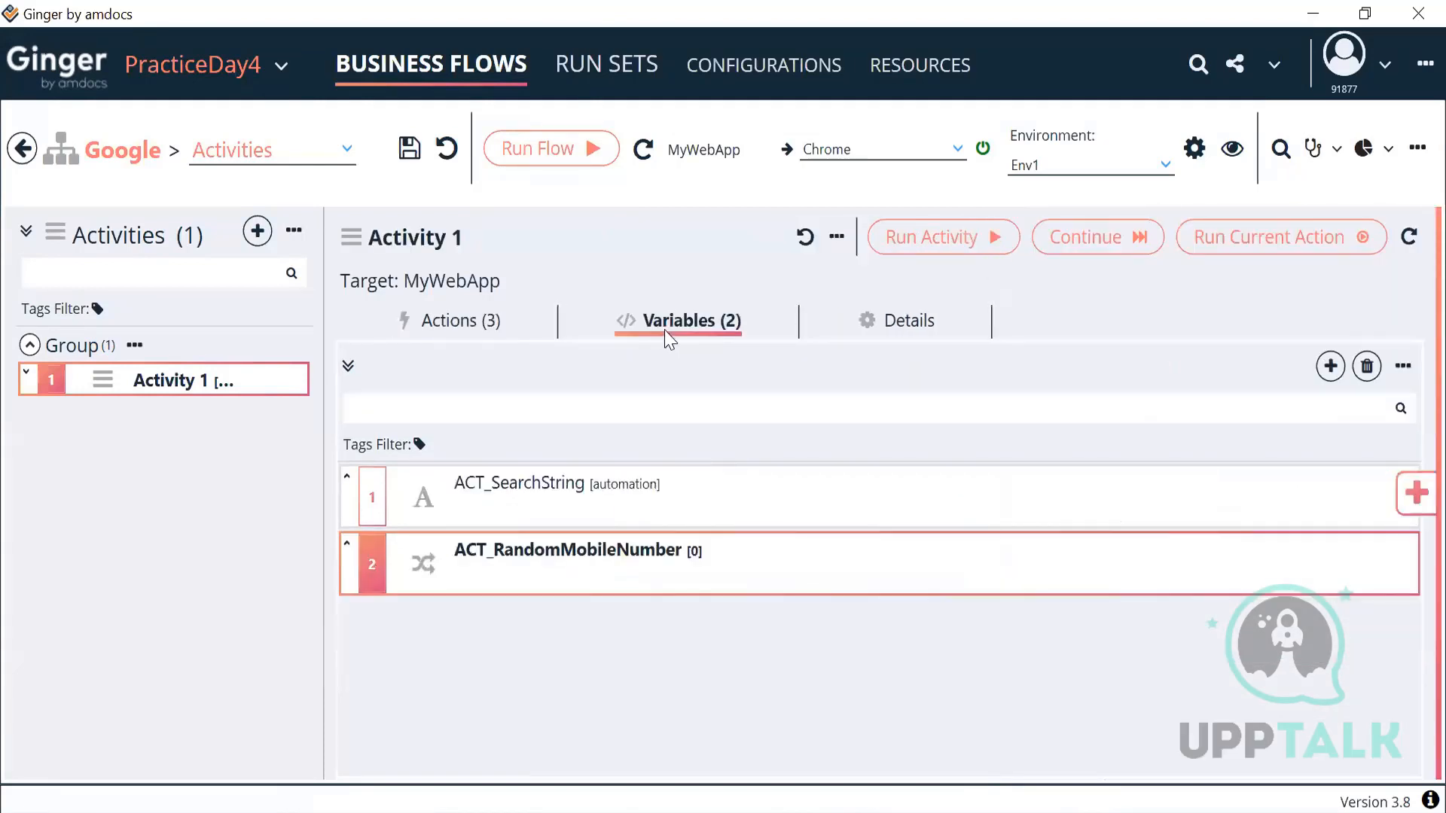
Step: Restrict ACT_RandomMobileNumber to whole numbers by checking Integer in its settings
{"action": "double_click", "coordinate": [522, 584]}
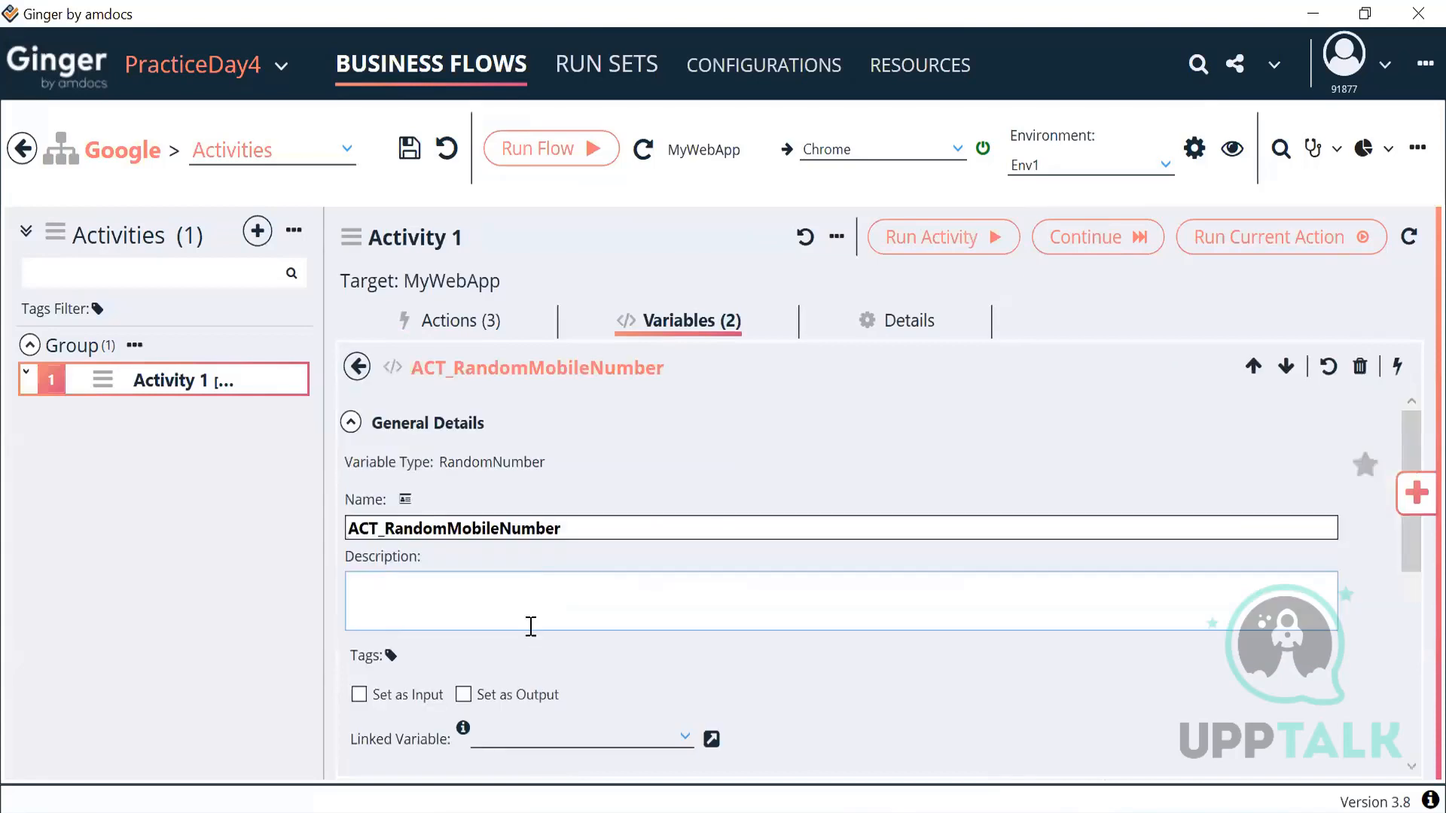
{"action": "left_click", "coordinate": [352, 422]}
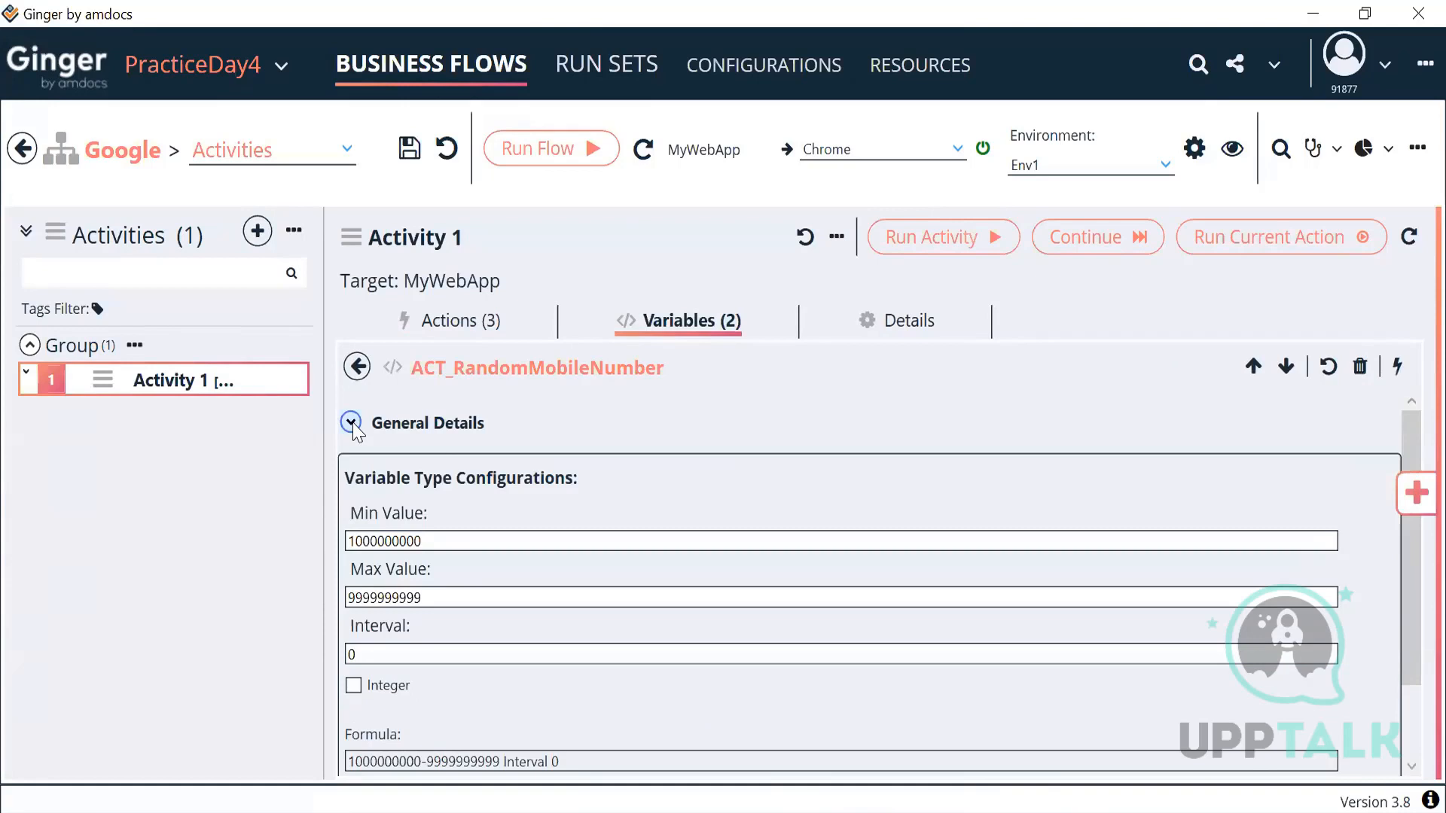
{"action": "left_click", "coordinate": [351, 422]}
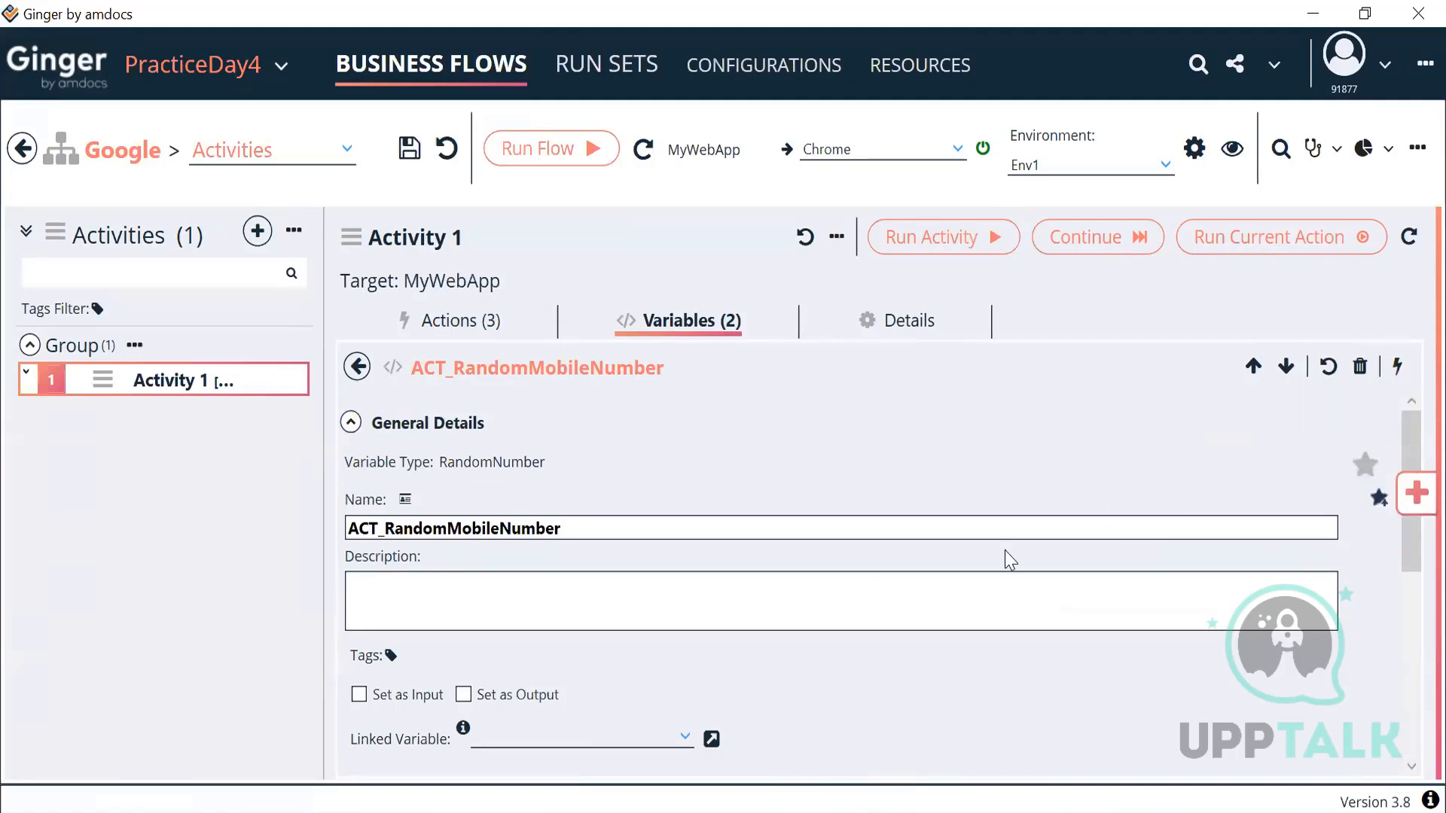
{"action": "scroll", "coordinate": [1009, 561], "scroll_direction": "down", "scroll_amount": 5}
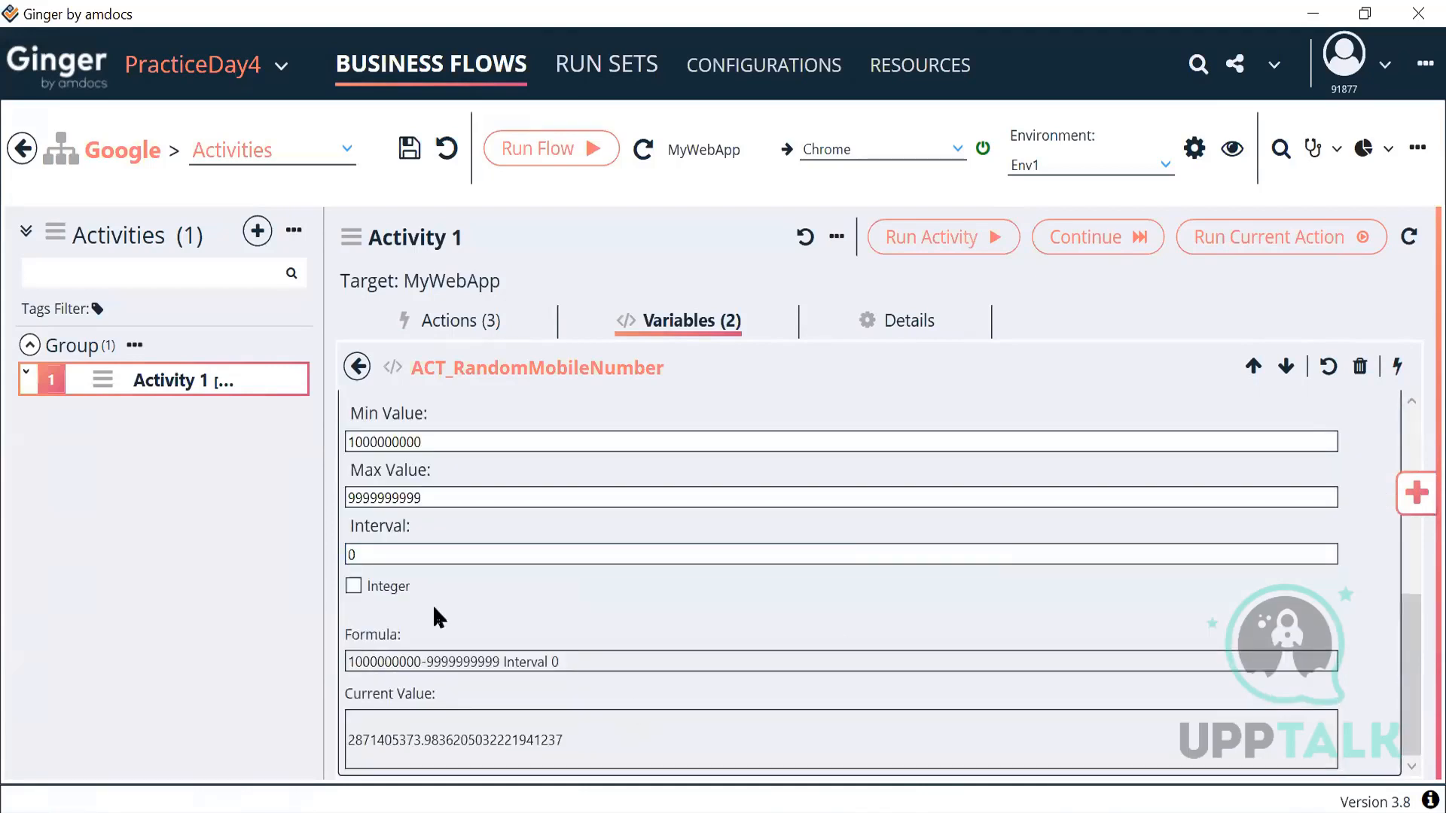
{"action": "left_click", "coordinate": [357, 593]}
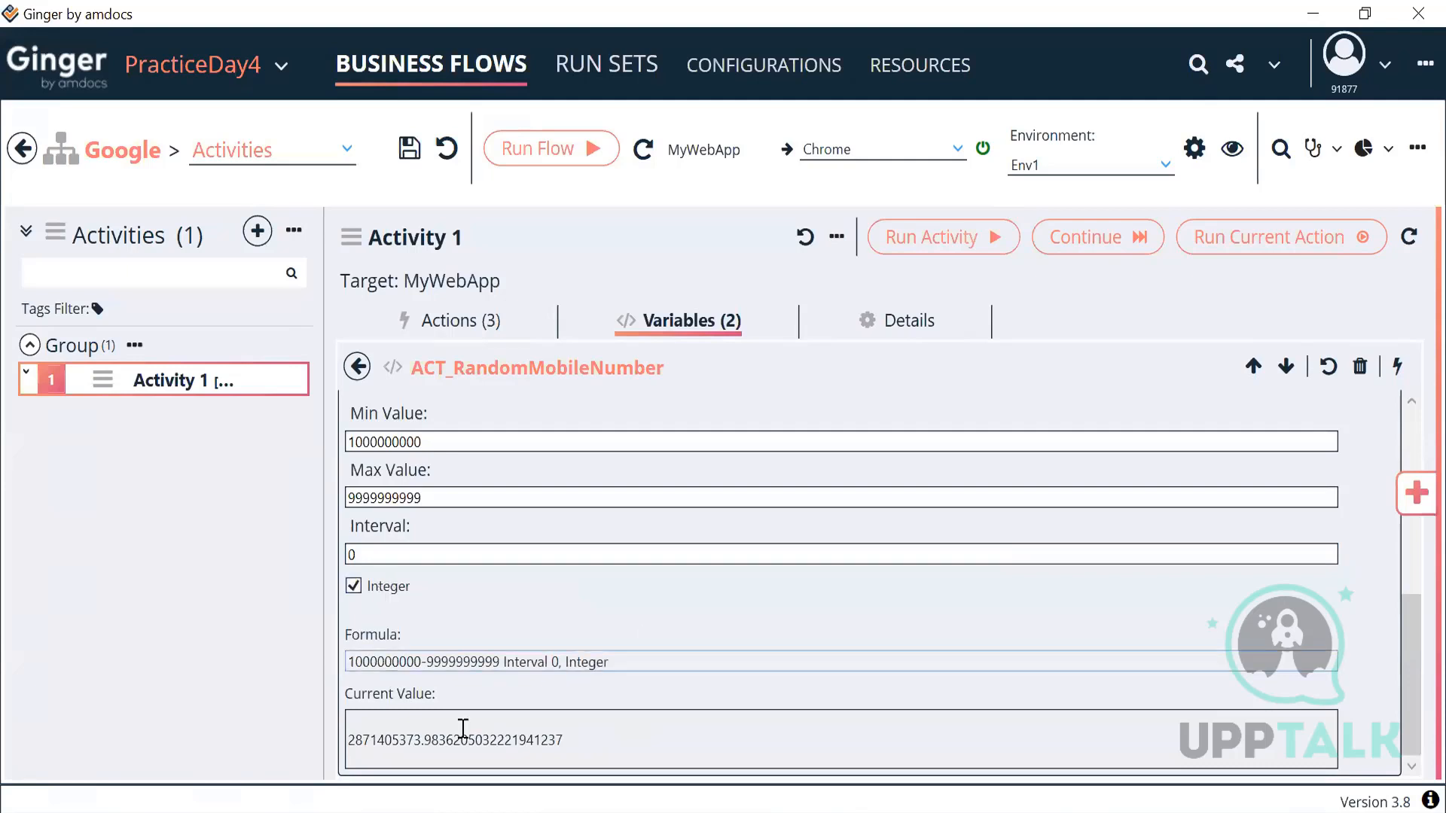
{"action": "left_click", "coordinate": [1397, 369]}
{"action": "left_click_drag", "start_coordinate": [422, 744], "coordinate": [336, 759]}
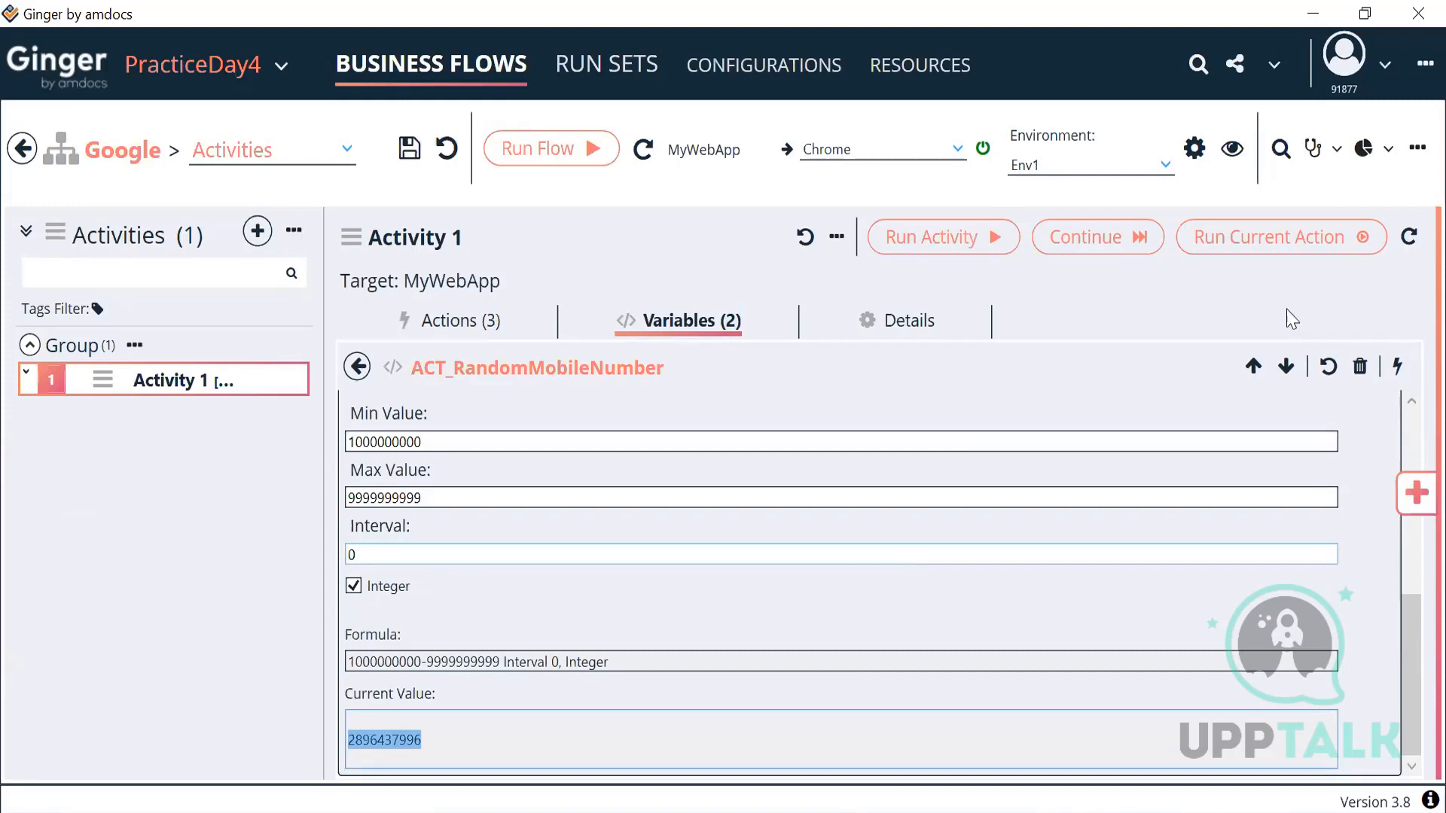
{"action": "left_click", "coordinate": [1393, 369]}
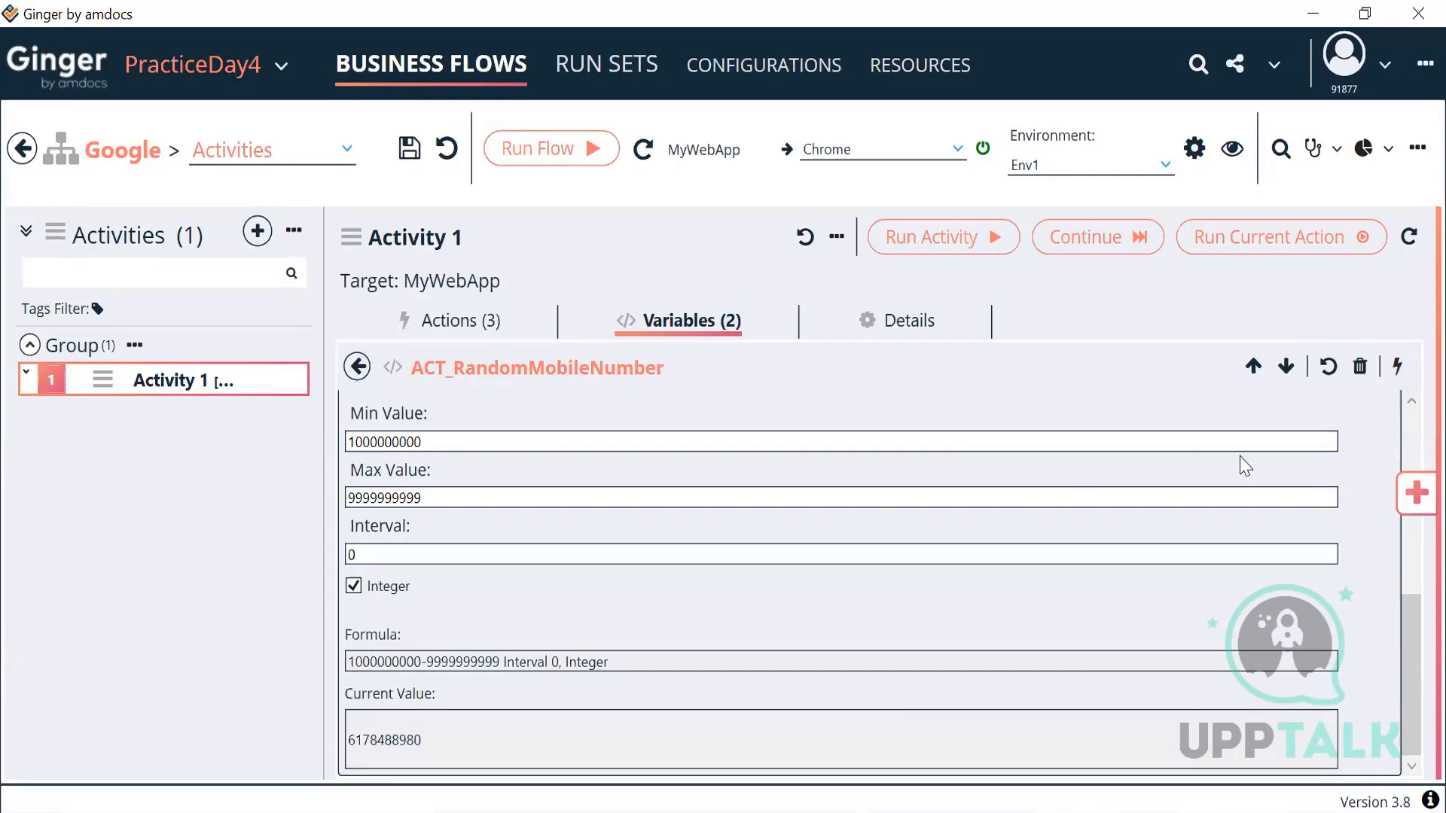
{"action": "left_click", "coordinate": [1397, 368]}
{"action": "left_click", "coordinate": [1396, 383]}
{"action": "left_click", "coordinate": [1395, 382]}
{"action": "left_click", "coordinate": [1395, 383]}
{"action": "left_click", "coordinate": [1395, 383]}
{"action": "left_click", "coordinate": [1395, 383]}
{"action": "left_click", "coordinate": [1395, 382]}
{"action": "left_click", "coordinate": [1396, 382]}
{"action": "left_click", "coordinate": [1395, 383]}
{"action": "left_click", "coordinate": [1396, 383]}
{"action": "left_click", "coordinate": [1396, 382]}
{"action": "left_click", "coordinate": [358, 369]}
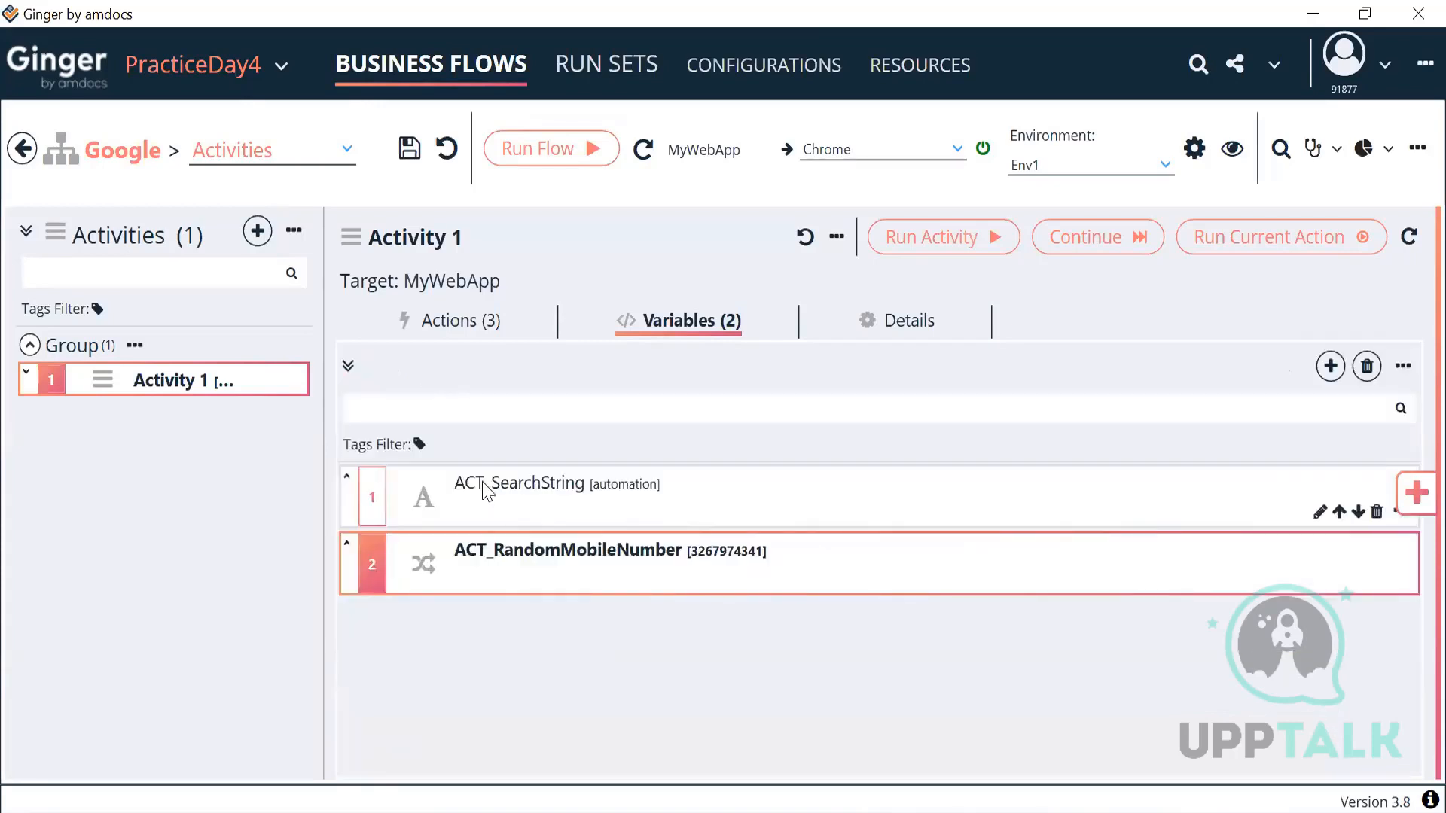
Step: Add a Set Variable Action to Activity 1 from the actions library
{"action": "left_click", "coordinate": [490, 320]}
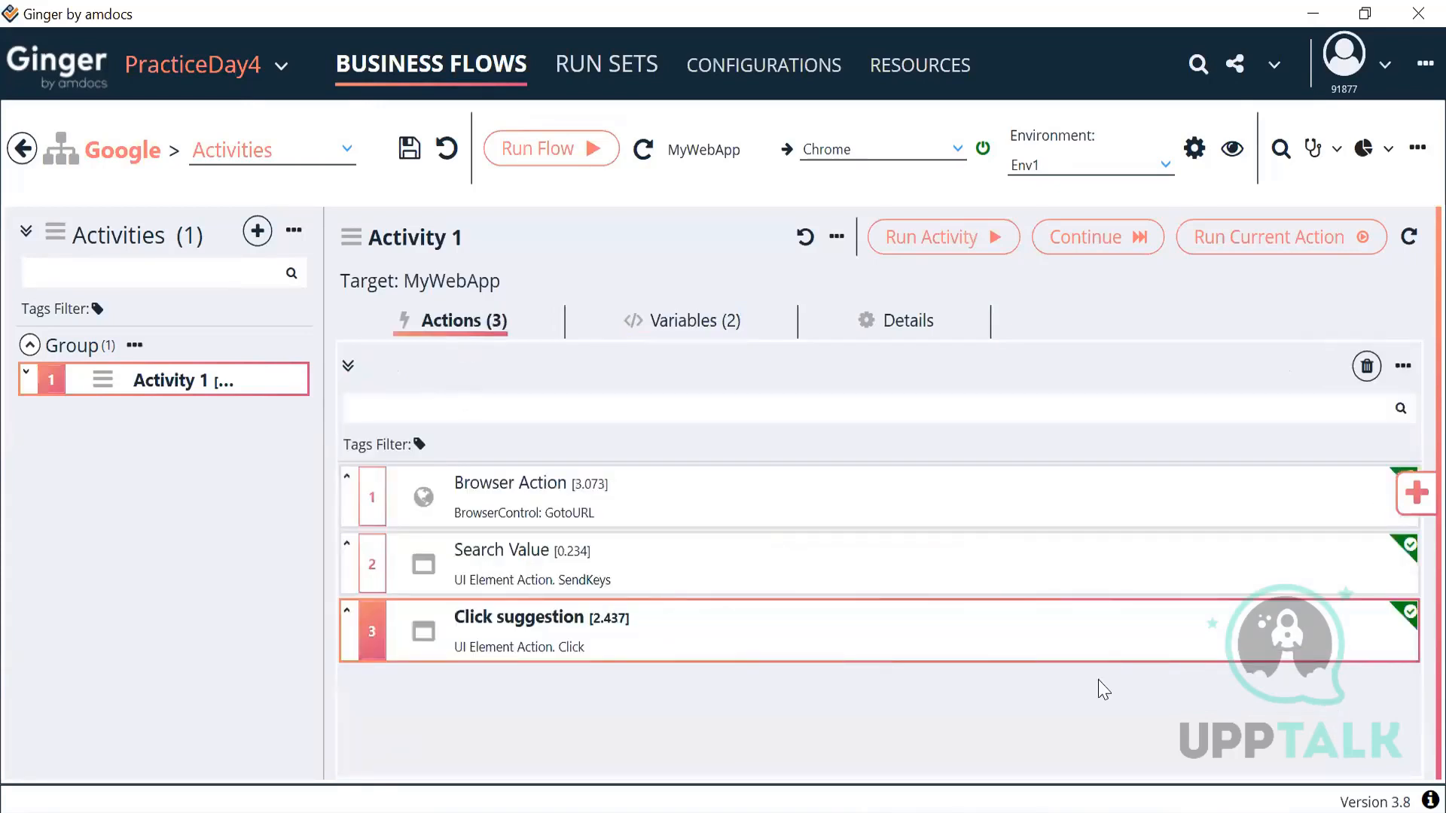
{"action": "left_click", "coordinate": [1416, 497]}
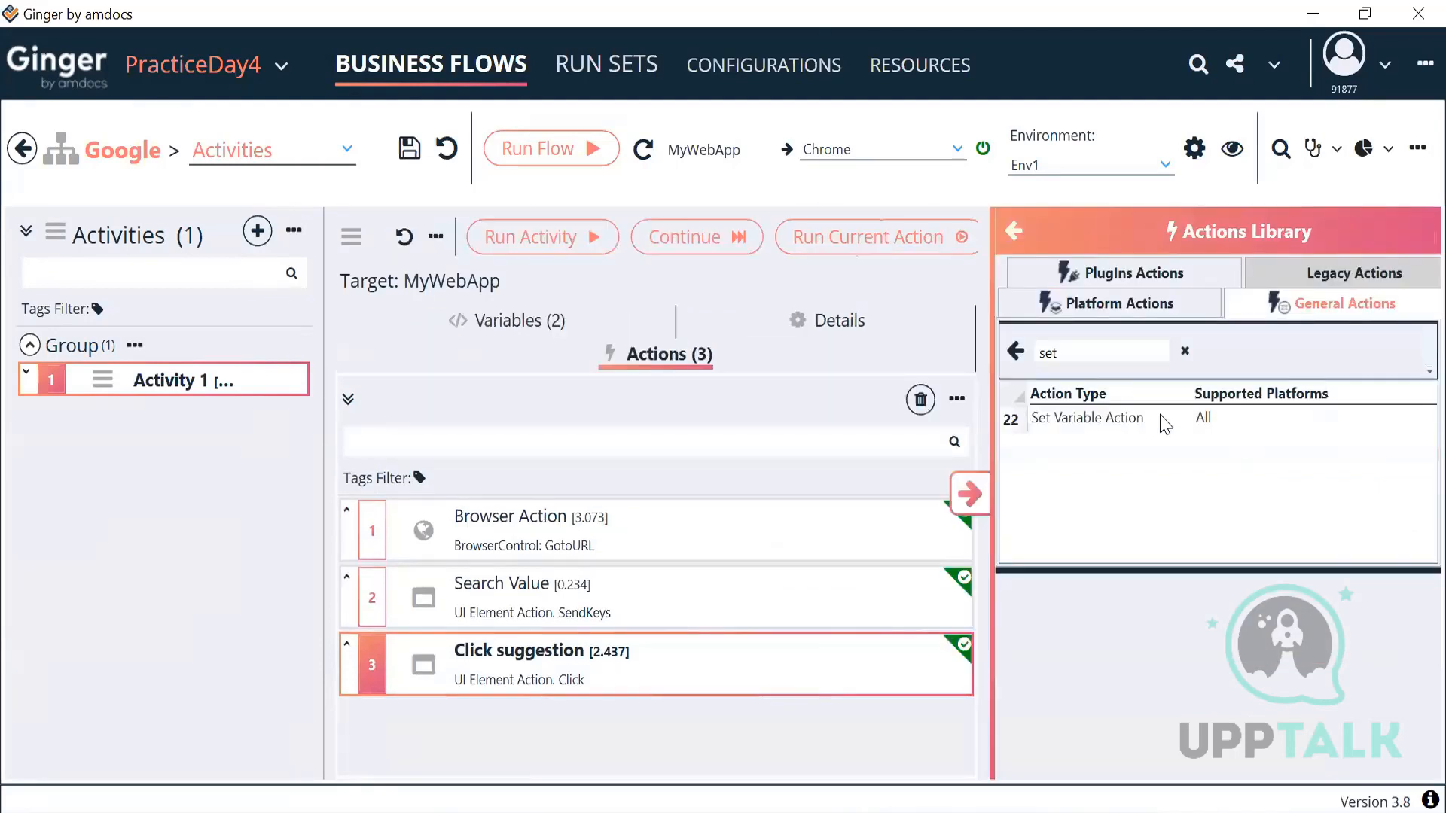
{"action": "left_click", "coordinate": [1087, 422]}
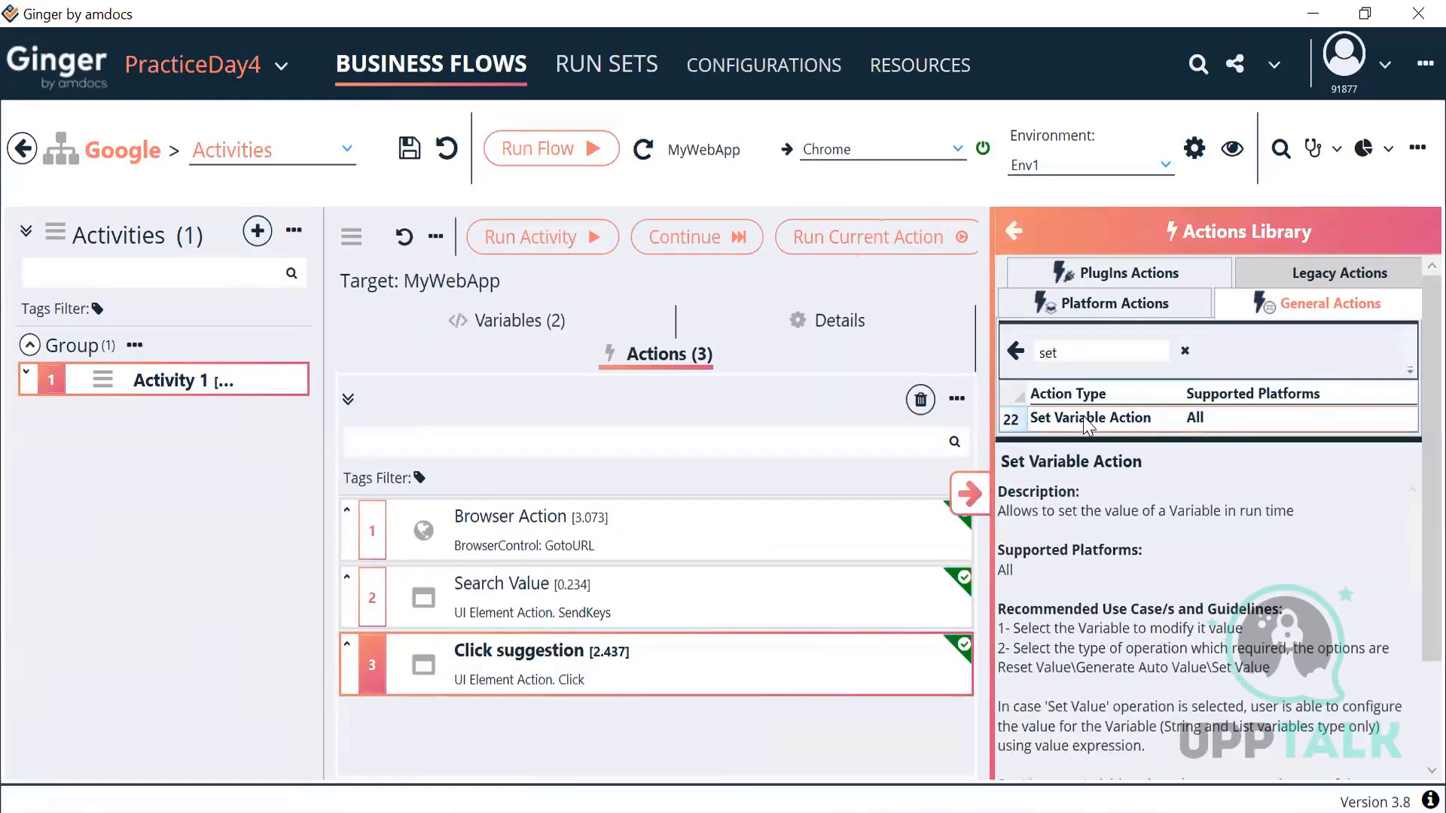
{"action": "double_click", "coordinate": [1087, 419]}
{"action": "left_click", "coordinate": [970, 494]}
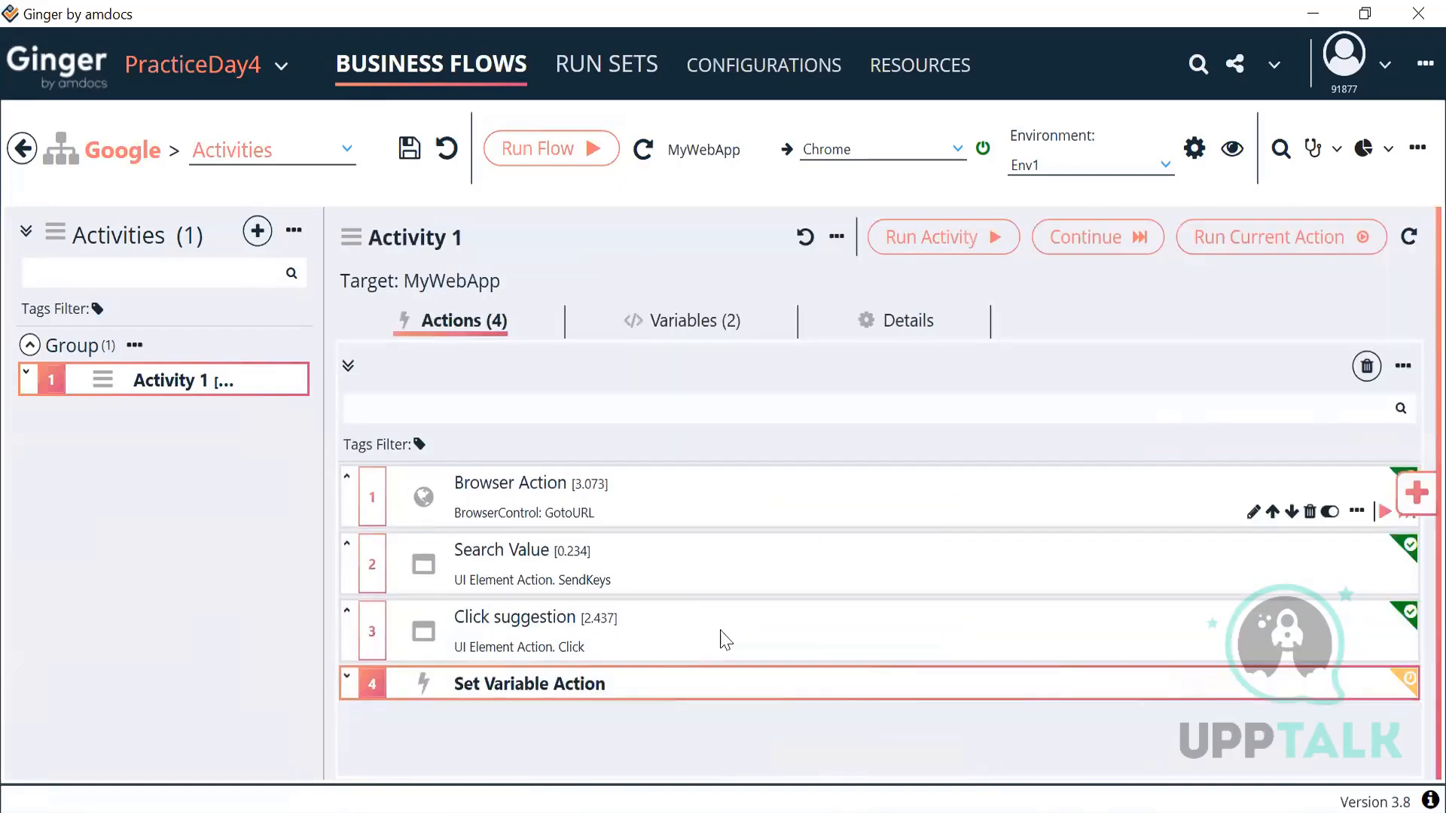
Step: Set the new action's variable to ACT_RandomMobileNumber with operation type Auto Generate Value
{"action": "double_click", "coordinate": [634, 683]}
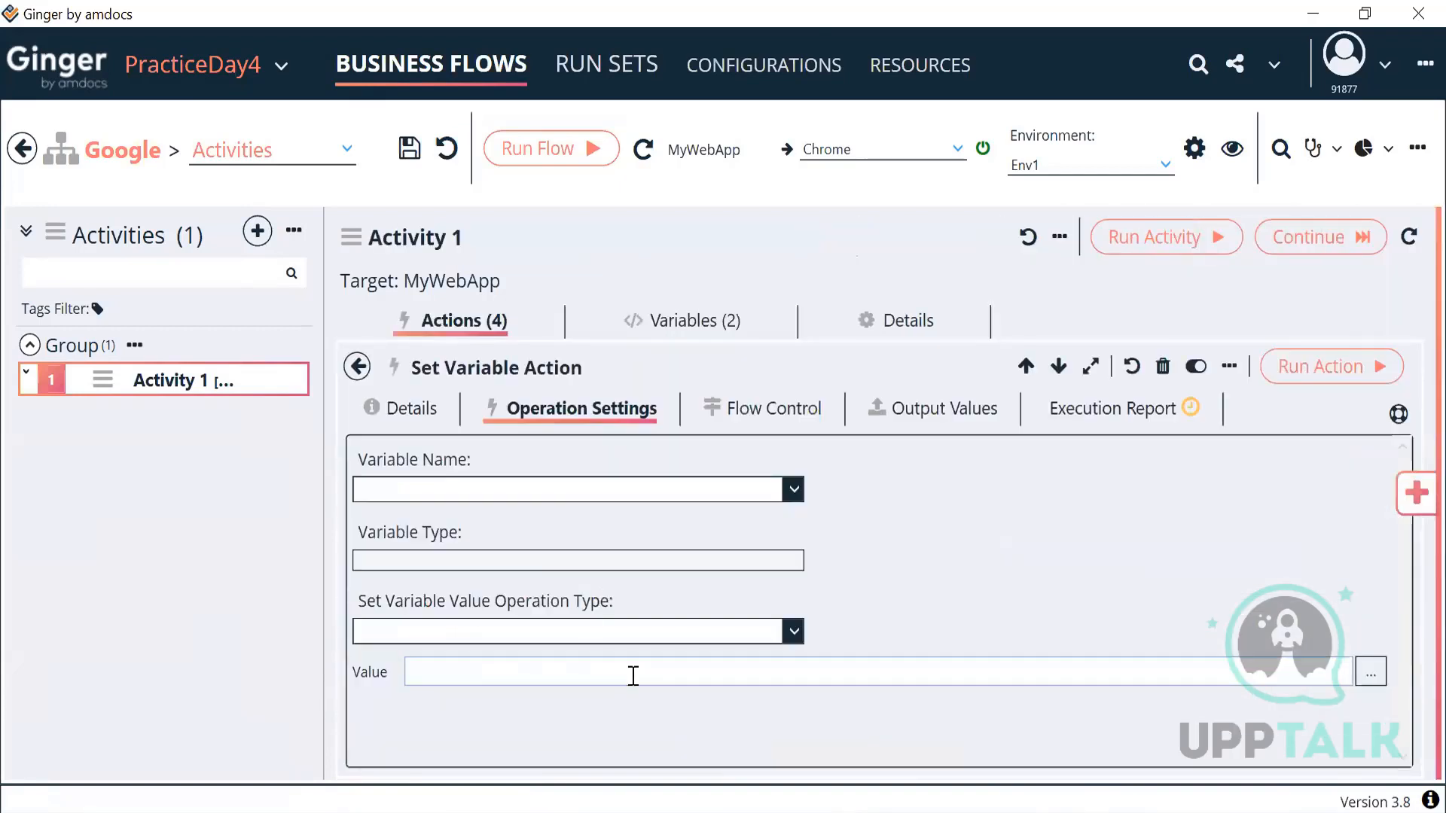
{"action": "left_click", "coordinate": [569, 490]}
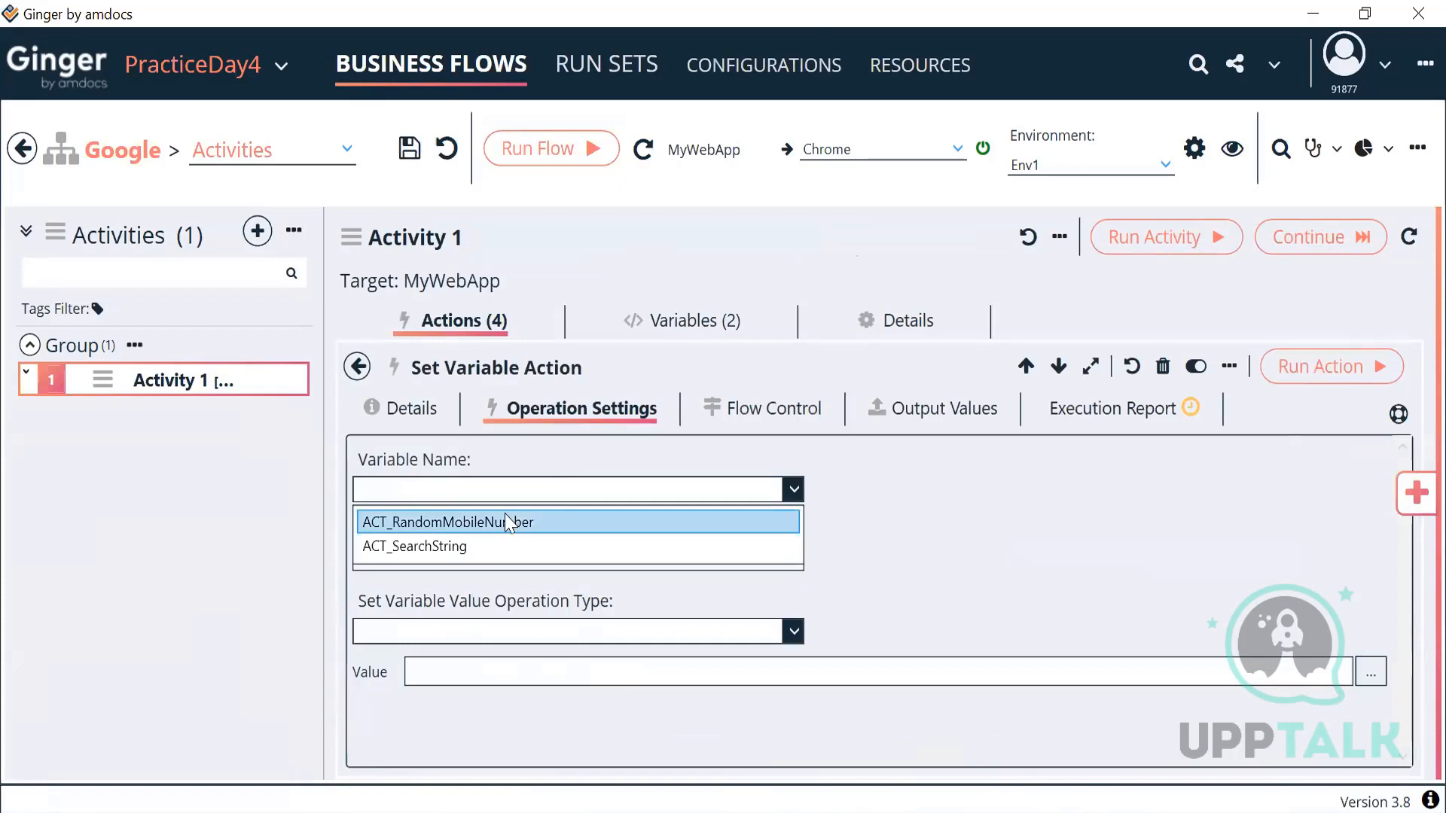
{"action": "left_click", "coordinate": [505, 514]}
{"action": "left_click", "coordinate": [539, 633]}
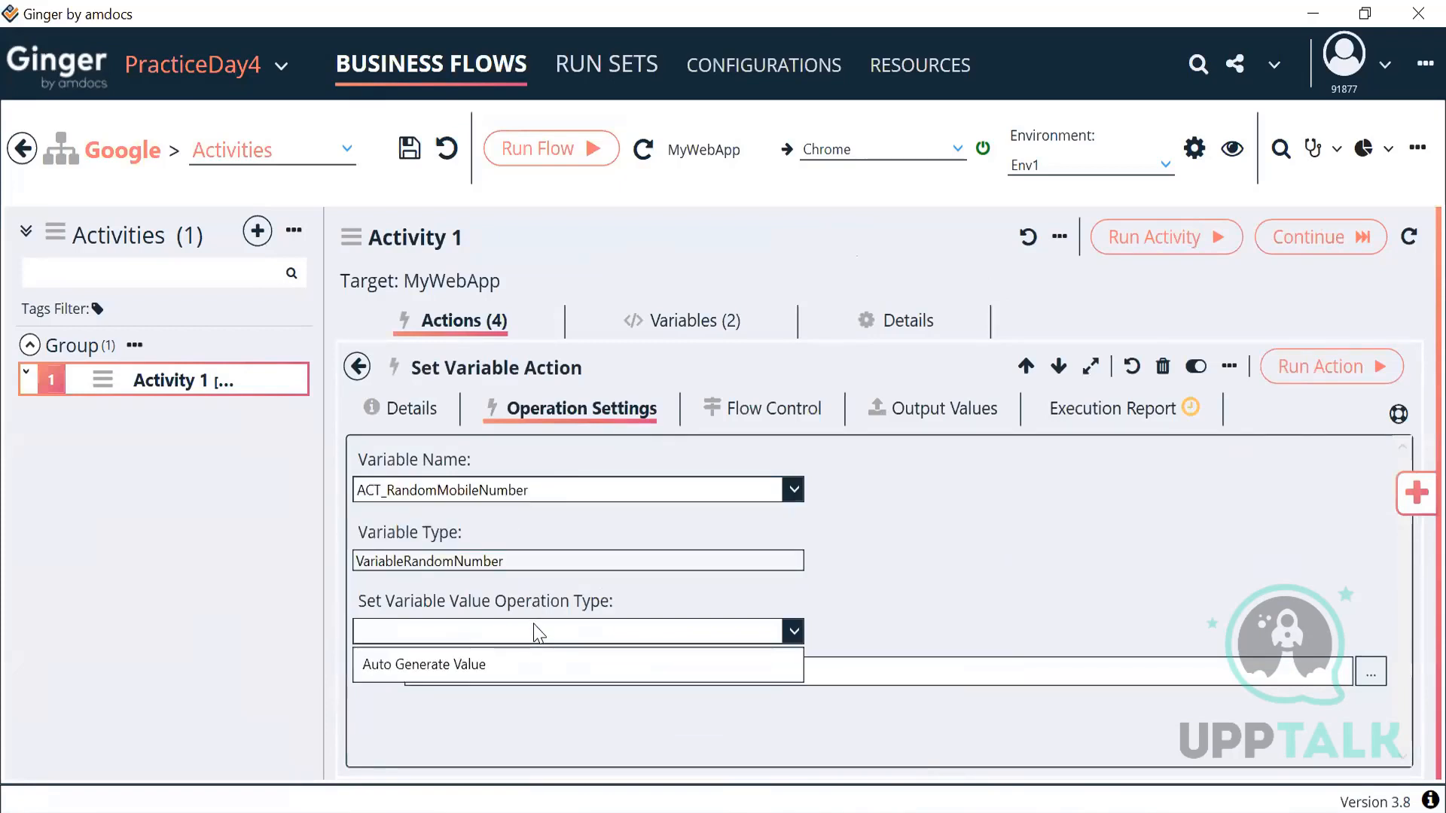
{"action": "left_click", "coordinate": [470, 666]}
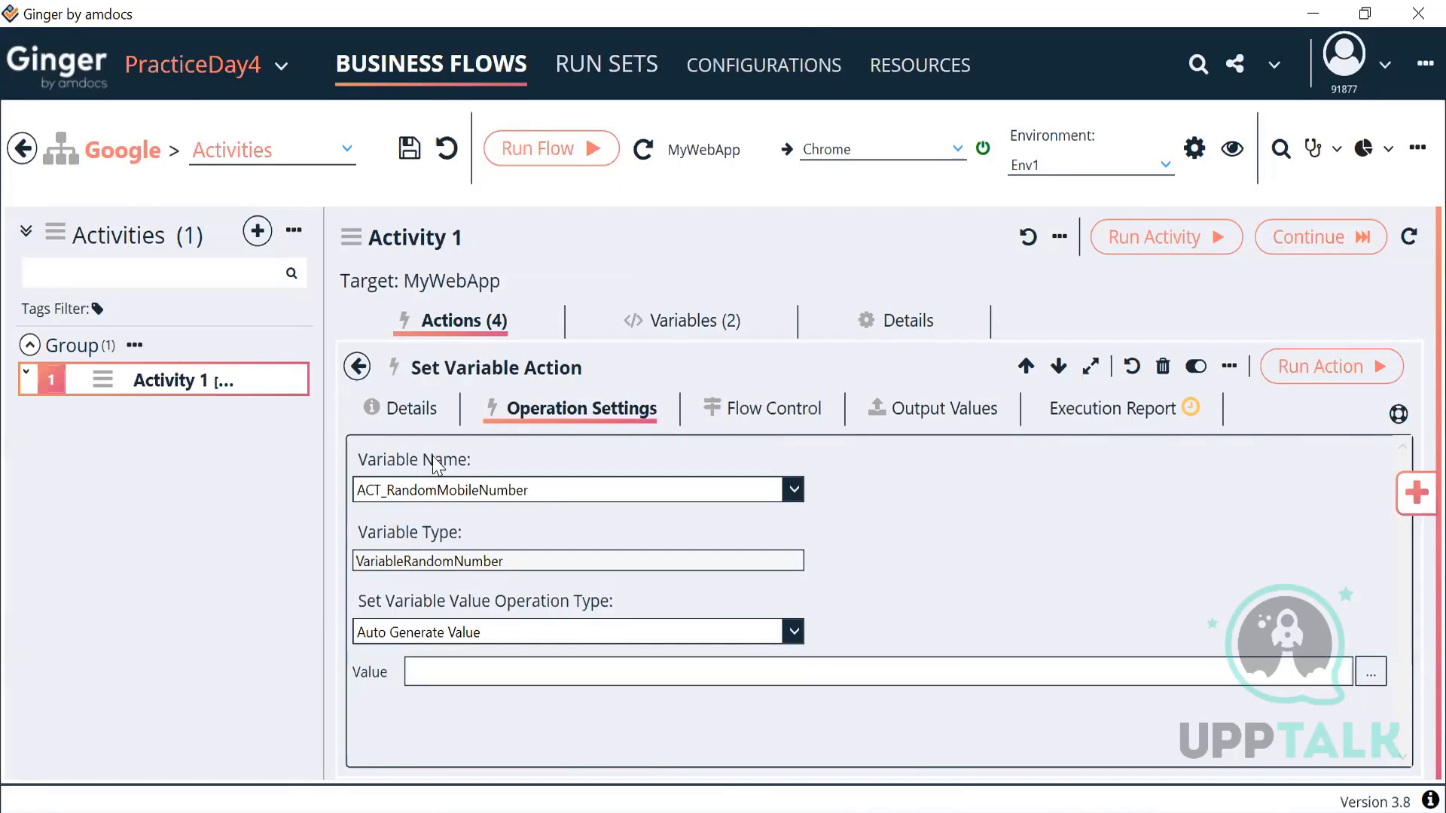
{"action": "left_click", "coordinate": [399, 408]}
{"action": "left_click_drag", "start_coordinate": [506, 537], "coordinate": [358, 536]}
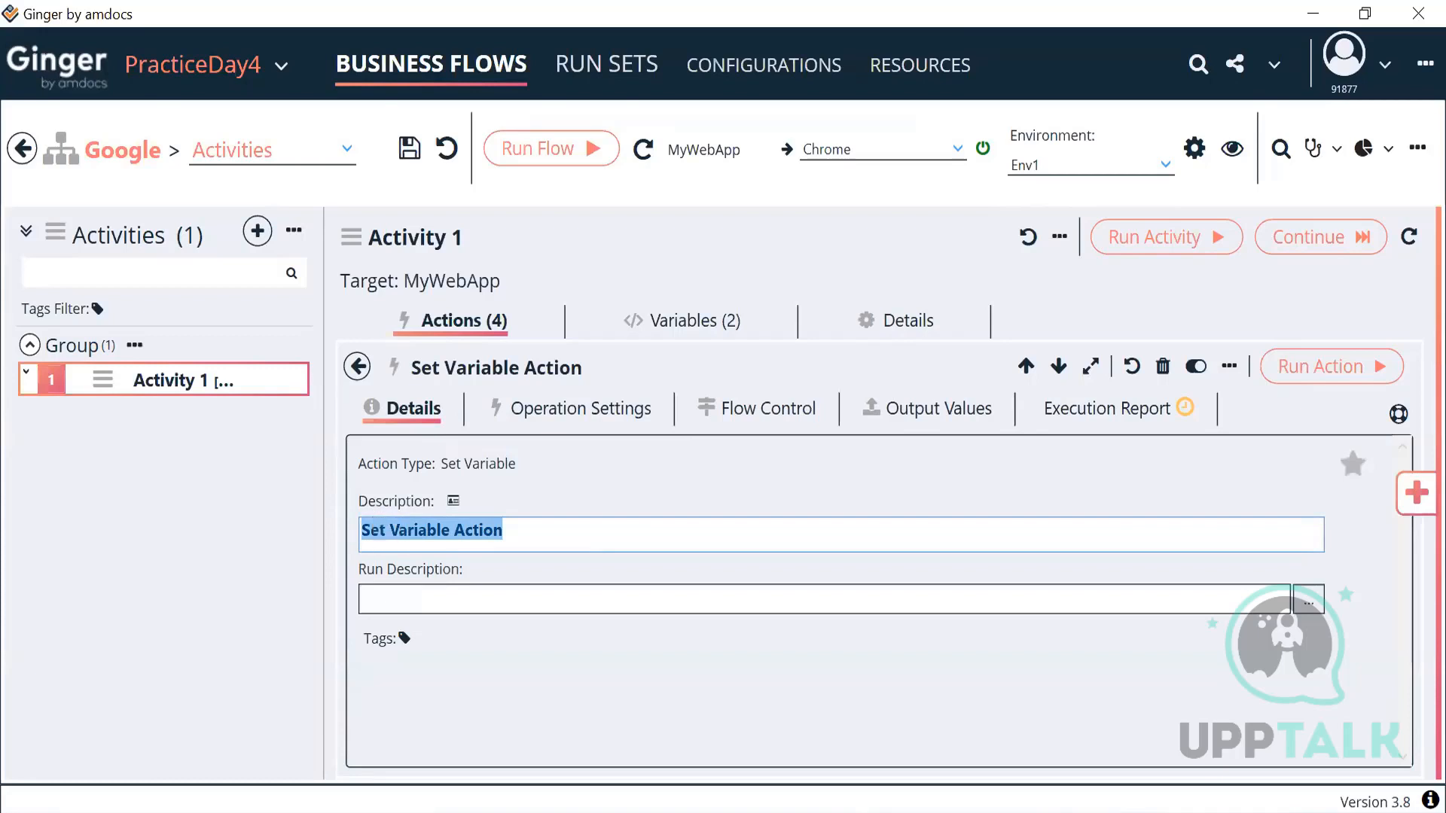
Step: Describe action 4 as 'Autogenerate Random Mobile No', then reopen it from the actions list
{"action": "type", "text": "Autogenerate RAn"}
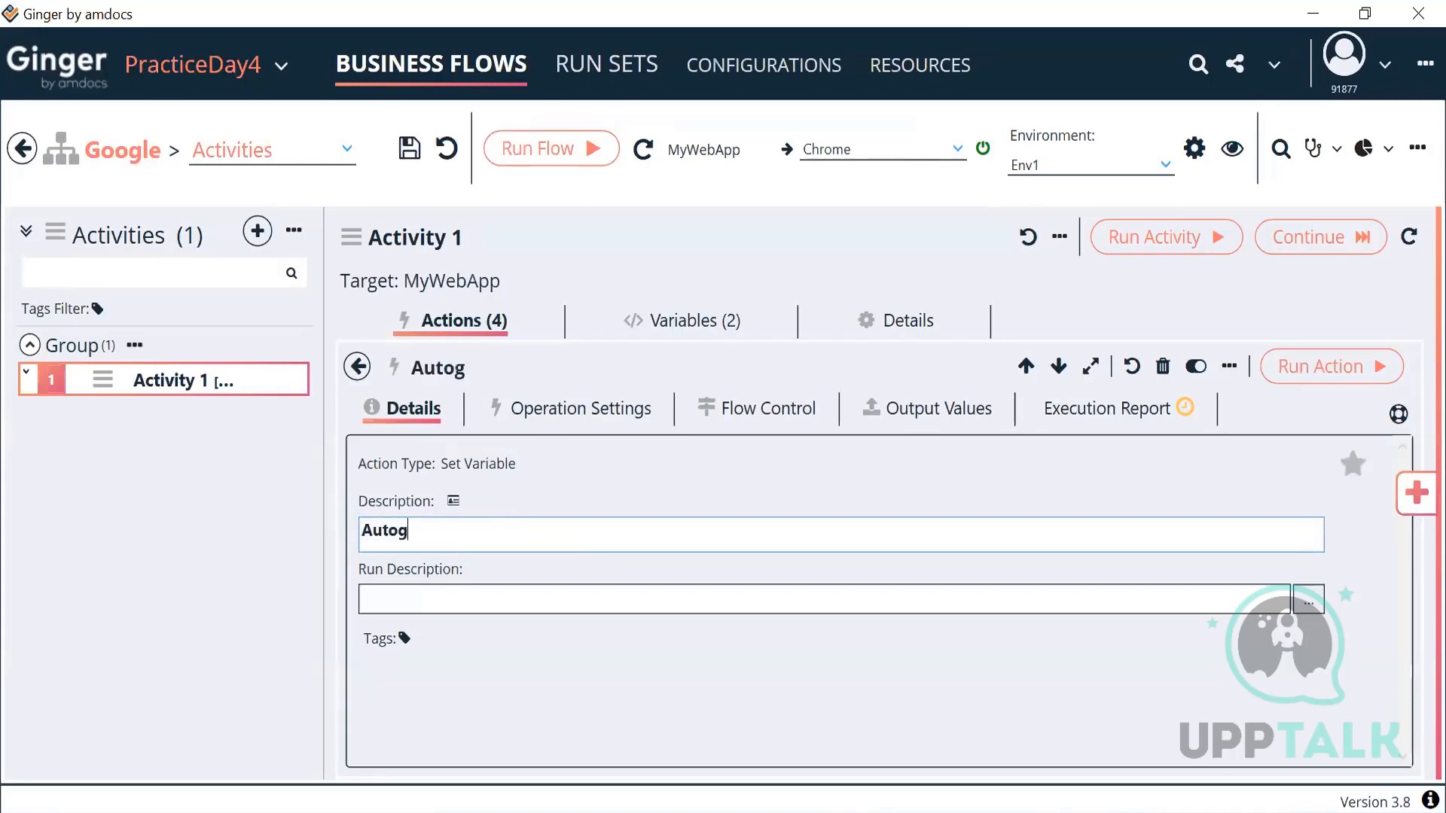
{"action": "key", "text": "BackSpace"}
{"action": "key", "text": "BackSpace"}
{"action": "type", "text": "andom Mobile"}
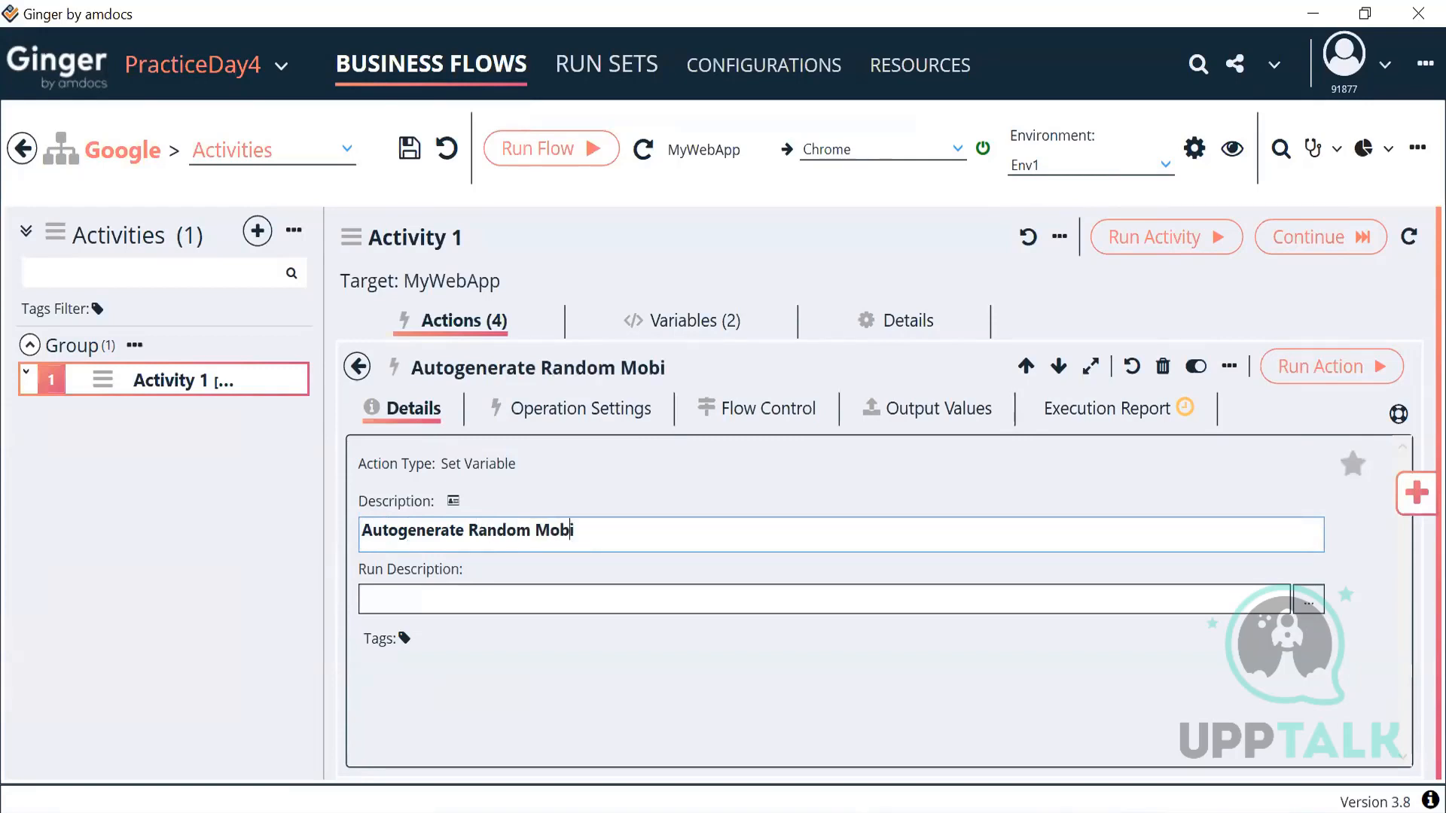
{"action": "type", "text": "o"}
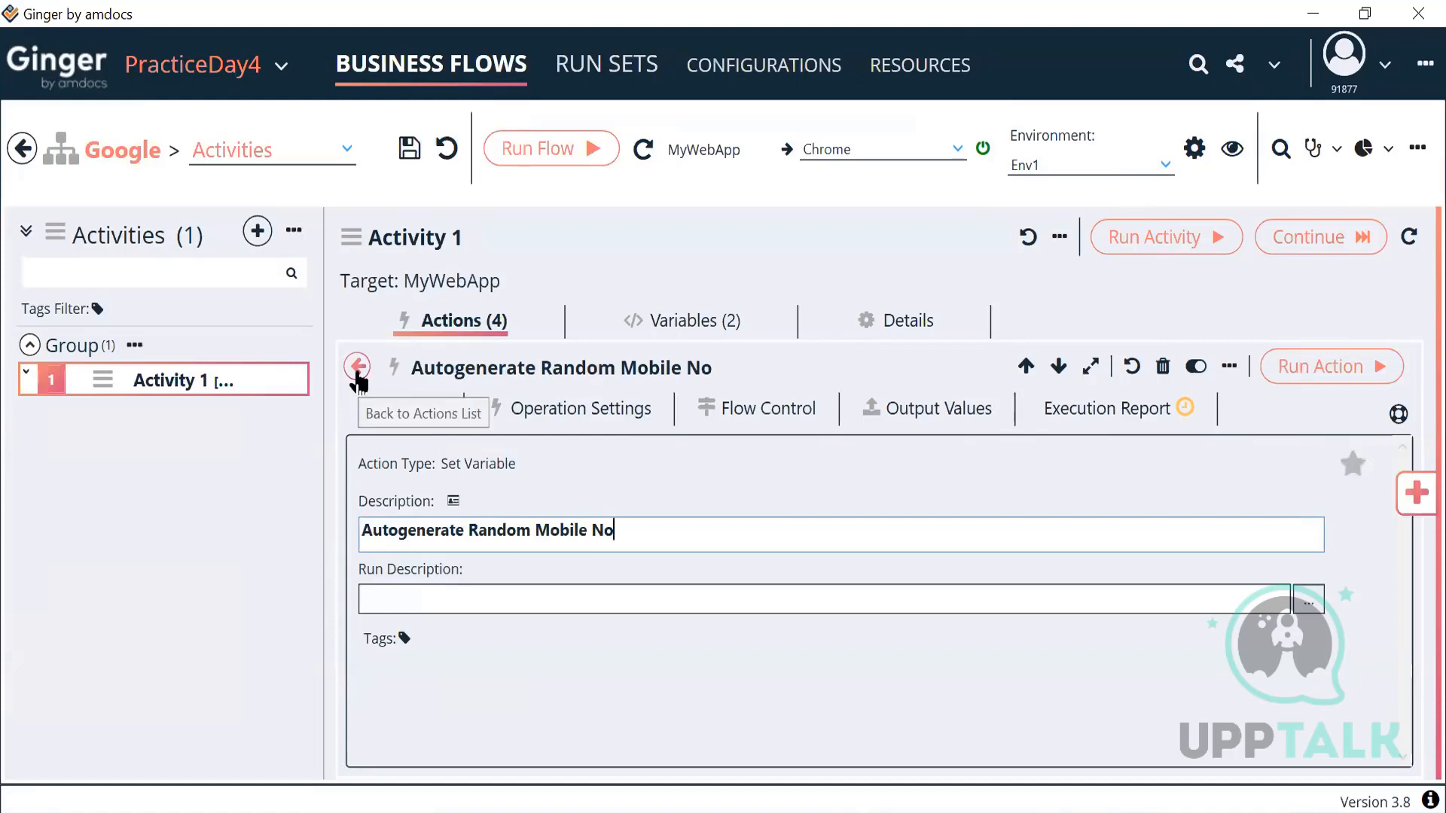
{"action": "left_click", "coordinate": [358, 377]}
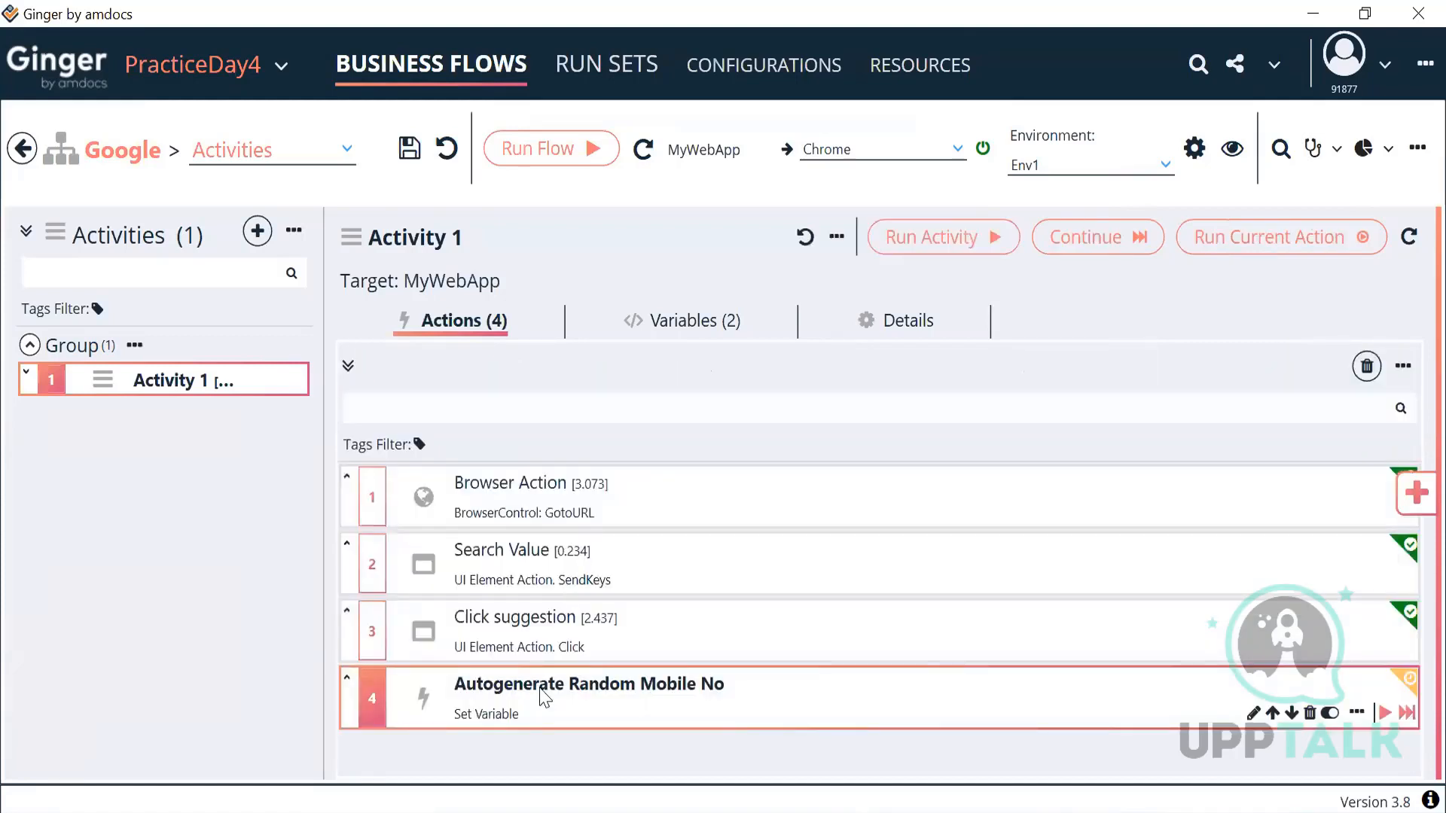
{"action": "double_click", "coordinate": [541, 690]}
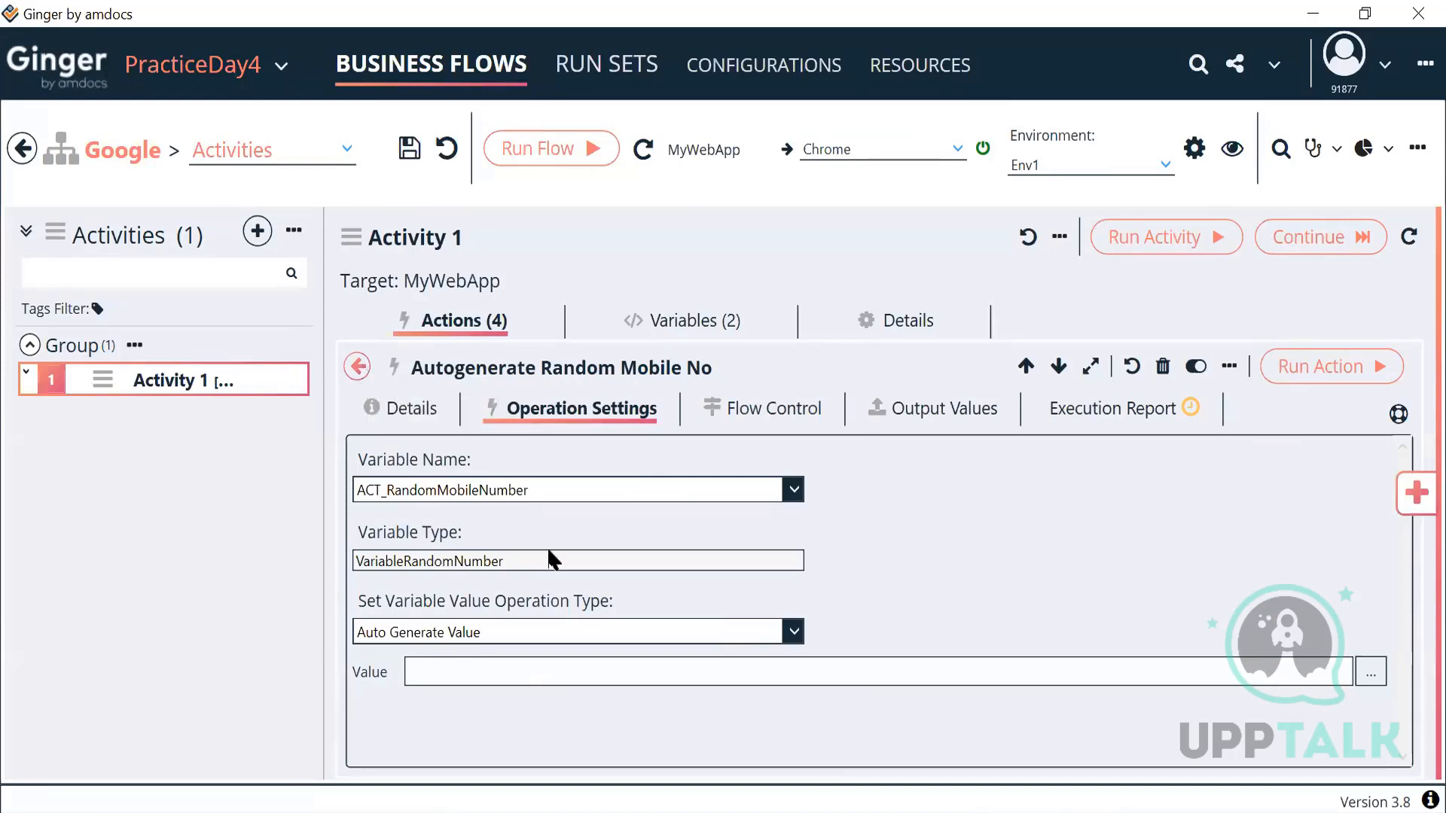
Step: Leave the action editor, list Activity 1's variables ACT_SearchString and ACT_RandomMobileNumber, and start a new variable
{"action": "left_click", "coordinate": [358, 367]}
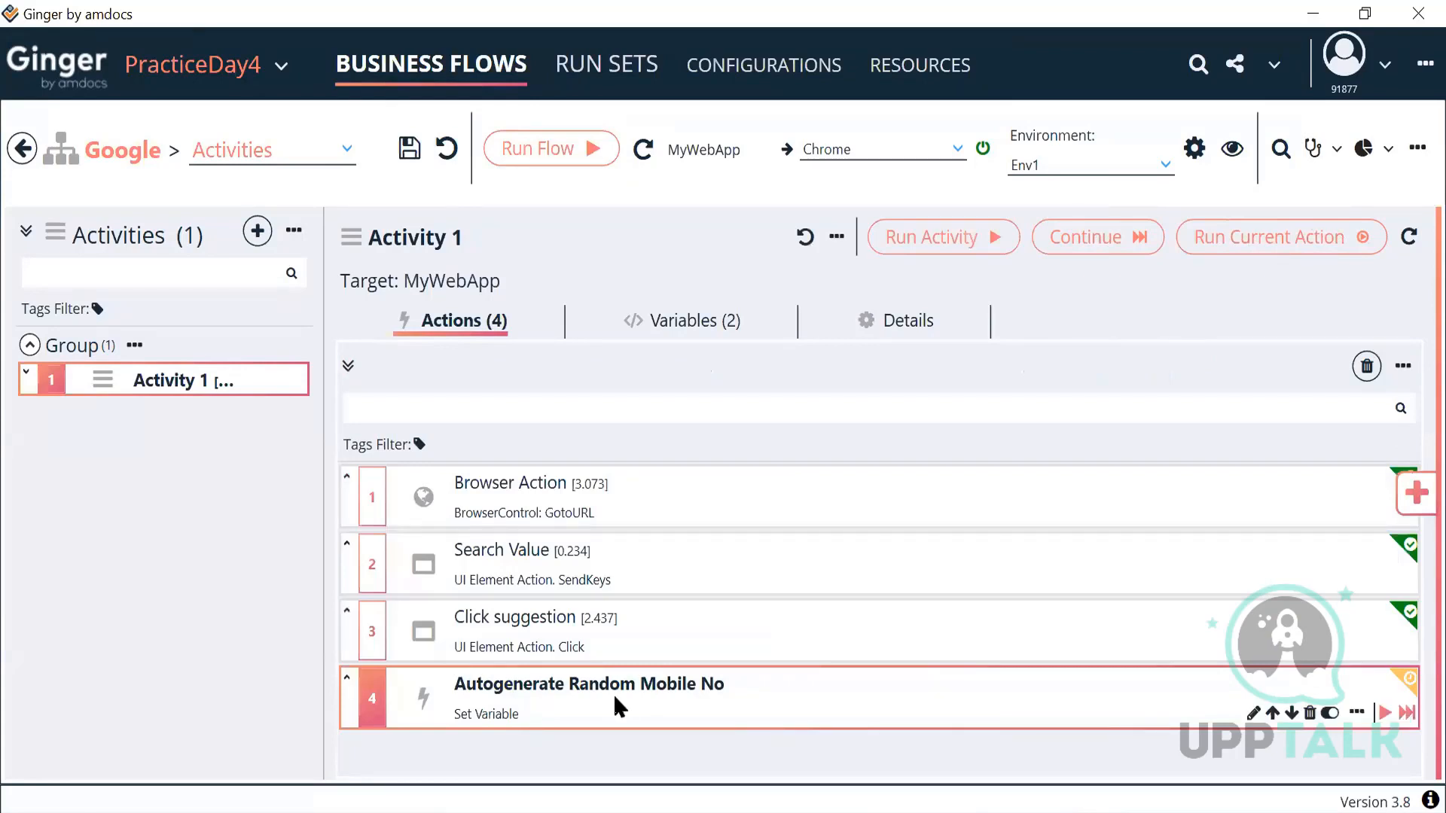
{"action": "left_click", "coordinate": [692, 334]}
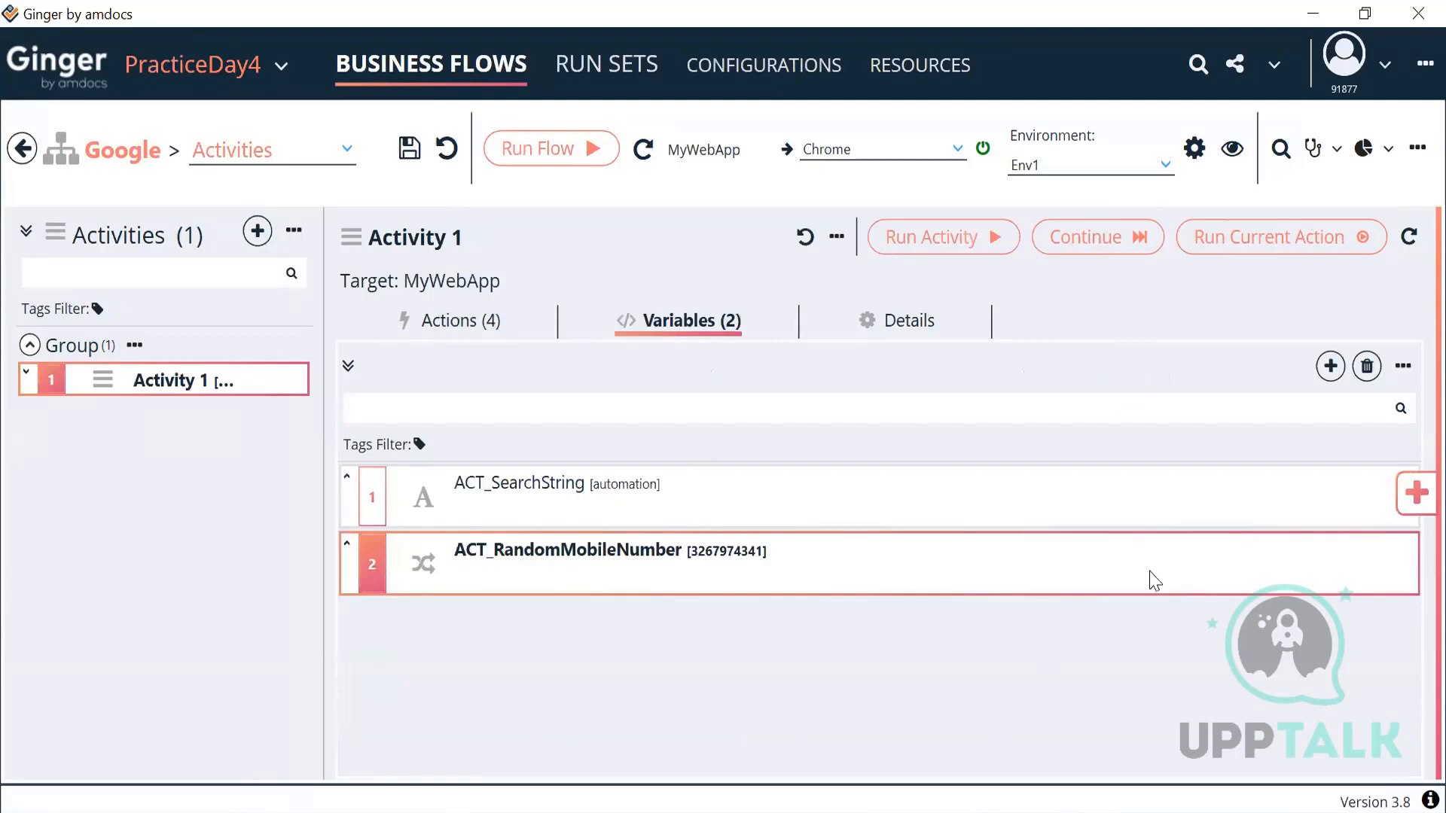
{"action": "left_click", "coordinate": [1330, 365]}
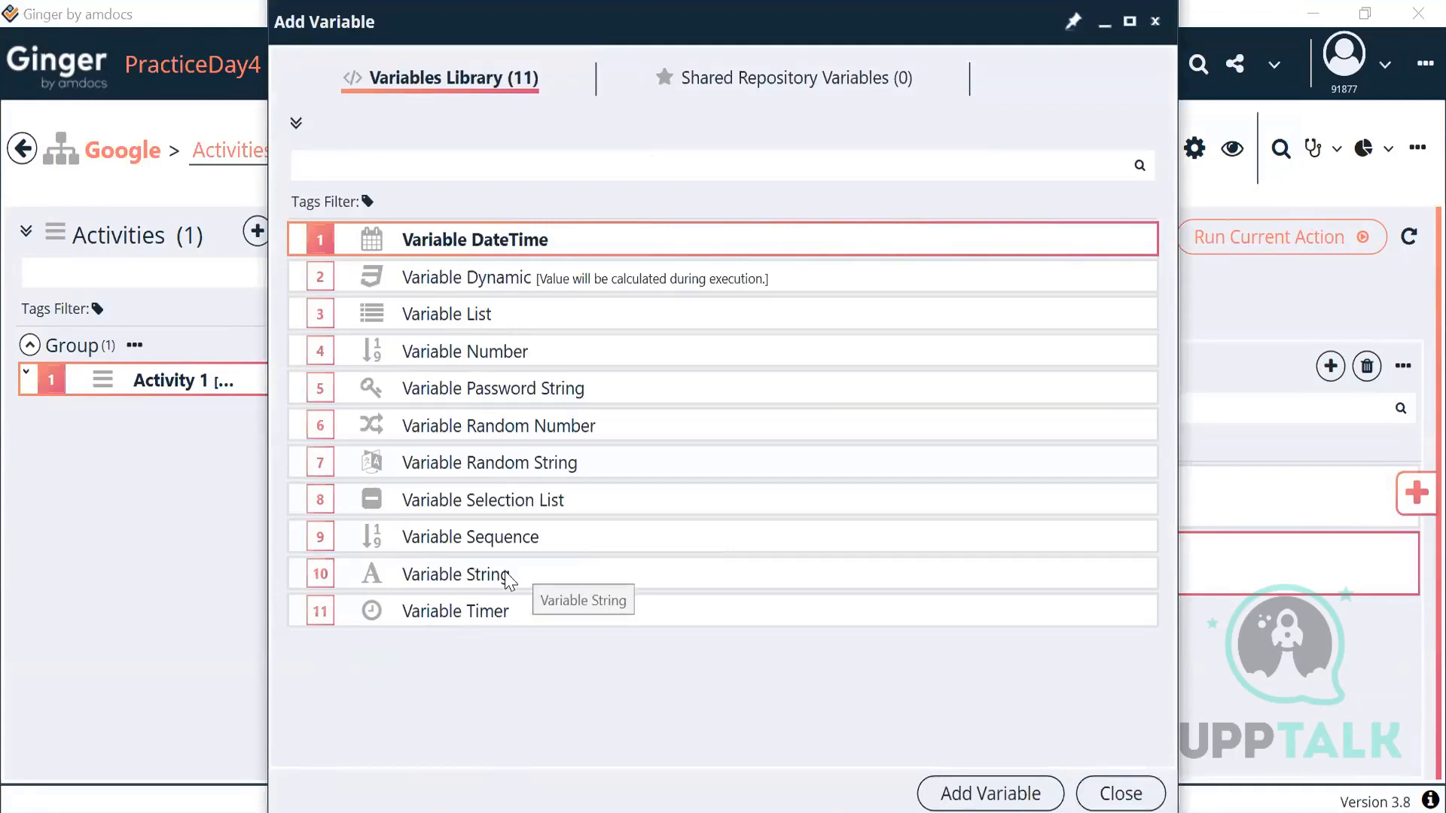
Step: Add a String variable named ACT_Email to Activity 1, then return to its actions
{"action": "left_click", "coordinate": [472, 577]}
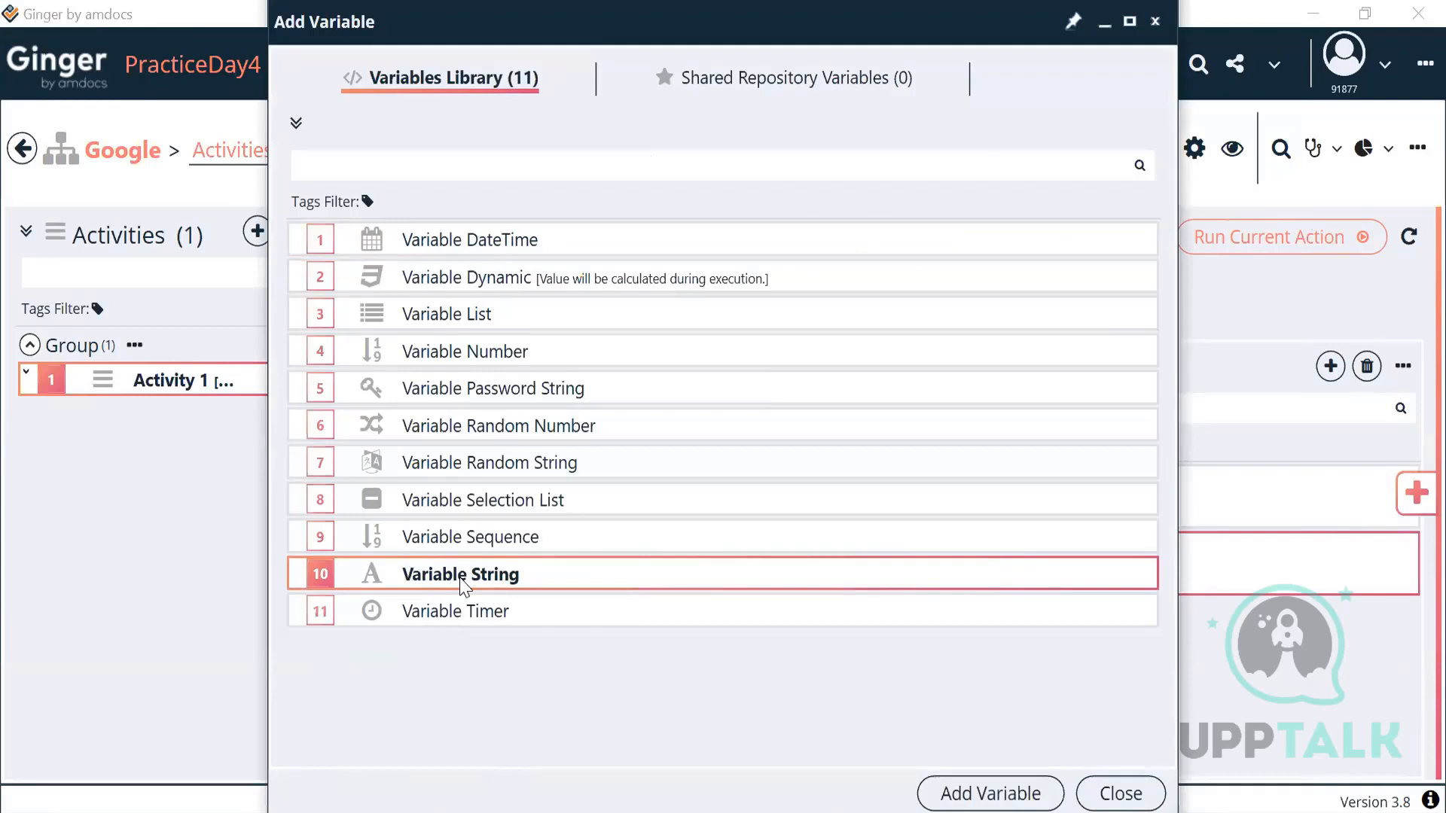
{"action": "left_click", "coordinate": [959, 800]}
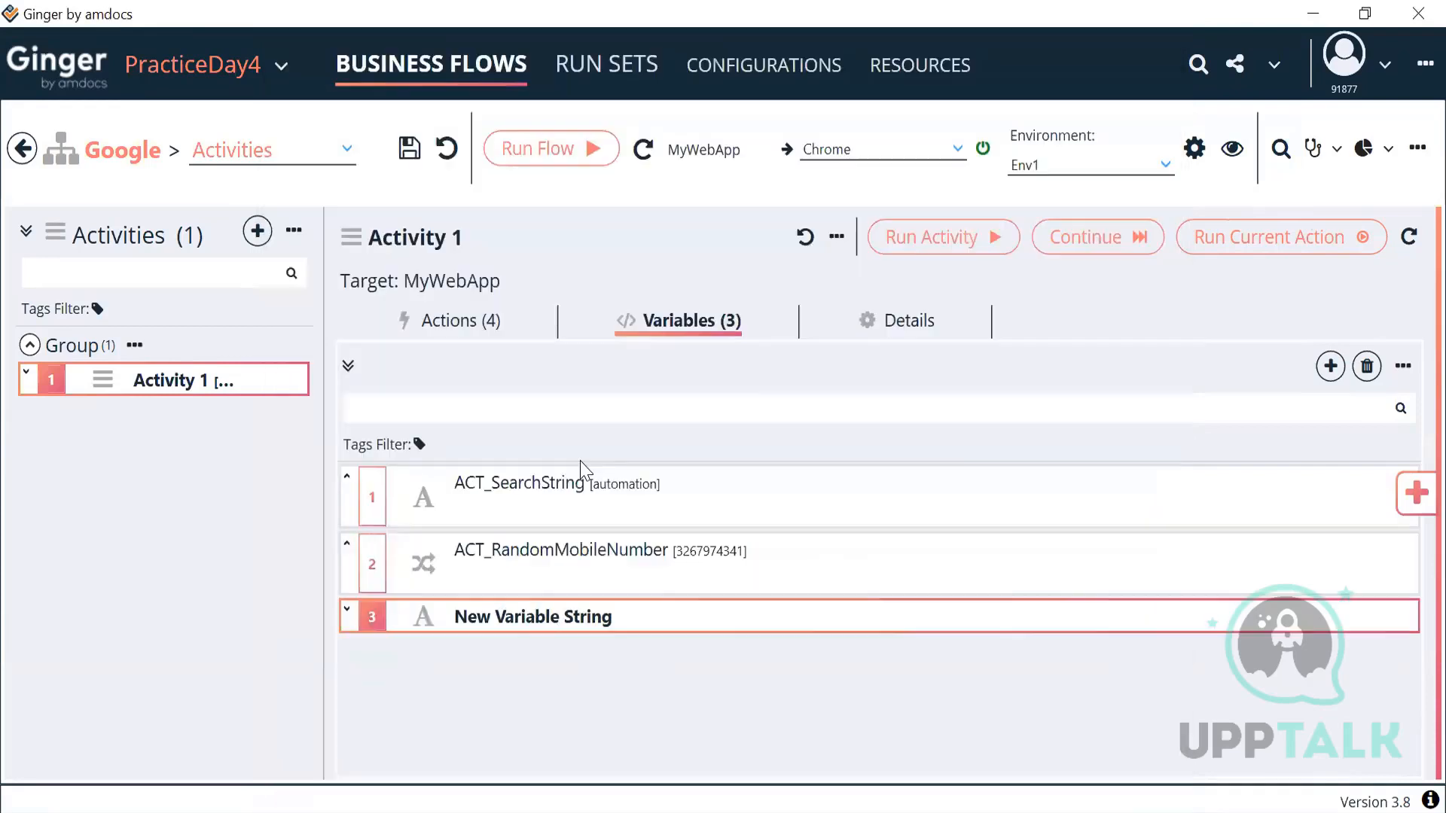
{"action": "double_click", "coordinate": [552, 611]}
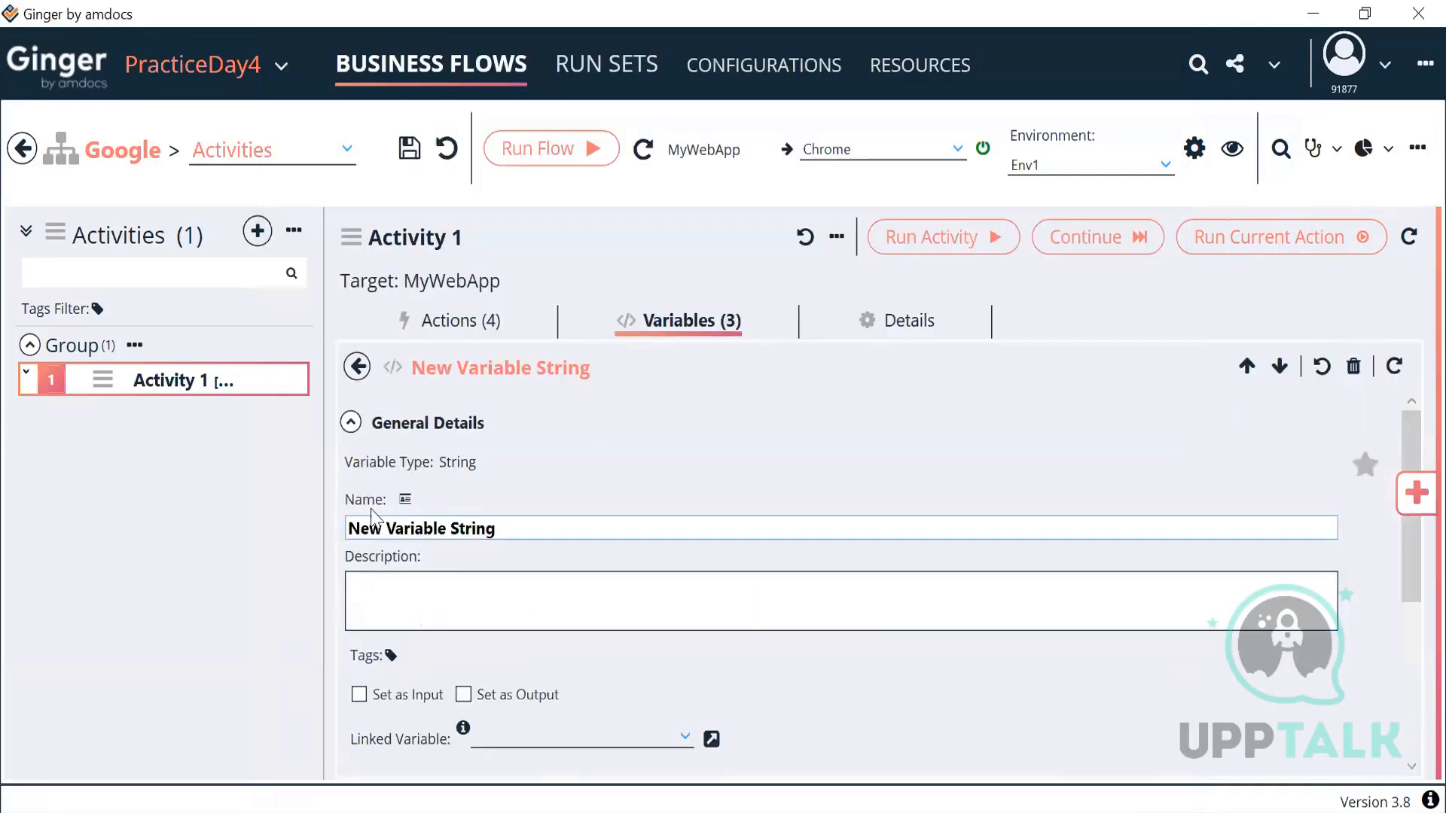
{"action": "left_click", "coordinate": [350, 423]}
{"action": "left_click", "coordinate": [404, 540]}
{"action": "left_click", "coordinate": [351, 423]}
{"action": "left_click_drag", "start_coordinate": [454, 526], "coordinate": [331, 536]}
{"action": "type", "text": "ACT_"}
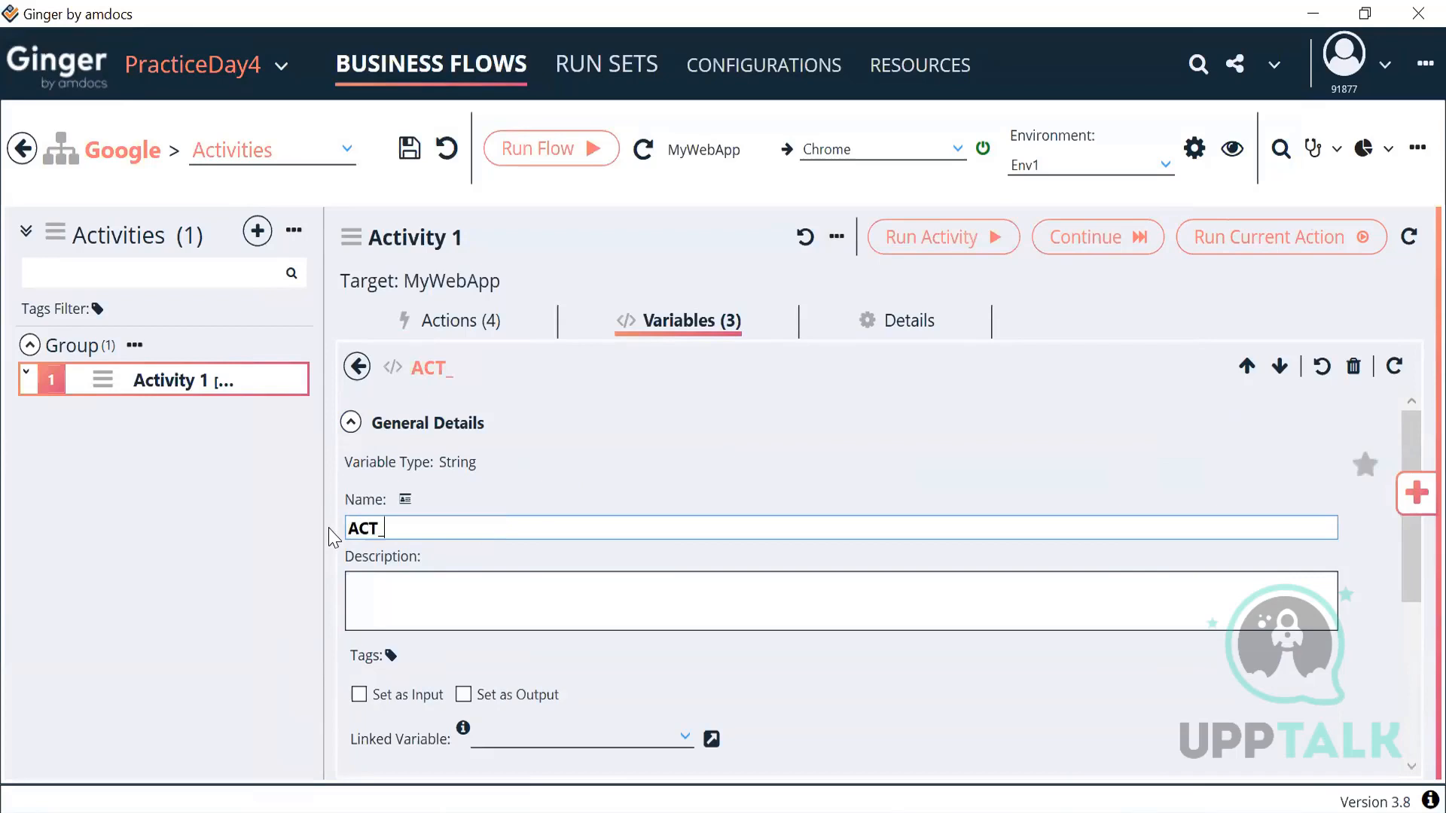
{"action": "type", "text": "Email"}
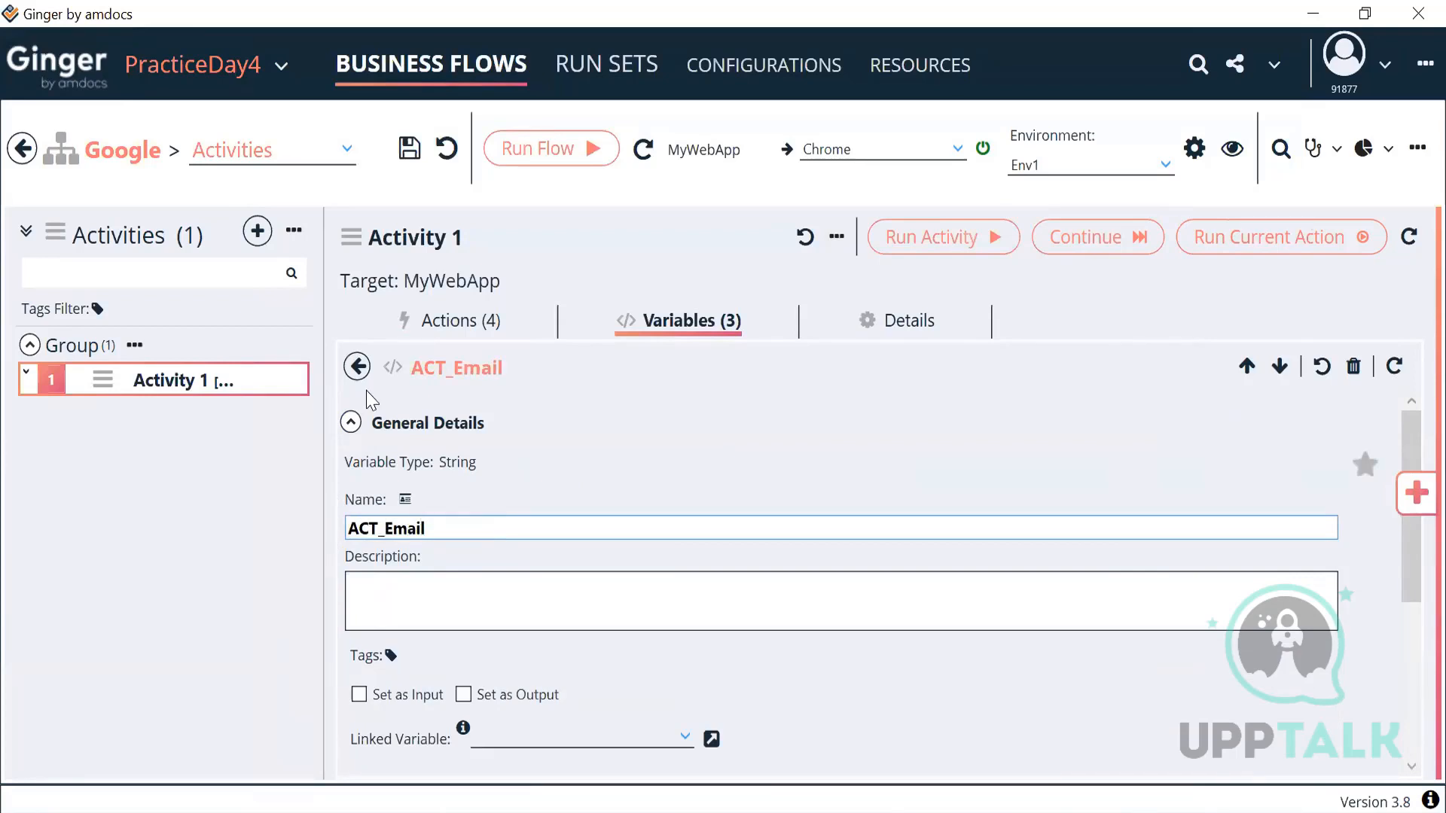
{"action": "left_click", "coordinate": [359, 369]}
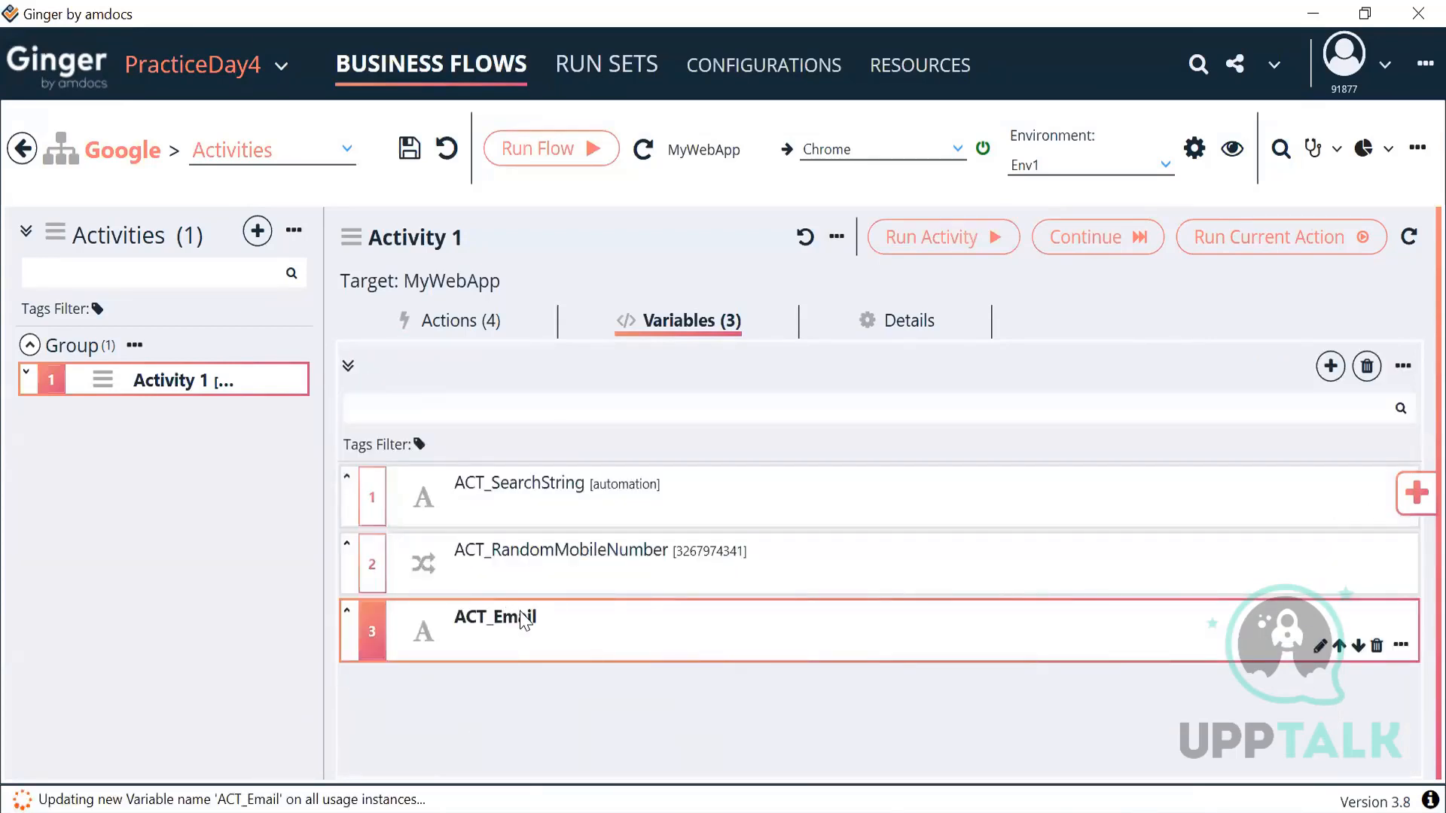
{"action": "left_click", "coordinate": [469, 332]}
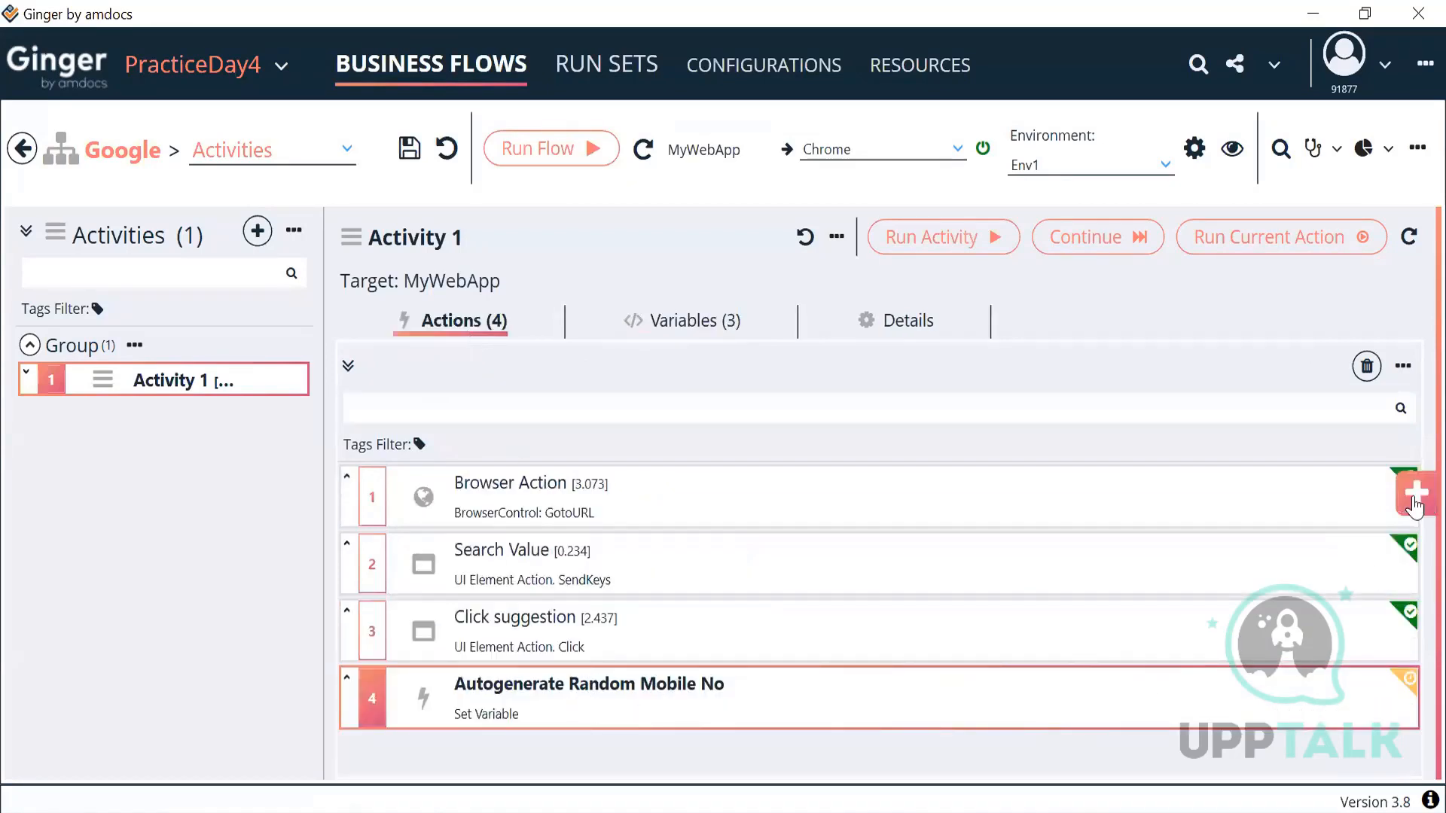
Step: Add a fifth Set Variable Action from the library and target the variable ACT_Email
{"action": "left_click", "coordinate": [1415, 497]}
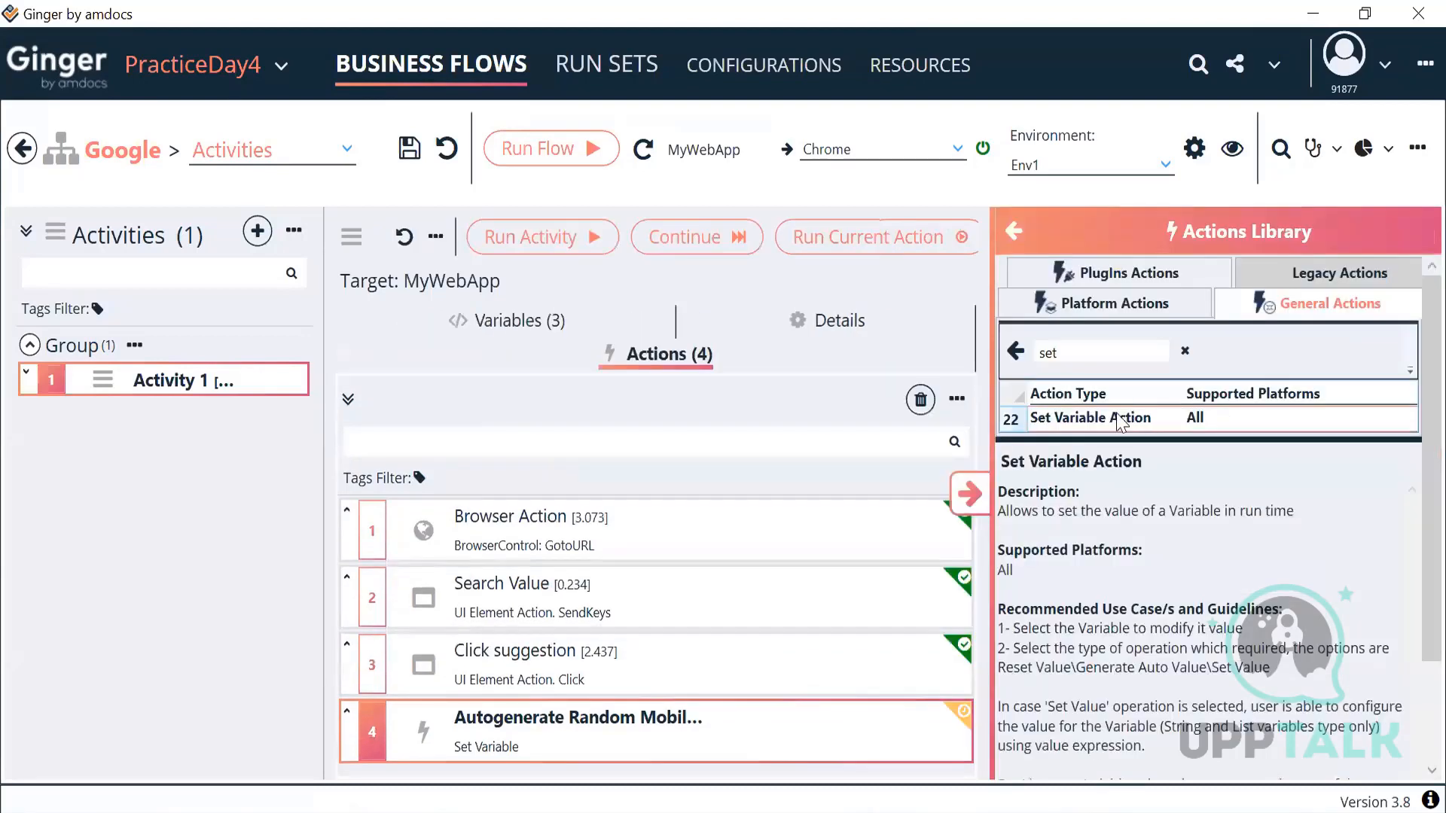
{"action": "double_click", "coordinate": [1120, 421]}
{"action": "left_click", "coordinate": [969, 494]}
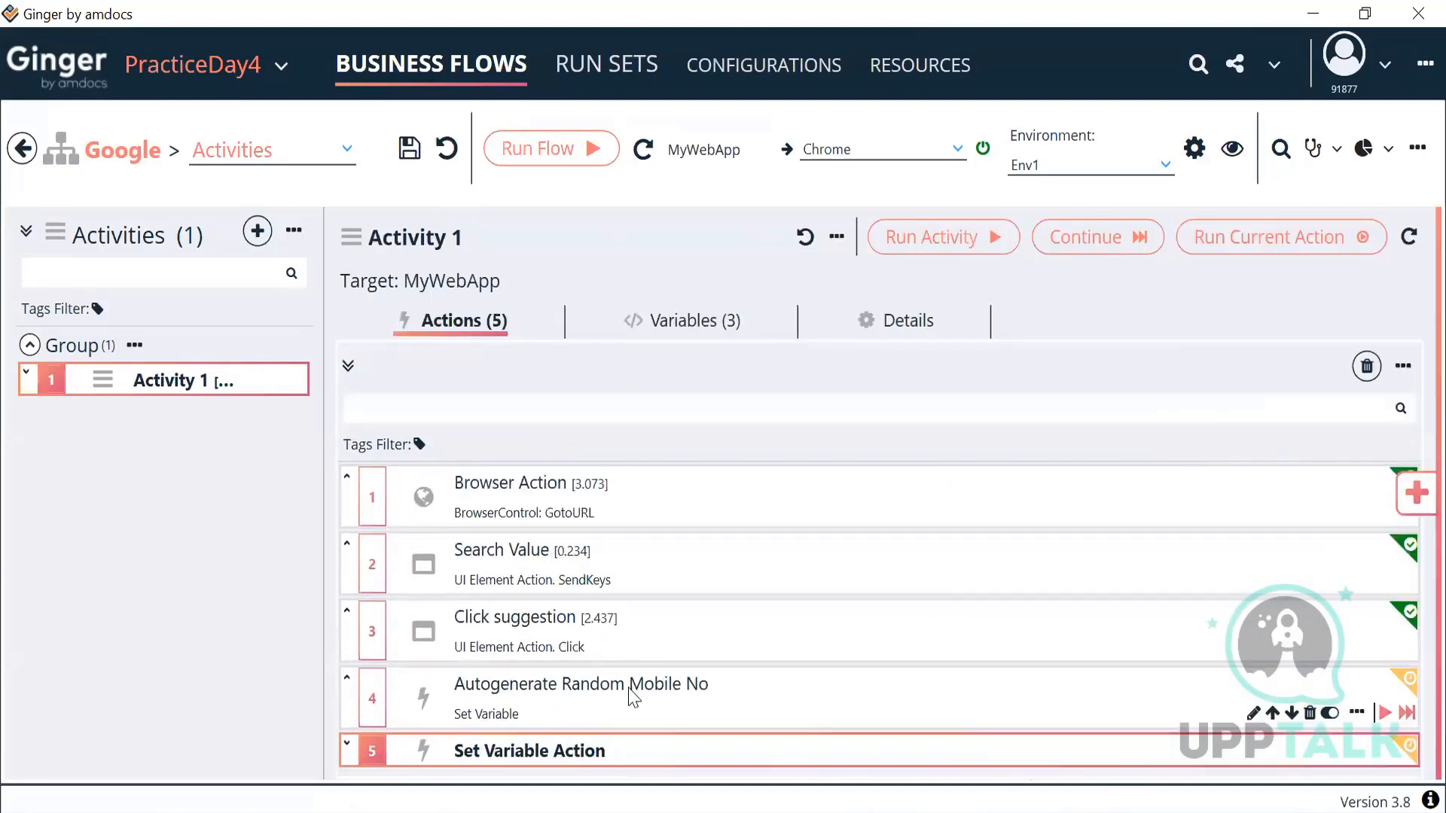
{"action": "left_click", "coordinate": [604, 695]}
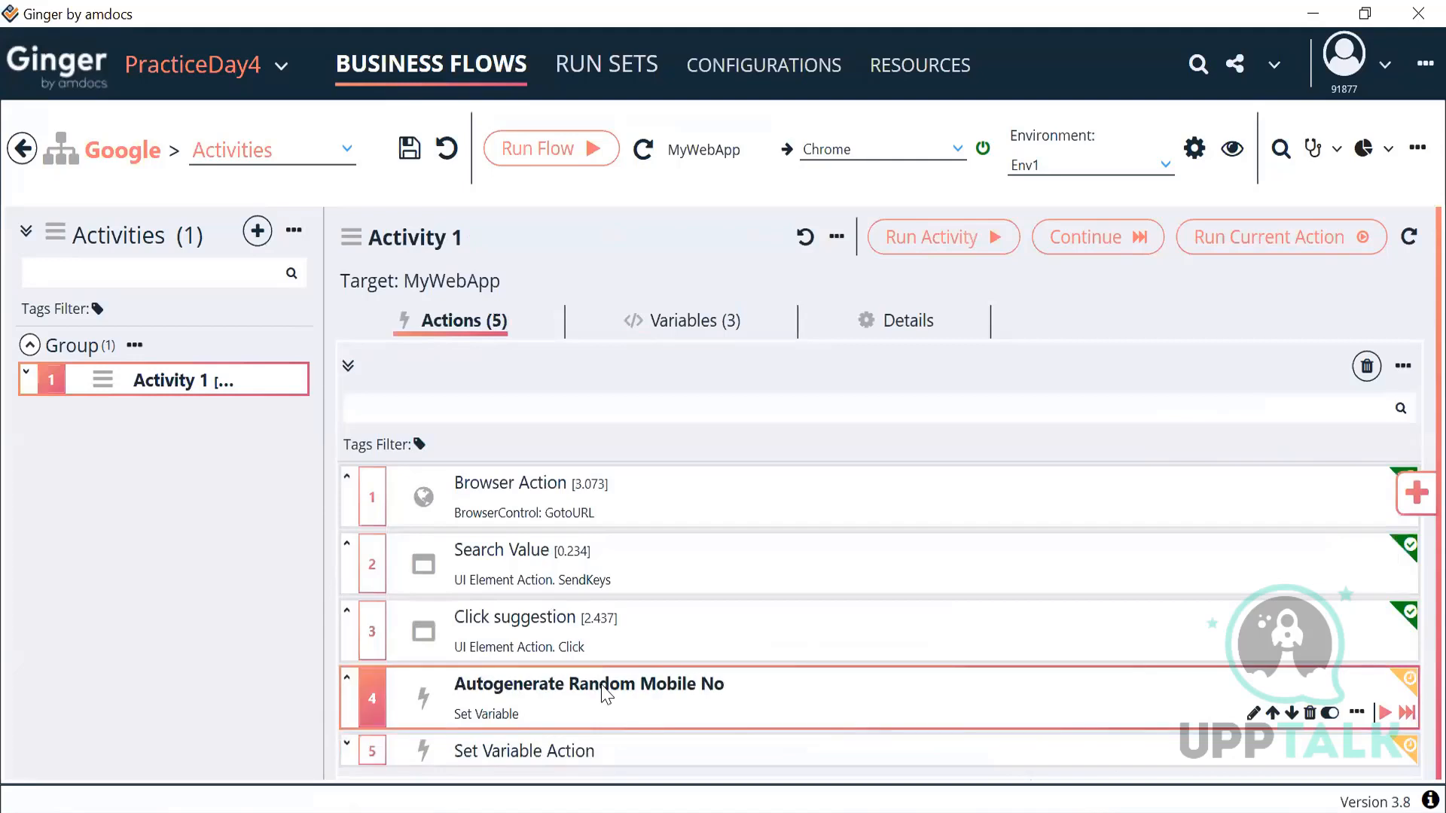
{"action": "left_click", "coordinate": [600, 746]}
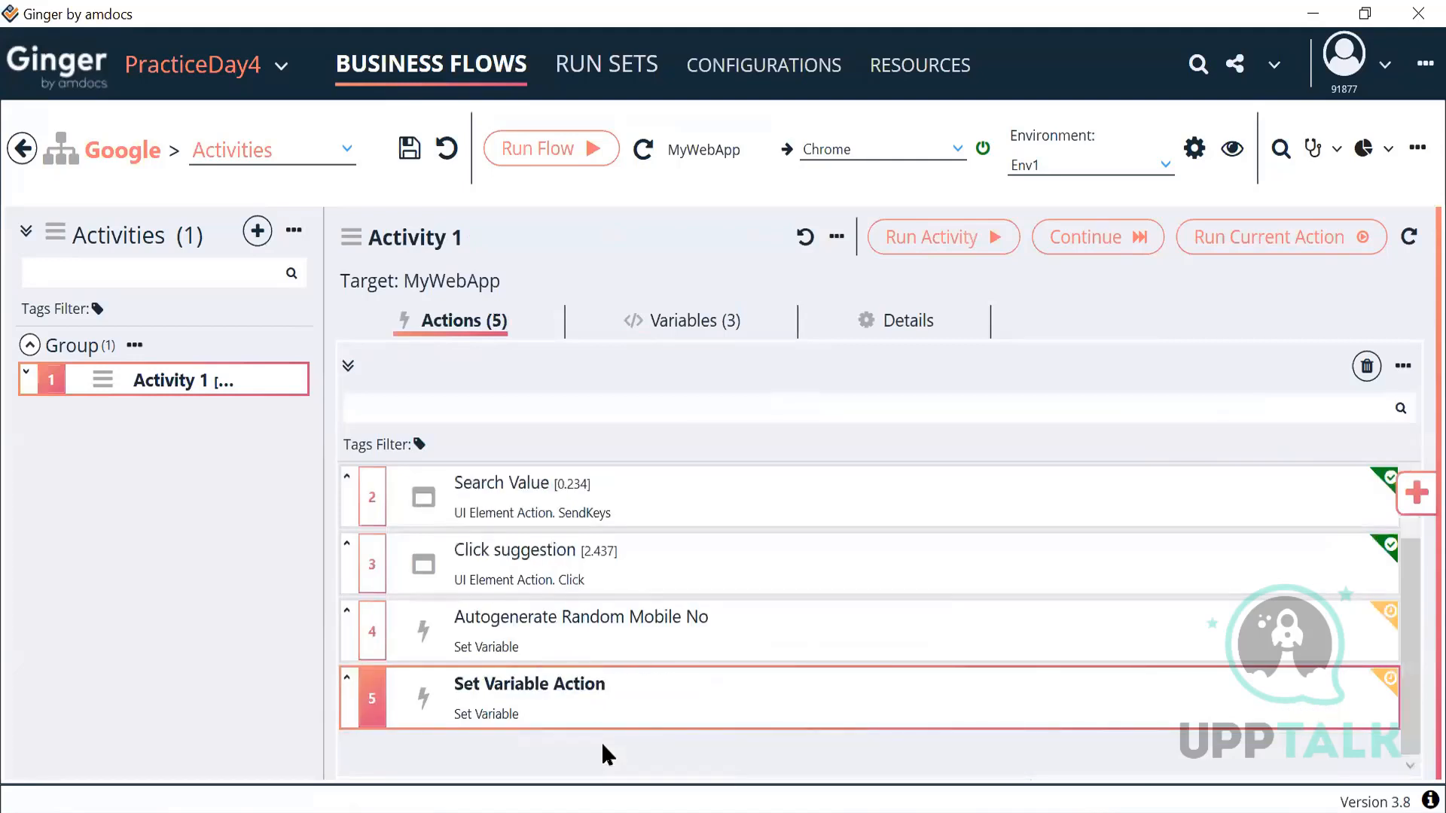
{"action": "double_click", "coordinate": [636, 723]}
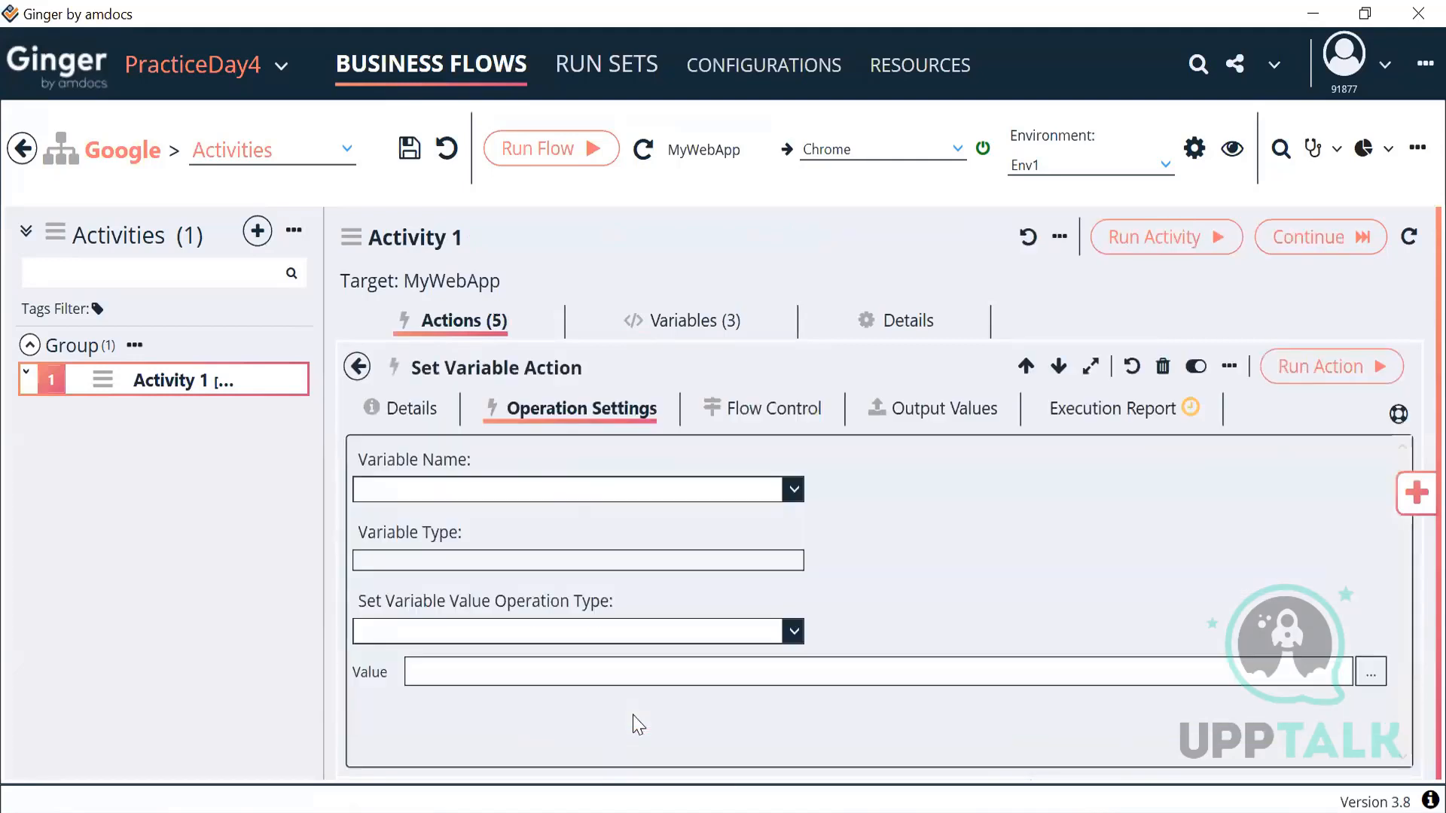
{"action": "left_click", "coordinate": [581, 493]}
{"action": "left_click", "coordinate": [482, 529]}
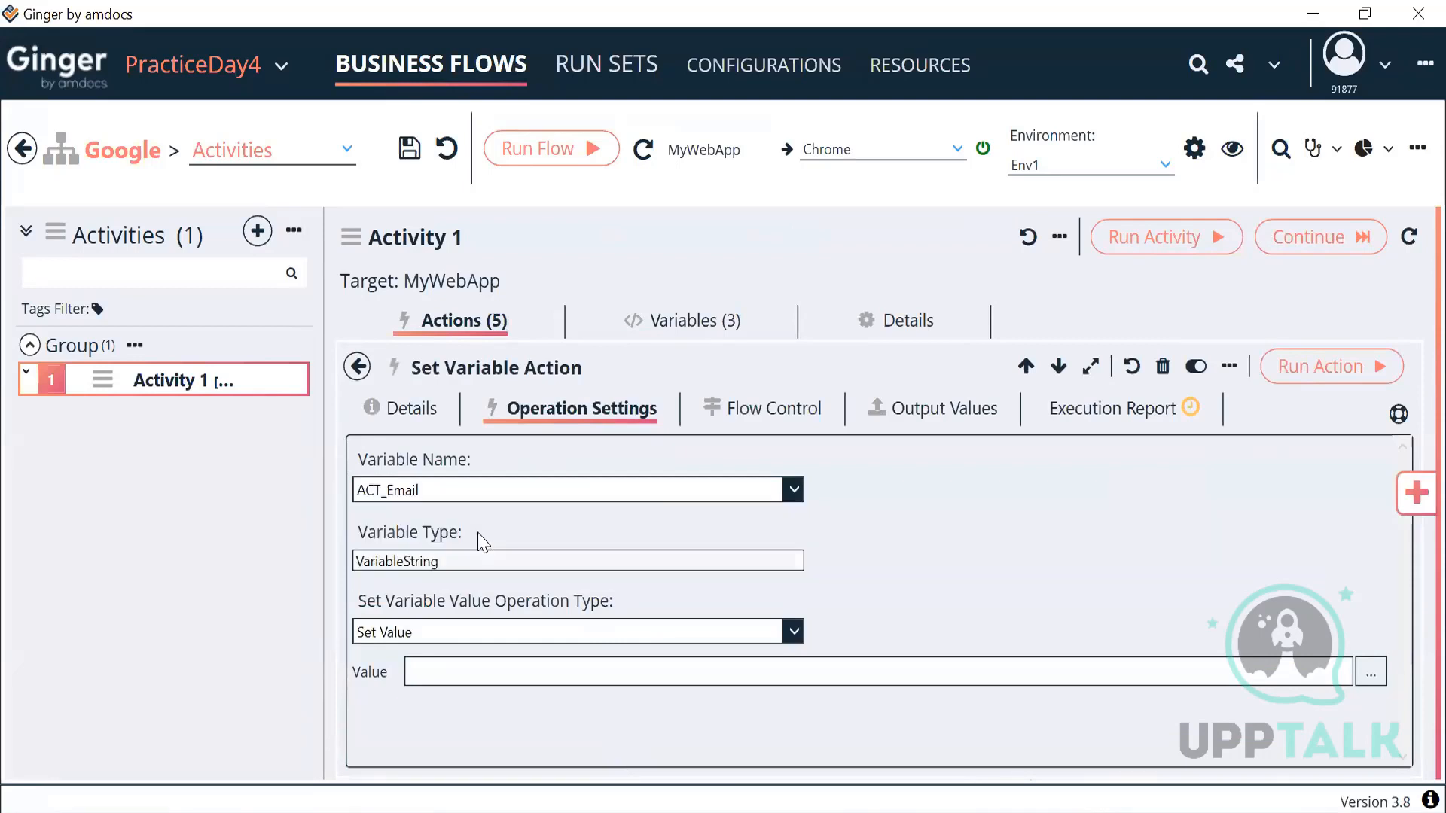
{"action": "left_click", "coordinate": [1370, 673]}
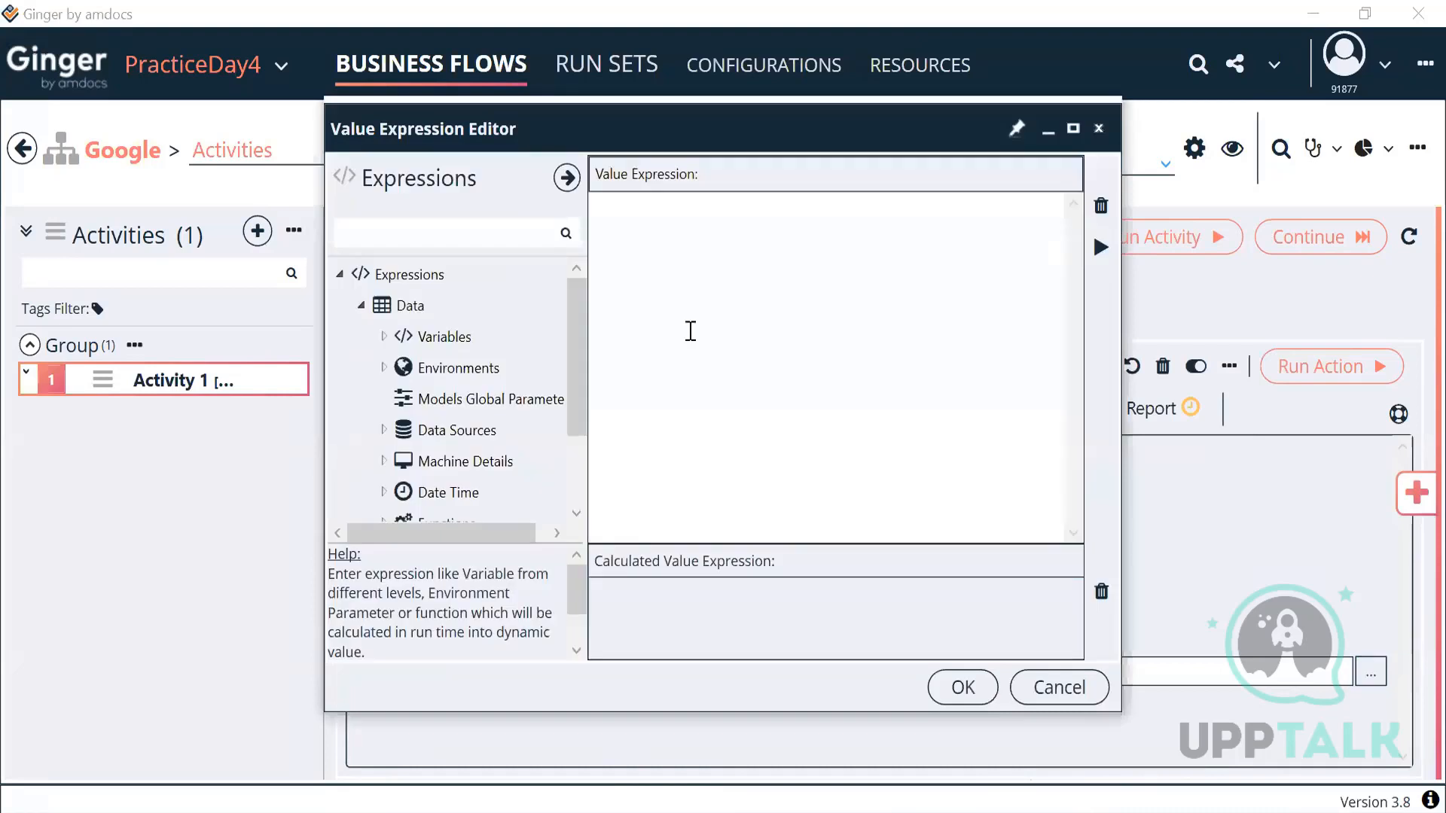
{"action": "left_click", "coordinate": [384, 337]}
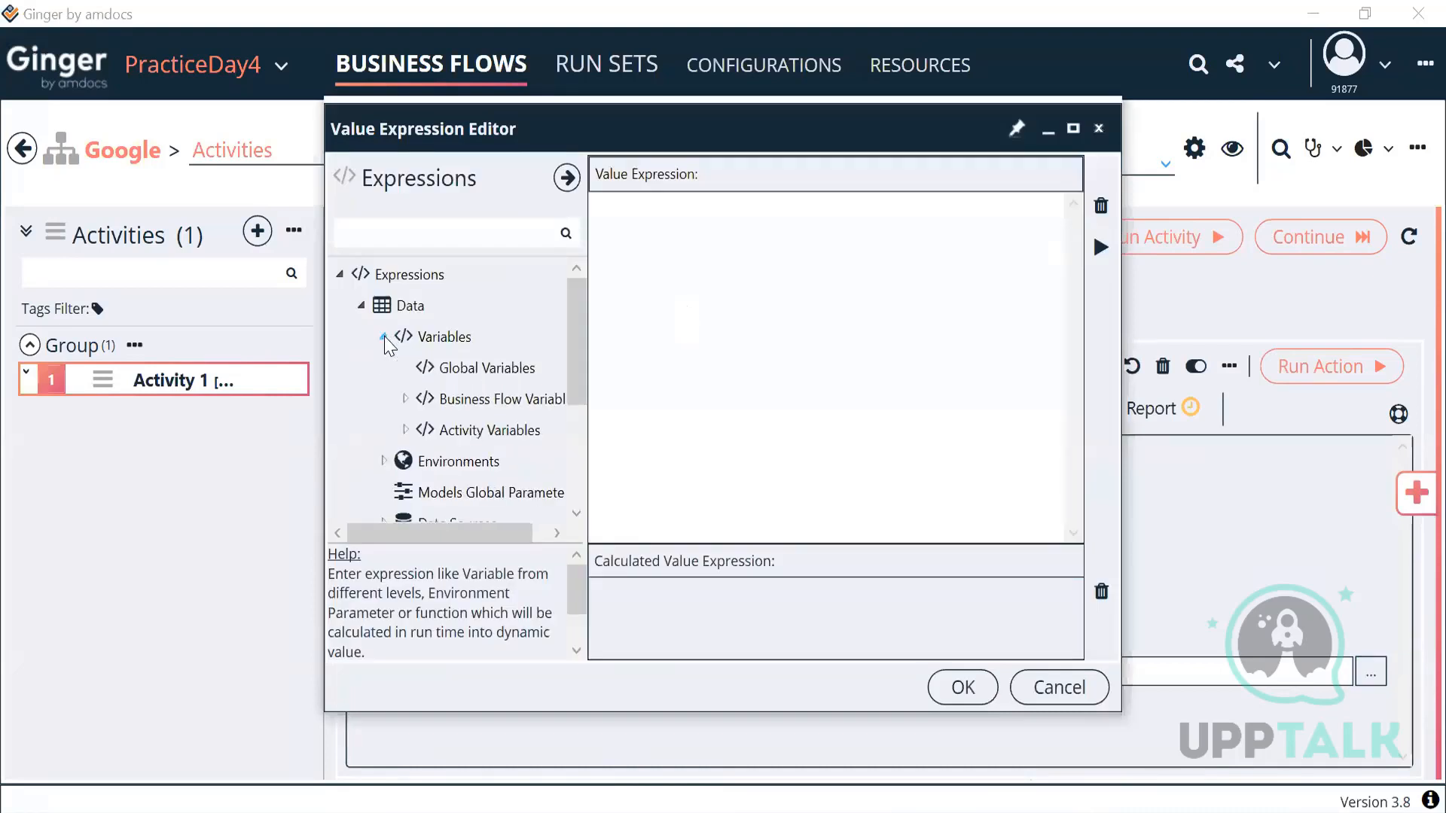
{"action": "left_click", "coordinate": [405, 430]}
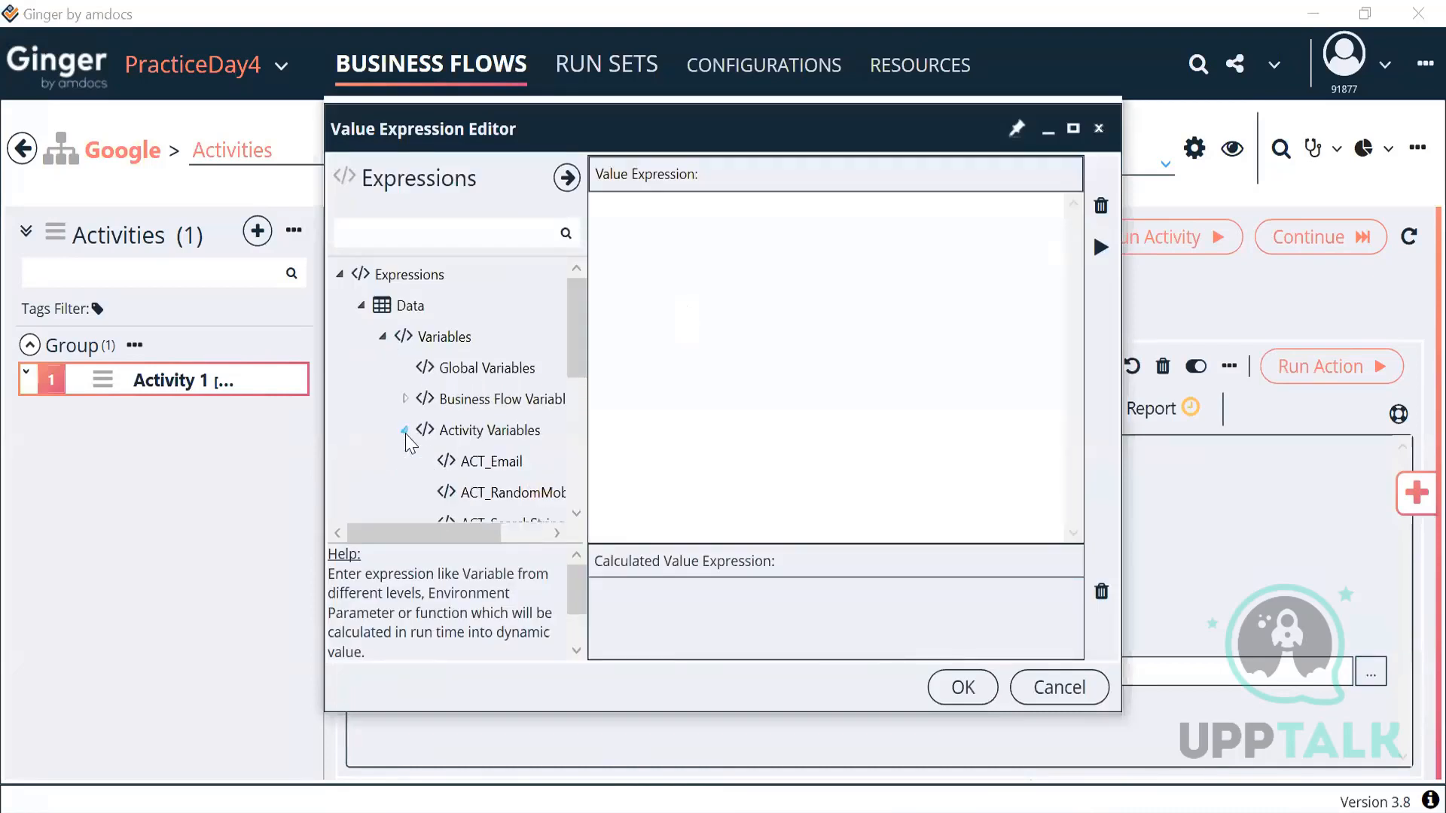
{"action": "double_click", "coordinate": [490, 492]}
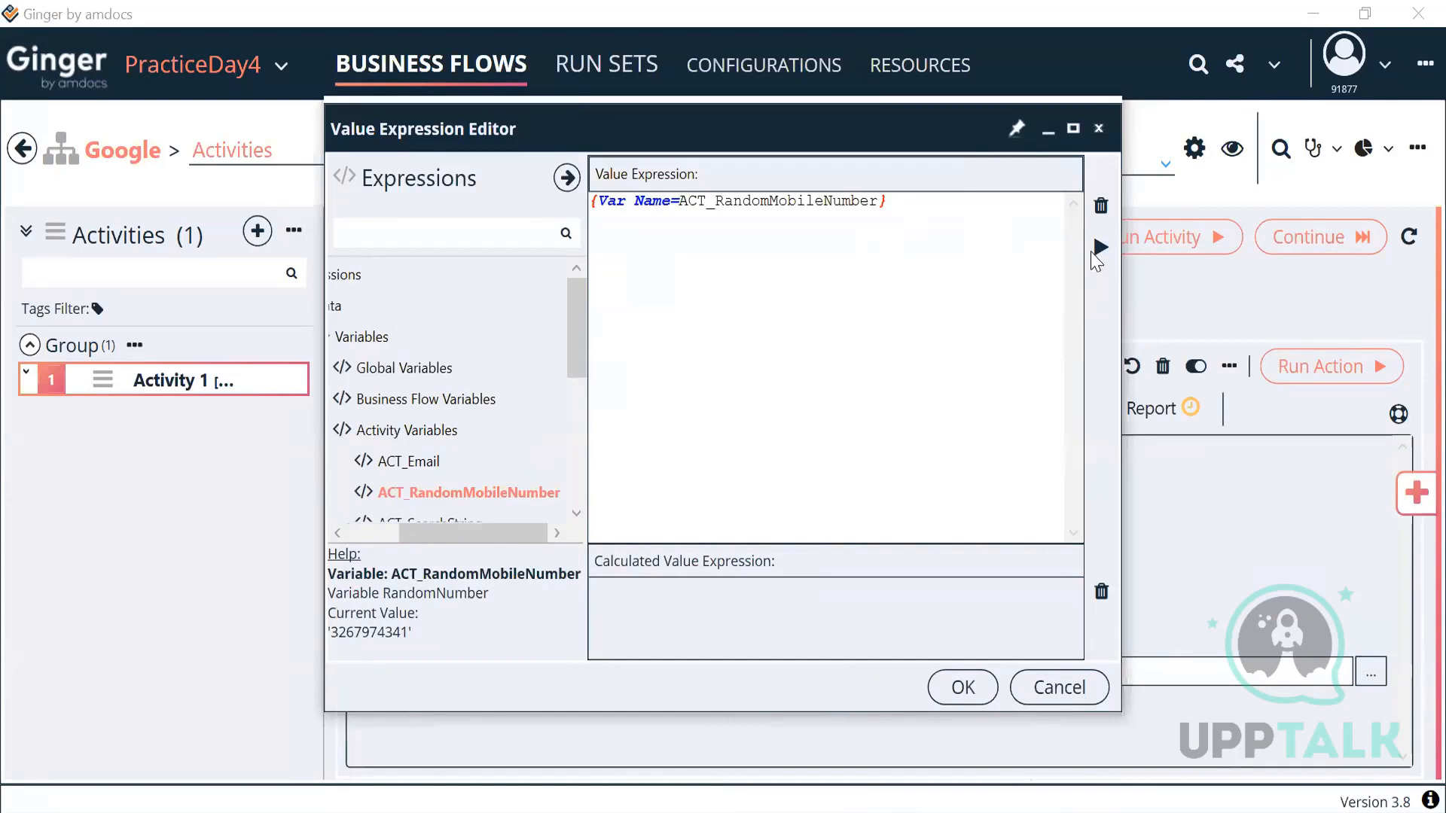
{"action": "left_click", "coordinate": [1096, 251]}
{"action": "left_click", "coordinate": [981, 239]}
{"action": "type", "text": "@gmail.com"}
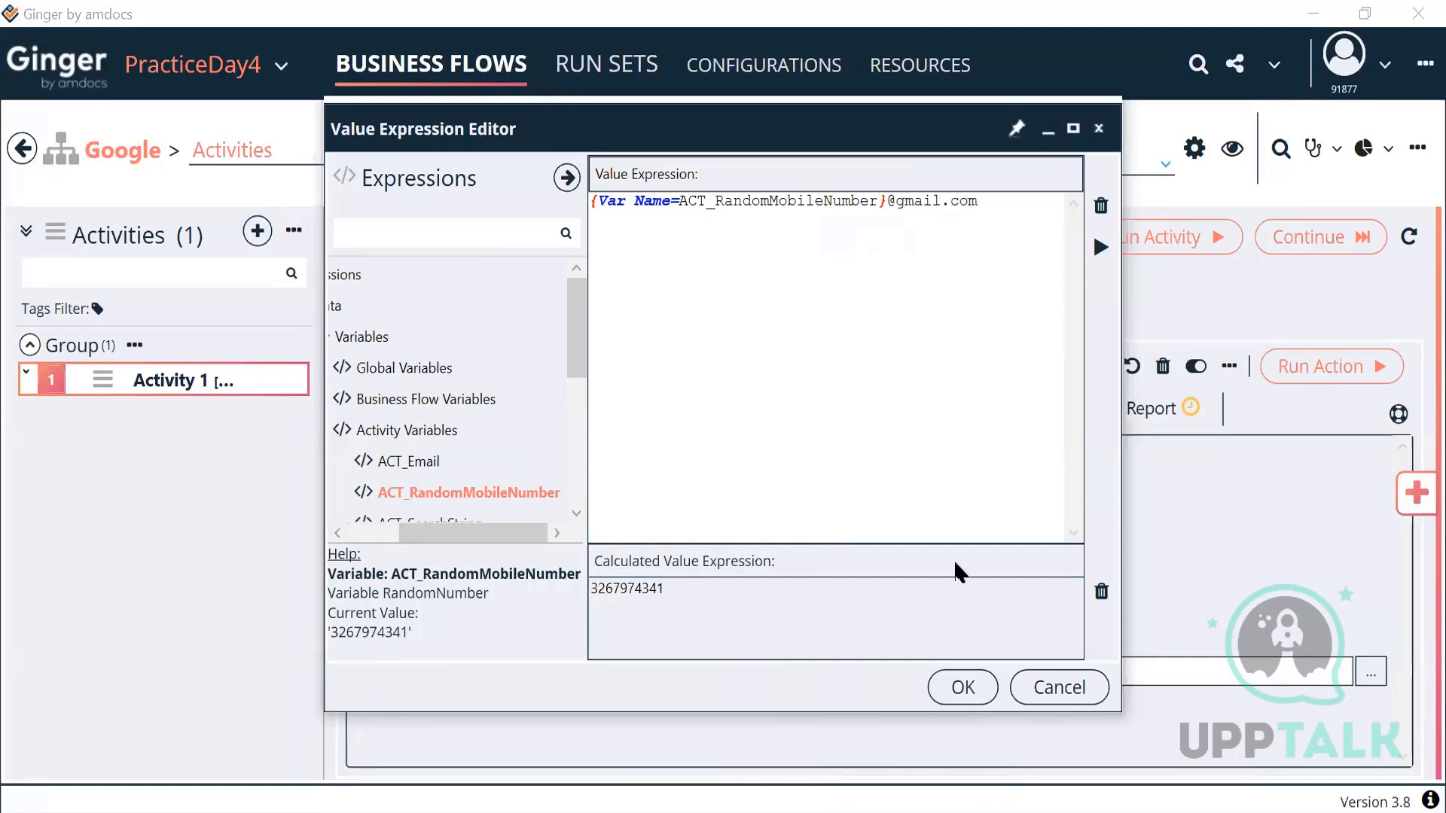
{"action": "left_click", "coordinate": [962, 688]}
{"action": "left_click_drag", "start_coordinate": [758, 677], "coordinate": [410, 684]}
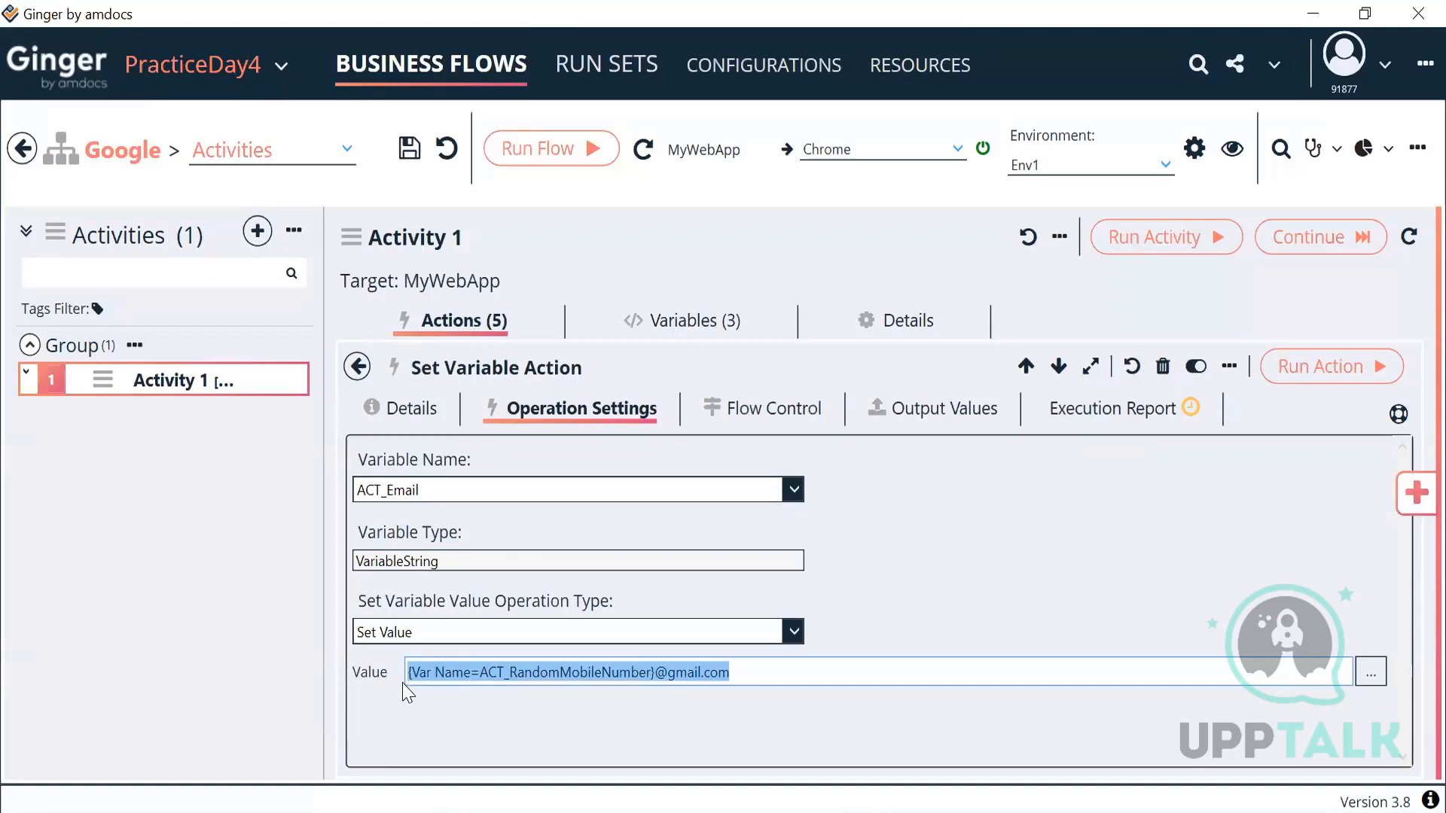
{"action": "left_click", "coordinate": [749, 673]}
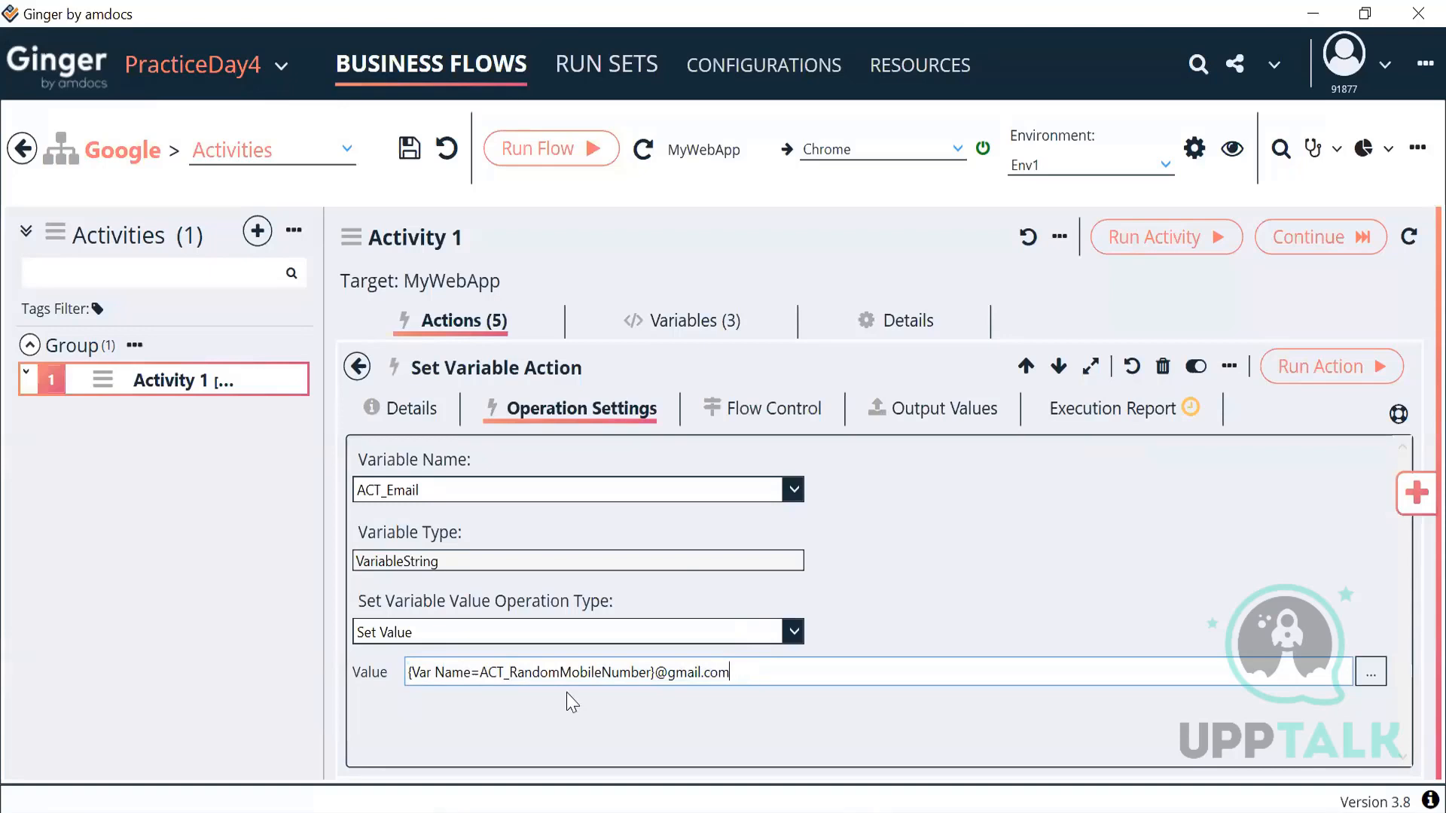
Step: Prefix the value with 04 and test-run the action, confirming ACT_Email gets the generated Gmail address
{"action": "left_click", "coordinate": [409, 673]}
{"action": "type", "text": "04"}
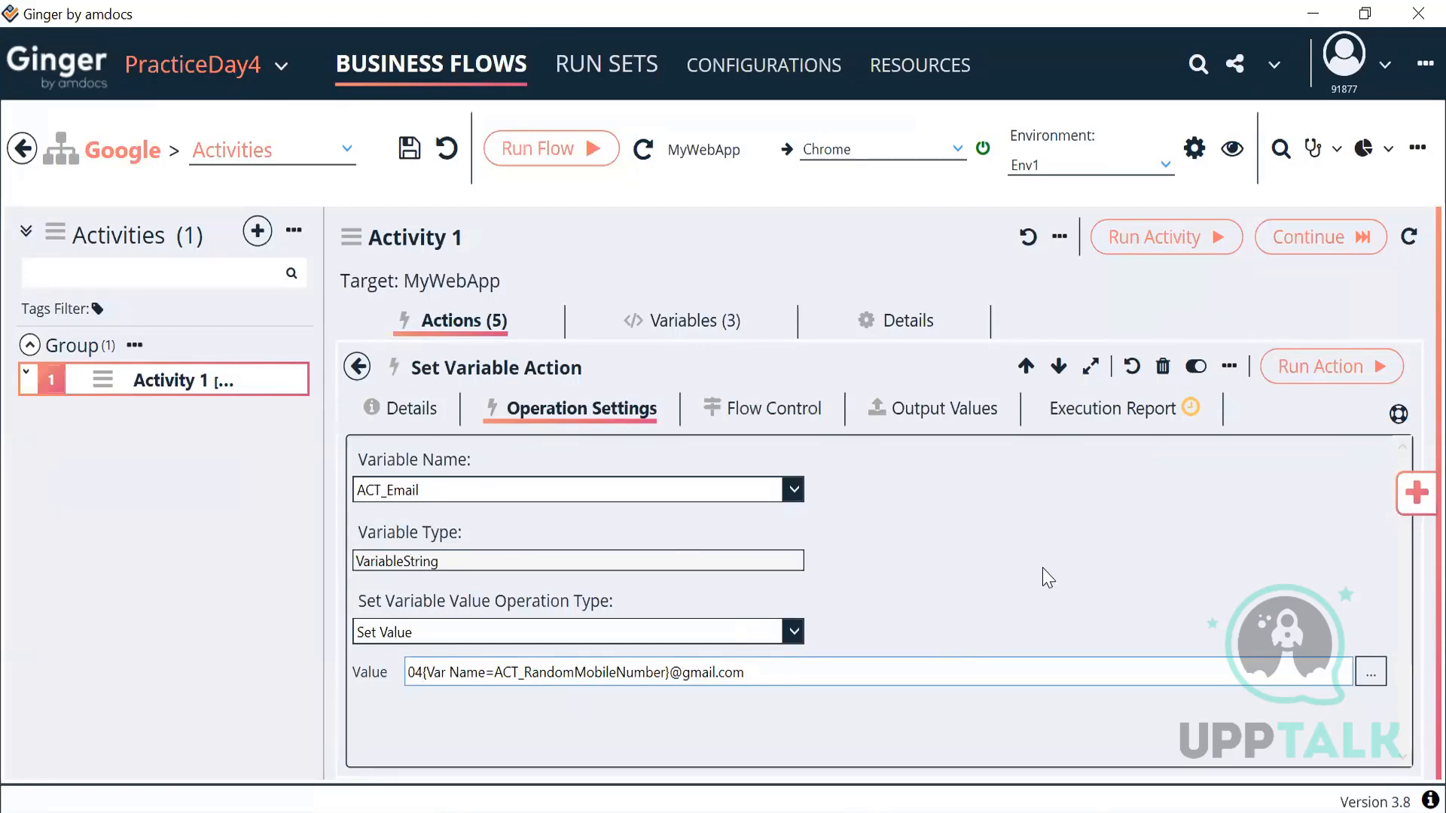
{"action": "left_click", "coordinate": [1310, 376]}
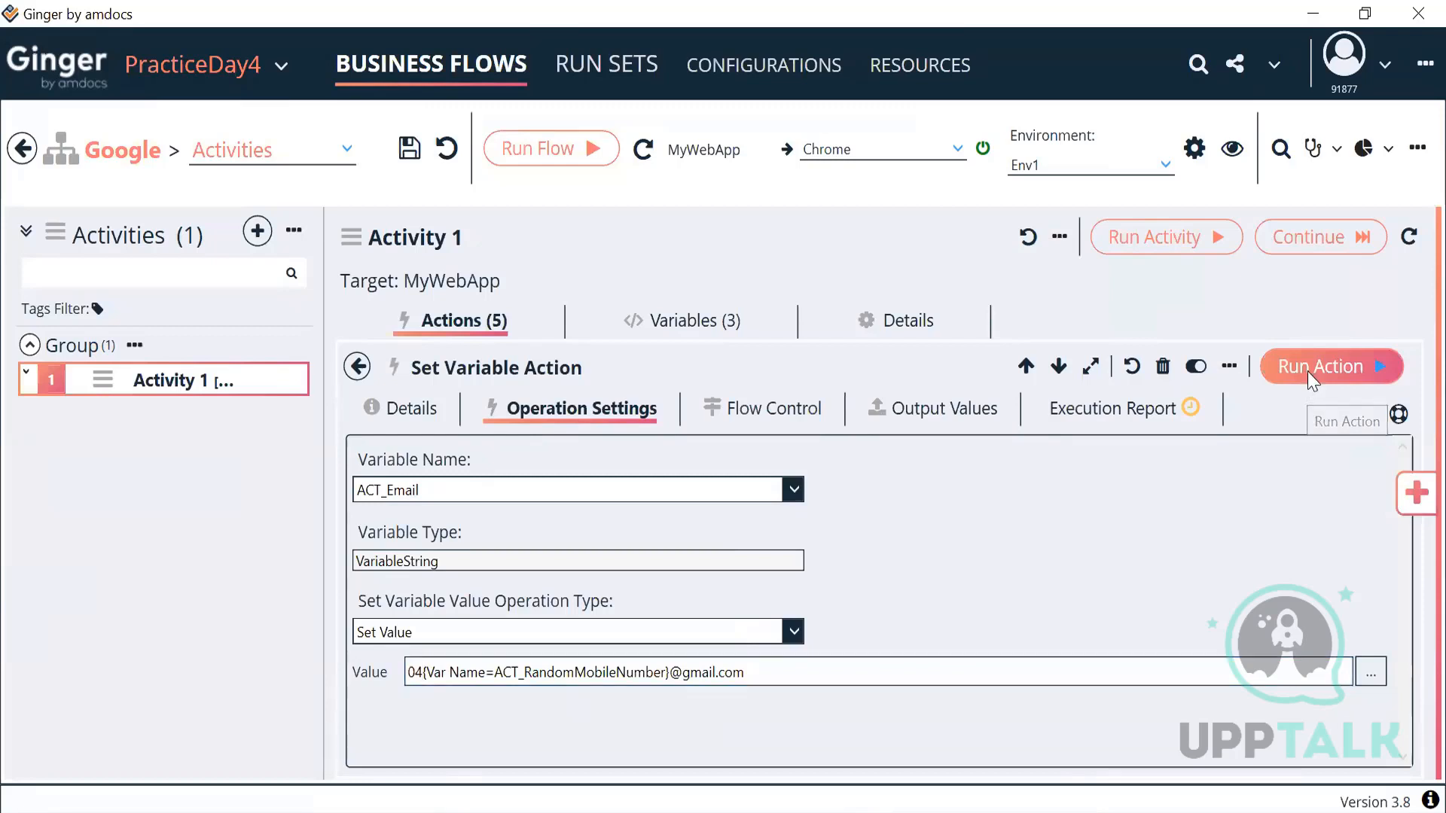
{"action": "left_click", "coordinate": [1122, 407]}
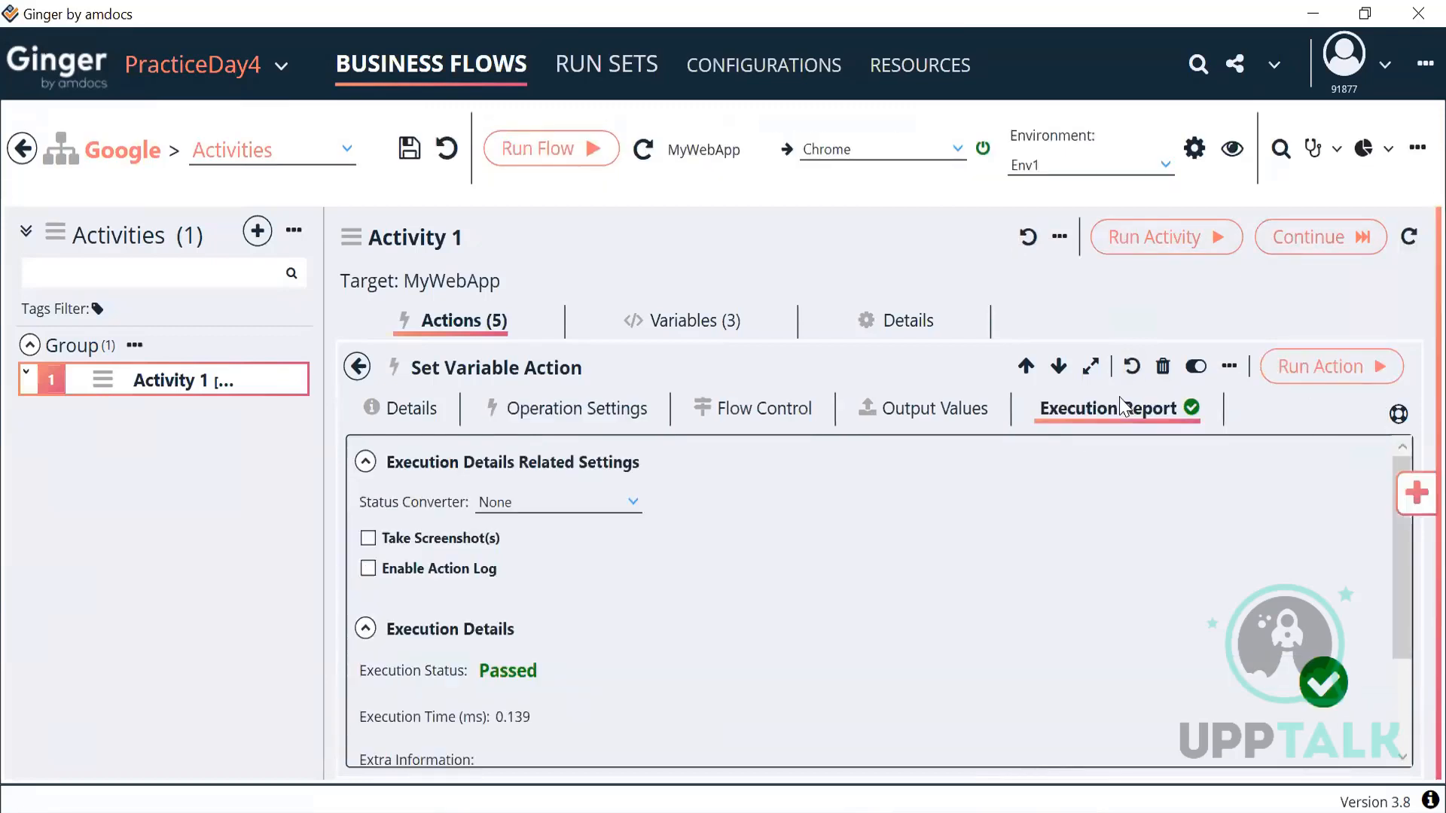
{"action": "scroll", "coordinate": [826, 640], "scroll_direction": "down", "scroll_amount": 3}
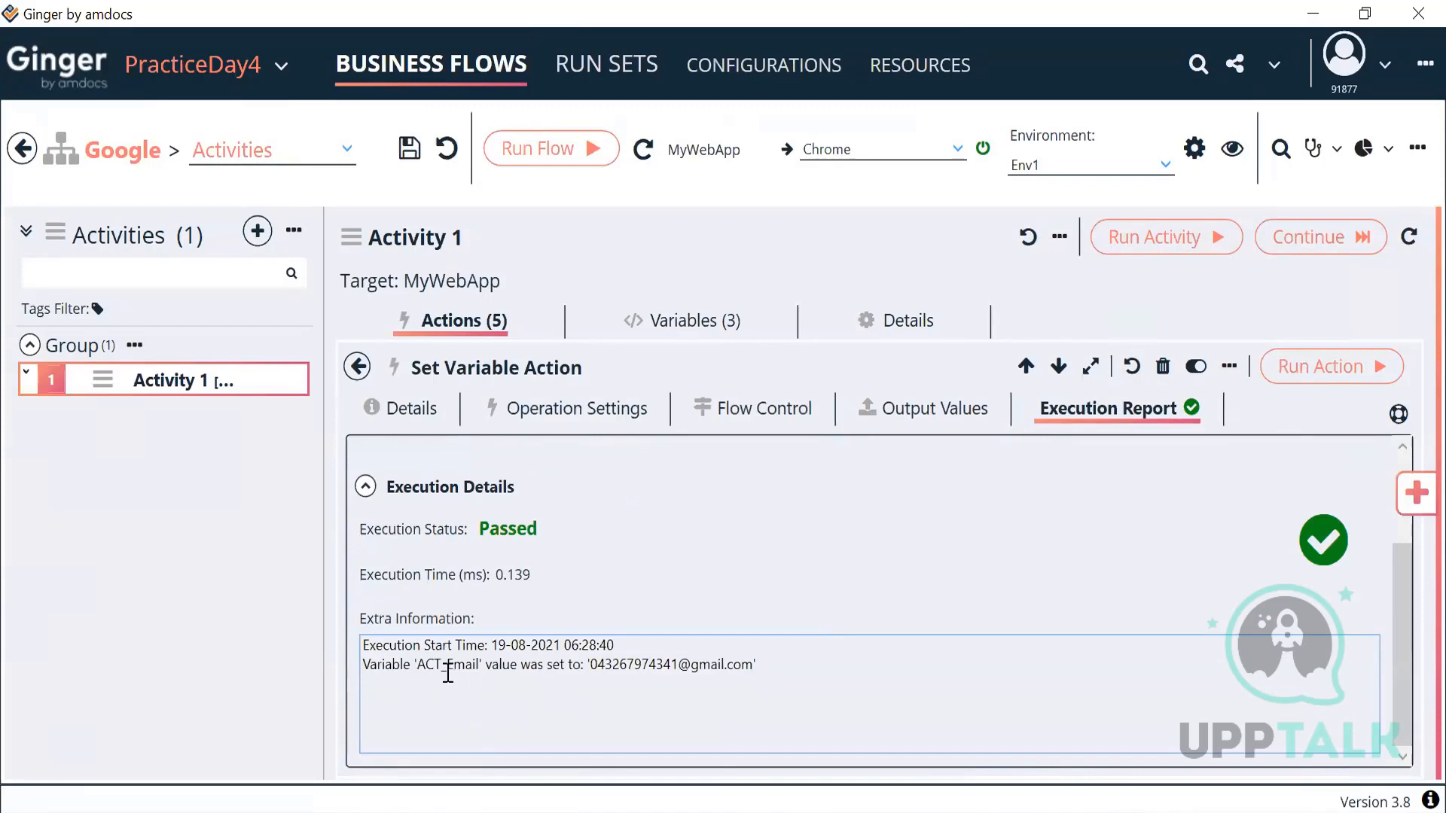
{"action": "left_click_drag", "start_coordinate": [418, 667], "coordinate": [479, 672]}
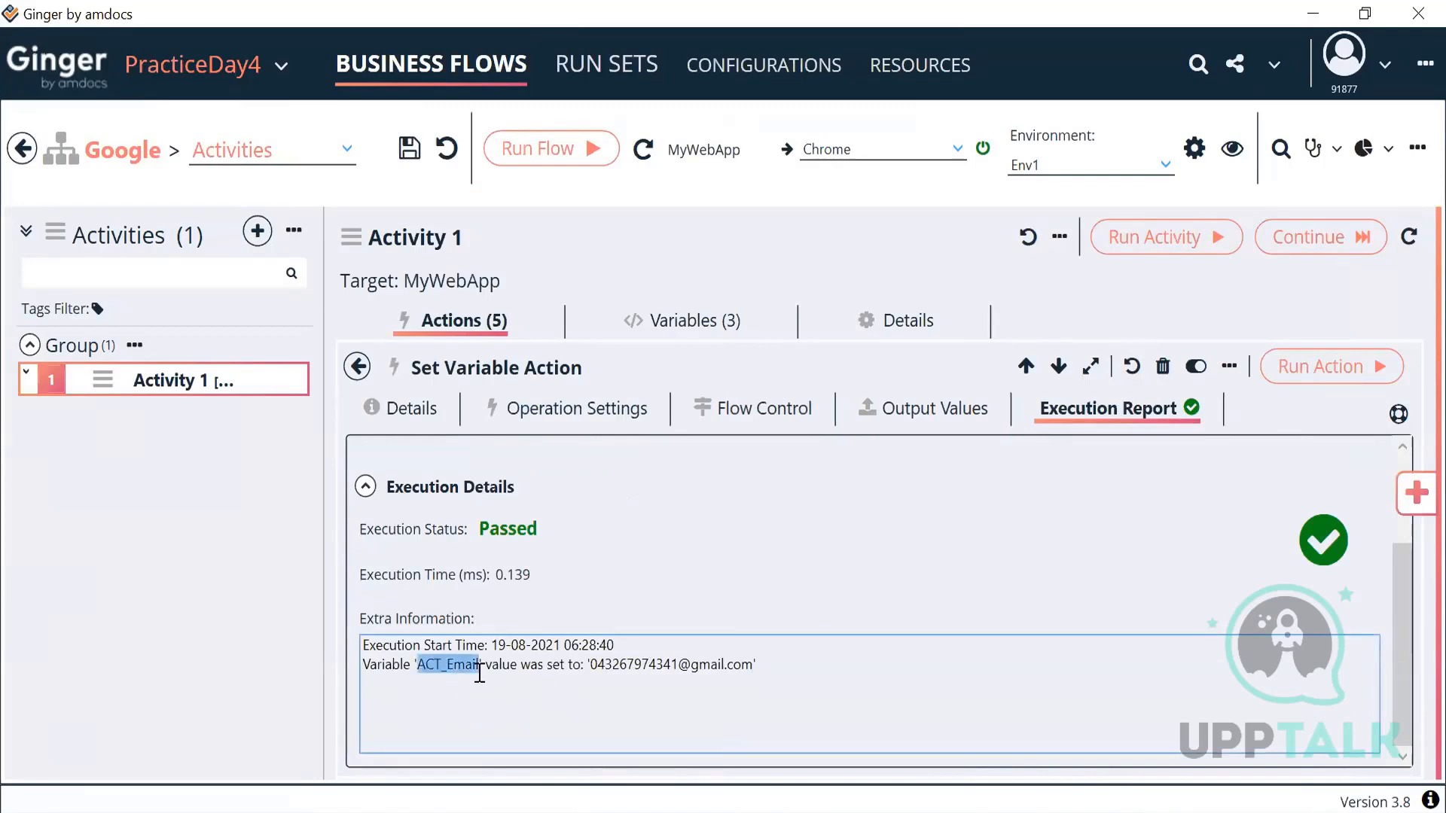
{"action": "left_click_drag", "start_coordinate": [590, 669], "coordinate": [680, 666]}
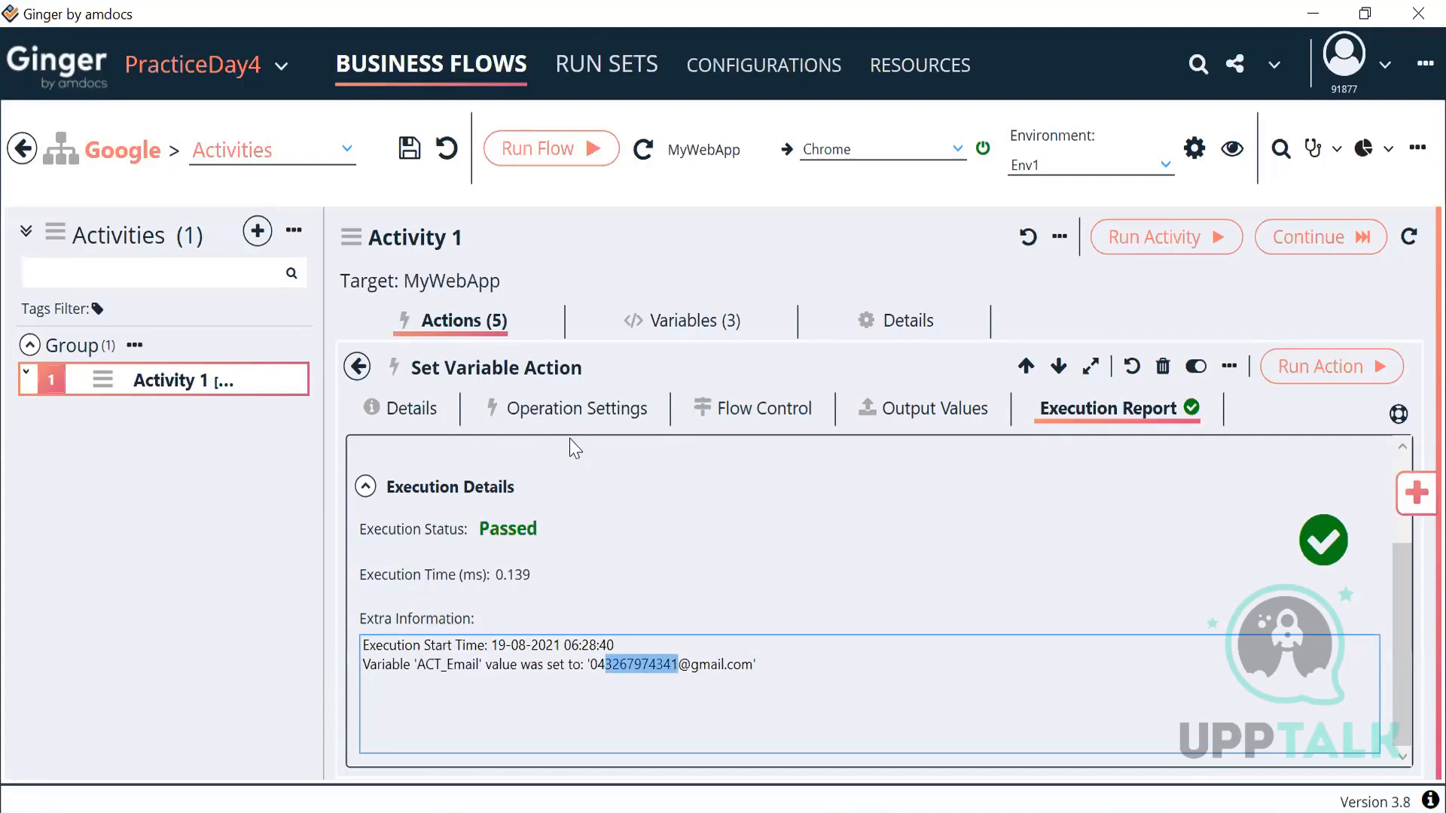
{"action": "left_click", "coordinate": [433, 414]}
Step: Rename action 5's description to 'Set Email' and return to the actions list
{"action": "left_click_drag", "start_coordinate": [510, 532], "coordinate": [451, 529]}
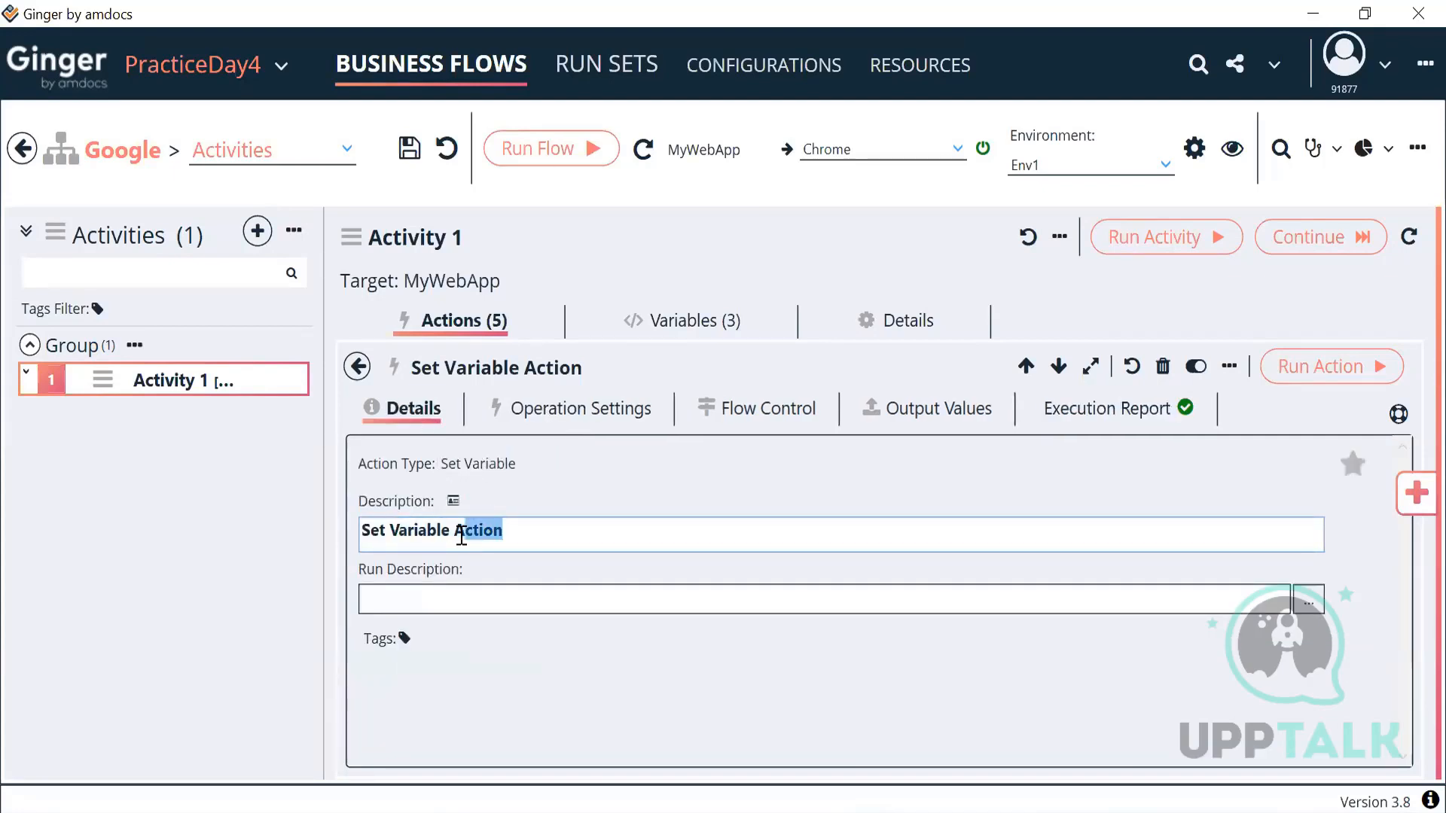
{"action": "type", "text": "E"}
{"action": "key", "text": "BackSpace"}
{"action": "key", "text": "BackSpace"}
{"action": "key", "text": "BackSpace"}
{"action": "key", "text": "BackSpace"}
{"action": "key", "text": "BackSpace"}
{"action": "key", "text": "BackSpace"}
{"action": "key", "text": "BackSpace"}
{"action": "key", "text": "BackSpace"}
{"action": "key", "text": "BackSpace"}
{"action": "key", "text": "BackSpace"}
{"action": "type", "text": "Email"}
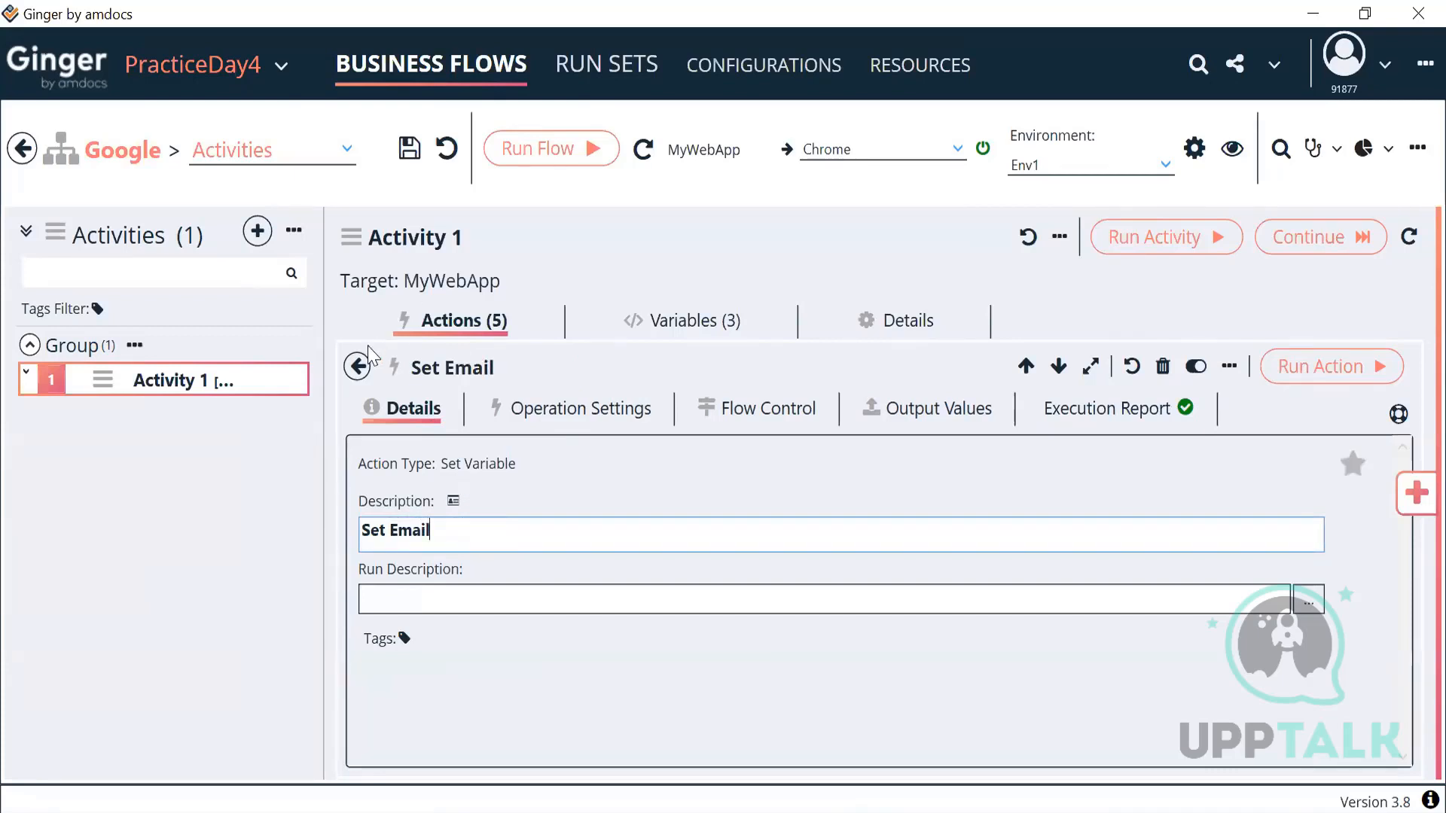
{"action": "left_click", "coordinate": [357, 368]}
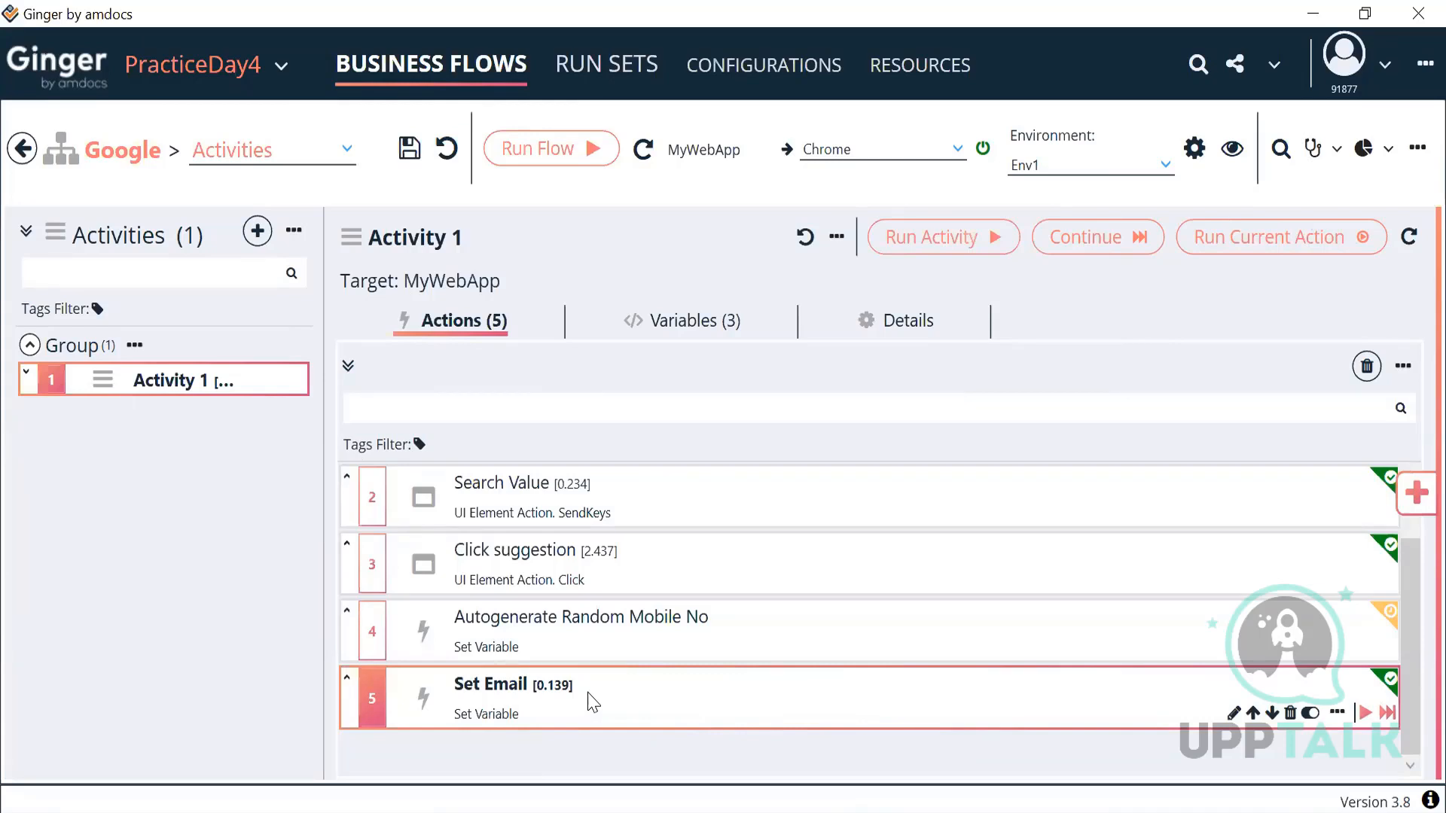
Step: Review the operation settings of the Autogenerate Random Mobile No action
{"action": "double_click", "coordinate": [641, 644]}
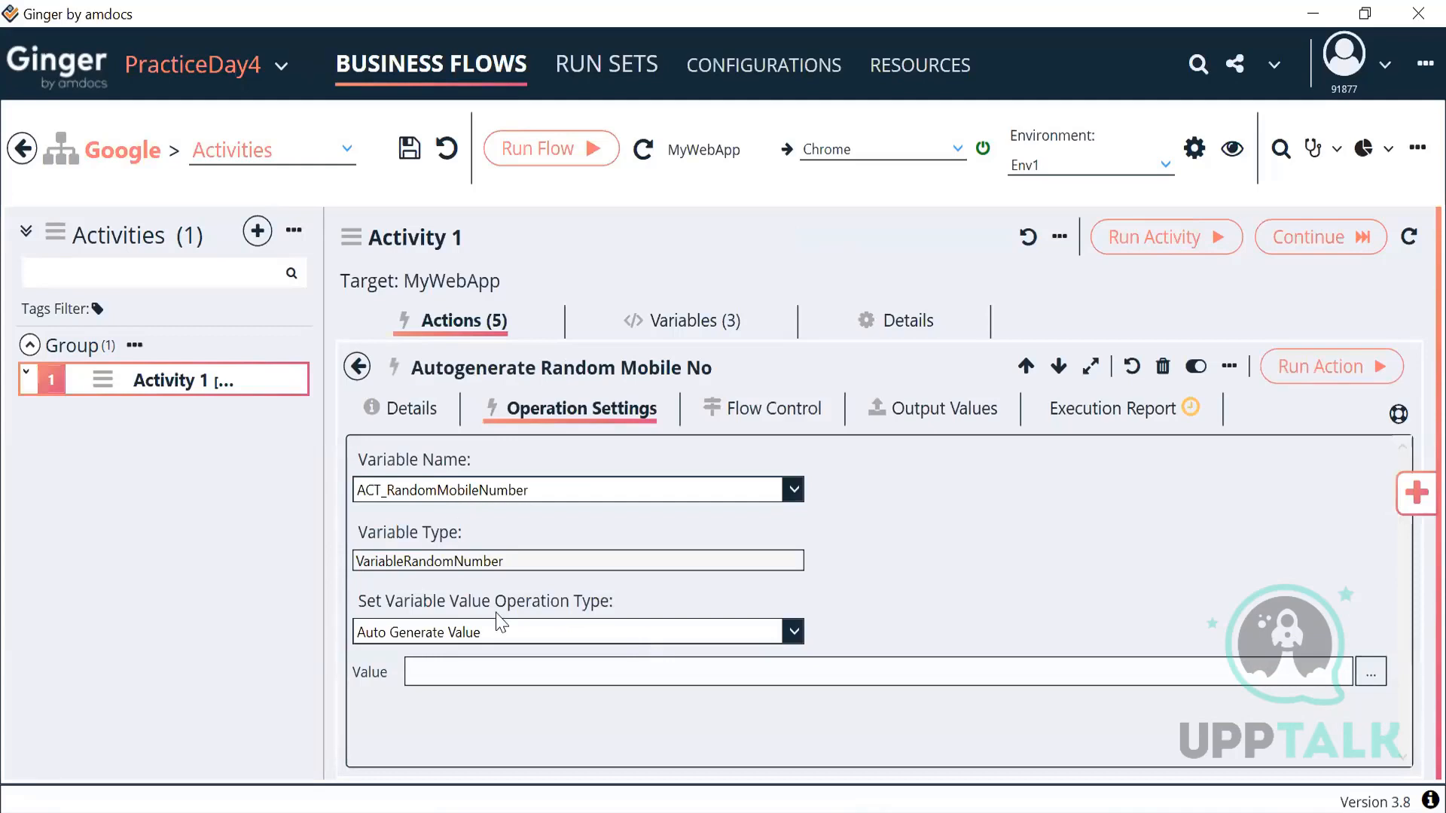
{"action": "left_click", "coordinate": [500, 637]}
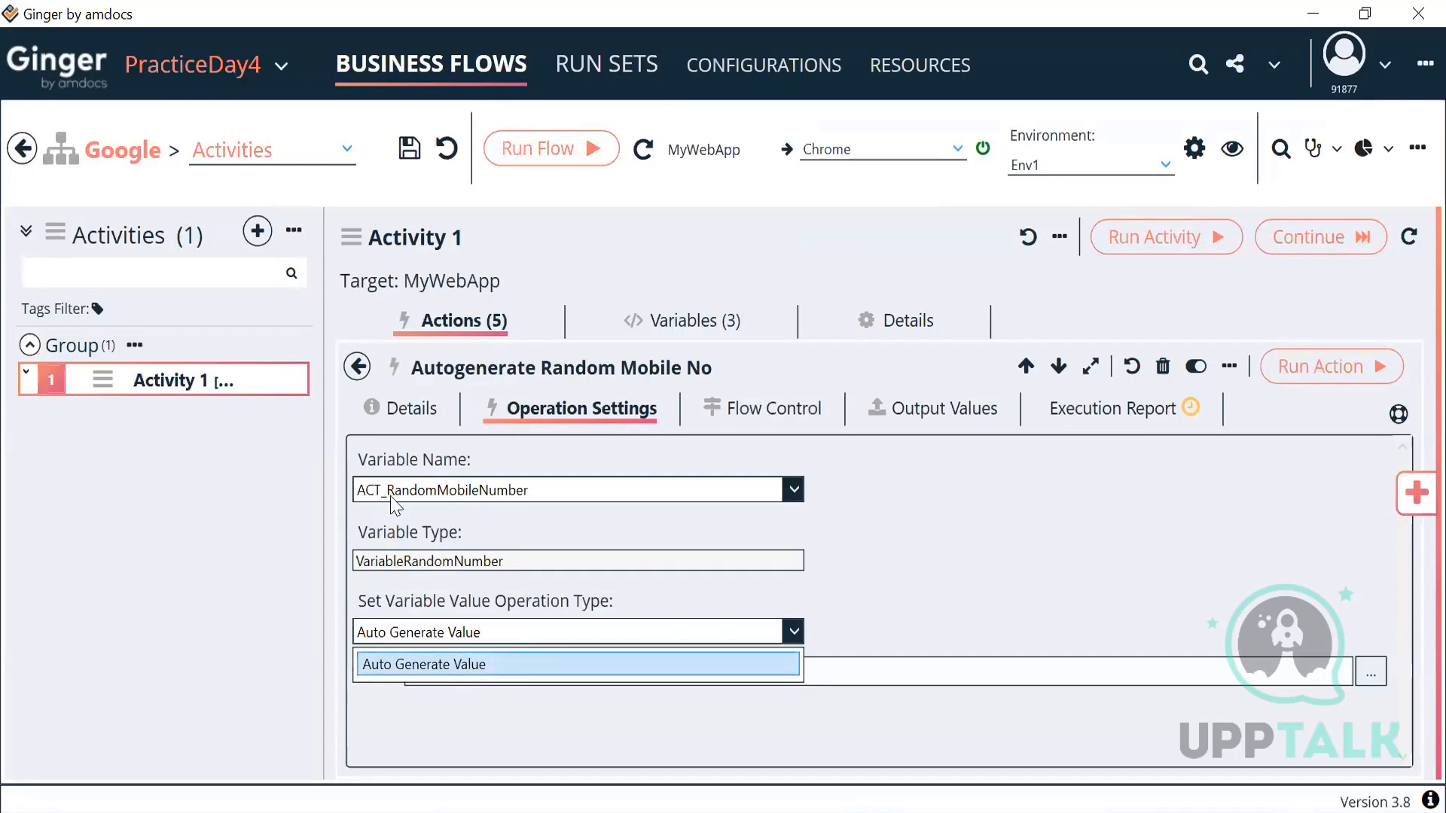
{"action": "left_click", "coordinate": [354, 377]}
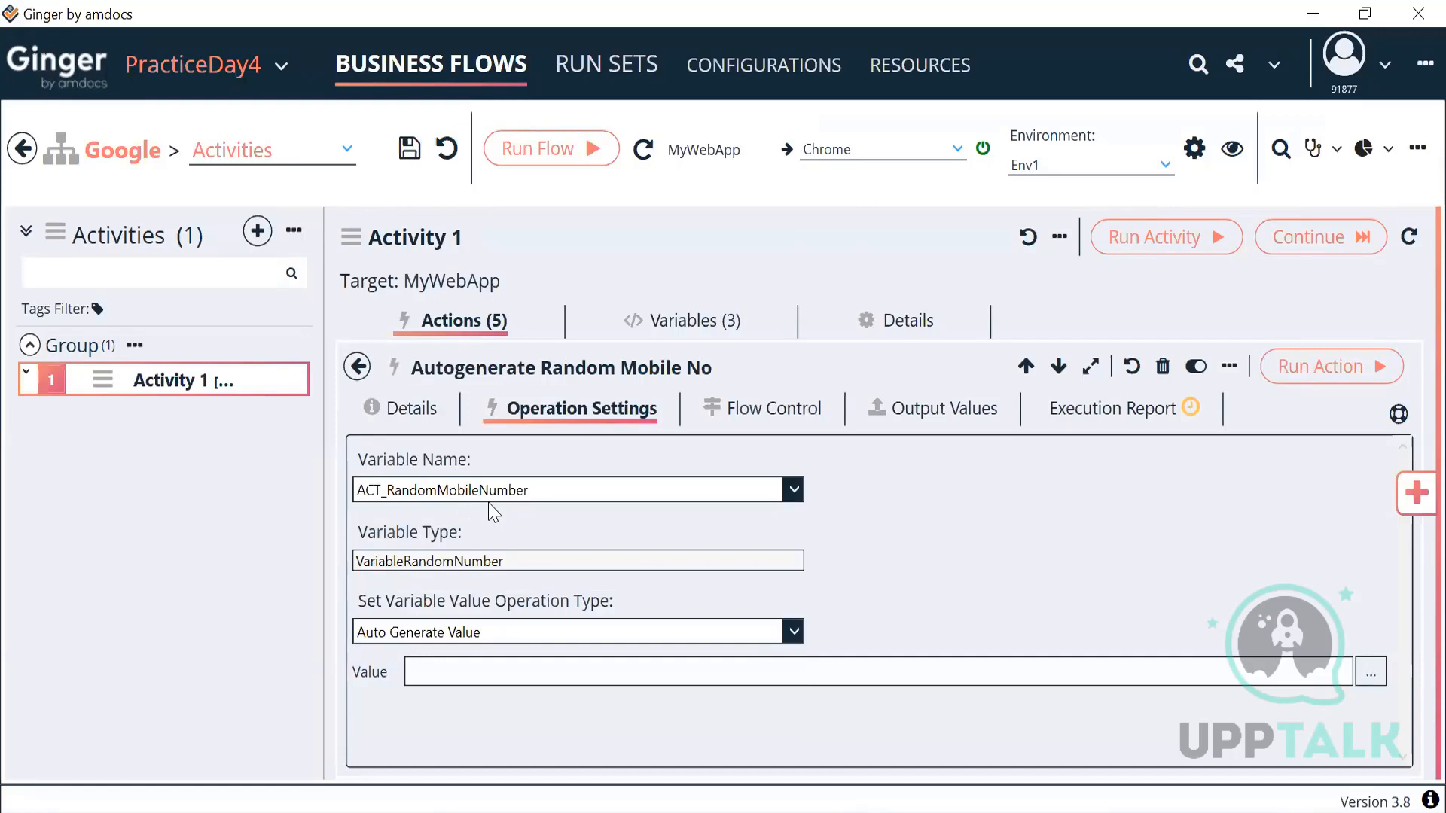
{"action": "left_click_drag", "start_coordinate": [482, 562], "coordinate": [346, 597]}
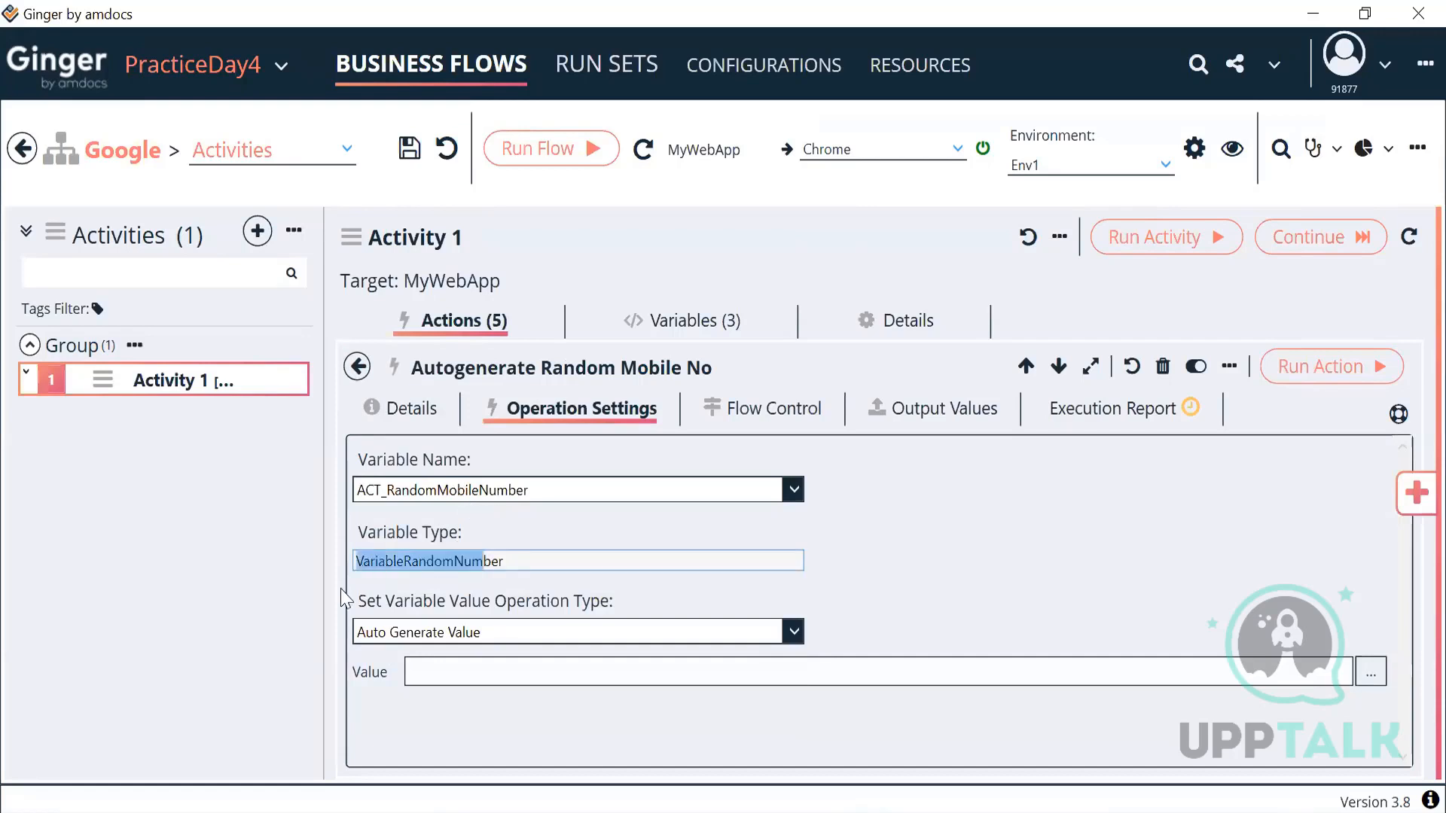
{"action": "left_click", "coordinate": [358, 373]}
Step: Review the Set Email action's settings, keeping its operation type as Set Value
{"action": "left_click", "coordinate": [549, 716]}
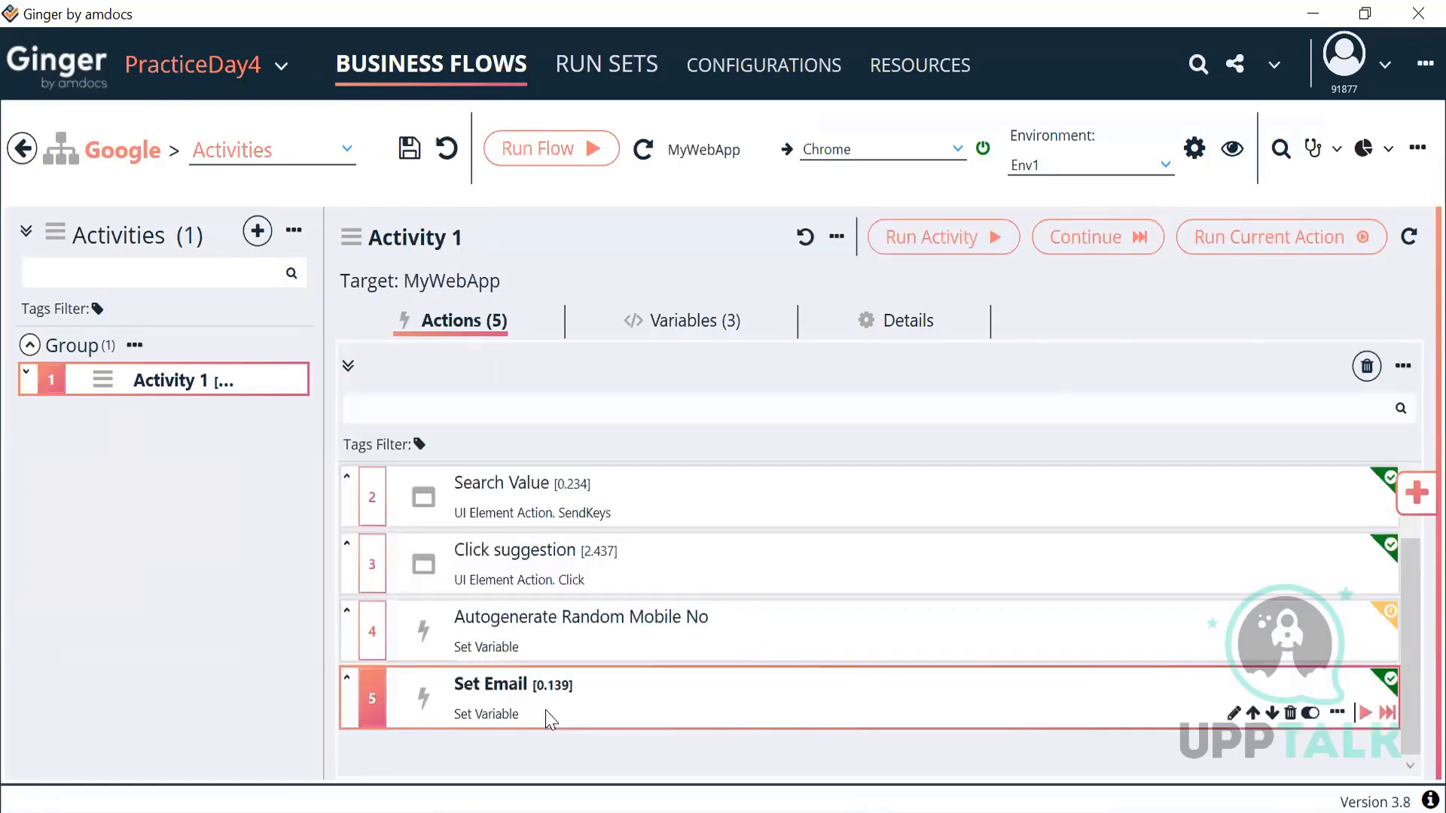
{"action": "double_click", "coordinate": [549, 716]}
{"action": "left_click", "coordinate": [518, 405]}
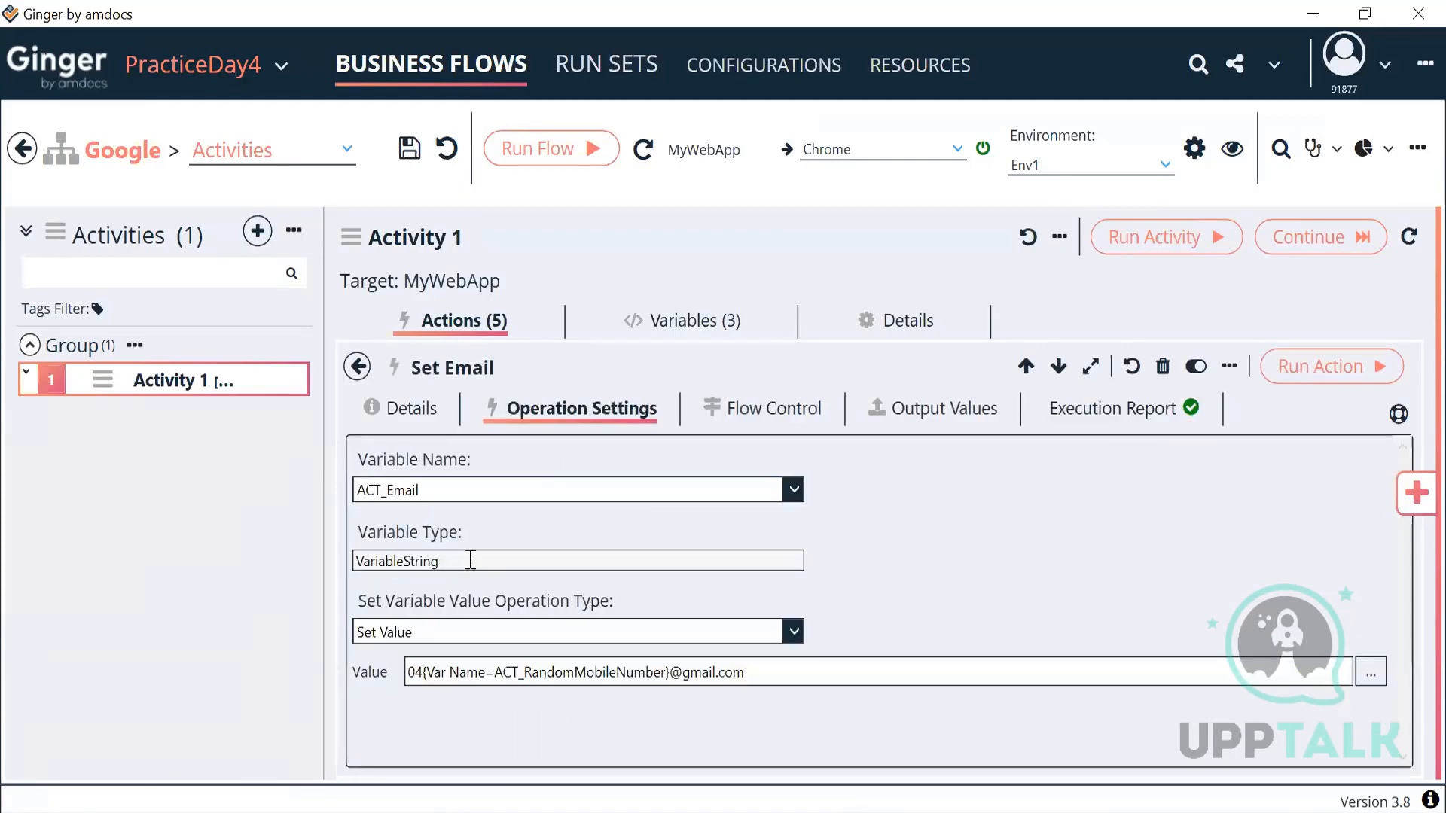
{"action": "double_click", "coordinate": [417, 559]}
{"action": "left_click", "coordinate": [459, 638]}
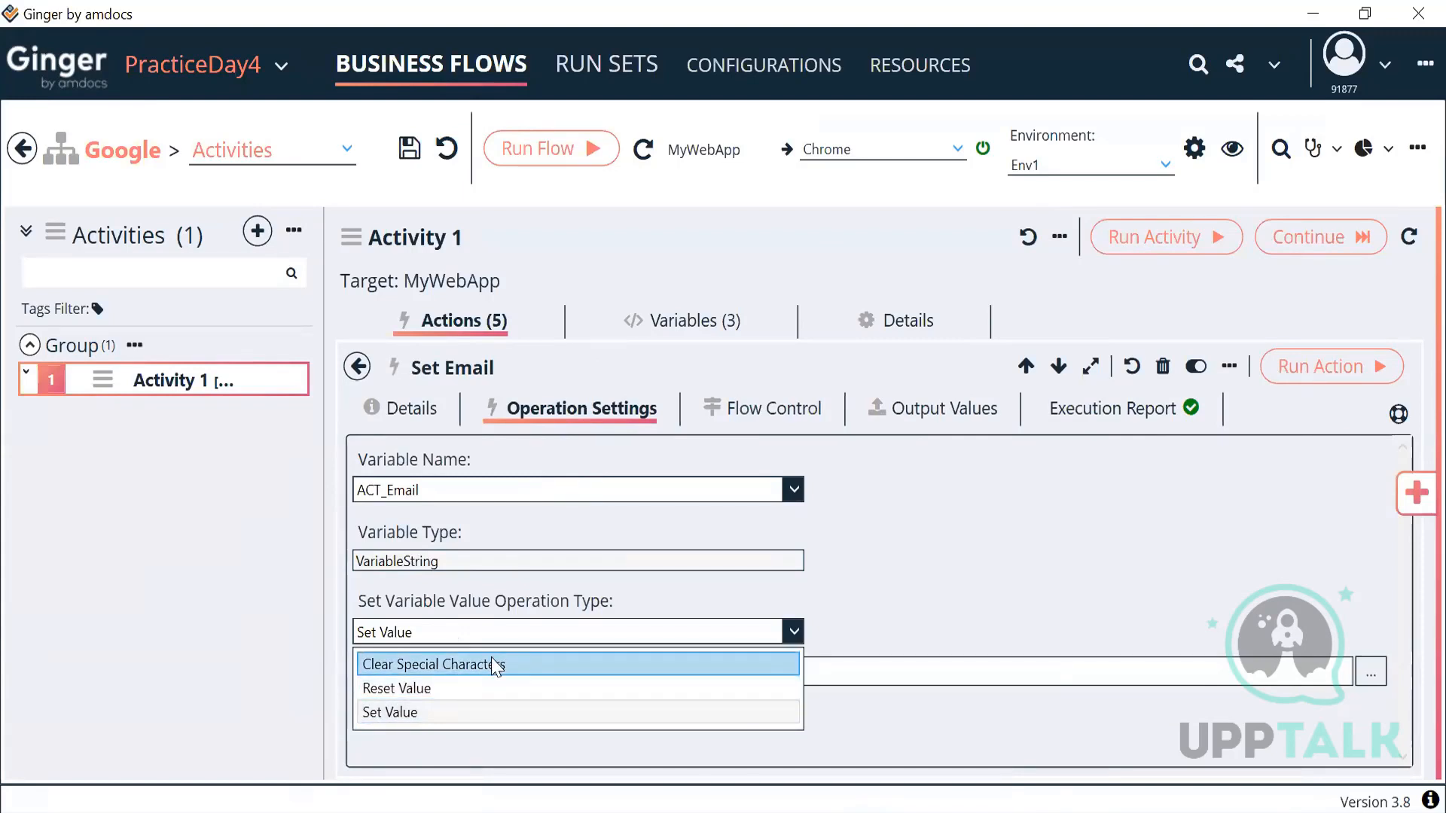
{"action": "left_click", "coordinate": [444, 557]}
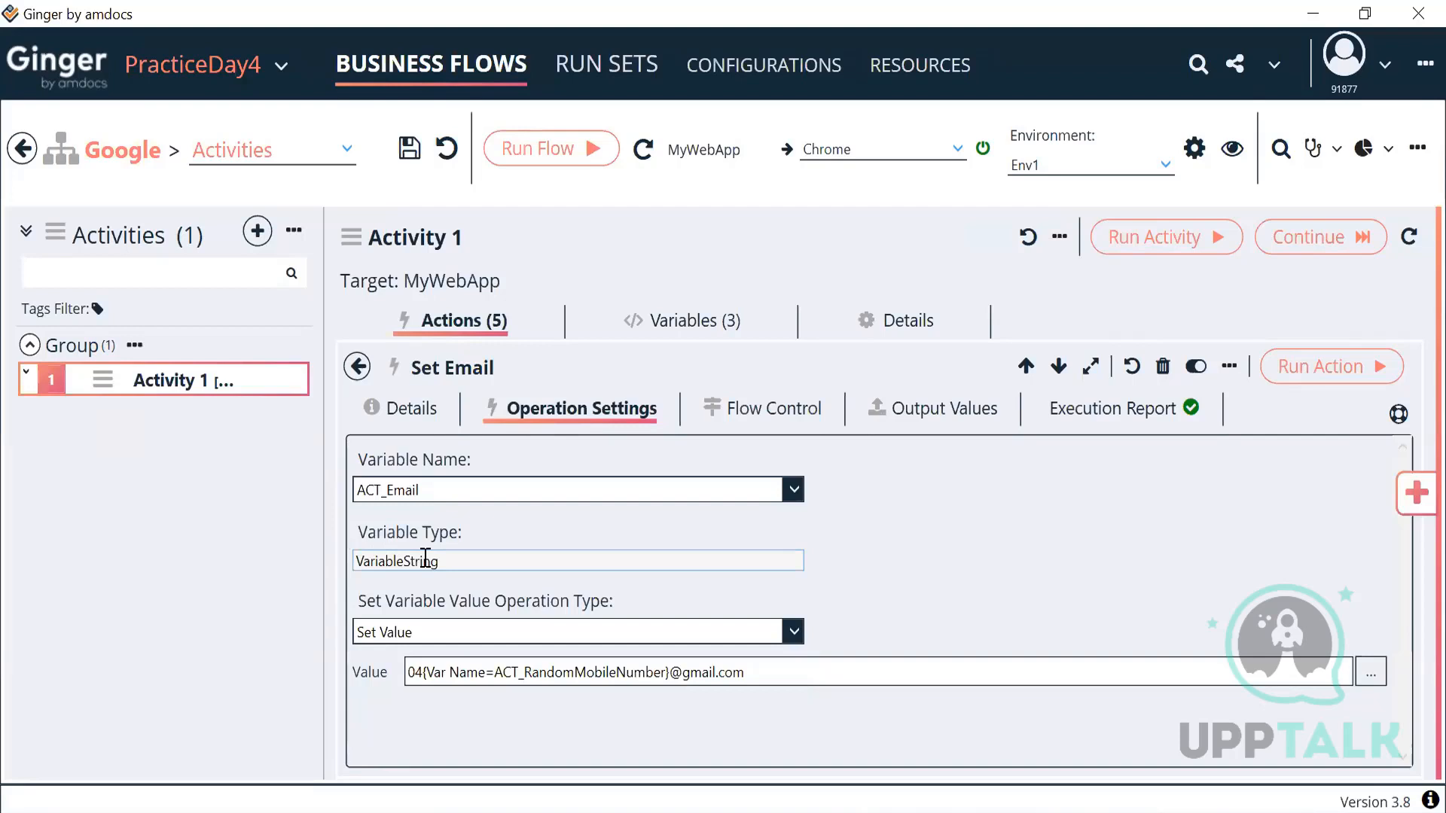
{"action": "left_click", "coordinate": [425, 635]}
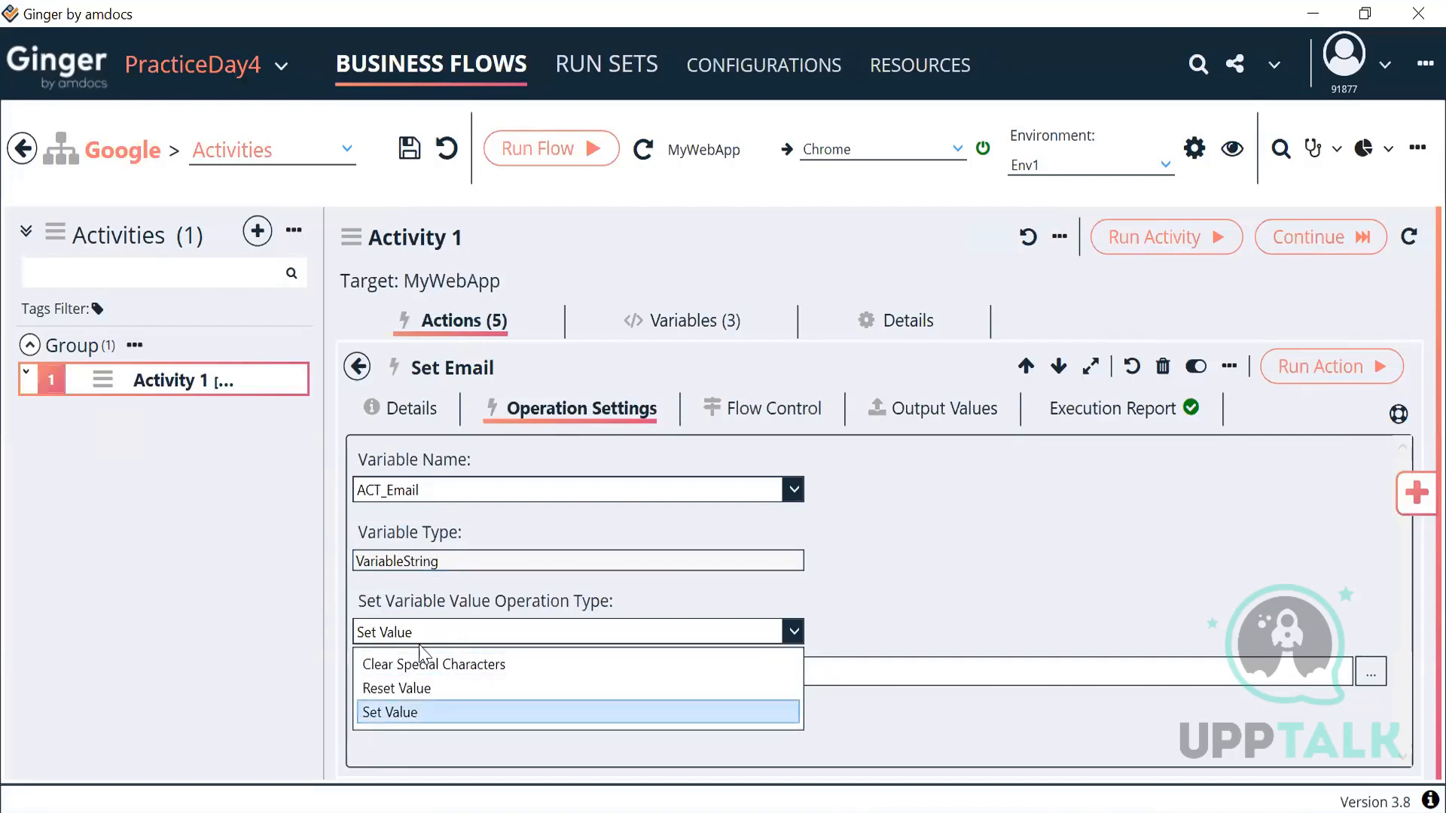
{"action": "left_click", "coordinate": [435, 636]}
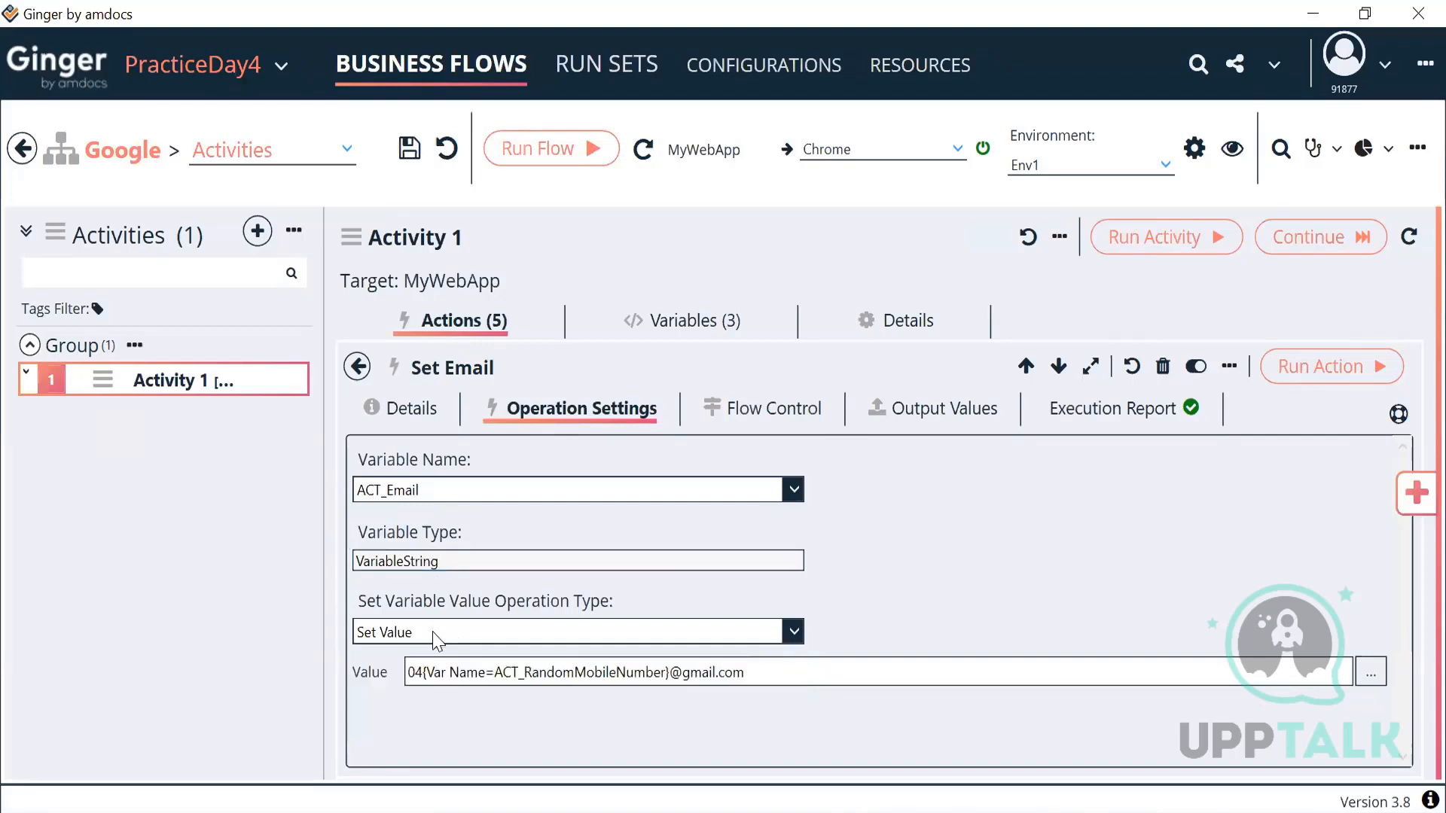
Step: Return to Activity 1's variables and start adding a new variable
{"action": "left_click", "coordinate": [359, 368]}
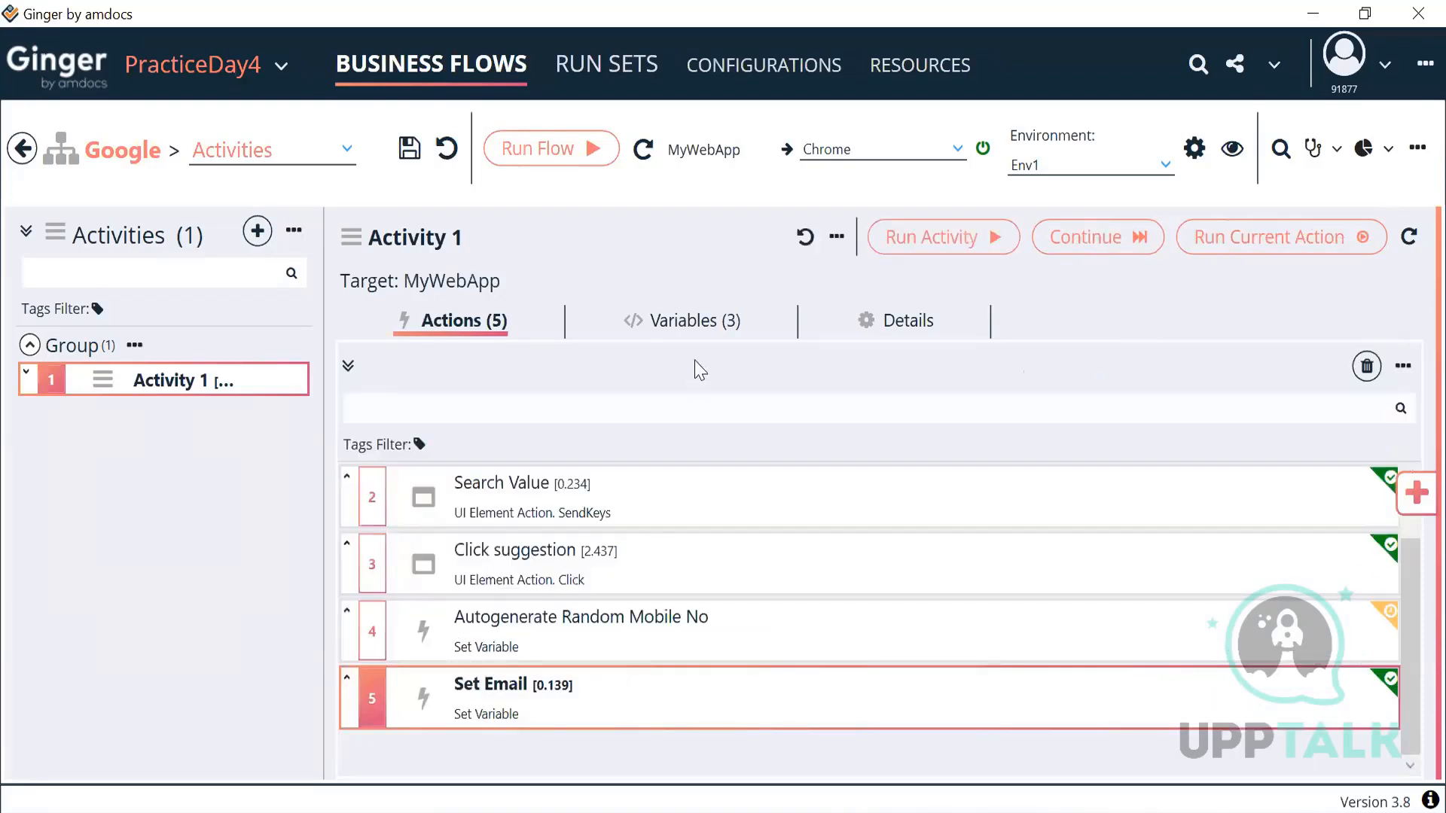
{"action": "left_click", "coordinate": [701, 322]}
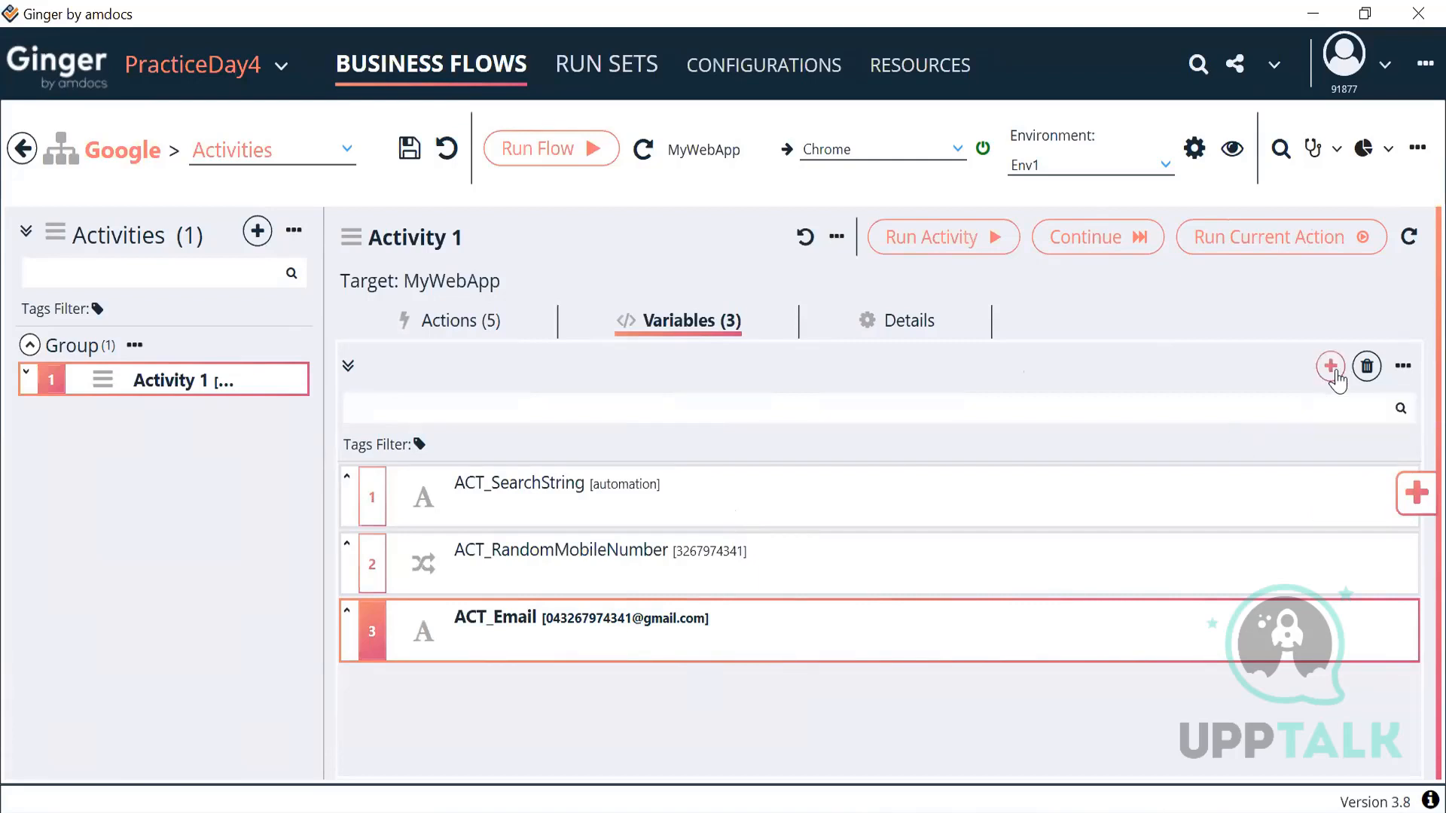
{"action": "left_click", "coordinate": [1332, 369]}
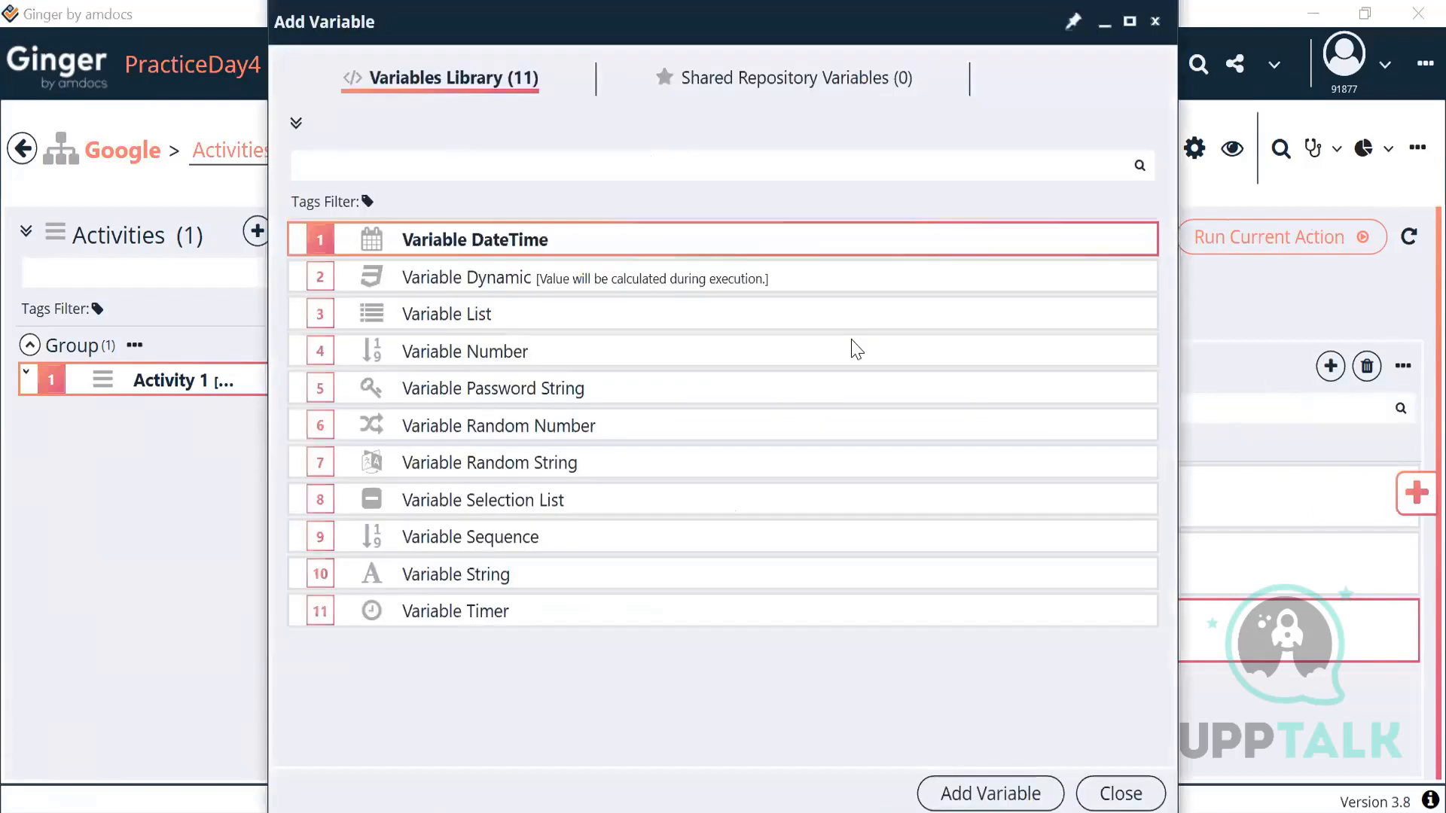
Step: Add a List variable to Activity 1 and rename it ACT_Customer
{"action": "left_click", "coordinate": [533, 330]}
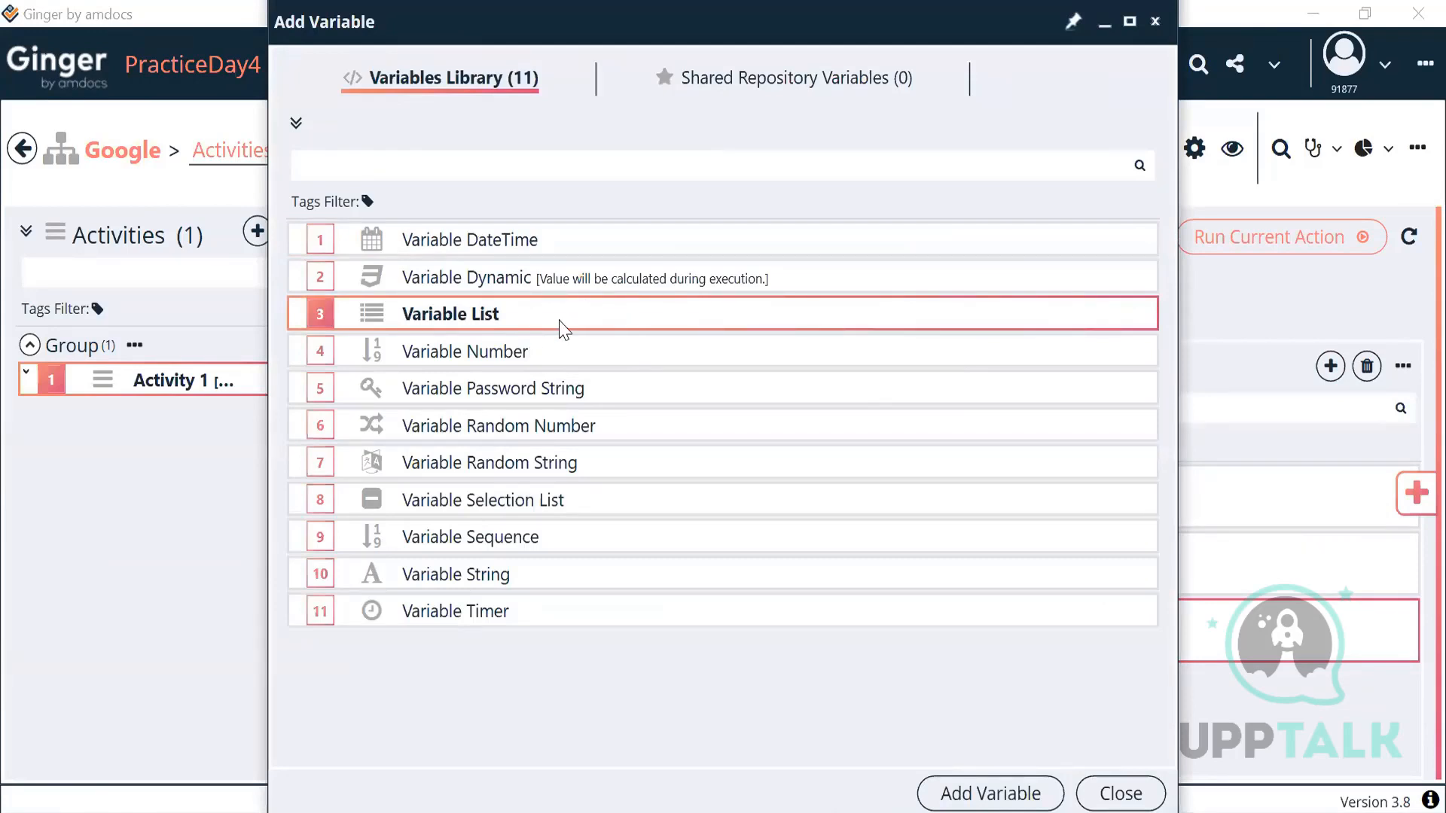
{"action": "left_click", "coordinate": [937, 795]}
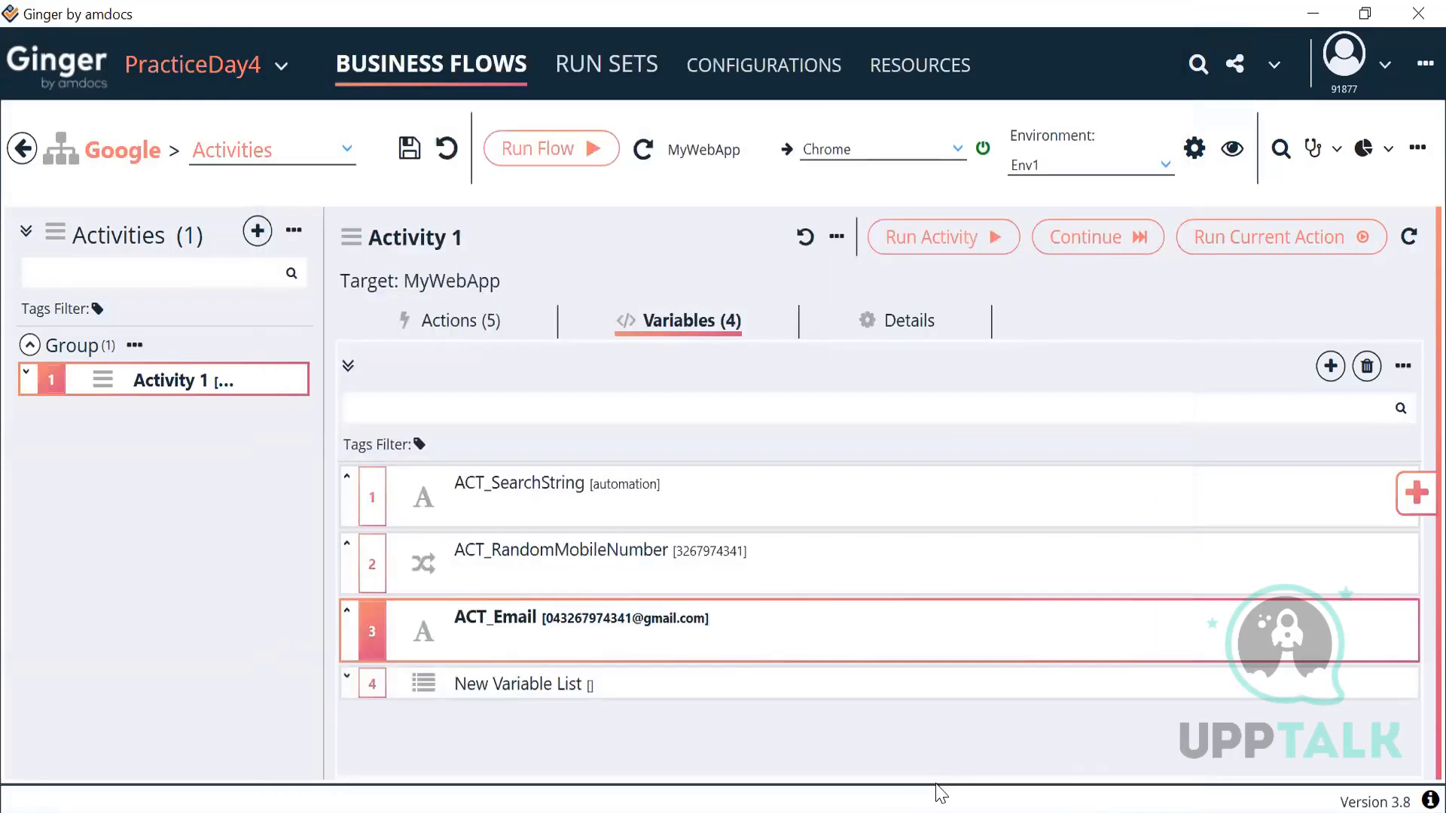
{"action": "double_click", "coordinate": [631, 697]}
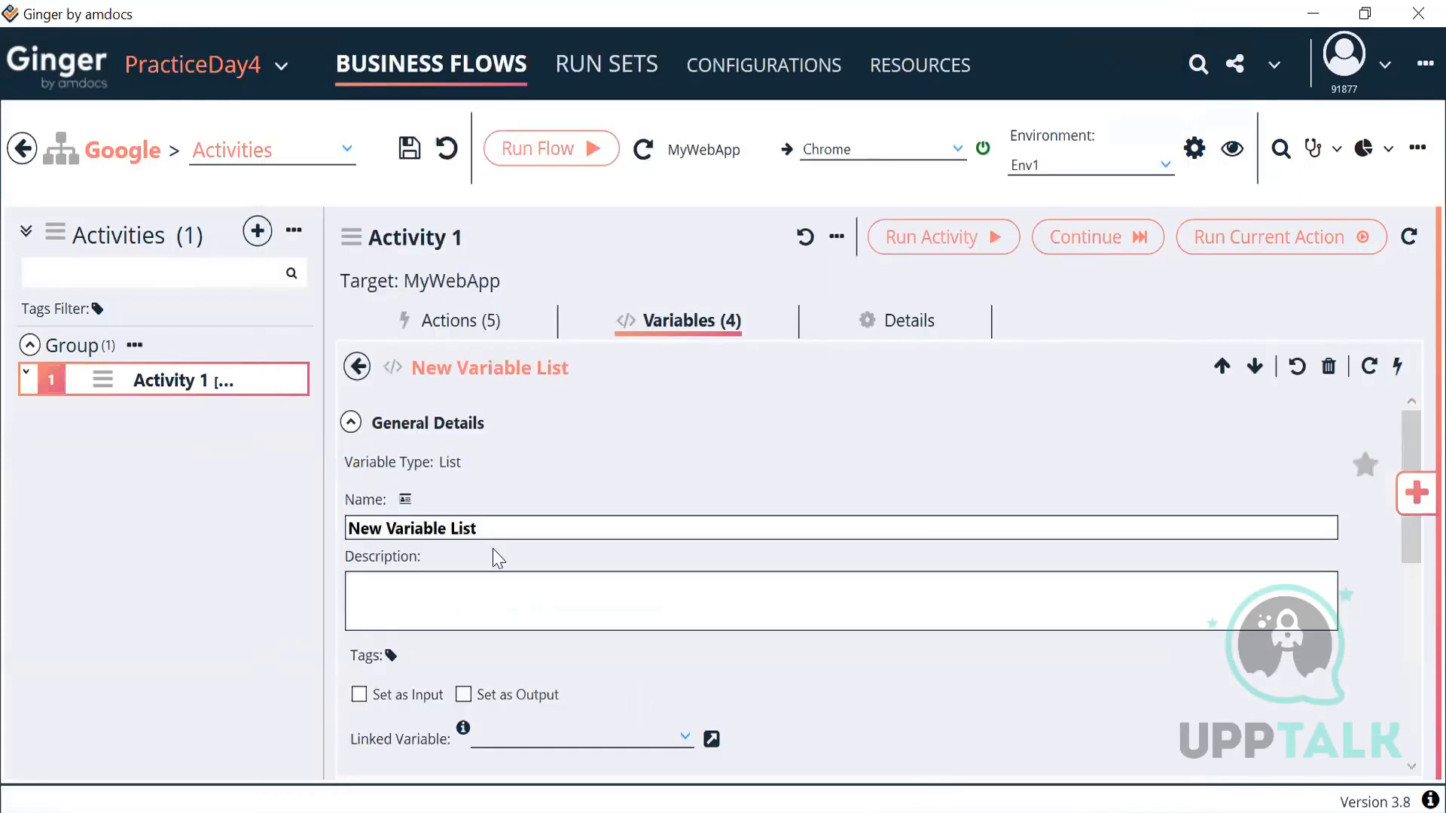
{"action": "left_click_drag", "start_coordinate": [482, 527], "coordinate": [326, 491]}
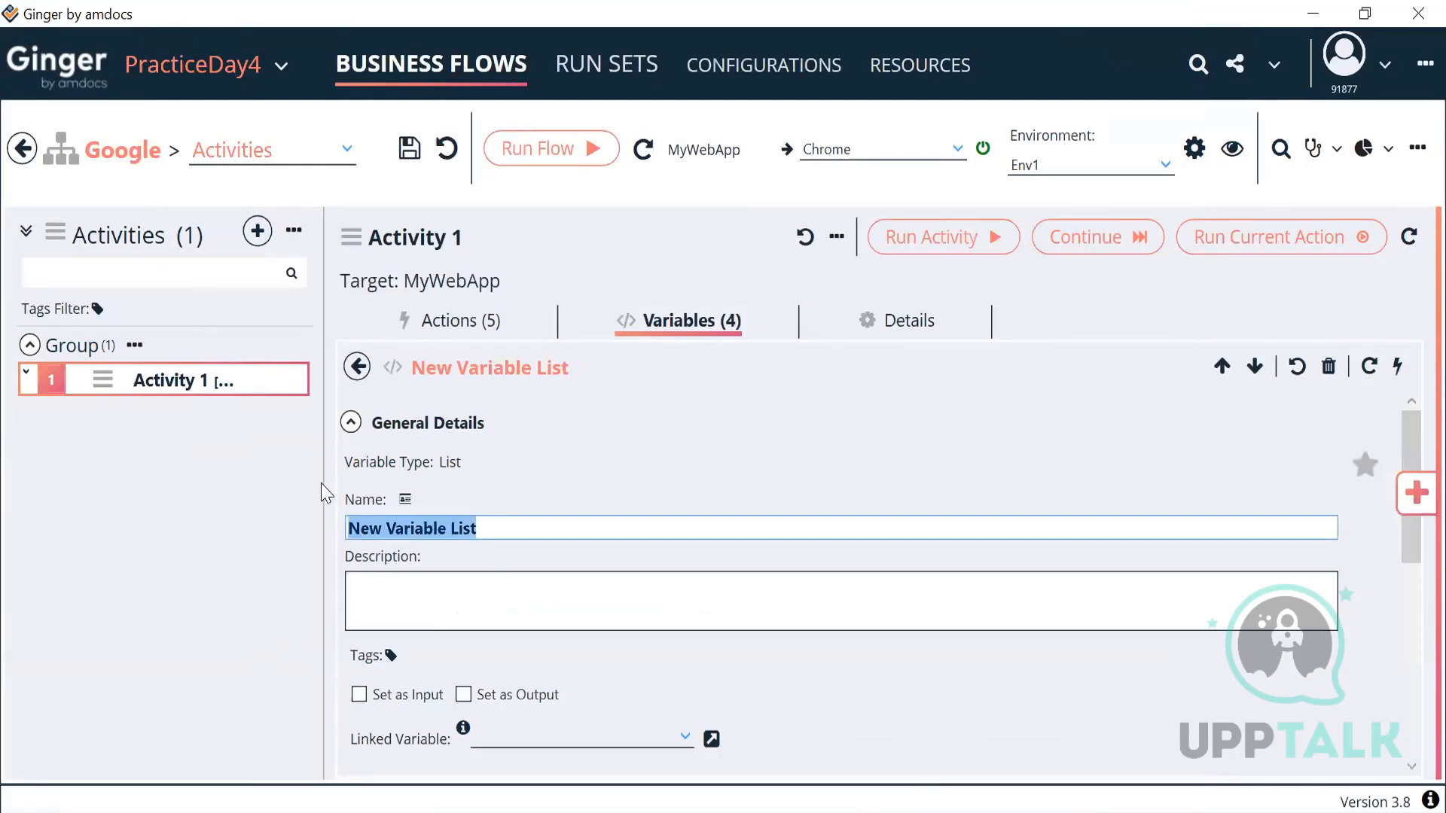
{"action": "key", "text": "BackSpace"}
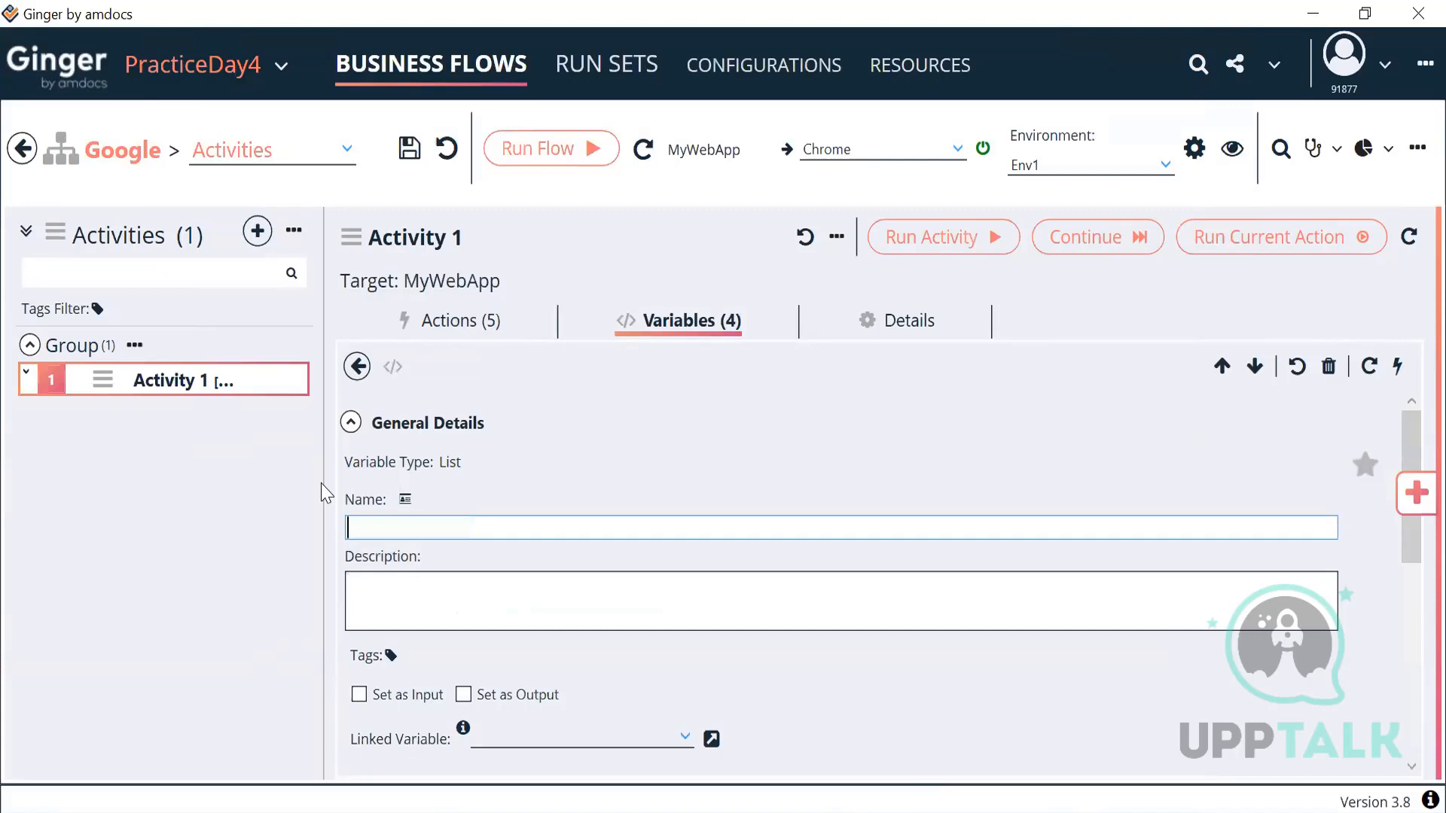
{"action": "type", "text": "ACT_Customer"}
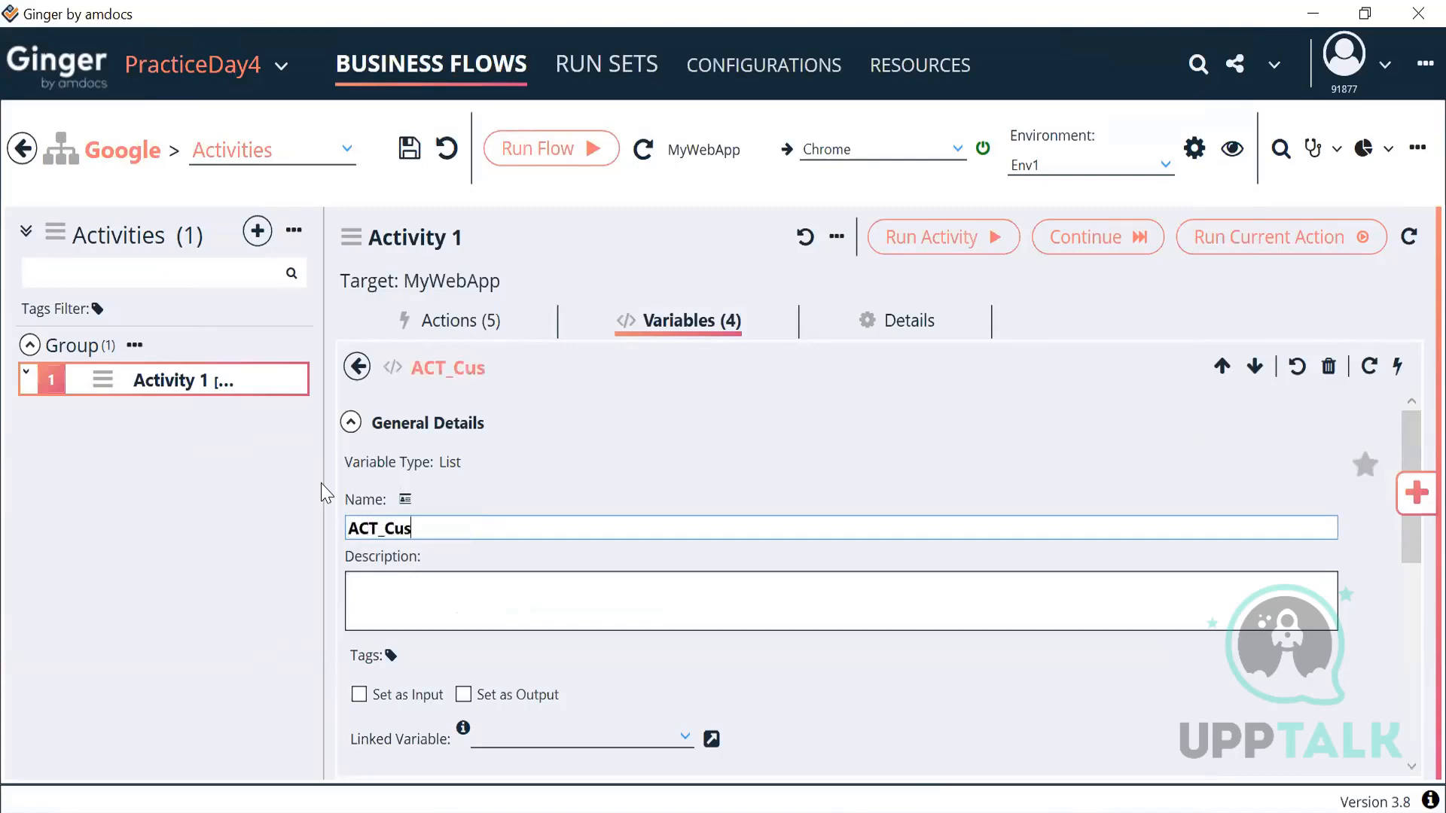
{"action": "left_click", "coordinate": [353, 424]}
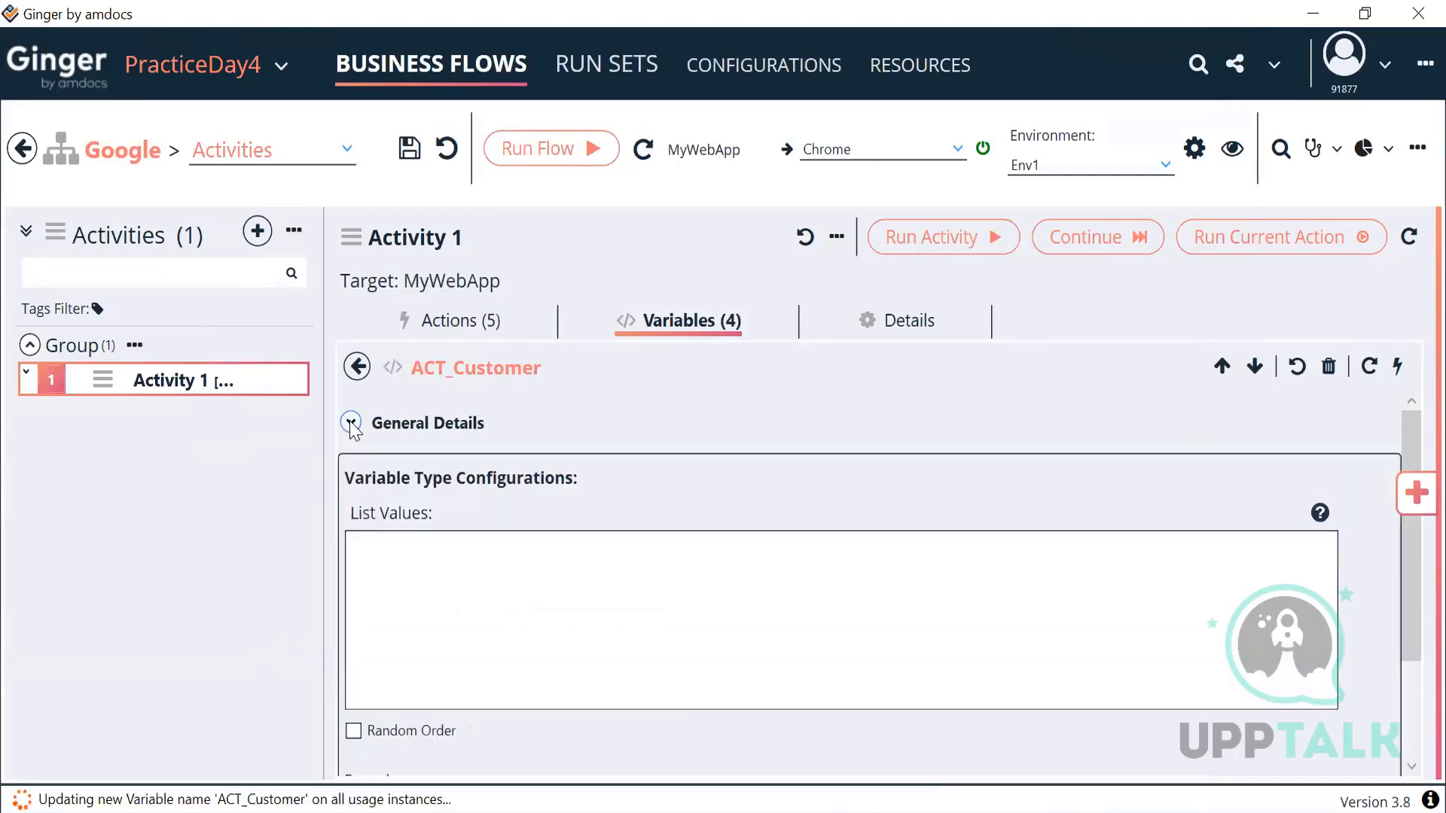
Step: Enter Prepaid,Postpaid as ACT_Customer's list values
{"action": "left_click", "coordinate": [364, 425]}
{"action": "key", "text": "ctrl+a"}
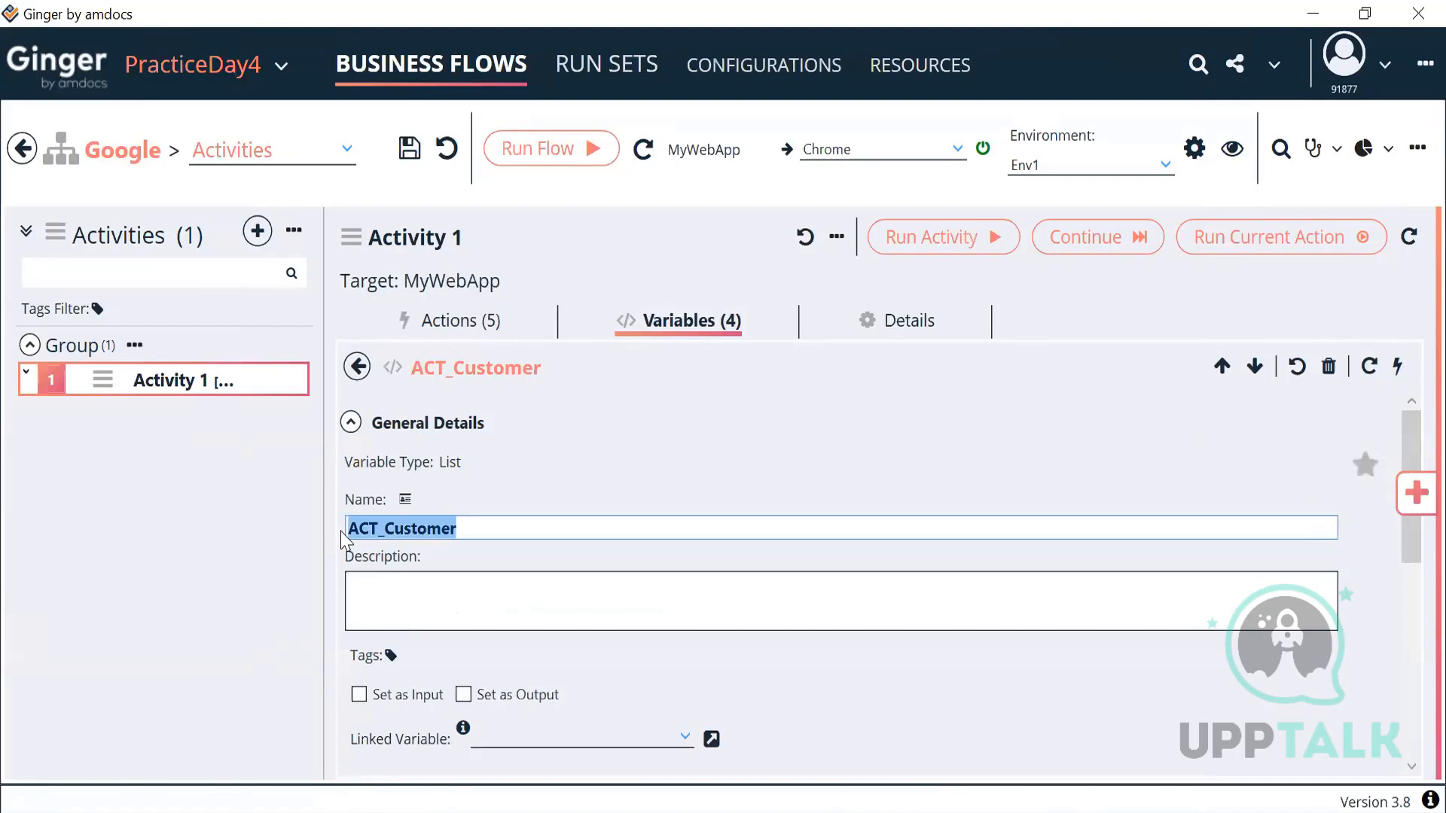
{"action": "left_click", "coordinate": [352, 422]}
{"action": "left_click", "coordinate": [451, 564]}
{"action": "type", "text": "Prepaid,"}
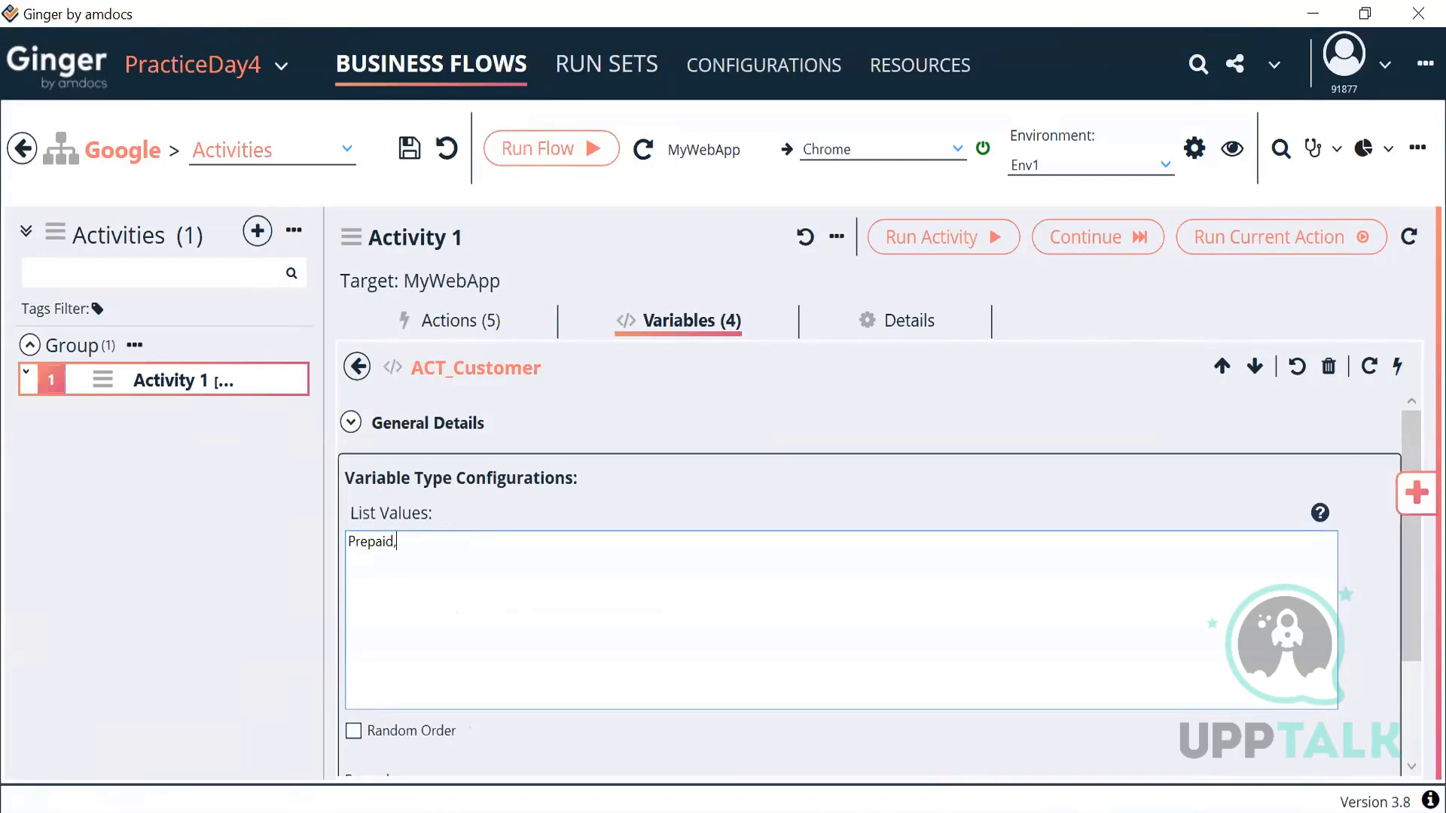
{"action": "type", "text": "Postpaid"}
{"action": "left_click_drag", "start_coordinate": [449, 542], "coordinate": [345, 542]}
{"action": "left_click", "coordinate": [351, 423]}
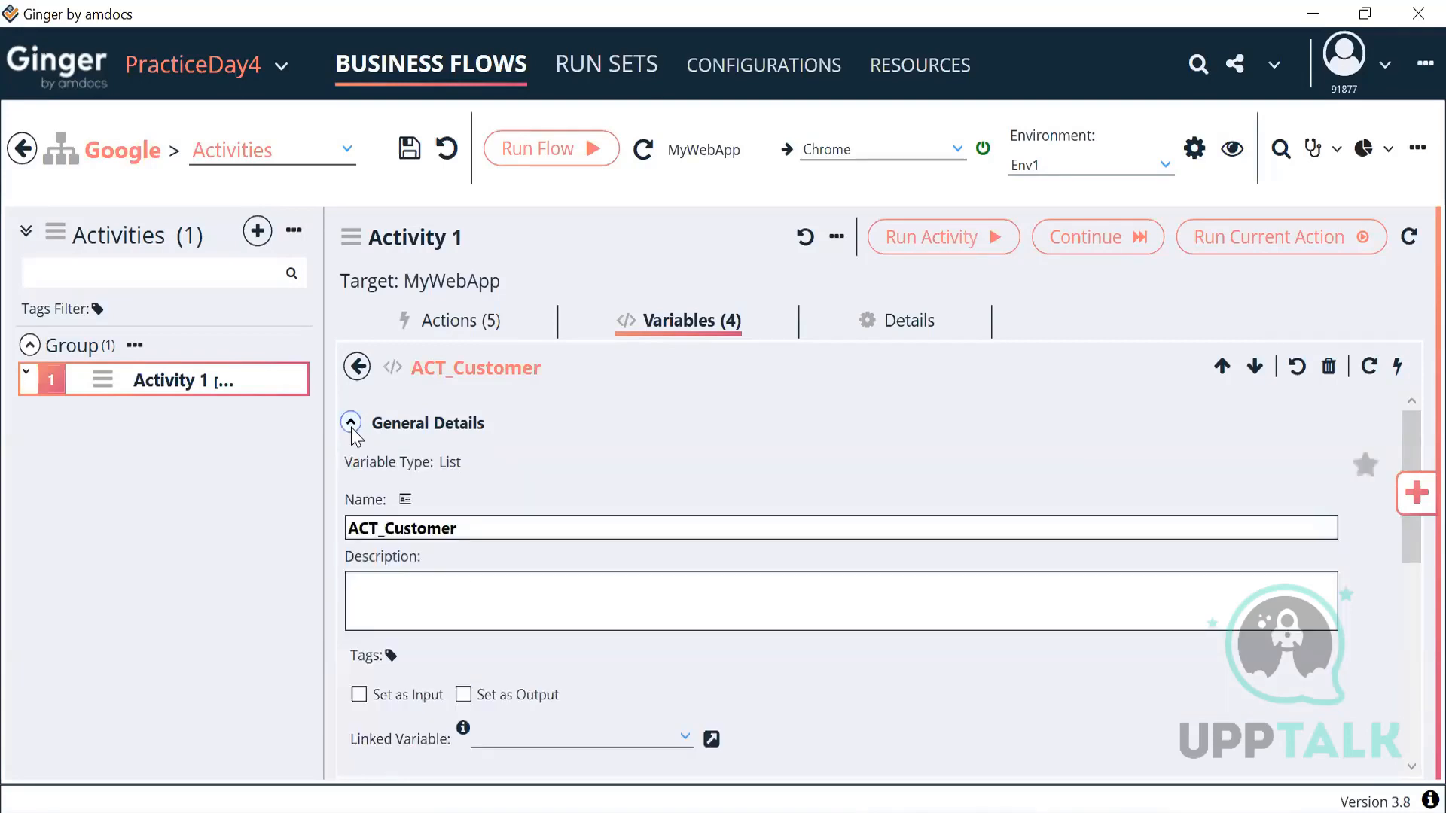
Step: Check the Prepaid and Postpaid entries in the Formula field, then return to Activity 1's actions
{"action": "scroll", "coordinate": [520, 674], "scroll_direction": "down", "scroll_amount": 5}
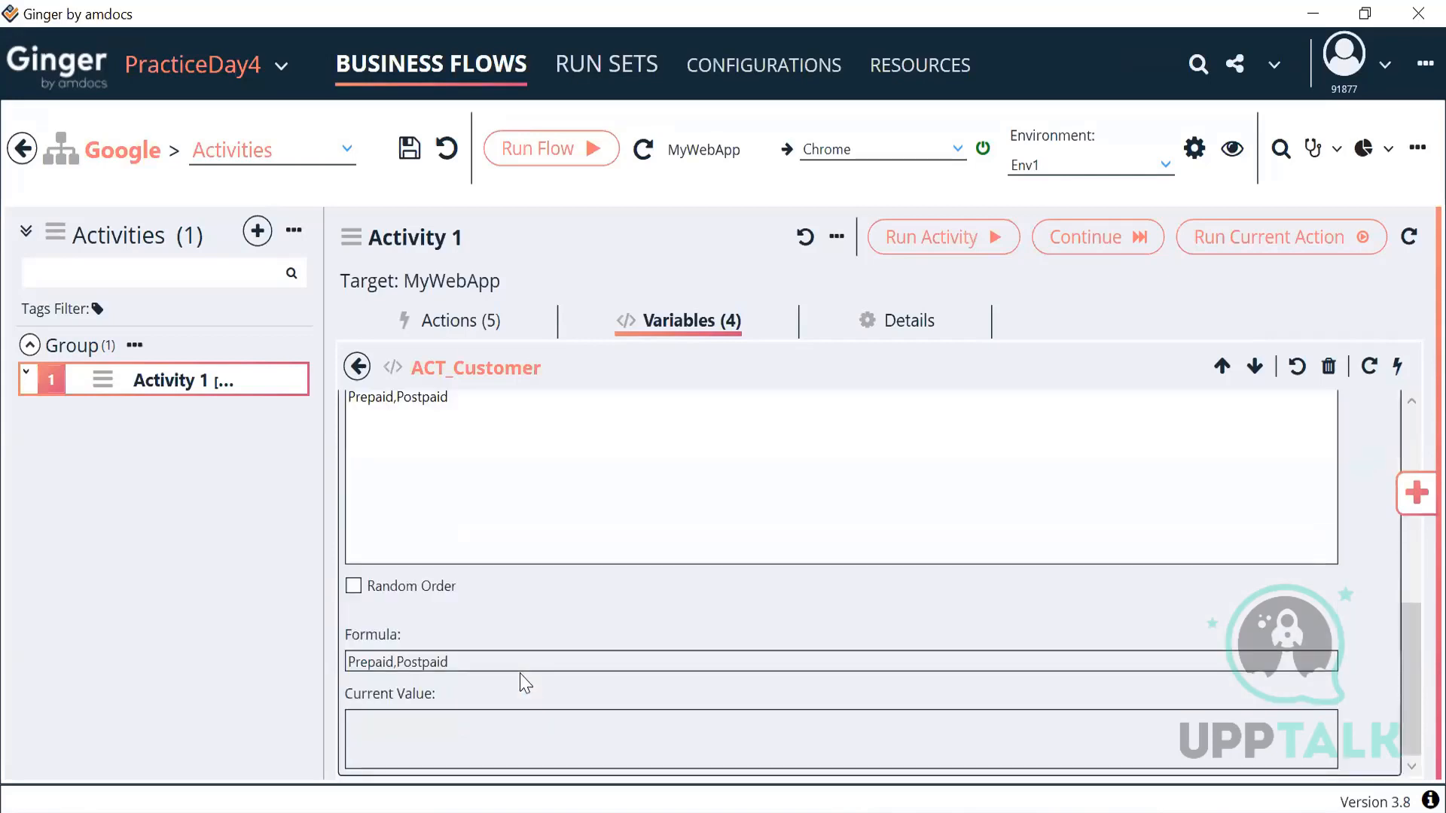
{"action": "left_click_drag", "start_coordinate": [471, 663], "coordinate": [316, 676]}
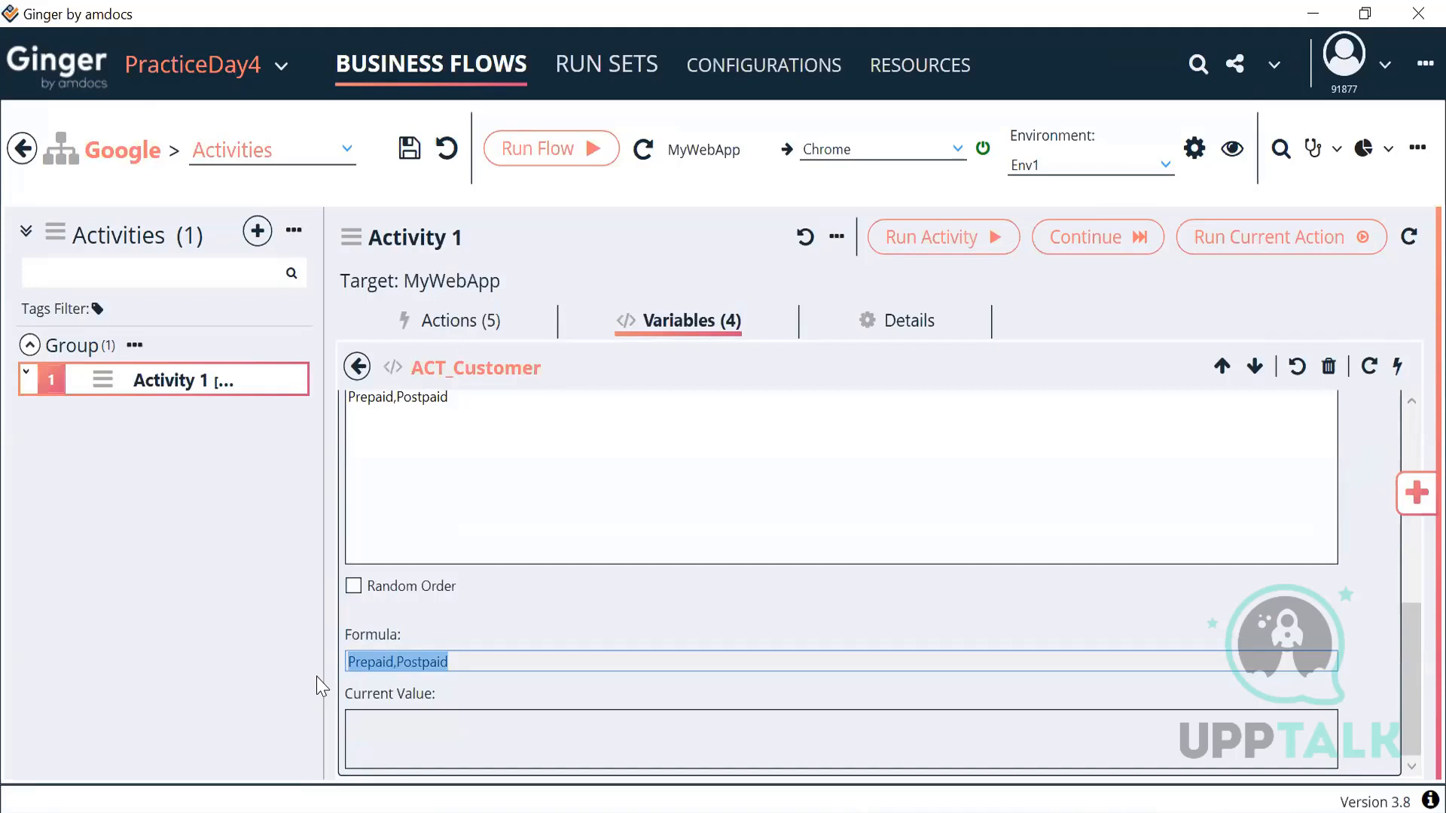
{"action": "double_click", "coordinate": [414, 663]}
{"action": "double_click", "coordinate": [381, 659]}
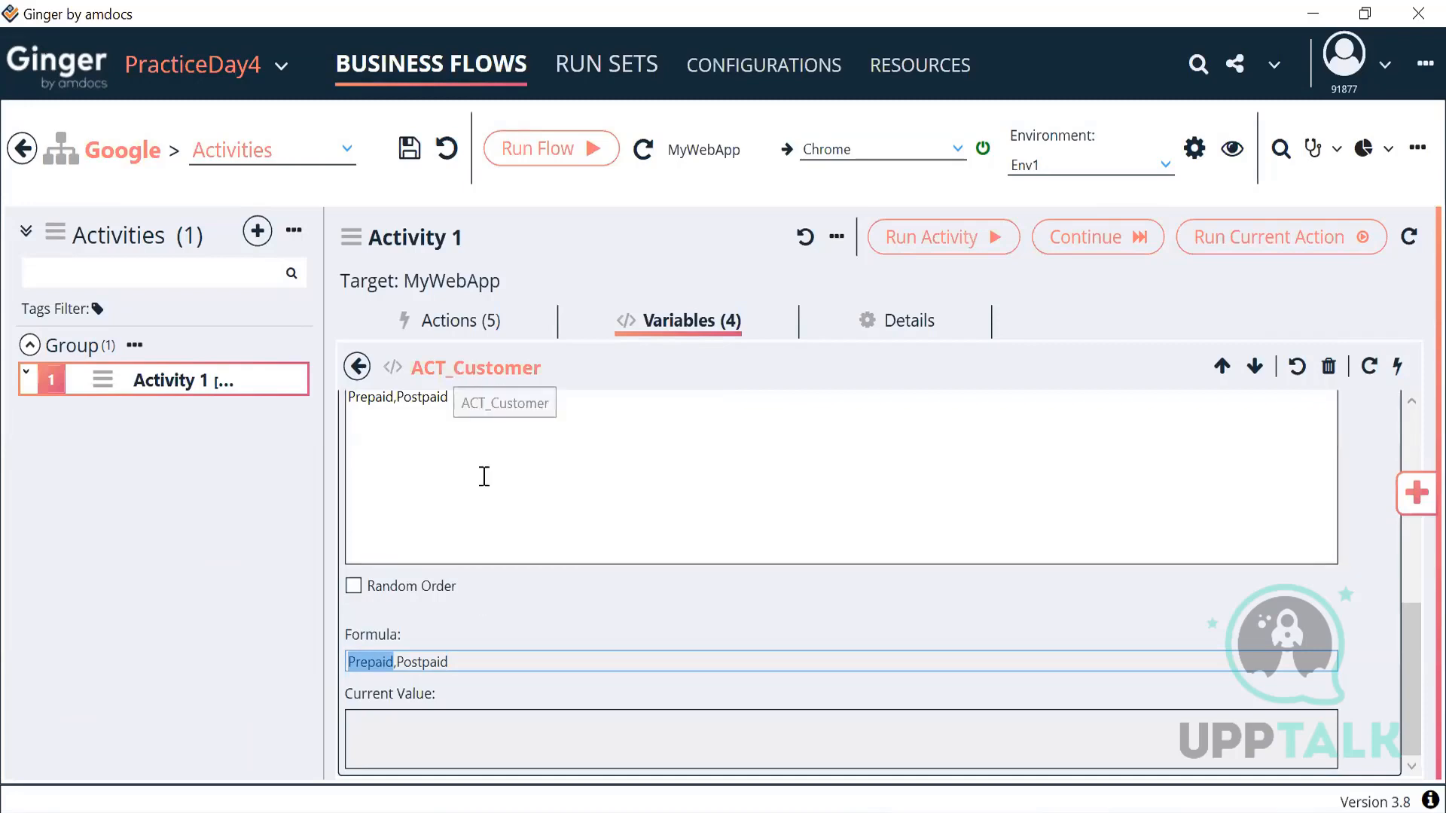
{"action": "double_click", "coordinate": [415, 663]}
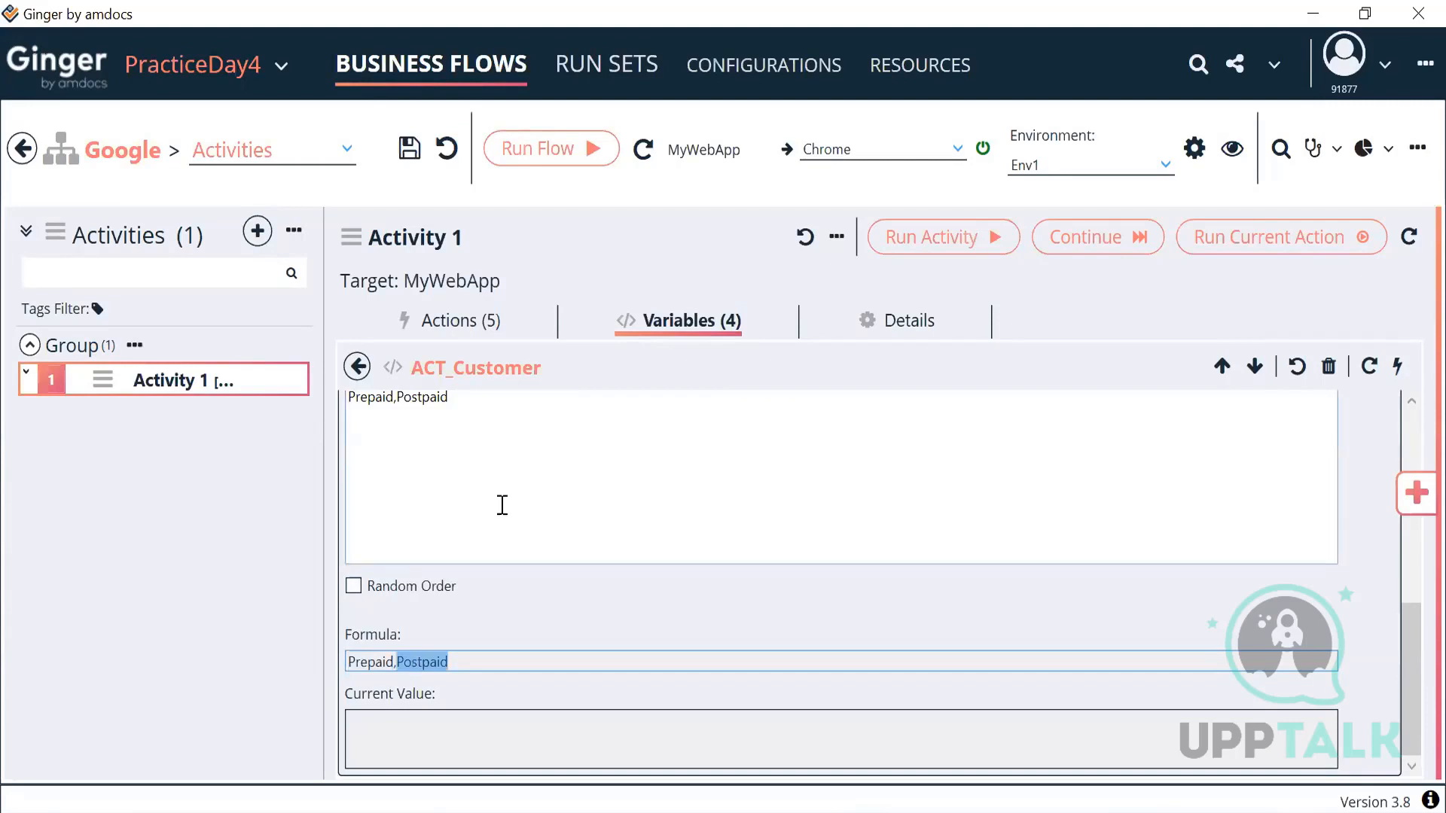
{"action": "scroll", "coordinate": [500, 503], "scroll_direction": "up", "scroll_amount": 10}
{"action": "scroll", "coordinate": [502, 656], "scroll_direction": "down", "scroll_amount": 10}
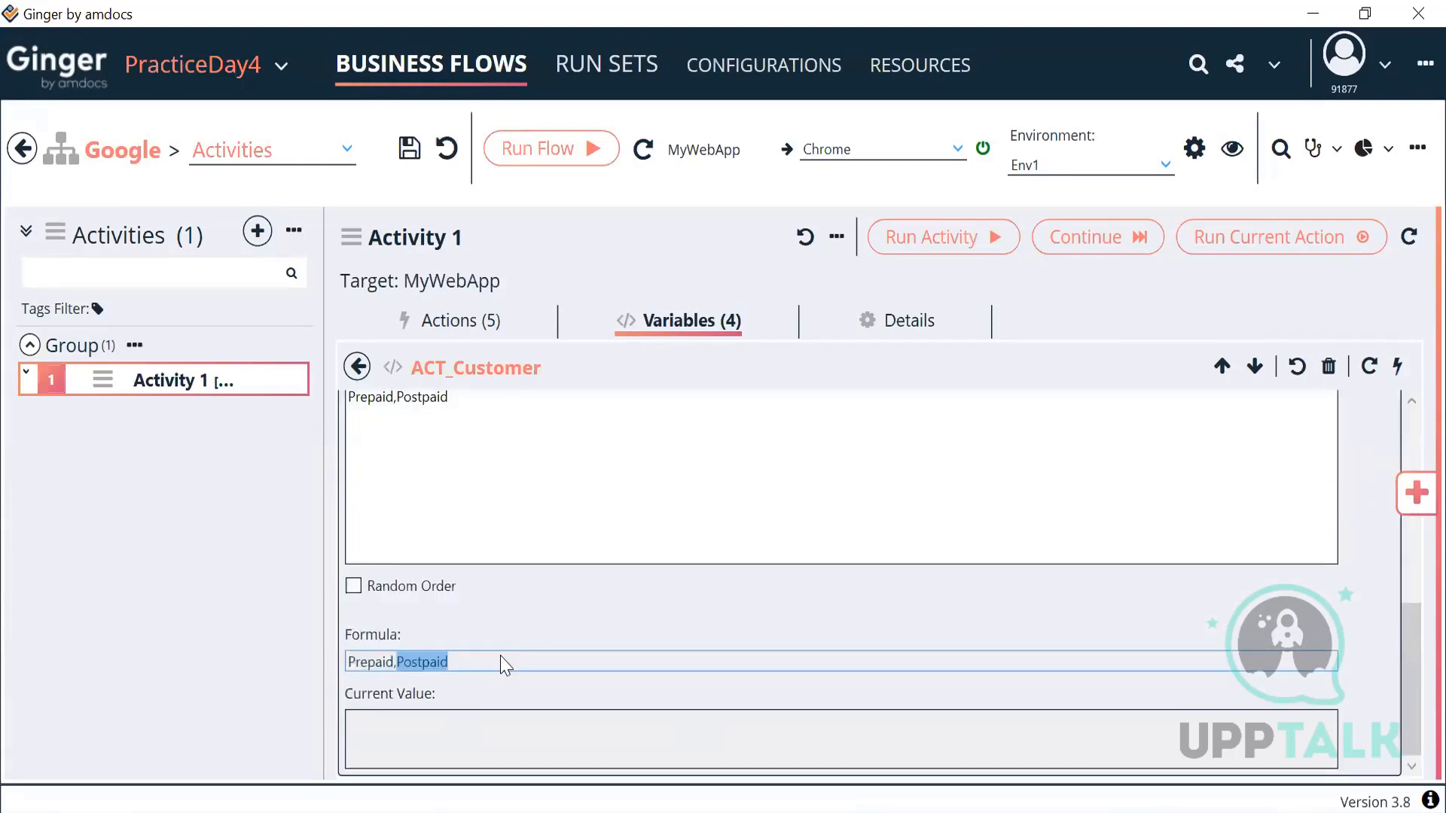
{"action": "left_click", "coordinate": [436, 445]}
{"action": "key", "text": "ctrl+a"}
{"action": "left_click", "coordinate": [359, 368]}
{"action": "left_click", "coordinate": [476, 331]}
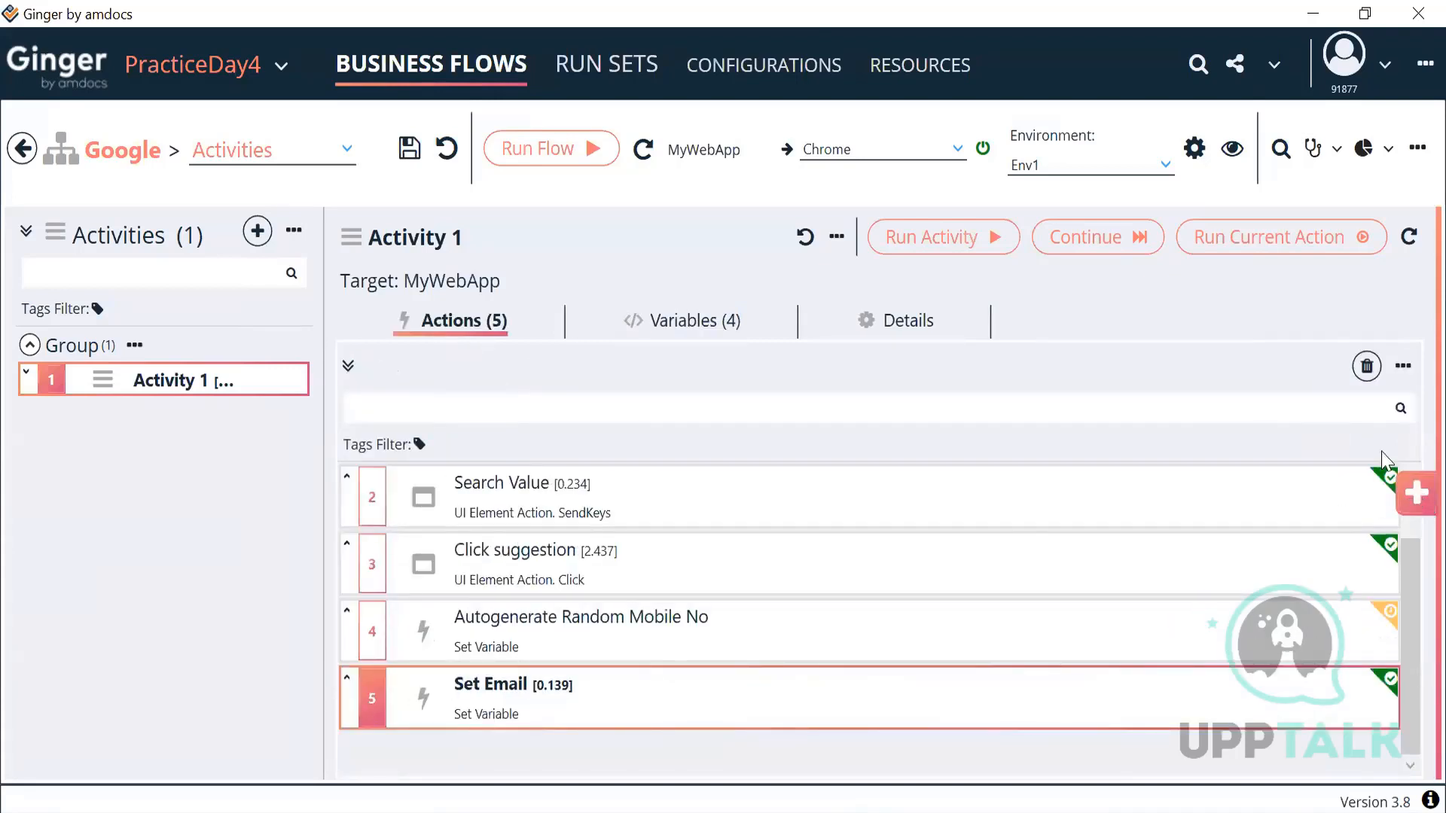
Step: Add a sixth Set Variable Action that auto-generates a value for ACT_Customer
{"action": "left_click", "coordinate": [1415, 497]}
{"action": "double_click", "coordinate": [1148, 423]}
{"action": "left_click", "coordinate": [970, 494]}
{"action": "double_click", "coordinate": [625, 719]}
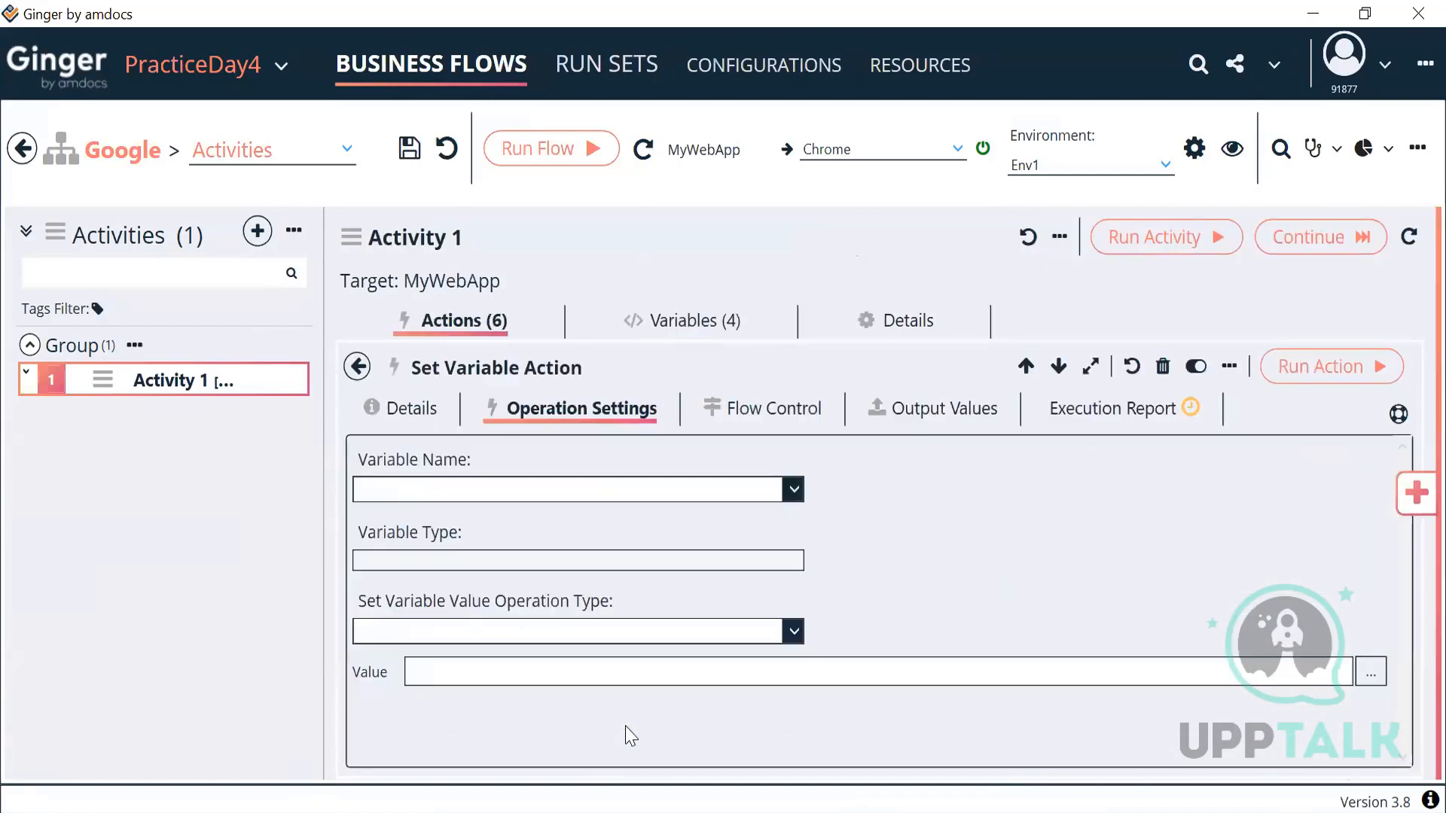
{"action": "left_click", "coordinate": [612, 493]}
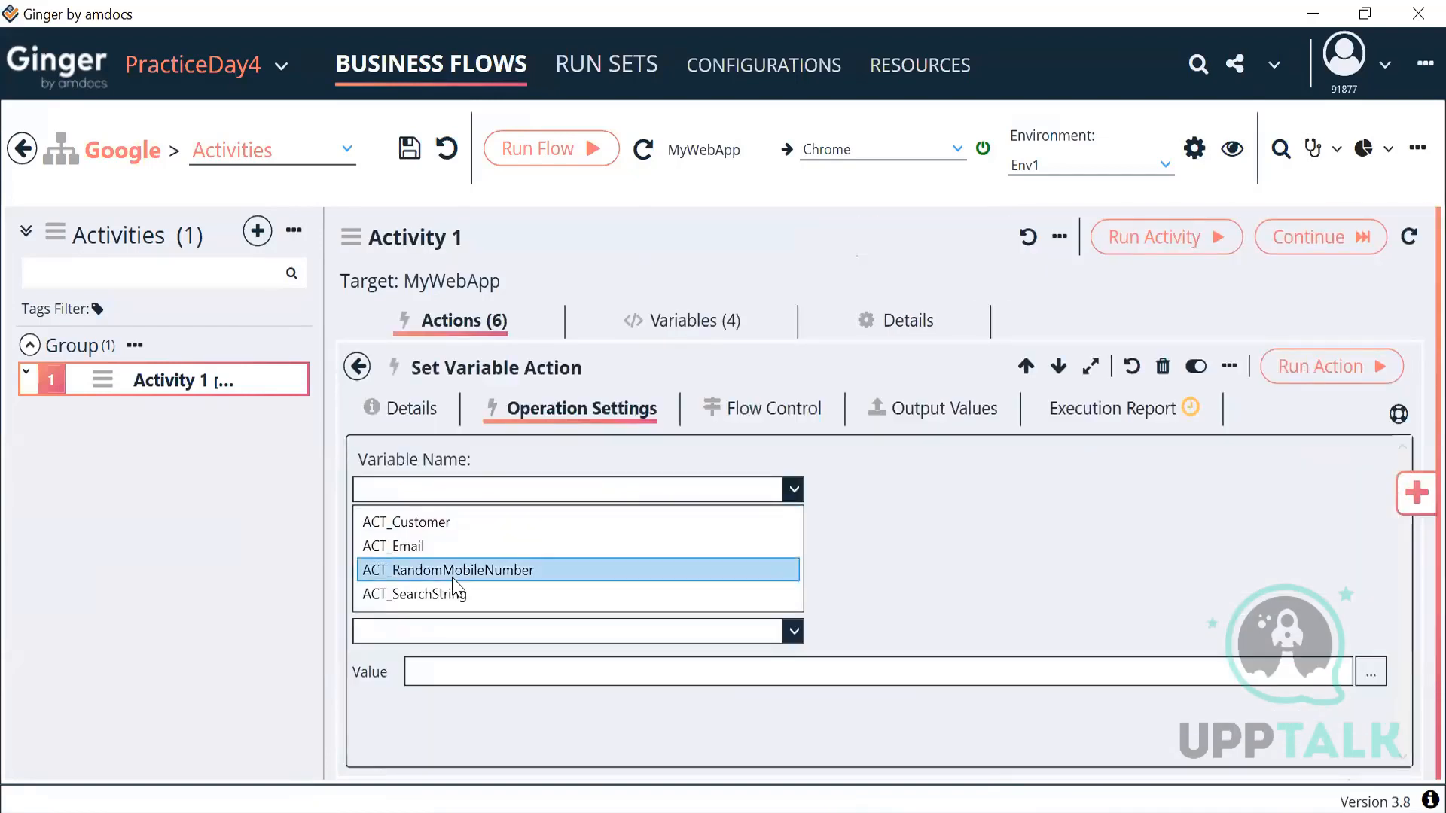
{"action": "left_click", "coordinate": [480, 524]}
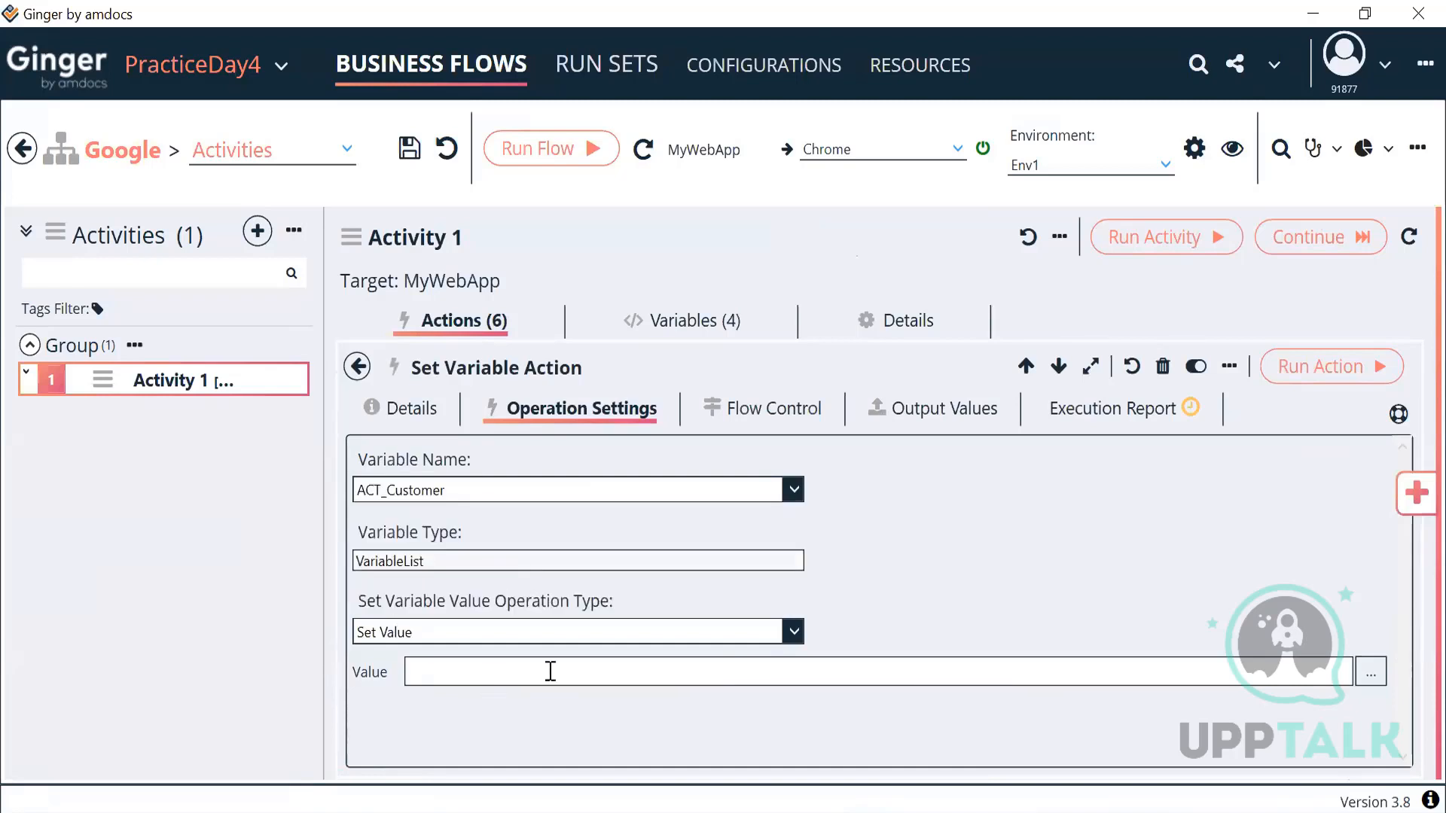
{"action": "left_click", "coordinate": [793, 632]}
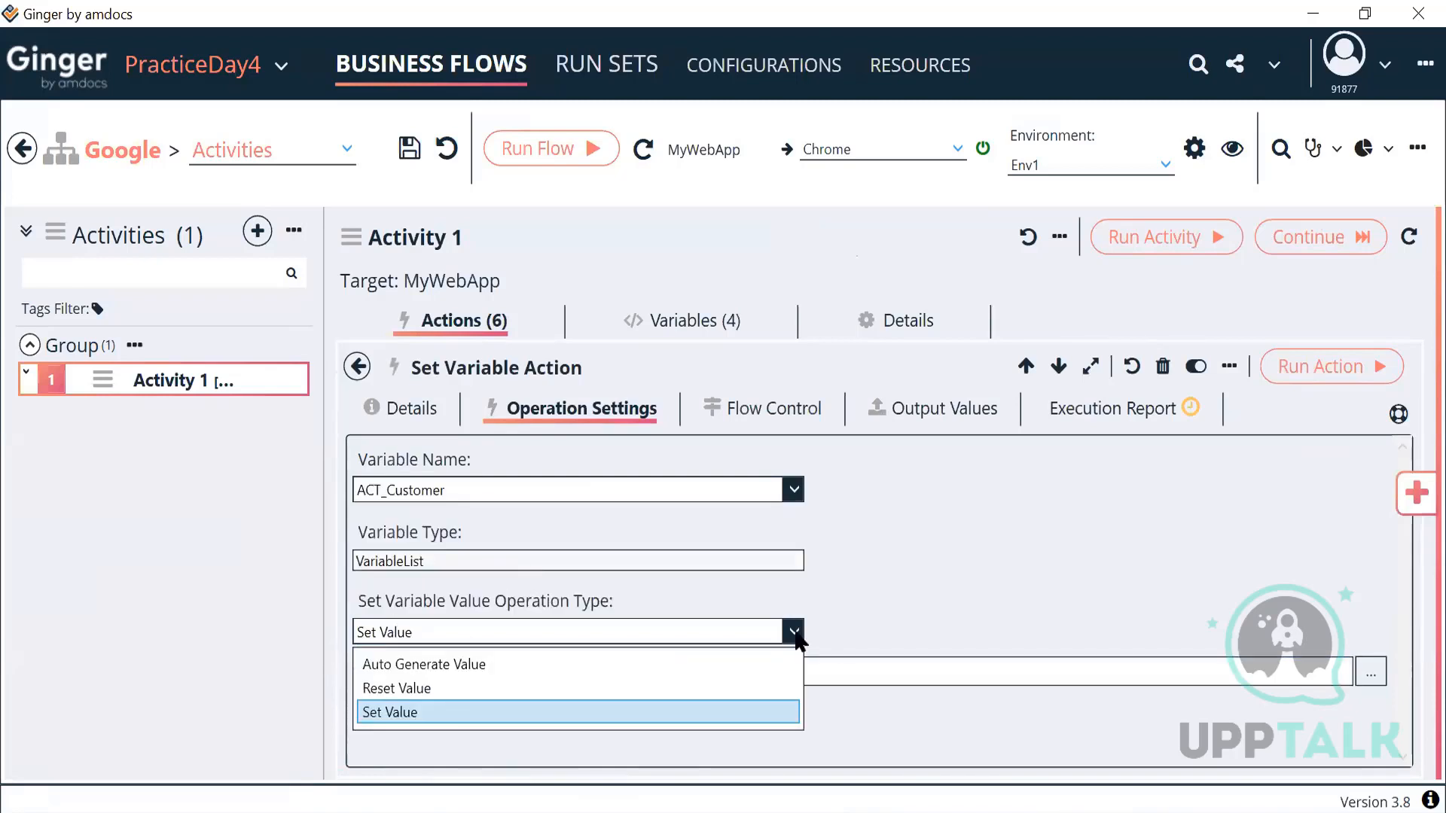
{"action": "left_click", "coordinate": [619, 663]}
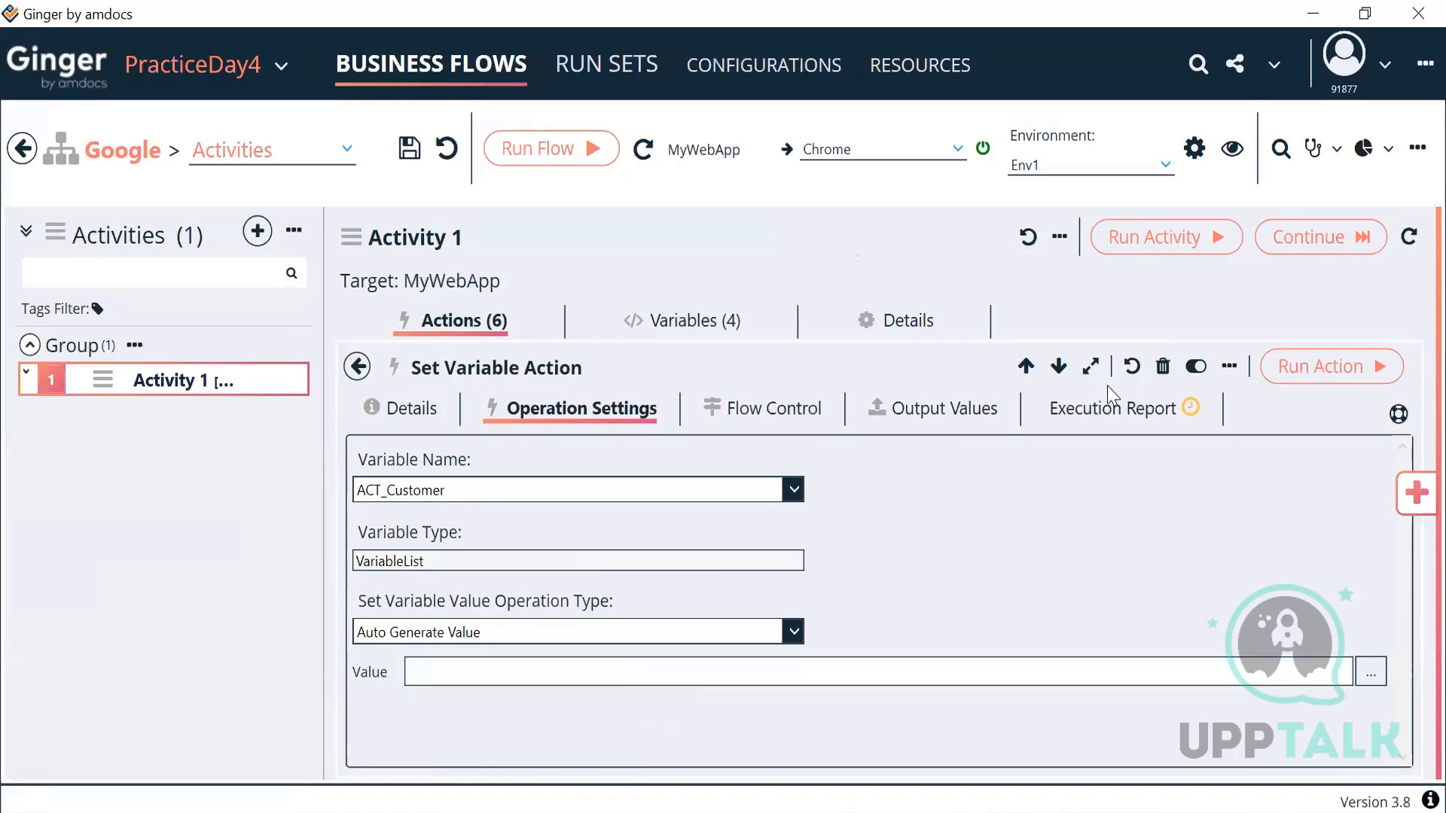
Step: Run the action twice, checking the execution report shows Prepaid and then Postpaid
{"action": "left_click", "coordinate": [1109, 414]}
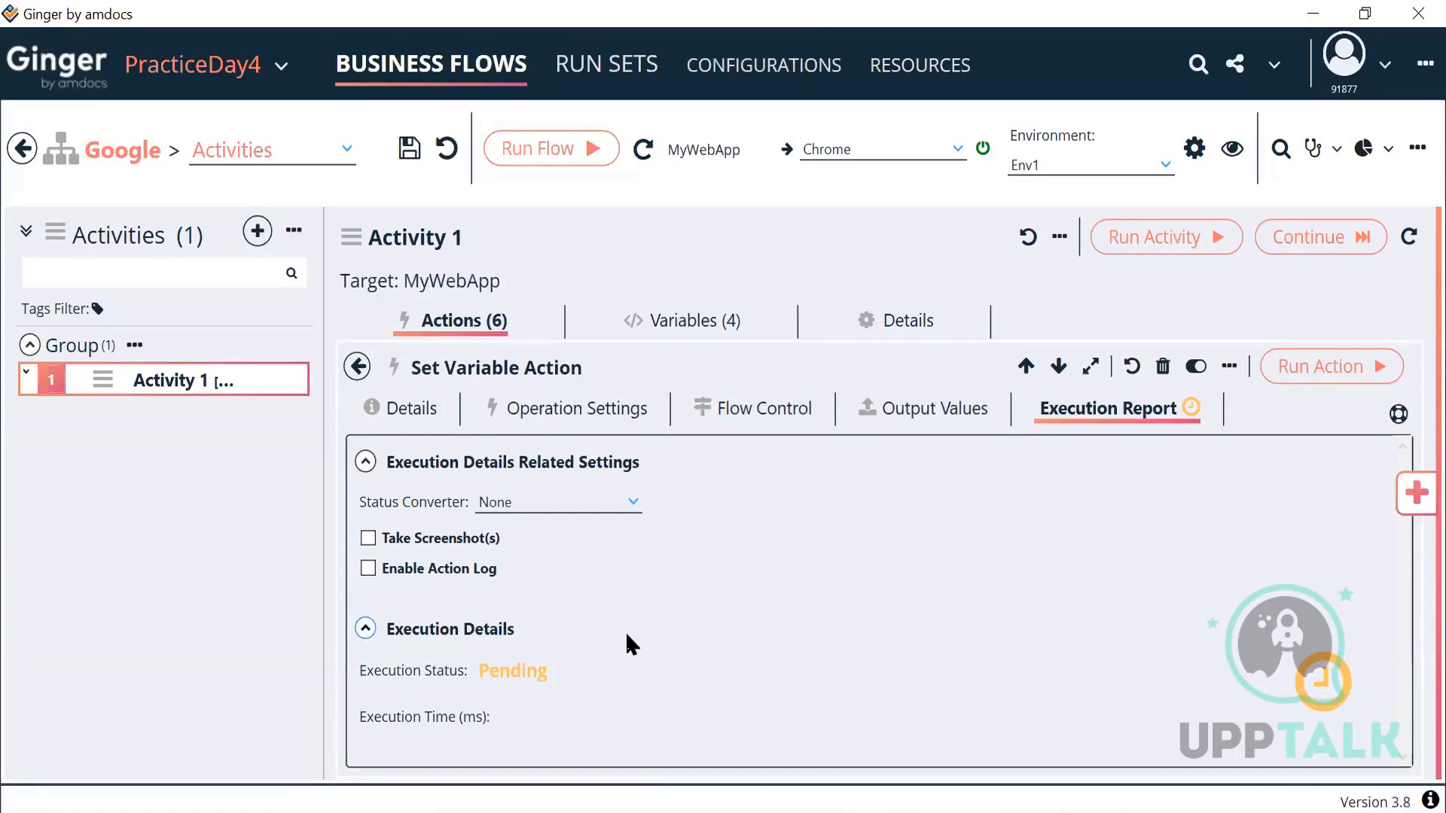
{"action": "left_click", "coordinate": [1326, 366]}
{"action": "scroll", "coordinate": [1022, 569], "scroll_direction": "down", "scroll_amount": 1}
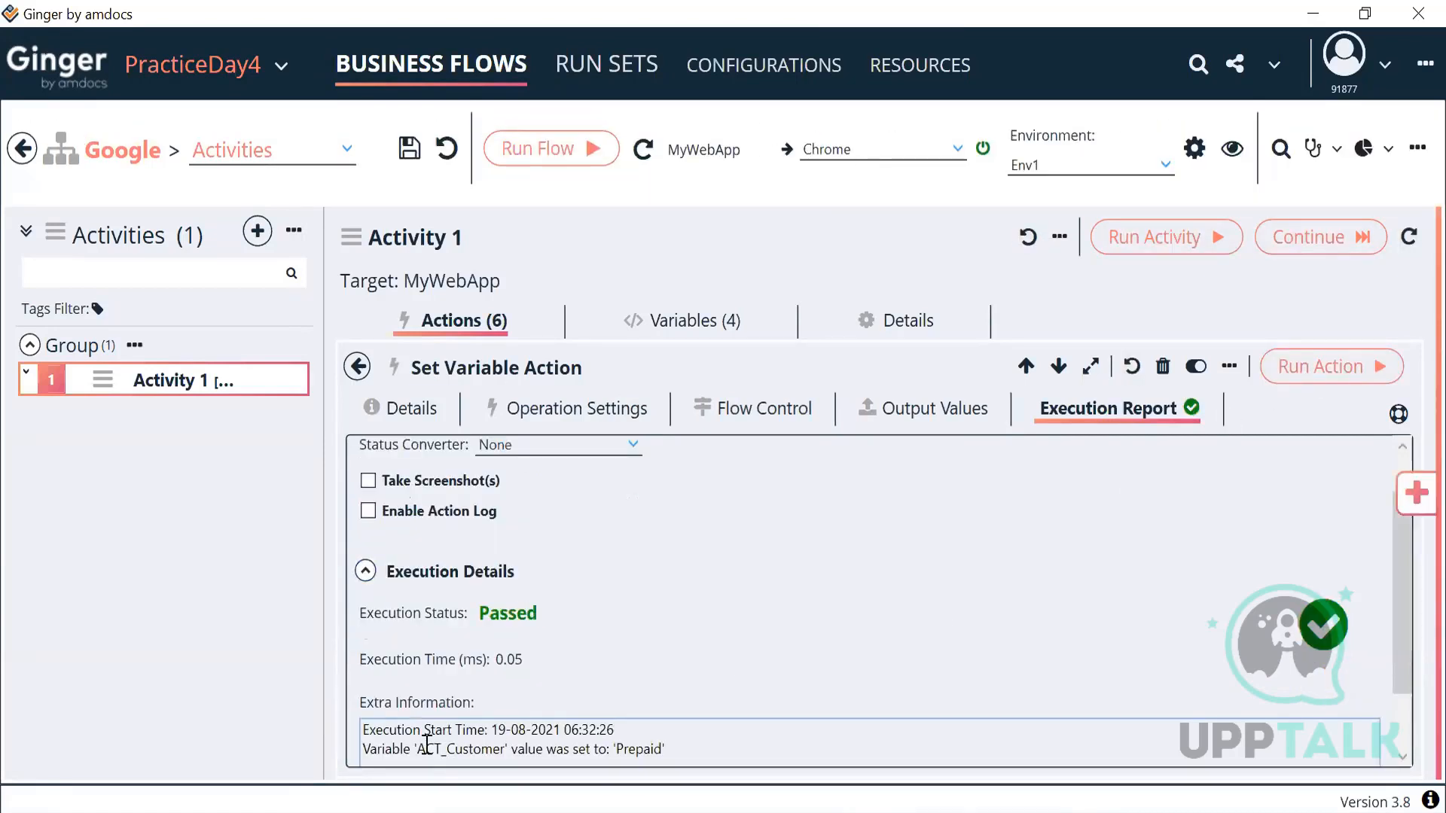
{"action": "left_click_drag", "start_coordinate": [419, 749], "coordinate": [675, 778]}
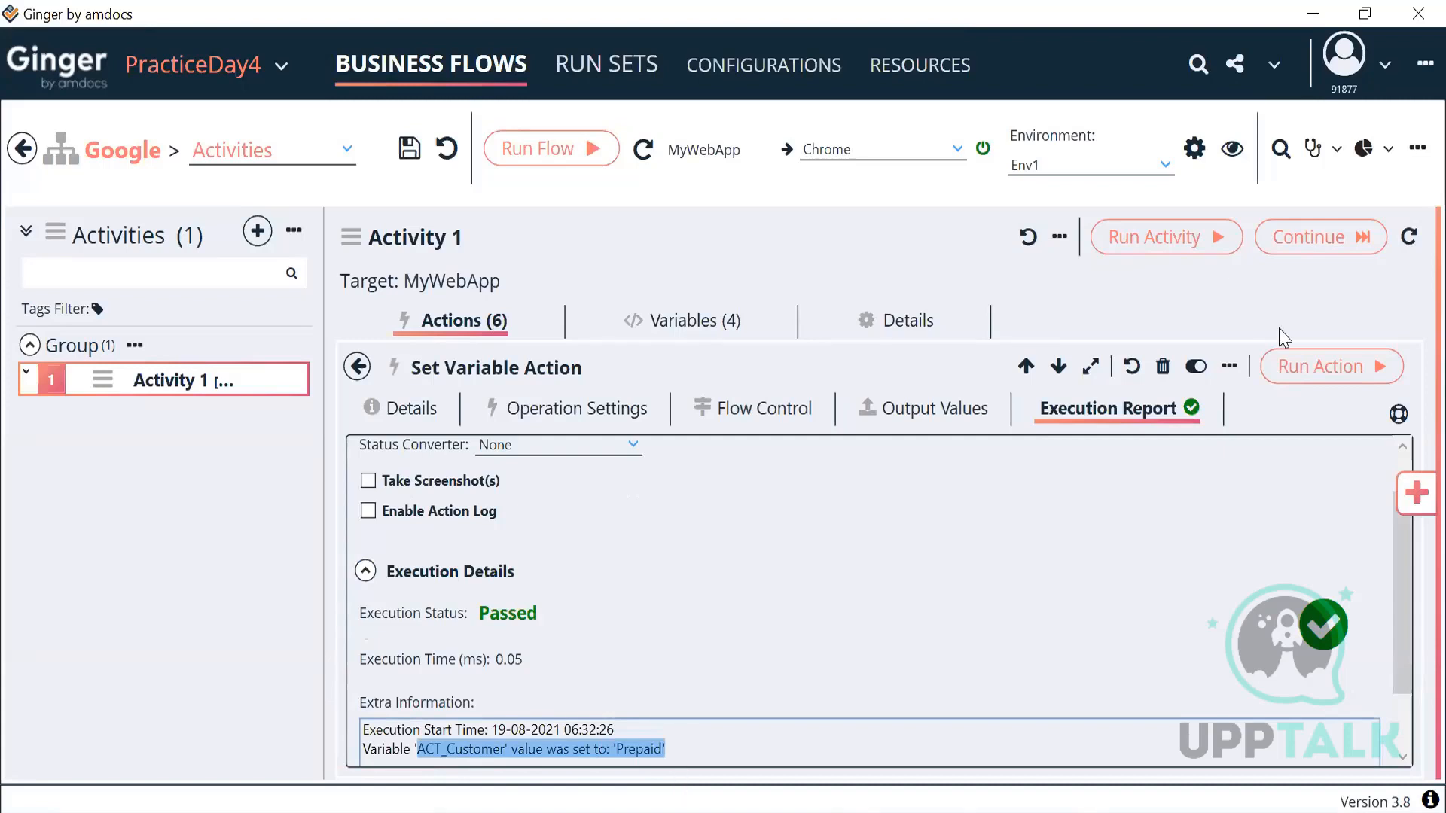
{"action": "left_click", "coordinate": [1302, 376]}
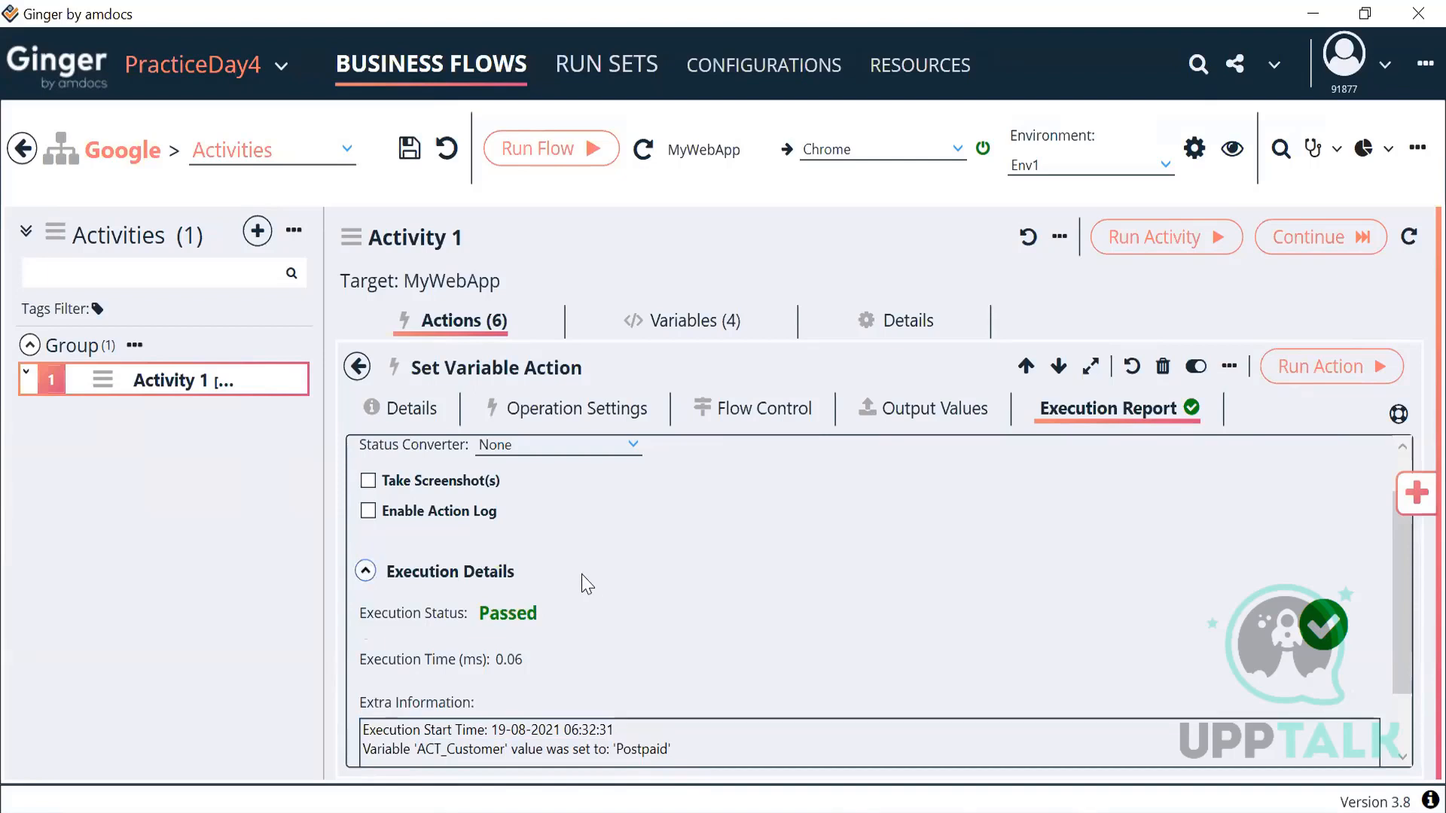
{"action": "left_click", "coordinate": [585, 420]}
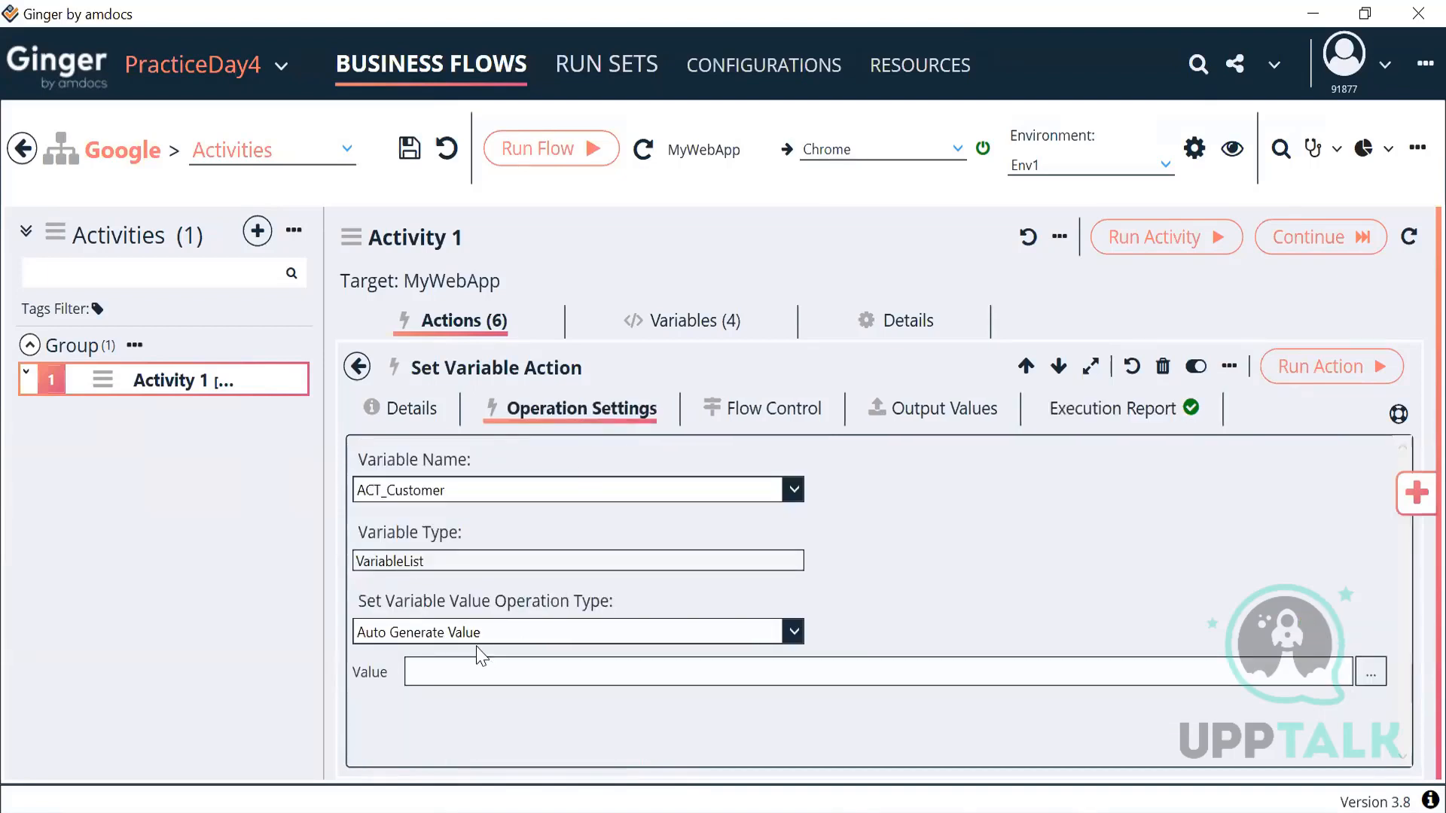
Step: Change the action to Set Value with the fixed value Prepaid, then show Activity 1's variables
{"action": "left_click", "coordinate": [494, 633]}
{"action": "left_click", "coordinate": [400, 712]}
{"action": "left_click", "coordinate": [462, 673]}
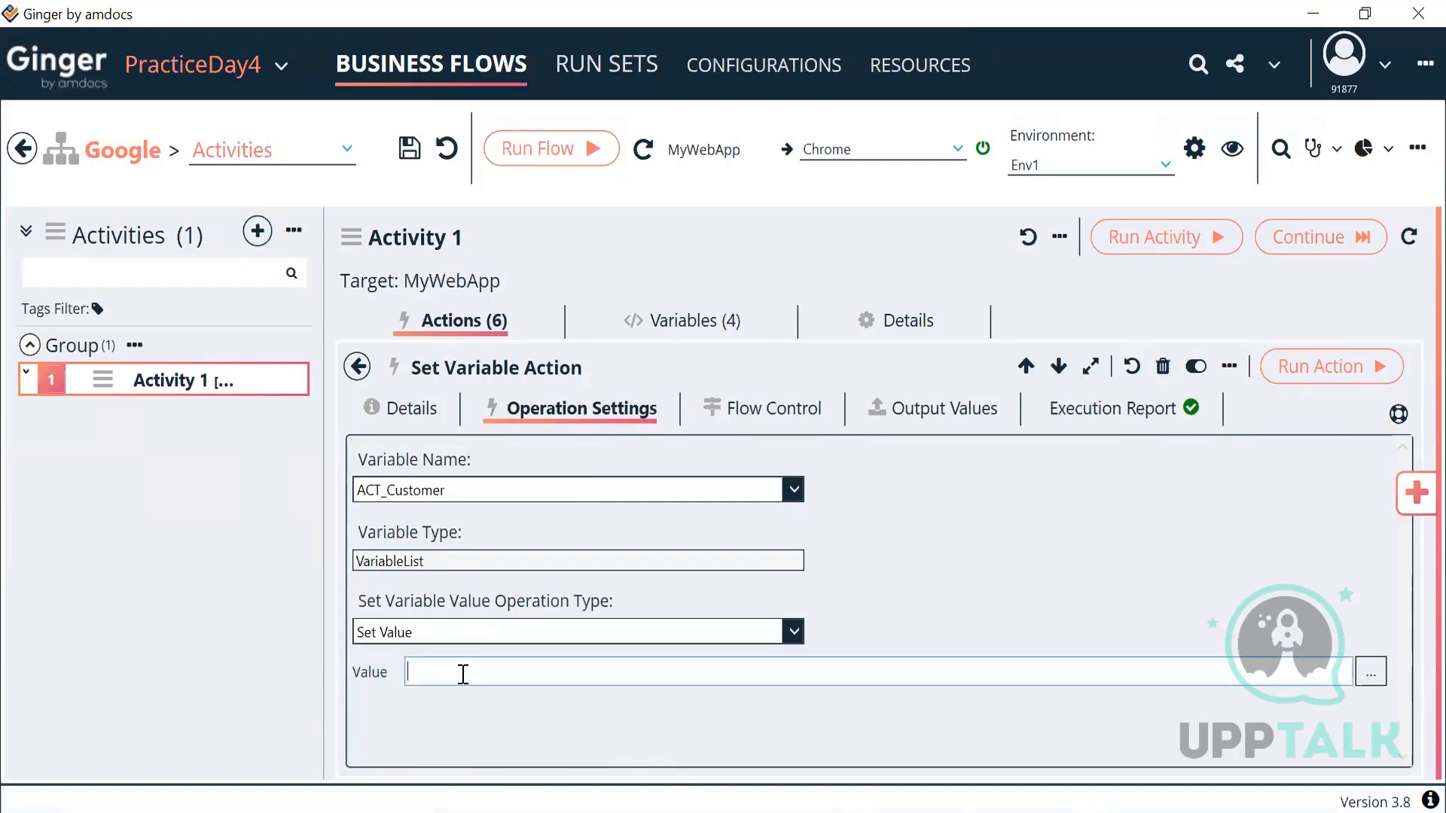
{"action": "type", "text": "Prepaid"}
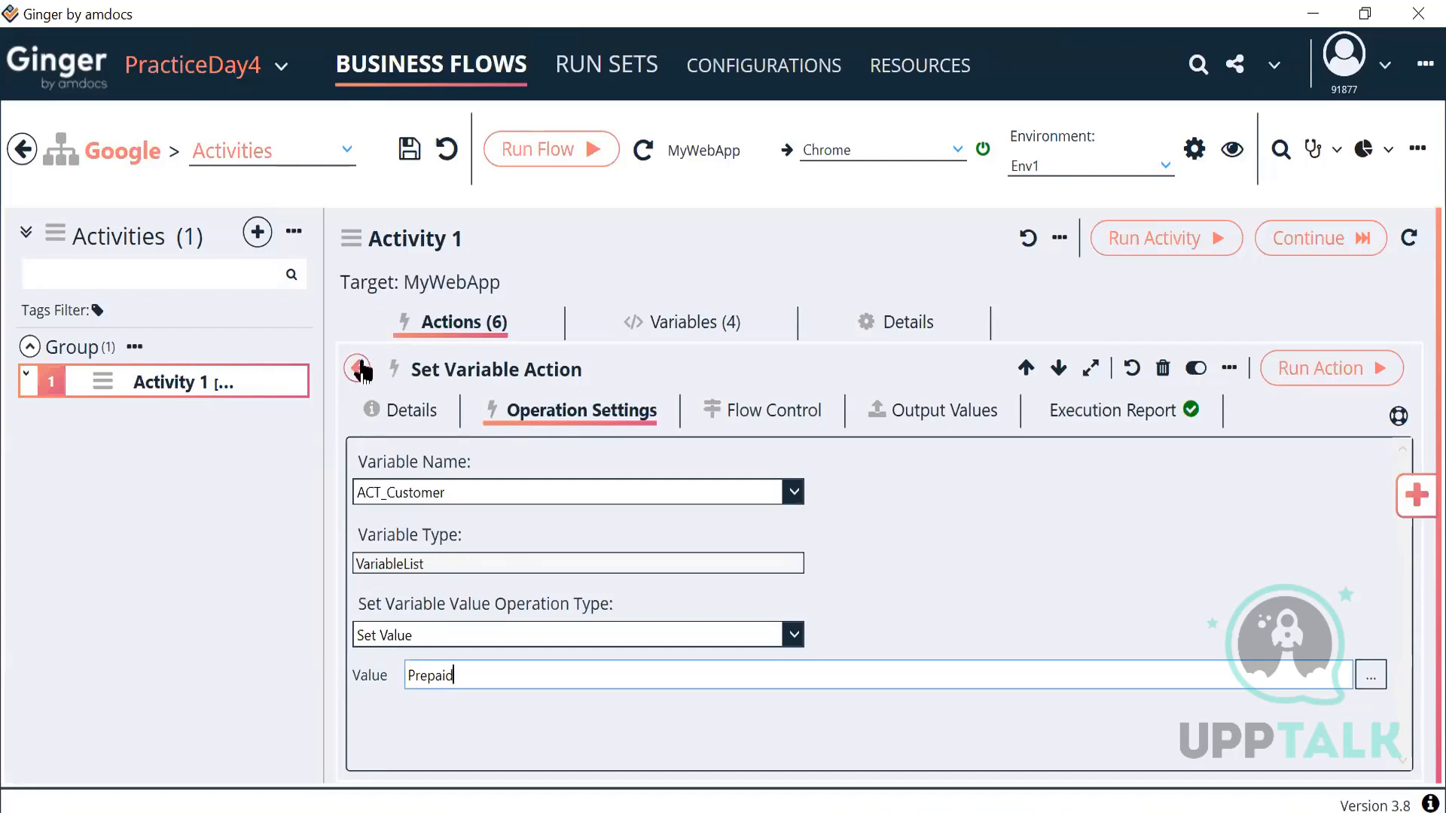
{"action": "left_click", "coordinate": [643, 329]}
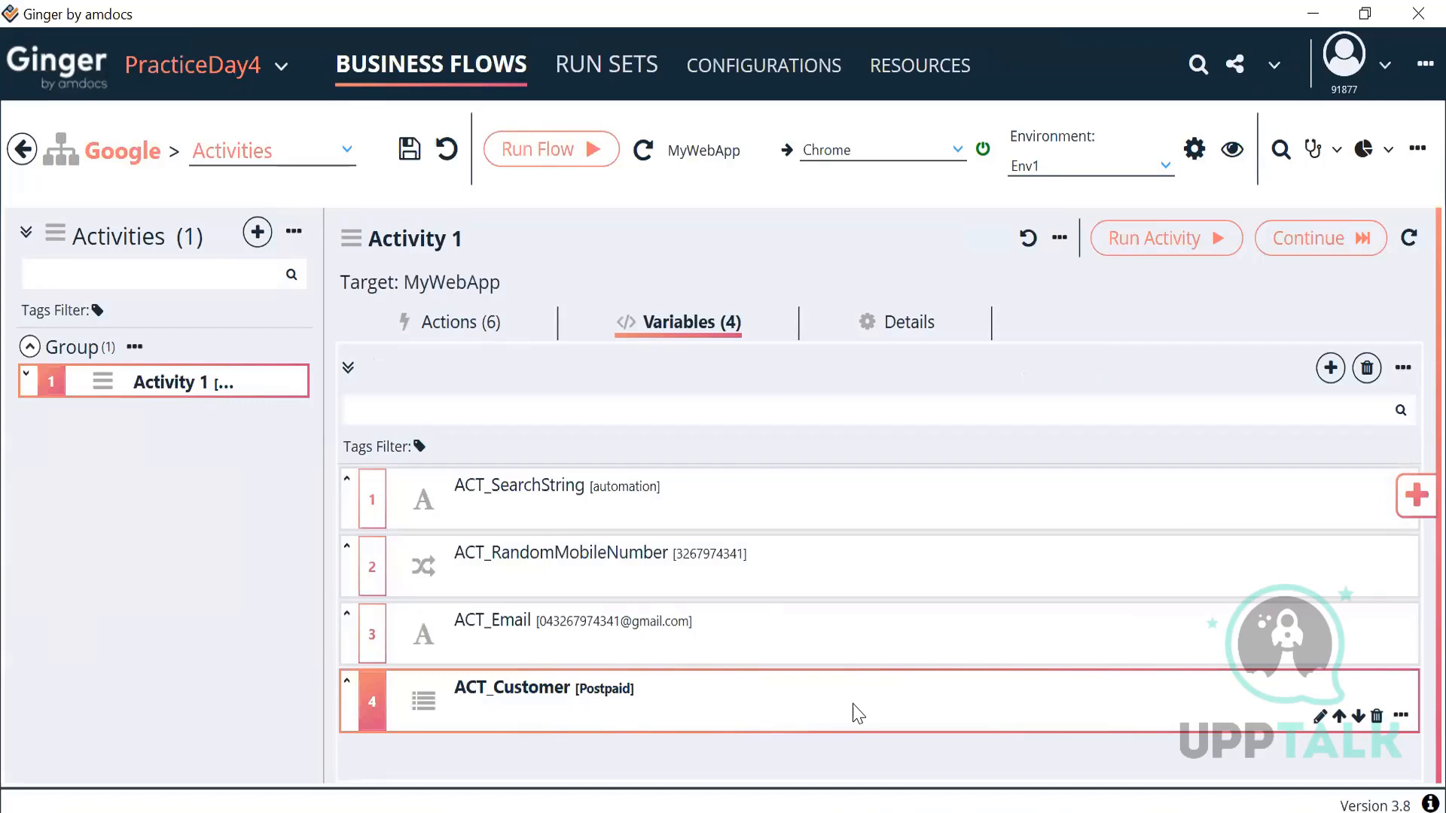
Step: Start a new variable for Activity 1 and choose the Number type in the Variables Library
{"action": "left_click", "coordinate": [1330, 368]}
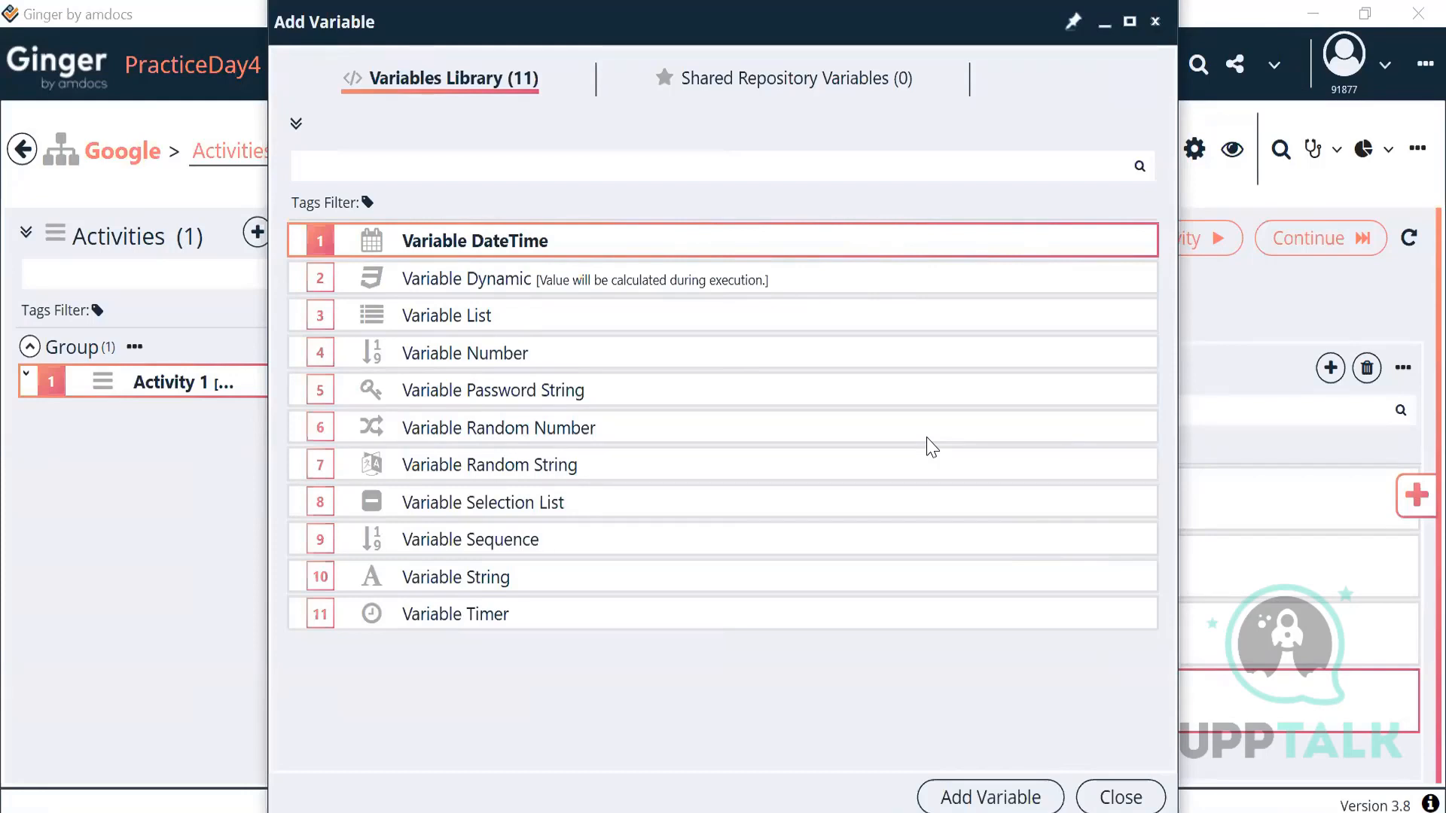
{"action": "left_click", "coordinate": [673, 357]}
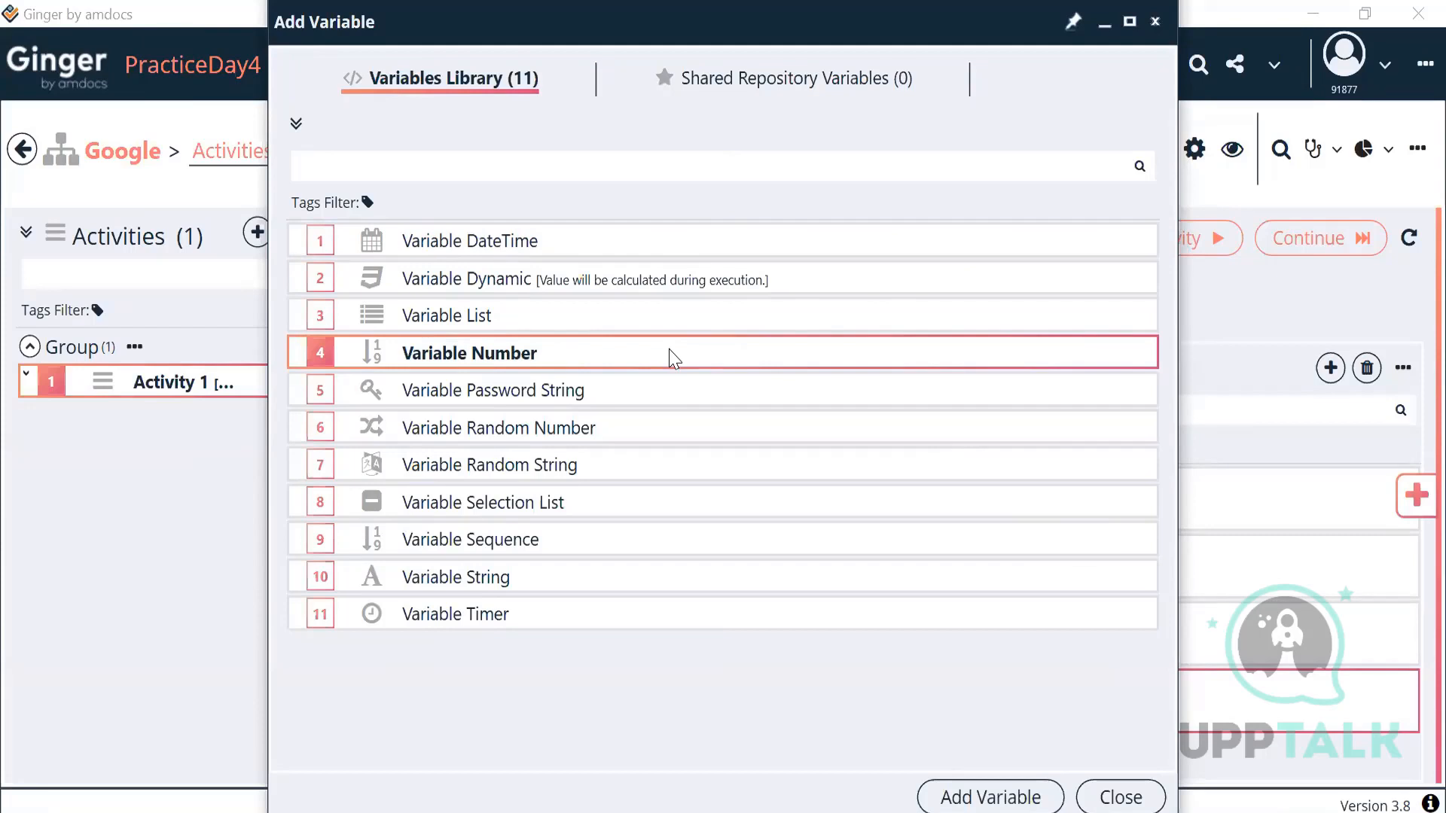
Step: Add the number variable and set its Minimum Value to 0 and Maximum Value to 255
{"action": "left_click", "coordinate": [950, 798]}
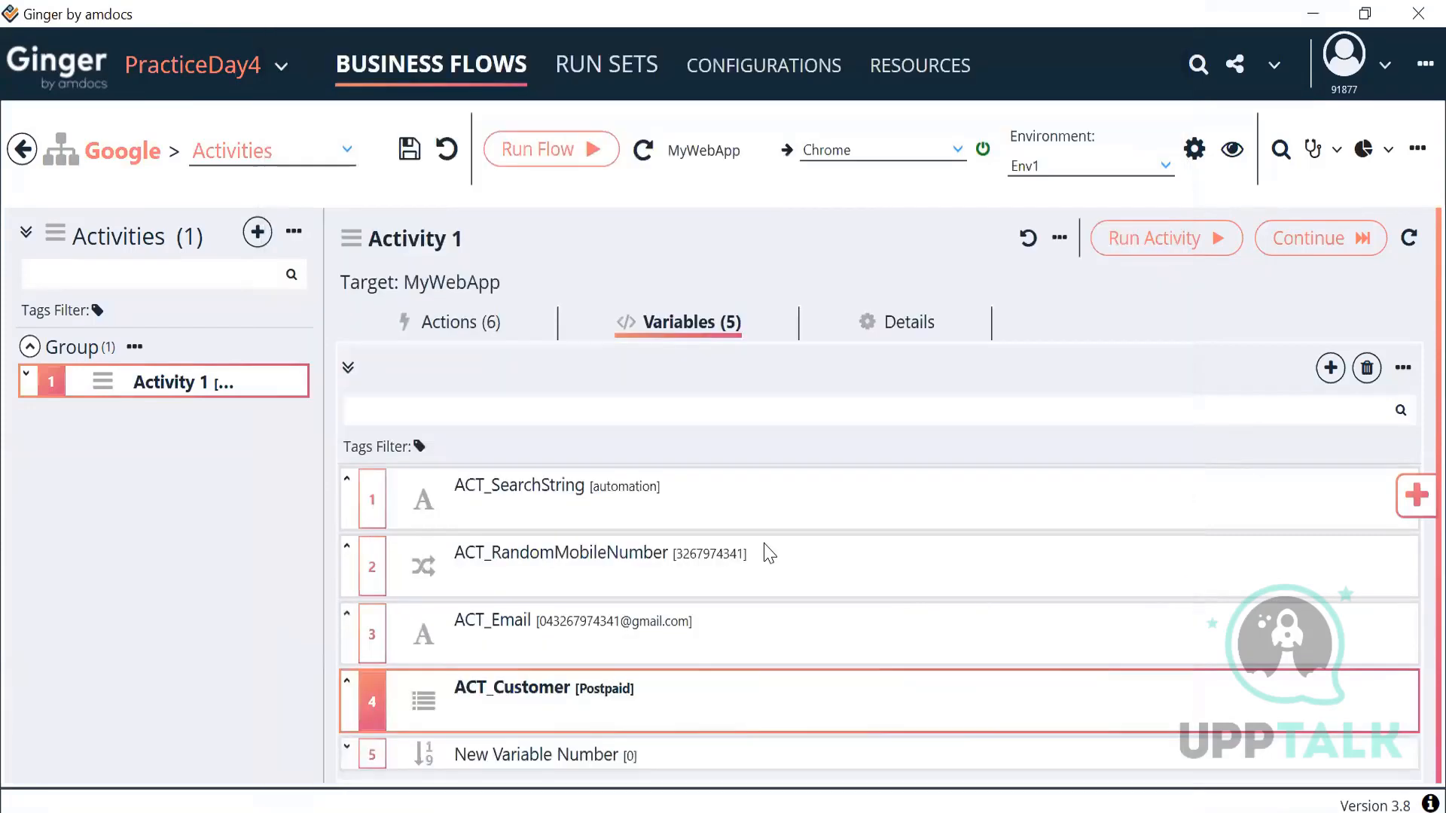
{"action": "double_click", "coordinate": [634, 759]}
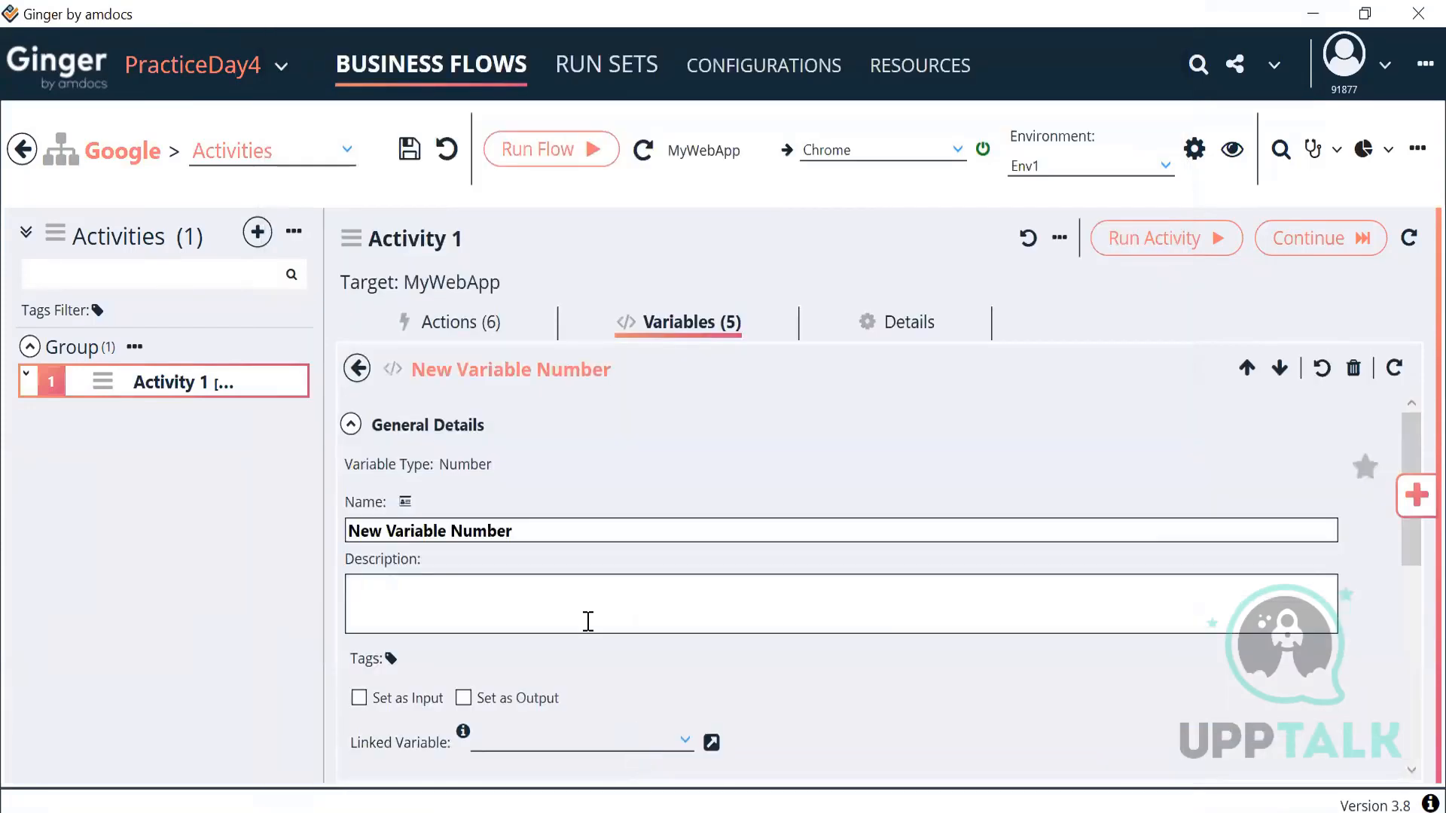
{"action": "left_click", "coordinate": [351, 423]}
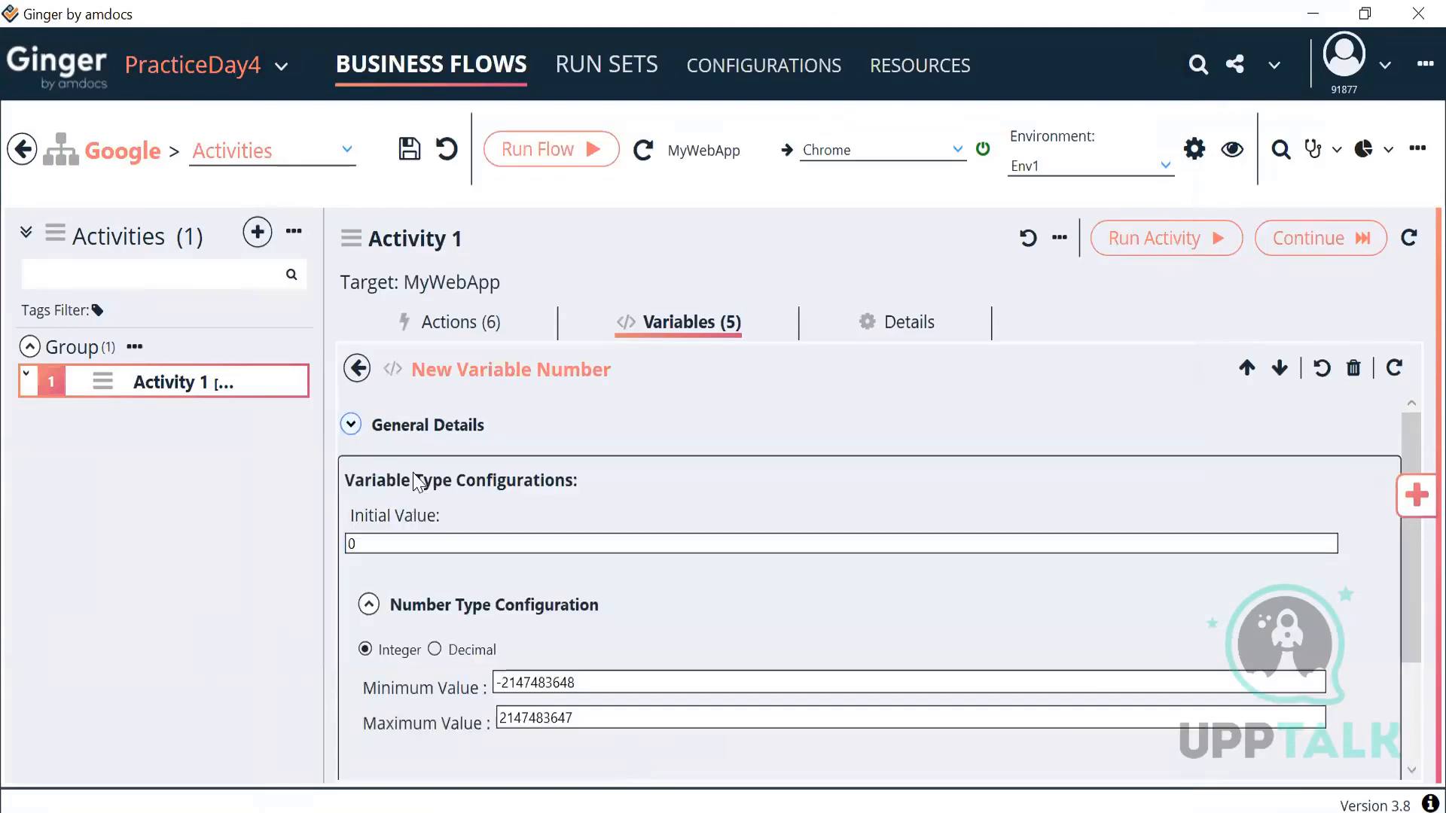
{"action": "scroll", "coordinate": [539, 655], "scroll_direction": "down", "scroll_amount": 4}
{"action": "left_click", "coordinate": [535, 566]}
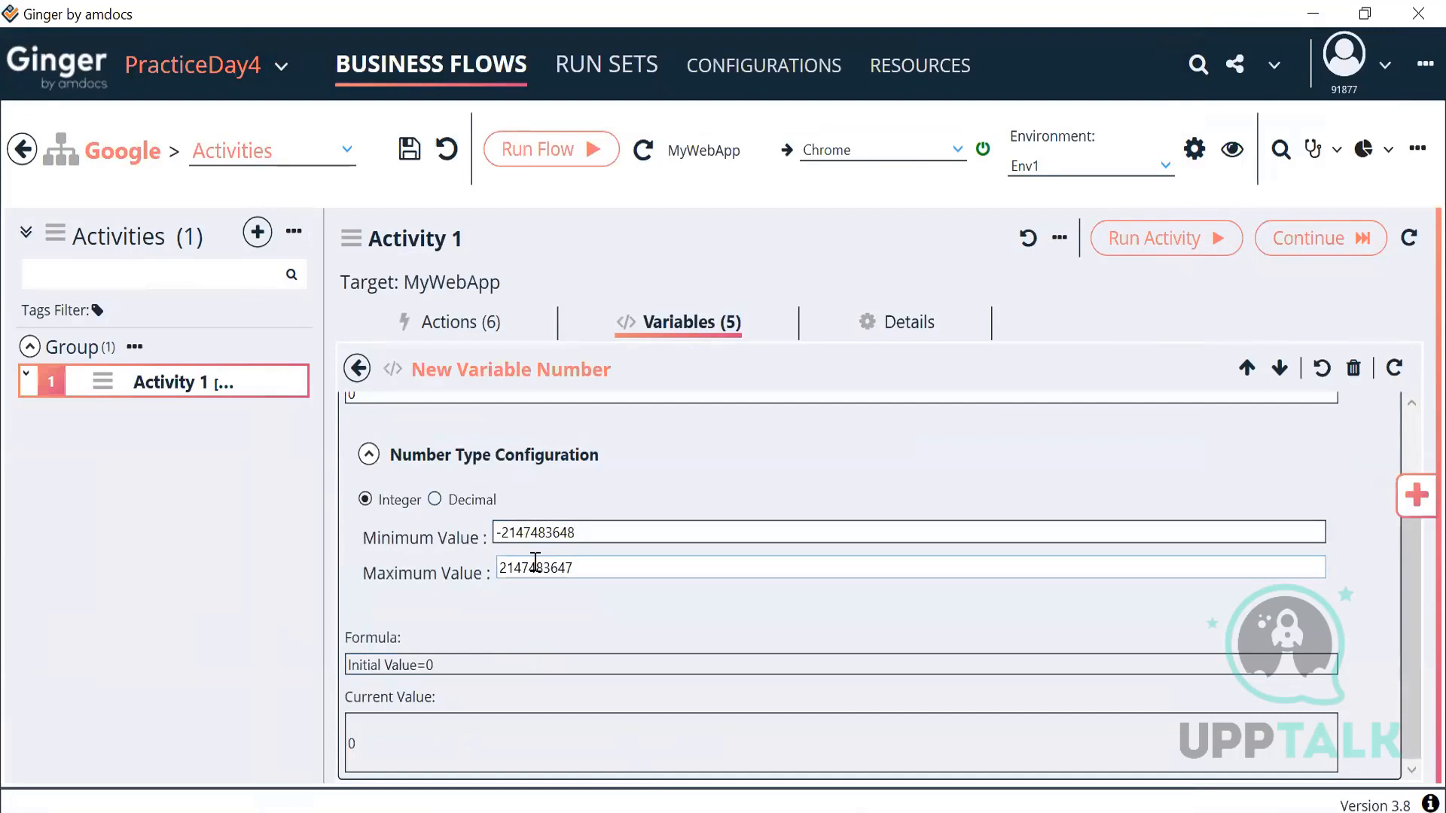
{"action": "left_click", "coordinate": [594, 531]}
{"action": "double_click", "coordinate": [527, 532]}
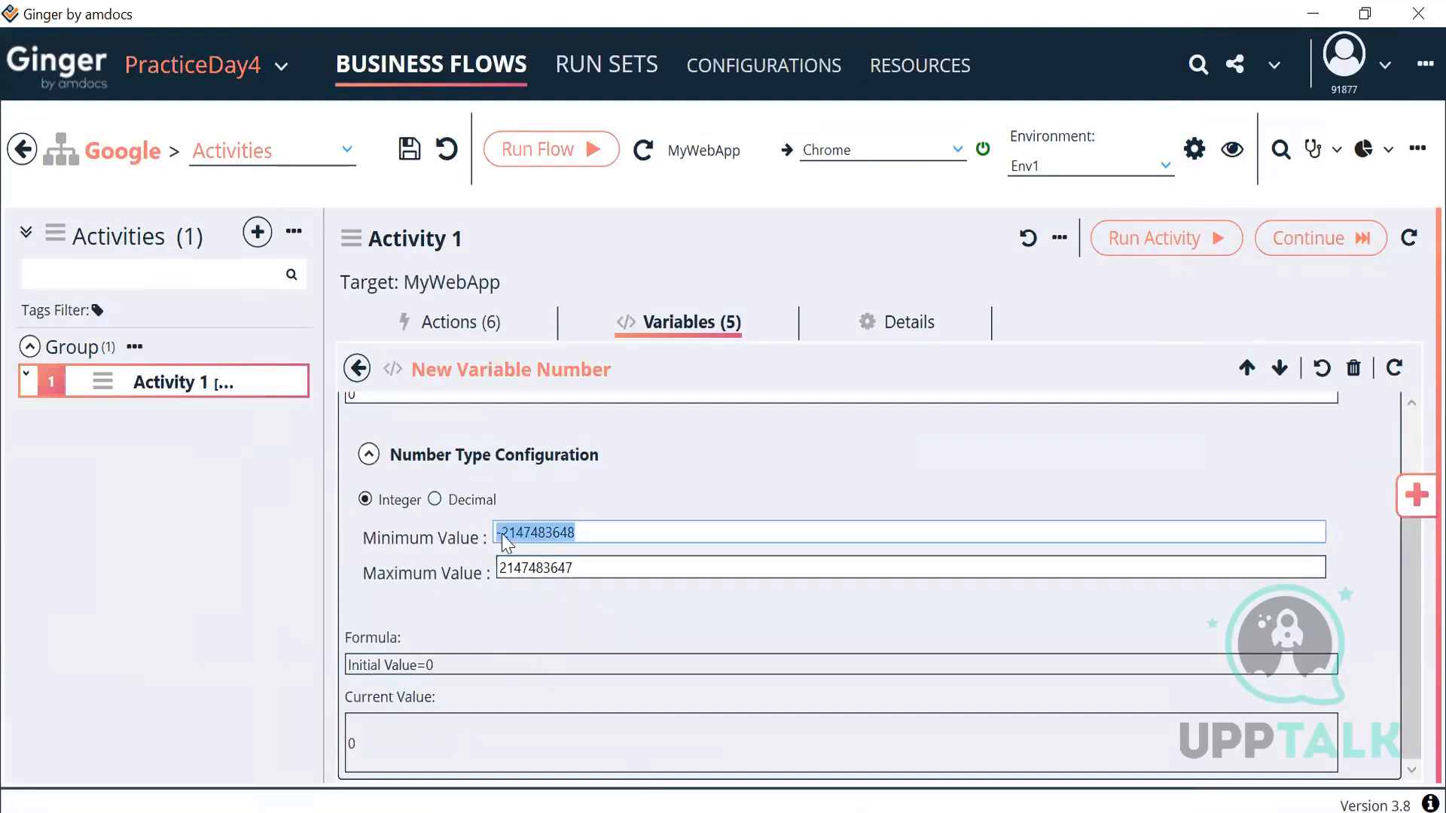
{"action": "left_click_drag", "start_coordinate": [572, 567], "coordinate": [467, 580]}
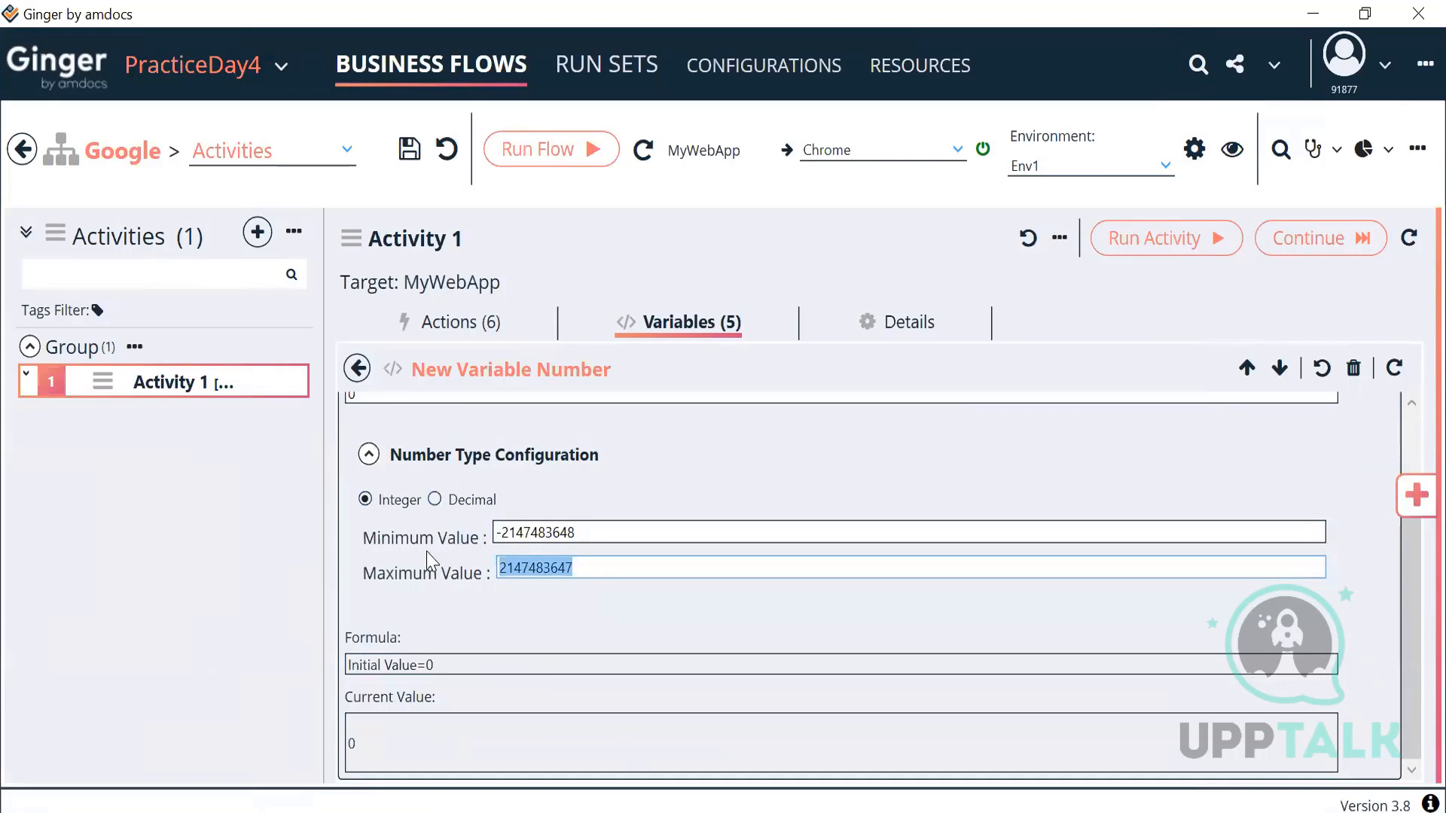
{"action": "left_click_drag", "start_coordinate": [581, 532], "coordinate": [449, 534]}
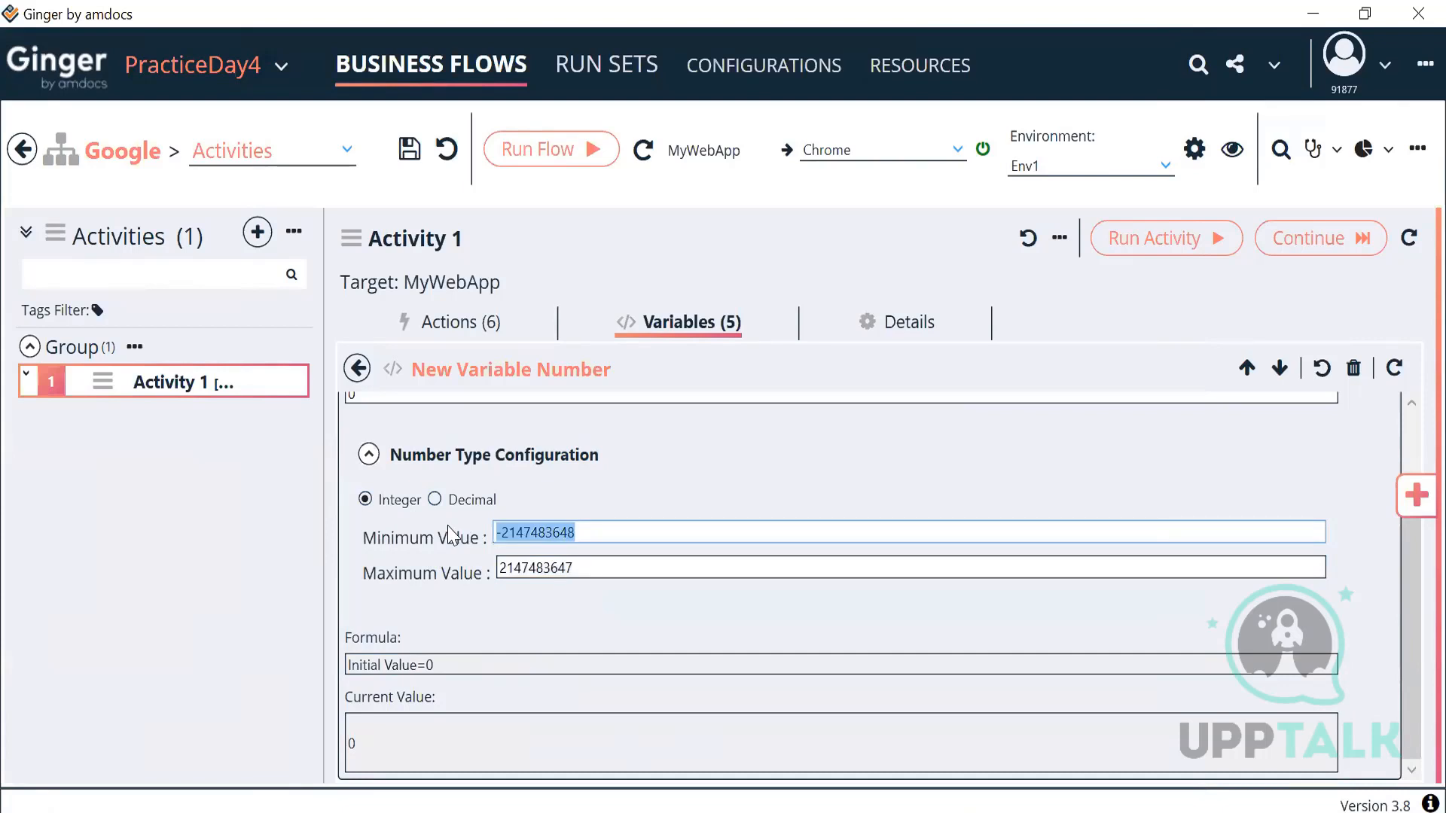
{"action": "type", "text": "0"}
{"action": "left_click_drag", "start_coordinate": [590, 575], "coordinate": [499, 581]}
{"action": "type", "text": "100"}
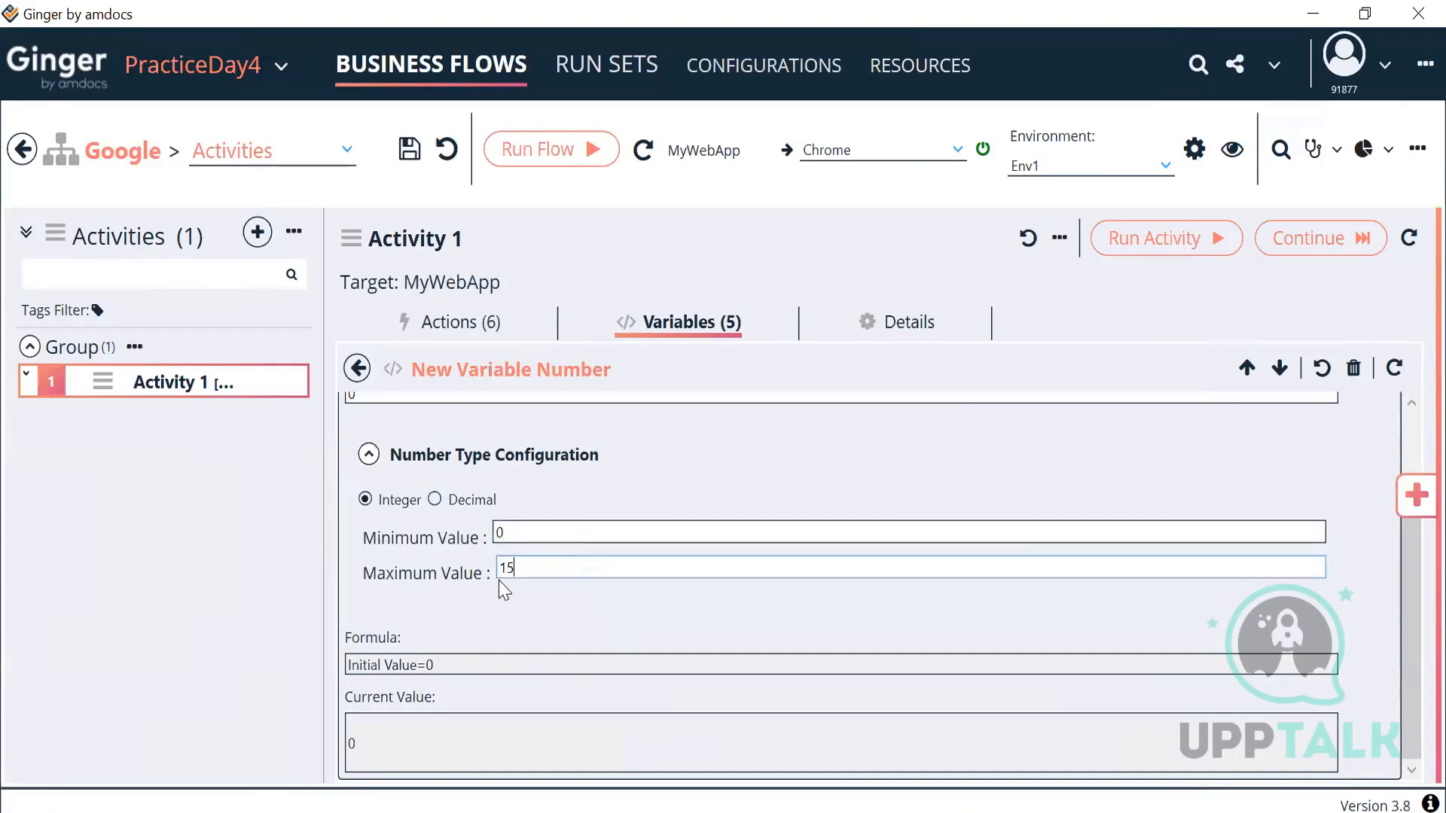
{"action": "key", "text": "BackSpace"}
{"action": "key", "text": "BackSpace"}
{"action": "key", "text": "BackSpace"}
{"action": "type", "text": "255"}
Step: Rename the variable to ACT_StreetNumber and return to the list
{"action": "scroll", "coordinate": [555, 551], "scroll_direction": "up", "scroll_amount": 2}
{"action": "scroll", "coordinate": [555, 552], "scroll_direction": "down", "scroll_amount": 2}
{"action": "scroll", "coordinate": [1258, 493], "scroll_direction": "up", "scroll_amount": 3}
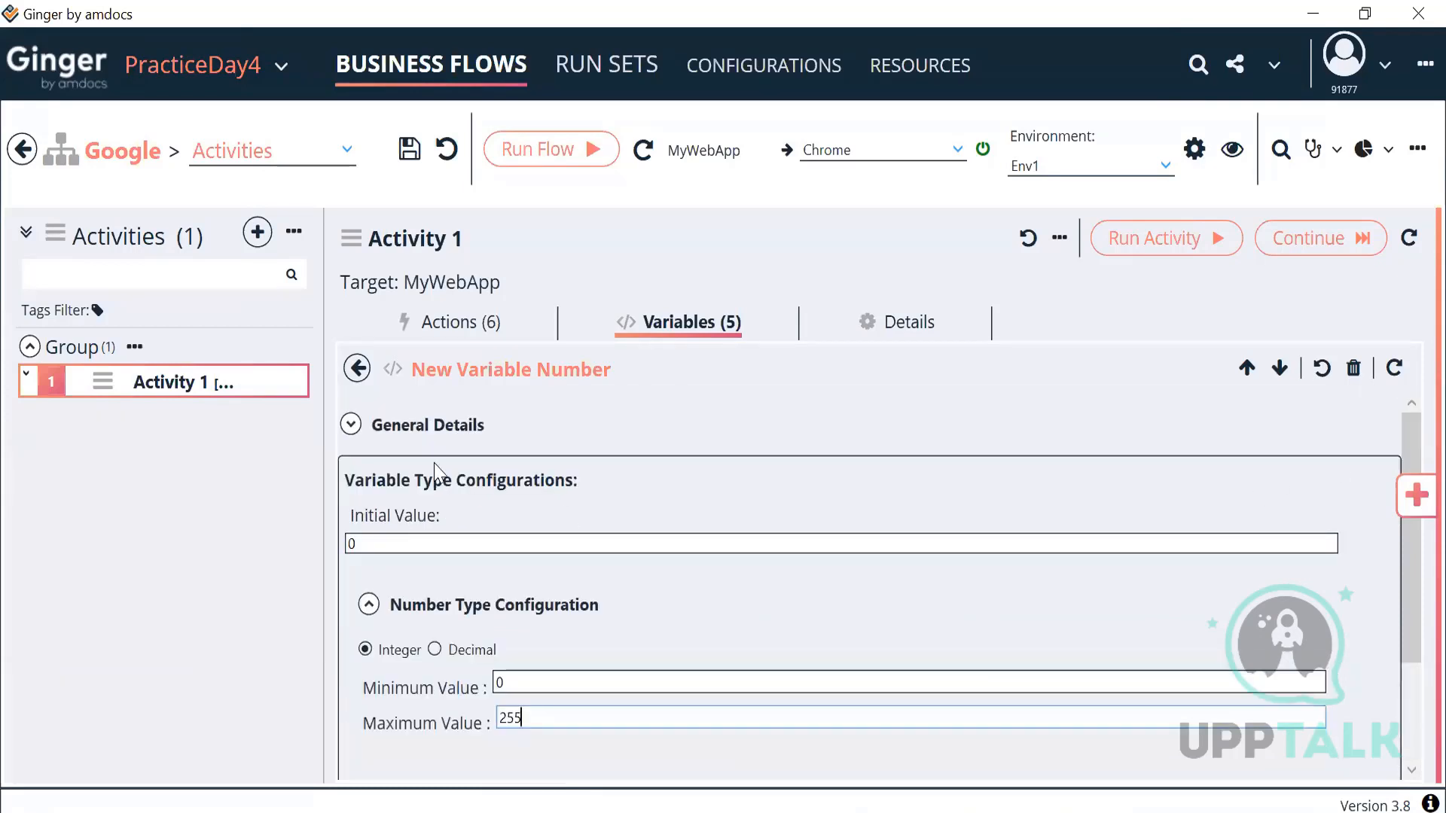
{"action": "left_click", "coordinate": [349, 427]}
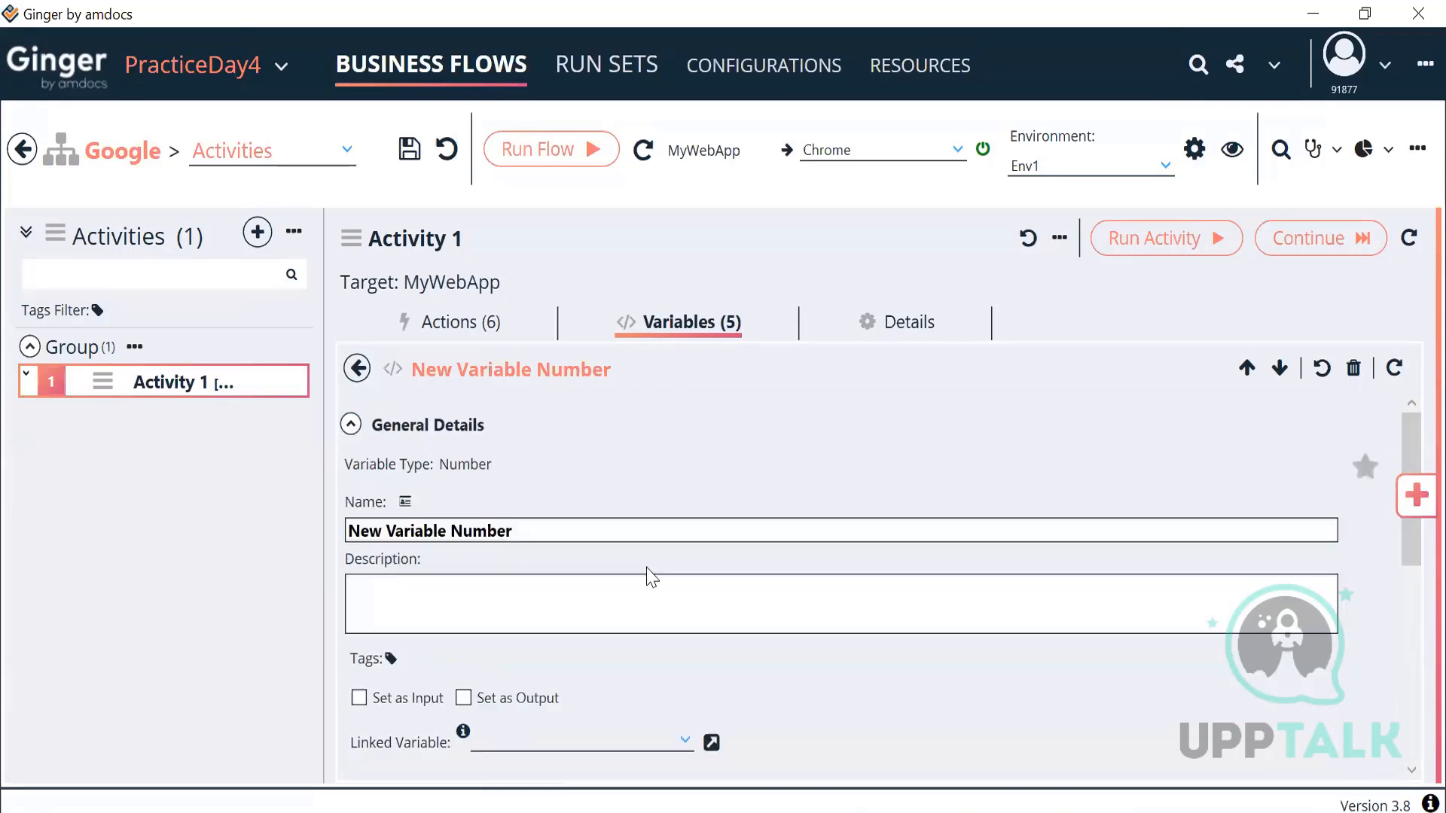
{"action": "scroll", "coordinate": [826, 481], "scroll_direction": "down", "scroll_amount": 5}
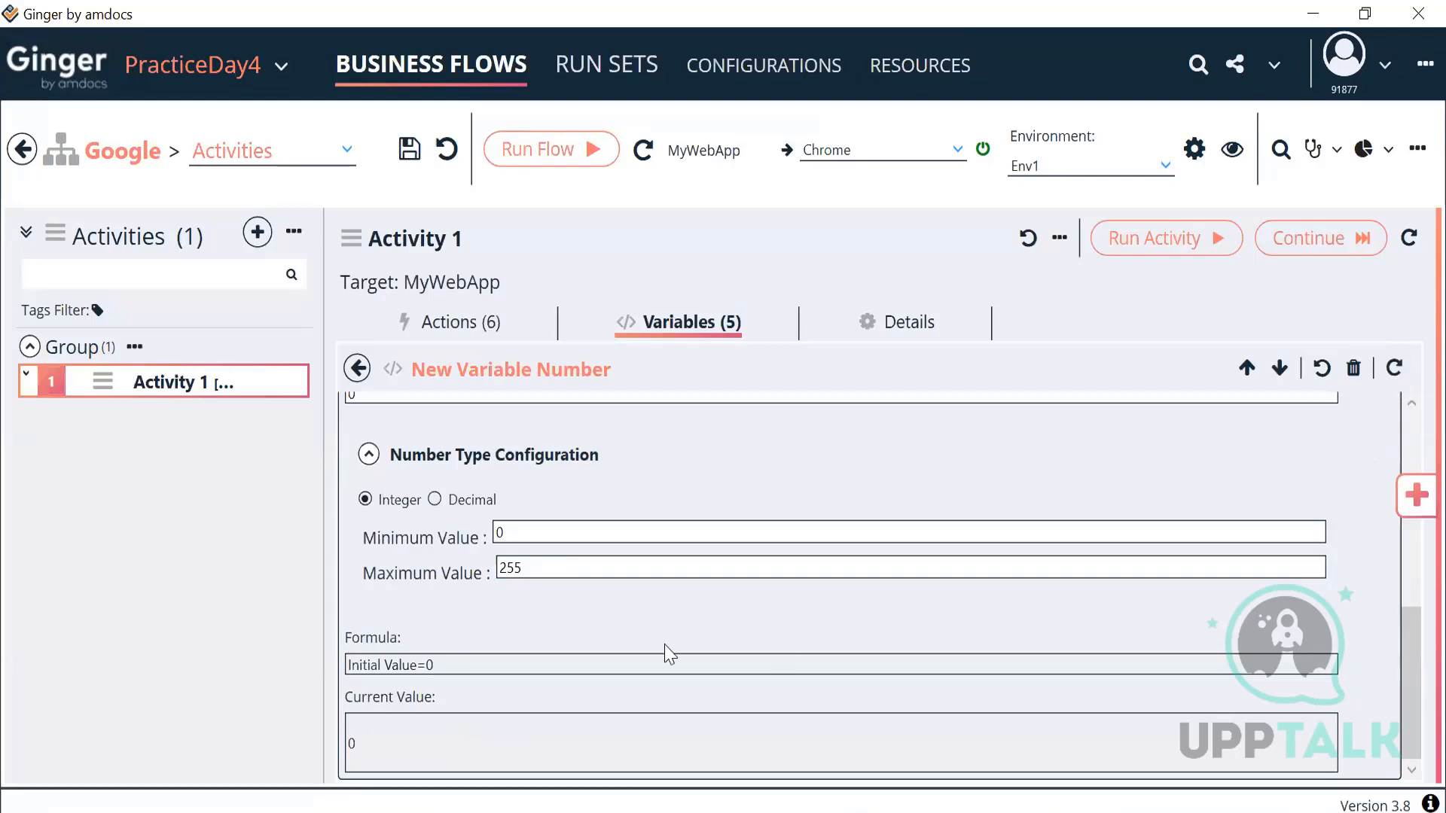
{"action": "left_click_drag", "start_coordinate": [433, 664], "coordinate": [337, 670]}
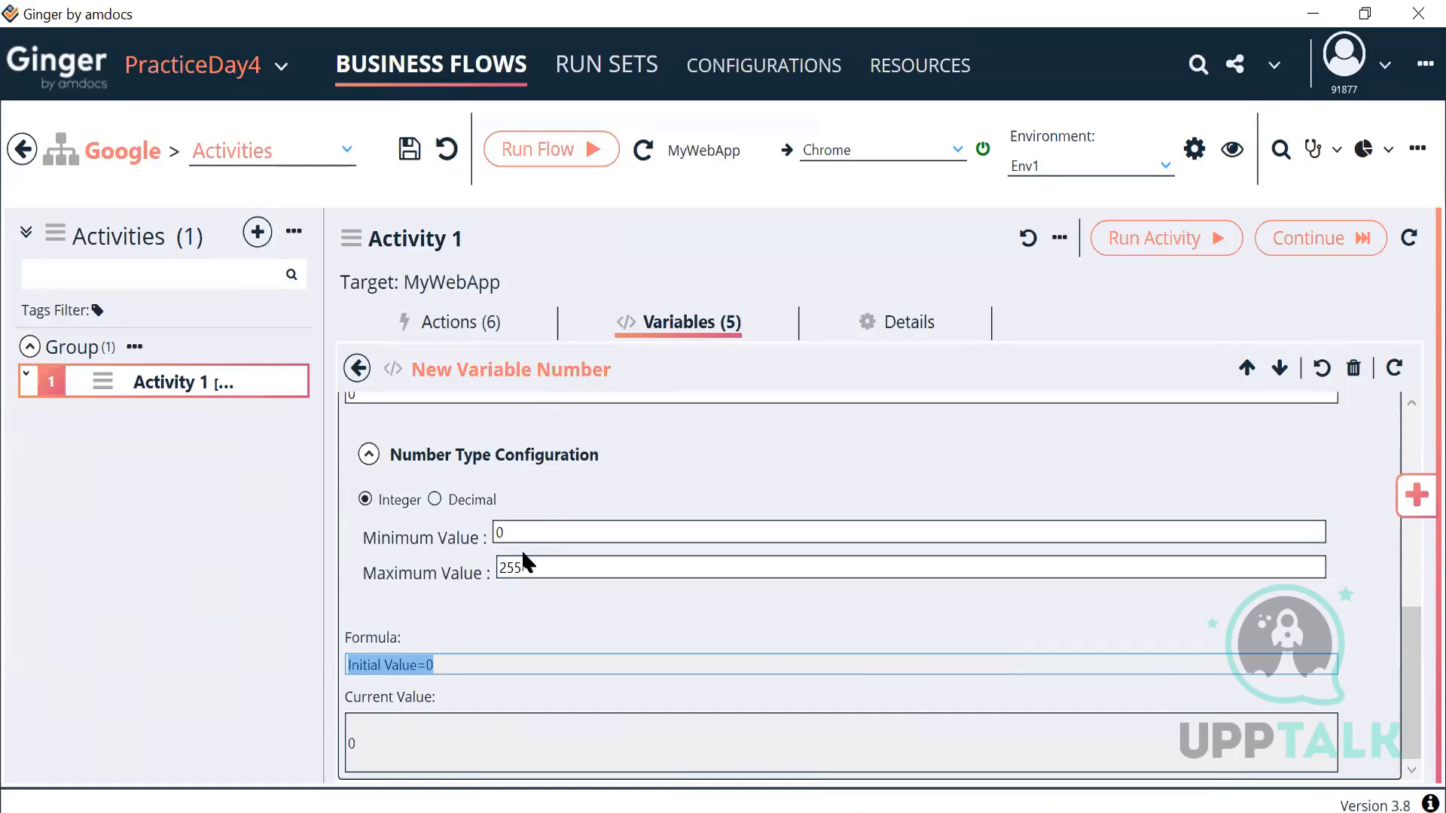
{"action": "scroll", "coordinate": [524, 561], "scroll_direction": "up", "scroll_amount": 10}
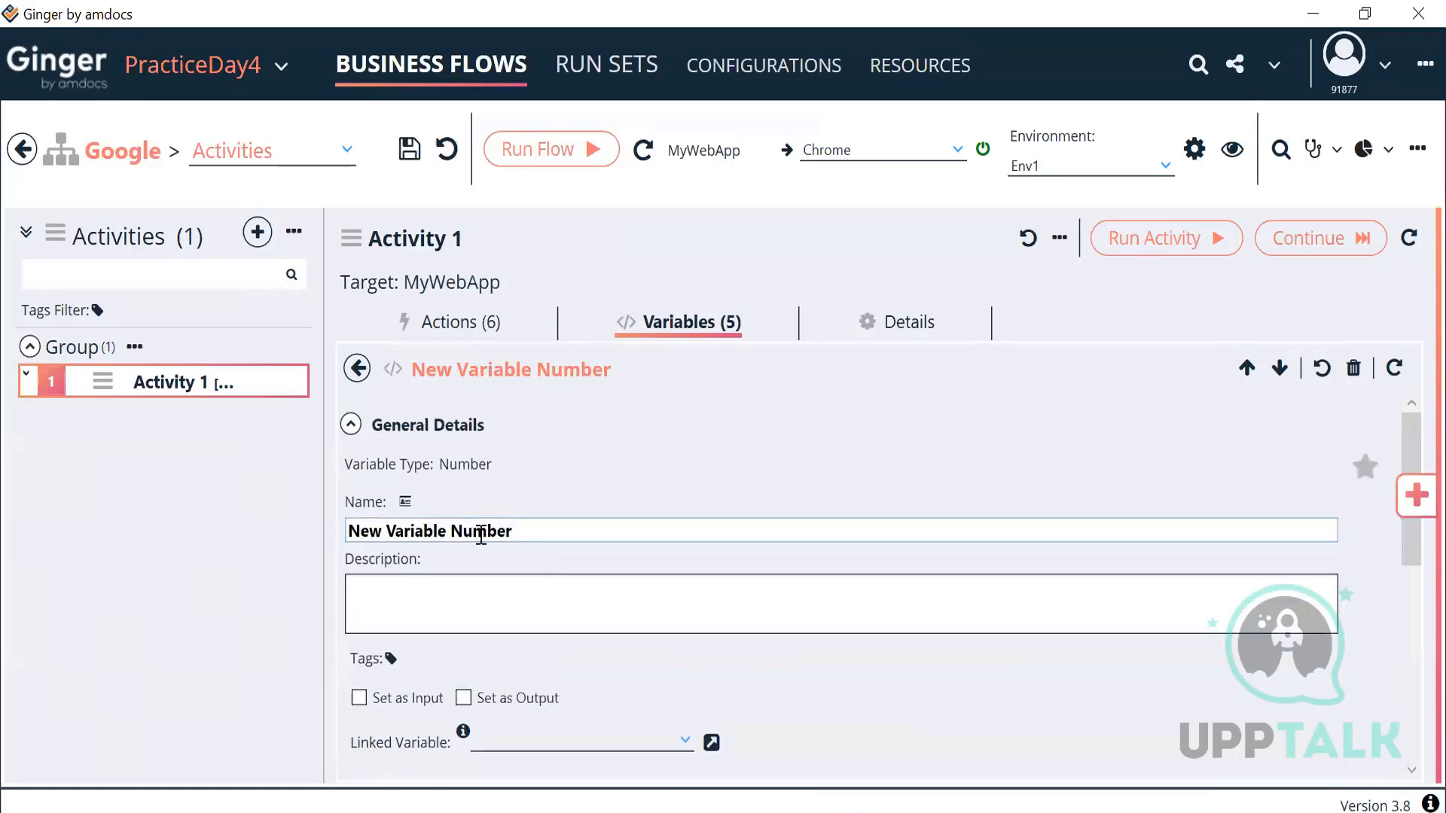
{"action": "triple_click", "coordinate": [481, 536]}
{"action": "key", "text": "BackSpace"}
{"action": "type", "text": "V=AC"}
{"action": "key", "text": "BackSpace"}
{"action": "key", "text": "BackSpace"}
{"action": "key", "text": "BackSpace"}
{"action": "key", "text": "BackSpace"}
{"action": "type", "text": "ACT_"}
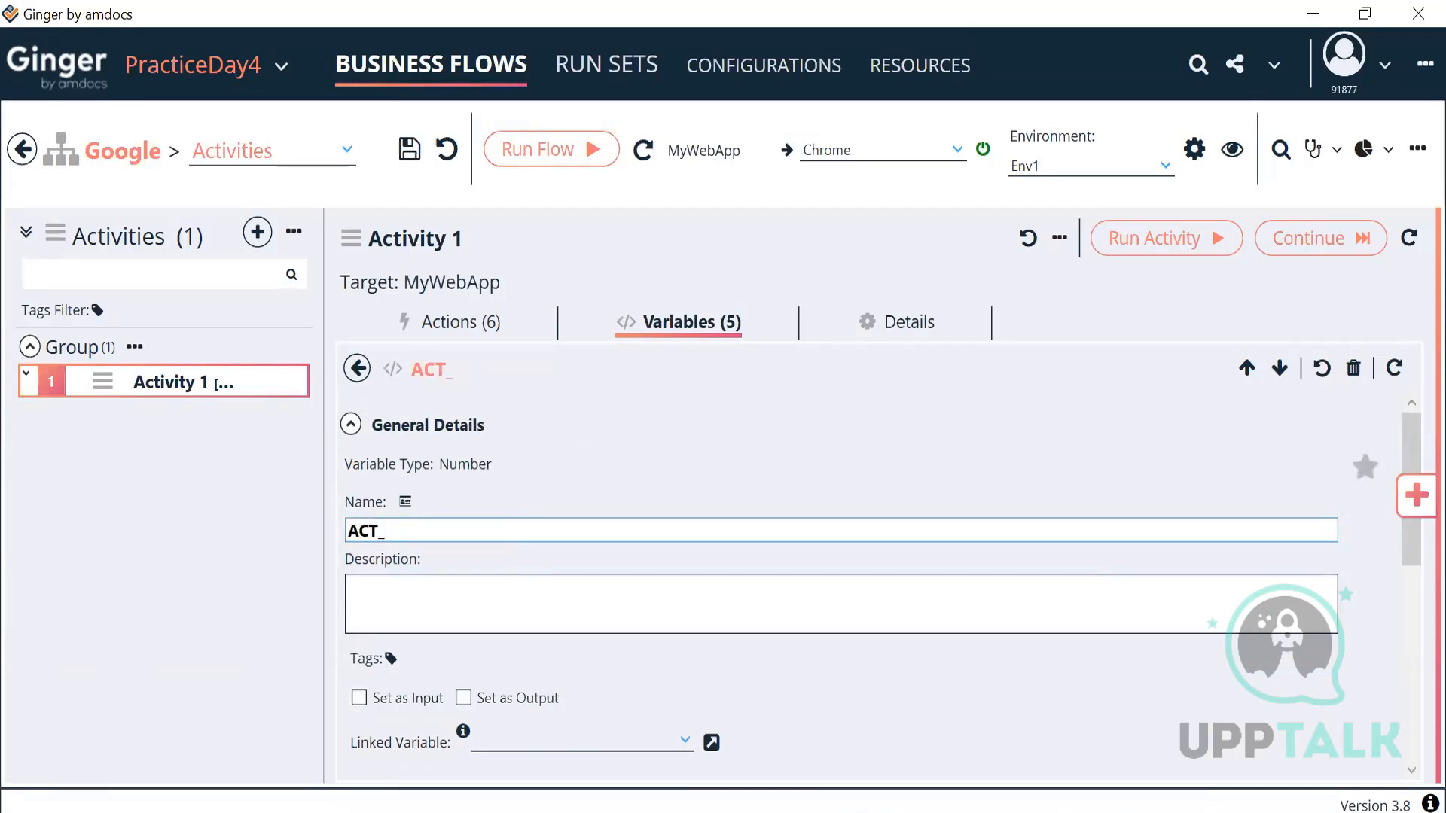
{"action": "type", "text": "StreetNumber"}
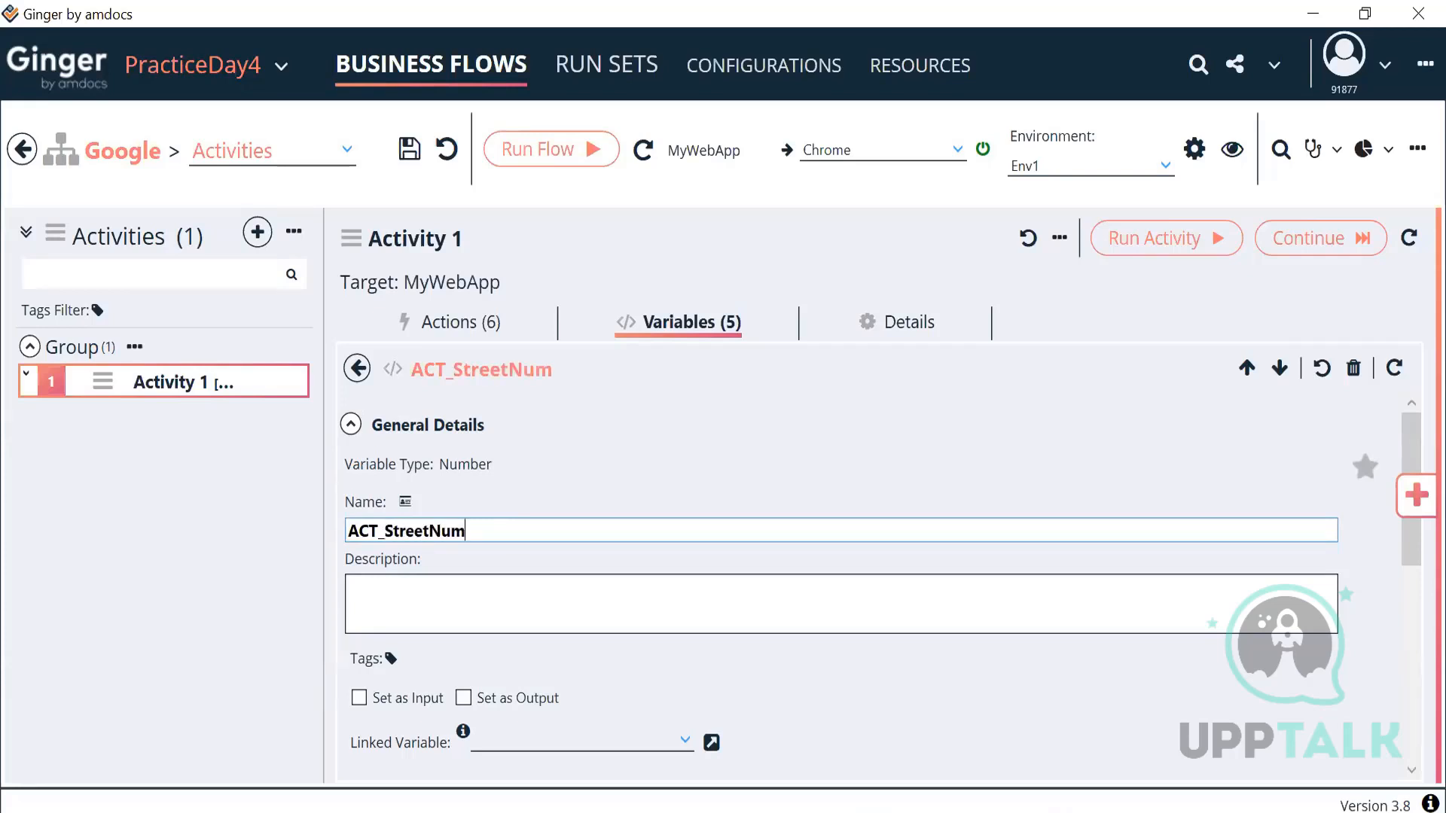
{"action": "left_click", "coordinate": [358, 369]}
Step: Add a Set Variable Action to Activity 1 and rename it Set Street No
{"action": "left_click", "coordinate": [464, 332]}
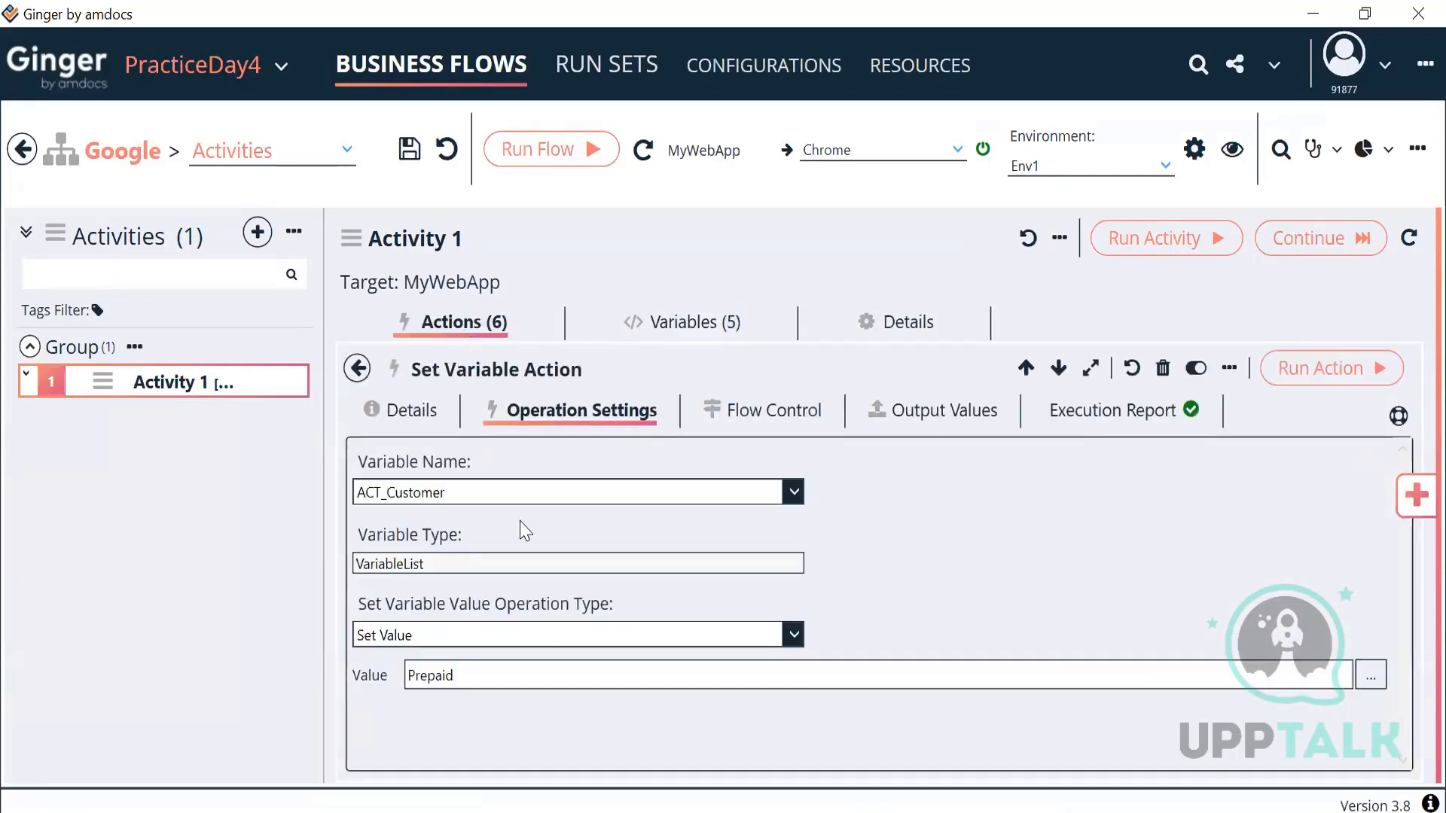
{"action": "left_click", "coordinate": [357, 369]}
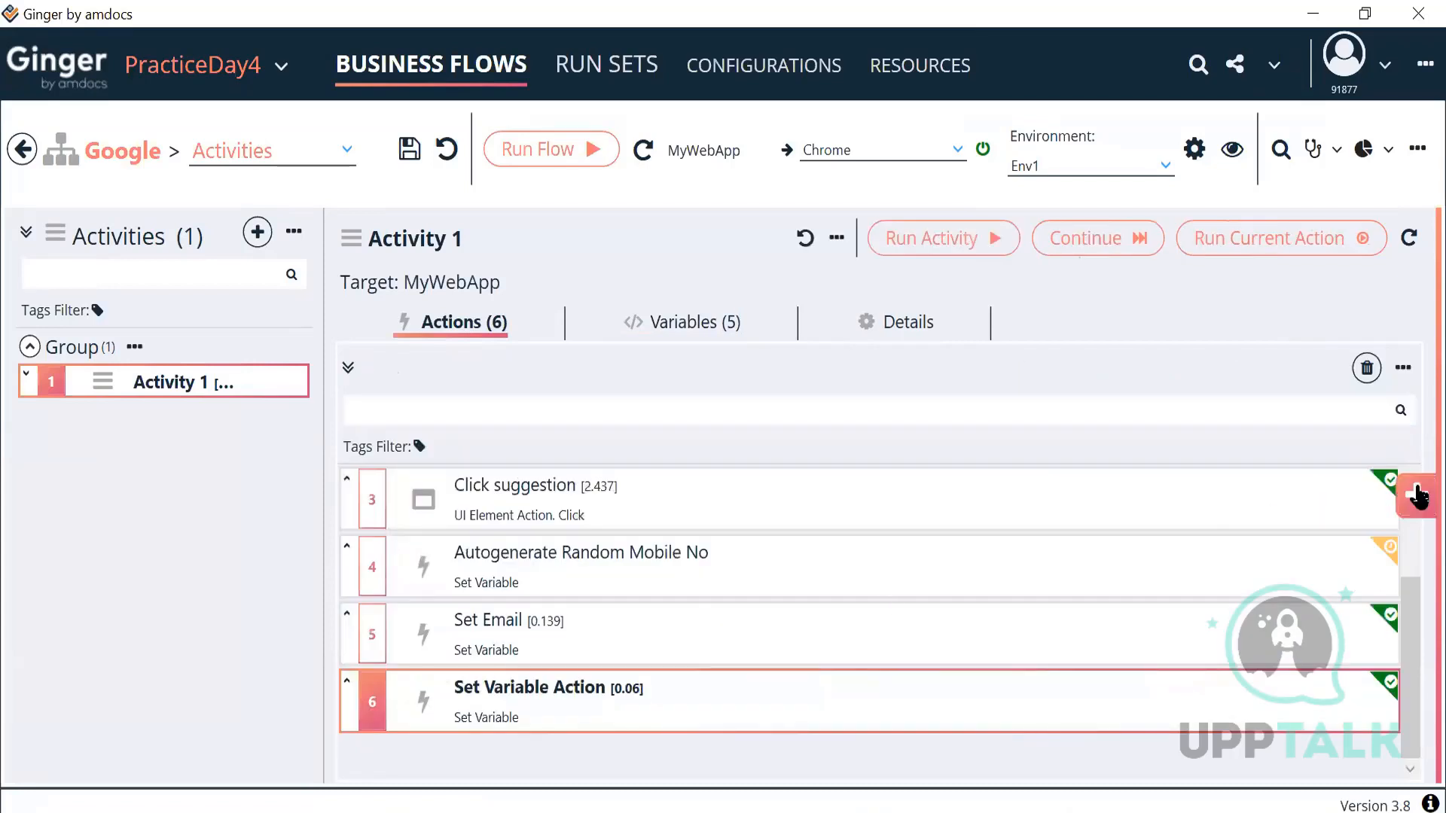
{"action": "left_click", "coordinate": [1416, 495]}
{"action": "double_click", "coordinate": [1125, 420]}
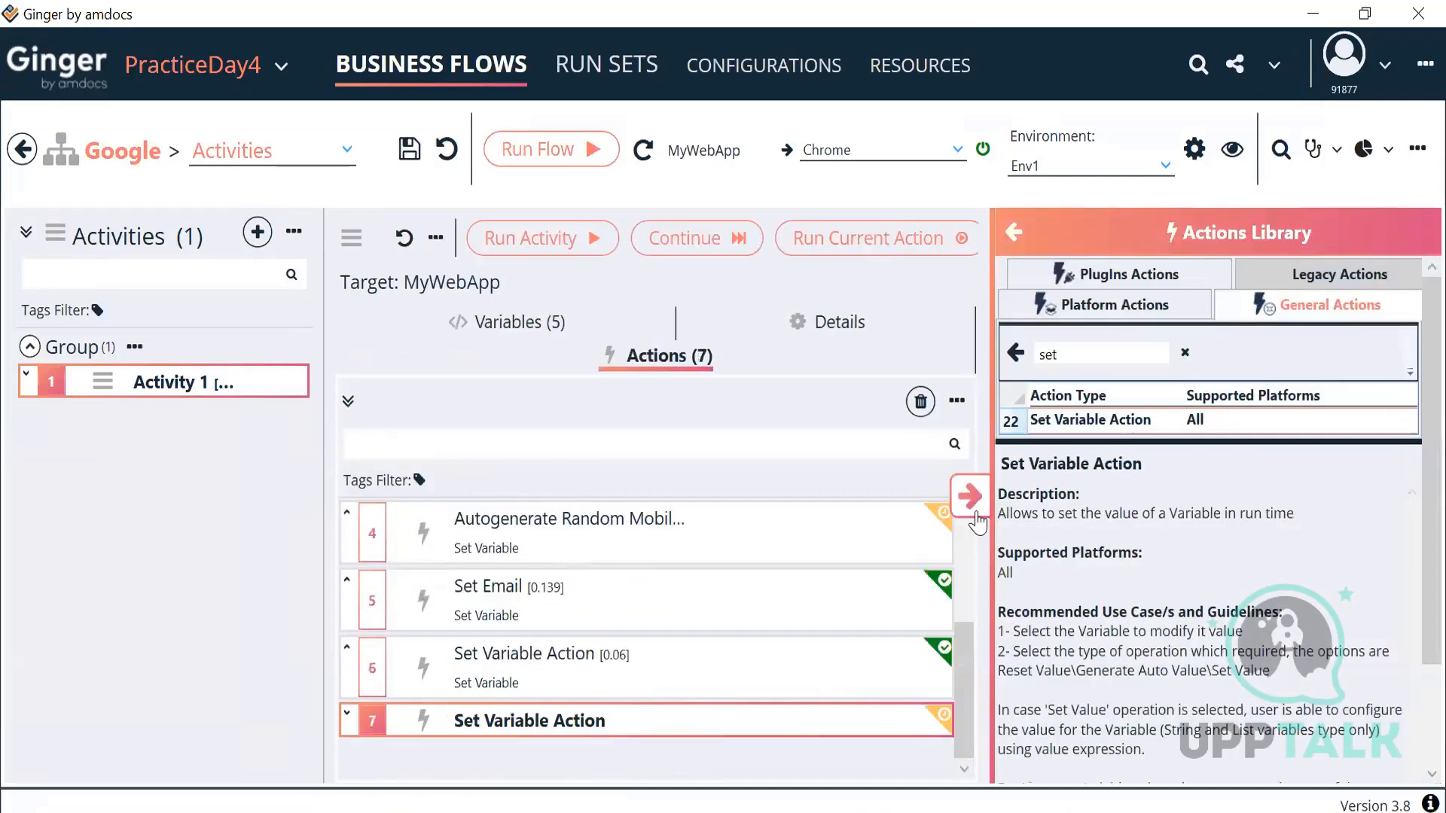
{"action": "left_click", "coordinate": [970, 496]}
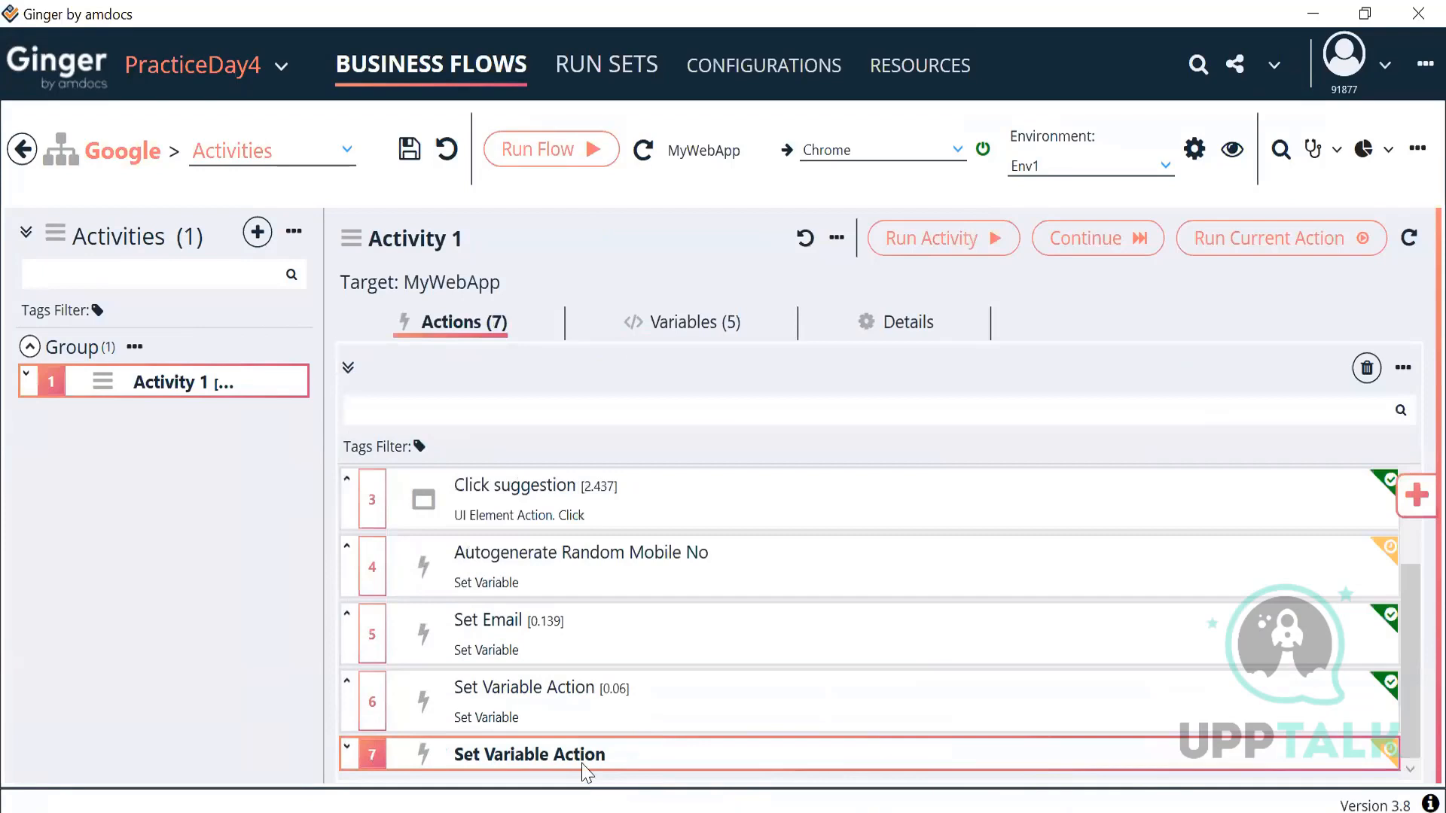
{"action": "double_click", "coordinate": [582, 762]}
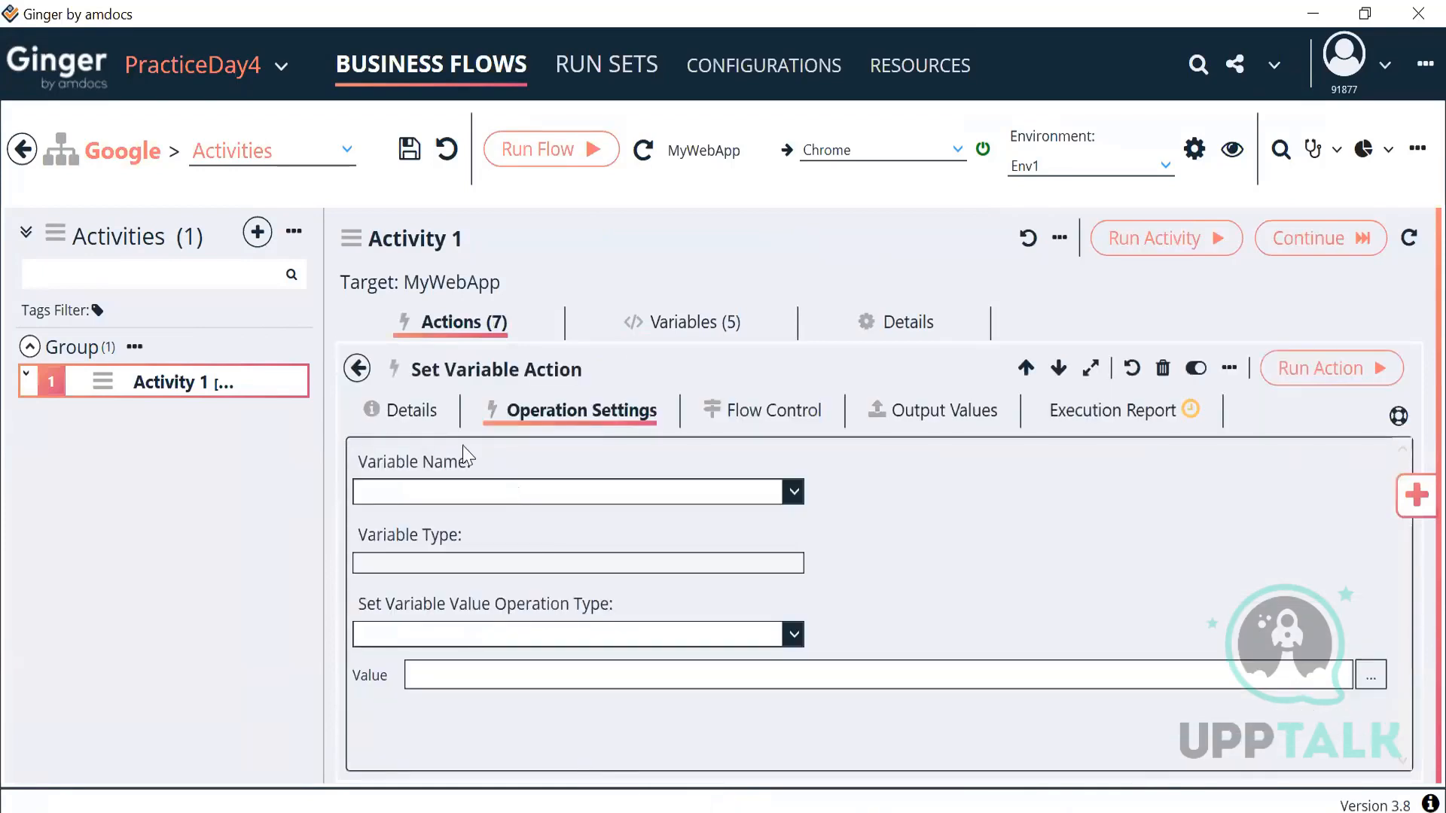
{"action": "left_click", "coordinate": [416, 418]}
{"action": "left_click_drag", "start_coordinate": [510, 532], "coordinate": [389, 532]}
{"action": "type", "text": "Street No"}
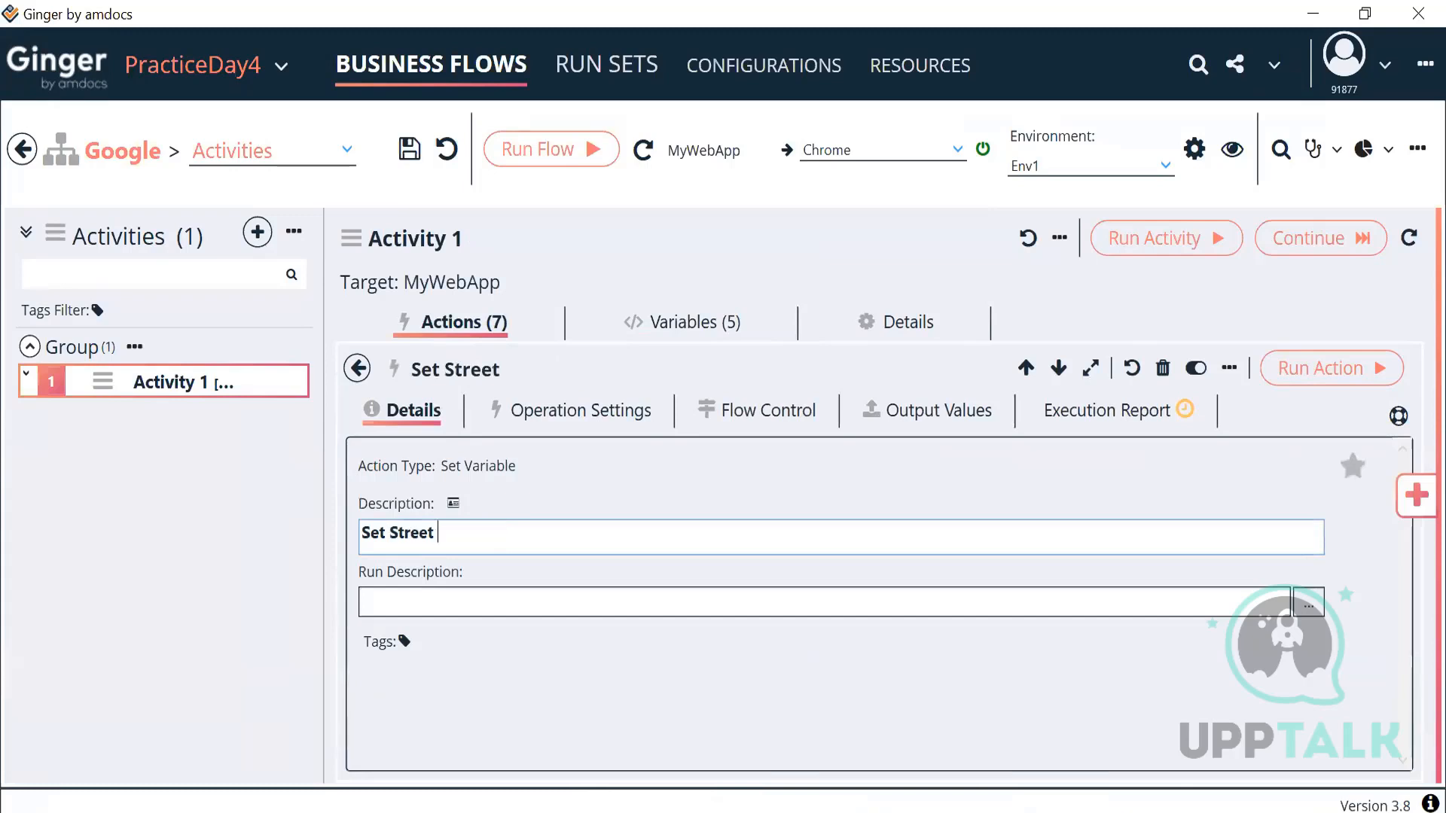
Step: Configure the action to Set Value of ACT_StreetNumber to 34
{"action": "left_click", "coordinate": [567, 413]}
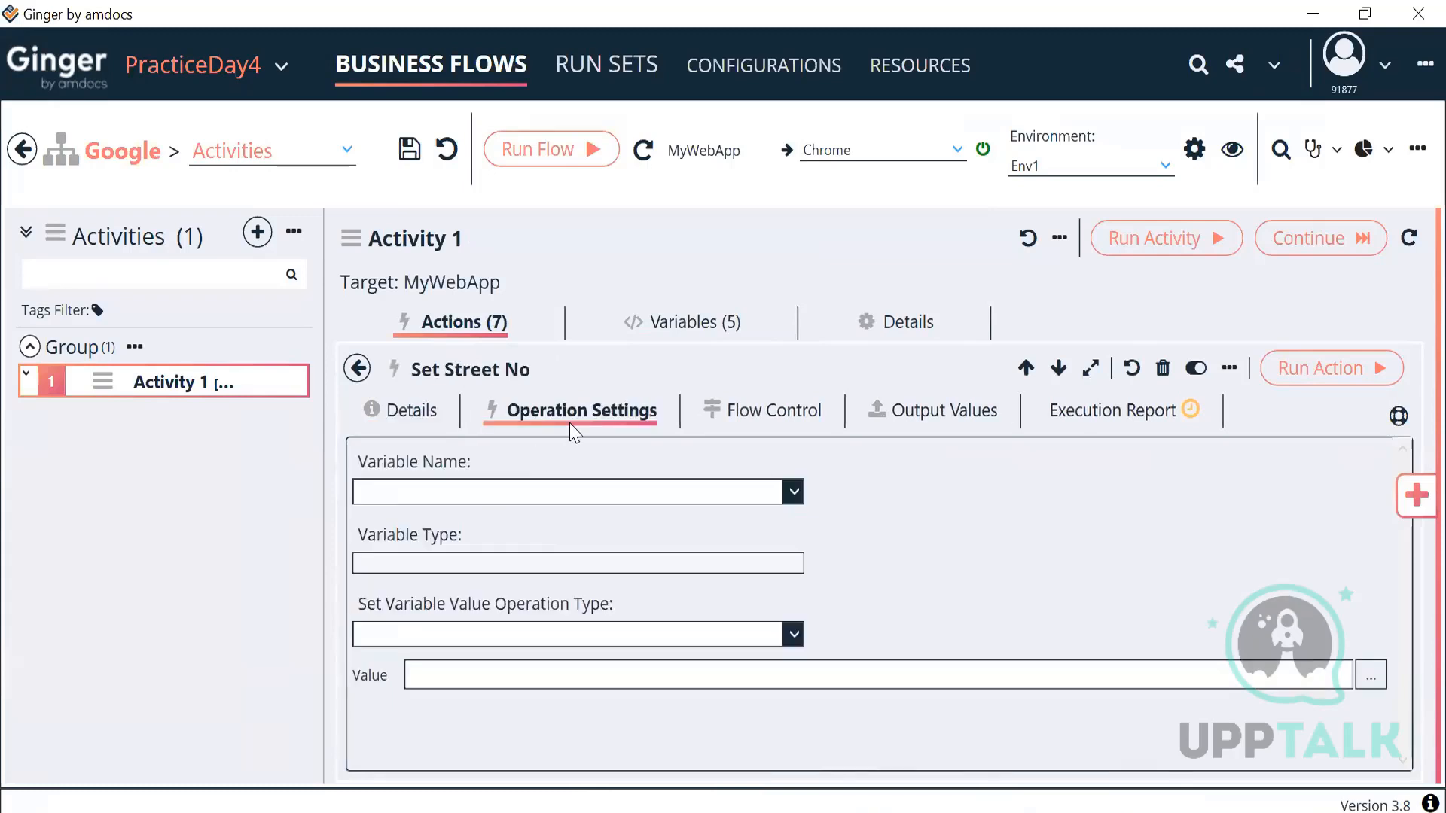
{"action": "left_click", "coordinate": [571, 493]}
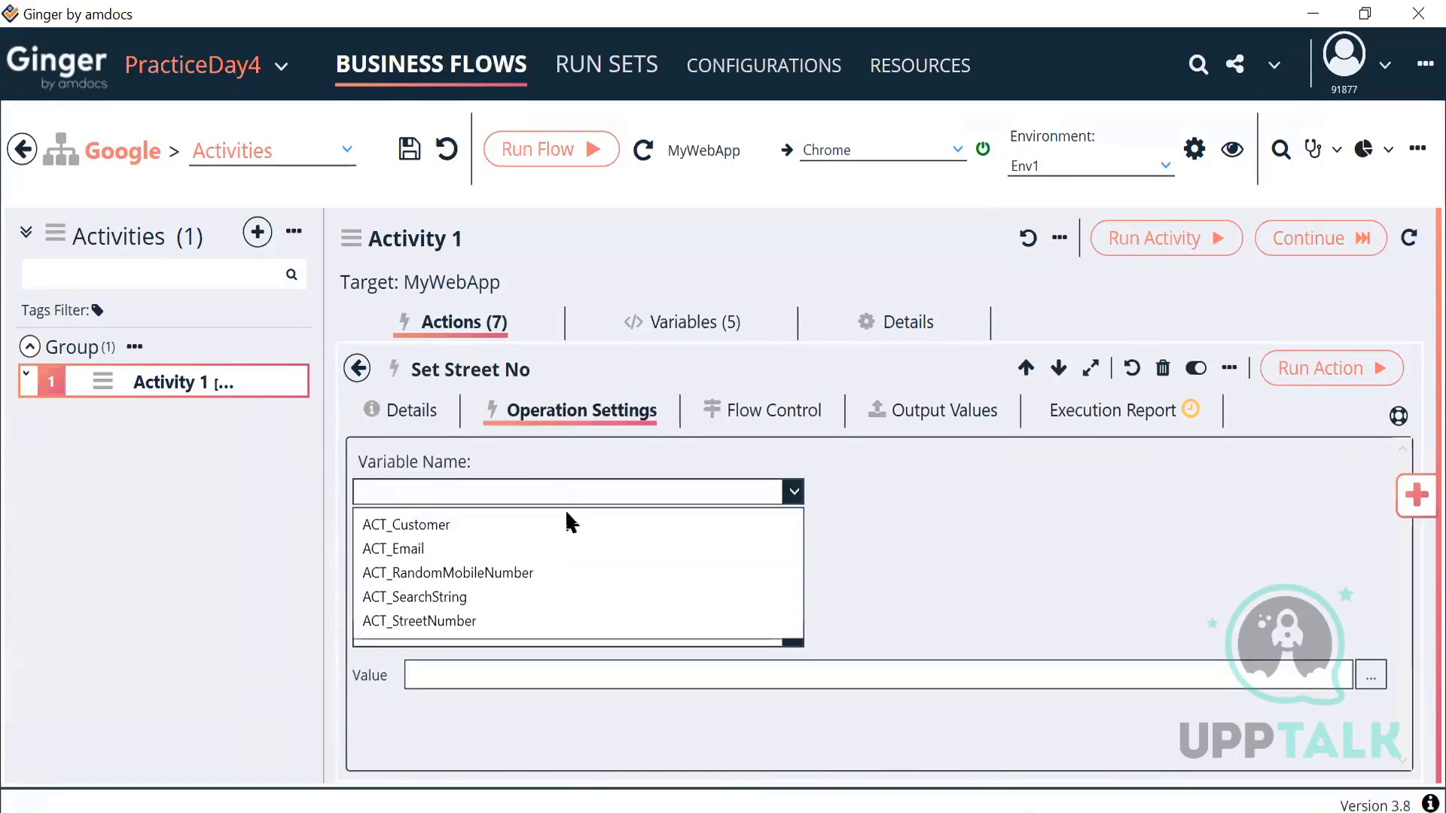
{"action": "left_click", "coordinate": [471, 623]}
{"action": "left_click", "coordinate": [774, 640]}
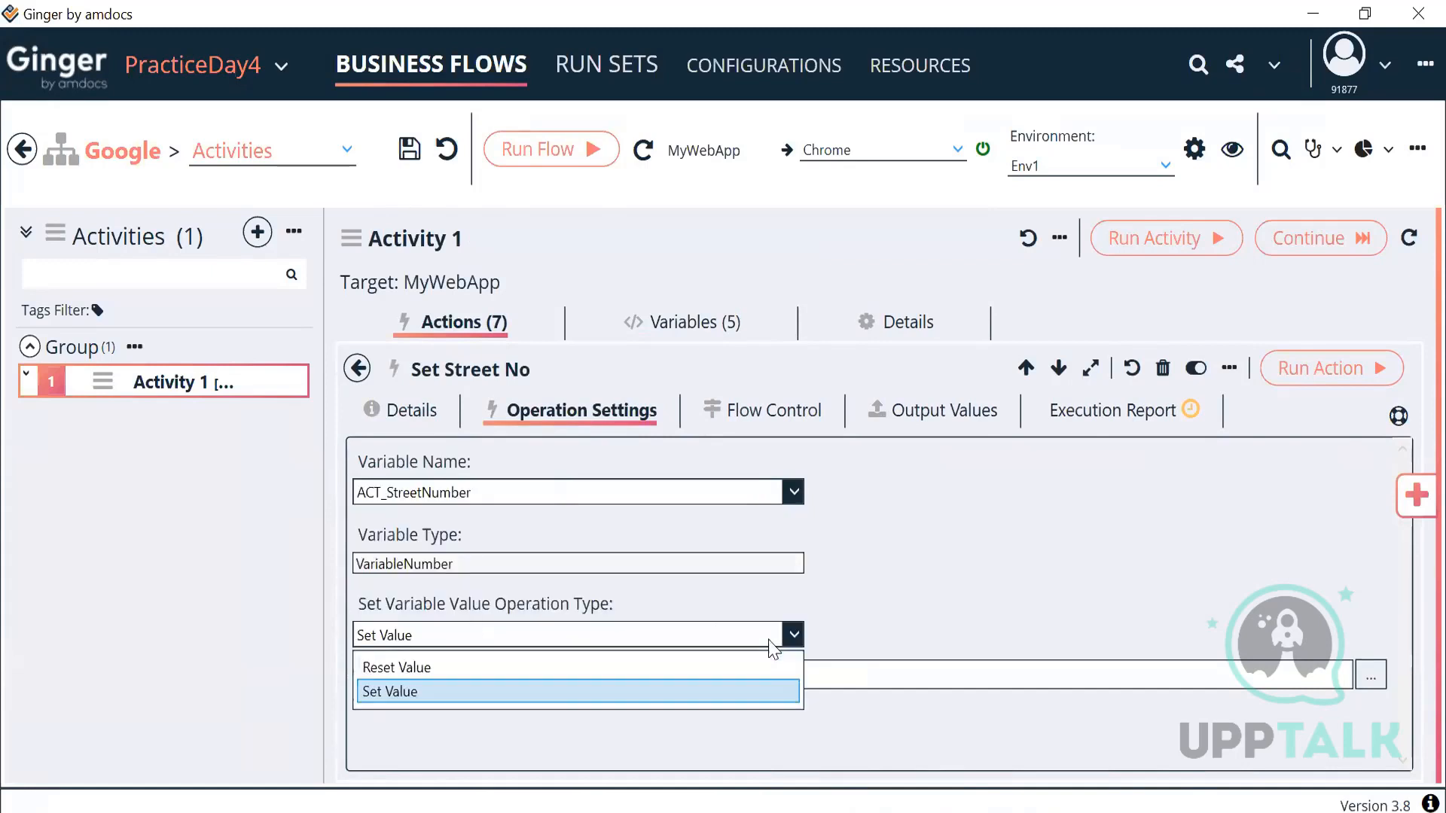
{"action": "left_click", "coordinate": [539, 689]}
{"action": "left_click", "coordinate": [978, 665]}
{"action": "type", "text": "34"}
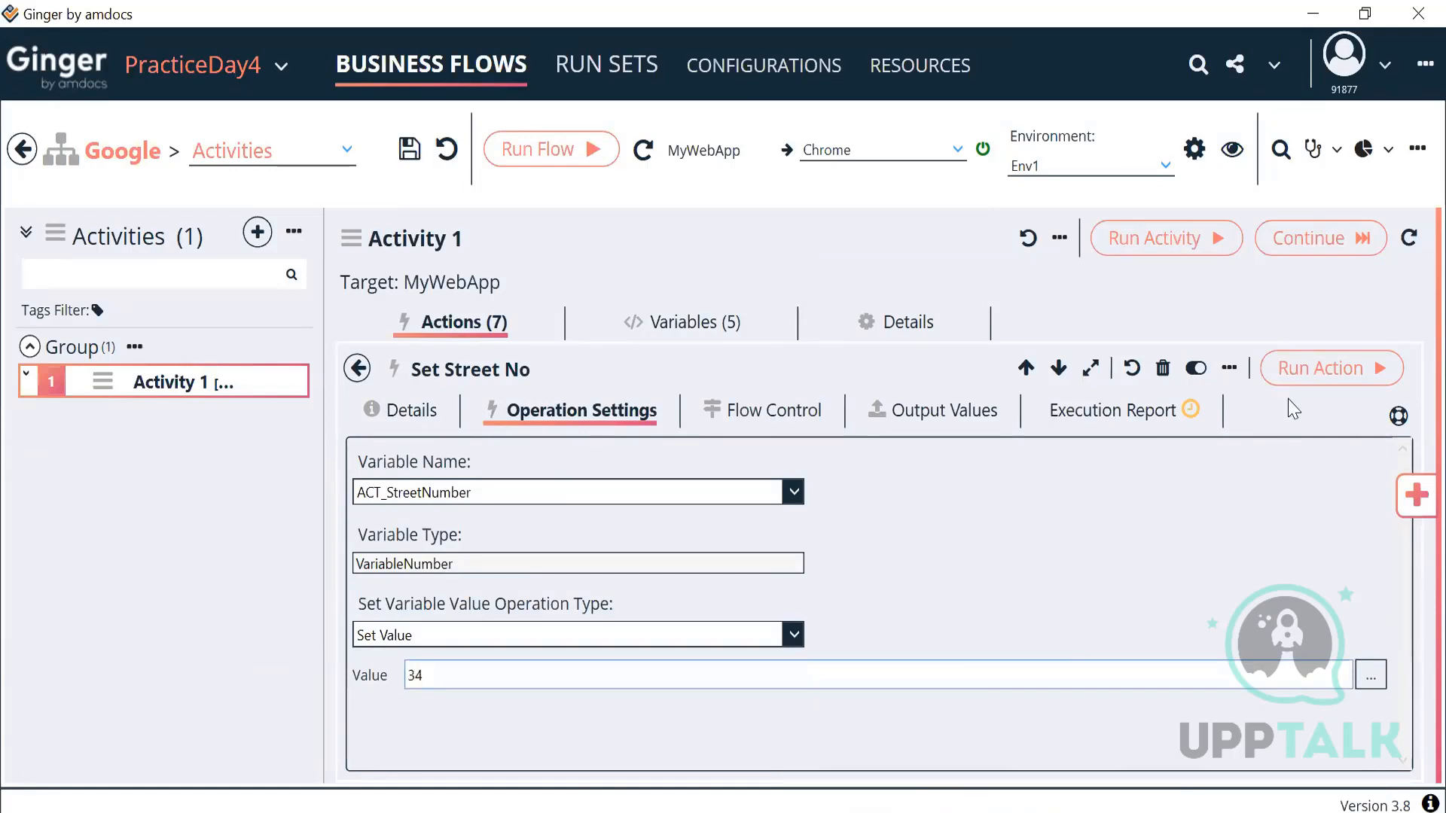
Step: Run the action and confirm in the execution report that the value 34 was set
{"action": "left_click", "coordinate": [1301, 386]}
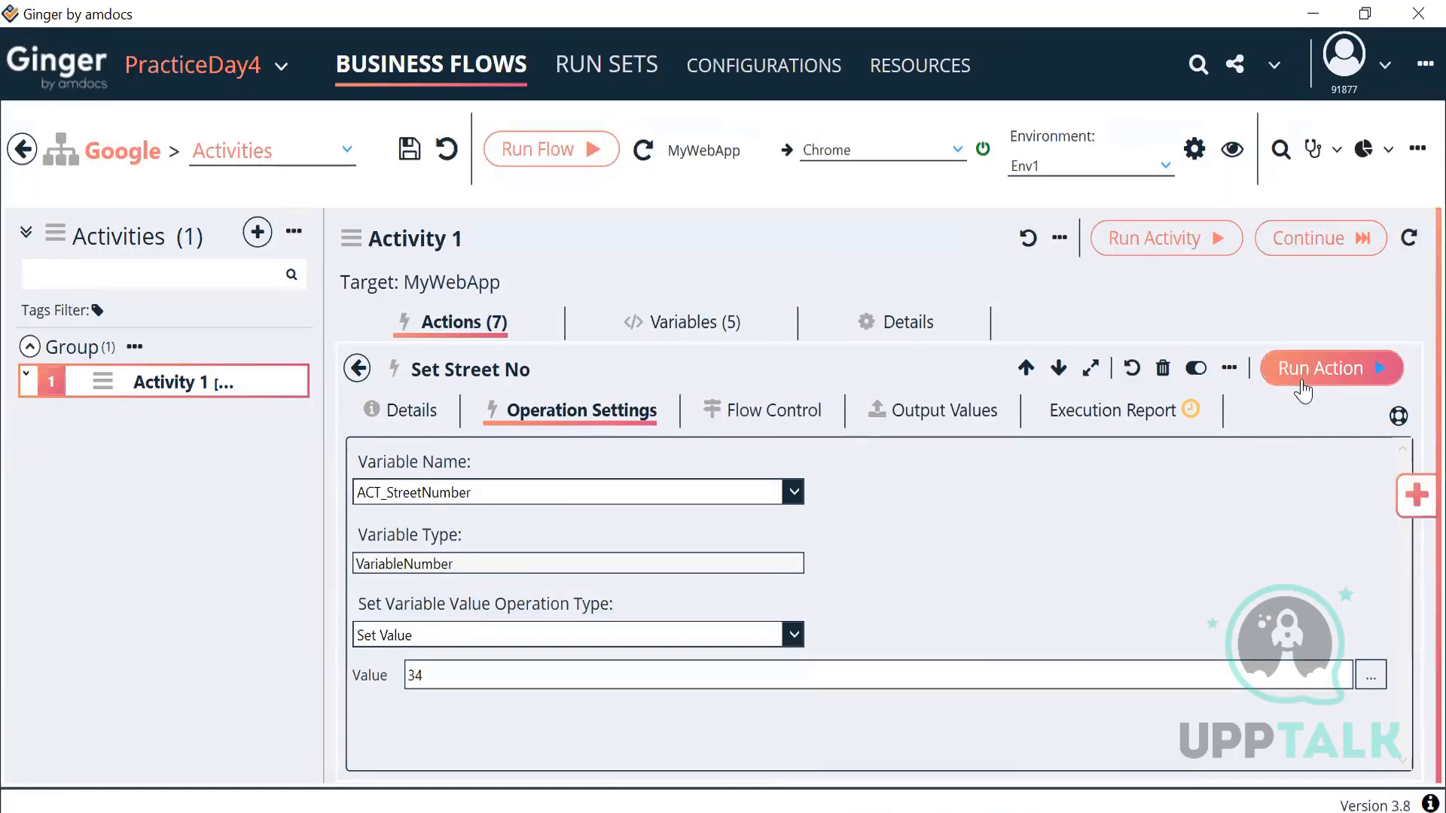
{"action": "left_click", "coordinate": [1146, 423]}
{"action": "scroll", "coordinate": [707, 629], "scroll_direction": "down", "scroll_amount": 2}
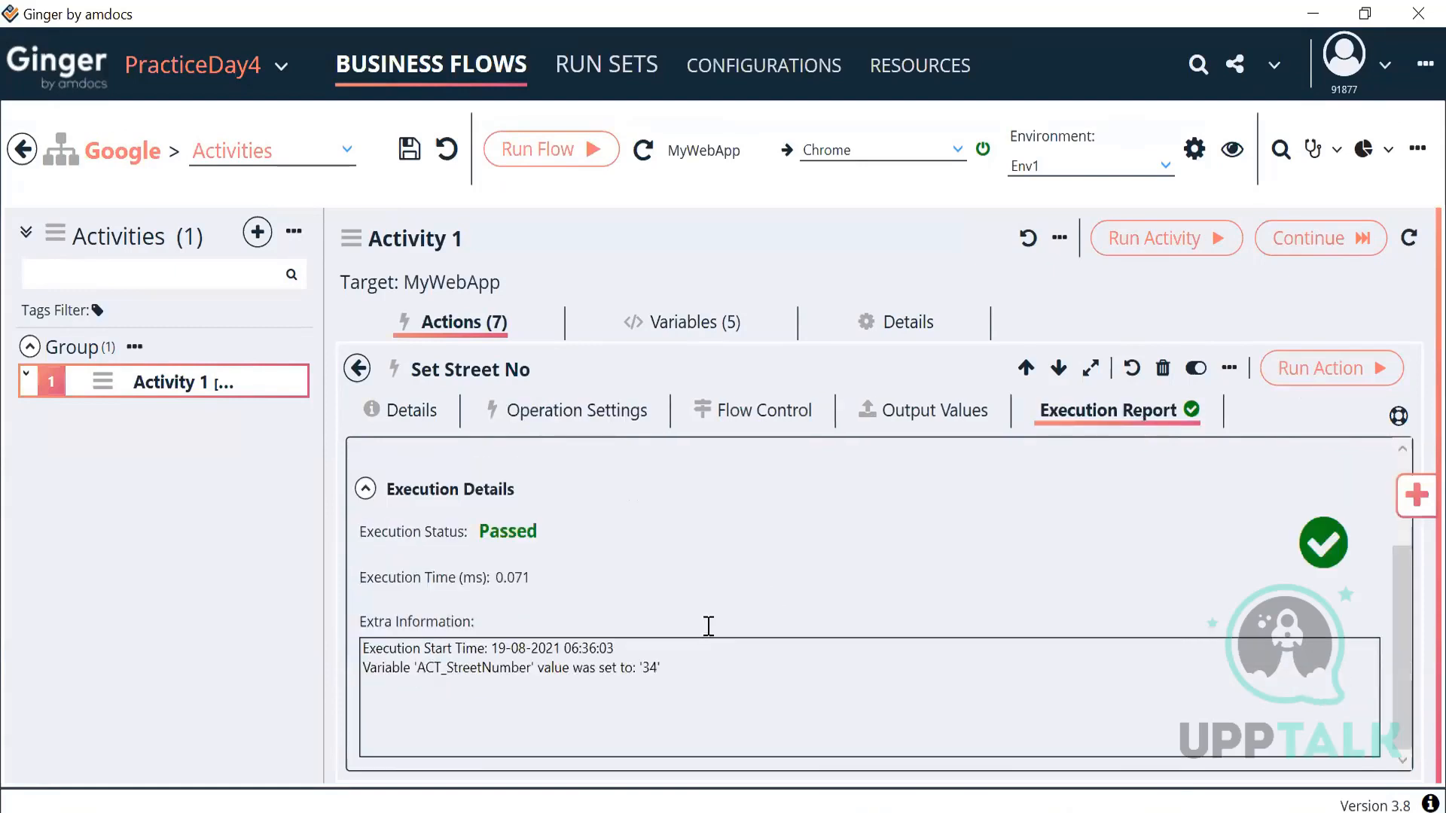
{"action": "left_click_drag", "start_coordinate": [660, 671], "coordinate": [497, 674]}
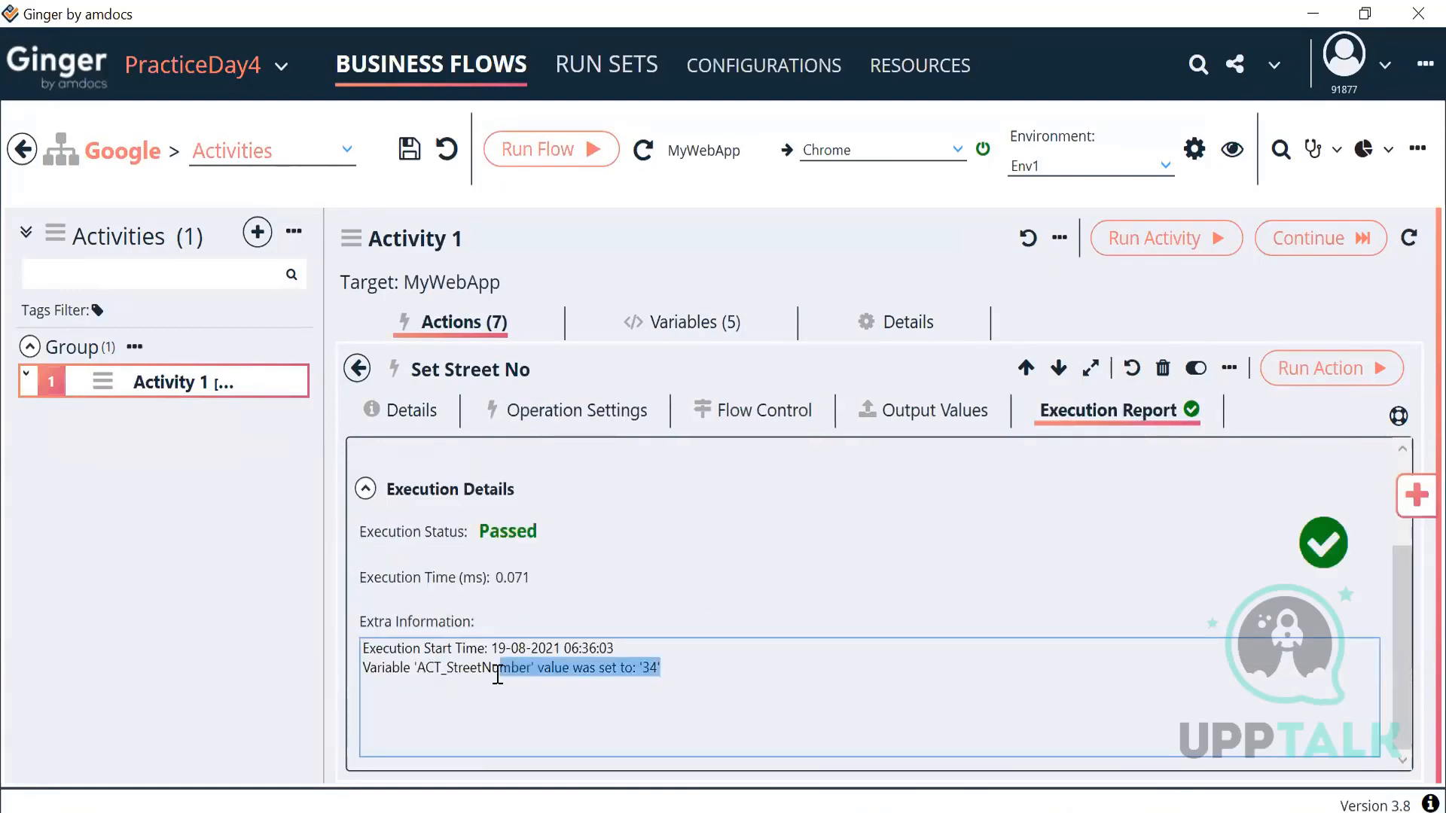
{"action": "left_click", "coordinate": [570, 411]}
Step: Change Set Street No's value from 34 to 400 and run the action
{"action": "left_click", "coordinate": [449, 686]}
{"action": "key", "text": "BackSpace"}
{"action": "key", "text": "BackSpace"}
{"action": "type", "text": "400"}
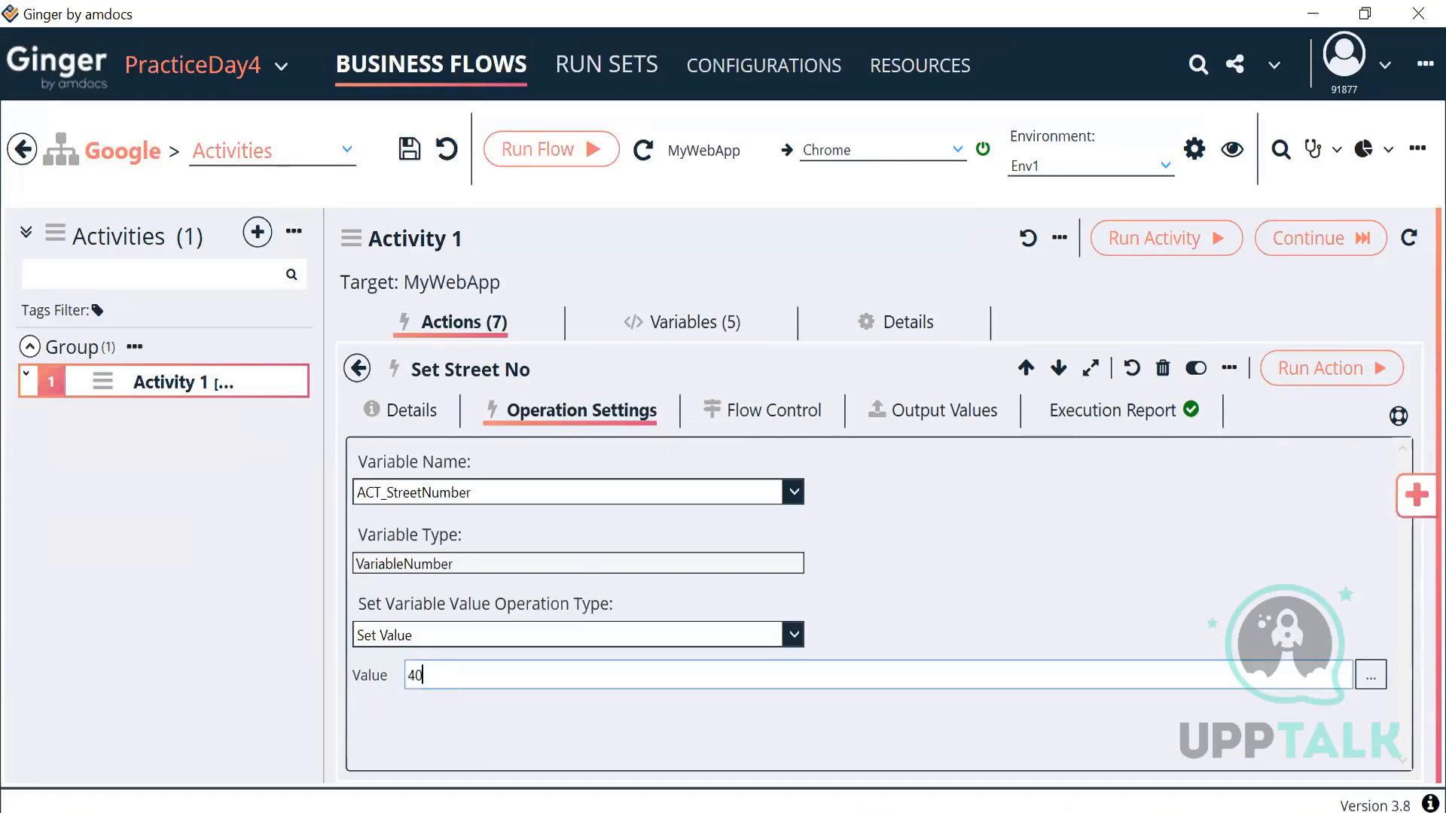
{"action": "left_click", "coordinate": [1291, 371]}
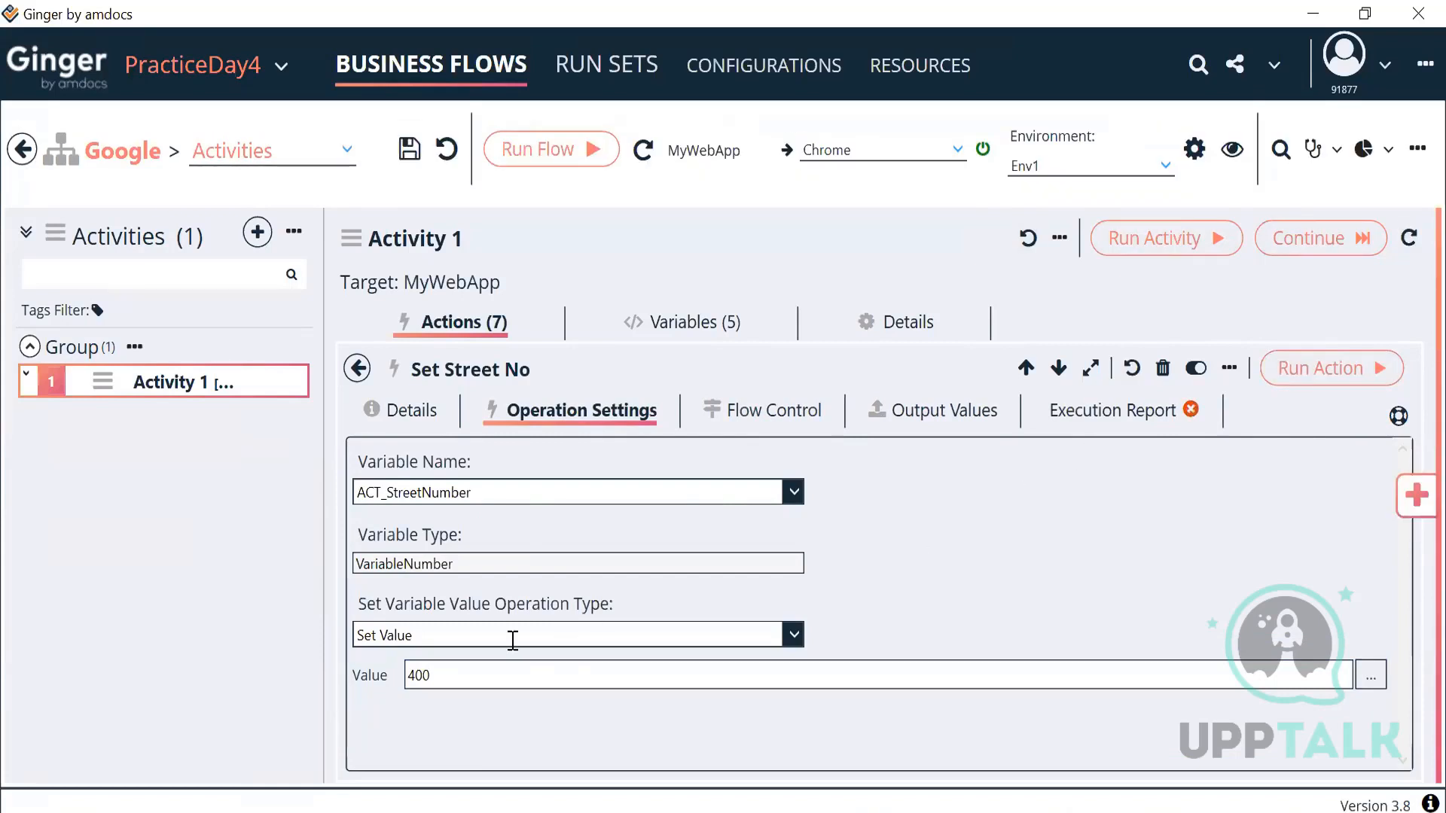
Step: Read the execution report's error showing 400 is outside the allowed range of 0 to 255
{"action": "left_click_drag", "start_coordinate": [449, 675], "coordinate": [367, 687]}
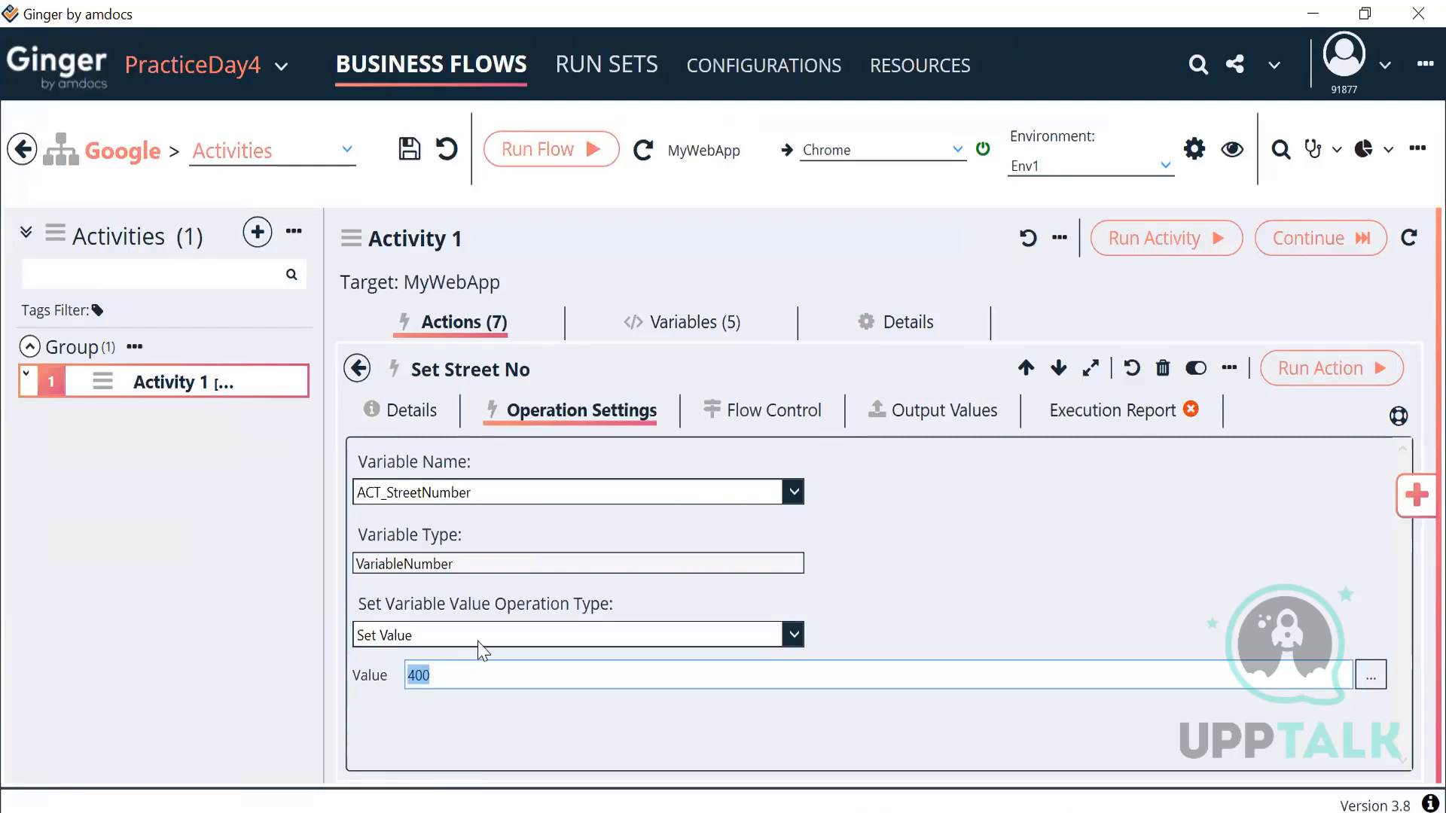
{"action": "left_click", "coordinate": [1122, 411]}
{"action": "scroll", "coordinate": [776, 678], "scroll_direction": "down", "scroll_amount": 5}
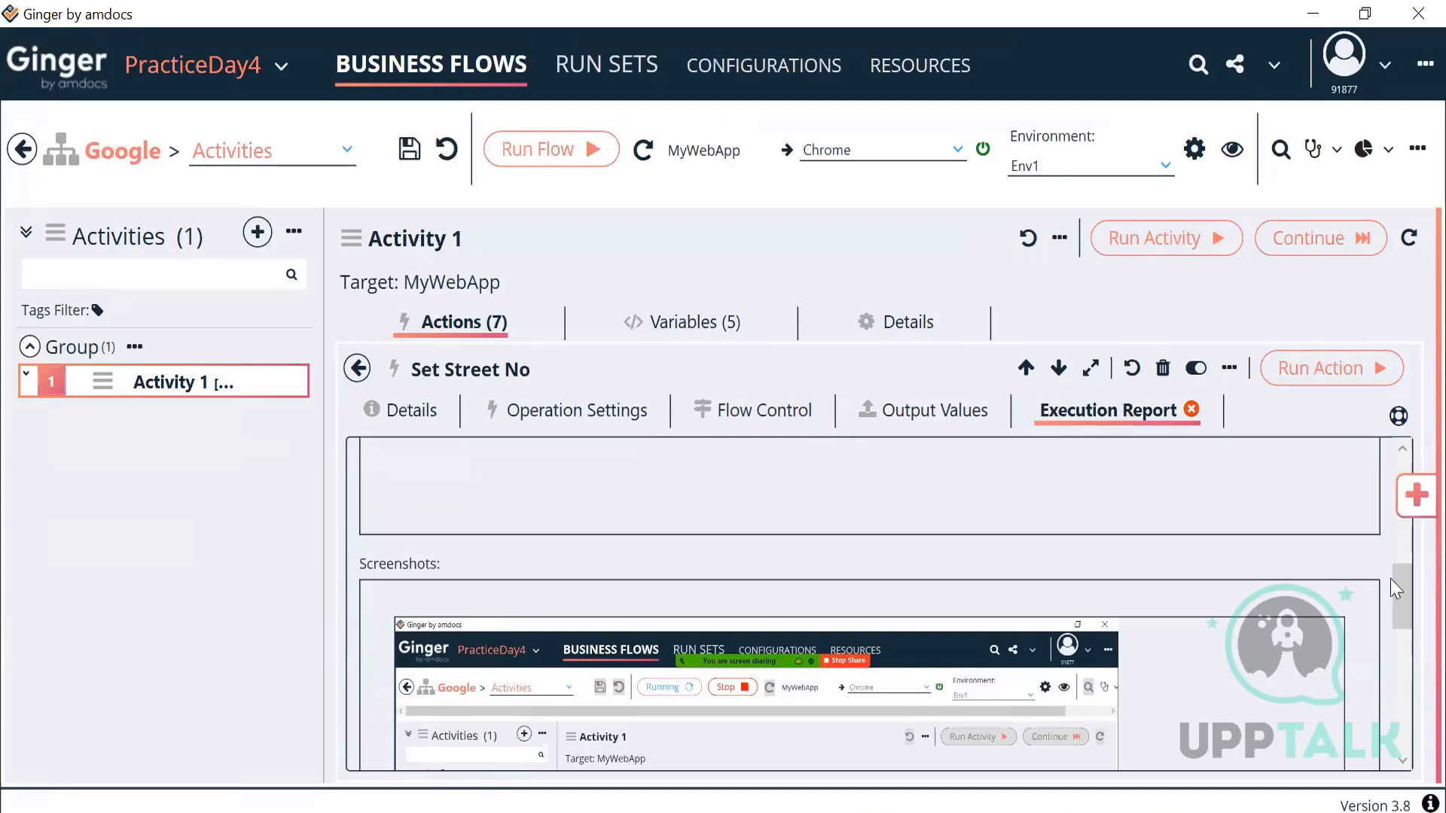
{"action": "left_click_drag", "start_coordinate": [1404, 586], "coordinate": [1403, 553]}
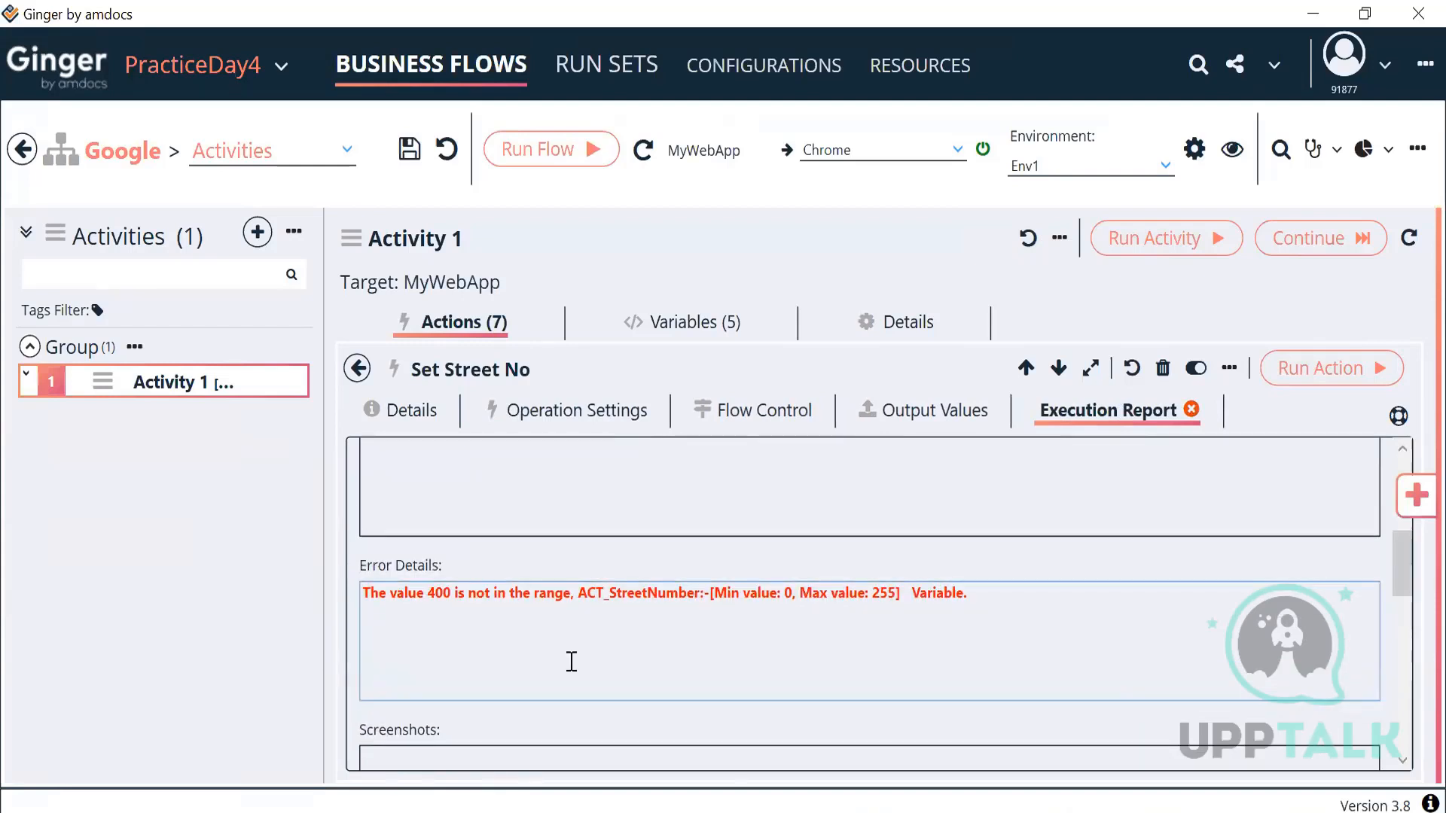
{"action": "left_click_drag", "start_coordinate": [368, 593], "coordinate": [574, 611]}
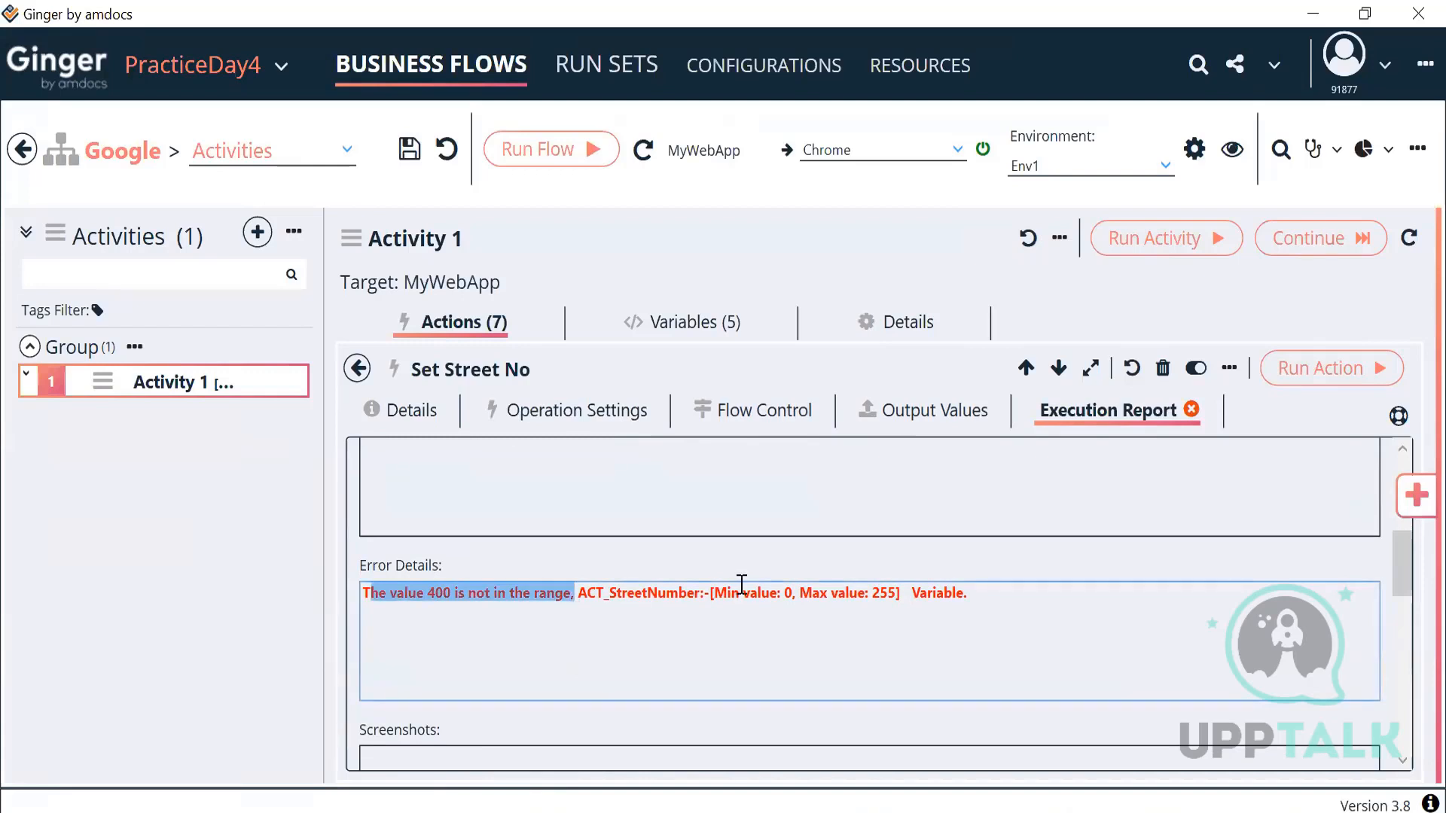
{"action": "left_click_drag", "start_coordinate": [713, 593], "coordinate": [900, 594]}
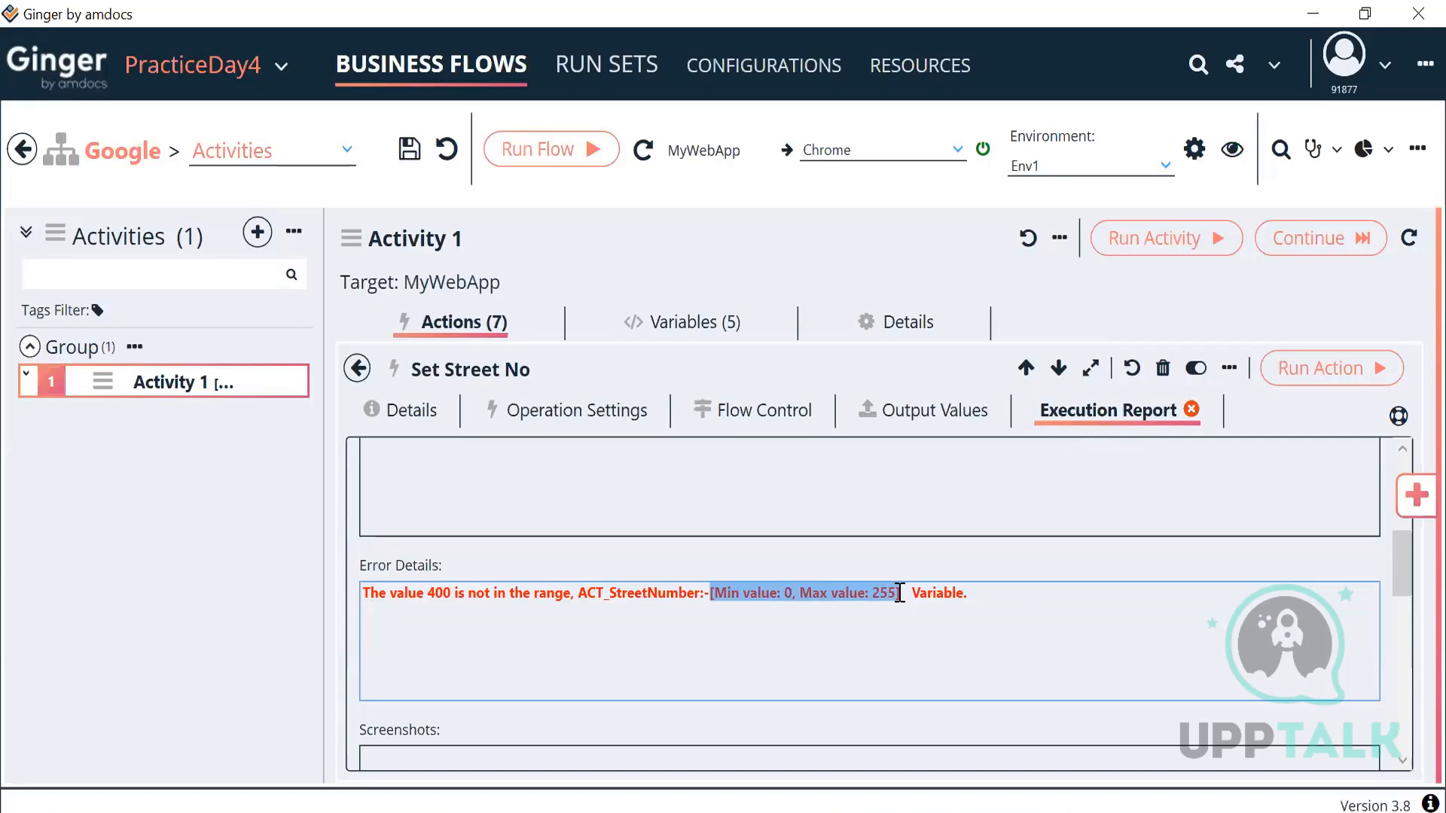
Step: Add a Password String variable to Activity 1's variables
{"action": "left_click", "coordinate": [689, 327]}
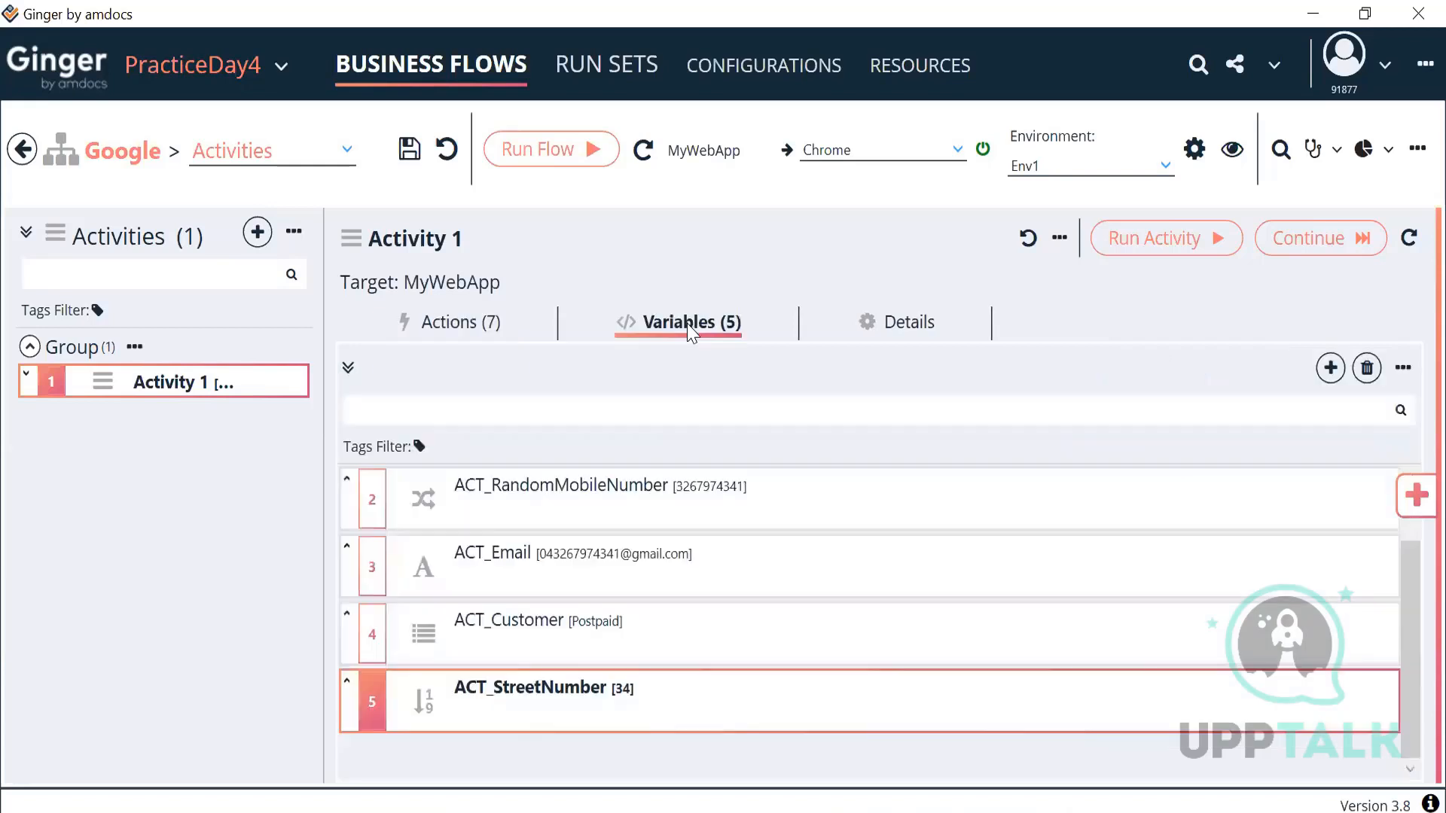
{"action": "left_click", "coordinate": [1331, 369]}
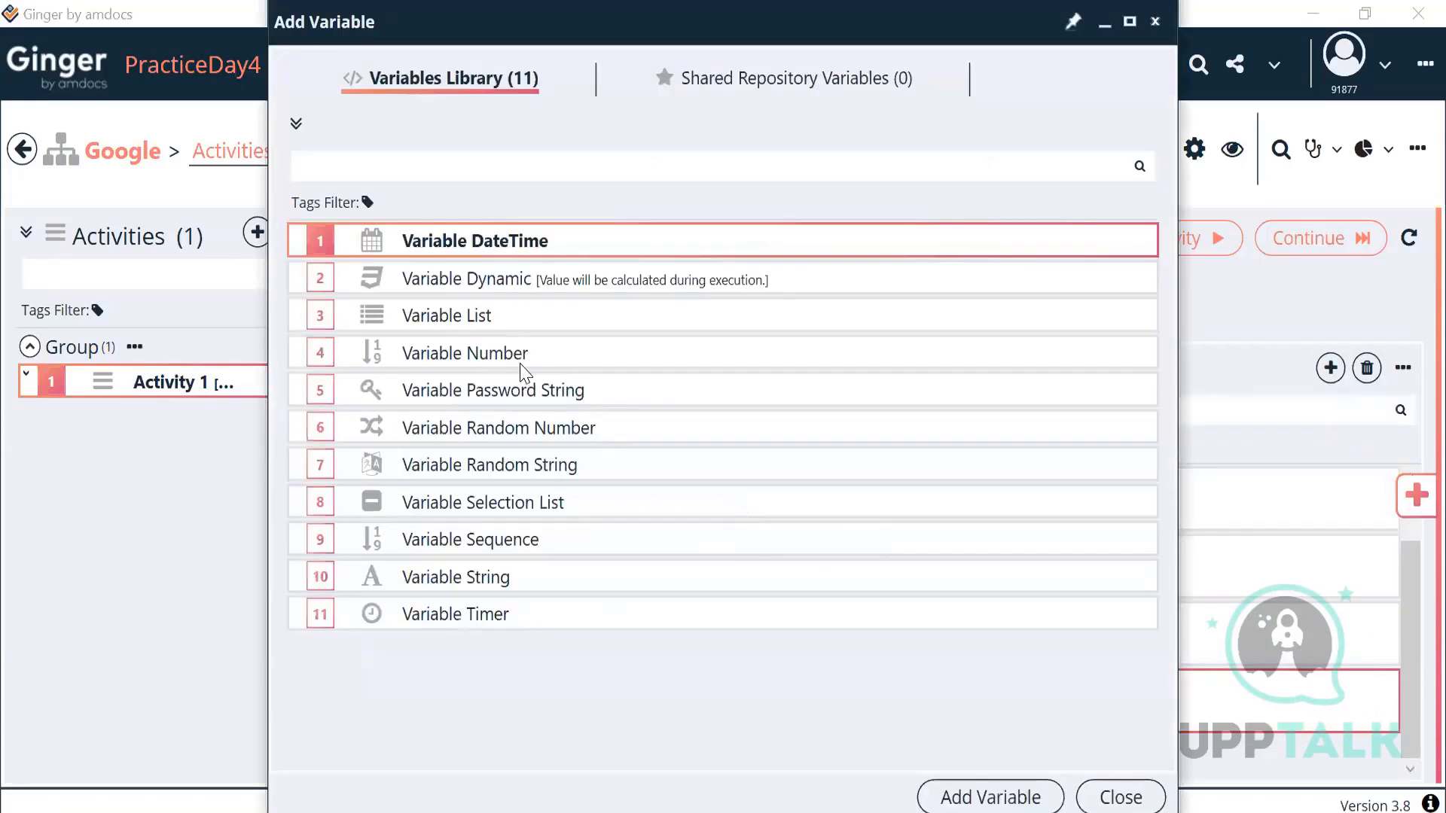
{"action": "left_click", "coordinate": [522, 365]}
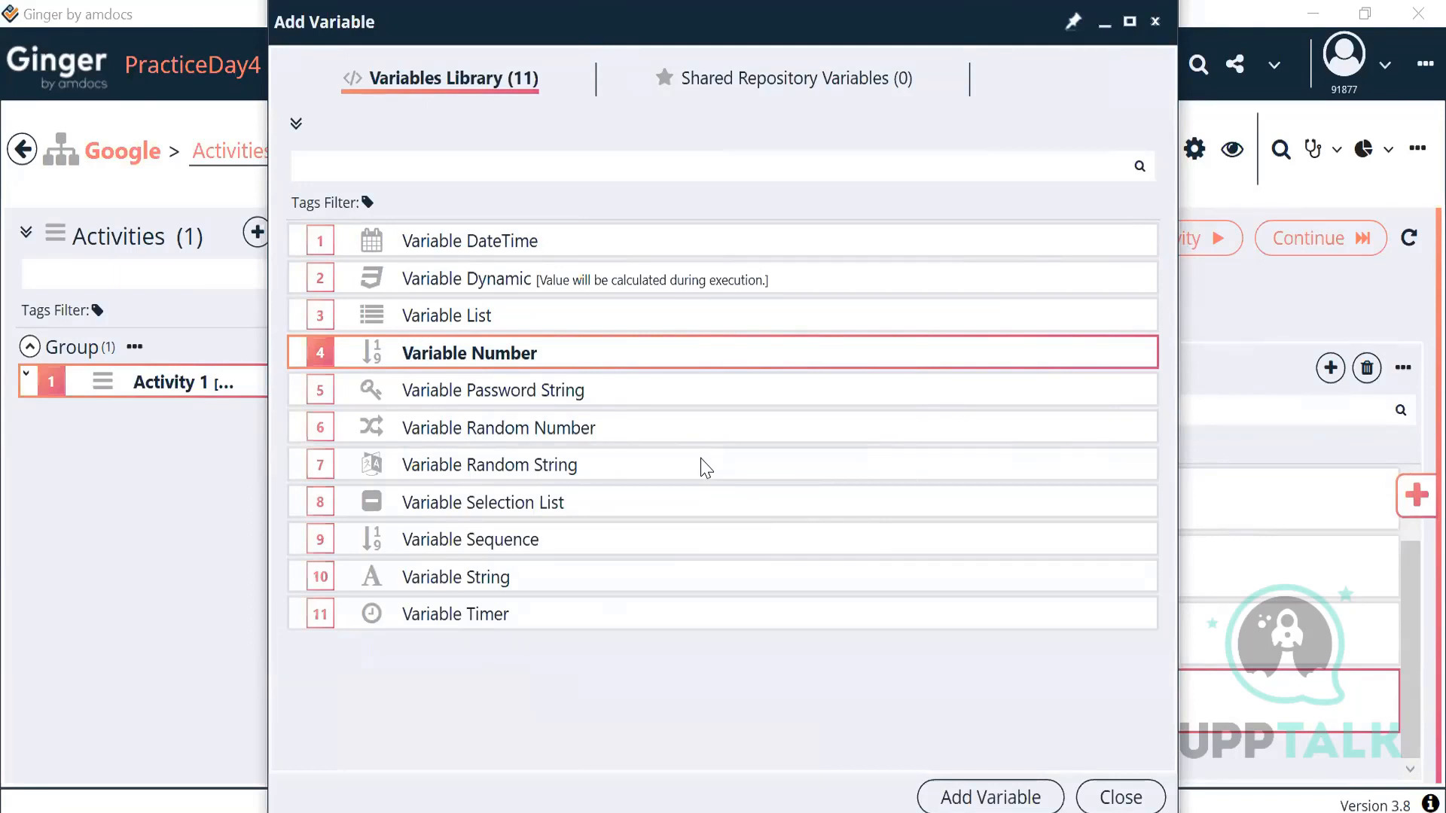
{"action": "left_click", "coordinate": [616, 398]}
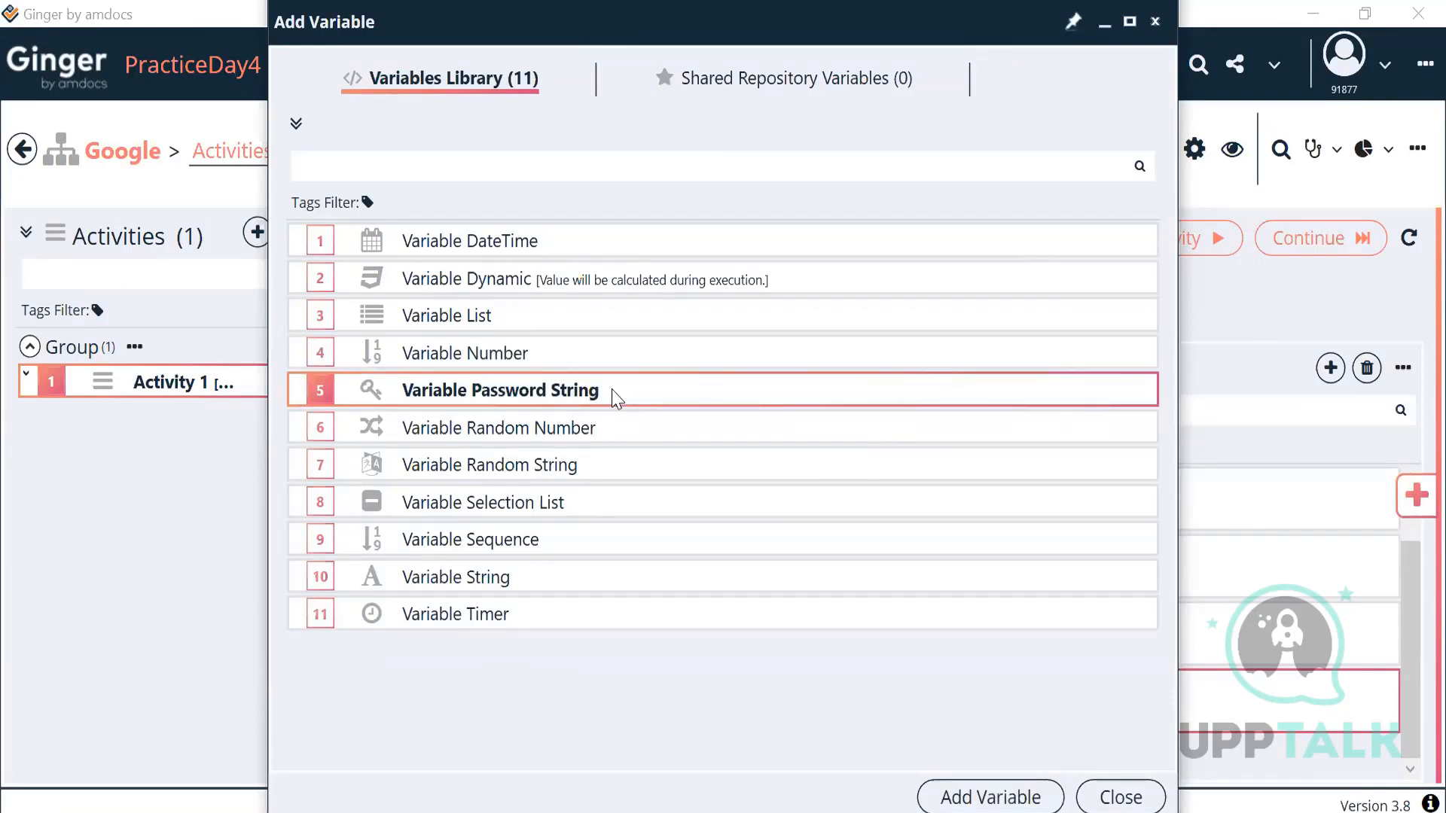
{"action": "left_click", "coordinate": [943, 798]}
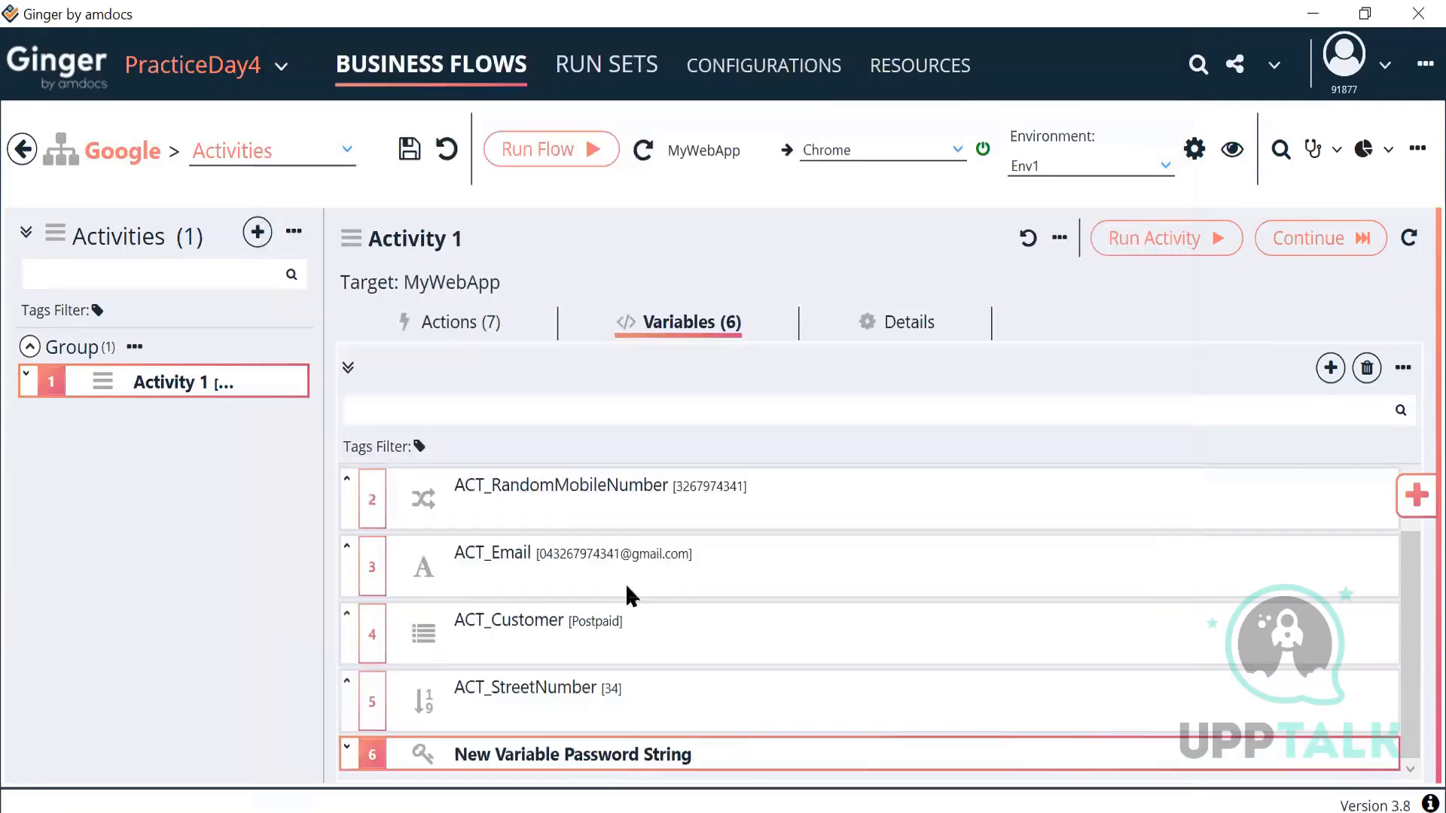
Step: Rename the new variable to ACT_PasswordString
{"action": "scroll", "coordinate": [635, 770], "scroll_direction": "down", "scroll_amount": 1}
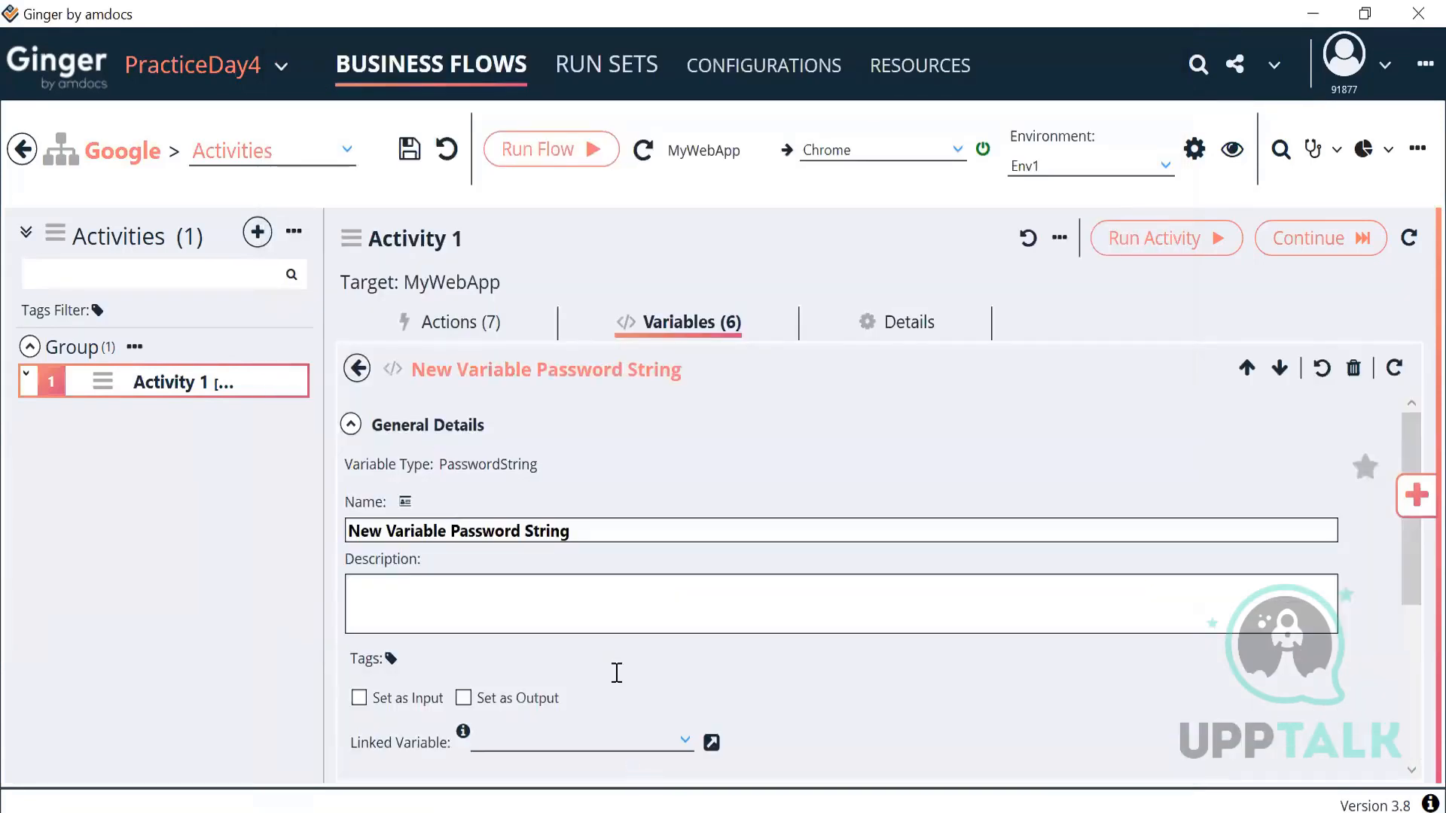
{"action": "left_click_drag", "start_coordinate": [574, 530], "coordinate": [336, 531]}
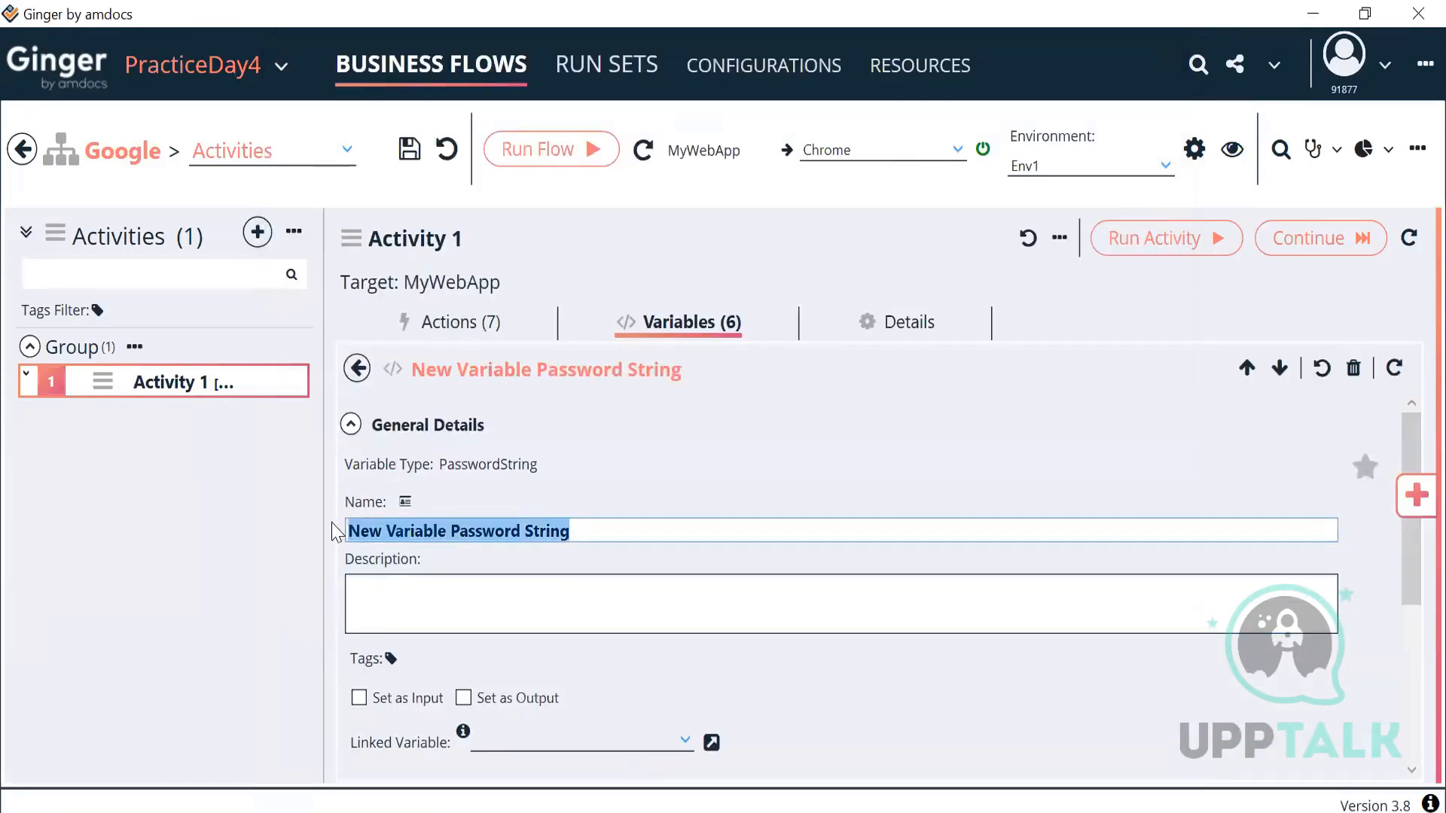
{"action": "type", "text": "Pa"}
{"action": "key", "text": "BackSpace"}
{"action": "key", "text": "BackSpace"}
{"action": "type", "text": "ACT_PA"}
{"action": "key", "text": "BackSpace"}
{"action": "type", "text": "assword"}
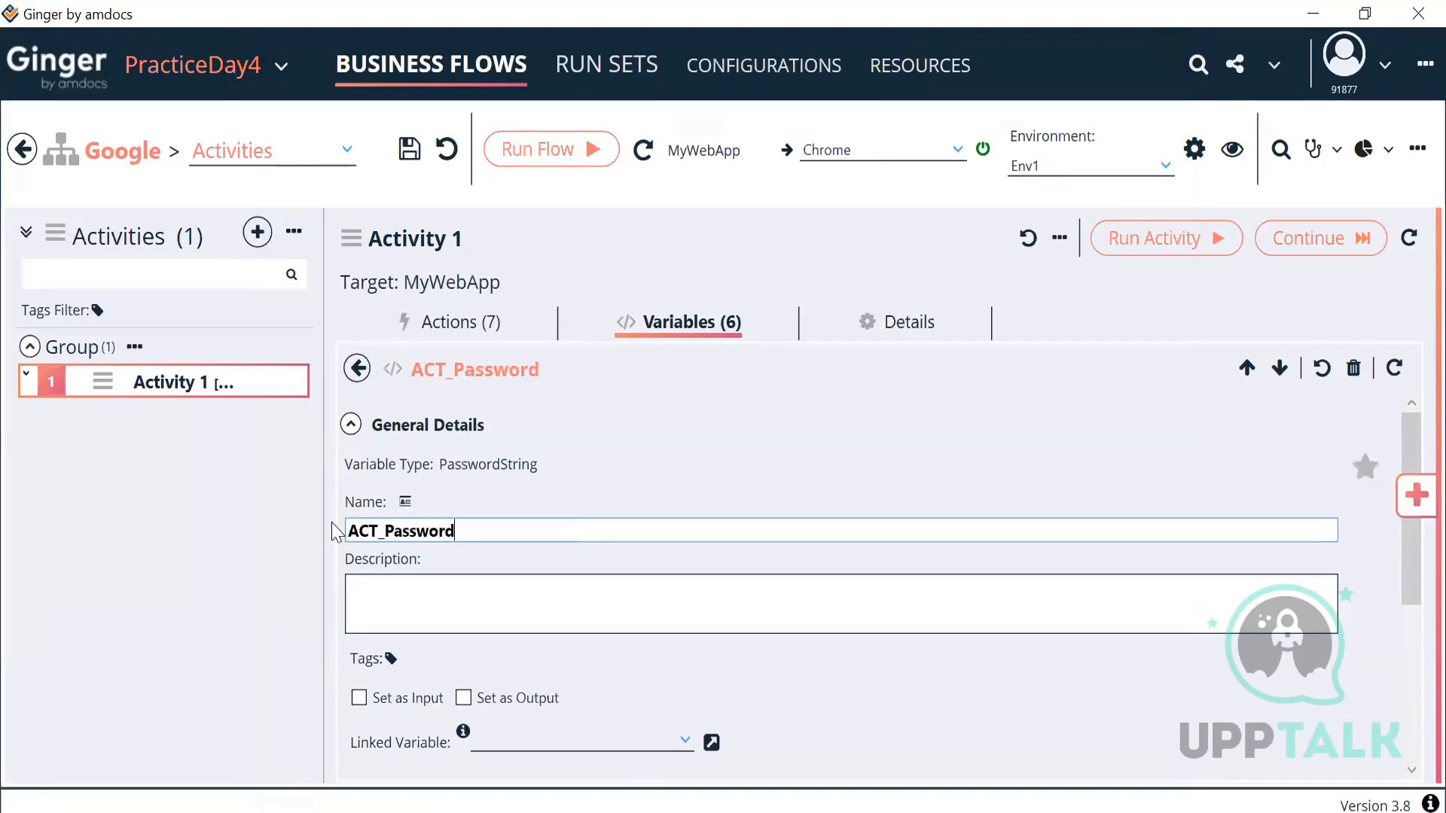
{"action": "type", "text": "String"}
{"action": "key", "text": "BackSpace"}
{"action": "key", "text": "BackSpace"}
{"action": "key", "text": "BackSpace"}
{"action": "key", "text": "BackSpace"}
{"action": "key", "text": "BackSpace"}
{"action": "type", "text": "tring"}
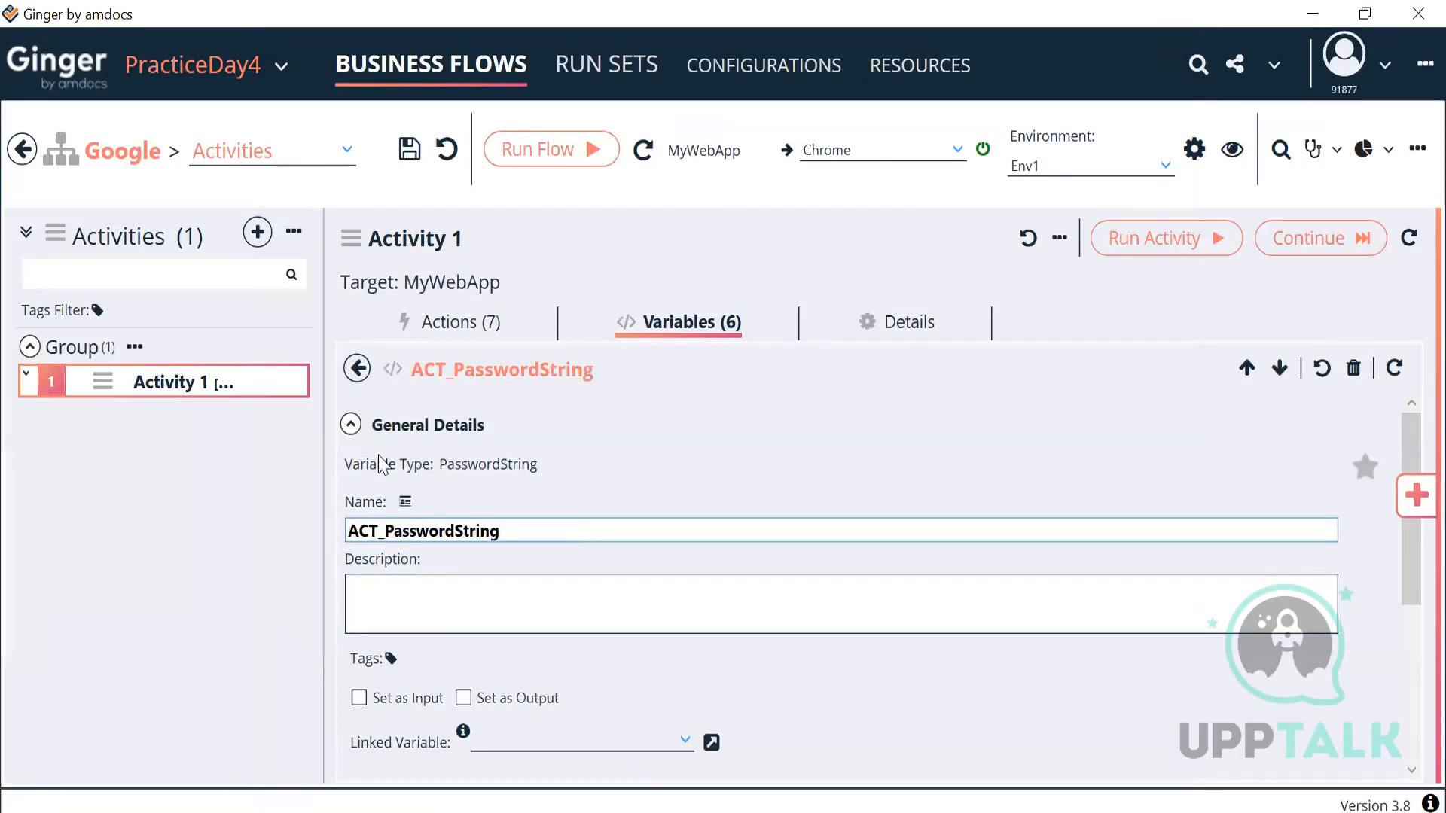
Step: Enter a password in the Password Value field so it is stored encrypted
{"action": "left_click", "coordinate": [350, 424]}
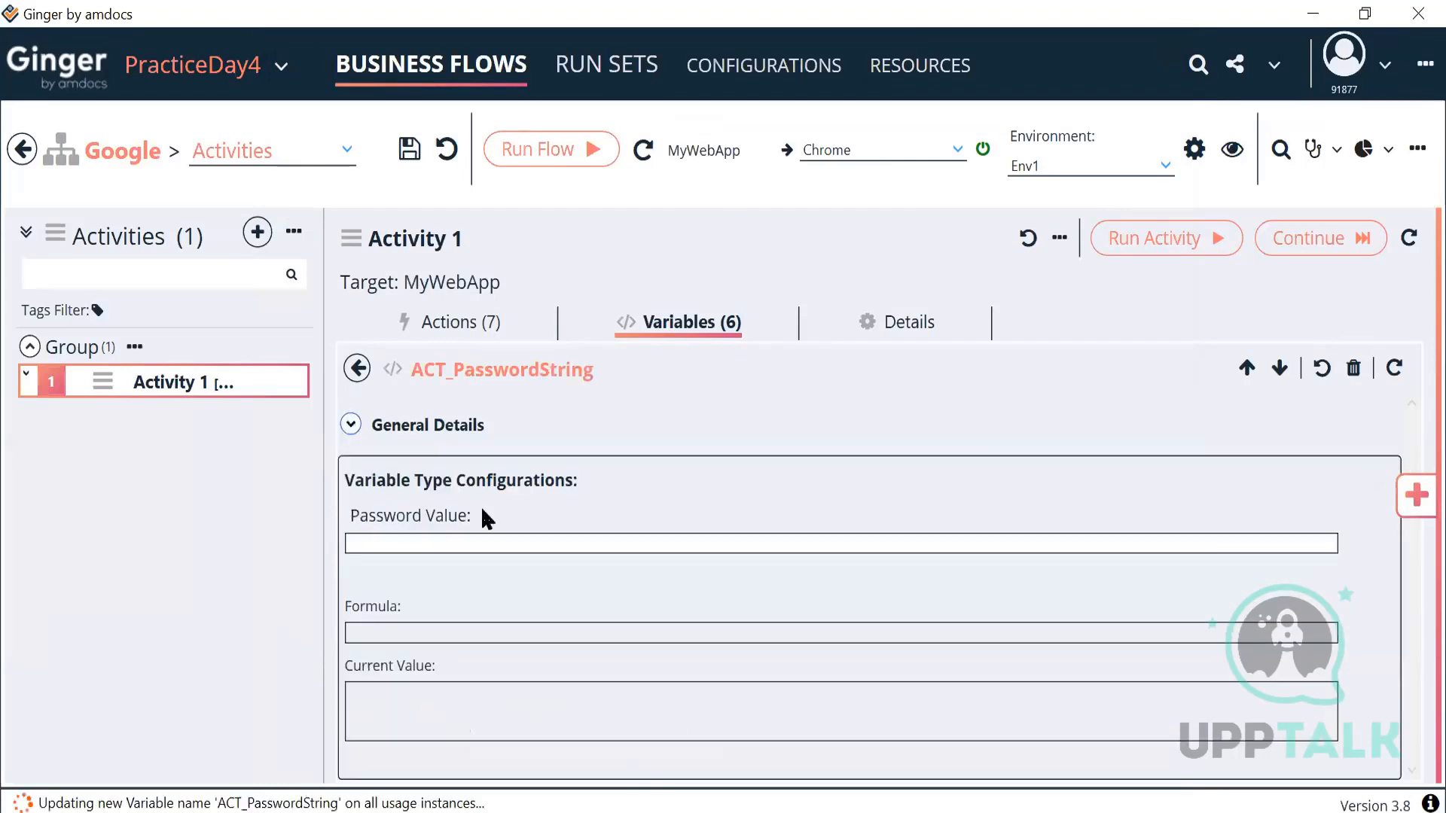
{"action": "left_click", "coordinate": [459, 554]}
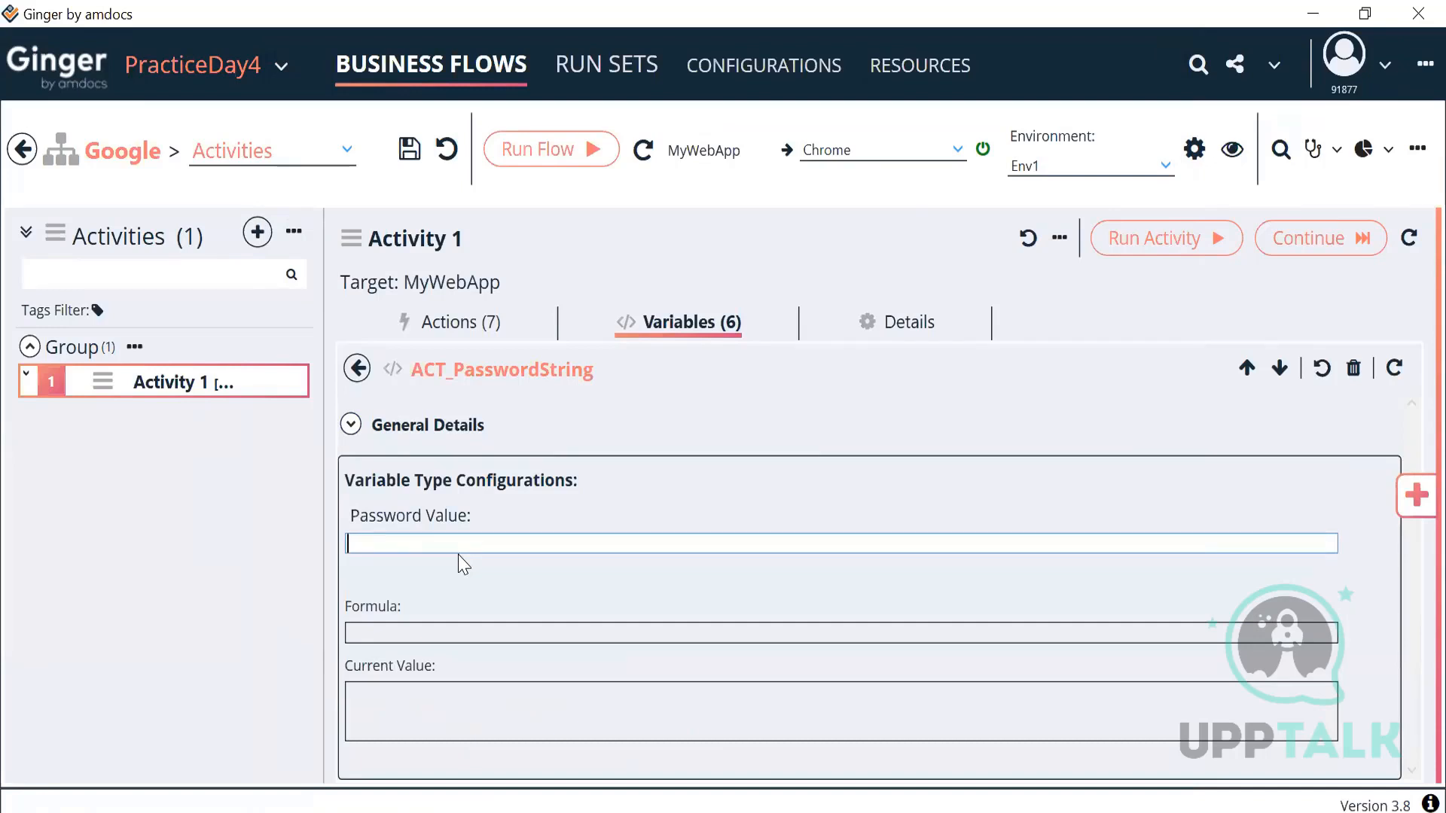
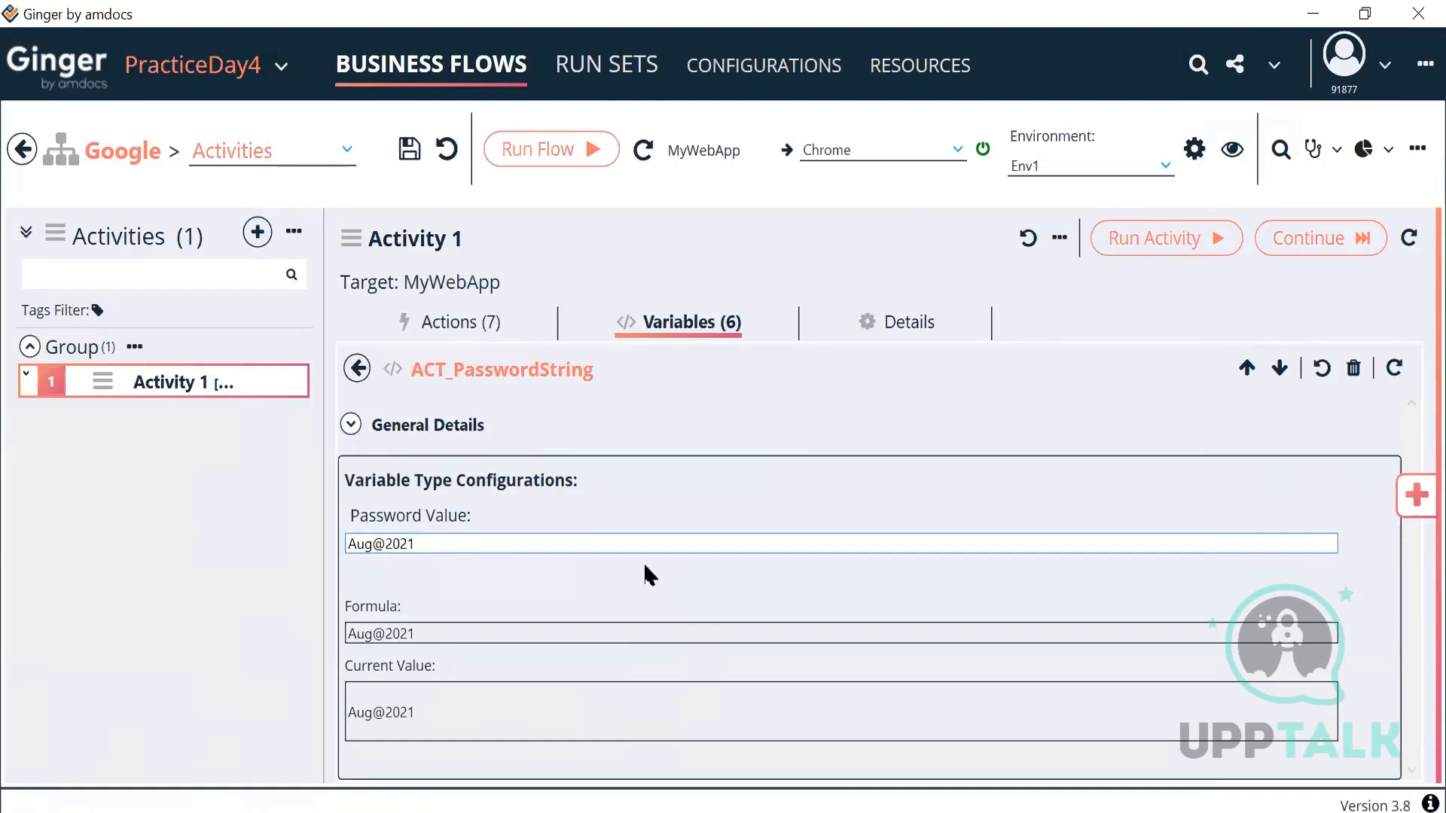
{"action": "left_click", "coordinate": [645, 566]}
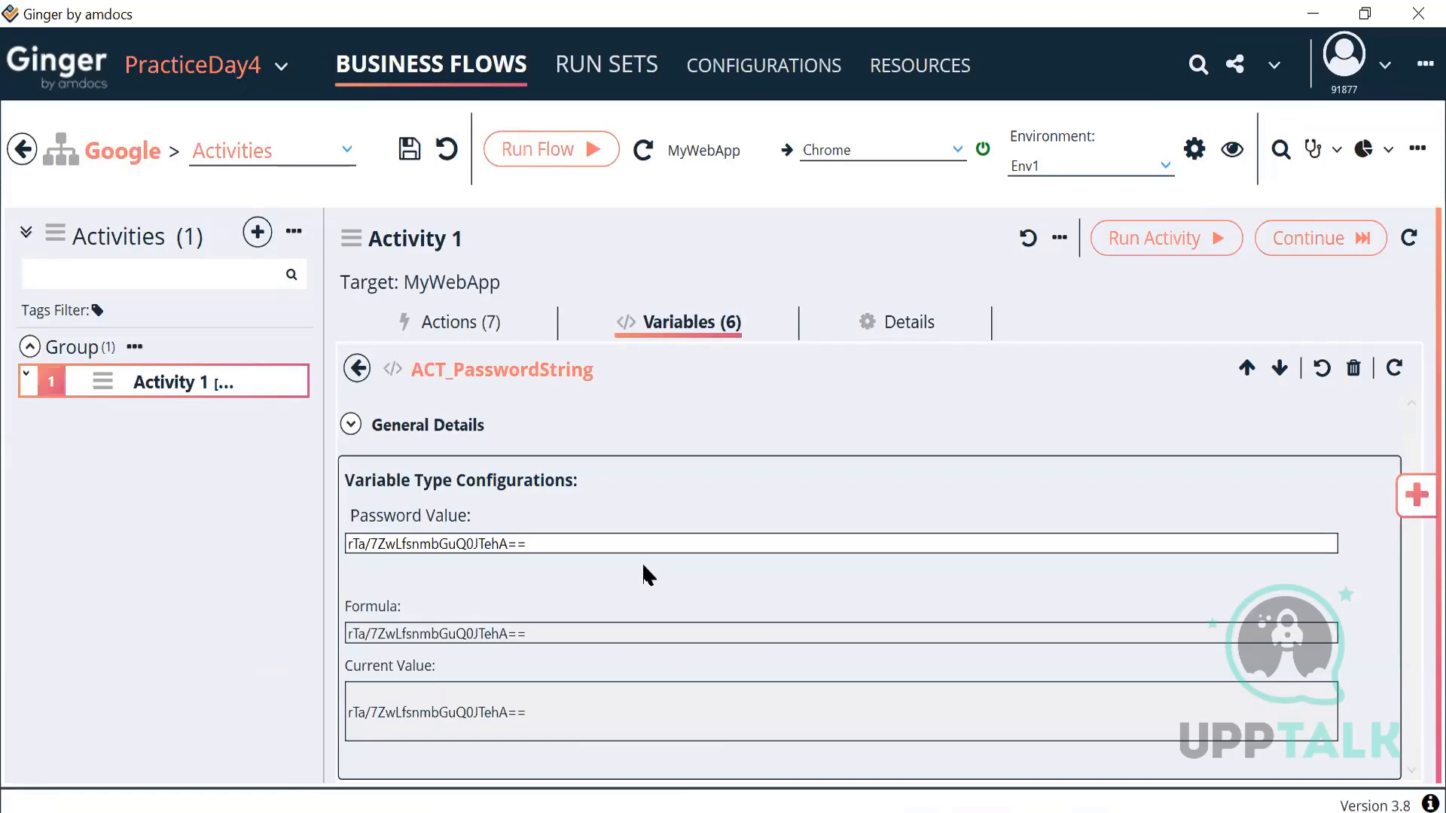
Step: Inspect ACT_PasswordString's encrypted password value, then return to the six-variable list
{"action": "left_click", "coordinate": [351, 424]}
{"action": "scroll", "coordinate": [552, 601], "scroll_direction": "down", "scroll_amount": 4}
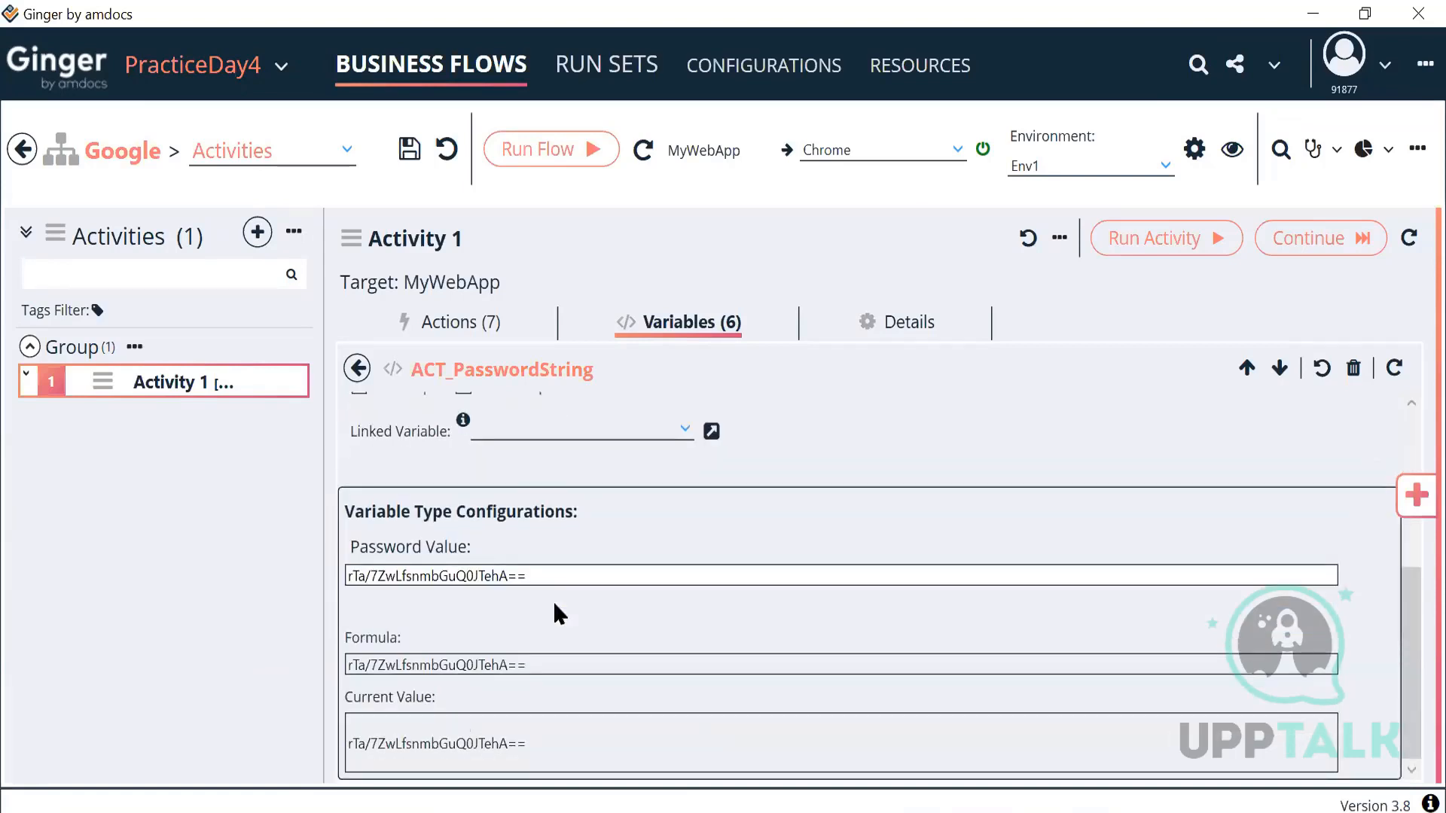
{"action": "scroll", "coordinate": [546, 580], "scroll_direction": "up", "scroll_amount": 4}
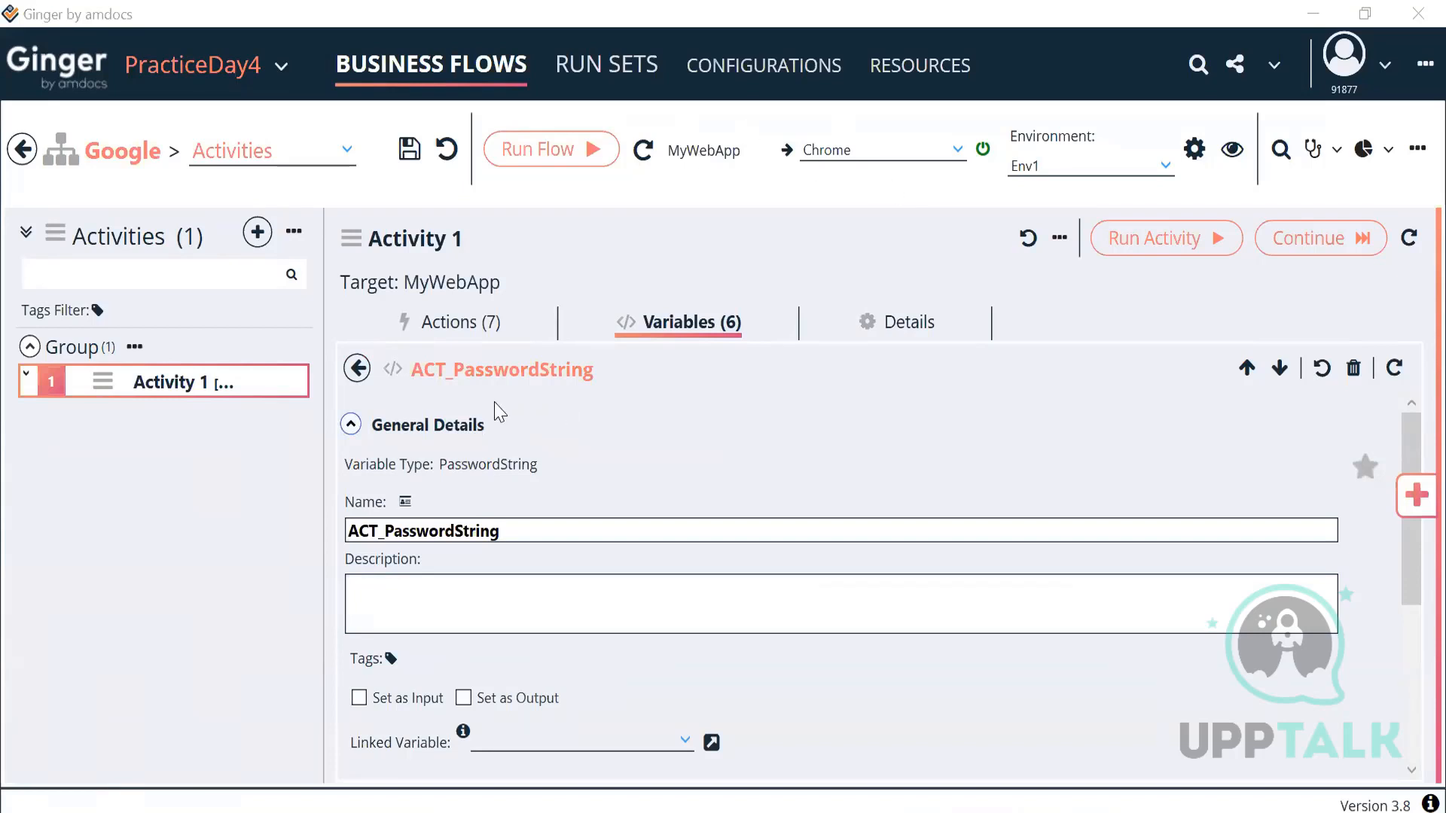
{"action": "scroll", "coordinate": [504, 587], "scroll_direction": "down", "scroll_amount": 5}
{"action": "left_click_drag", "start_coordinate": [543, 576], "coordinate": [348, 576]}
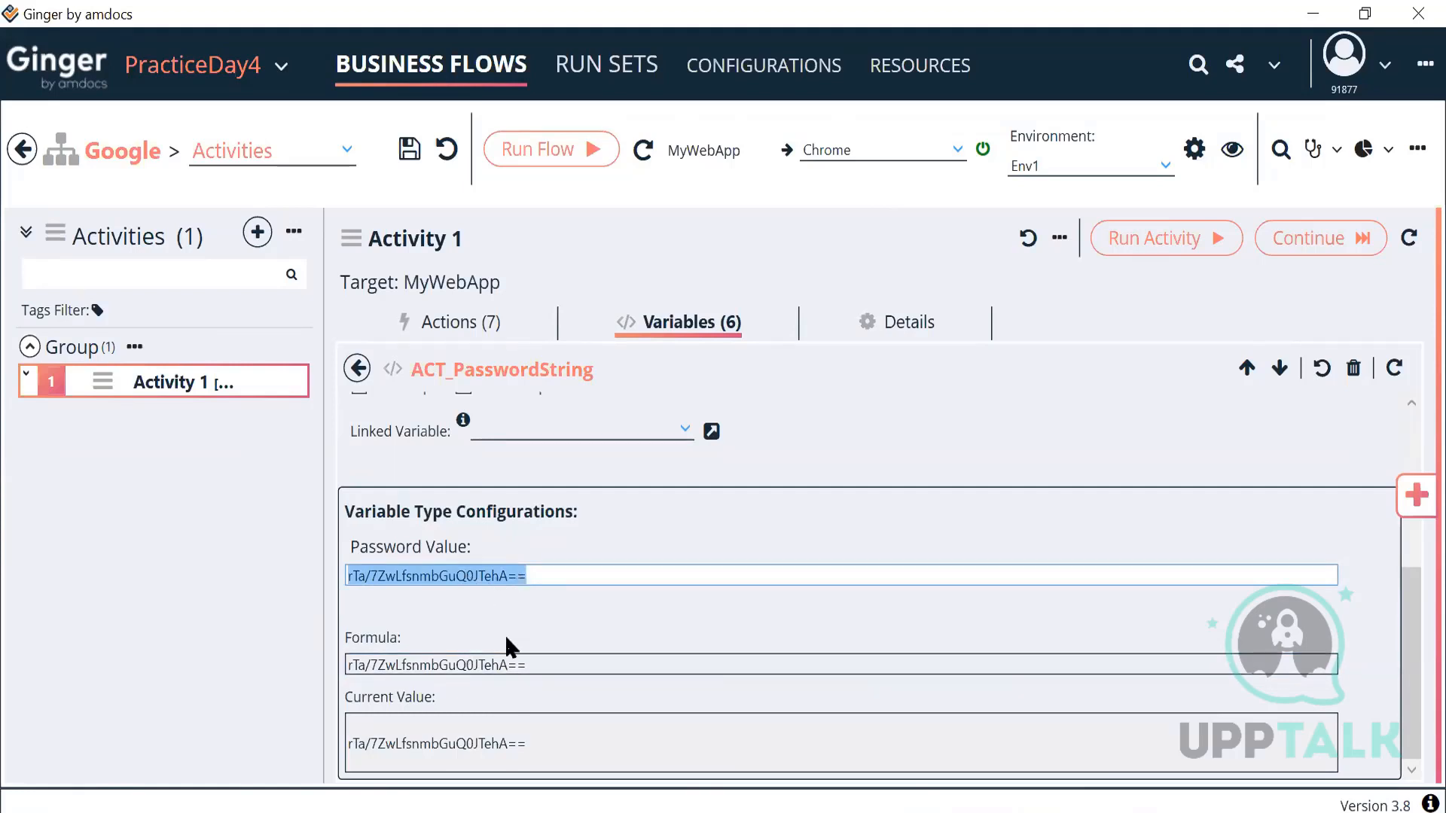
{"action": "scroll", "coordinate": [504, 635], "scroll_direction": "up", "scroll_amount": 4}
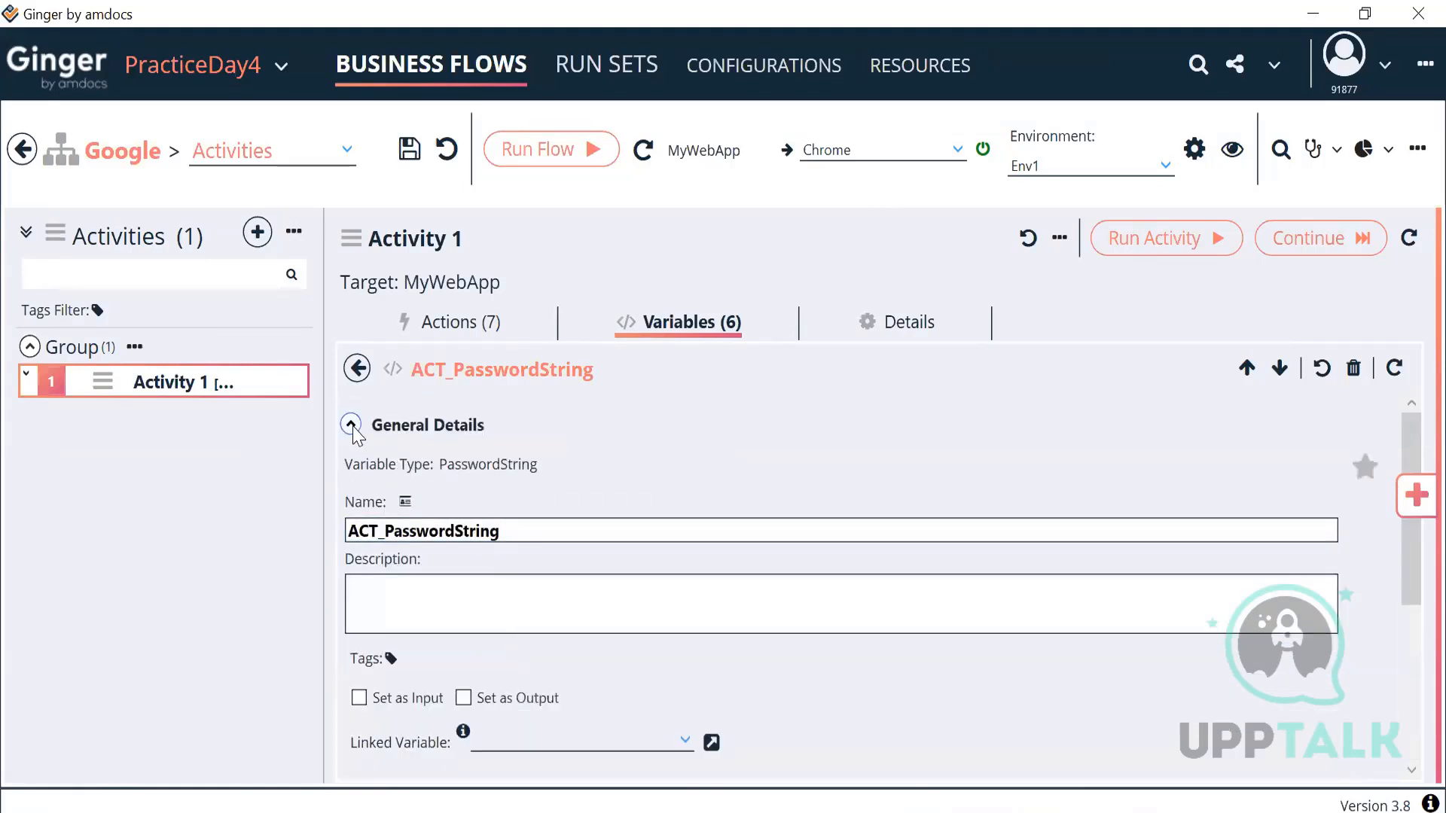
{"action": "left_click", "coordinate": [351, 425]}
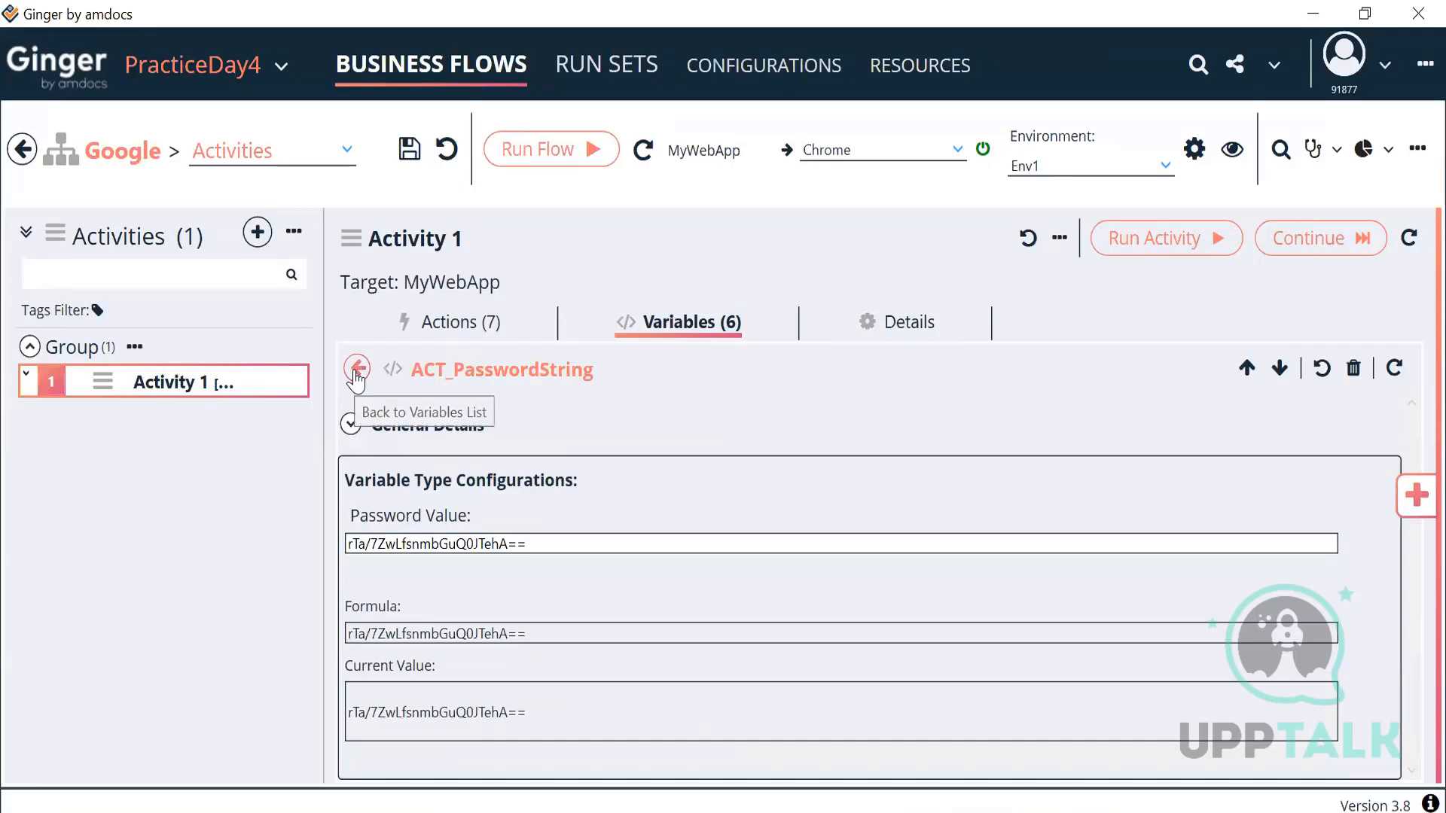
{"action": "left_click_drag", "start_coordinate": [529, 544], "coordinate": [363, 555]}
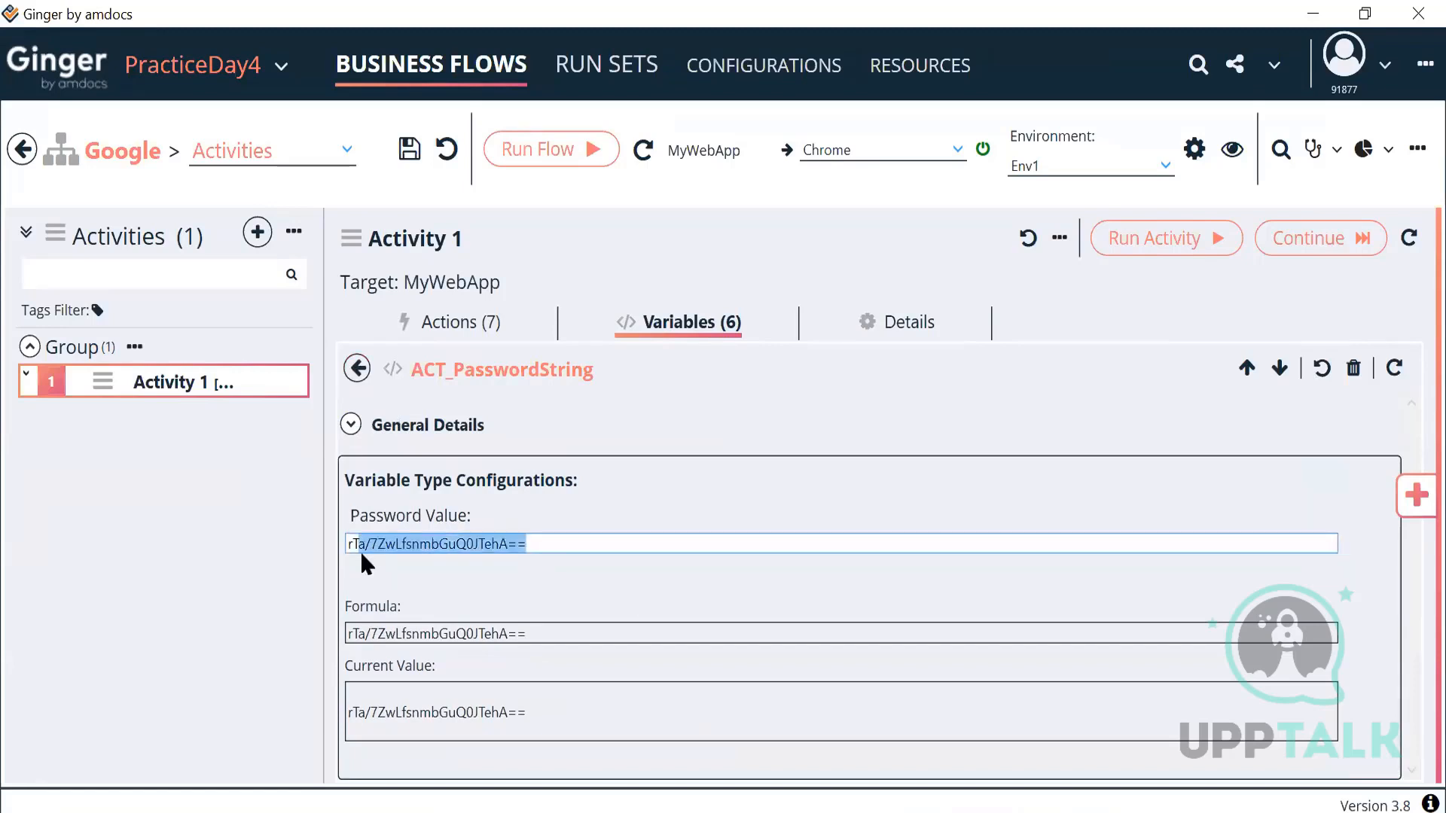
{"action": "left_click", "coordinate": [356, 369]}
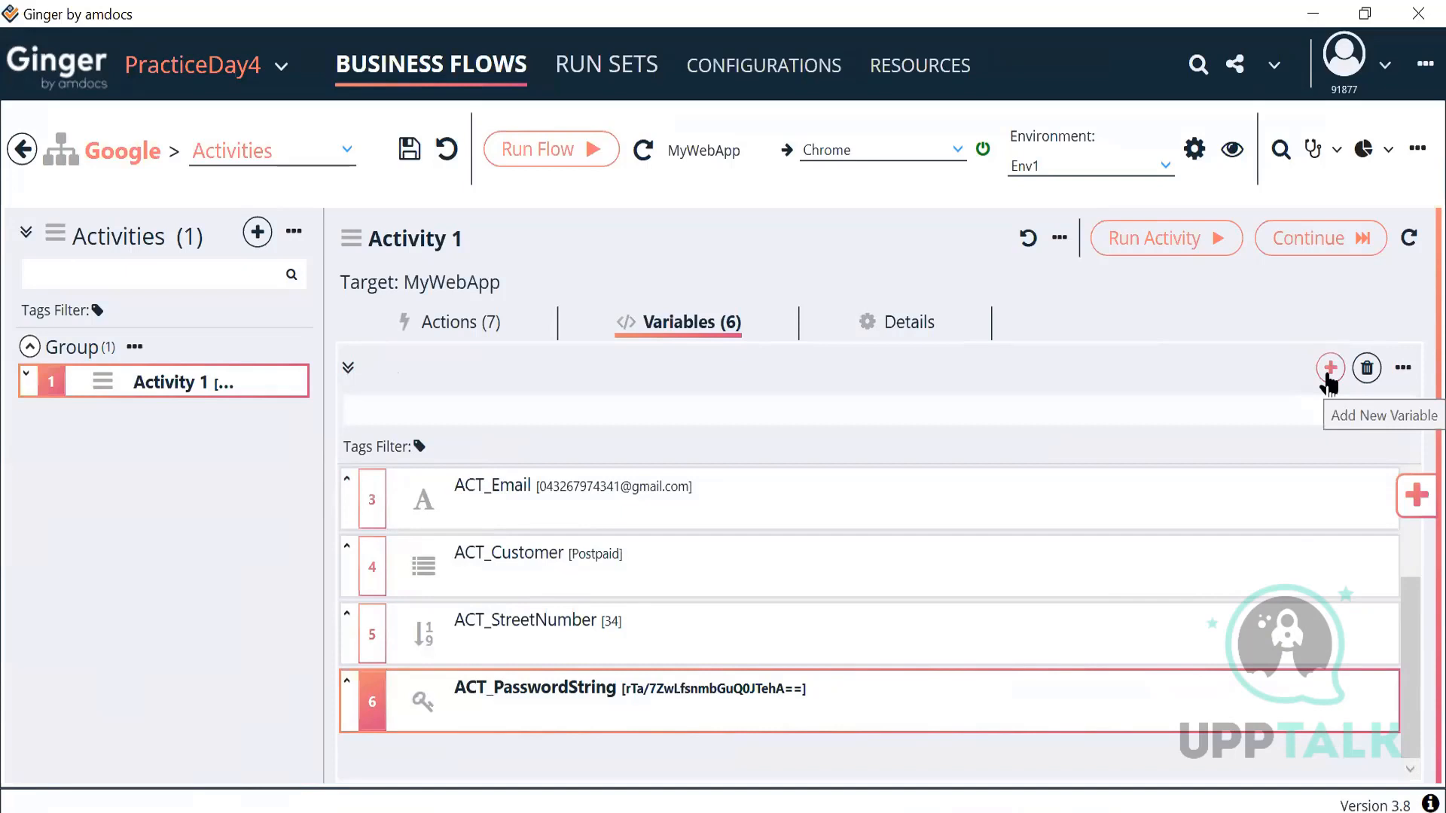
Step: Add a Random String variable to Activity 1 and open it for editing
{"action": "left_click", "coordinate": [1329, 369]}
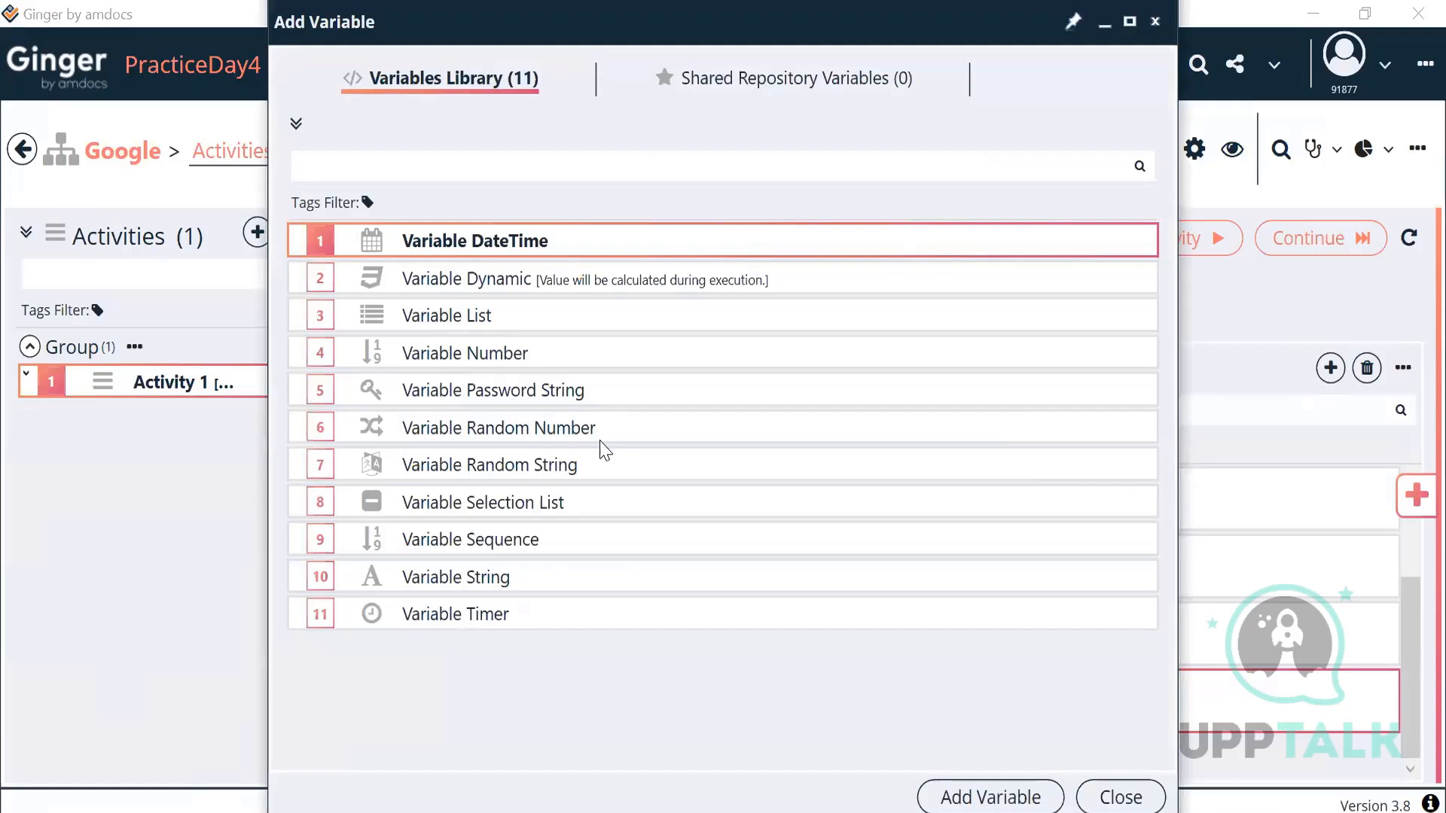
{"action": "left_click", "coordinate": [600, 441]}
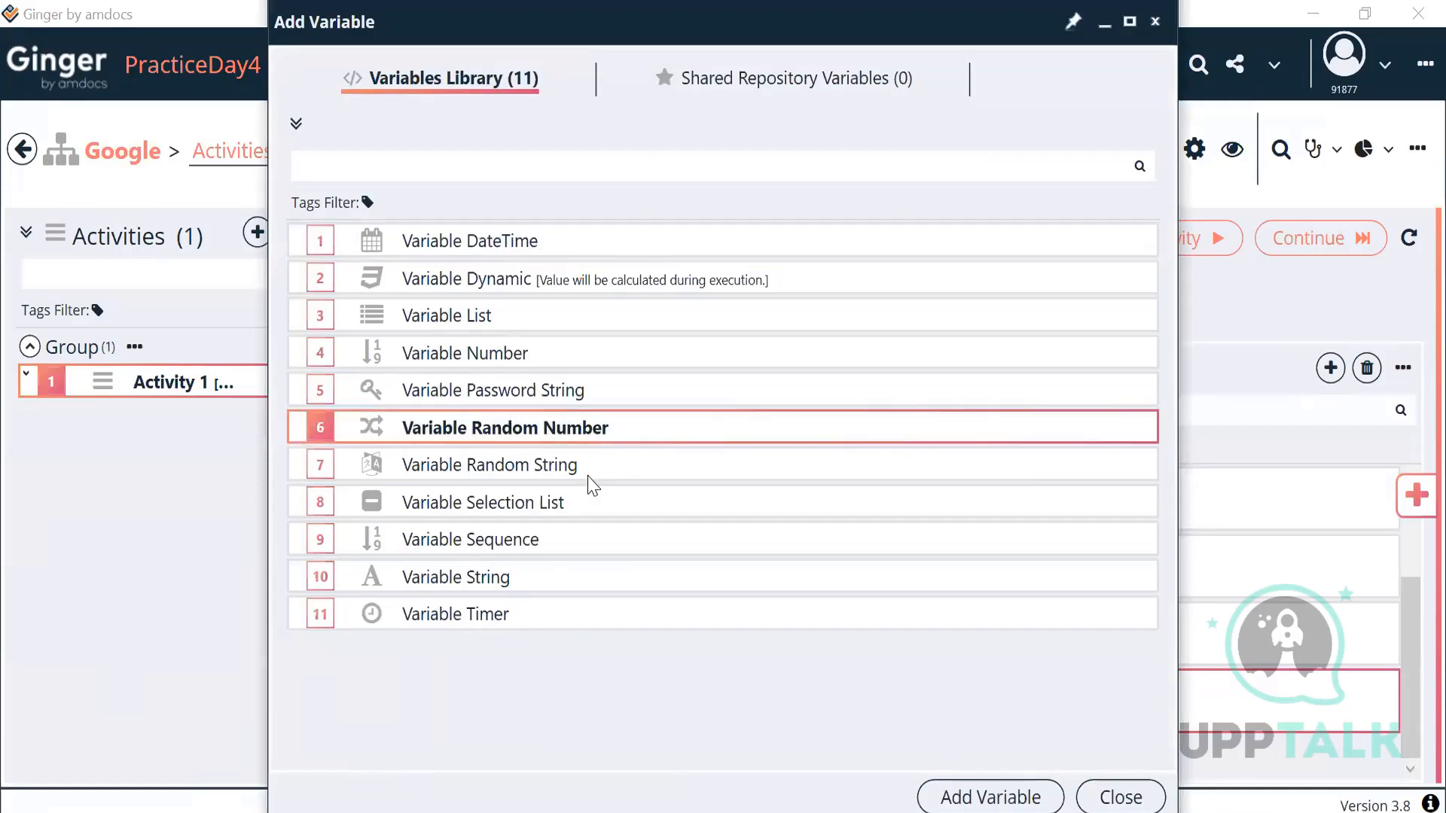
{"action": "left_click", "coordinate": [589, 474]}
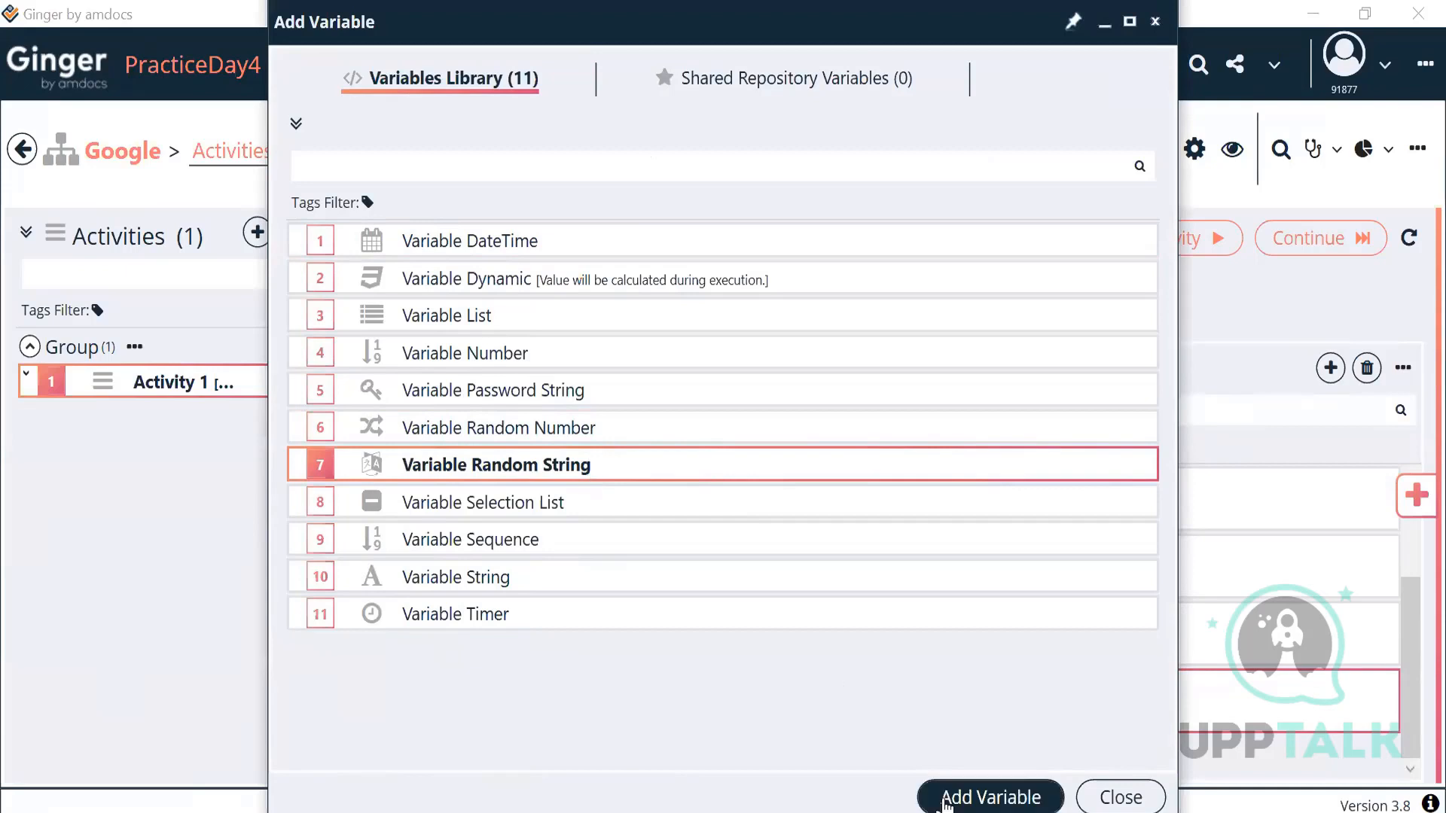
{"action": "left_click", "coordinate": [938, 797]}
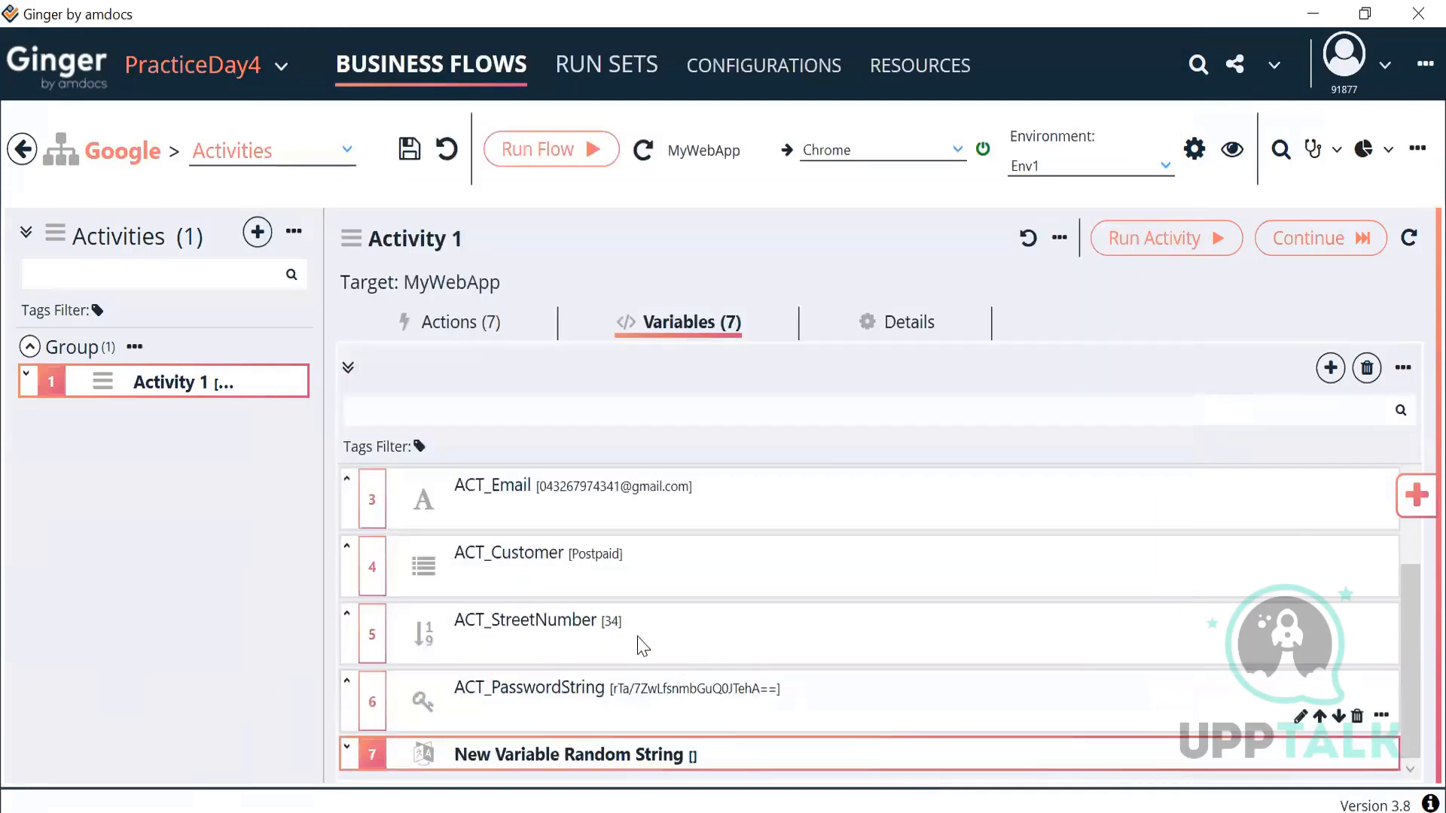
{"action": "double_click", "coordinate": [601, 759]}
Step: Set the string length to Min 3 and Max 6, and enable all character-set options
{"action": "left_click", "coordinate": [446, 542]}
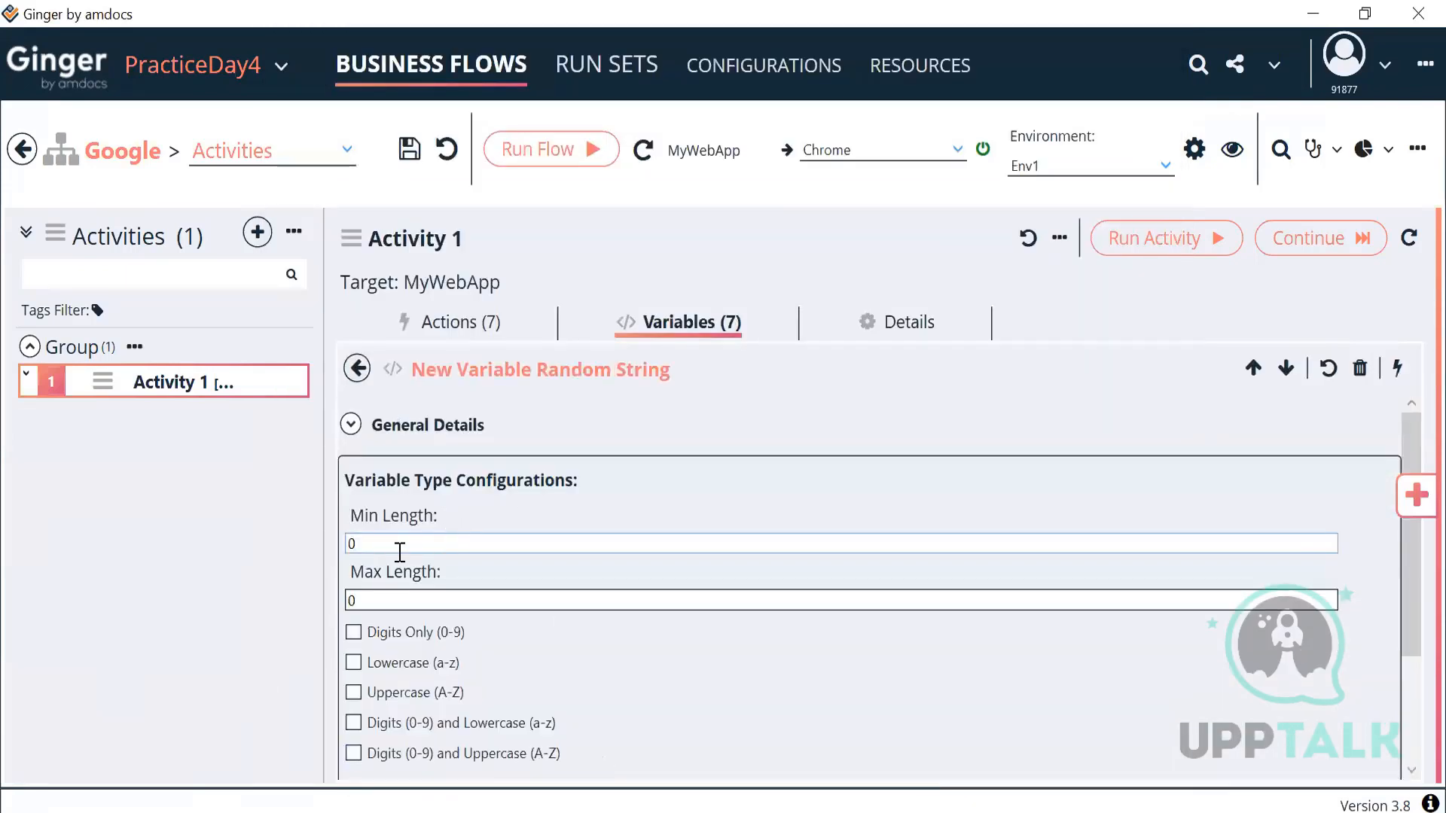
{"action": "type", "text": "3"}
{"action": "key", "text": "Tab"}
{"action": "type", "text": "6"}
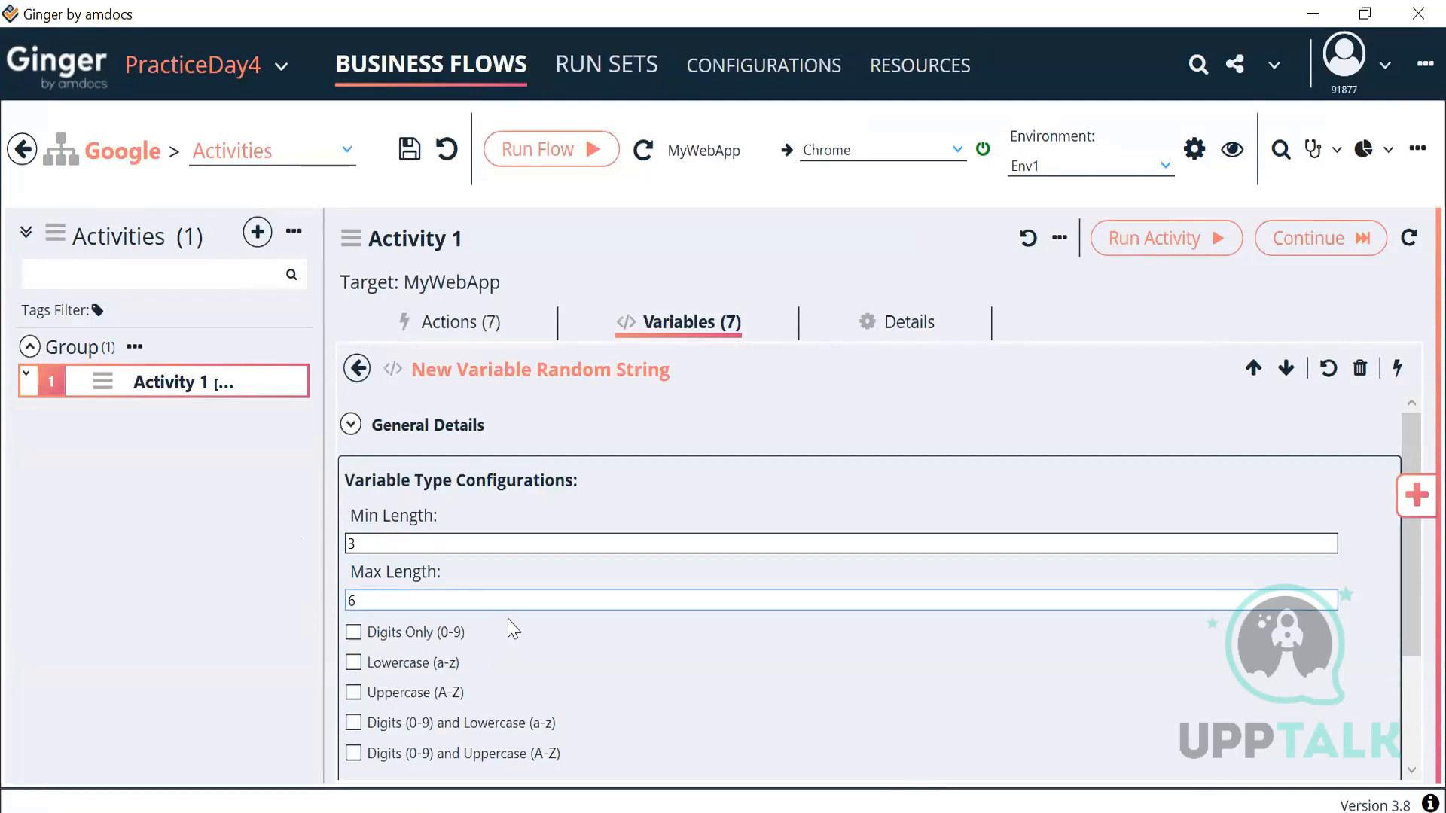
{"action": "left_click", "coordinate": [353, 632]}
{"action": "left_click", "coordinate": [354, 663]}
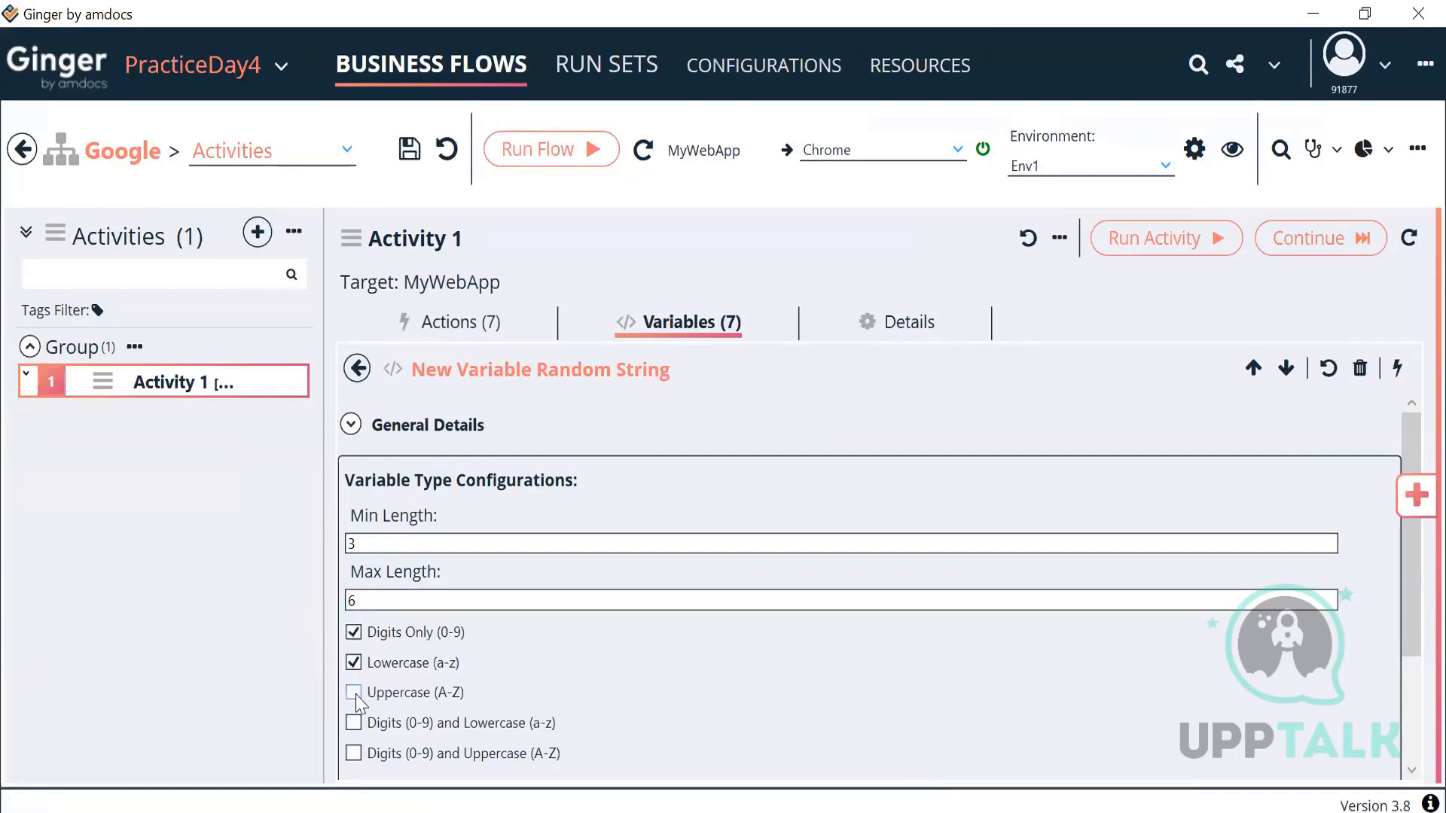
{"action": "left_click", "coordinate": [354, 693]}
{"action": "left_click", "coordinate": [355, 723]}
{"action": "scroll", "coordinate": [469, 725], "scroll_direction": "down", "scroll_amount": 3}
{"action": "left_click", "coordinate": [353, 589]}
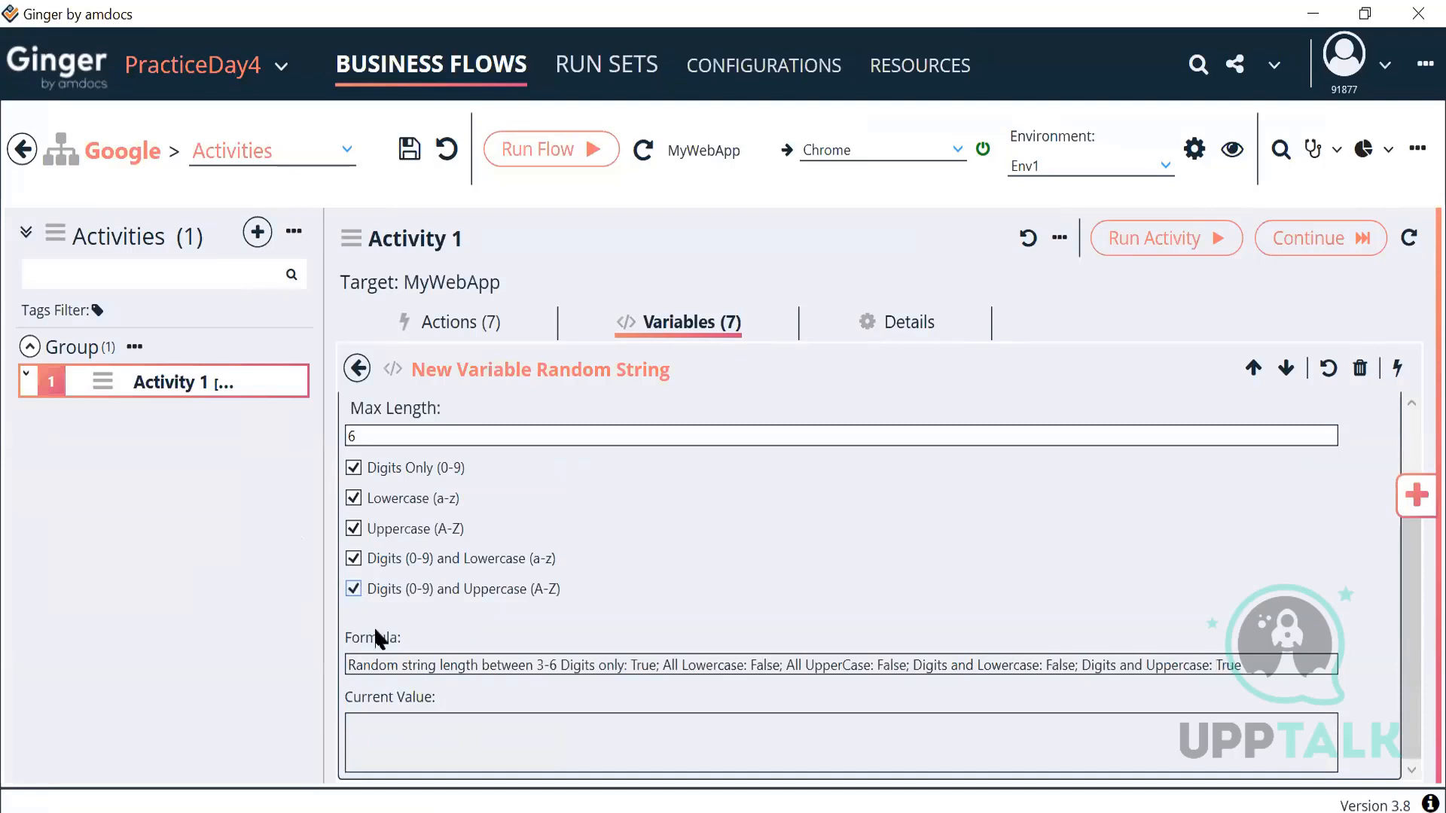
{"action": "left_click_drag", "start_coordinate": [349, 664], "coordinate": [966, 662]}
{"action": "left_click_drag", "start_coordinate": [1190, 652], "coordinate": [1259, 653]}
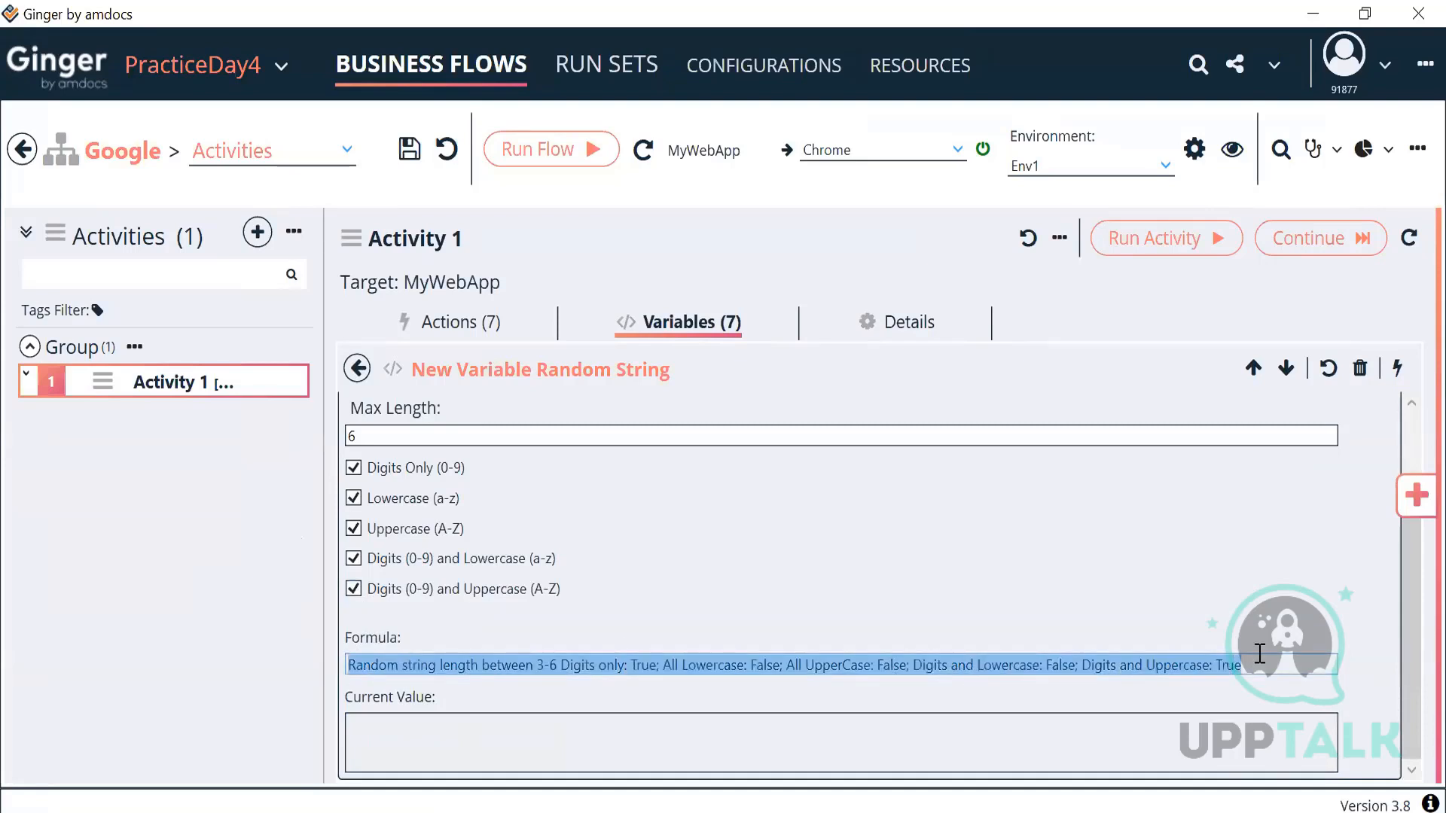
Step: Generate test values while unchecking options until only Digits and Uppercase remain
{"action": "left_click", "coordinate": [1395, 366]}
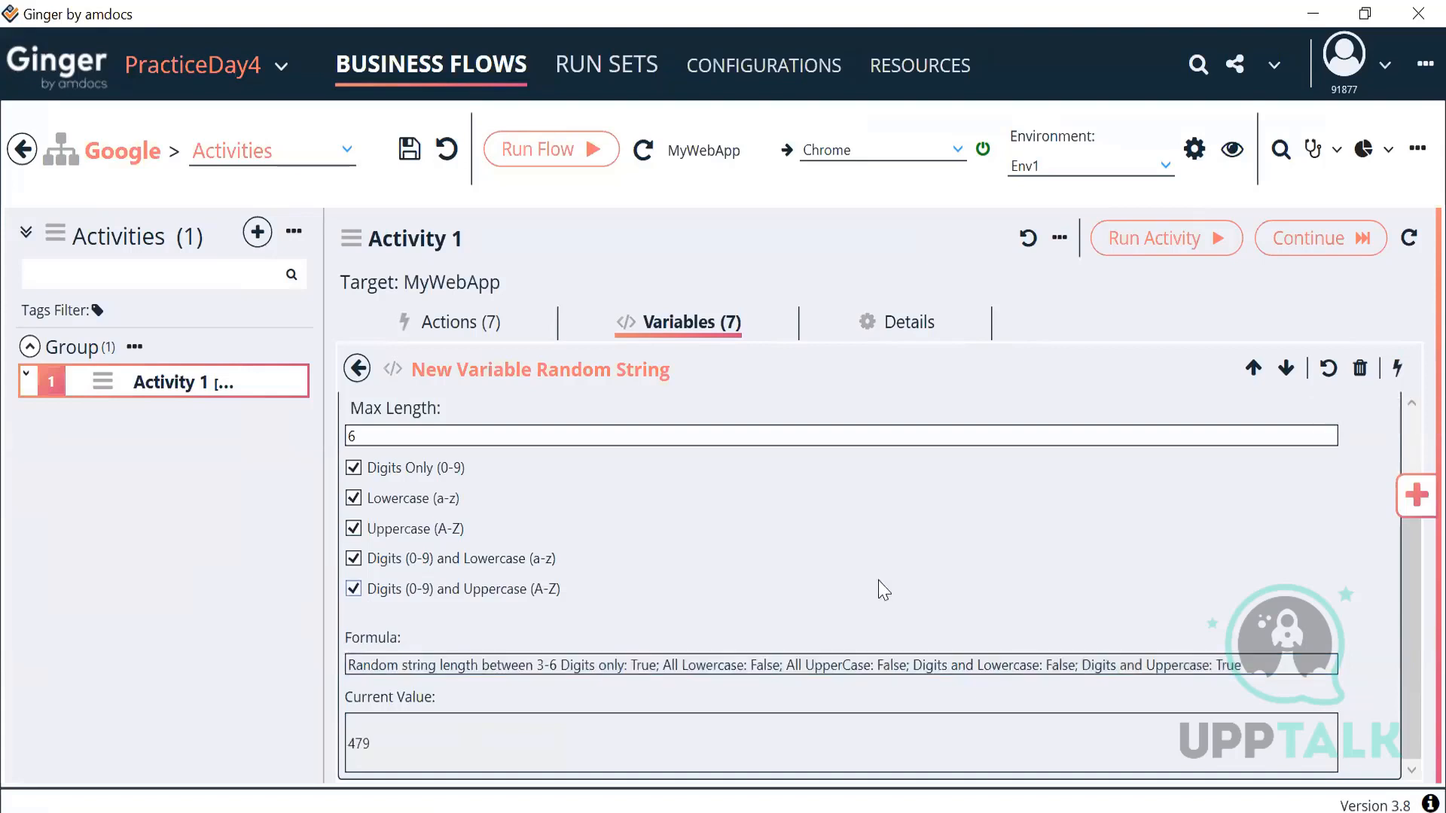
{"action": "left_click_drag", "start_coordinate": [381, 746], "coordinate": [326, 759]}
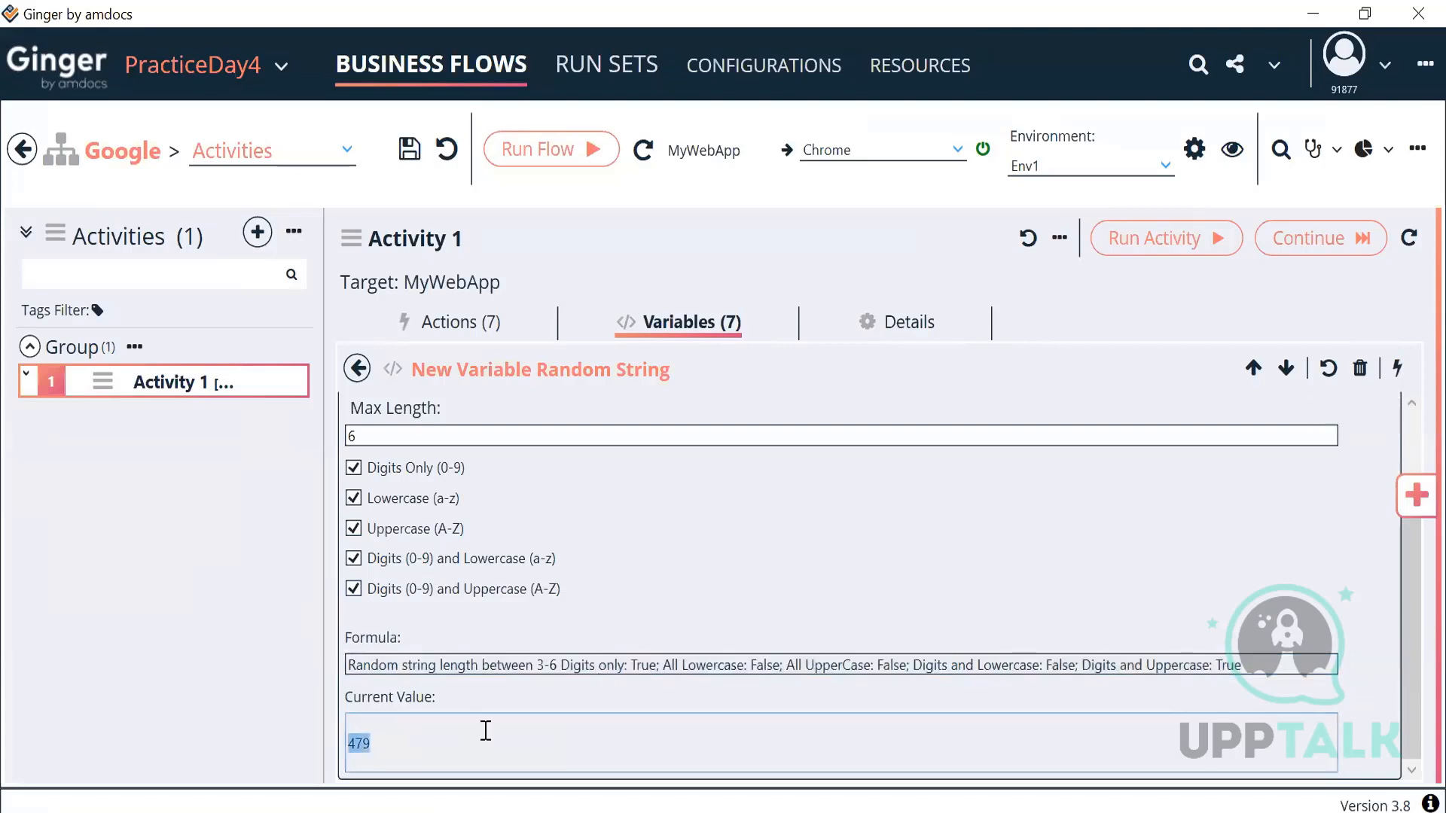
{"action": "left_click", "coordinate": [353, 468]}
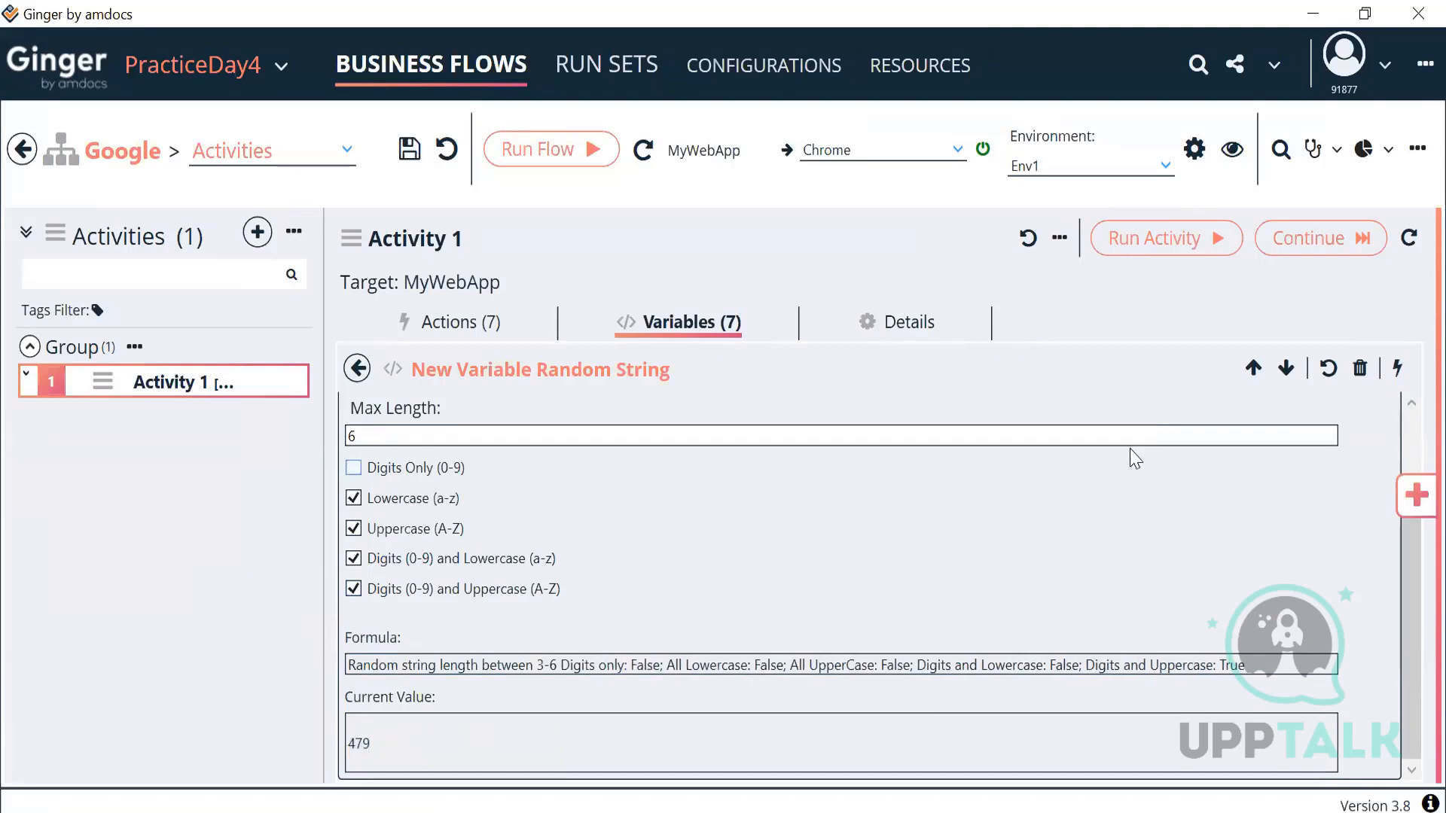
{"action": "left_click", "coordinate": [1397, 368]}
{"action": "left_click_drag", "start_coordinate": [376, 741], "coordinate": [308, 745]}
{"action": "left_click", "coordinate": [354, 498]}
{"action": "left_click", "coordinate": [354, 529]}
{"action": "left_click", "coordinate": [1394, 371]}
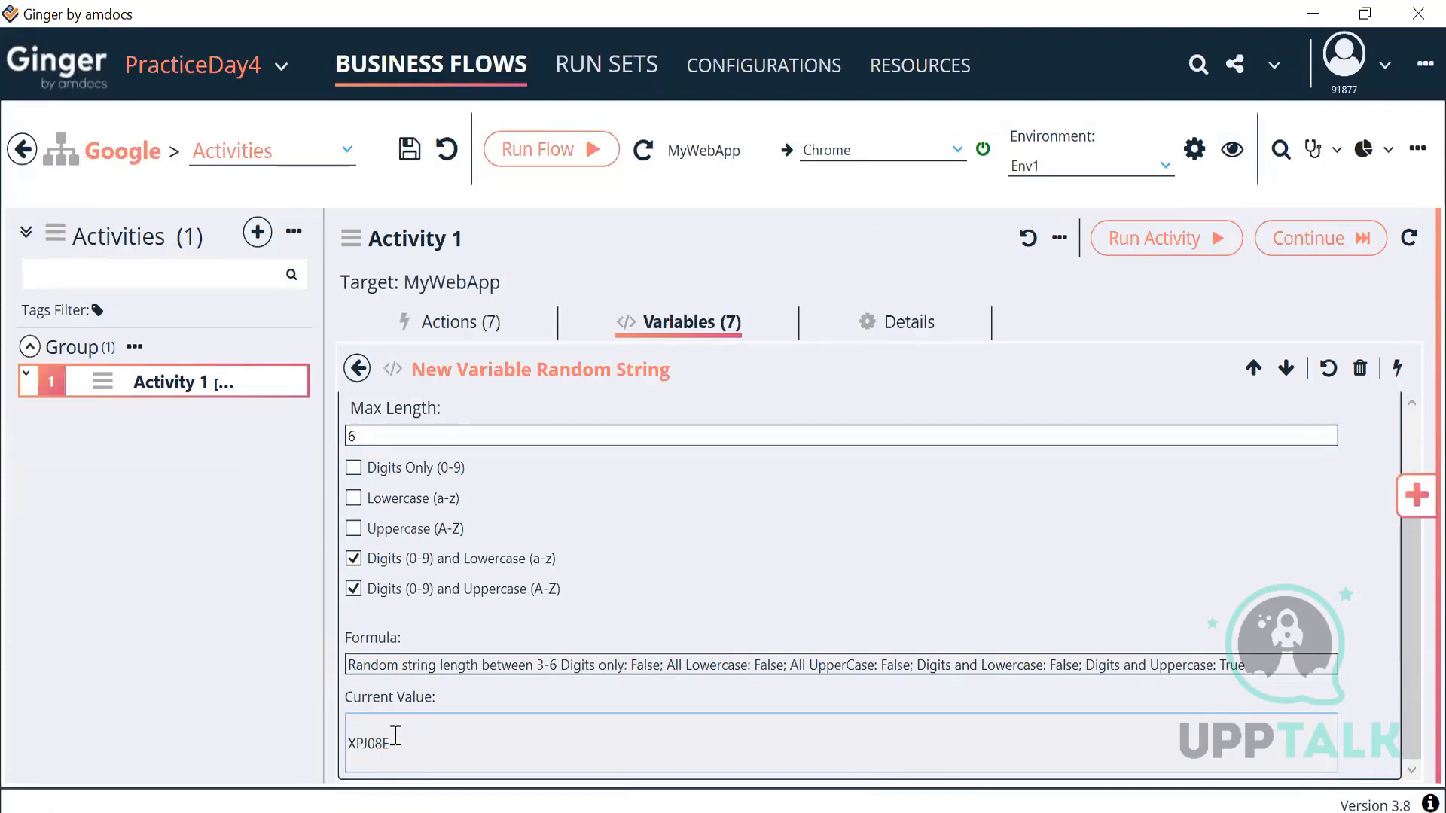
{"action": "left_click_drag", "start_coordinate": [393, 738], "coordinate": [309, 757]}
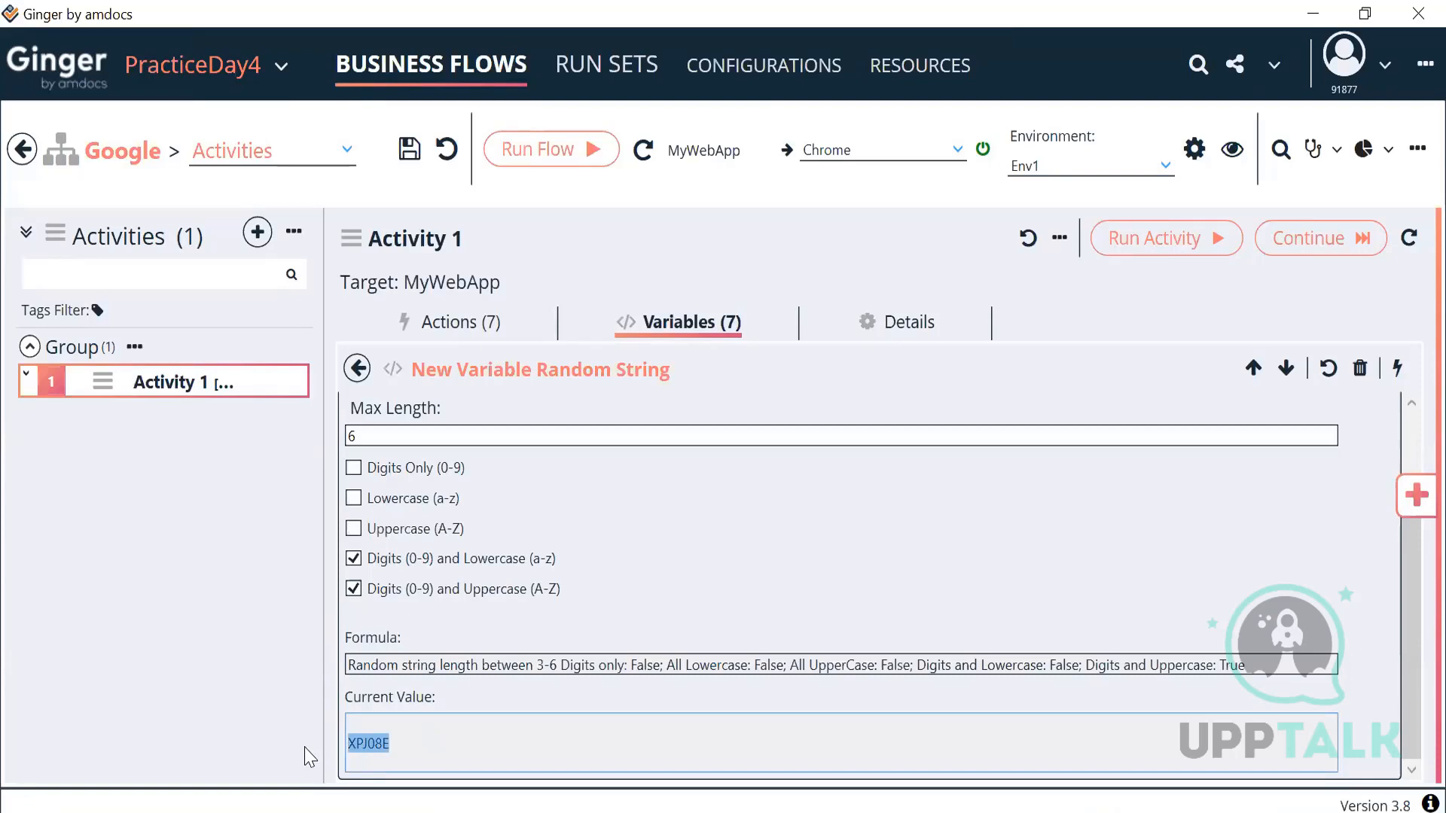
{"action": "left_click", "coordinate": [353, 560]}
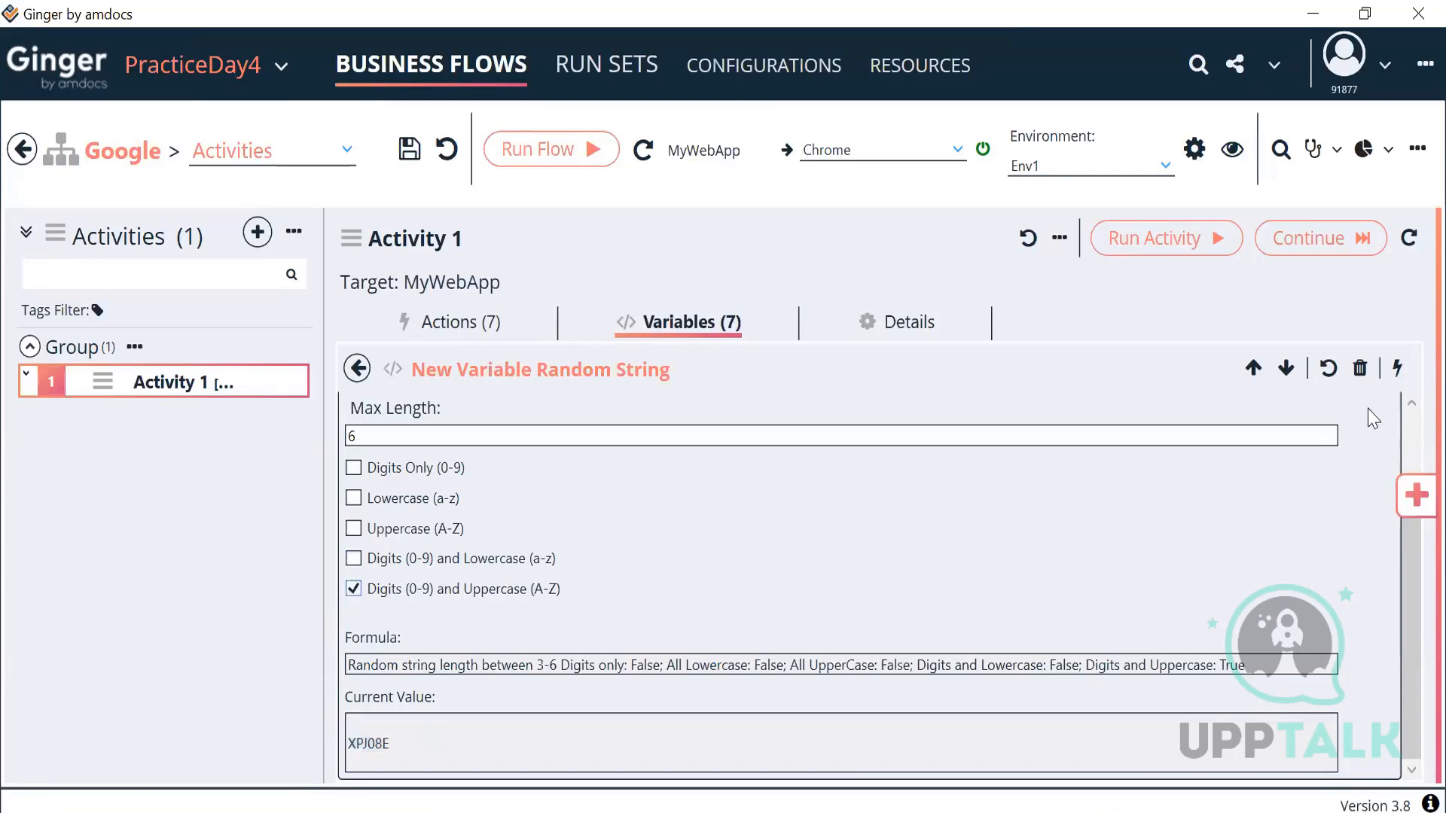
{"action": "left_click", "coordinate": [1395, 369]}
{"action": "double_click", "coordinate": [374, 749]}
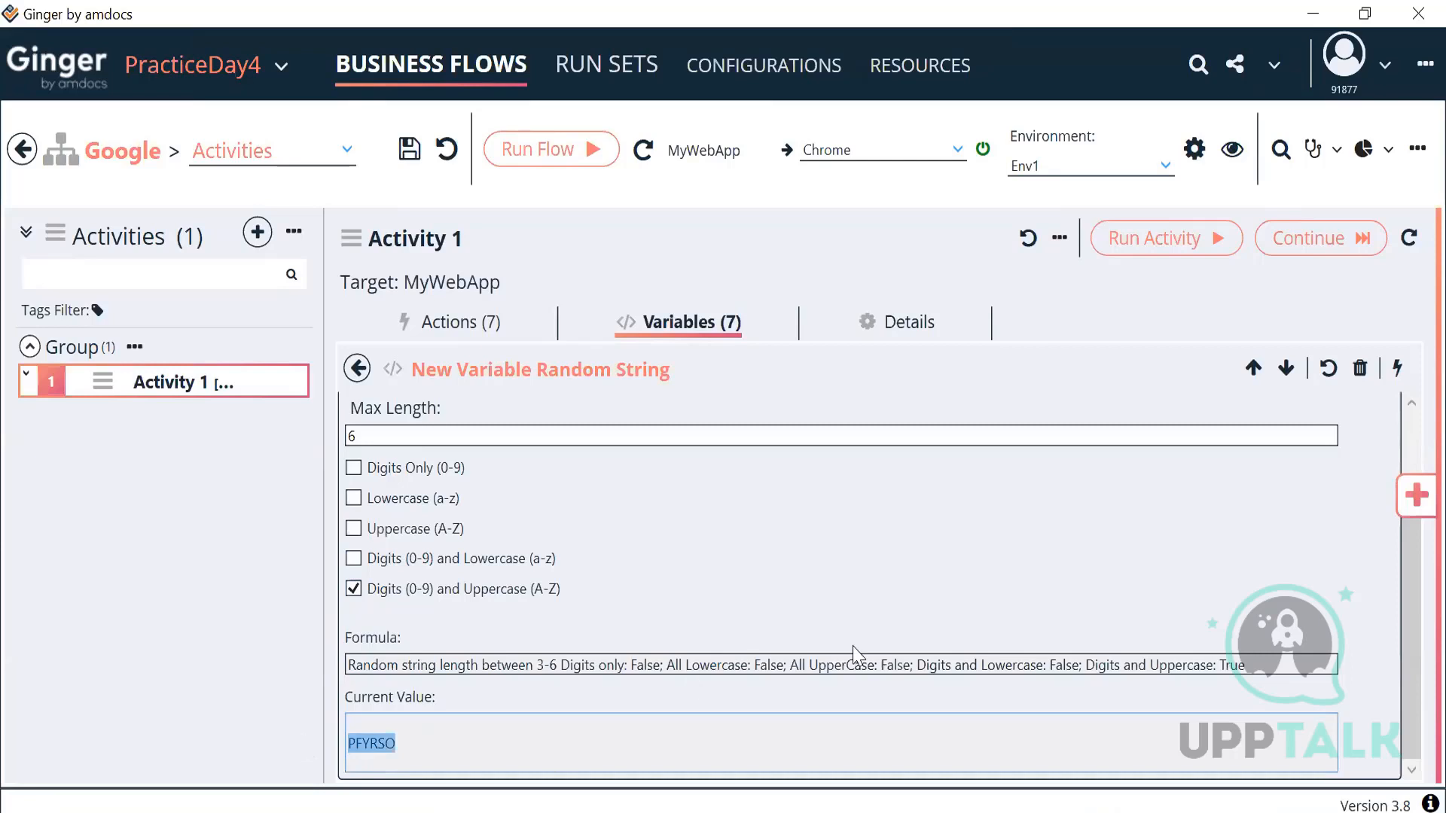
Step: Regenerate the random value repeatedly, then go back to the variables list
{"action": "left_click", "coordinate": [1397, 369]}
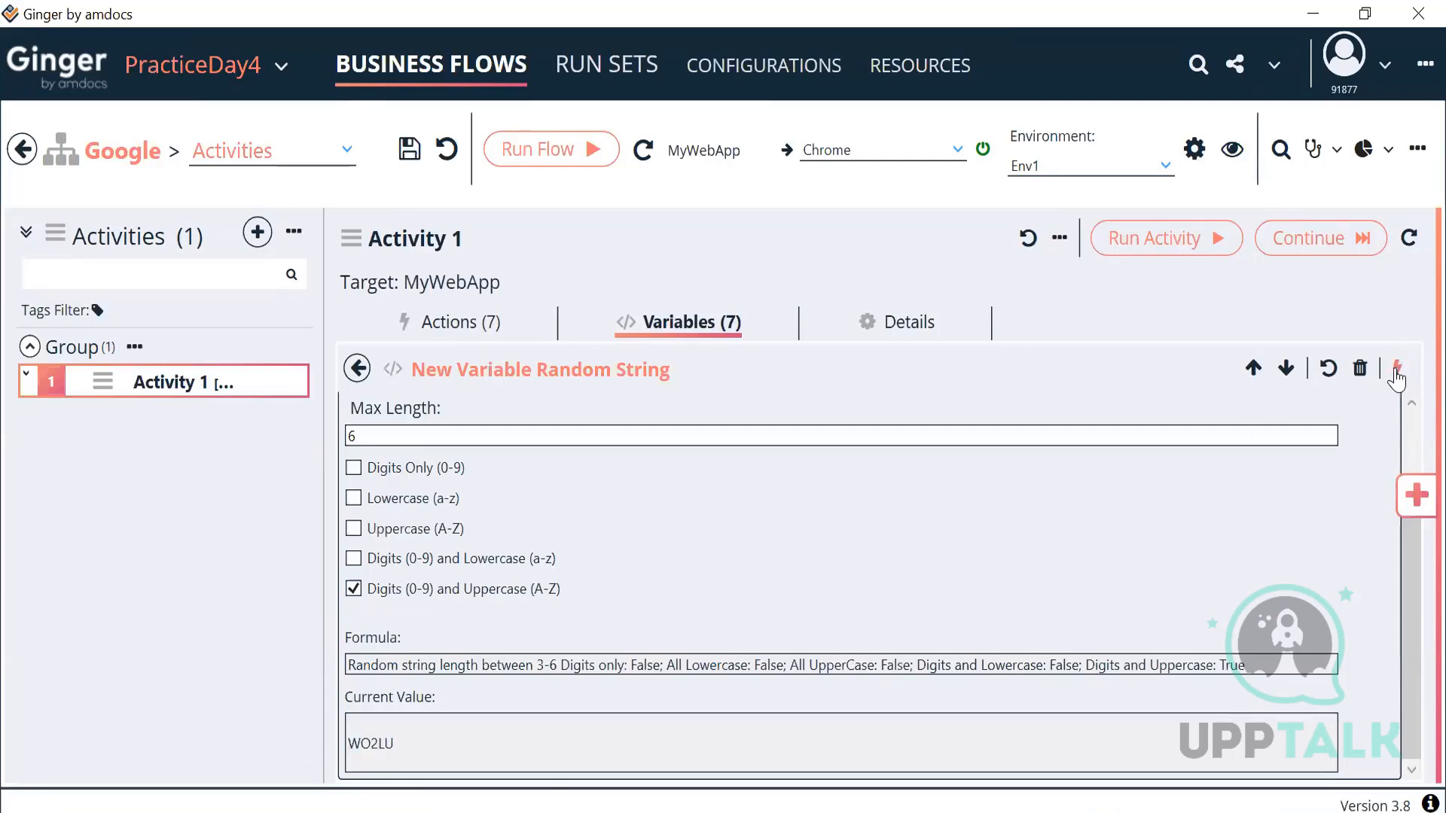
{"action": "left_click", "coordinate": [1395, 369]}
{"action": "left_click", "coordinate": [1395, 369]}
{"action": "left_click", "coordinate": [1395, 369]}
{"action": "left_click", "coordinate": [1396, 369]}
{"action": "left_click", "coordinate": [1395, 369]}
{"action": "left_click", "coordinate": [1395, 369]}
{"action": "left_click", "coordinate": [1395, 369]}
{"action": "left_click", "coordinate": [1396, 369]}
{"action": "left_click", "coordinate": [1395, 369]}
{"action": "left_click", "coordinate": [1395, 369]}
{"action": "left_click", "coordinate": [1396, 369]}
{"action": "left_click", "coordinate": [359, 371]}
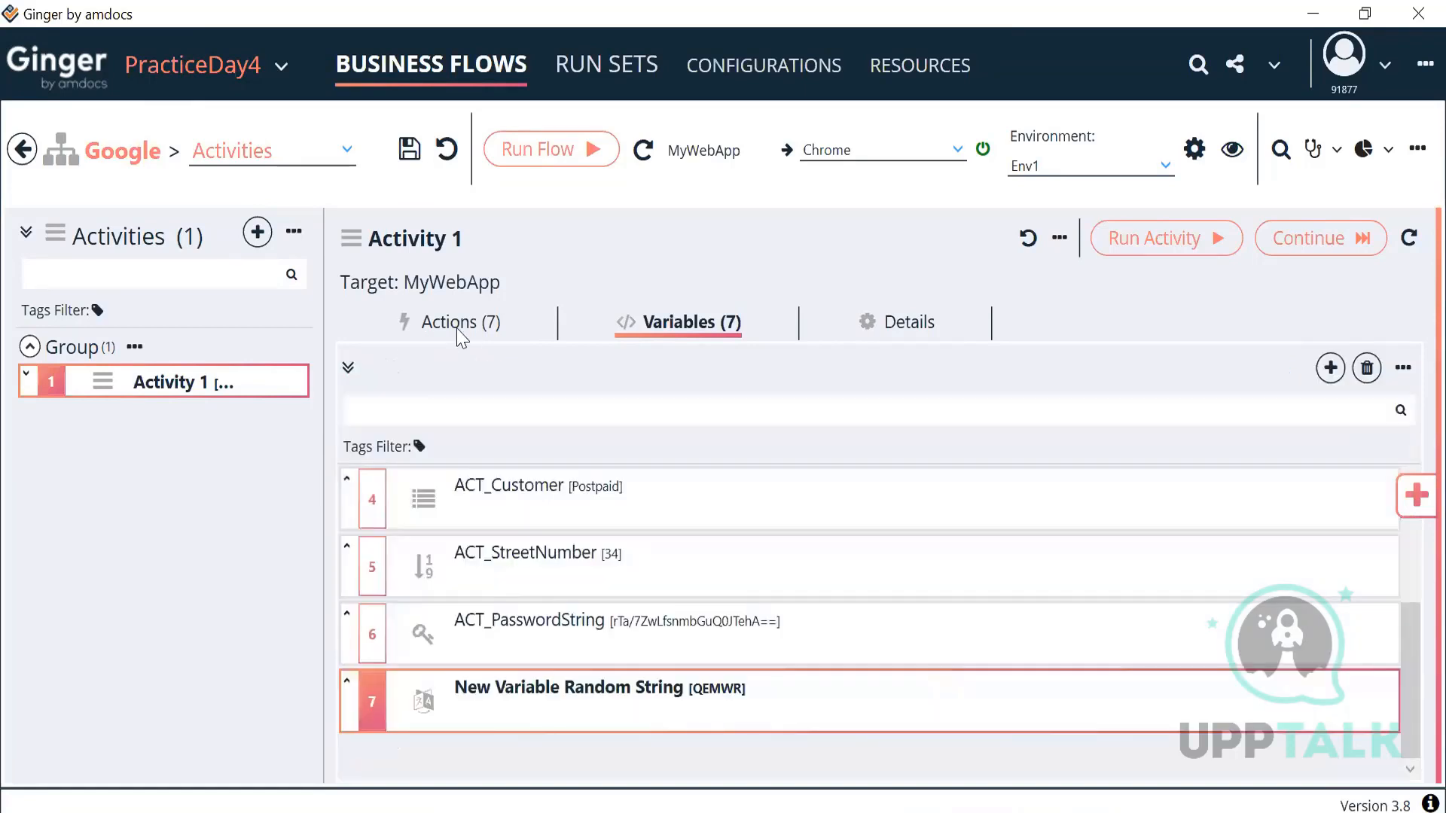
Step: Open the Set Email action's value in the Value Expression Editor
{"action": "left_click", "coordinate": [457, 333]}
{"action": "scroll", "coordinate": [479, 463], "scroll_direction": "up", "scroll_amount": 5}
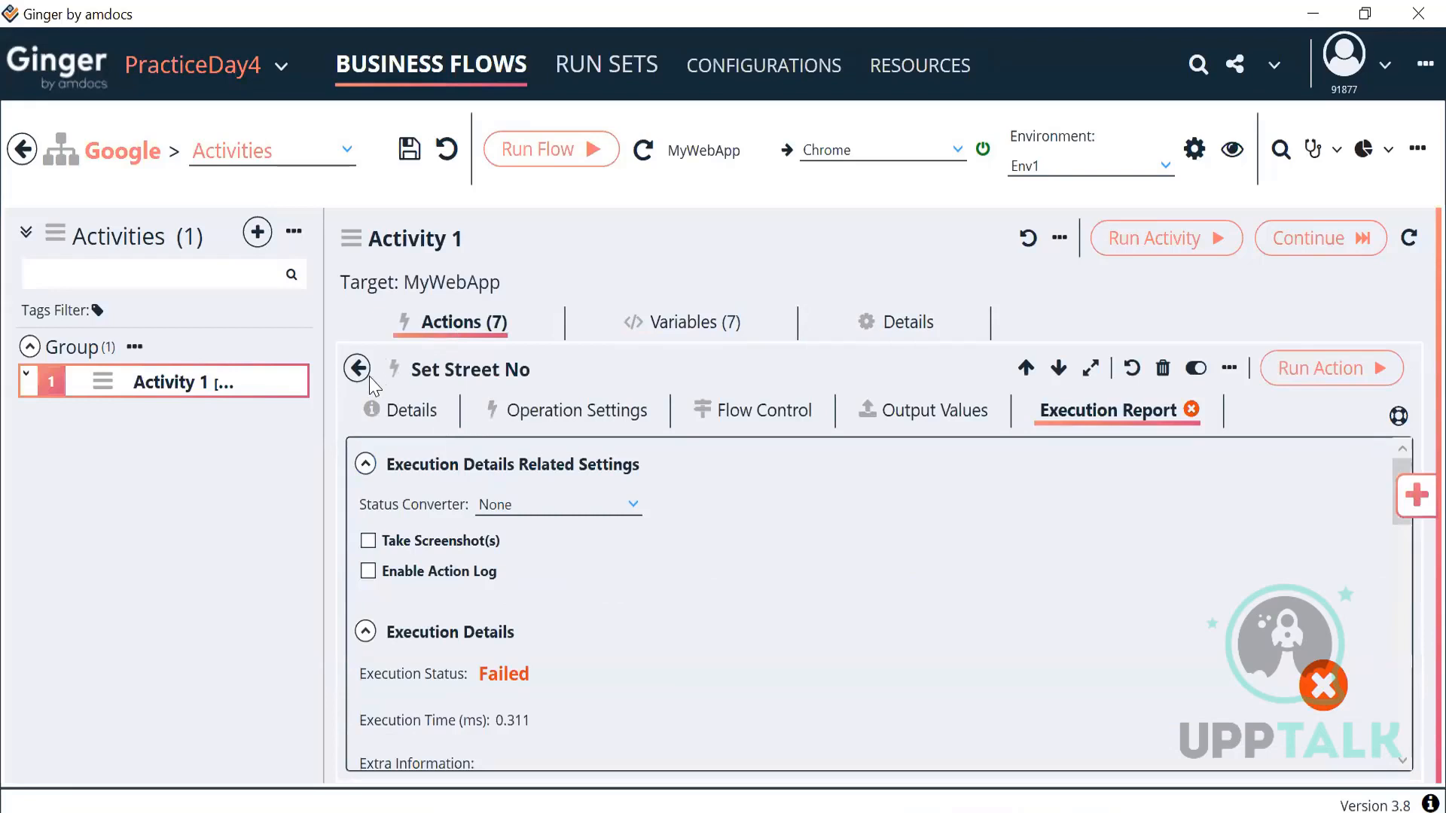
{"action": "left_click", "coordinate": [358, 369]}
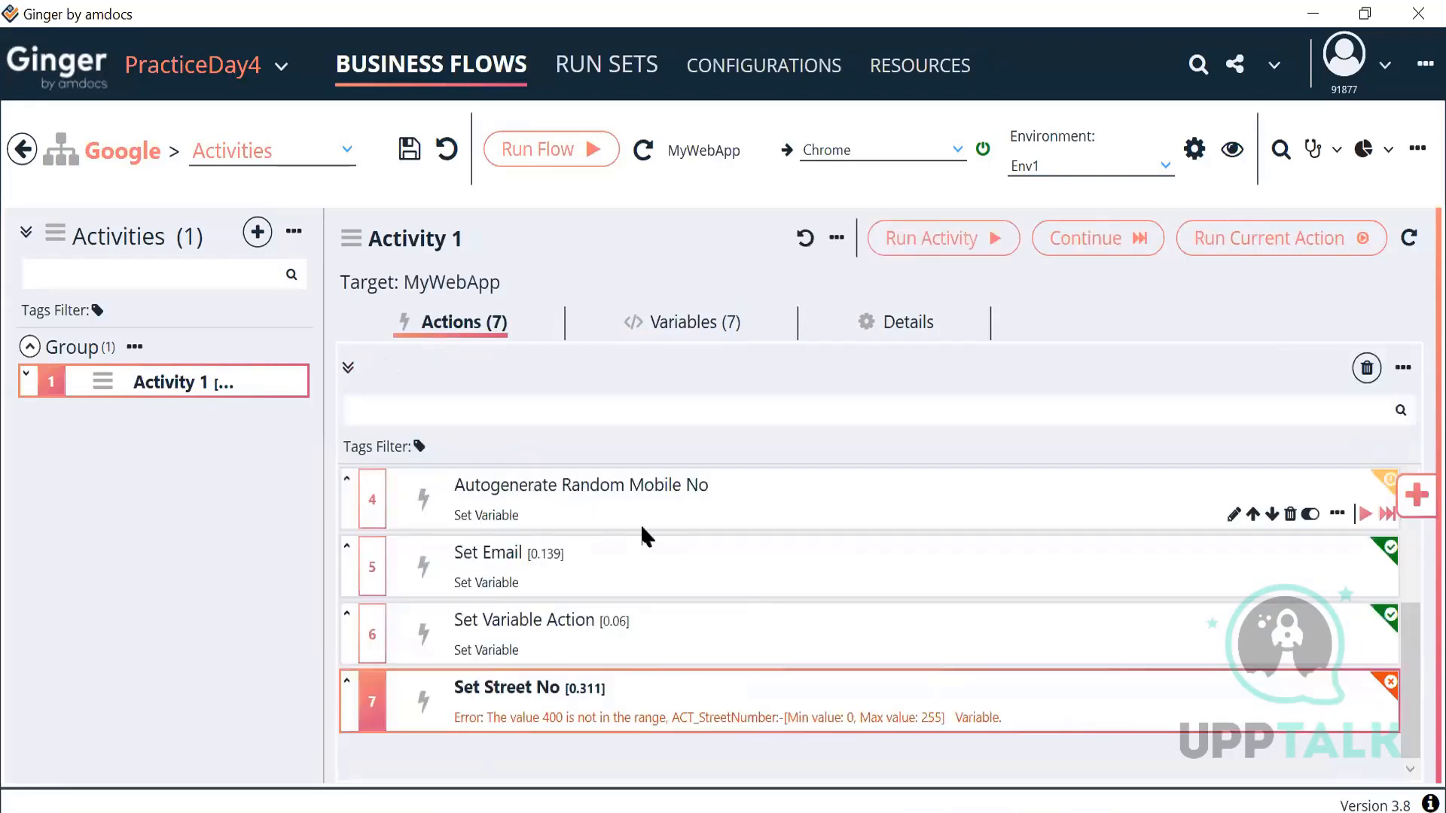
{"action": "double_click", "coordinate": [590, 581]}
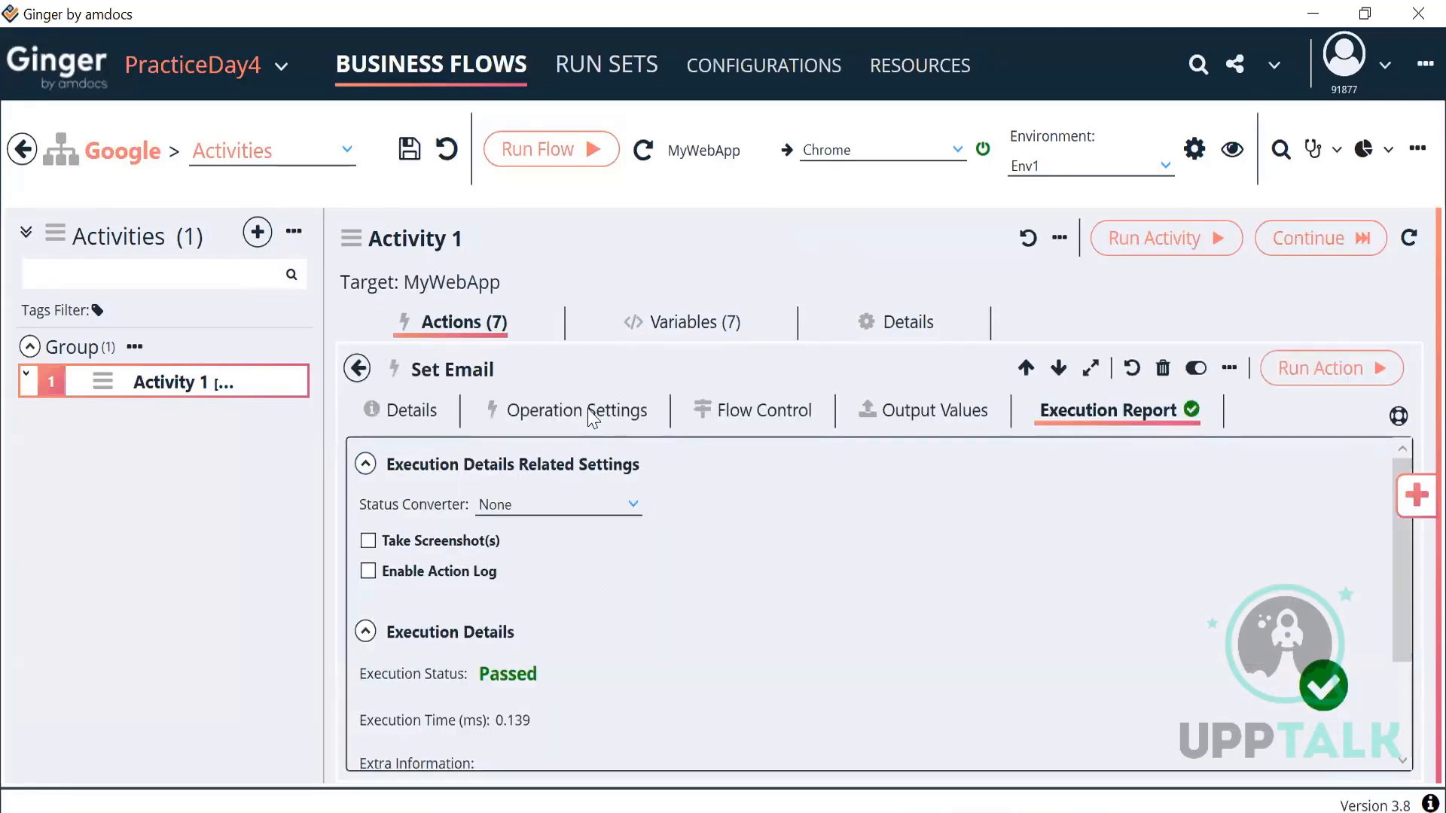
{"action": "left_click", "coordinate": [592, 416]}
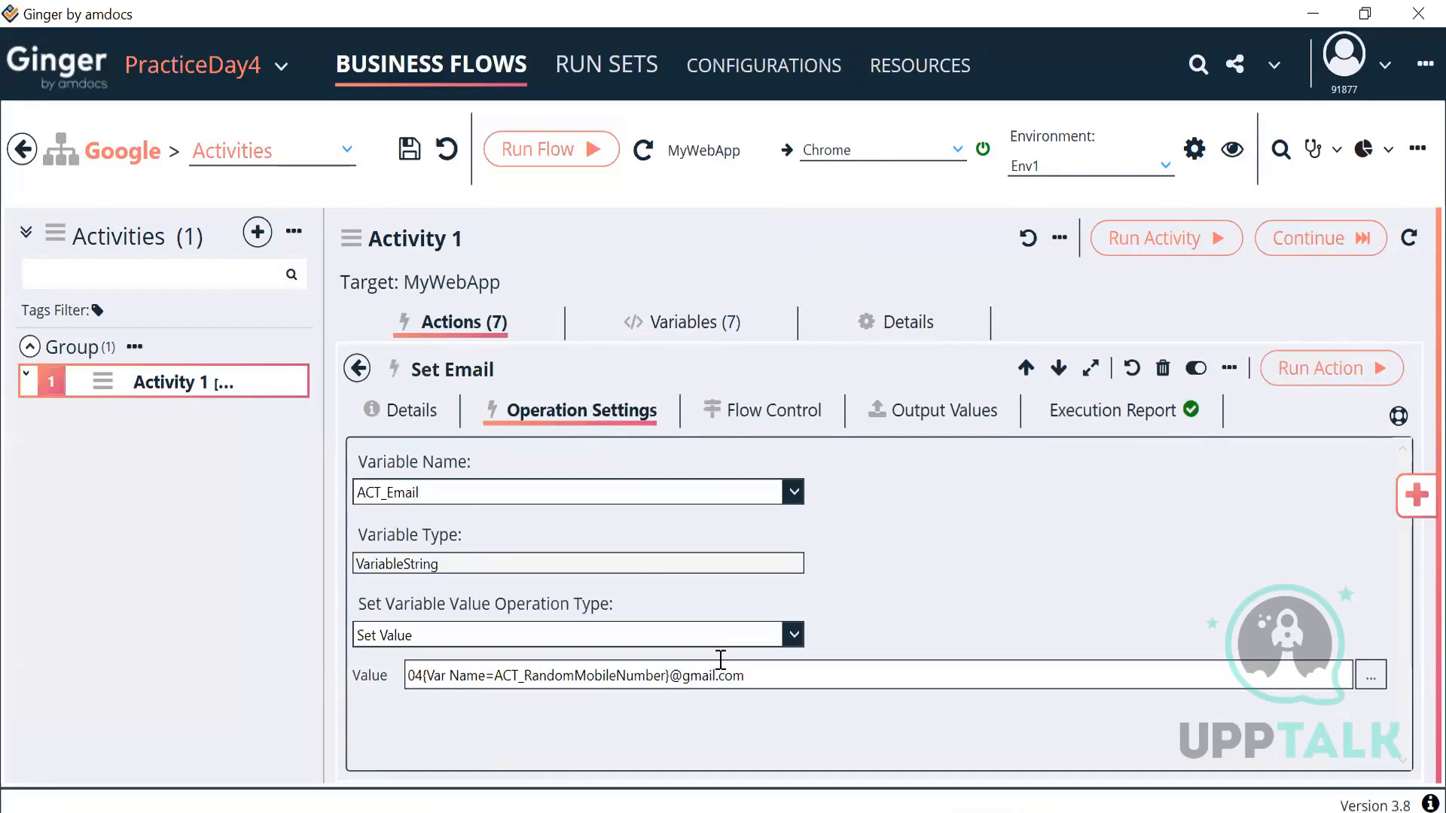
{"action": "left_click", "coordinate": [1371, 676]}
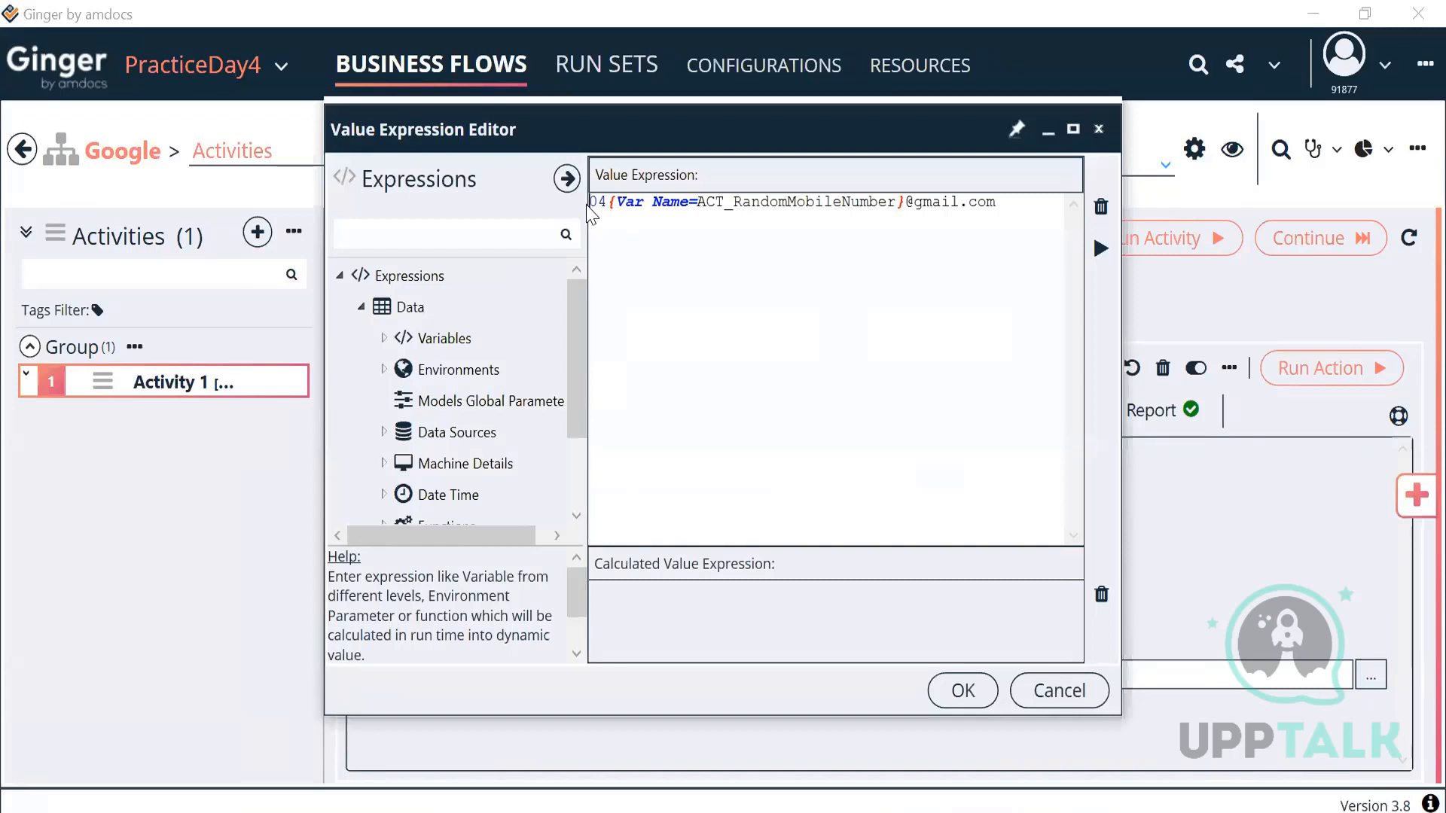
Step: Insert the activity variable ACT_StreetNumber at the start of the expression and evaluate it
{"action": "scroll", "coordinate": [403, 467], "scroll_direction": "down", "scroll_amount": 3}
{"action": "scroll", "coordinate": [401, 460], "scroll_direction": "up", "scroll_amount": 3}
{"action": "left_click", "coordinate": [384, 338]}
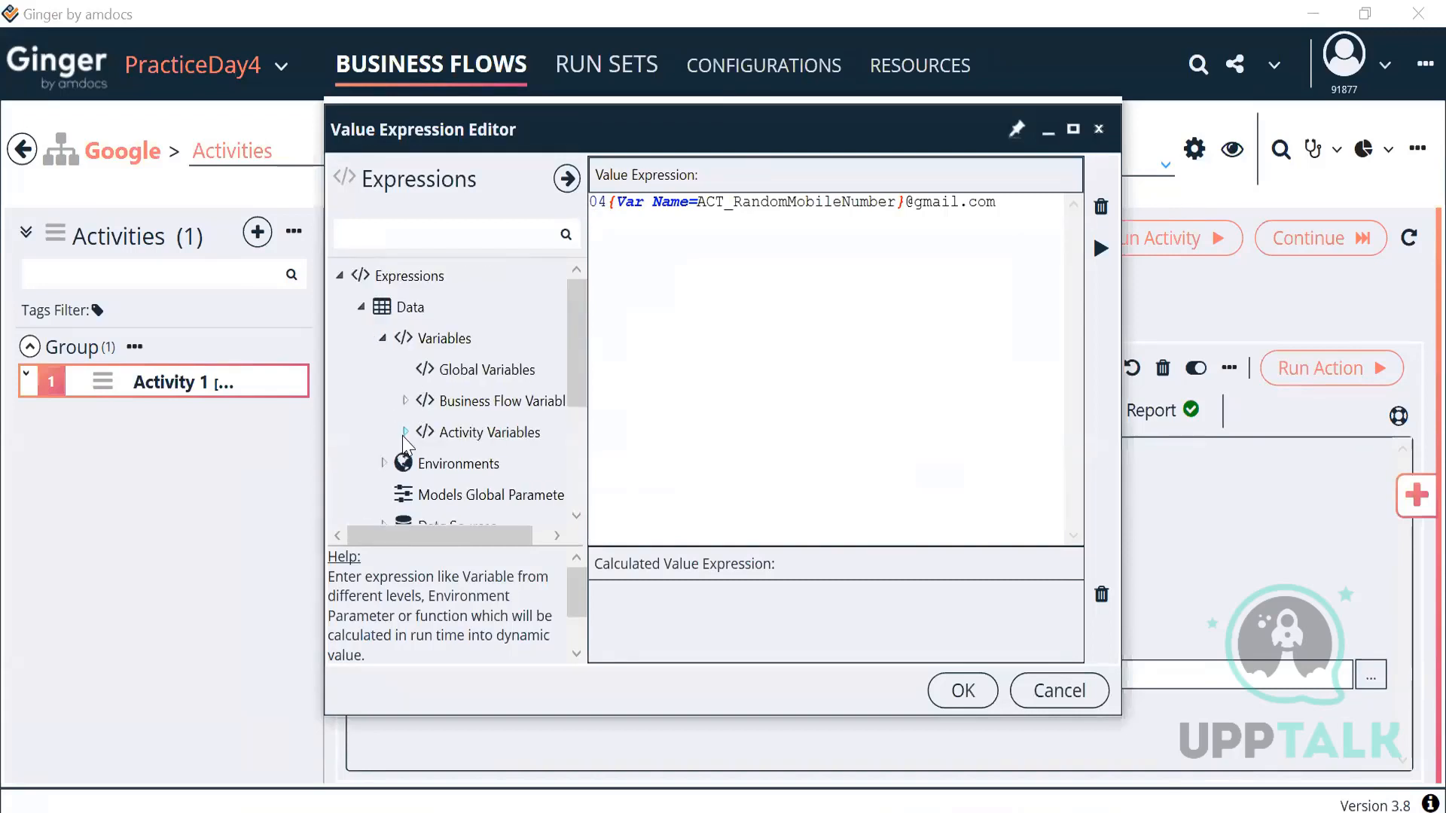
{"action": "left_click", "coordinate": [405, 432]}
{"action": "left_click_drag", "start_coordinate": [579, 346], "coordinate": [578, 402]}
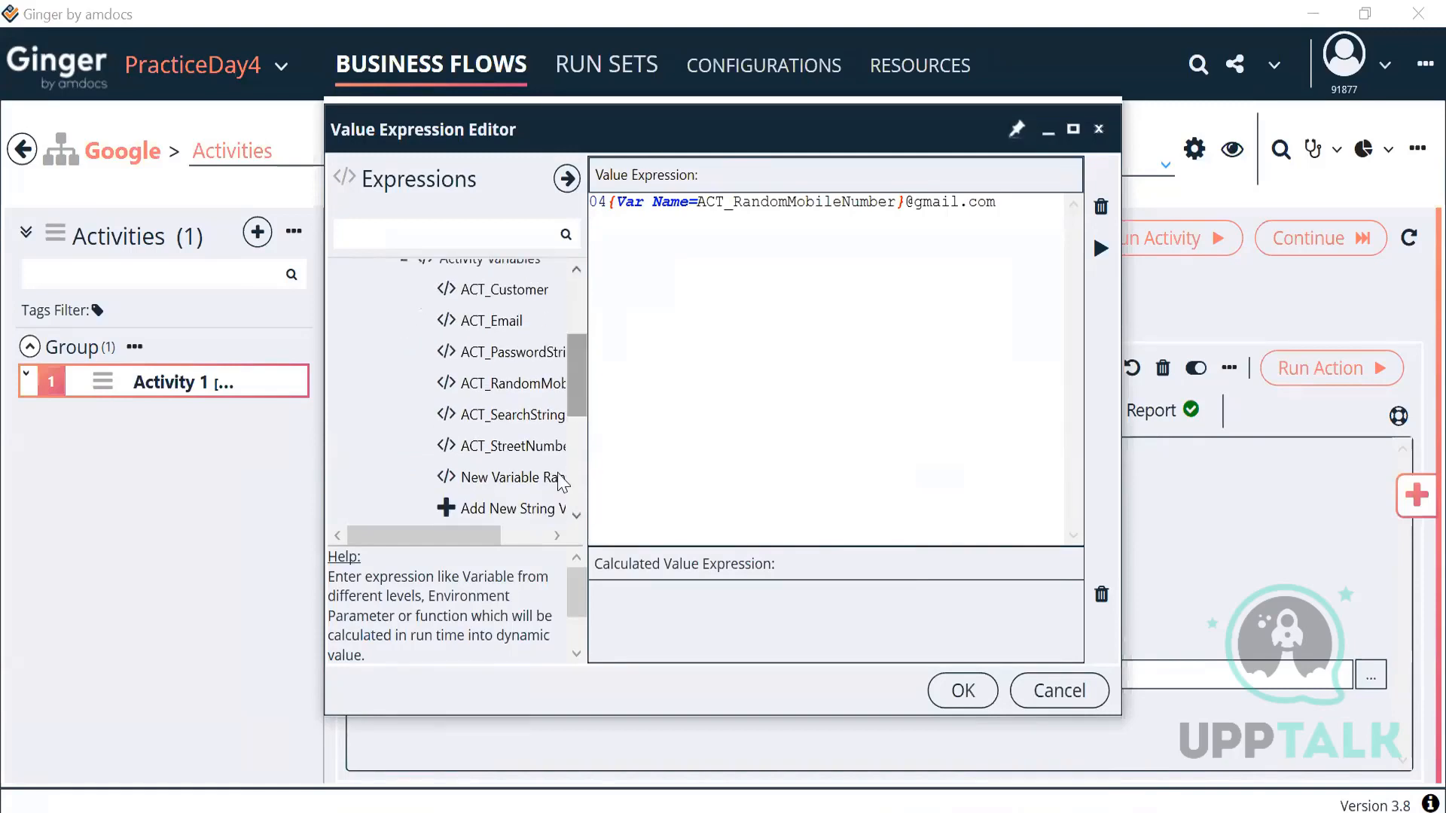
{"action": "double_click", "coordinate": [518, 449]}
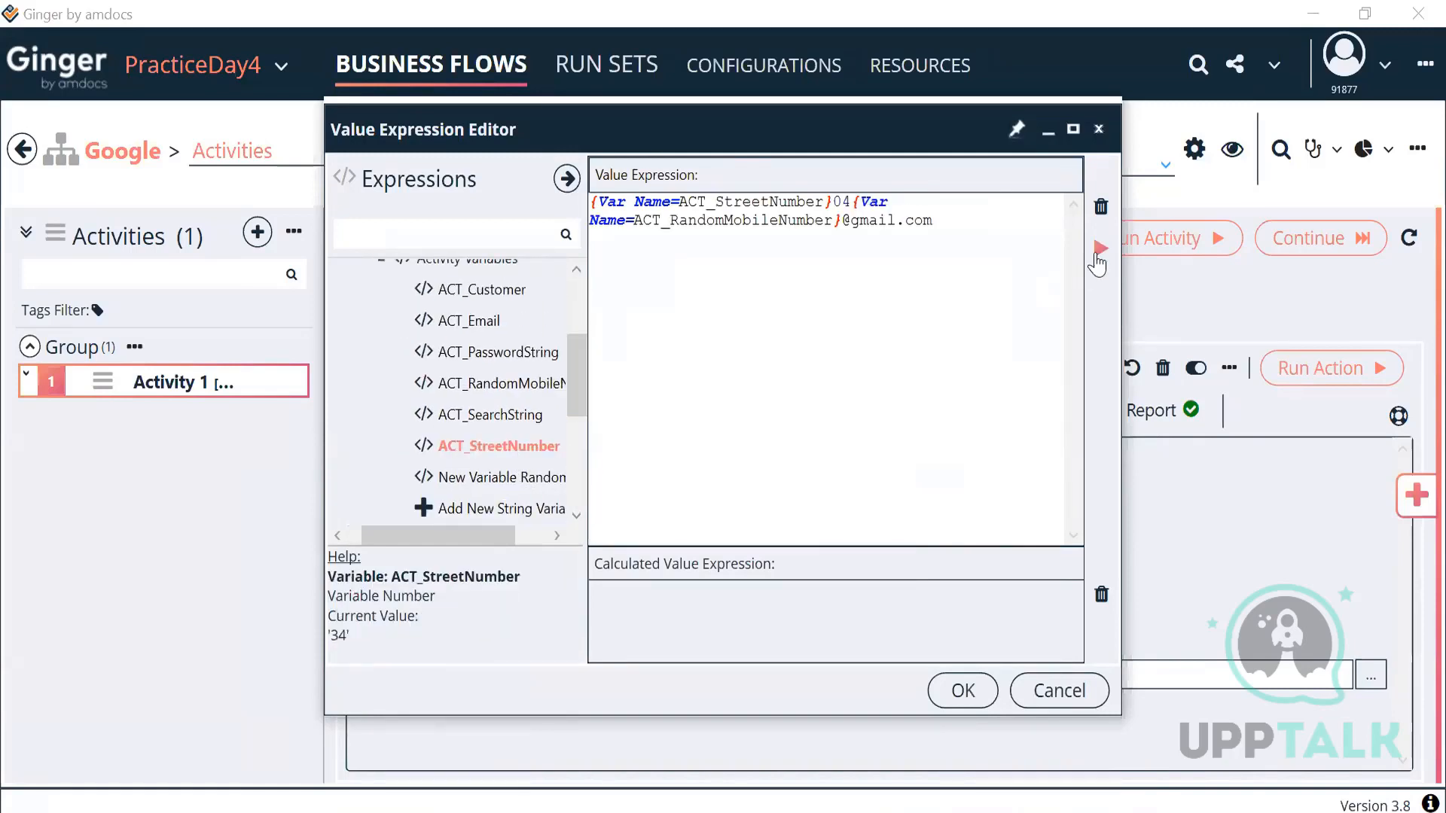
{"action": "left_click", "coordinate": [1099, 251]}
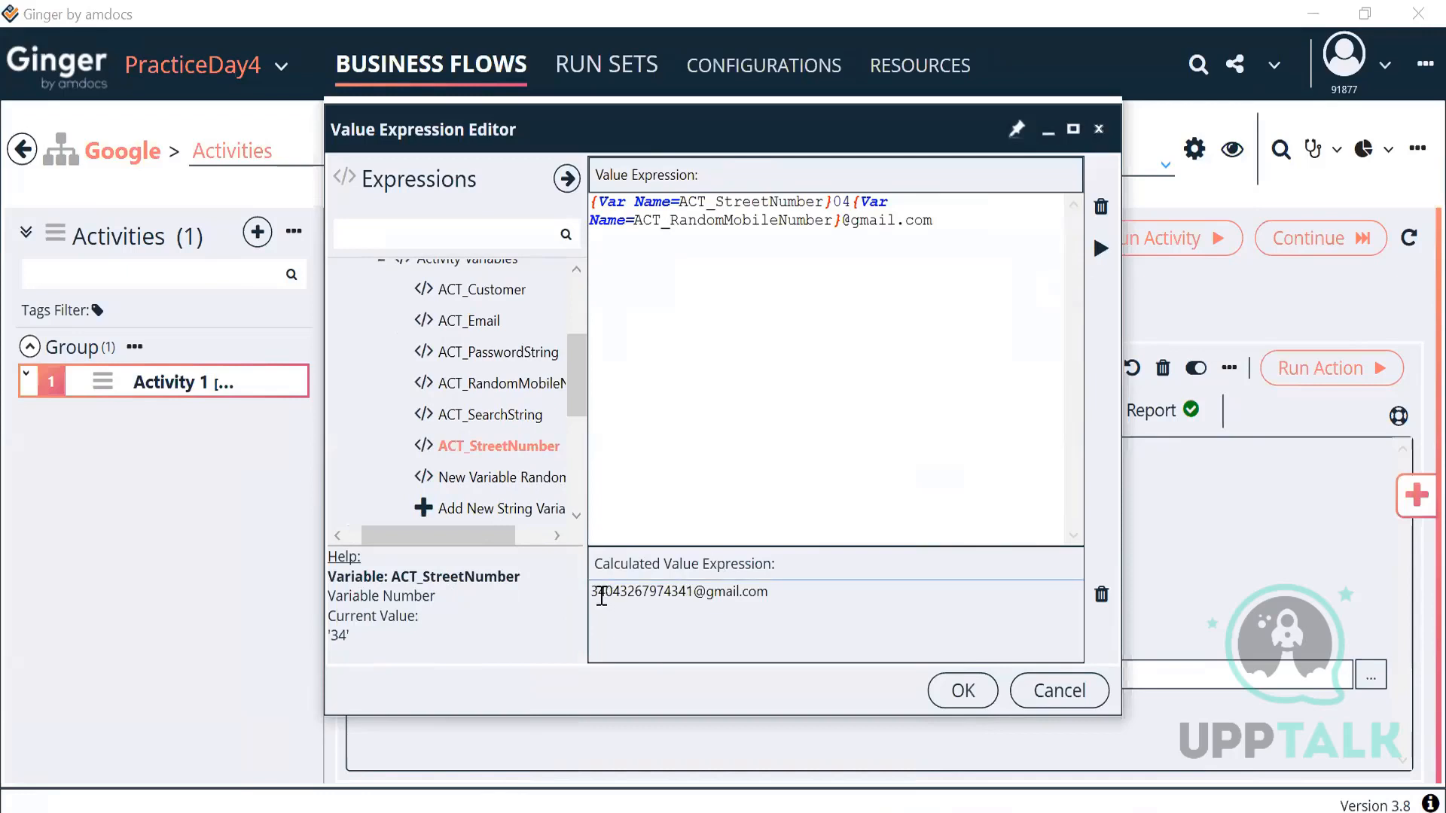
{"action": "left_click_drag", "start_coordinate": [598, 592], "coordinate": [612, 595]}
{"action": "left_click", "coordinate": [850, 200]}
{"action": "left_click_drag", "start_coordinate": [849, 200], "coordinate": [832, 202]}
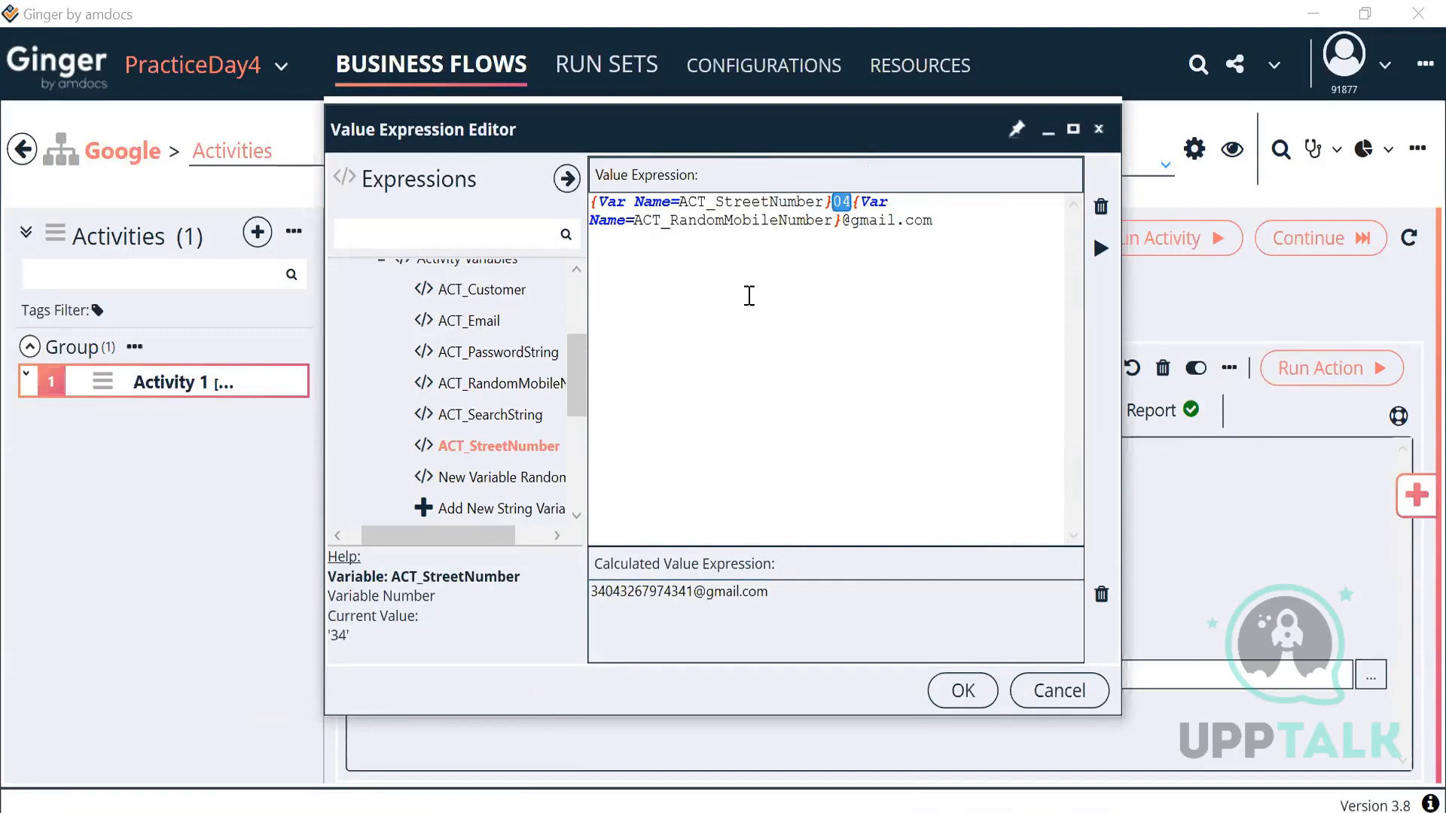
{"action": "left_click", "coordinate": [591, 201]}
{"action": "double_click", "coordinate": [480, 291]}
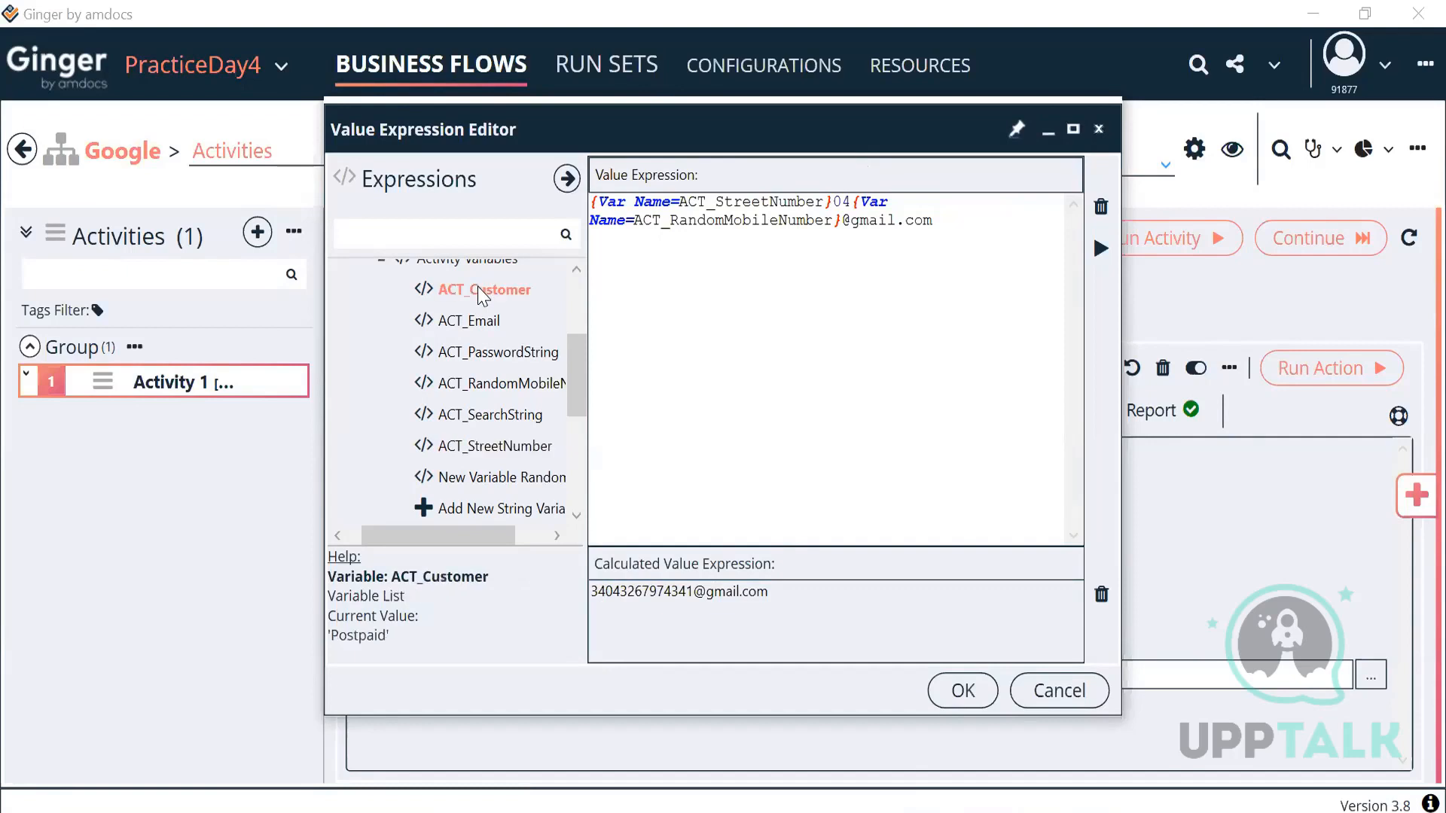
{"action": "left_click", "coordinate": [1100, 250]}
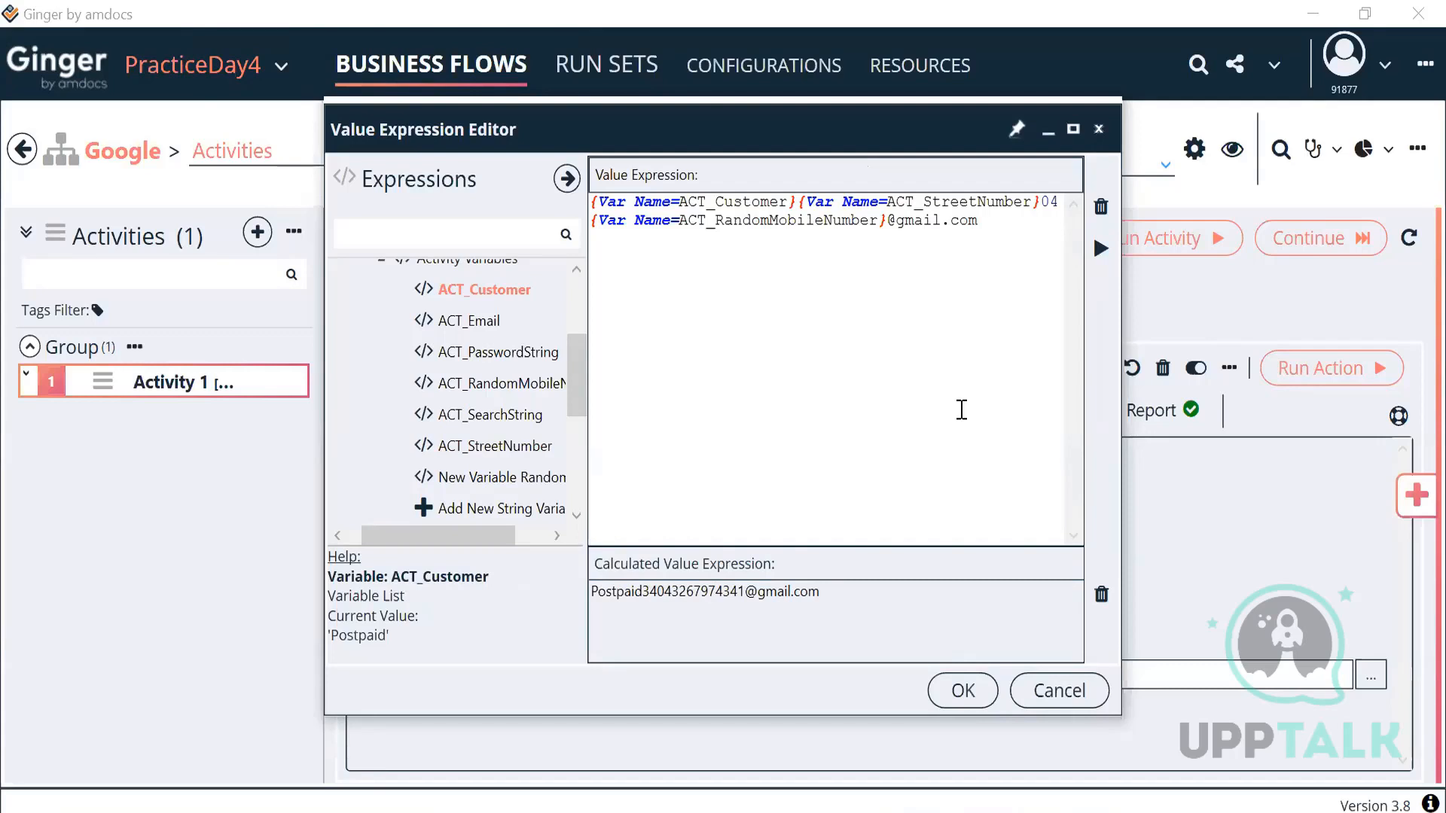
{"action": "left_click_drag", "start_coordinate": [858, 591], "coordinate": [486, 632]}
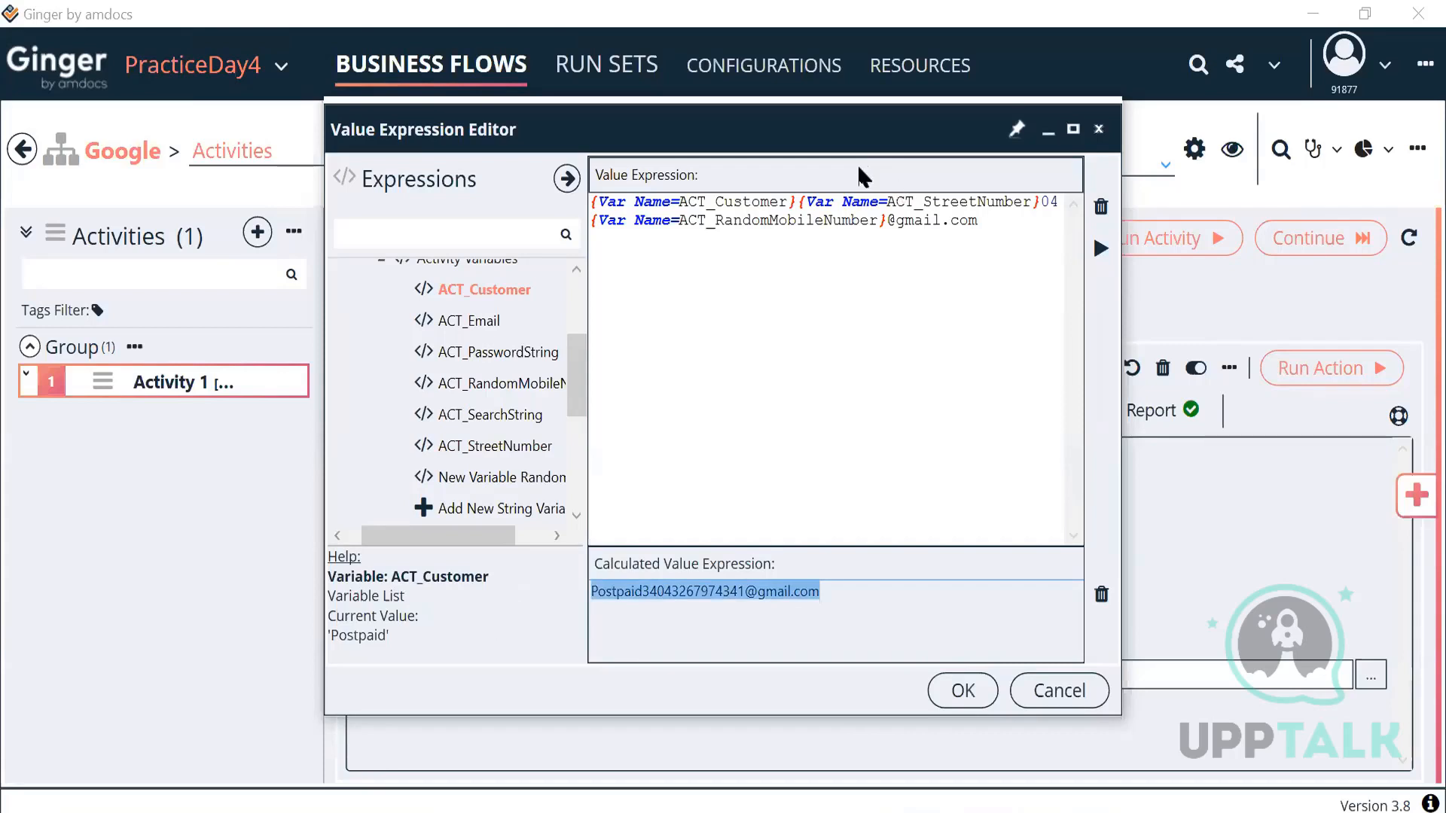
{"action": "left_click_drag", "start_coordinate": [971, 220], "coordinate": [571, 219]}
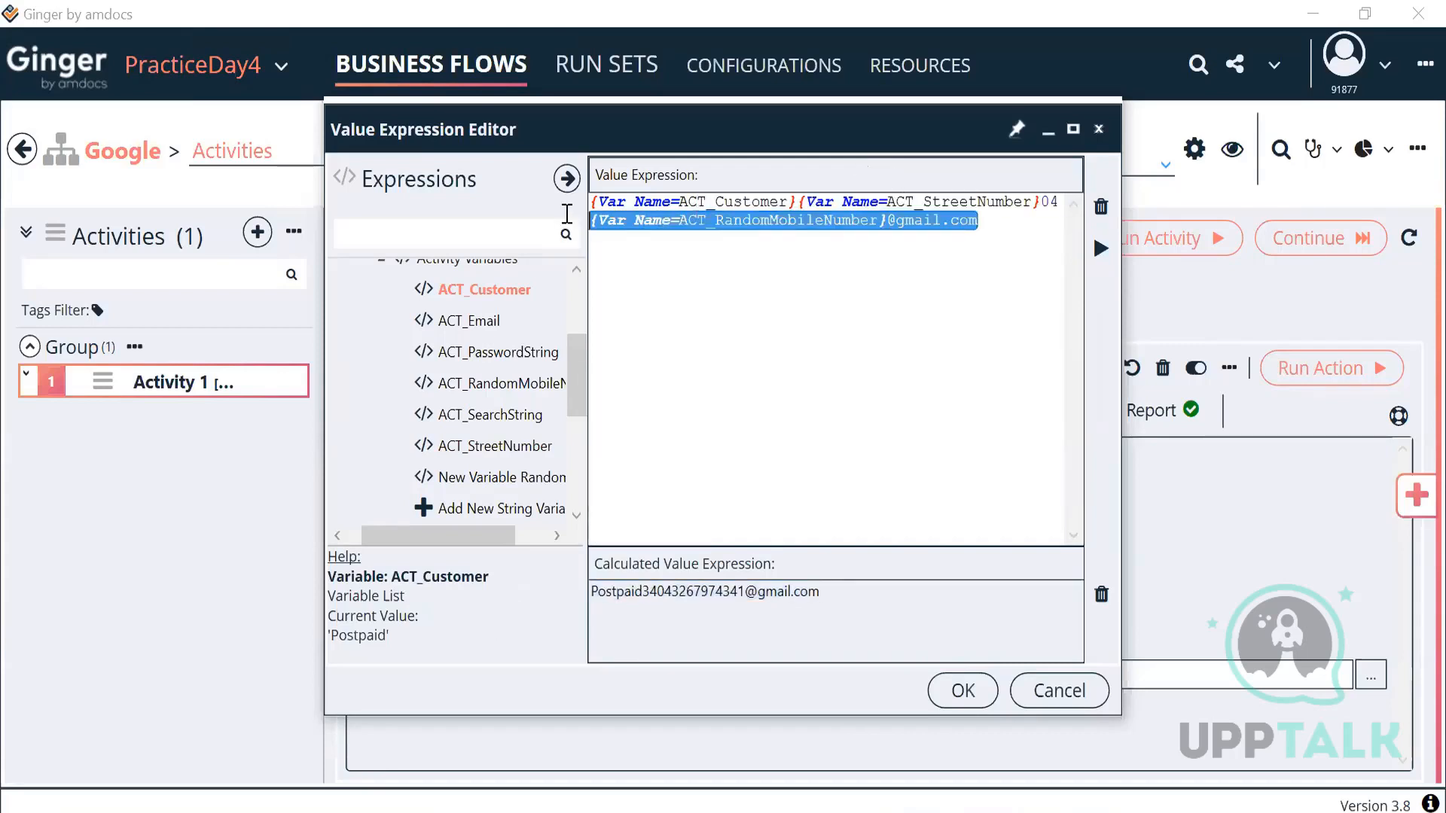
{"action": "left_click", "coordinate": [967, 702]}
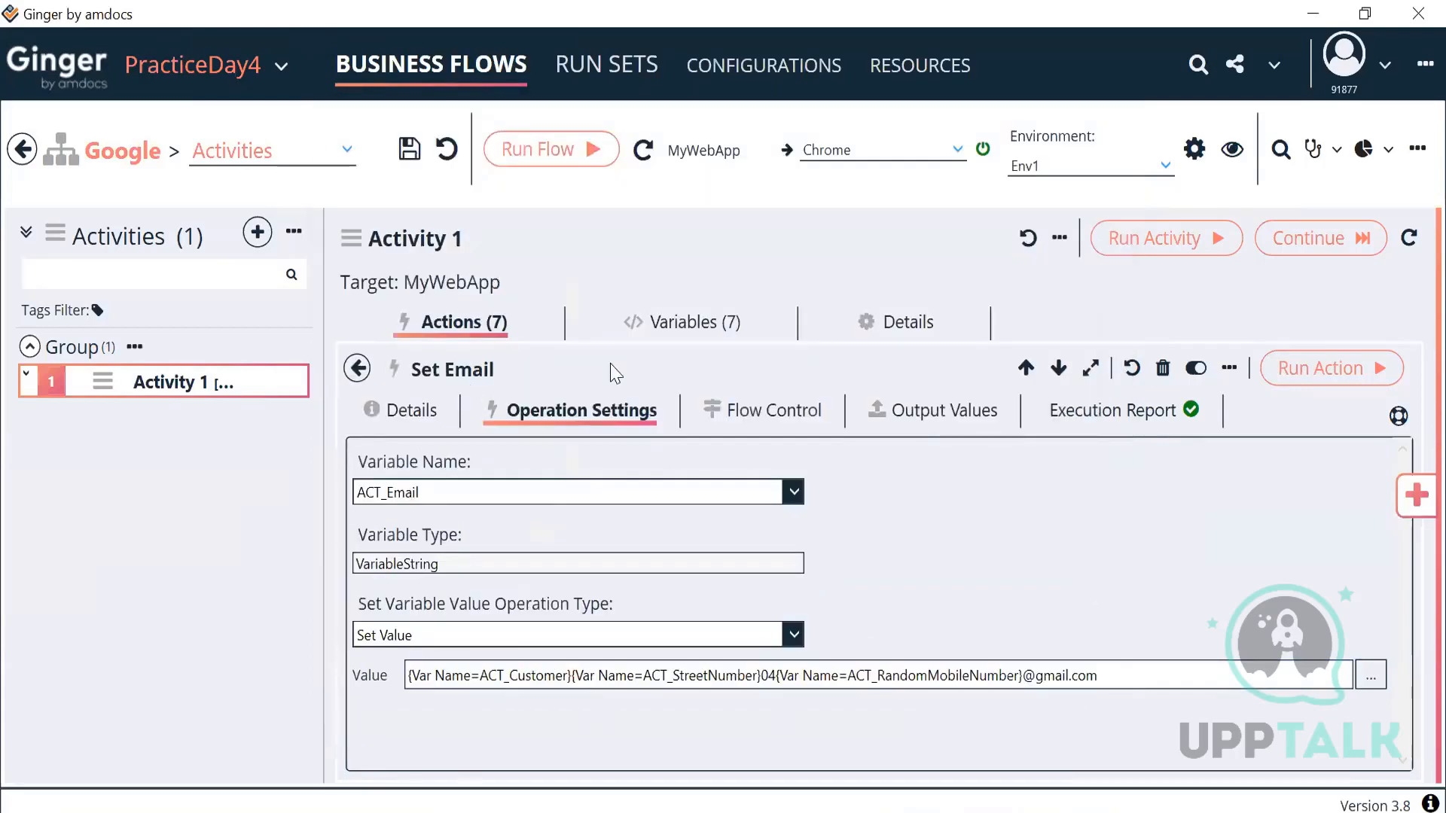
{"action": "left_click", "coordinate": [722, 328]}
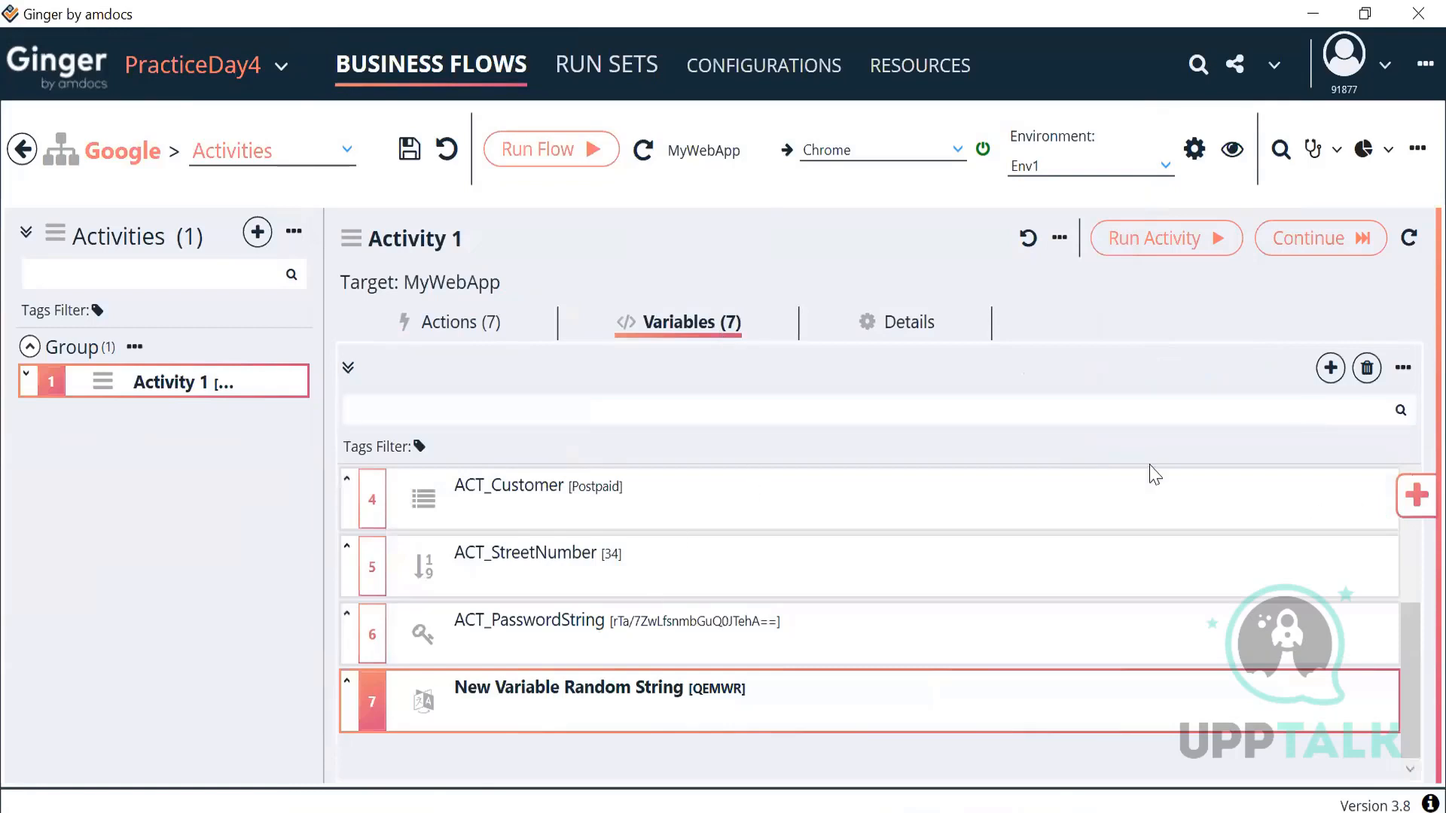
Step: Add a new Variable Selection List to Activity 1
{"action": "left_click", "coordinate": [1328, 370]}
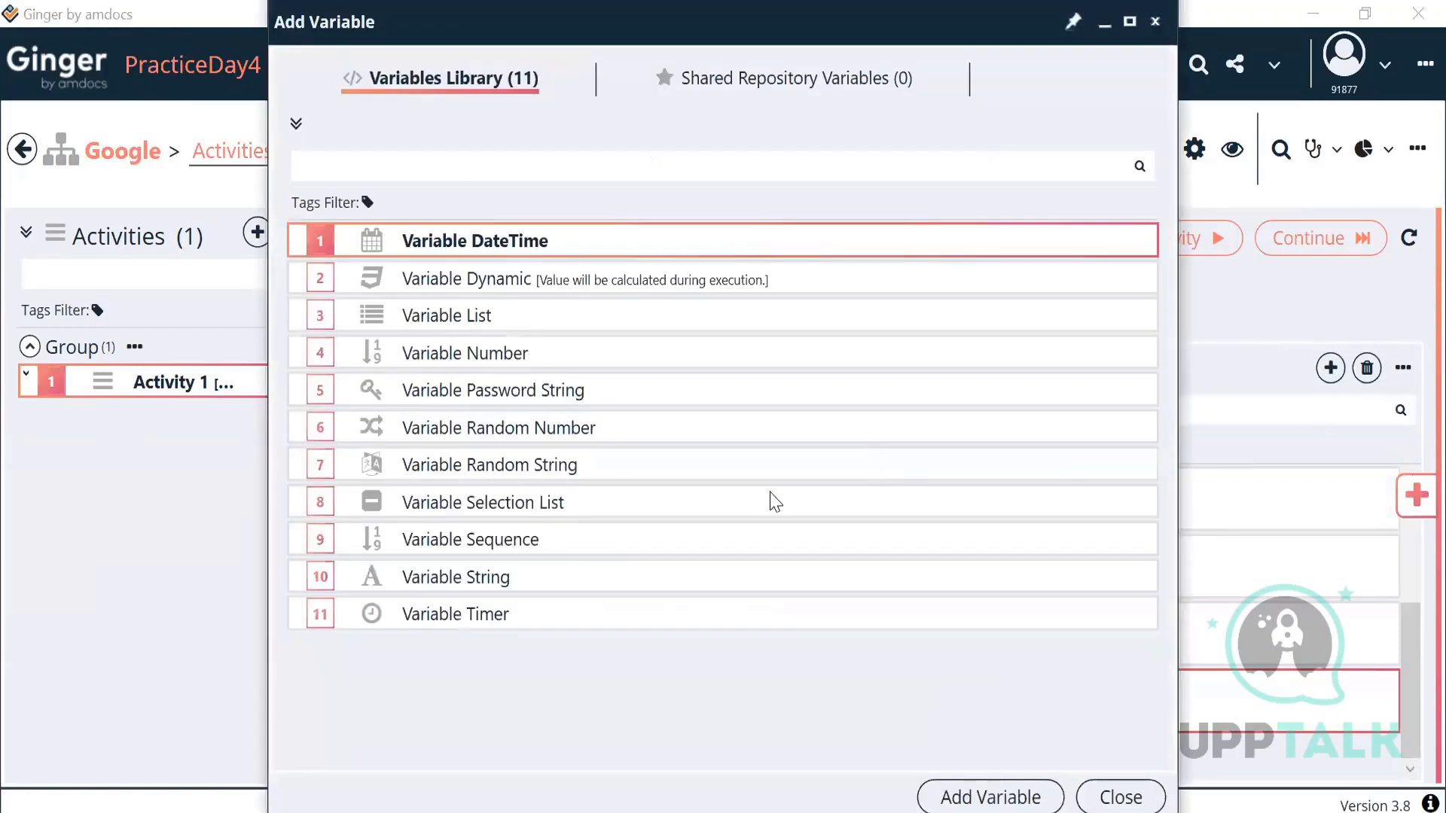
{"action": "left_click", "coordinate": [547, 512]}
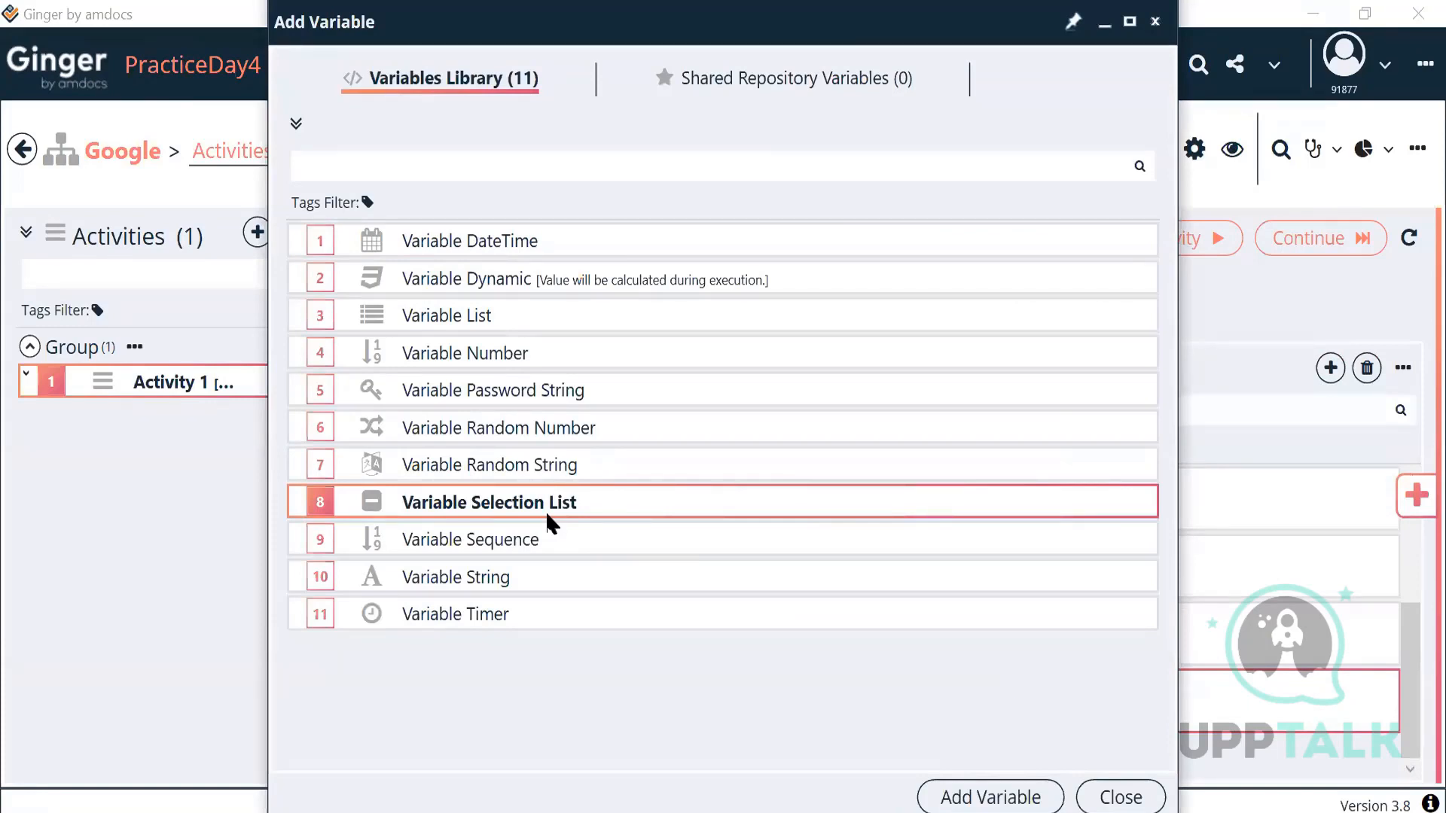
{"action": "left_click", "coordinate": [466, 311]}
{"action": "left_click", "coordinate": [524, 503]}
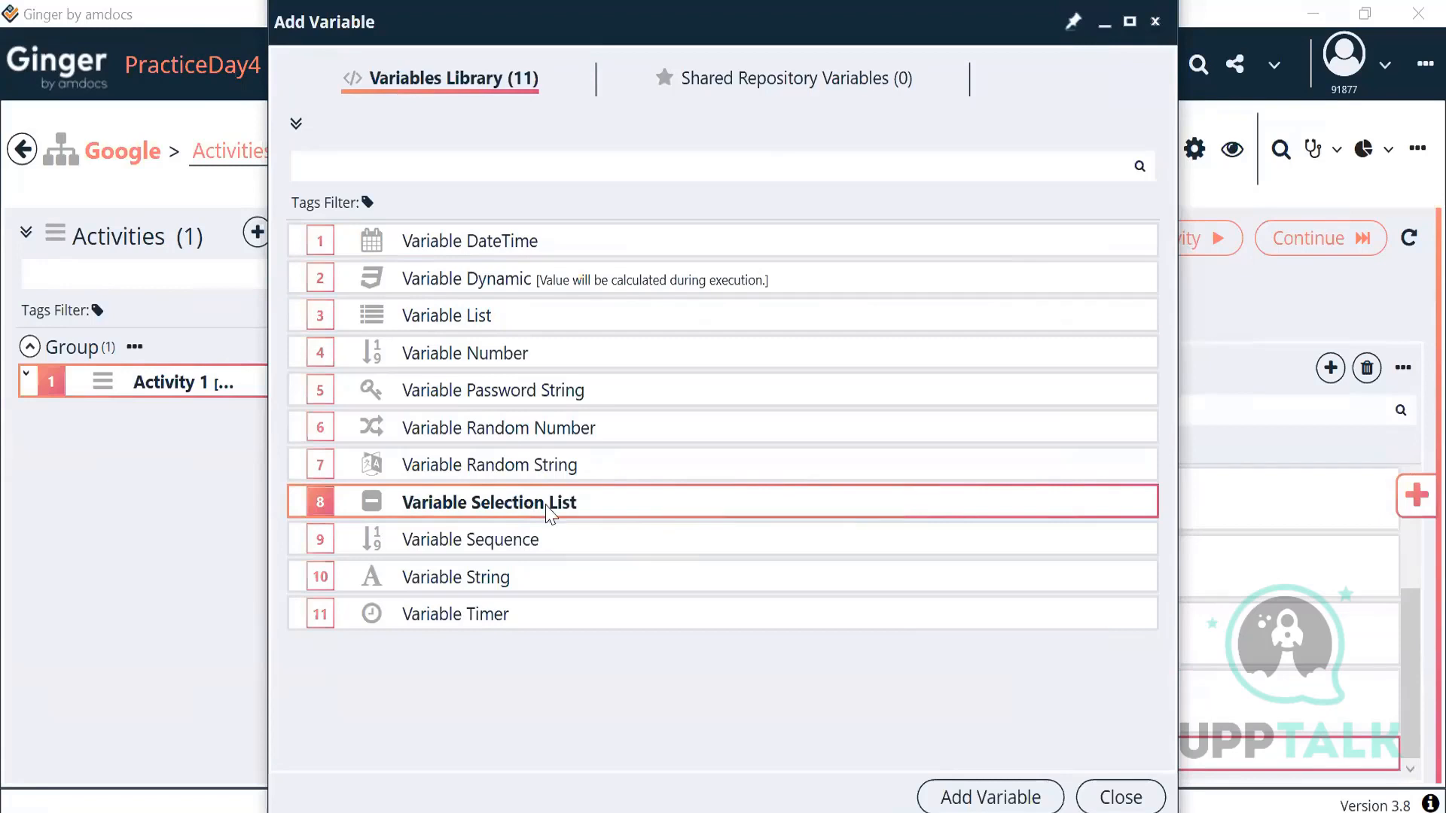
{"action": "left_click", "coordinate": [953, 803]}
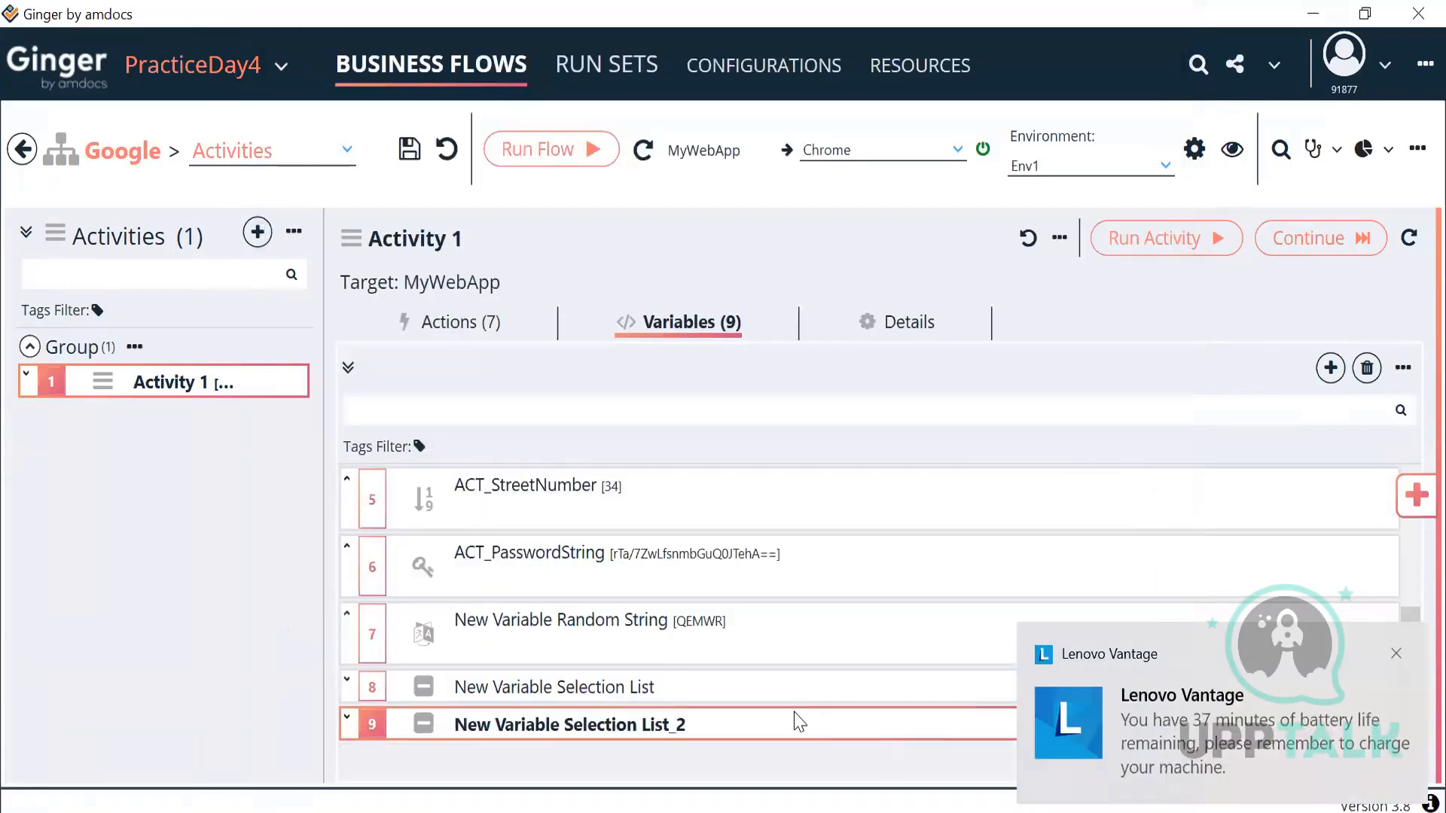
Step: Edit the new Selection List's selected value, choosing between its options Value1 and Value2
{"action": "double_click", "coordinate": [648, 726]}
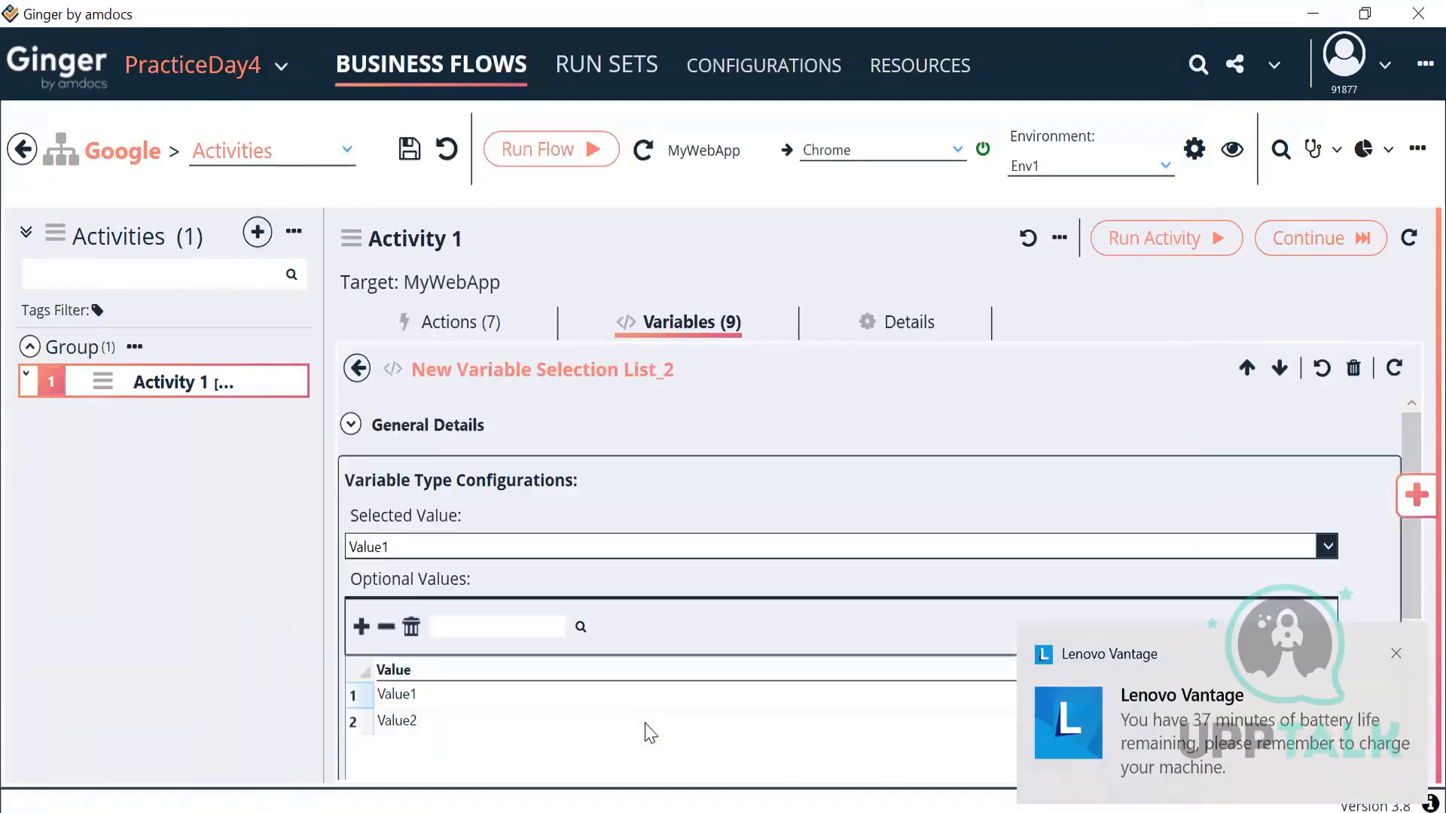
{"action": "left_click", "coordinate": [399, 693]}
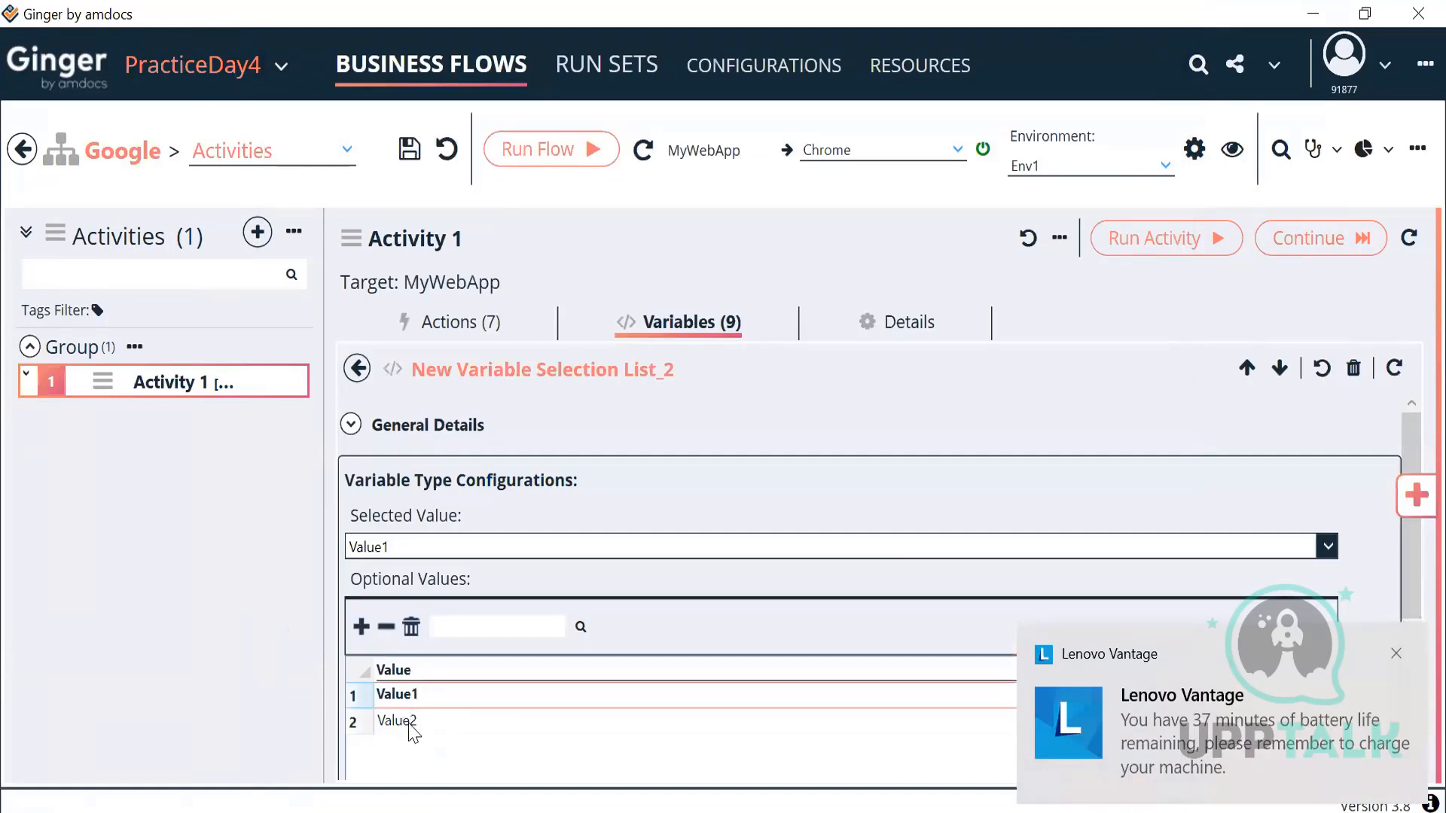
{"action": "left_click", "coordinate": [409, 725]}
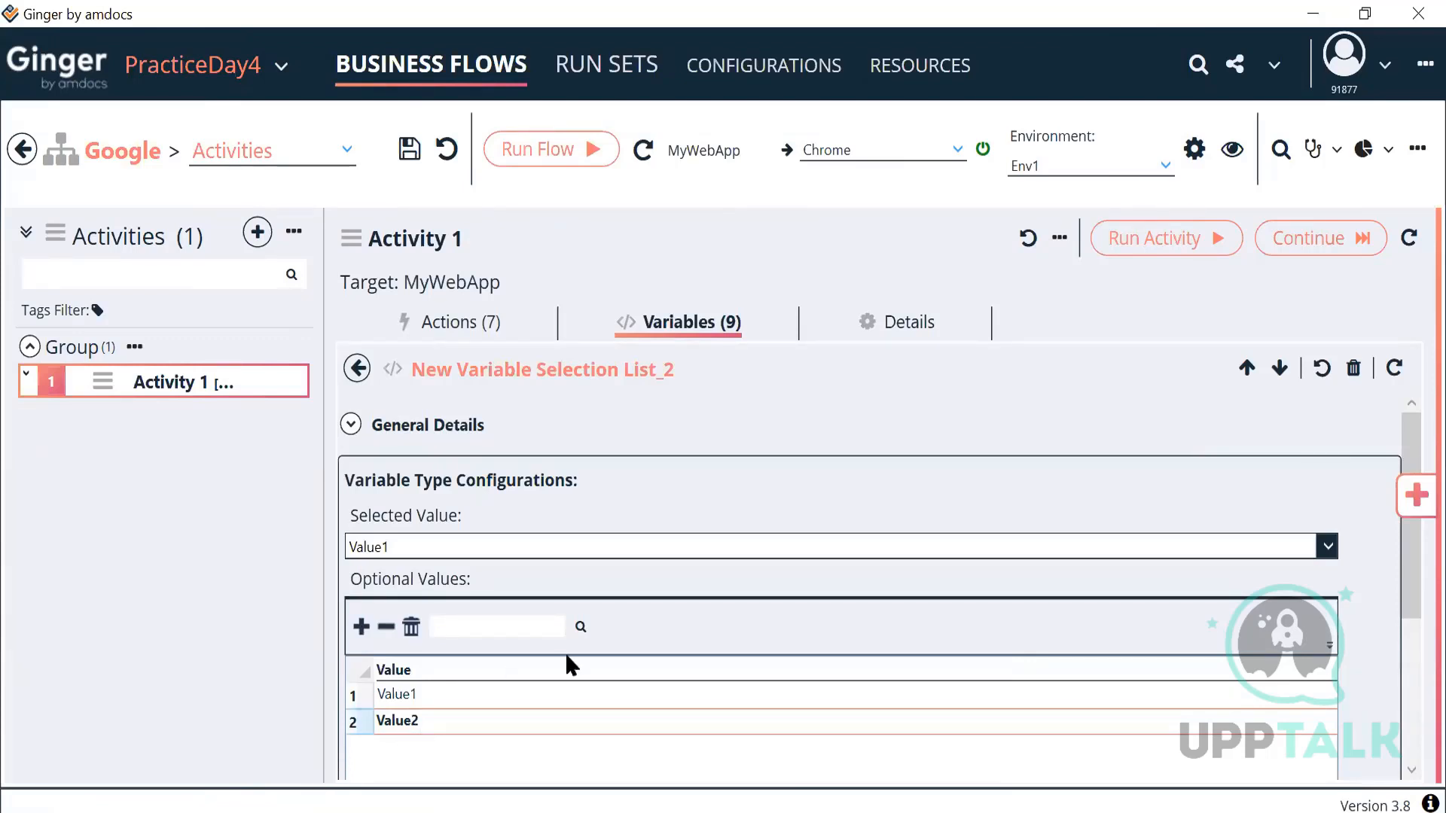
{"action": "left_click", "coordinate": [687, 557]}
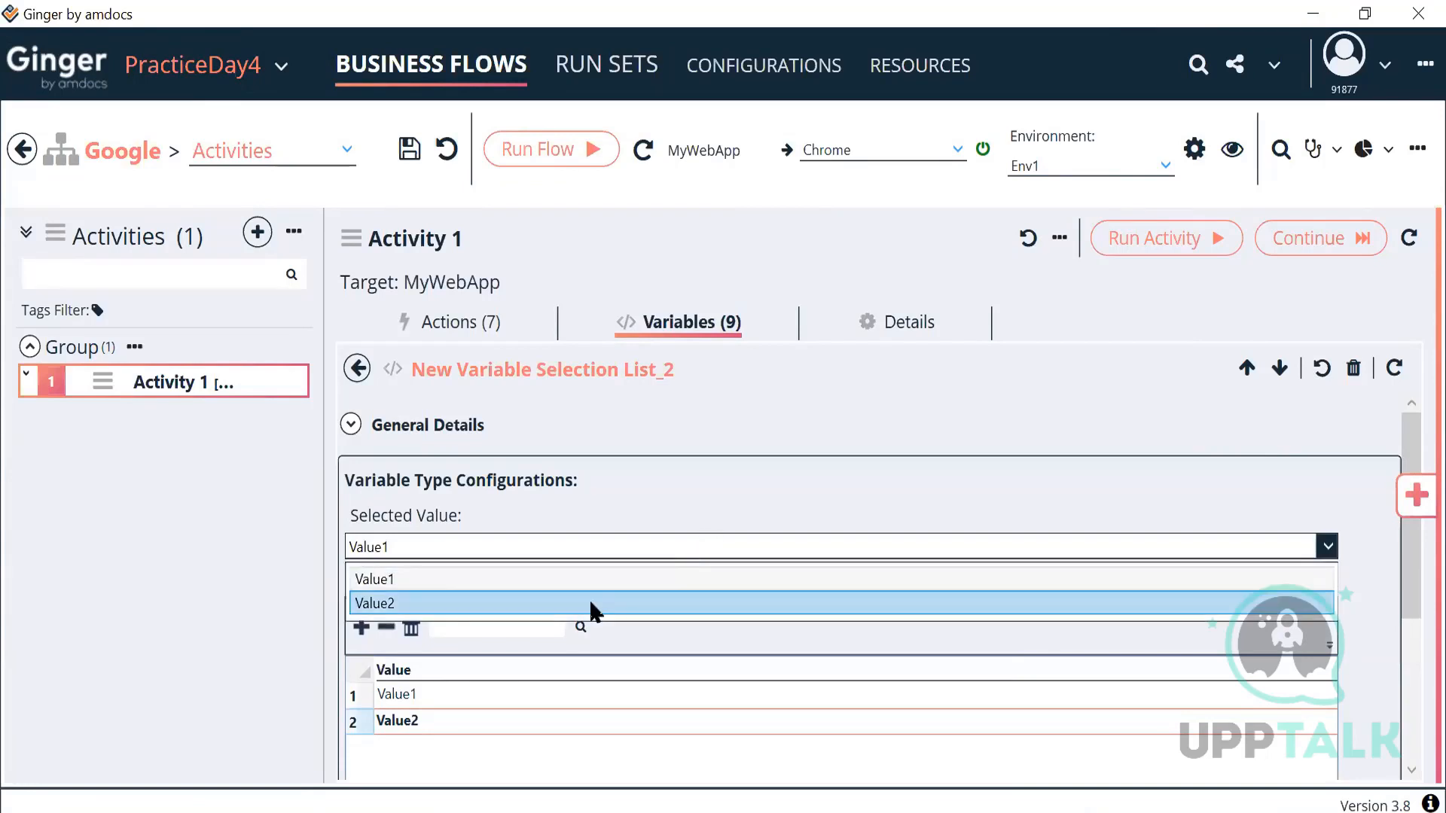
{"action": "left_click", "coordinate": [589, 601]}
{"action": "left_click", "coordinate": [652, 557]}
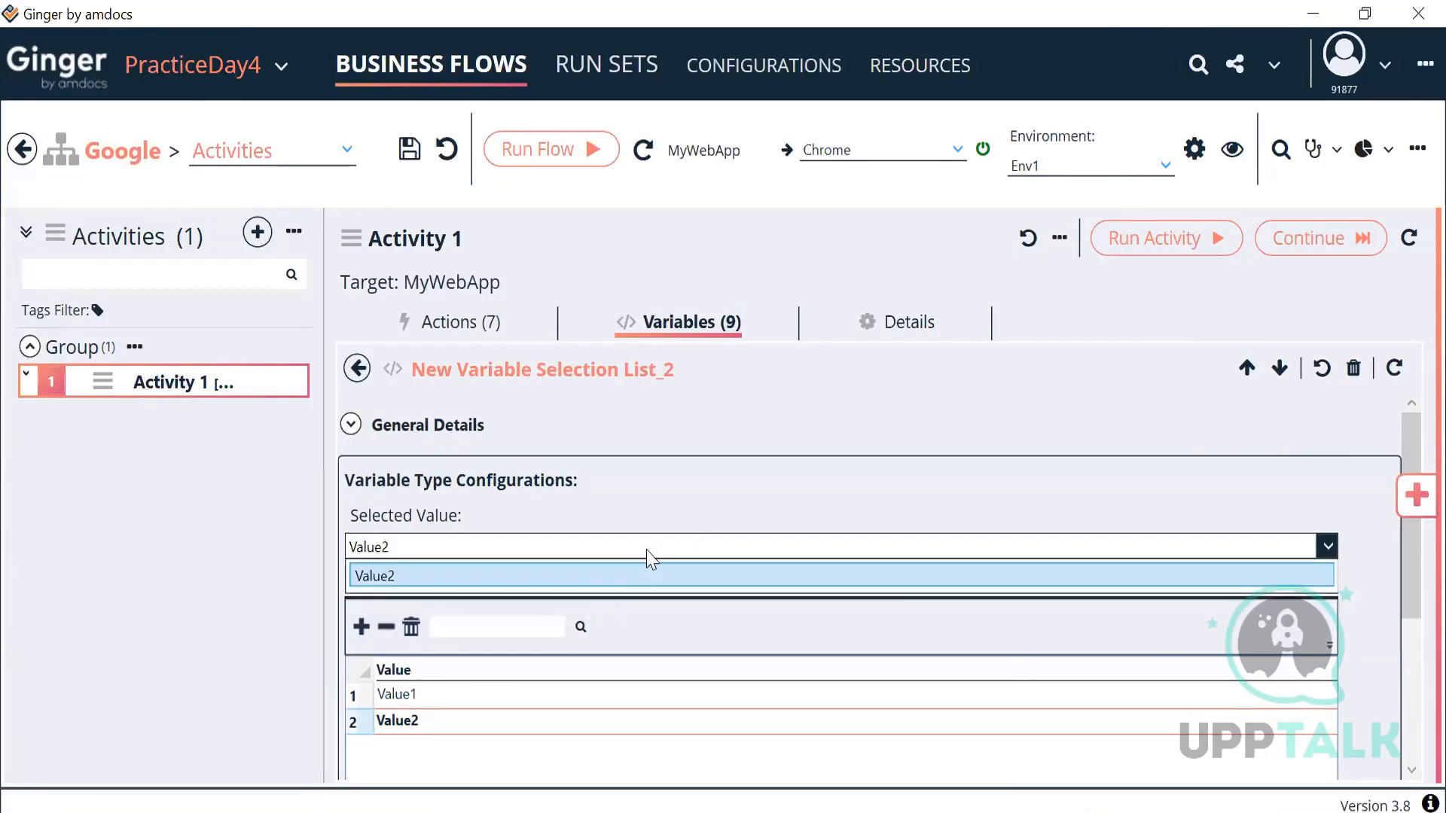
{"action": "left_click", "coordinate": [602, 580]}
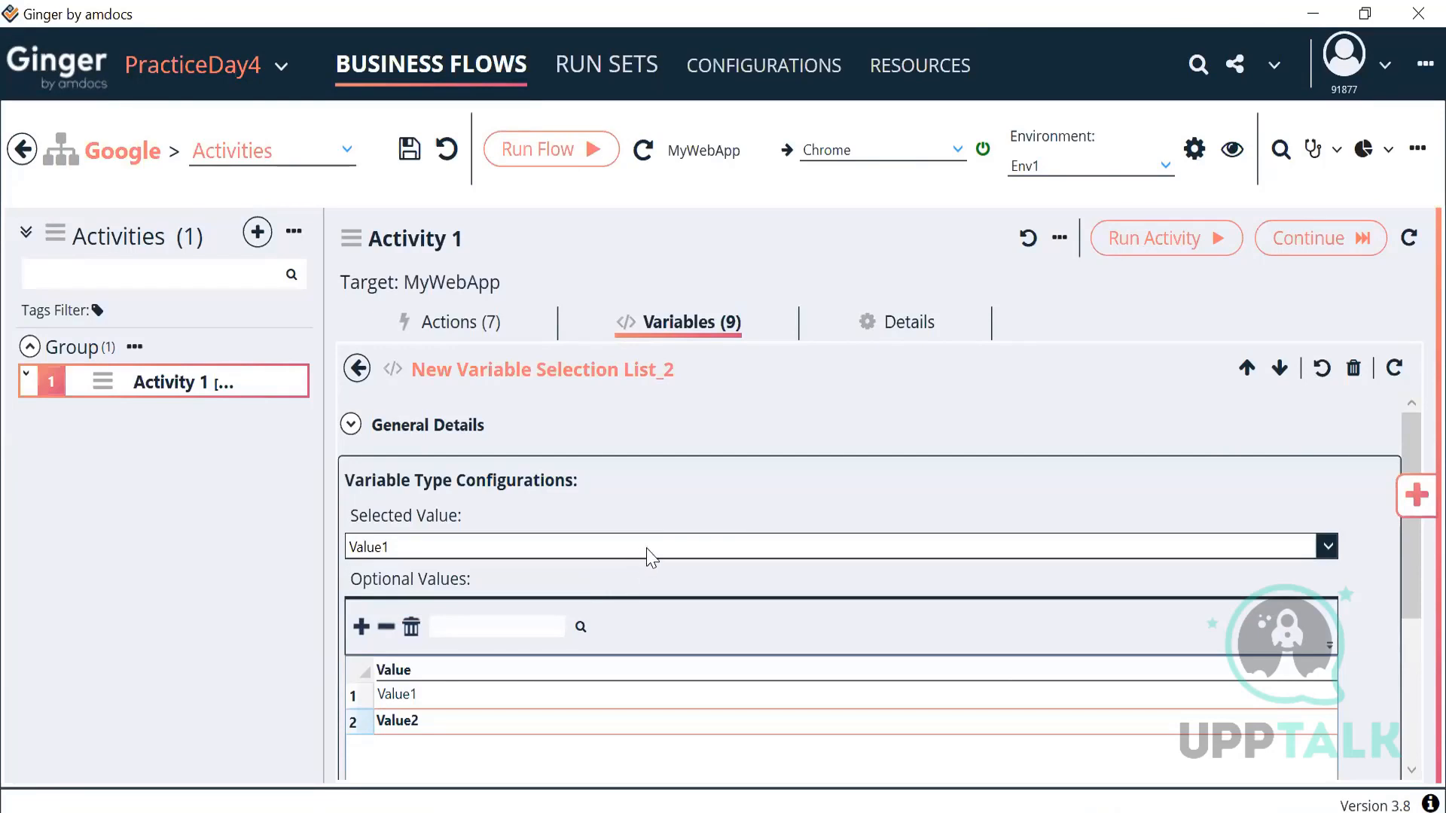
{"action": "left_click", "coordinate": [647, 551]}
{"action": "left_click", "coordinate": [607, 603]}
{"action": "scroll", "coordinate": [674, 617], "scroll_direction": "down", "scroll_amount": 1}
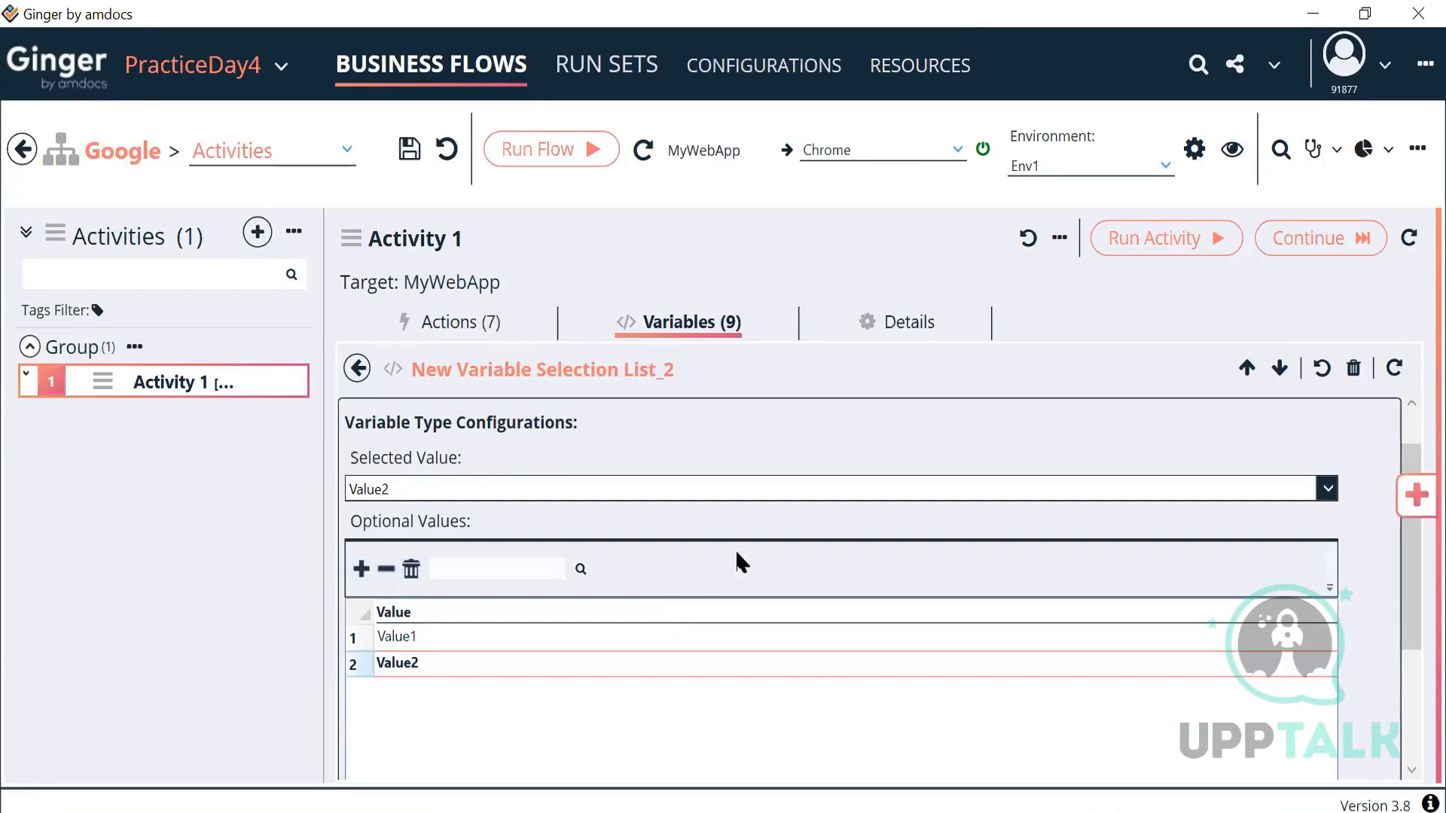
{"action": "scroll", "coordinate": [735, 553], "scroll_direction": "up", "scroll_amount": 2}
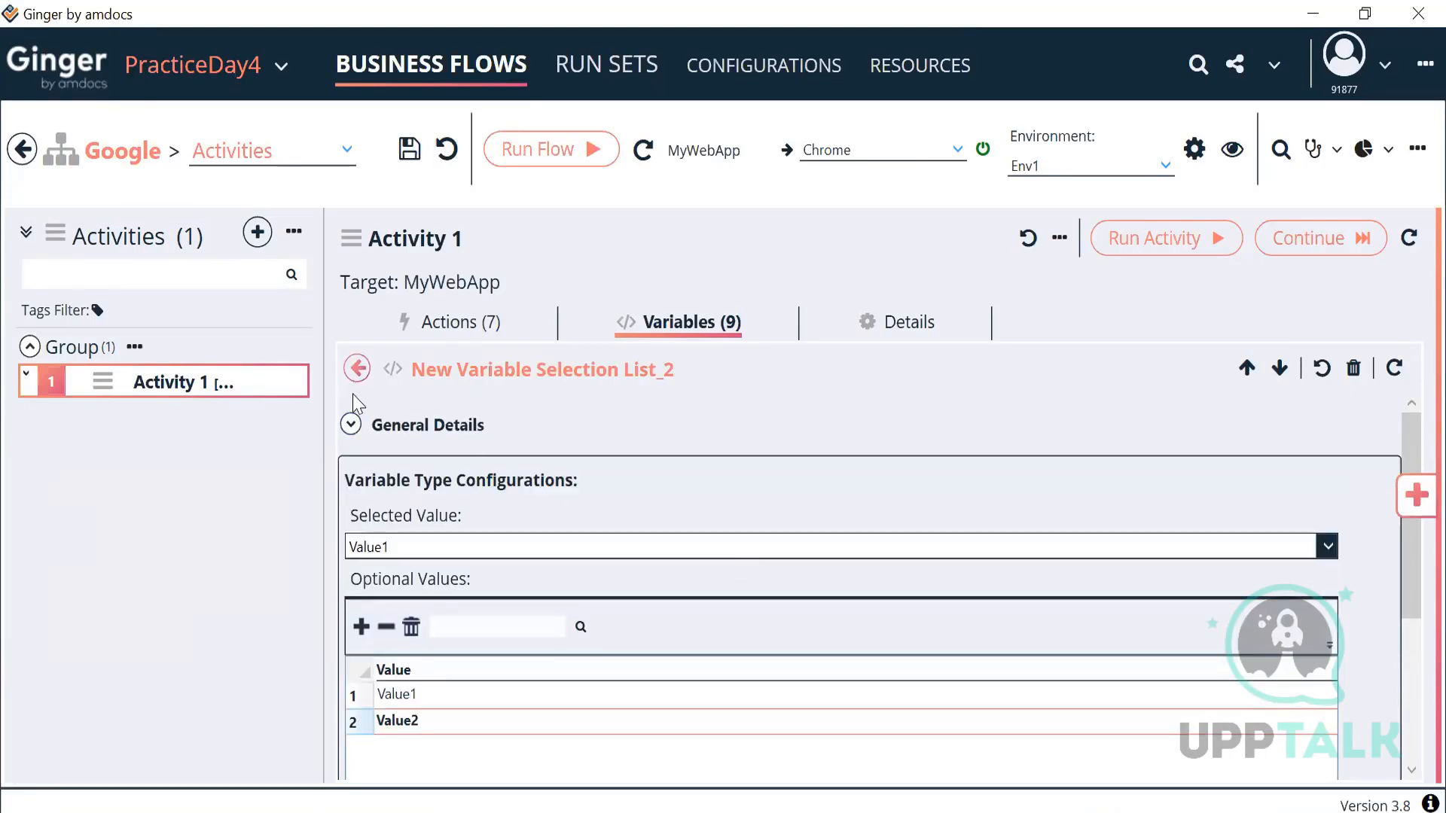
{"action": "left_click", "coordinate": [357, 369]}
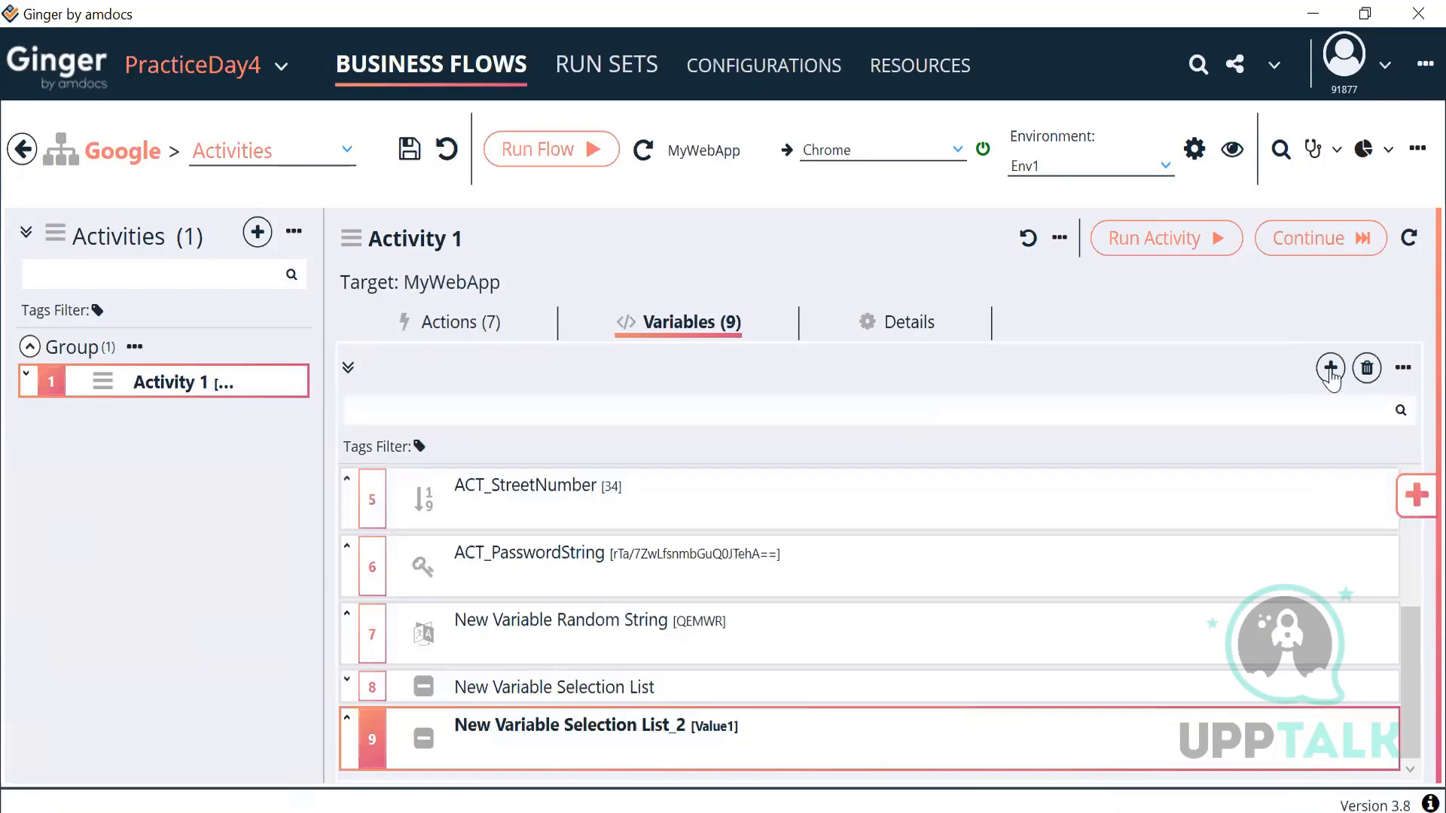
Step: Add a Sequence variable to Activity 1 with a range of 0 to 99
{"action": "left_click", "coordinate": [1330, 367]}
{"action": "left_click", "coordinate": [598, 542]}
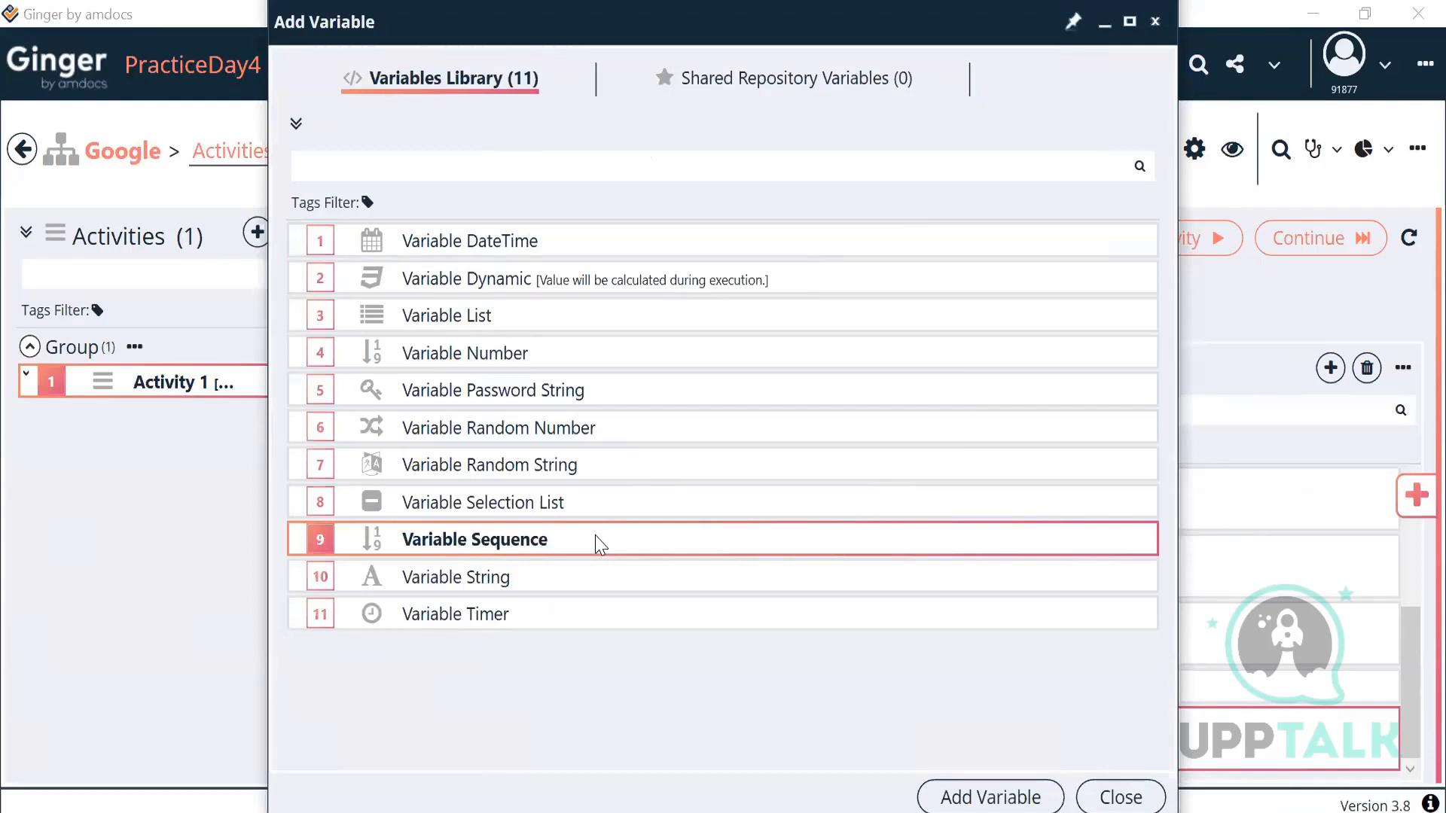
{"action": "left_click", "coordinate": [955, 793]}
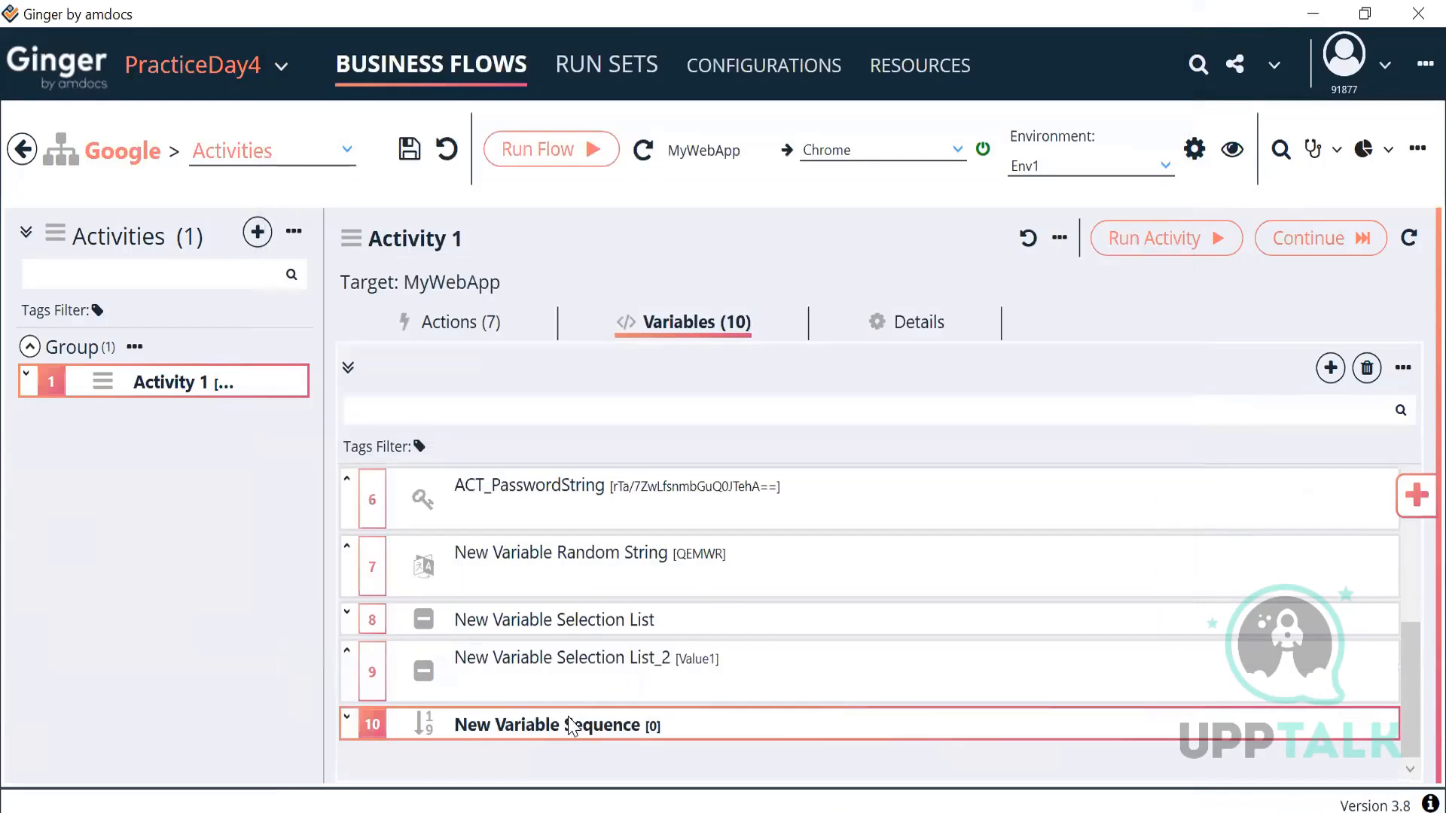
{"action": "double_click", "coordinate": [576, 725]}
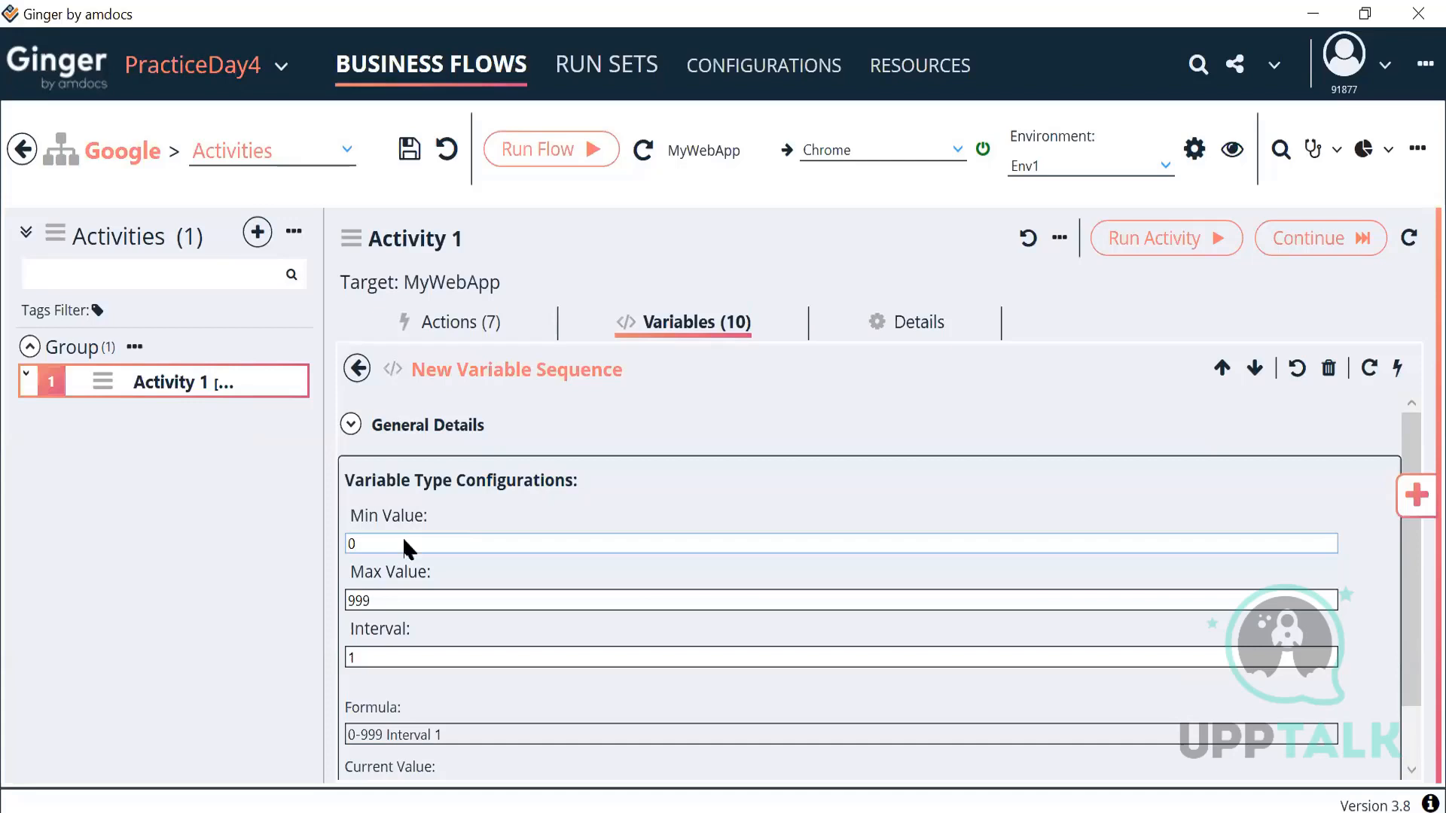
{"action": "scroll", "coordinate": [629, 581], "scroll_direction": "down", "scroll_amount": 2}
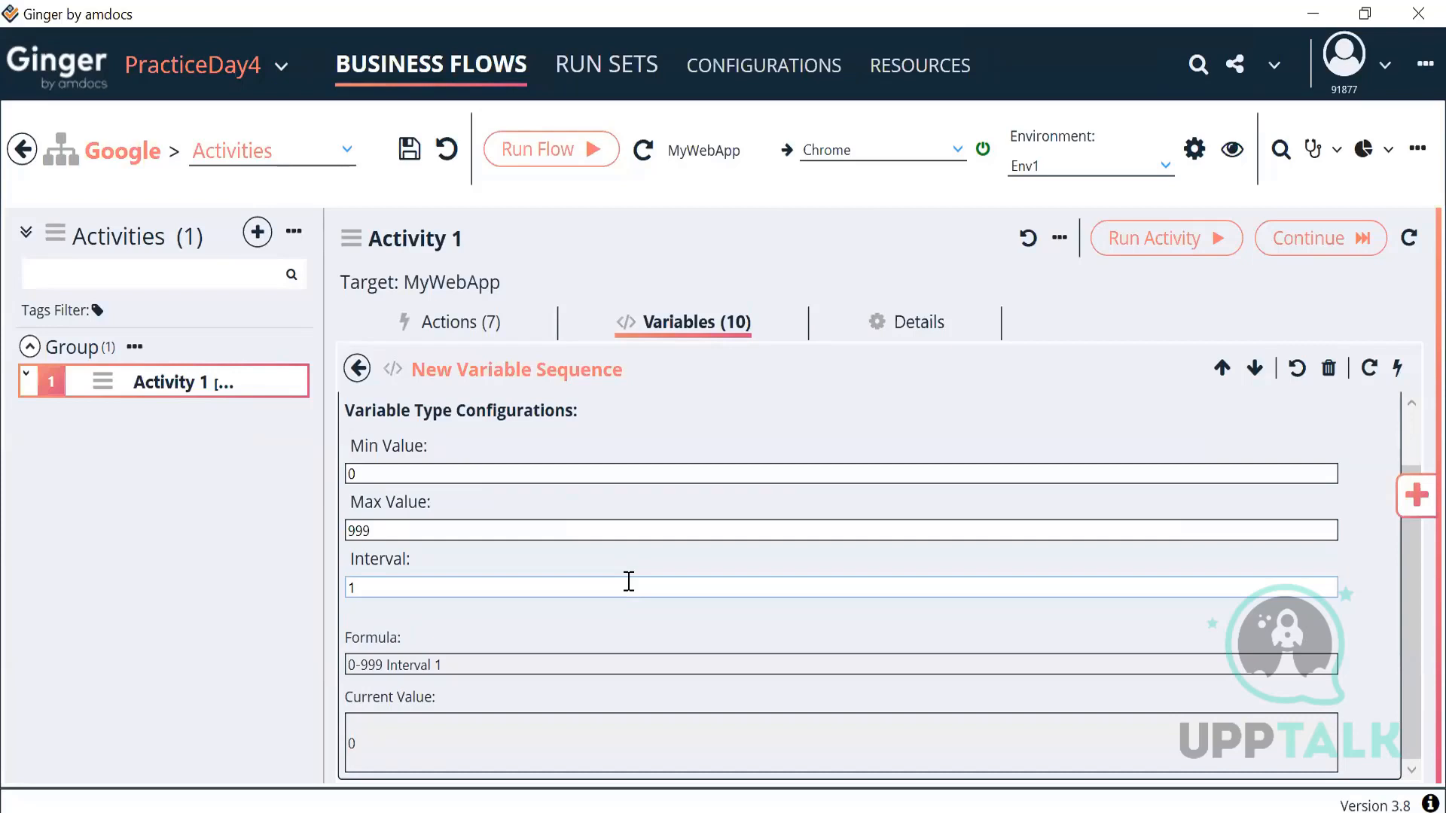
{"action": "left_click", "coordinate": [439, 475]}
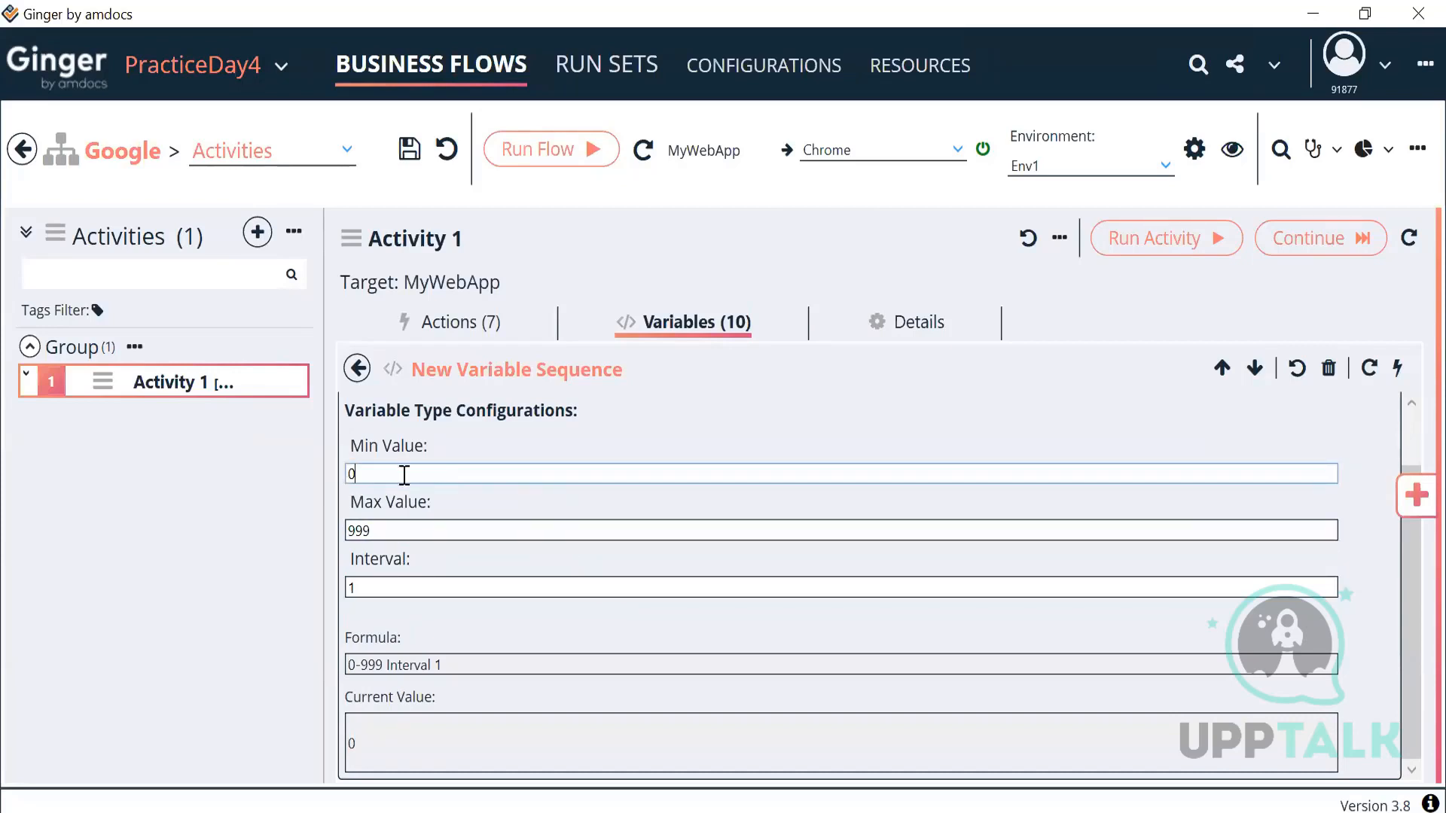
{"action": "left_click", "coordinate": [375, 531]}
{"action": "key", "text": "BackSpace"}
{"action": "key", "text": "BackSpace"}
{"action": "type", "text": "9"}
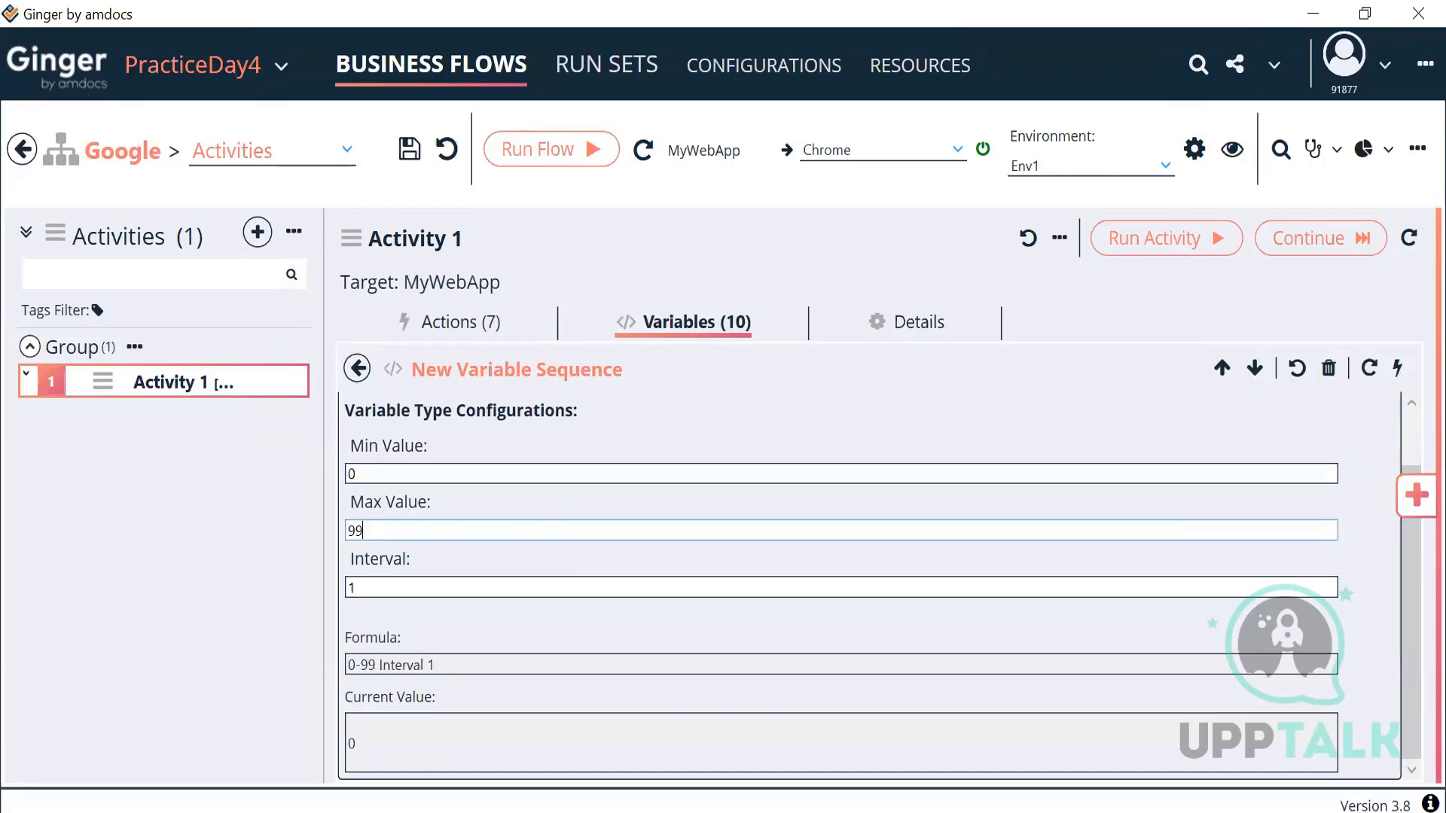
Step: Generate several sequence values, then reset the current value to 0
{"action": "left_click", "coordinate": [1396, 369]}
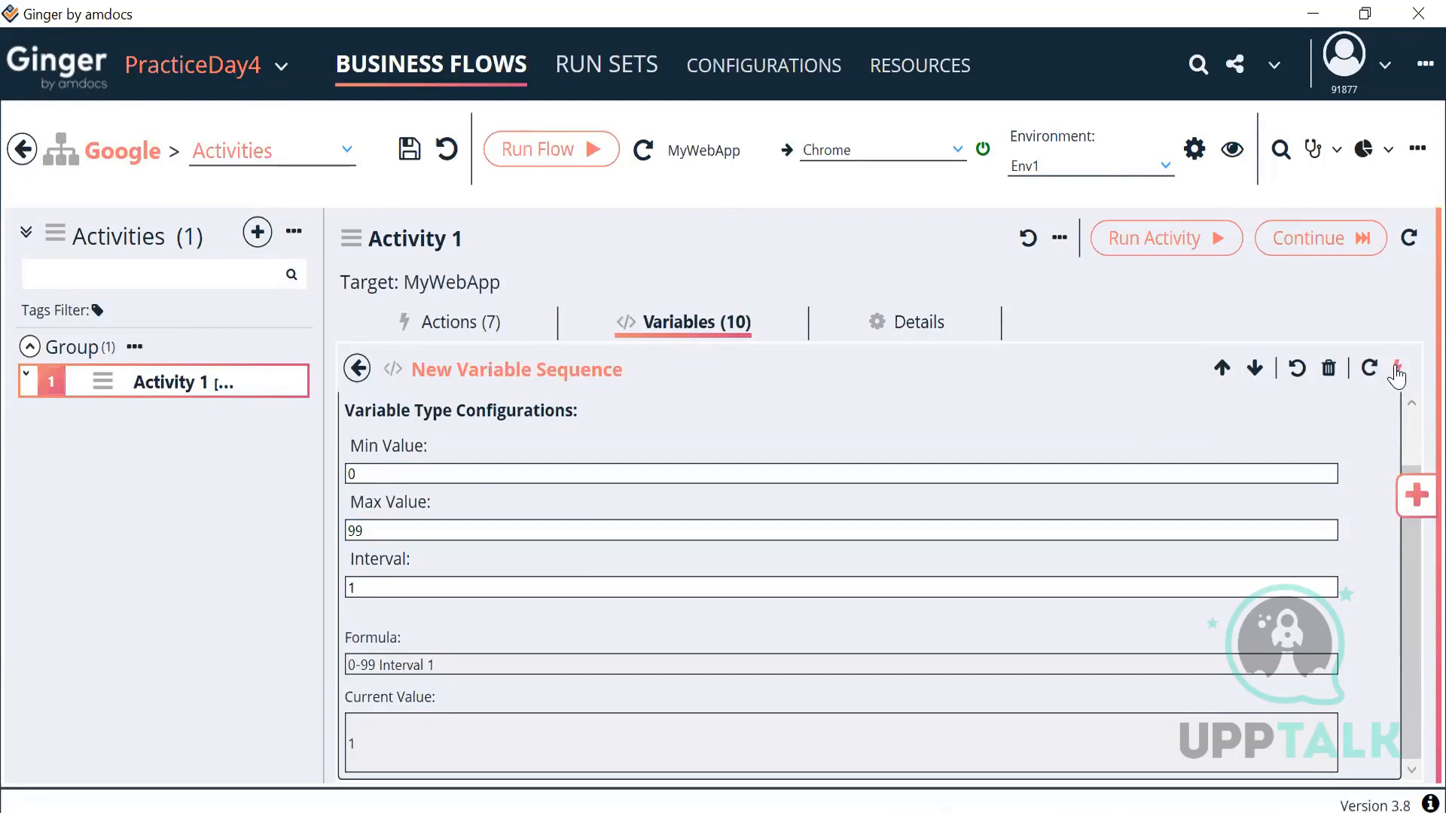
{"action": "left_click", "coordinate": [1396, 369]}
{"action": "left_click", "coordinate": [1396, 369]}
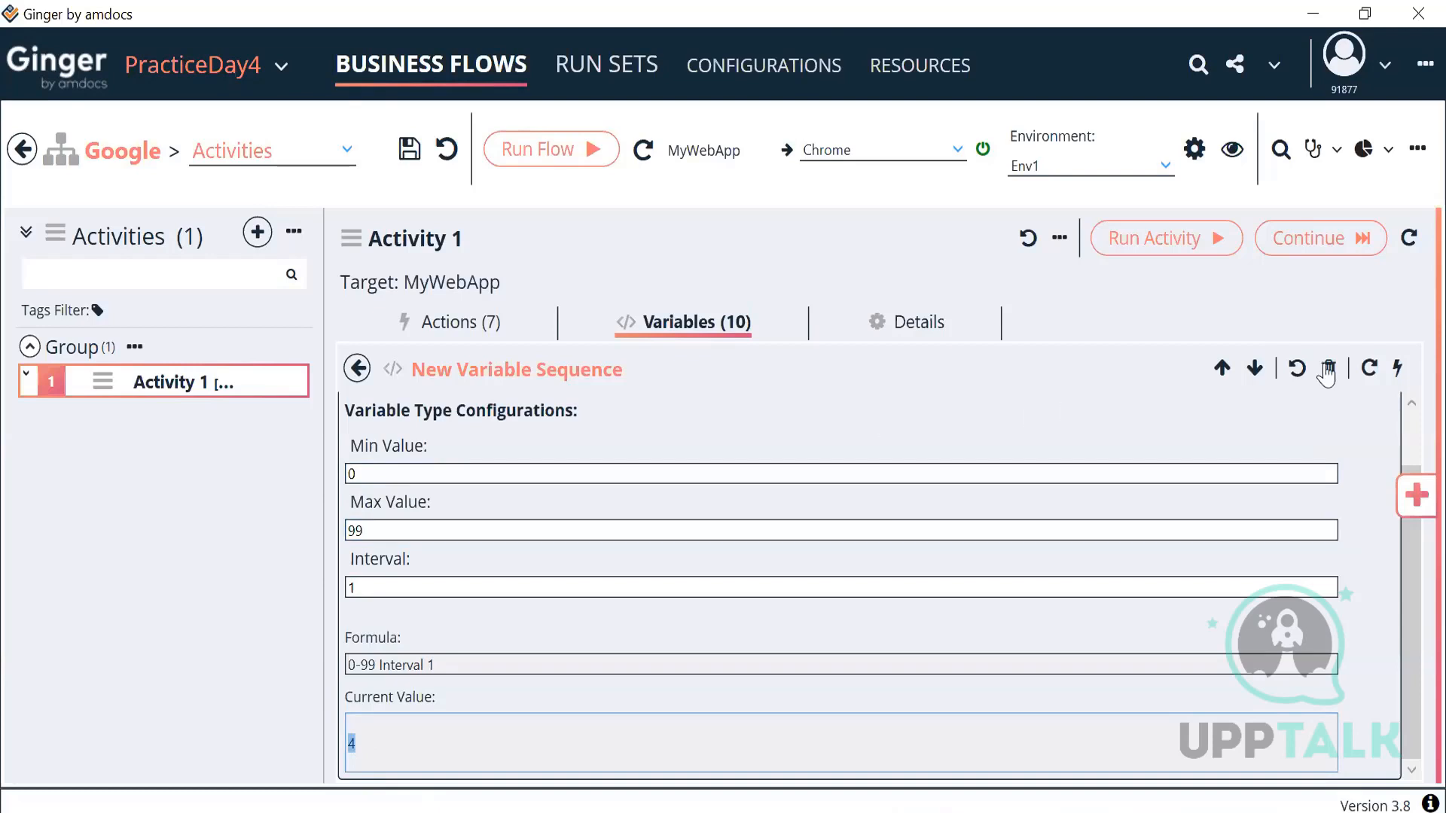
{"action": "double_click", "coordinate": [1396, 369]}
{"action": "double_click", "coordinate": [1396, 369]}
{"action": "double_click", "coordinate": [1396, 369]}
{"action": "double_click", "coordinate": [1396, 369]}
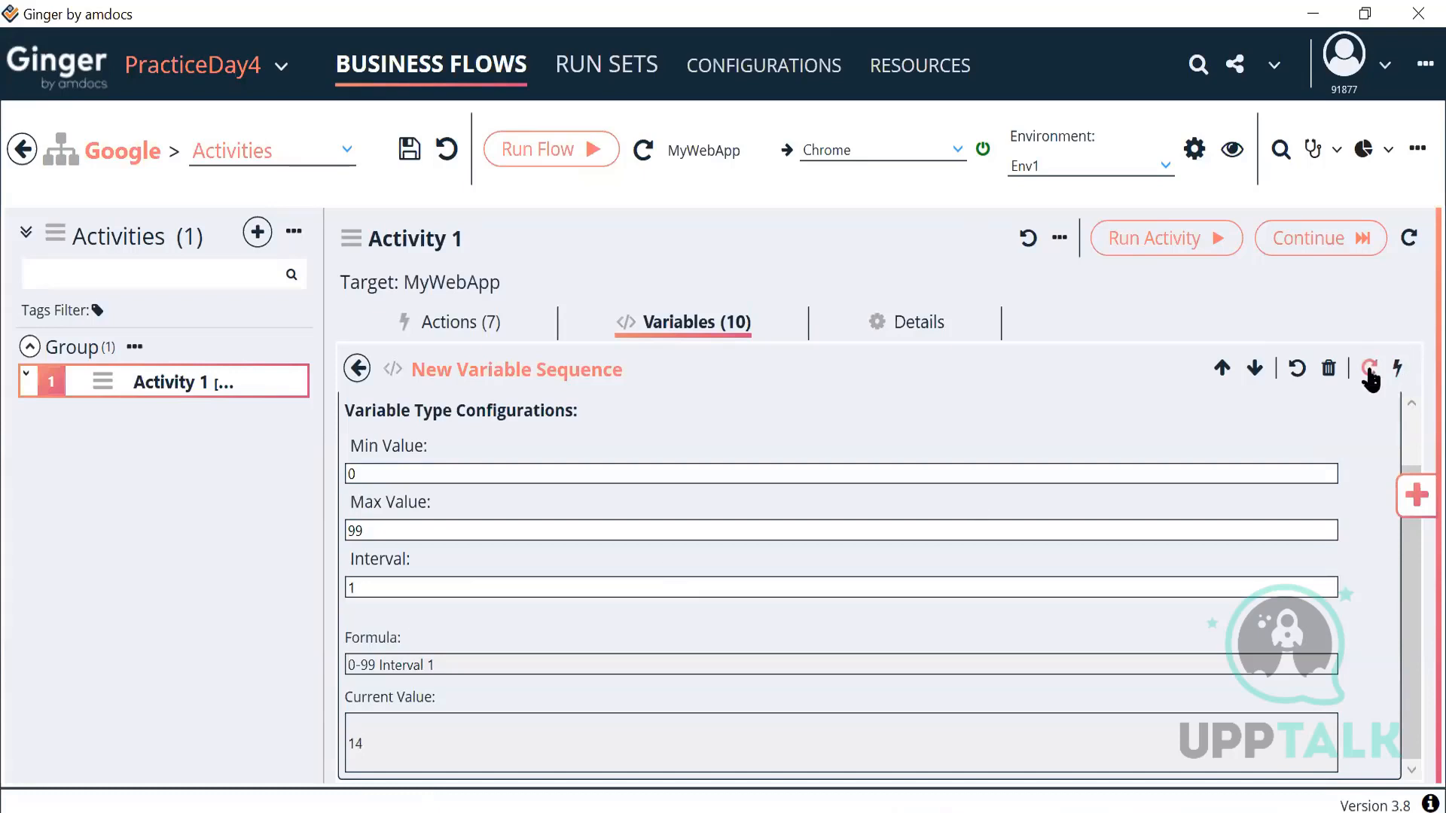
{"action": "left_click", "coordinate": [1369, 369]}
{"action": "left_click_drag", "start_coordinate": [417, 748], "coordinate": [309, 736]}
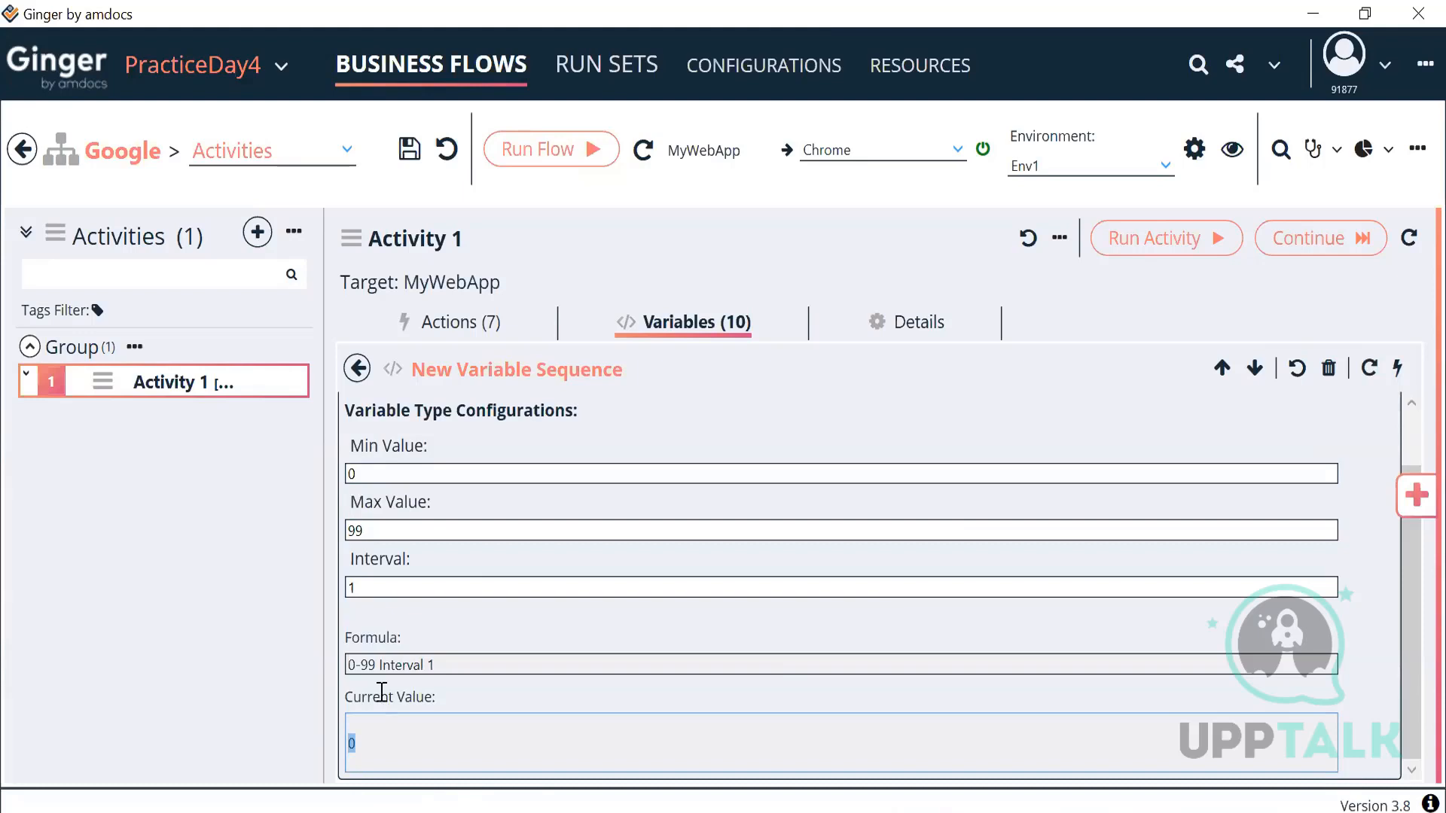
Step: Change the sequence interval from 1 to 3 and step the value up to 30
{"action": "left_click", "coordinate": [418, 590]}
{"action": "key", "text": "BackSpace"}
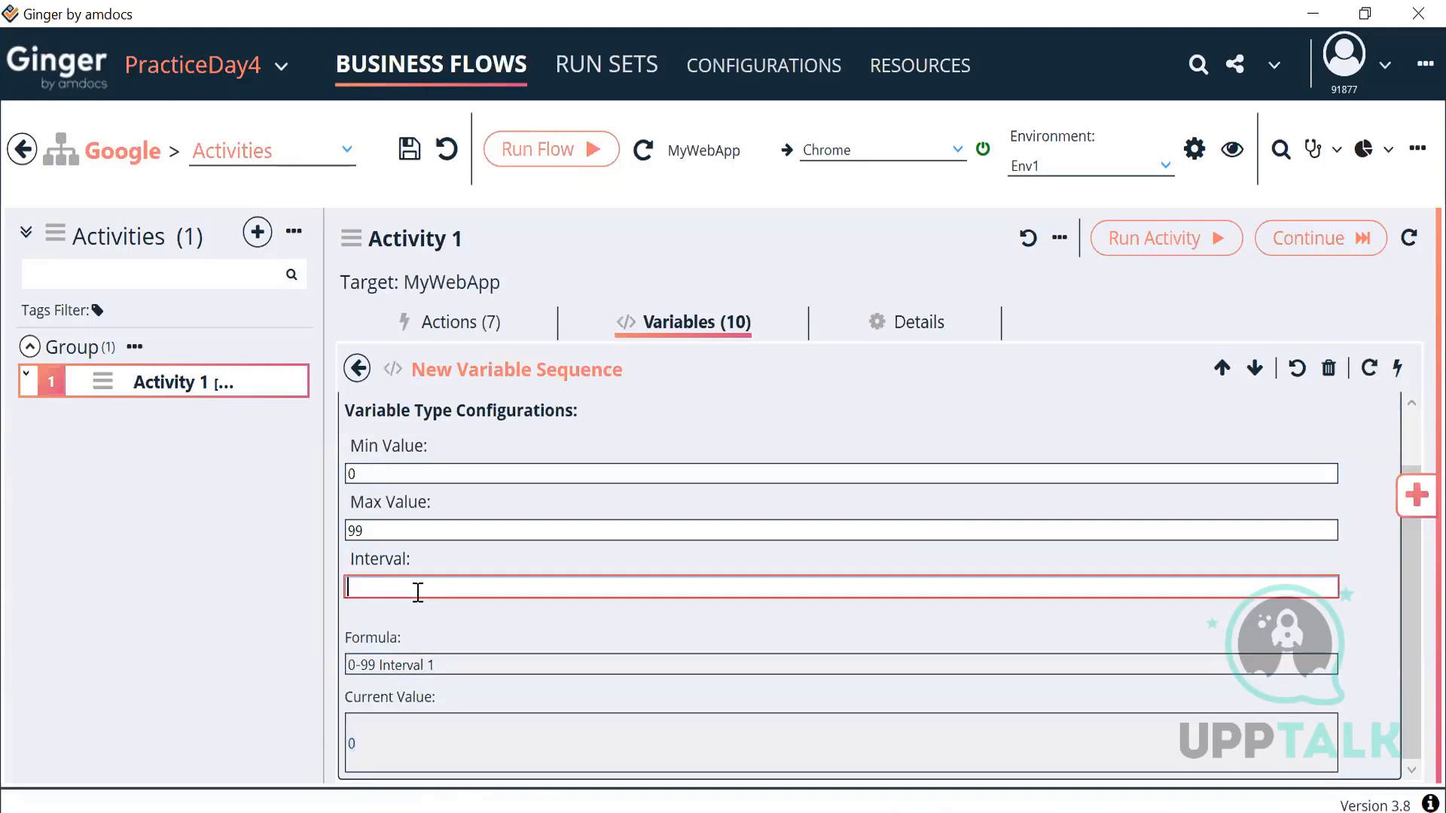
{"action": "type", "text": "3"}
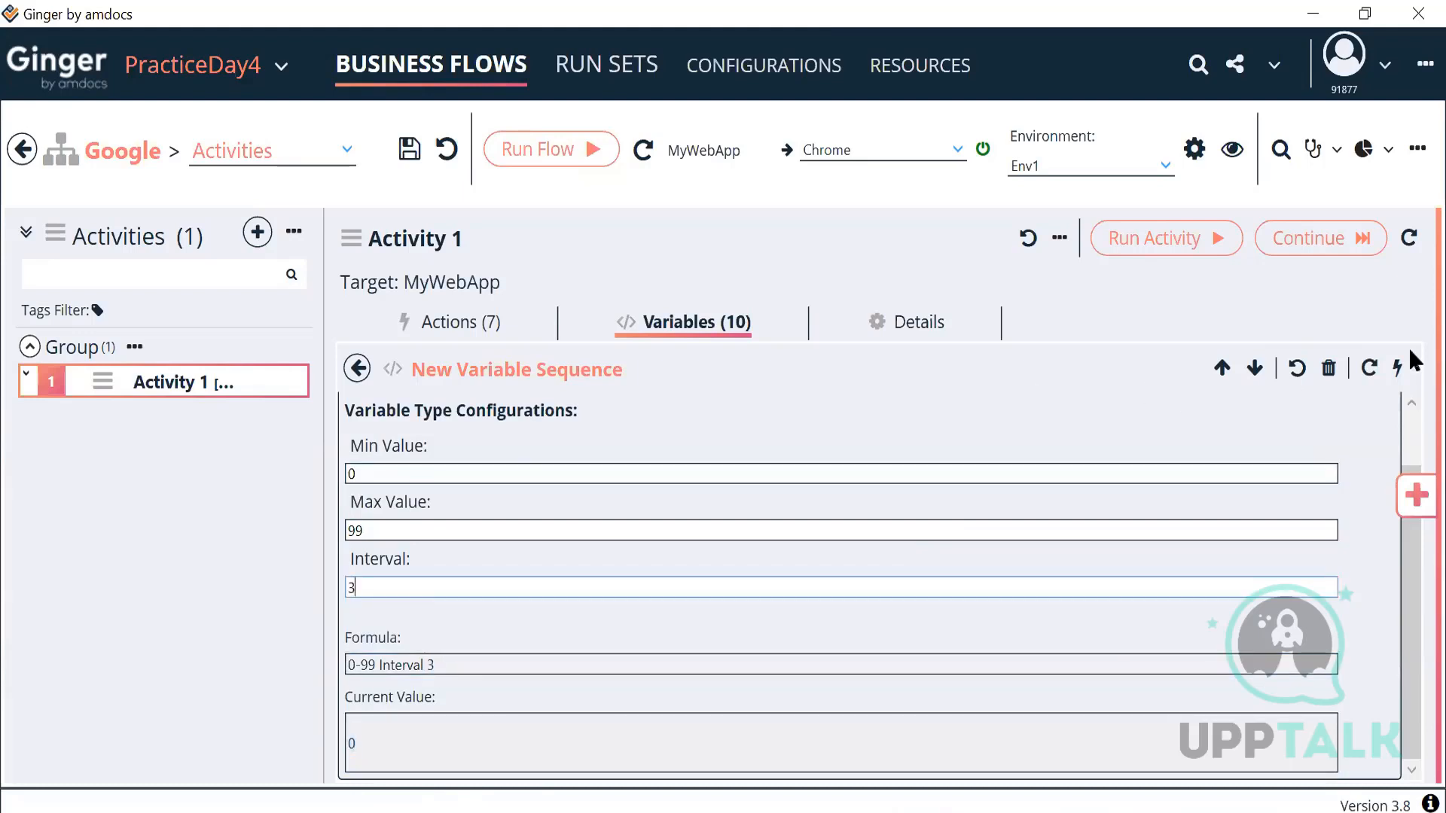
{"action": "left_click", "coordinate": [1397, 369]}
{"action": "left_click", "coordinate": [1397, 369]}
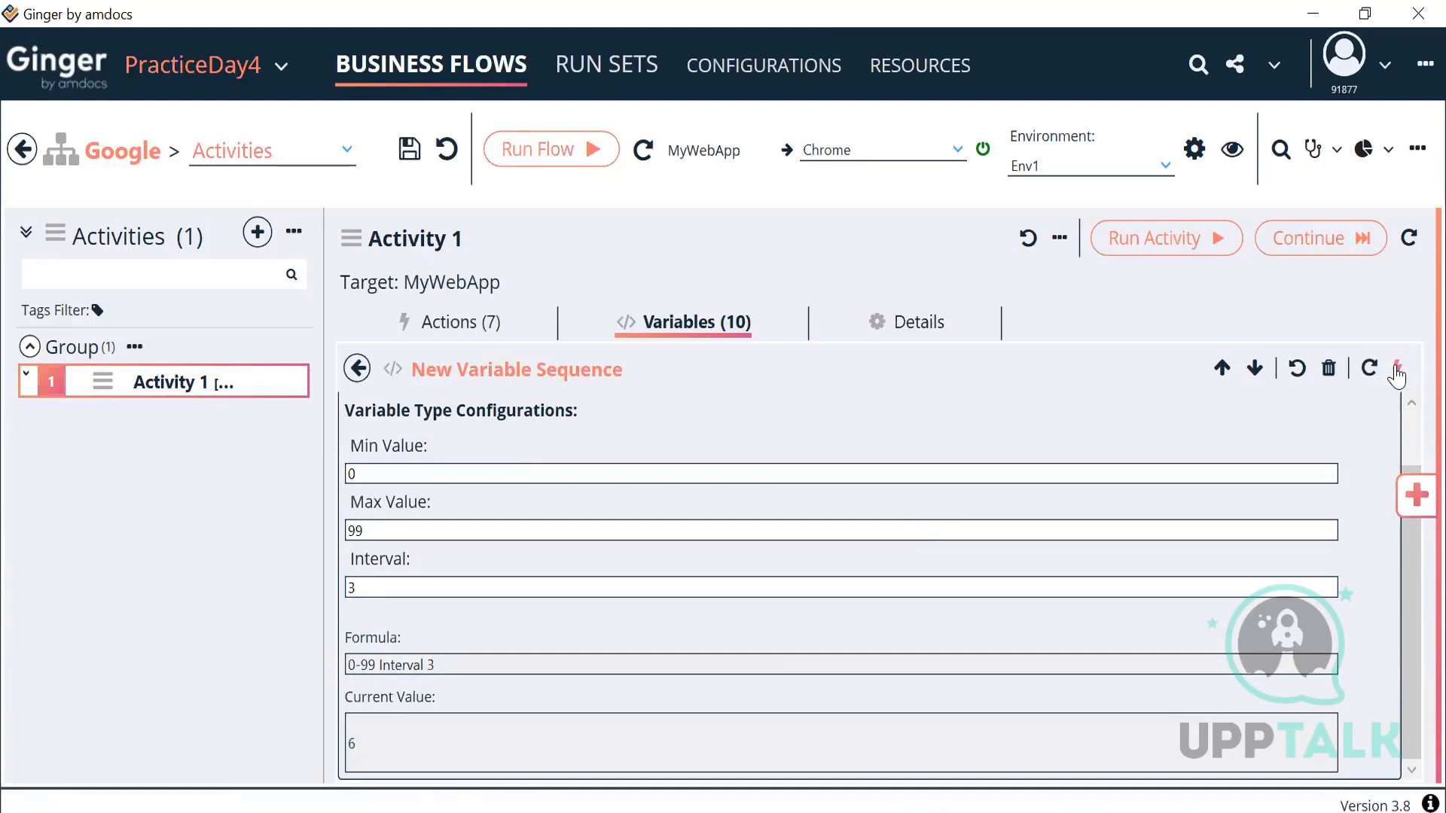
{"action": "left_click", "coordinate": [1397, 369]}
{"action": "left_click", "coordinate": [1397, 369]}
{"action": "left_click", "coordinate": [1397, 369]}
{"action": "left_click", "coordinate": [1397, 369]}
{"action": "left_click", "coordinate": [1396, 369]}
{"action": "left_click", "coordinate": [1397, 369]}
{"action": "left_click", "coordinate": [1397, 369]}
{"action": "left_click", "coordinate": [1397, 369]}
{"action": "left_click_drag", "start_coordinate": [381, 598], "coordinate": [309, 621]}
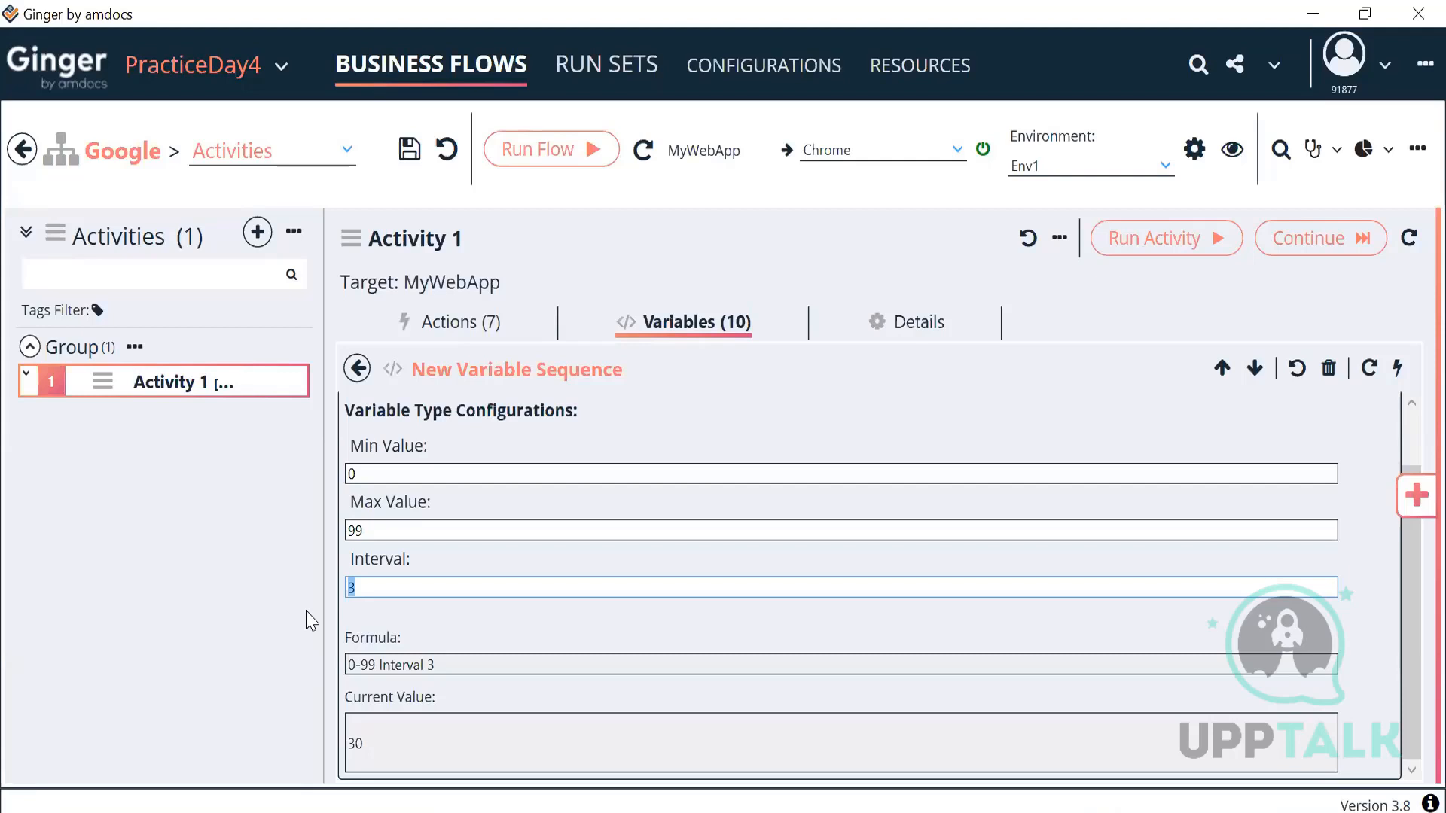
Step: Add a new Timer variable to Activity 1 and open it for editing
{"action": "left_click", "coordinate": [356, 369]}
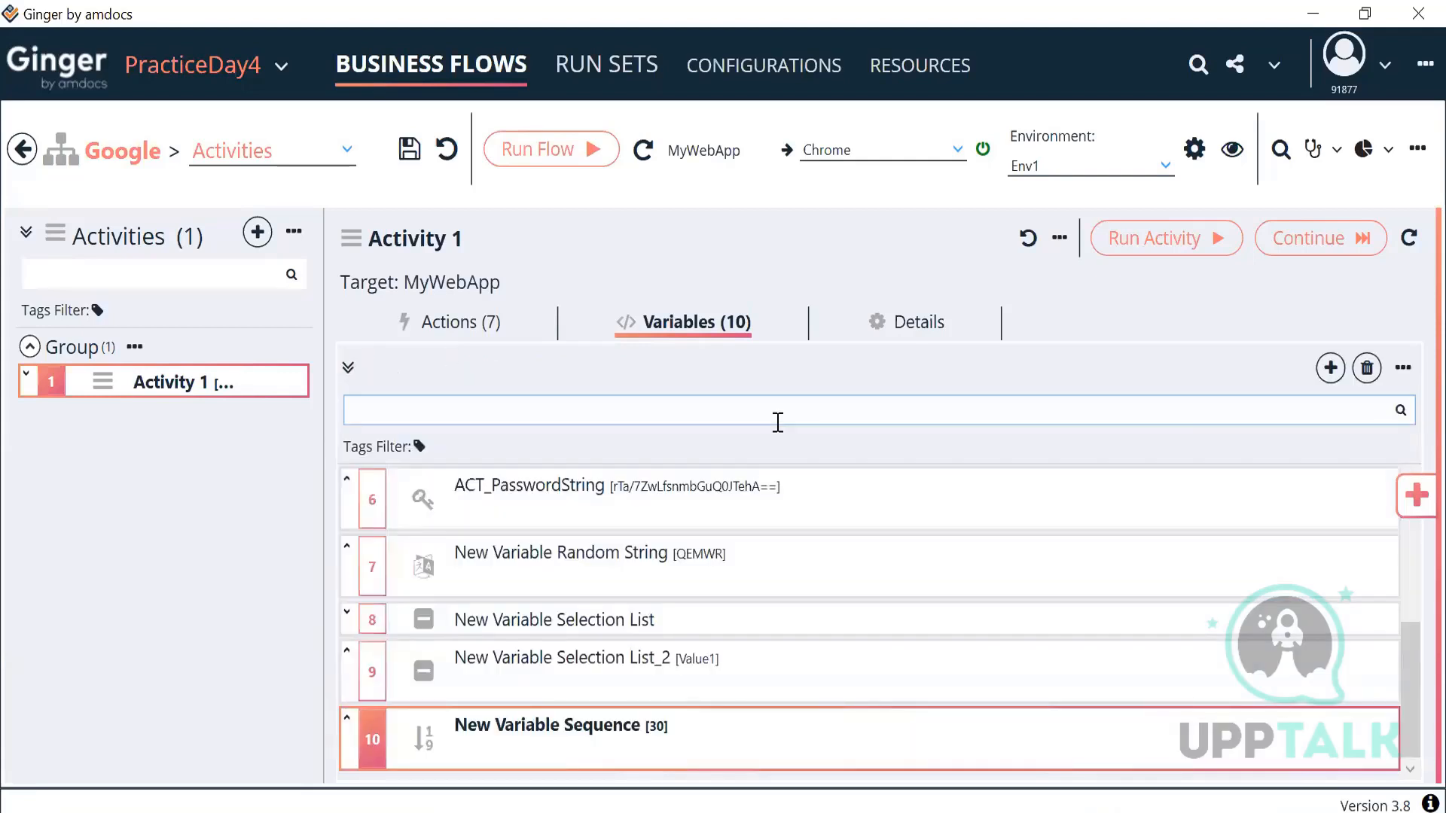
{"action": "left_click", "coordinate": [1327, 368]}
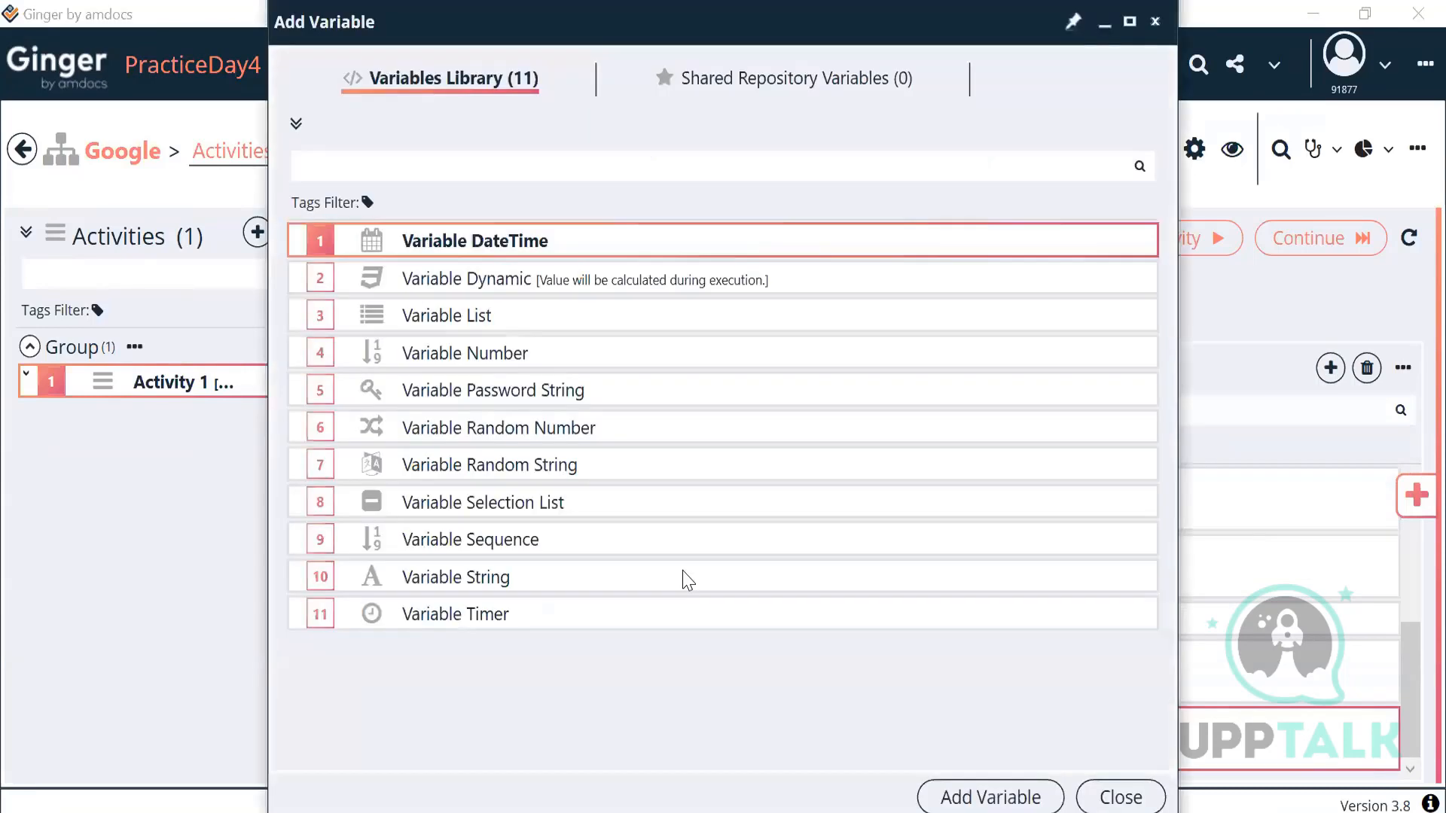
{"action": "left_click", "coordinate": [537, 592]}
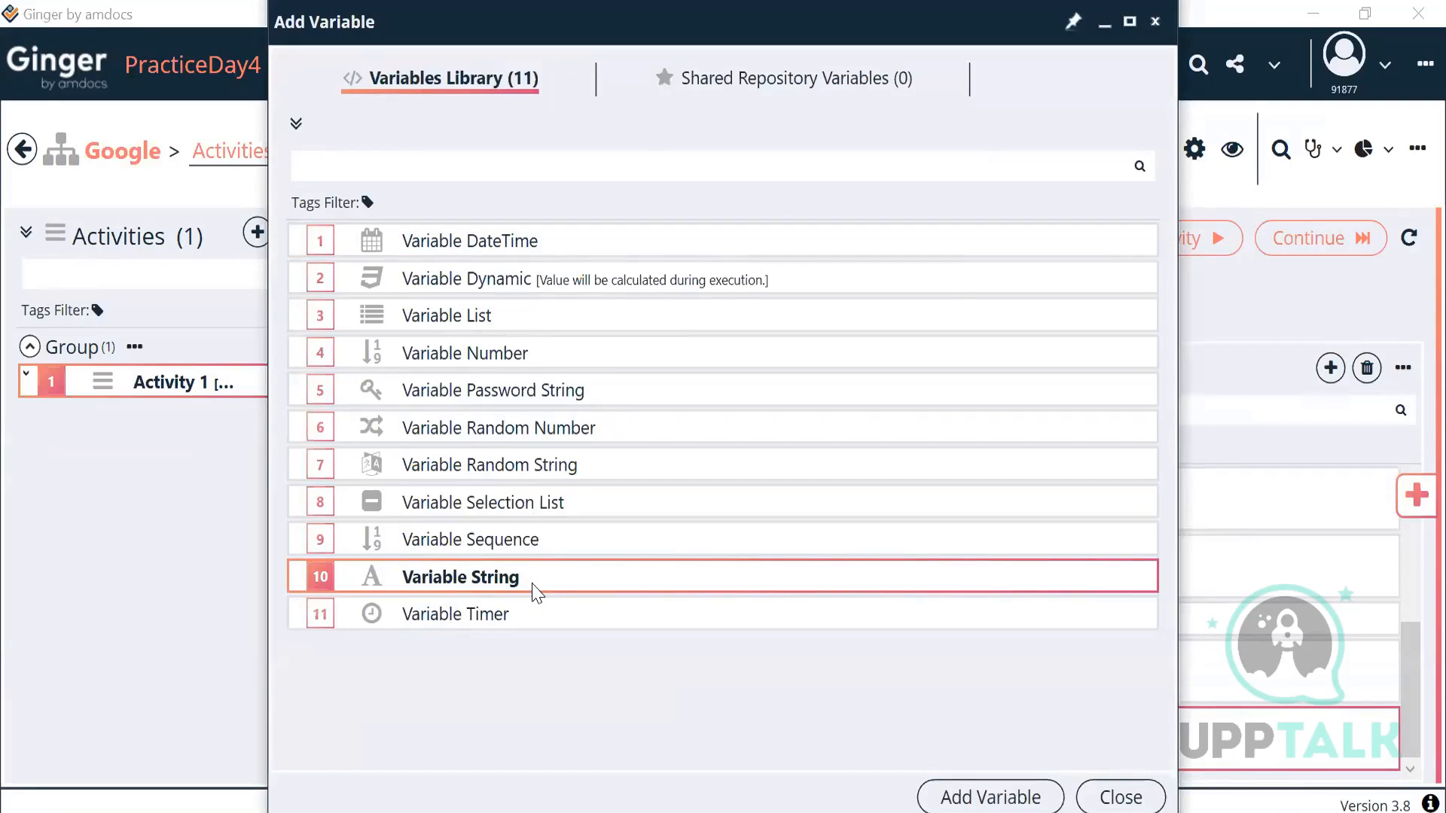
{"action": "left_click", "coordinate": [549, 620]}
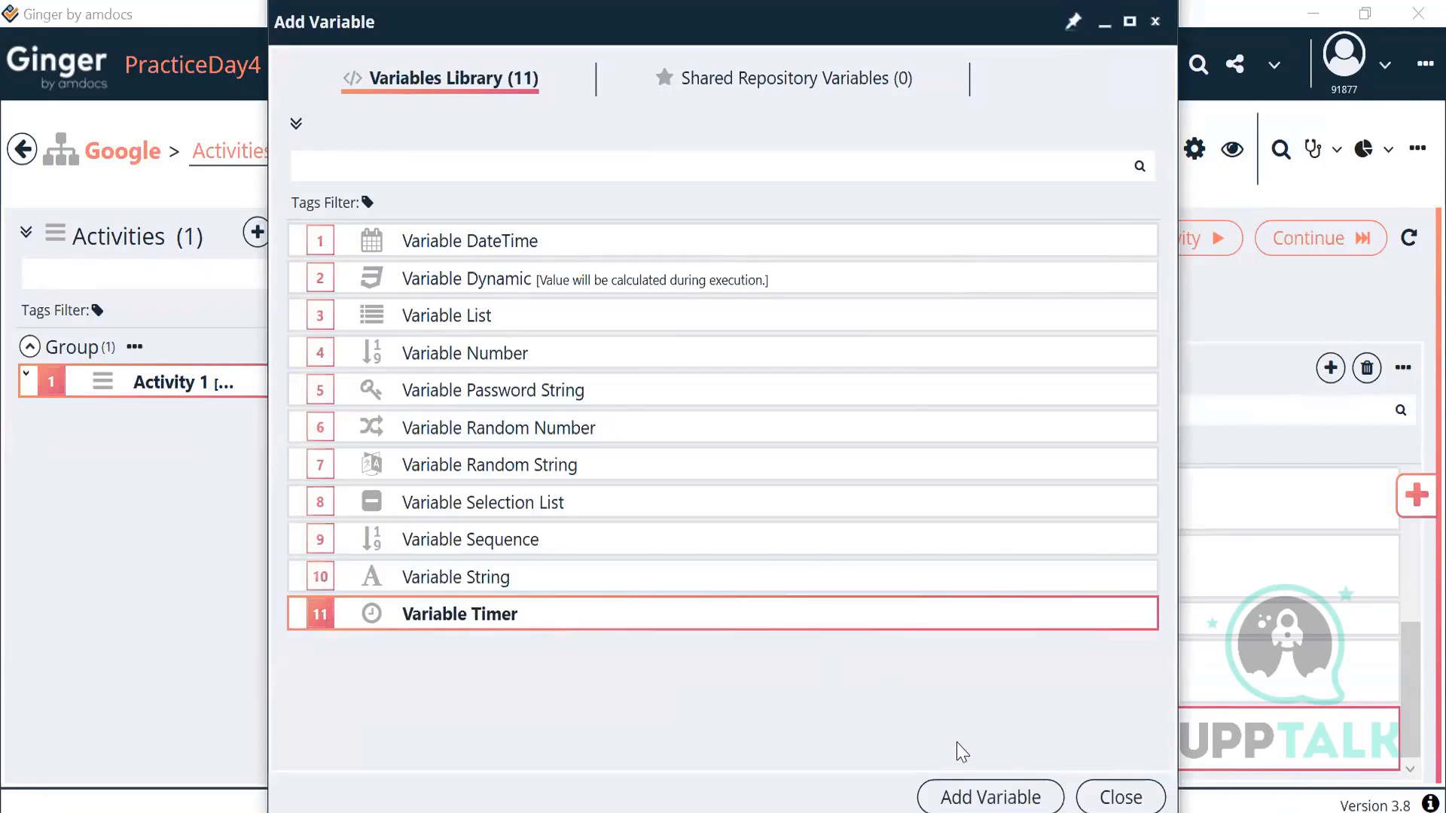
{"action": "left_click", "coordinate": [987, 798]}
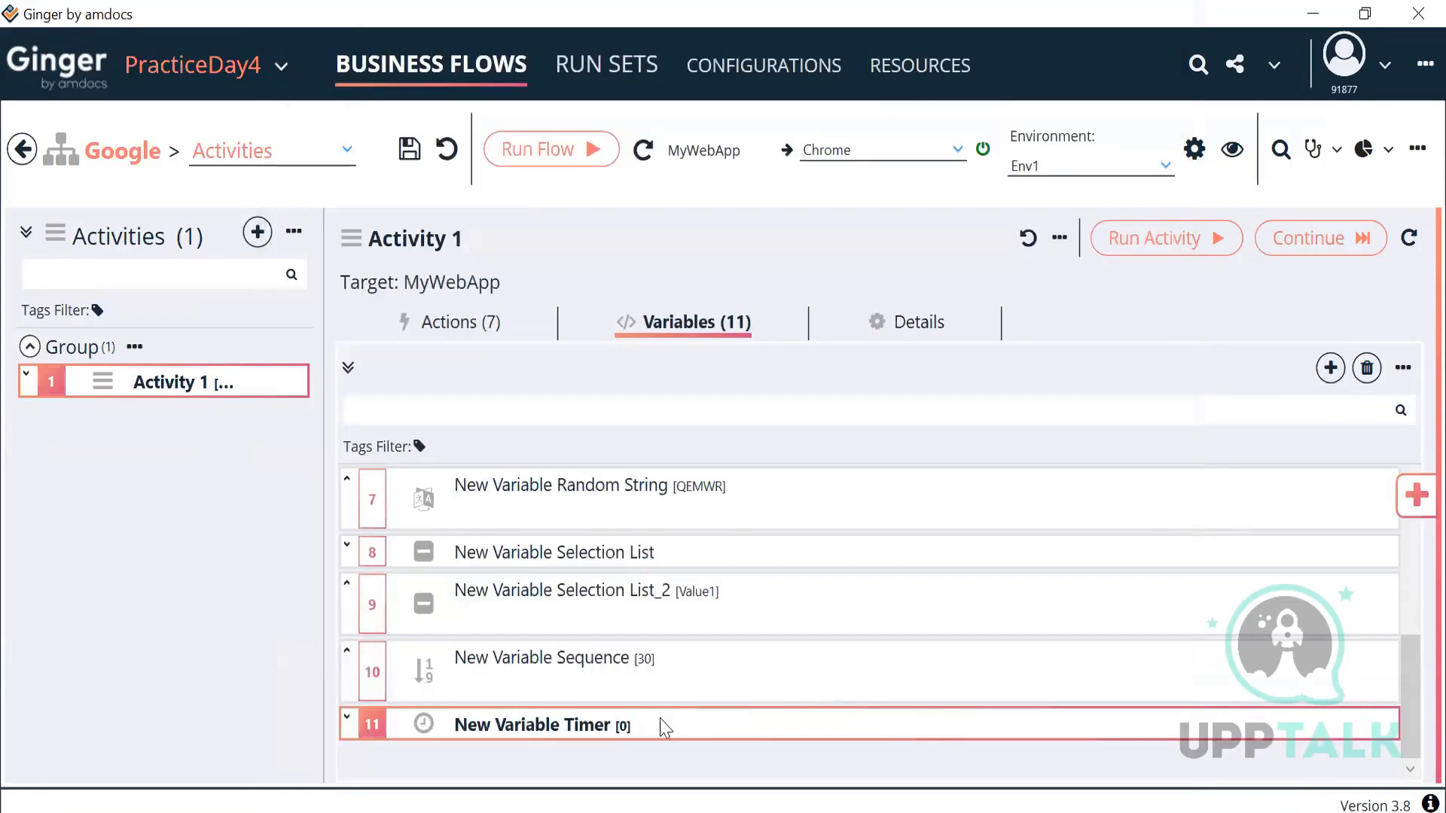
{"action": "double_click", "coordinate": [663, 727]}
Step: Keep Seconds as the timer unit and return to the variables list
{"action": "left_click", "coordinate": [471, 599]}
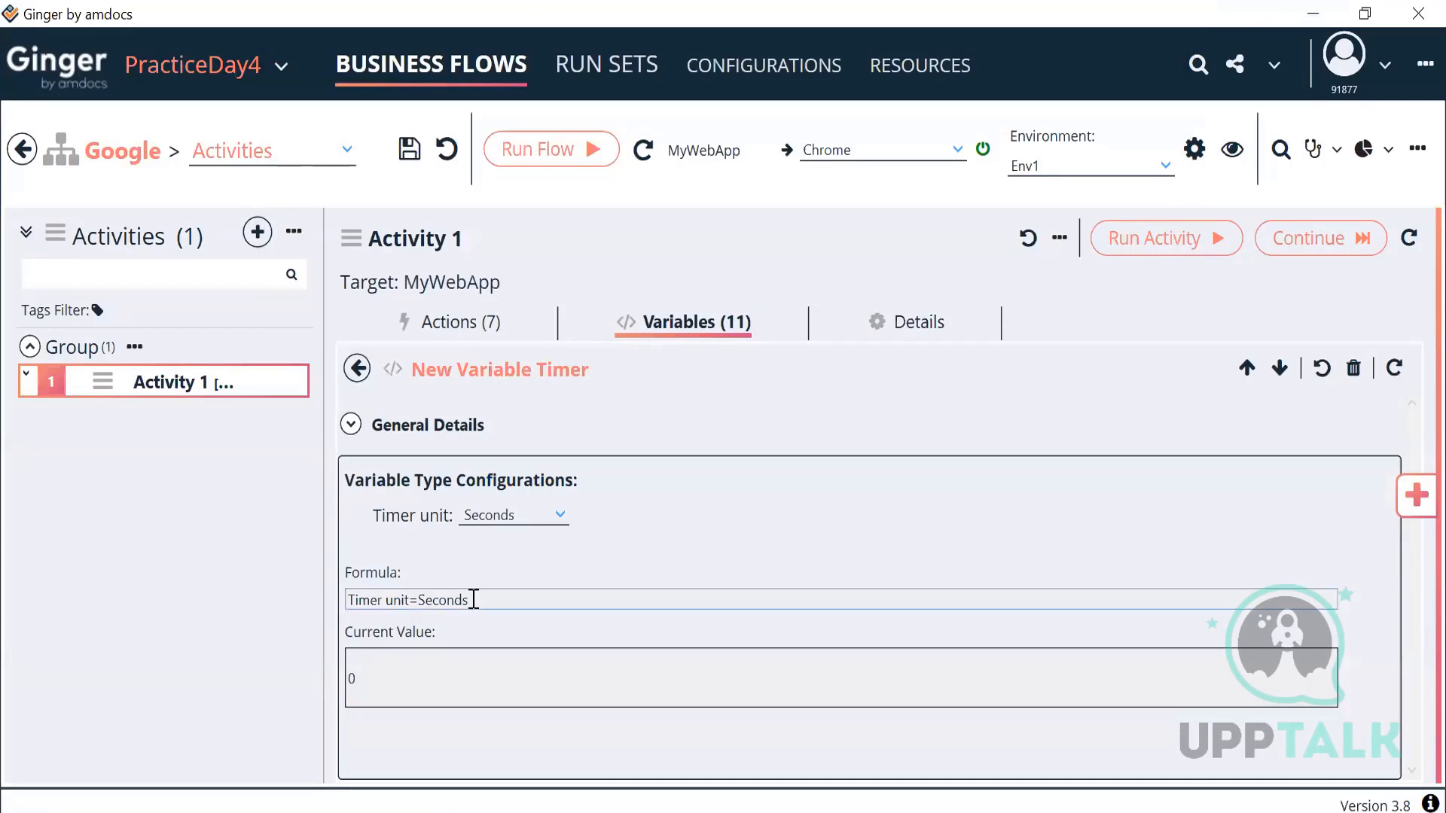
{"action": "left_click", "coordinate": [539, 514]}
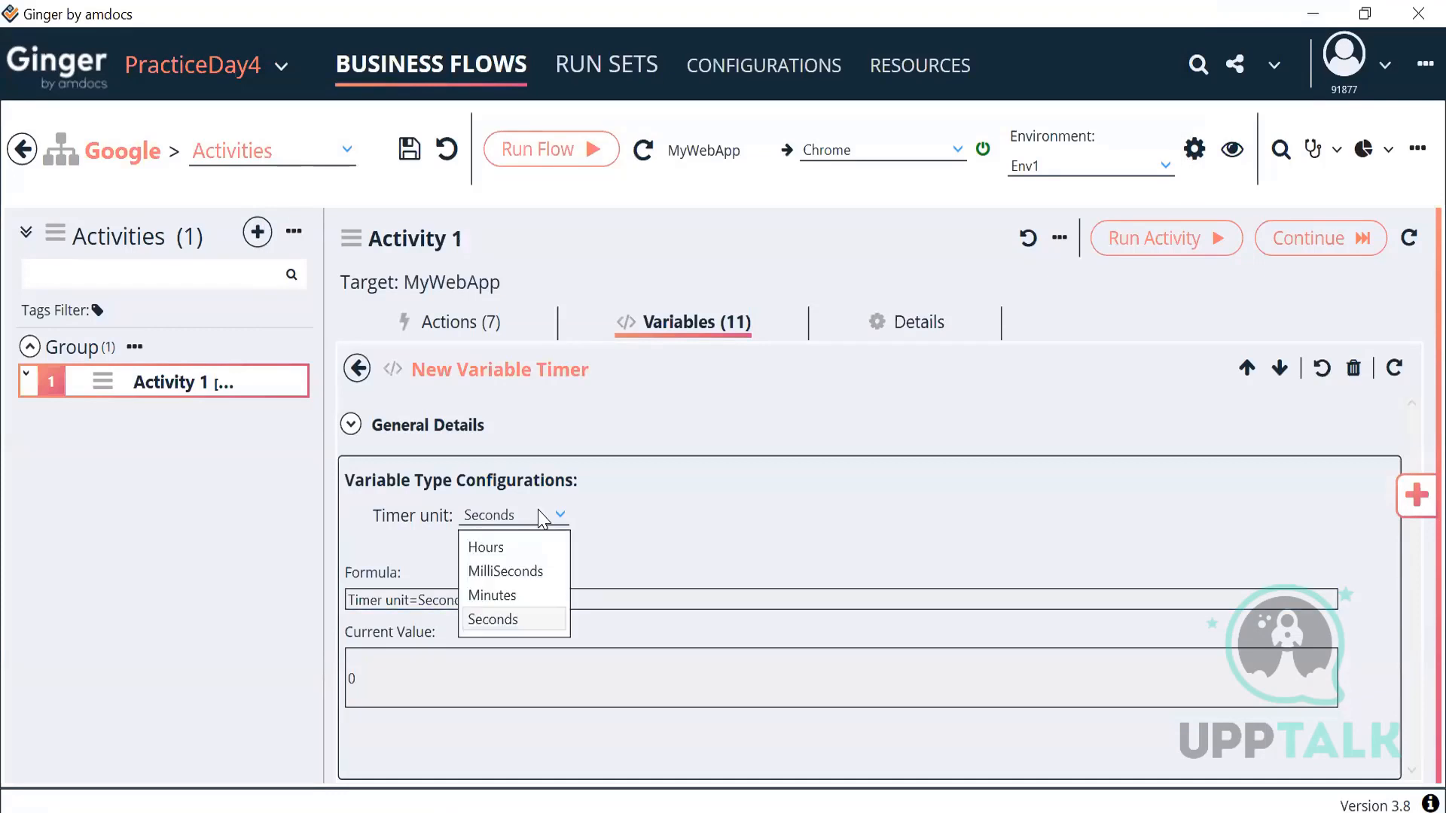
{"action": "left_click", "coordinate": [541, 515]}
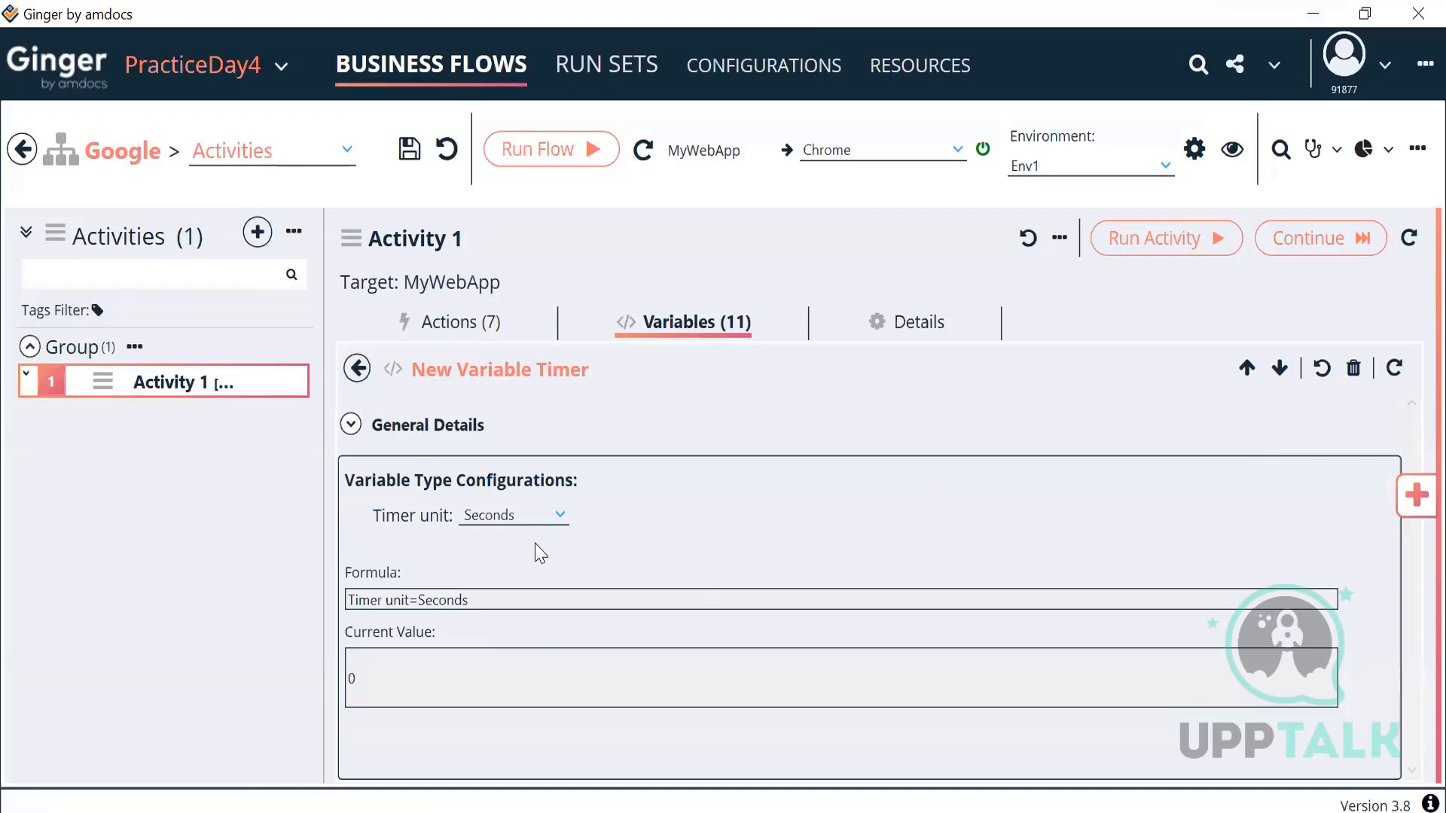
{"action": "left_click", "coordinate": [357, 368]}
{"action": "scroll", "coordinate": [740, 701], "scroll_direction": "up", "scroll_amount": 3}
{"action": "scroll", "coordinate": [739, 700], "scroll_direction": "down", "scroll_amount": 3}
{"action": "scroll", "coordinate": [739, 701], "scroll_direction": "up", "scroll_amount": 3}
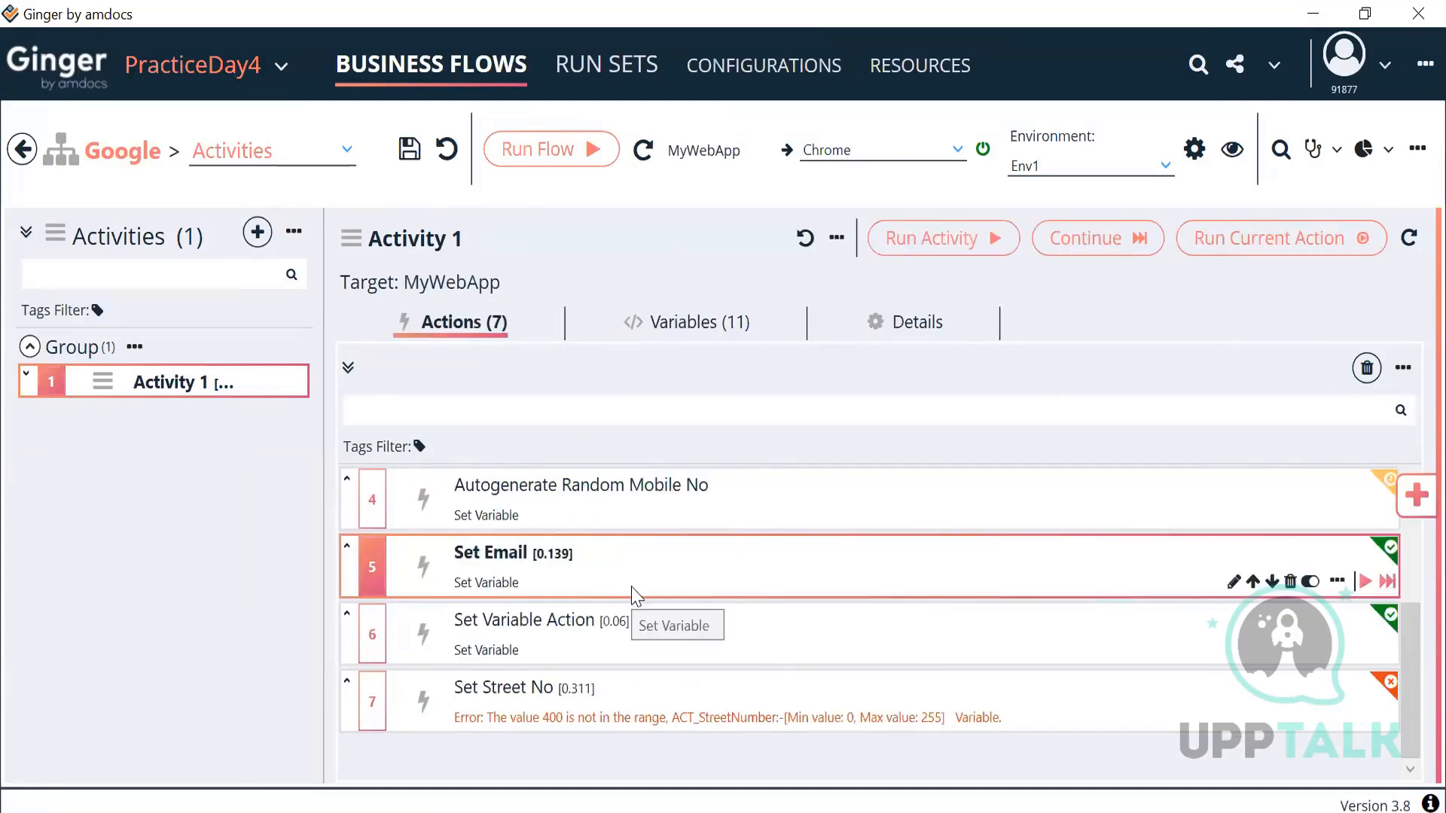
{"action": "double_click", "coordinate": [634, 595]}
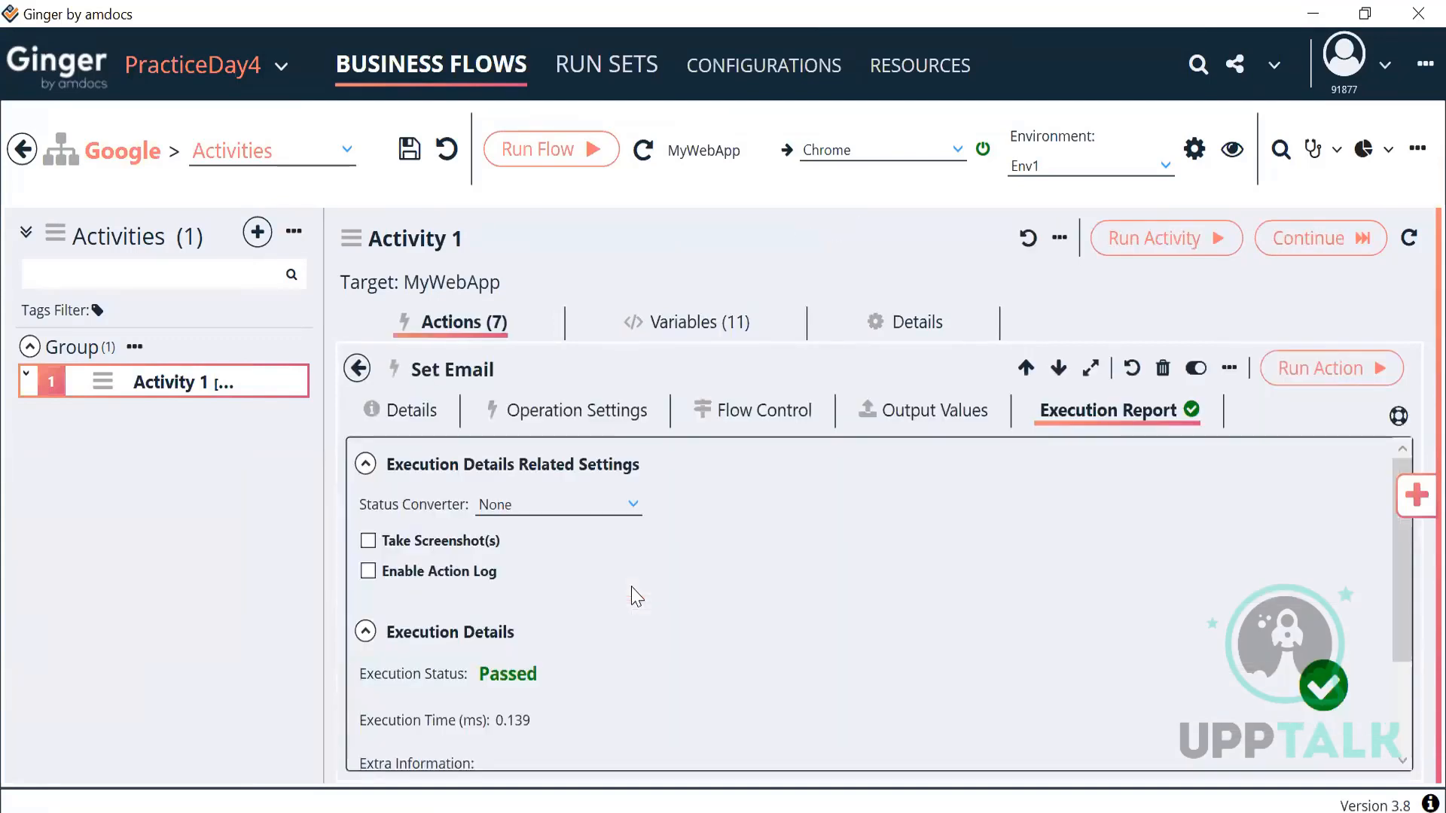
{"action": "left_click", "coordinate": [574, 432]}
{"action": "left_click", "coordinate": [457, 636]}
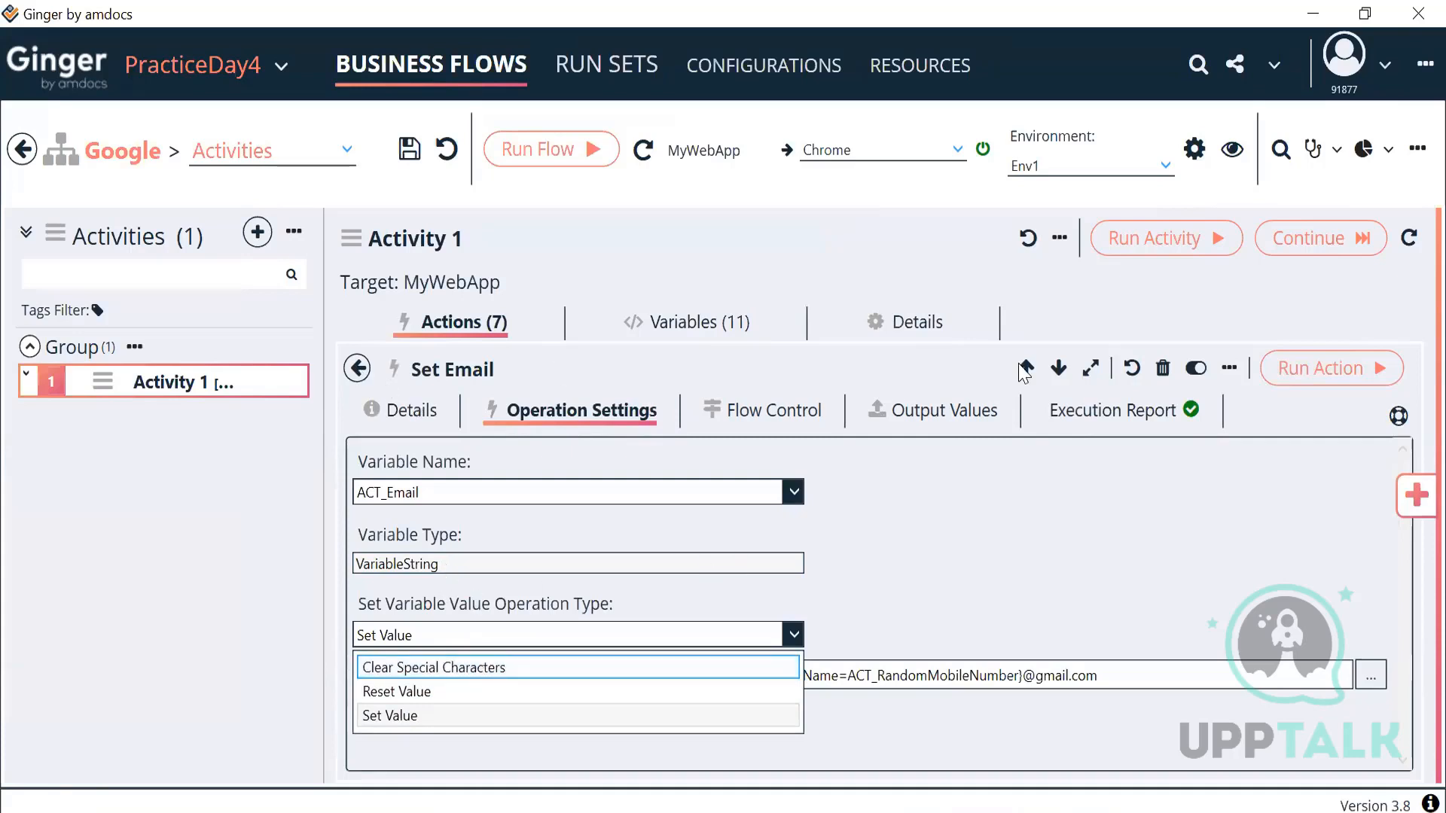
{"action": "left_click", "coordinate": [358, 370]}
{"action": "left_click", "coordinate": [358, 370]}
{"action": "double_click", "coordinate": [569, 614]}
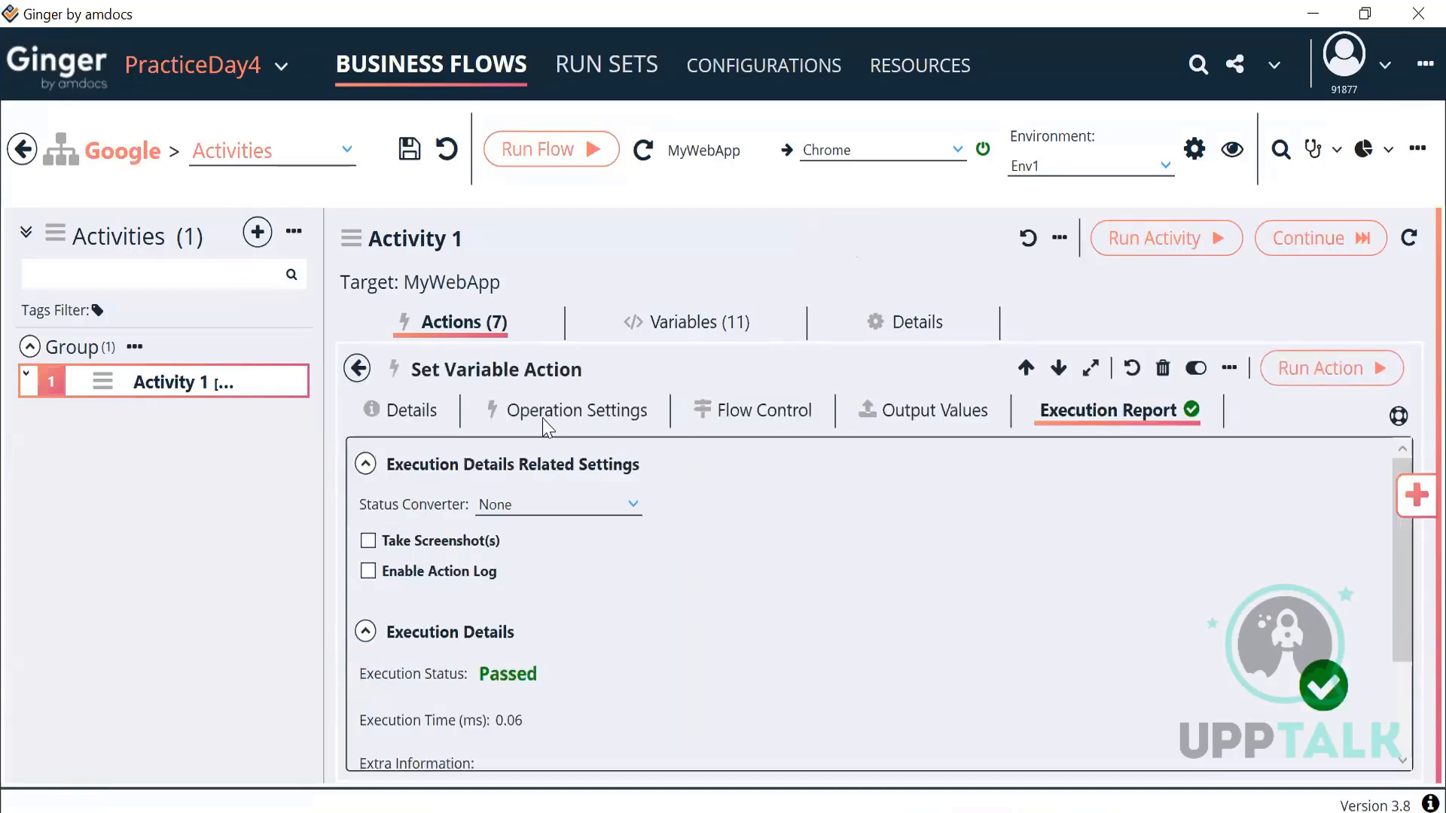
{"action": "left_click", "coordinate": [548, 420]}
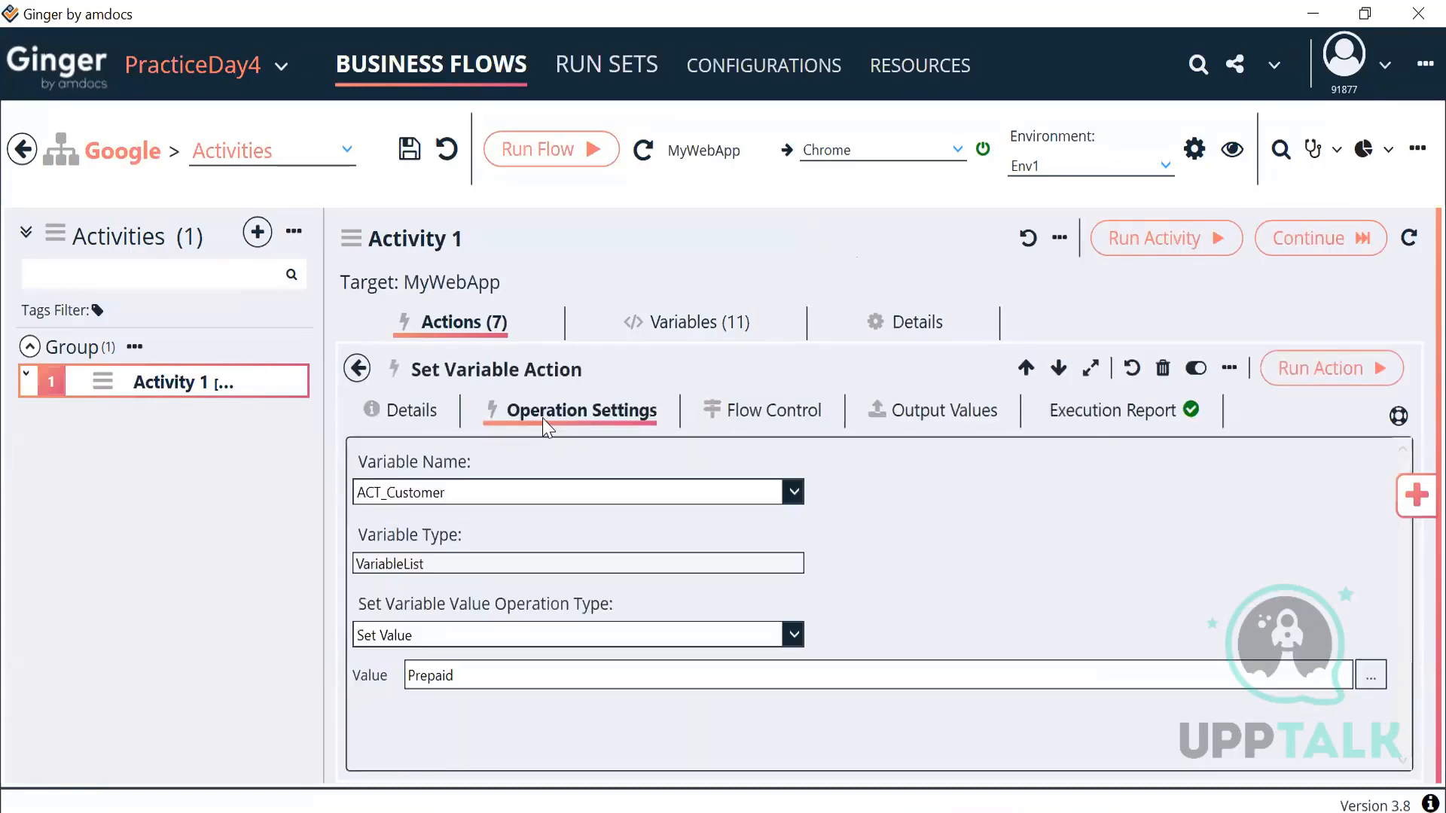
{"action": "left_click", "coordinate": [446, 639]}
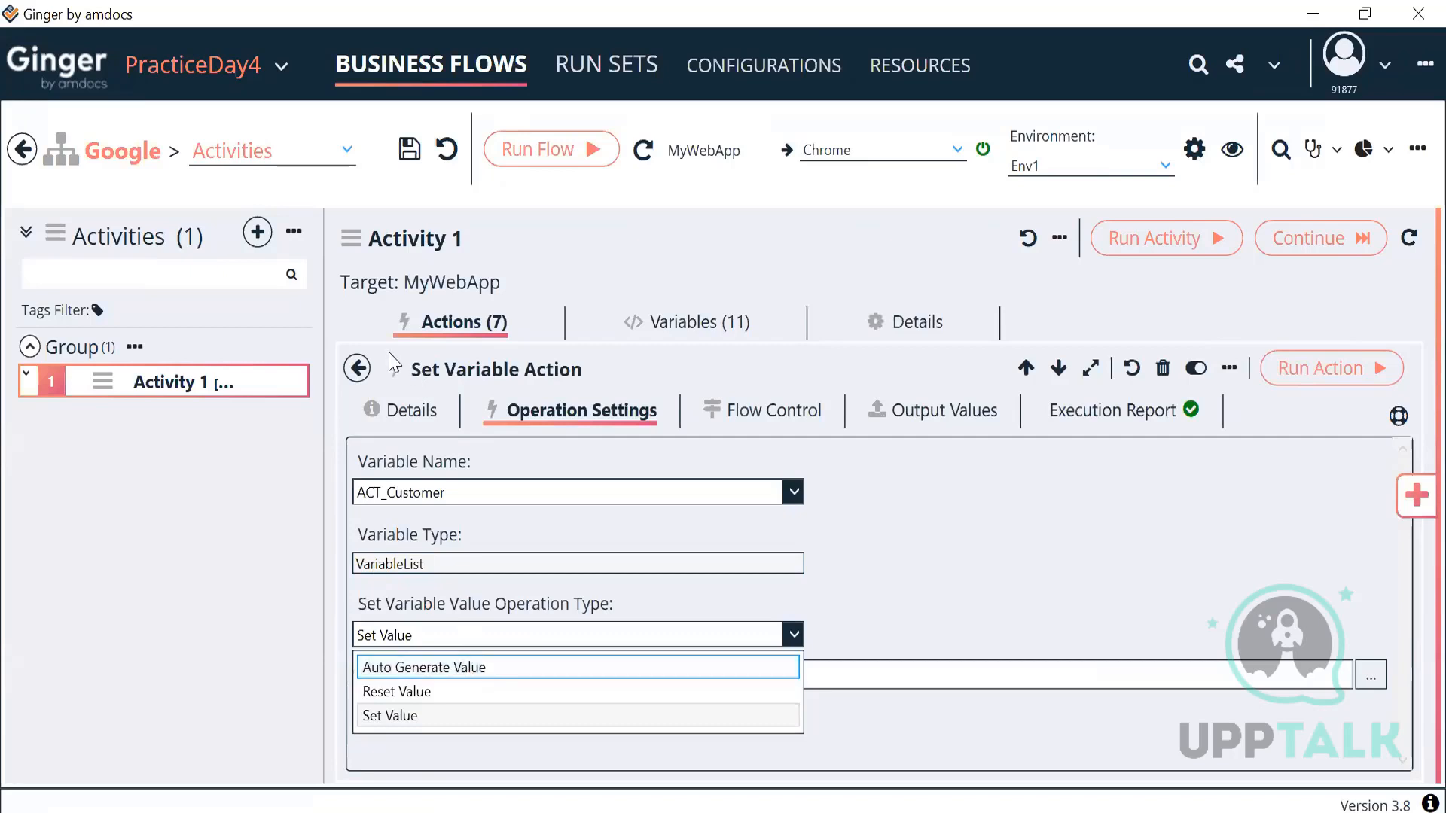
{"action": "left_click", "coordinate": [362, 371]}
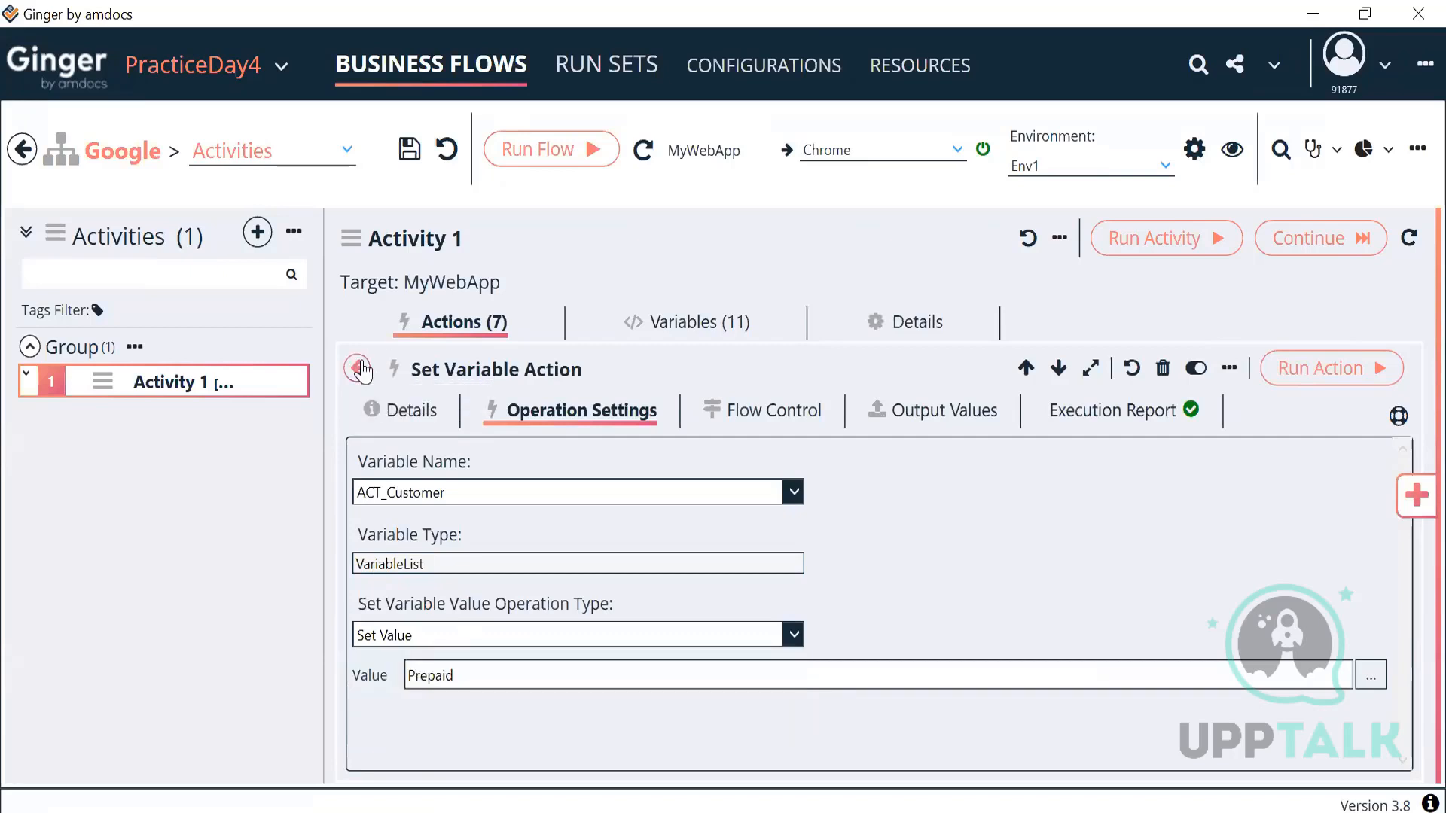
{"action": "left_click", "coordinate": [359, 369]}
{"action": "scroll", "coordinate": [602, 554], "scroll_direction": "up", "scroll_amount": 3}
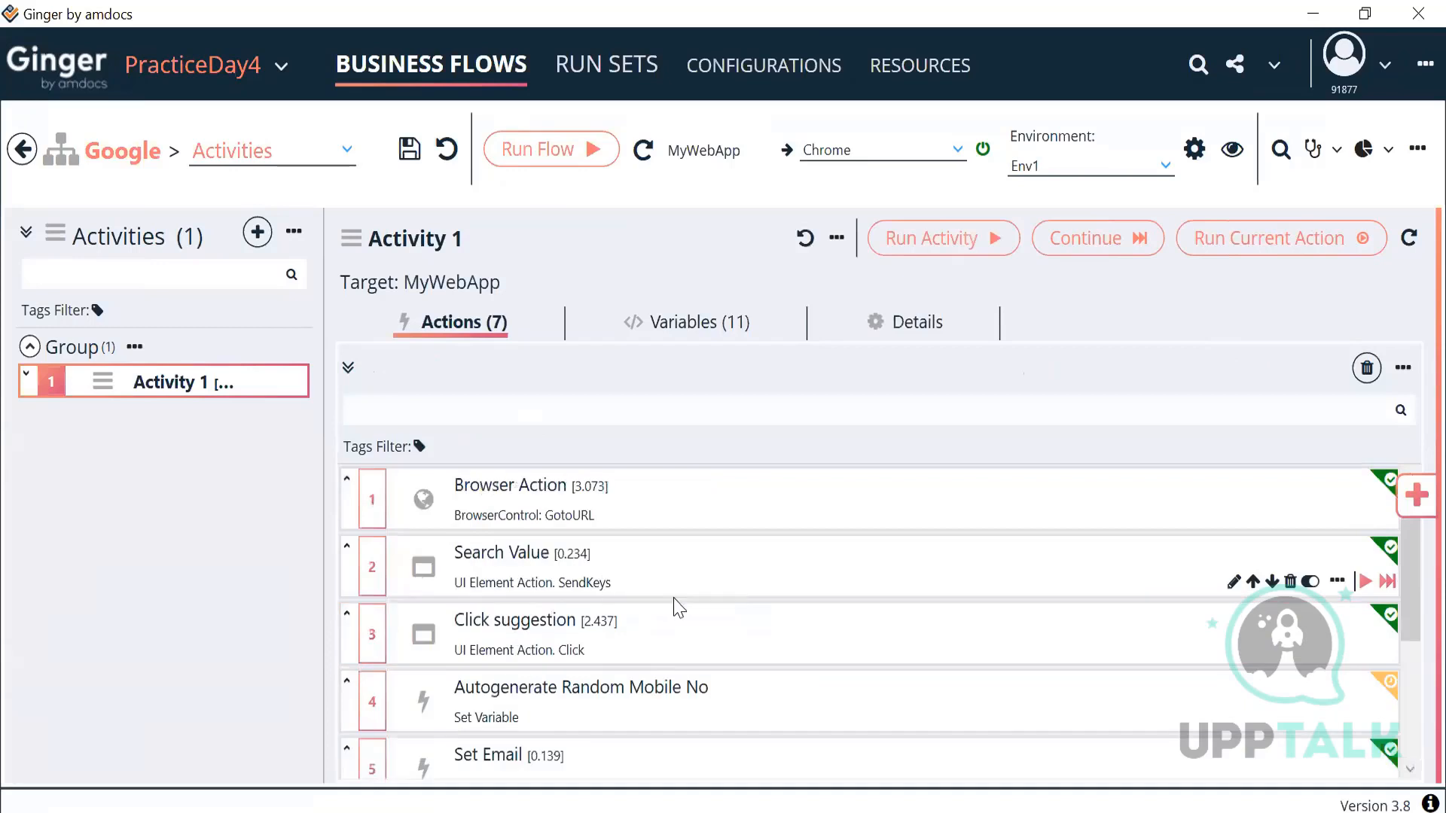
Step: In Click suggestion's Flow Control, try an Action Passed condition row, then remove it
{"action": "left_click", "coordinate": [670, 661]}
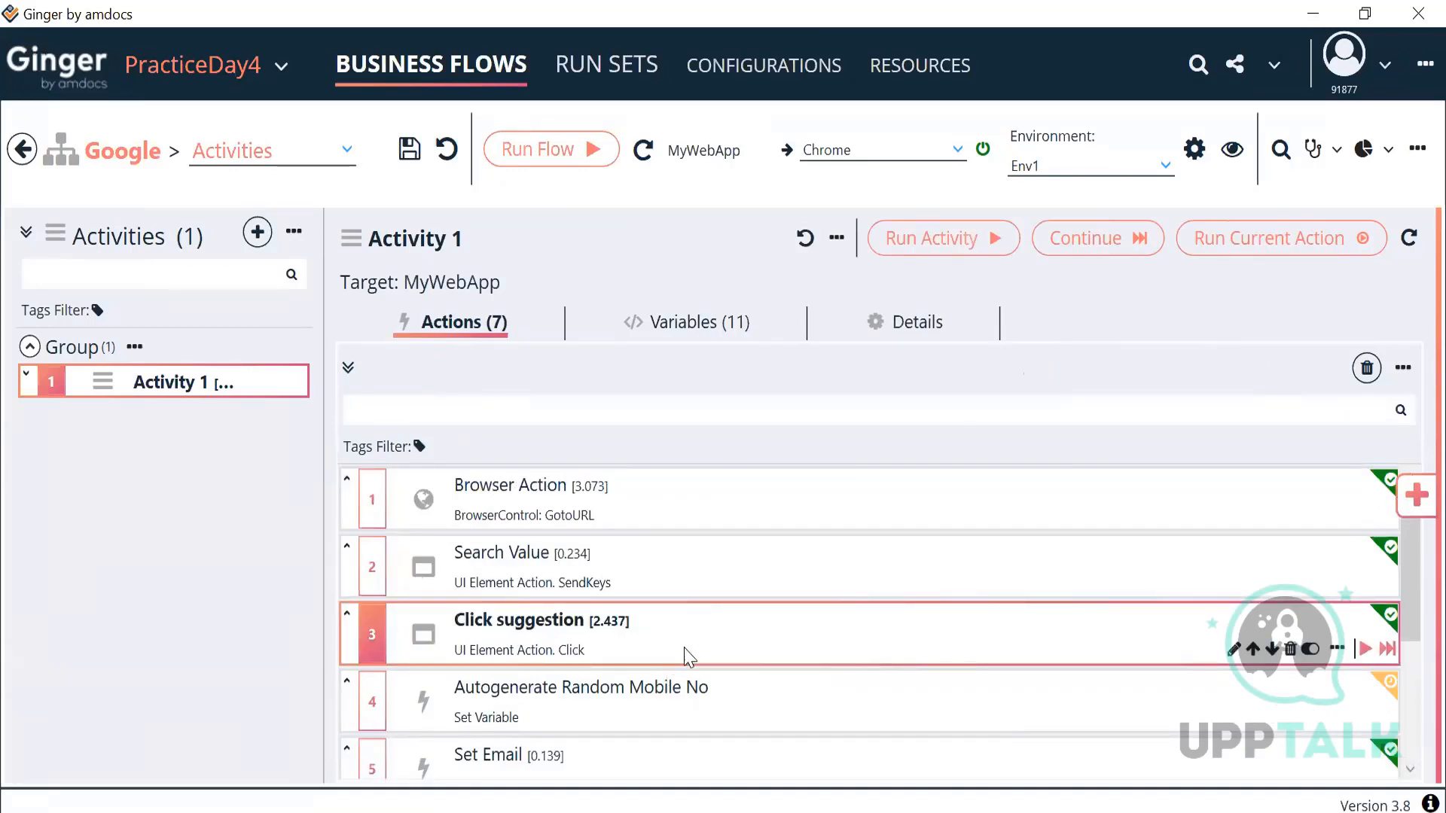
{"action": "double_click", "coordinate": [687, 657]}
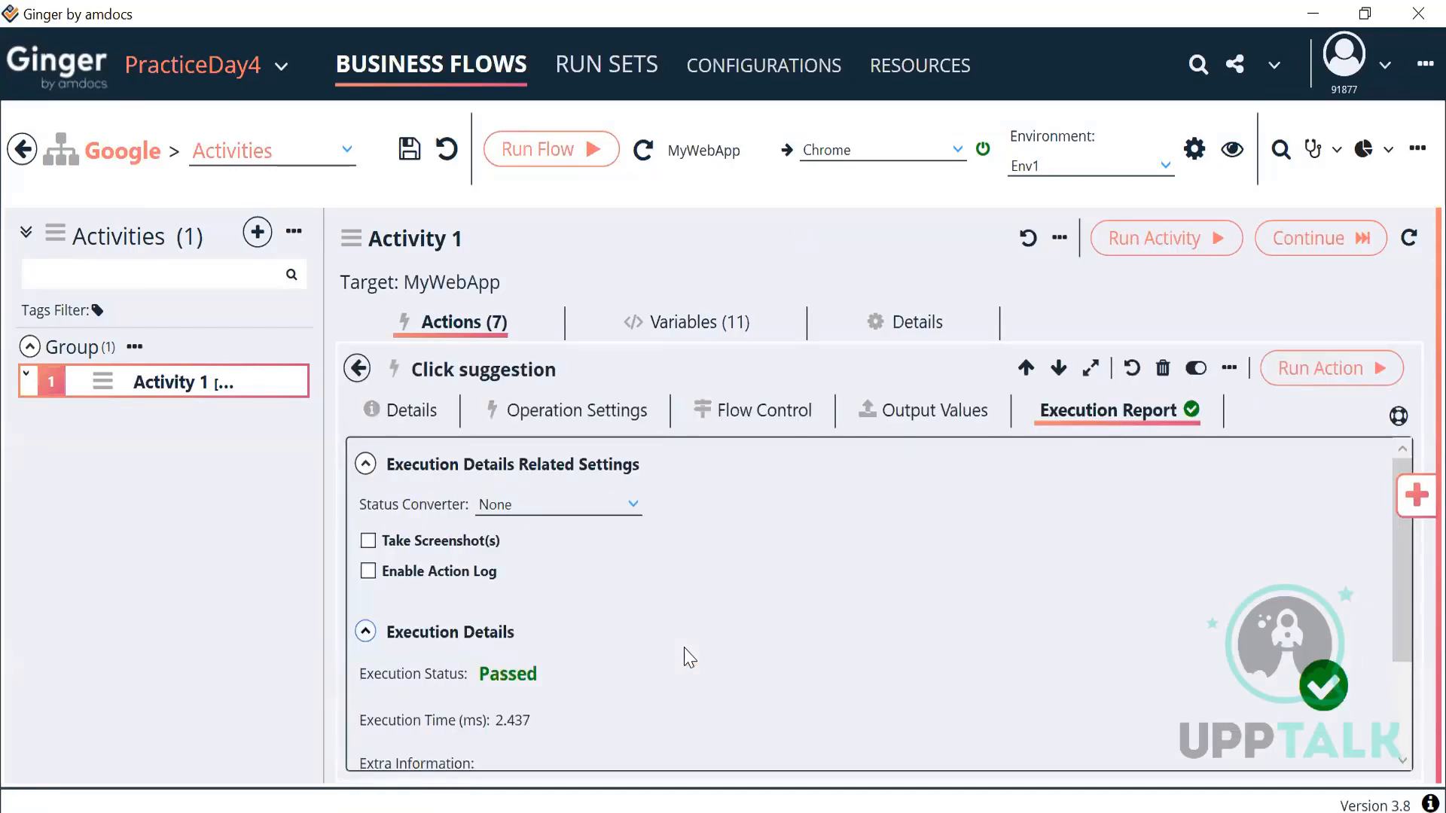
{"action": "left_click", "coordinate": [723, 419]}
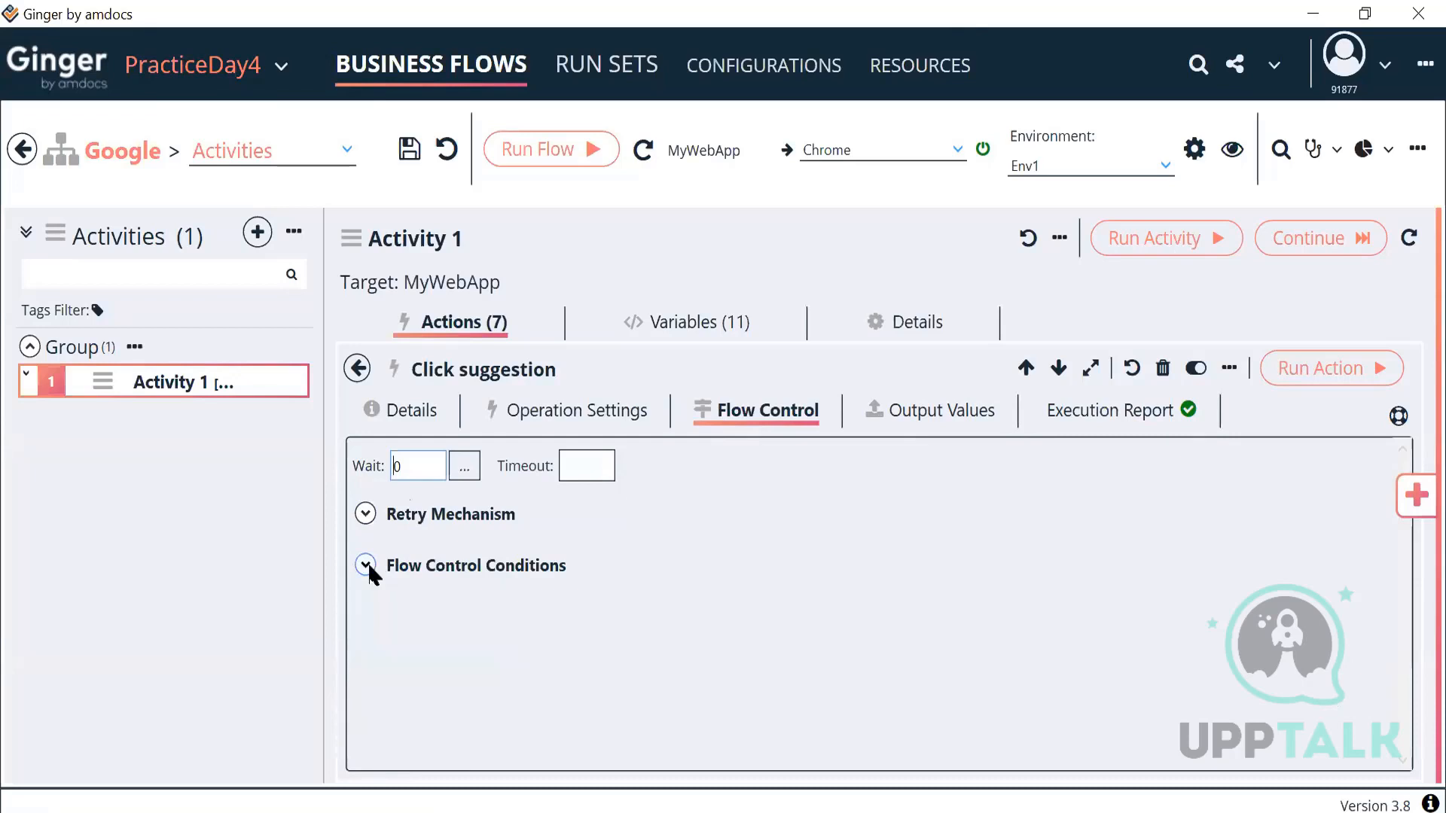
{"action": "left_click", "coordinate": [367, 567]}
{"action": "left_click", "coordinate": [366, 566]}
{"action": "left_click", "coordinate": [366, 566]}
{"action": "left_click", "coordinate": [376, 619]}
{"action": "left_click", "coordinate": [500, 691]}
{"action": "left_click", "coordinate": [500, 691]}
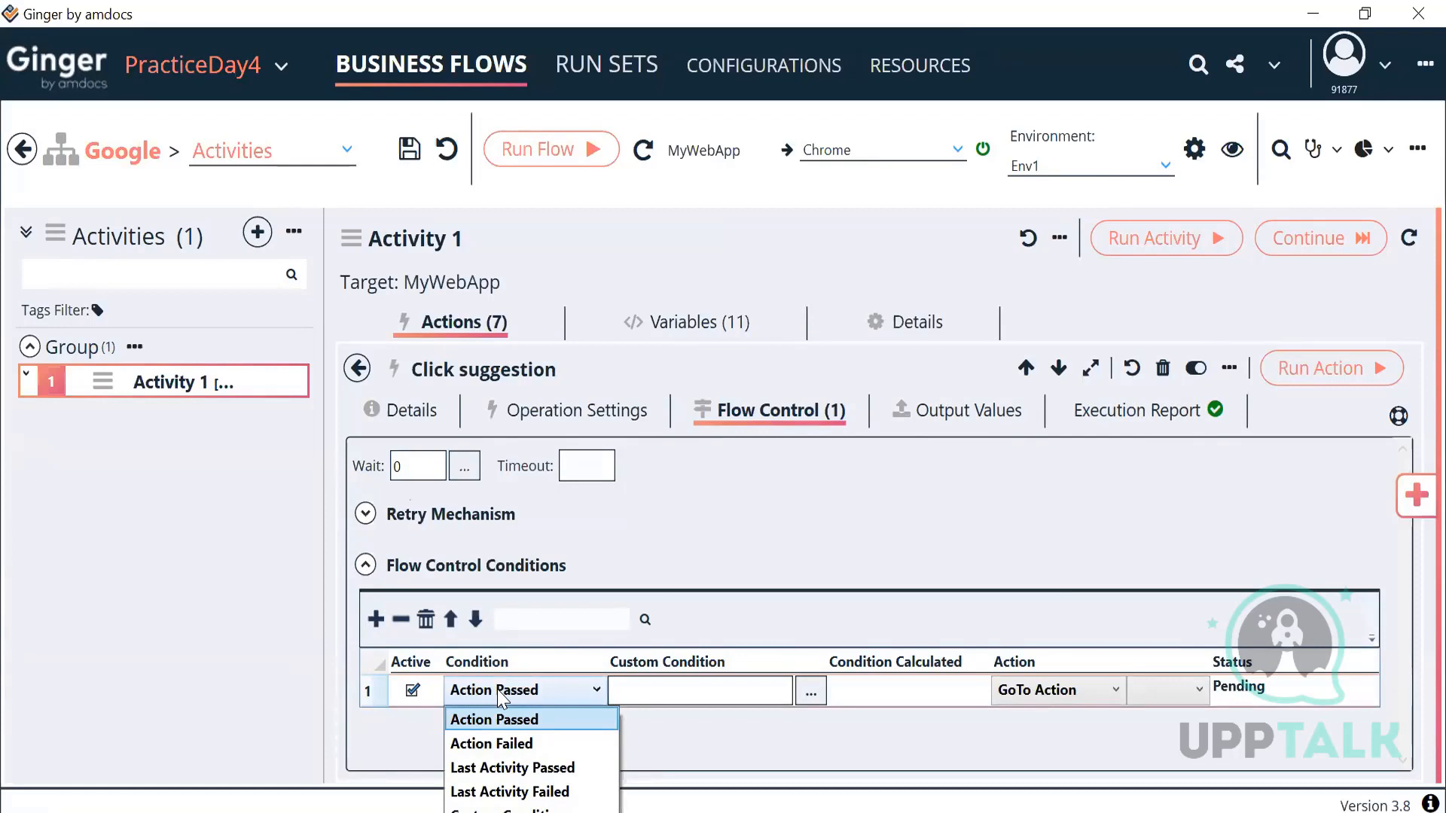
{"action": "left_click", "coordinate": [497, 689]}
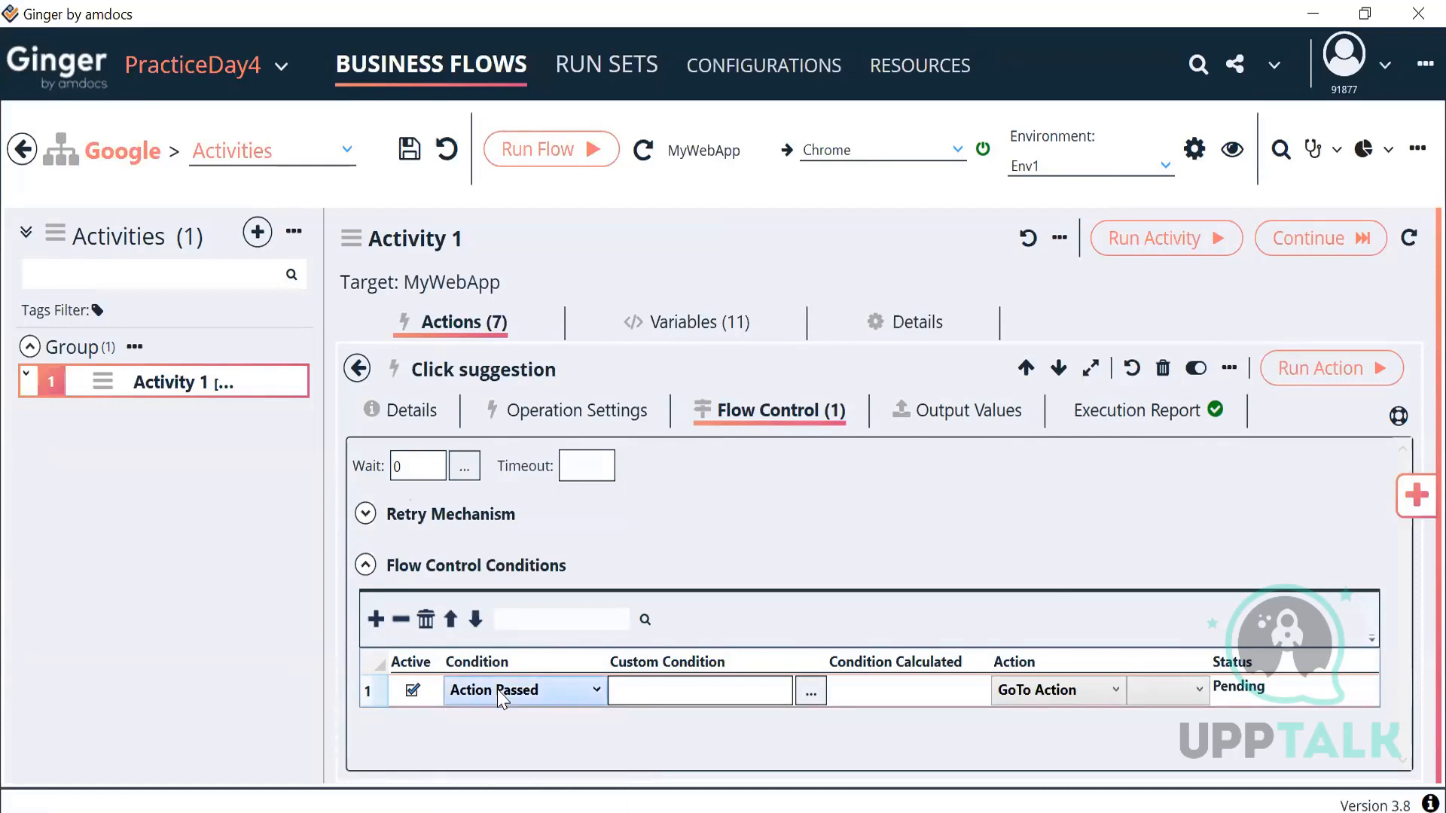
{"action": "left_click", "coordinate": [401, 619]}
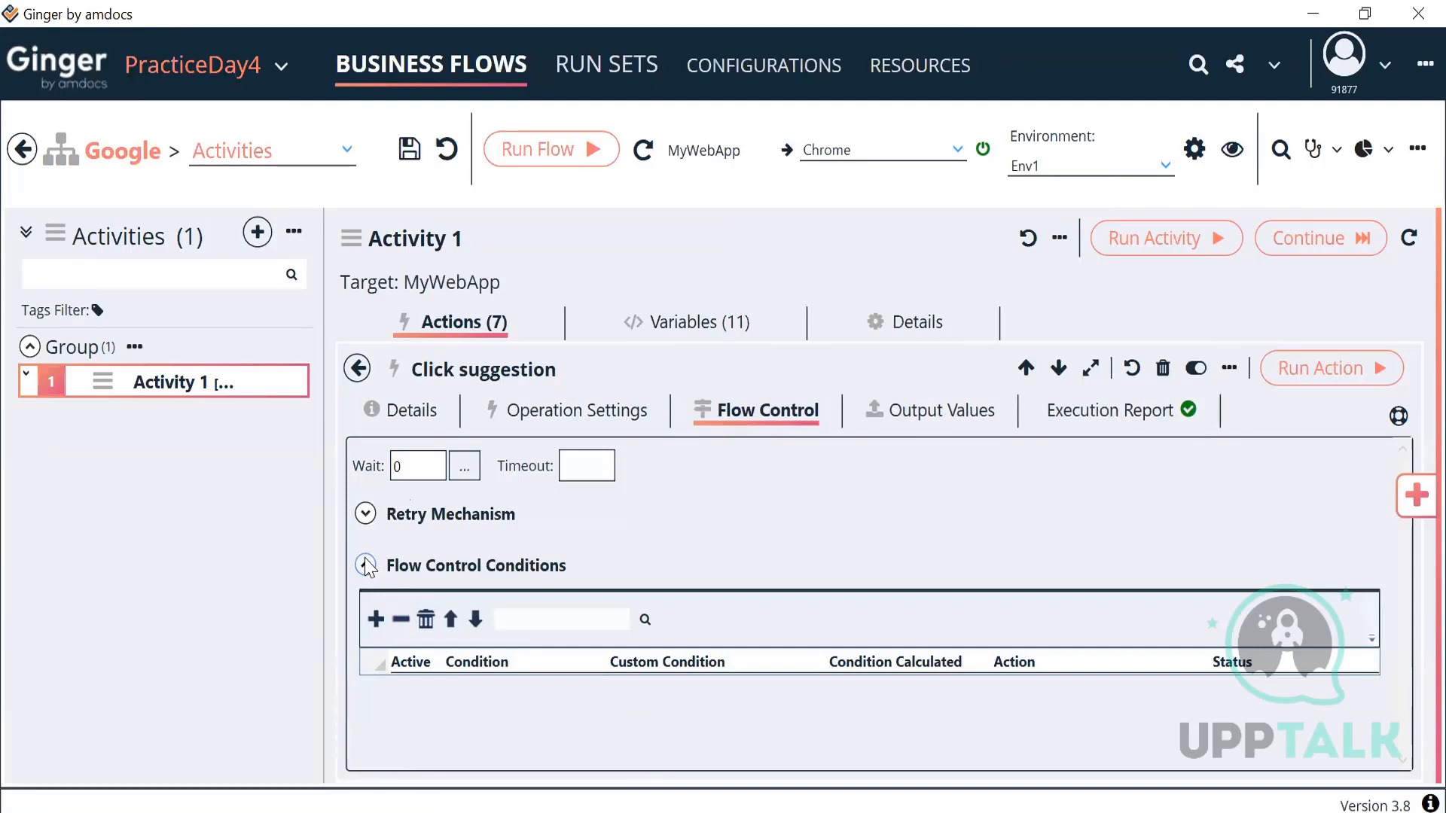
Step: Enable retries with a 5-second interval and 2 max retries
{"action": "left_click", "coordinate": [365, 514]}
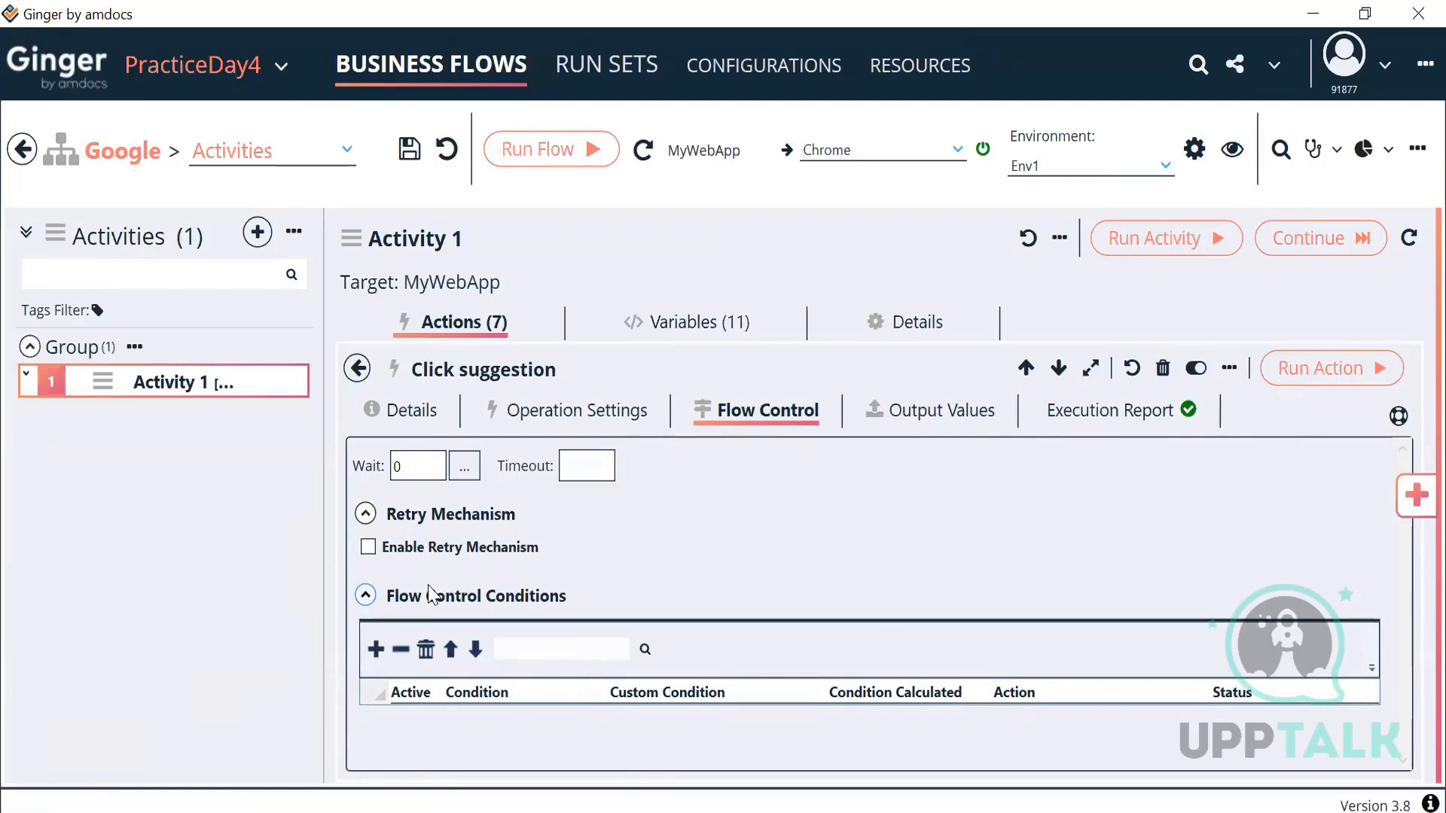
{"action": "left_click", "coordinate": [369, 548]}
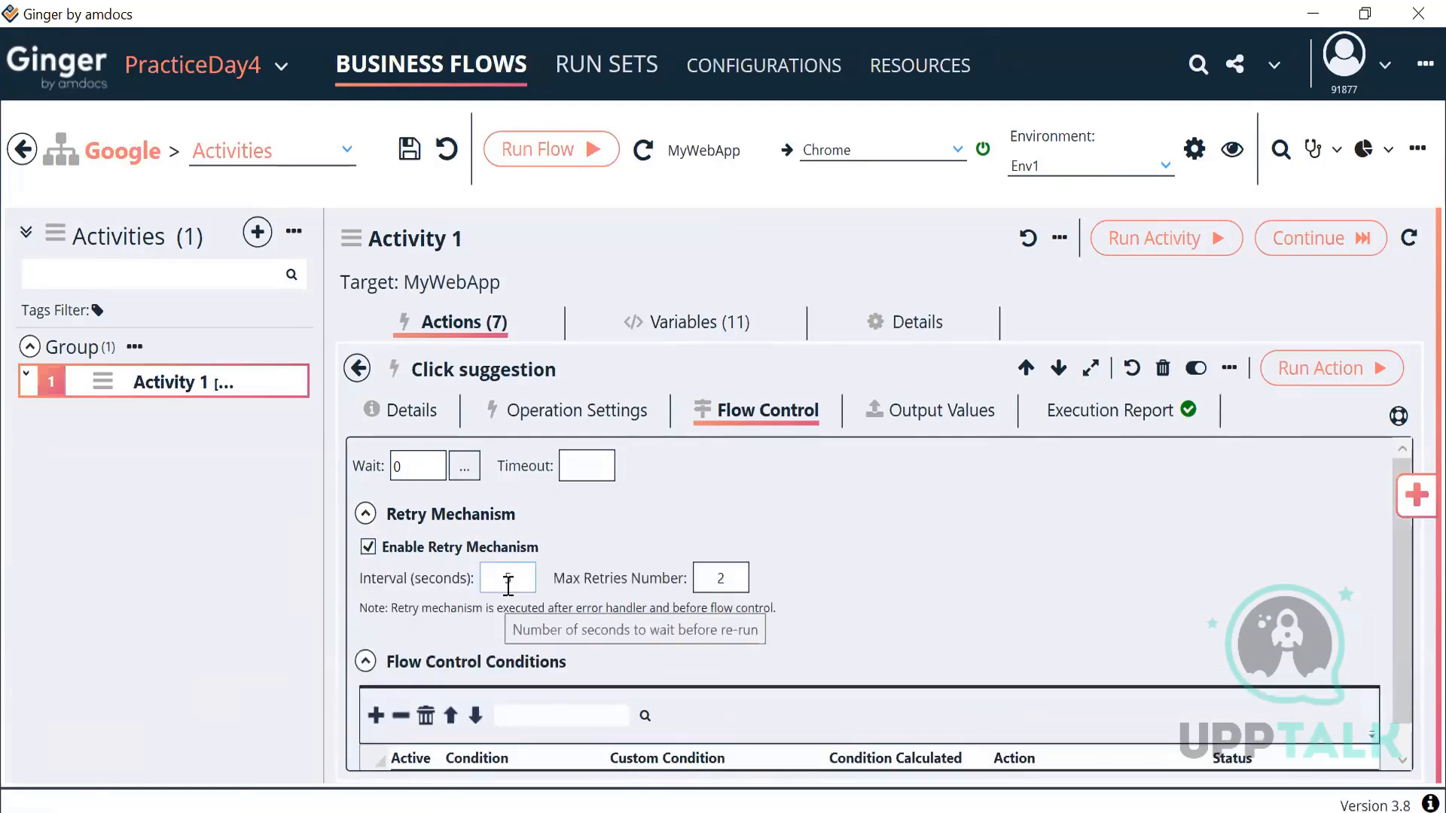
{"action": "double_click", "coordinate": [515, 578]}
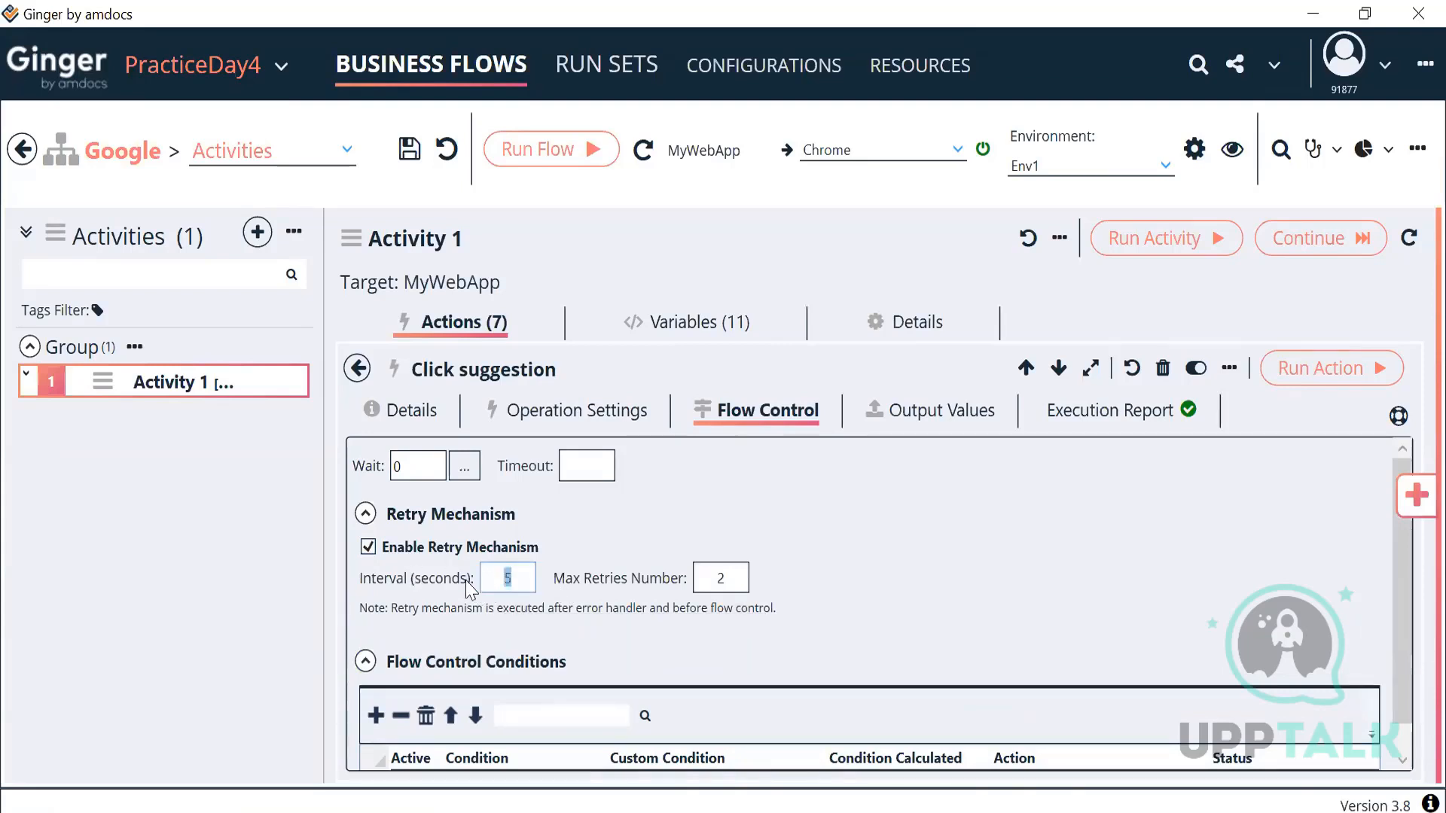
{"action": "double_click", "coordinate": [732, 576]}
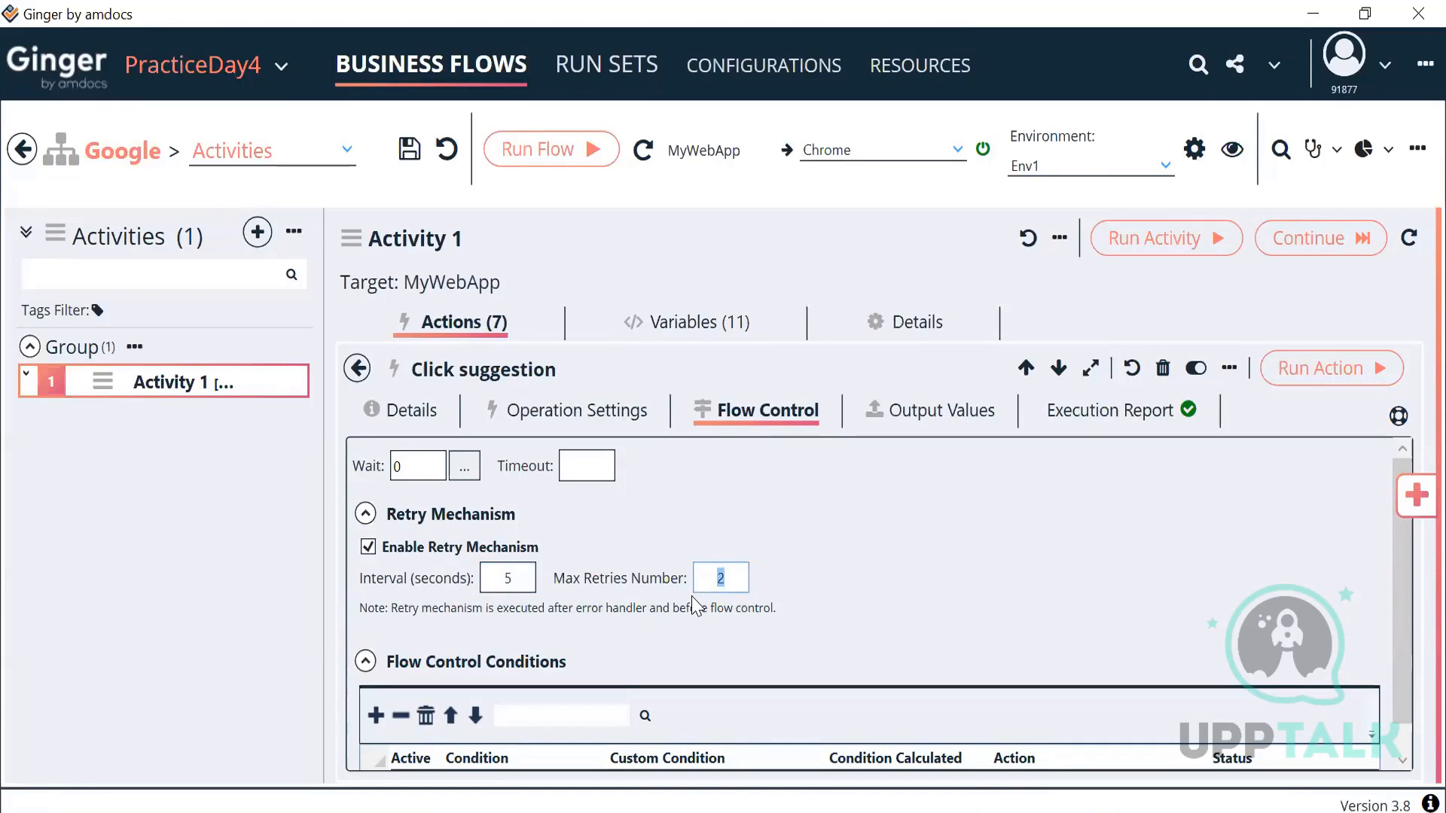
{"action": "left_click", "coordinate": [358, 369]}
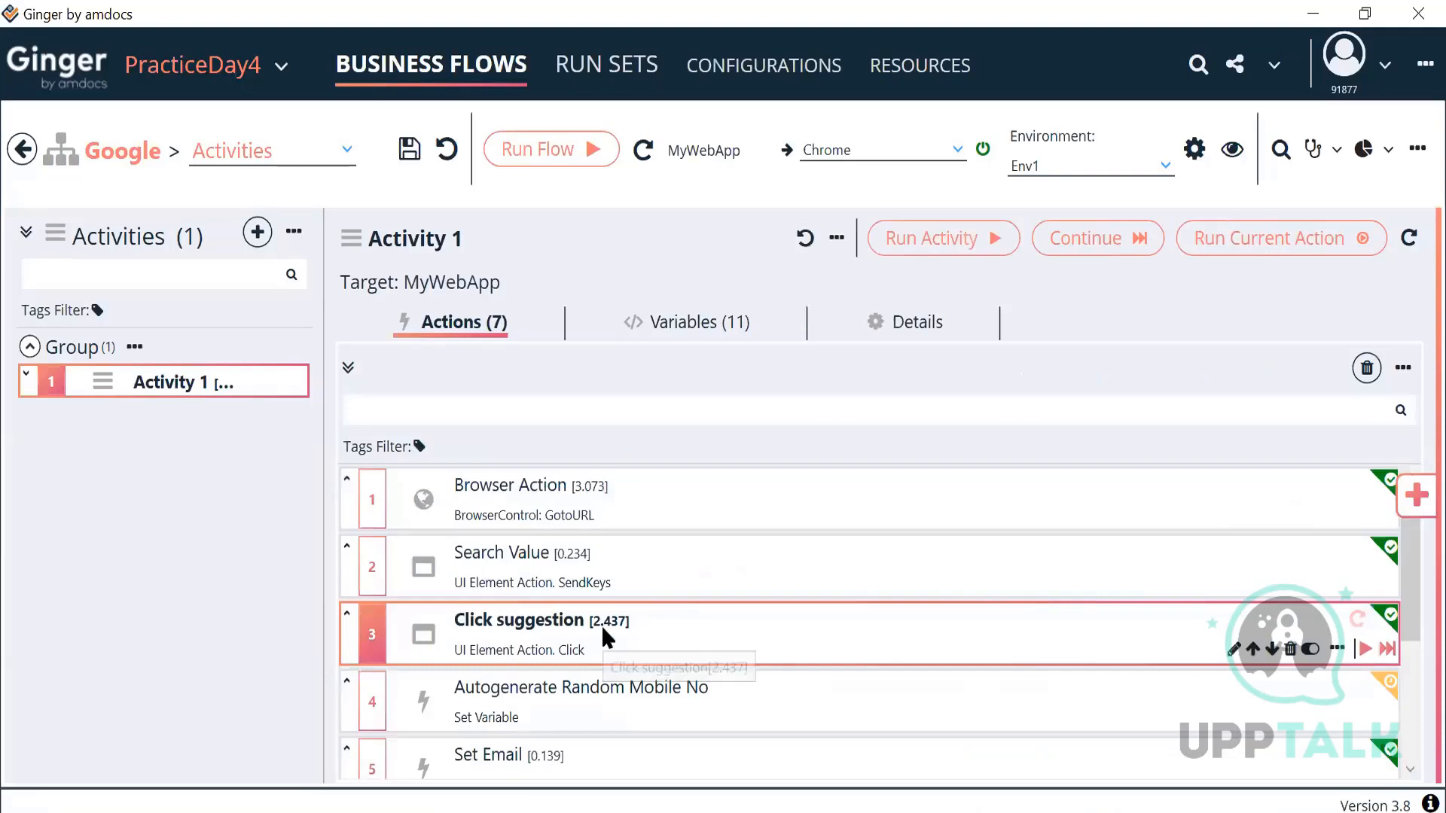
Step: Delete the trailing ']' from Click suggestion's XPath locator in the expression editor
{"action": "double_click", "coordinate": [603, 636]}
{"action": "left_click", "coordinate": [598, 421]}
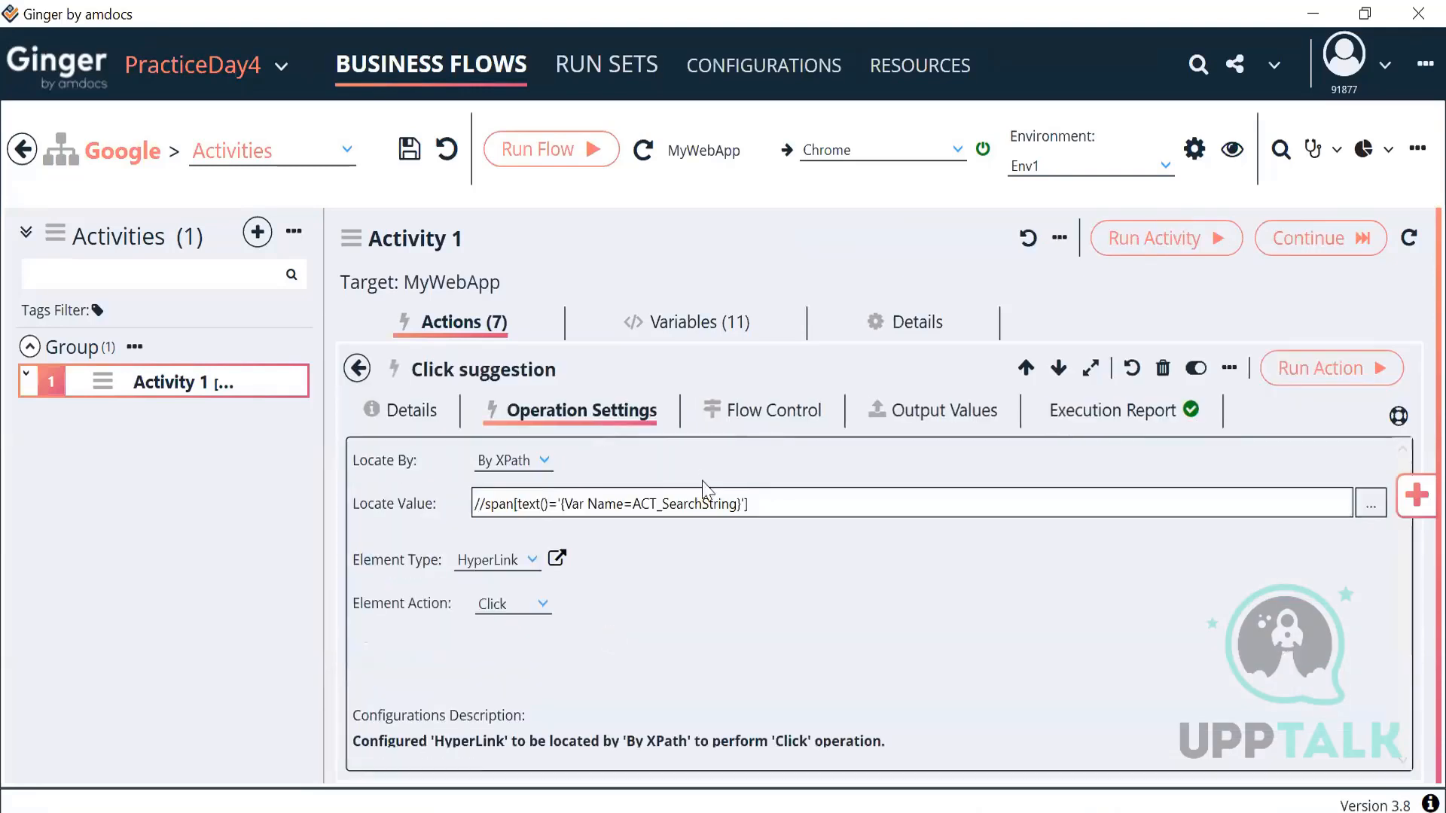
{"action": "left_click", "coordinate": [742, 512]}
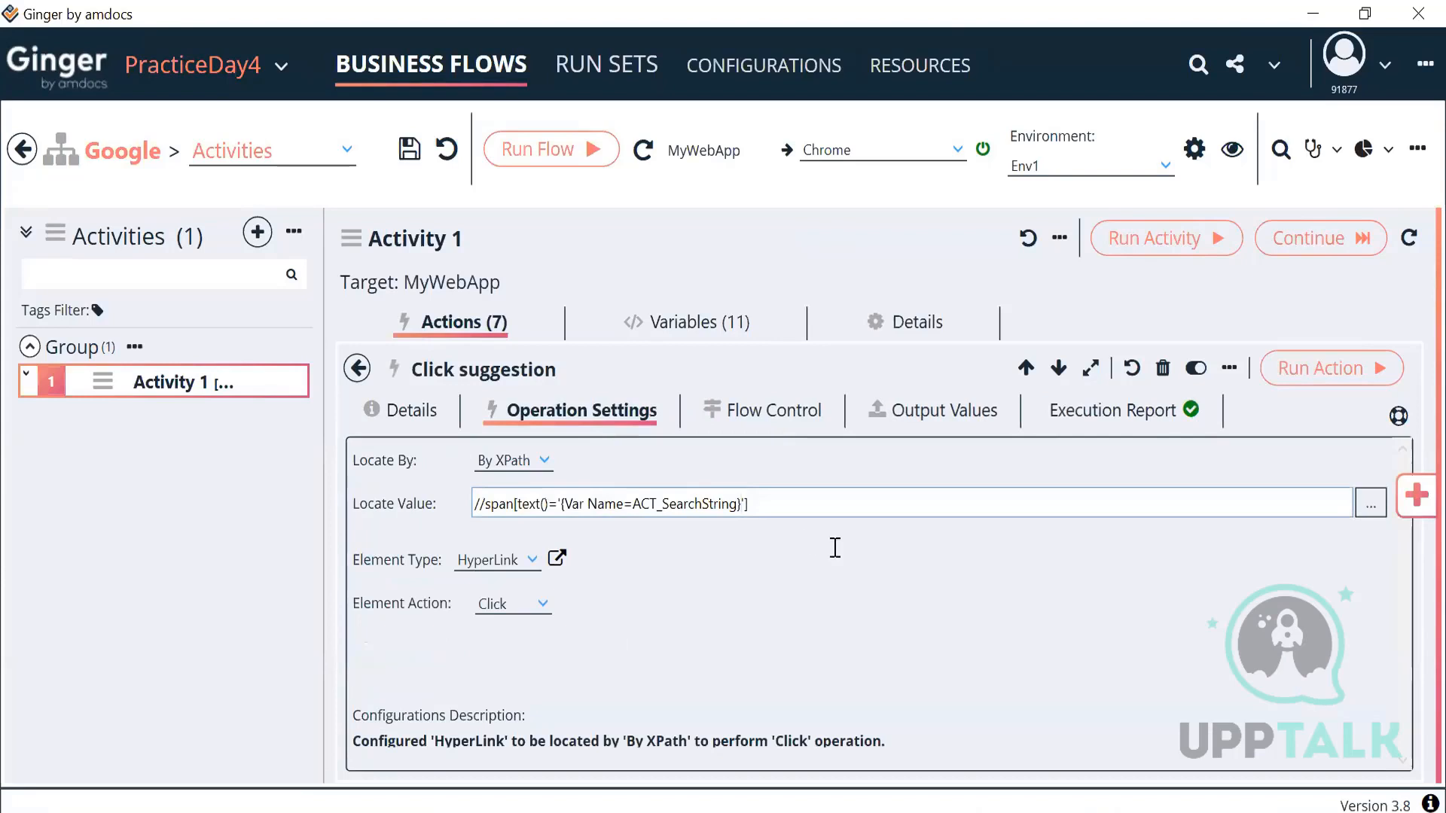
{"action": "left_click", "coordinate": [1369, 503]}
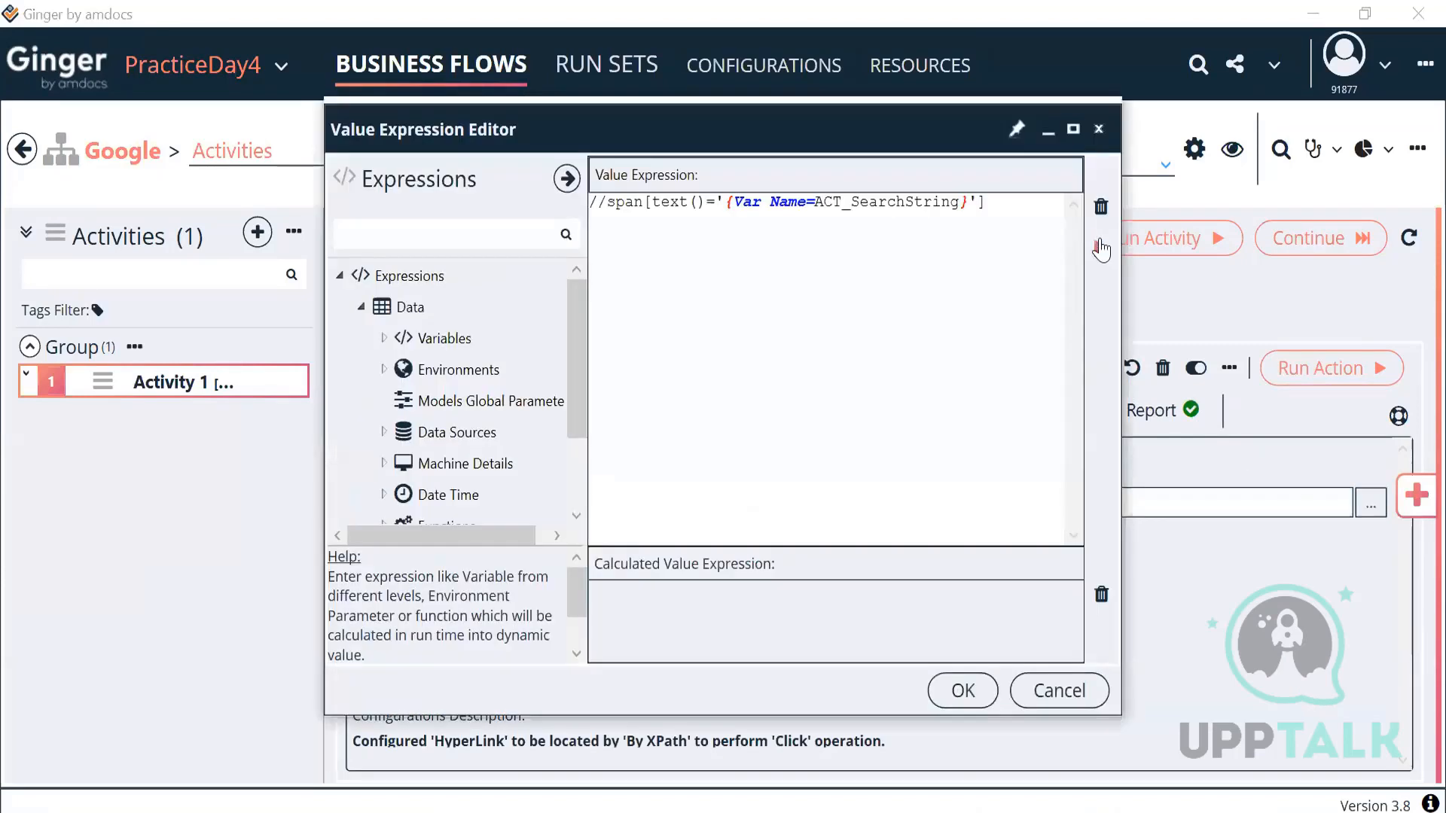
{"action": "left_click", "coordinate": [1101, 248]}
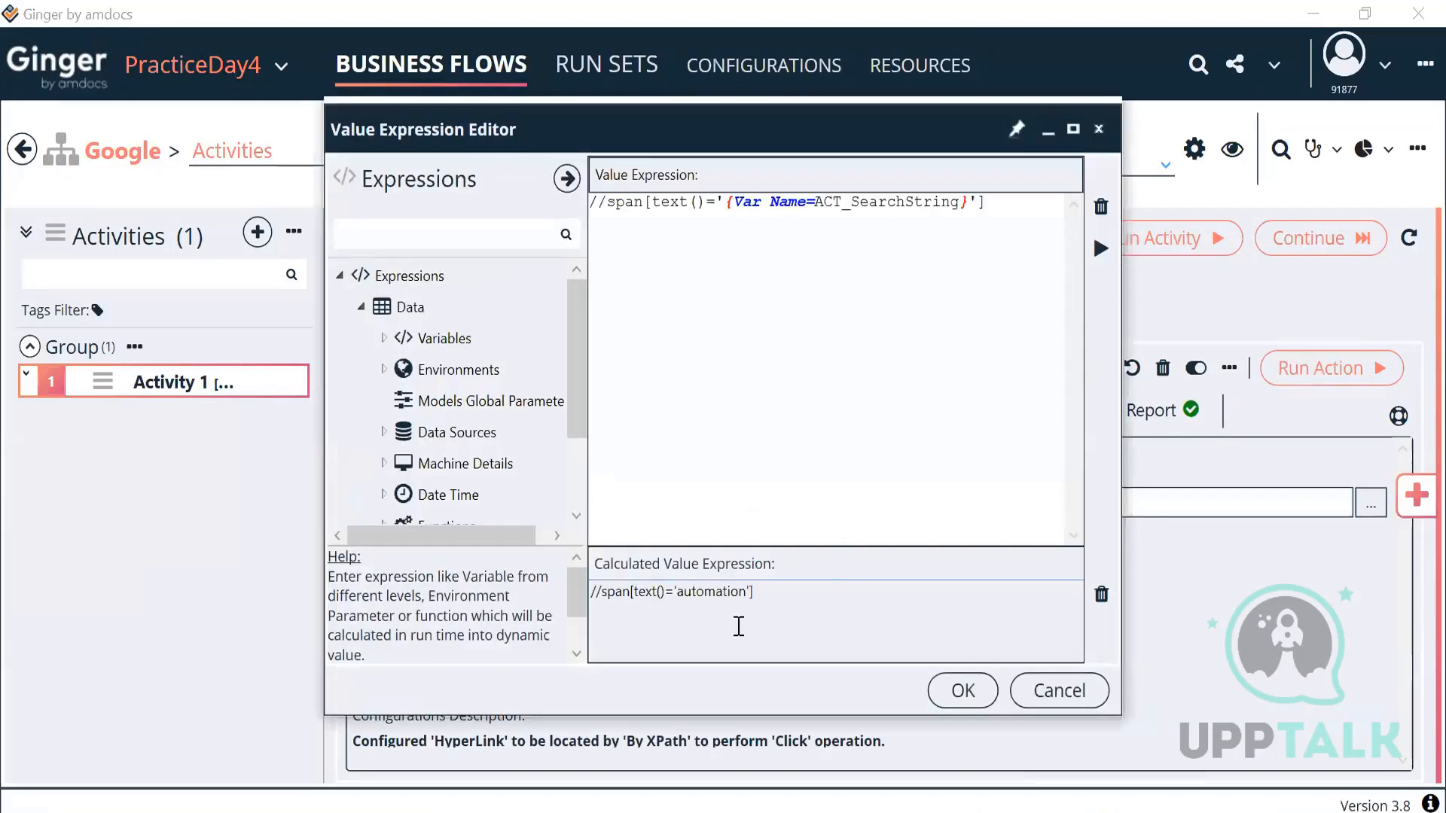
{"action": "left_click", "coordinate": [1026, 201]}
{"action": "key", "text": "BackSpace"}
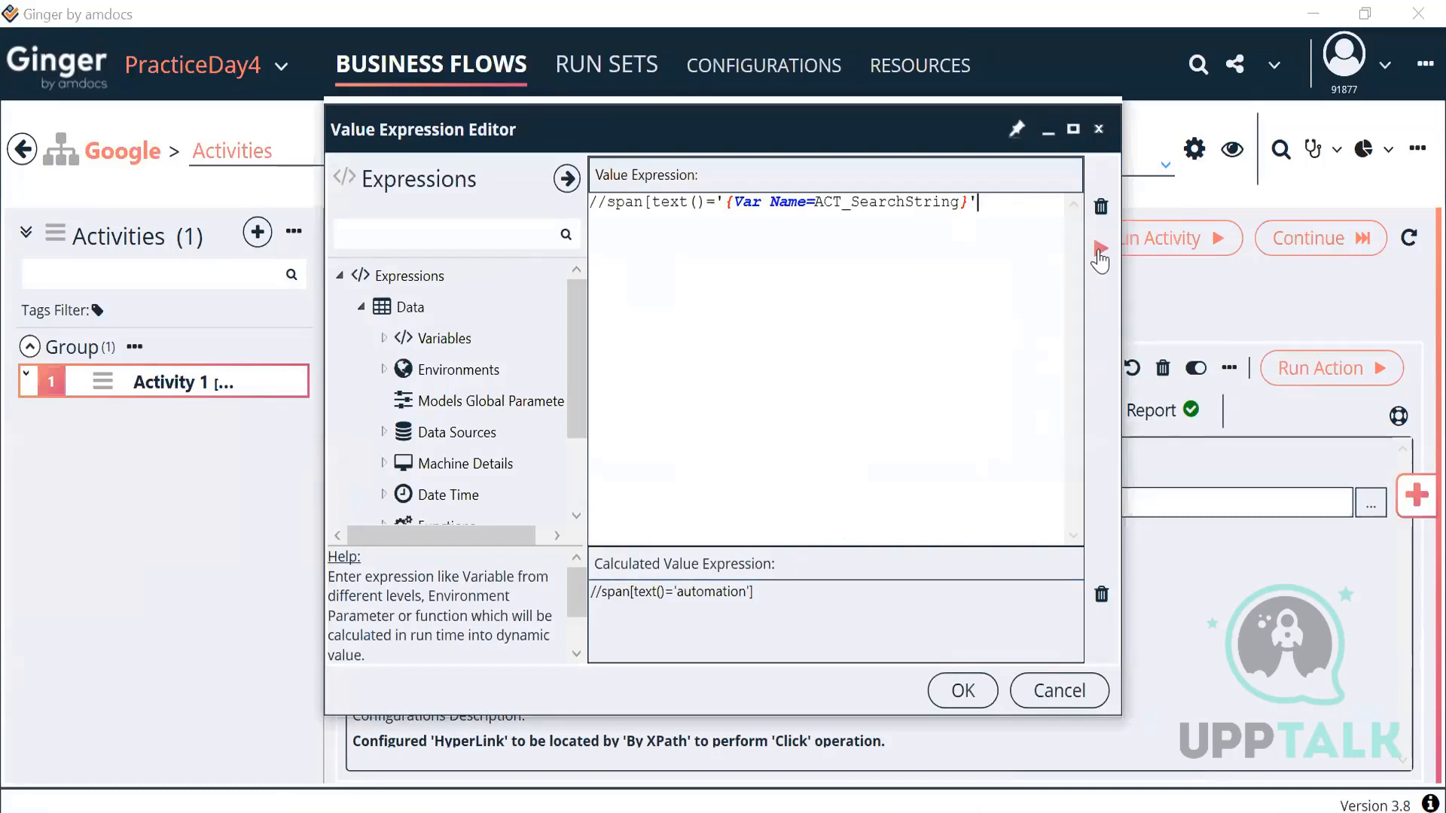
{"action": "left_click_drag", "start_coordinate": [751, 597], "coordinate": [555, 593]}
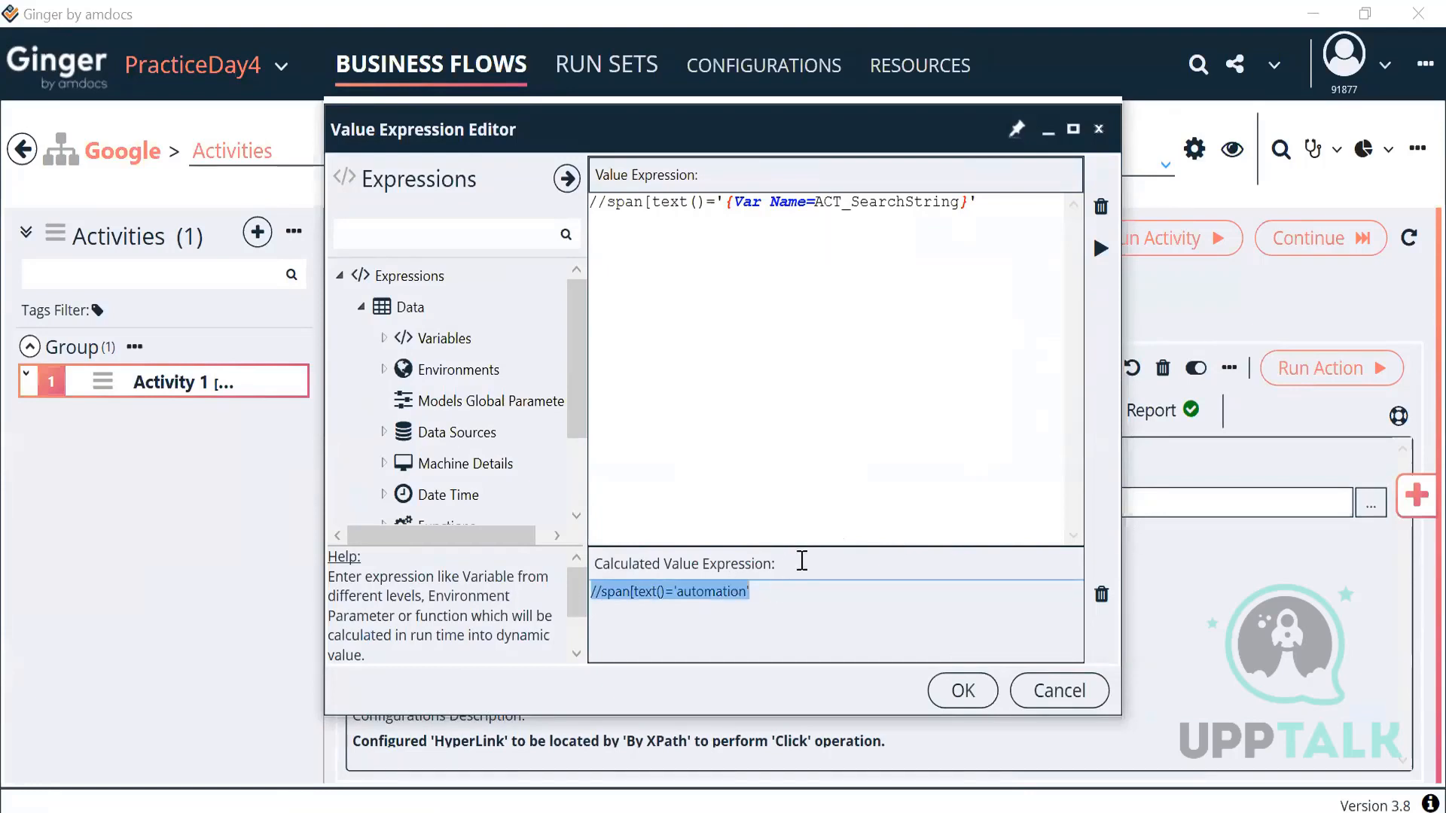
{"action": "left_click", "coordinate": [934, 697]}
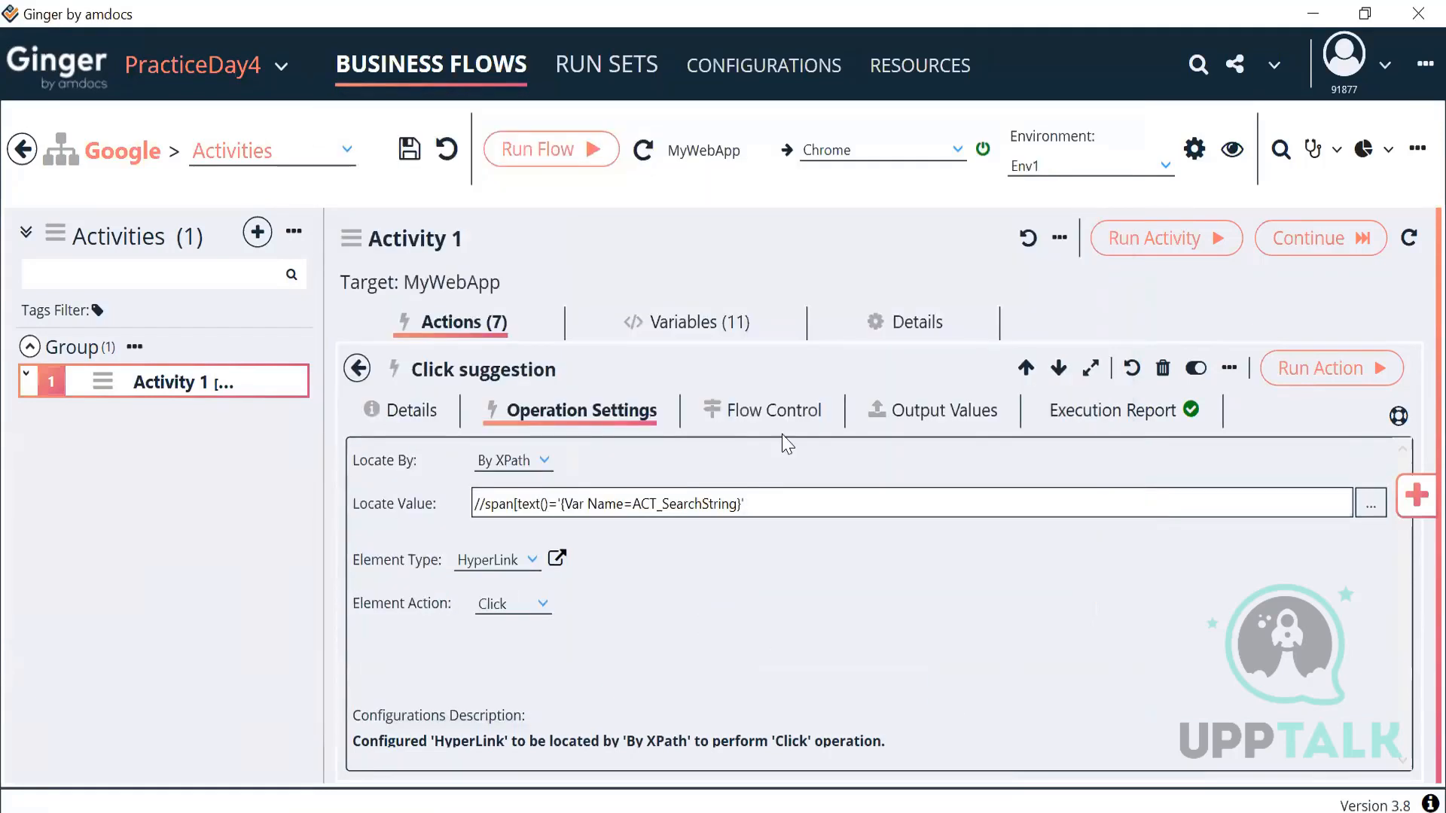
Step: Change Click suggestion's retry interval from 5 to 1 second, keeping 2 max retries
{"action": "left_click", "coordinate": [780, 419]}
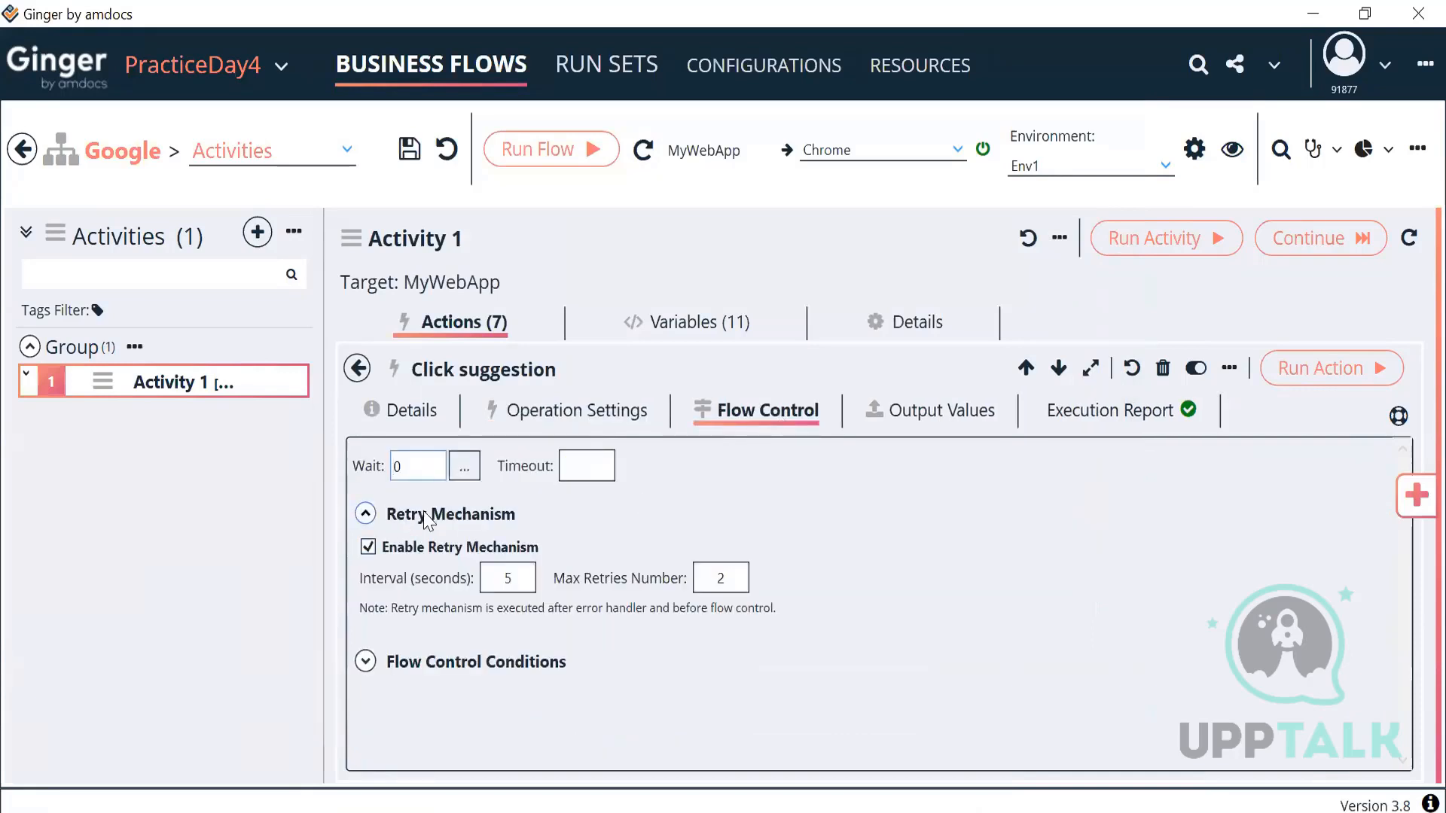
{"action": "left_click", "coordinate": [496, 587]}
{"action": "left_click", "coordinate": [759, 579]}
{"action": "left_click", "coordinate": [525, 579]}
{"action": "key", "text": "BackSpace"}
{"action": "type", "text": "1"}
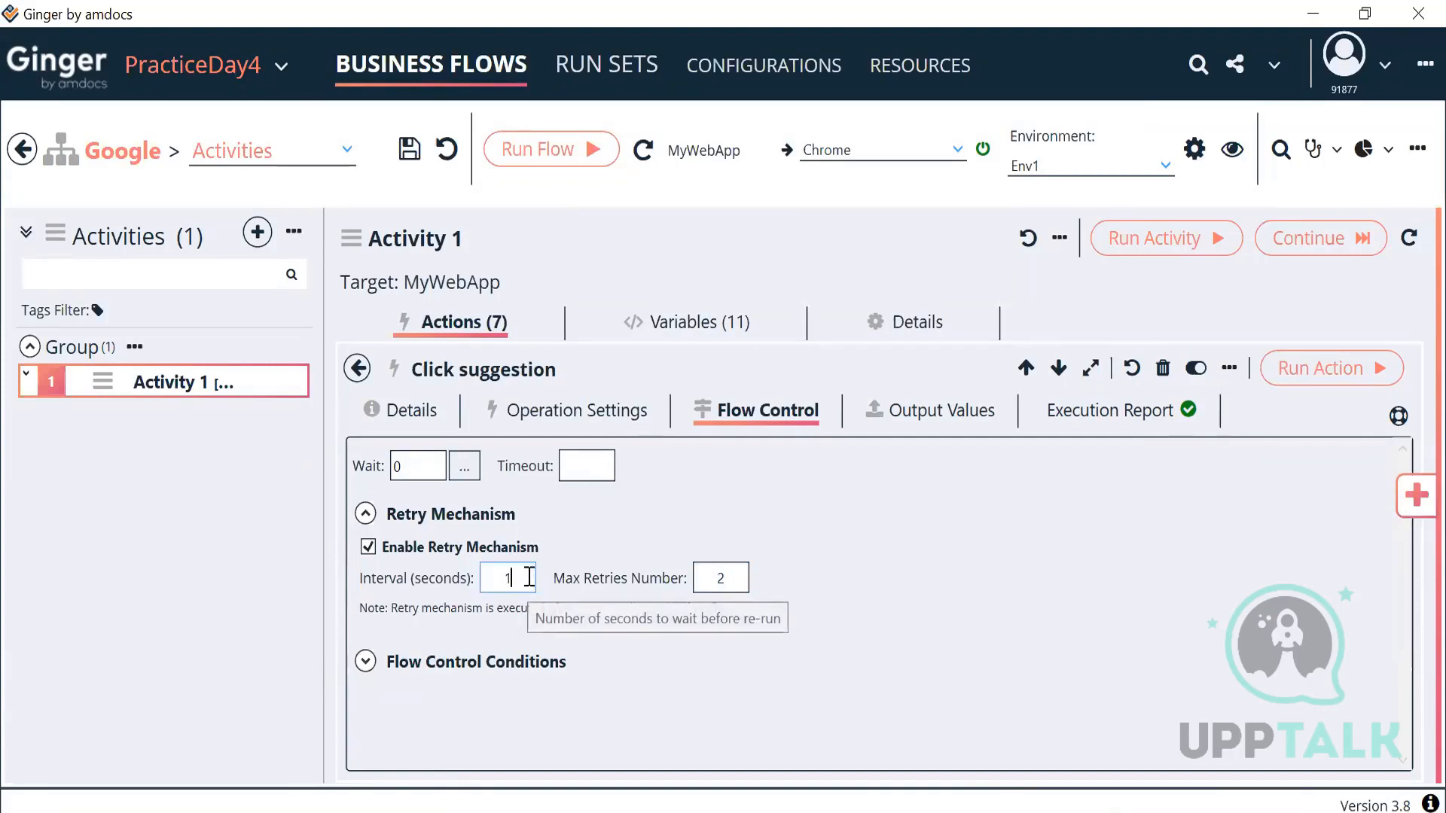
{"action": "left_click", "coordinate": [719, 578]}
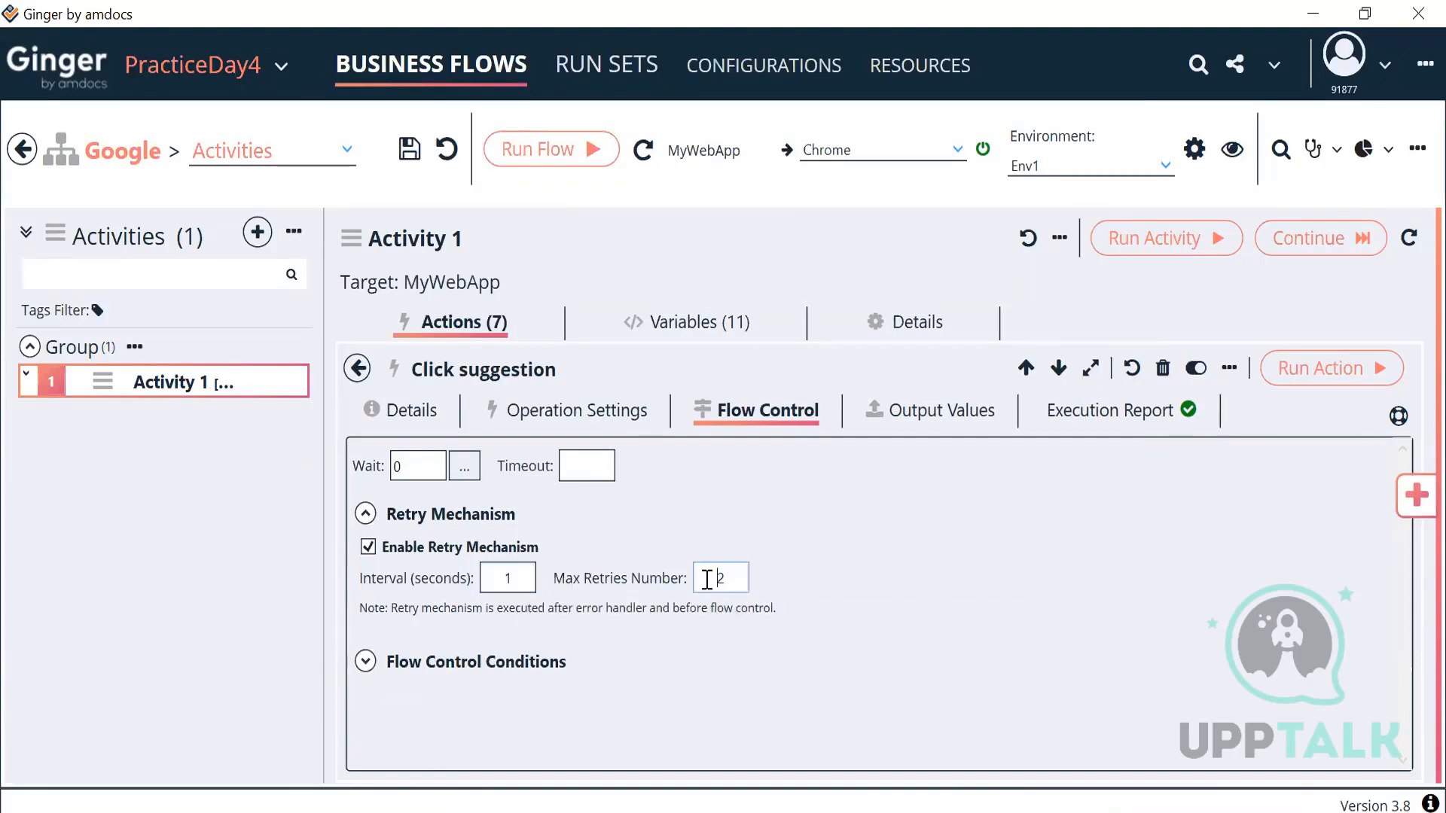
{"action": "left_click", "coordinate": [357, 369]}
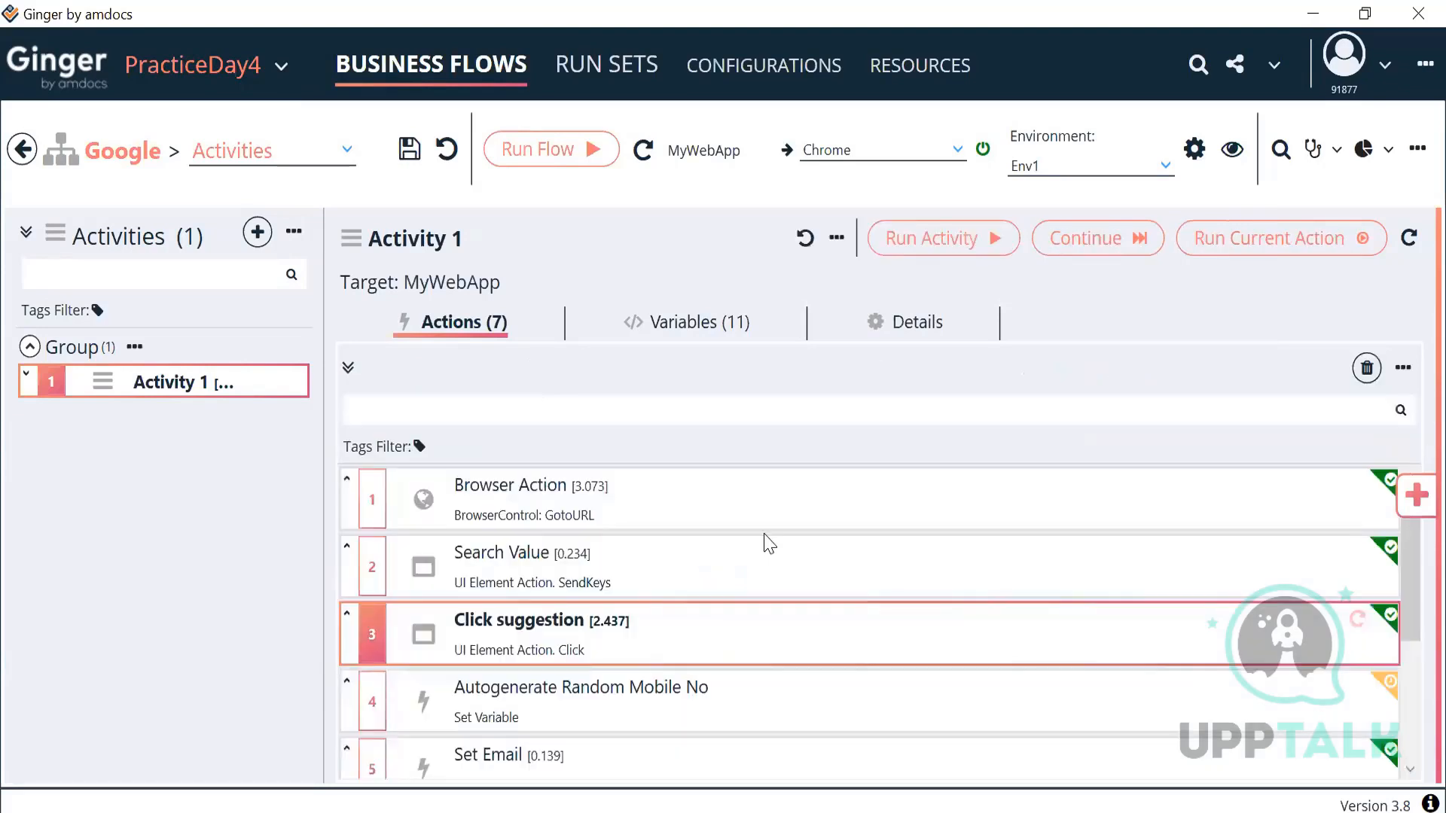
Step: Run Activity 1 and review the results, with Click suggestion failing on an invalid selector
{"action": "left_click", "coordinate": [947, 238]}
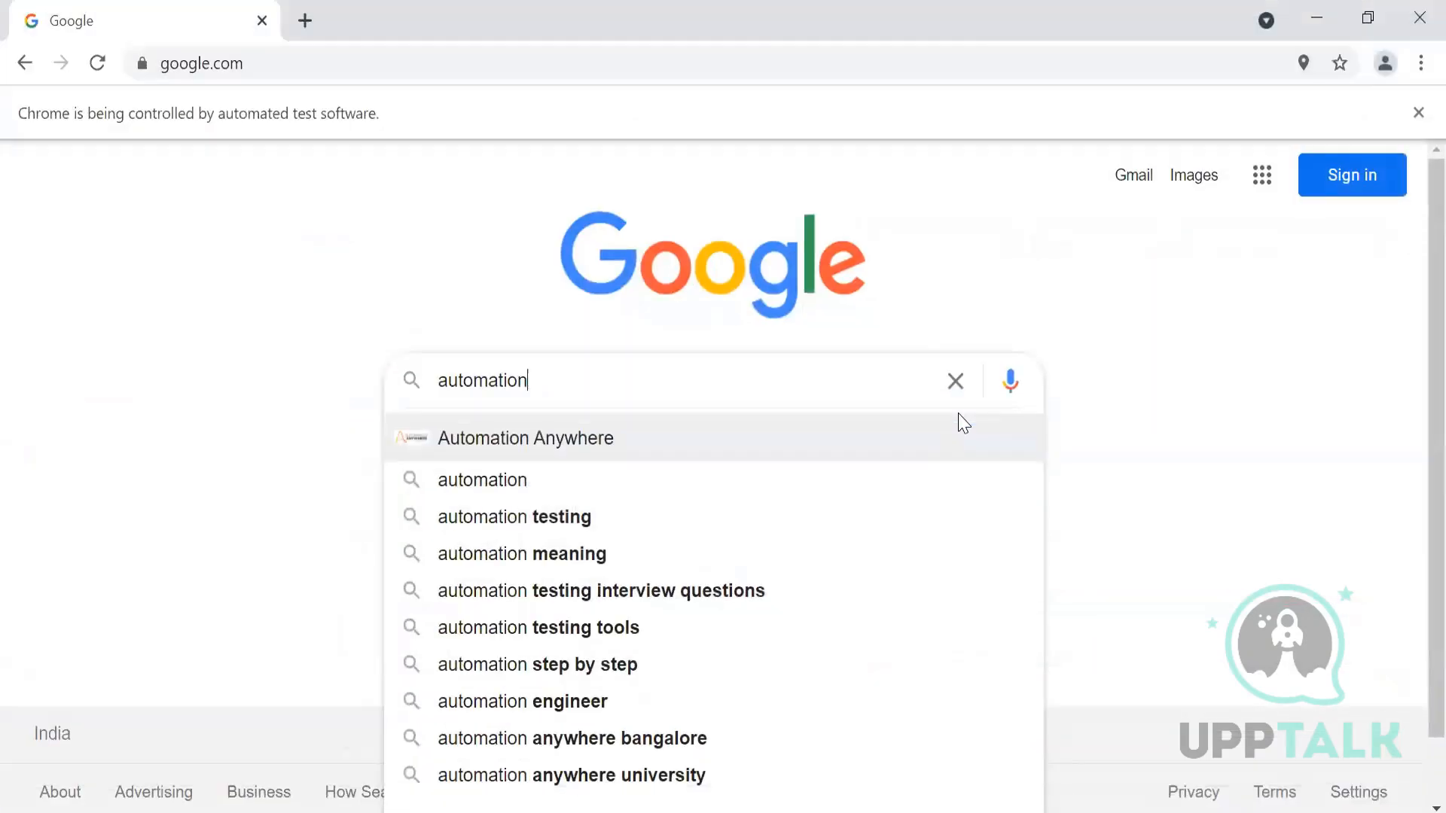
{"action": "key", "text": "alt+Tab"}
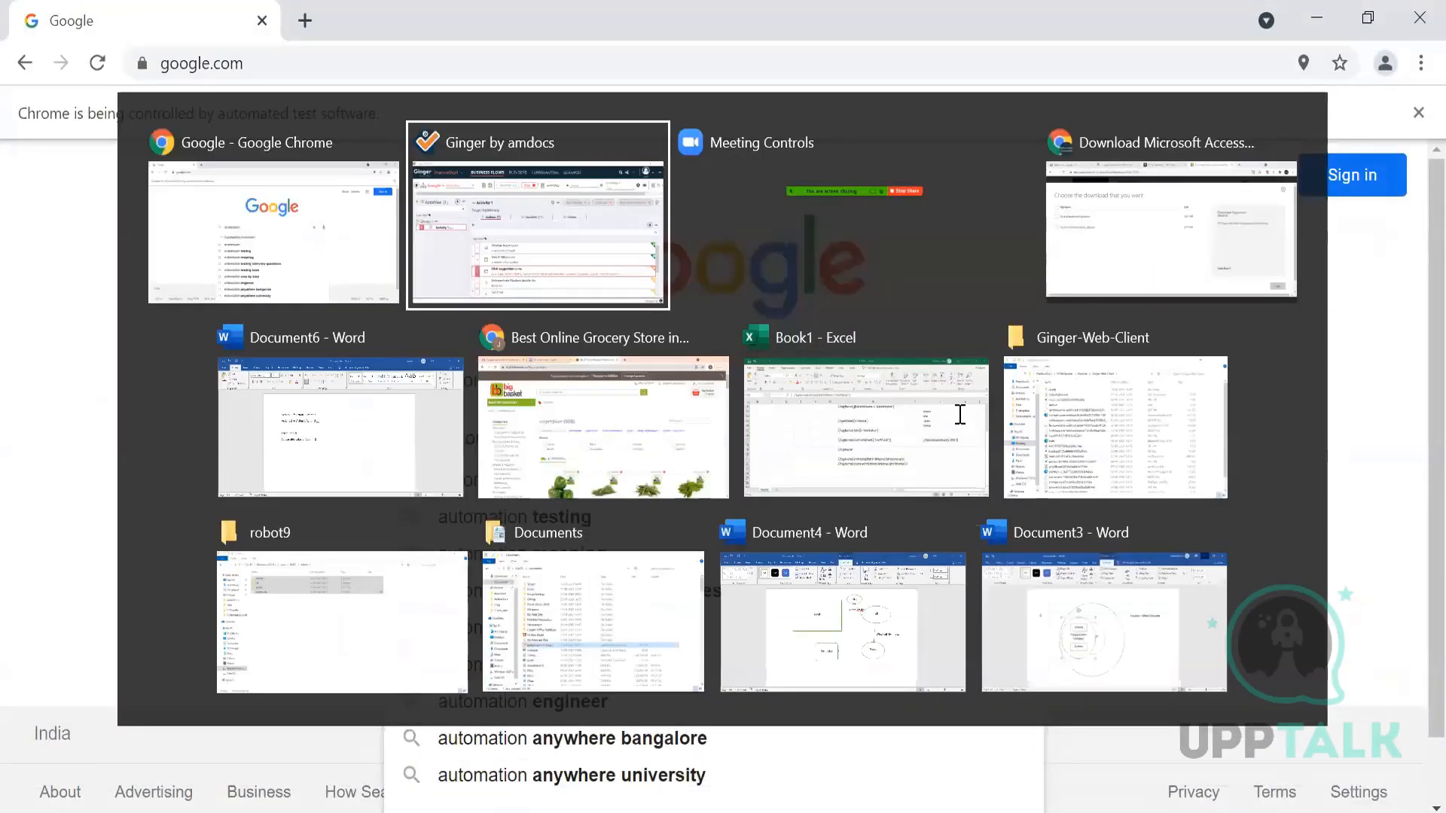
{"action": "scroll", "coordinate": [834, 610], "scroll_direction": "up", "scroll_amount": 3}
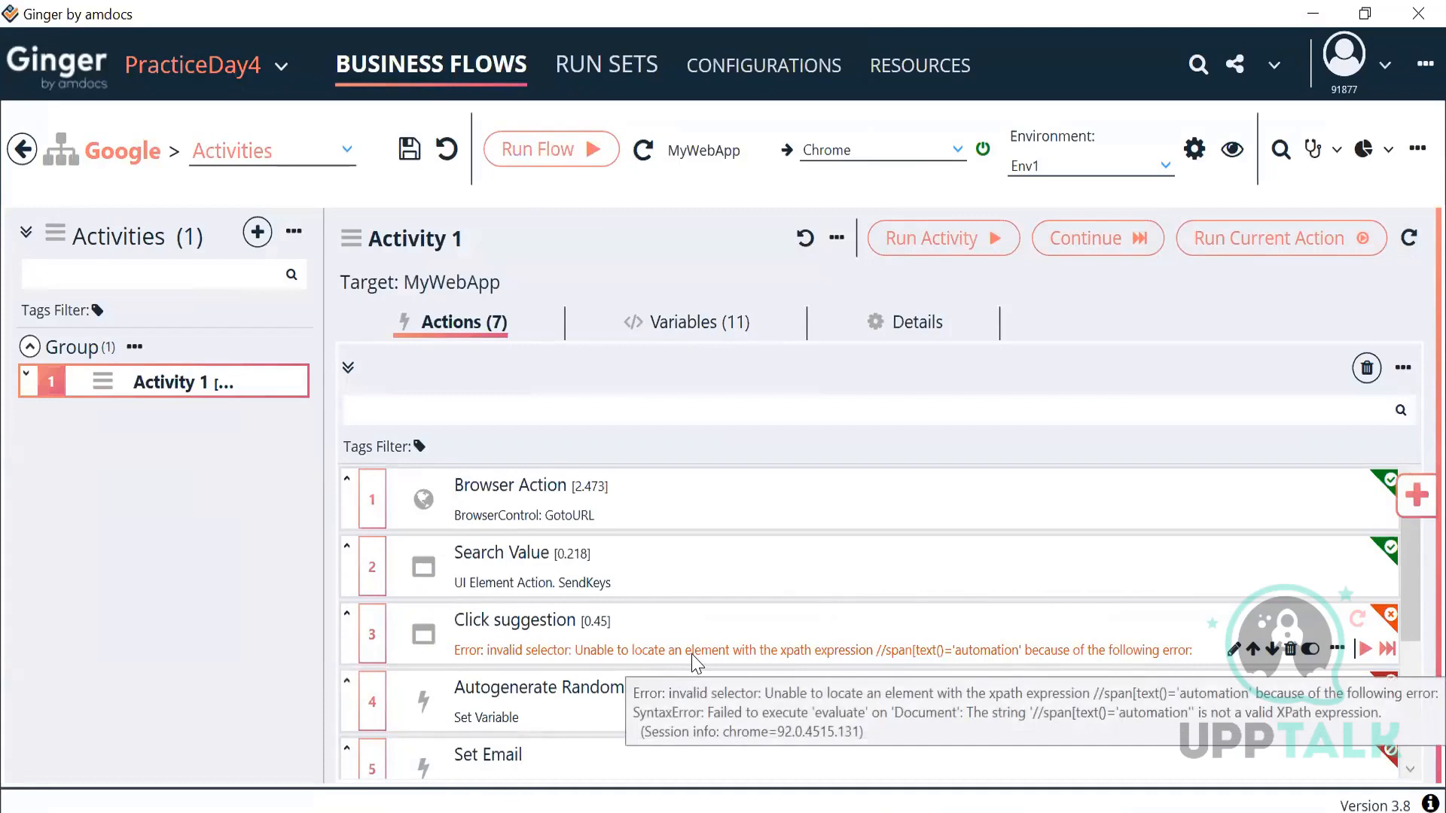
Step: Raise Click suggestion's Max Retries Number from 2 to 7
{"action": "double_click", "coordinate": [753, 650]}
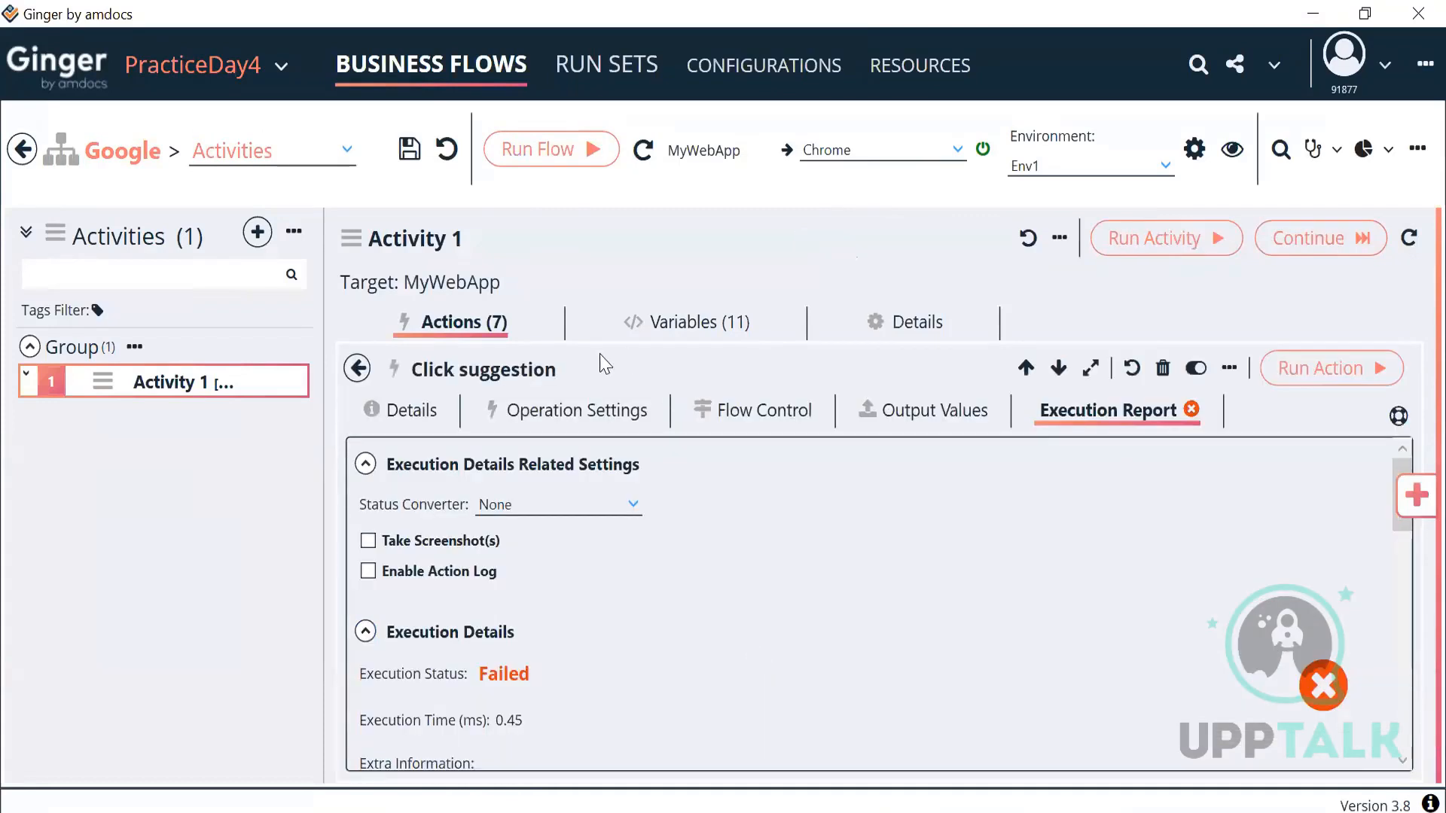
{"action": "left_click", "coordinate": [730, 411]}
{"action": "left_click", "coordinate": [724, 579]}
{"action": "key", "text": "BackSpace"}
{"action": "type", "text": "7"}
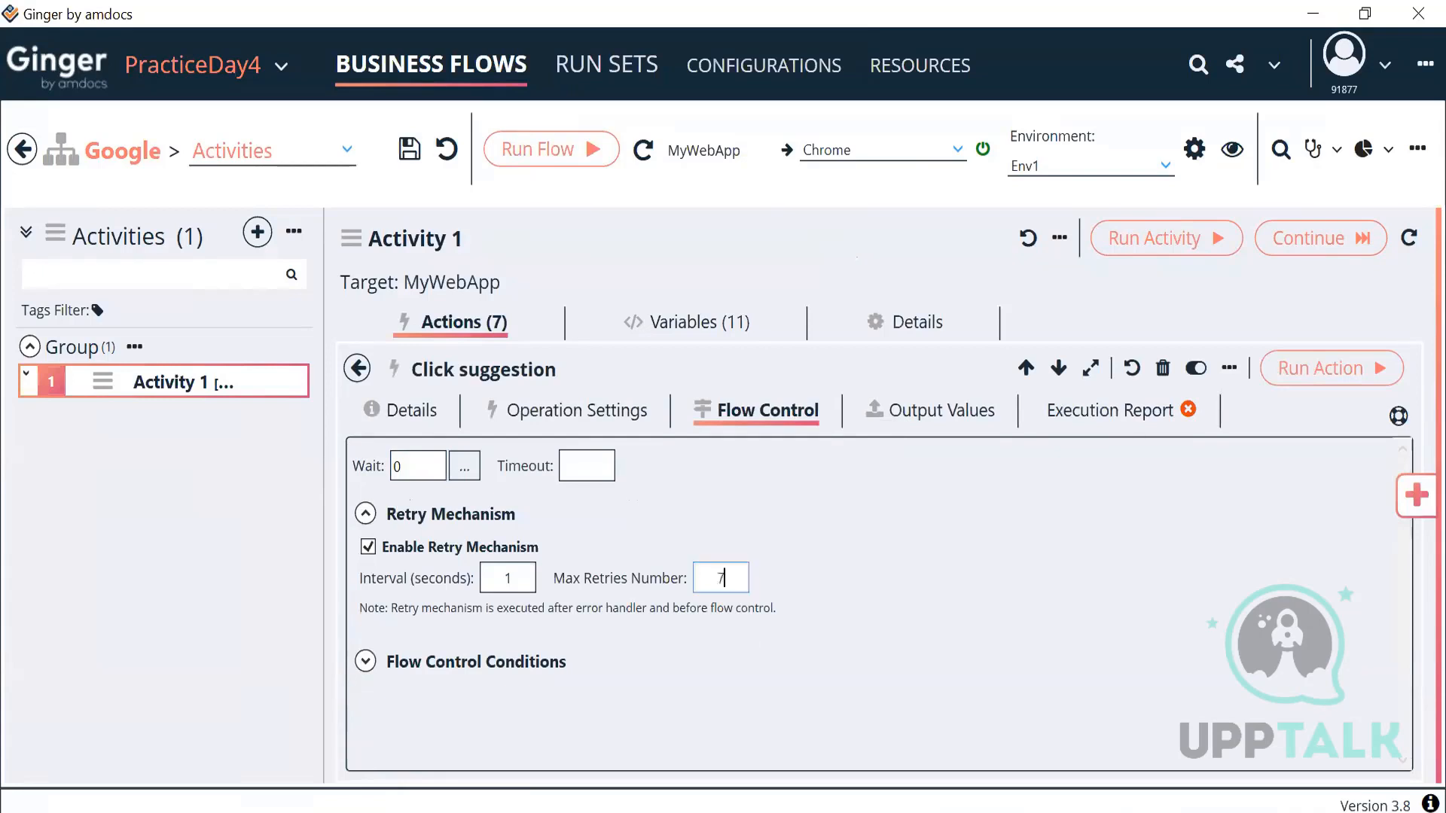
{"action": "left_click", "coordinate": [353, 370]}
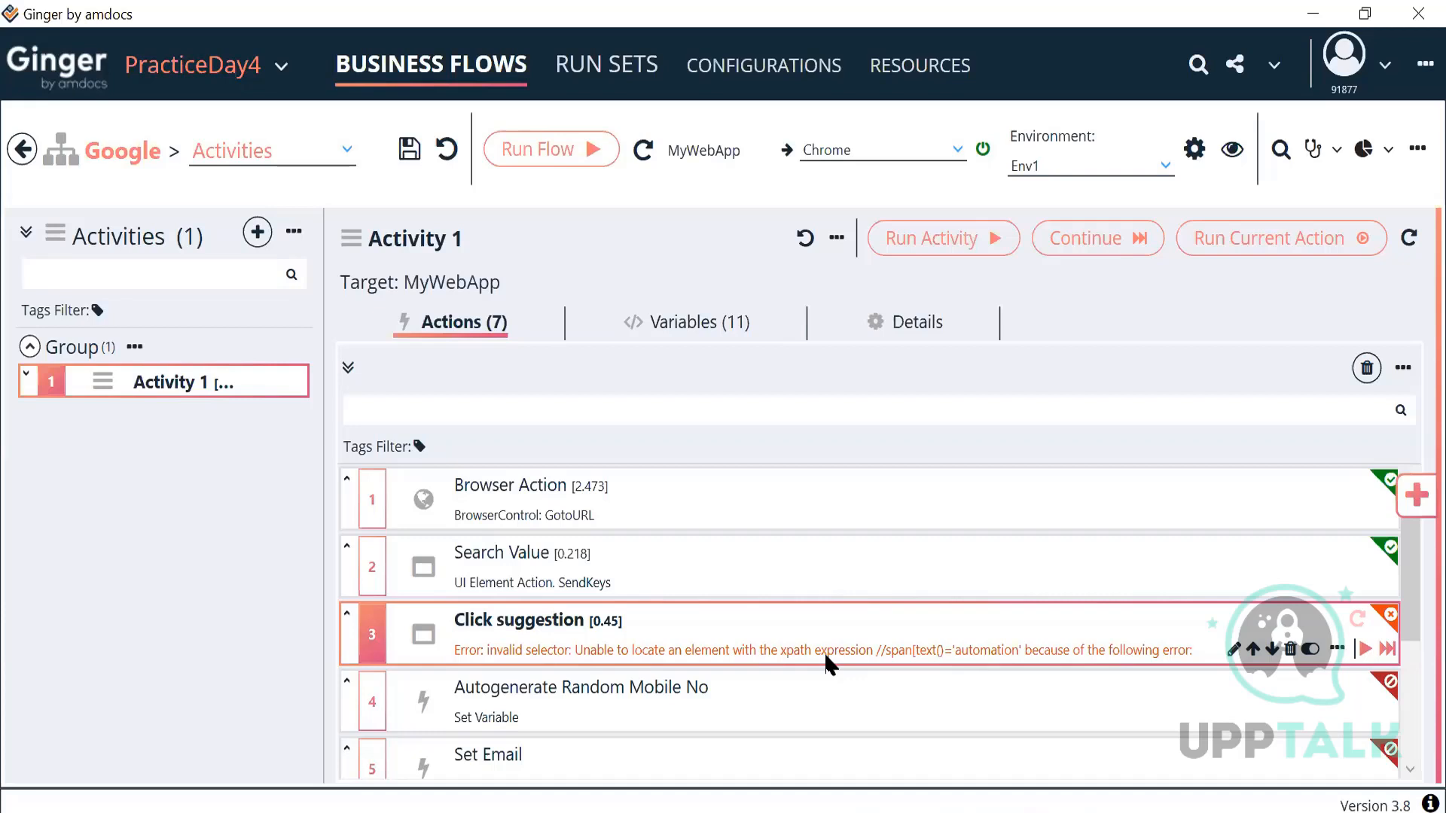
Step: Inspect Click suggestion's locator settings and its Flow Control retry interval and maximum retries
{"action": "double_click", "coordinate": [845, 640]}
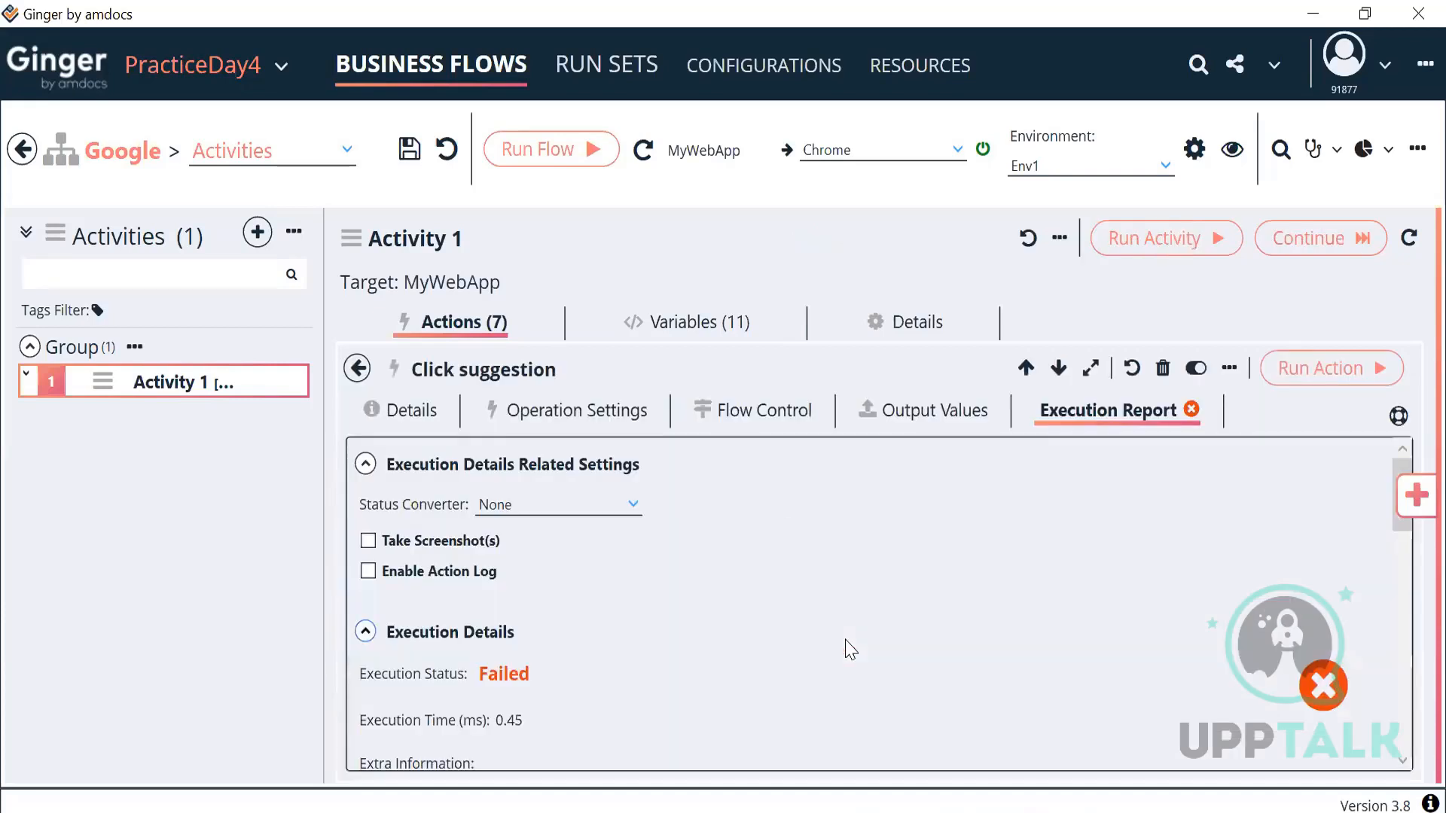
{"action": "left_click", "coordinate": [603, 411]}
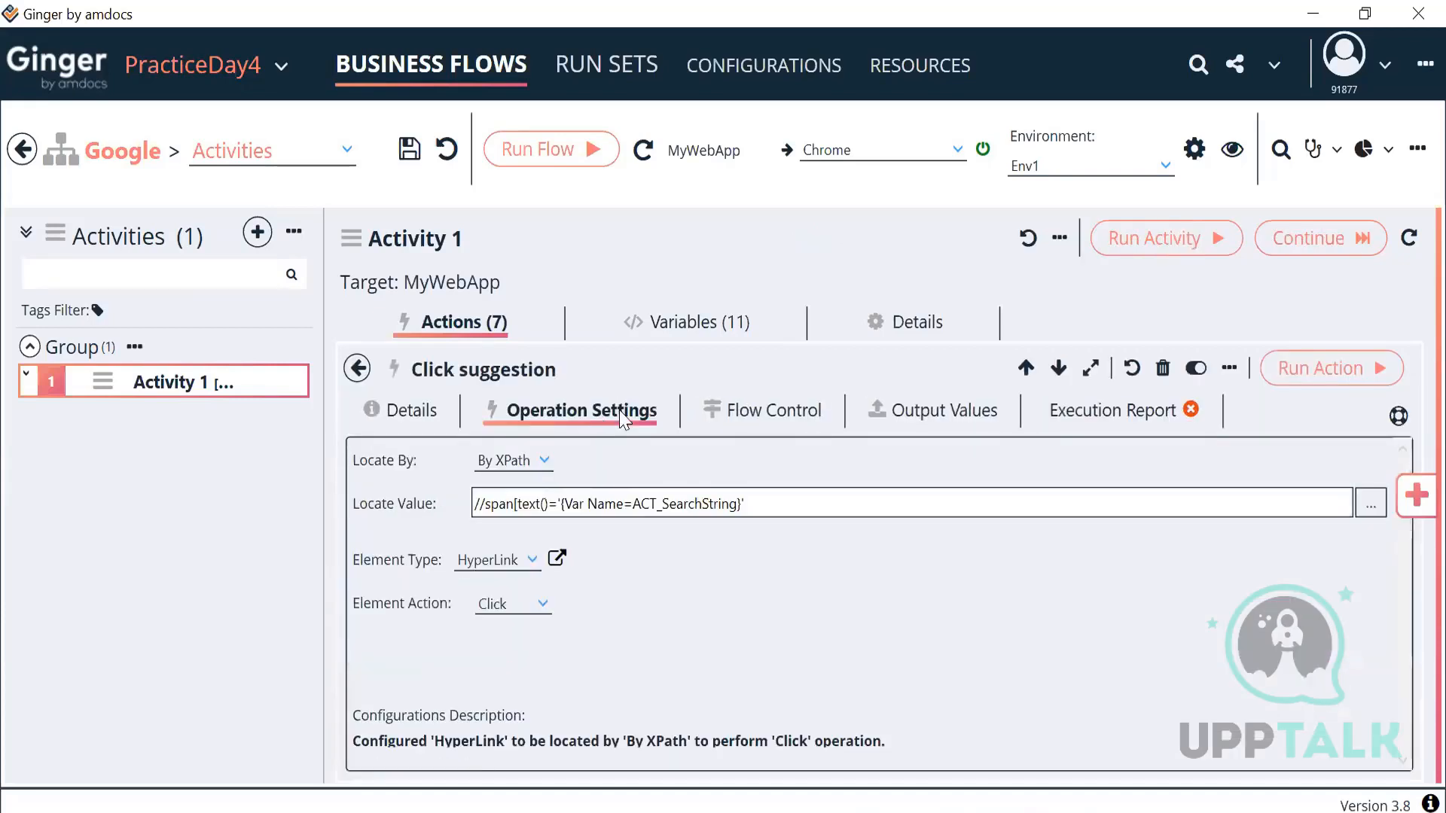
{"action": "left_click", "coordinate": [751, 423]}
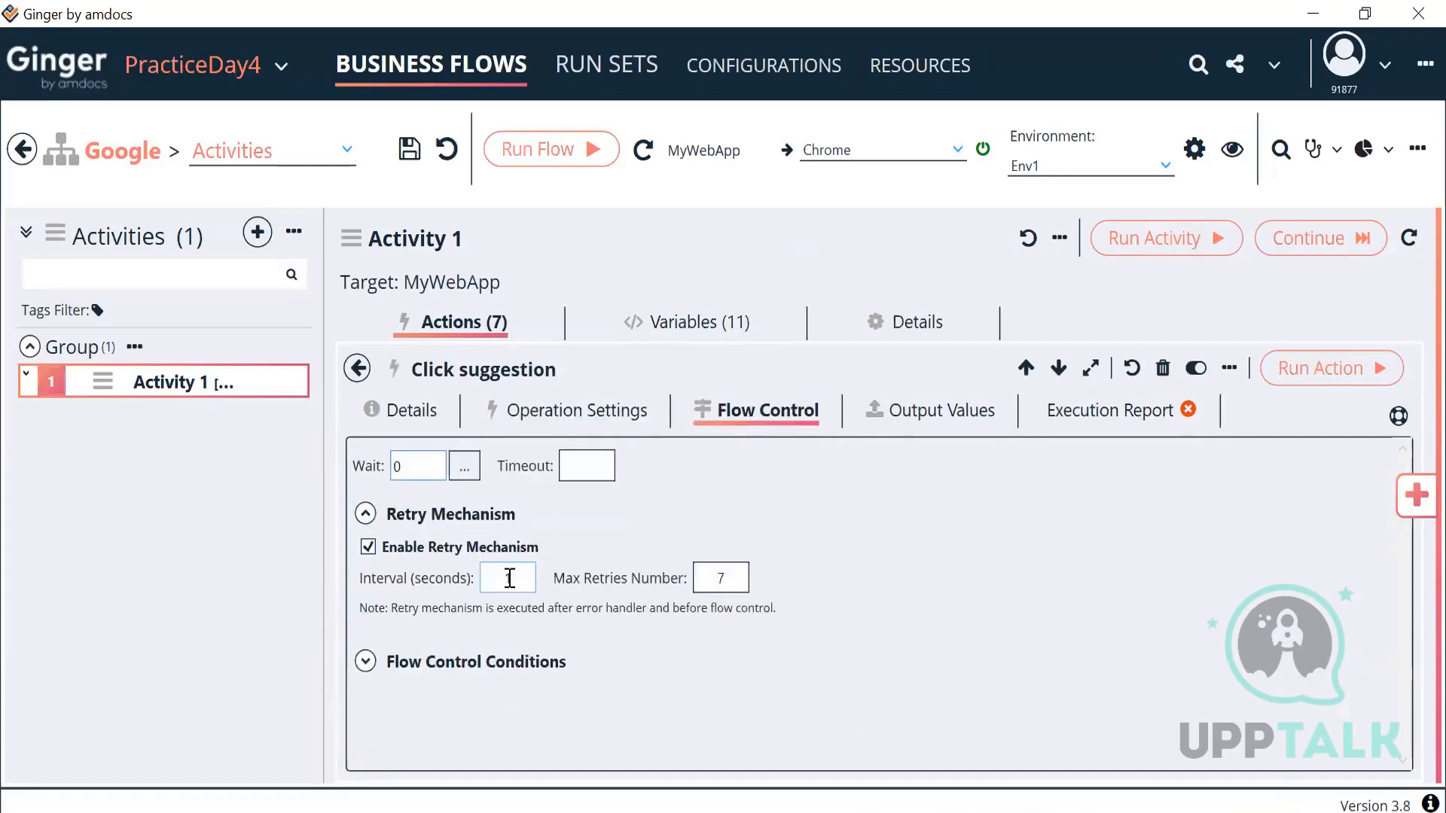
{"action": "left_click_drag", "start_coordinate": [703, 580], "coordinate": [760, 582]}
{"action": "left_click_drag", "start_coordinate": [522, 580], "coordinate": [487, 584]}
Step: Rerun Activity 1 from the action list and scroll back to the top
{"action": "left_click", "coordinate": [357, 368]}
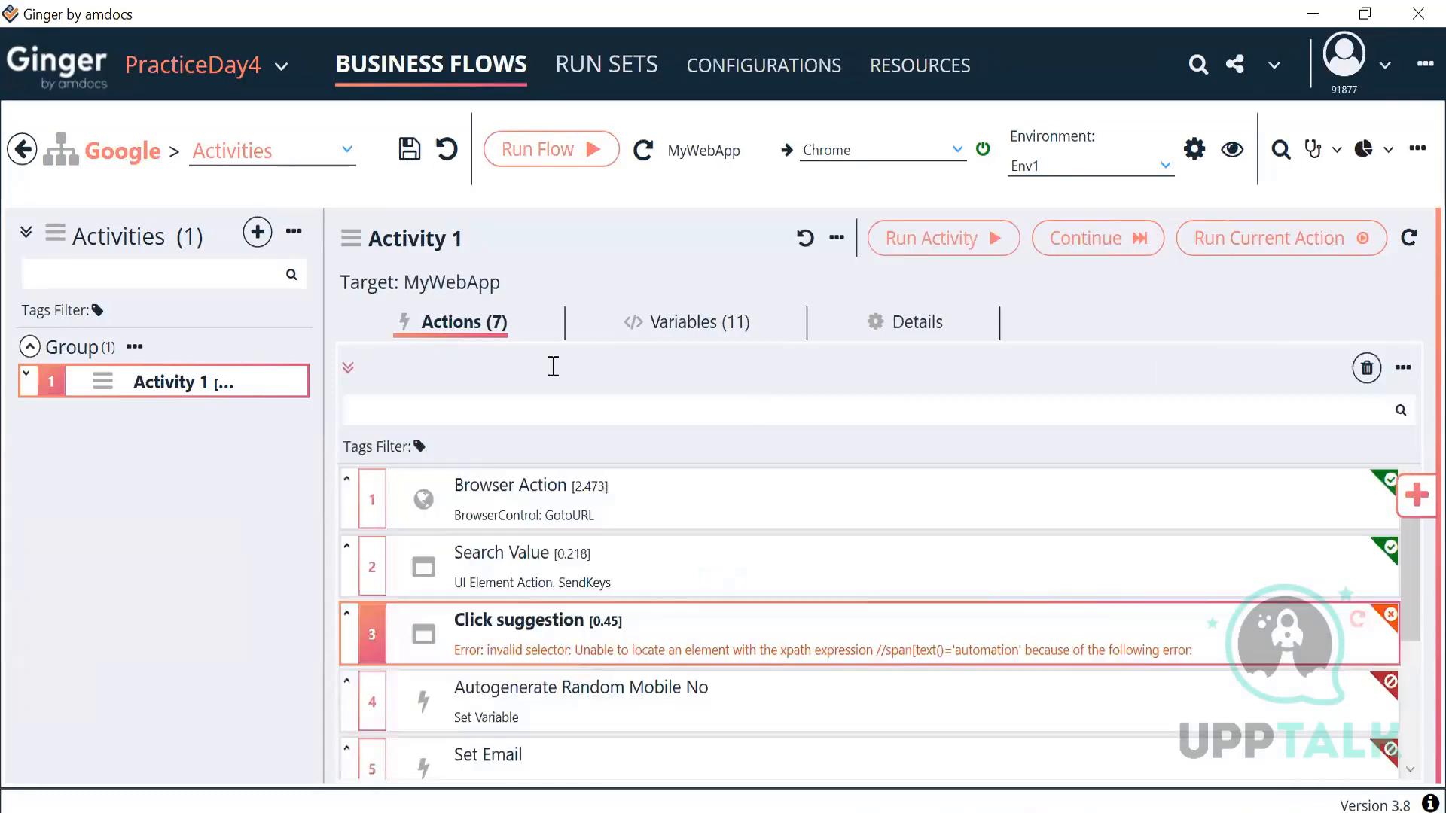
{"action": "left_click", "coordinate": [925, 245]}
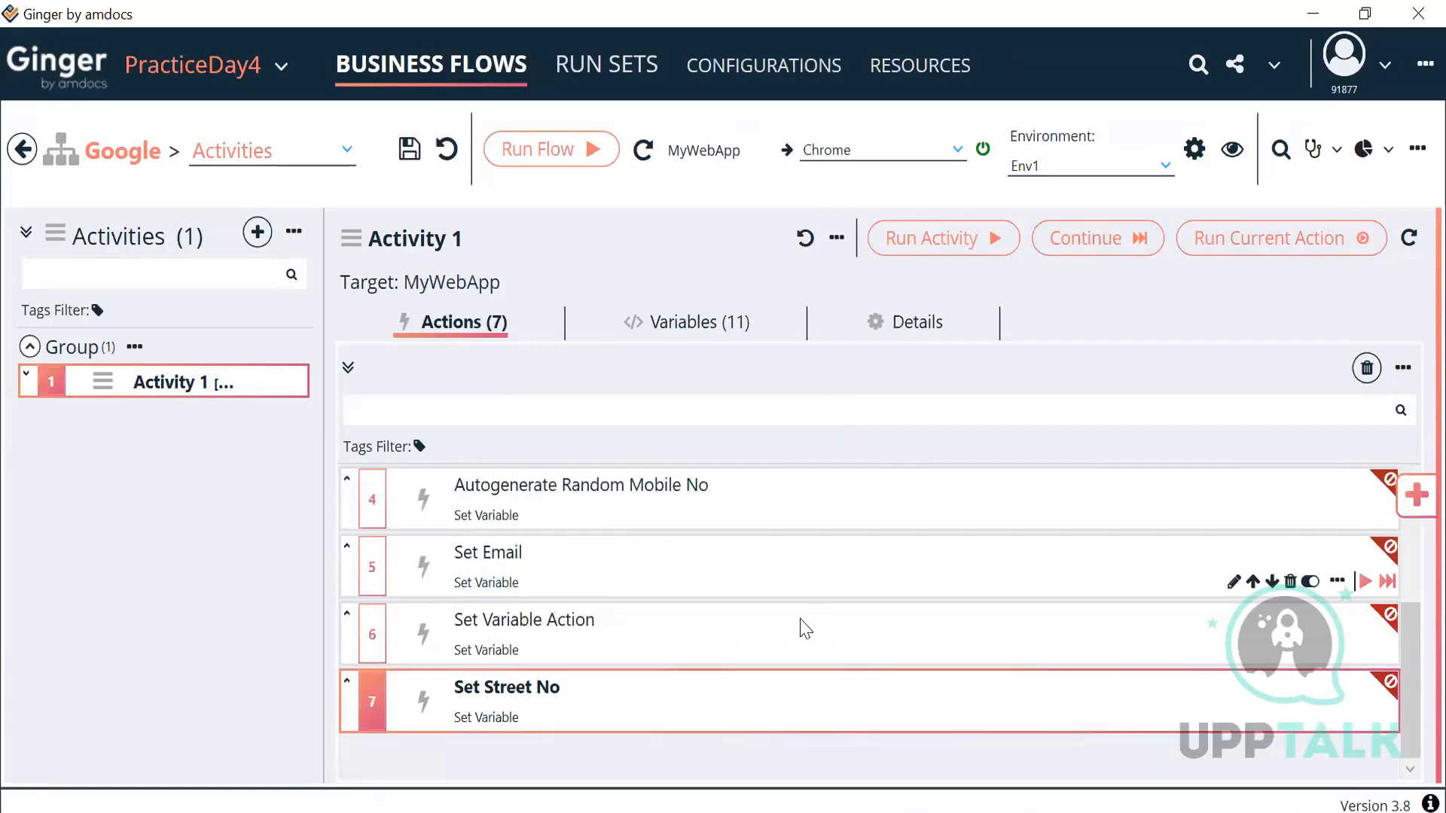
{"action": "scroll", "coordinate": [791, 641], "scroll_direction": "up", "scroll_amount": 3}
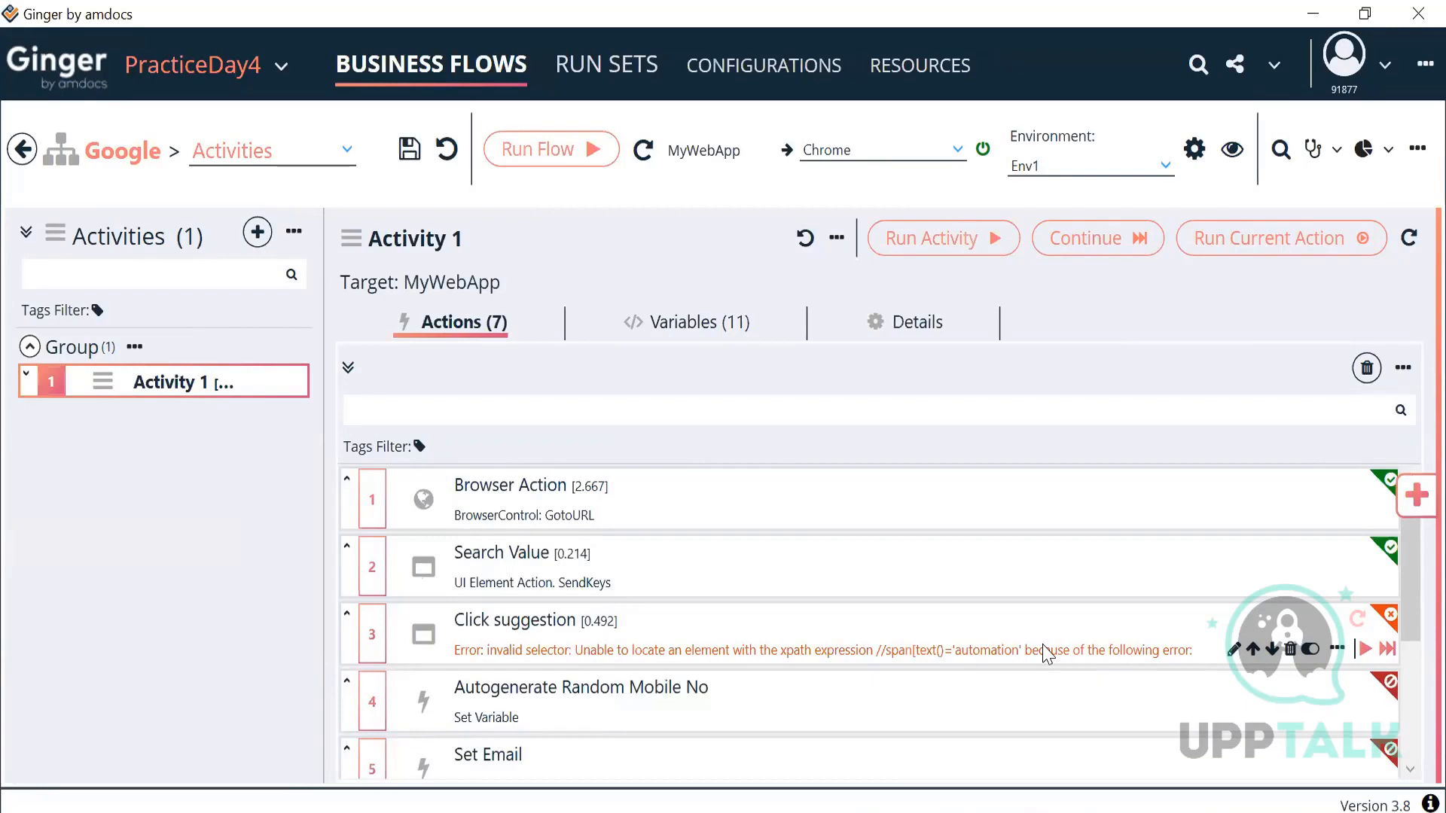
Step: Change Click suggestion's Flow Control Wait value from 0 to 10
{"action": "double_click", "coordinate": [1047, 653]}
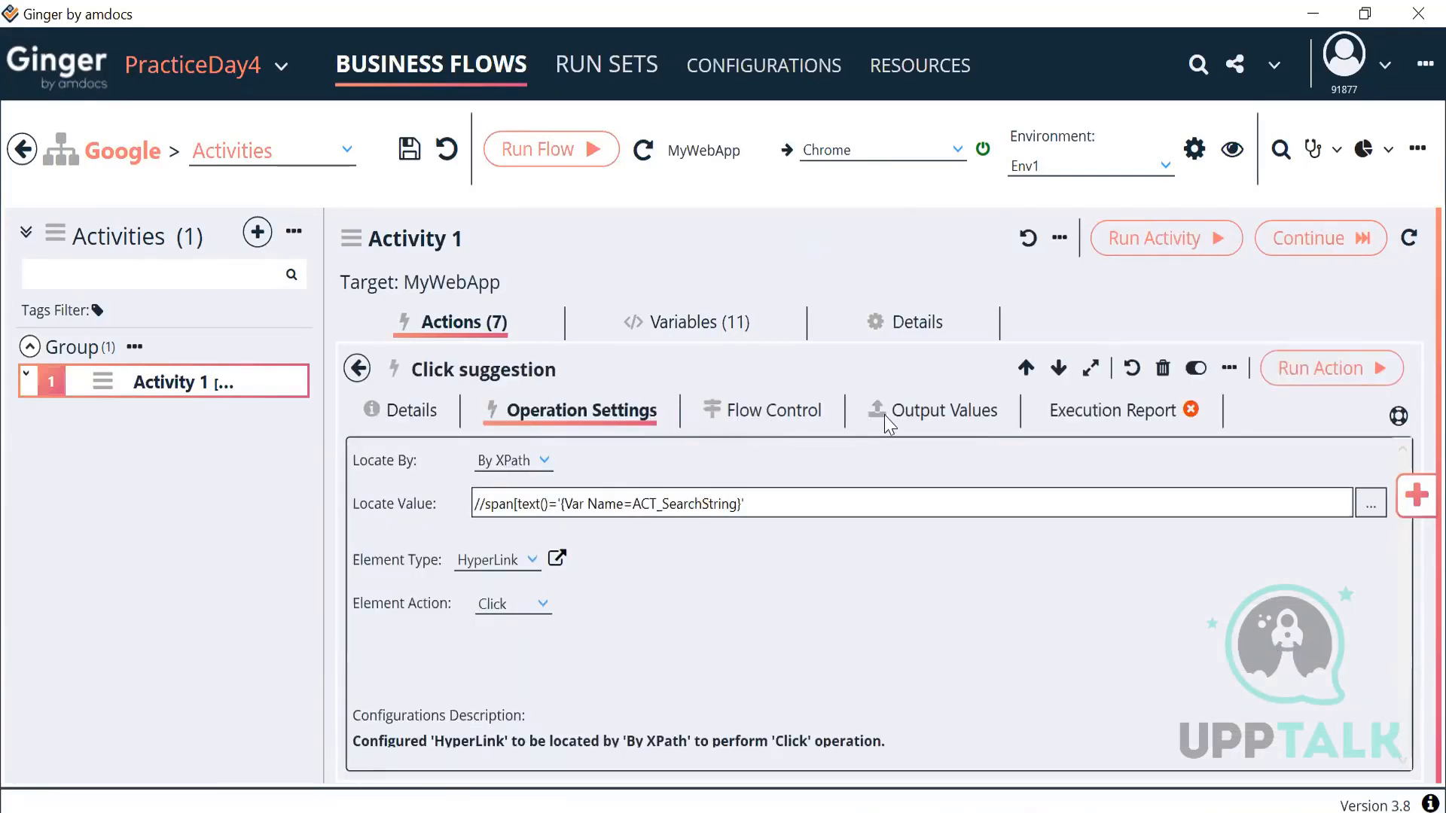
{"action": "left_click", "coordinate": [796, 416]}
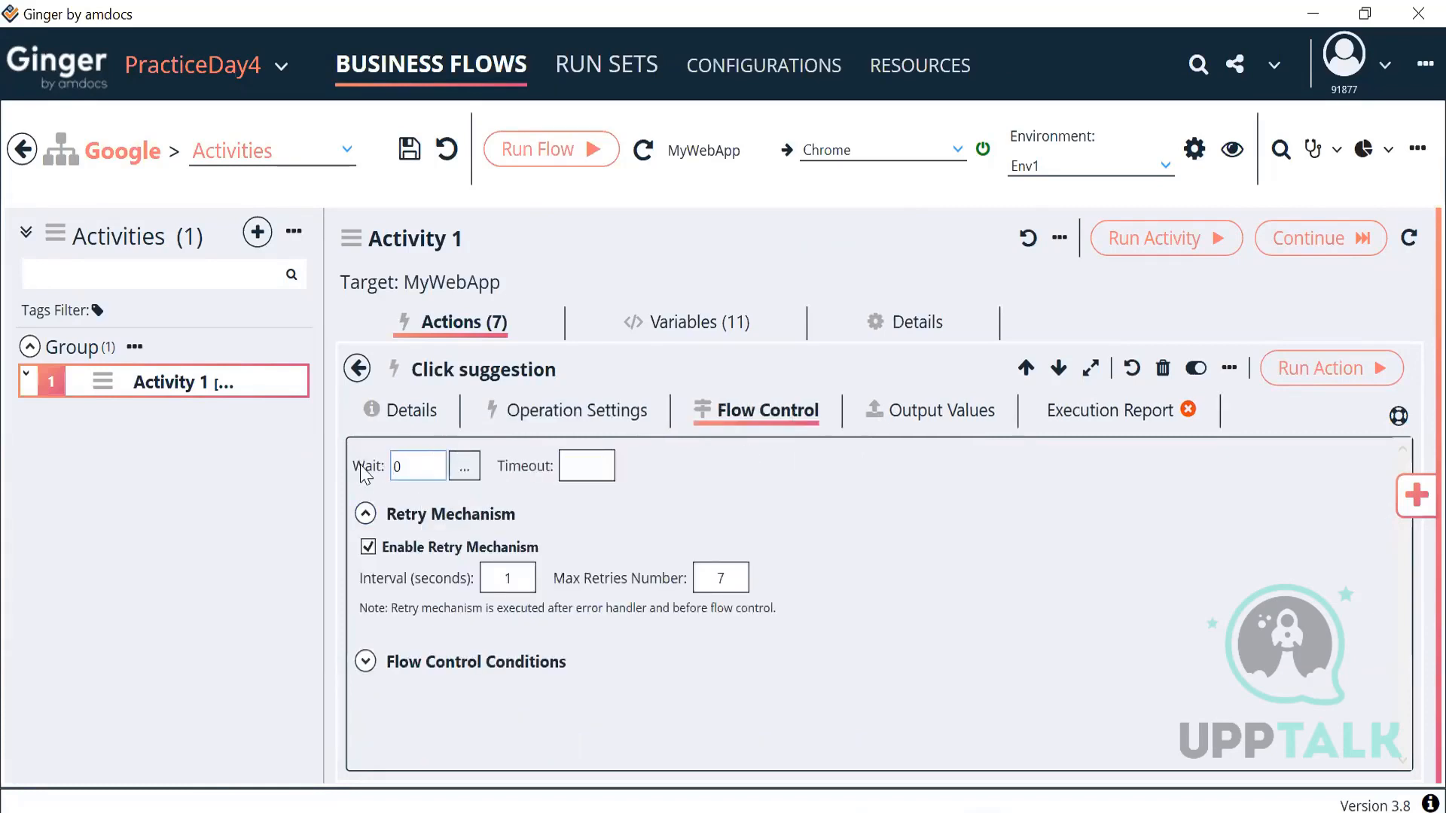
{"action": "left_click", "coordinate": [412, 464]}
{"action": "key", "text": "BackSpace"}
{"action": "type", "text": "10"}
Step: Add a Smart Sync Action to Activity 1 from the Actions Library's Platform Actions
{"action": "left_click", "coordinate": [566, 410]}
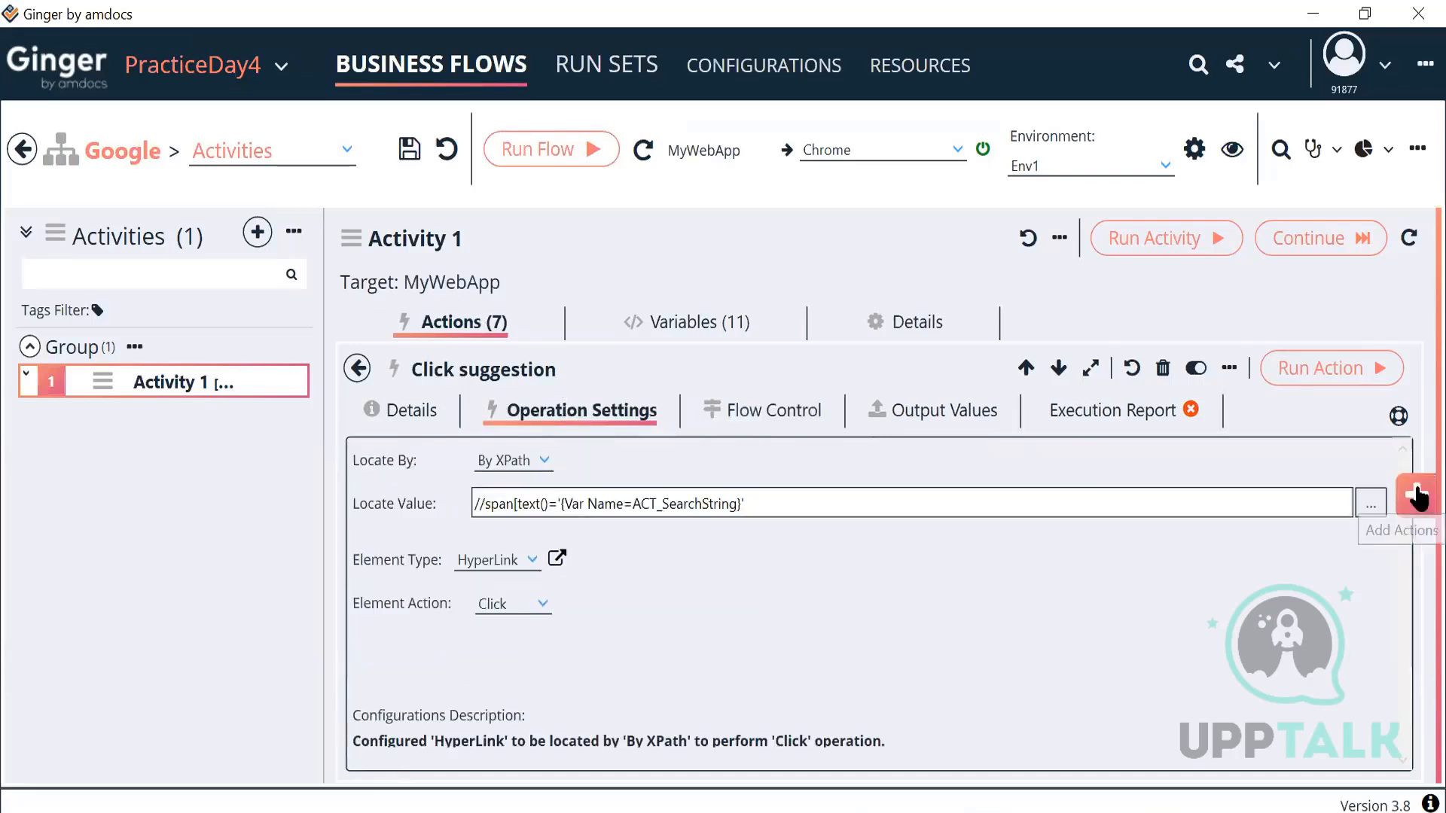
{"action": "left_click", "coordinate": [1415, 495]}
{"action": "double_click", "coordinate": [1096, 356]}
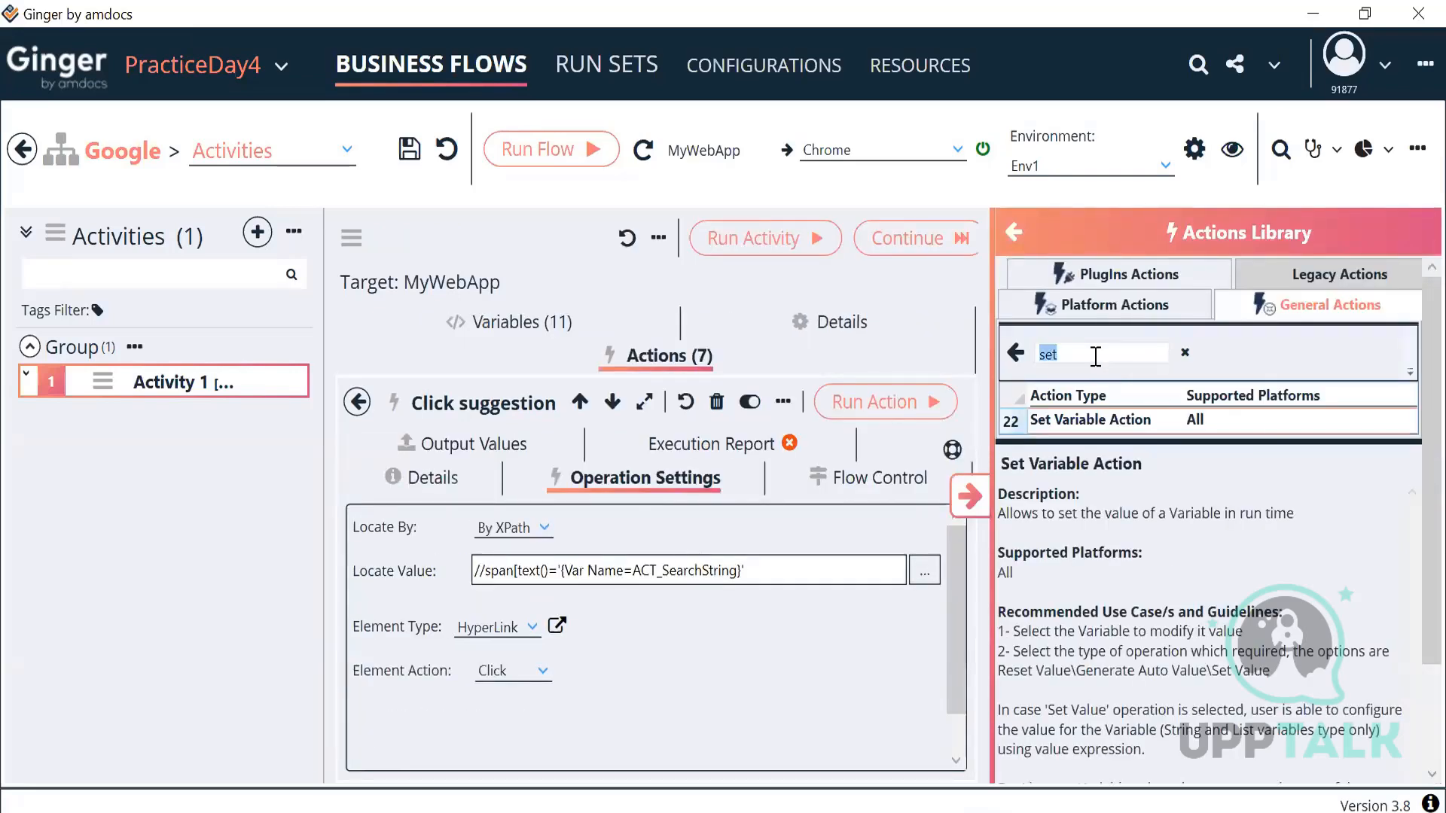
{"action": "key", "text": "BackSpace"}
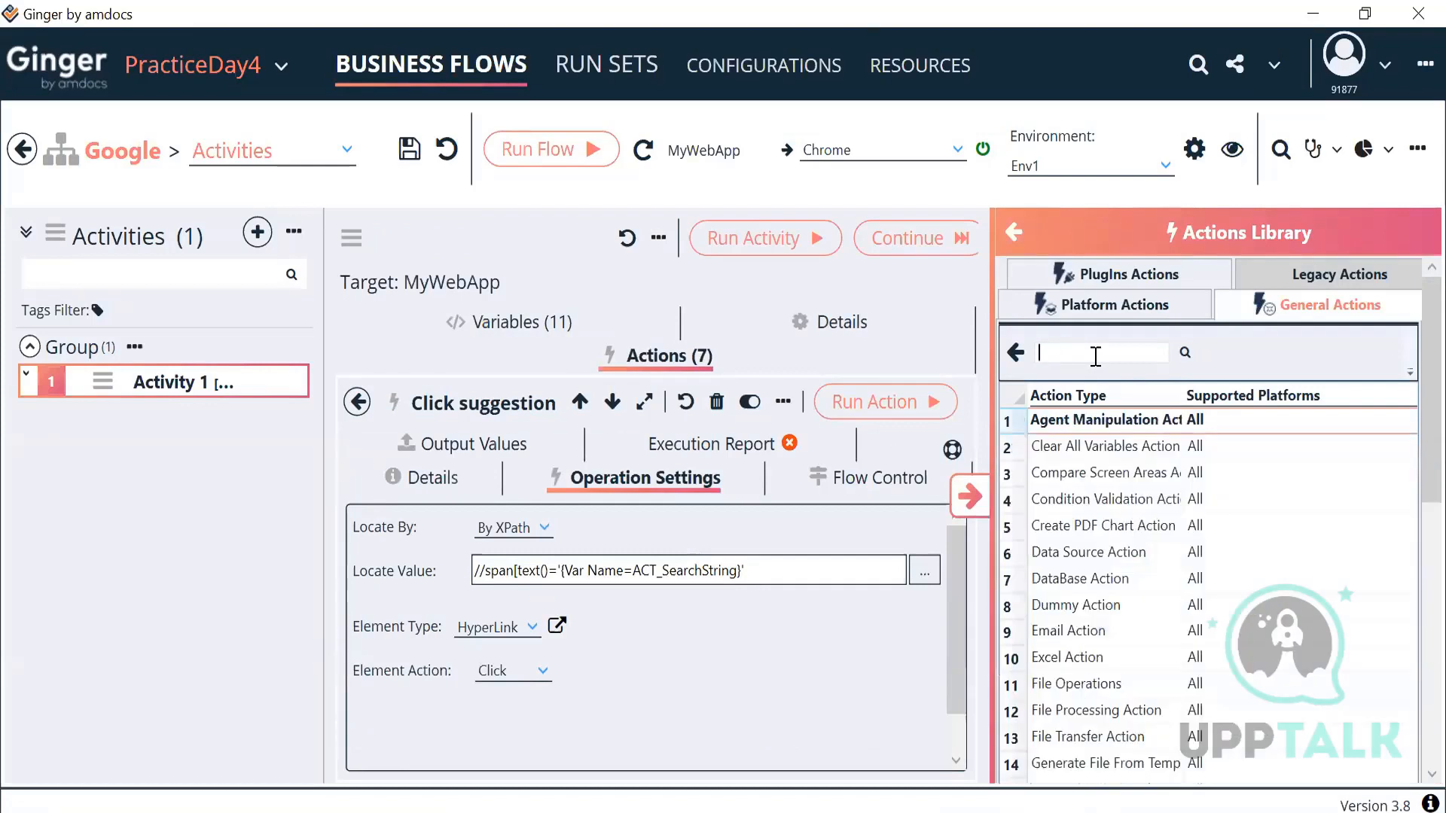
{"action": "left_click", "coordinate": [1108, 310]}
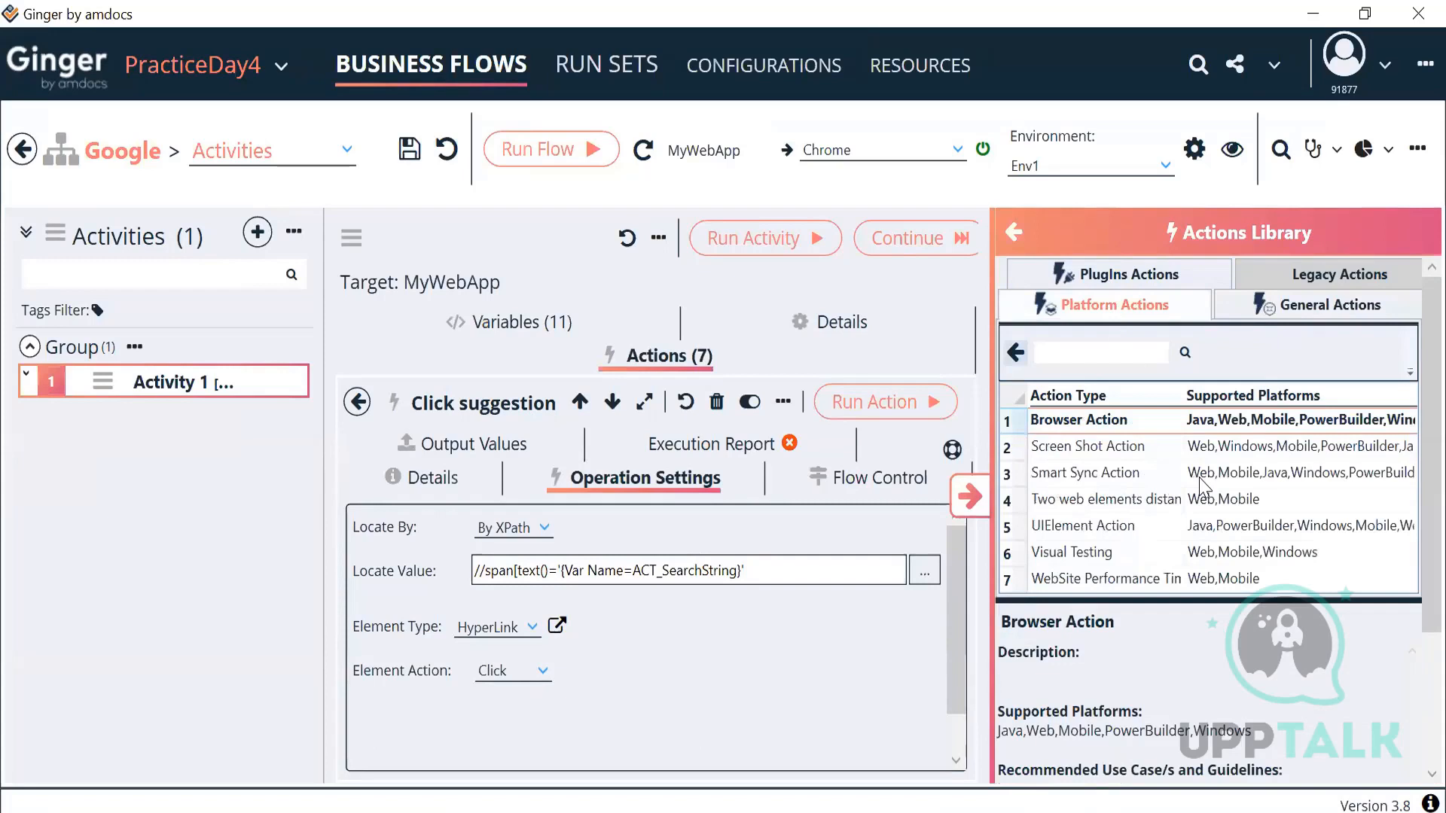
{"action": "left_click", "coordinate": [1128, 482]}
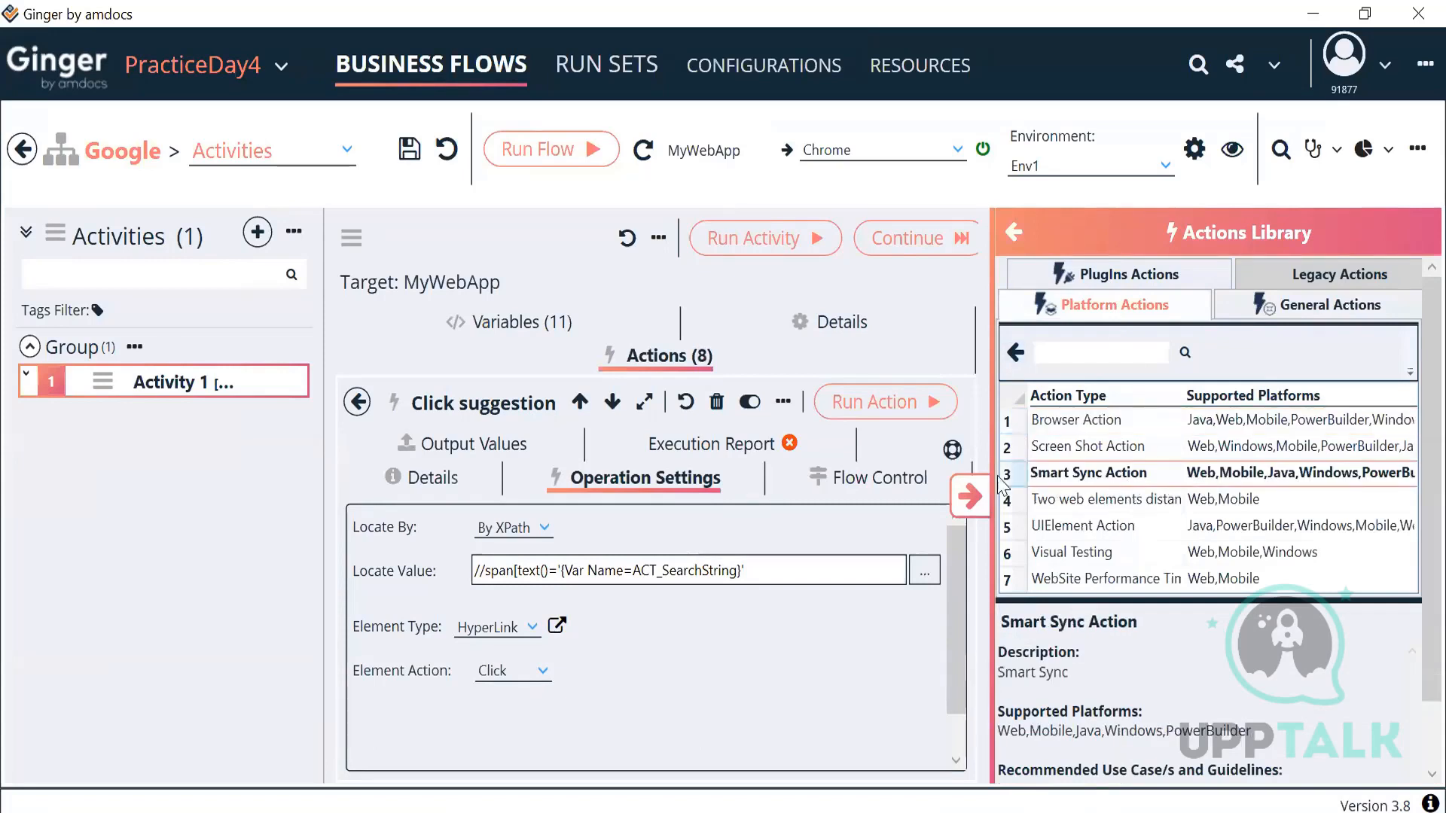
{"action": "left_click", "coordinate": [970, 496]}
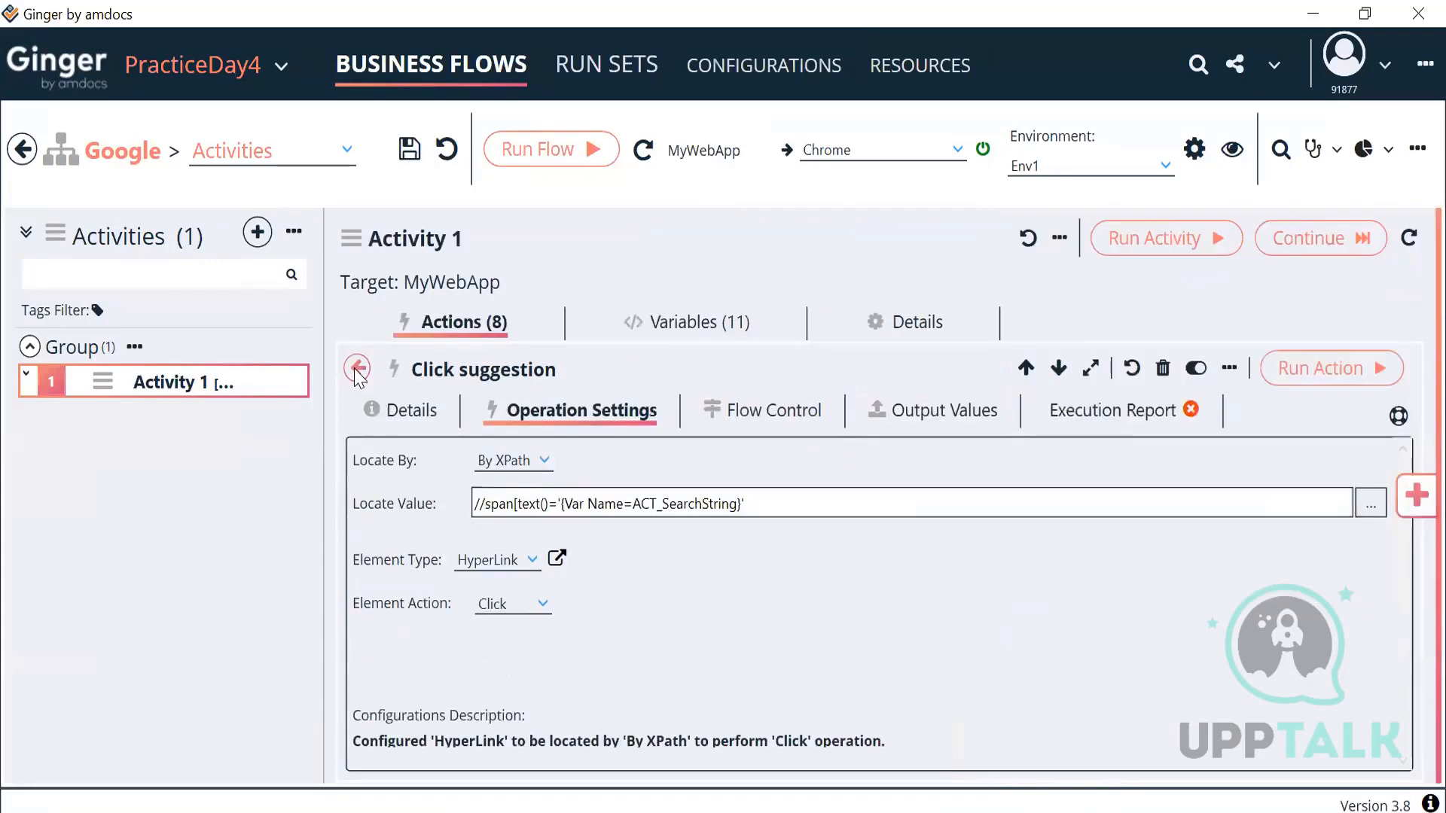
Step: Open the new Smart Sync Action's settings from Activity 1's action list
{"action": "left_click", "coordinate": [357, 368]}
{"action": "scroll", "coordinate": [595, 655], "scroll_direction": "down", "scroll_amount": 3}
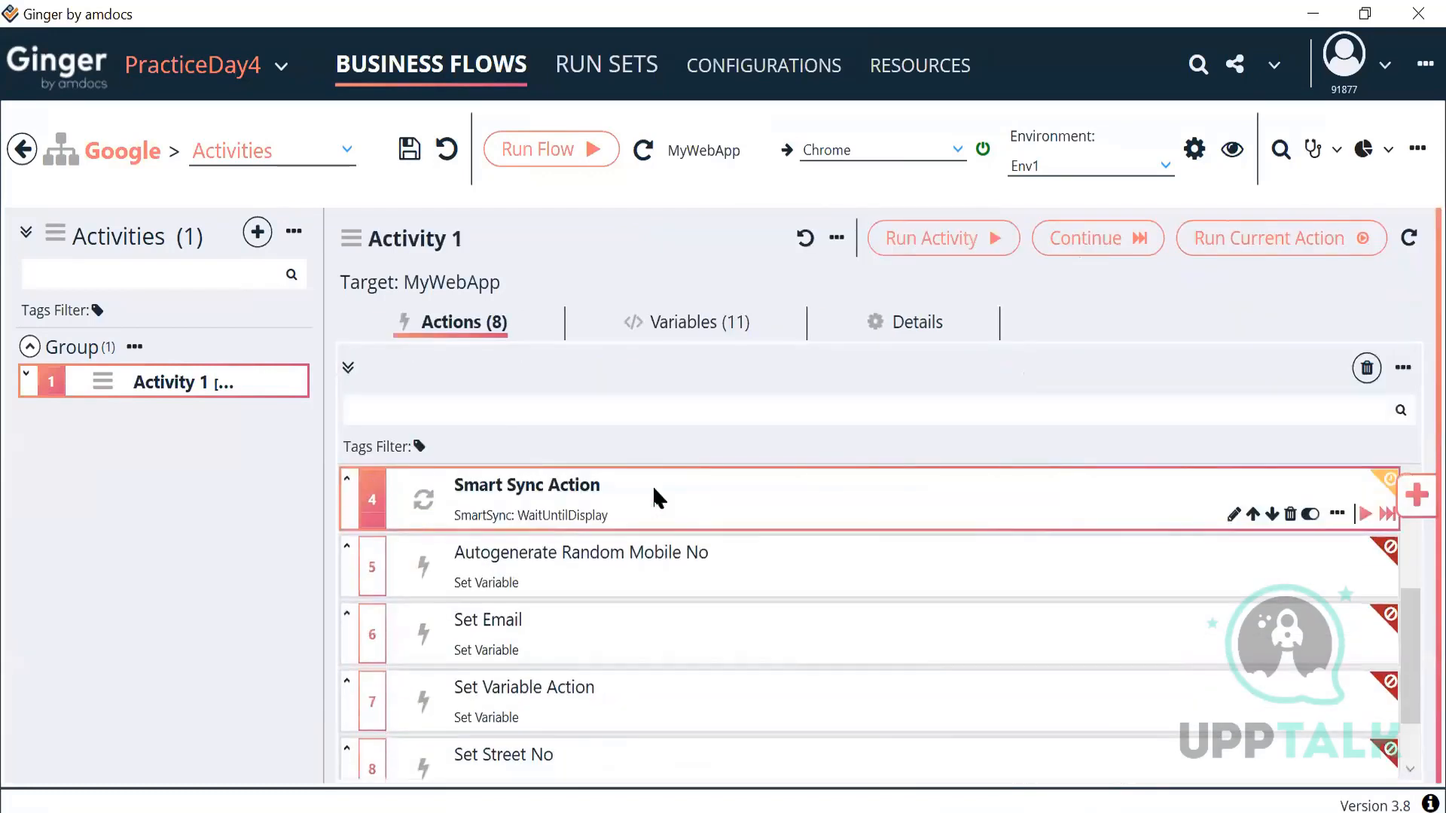
{"action": "double_click", "coordinate": [654, 493]}
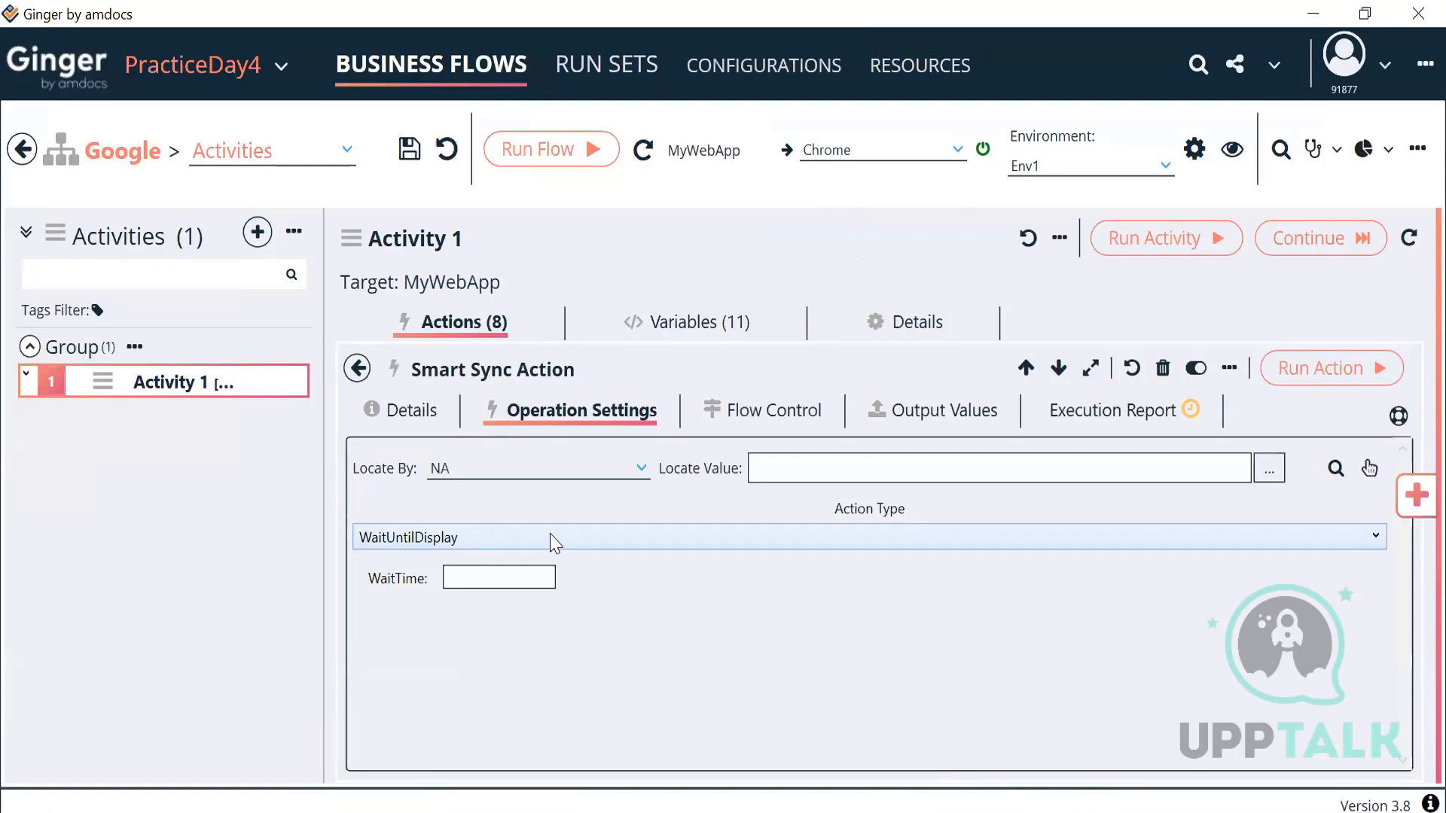
Step: Review the Smart Sync wait types and keep WaitUntilDisplay as the action type
{"action": "left_click", "coordinate": [555, 539]}
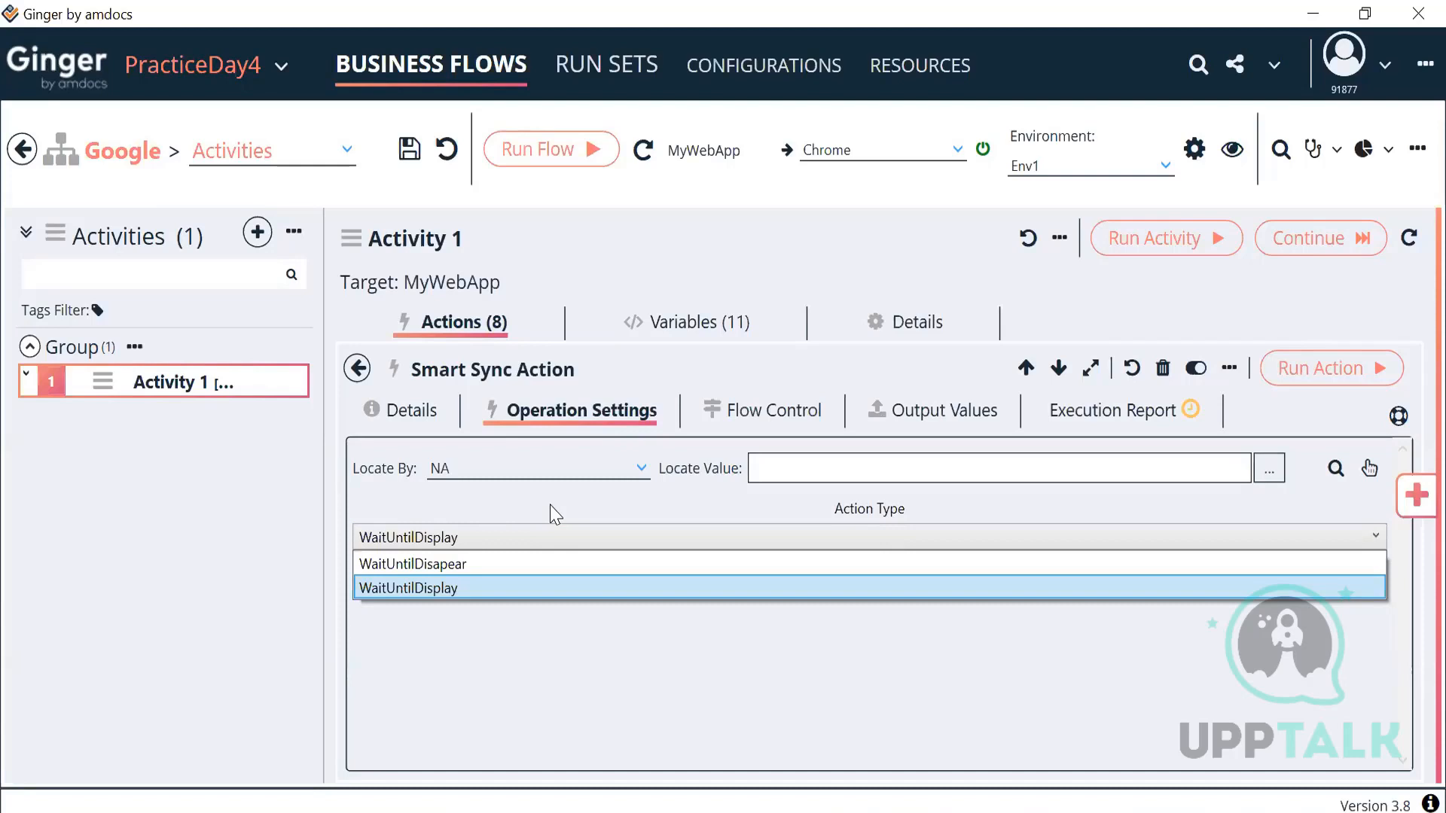
{"action": "key", "text": "Return"}
Step: In Chrome, go to bigbasket.com and search for 'vegetables'
{"action": "key", "text": "alt+Tab"}
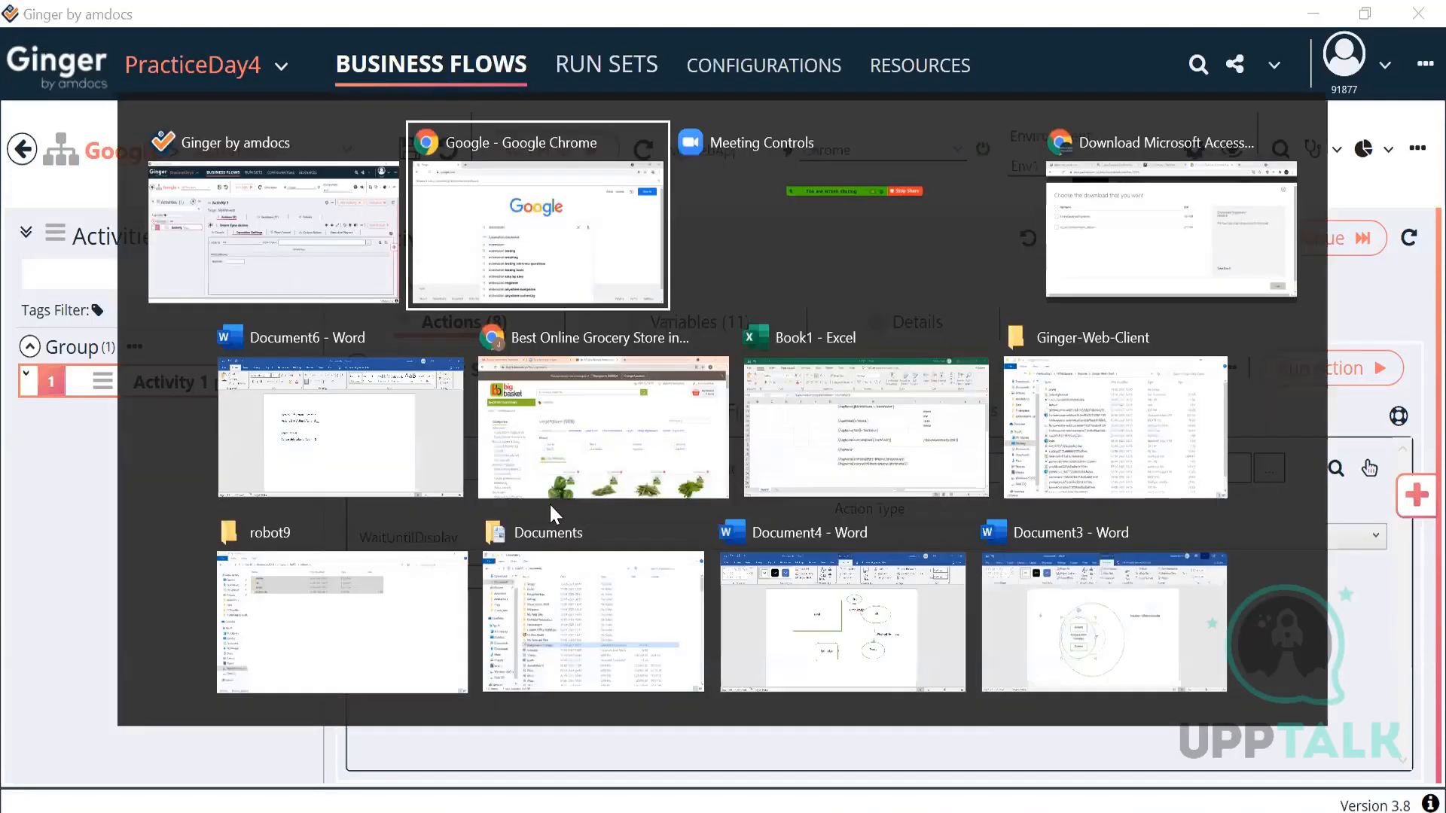
{"action": "key", "text": "ctrl+l"}
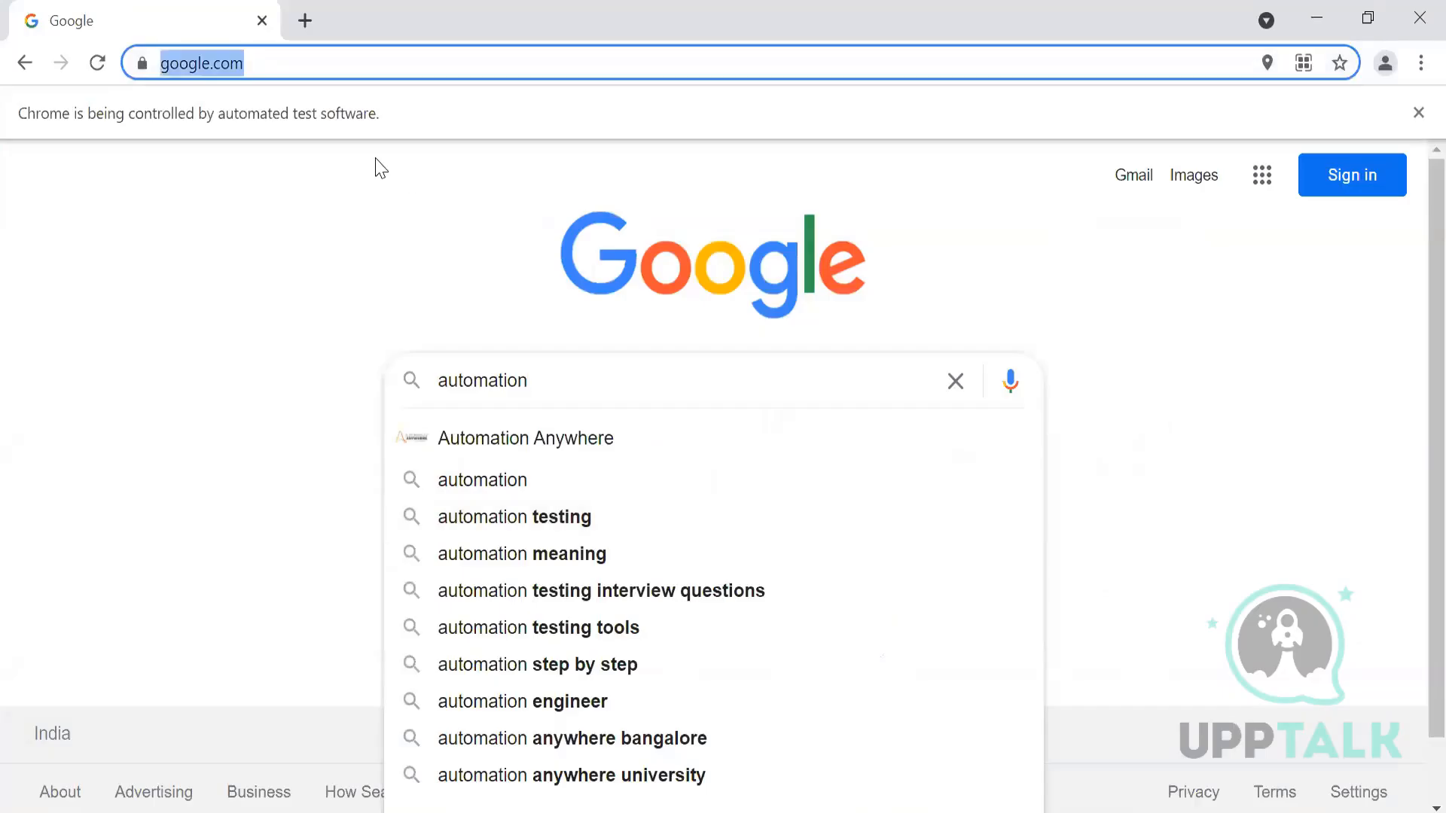
{"action": "type", "text": "bigbask"}
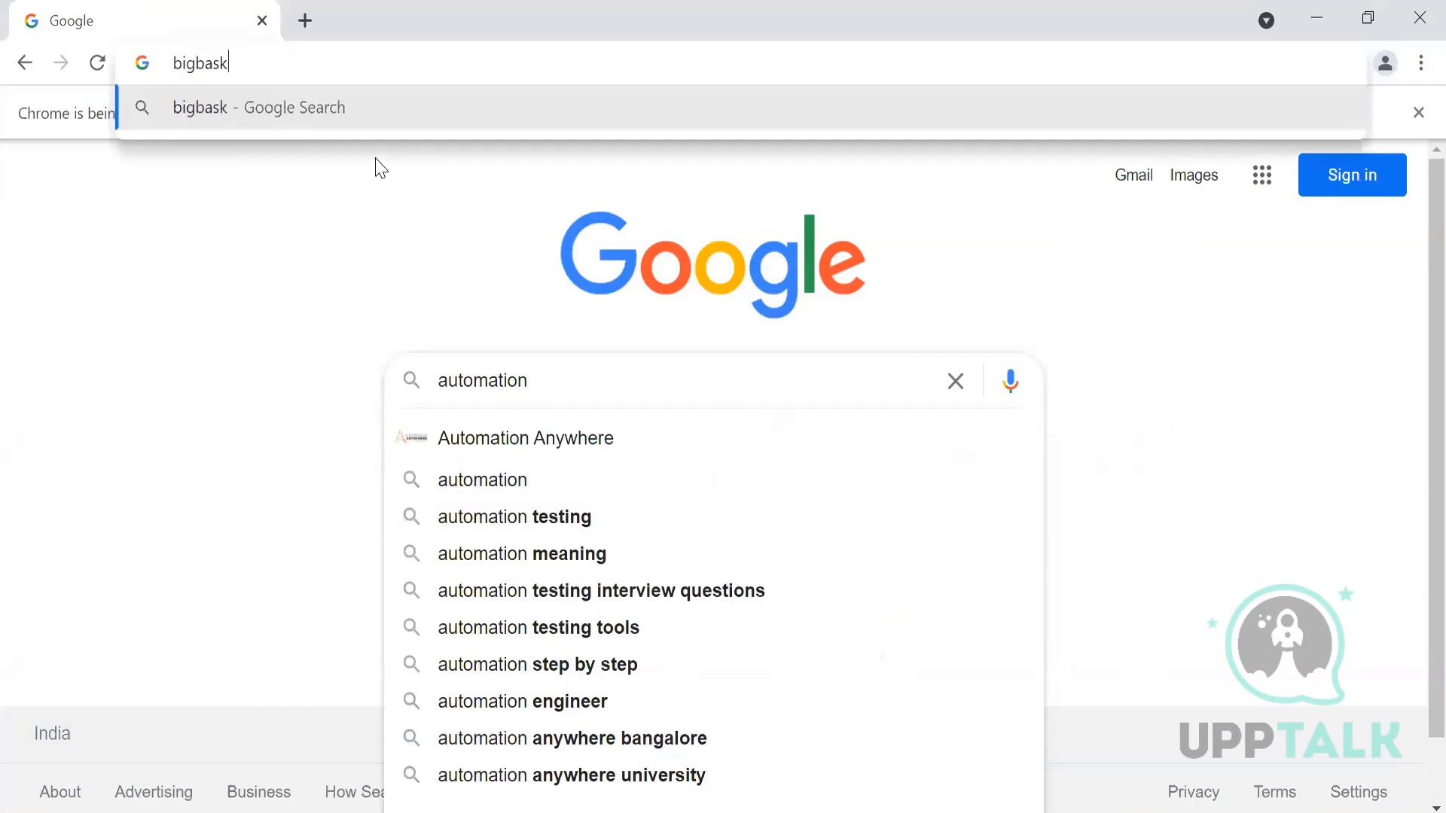
{"action": "type", "text": "et.com"}
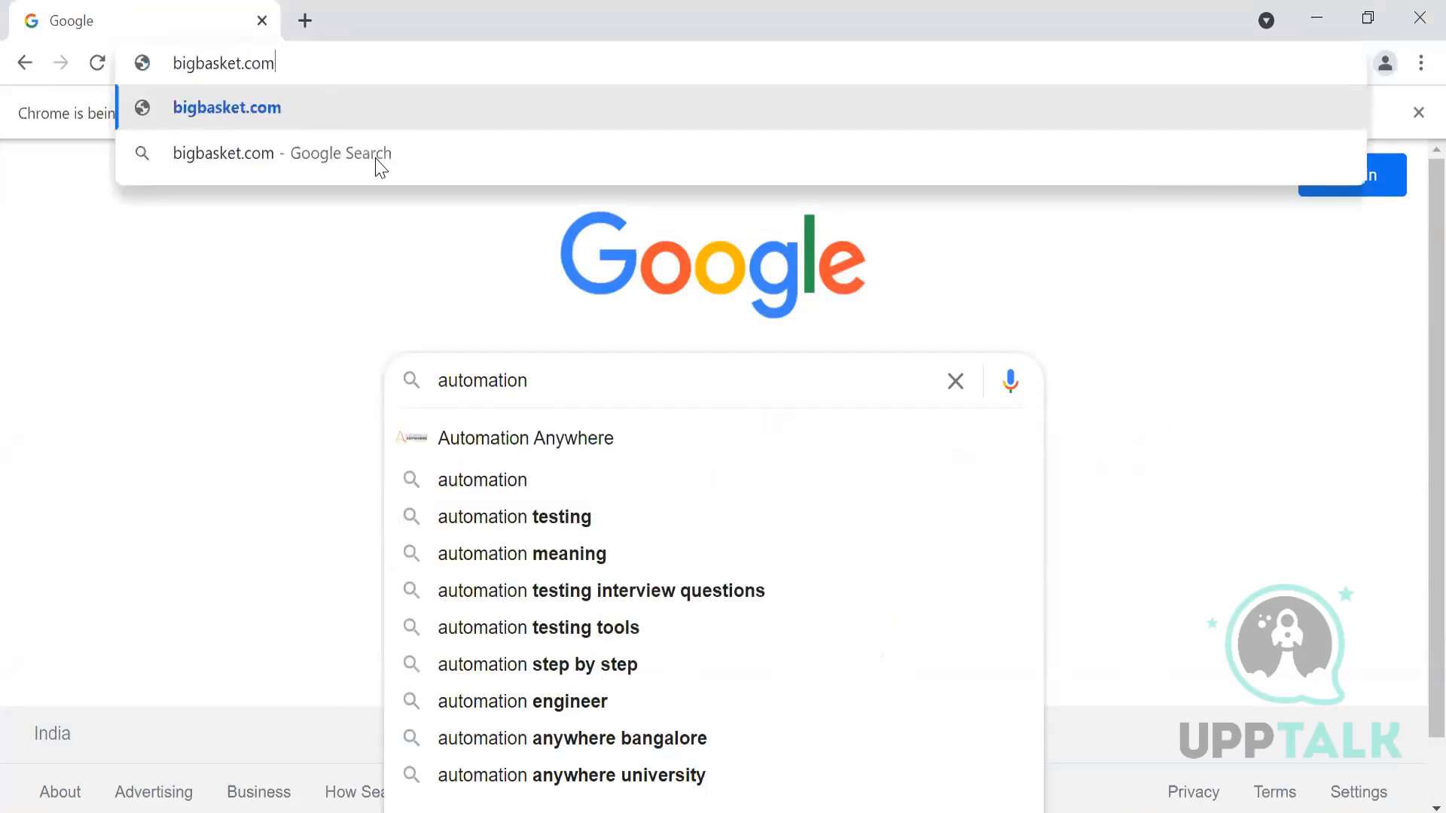
{"action": "key", "text": "Return"}
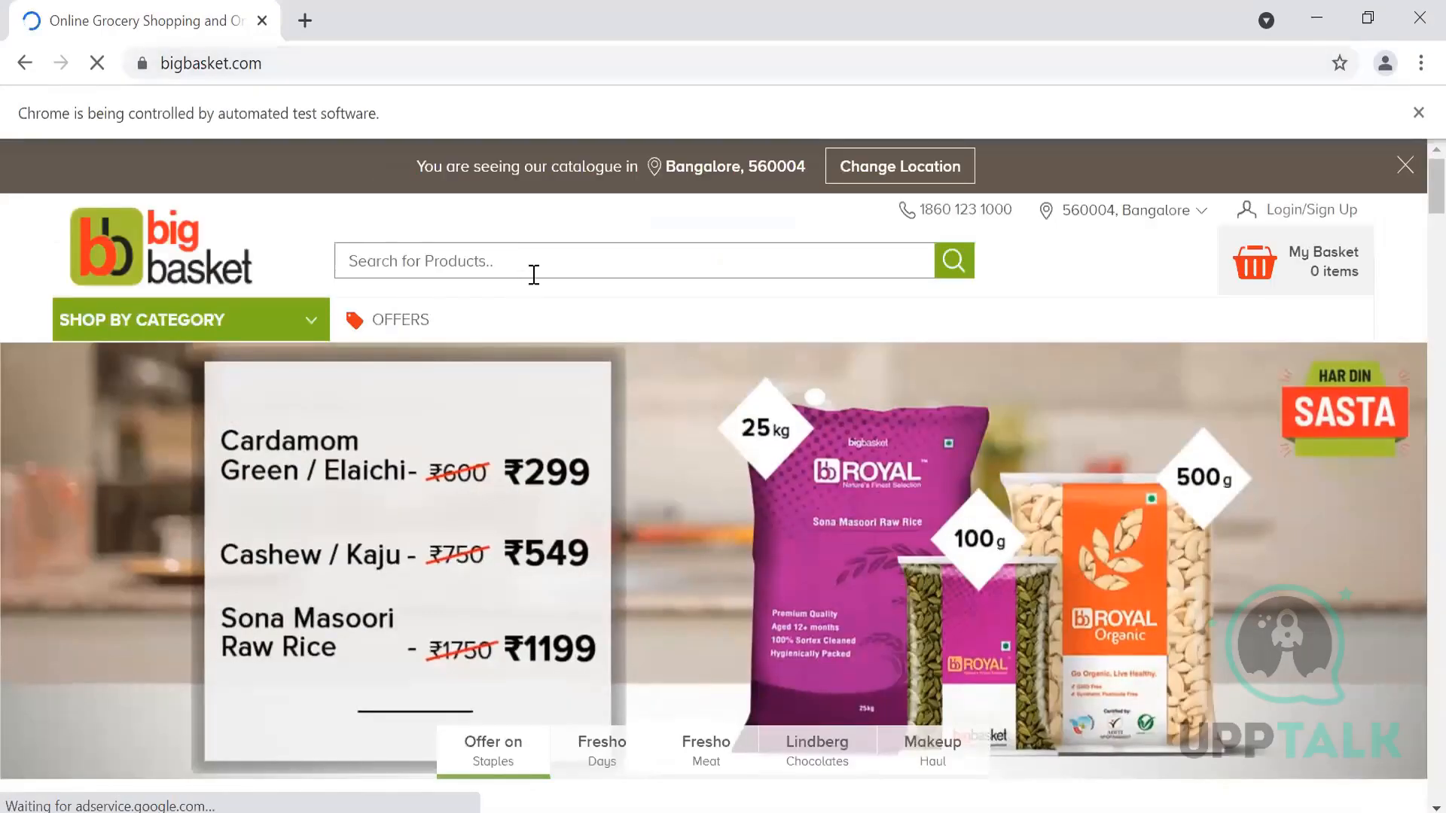
{"action": "left_click", "coordinate": [534, 275]}
{"action": "type", "text": "v"}
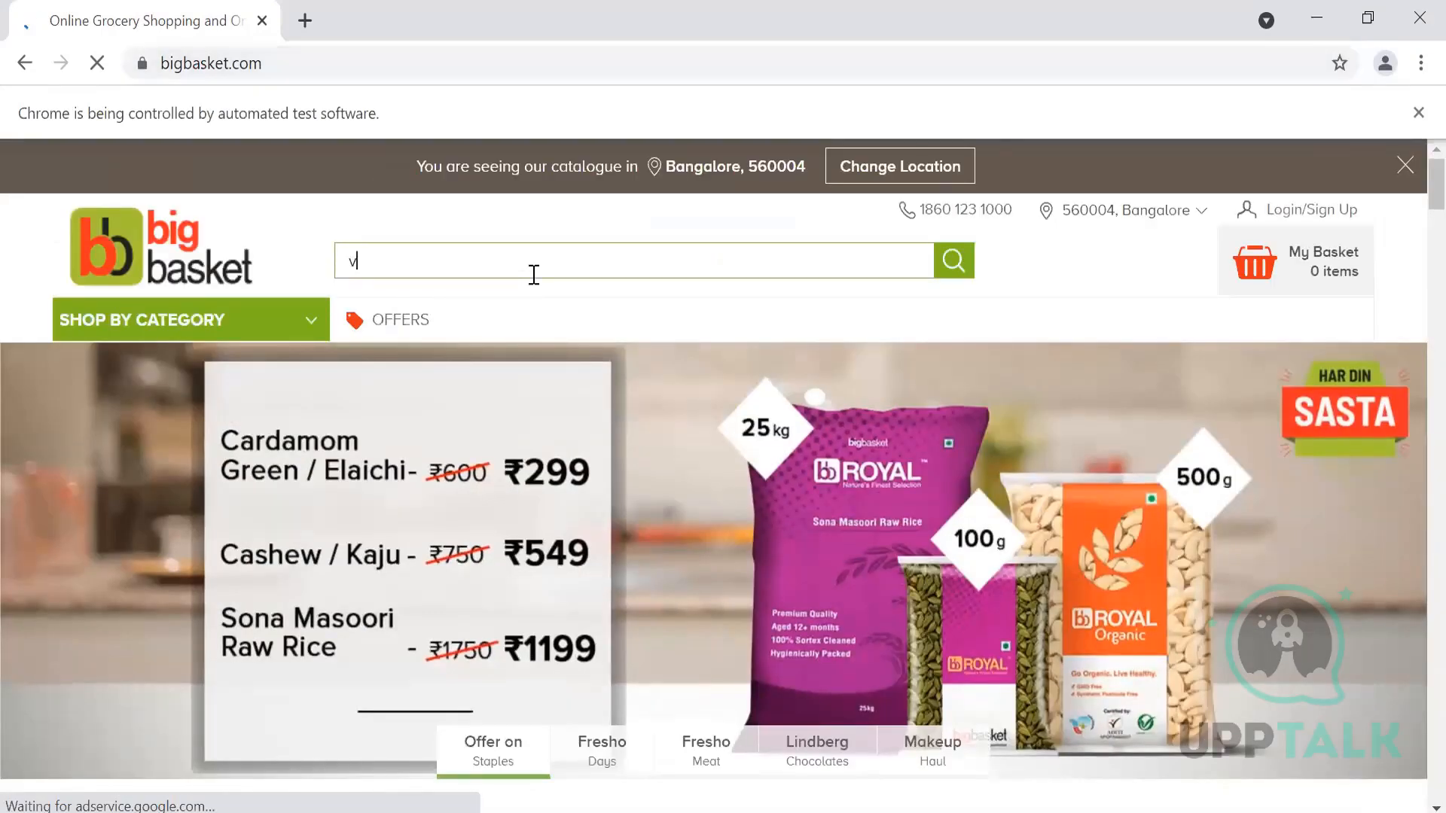
{"action": "type", "text": "egetables"}
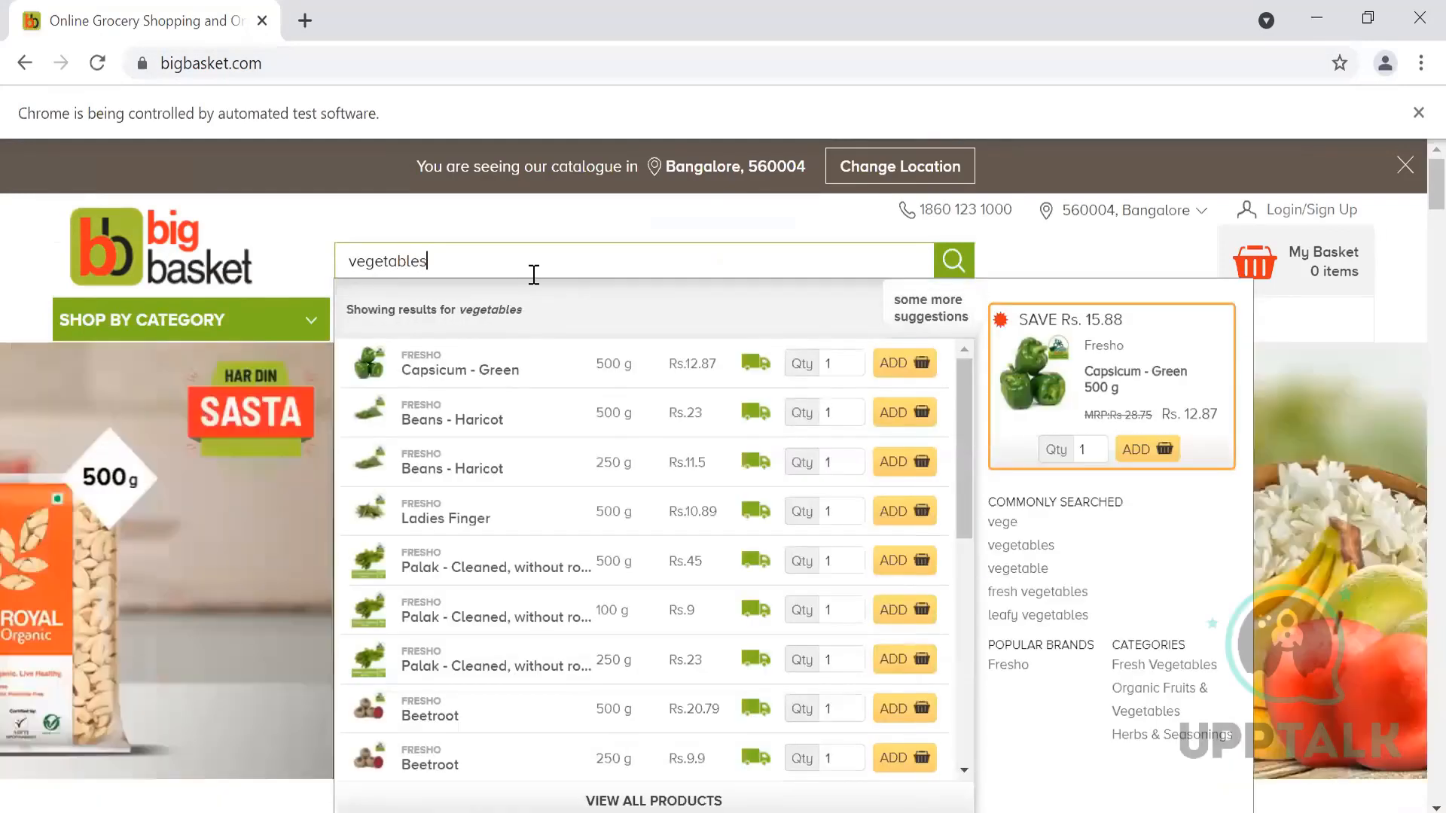
{"action": "left_click", "coordinate": [962, 268]}
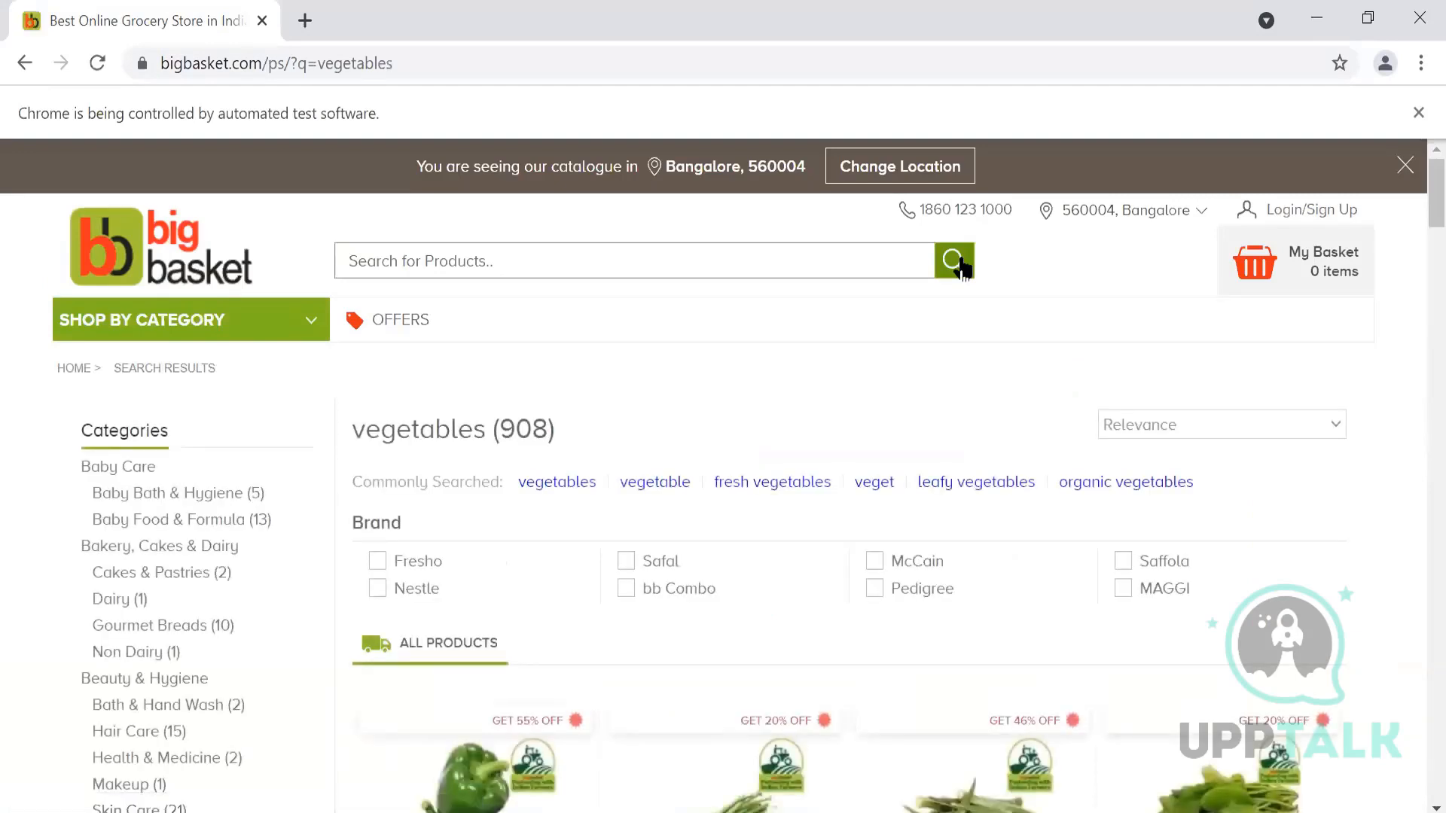
Step: Sort the vegetable results by Price - High to Low, then Price - Low to High
{"action": "left_click", "coordinate": [1223, 426]}
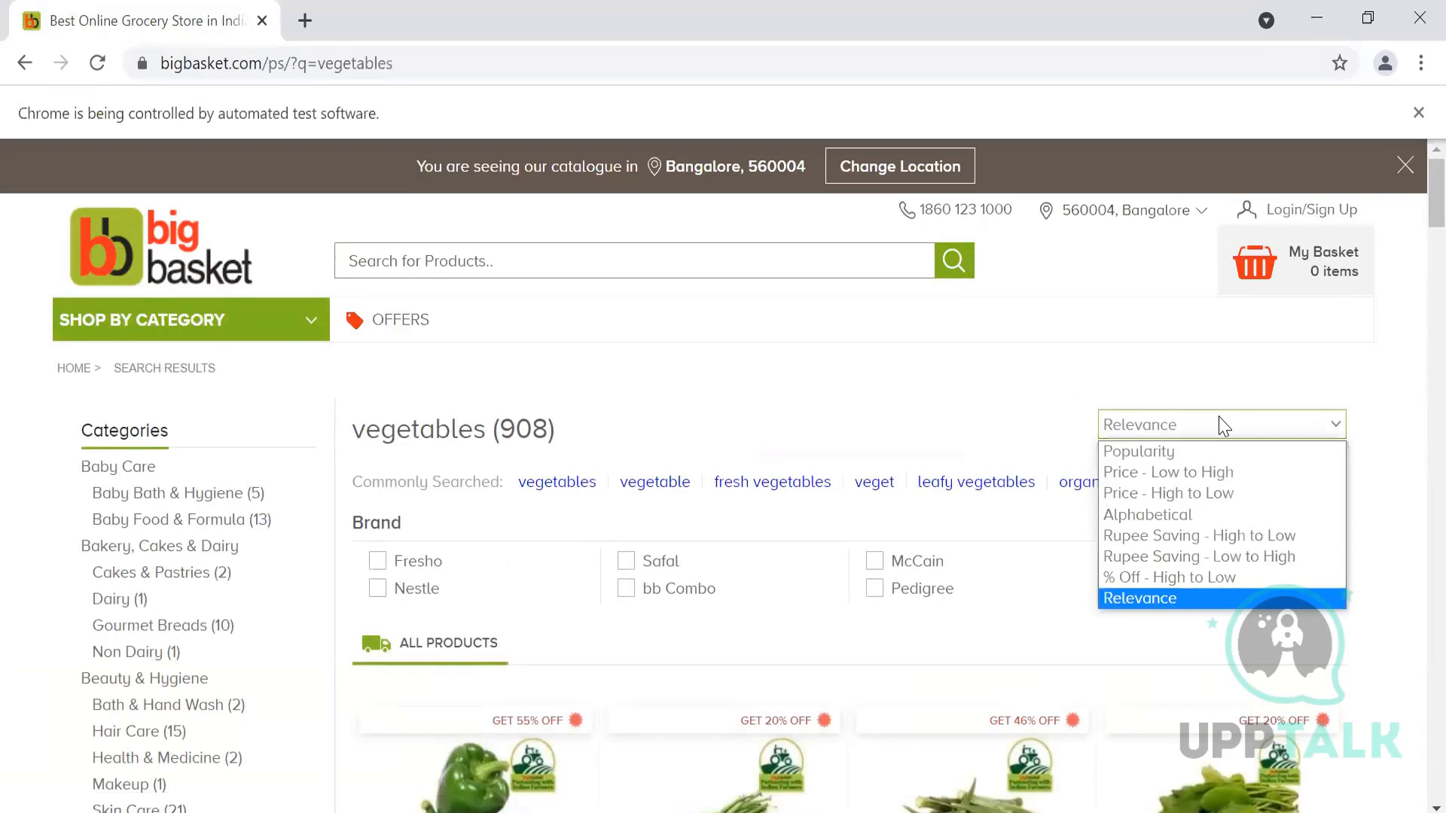
{"action": "left_click", "coordinate": [1218, 496]}
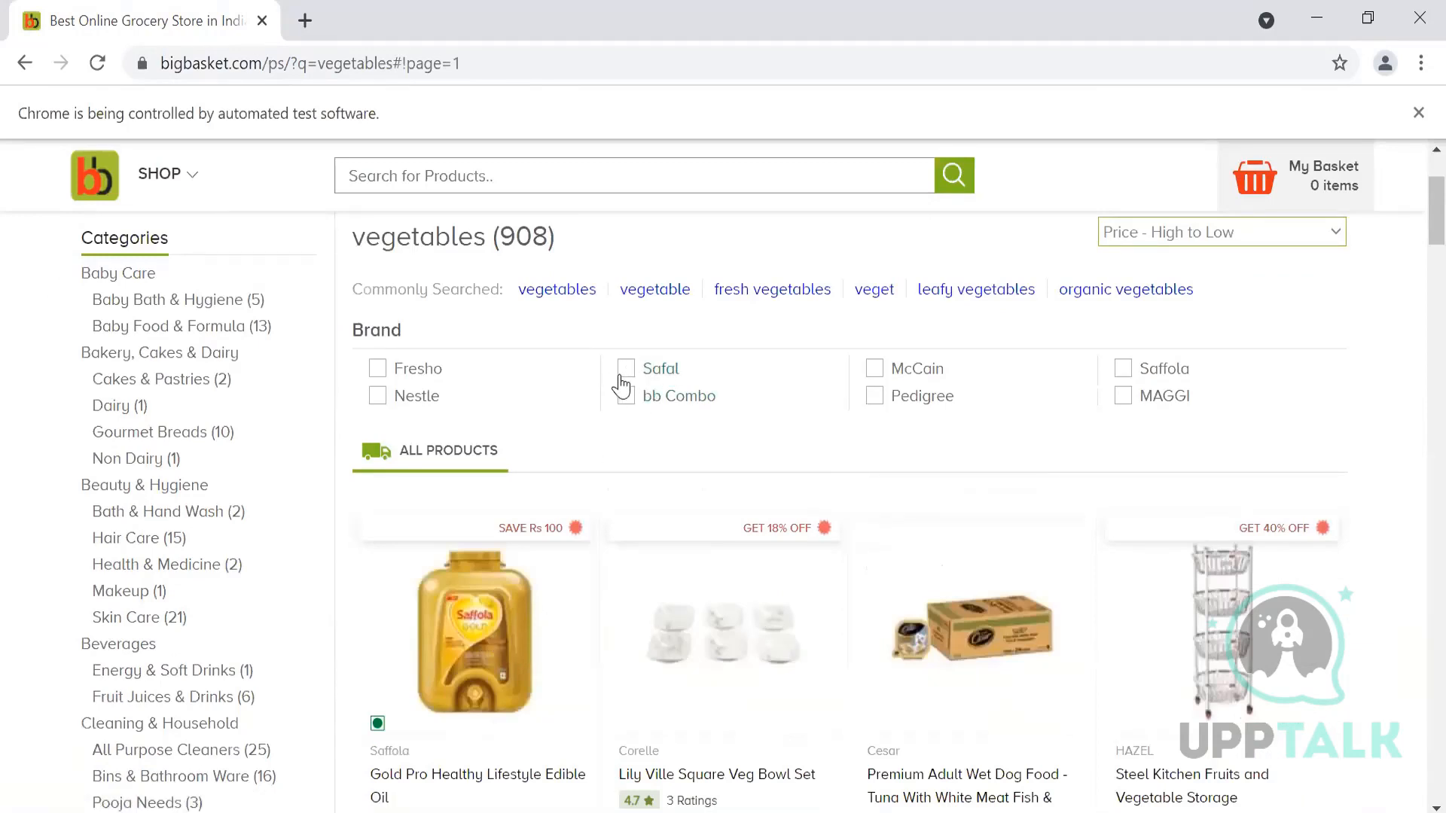
{"action": "scroll", "coordinate": [706, 338], "scroll_direction": "up", "scroll_amount": 2}
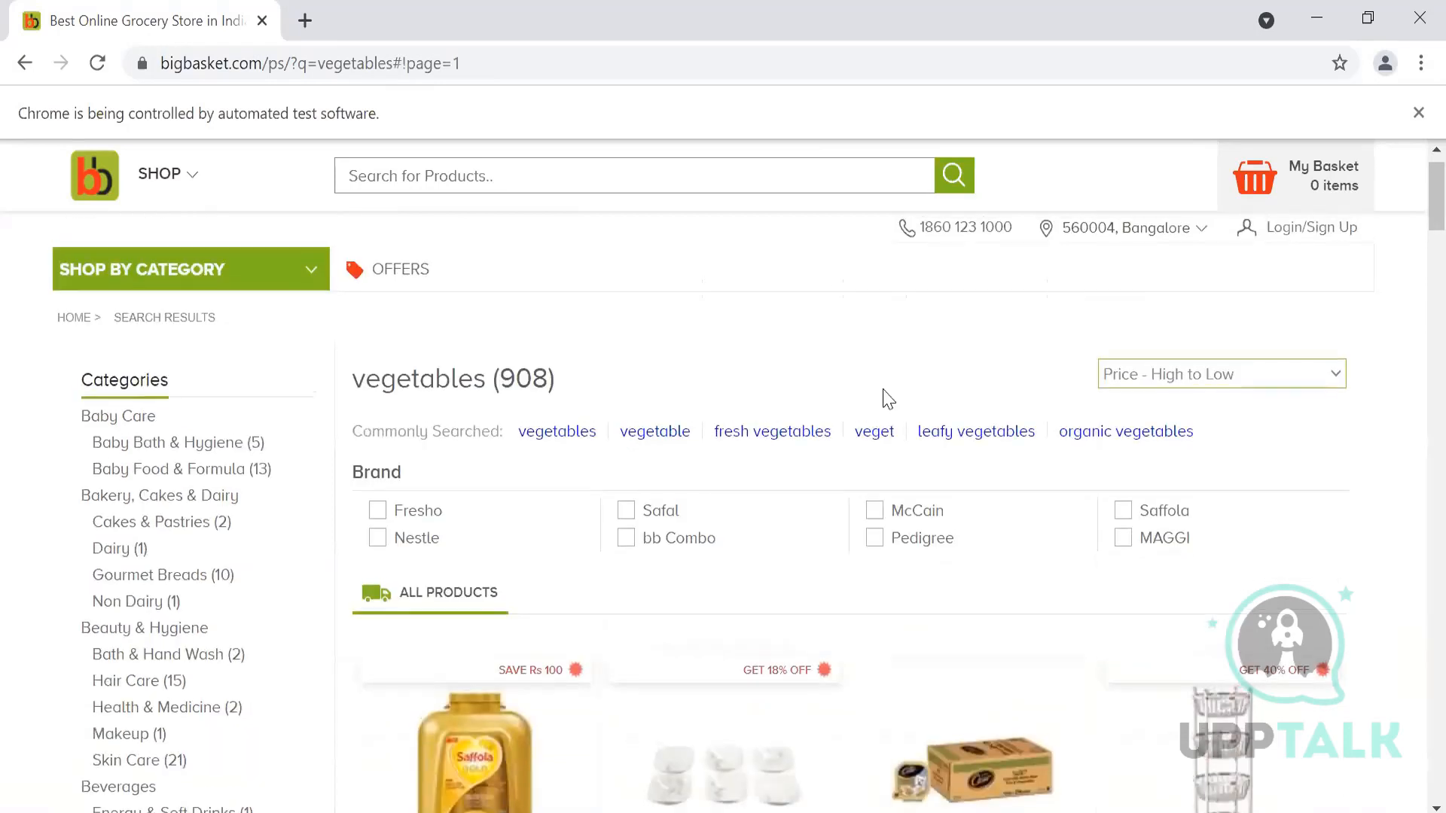
{"action": "left_click", "coordinate": [1147, 369]}
{"action": "left_click", "coordinate": [1157, 421]}
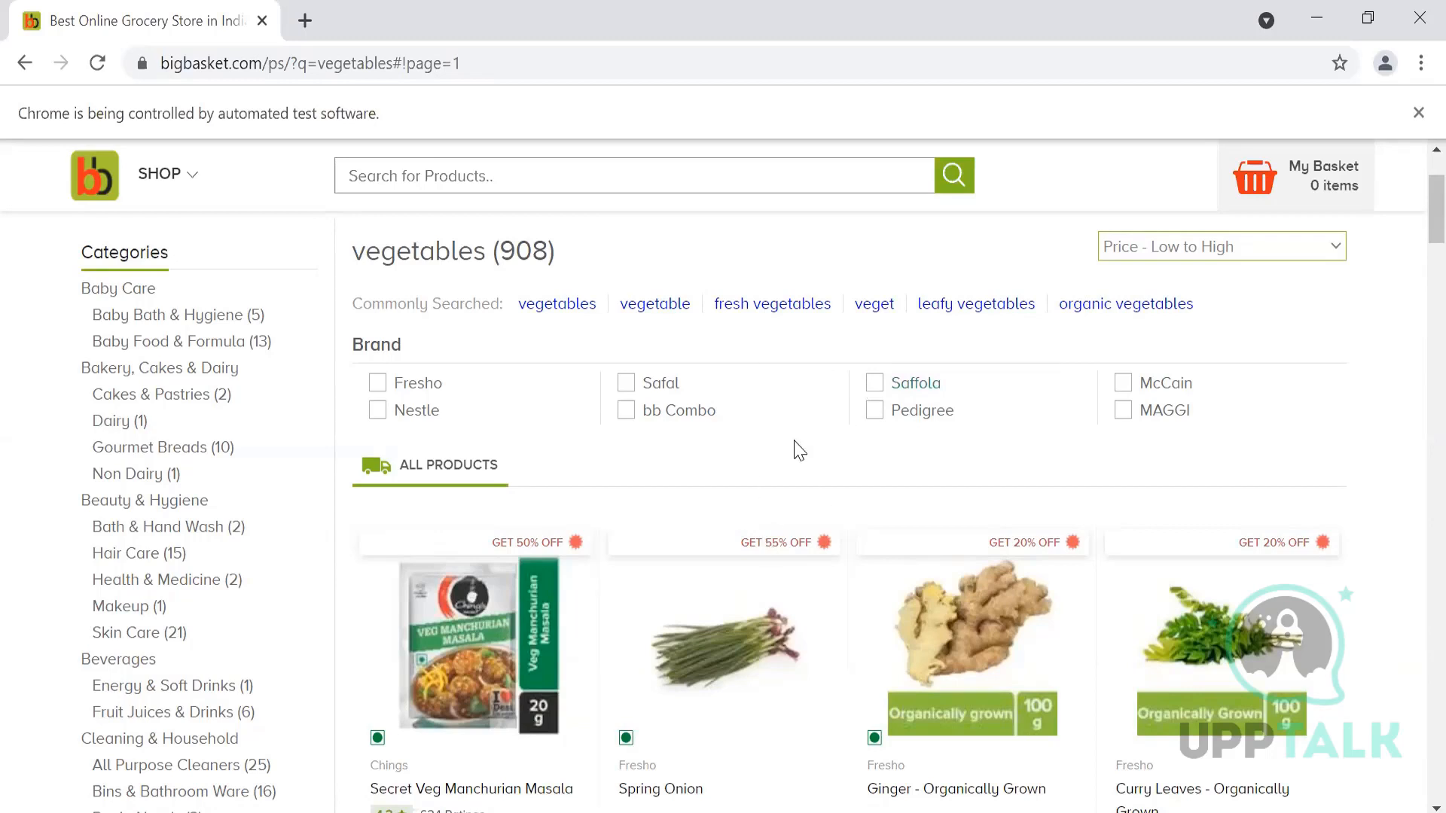
{"action": "key", "text": "alt+Tab"}
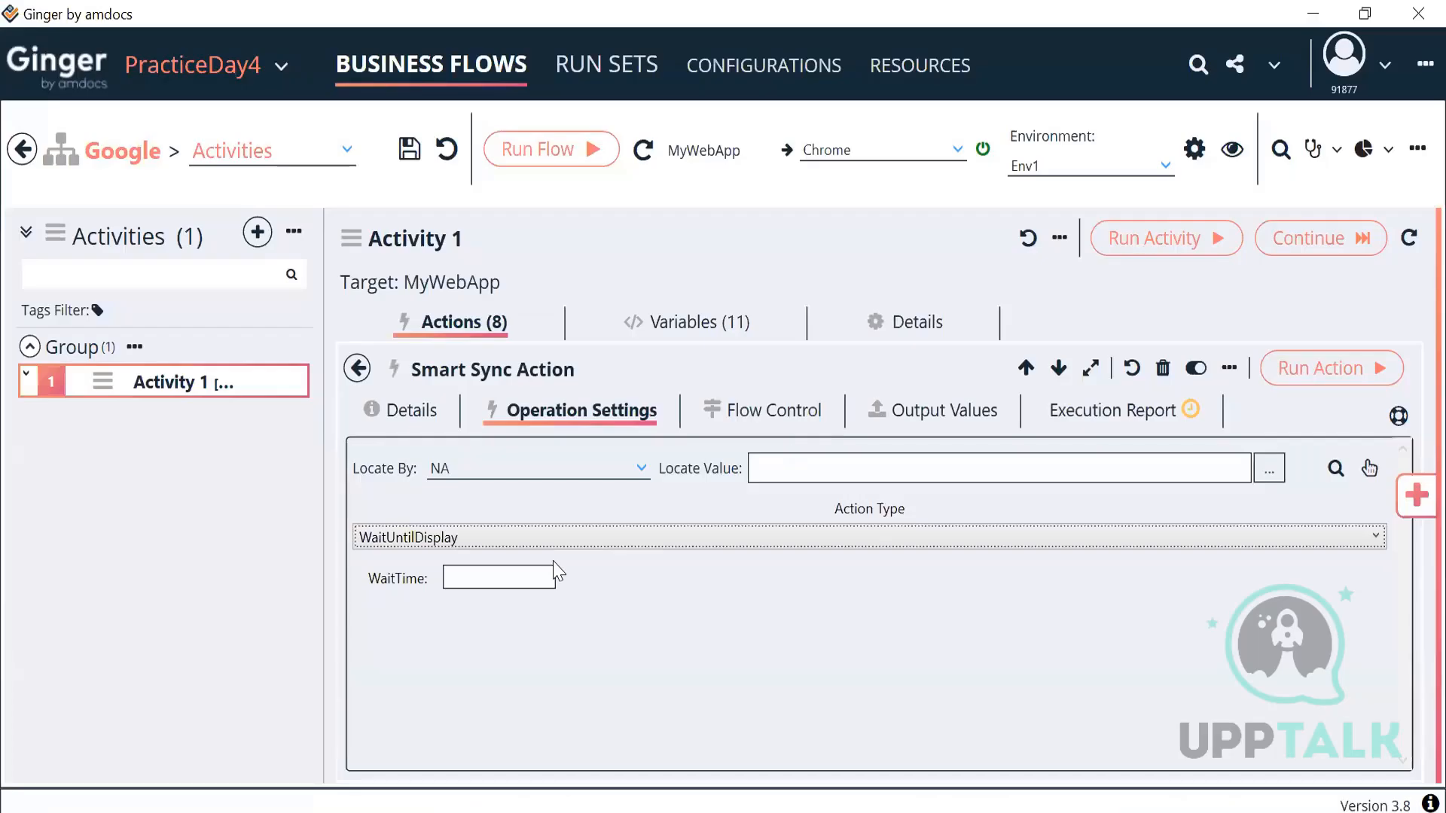
Step: Set the Smart Sync Action type to WaitUntilDisapear and return to Activity 1's actions
{"action": "left_click", "coordinate": [594, 539]}
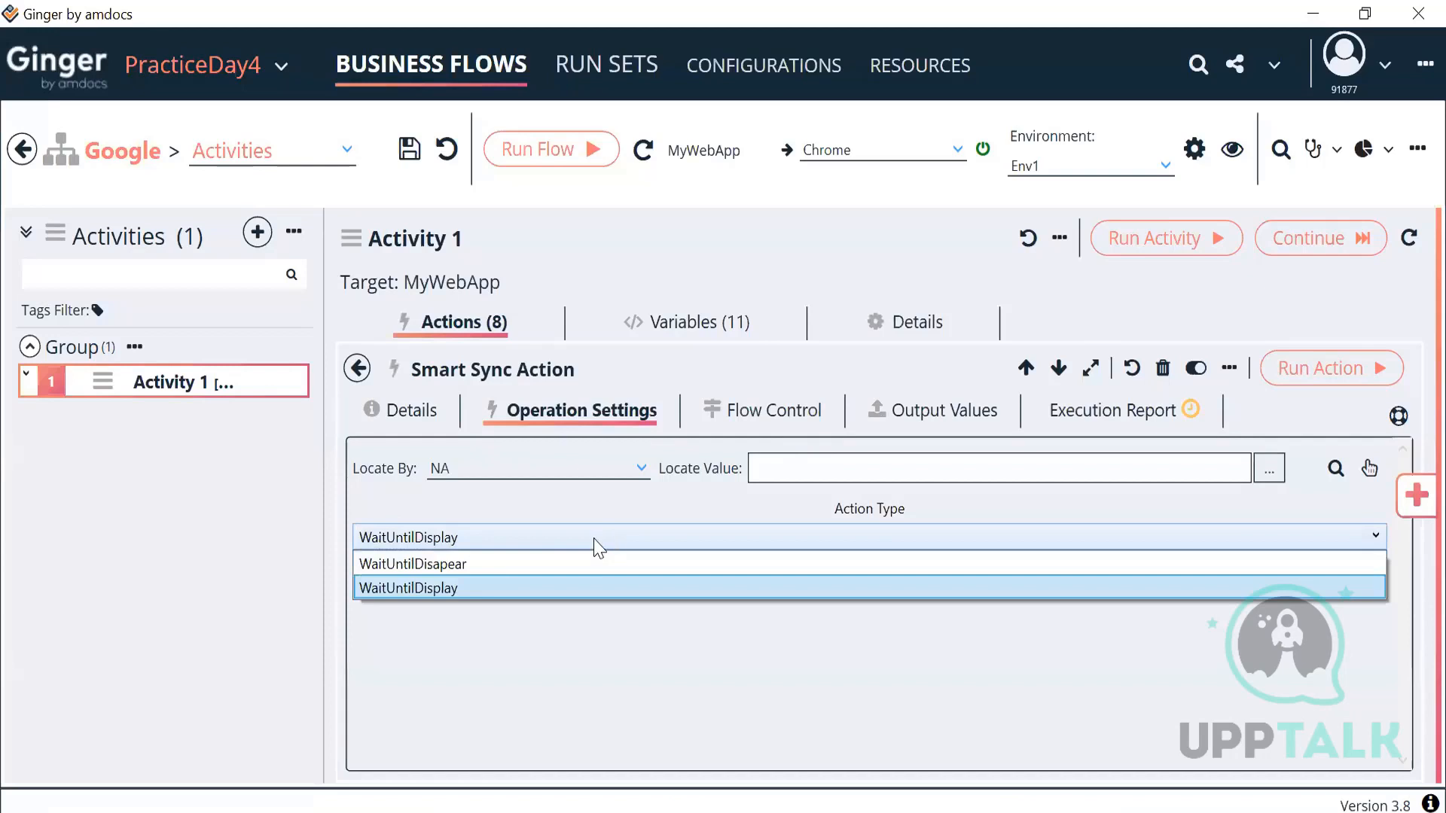
{"action": "left_click", "coordinate": [457, 565]}
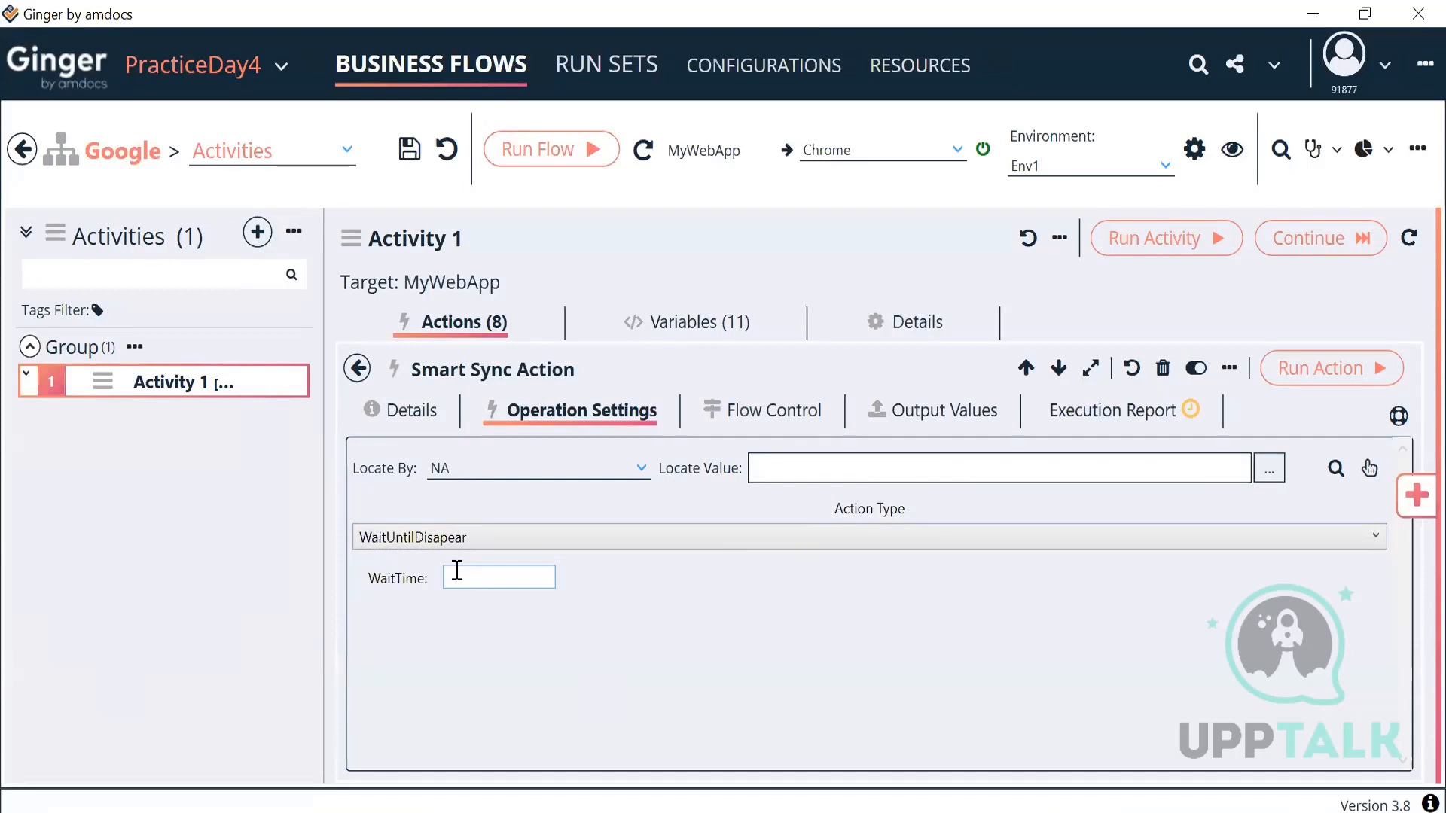
{"action": "left_click", "coordinate": [357, 369]}
Step: Reset Click suggestion's Flow Control Wait value from 10 back to 0
{"action": "scroll", "coordinate": [595, 625], "scroll_direction": "up", "scroll_amount": 3}
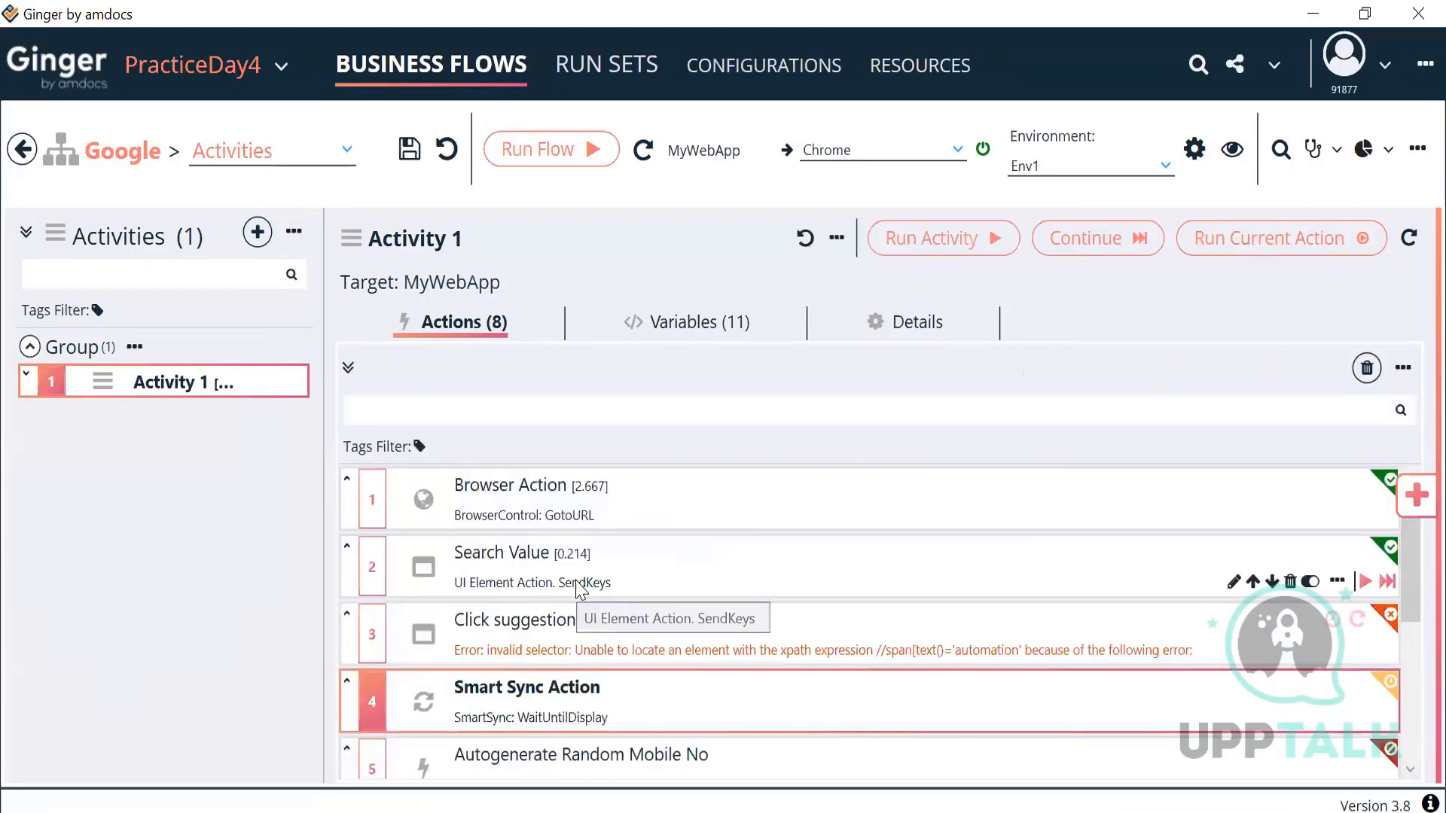
{"action": "left_click", "coordinate": [606, 636]}
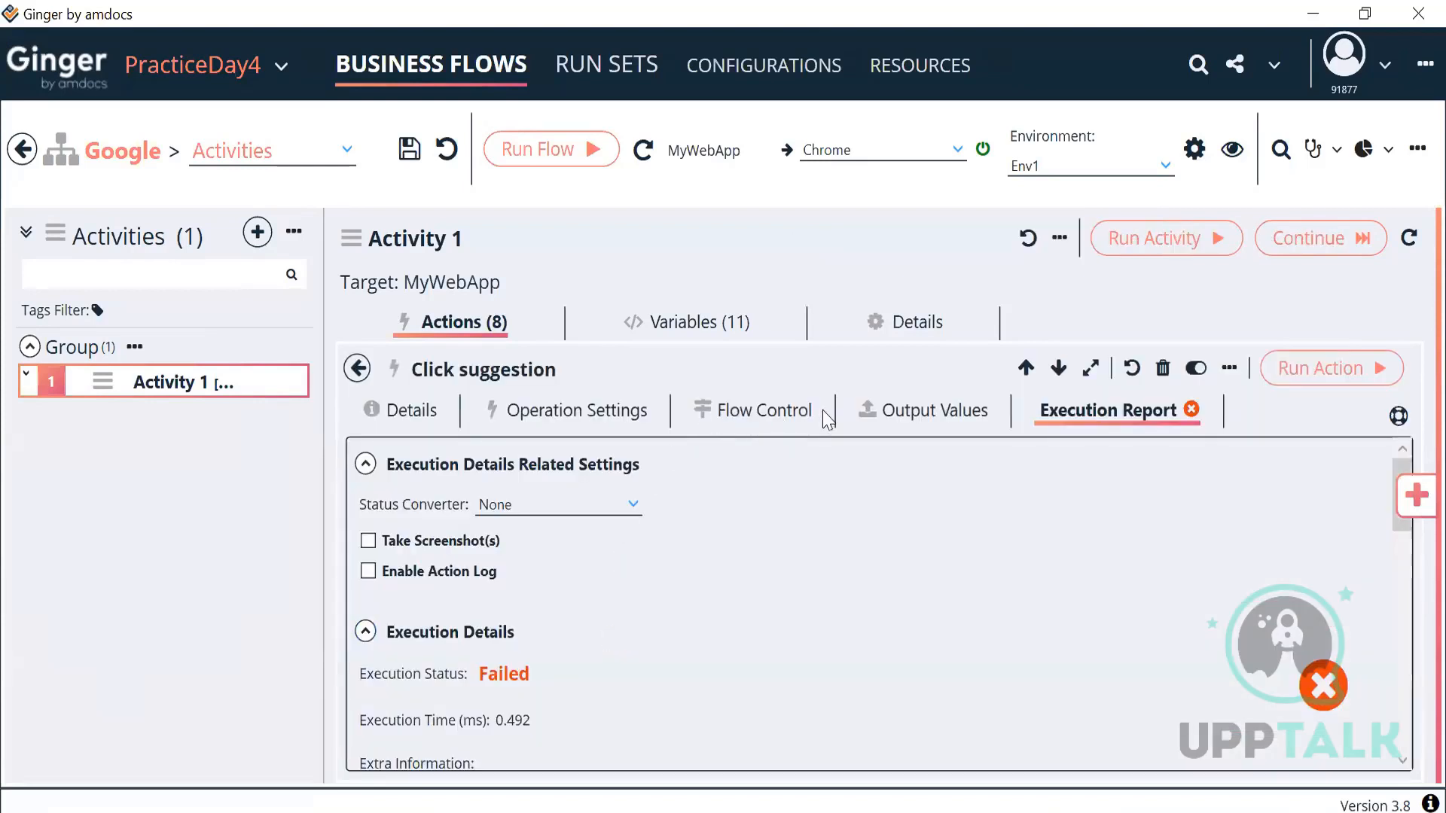
{"action": "left_click", "coordinate": [768, 414]}
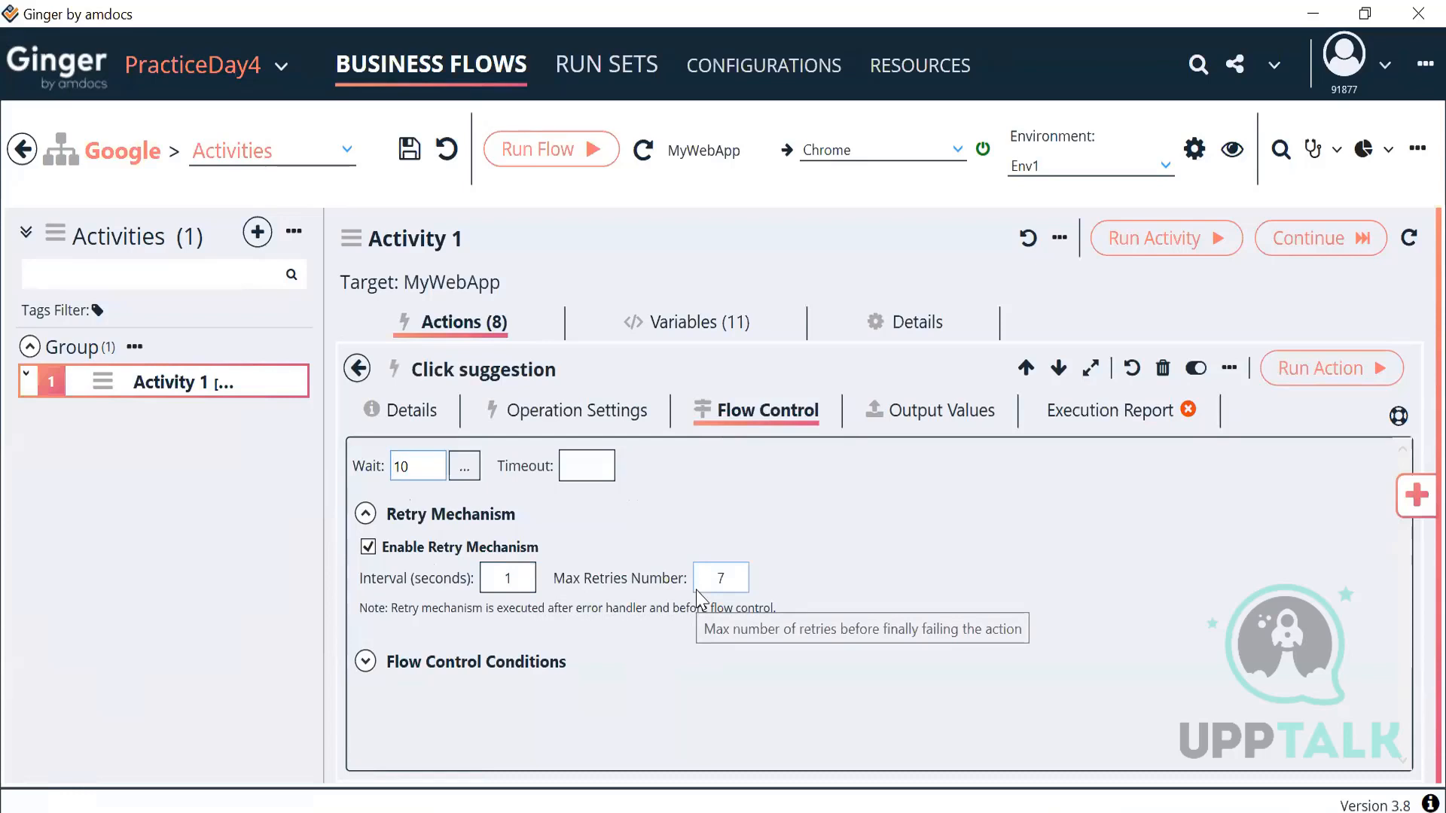
{"action": "left_click", "coordinate": [439, 463]}
{"action": "key", "text": "BackSpace"}
{"action": "key", "text": "BackSpace"}
{"action": "type", "text": "0"}
{"action": "left_click", "coordinate": [800, 501]}
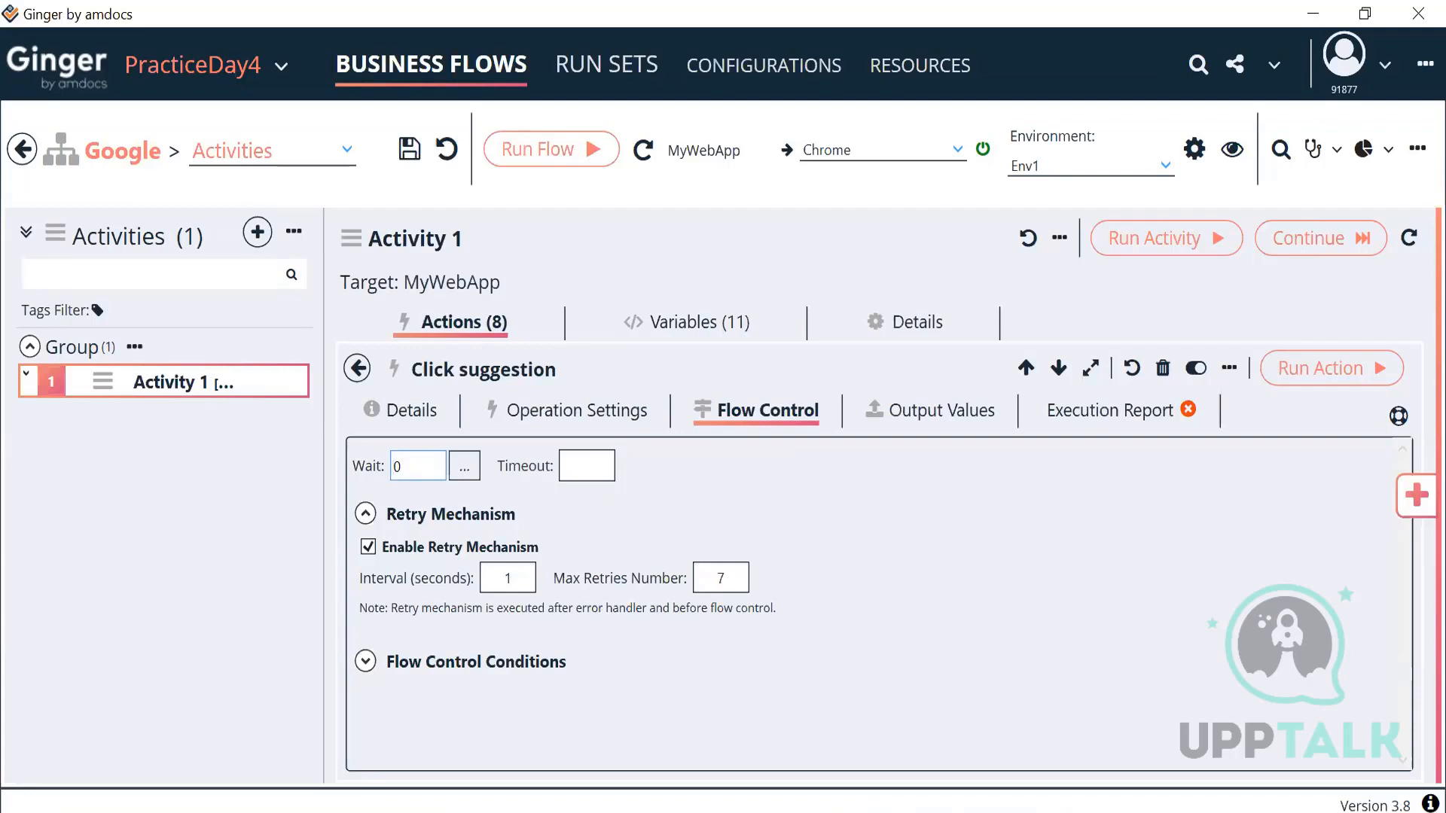
Step: Give Click suggestion a 5-second retry interval and 700 max retries, then return to the actions list
{"action": "left_click", "coordinate": [509, 578]}
{"action": "type", "text": "5"}
{"action": "left_click", "coordinate": [735, 577]}
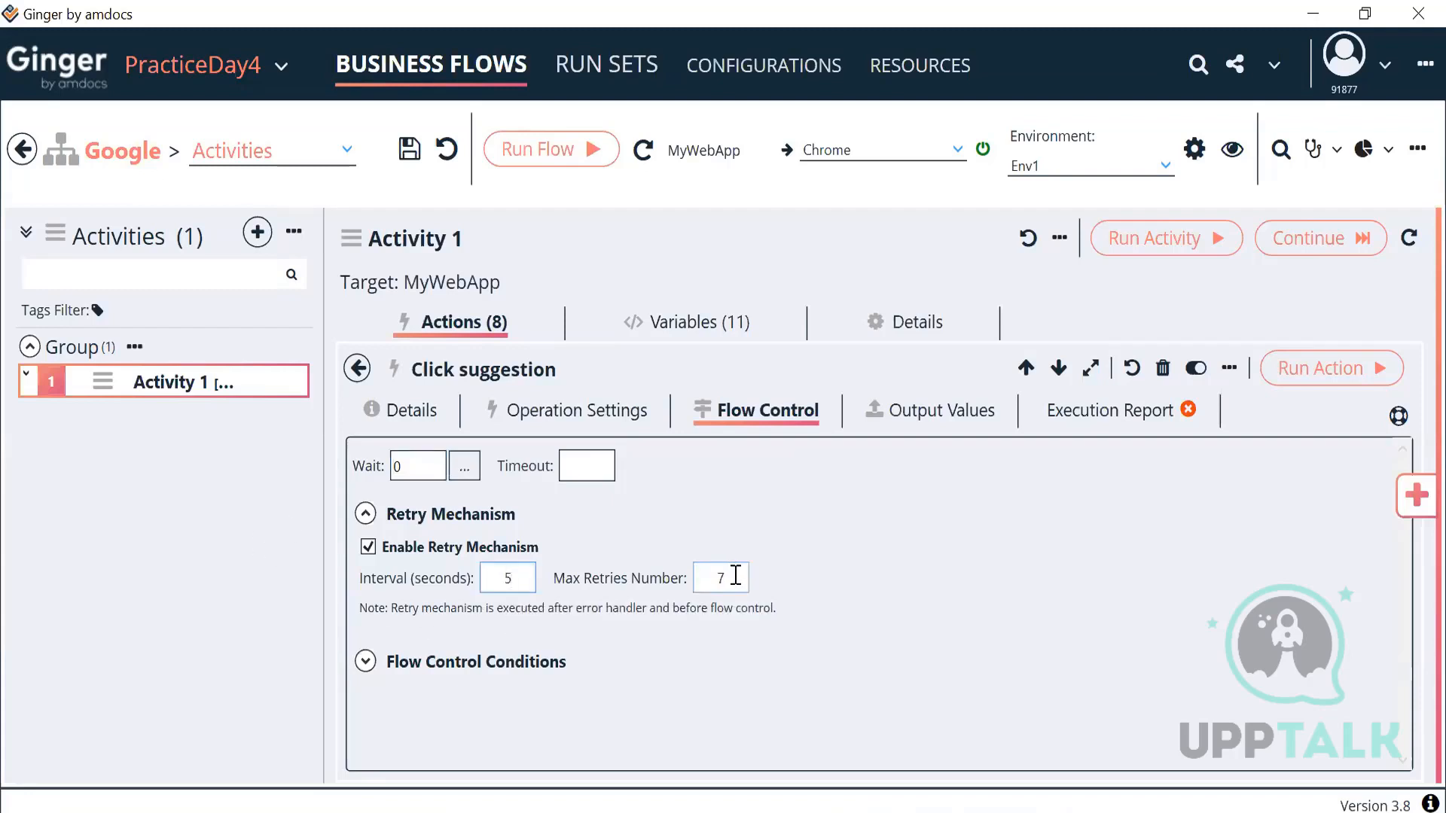
{"action": "type", "text": "00"}
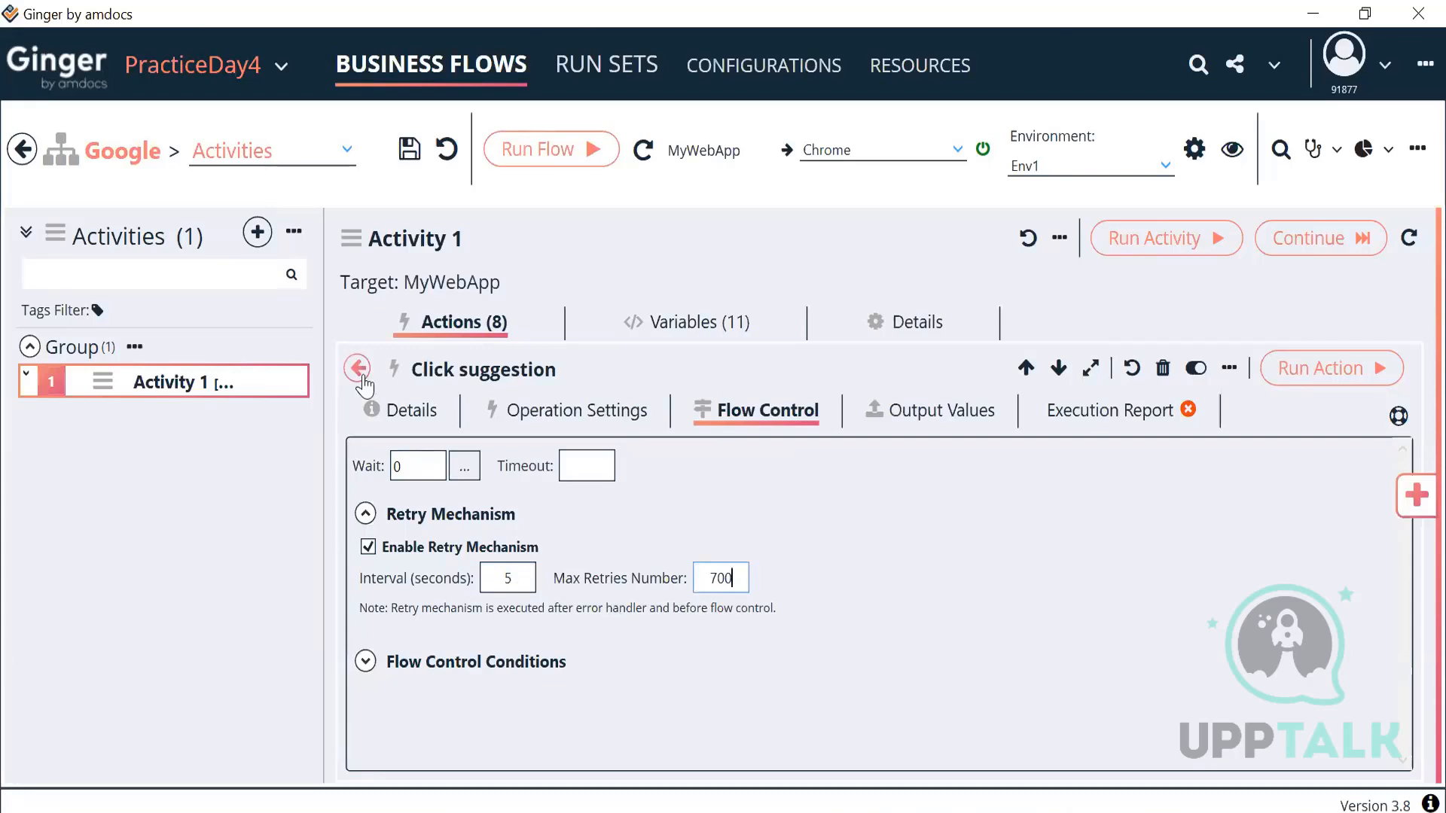
{"action": "left_click", "coordinate": [581, 466]}
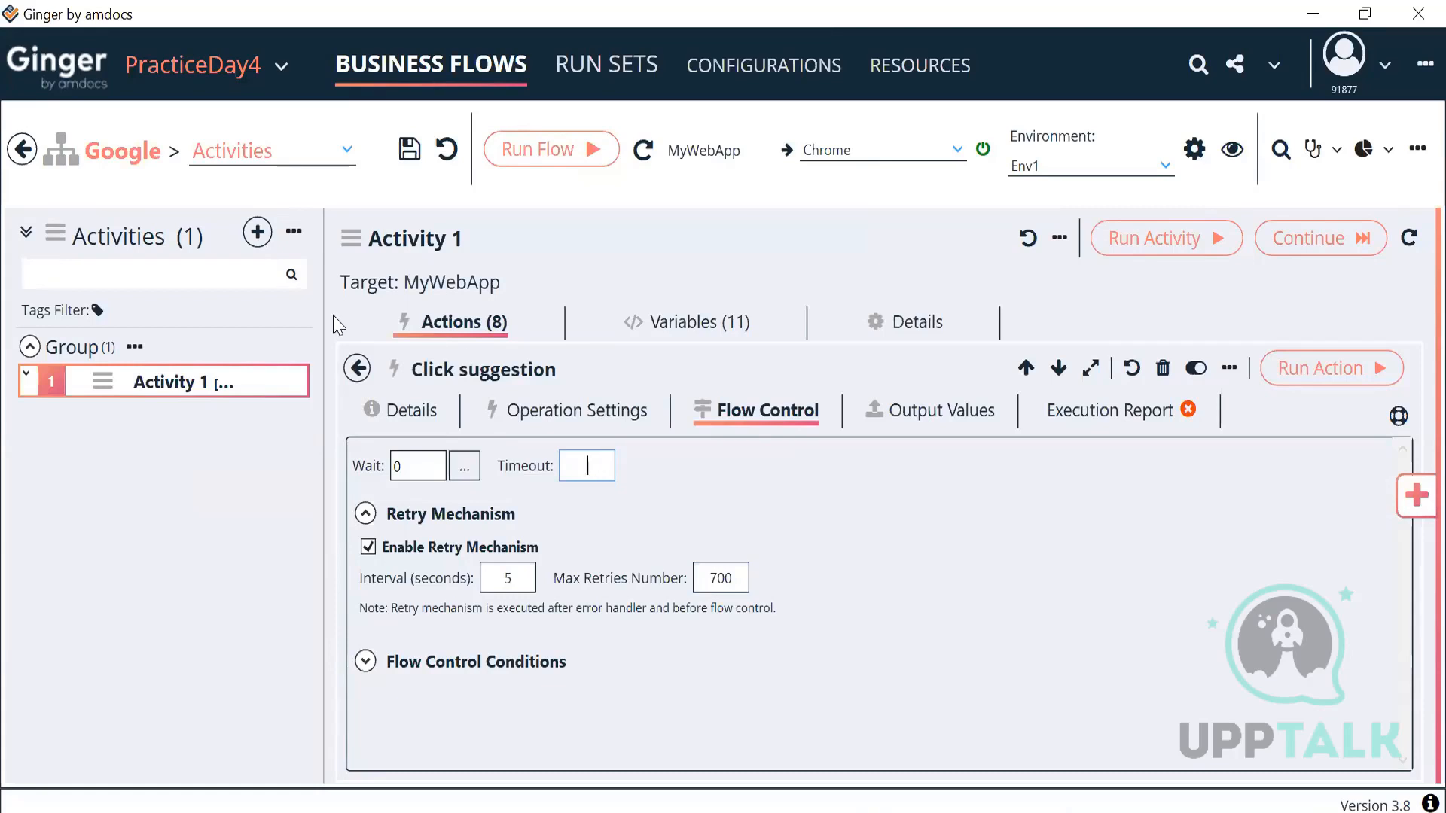
{"action": "left_click", "coordinate": [355, 369]}
{"action": "scroll", "coordinate": [866, 603], "scroll_direction": "down", "scroll_amount": 3}
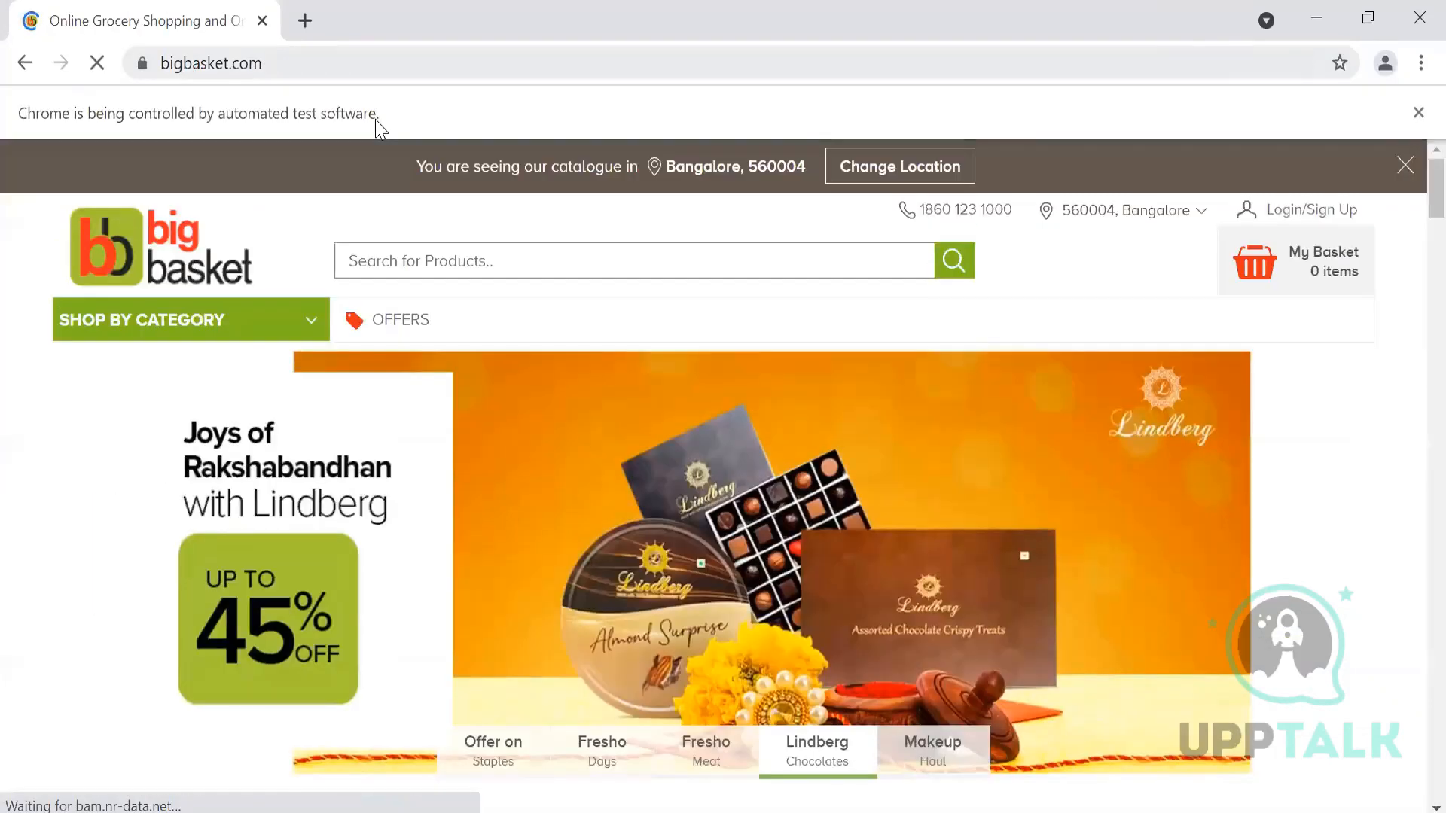
{"action": "scroll", "coordinate": [714, 475], "scroll_direction": "down", "scroll_amount": 15}
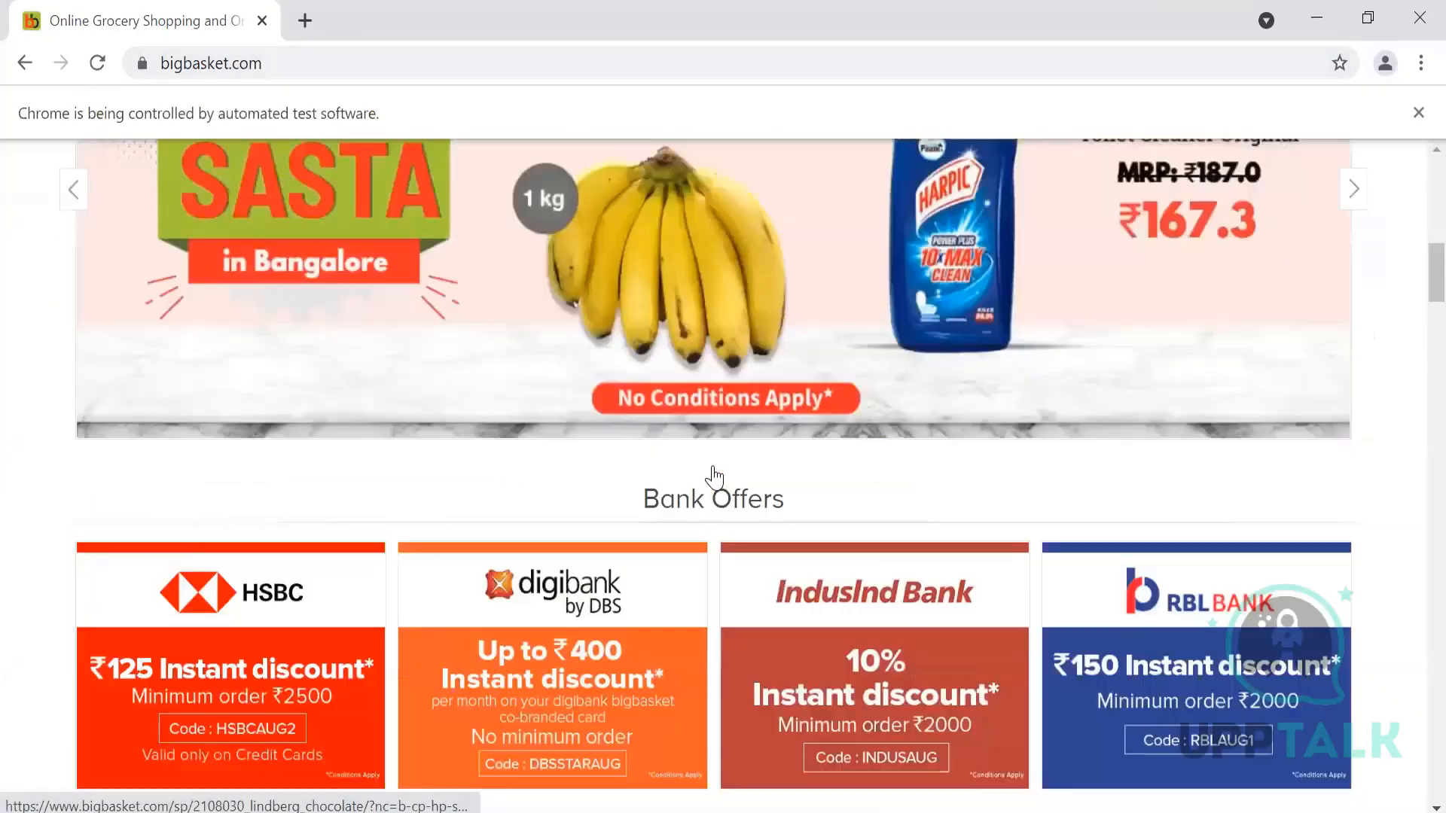
{"action": "scroll", "coordinate": [714, 474], "scroll_direction": "down", "scroll_amount": 20}
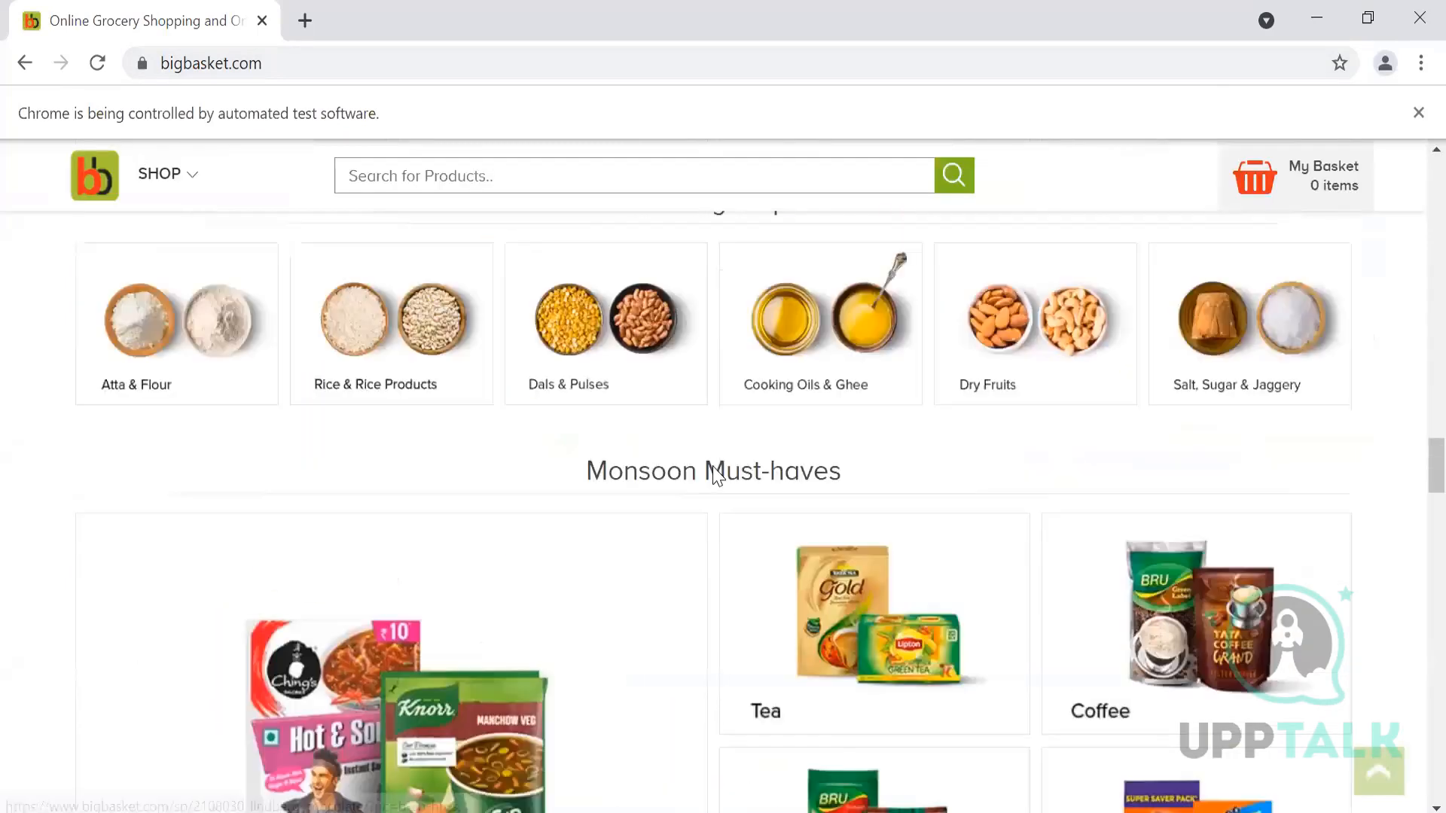
{"action": "scroll", "coordinate": [714, 474], "scroll_direction": "down", "scroll_amount": 20}
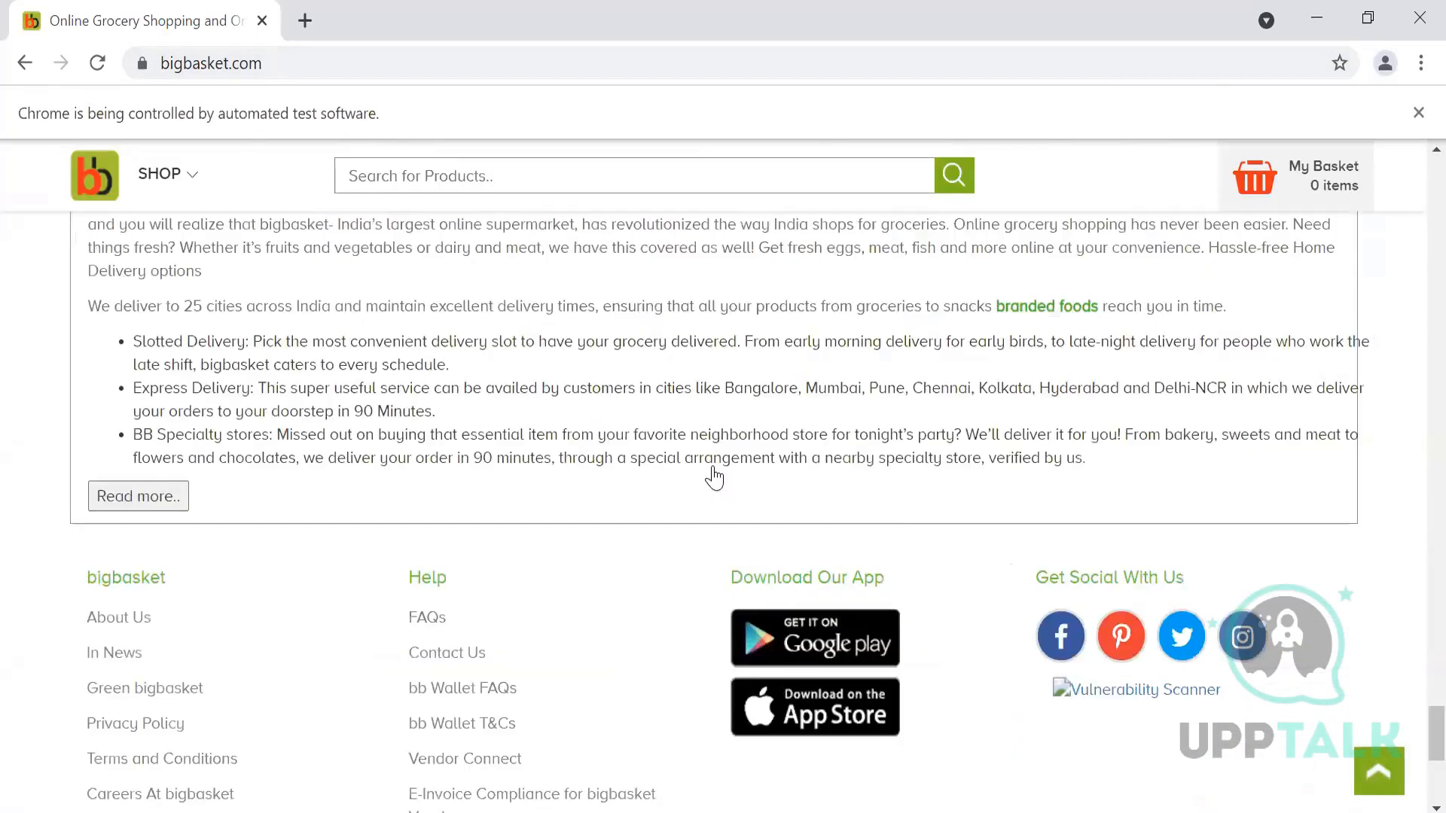
{"action": "scroll", "coordinate": [714, 474], "scroll_direction": "up", "scroll_amount": 20}
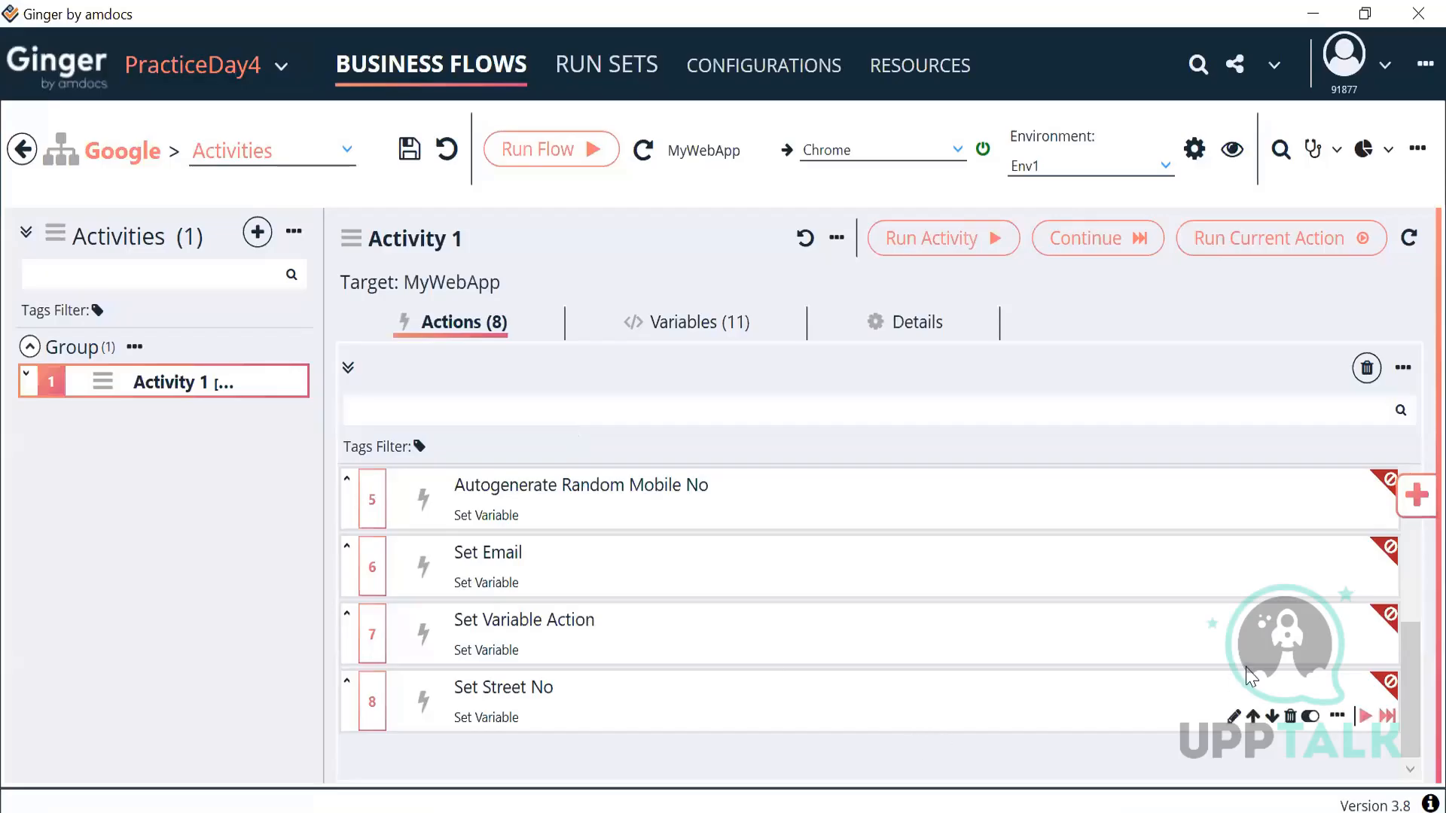
Step: Add a Browser Action from the Actions Library and move it to the end, after Set Street No
{"action": "left_click", "coordinate": [1416, 494]}
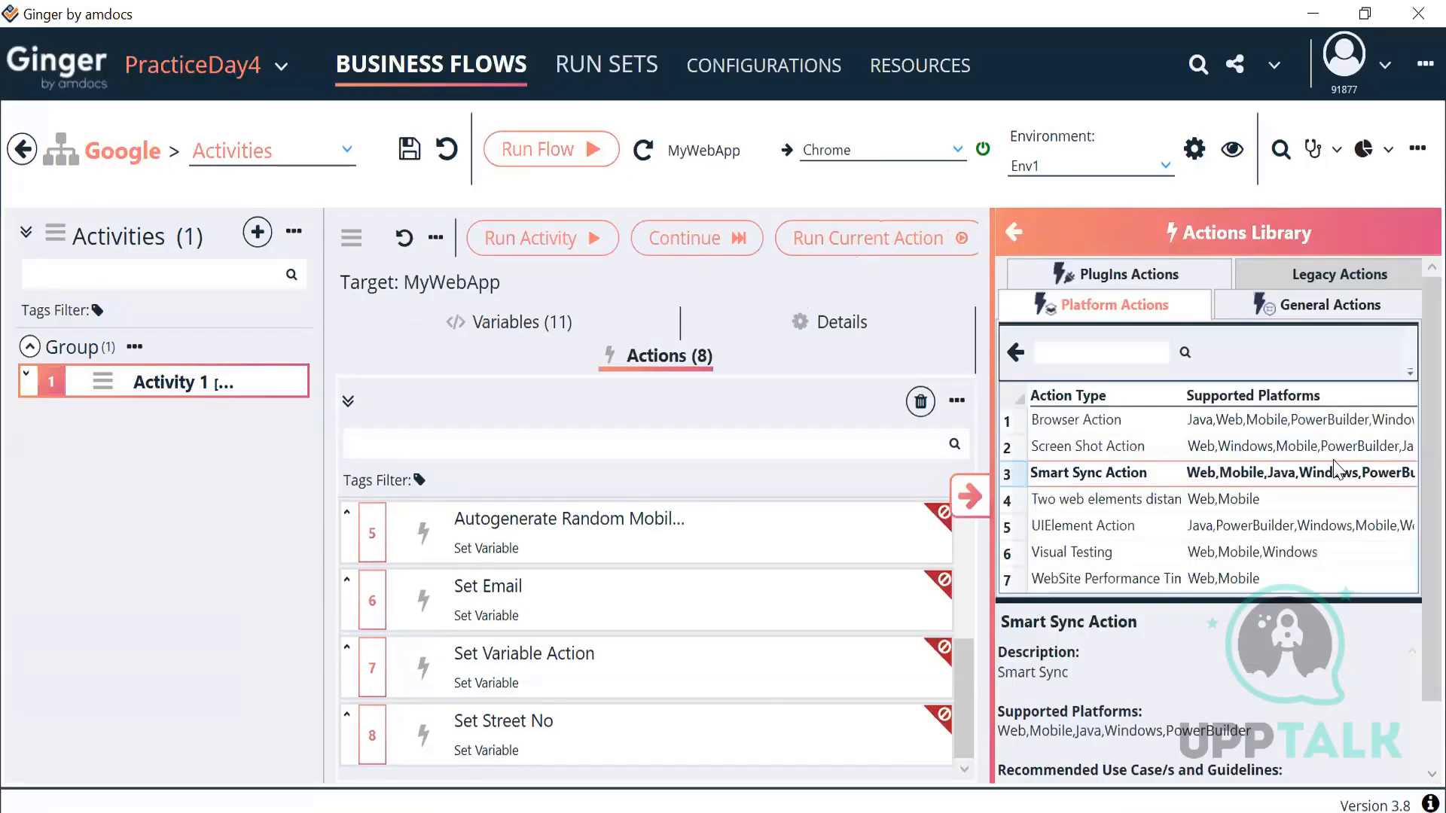
{"action": "double_click", "coordinate": [1110, 430]}
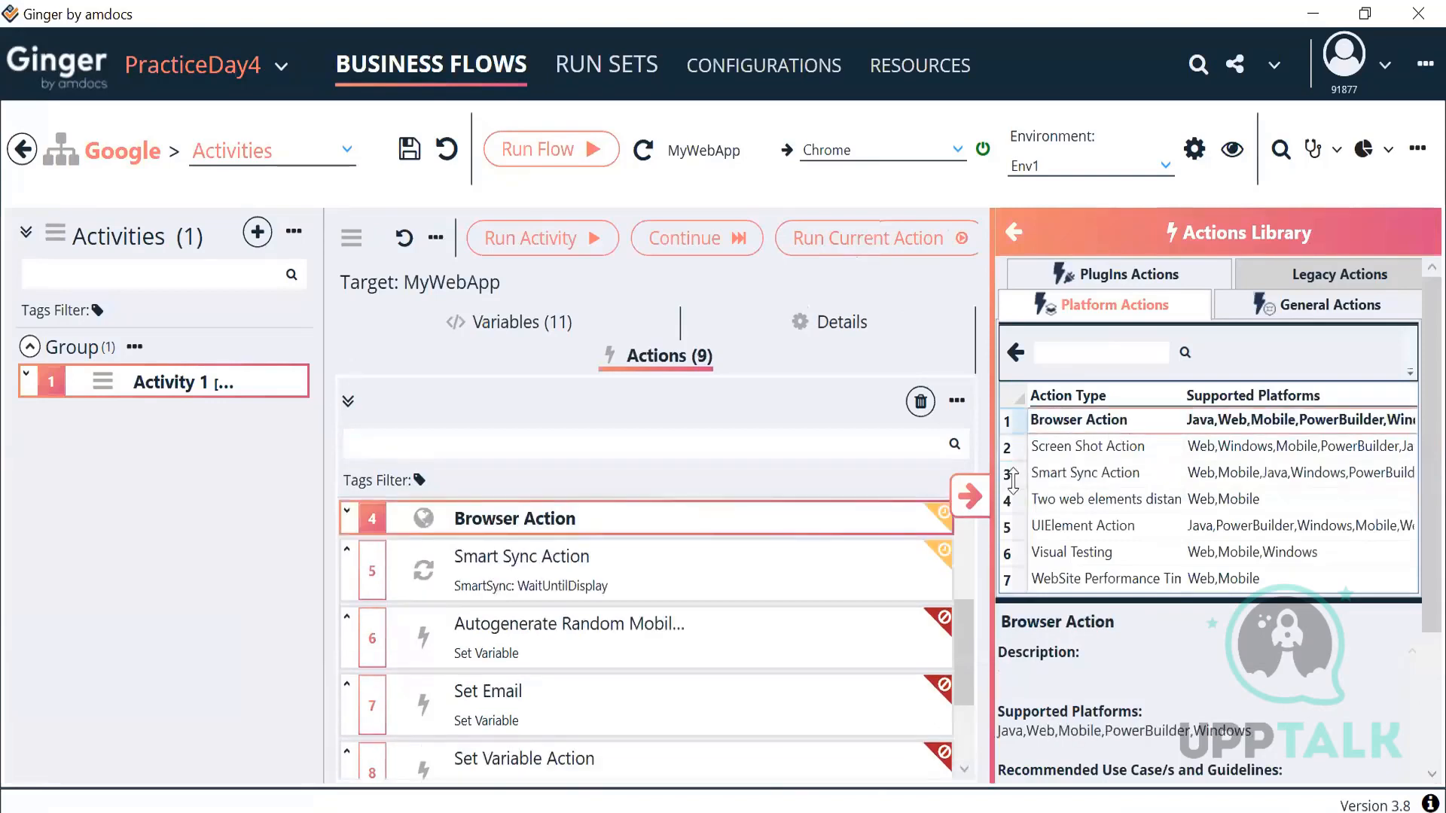
{"action": "left_click", "coordinate": [991, 497]}
{"action": "left_click", "coordinate": [723, 499]}
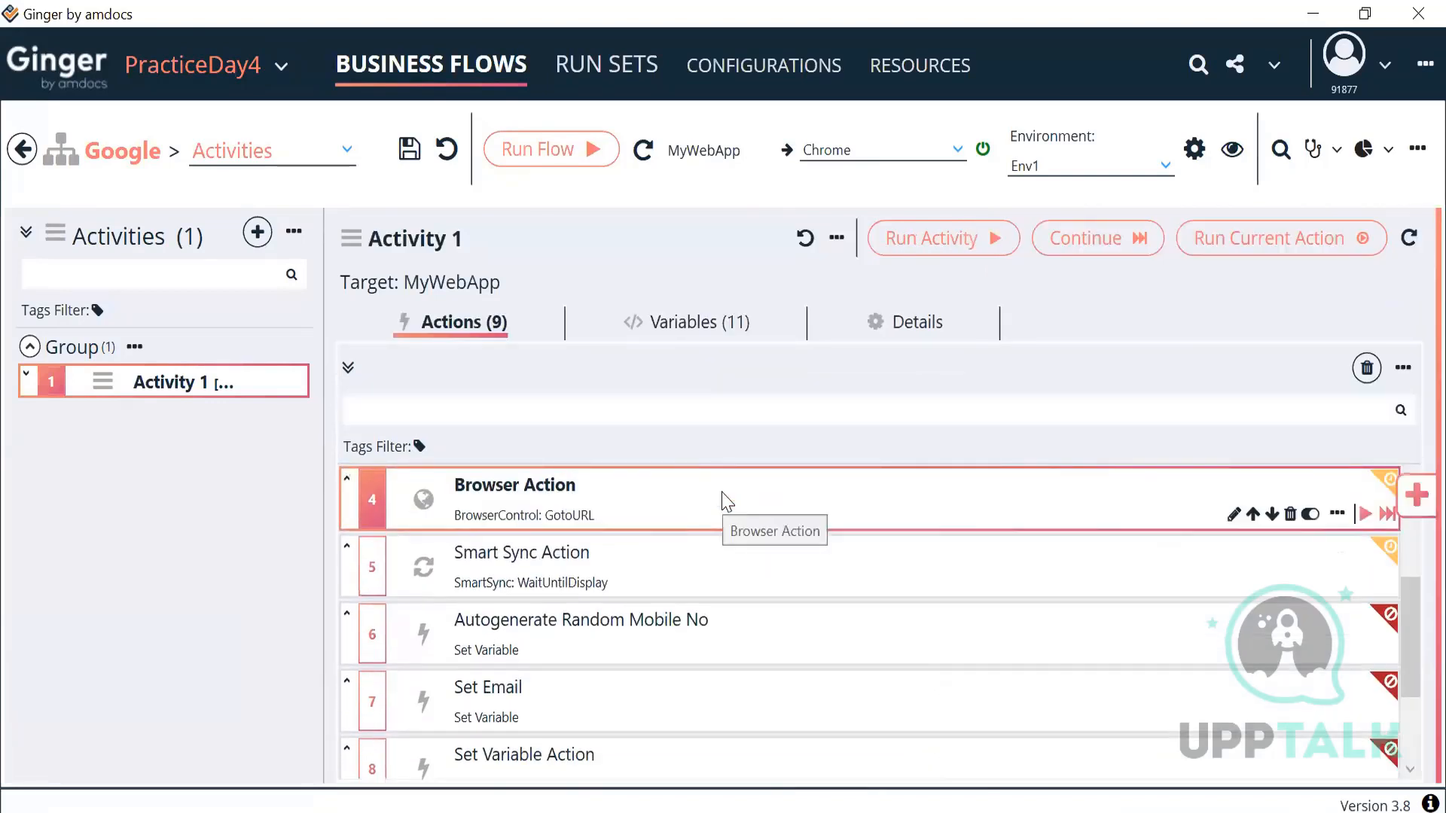
{"action": "left_click_drag", "start_coordinate": [661, 520], "coordinate": [676, 700]}
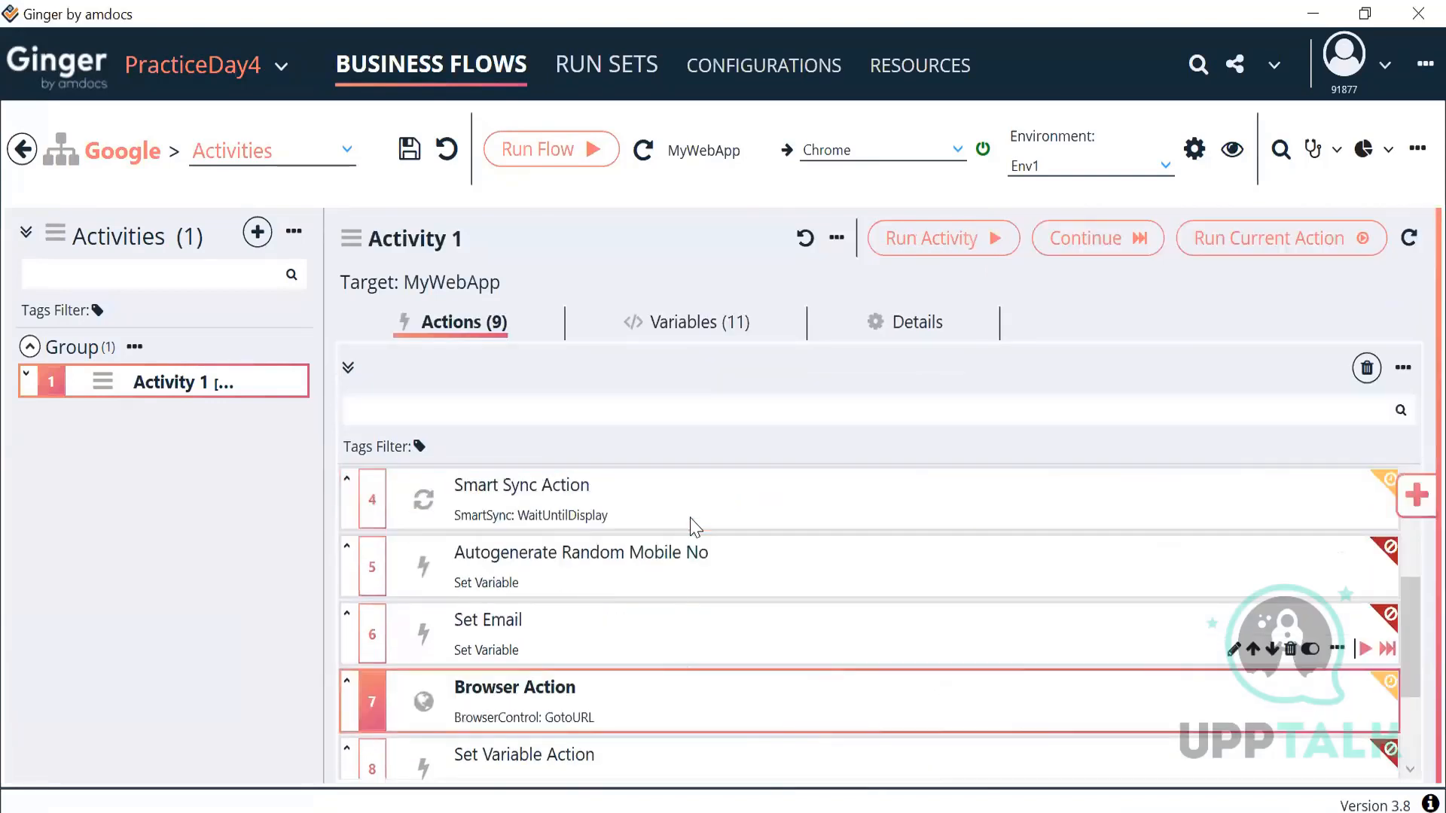
{"action": "scroll", "coordinate": [673, 627], "scroll_direction": "down", "scroll_amount": 2}
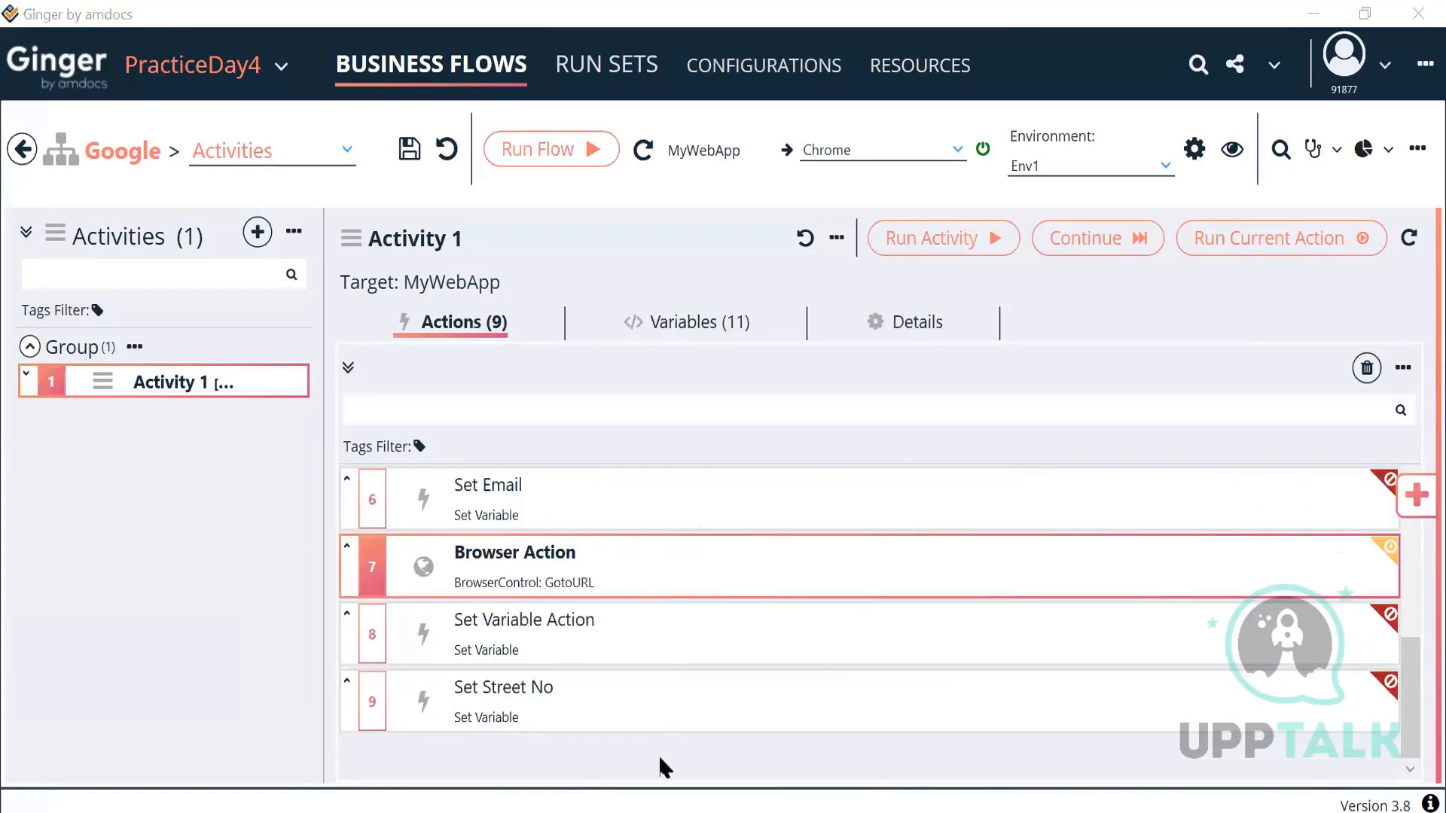
{"action": "left_click_drag", "start_coordinate": [662, 584], "coordinate": [598, 726]}
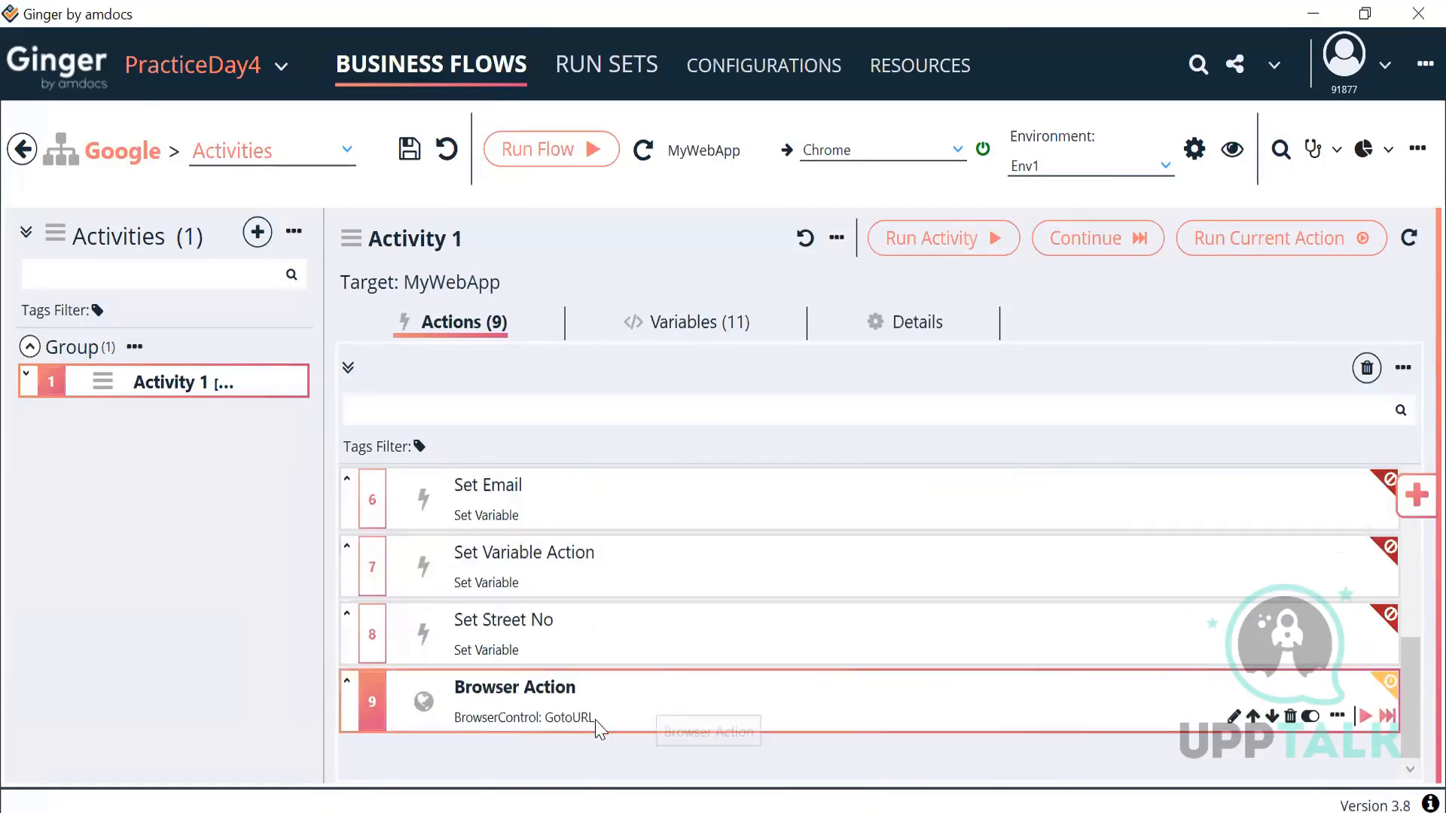
{"action": "double_click", "coordinate": [699, 706]}
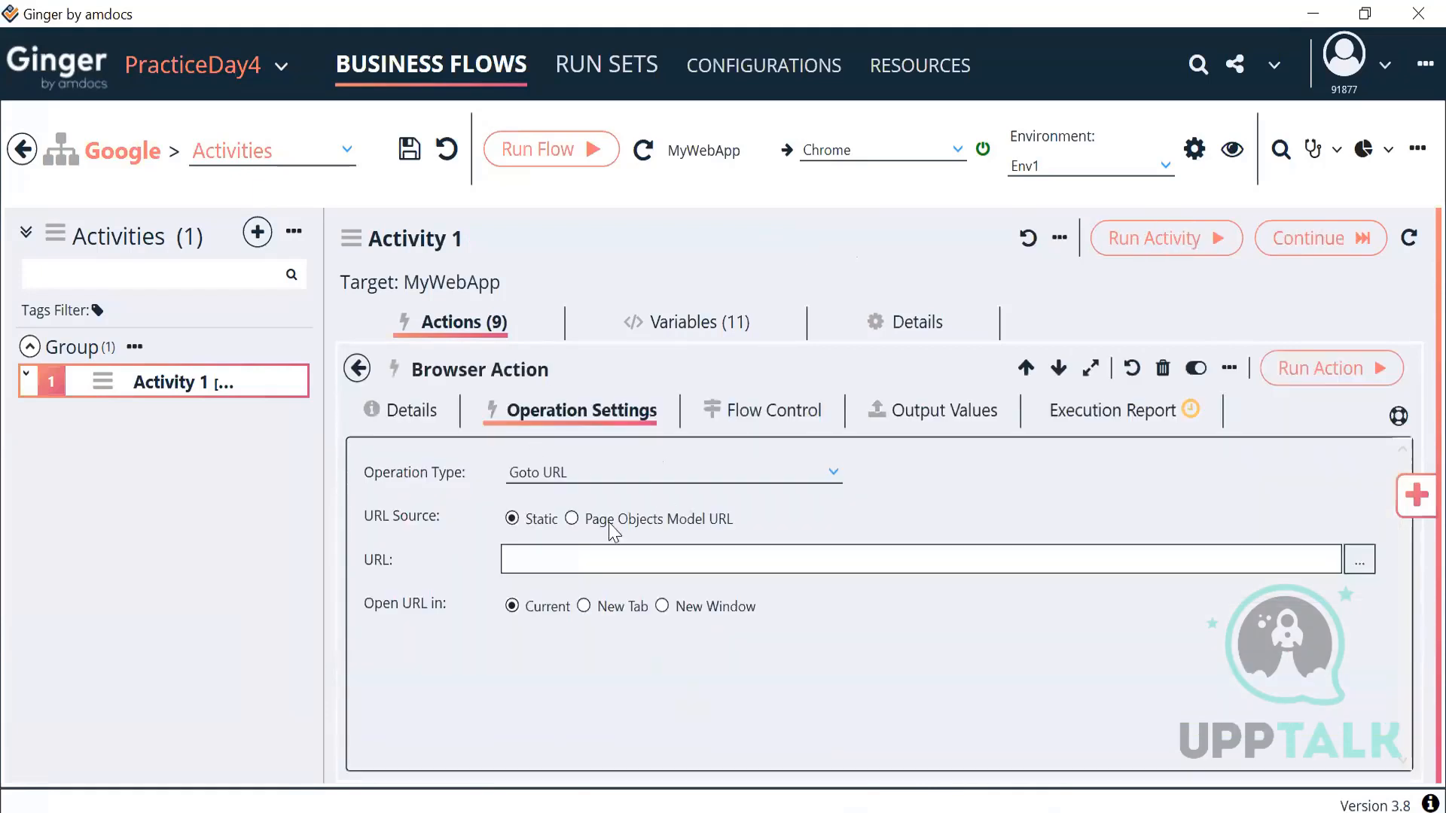
{"action": "left_click", "coordinate": [587, 557]}
{"action": "type", "text": "https://www.bigbasket.com/"}
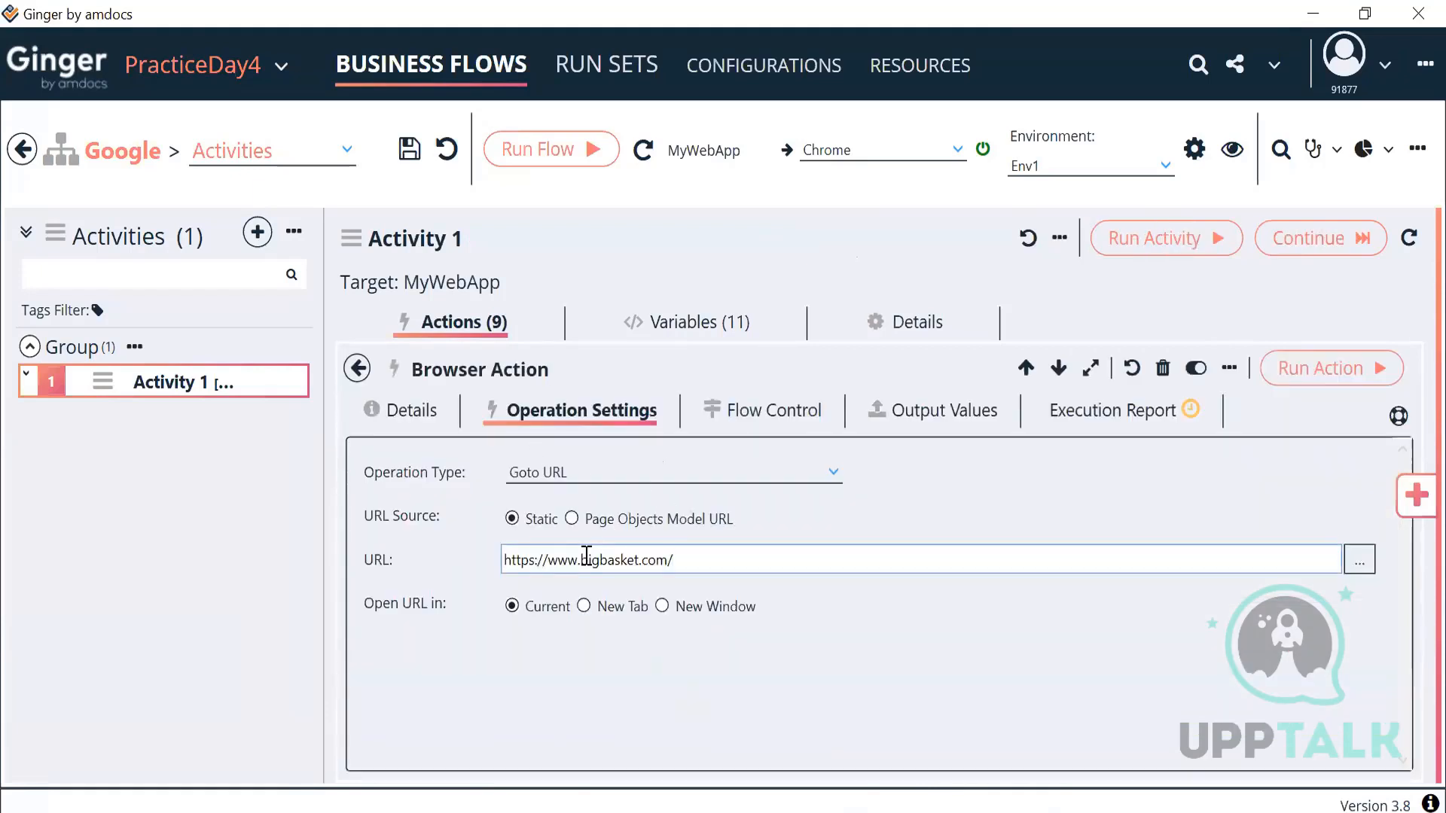
{"action": "left_click", "coordinate": [357, 368]}
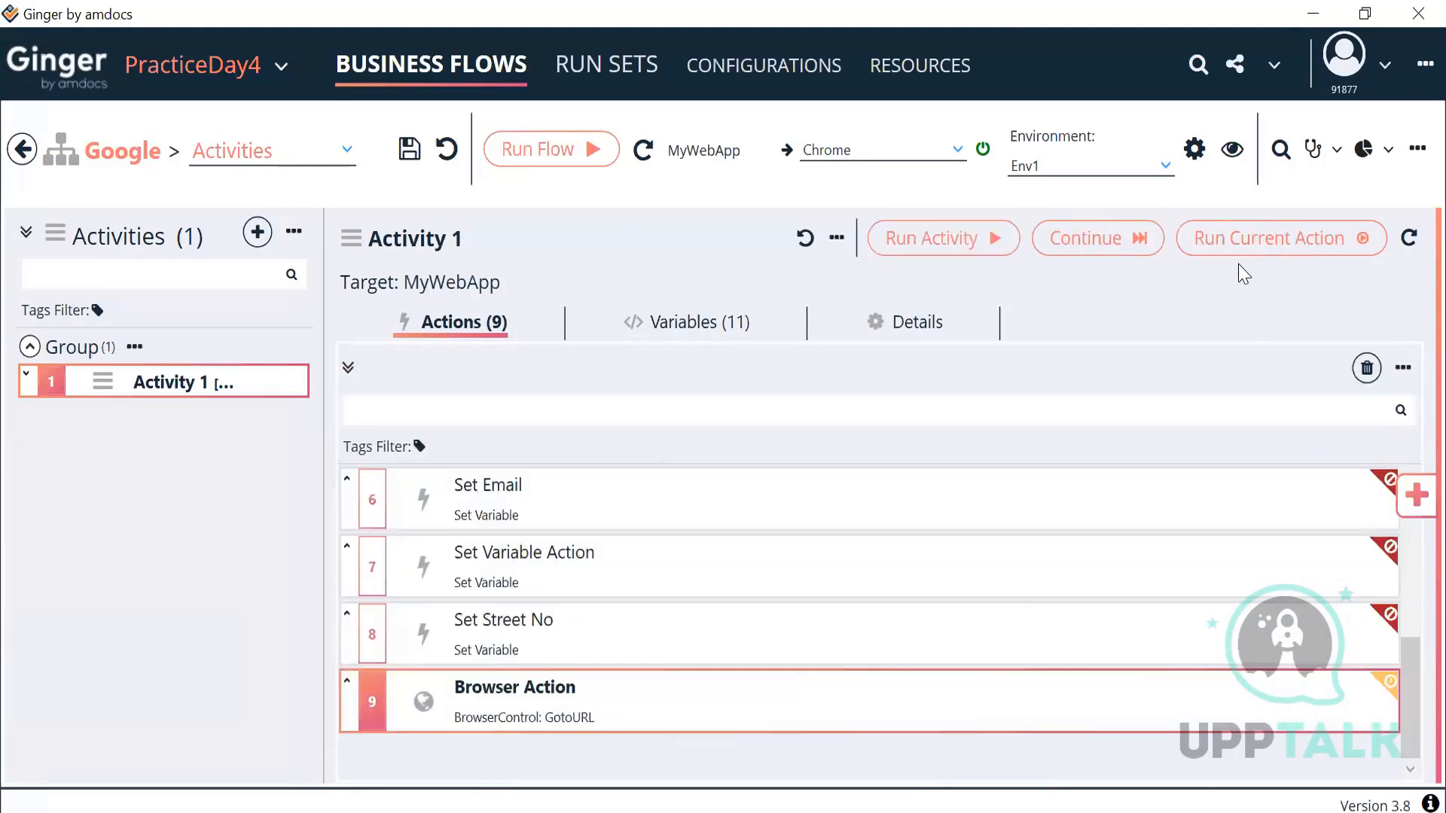
{"action": "left_click", "coordinate": [1240, 239]}
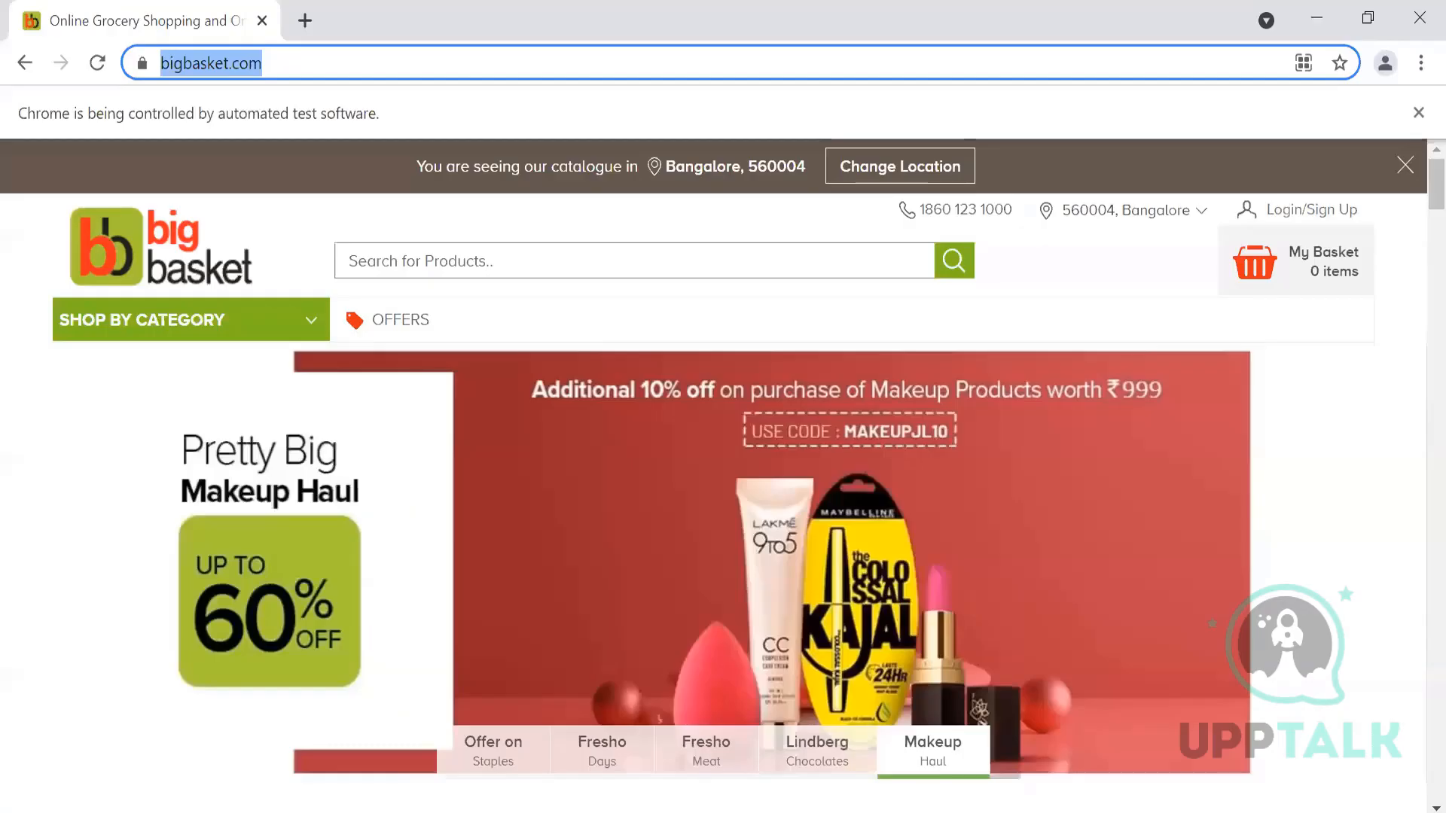
Step: Minimize the automated bigbasket.com Chrome window to get back to Ginger
{"action": "key", "text": "alt+Tab"}
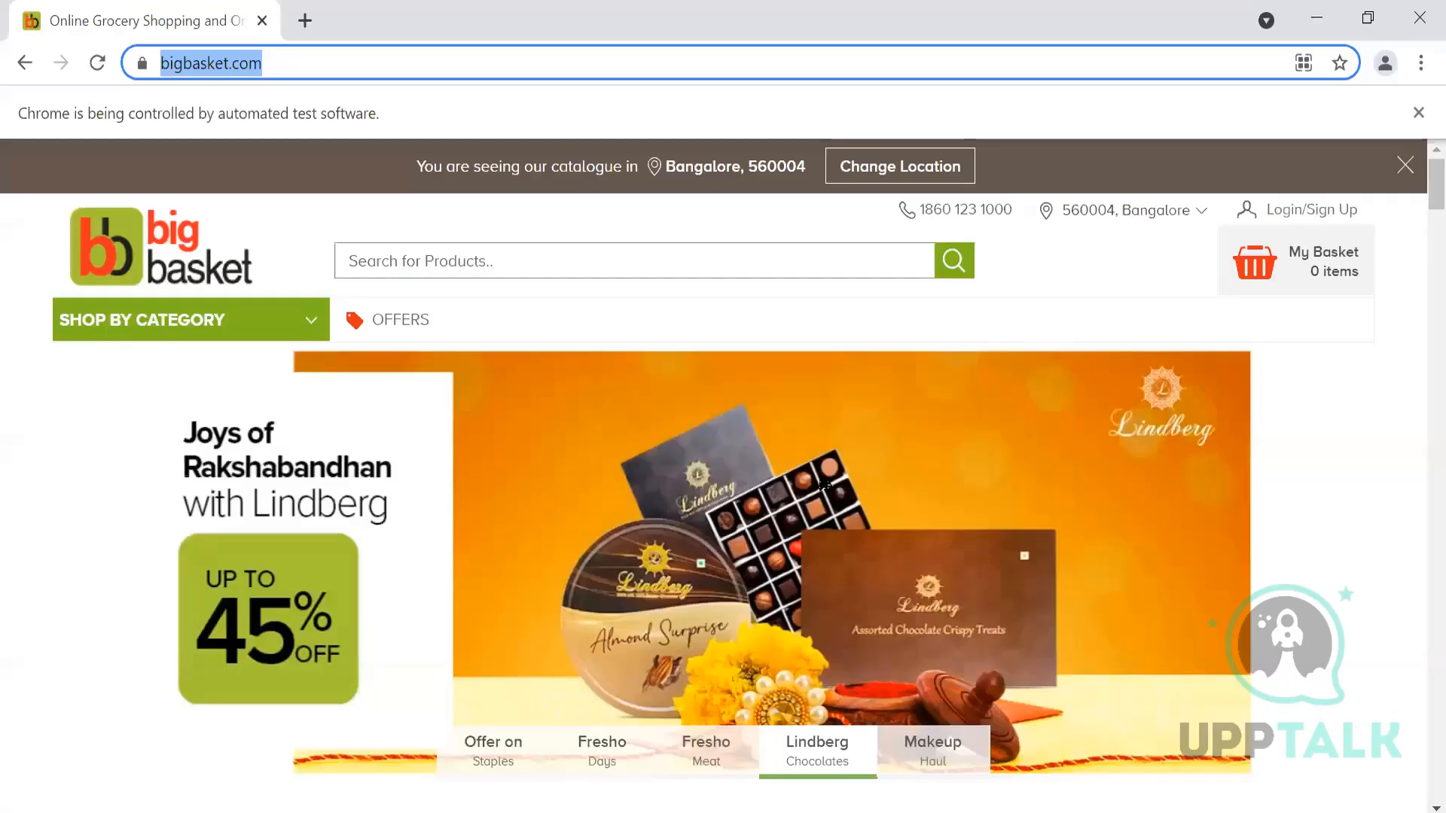
{"action": "left_click", "coordinate": [1316, 13]}
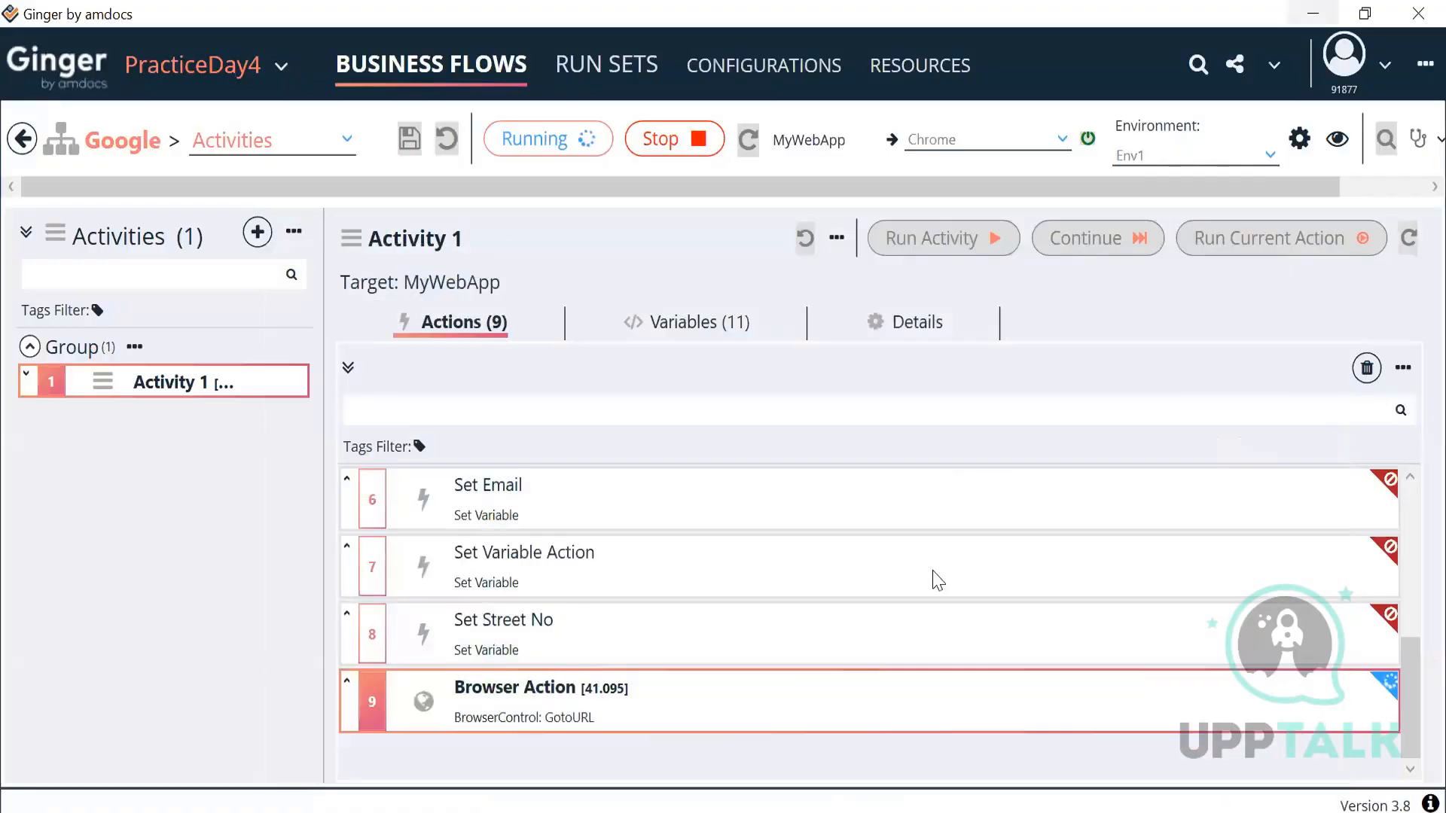
Step: Open the ninth Browser Action and set its Flow Control timeout to 10
{"action": "double_click", "coordinate": [856, 708]}
{"action": "left_click", "coordinate": [723, 431]}
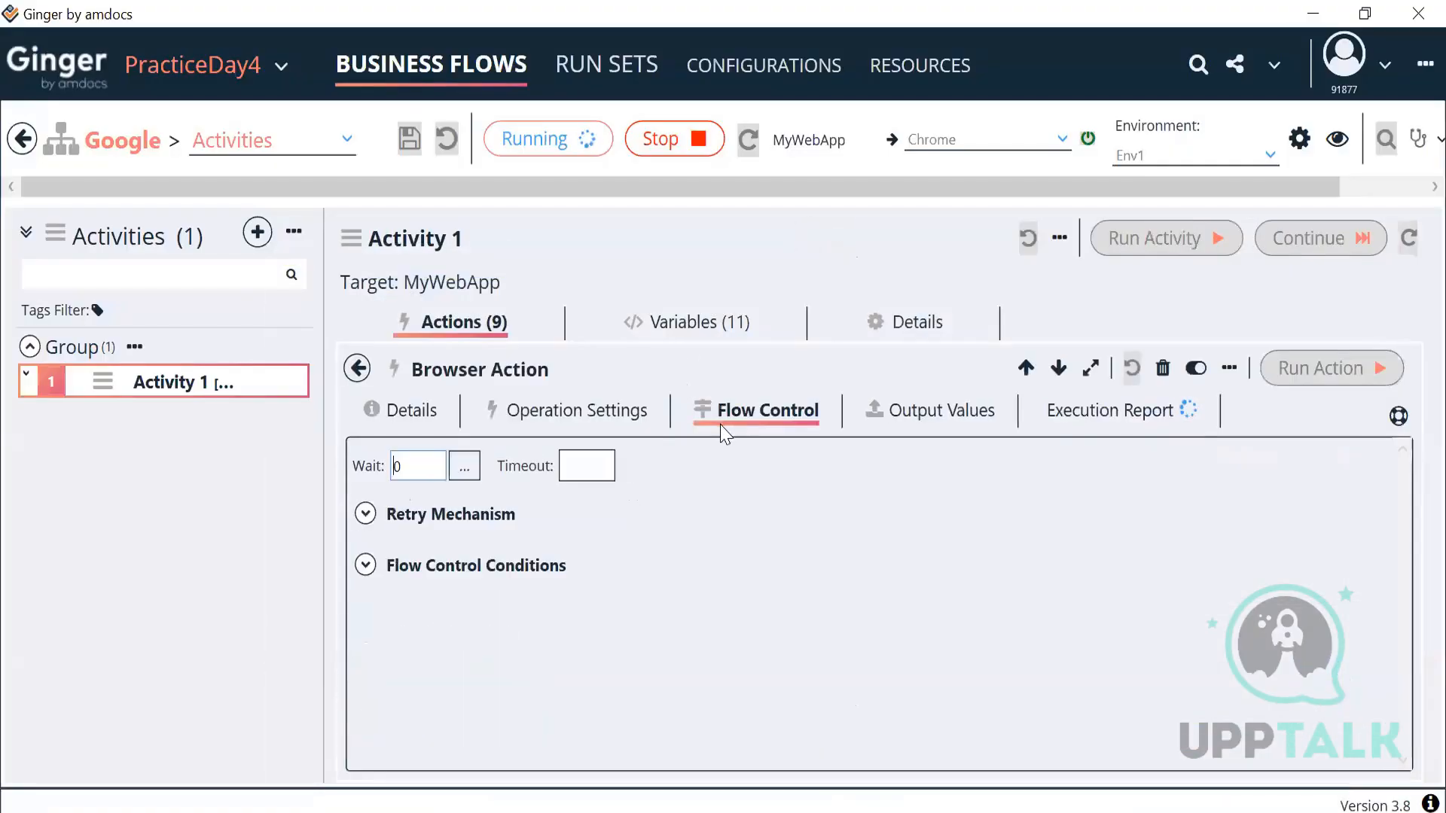
{"action": "left_click", "coordinate": [609, 474]}
{"action": "type", "text": "10"}
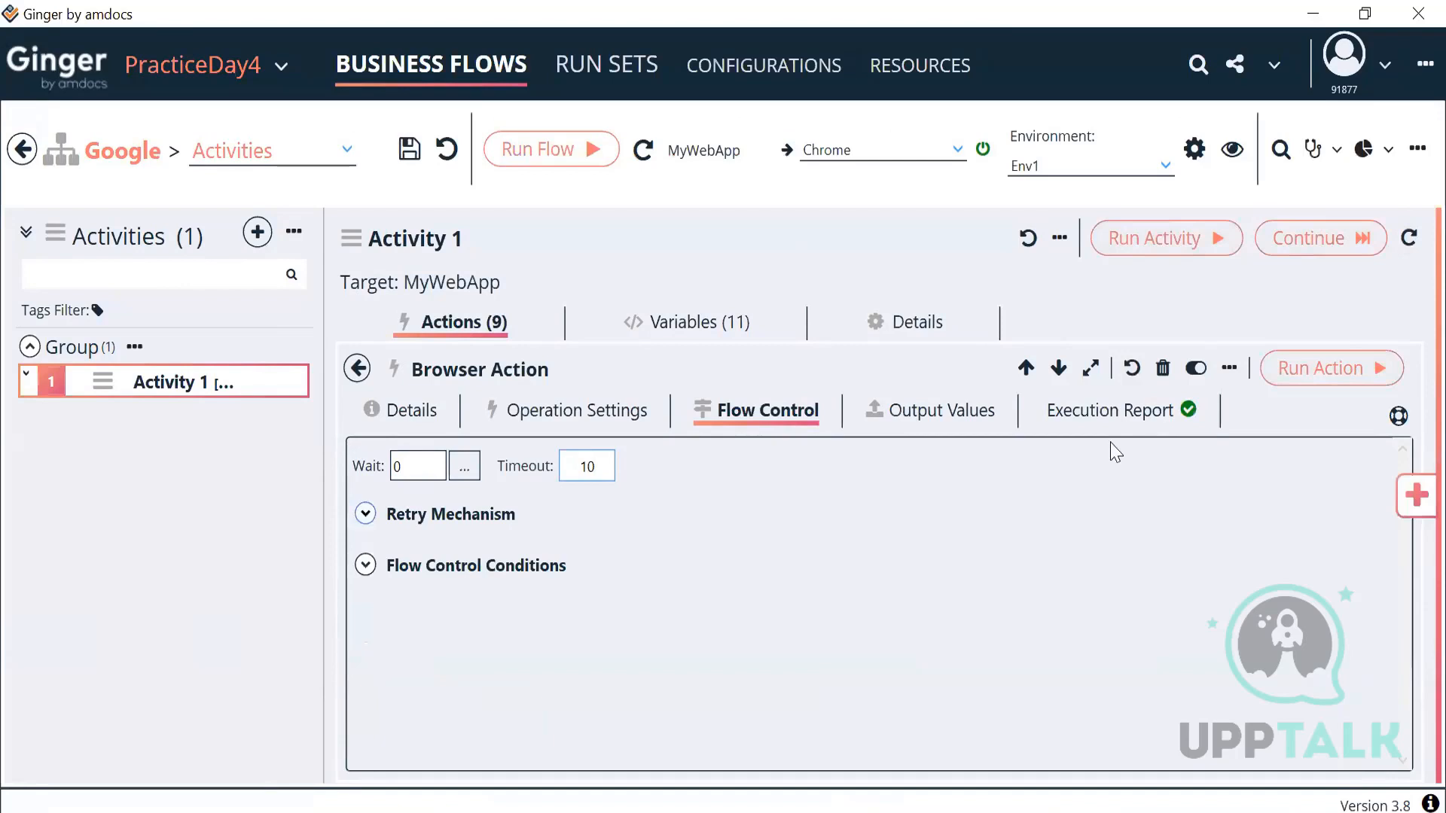
Step: Review the Browser Action's Execution Report and Operation Settings tabs
{"action": "left_click", "coordinate": [1104, 407]}
{"action": "scroll", "coordinate": [636, 658], "scroll_direction": "down", "scroll_amount": 2}
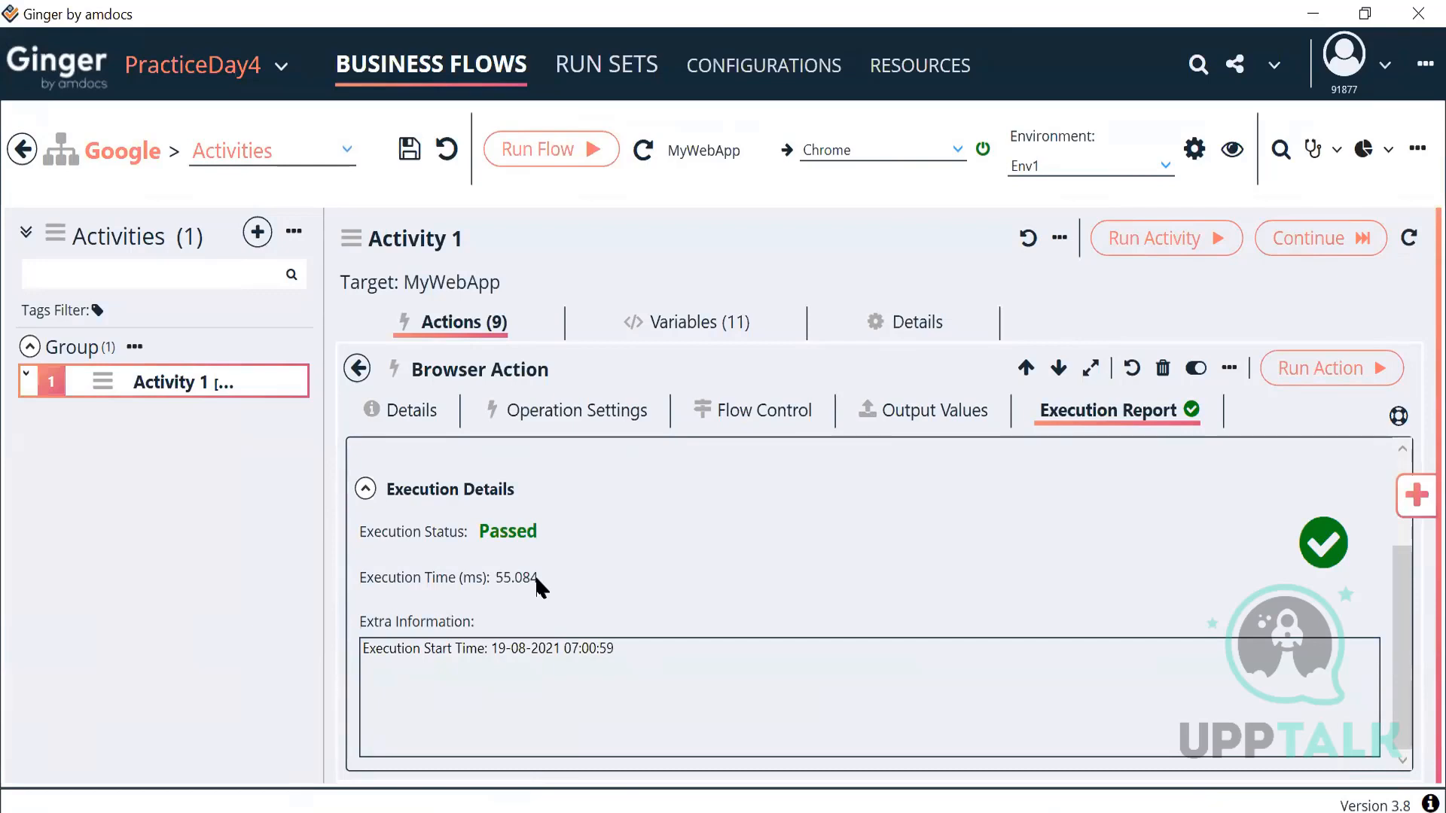
{"action": "left_click", "coordinate": [577, 412]}
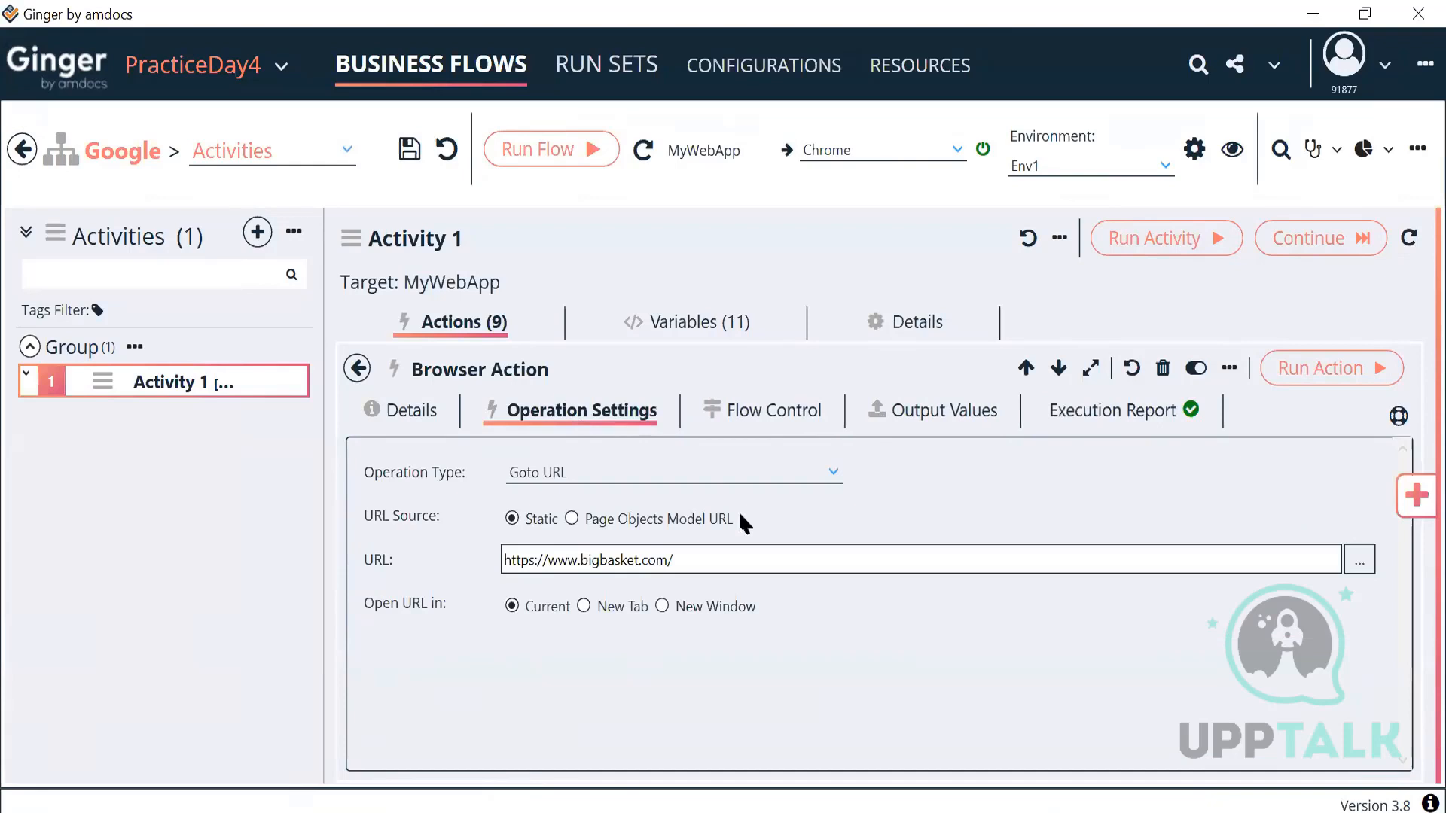
Step: Select the timeout value 10, then list the Execution Report status converter options
{"action": "left_click", "coordinate": [770, 417]}
{"action": "double_click", "coordinate": [574, 469]}
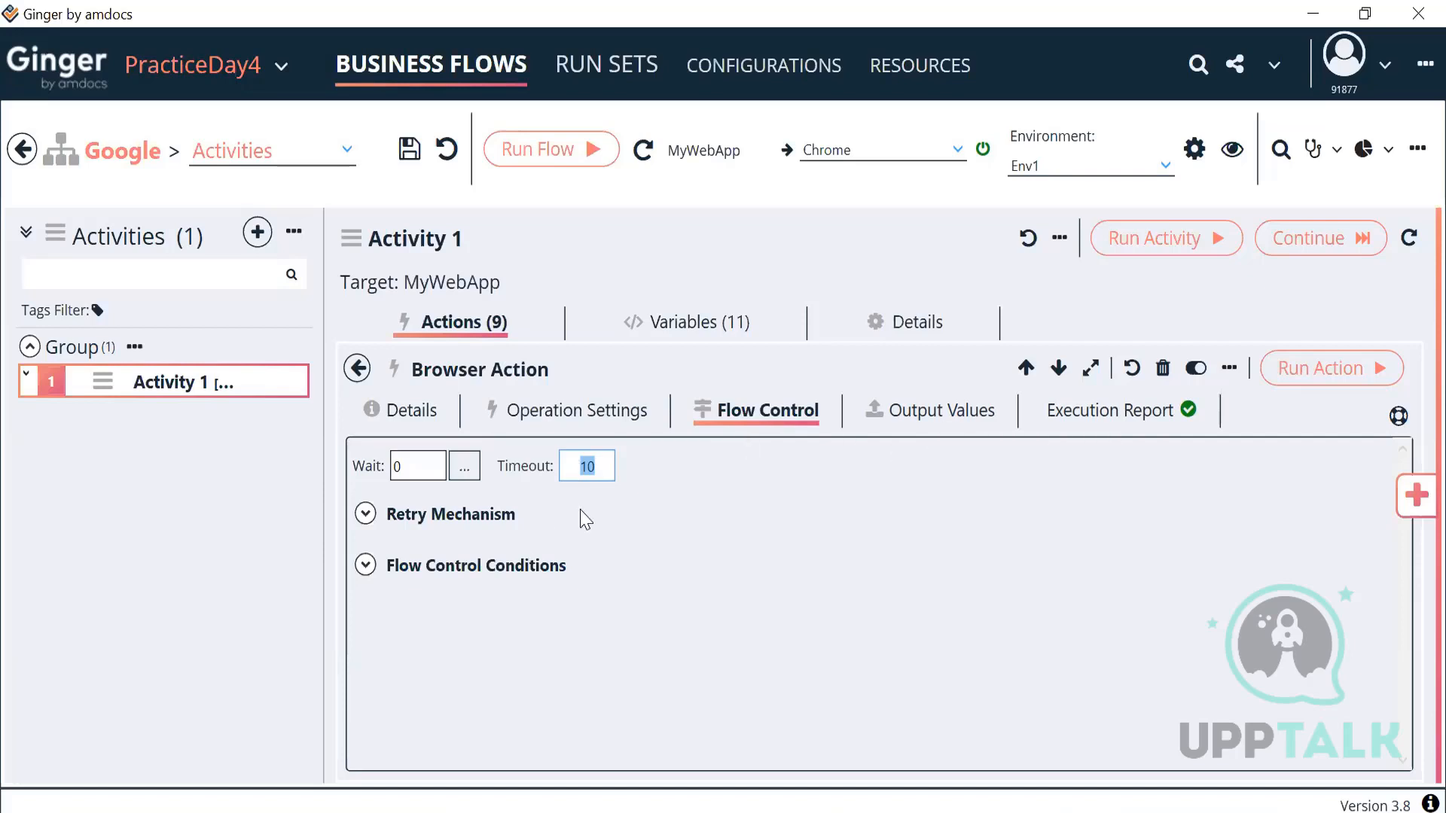
{"action": "left_click", "coordinate": [1080, 419]}
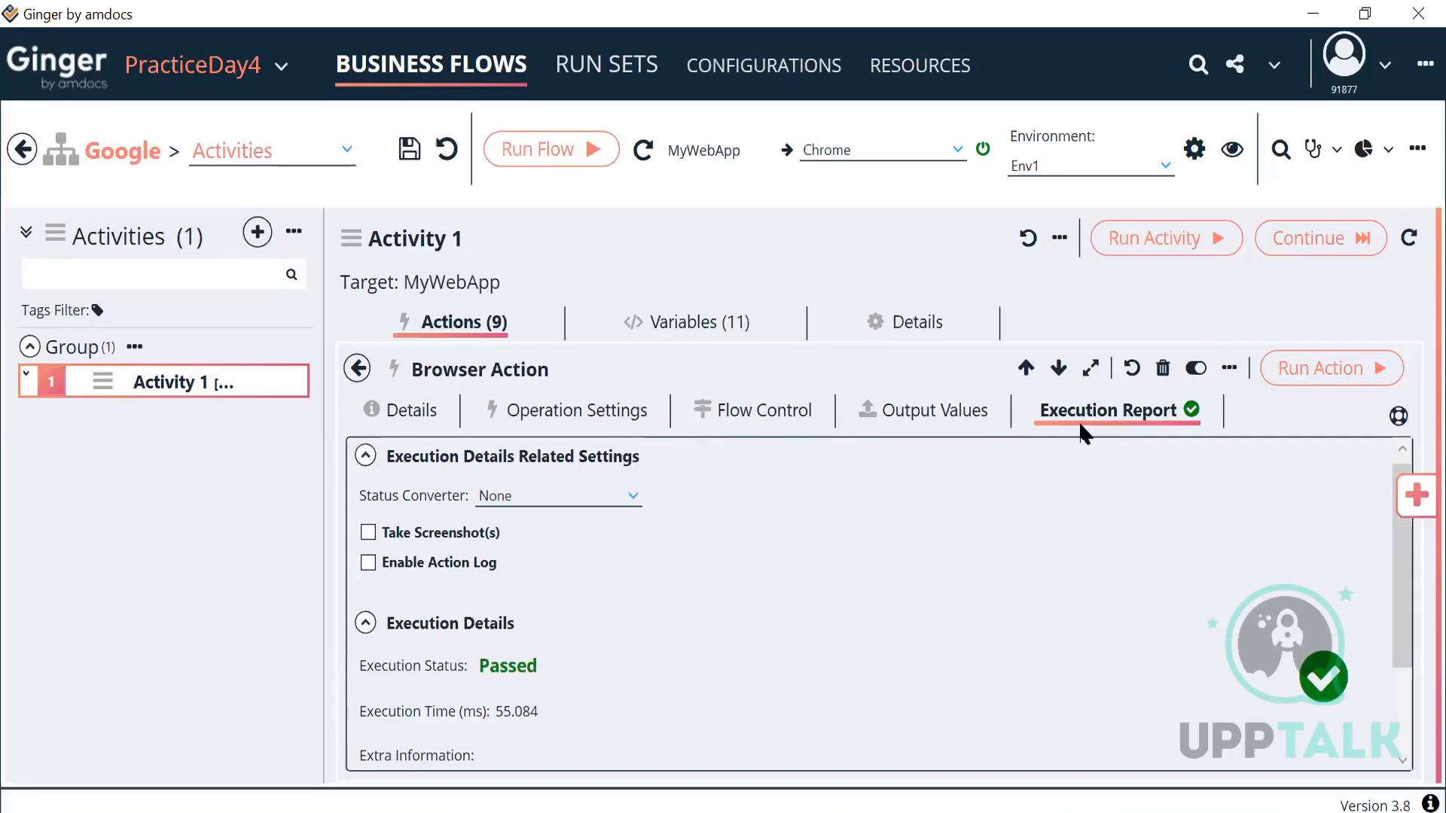
{"action": "left_click", "coordinate": [613, 500]}
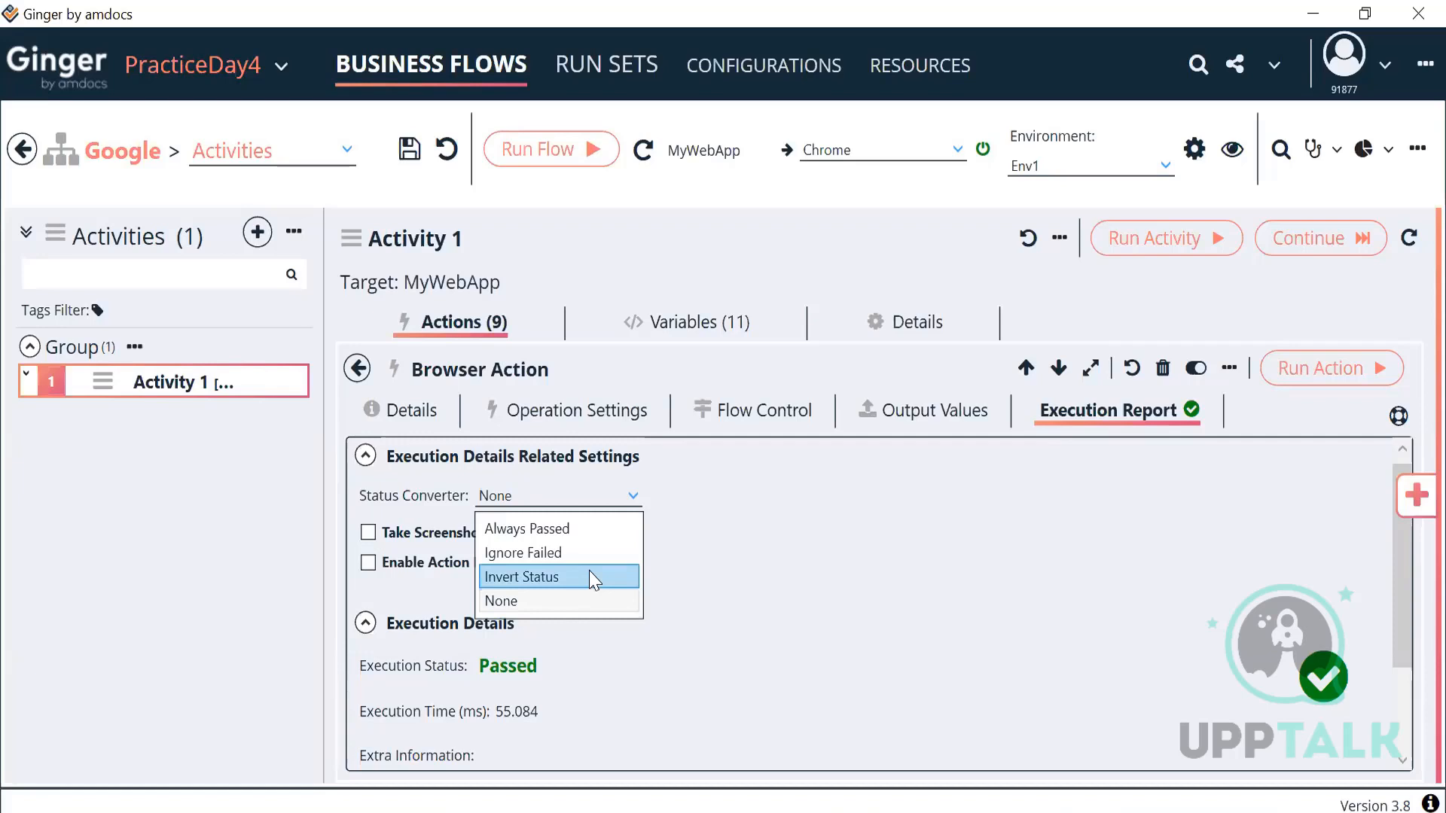
Step: Choose Always Passed as the Browser Action's status converter and return to Flow Control
{"action": "left_click", "coordinate": [567, 602]}
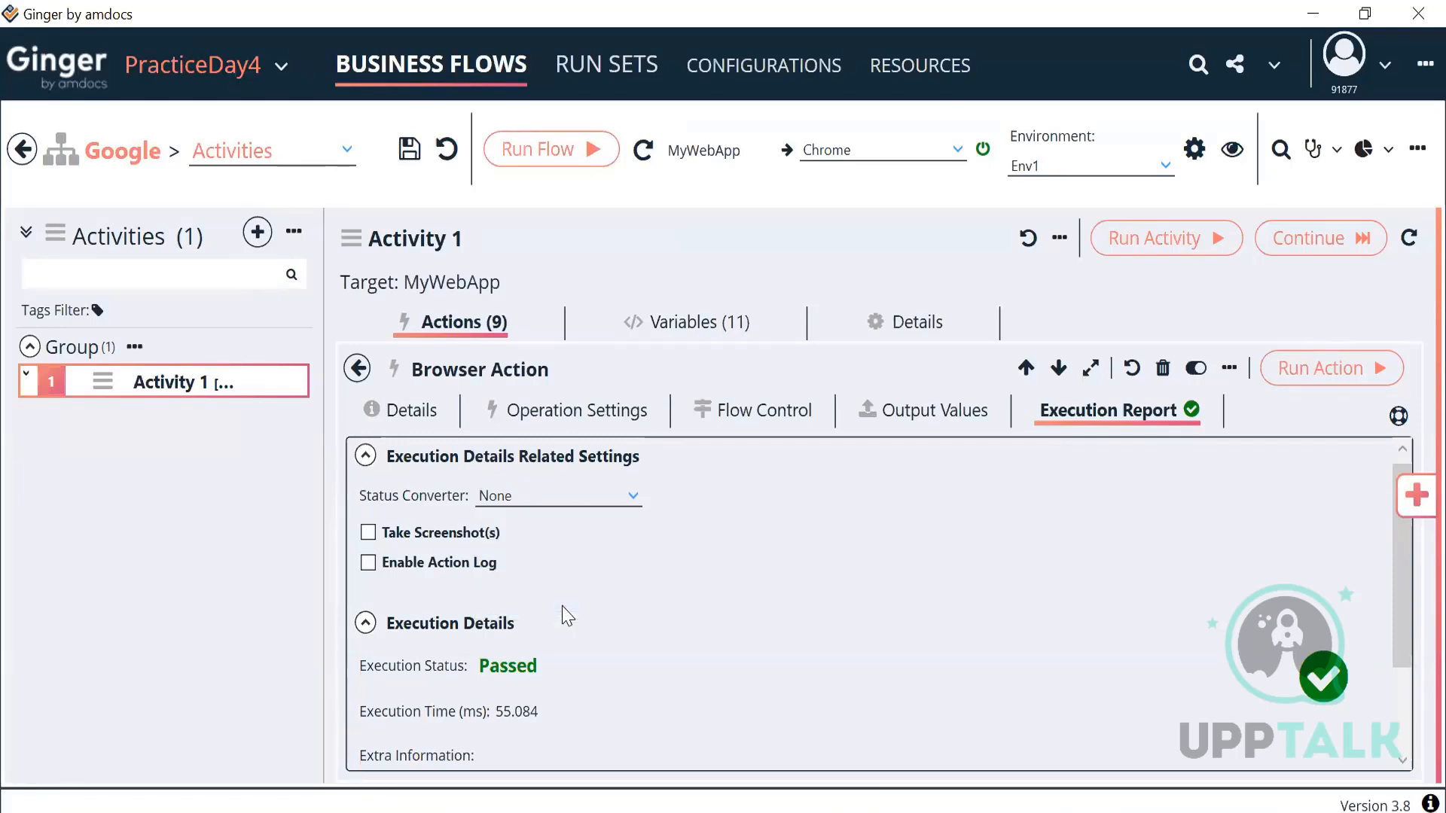
{"action": "left_click", "coordinate": [600, 497]}
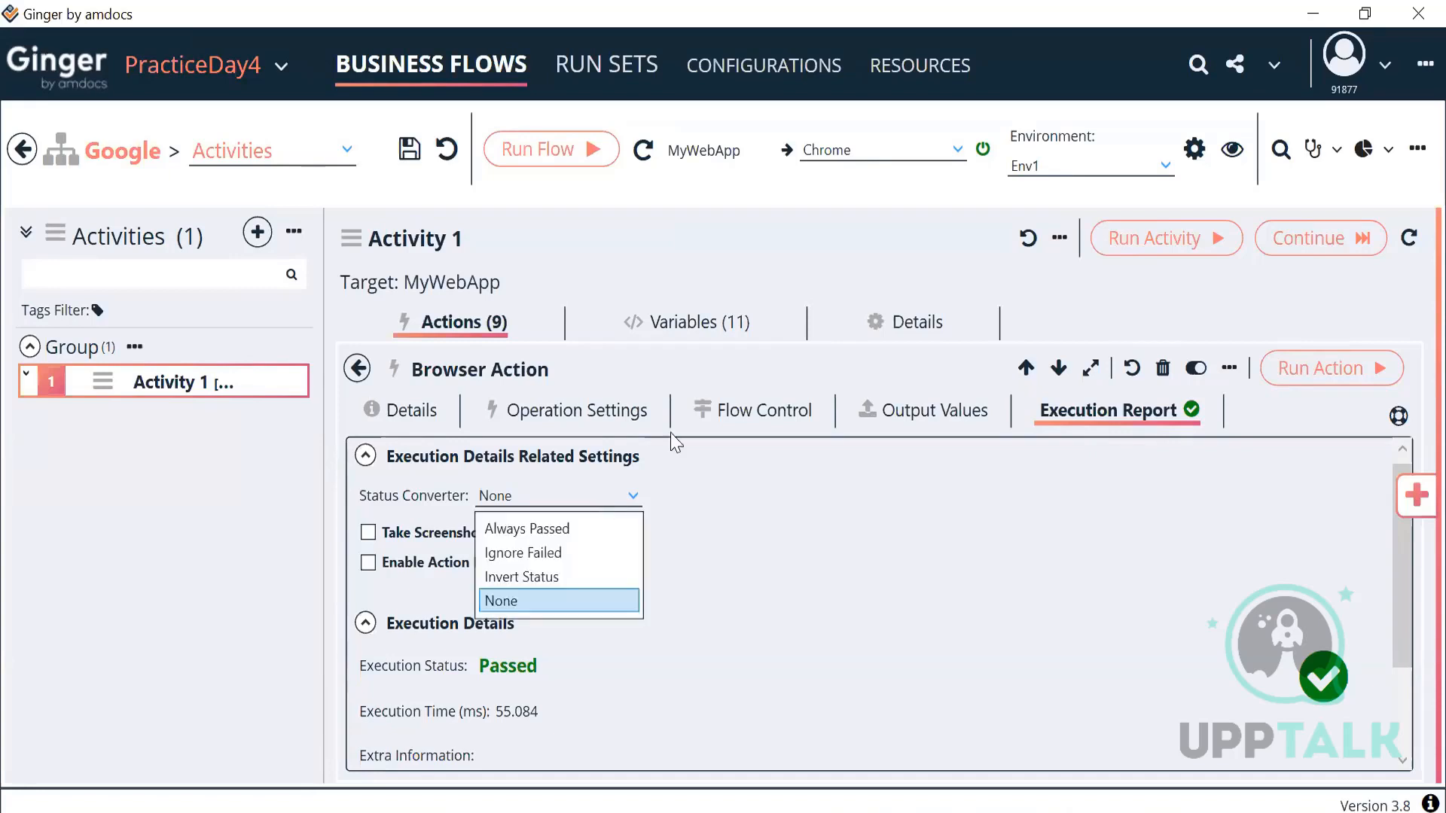
{"action": "left_click", "coordinate": [725, 413]}
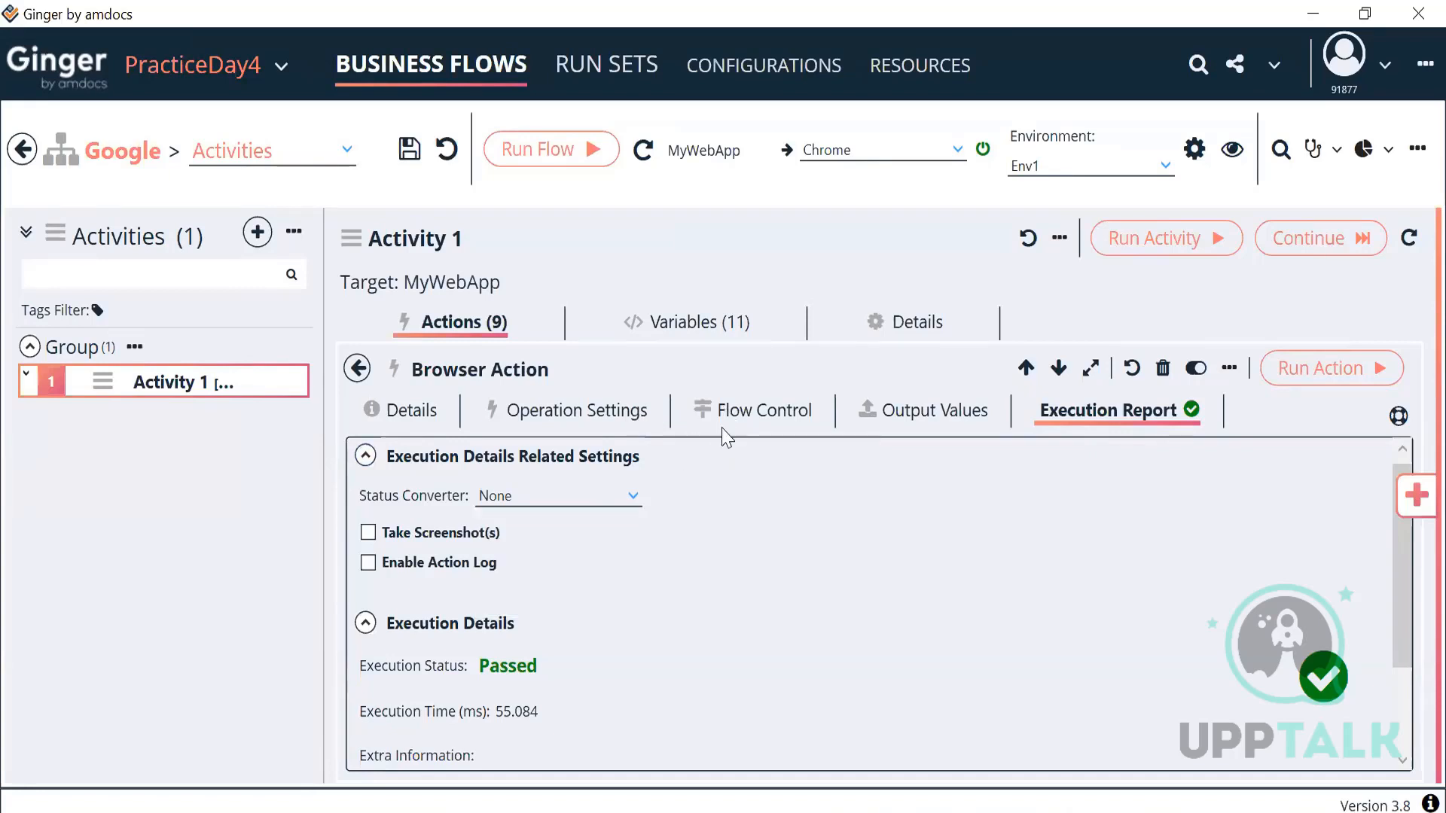
{"action": "left_click", "coordinate": [741, 423]}
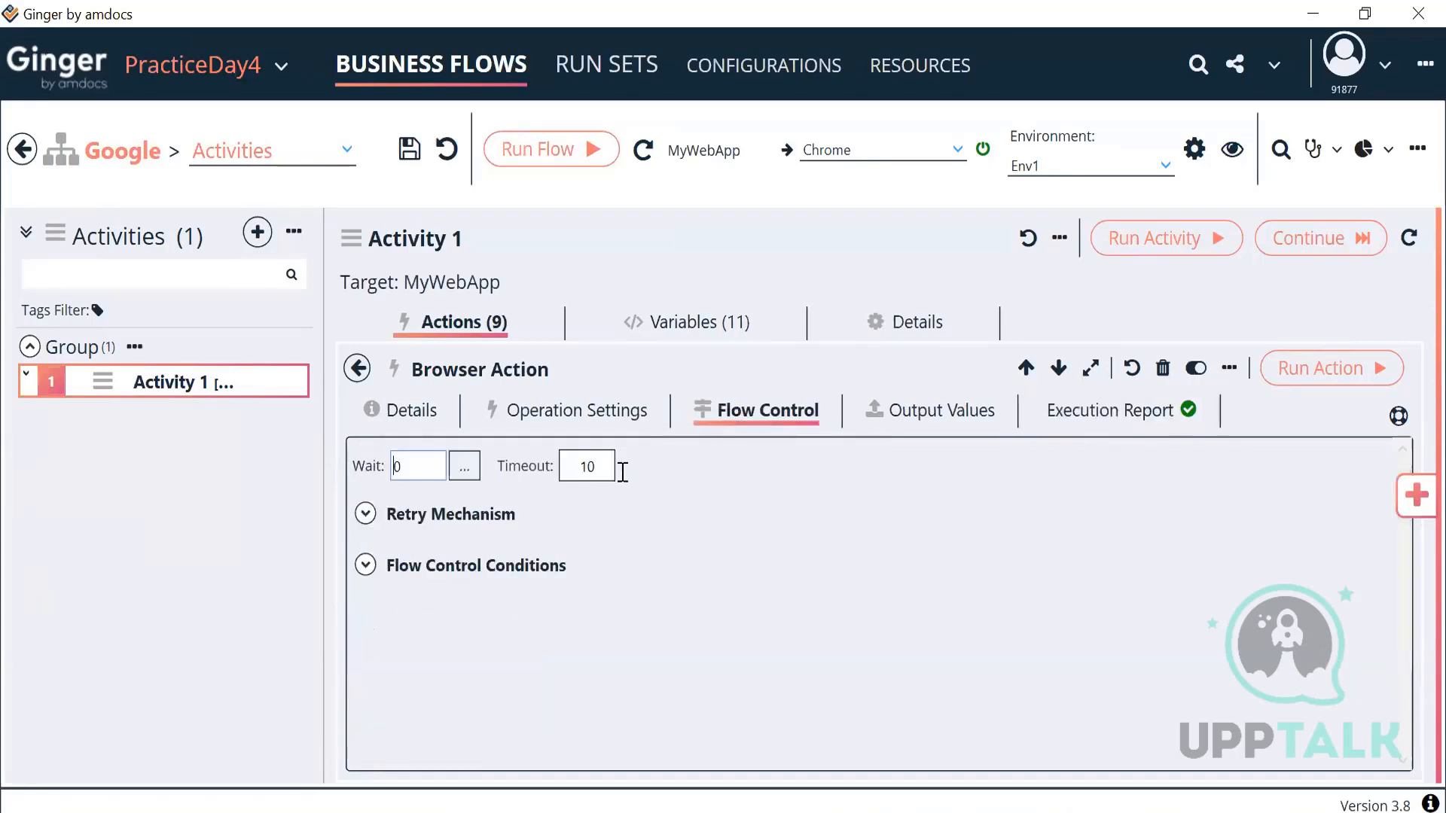
{"action": "left_click", "coordinate": [1104, 413]}
{"action": "left_click", "coordinate": [631, 495]}
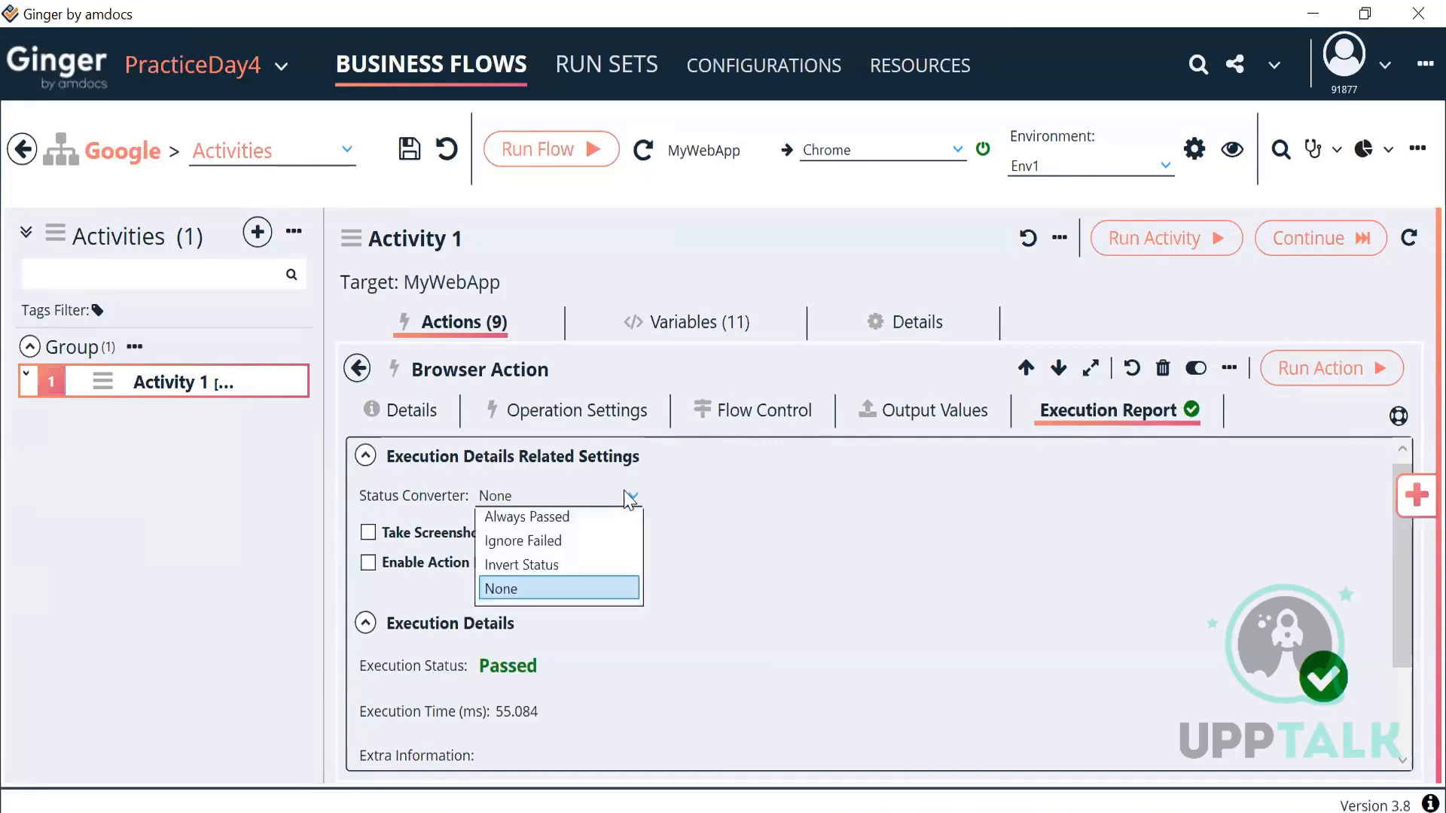
{"action": "left_click", "coordinate": [569, 544]}
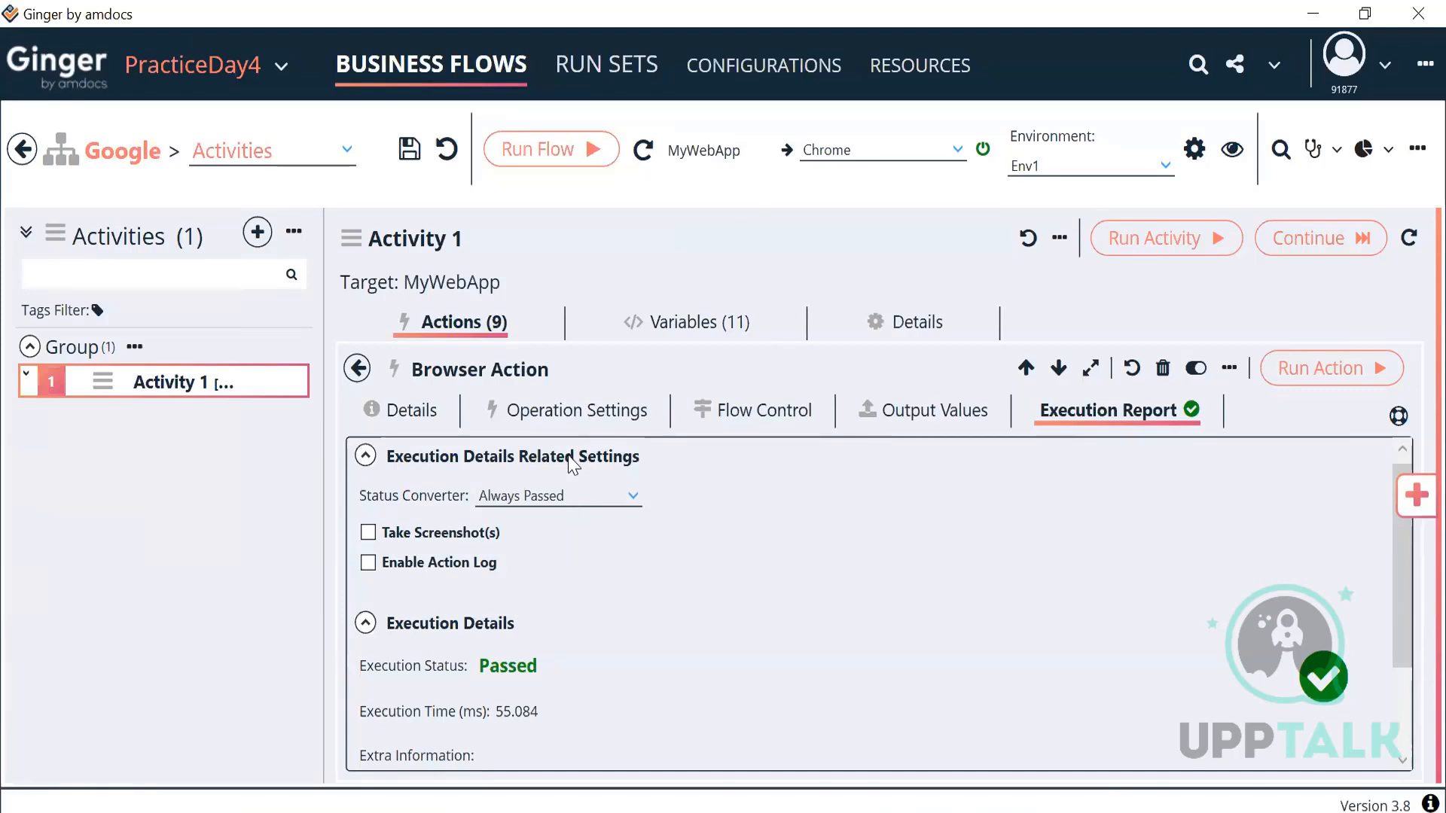
{"action": "left_click", "coordinate": [576, 411]}
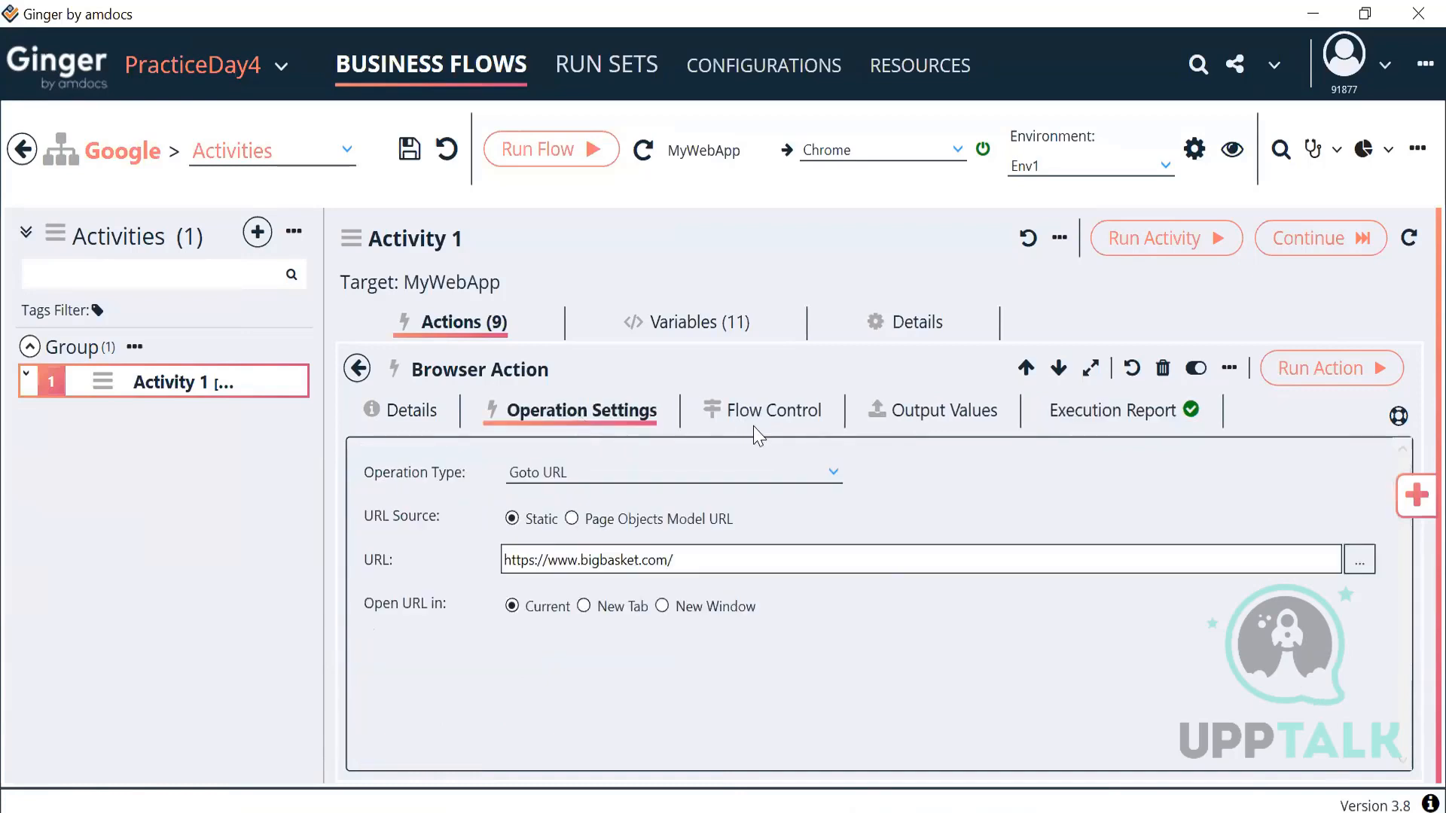
{"action": "left_click", "coordinate": [791, 417]}
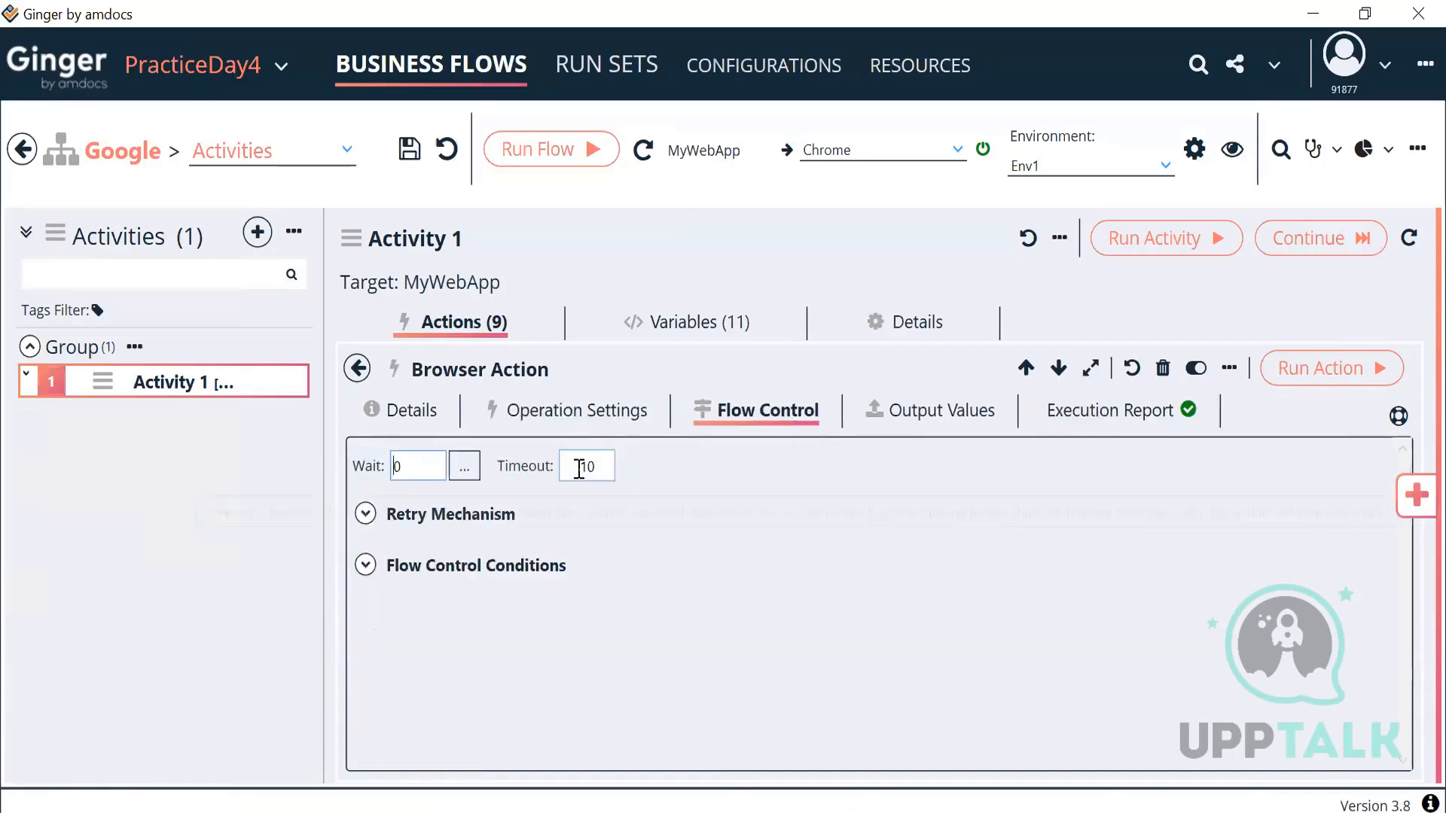
Step: Change the Browser Action's wait value to 10, then restore it to 0
{"action": "left_click", "coordinate": [412, 464]}
{"action": "key", "text": "BackSpace"}
{"action": "type", "text": "10"}
{"action": "key", "text": "BackSpace"}
{"action": "key", "text": "BackSpace"}
{"action": "type", "text": "0"}
Step: Enable the retry mechanism and set Max Retries Number to 7
{"action": "left_click", "coordinate": [365, 515]}
{"action": "left_click", "coordinate": [367, 547]}
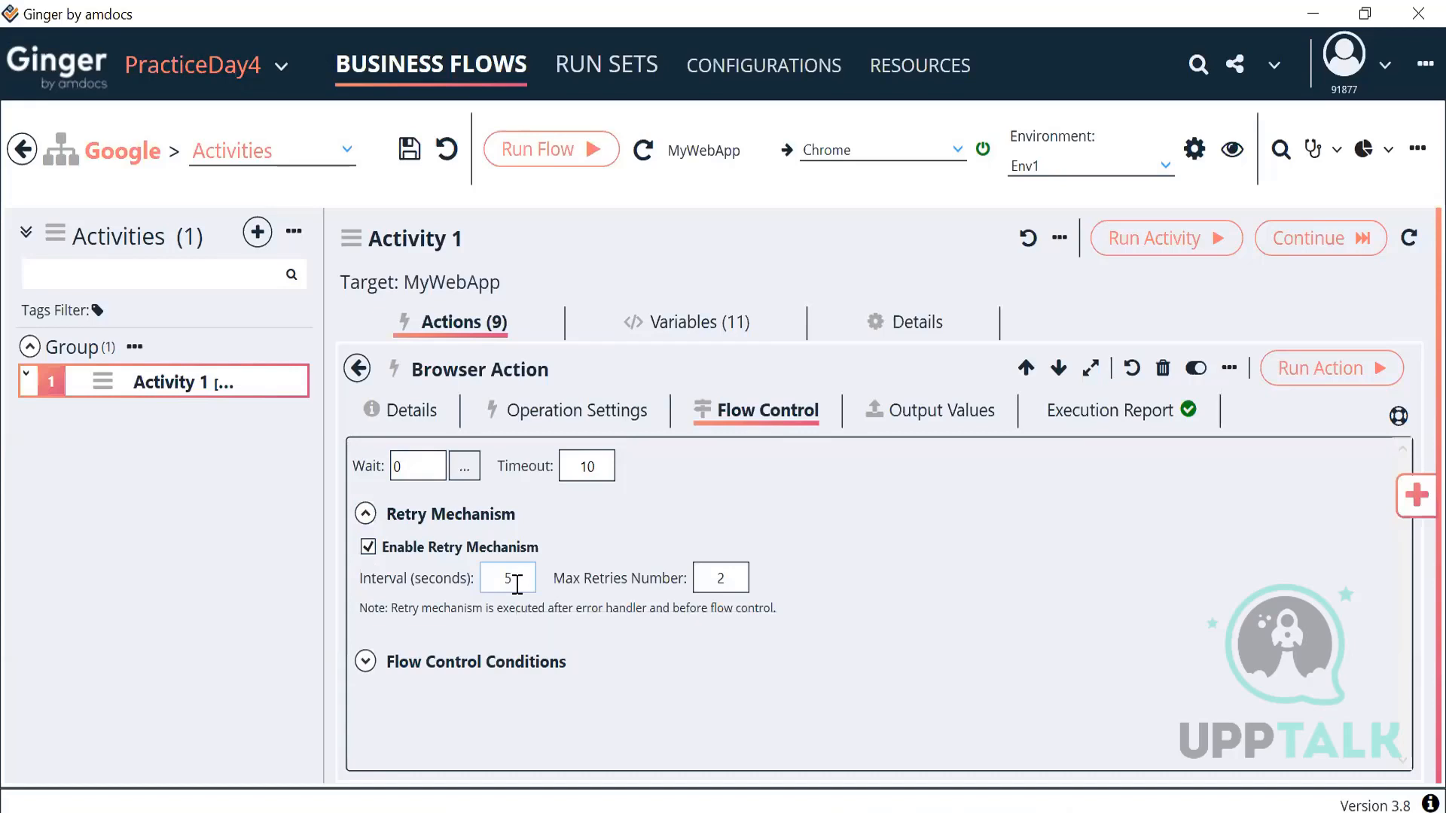
{"action": "left_click", "coordinate": [729, 578]}
{"action": "key", "text": "BackSpace"}
{"action": "type", "text": "7"}
{"action": "left_click", "coordinate": [613, 573]}
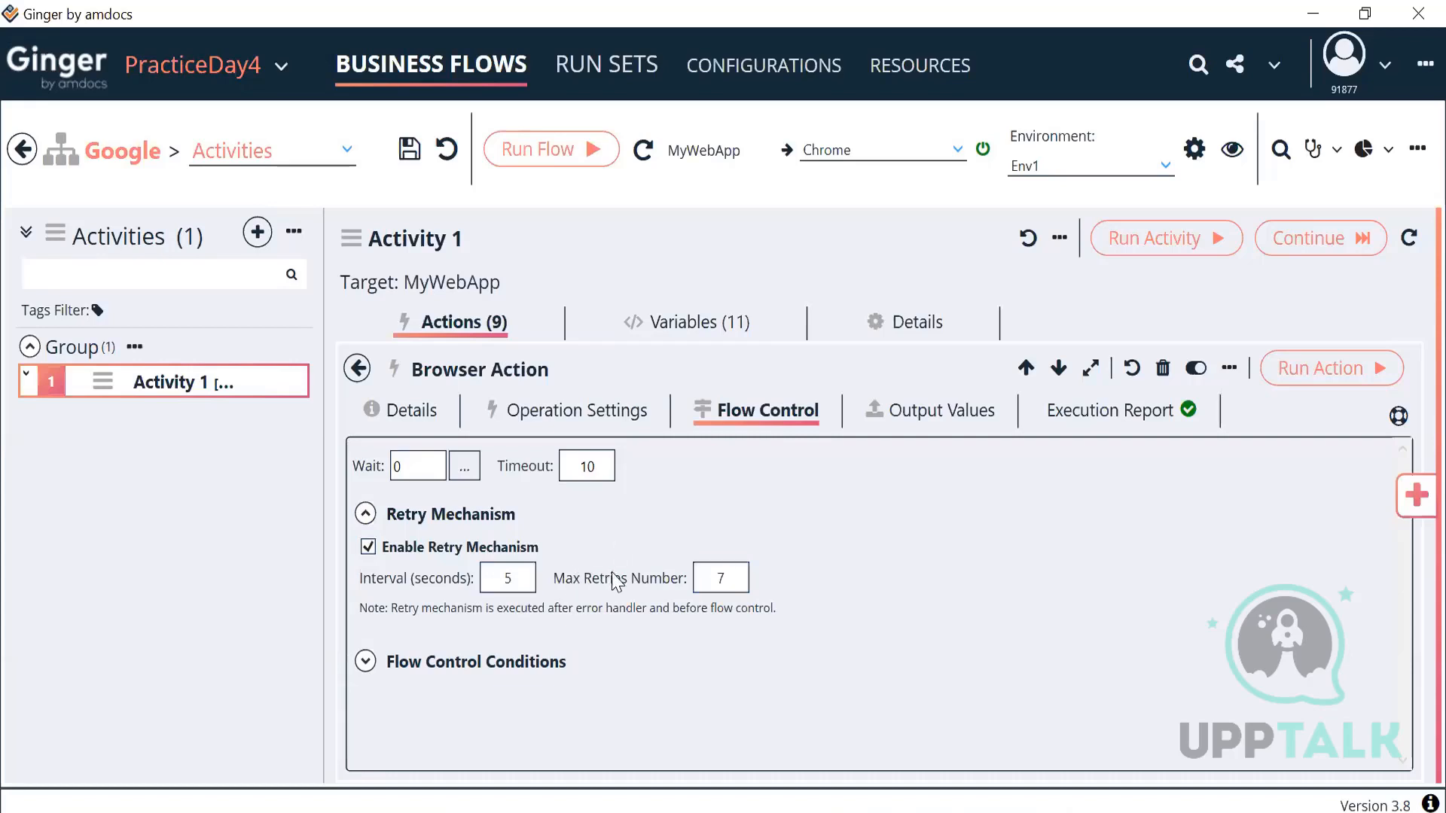